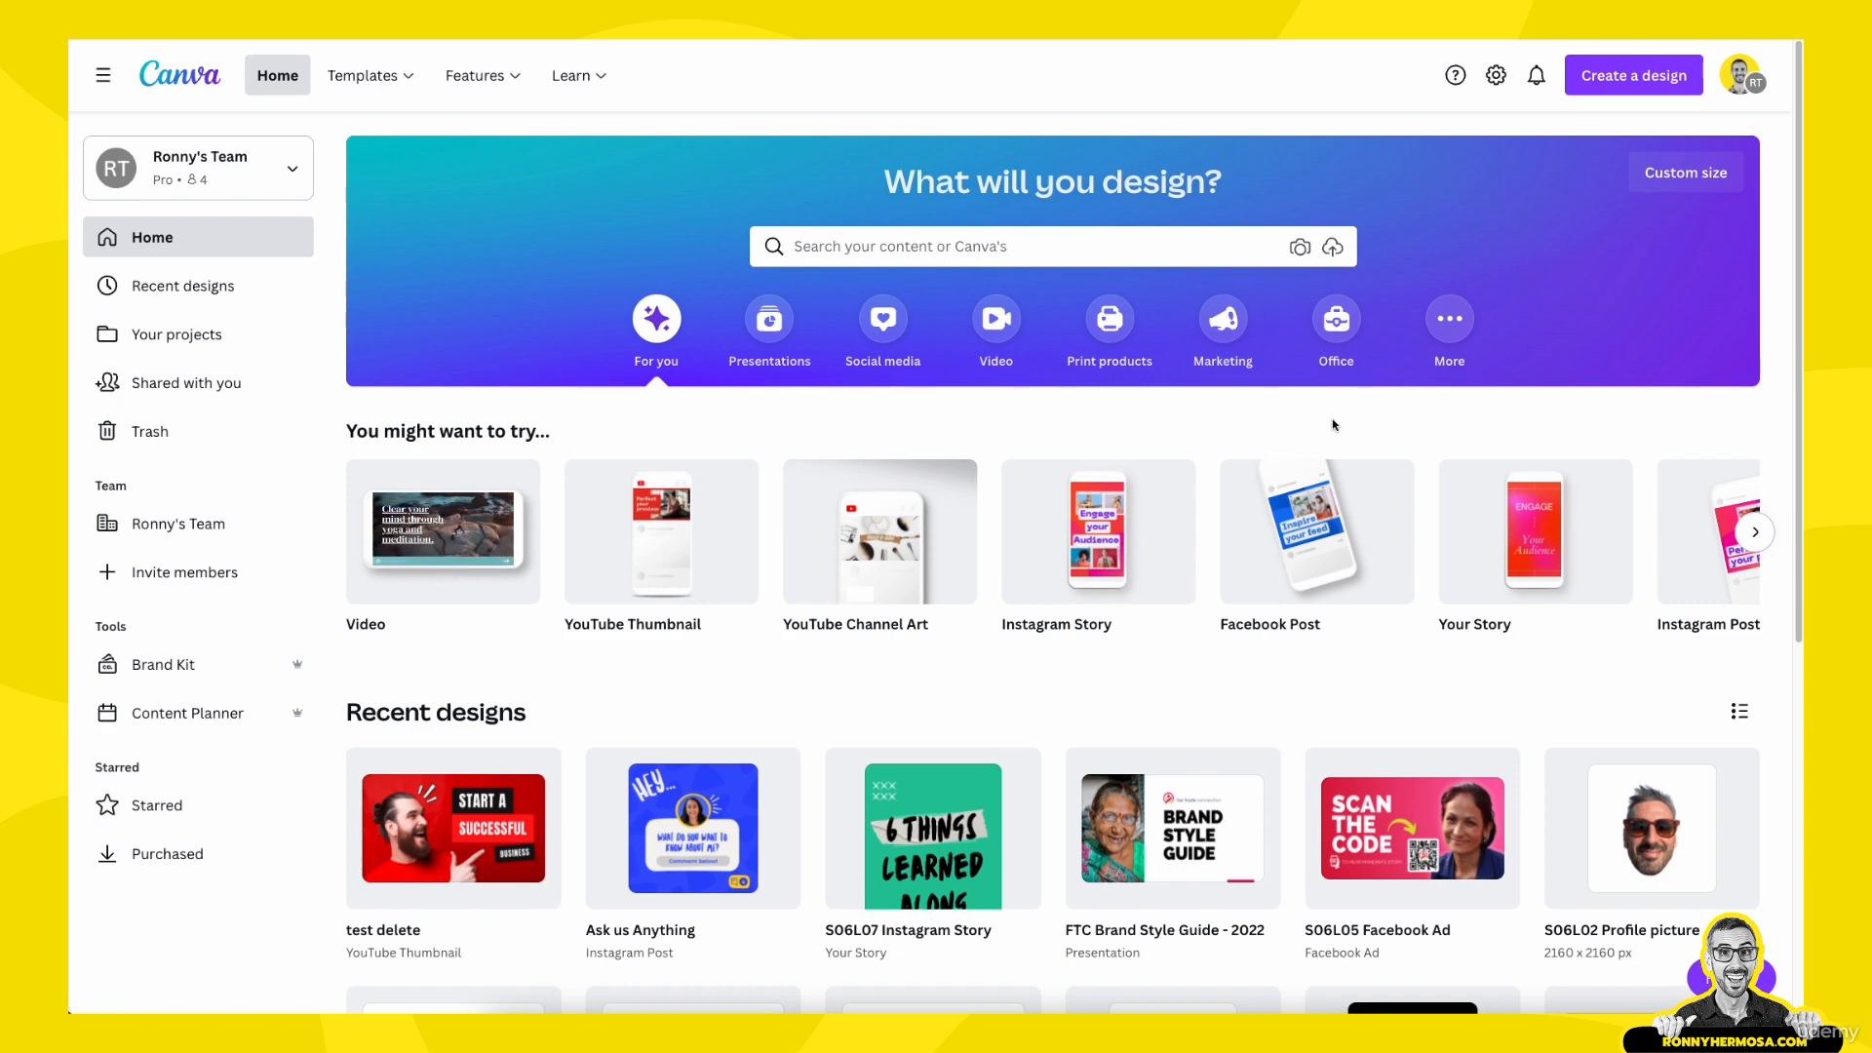
{"action": "scroll", "coordinate": [1127, 657], "scroll_direction": "down", "scroll_amount": 2}
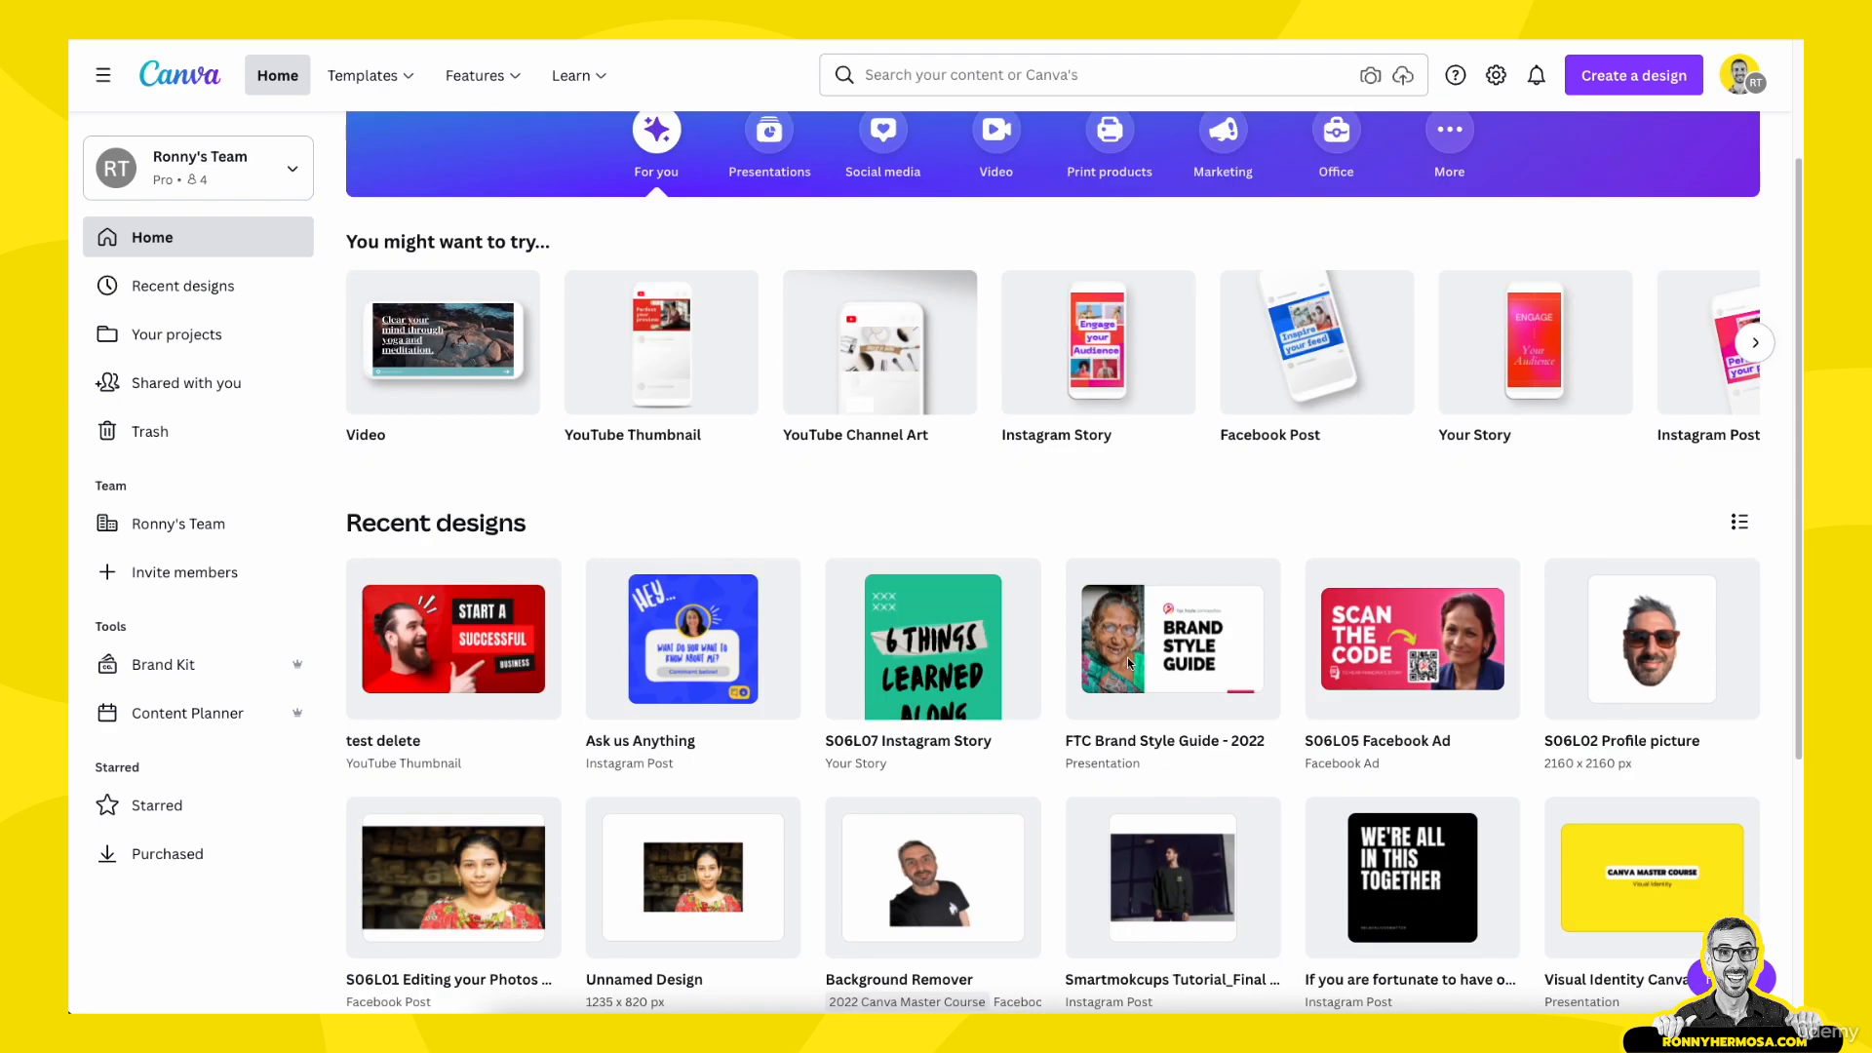
{"action": "scroll", "coordinate": [1129, 663], "scroll_direction": "up", "scroll_amount": 2}
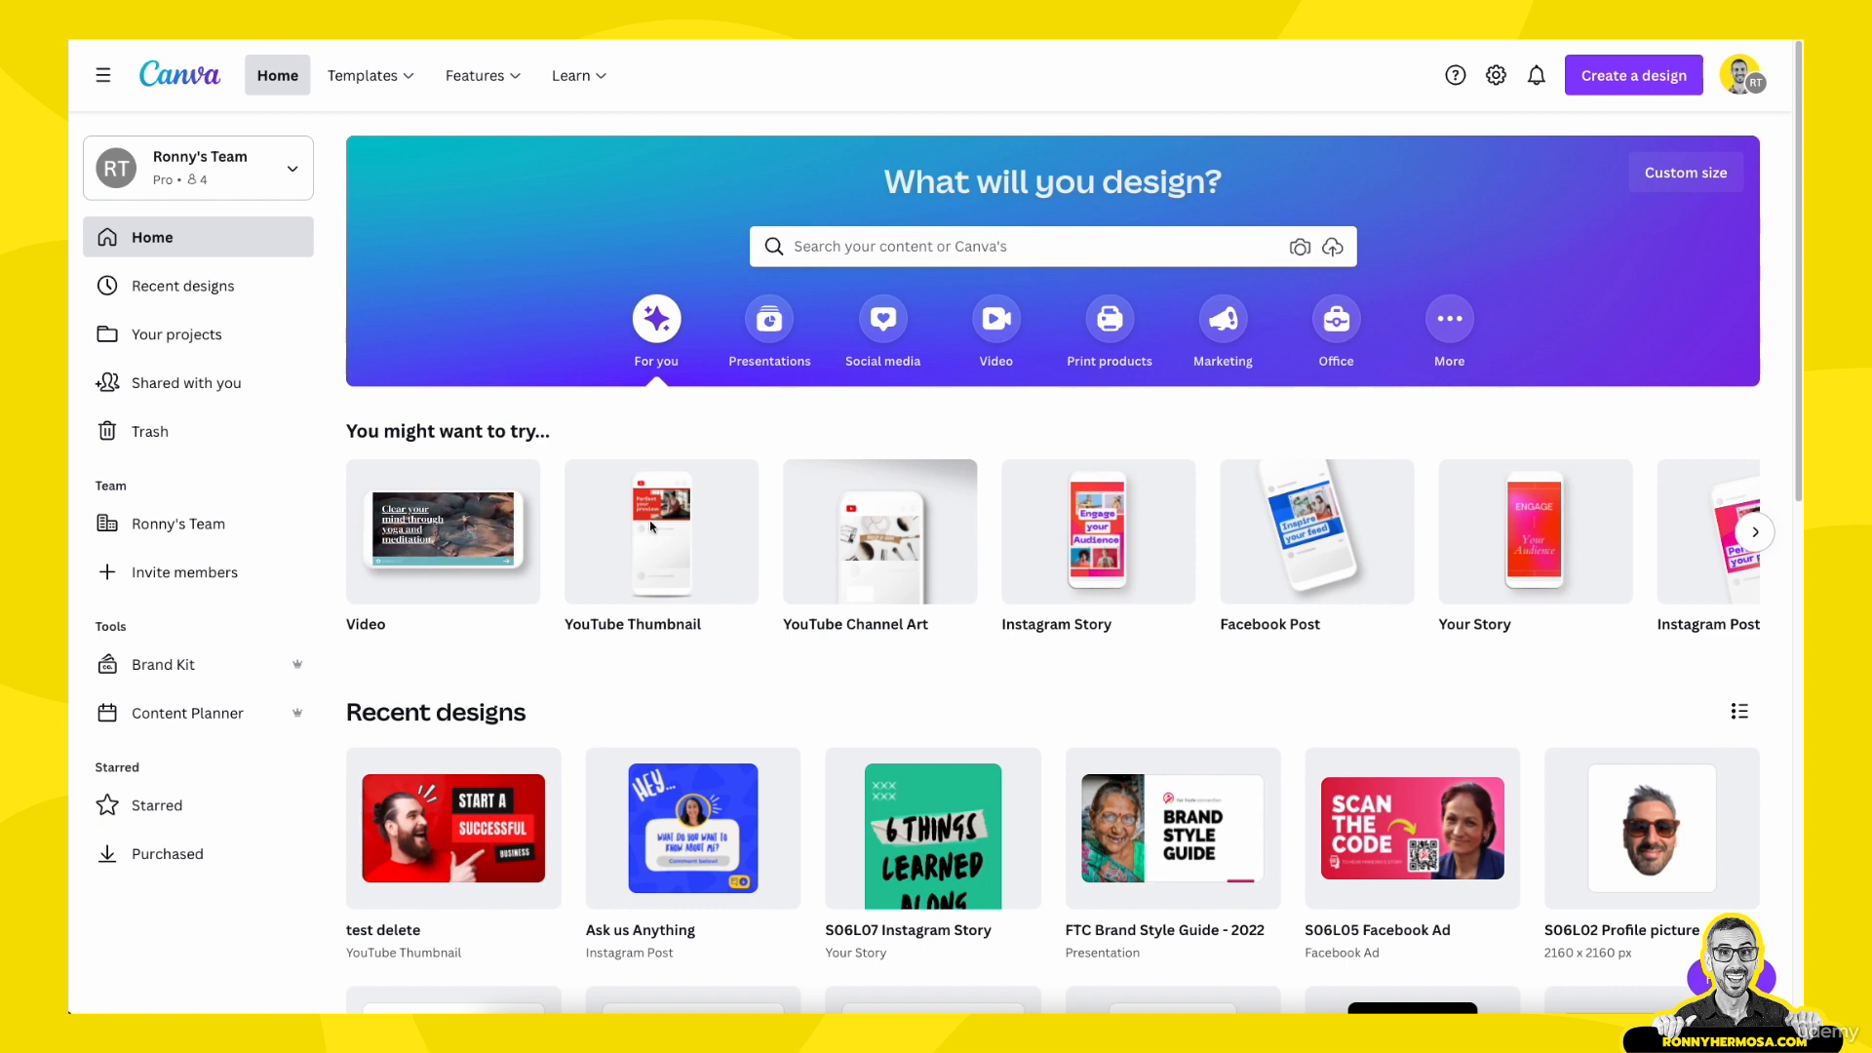
{"action": "scroll", "coordinate": [819, 651], "scroll_direction": "down", "scroll_amount": 1}
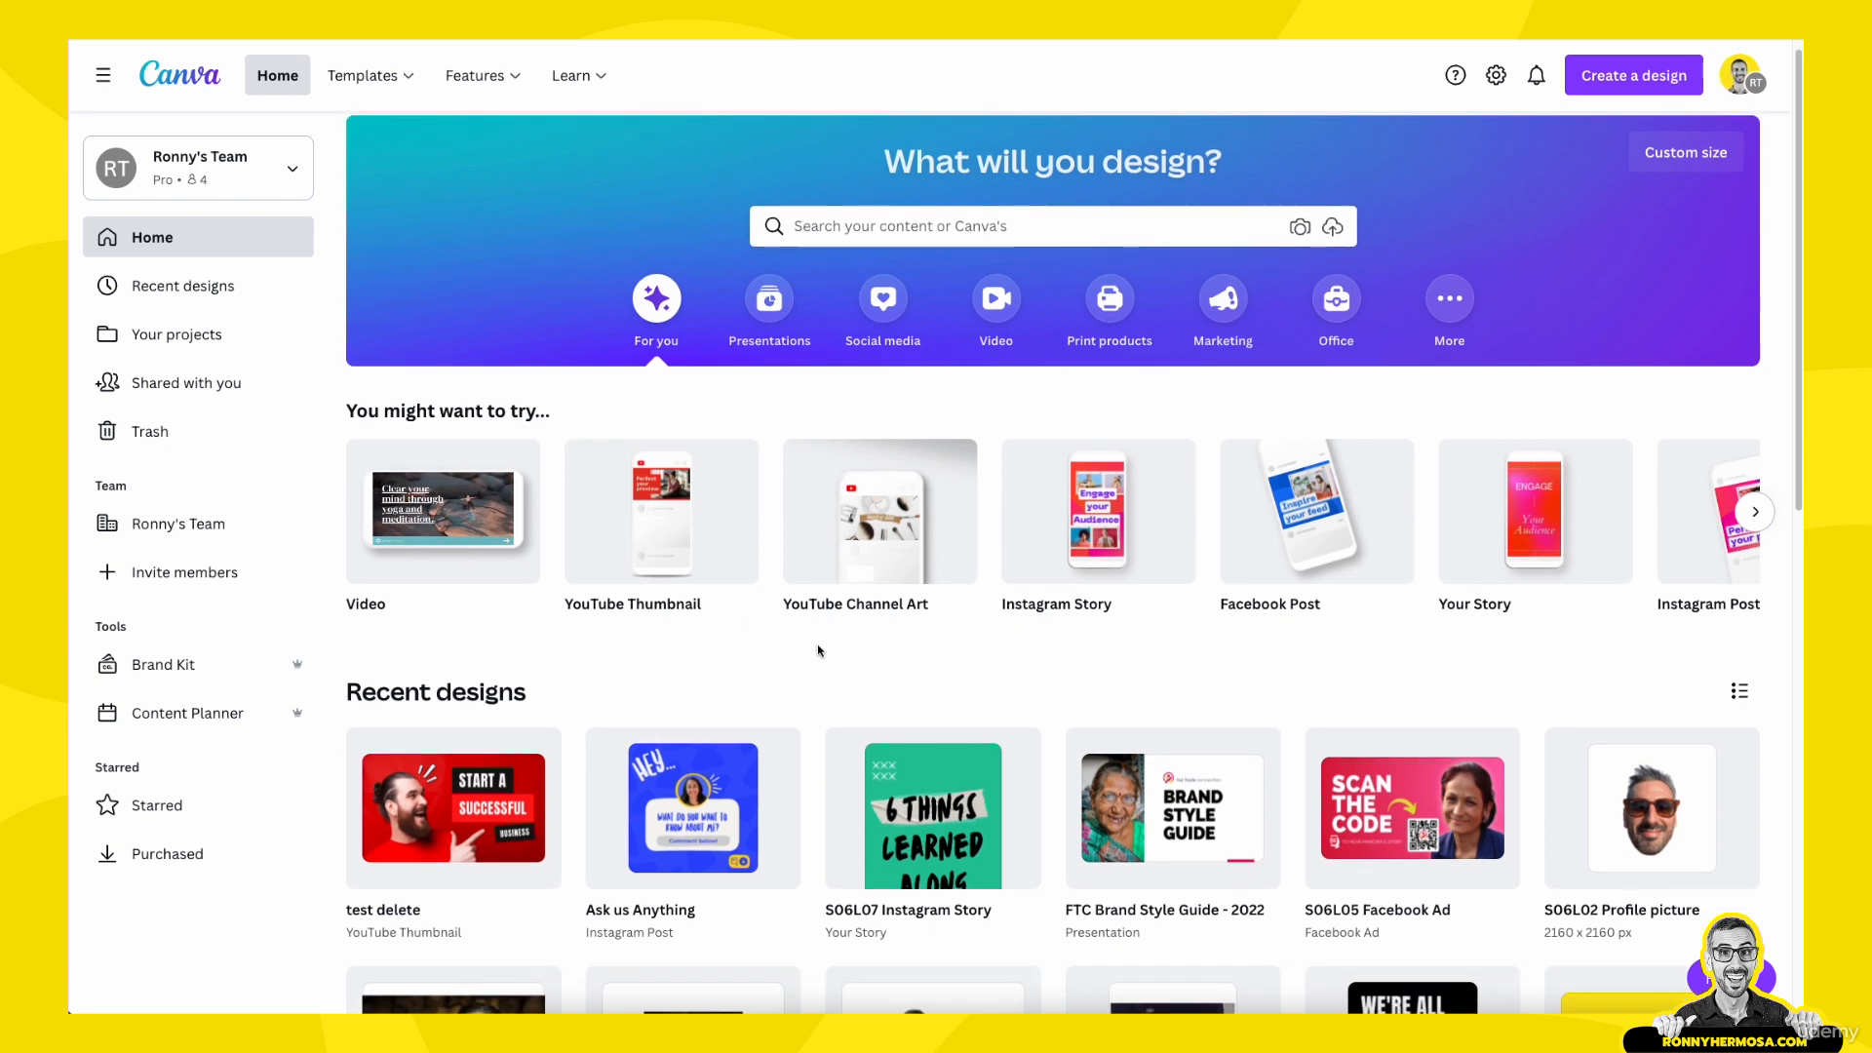
{"action": "scroll", "coordinate": [819, 651], "scroll_direction": "down", "scroll_amount": 1}
{"action": "scroll", "coordinate": [819, 651], "scroll_direction": "down", "scroll_amount": 1}
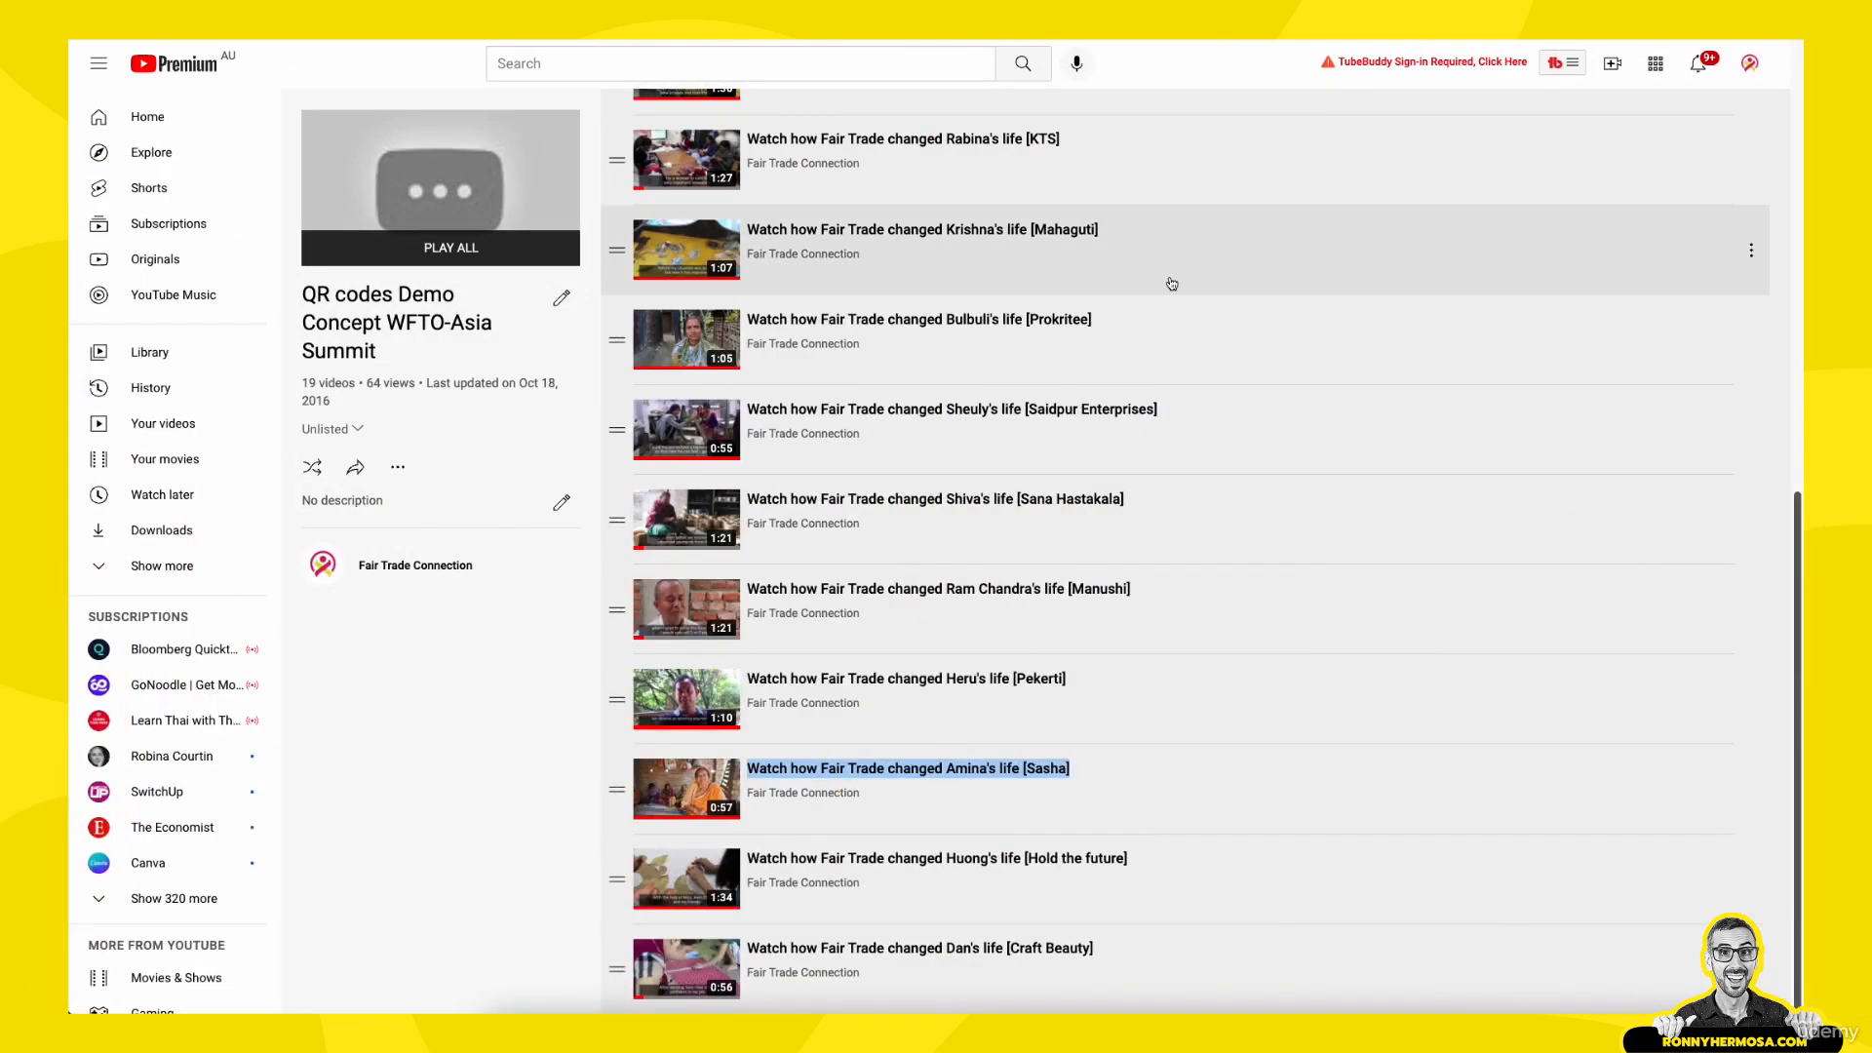
- Look through the videos in the "QR codes Demo Concept WFTO-Asia Summit" YouTube playlist and check how many it contains
{"action": "scroll", "coordinate": [1171, 283], "scroll_direction": "up", "scroll_amount": 9}
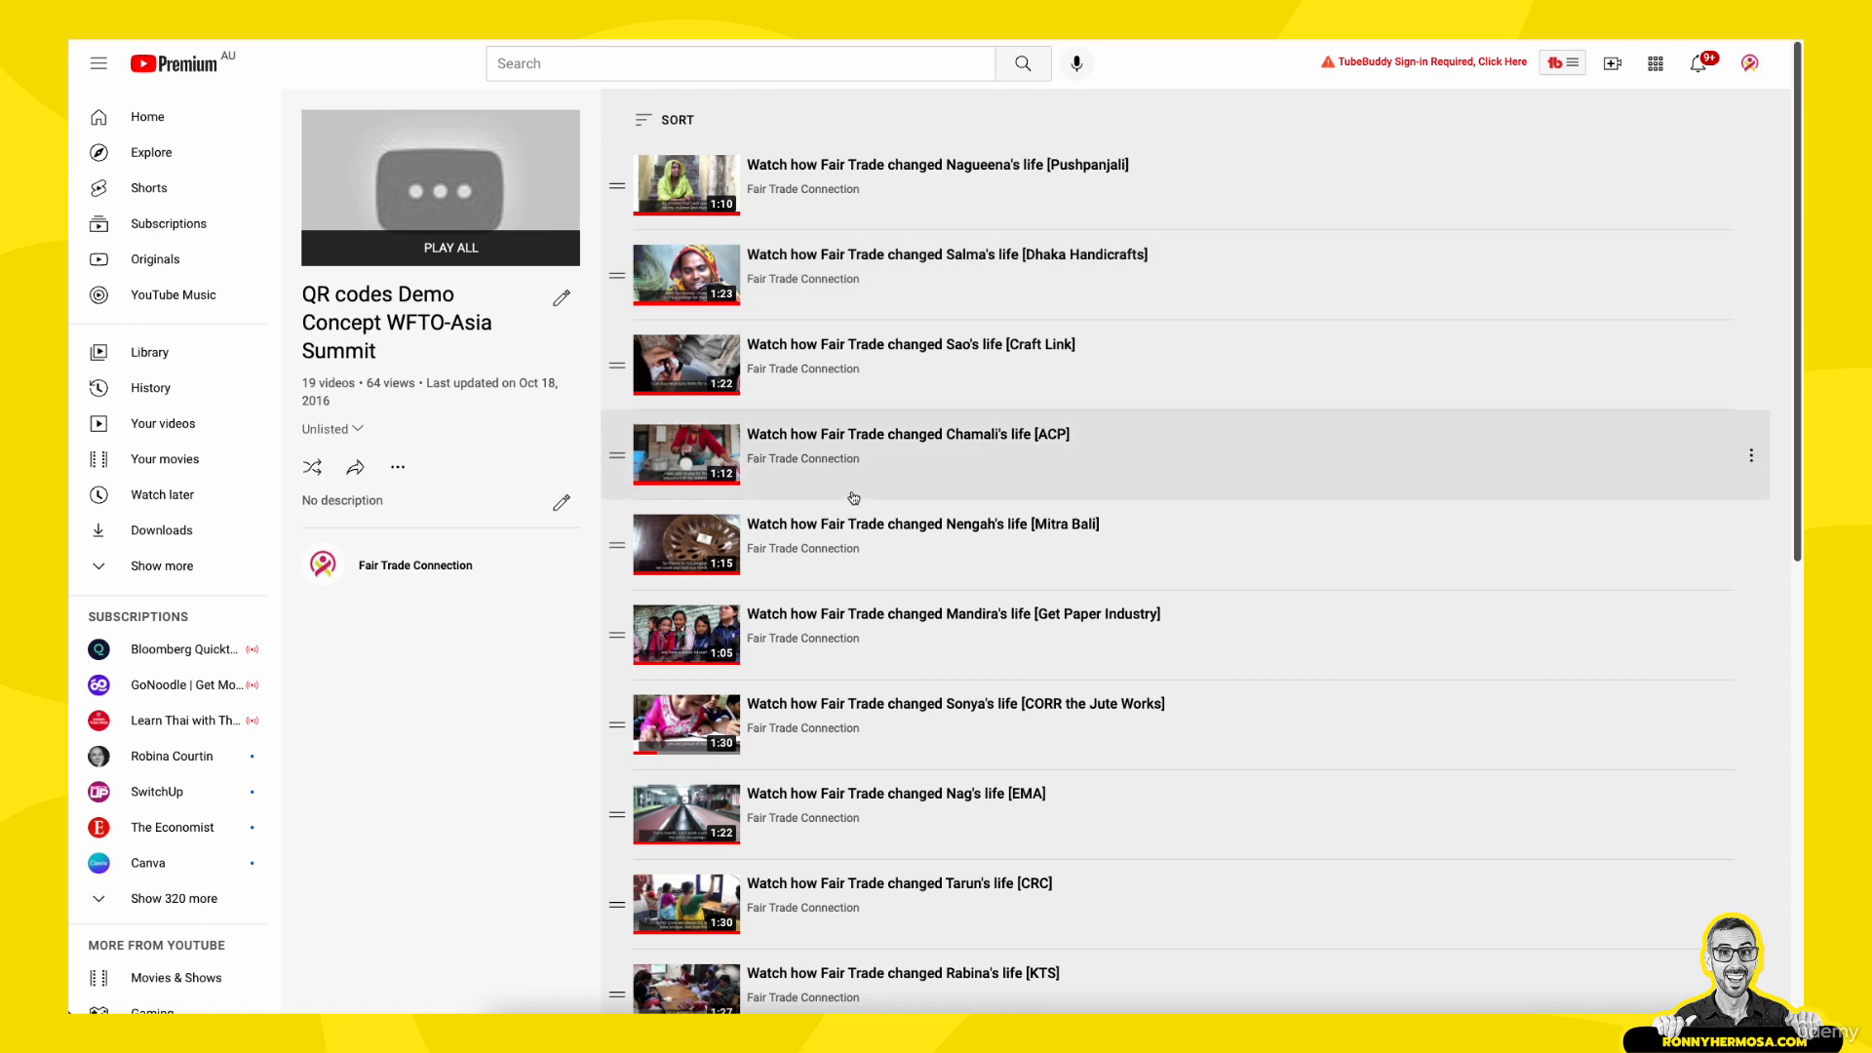
{"action": "scroll", "coordinate": [829, 322], "scroll_direction": "down", "scroll_amount": 1}
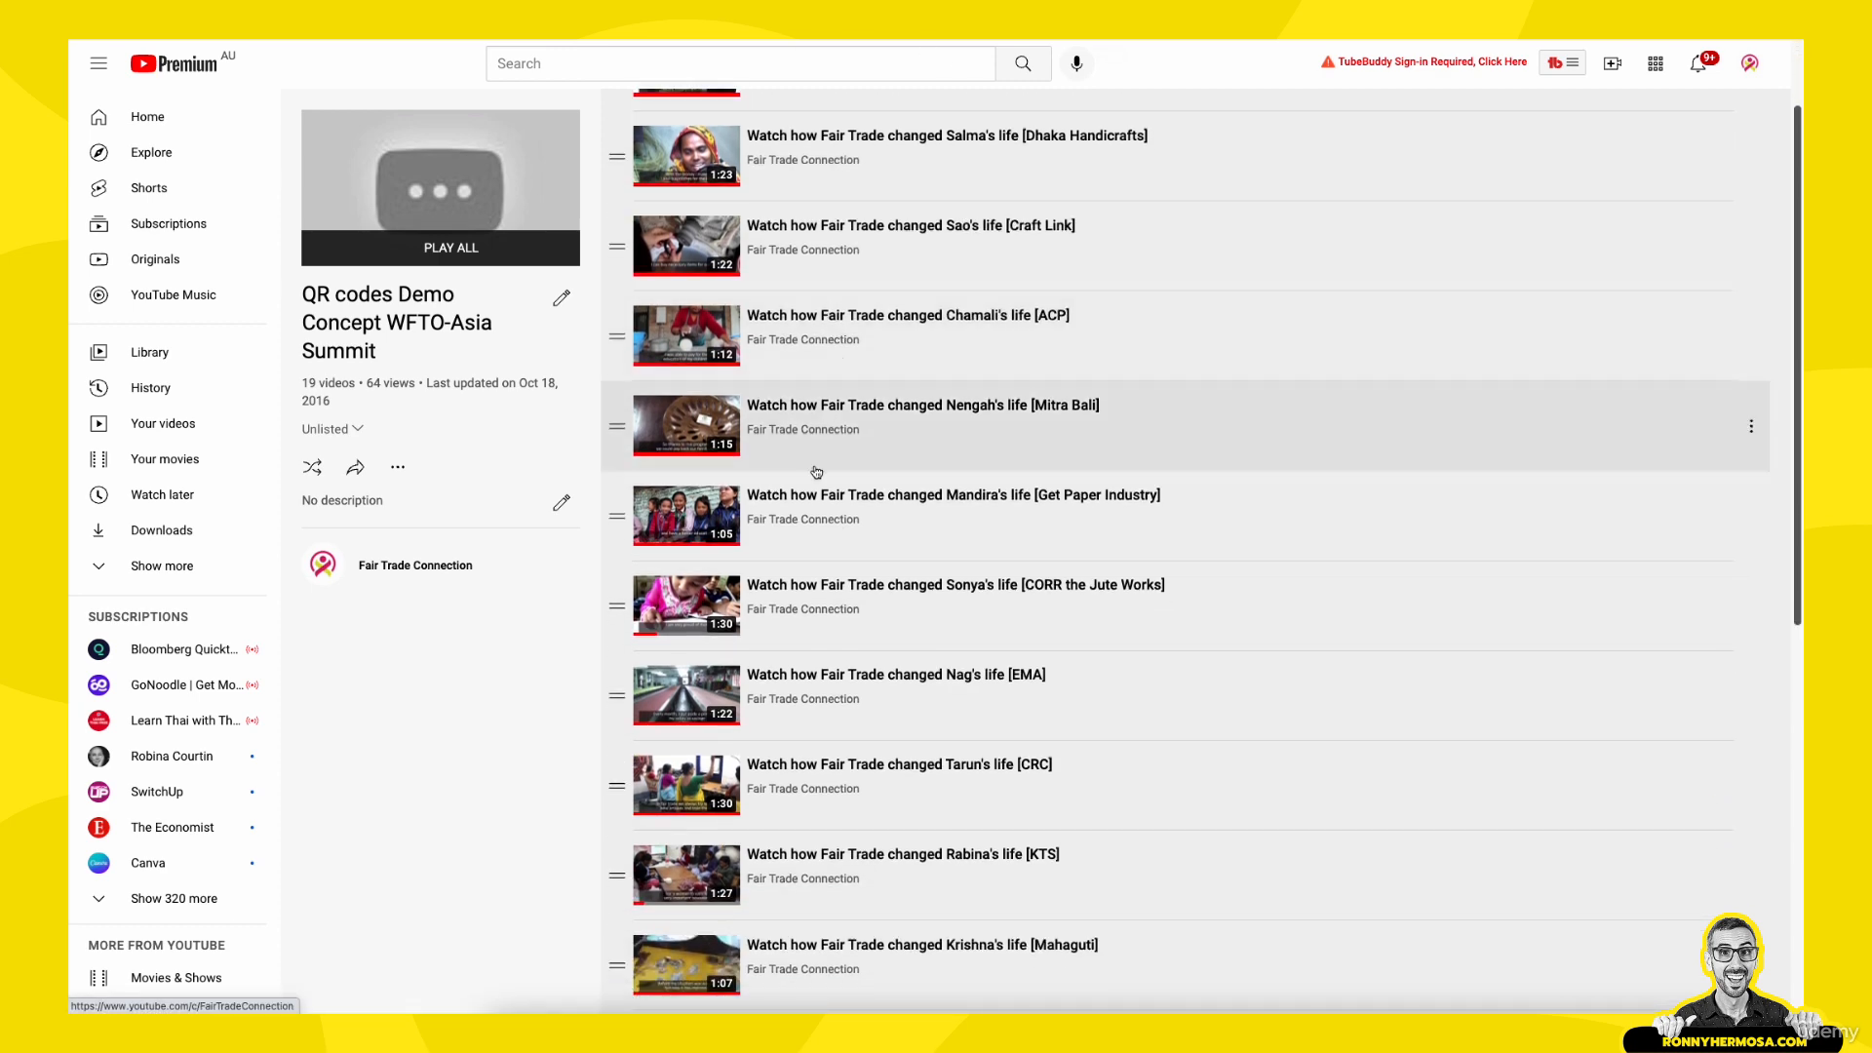
{"action": "scroll", "coordinate": [816, 472], "scroll_direction": "down", "scroll_amount": 6}
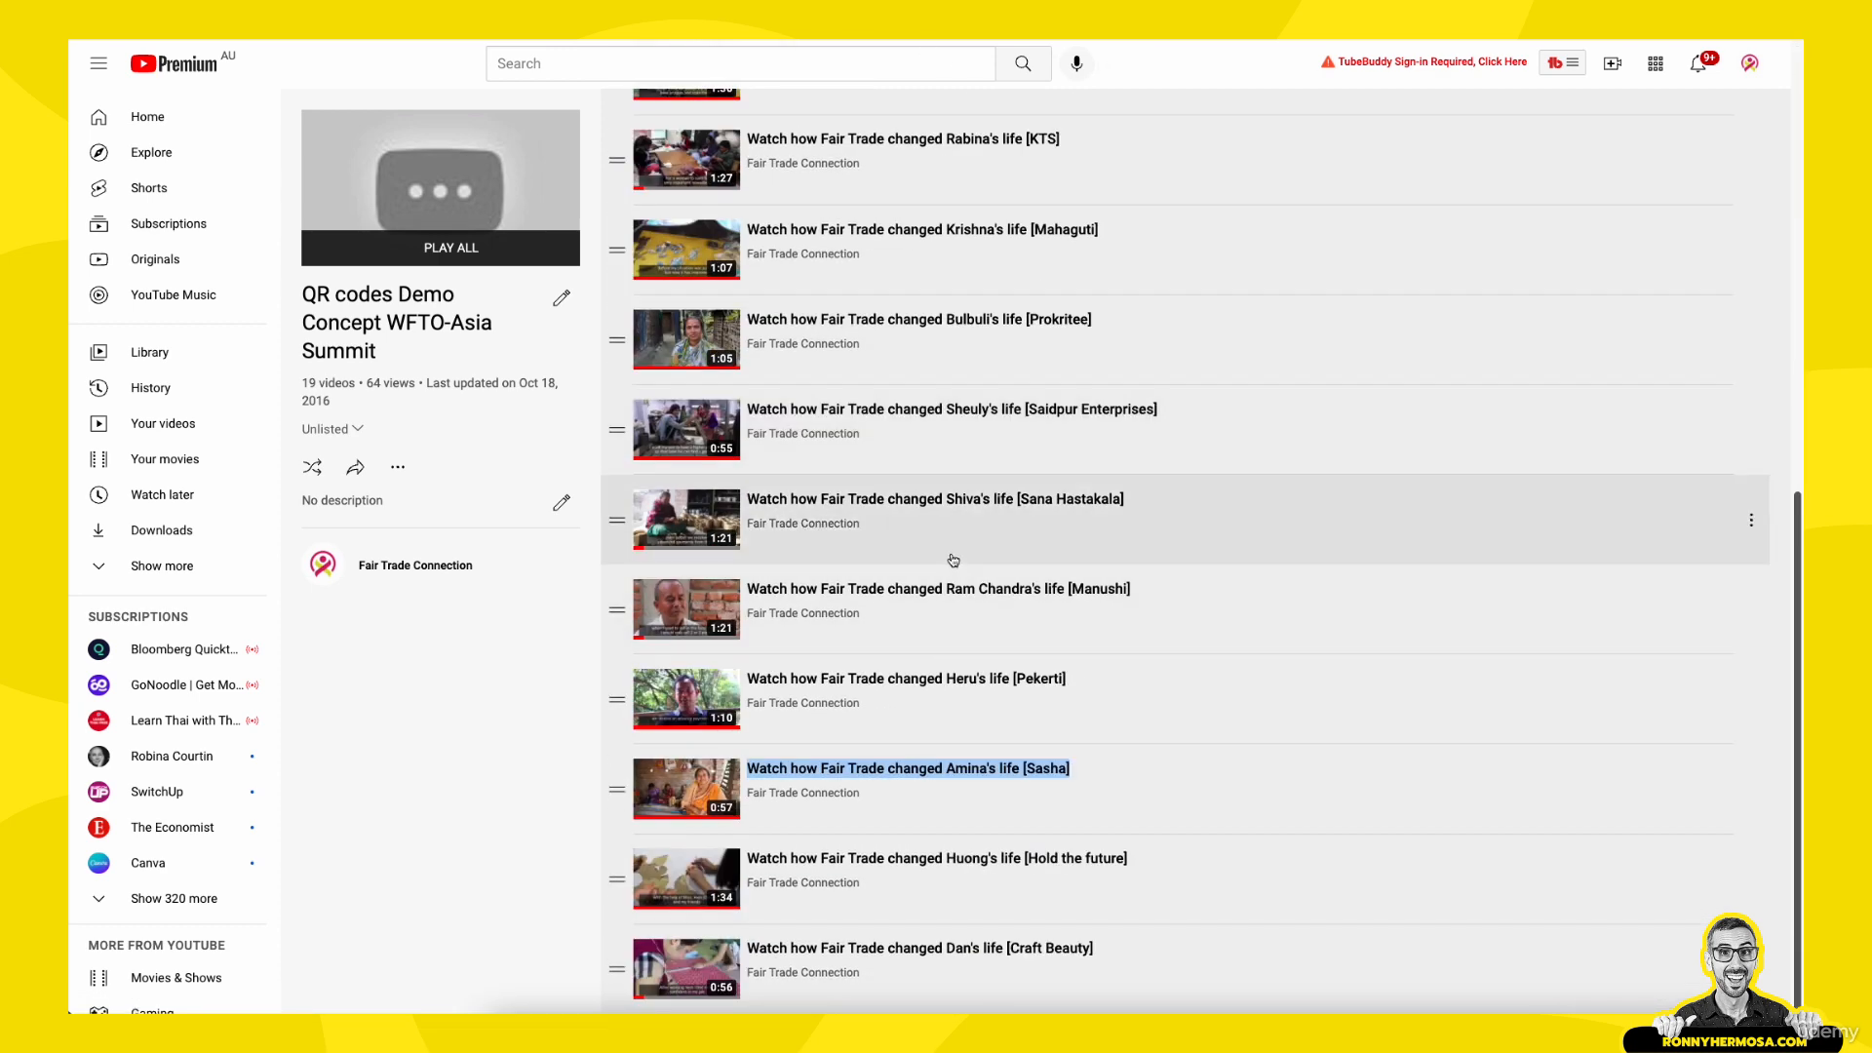
{"action": "scroll", "coordinate": [954, 560], "scroll_direction": "up", "scroll_amount": 7}
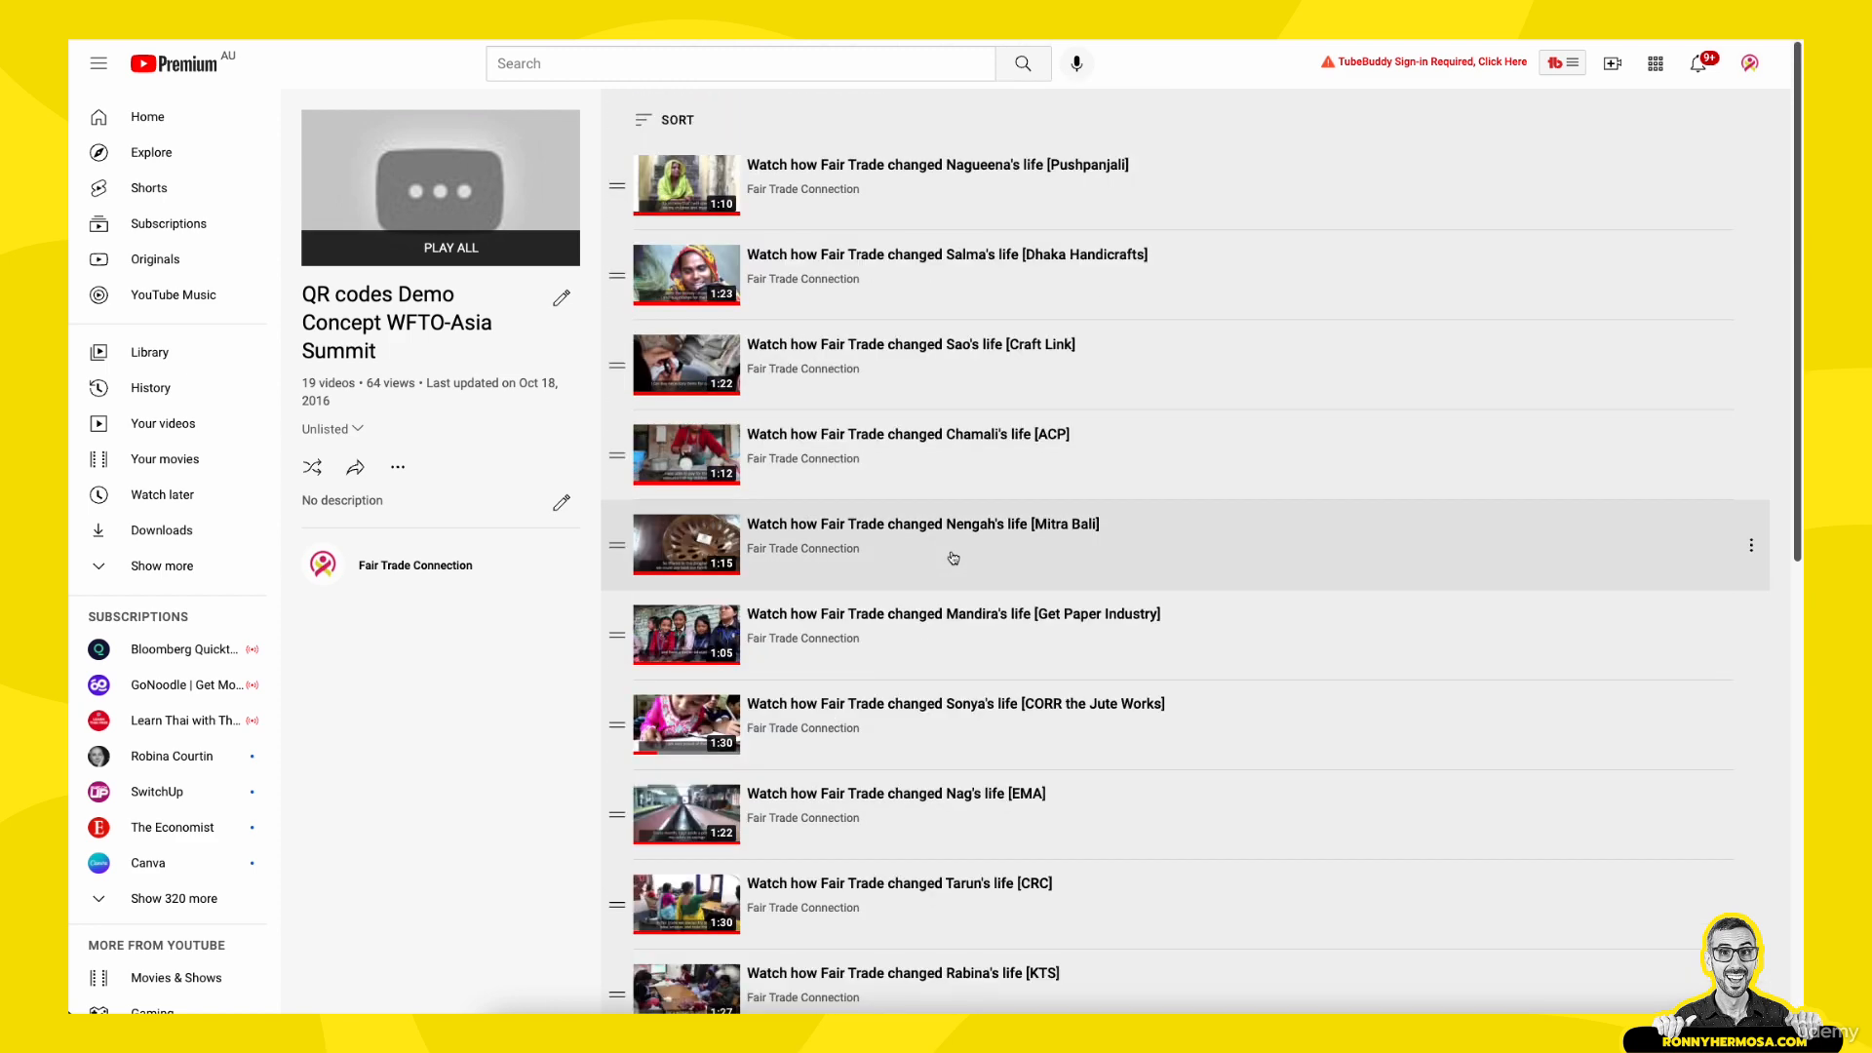
{"action": "scroll", "coordinate": [953, 558], "scroll_direction": "down", "scroll_amount": 1}
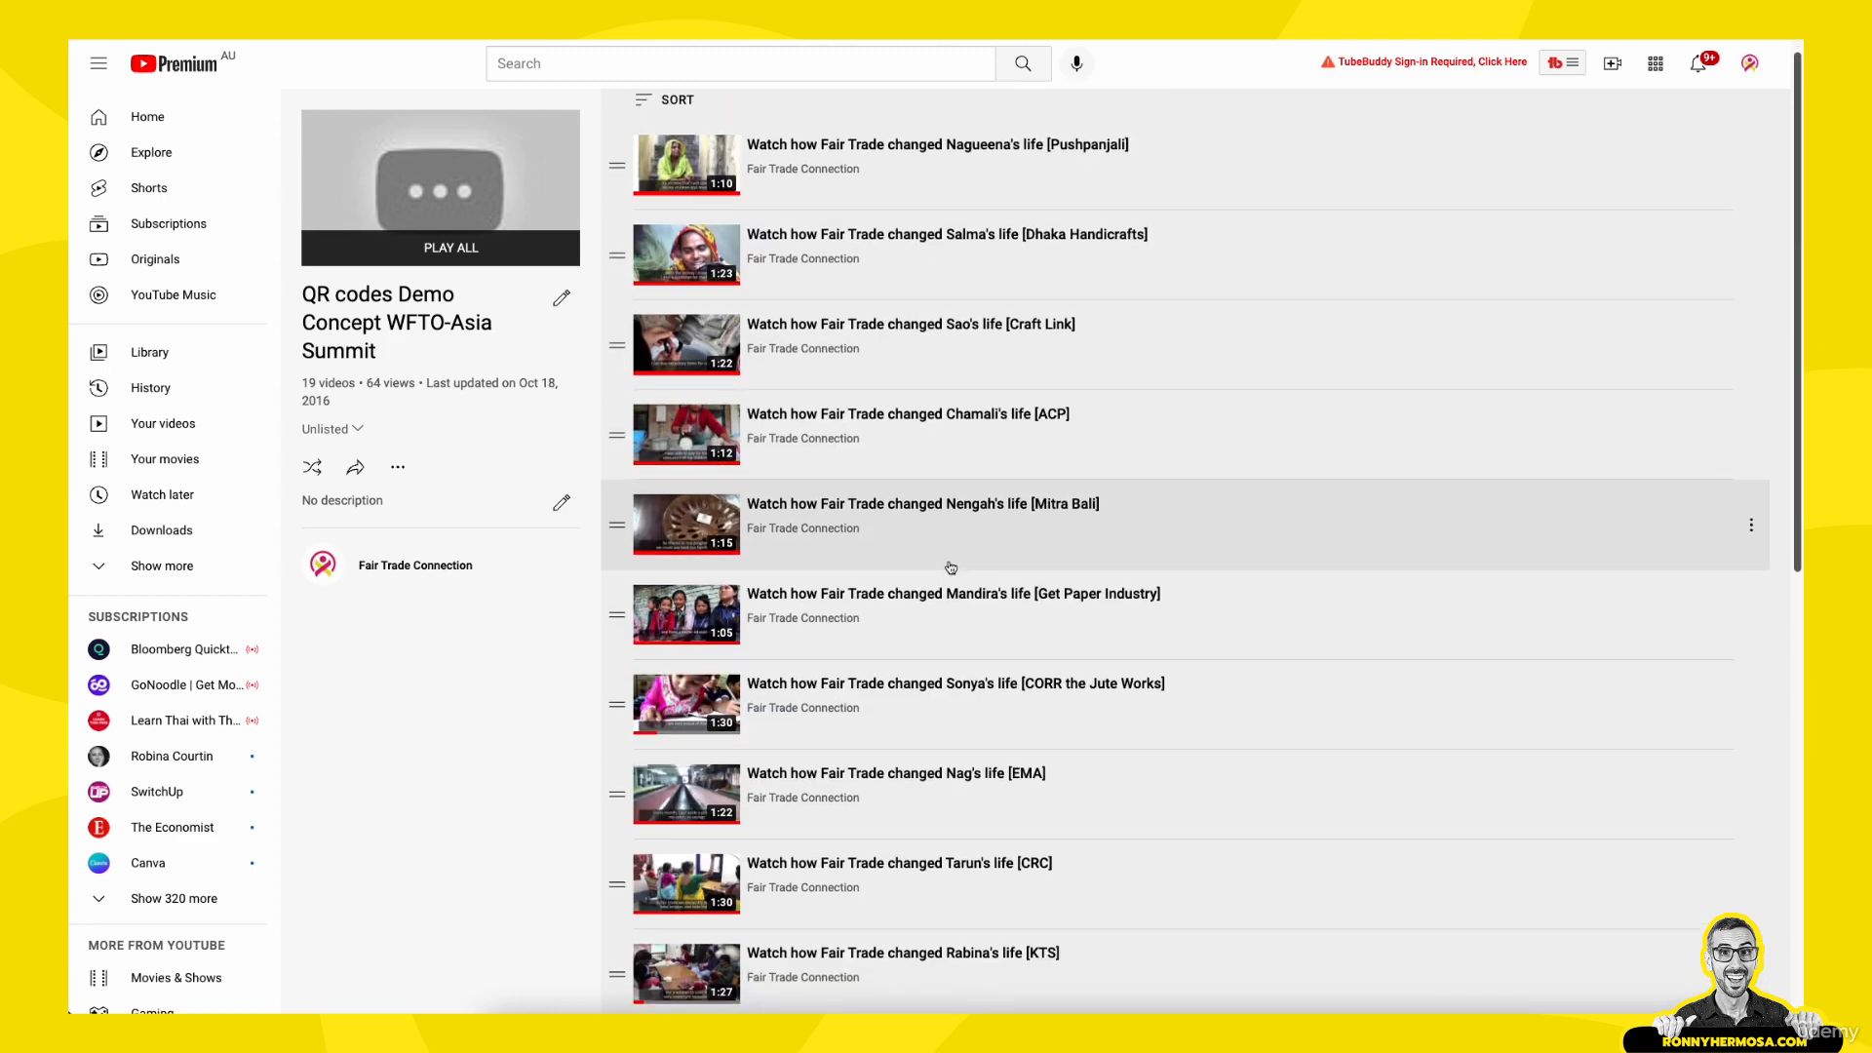
{"action": "scroll", "coordinate": [726, 826], "scroll_direction": "down", "scroll_amount": 1}
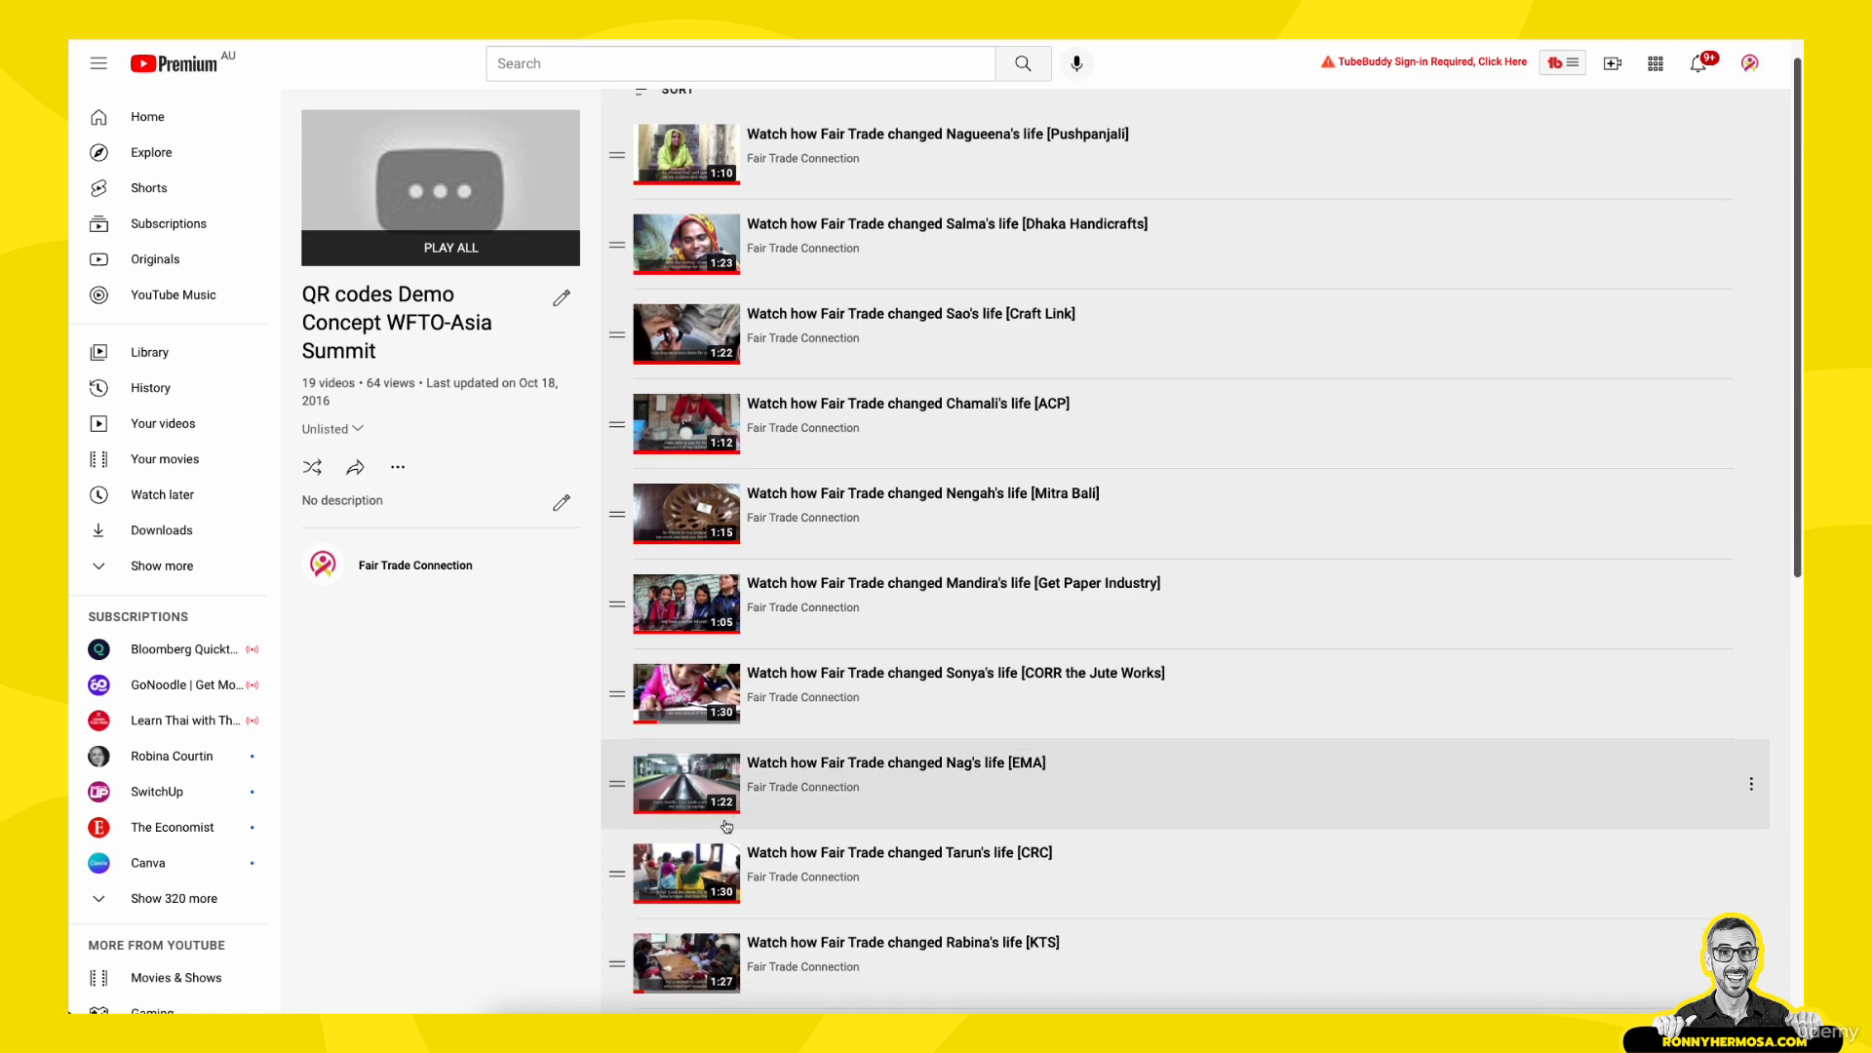
{"action": "scroll", "coordinate": [726, 826], "scroll_direction": "down", "scroll_amount": 5}
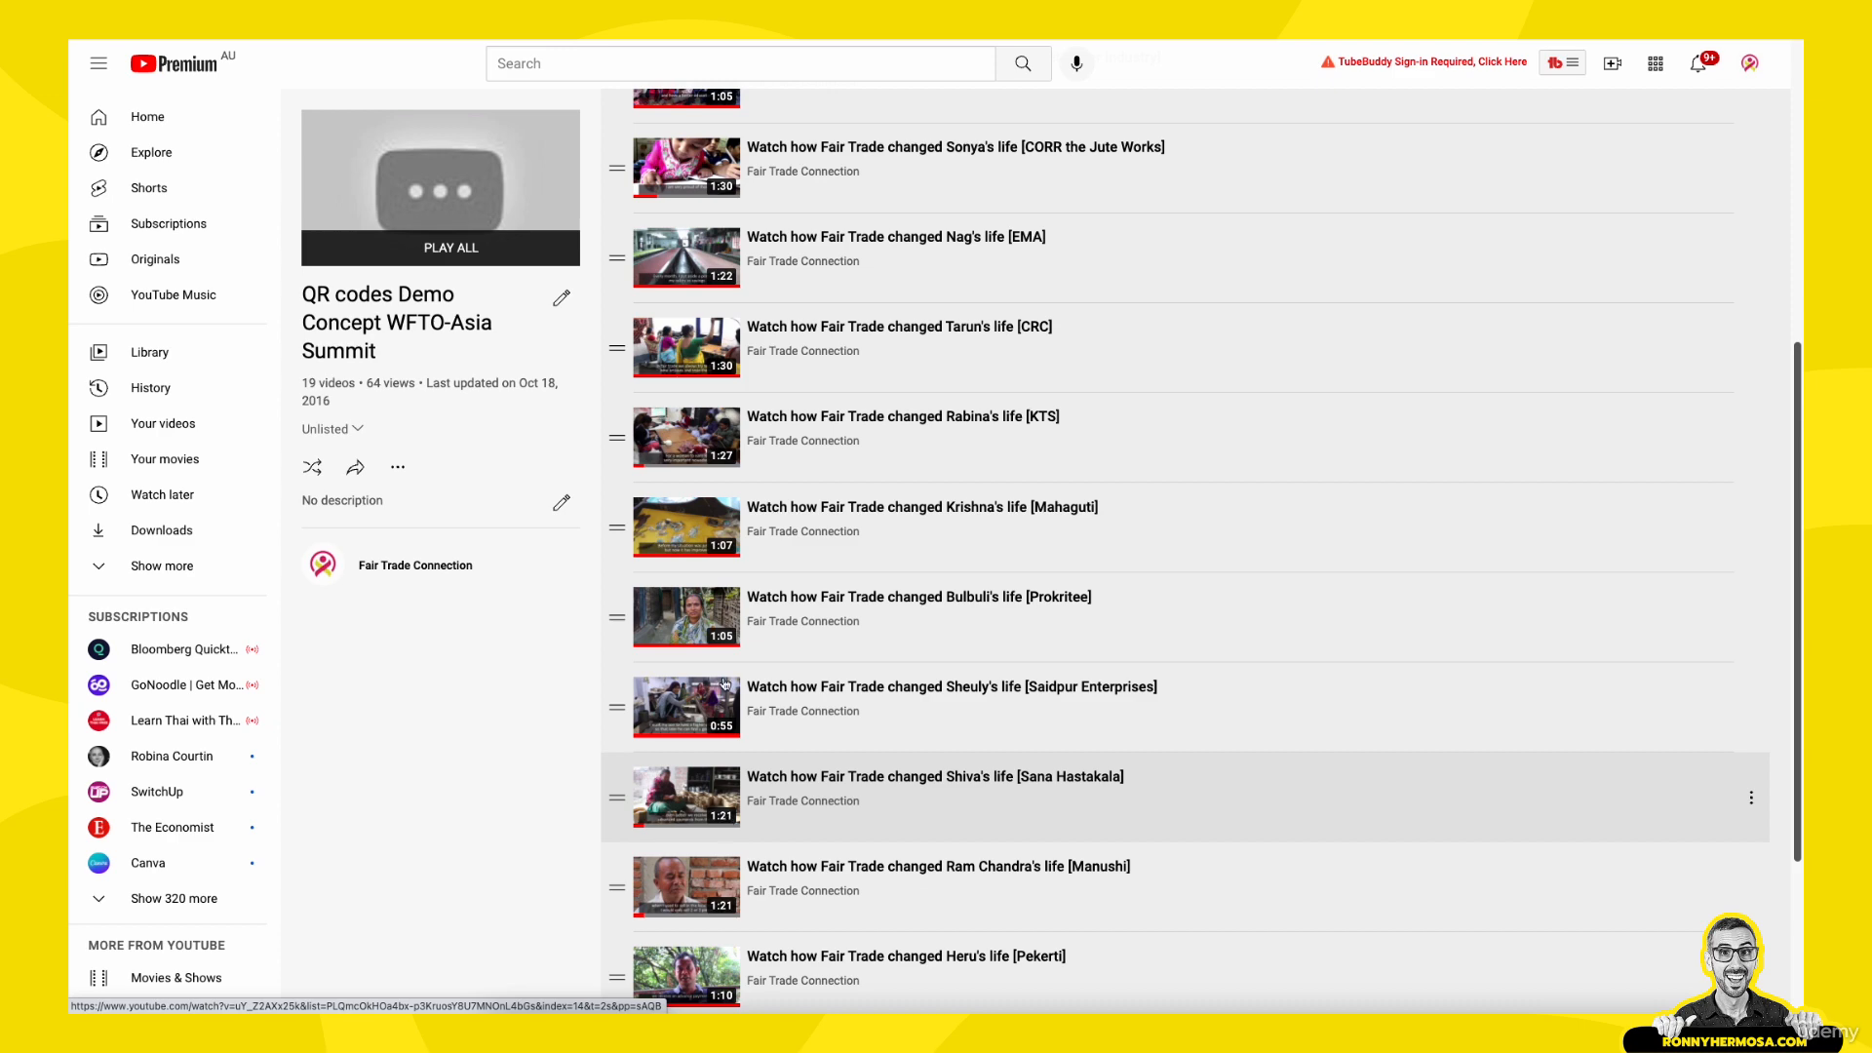
{"action": "scroll", "coordinate": [733, 616], "scroll_direction": "down", "scroll_amount": 2}
{"action": "scroll", "coordinate": [733, 616], "scroll_direction": "down", "scroll_amount": 1}
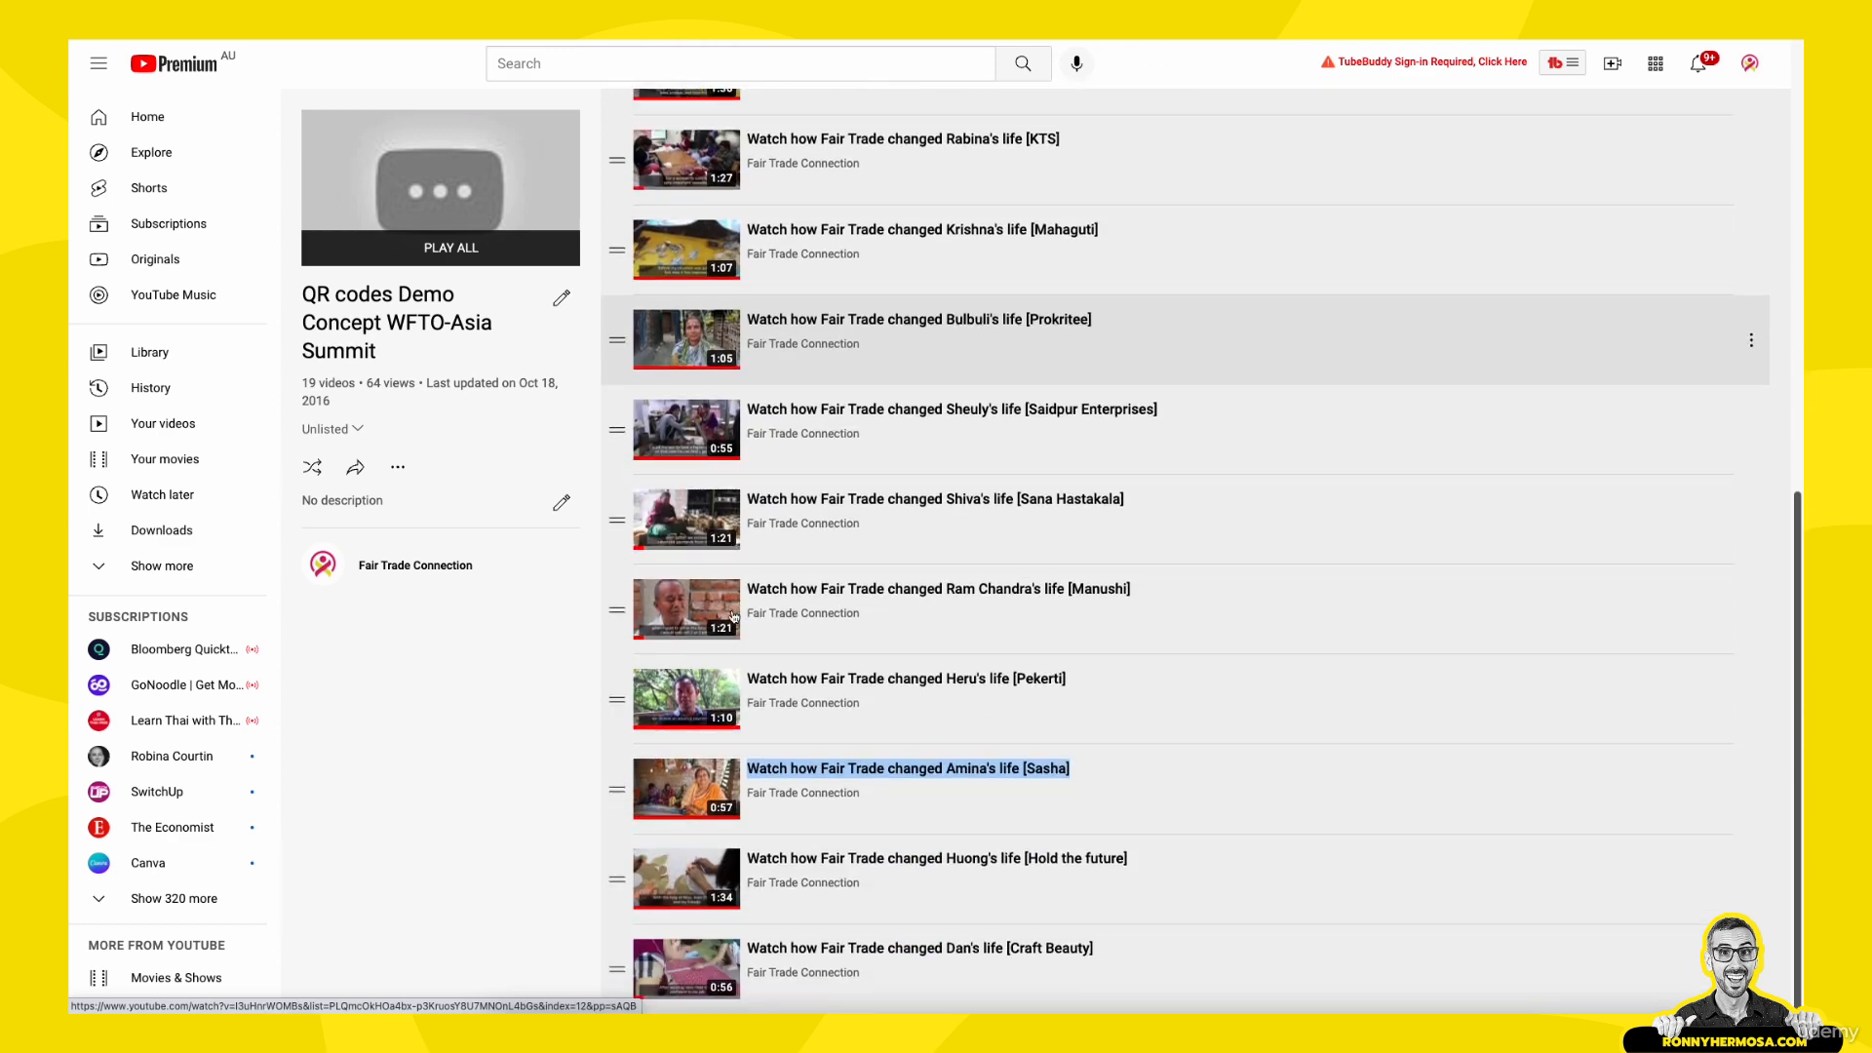
{"action": "scroll", "coordinate": [780, 507], "scroll_direction": "up", "scroll_amount": 8}
{"action": "scroll", "coordinate": [842, 413], "scroll_direction": "down", "scroll_amount": 1}
{"action": "scroll", "coordinate": [843, 413], "scroll_direction": "down", "scroll_amount": 8}
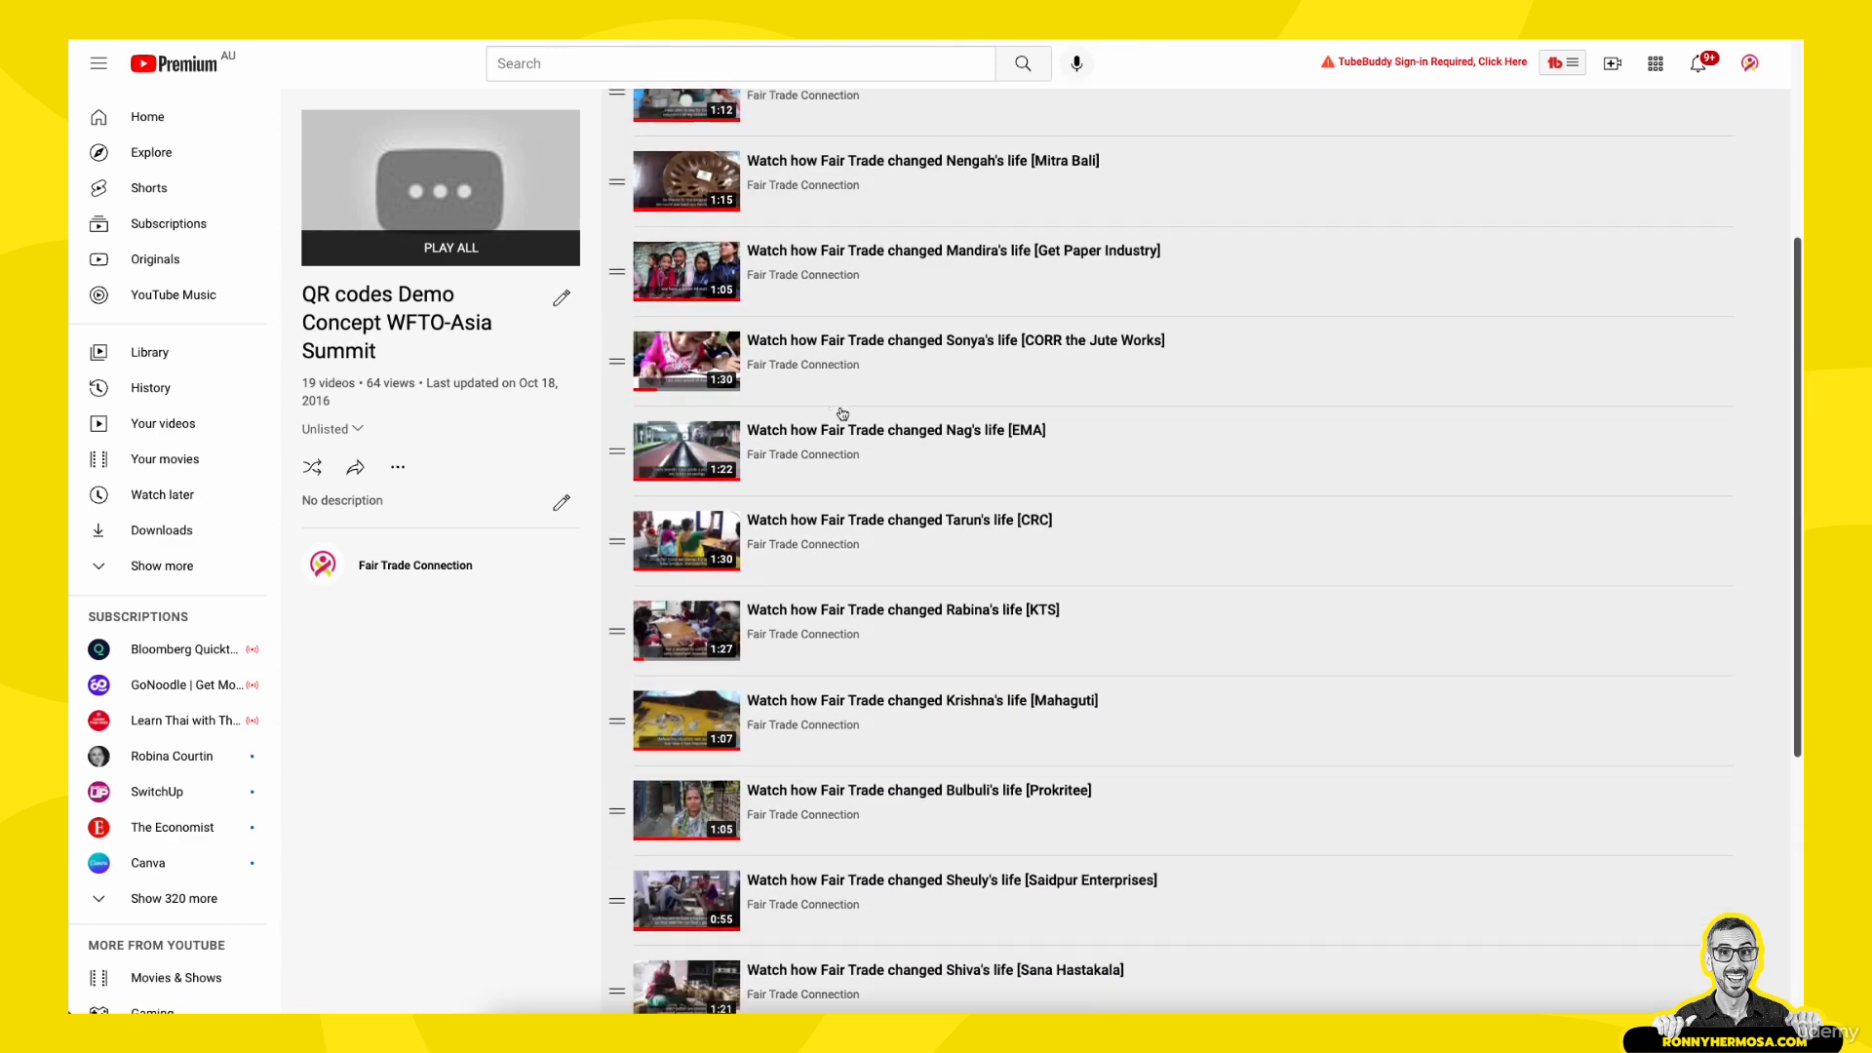
{"action": "scroll", "coordinate": [843, 413], "scroll_direction": "up", "scroll_amount": 10}
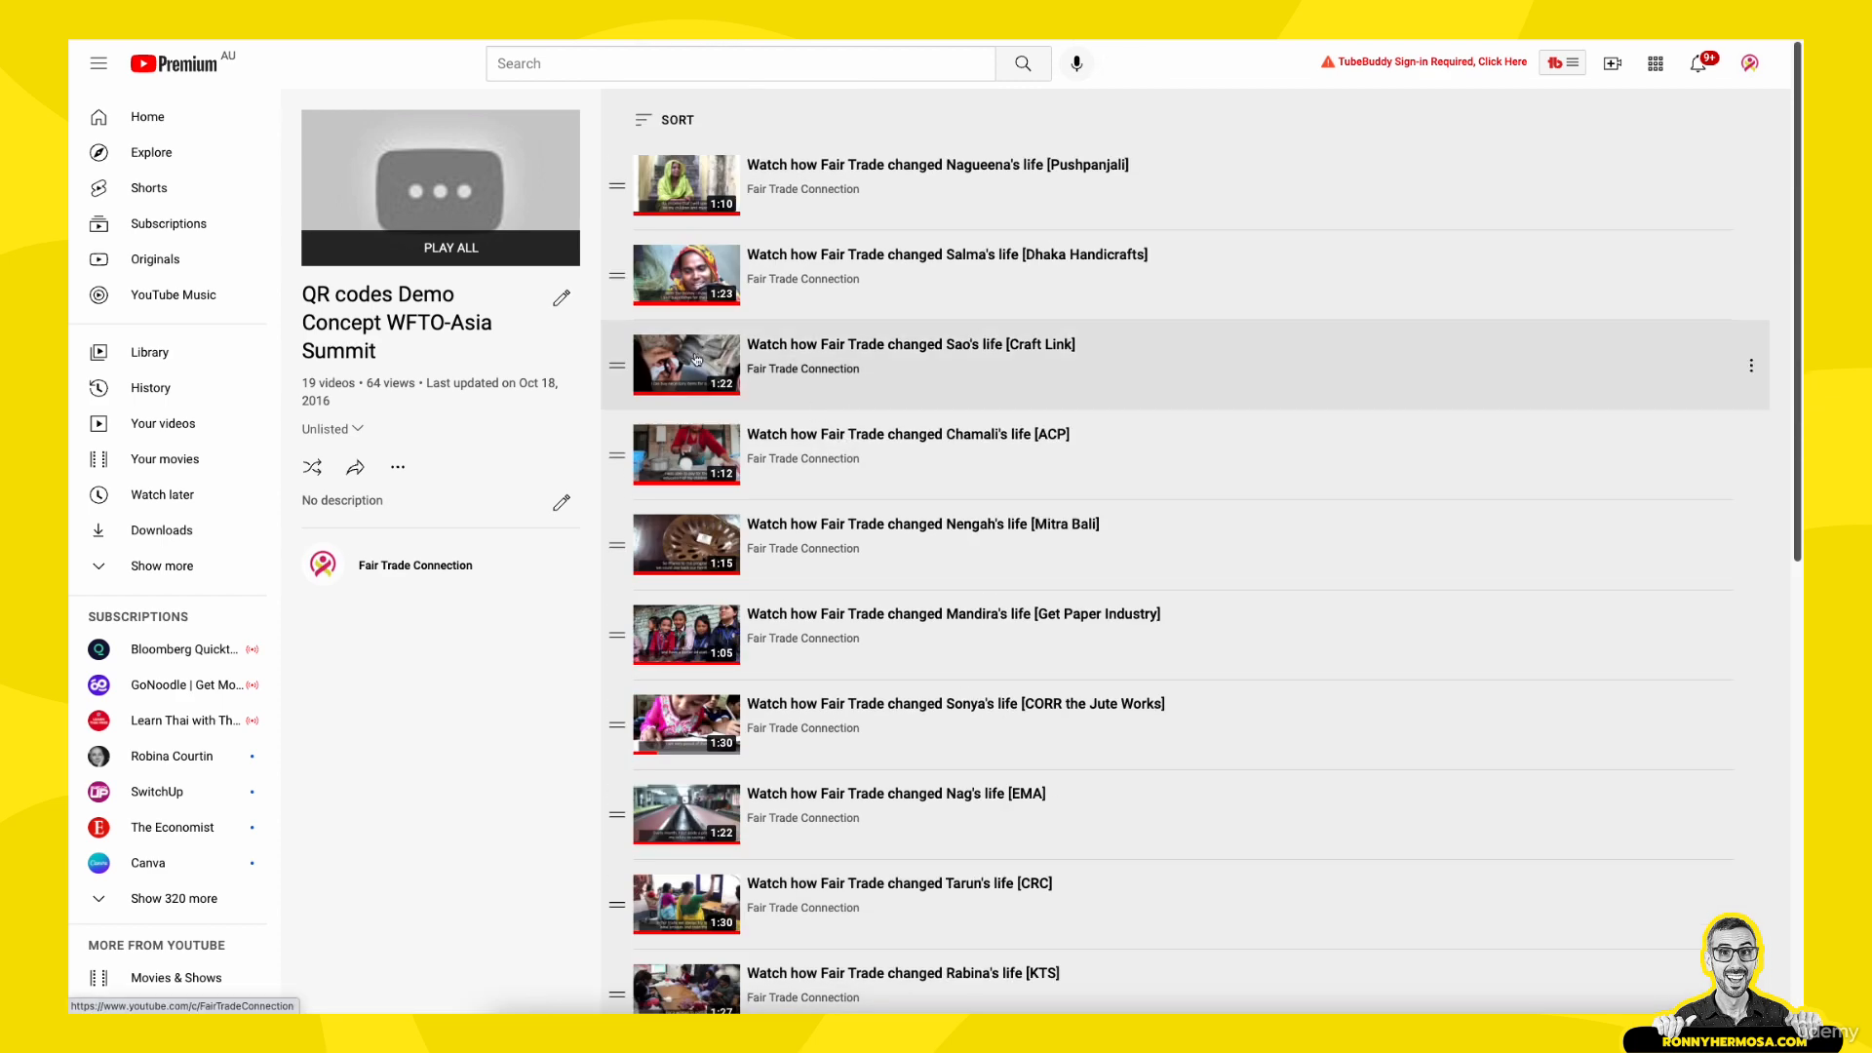
{"action": "left_click_drag", "start_coordinate": [301, 383], "coordinate": [349, 383]}
{"action": "left_click", "coordinate": [542, 790]}
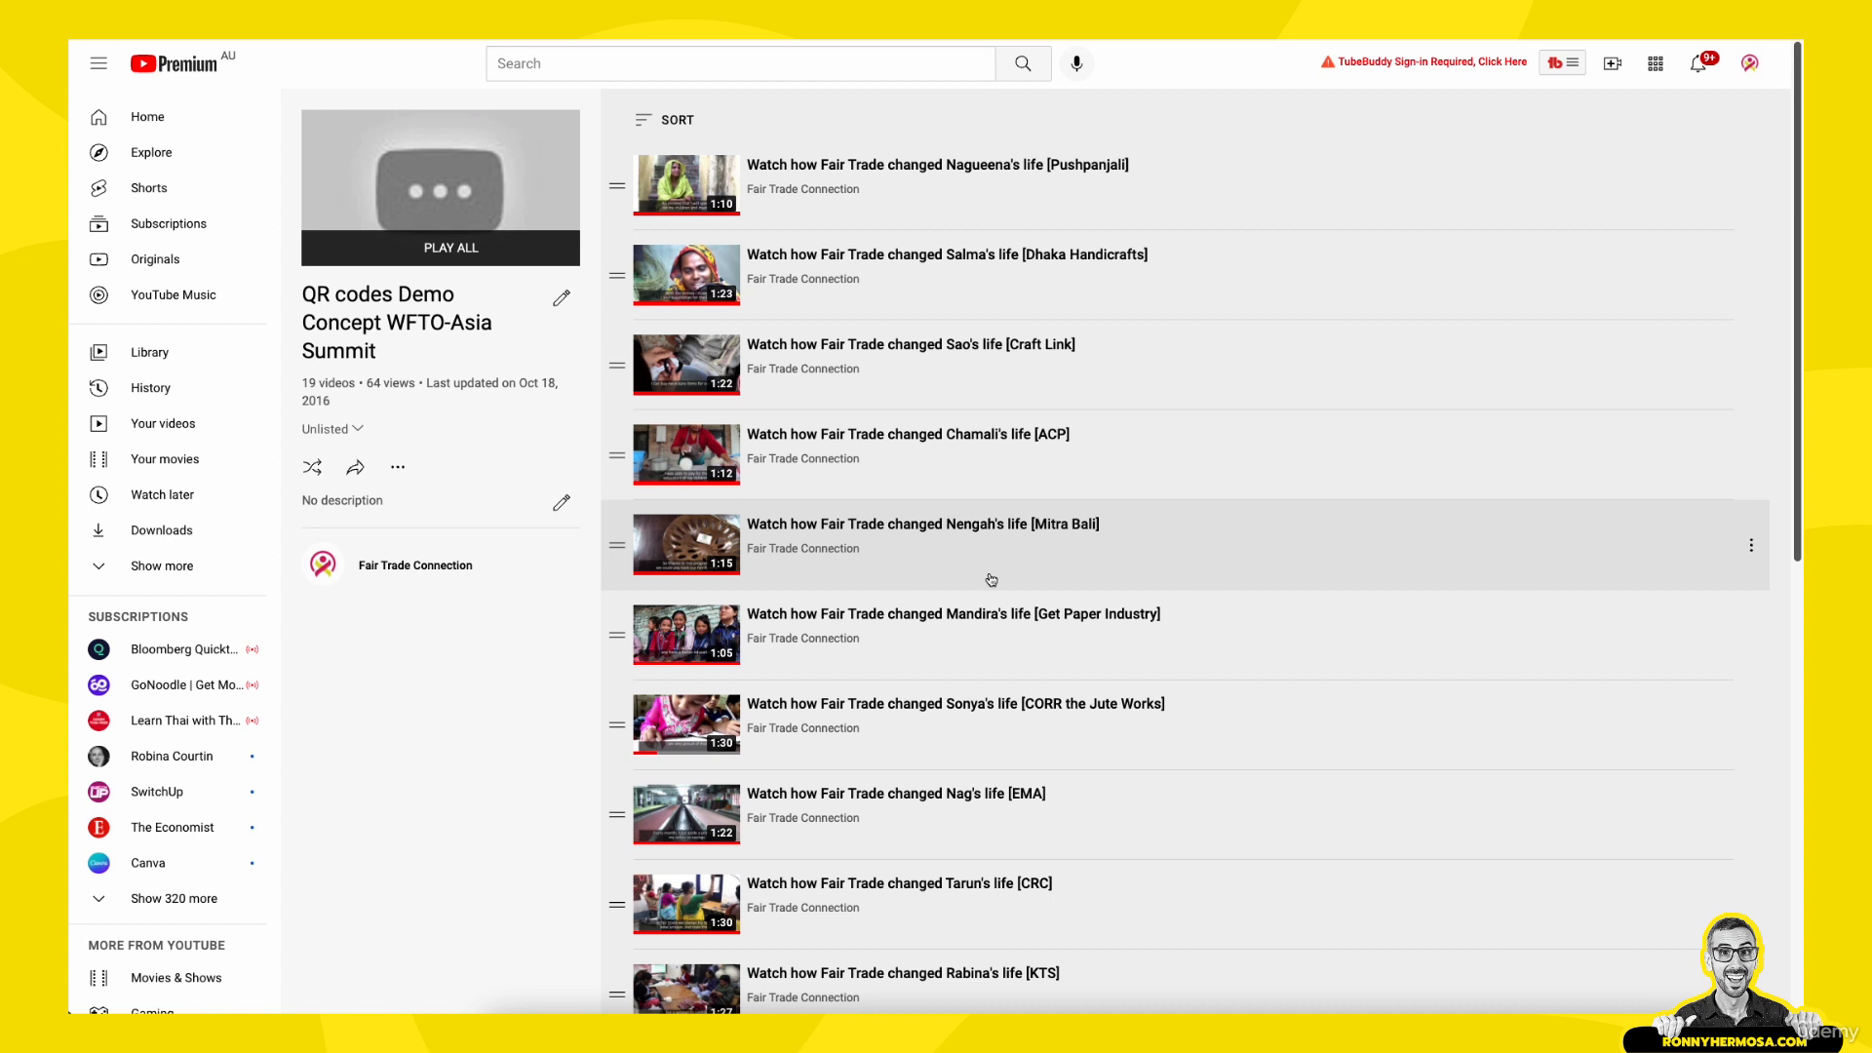
- Open the Prokritee video from the Fair Trade Connection playlist
{"action": "scroll", "coordinate": [1004, 614], "scroll_direction": "down", "scroll_amount": 1}
{"action": "scroll", "coordinate": [1006, 630], "scroll_direction": "down", "scroll_amount": 1}
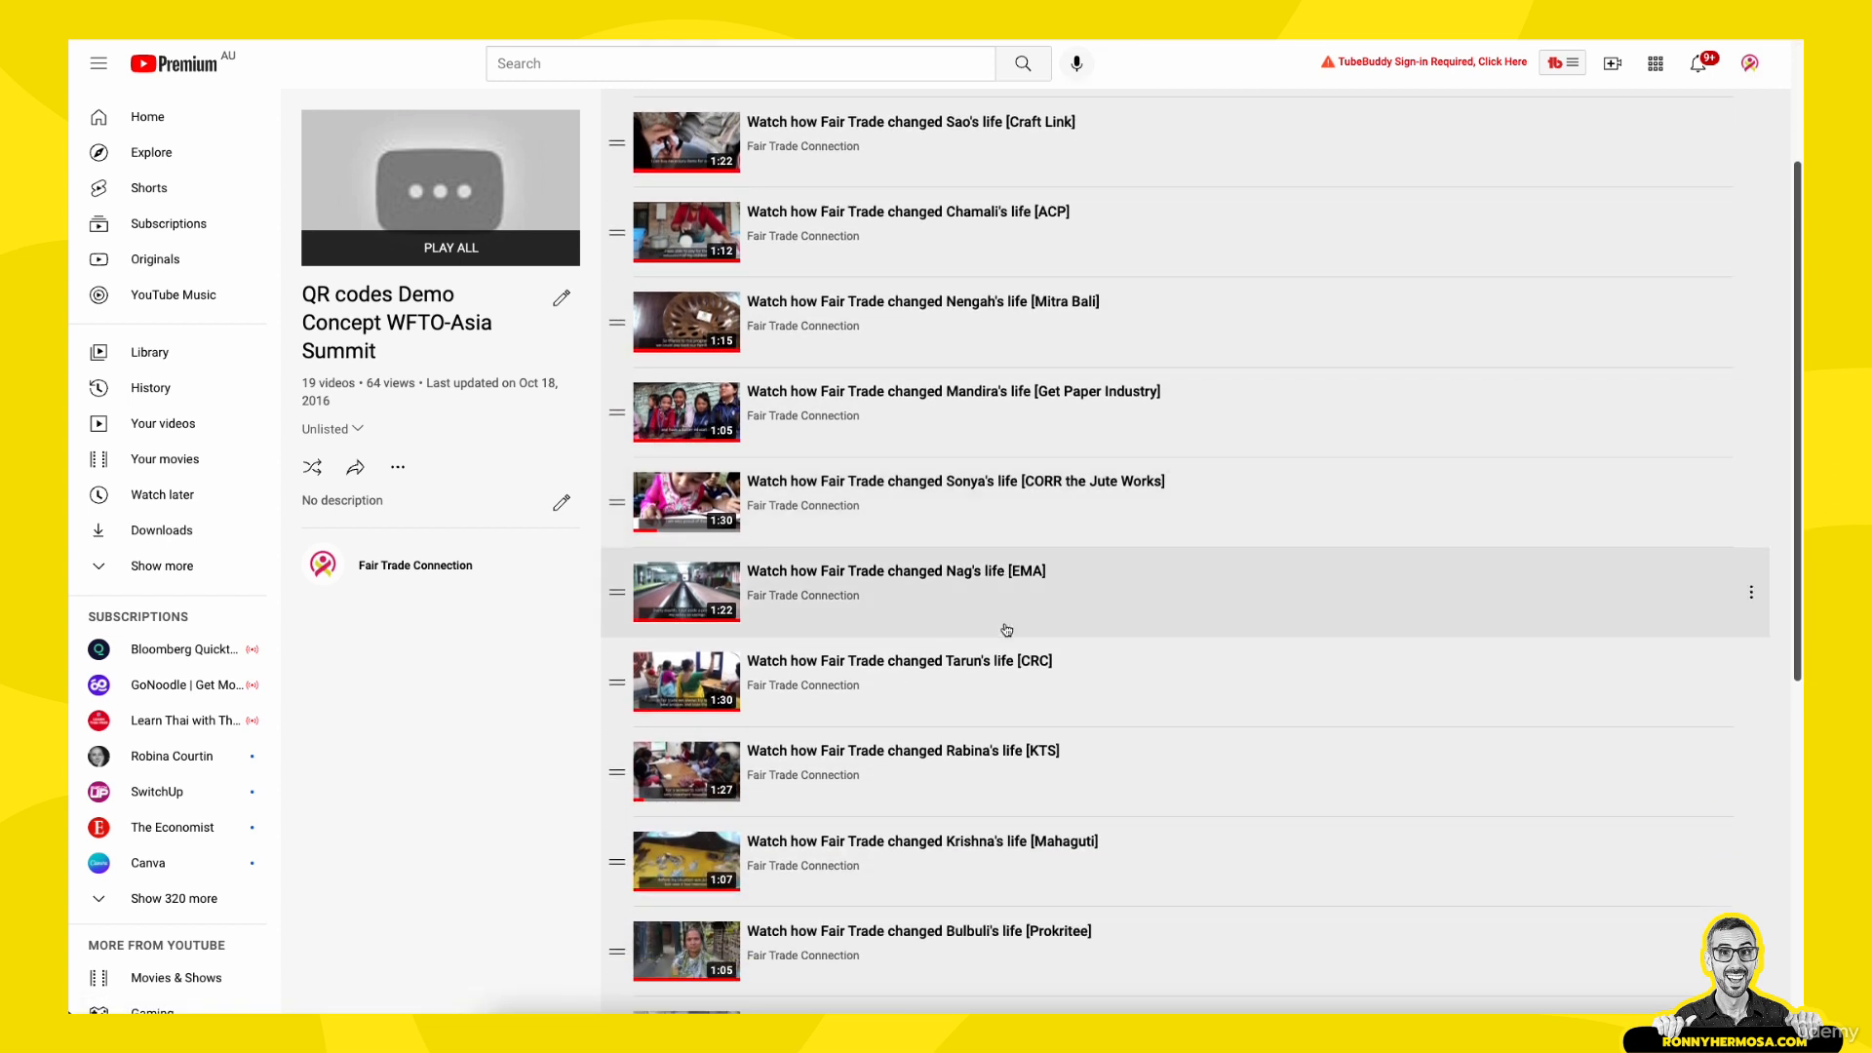
{"action": "scroll", "coordinate": [963, 634], "scroll_direction": "down", "scroll_amount": 1}
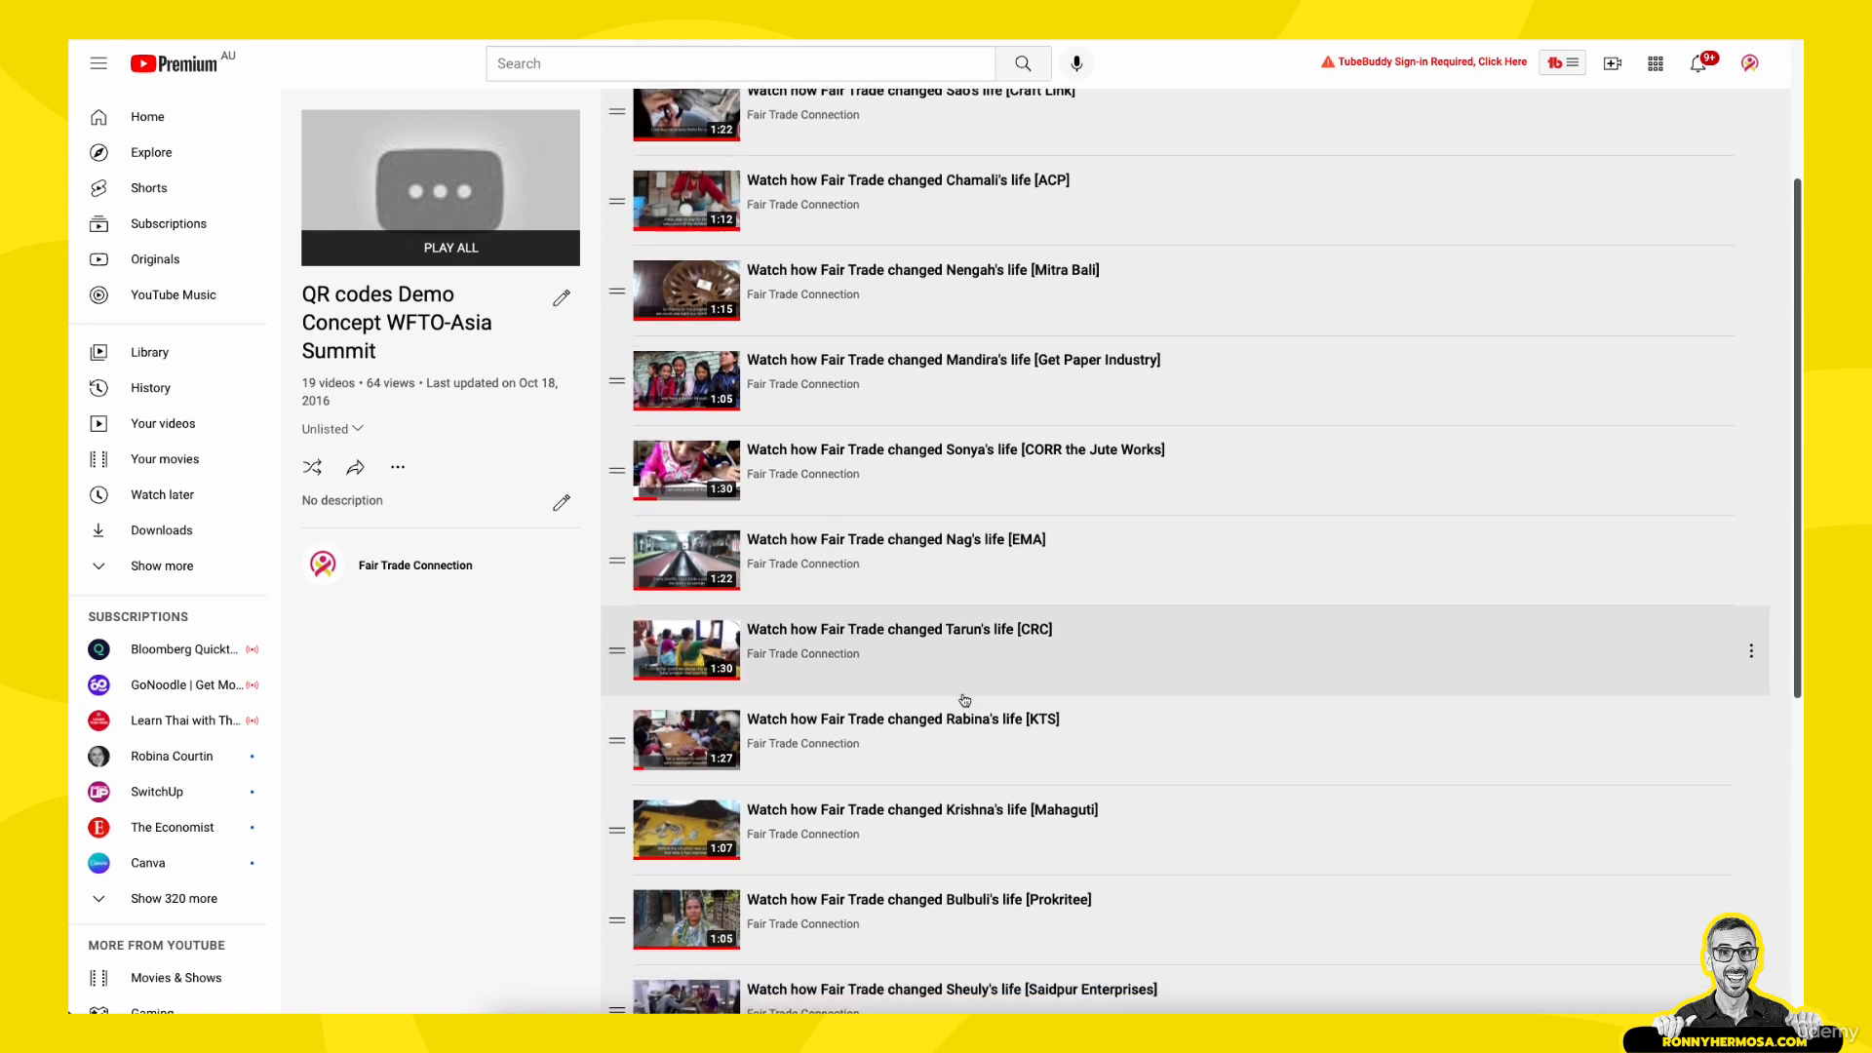
{"action": "scroll", "coordinate": [964, 700], "scroll_direction": "down", "scroll_amount": 2}
{"action": "left_click", "coordinate": [881, 697]}
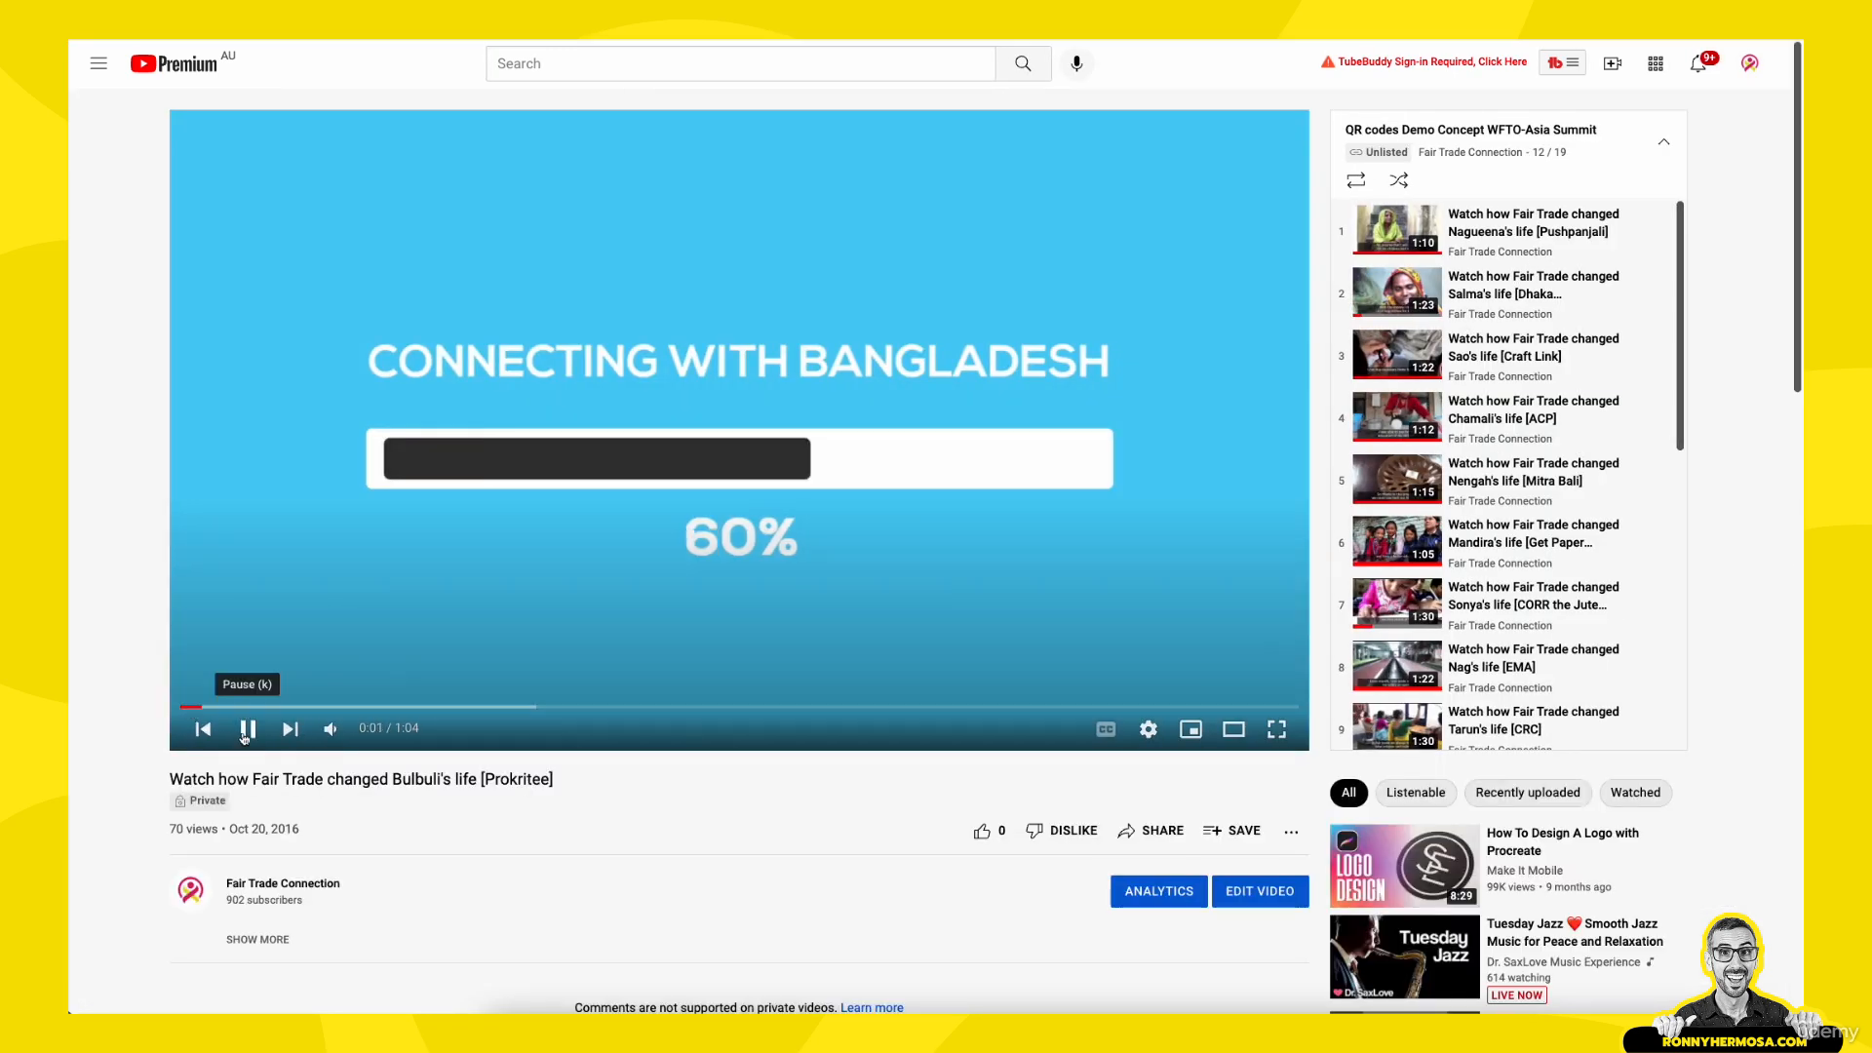
- Pause the video, skip ahead to about 0:57 and stop playback there to view the scene
{"action": "left_click", "coordinate": [247, 733]}
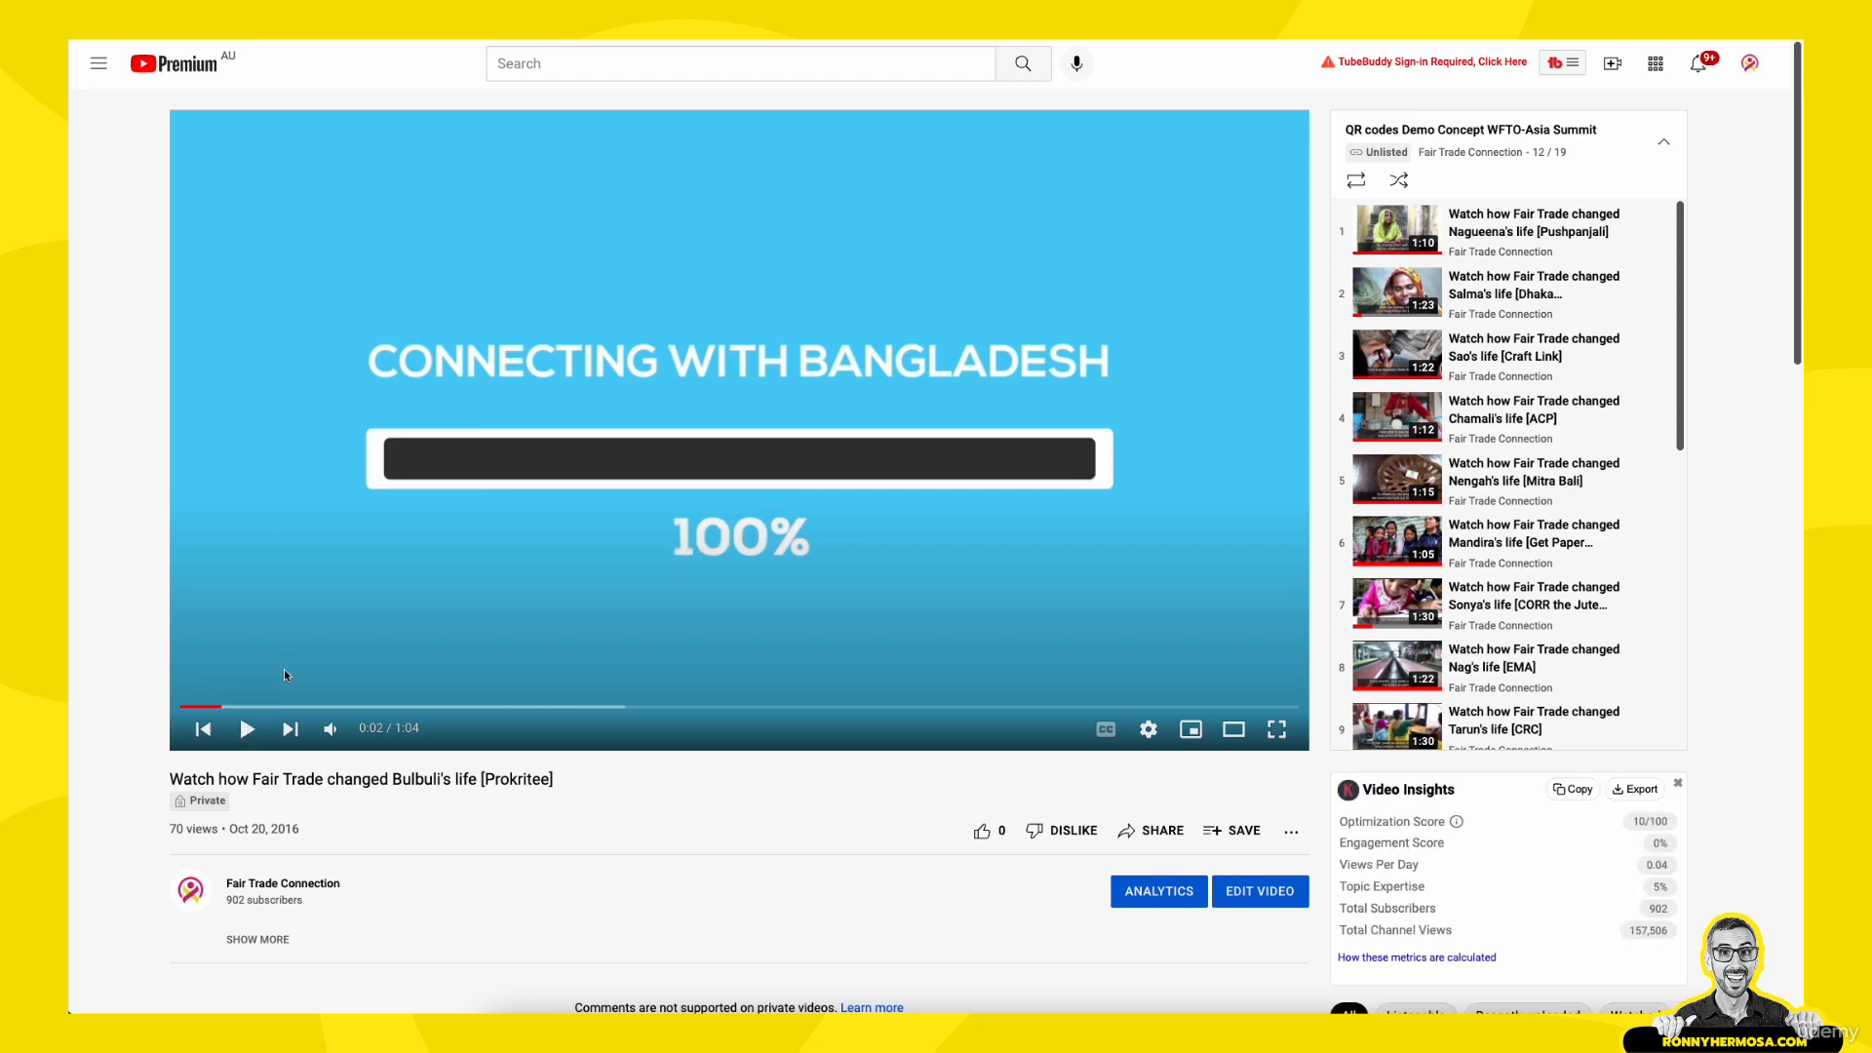
{"action": "left_click_drag", "start_coordinate": [259, 706], "coordinate": [1170, 688]}
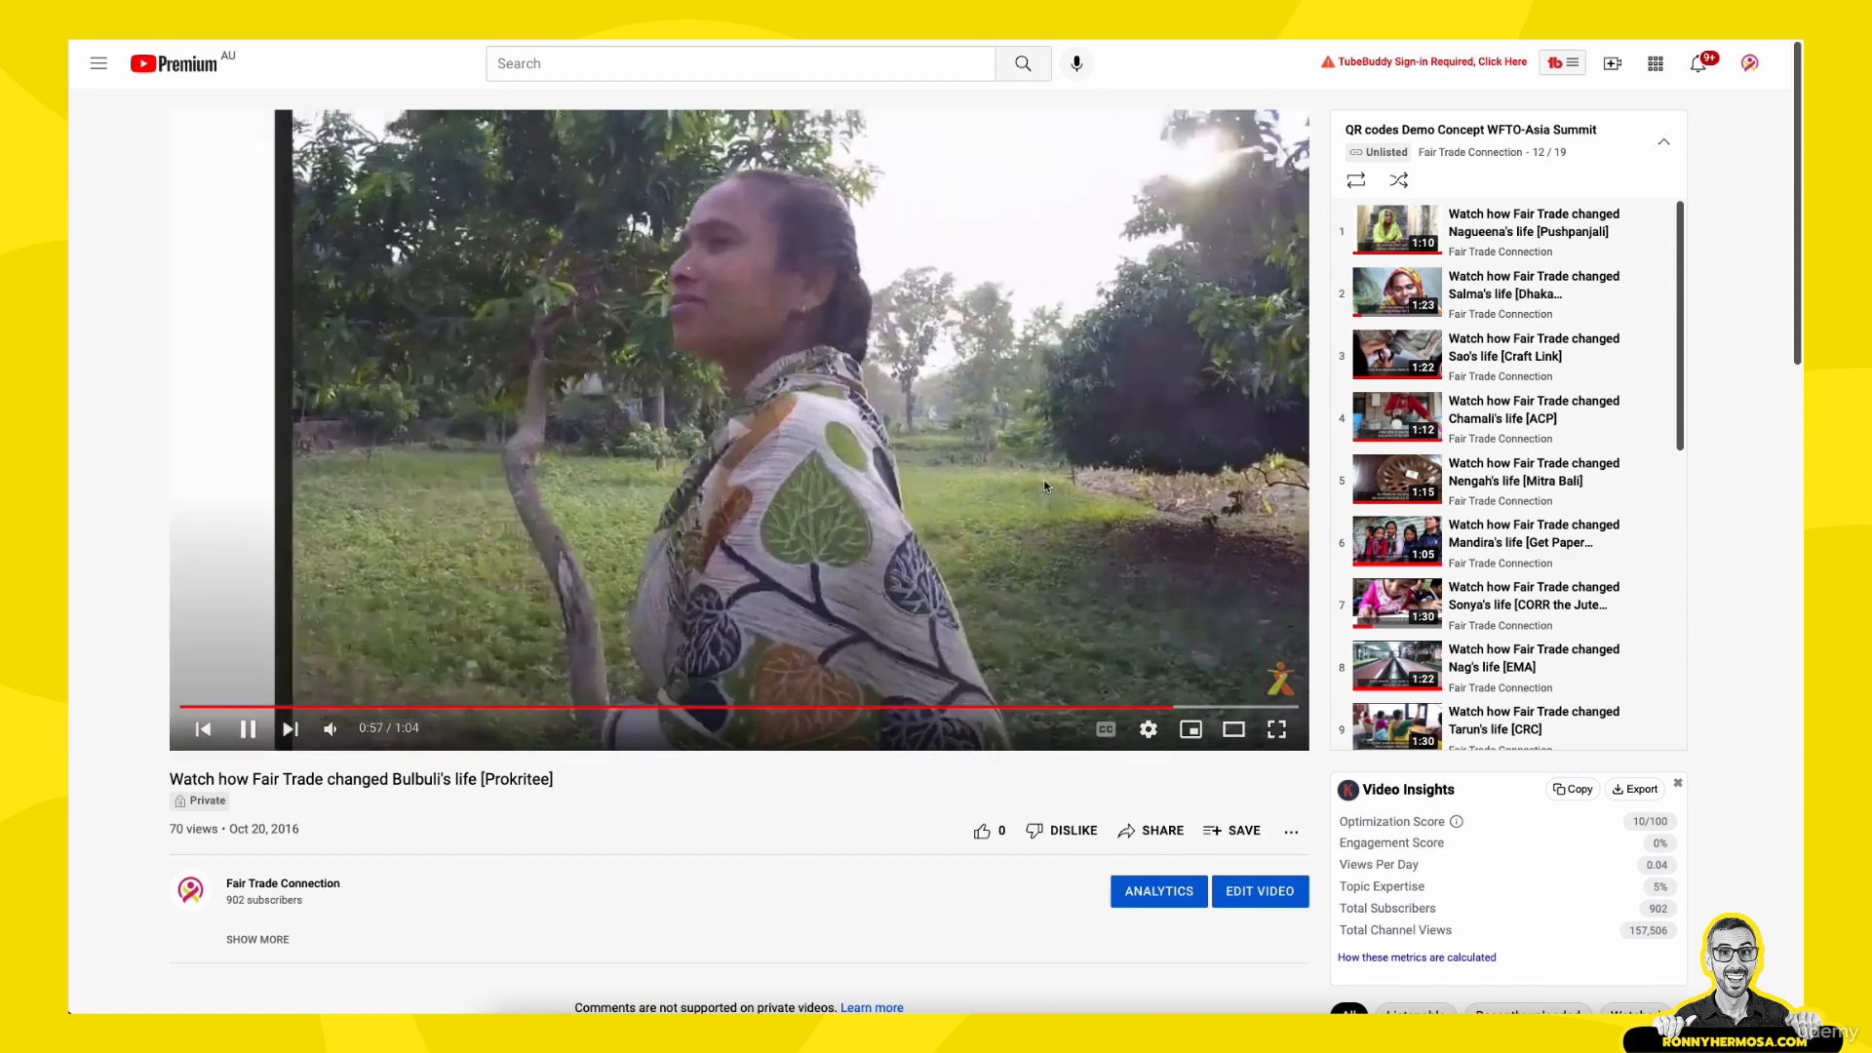
{"action": "left_click", "coordinate": [1044, 484]}
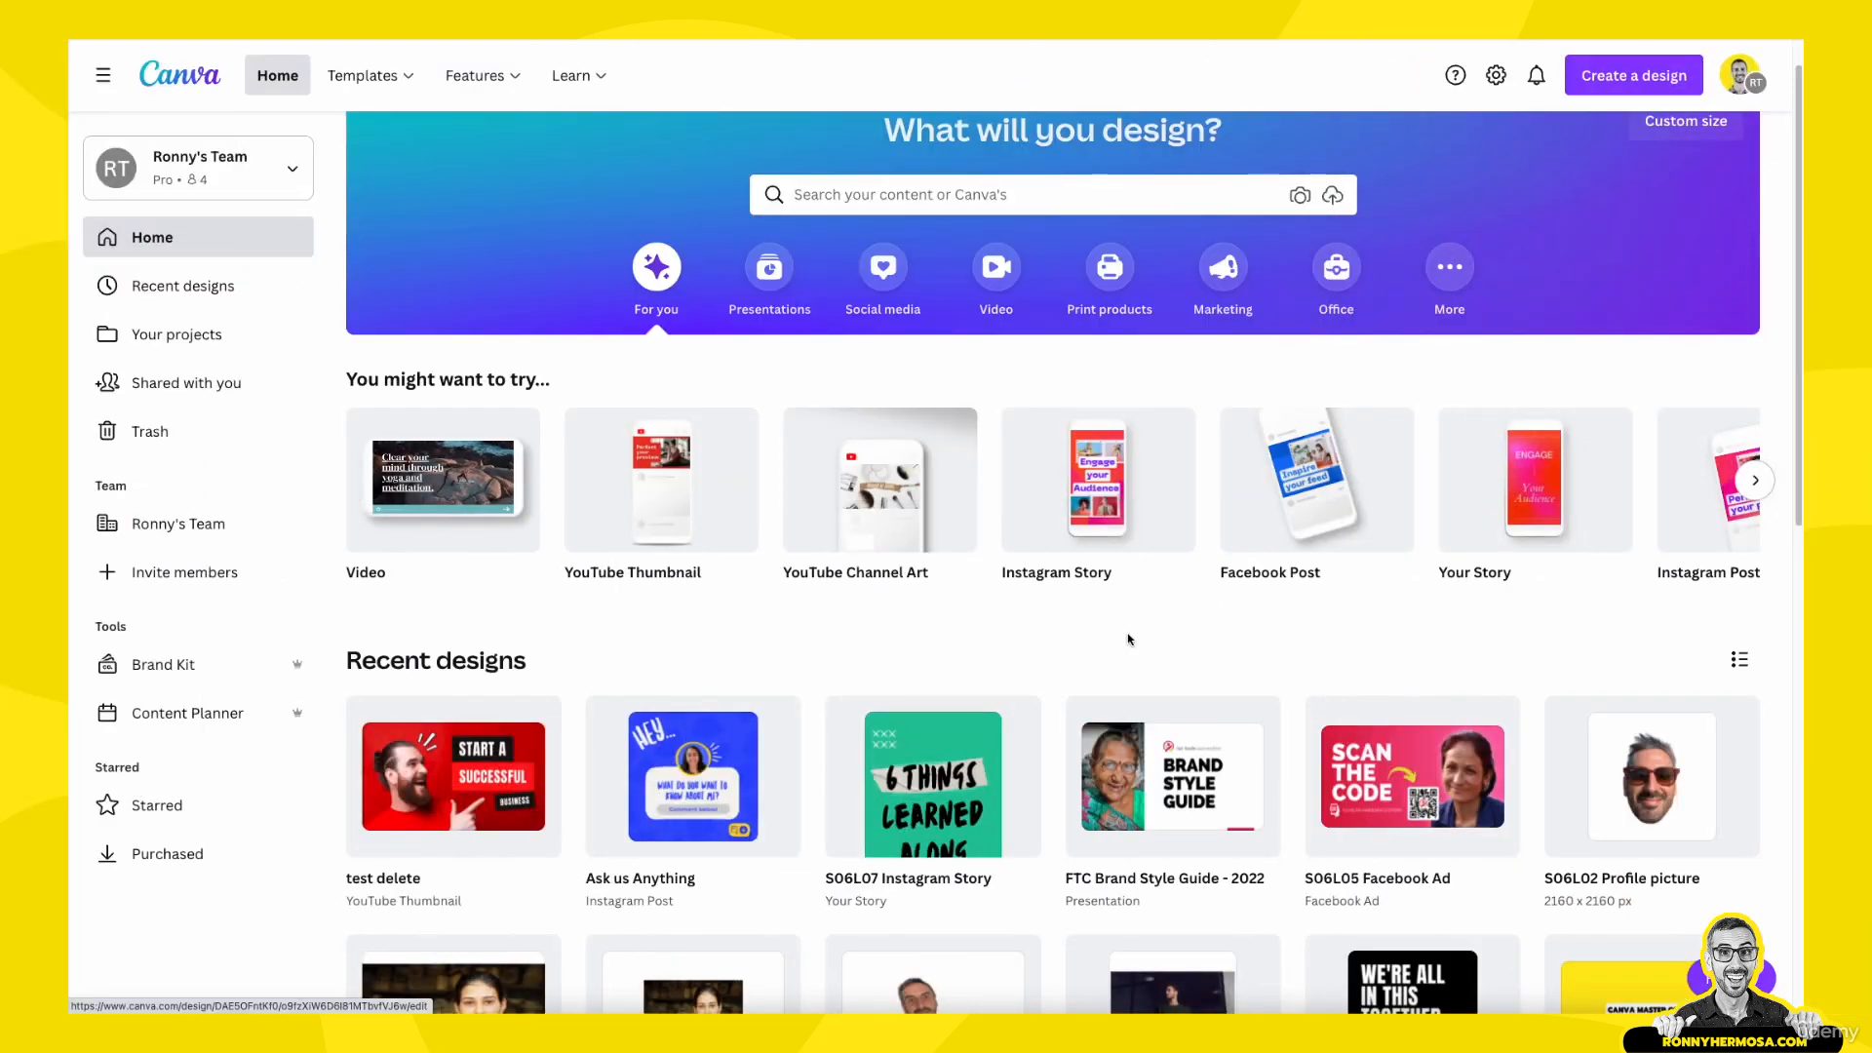
- Search Canva for "youtube thumbnail" and open the YouTube Thumbnail template category sized 1280 × 720 px
{"action": "scroll", "coordinate": [1128, 639], "scroll_direction": "up", "scroll_amount": 1}
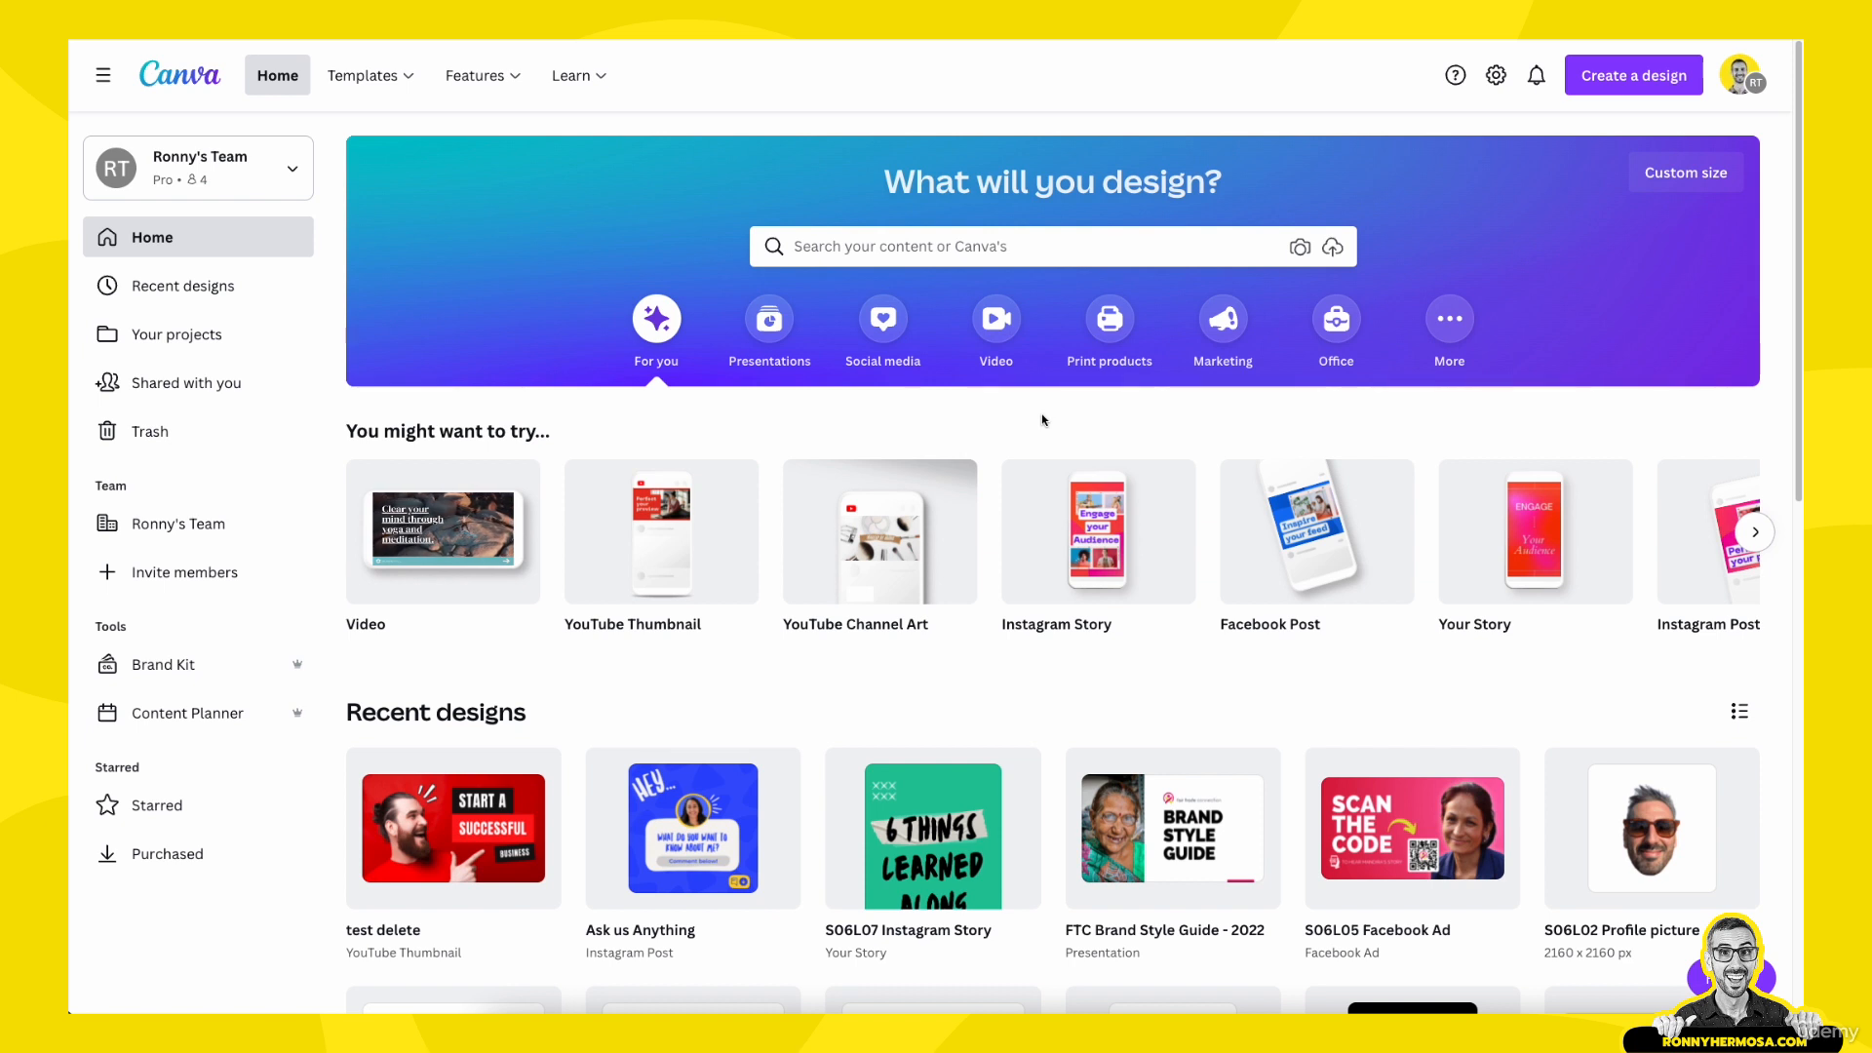
{"action": "left_click", "coordinate": [861, 246]}
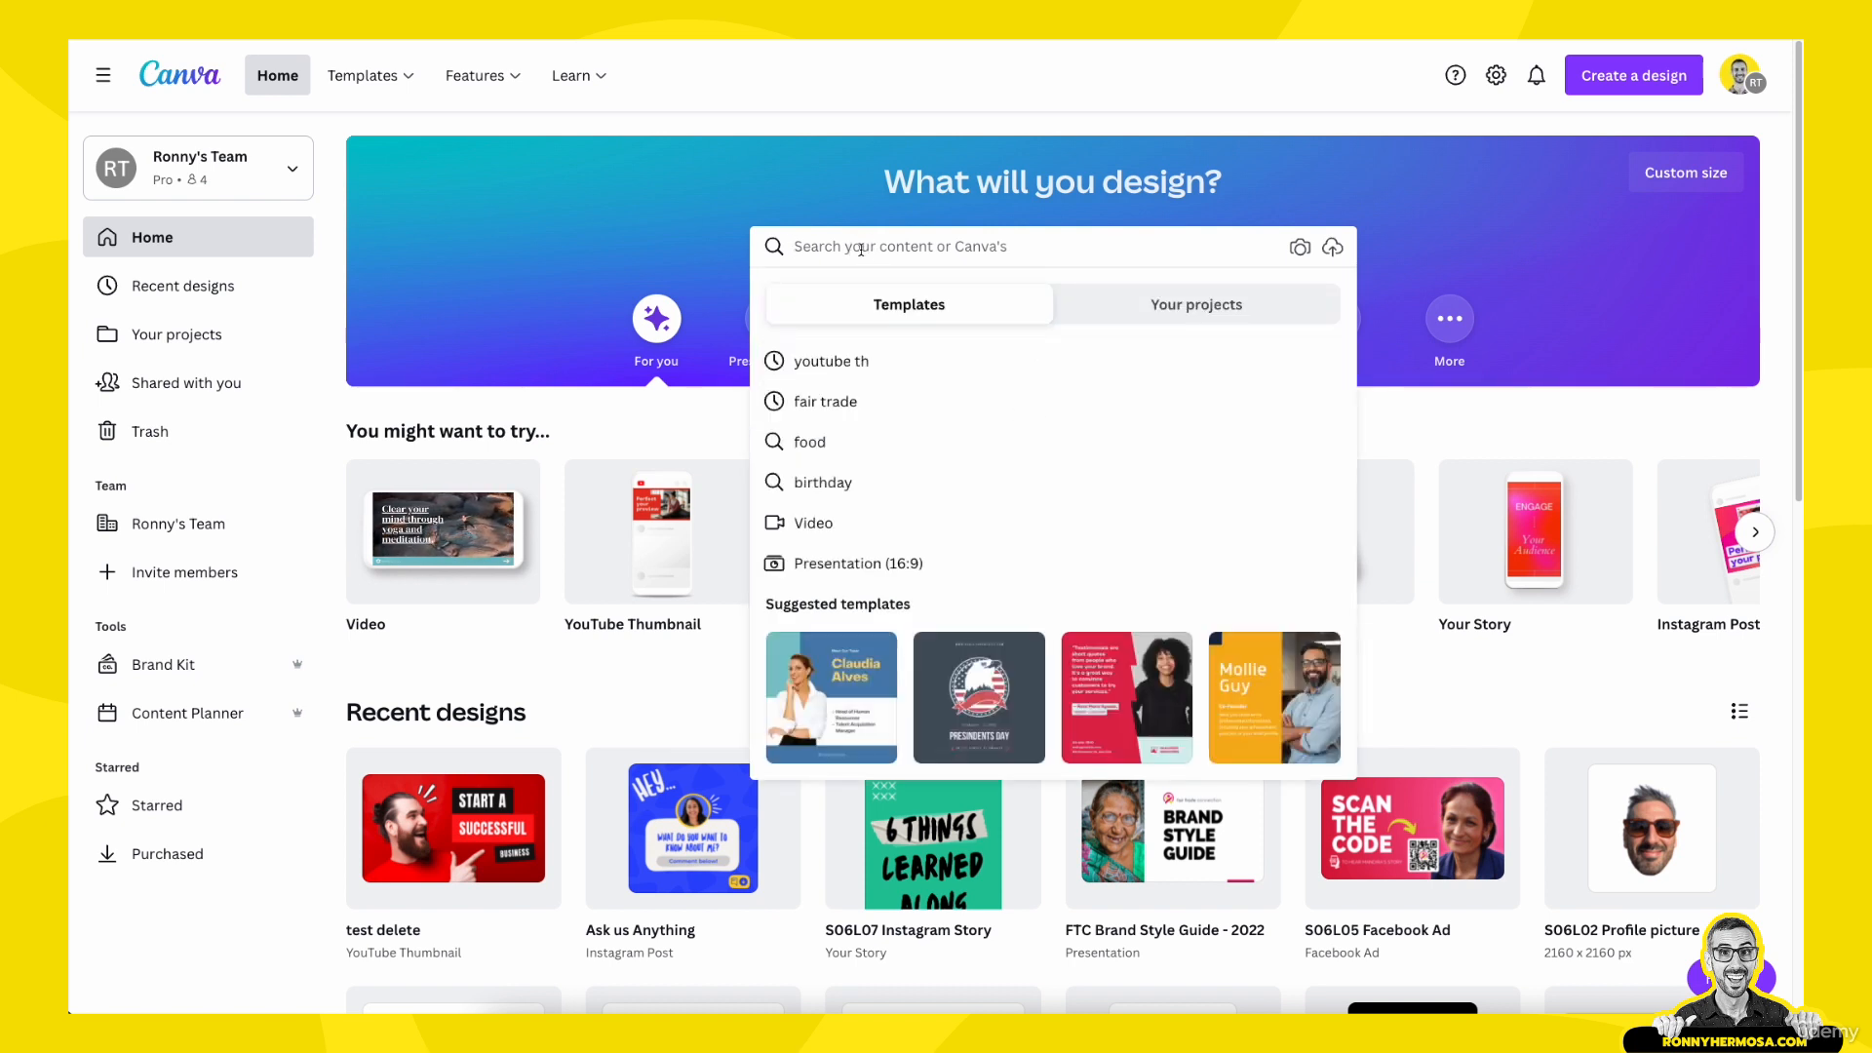
{"action": "type", "text": "youtub"}
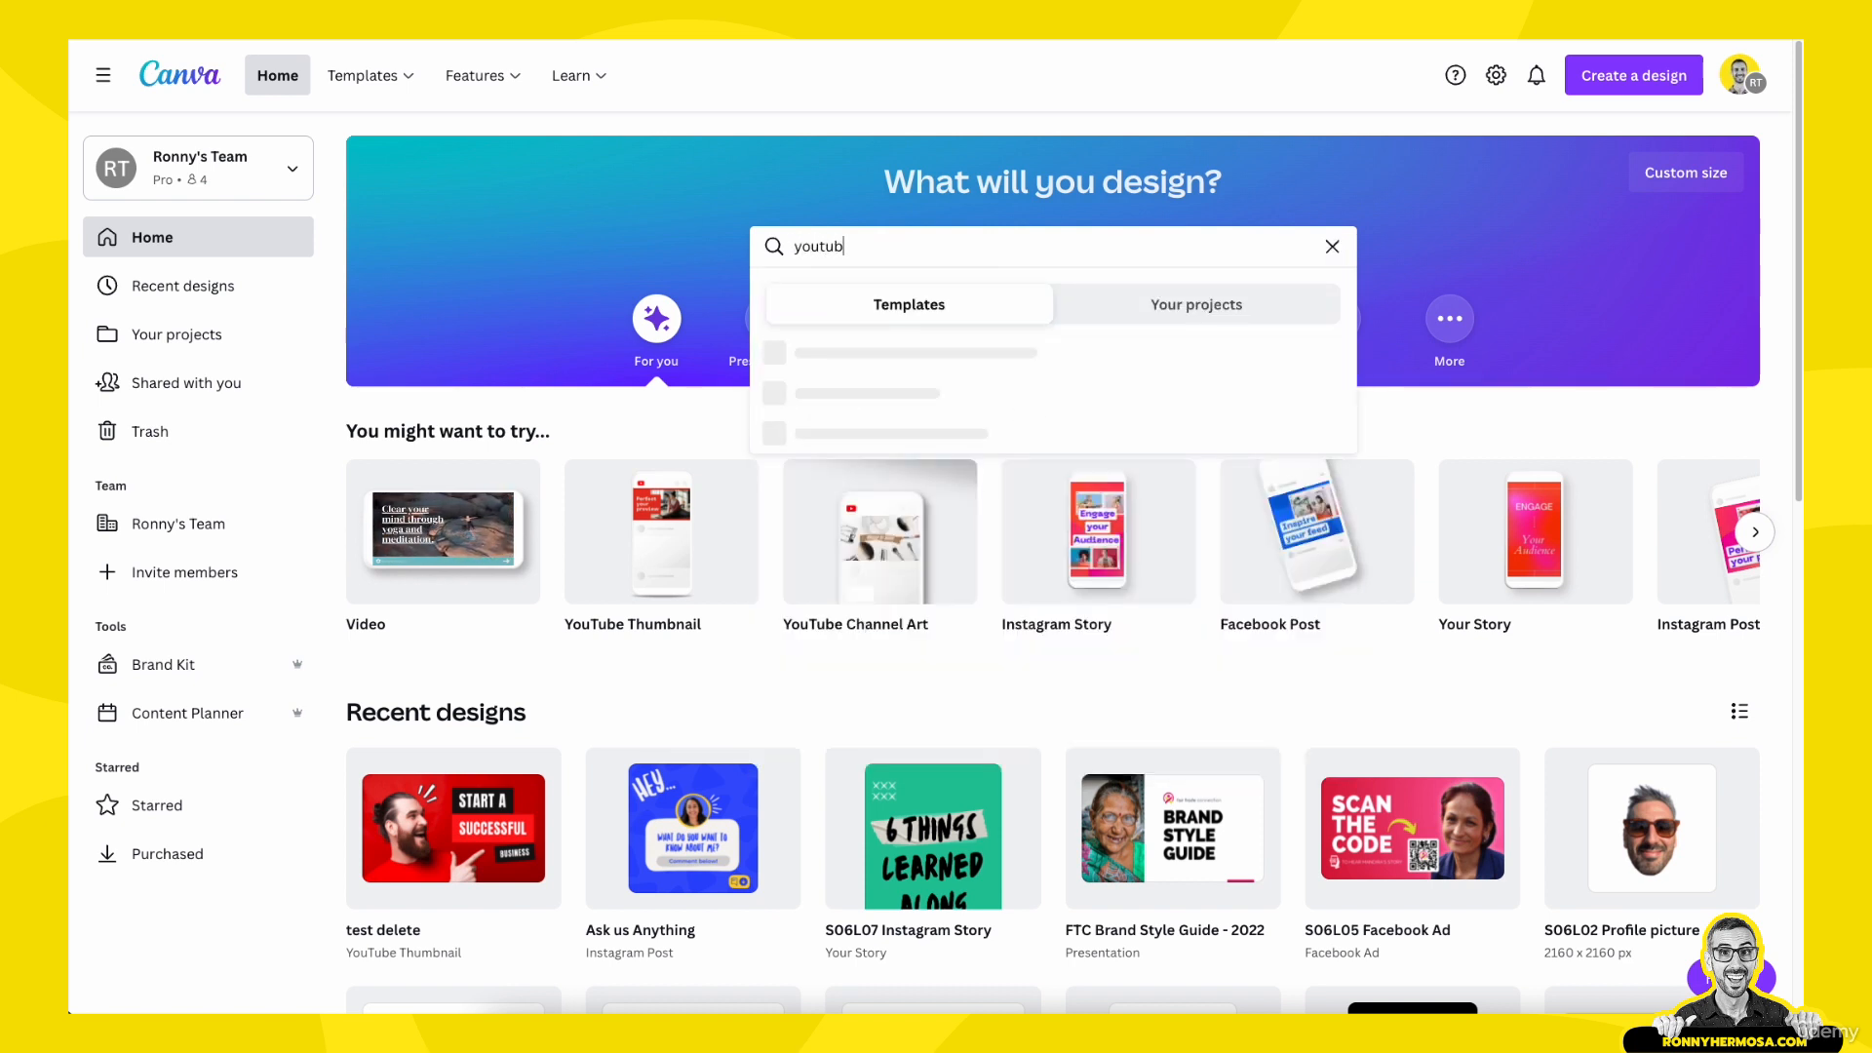
{"action": "type", "text": "e thumbnail"}
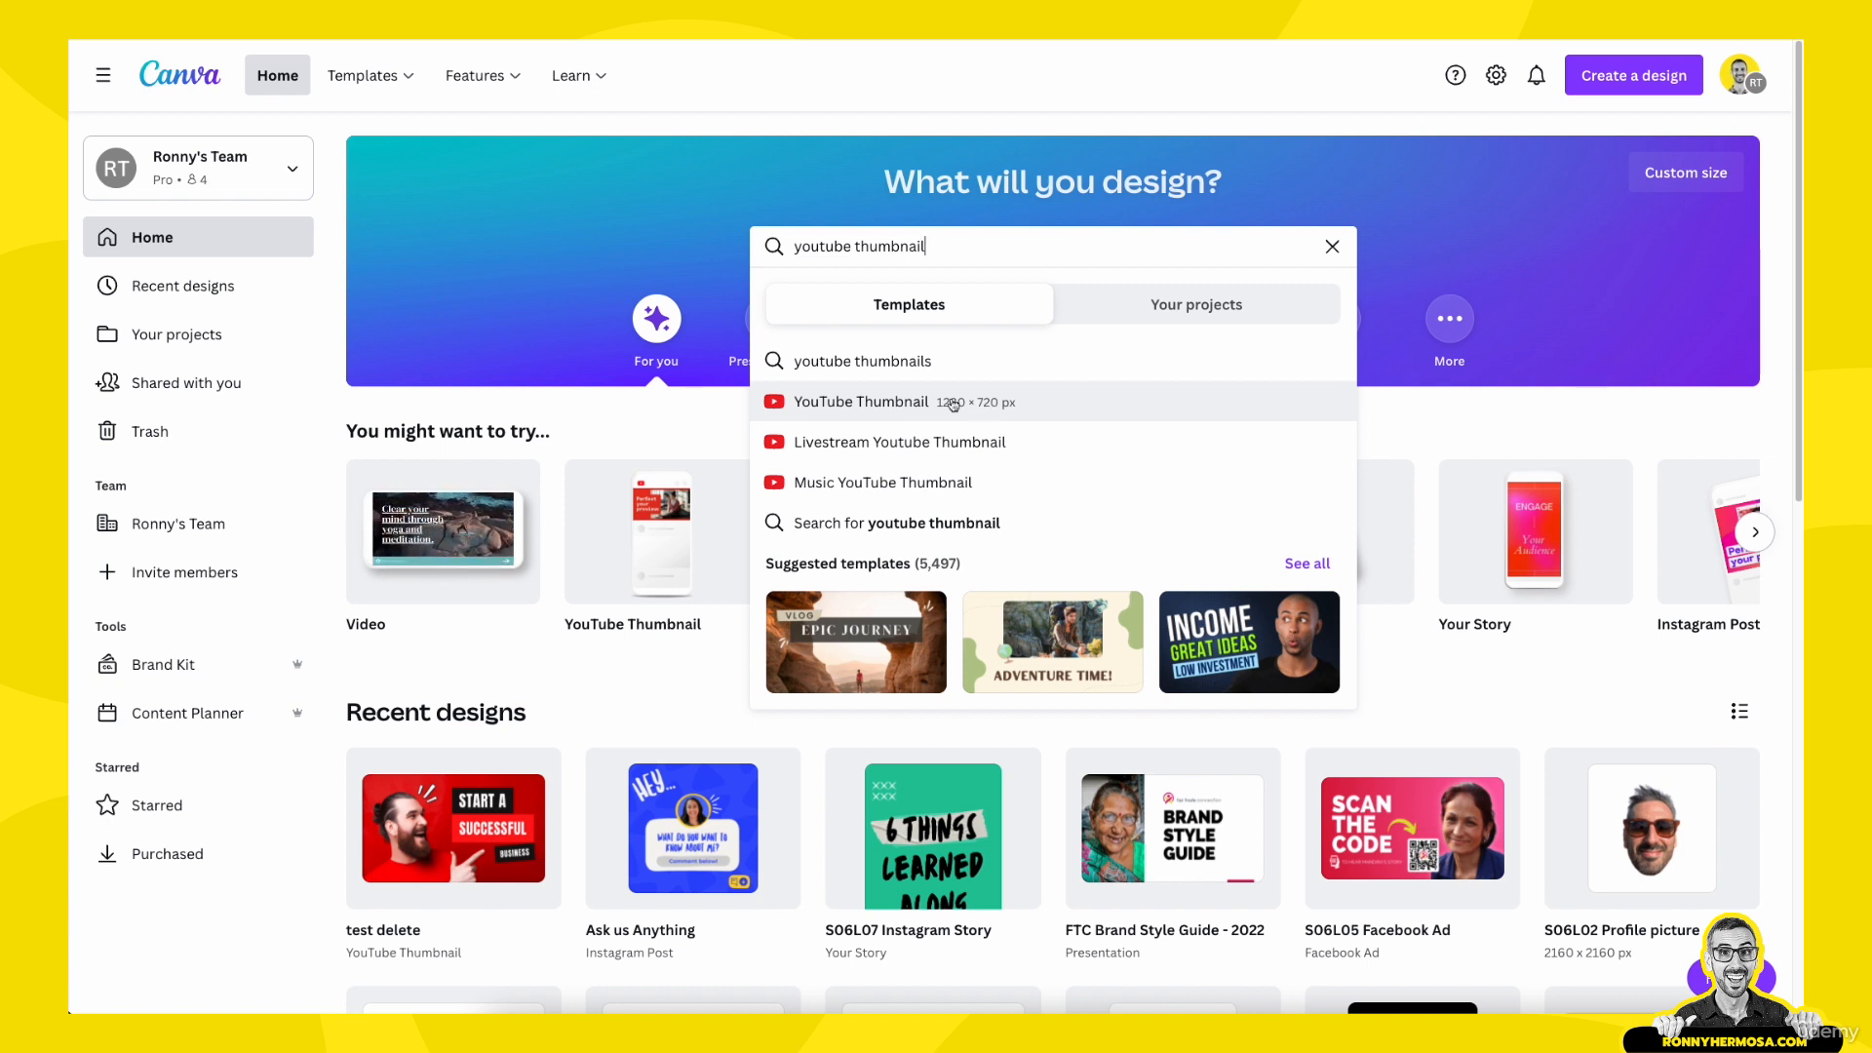
{"action": "left_click", "coordinate": [939, 403]}
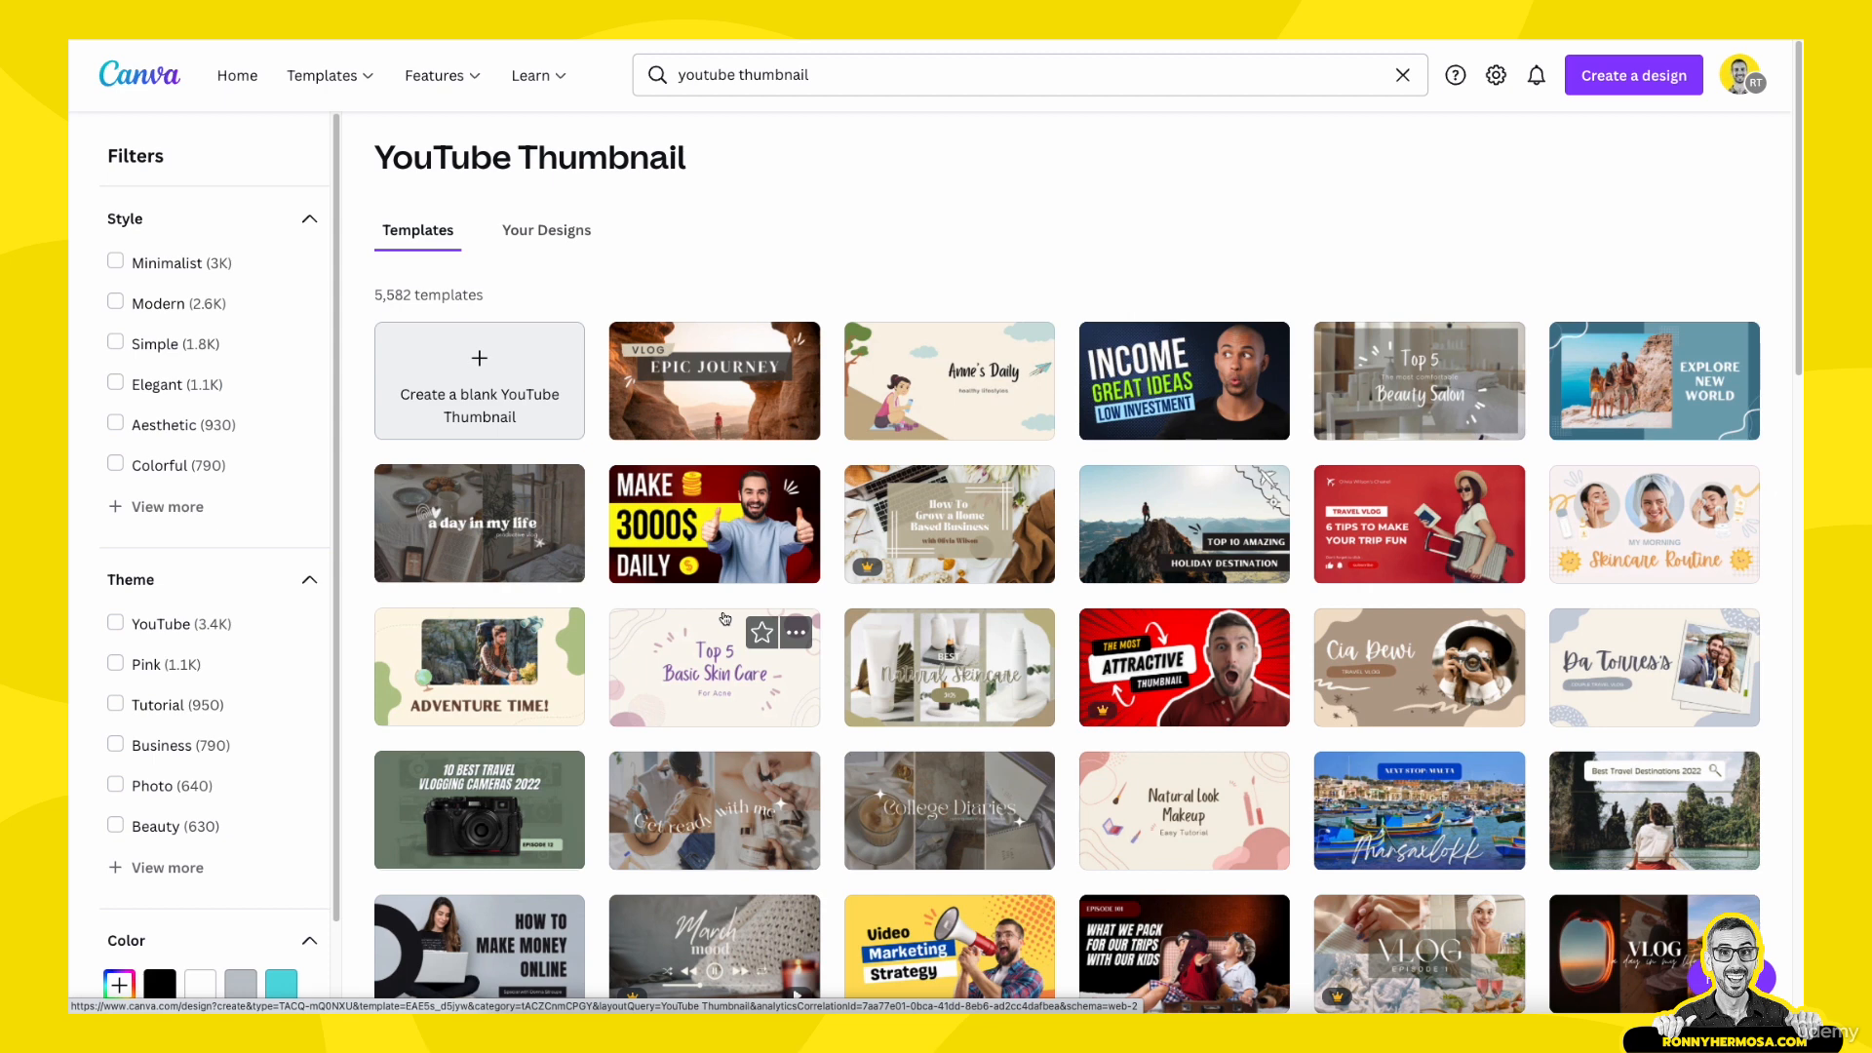
- Browse the YouTube Thumbnail templates to compare the available layouts, including the Pro ones
{"action": "scroll", "coordinate": [975, 633], "scroll_direction": "down", "scroll_amount": 2}
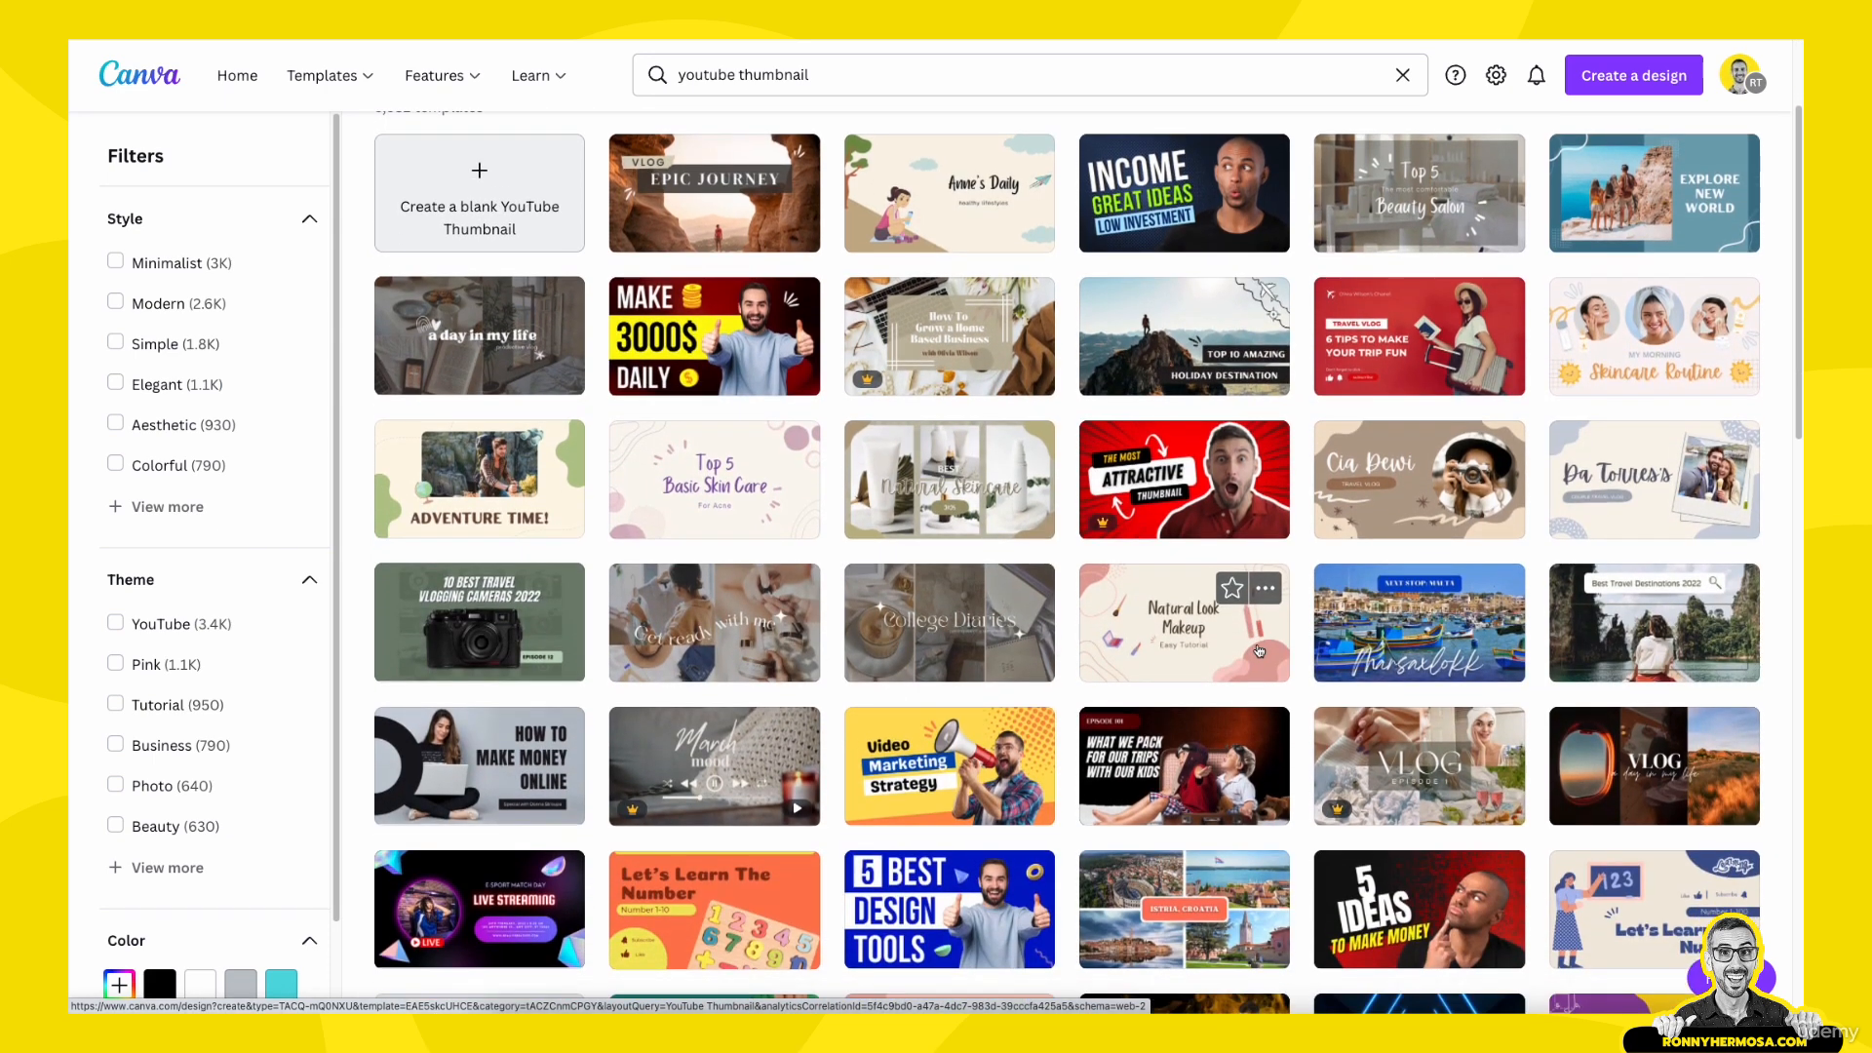
{"action": "scroll", "coordinate": [1259, 650], "scroll_direction": "up", "scroll_amount": 2}
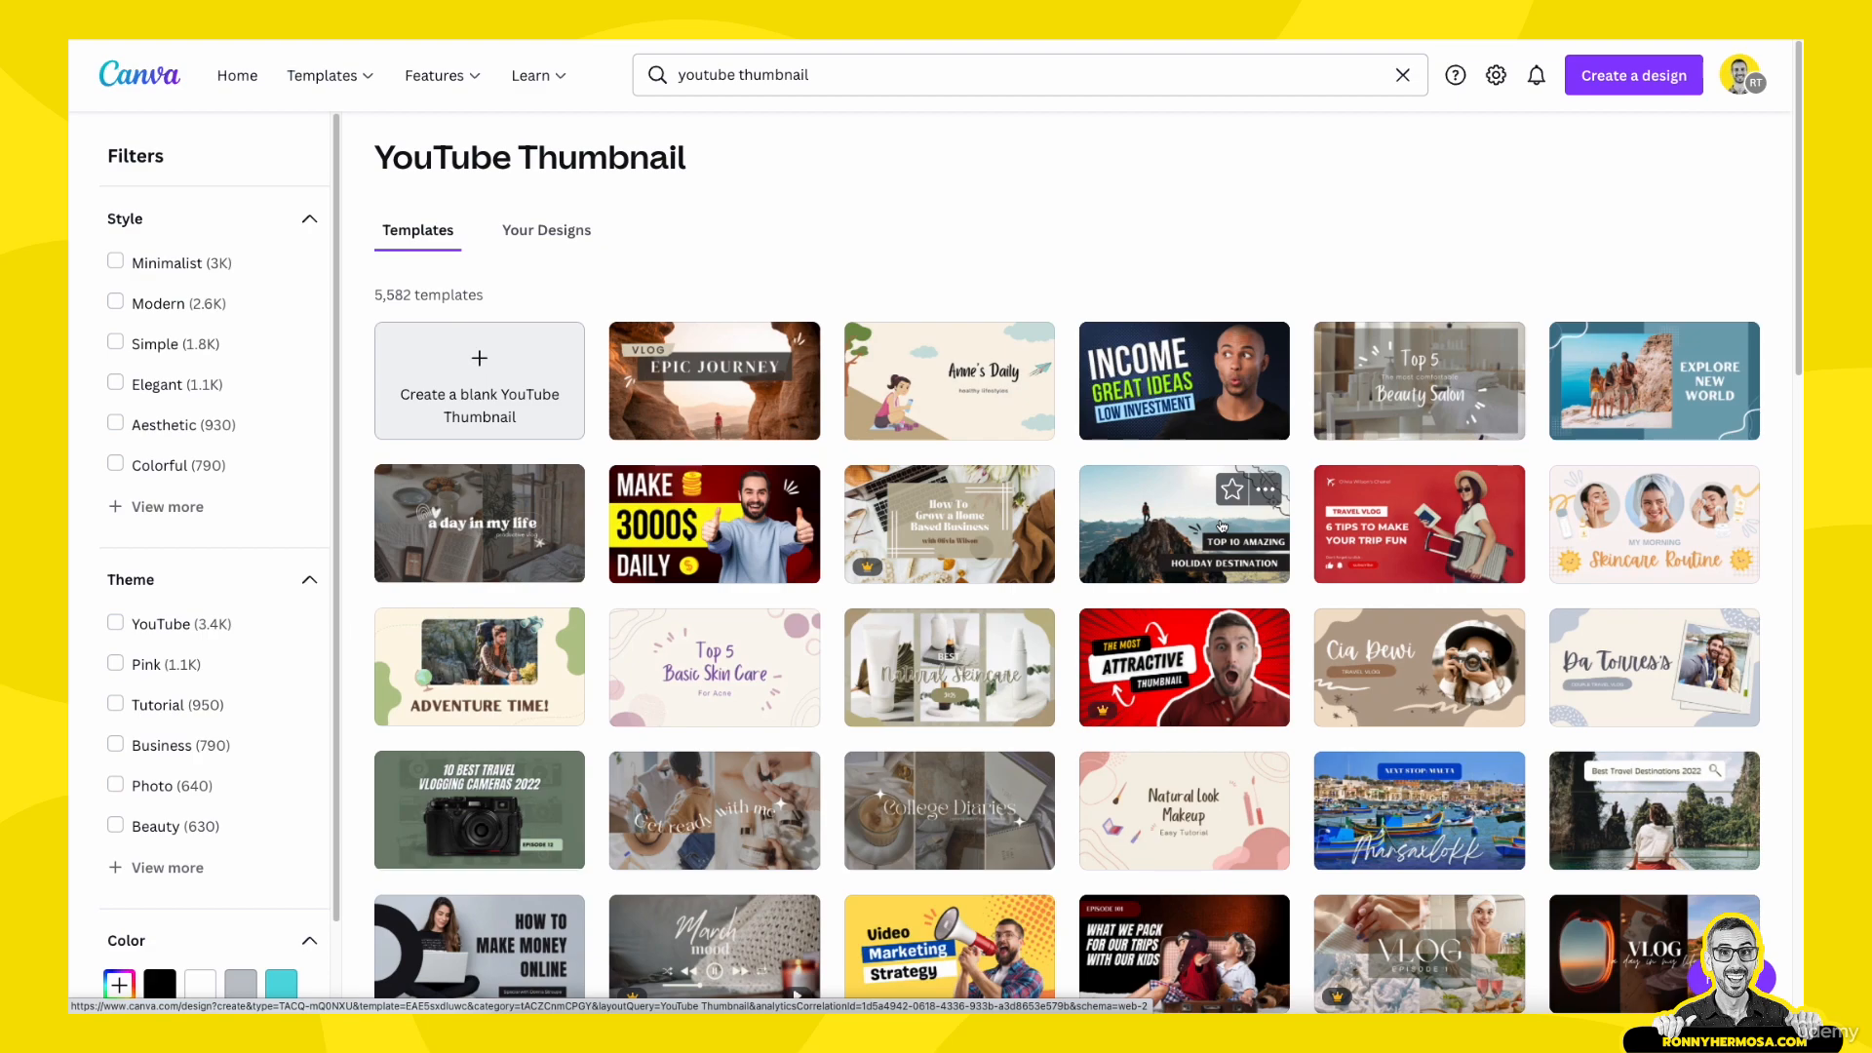
{"action": "scroll", "coordinate": [1221, 526], "scroll_direction": "down", "scroll_amount": 5}
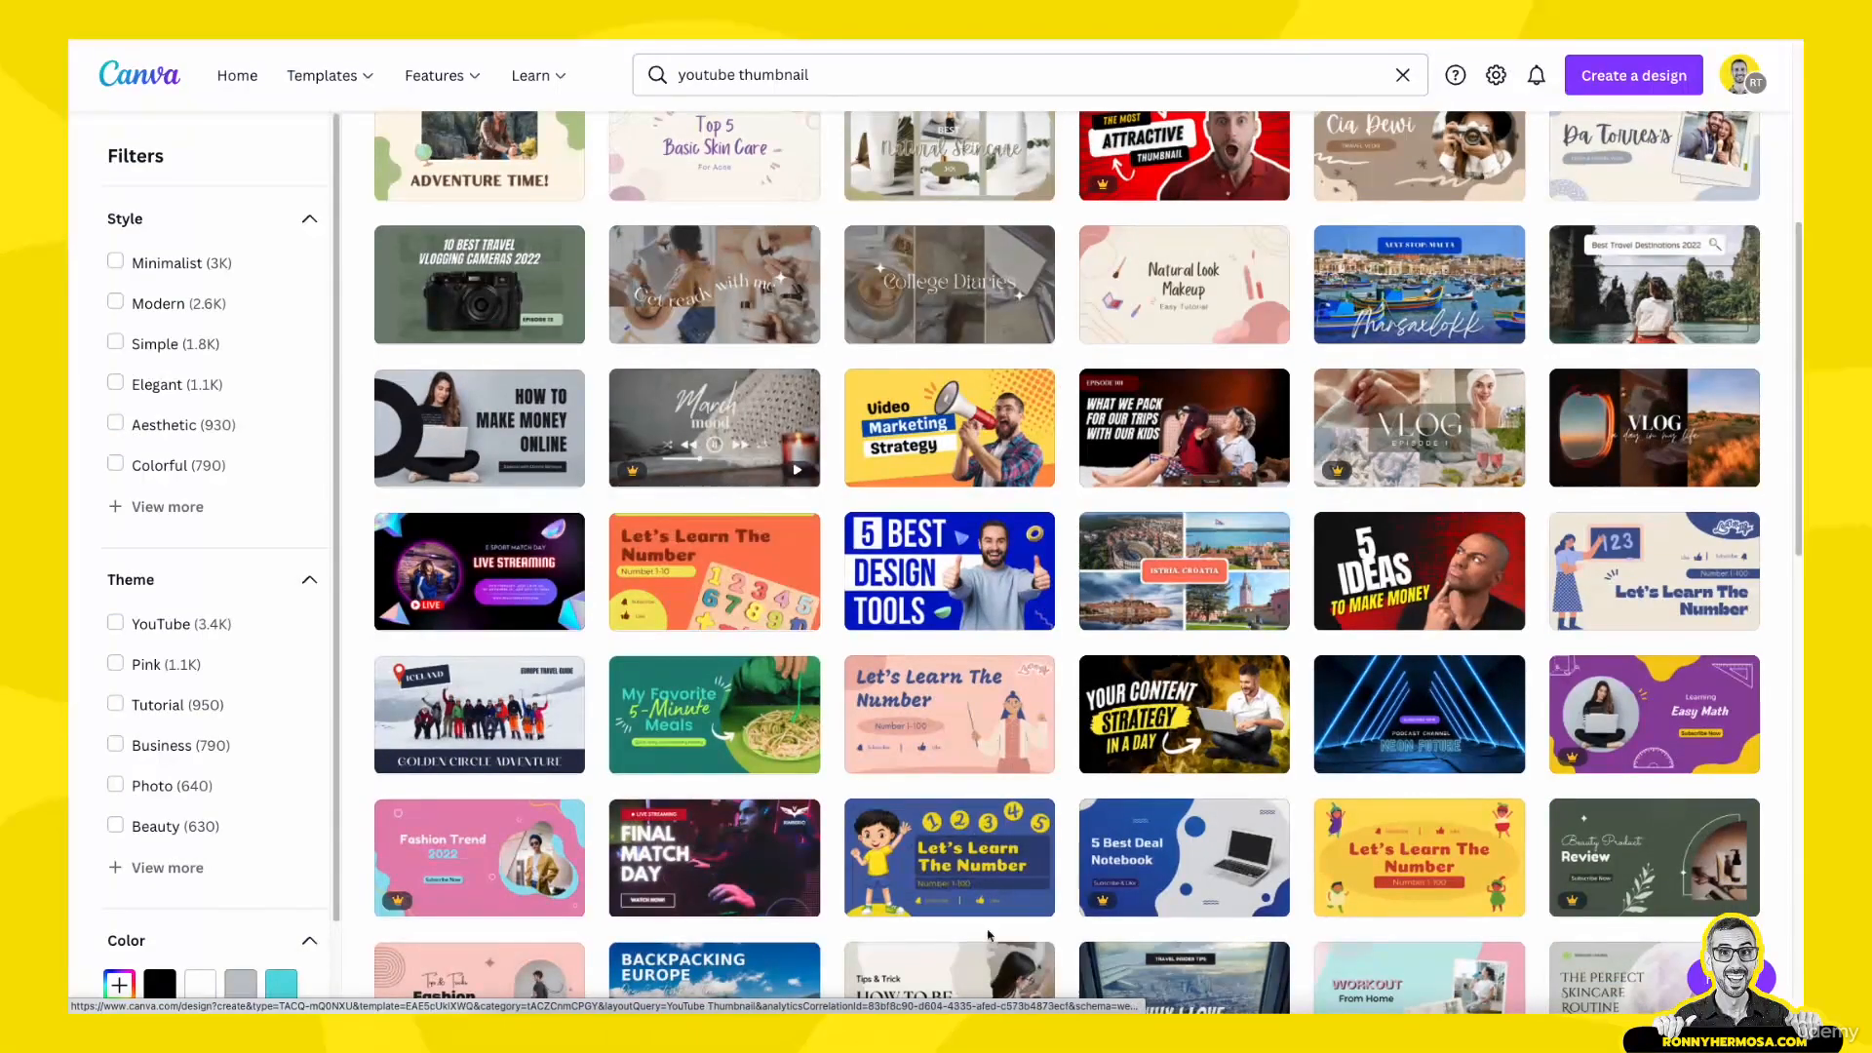
{"action": "scroll", "coordinate": [961, 530], "scroll_direction": "down", "scroll_amount": 3}
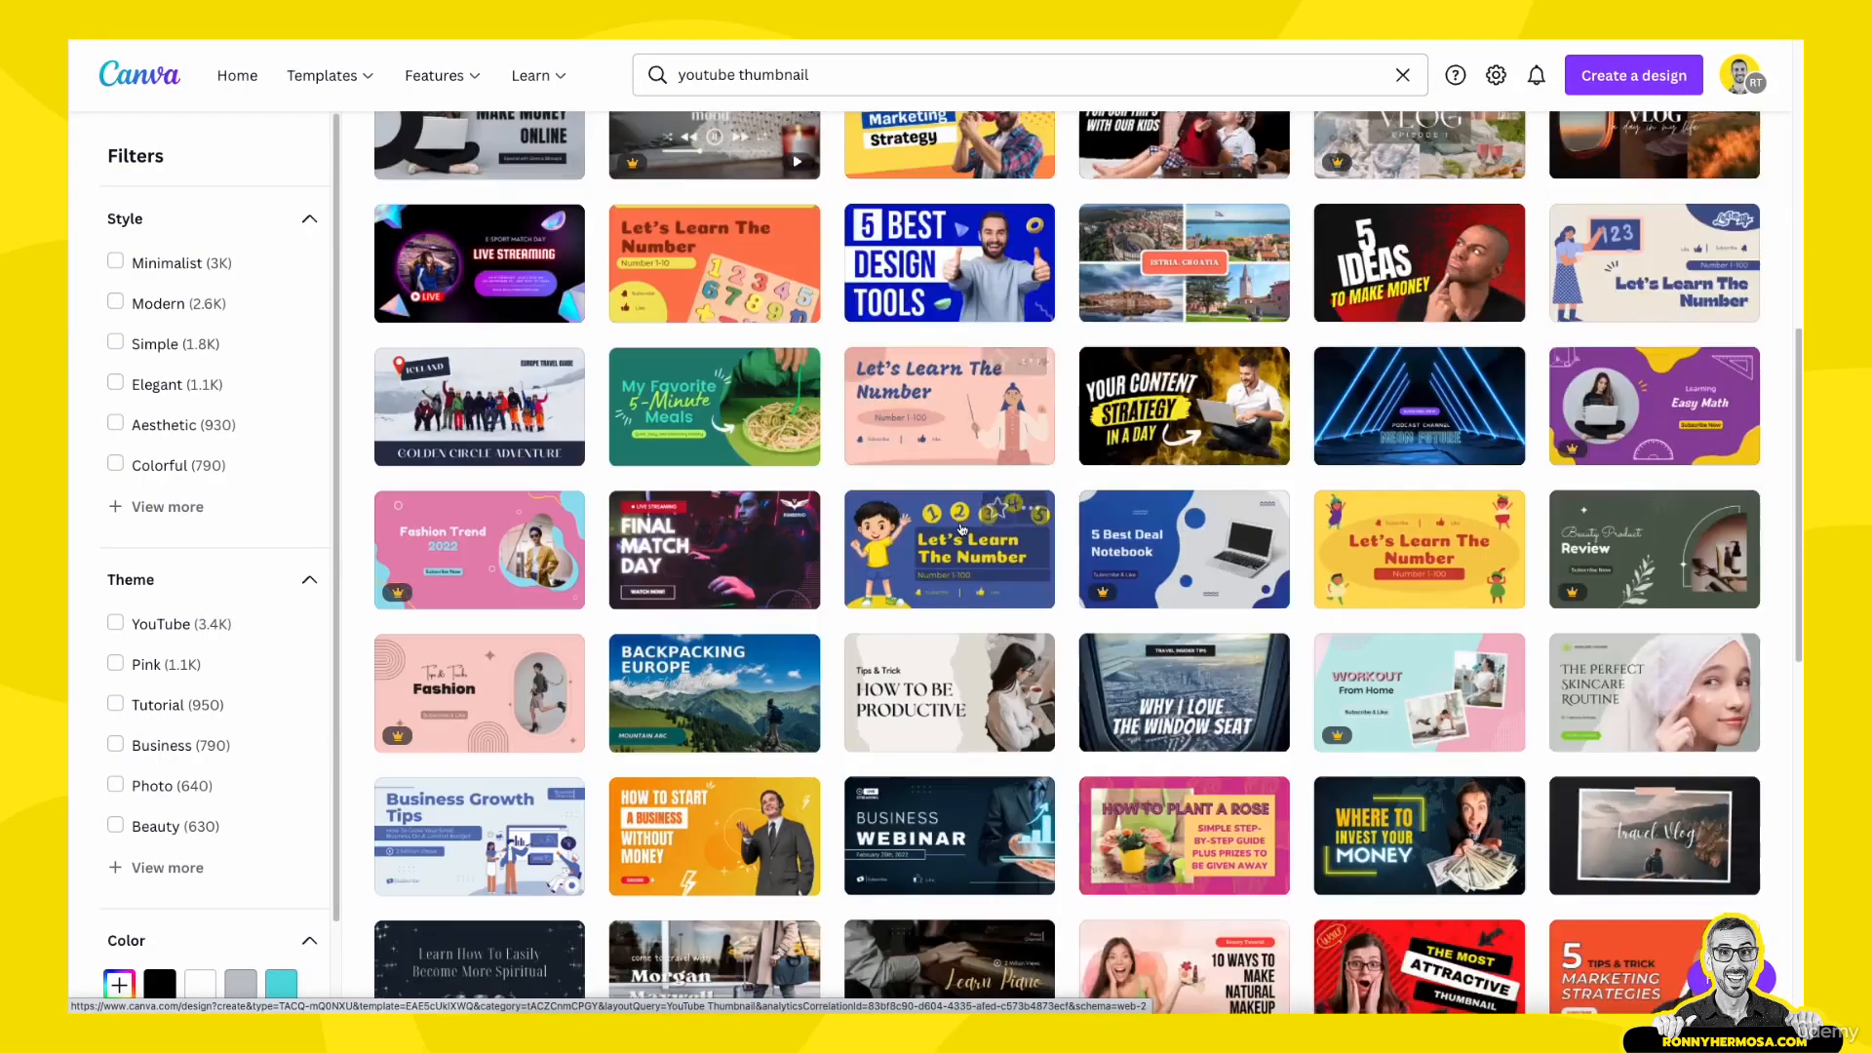
{"action": "scroll", "coordinate": [965, 535], "scroll_direction": "down", "scroll_amount": 1}
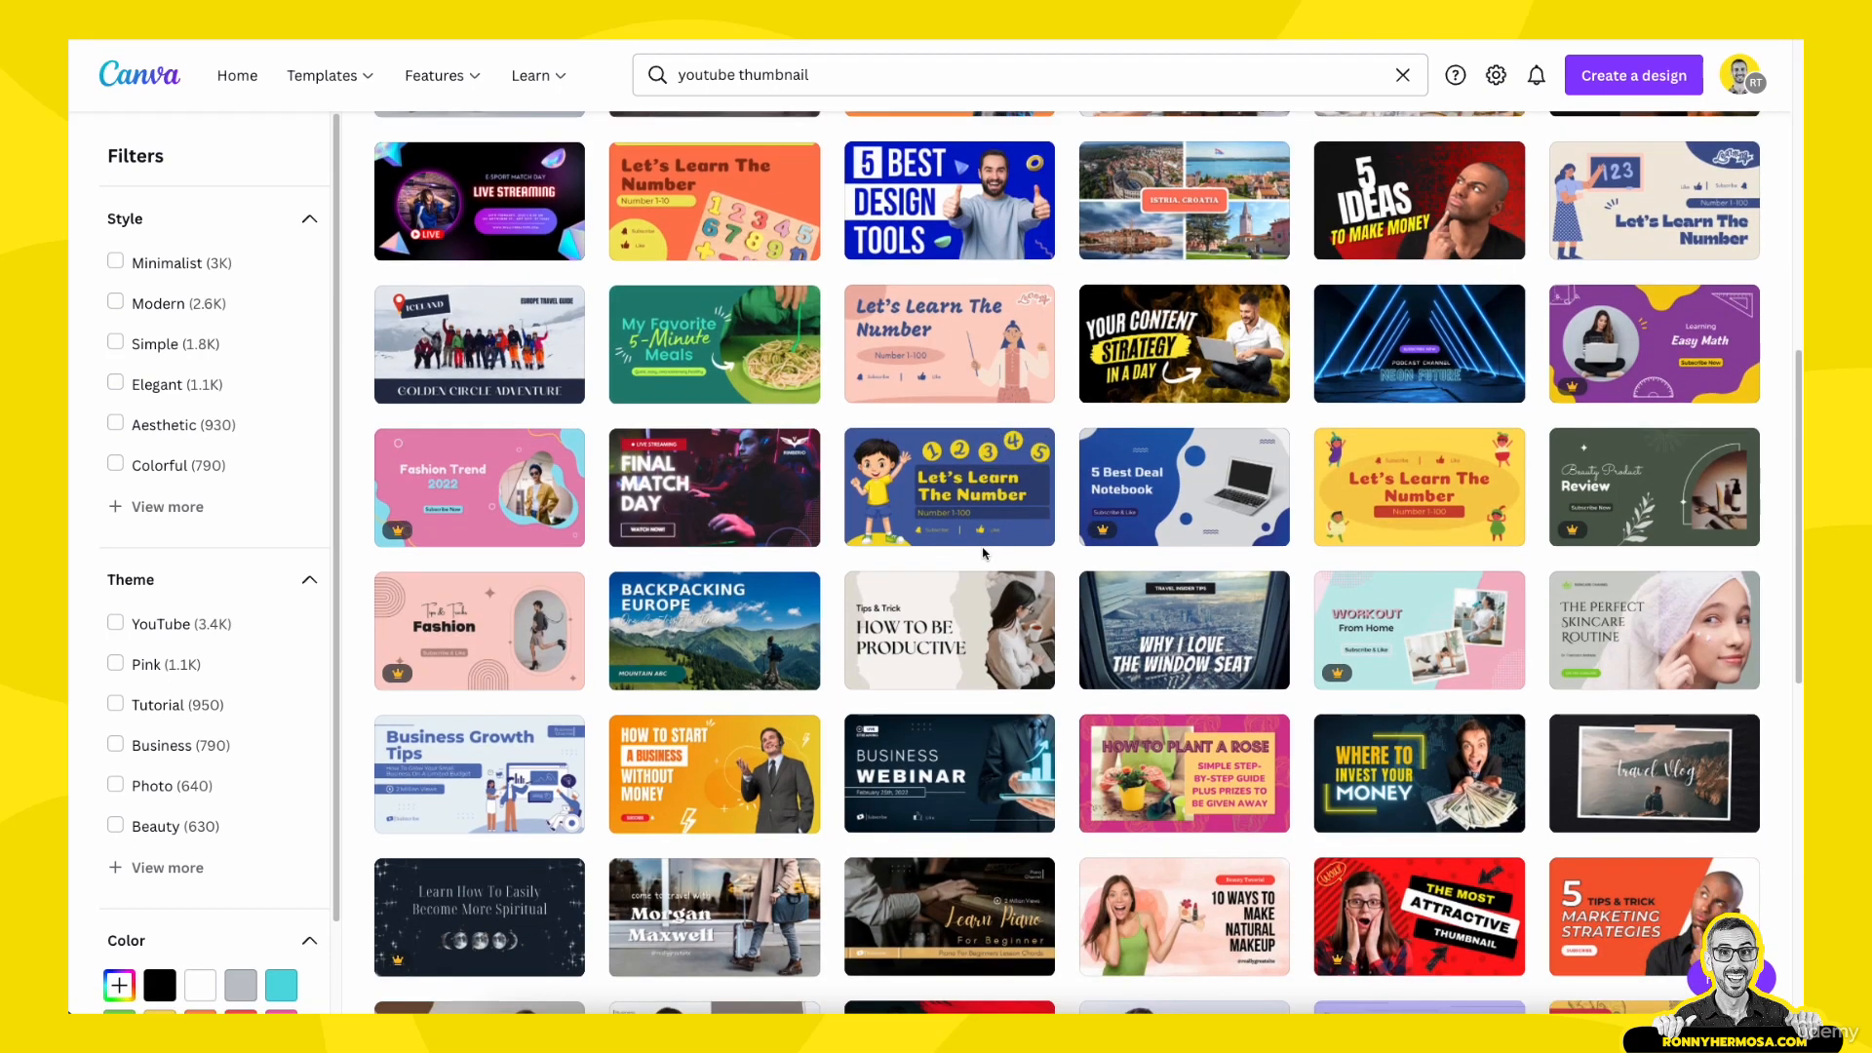
{"action": "scroll", "coordinate": [983, 553], "scroll_direction": "up", "scroll_amount": 8}
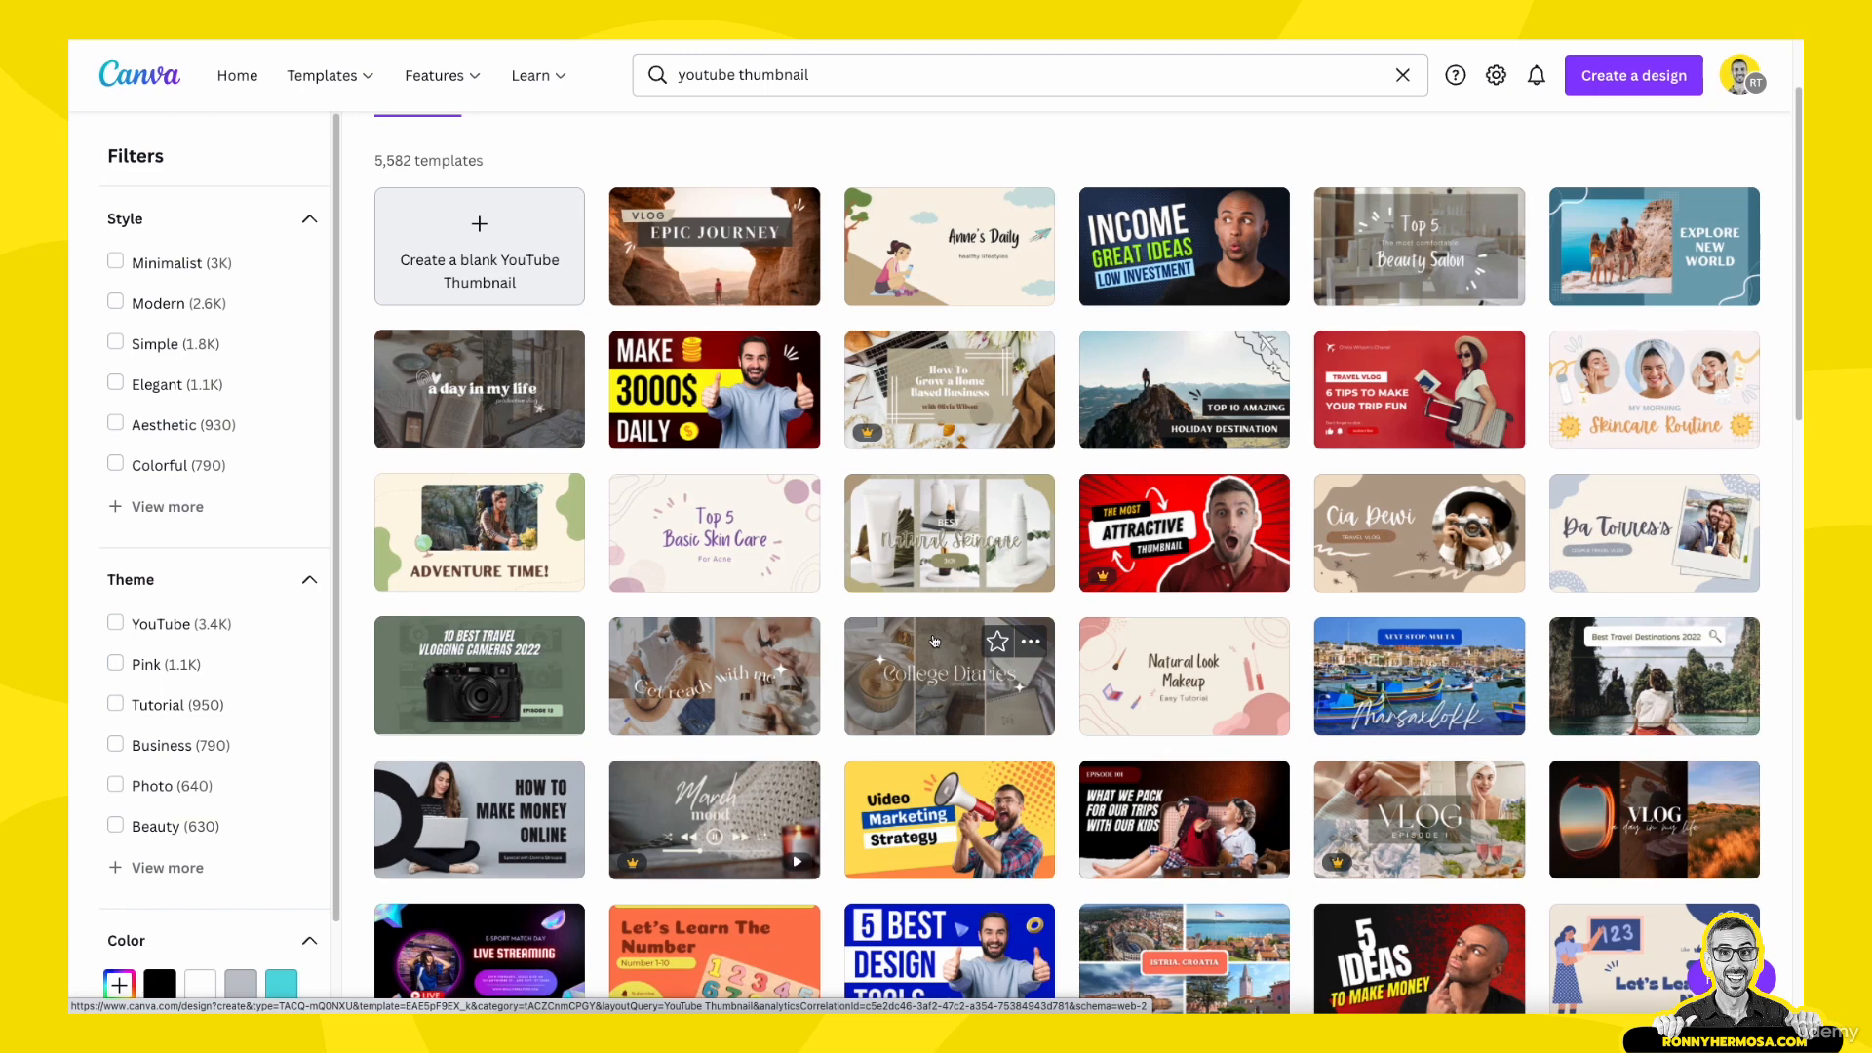
{"action": "scroll", "coordinate": [934, 641], "scroll_direction": "up", "scroll_amount": 2}
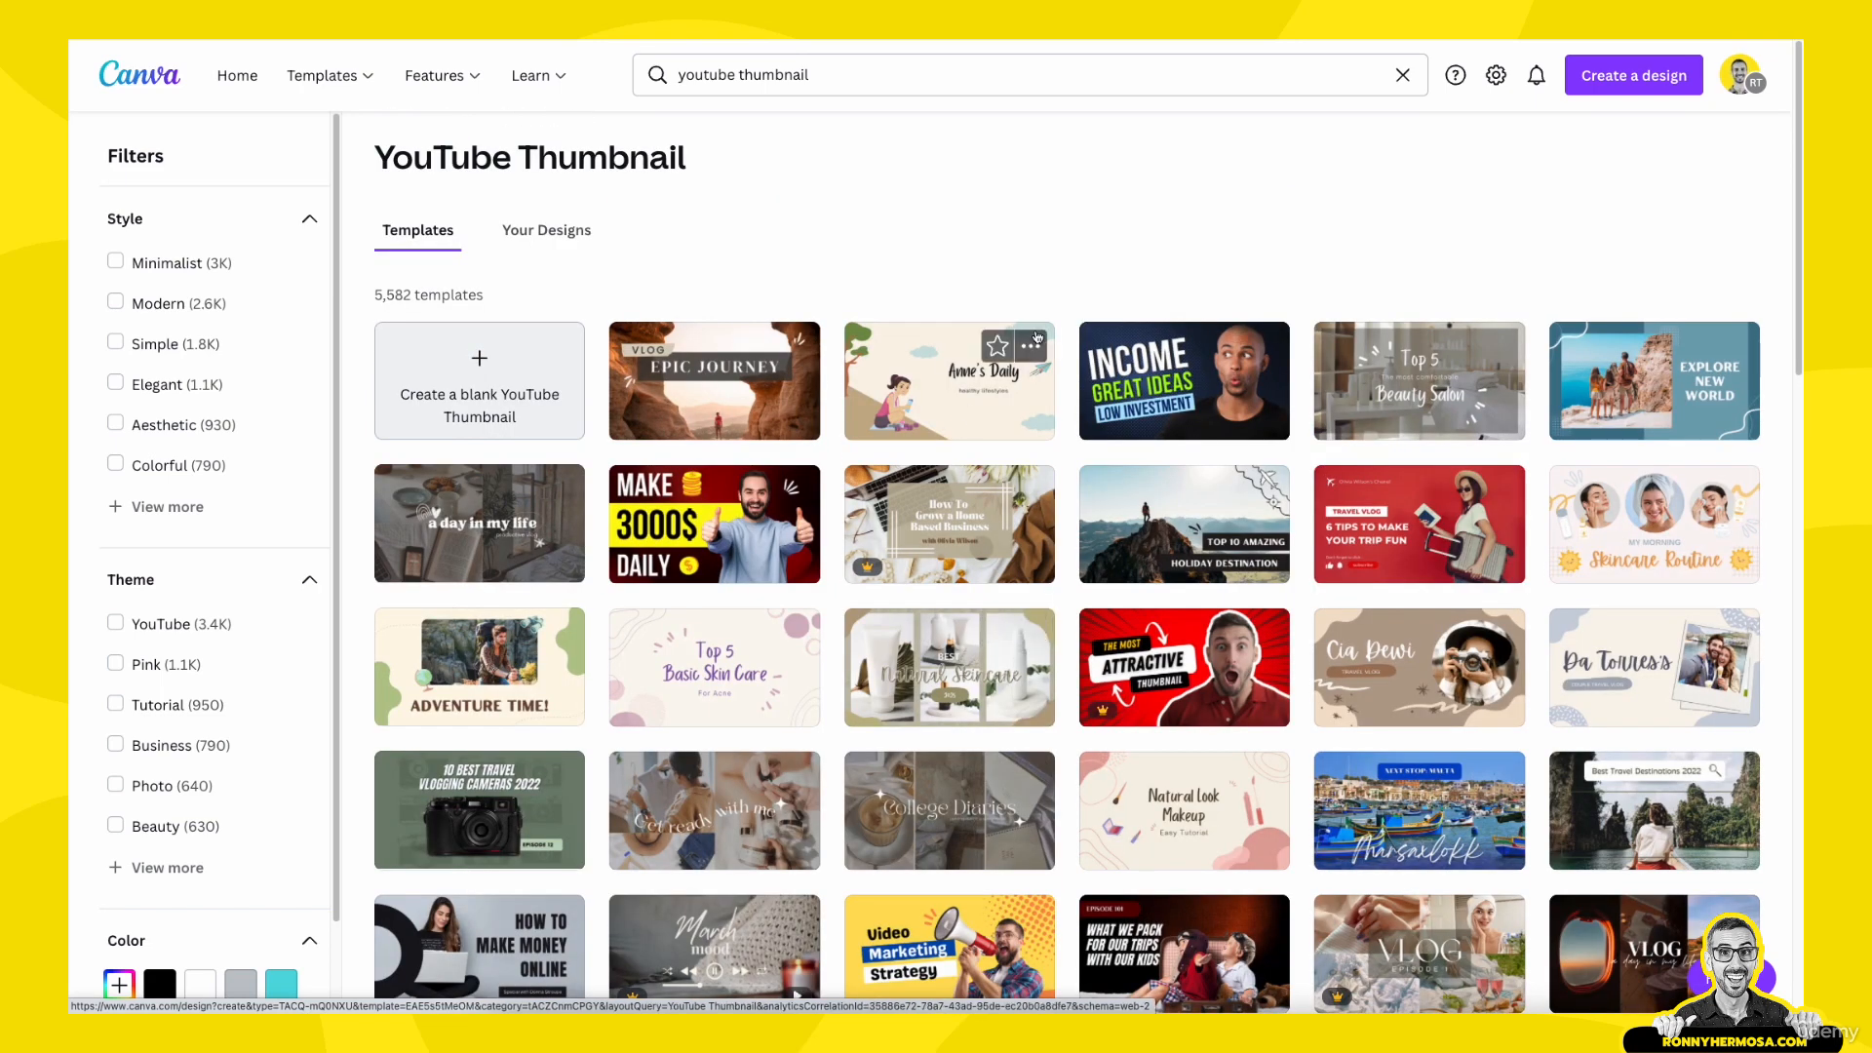
{"action": "scroll", "coordinate": [1121, 682], "scroll_direction": "down", "scroll_amount": 1}
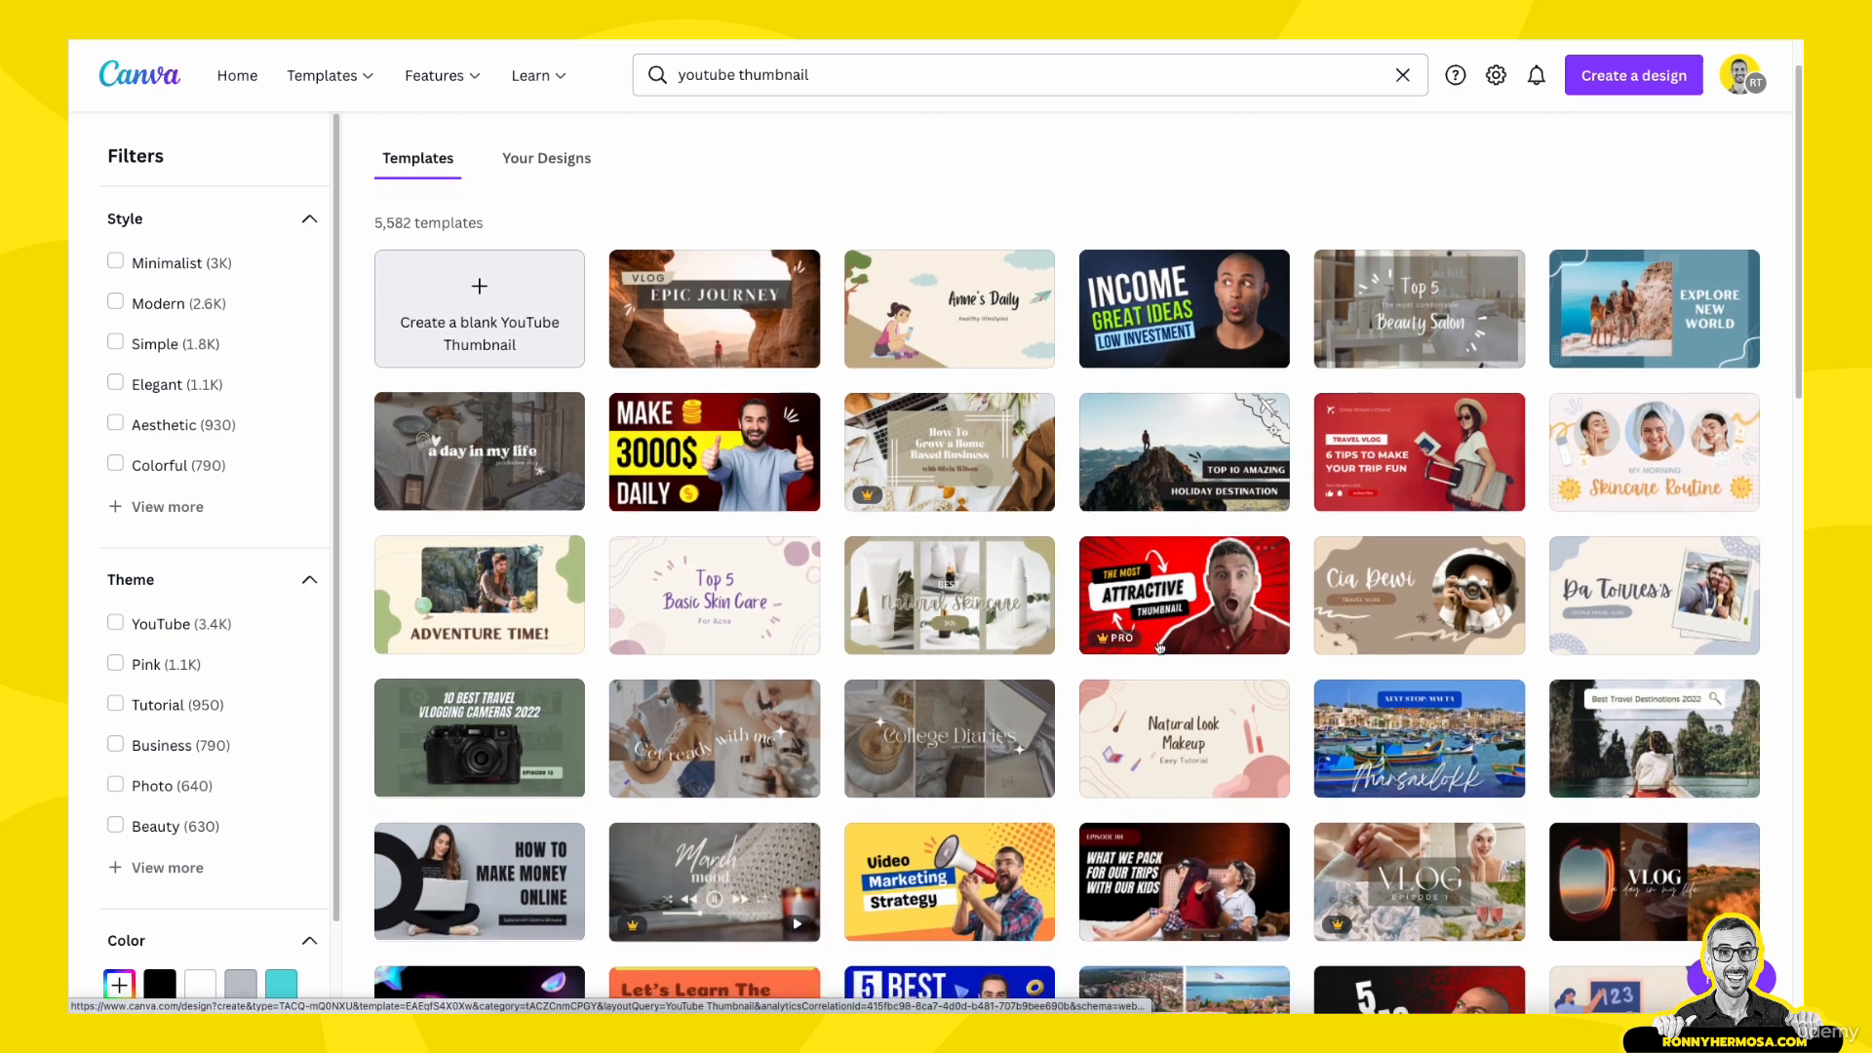
{"action": "scroll", "coordinate": [1080, 710], "scroll_direction": "down", "scroll_amount": 5}
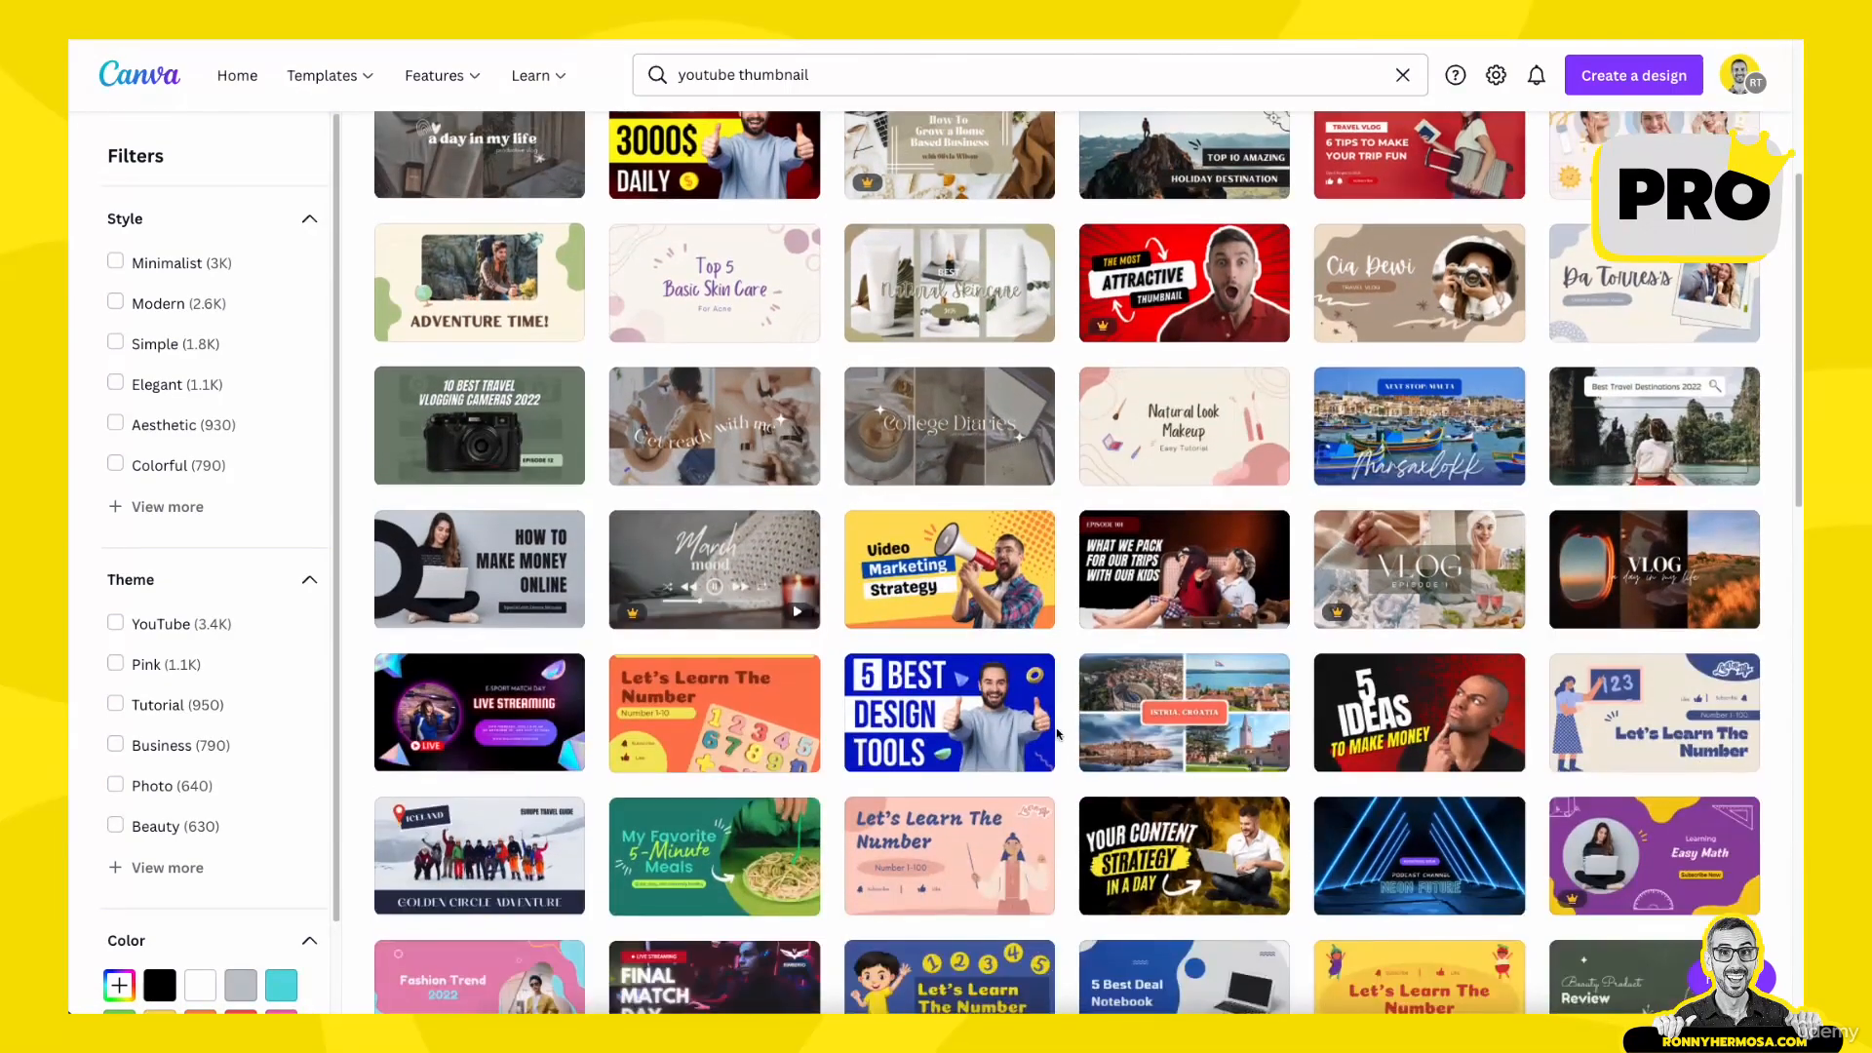
- Open the "Income Great Ideas Low Investment" thumbnail template as a new design
{"action": "scroll", "coordinate": [904, 776], "scroll_direction": "down", "scroll_amount": 4}
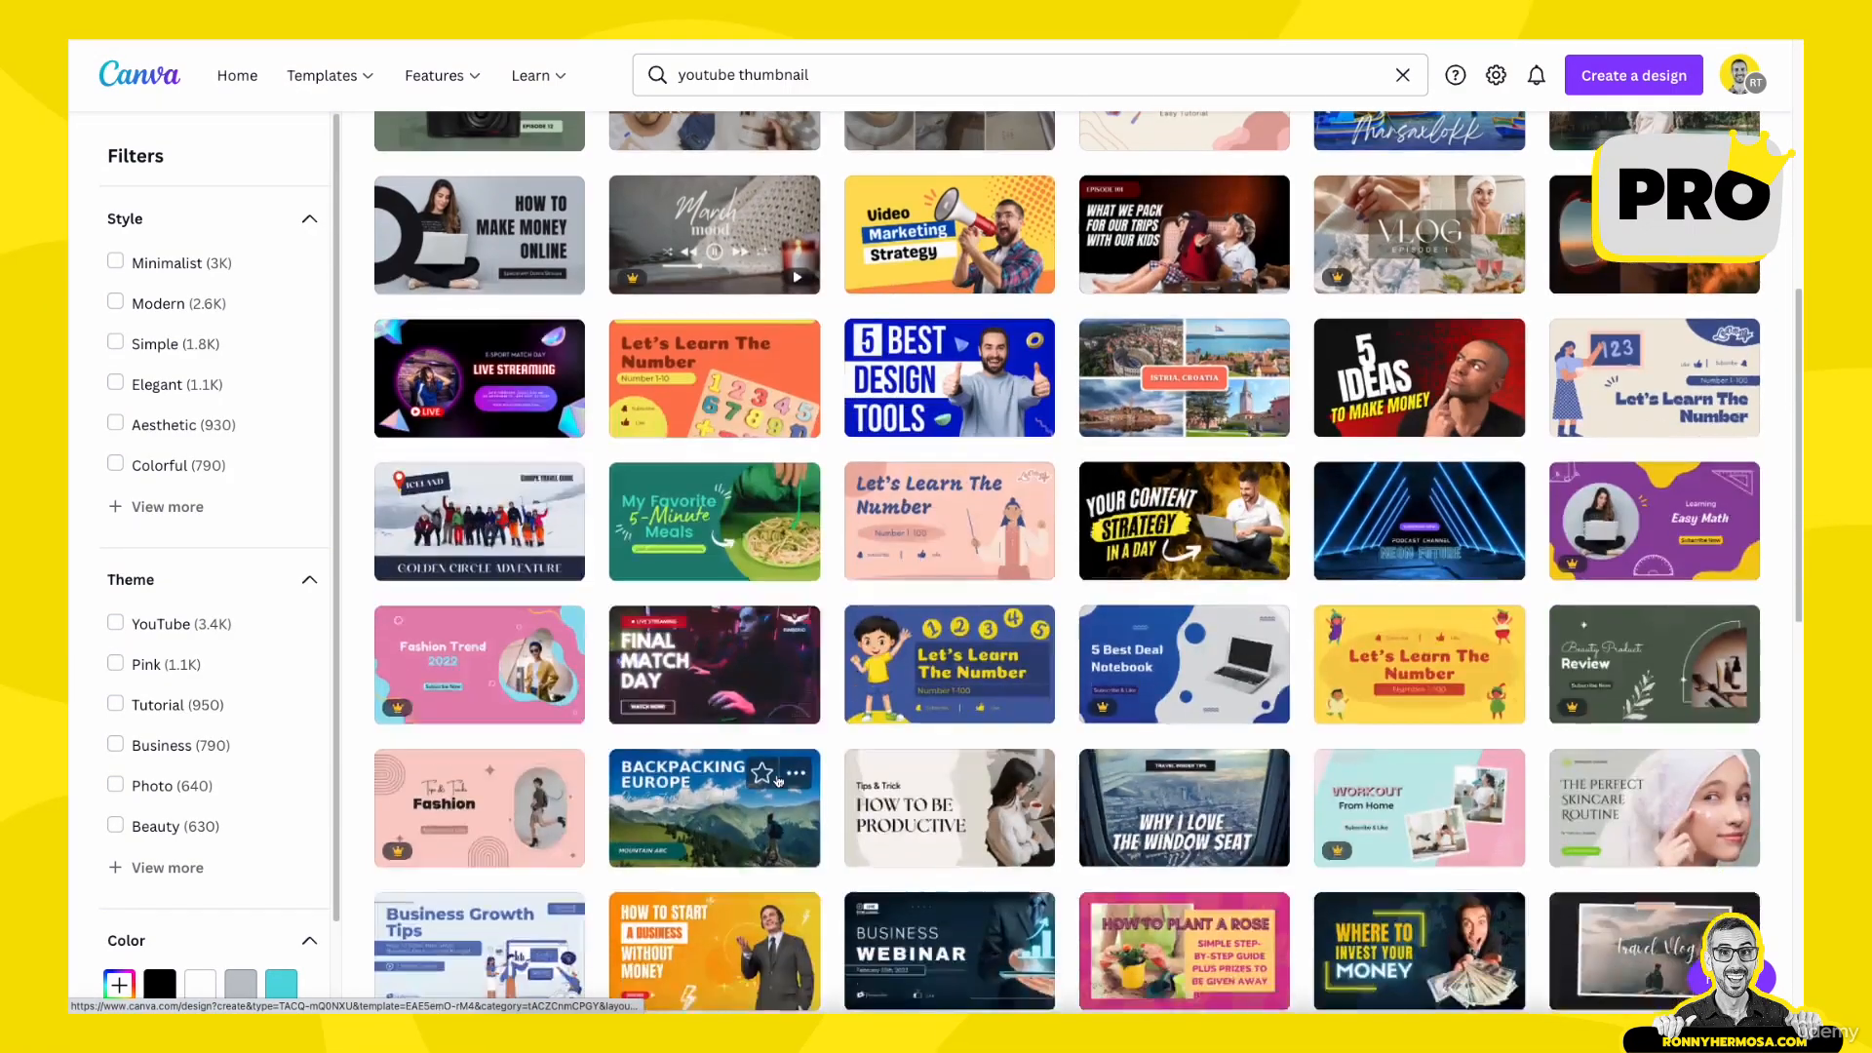
{"action": "scroll", "coordinate": [779, 781], "scroll_direction": "up", "scroll_amount": 5}
{"action": "scroll", "coordinate": [779, 781], "scroll_direction": "up", "scroll_amount": 4}
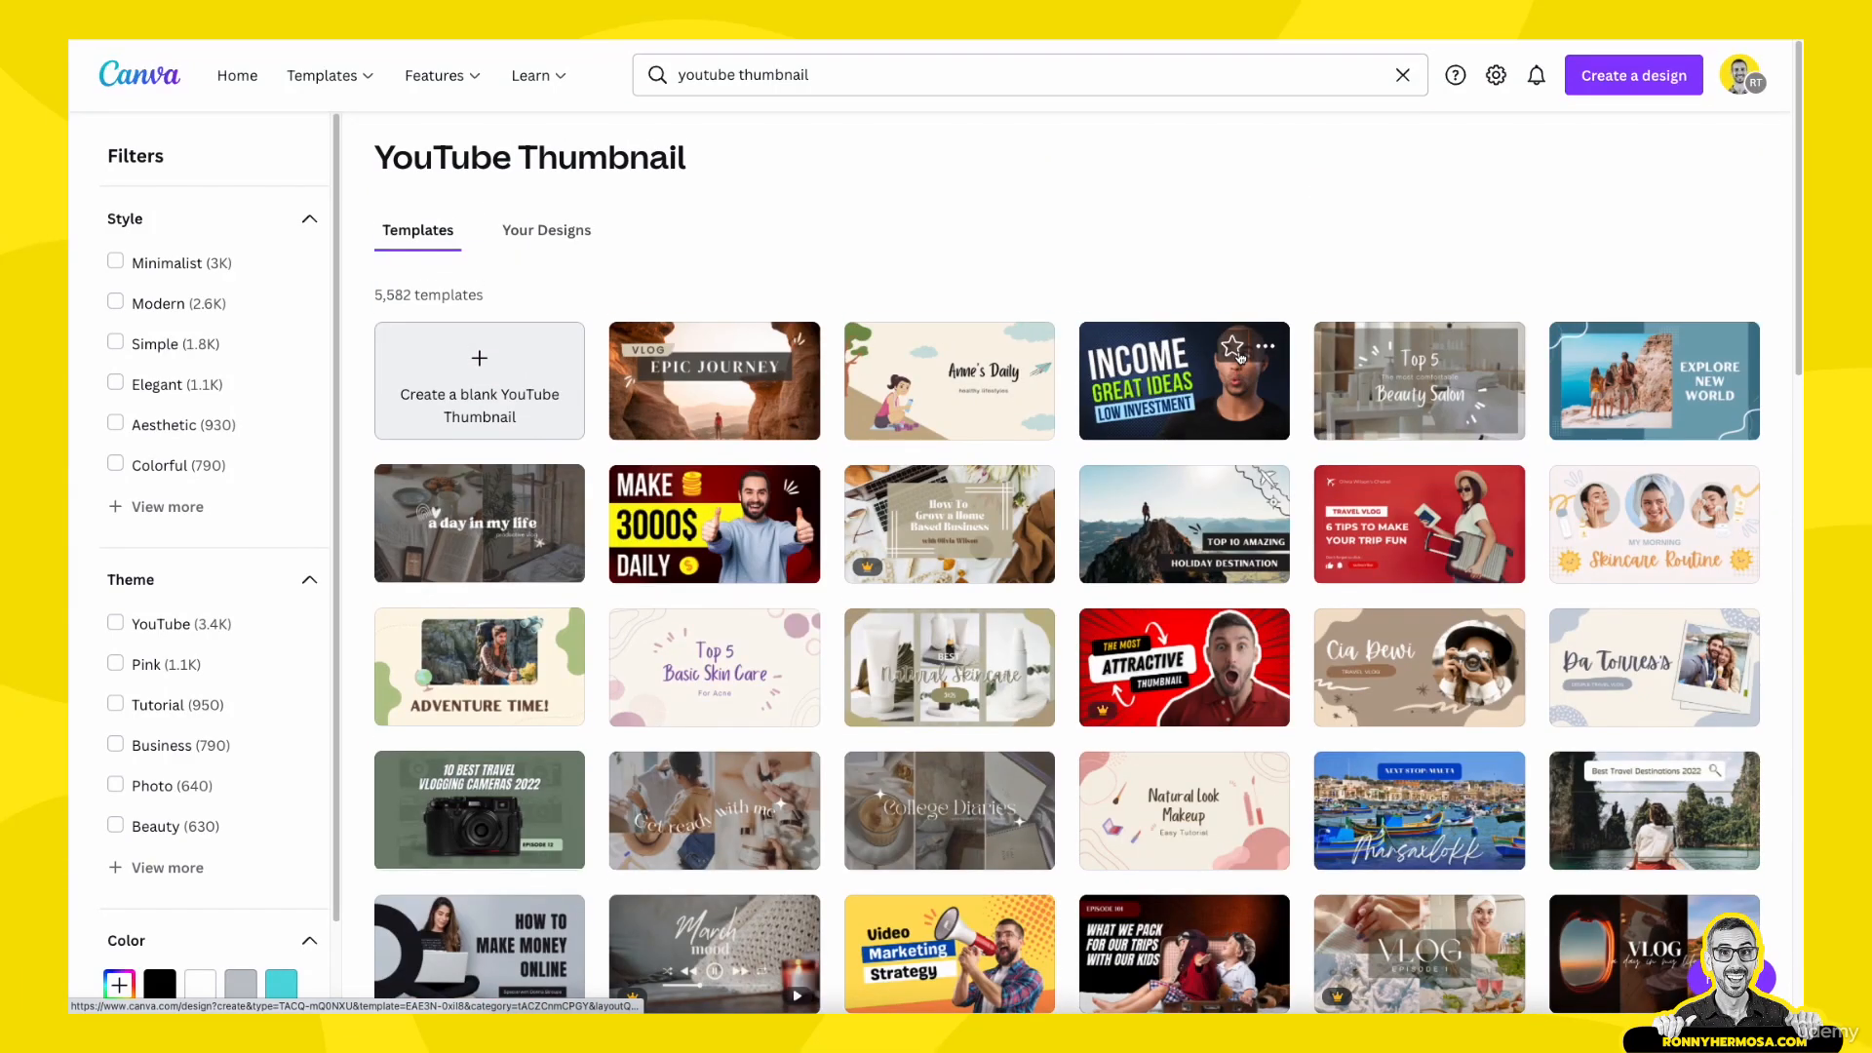
{"action": "left_click", "coordinate": [1165, 388]}
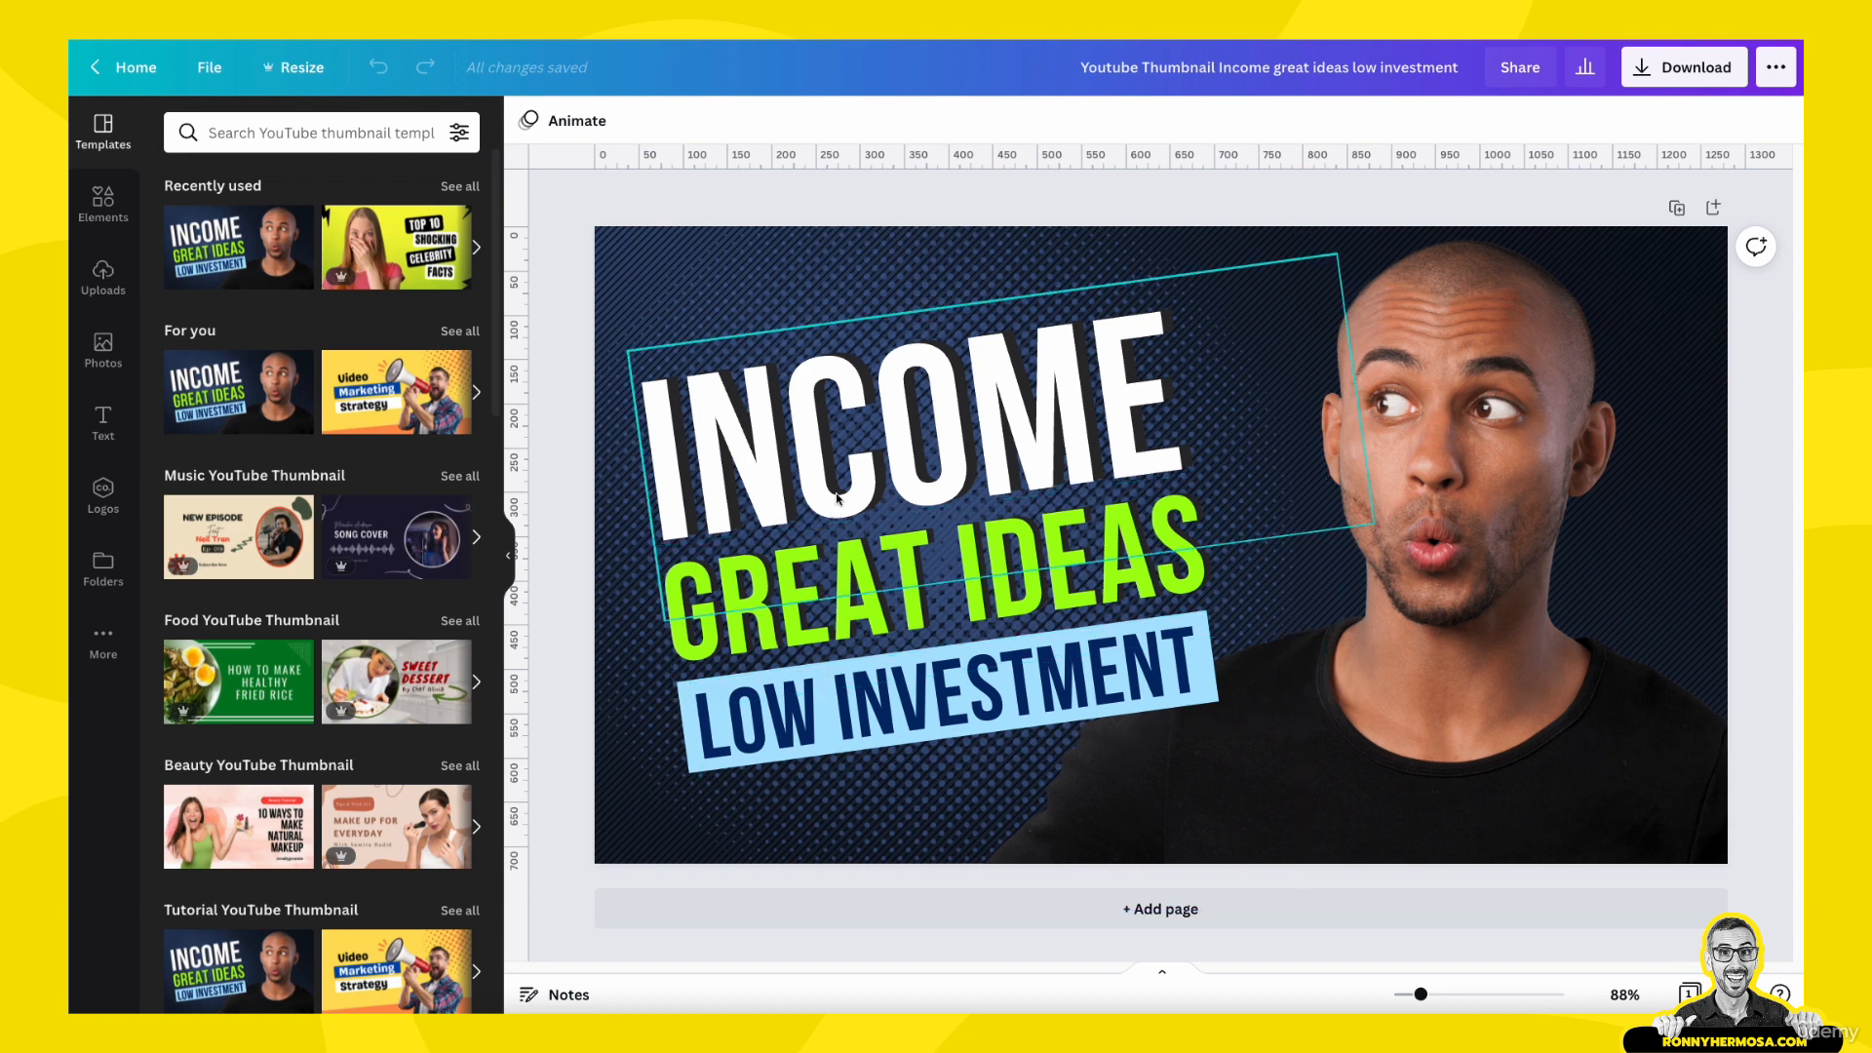
- Delete the INCOME, GREAT IDEAS and LOW INVESTMENT texts together with the light blue highlight shape
{"action": "left_click", "coordinate": [848, 427]}
{"action": "left_click", "coordinate": [840, 607]}
{"action": "left_click", "coordinate": [882, 712]}
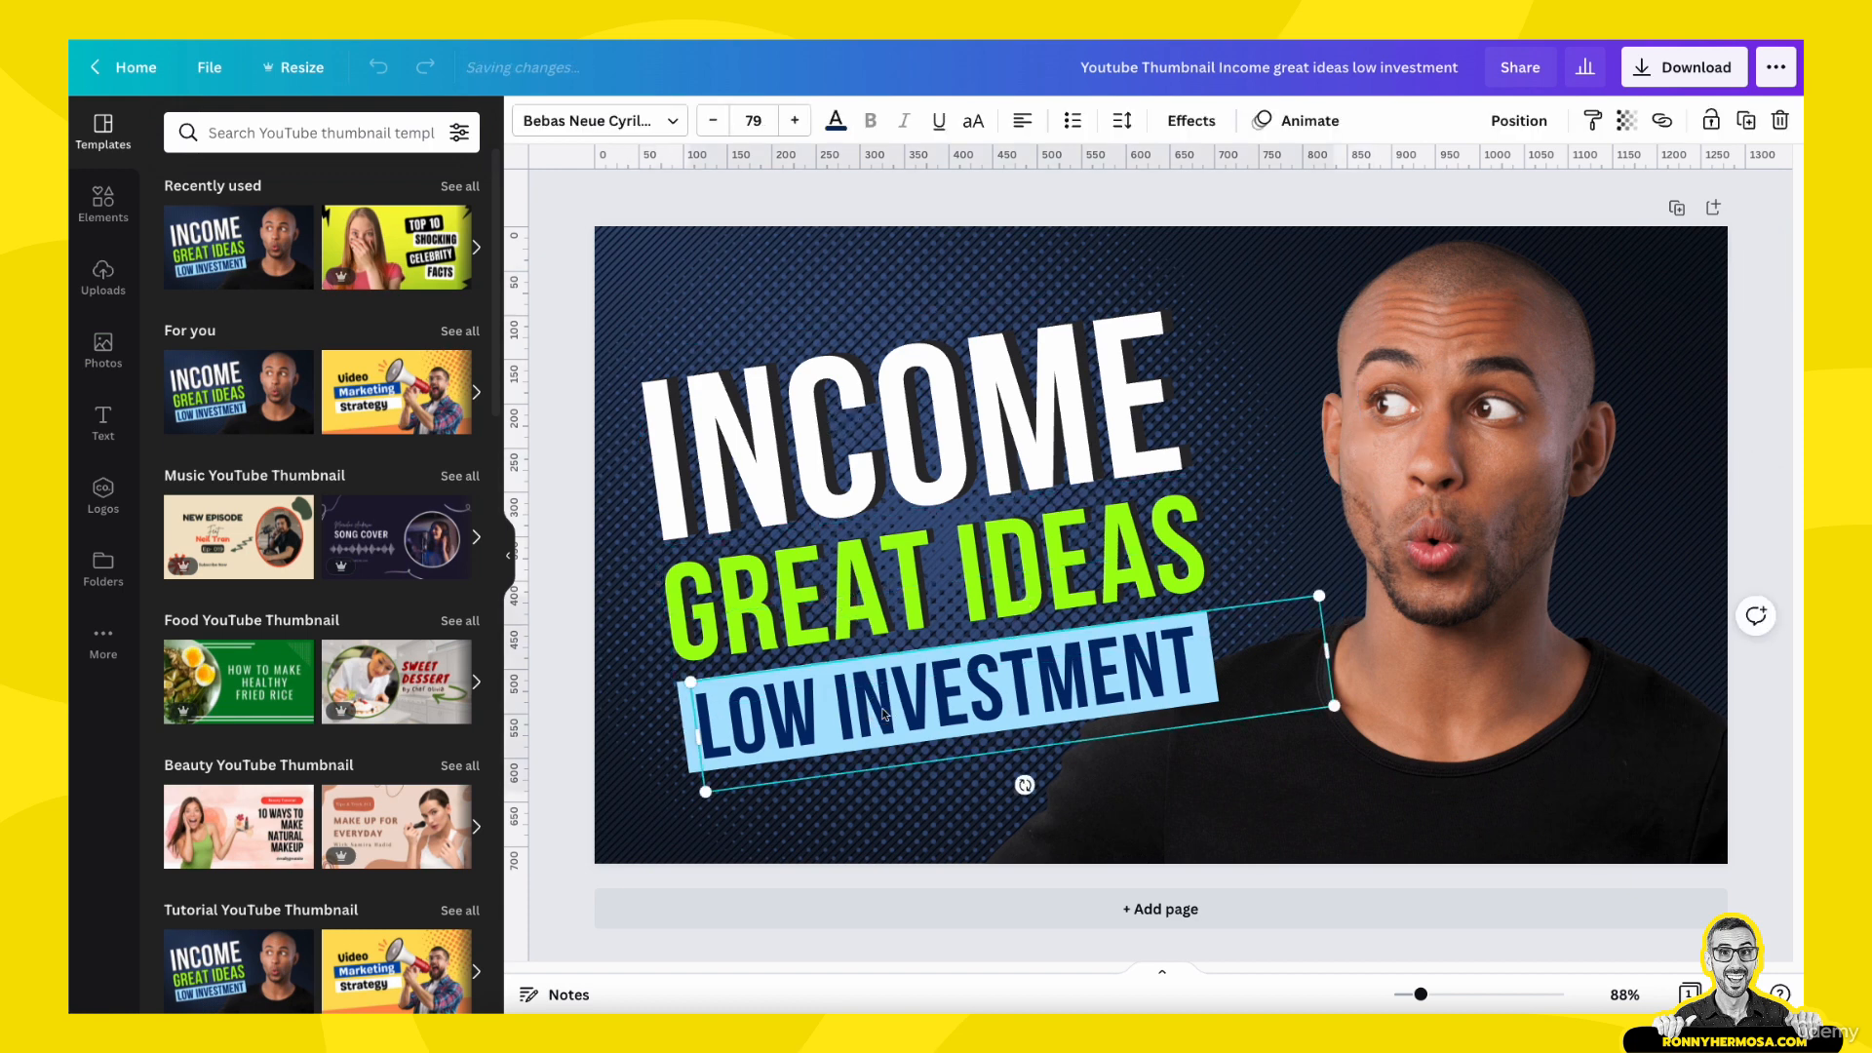
{"action": "left_click_drag", "start_coordinate": [824, 314], "coordinate": [1096, 292]}
{"action": "key", "text": "Delete"}
{"action": "left_click", "coordinate": [1014, 581]}
{"action": "key", "text": "Delete"}
{"action": "left_click", "coordinate": [951, 690]}
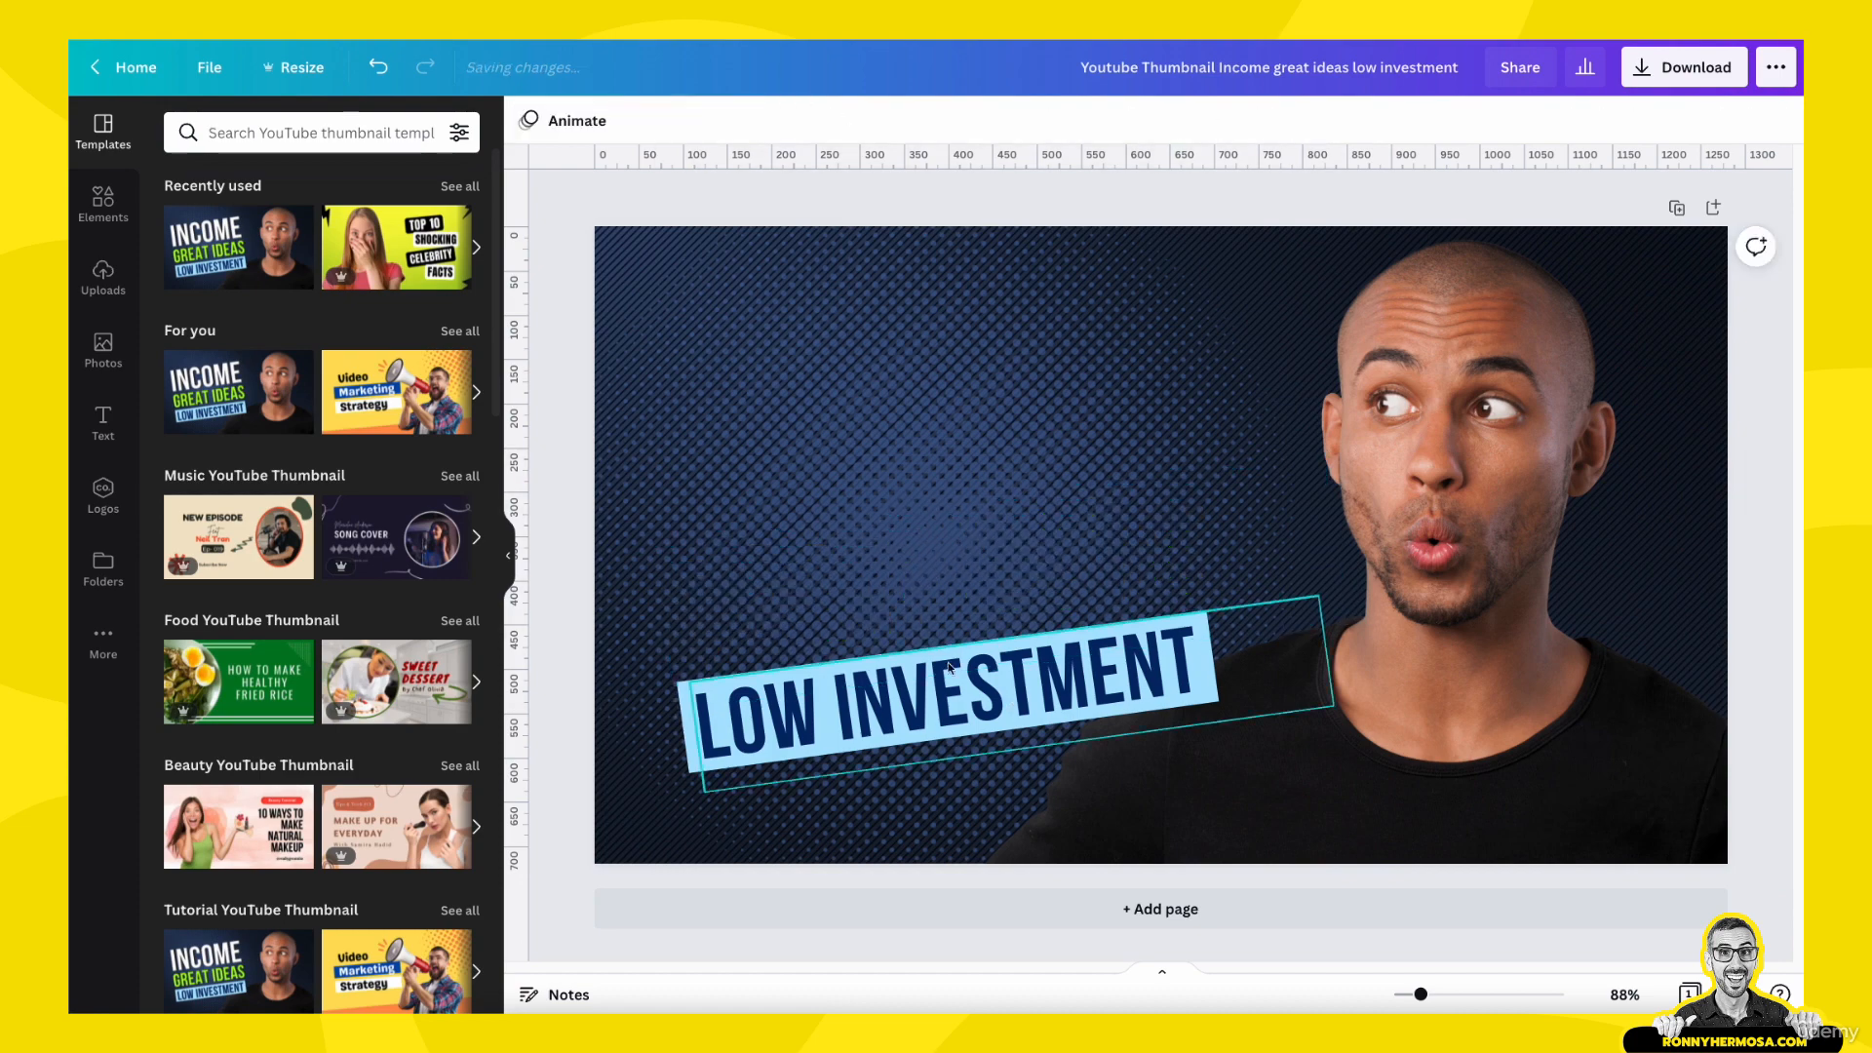
{"action": "key", "text": "Delete"}
{"action": "left_click", "coordinate": [951, 690]}
{"action": "key", "text": "Delete"}
- Remove the dark background and the man's photo, leaving only the halftone dot circle on the page
{"action": "left_click_drag", "start_coordinate": [936, 464], "coordinate": [984, 481]}
{"action": "left_click_drag", "start_coordinate": [1040, 484], "coordinate": [1131, 483]}
{"action": "left_click", "coordinate": [672, 419]}
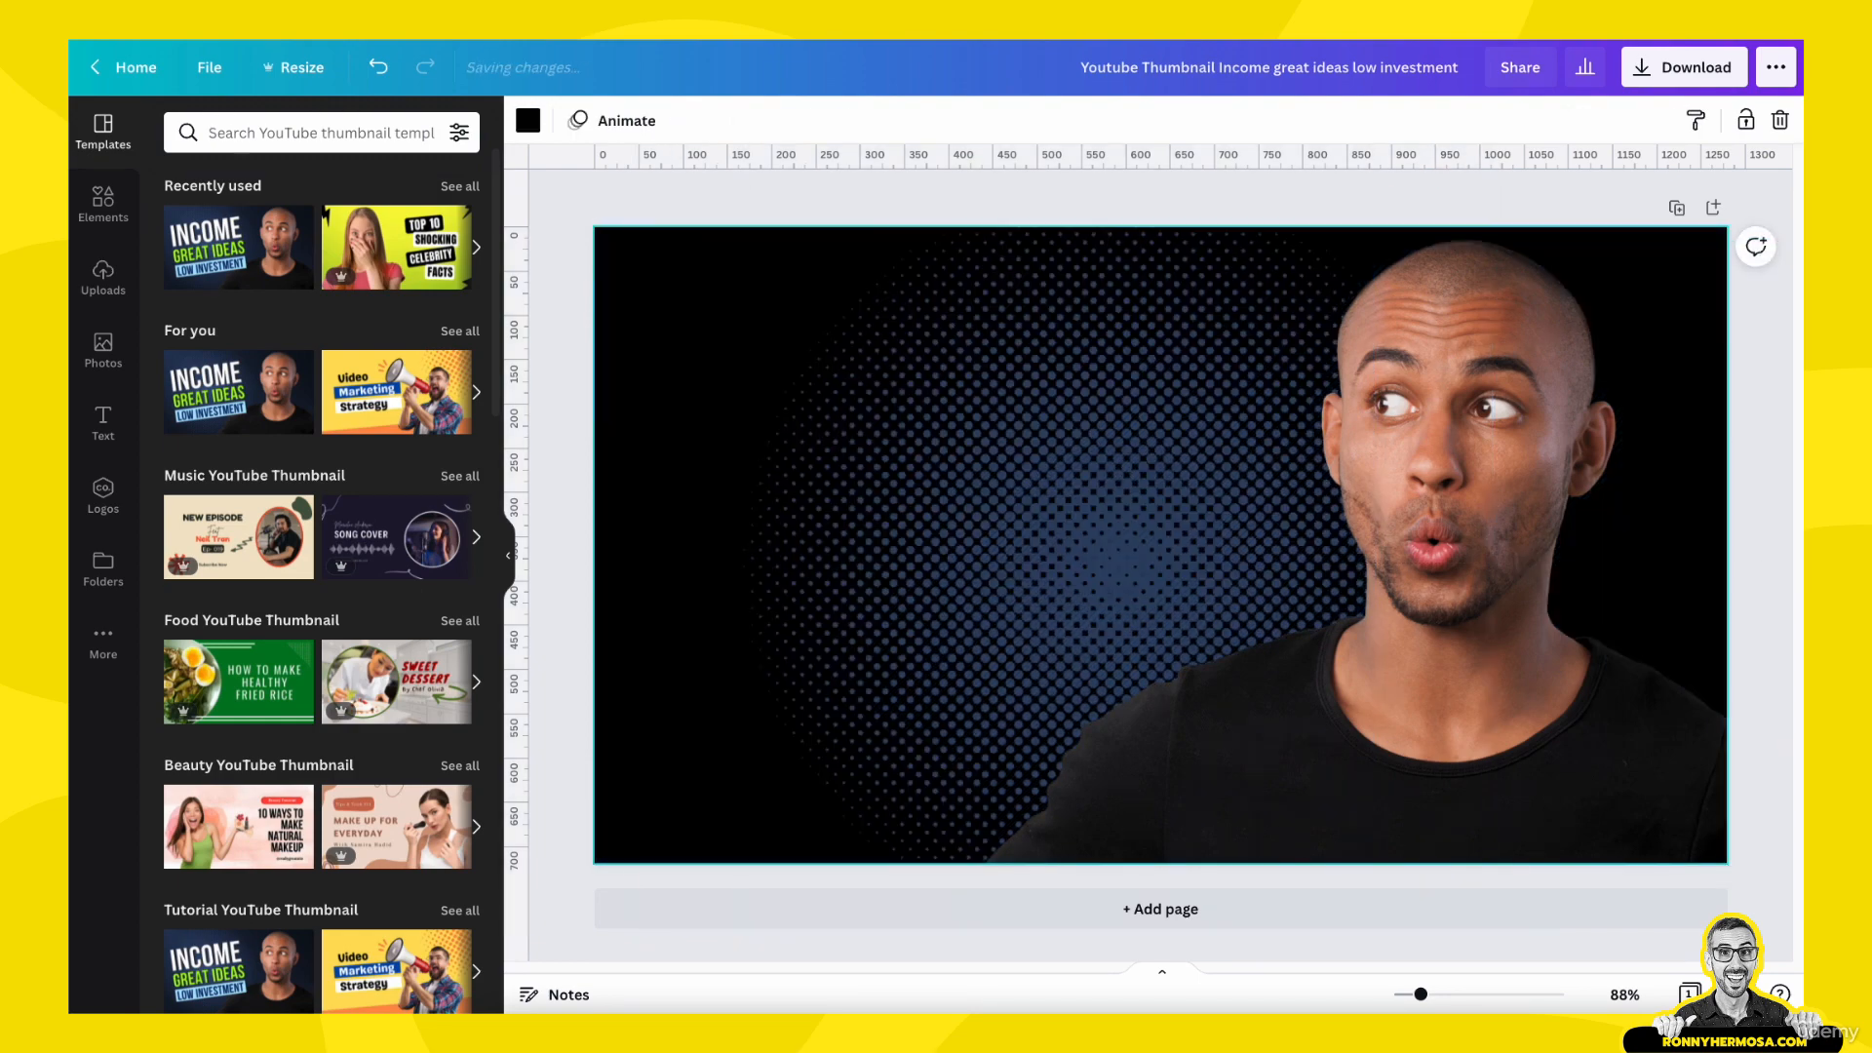
{"action": "key", "text": "Delete"}
{"action": "left_click", "coordinate": [1365, 829]}
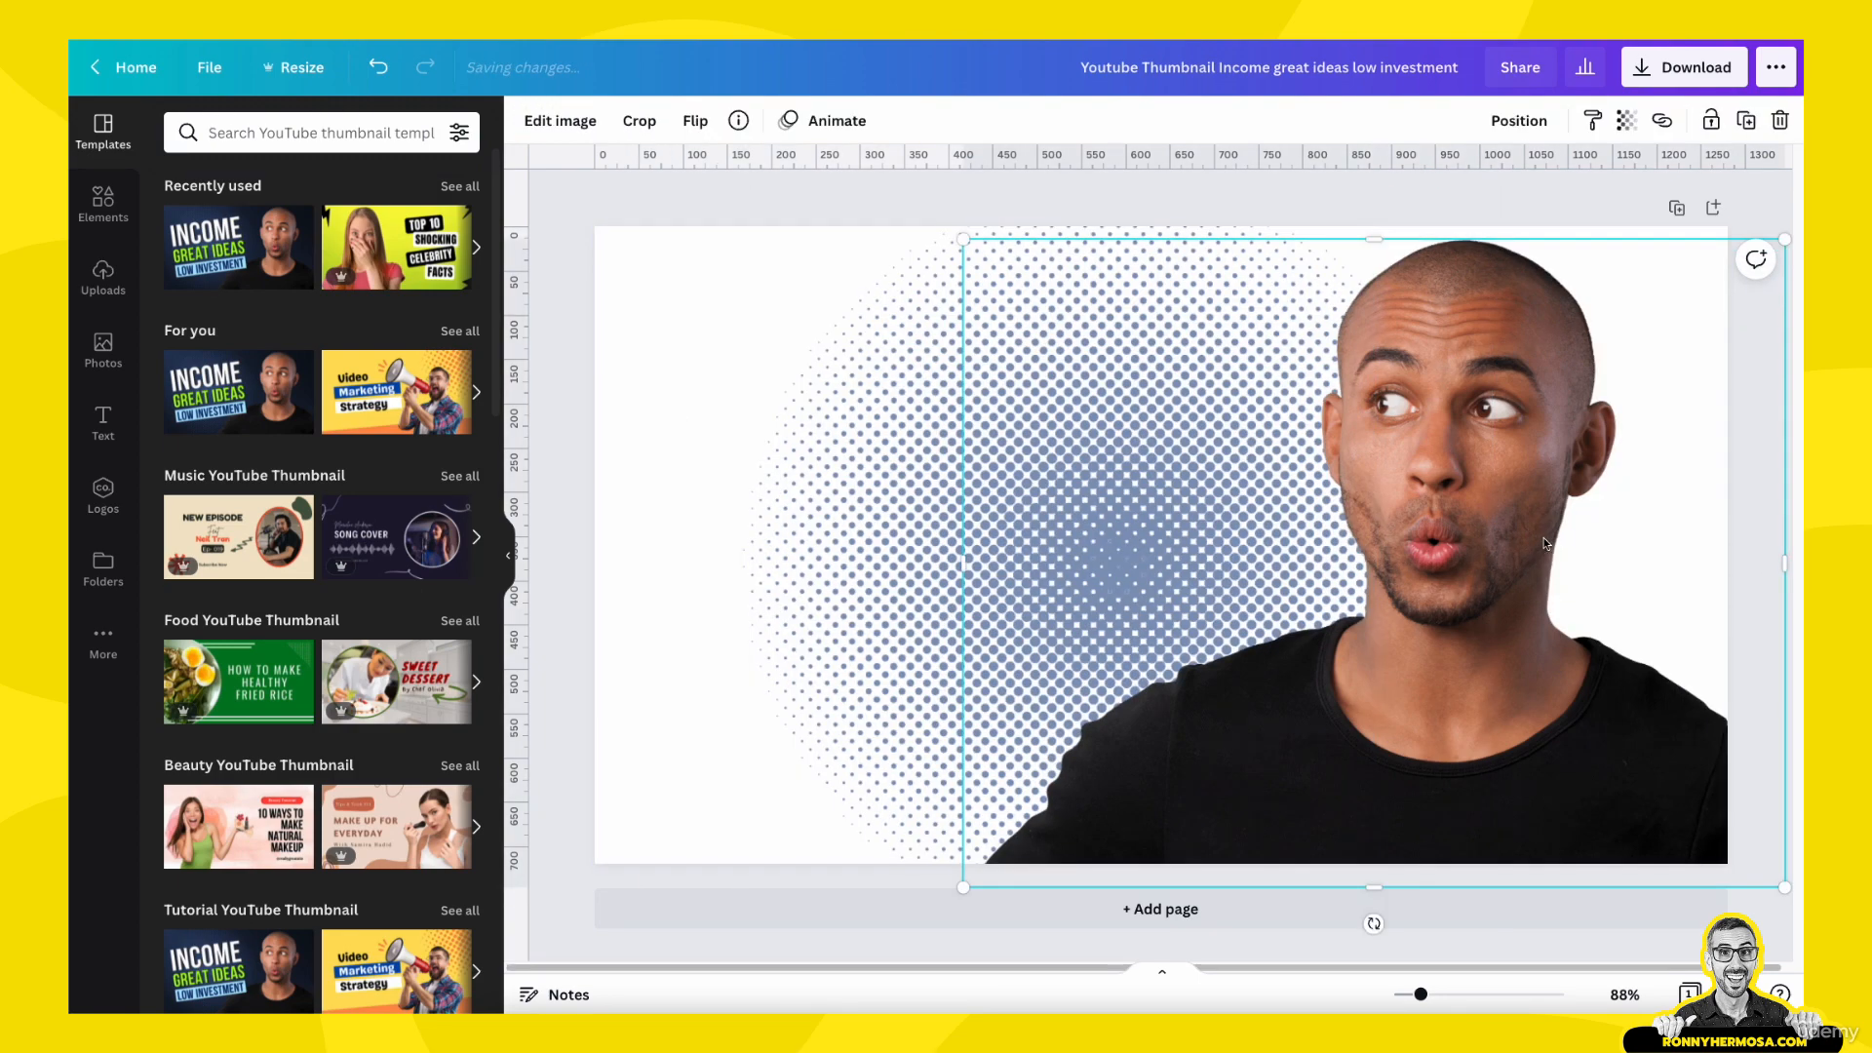
{"action": "key", "text": "Delete"}
- Scale the halftone circle to the full page height and position it in the right half of the page
{"action": "left_click", "coordinate": [1126, 481]}
{"action": "left_click_drag", "start_coordinate": [1126, 482], "coordinate": [1153, 413]}
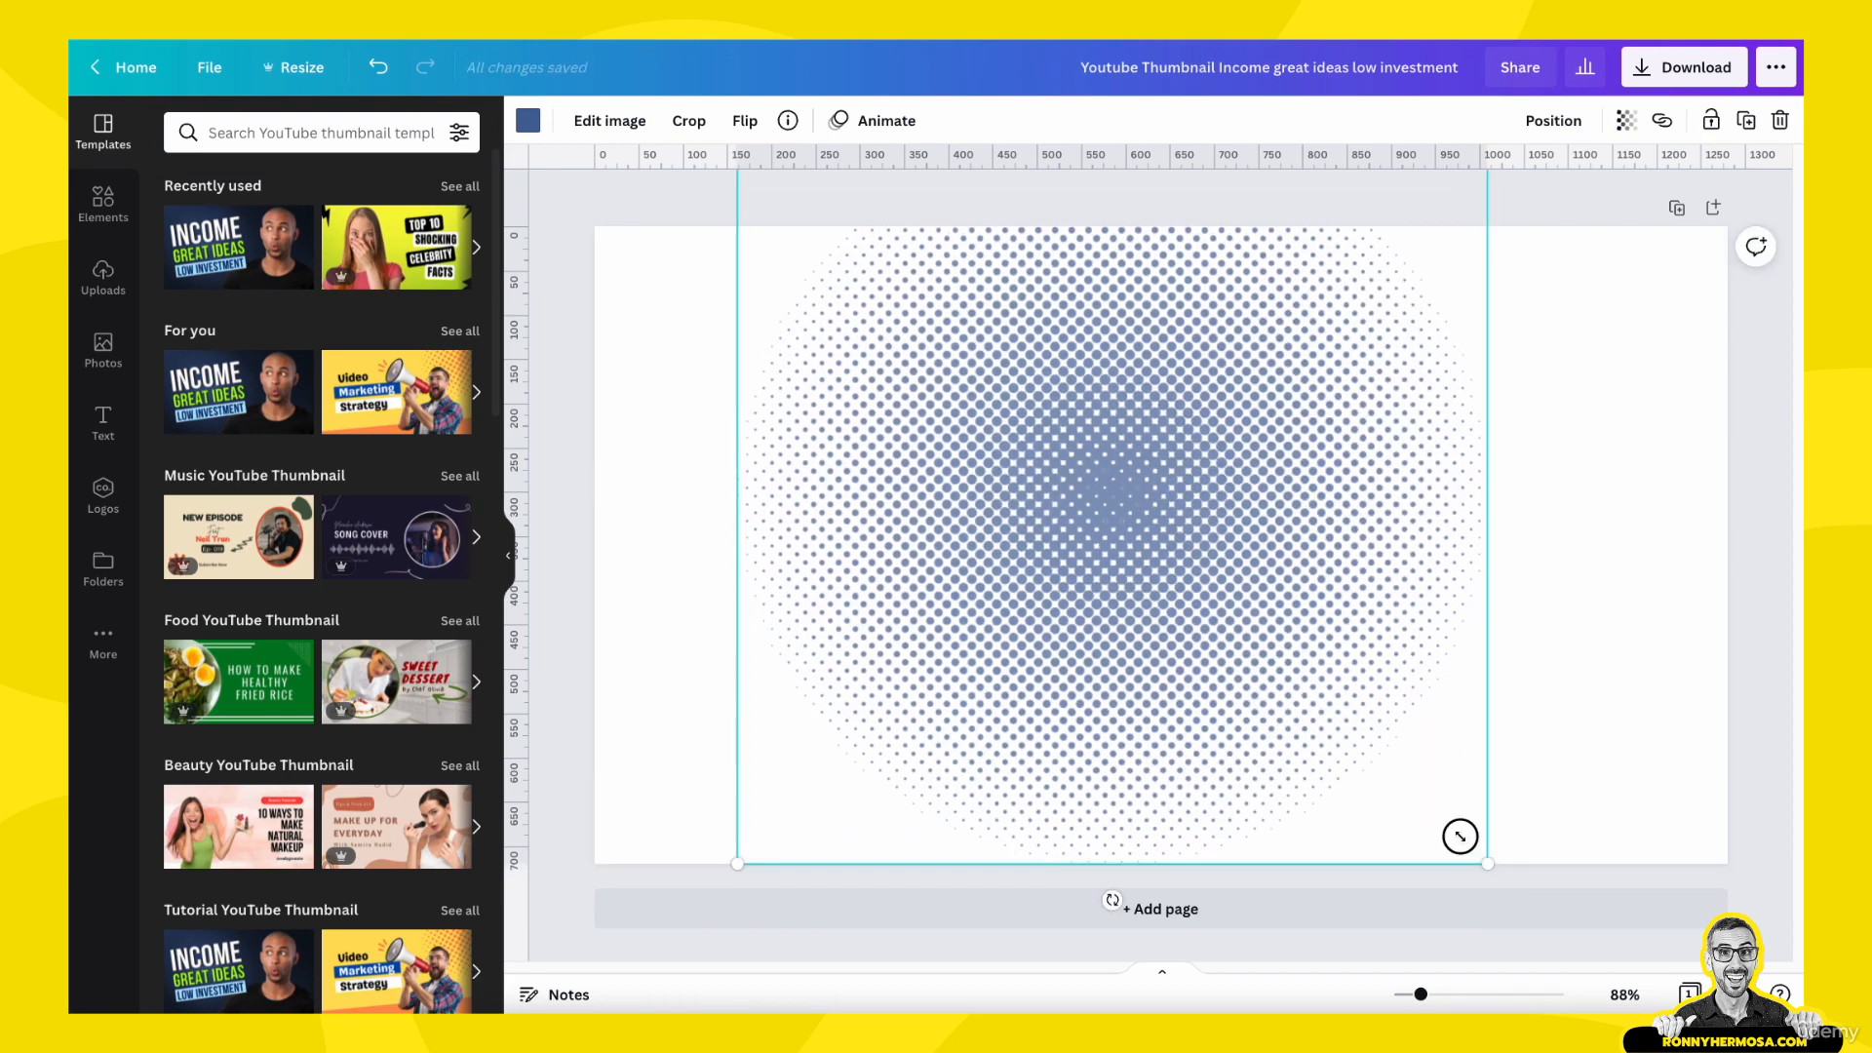
{"action": "left_click_drag", "start_coordinate": [1459, 835], "coordinate": [1308, 719]}
{"action": "left_click_drag", "start_coordinate": [1137, 522], "coordinate": [1486, 600]}
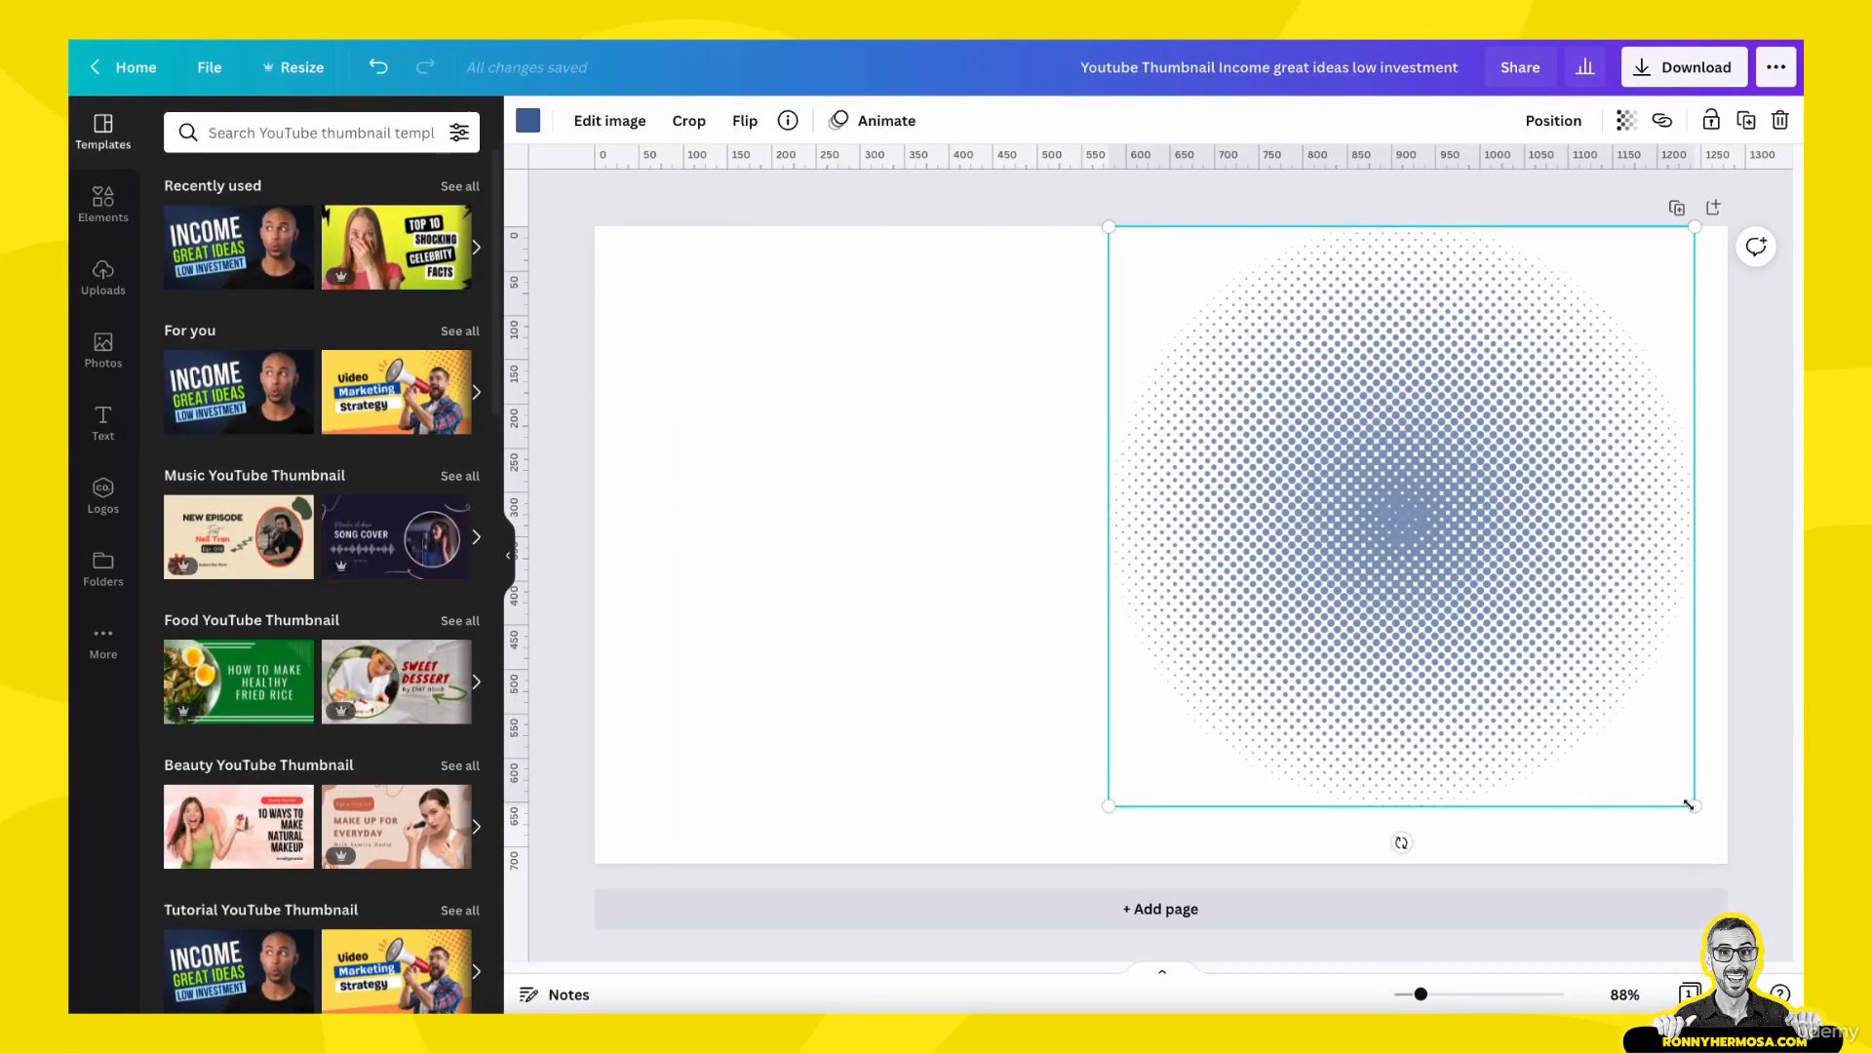
{"action": "left_click_drag", "start_coordinate": [1690, 804], "coordinate": [1714, 887]}
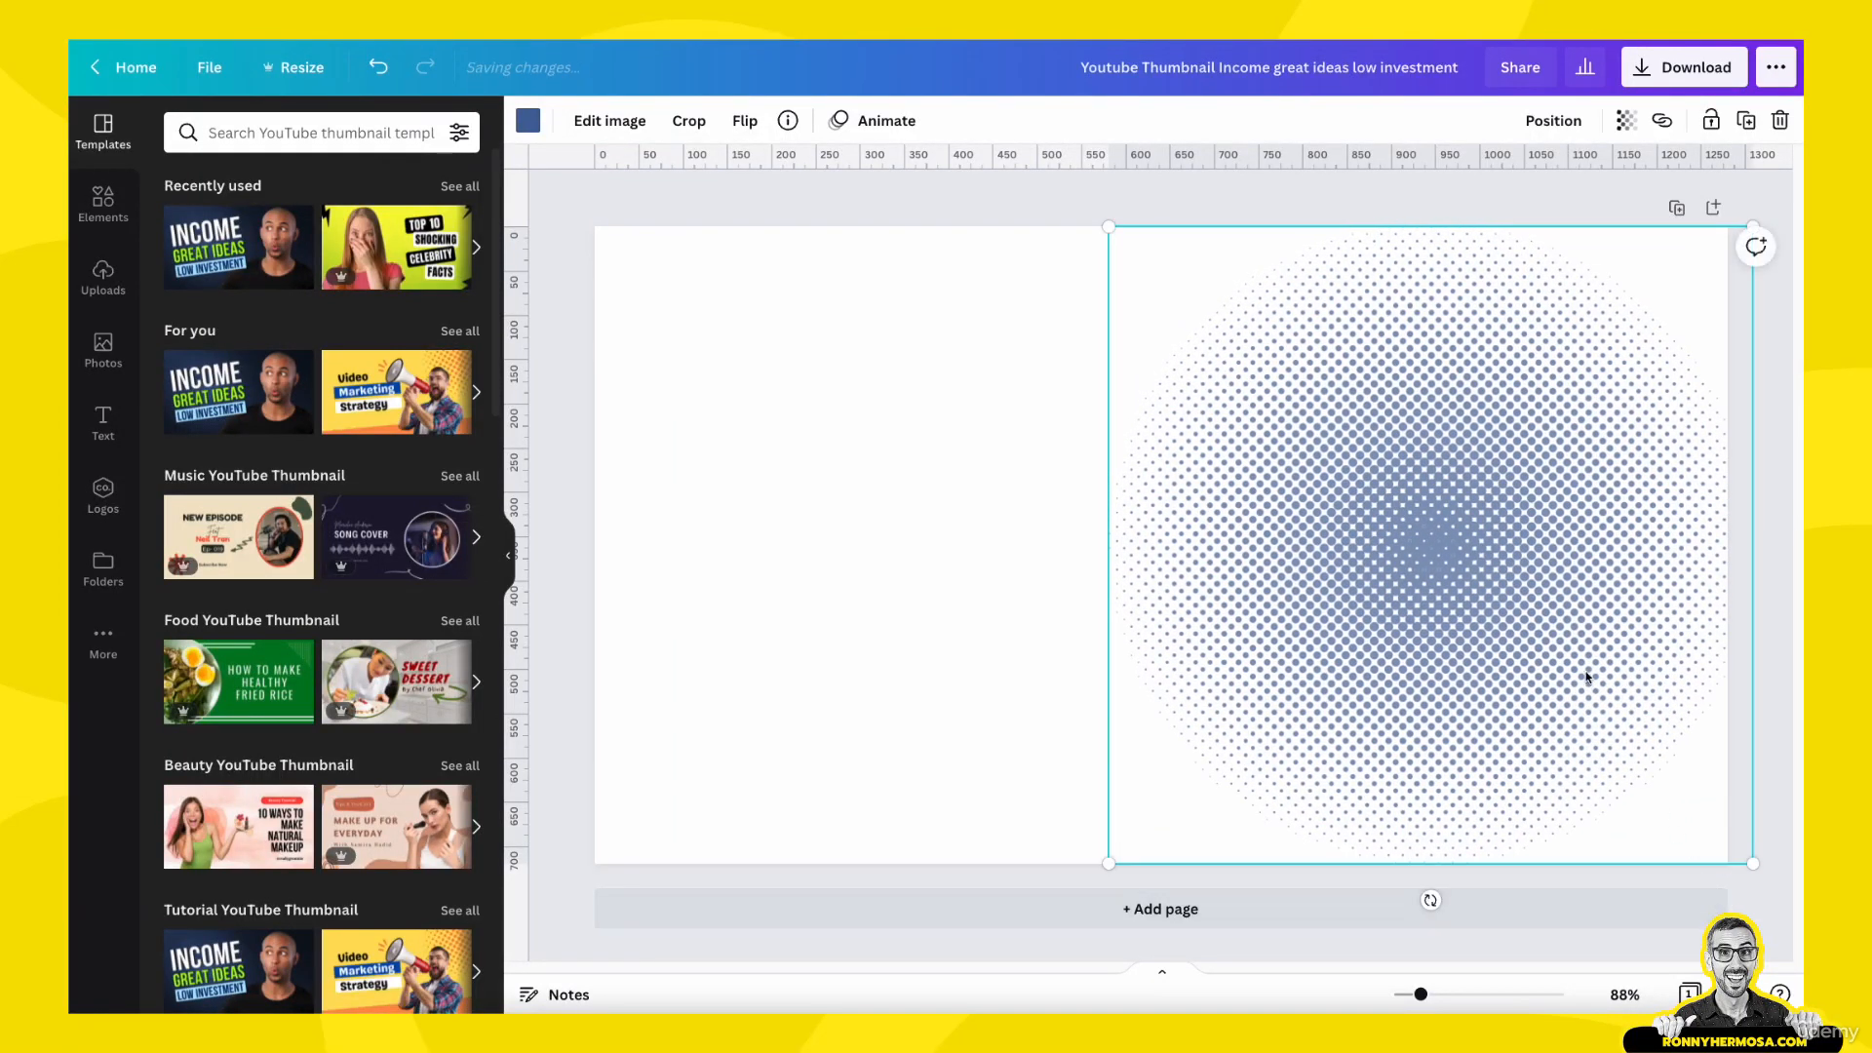
{"action": "left_click_drag", "start_coordinate": [1503, 631], "coordinate": [1459, 631]}
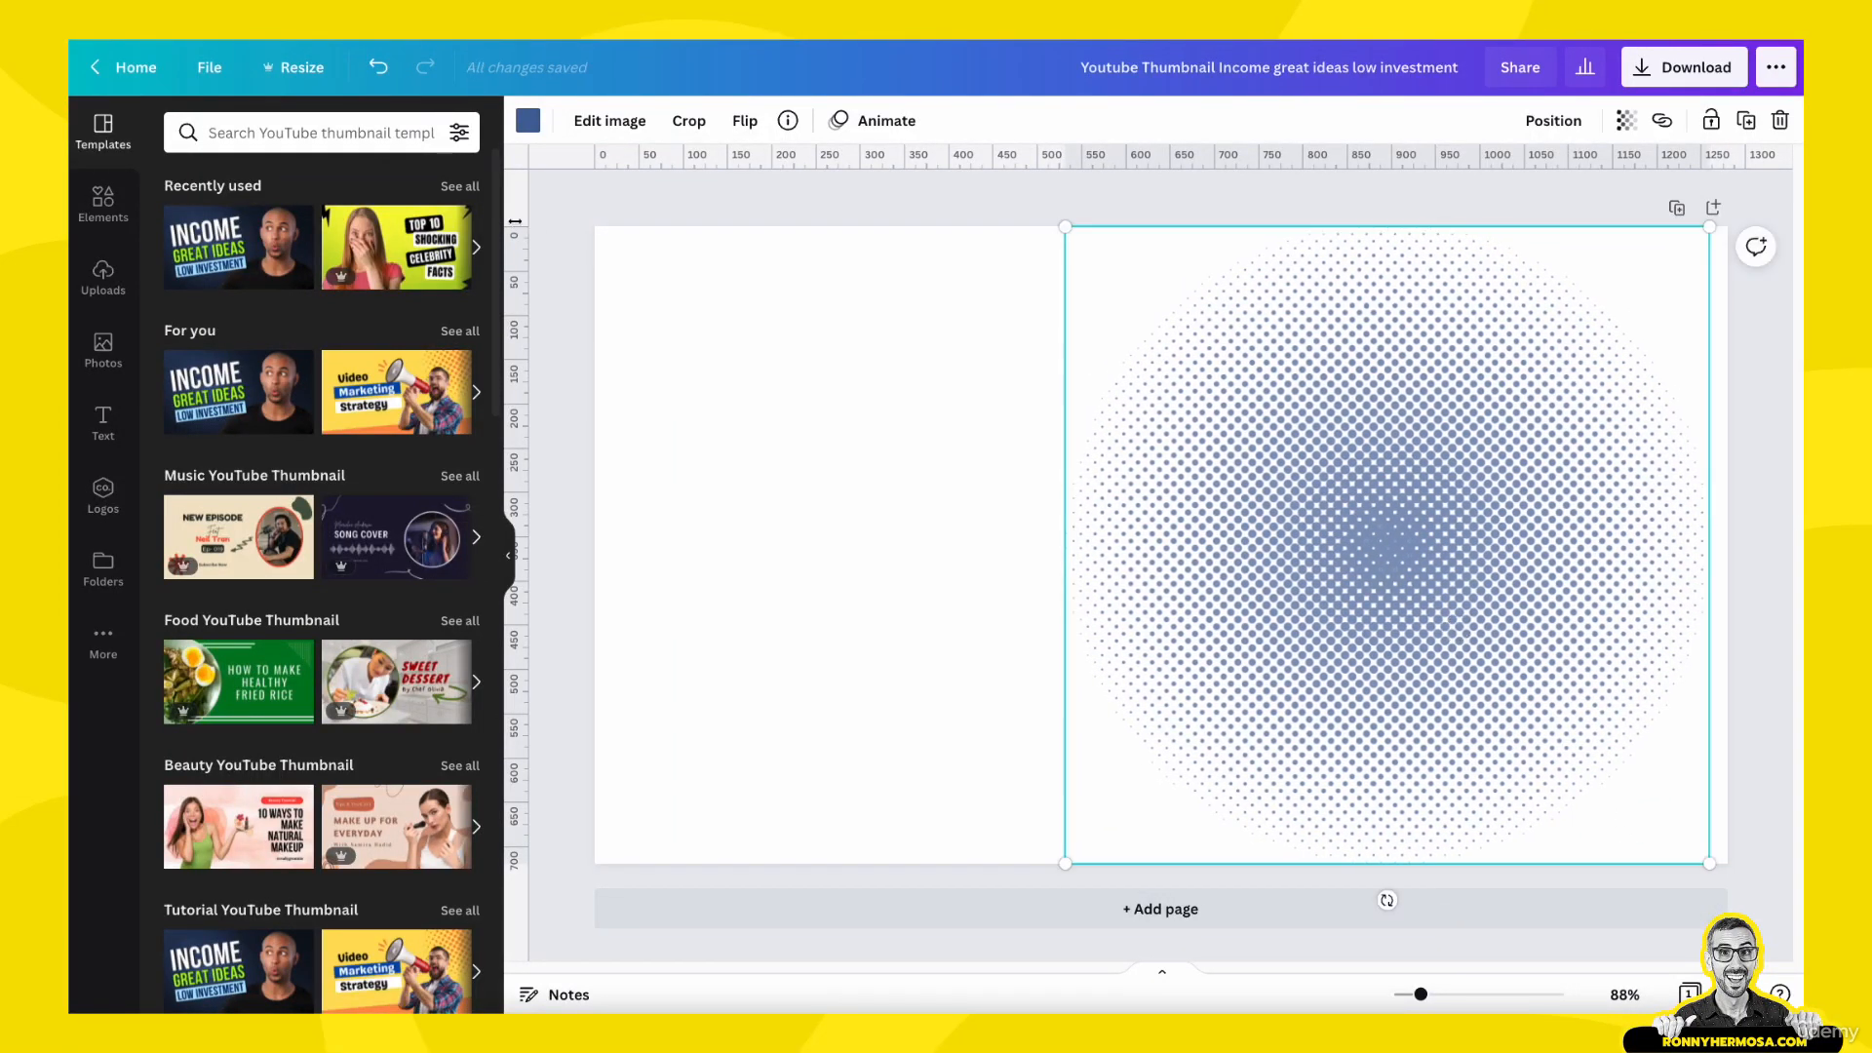
- Recolour the halftone circle with the Fair Trade Connection palette's neutral black and add a blank second page
{"action": "left_click", "coordinate": [839, 503]}
{"action": "left_click", "coordinate": [1394, 670]}
{"action": "left_click", "coordinate": [527, 120]}
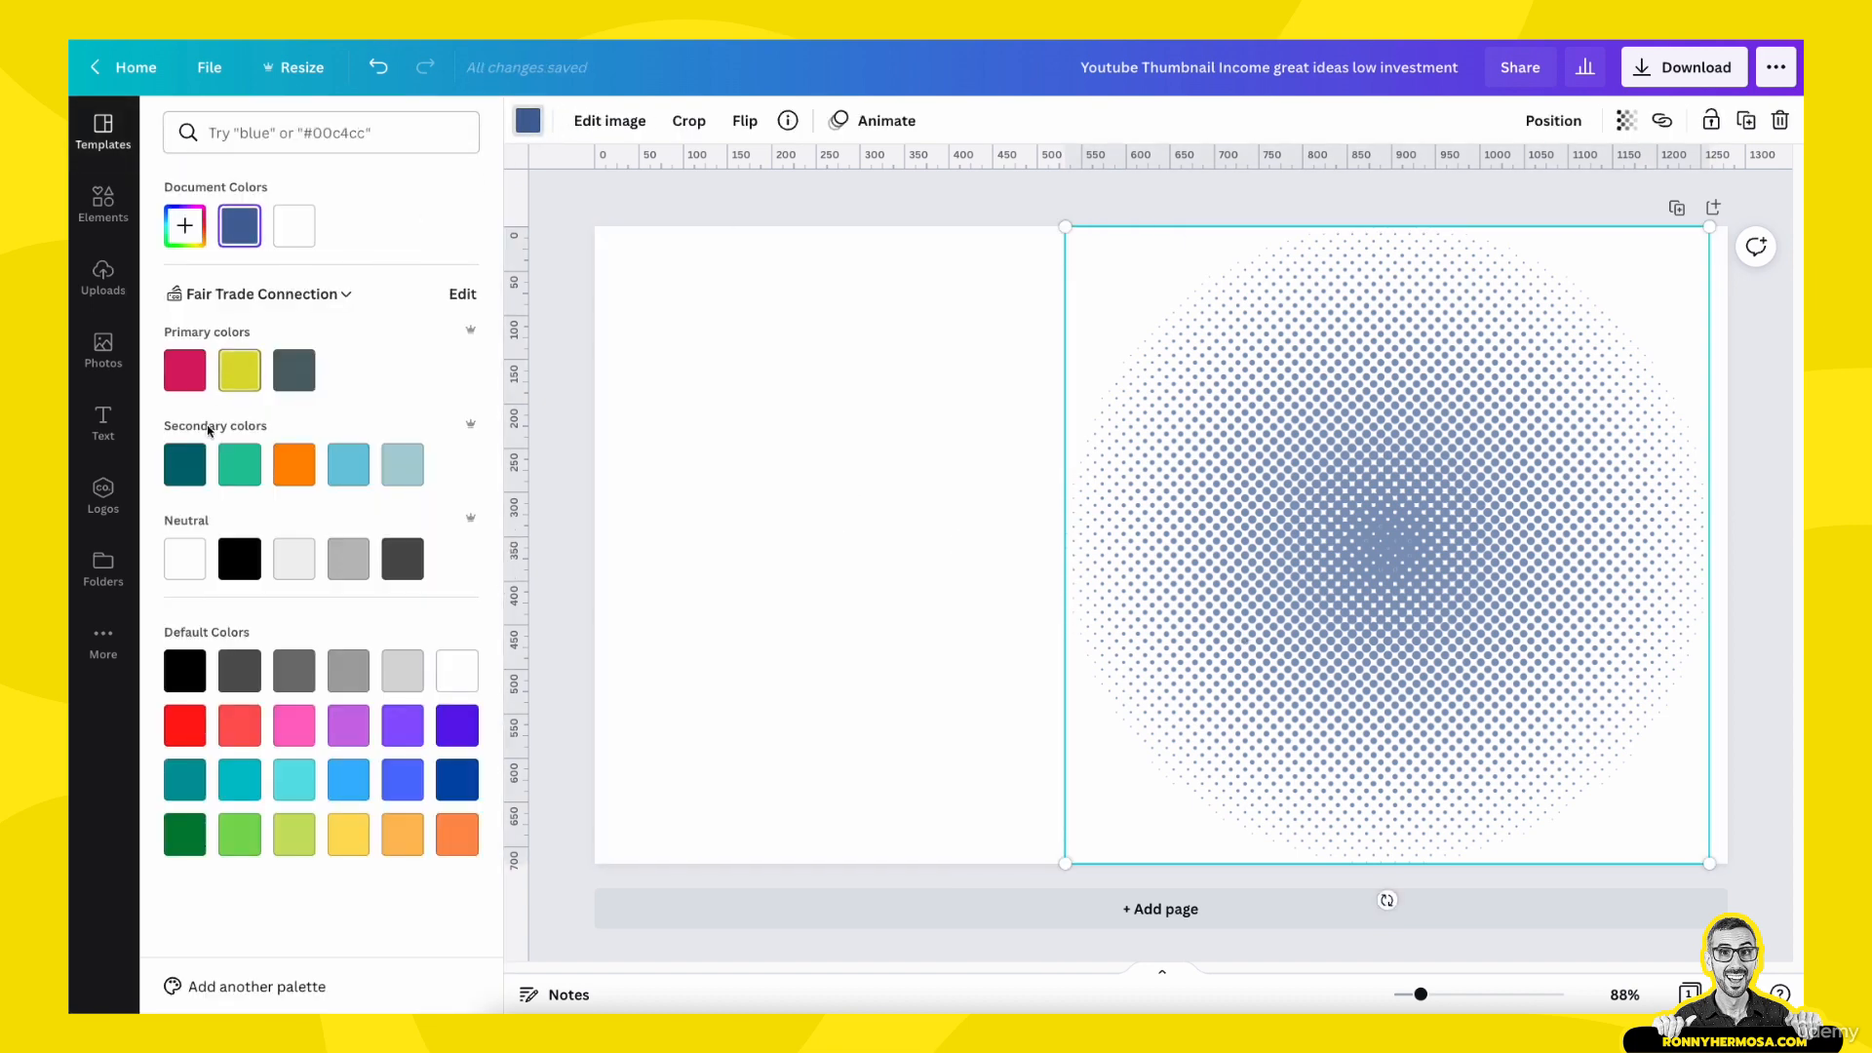
{"action": "left_click", "coordinate": [234, 568]}
{"action": "left_click", "coordinate": [769, 541]}
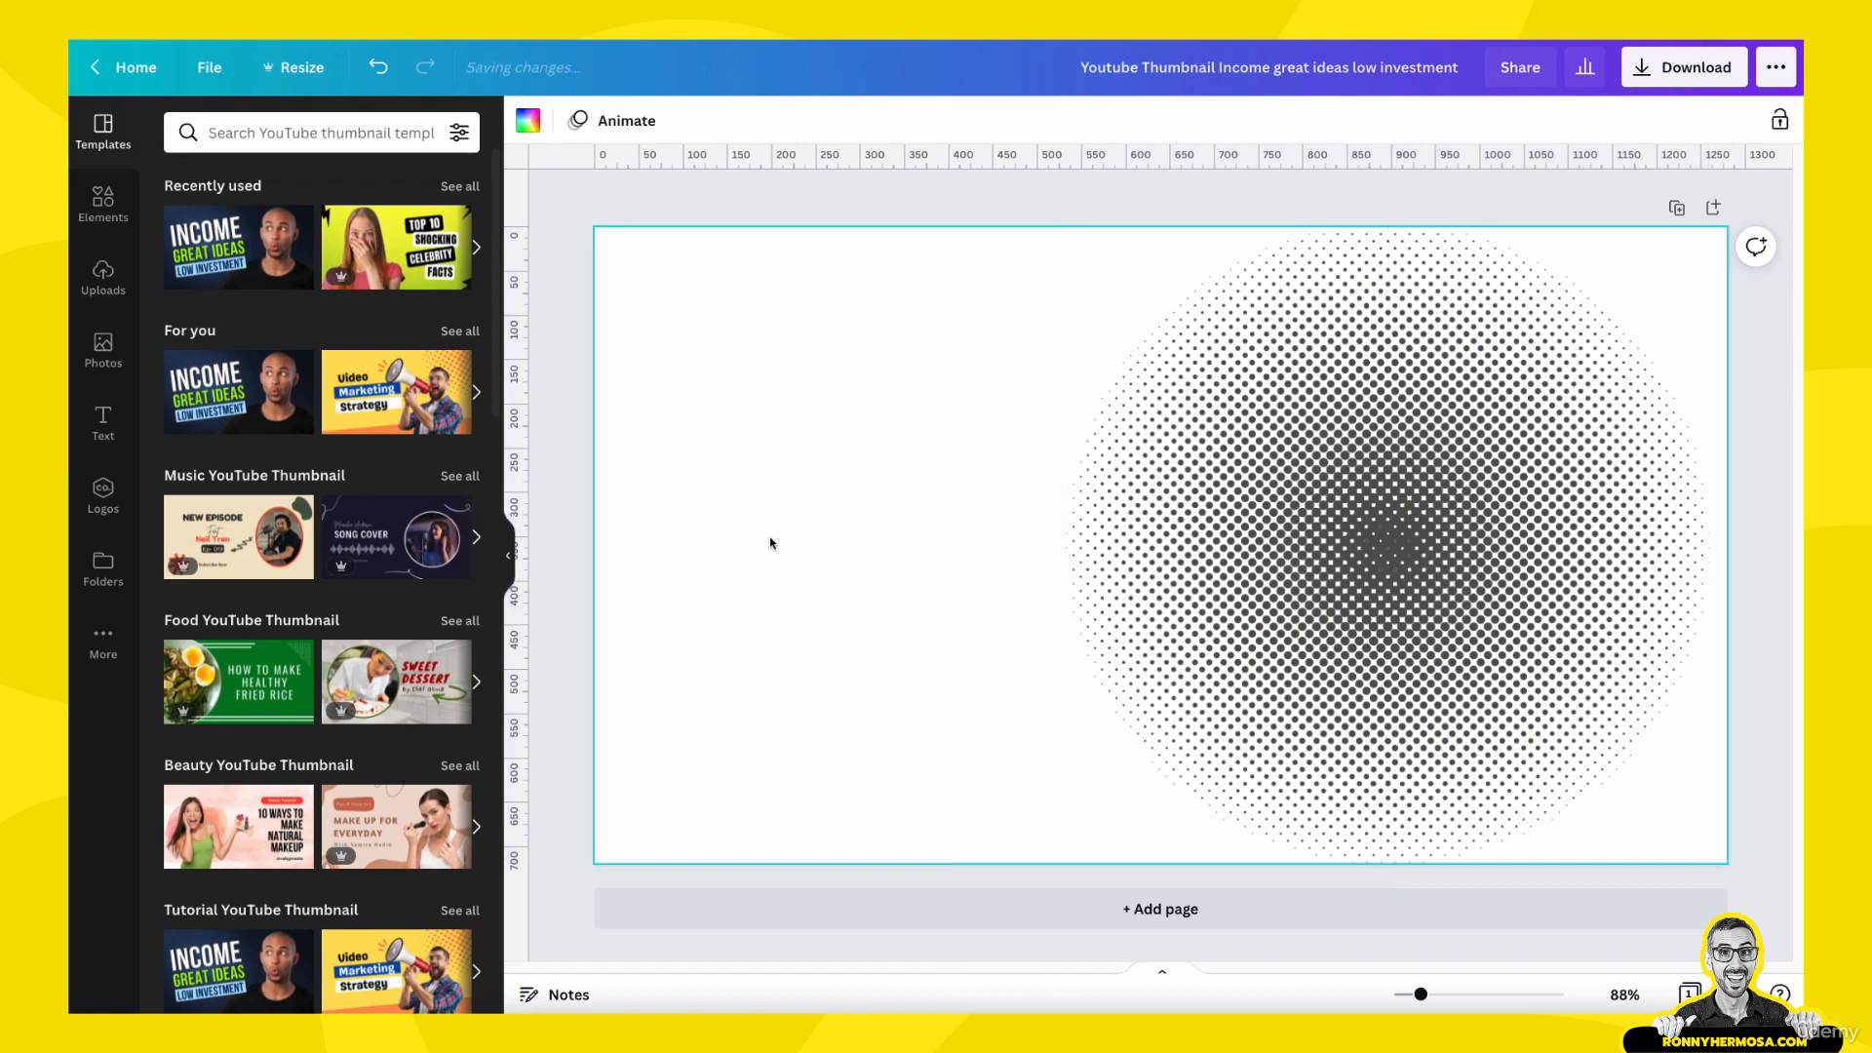
{"action": "left_click", "coordinate": [1111, 908]}
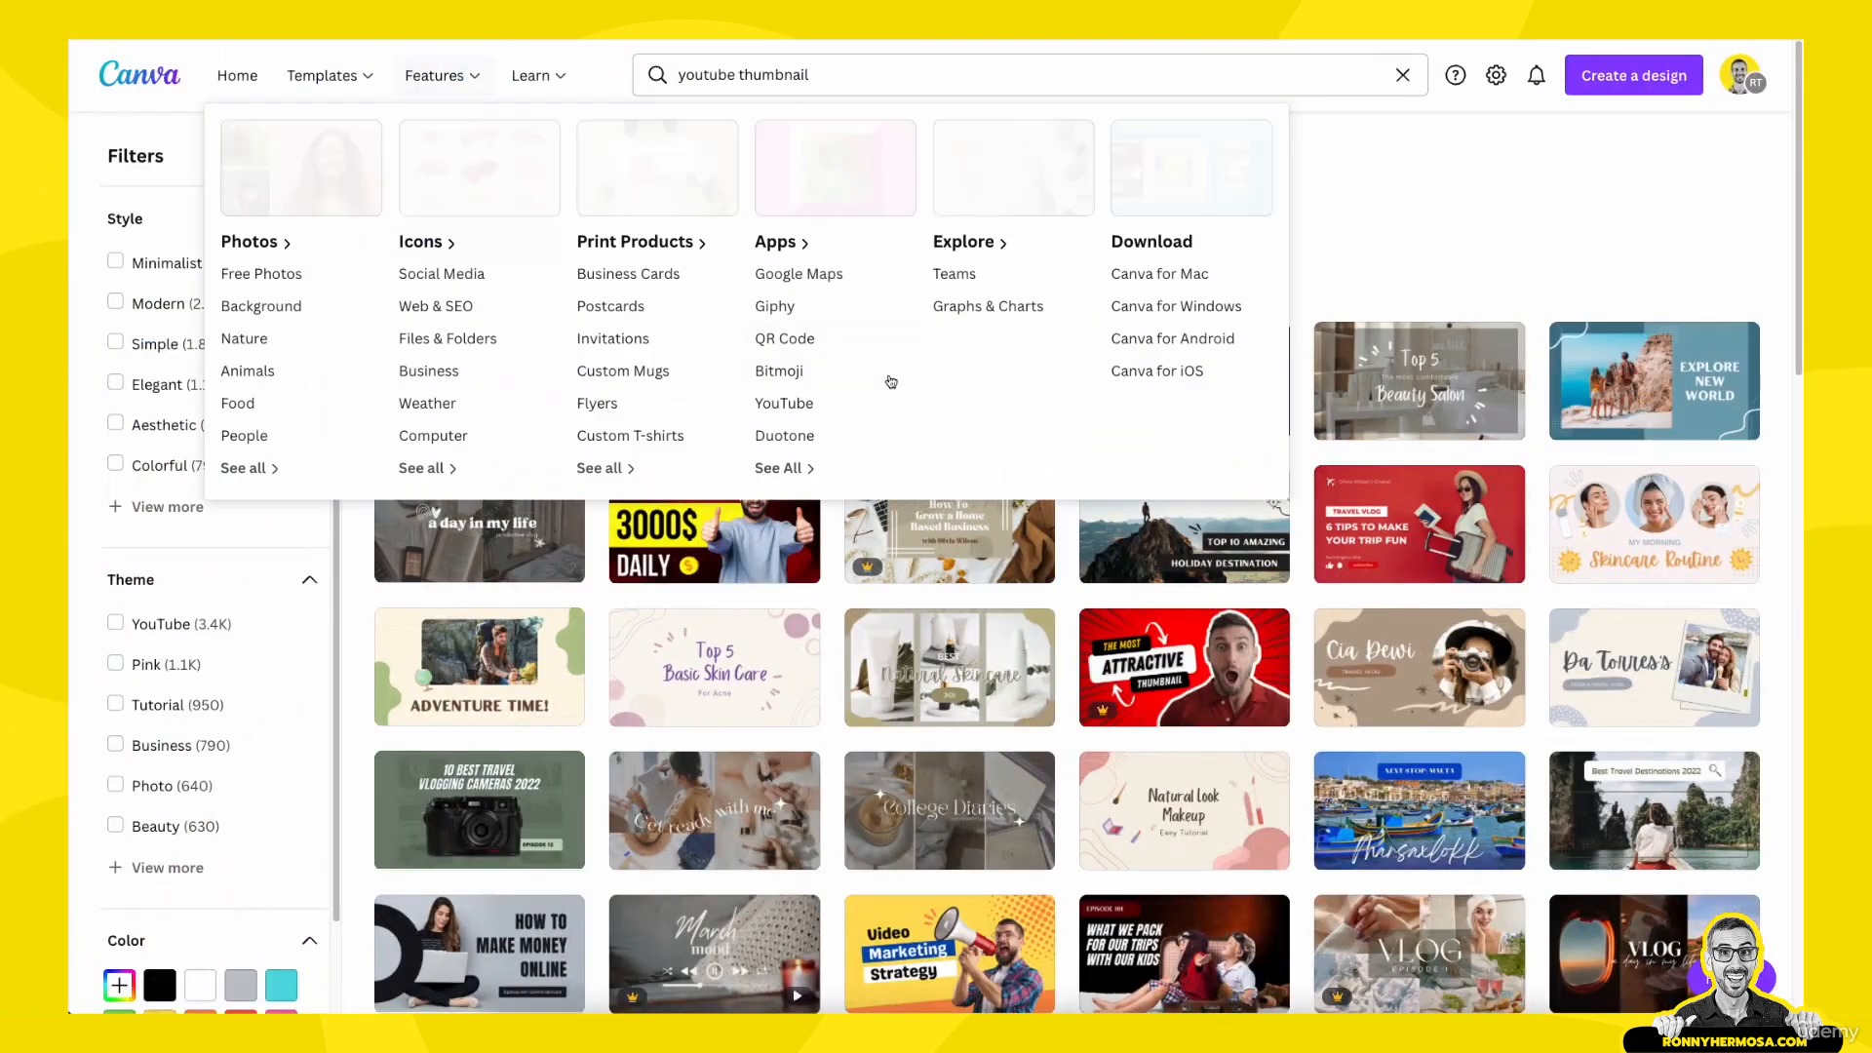
- Browse further through the YouTube Thumbnail templates and open the green "Top 10 Shocking Celebrity Facts" template
{"action": "scroll", "coordinate": [1403, 356], "scroll_direction": "down", "scroll_amount": 3}
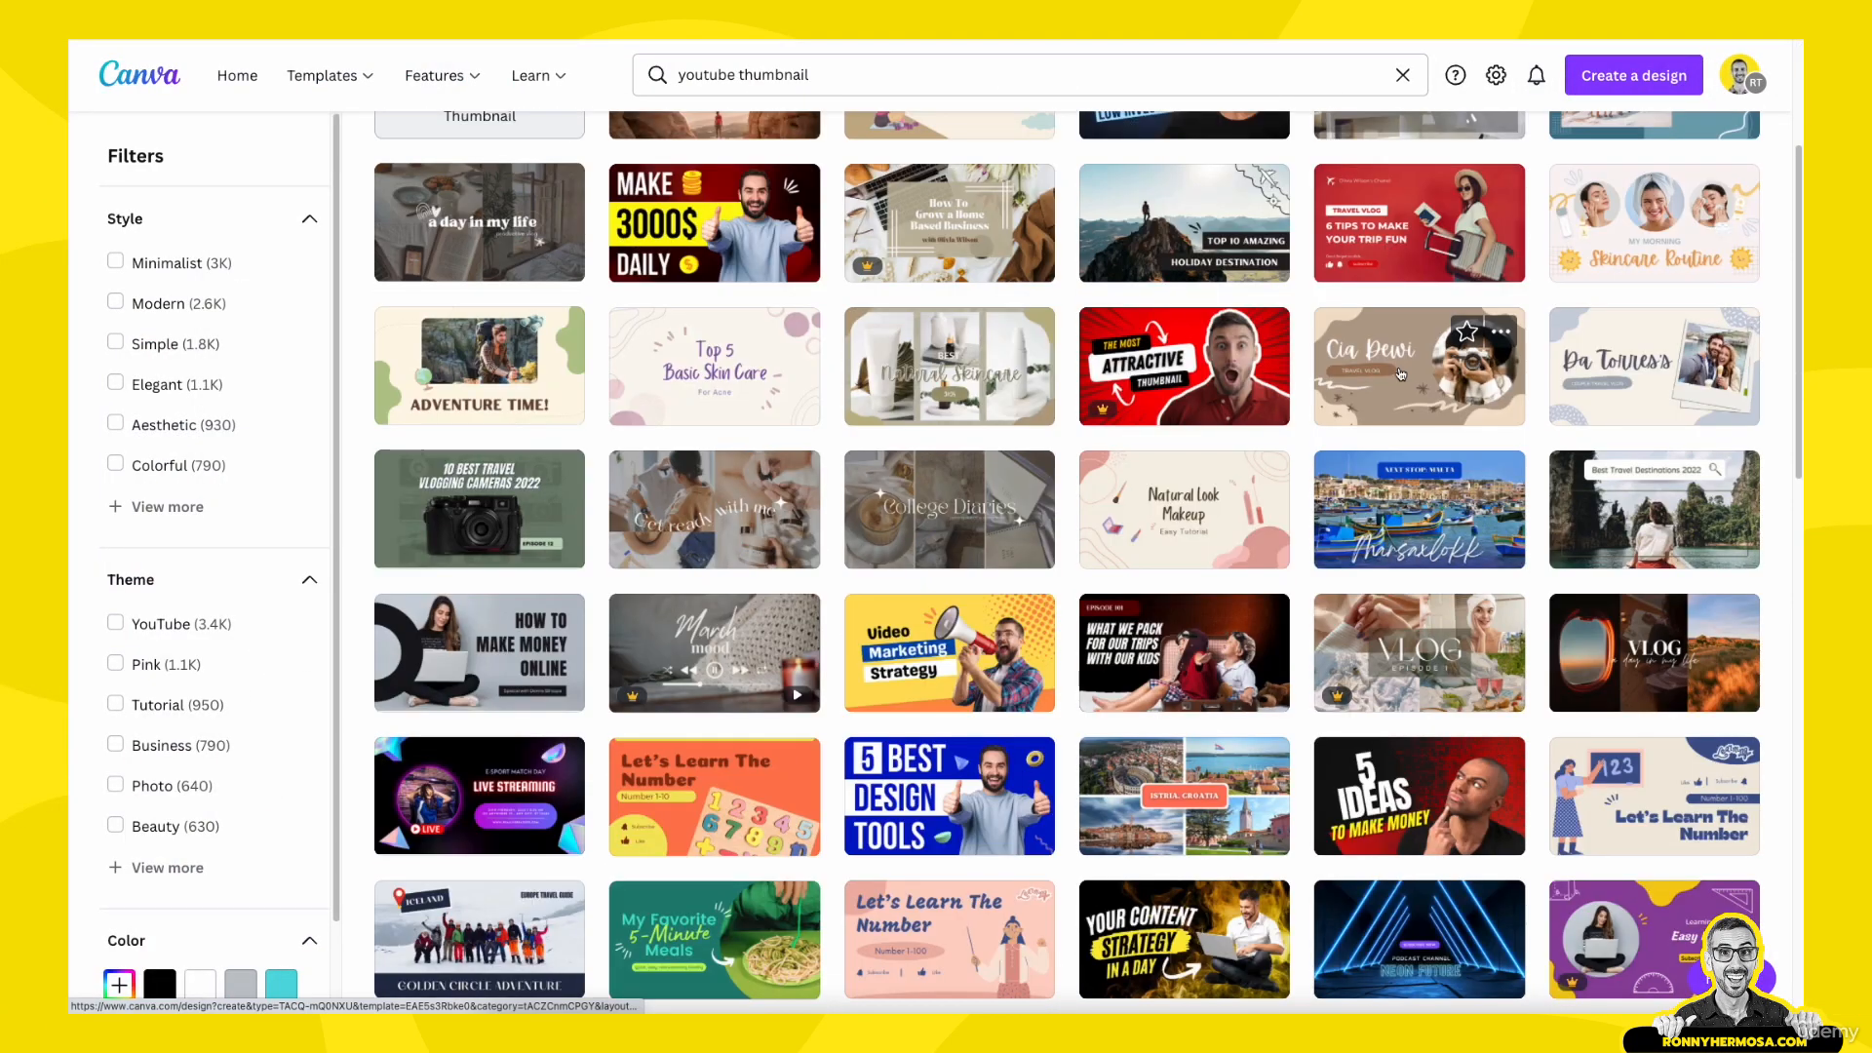
{"action": "scroll", "coordinate": [1394, 409], "scroll_direction": "down", "scroll_amount": 3}
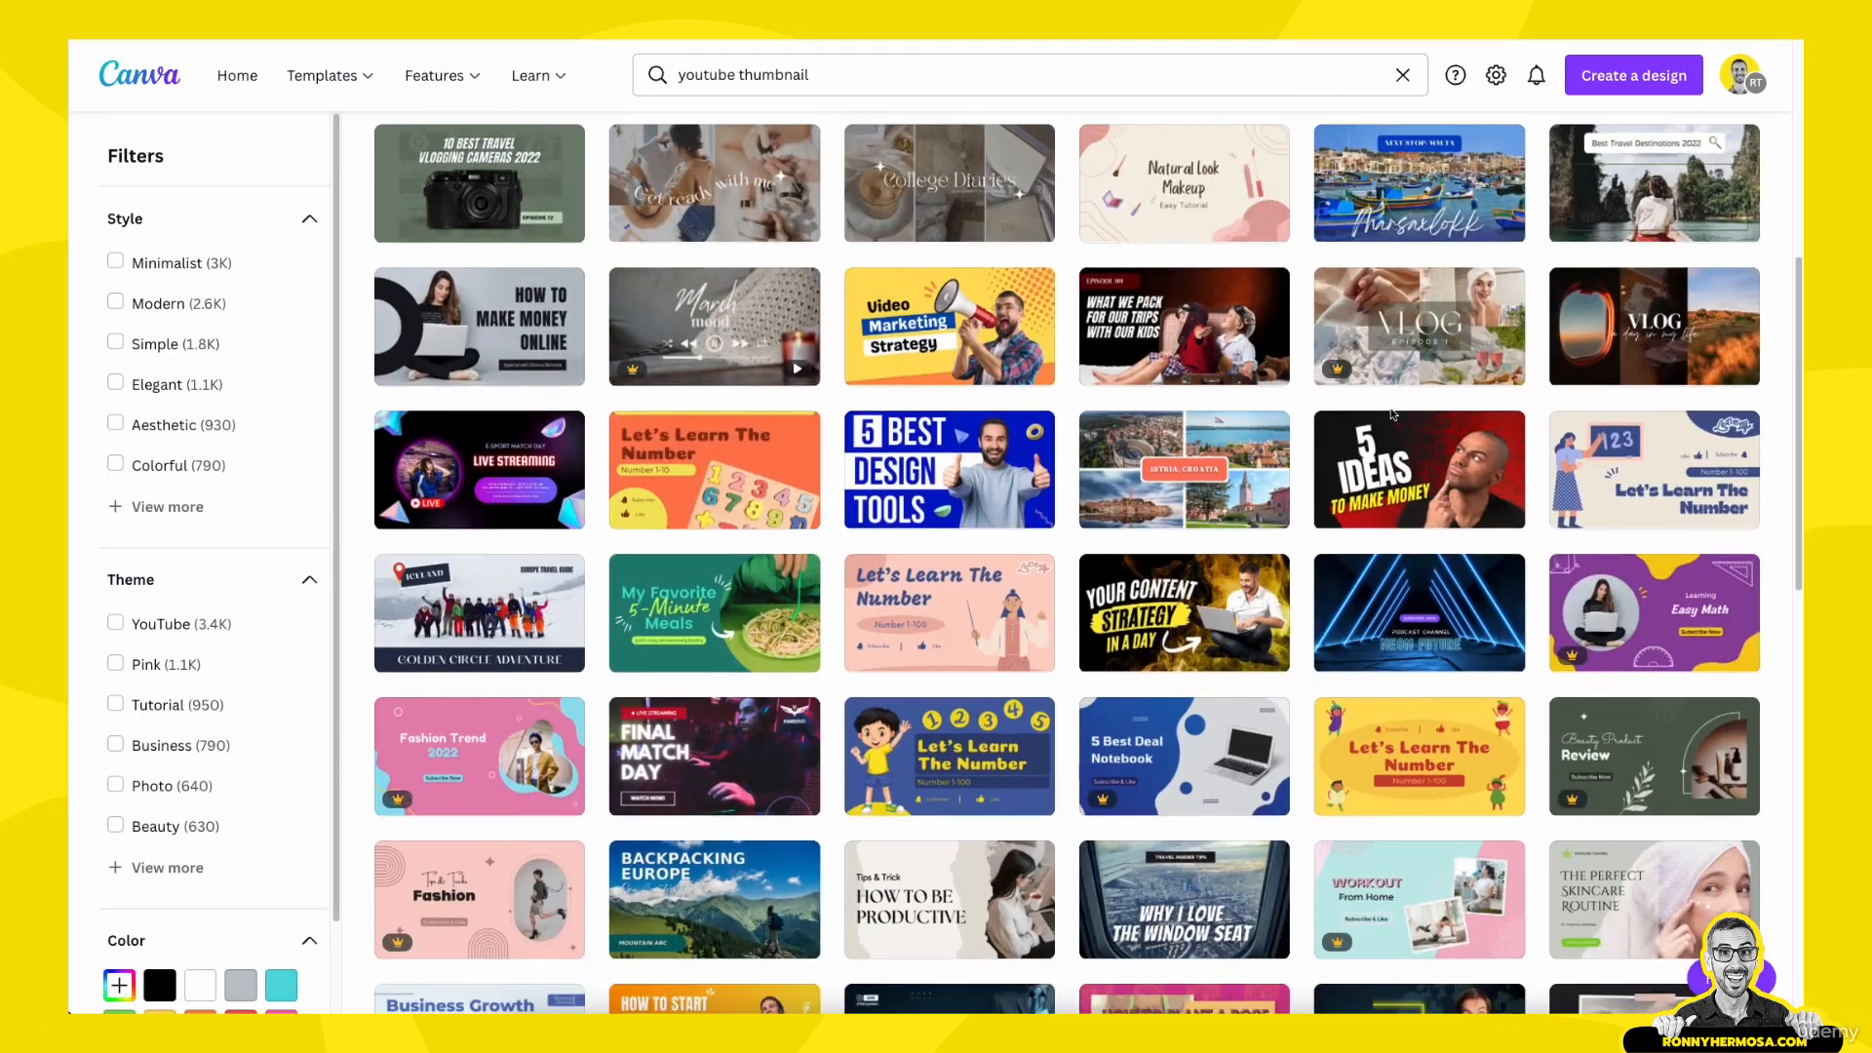
{"action": "scroll", "coordinate": [1392, 415], "scroll_direction": "down", "scroll_amount": 5}
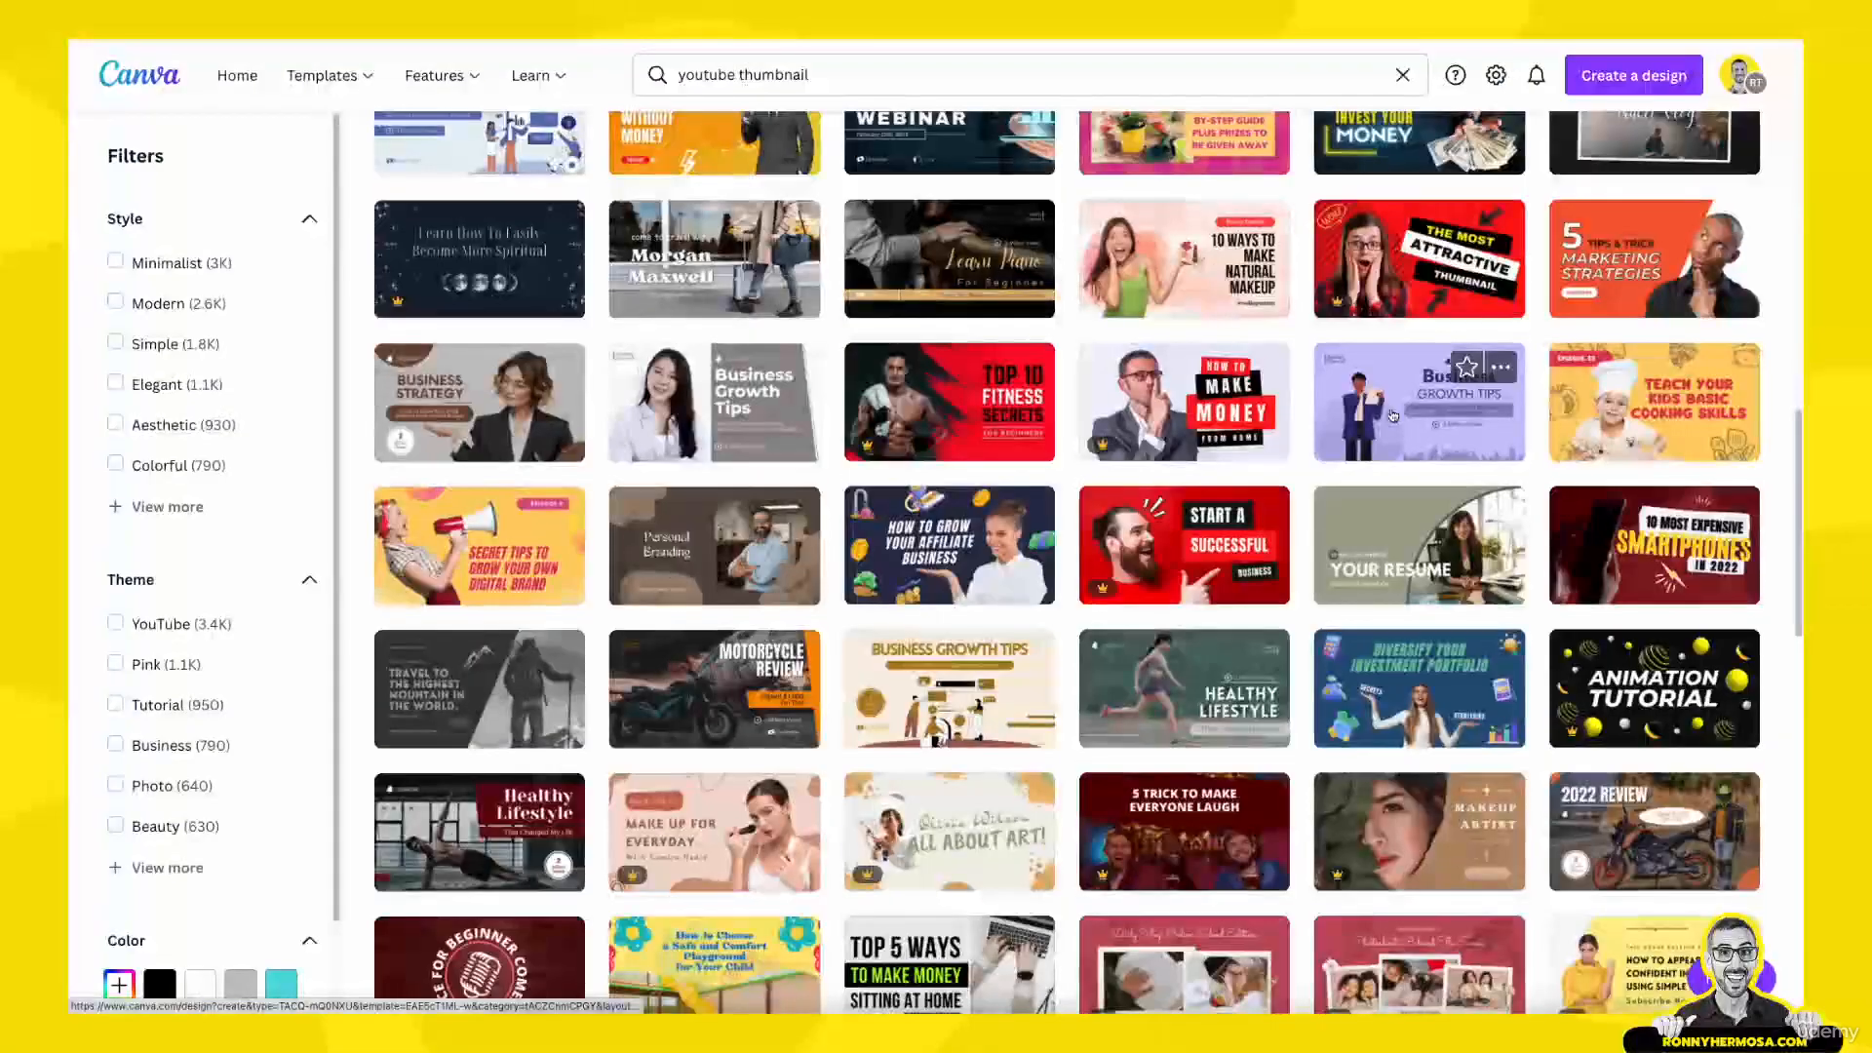
{"action": "scroll", "coordinate": [1392, 414], "scroll_direction": "down", "scroll_amount": 3}
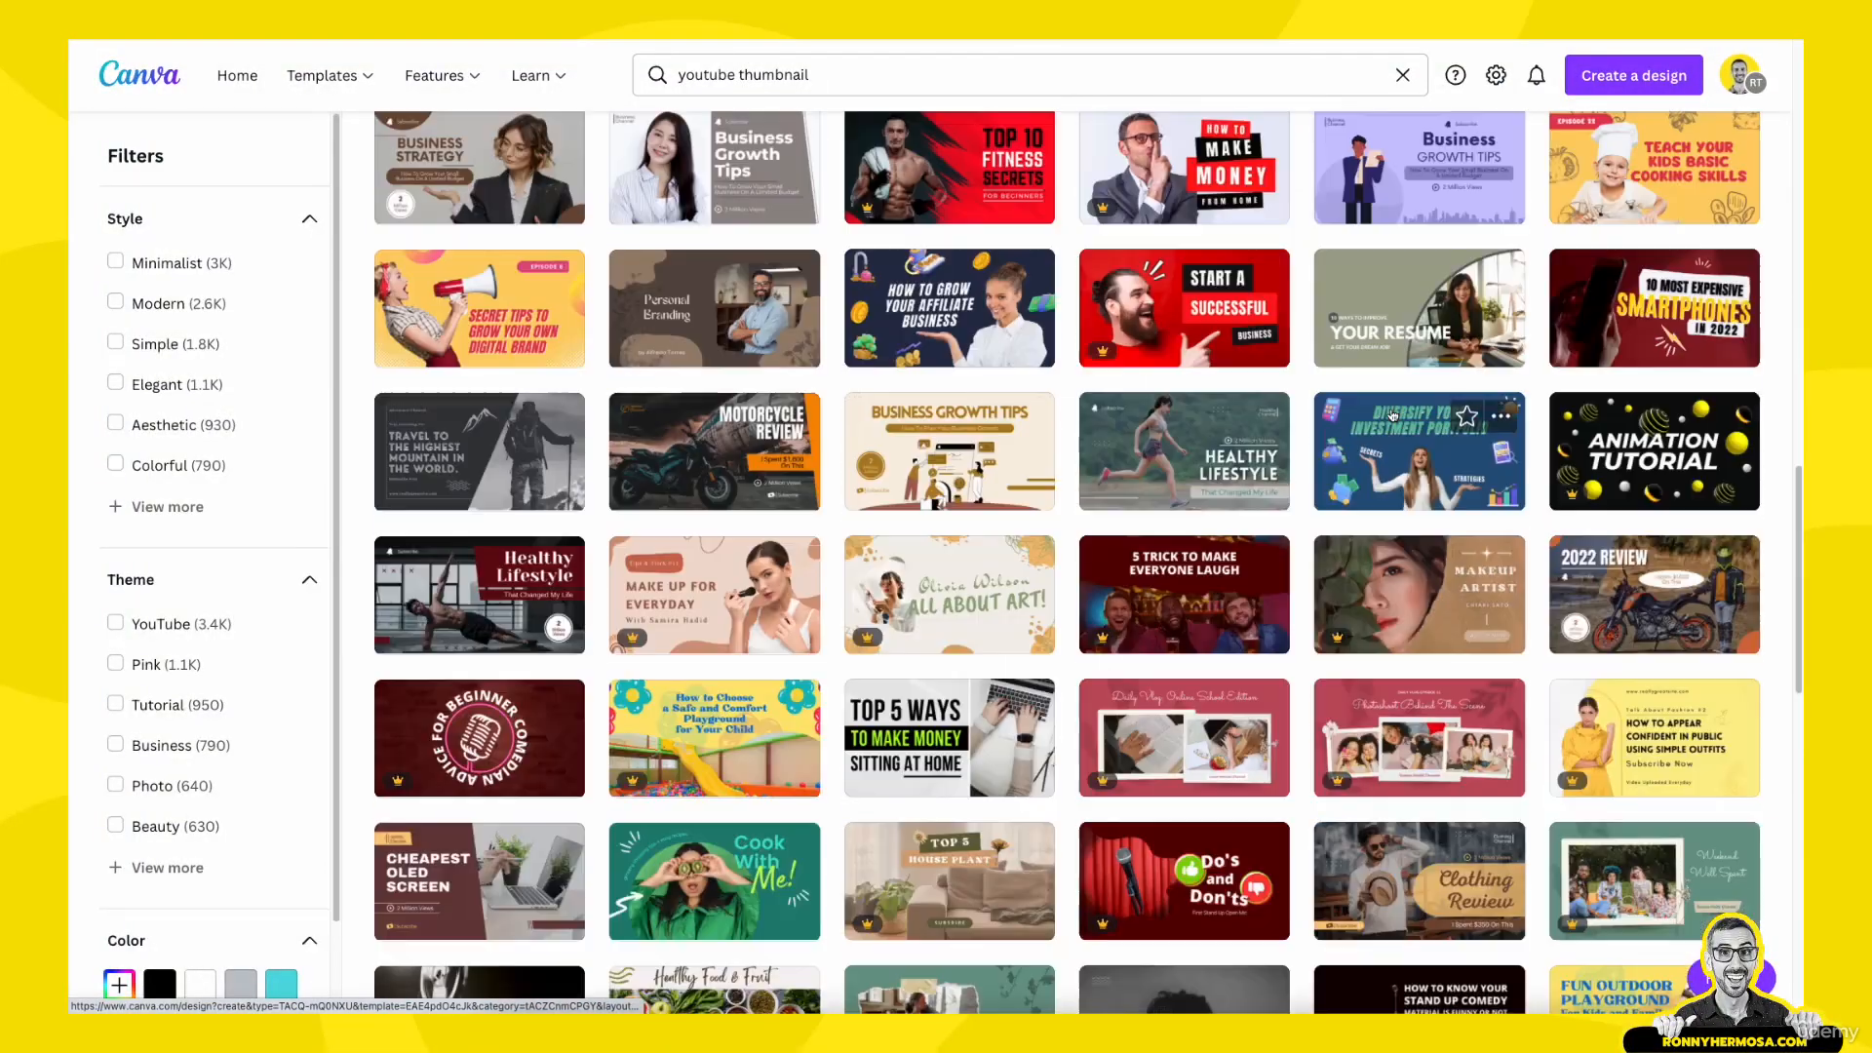
{"action": "scroll", "coordinate": [1392, 414], "scroll_direction": "down", "scroll_amount": 3}
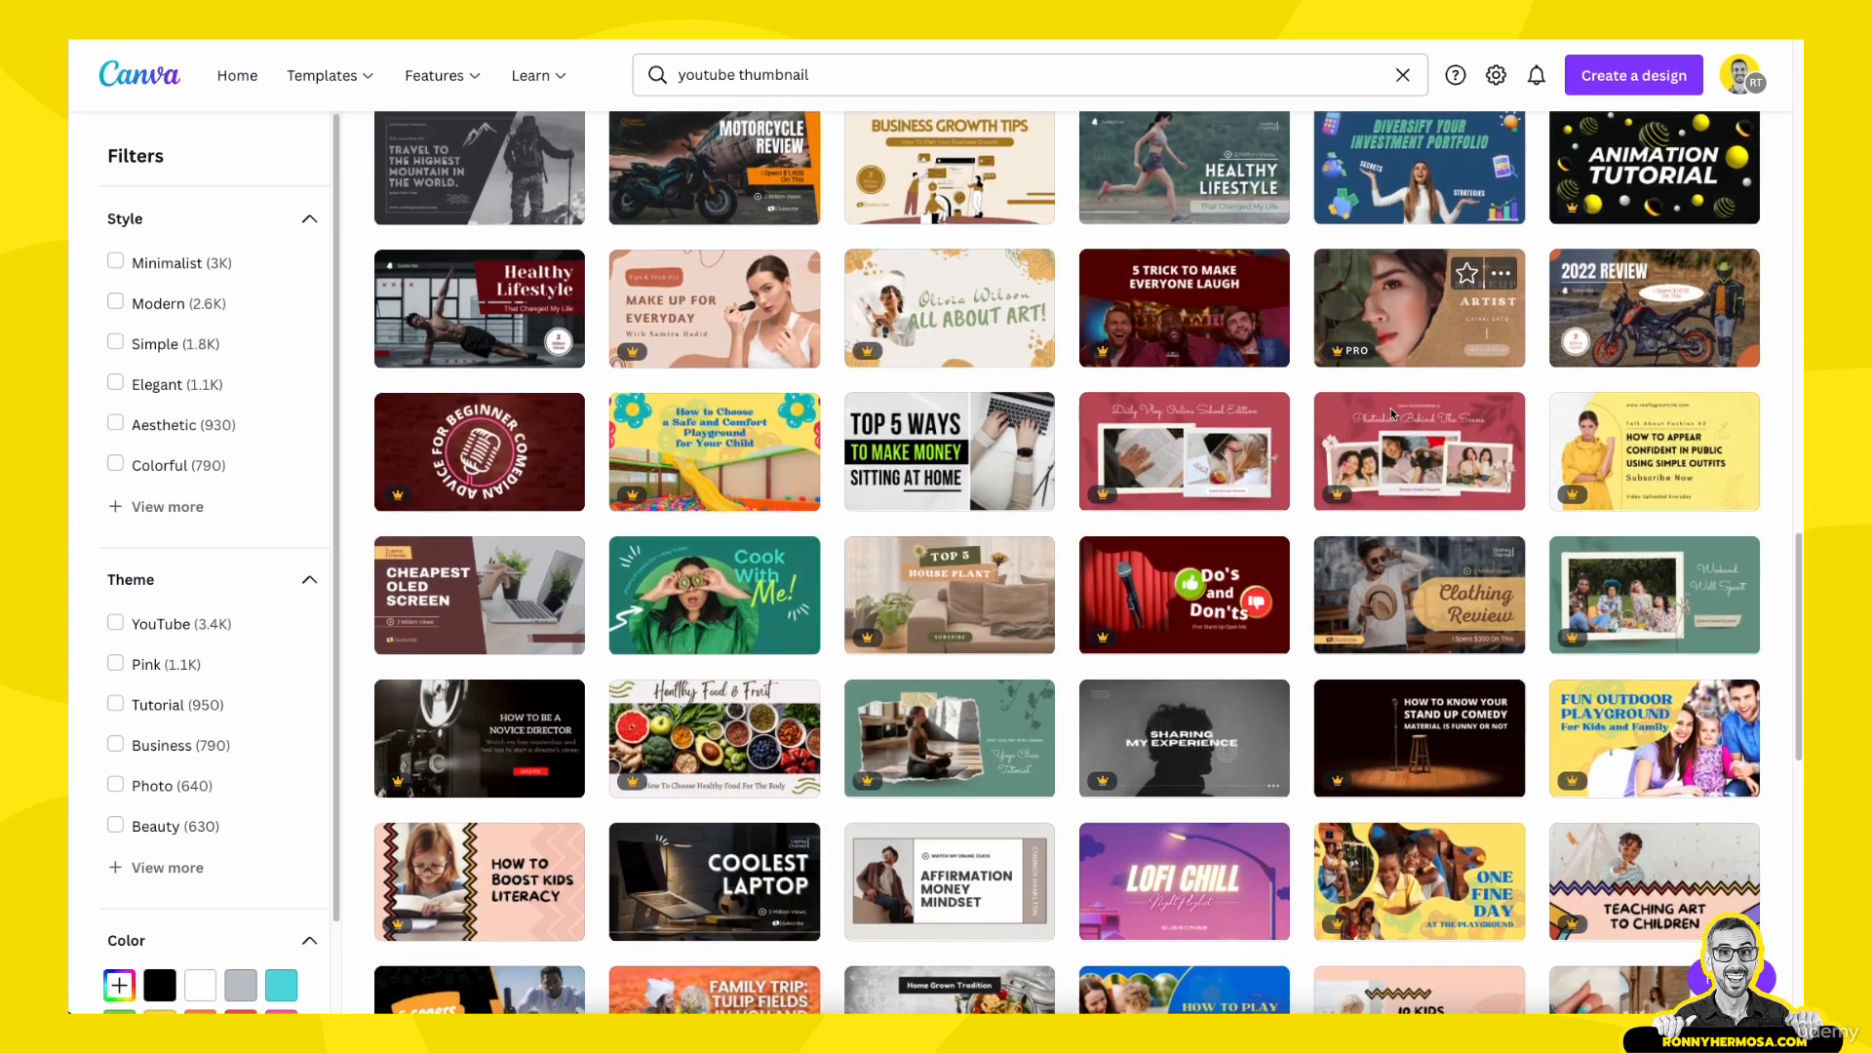
{"action": "scroll", "coordinate": [1392, 414], "scroll_direction": "down", "scroll_amount": 4}
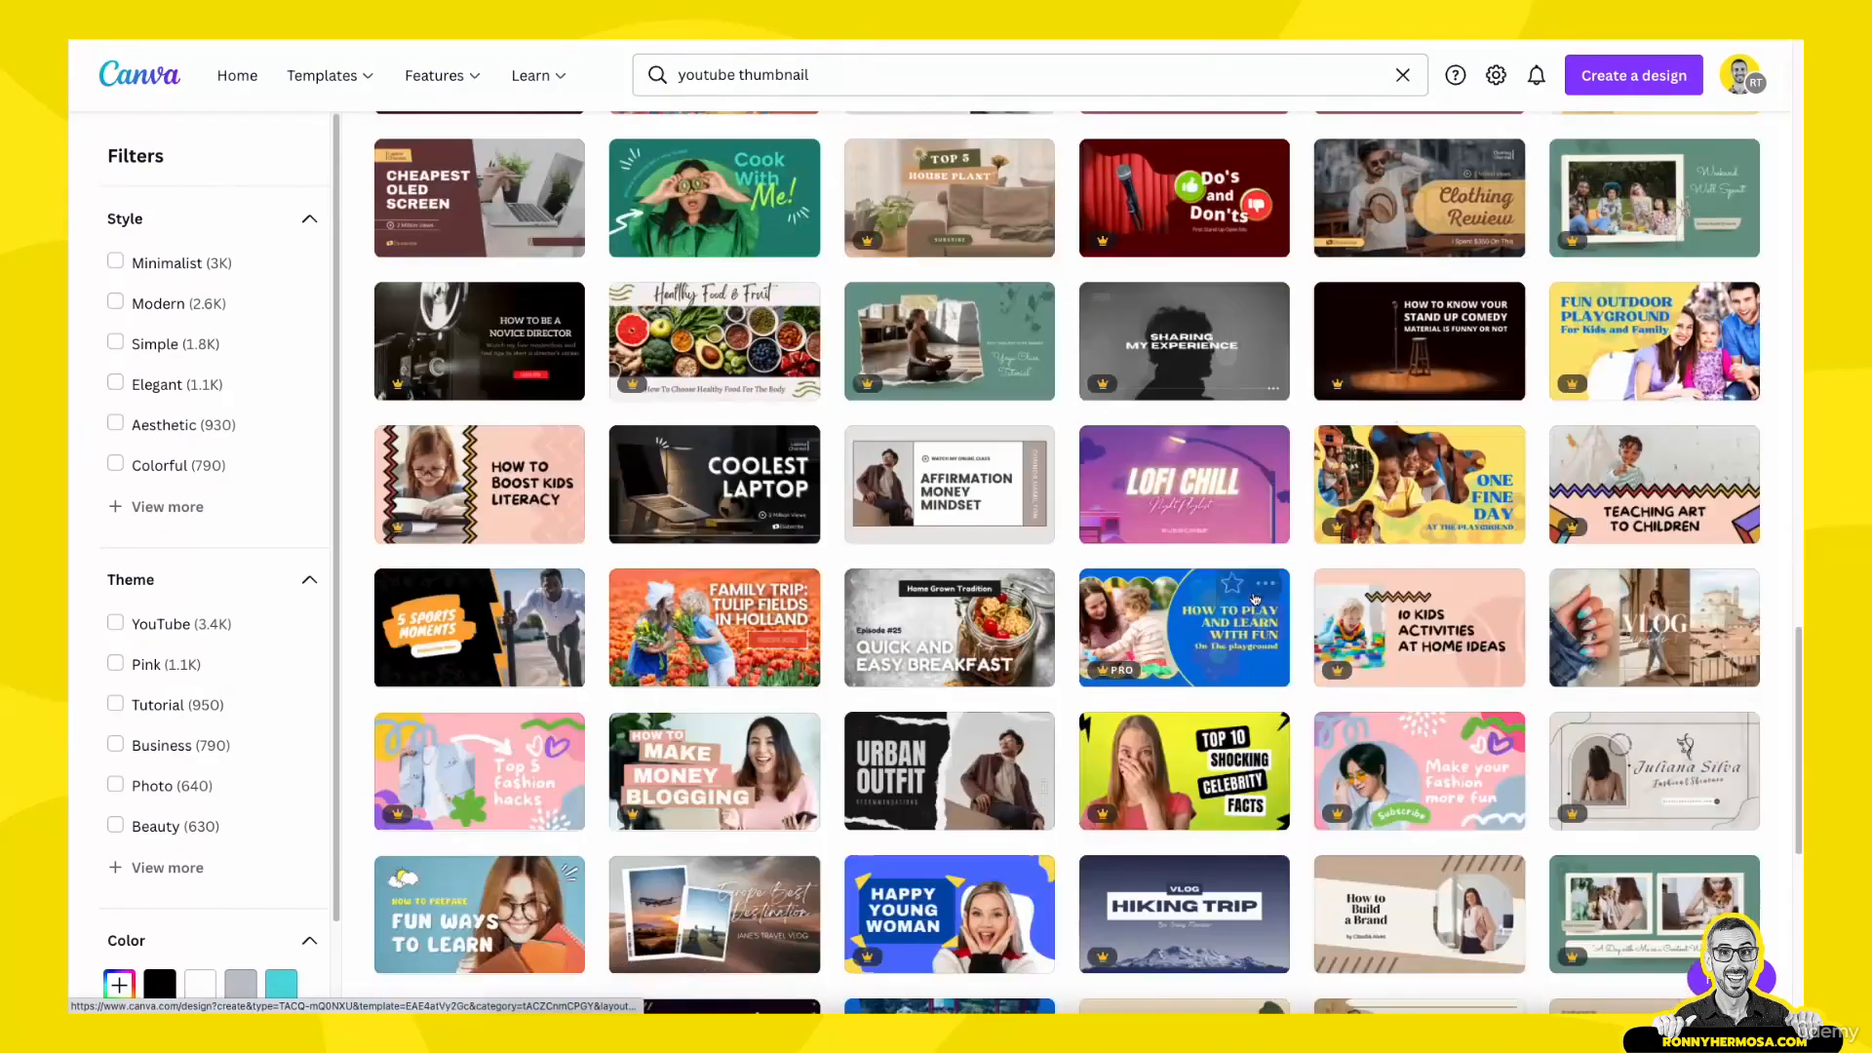
{"action": "scroll", "coordinate": [1256, 599], "scroll_direction": "down", "scroll_amount": 3}
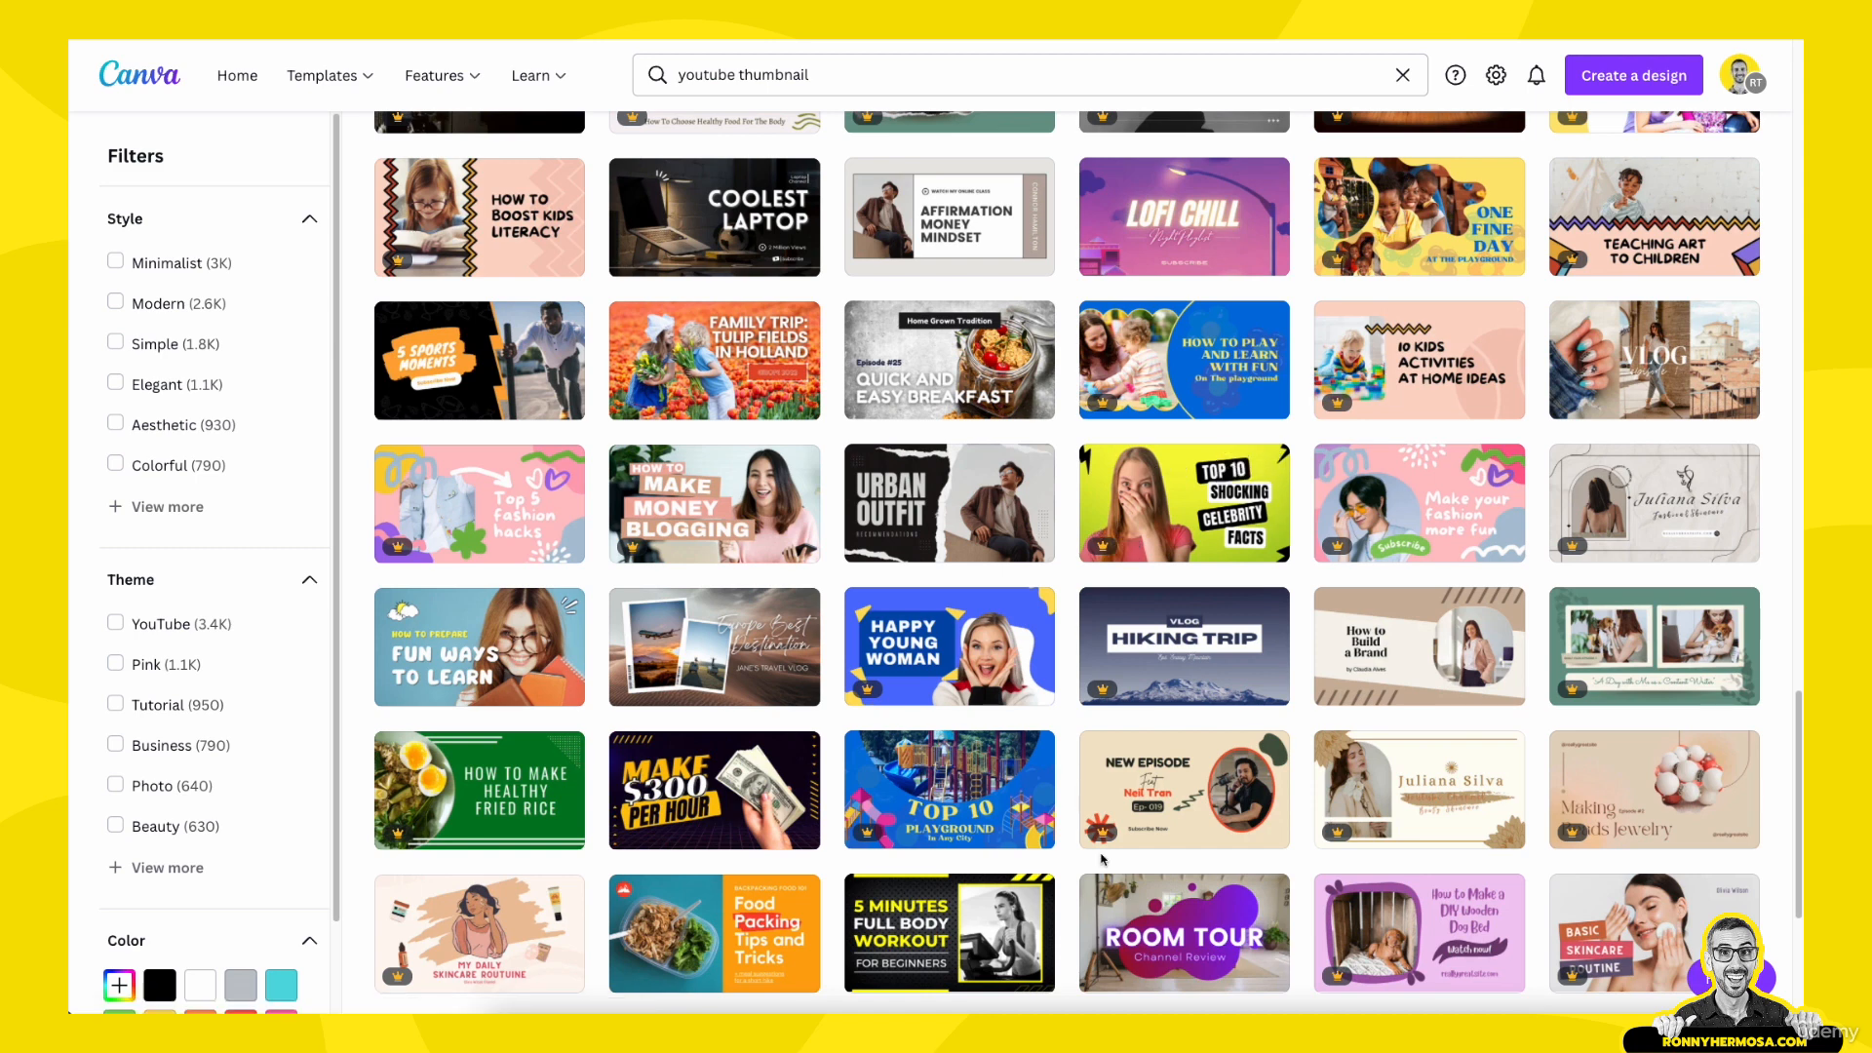
{"action": "left_click", "coordinate": [1213, 499]}
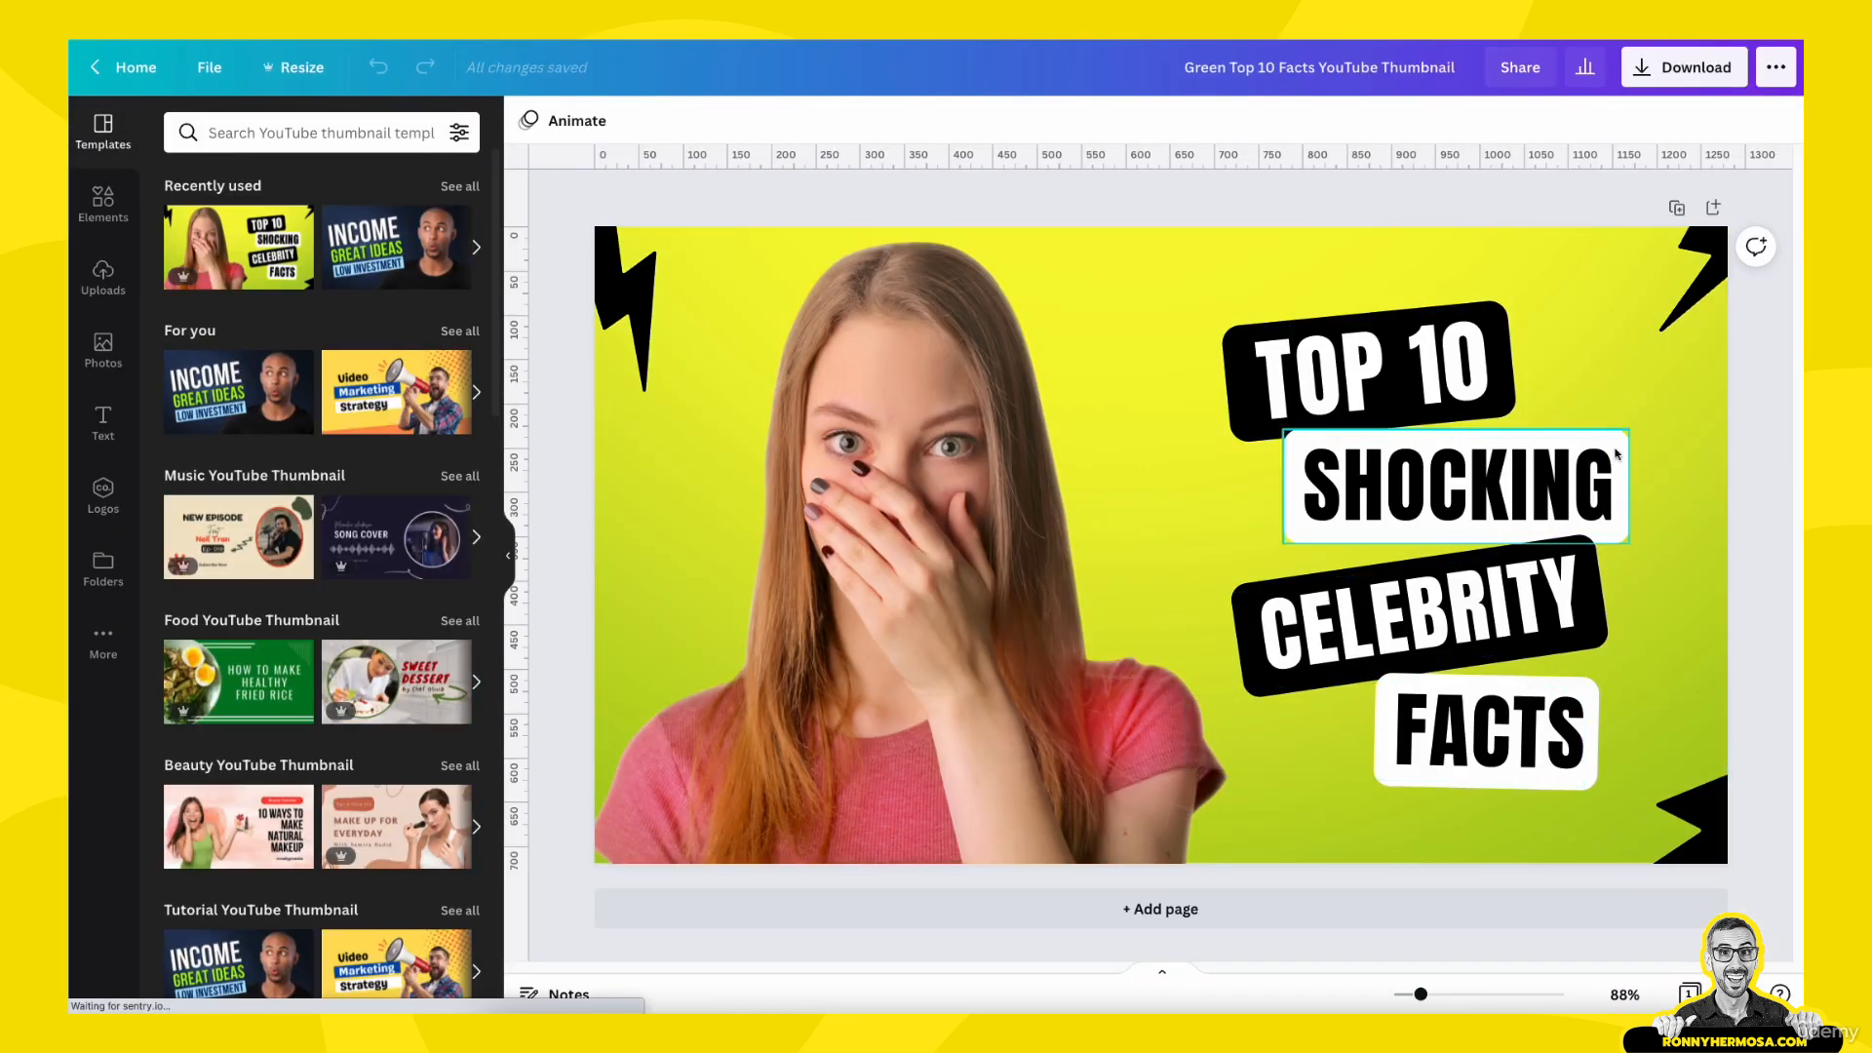
- Delete the woman's photo and the green background from the Top 10 template
{"action": "left_click", "coordinate": [1083, 406]}
{"action": "key", "text": "Delete"}
{"action": "left_click", "coordinate": [925, 504]}
{"action": "key", "text": "Delete"}
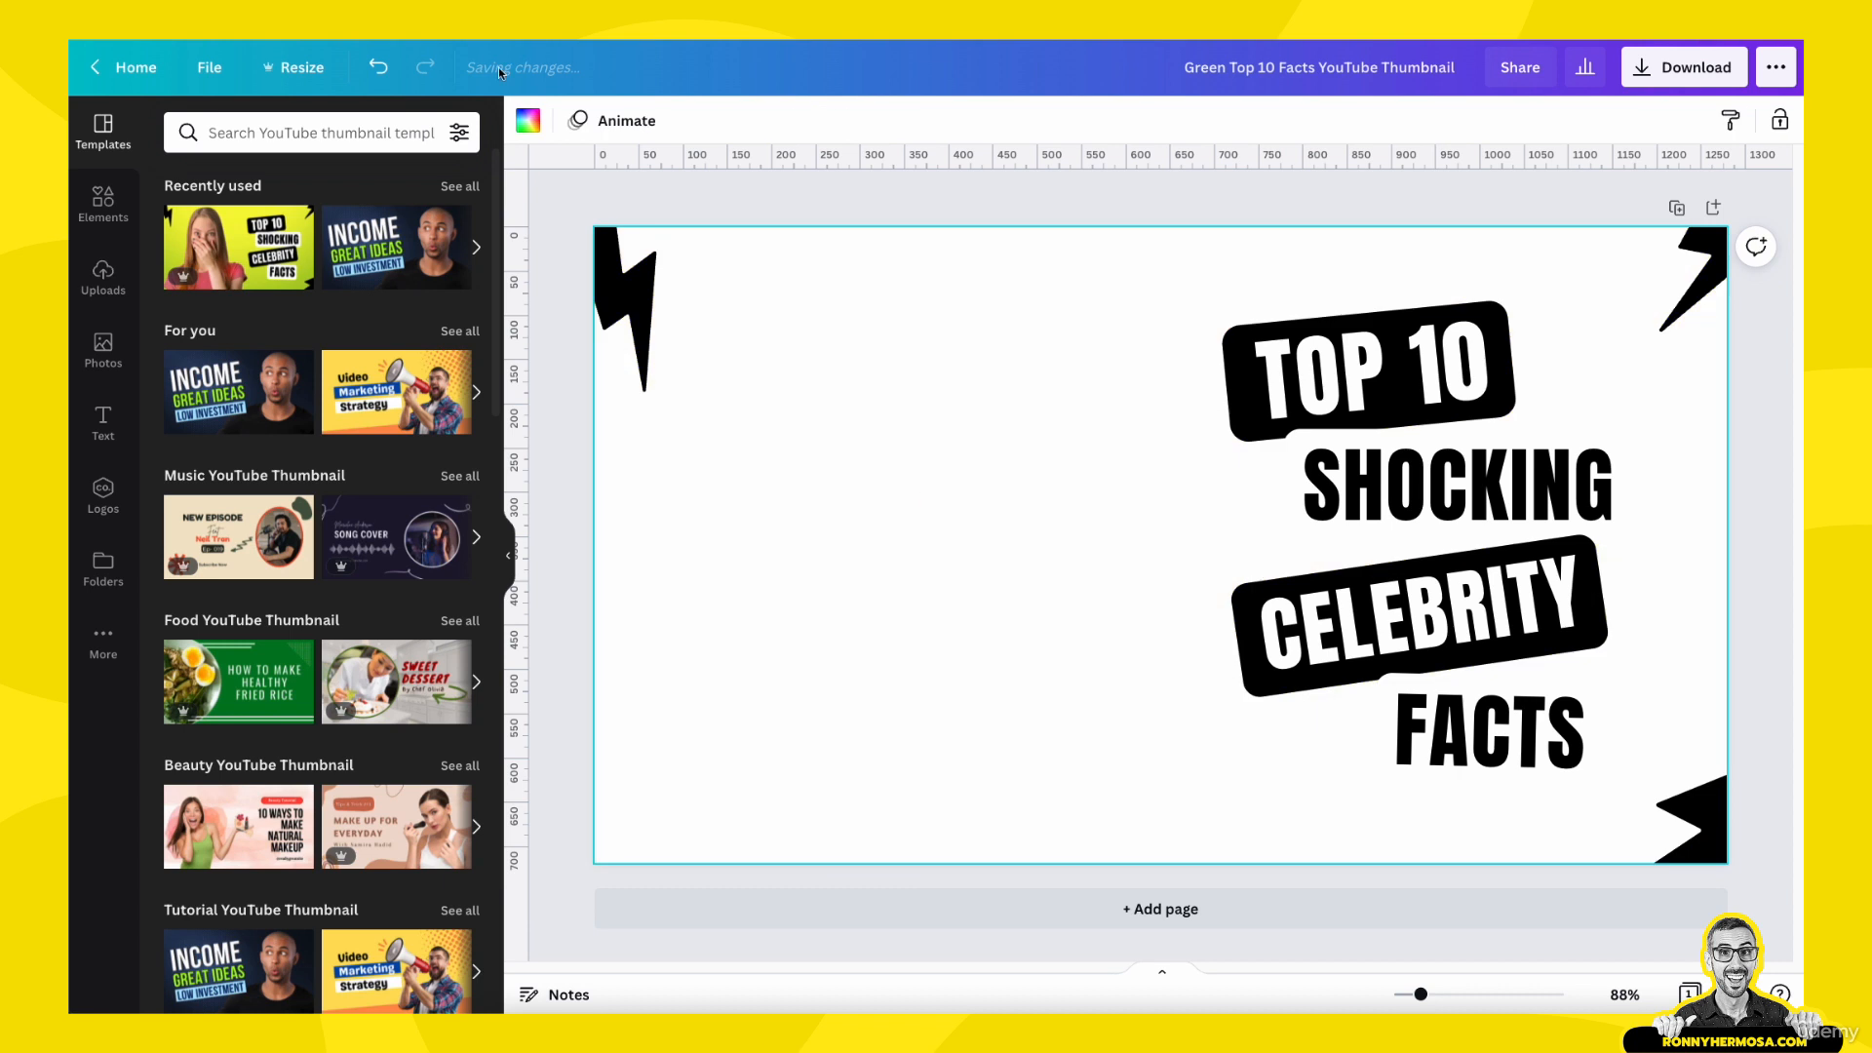
- Delete the three black lightning bolt shapes from the corners of the page
{"action": "left_click", "coordinate": [648, 293]}
{"action": "key", "text": "Delete"}
{"action": "left_click", "coordinate": [1682, 292]}
{"action": "key", "text": "Delete"}
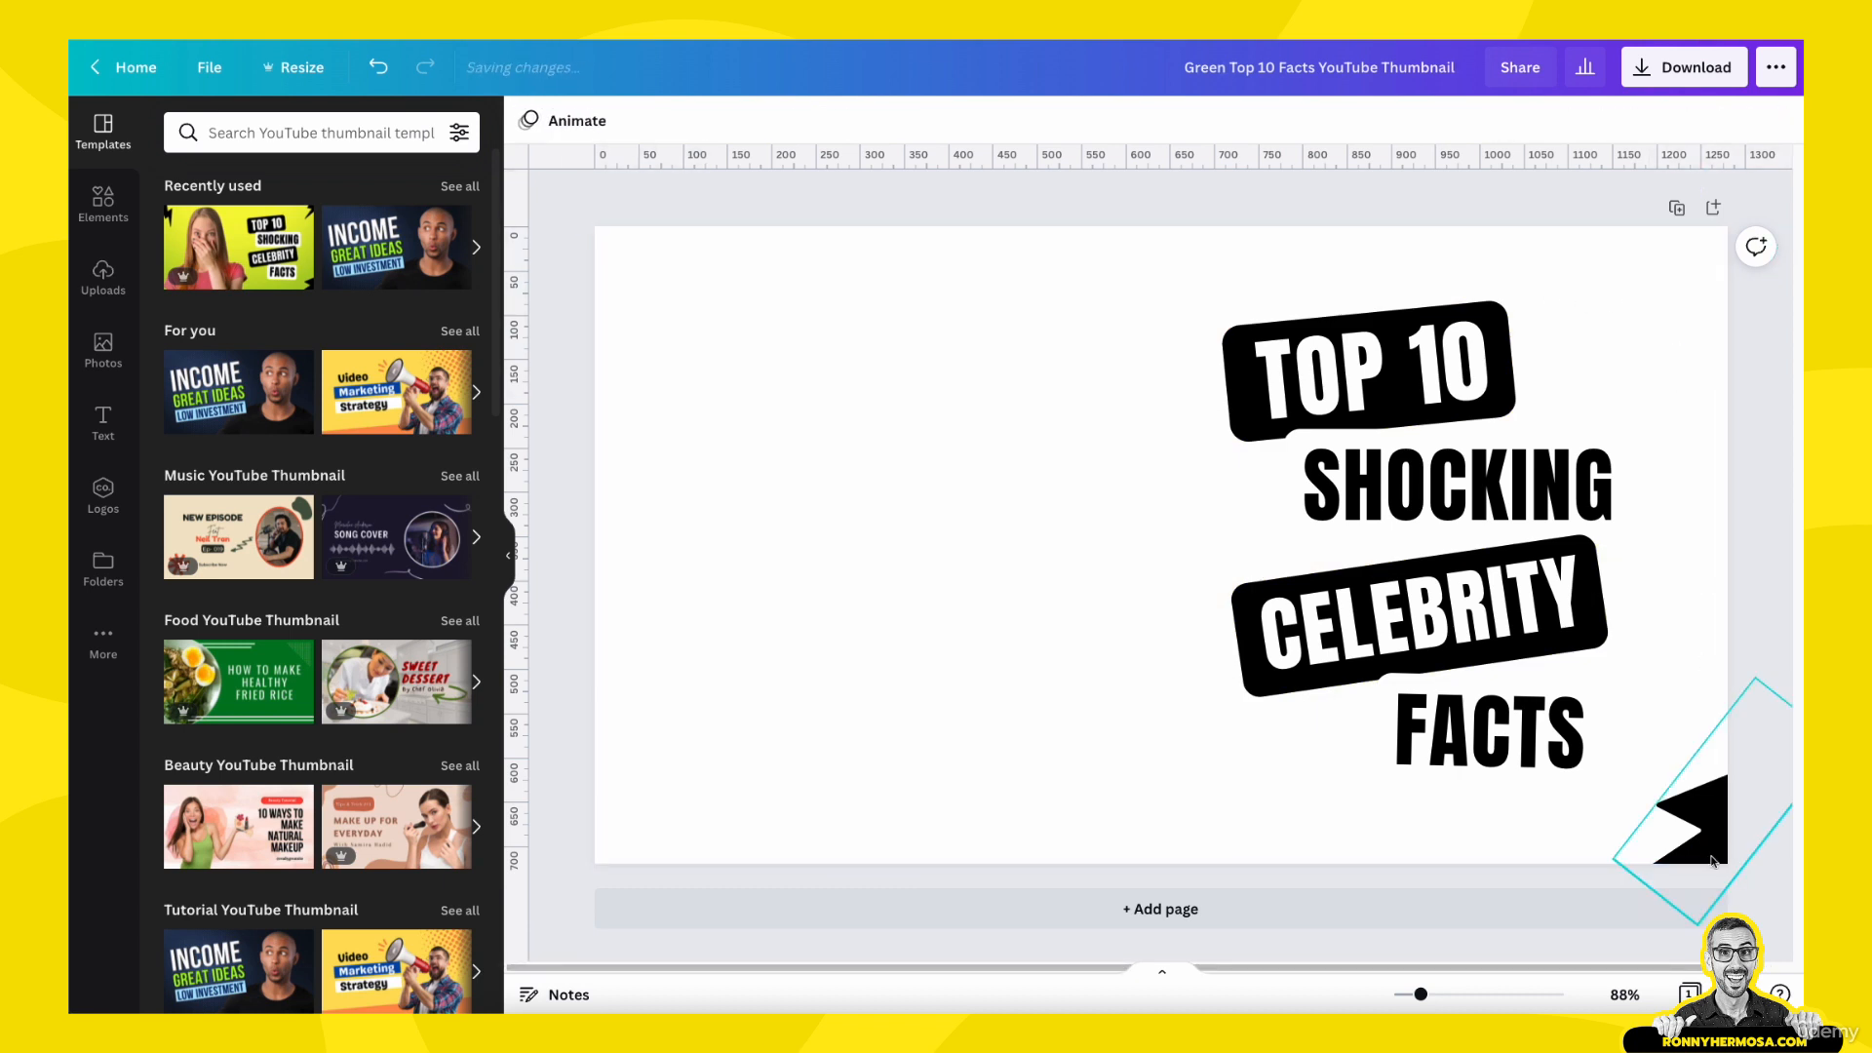
{"action": "left_click", "coordinate": [1691, 819]}
{"action": "key", "text": "Delete"}
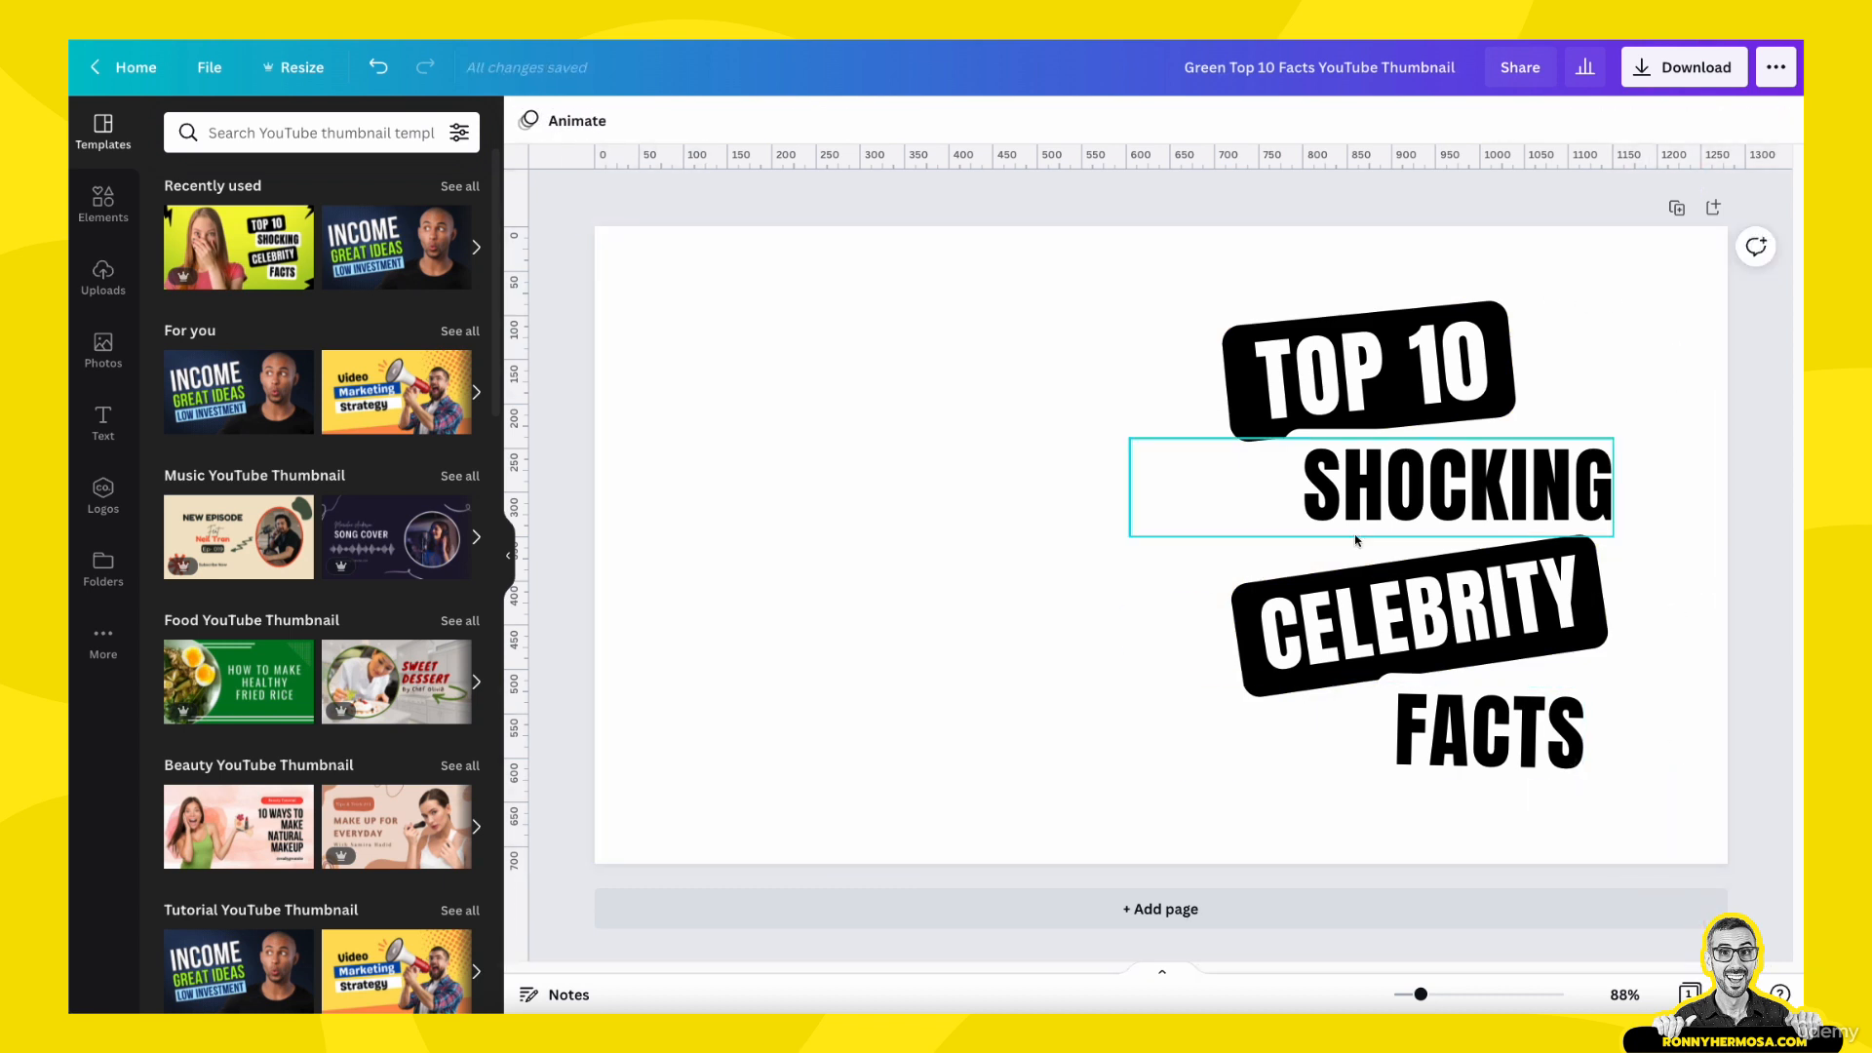
- Copy the four tilted text labels into page 1 of the halftone design and place them in its left half
{"action": "left_click_drag", "start_coordinate": [1120, 280], "coordinate": [1703, 853]}
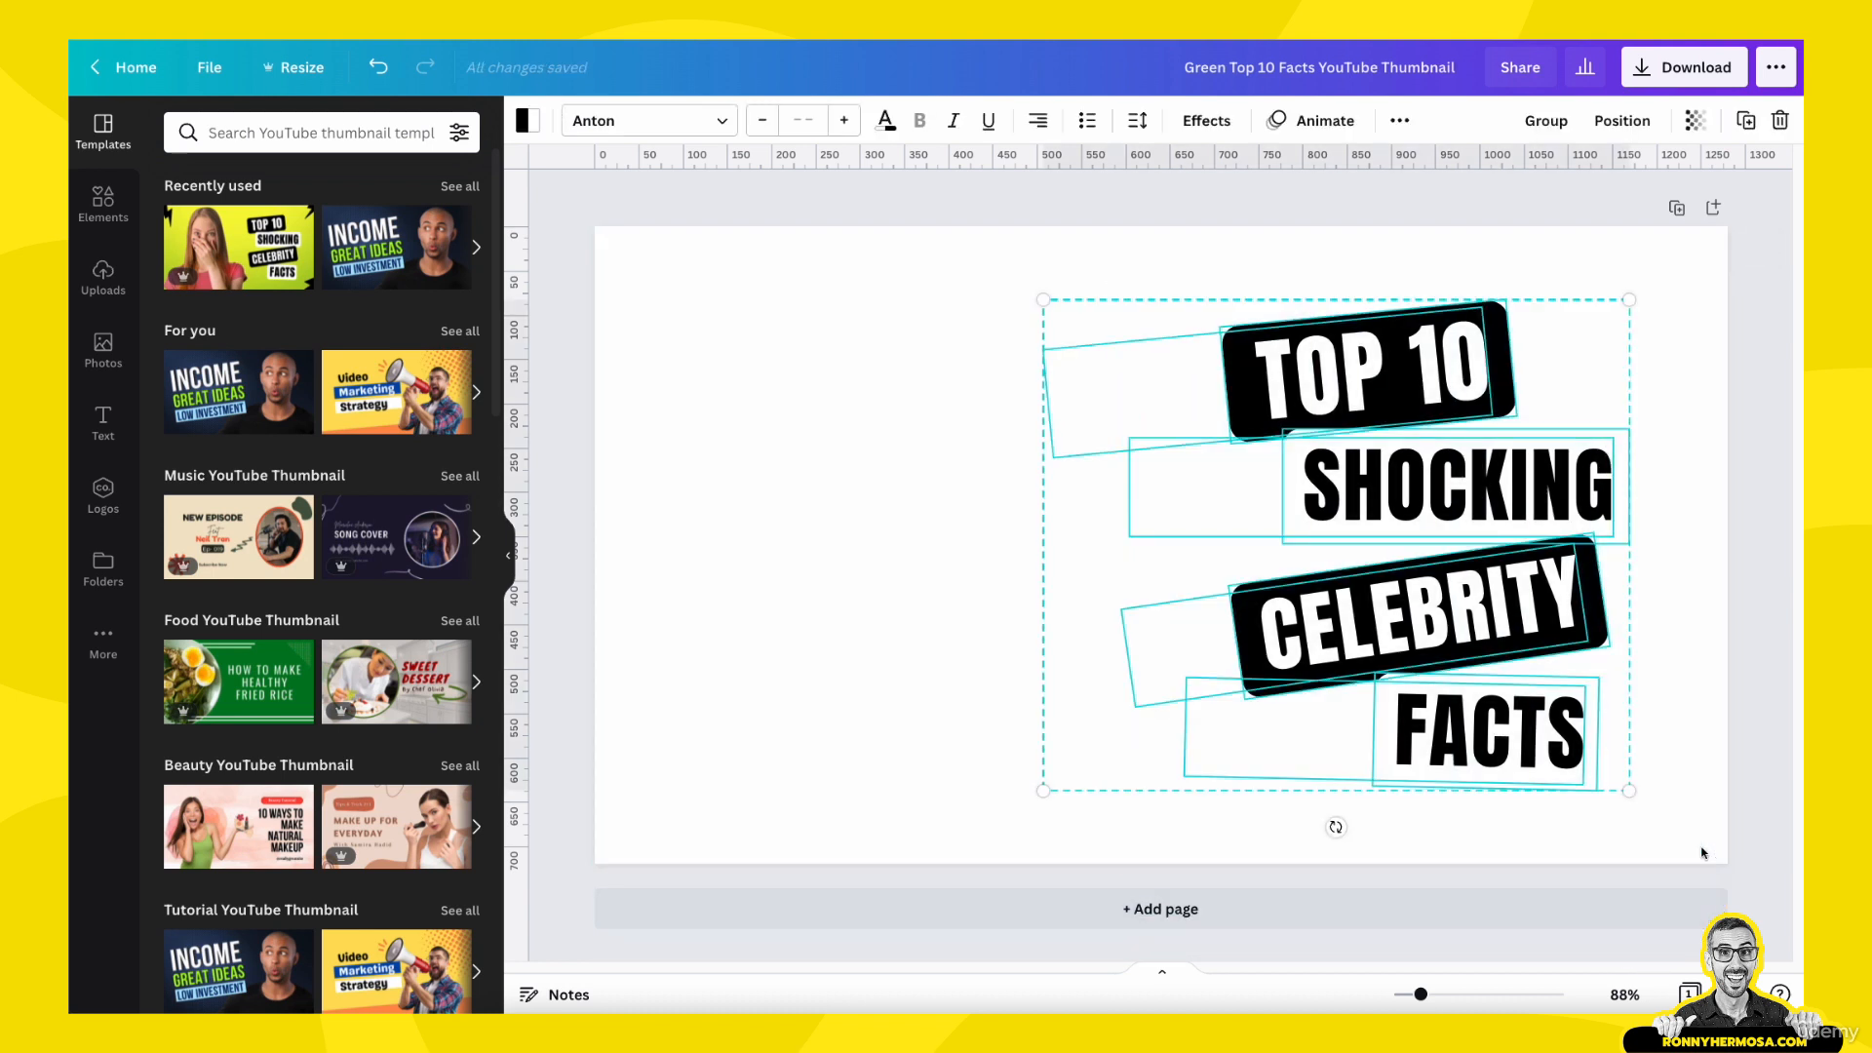
{"action": "key", "text": "super+c"}
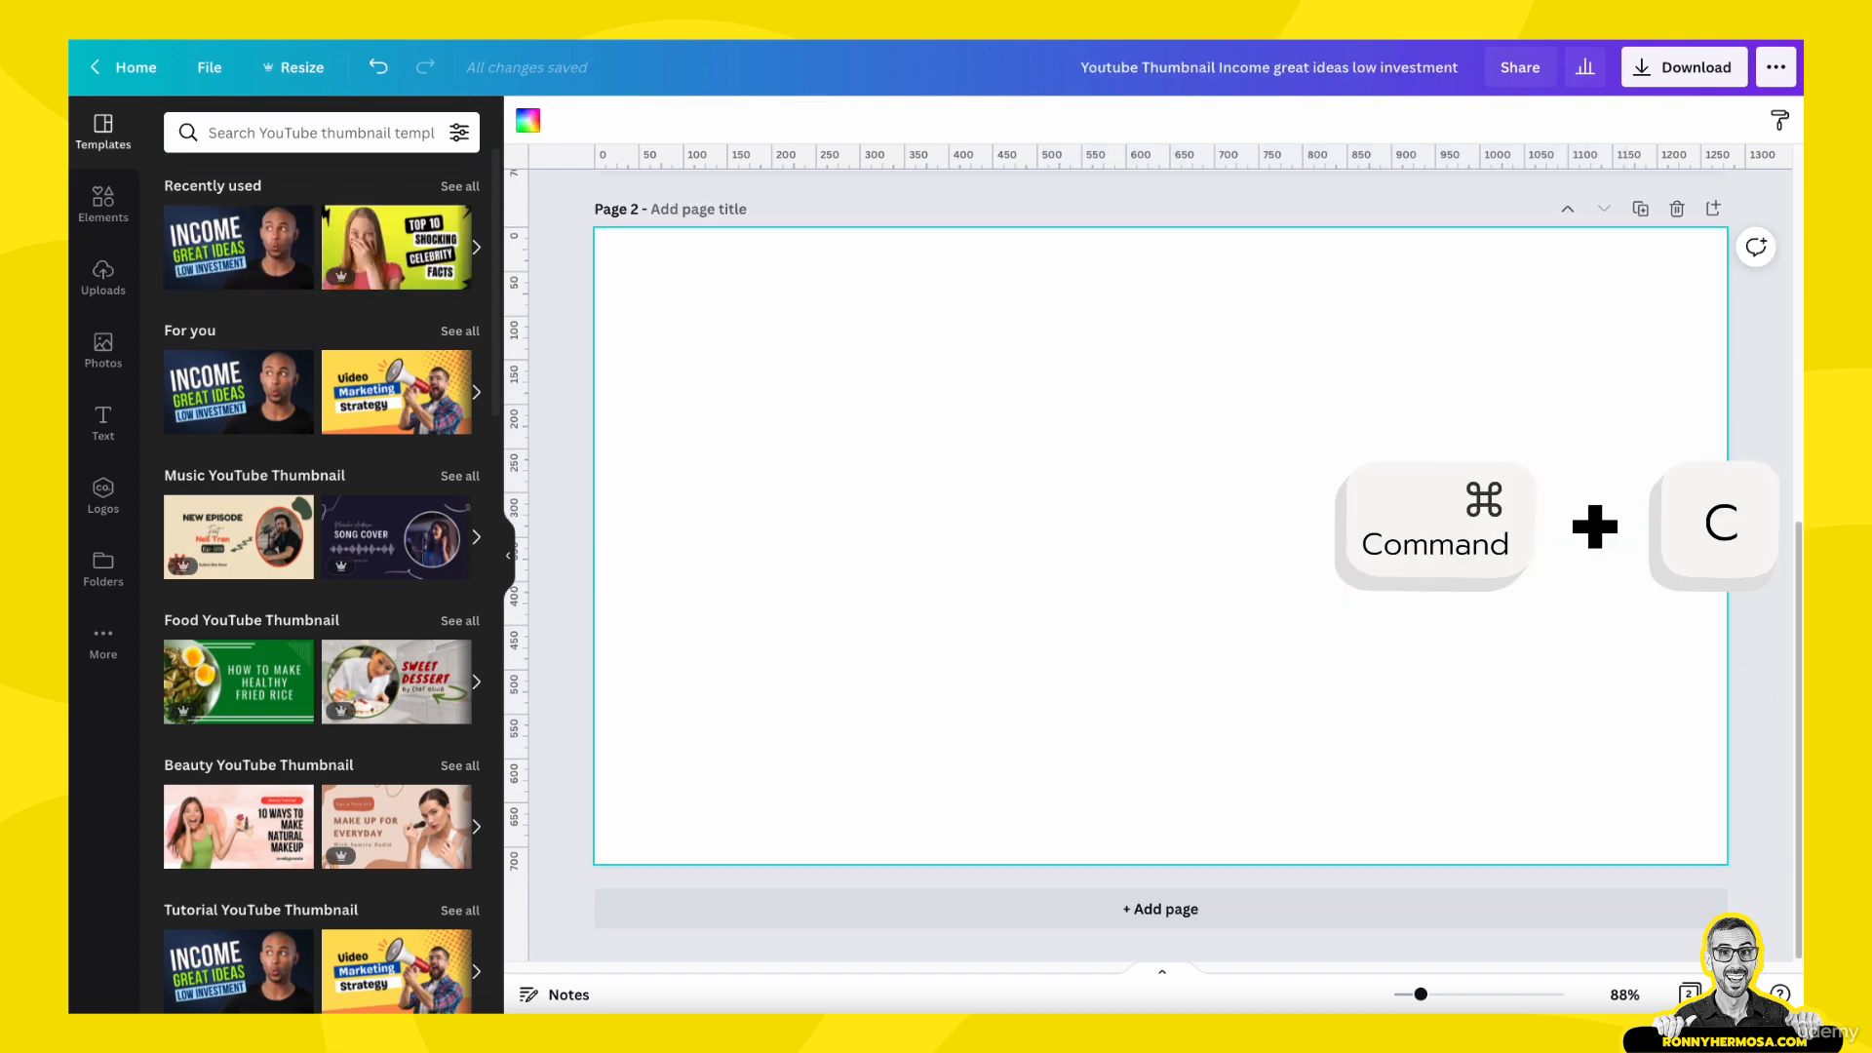
{"action": "scroll", "coordinate": [1074, 669], "scroll_direction": "up", "scroll_amount": 6}
{"action": "left_click", "coordinate": [761, 589]}
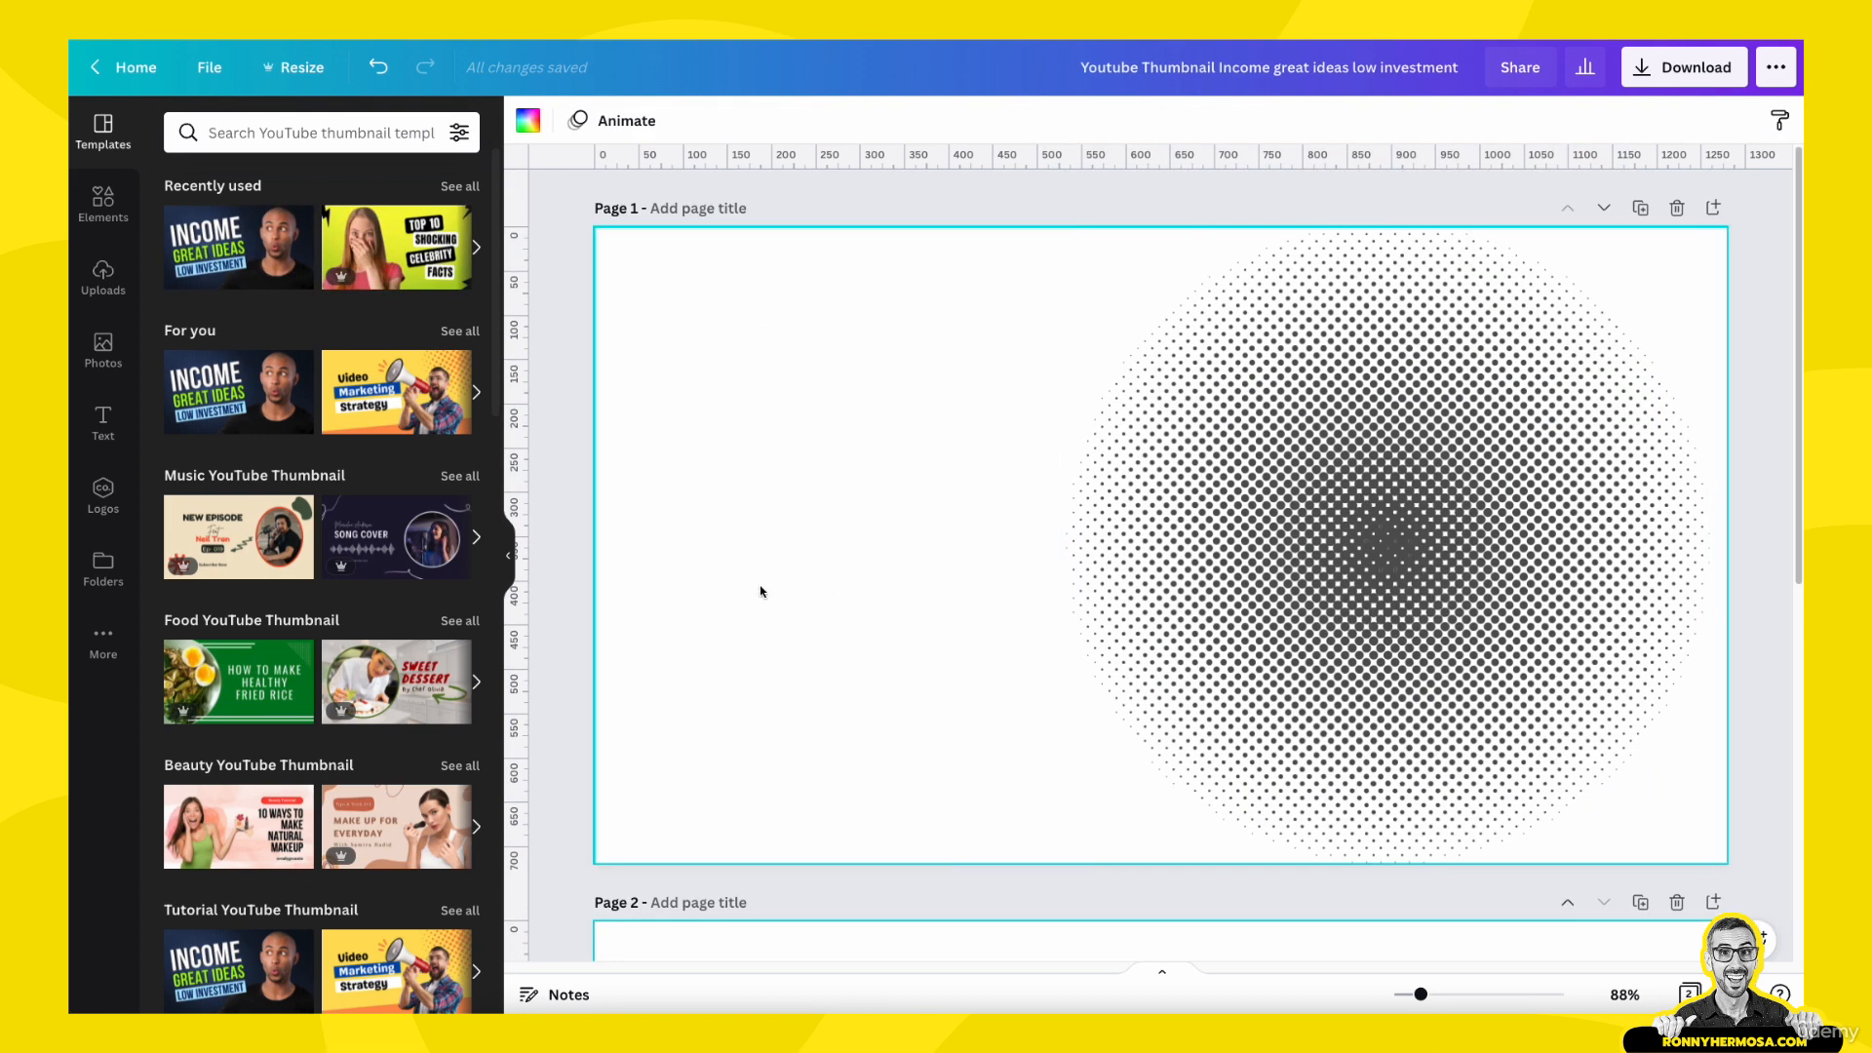
{"action": "key", "text": "super+v"}
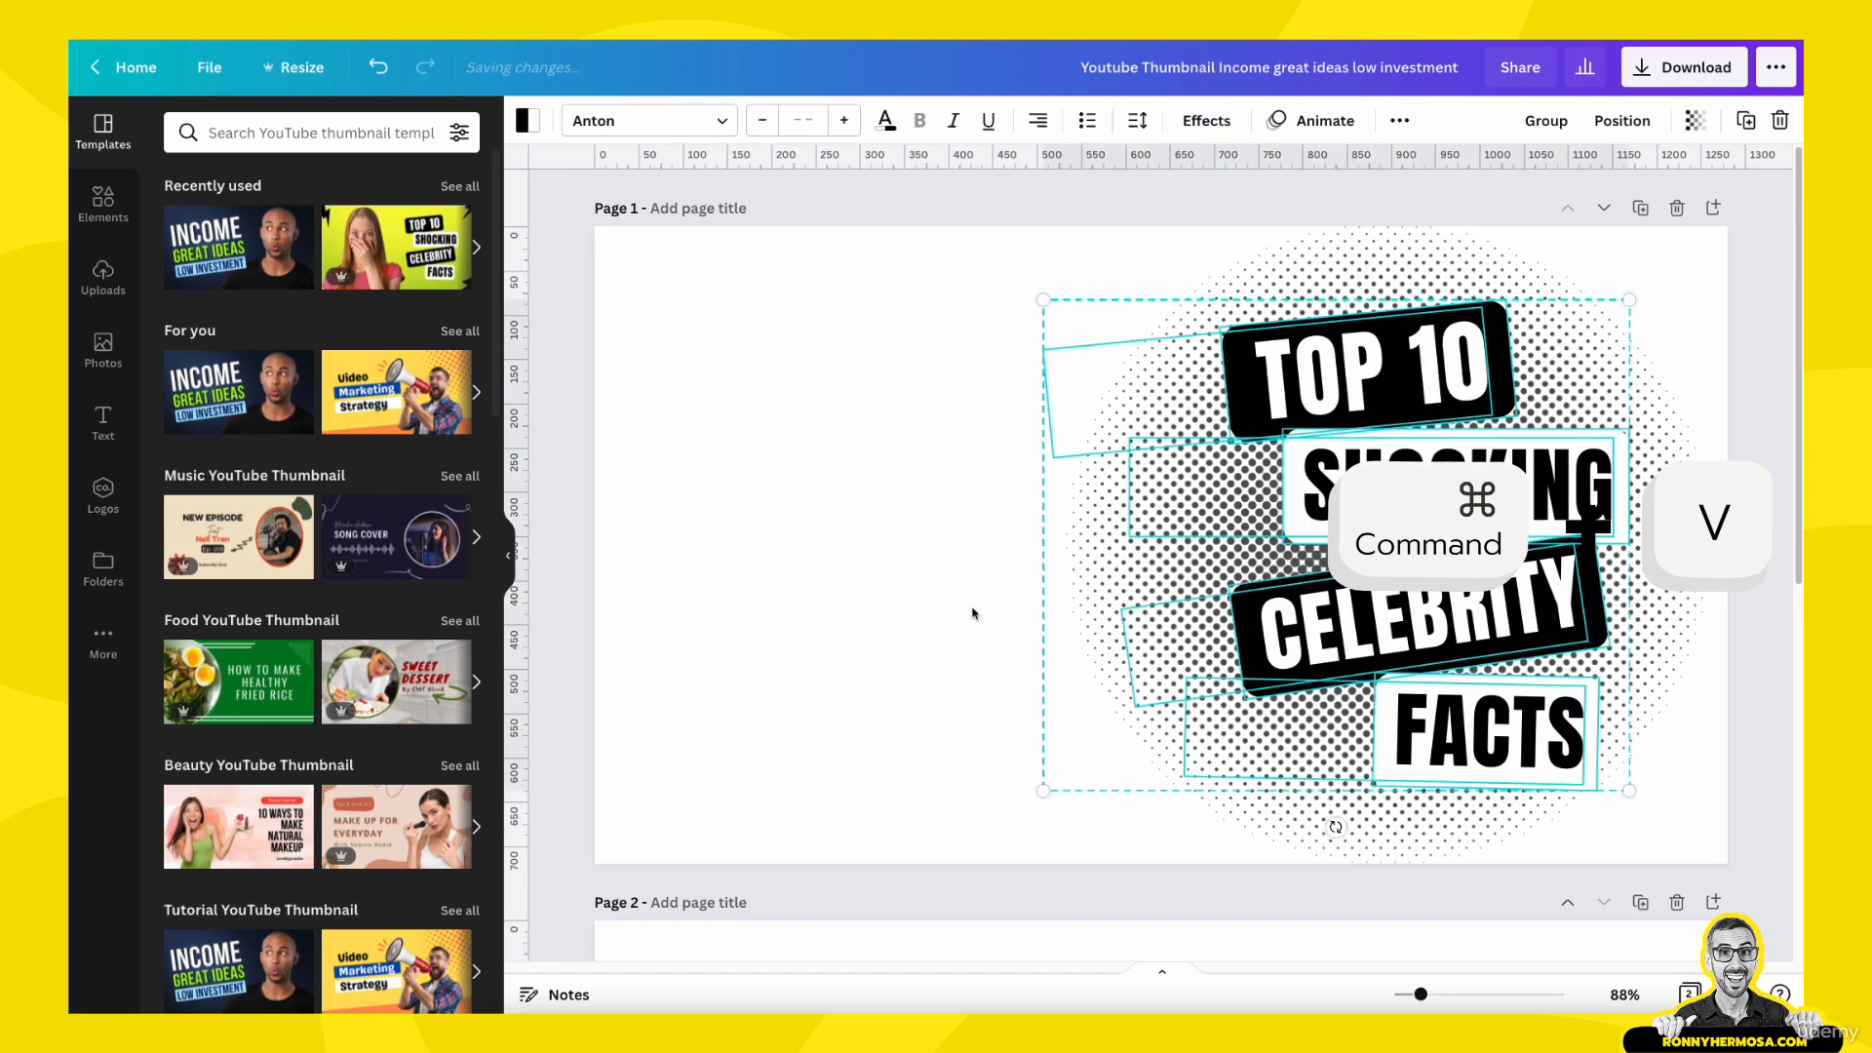
{"action": "left_click_drag", "start_coordinate": [1444, 469], "coordinate": [896, 480]}
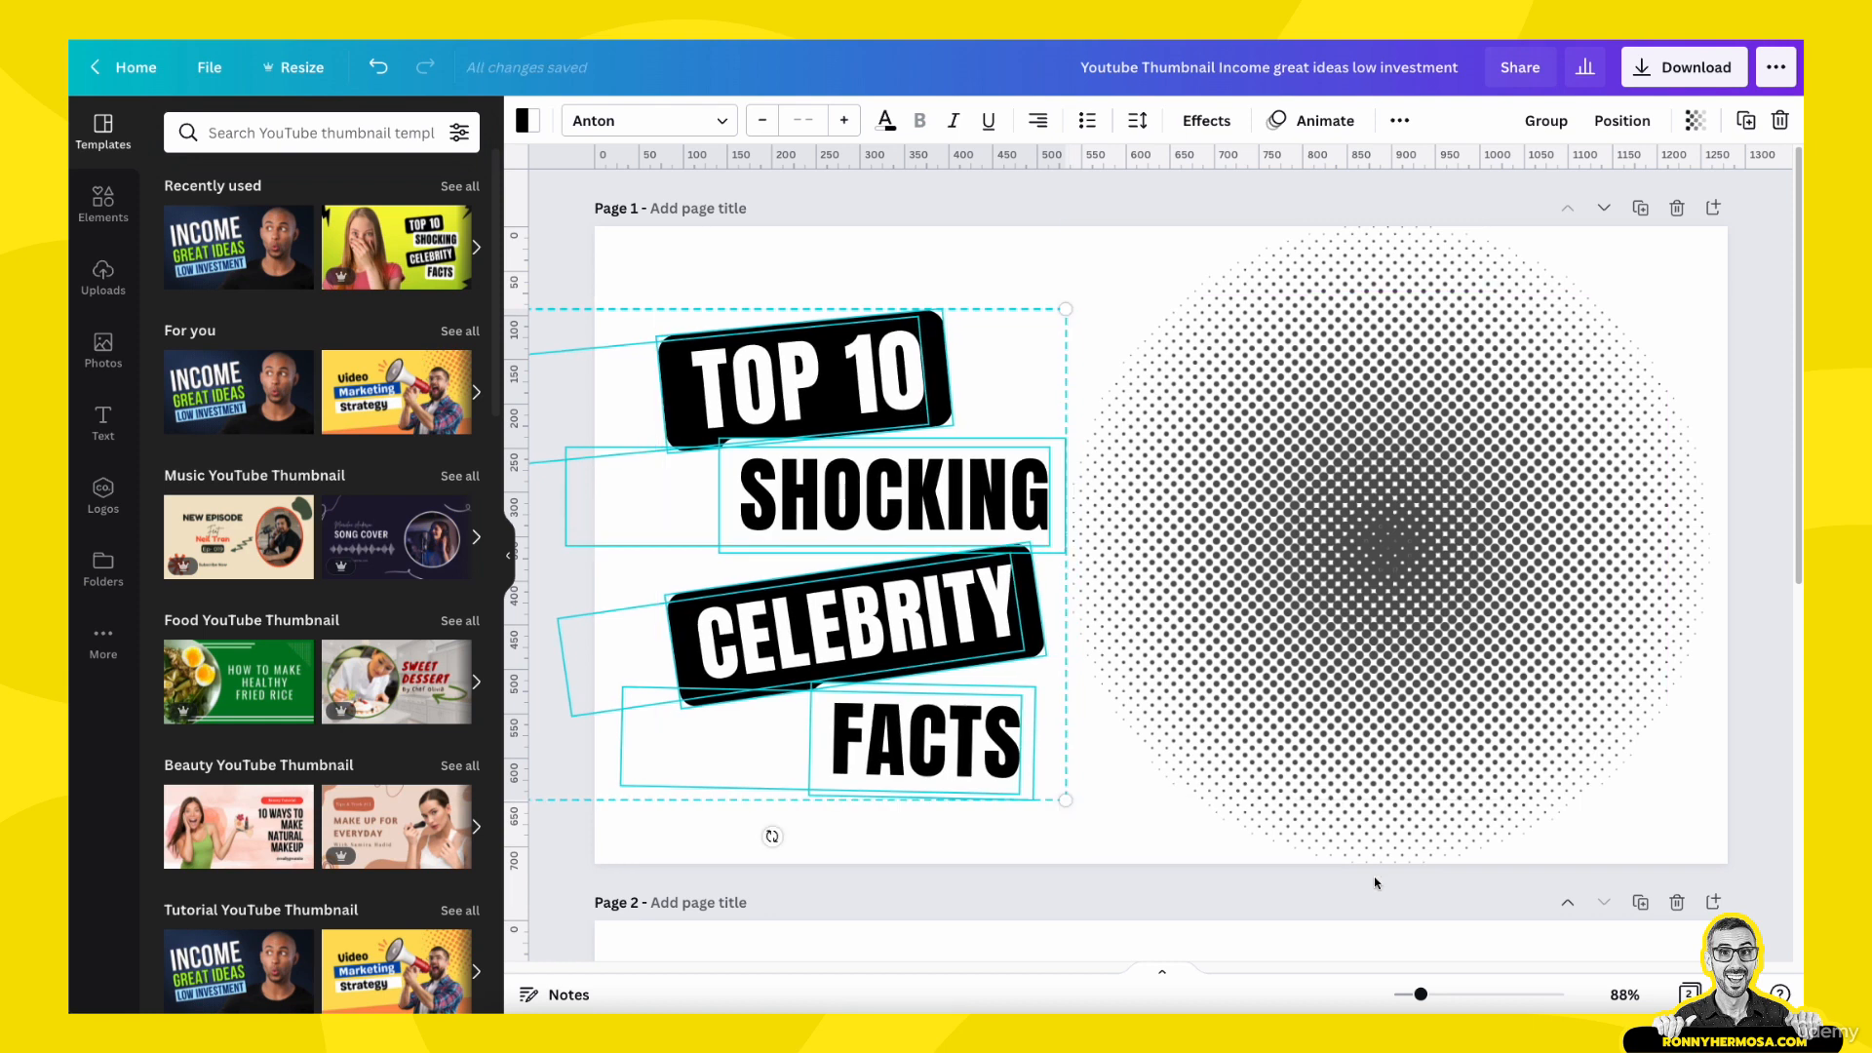
- Set page 1's background to the pale blue-grey secondary colour of the Fair Trade Connection palette
{"action": "left_click", "coordinate": [1316, 844]}
{"action": "scroll", "coordinate": [1316, 877], "scroll_direction": "down", "scroll_amount": 2}
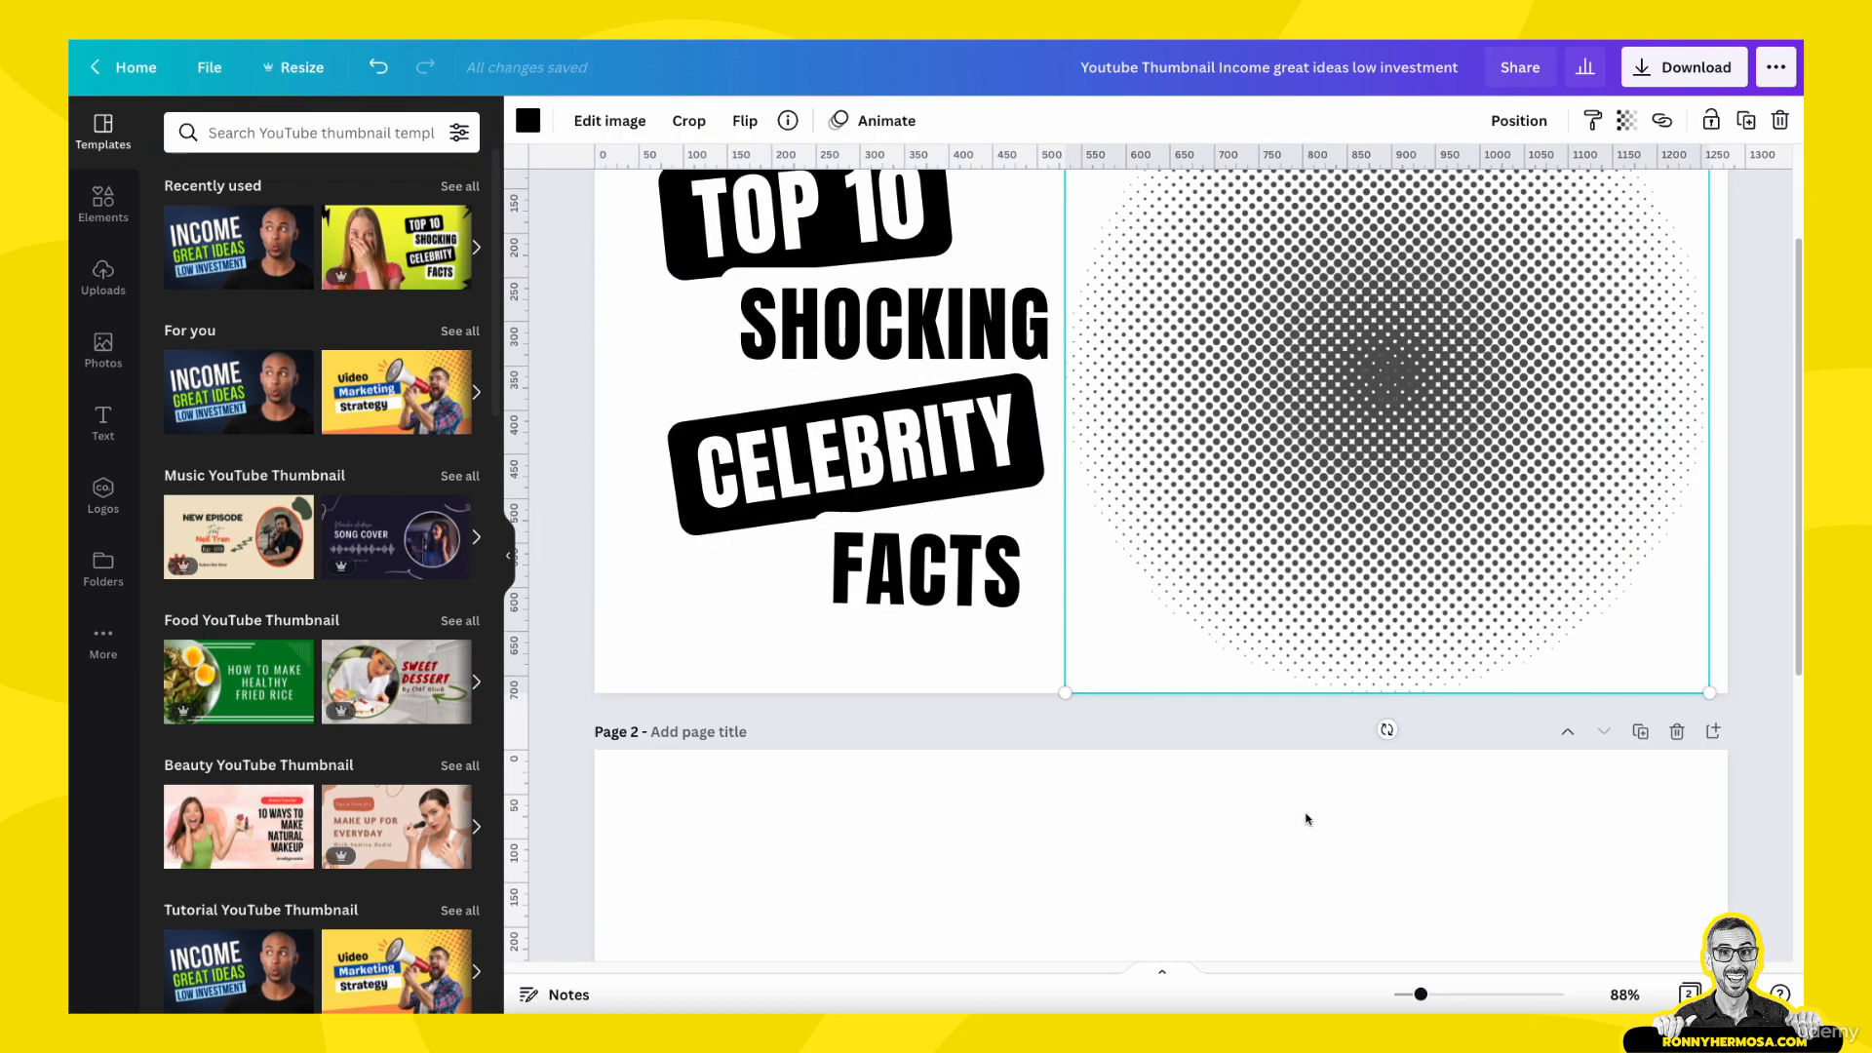
{"action": "left_click", "coordinate": [1306, 827]}
{"action": "scroll", "coordinate": [1307, 828], "scroll_direction": "up", "scroll_amount": 2}
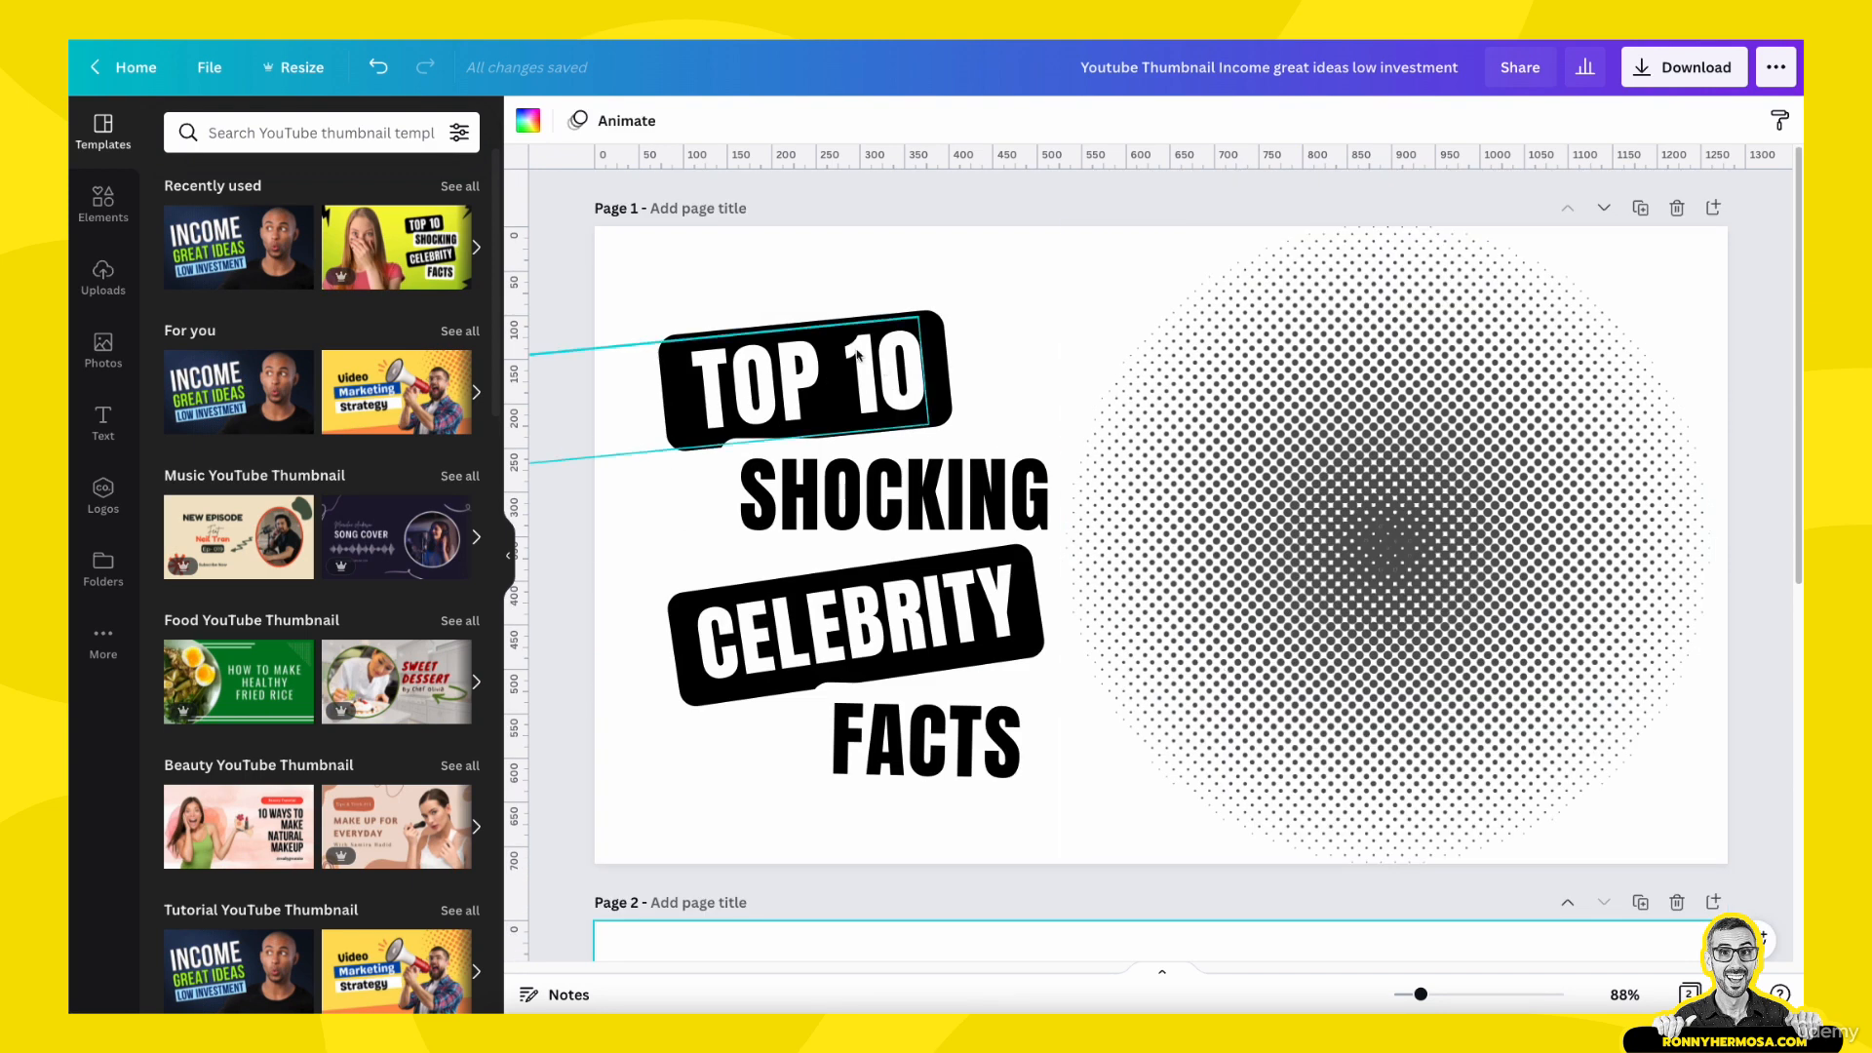
{"action": "left_click", "coordinate": [731, 277]}
{"action": "left_click", "coordinate": [527, 121]}
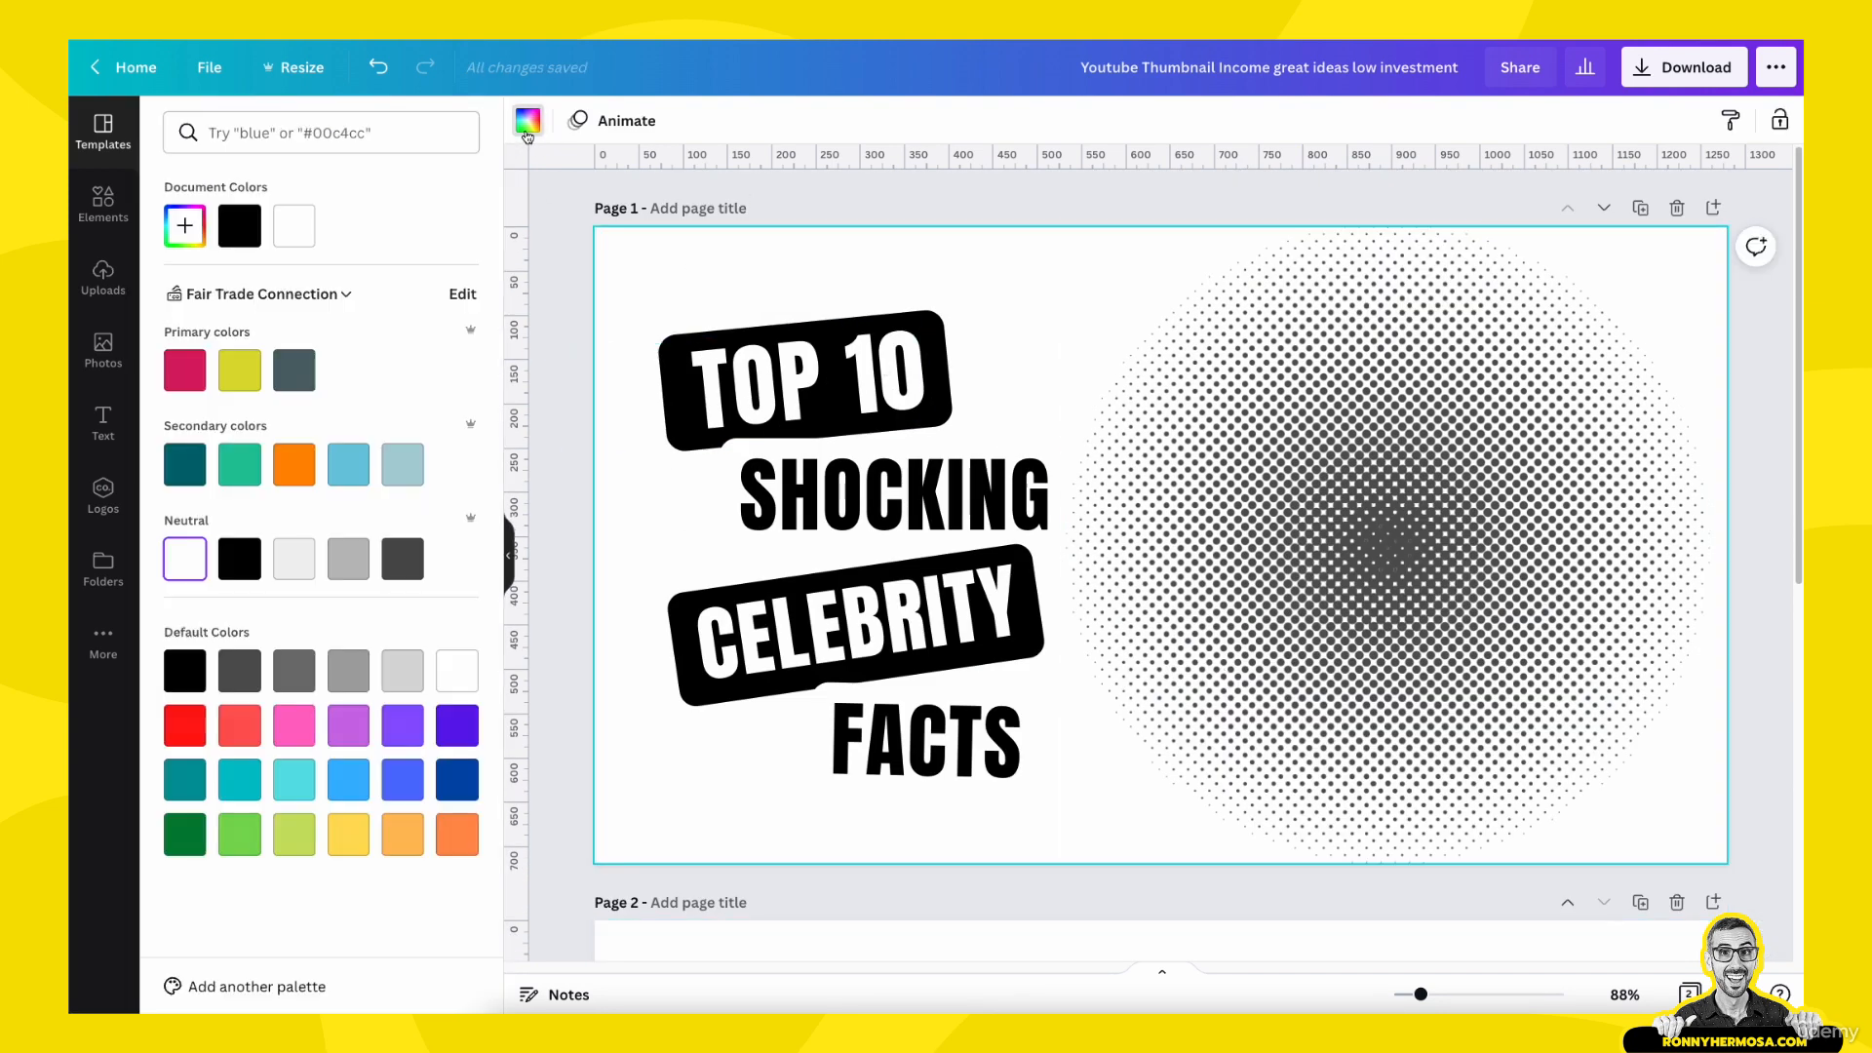
{"action": "left_click", "coordinate": [403, 464]}
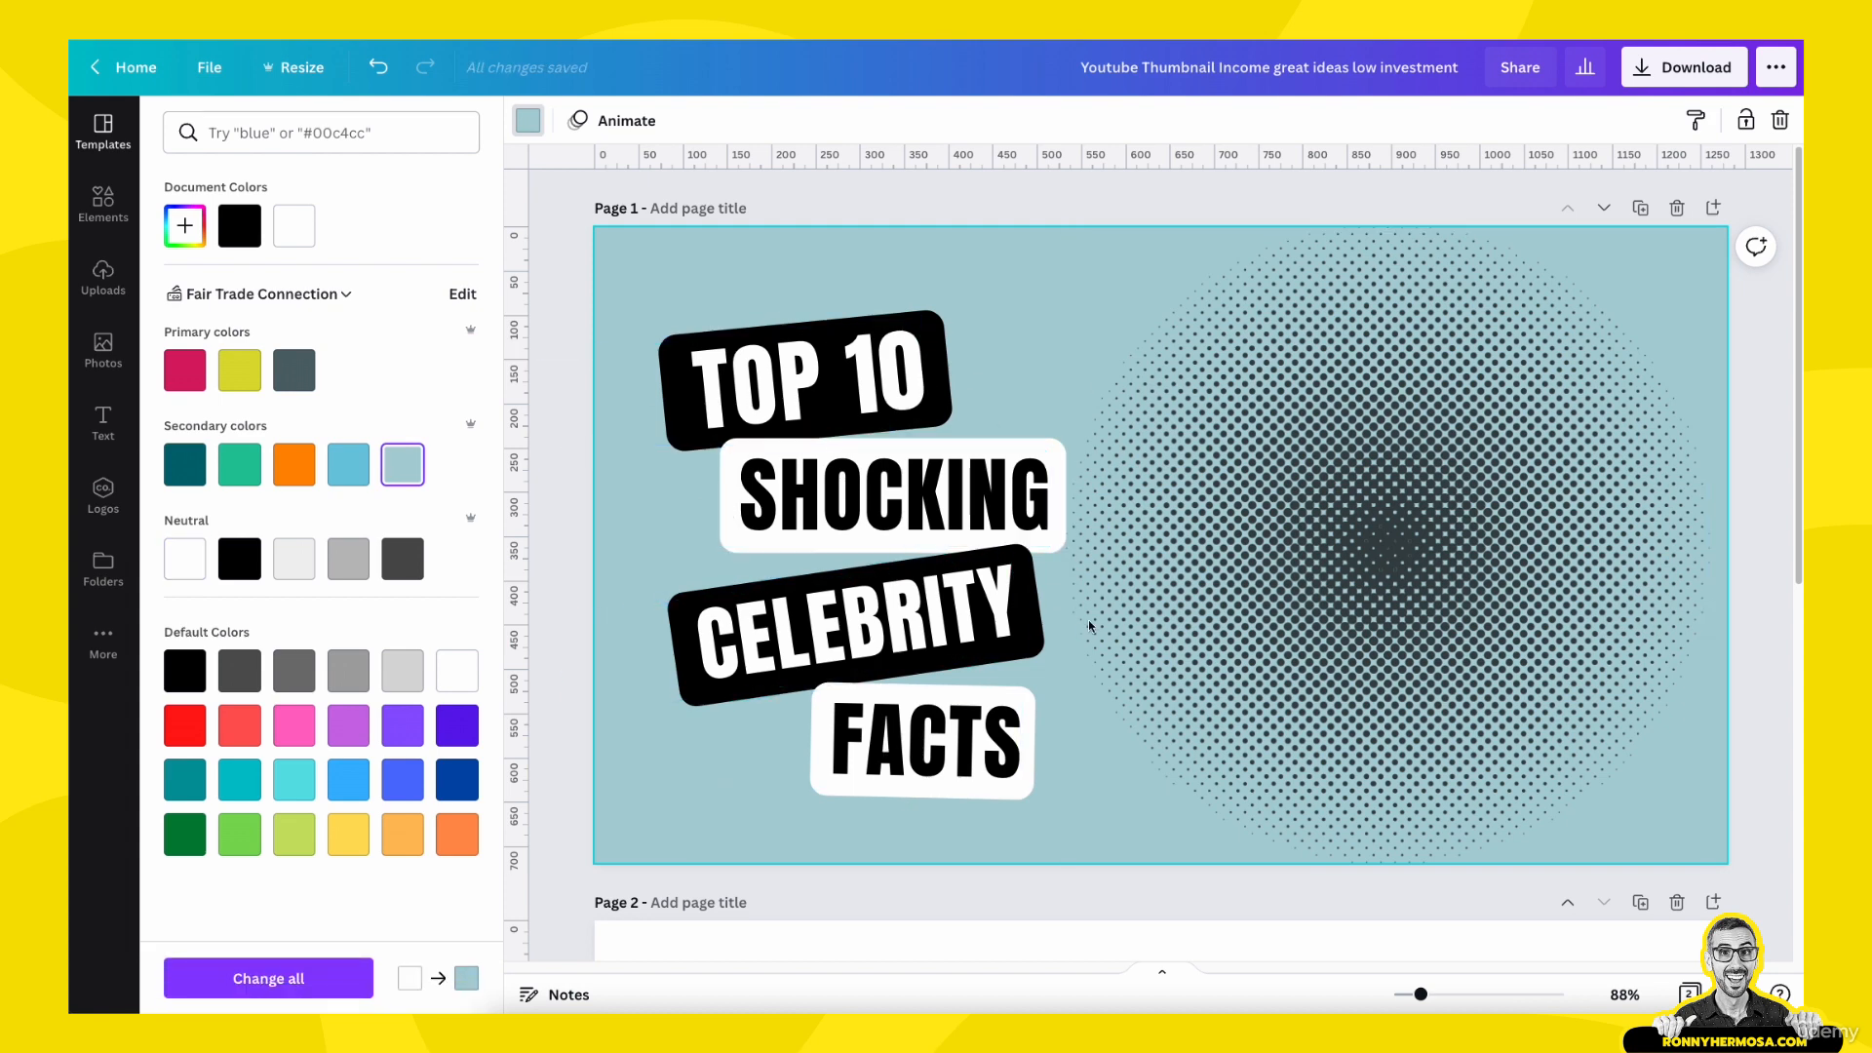
{"action": "scroll", "coordinate": [1084, 471], "scroll_direction": "down", "scroll_amount": 5}
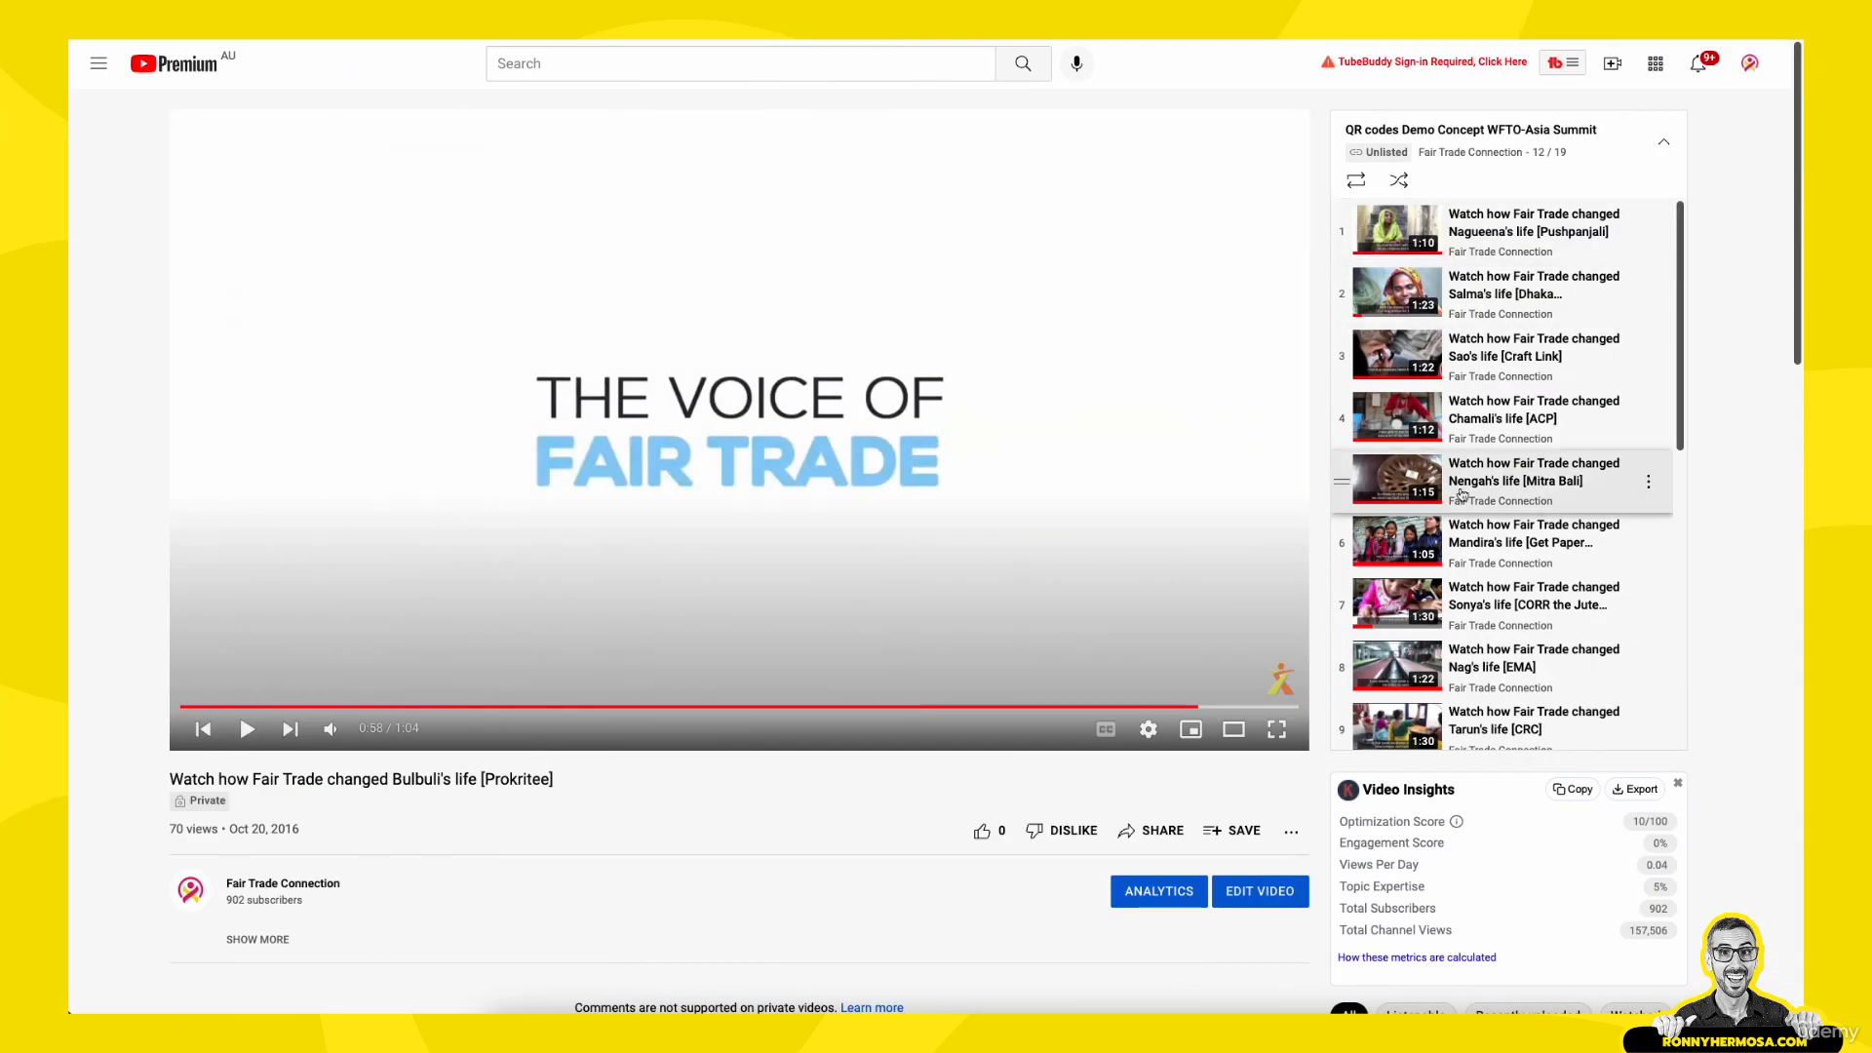
- Look through the Fair Trade Connection playlist on YouTube, examining the existing video thumbnails and titles
{"action": "scroll", "coordinate": [1475, 536], "scroll_direction": "down", "scroll_amount": 1}
{"action": "scroll", "coordinate": [1475, 537], "scroll_direction": "down", "scroll_amount": 2}
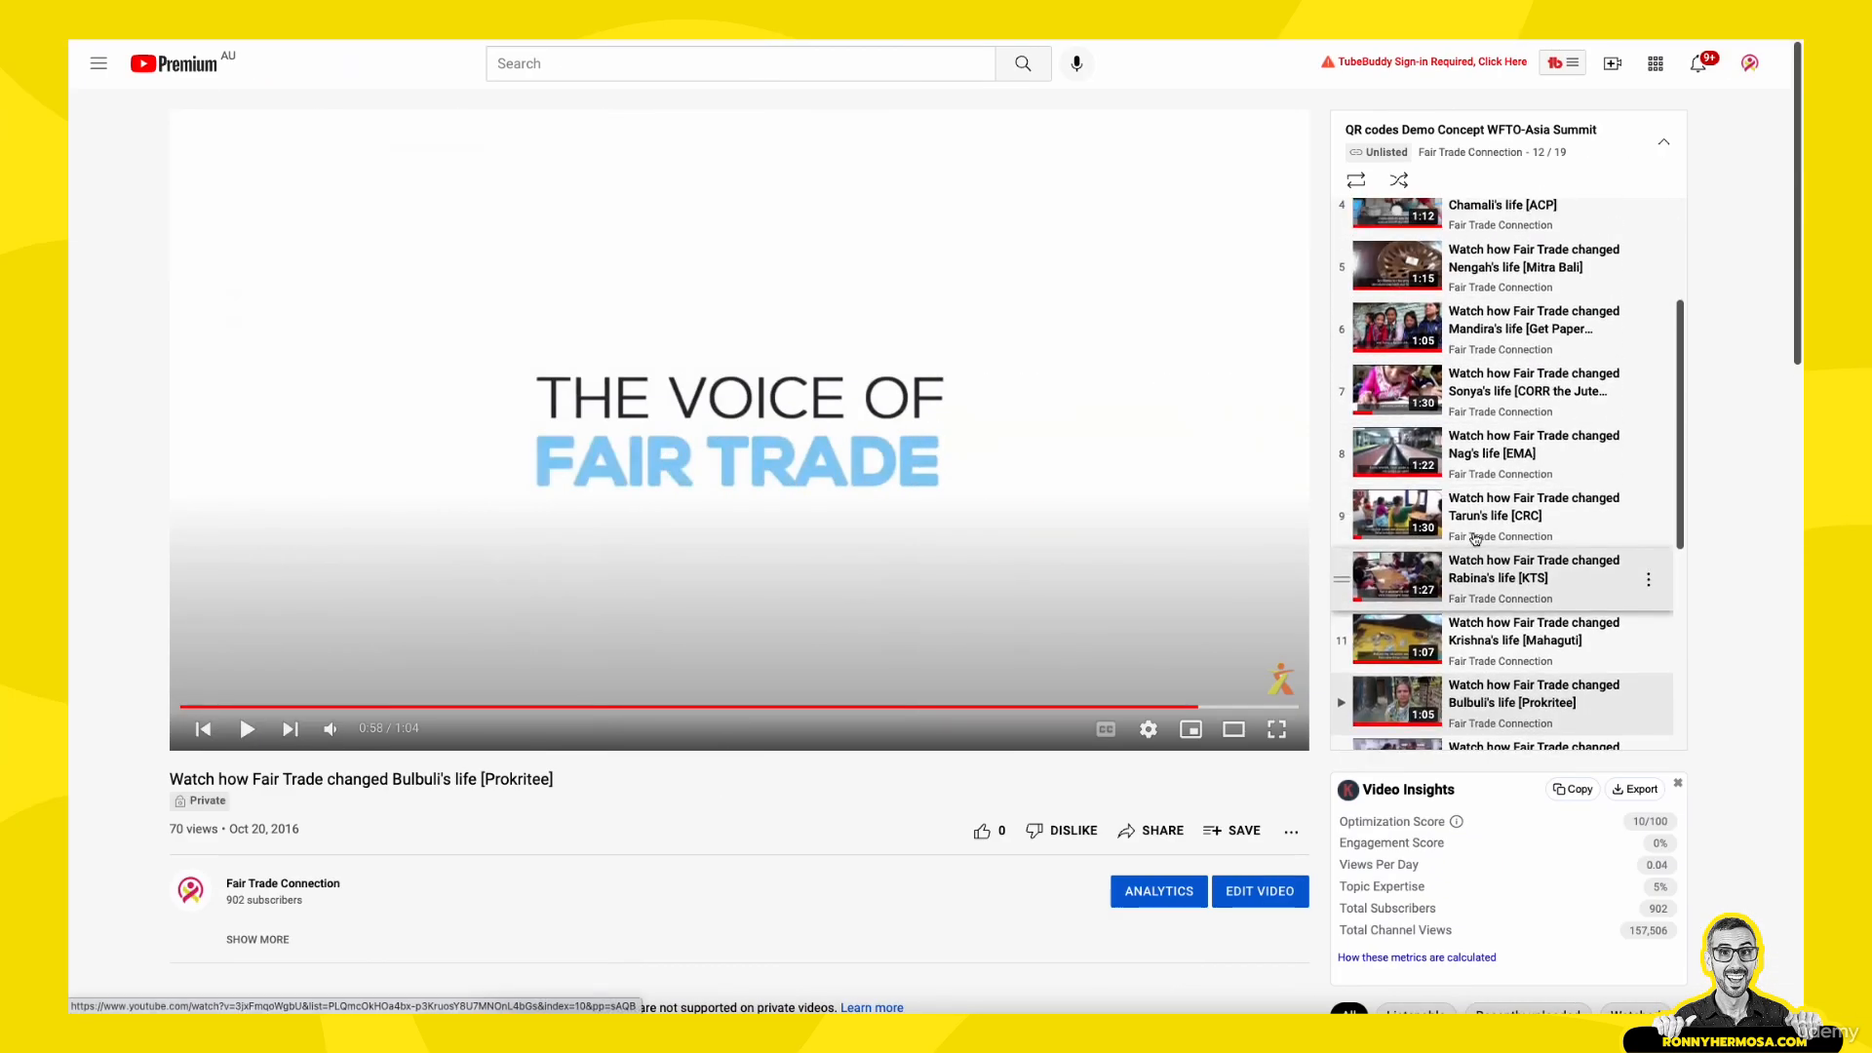
{"action": "scroll", "coordinate": [1476, 540], "scroll_direction": "up", "scroll_amount": 2}
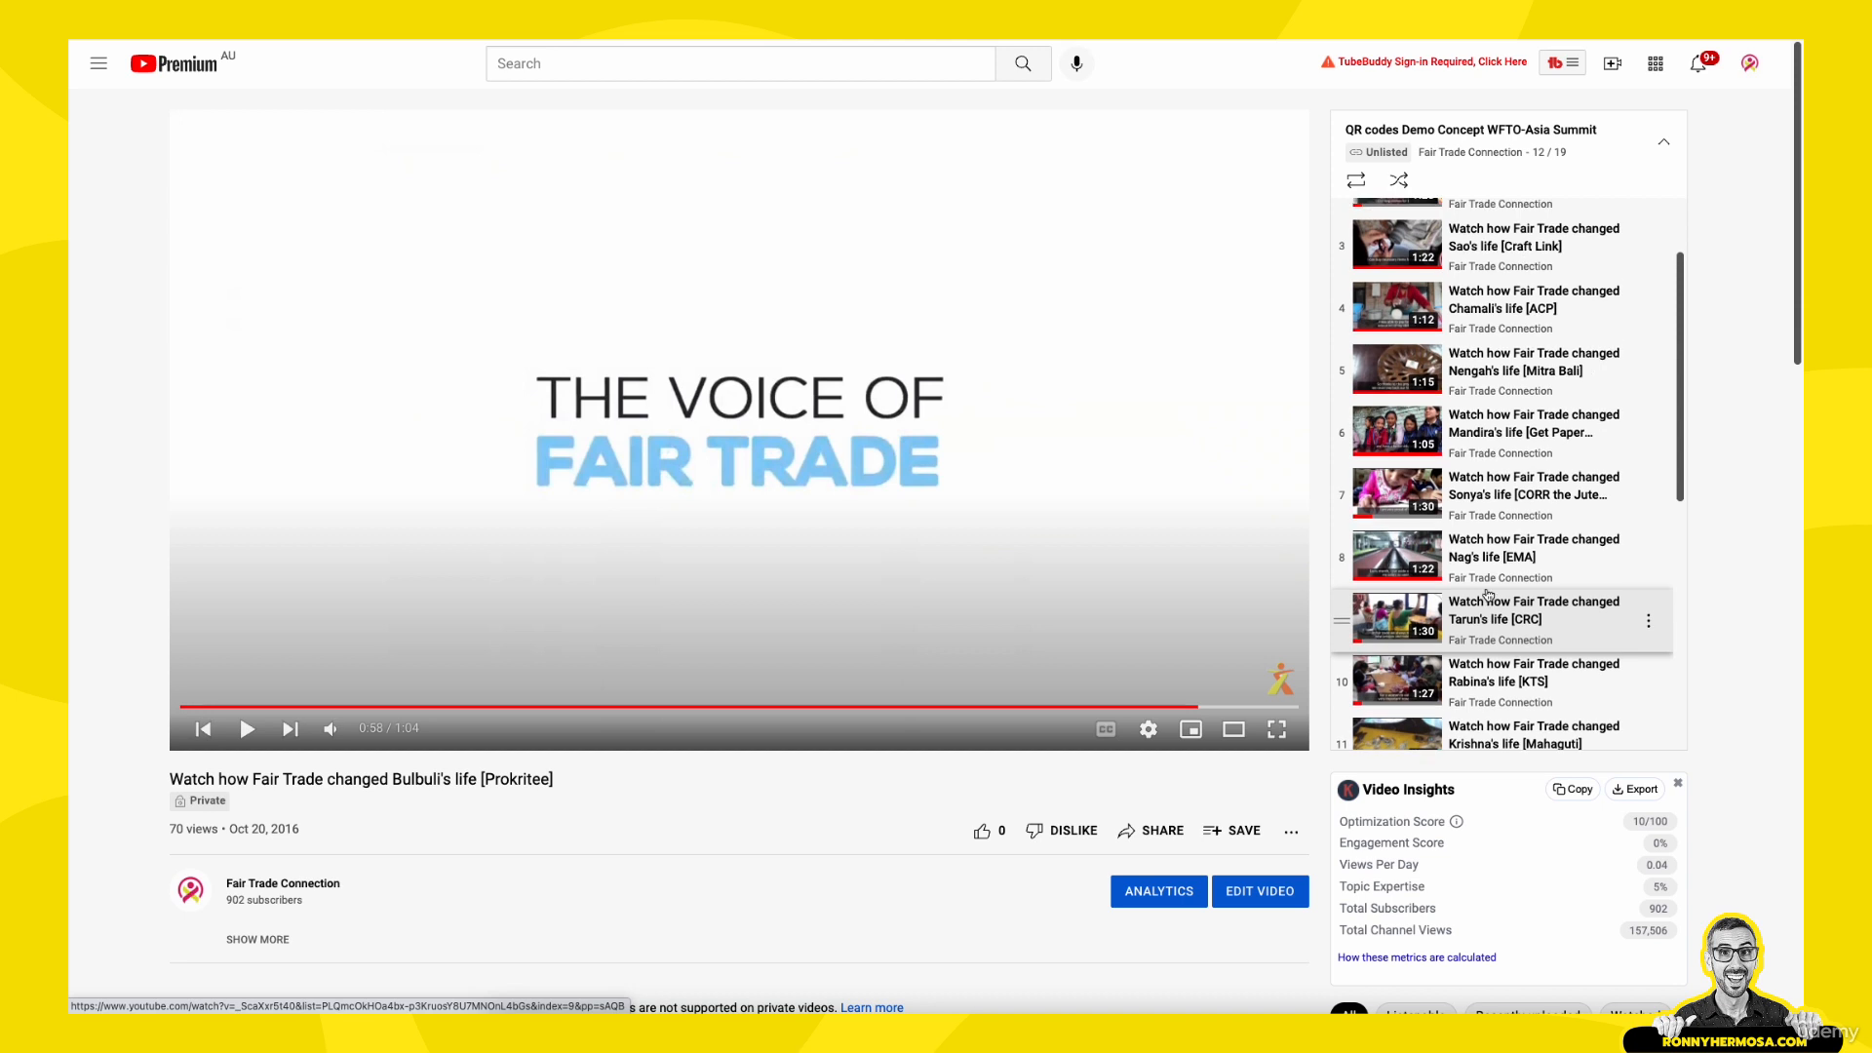
{"action": "scroll", "coordinate": [1484, 586], "scroll_direction": "up", "scroll_amount": 1}
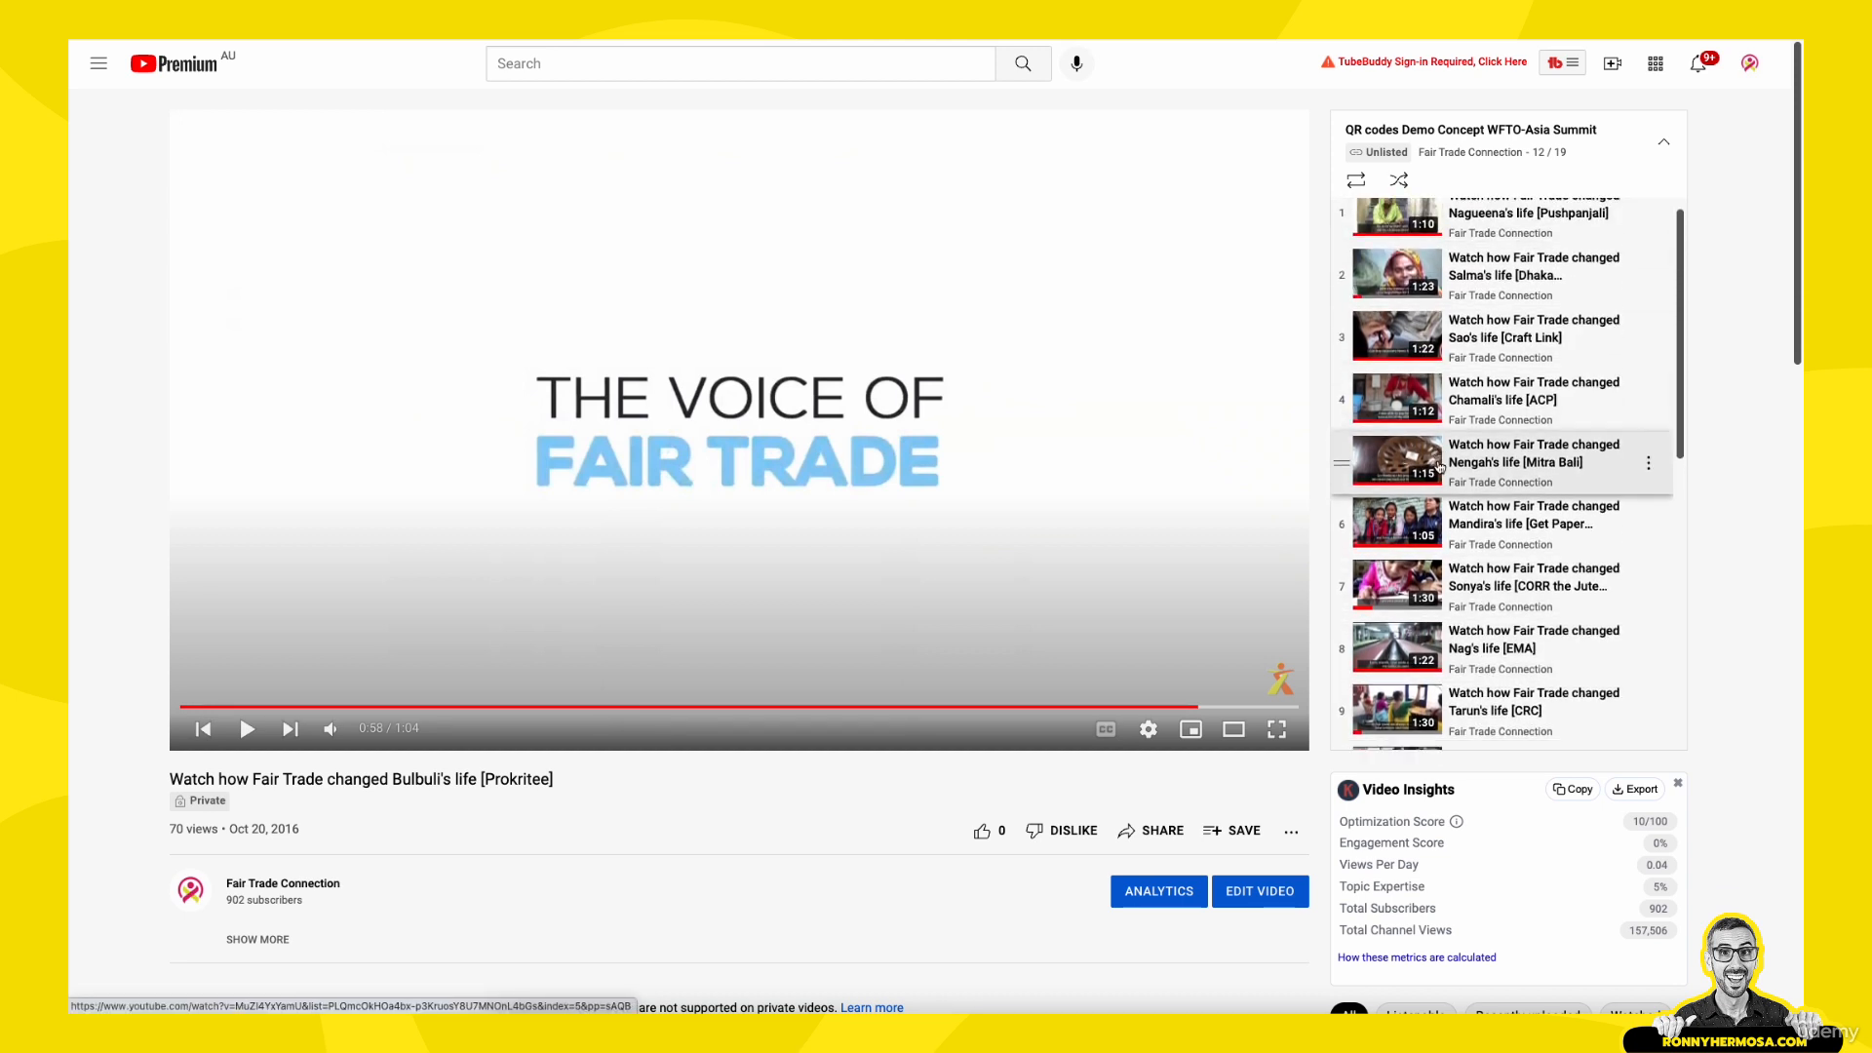
{"action": "scroll", "coordinate": [1465, 575], "scroll_direction": "down", "scroll_amount": 4}
{"action": "scroll", "coordinate": [1472, 570], "scroll_direction": "down", "scroll_amount": 3}
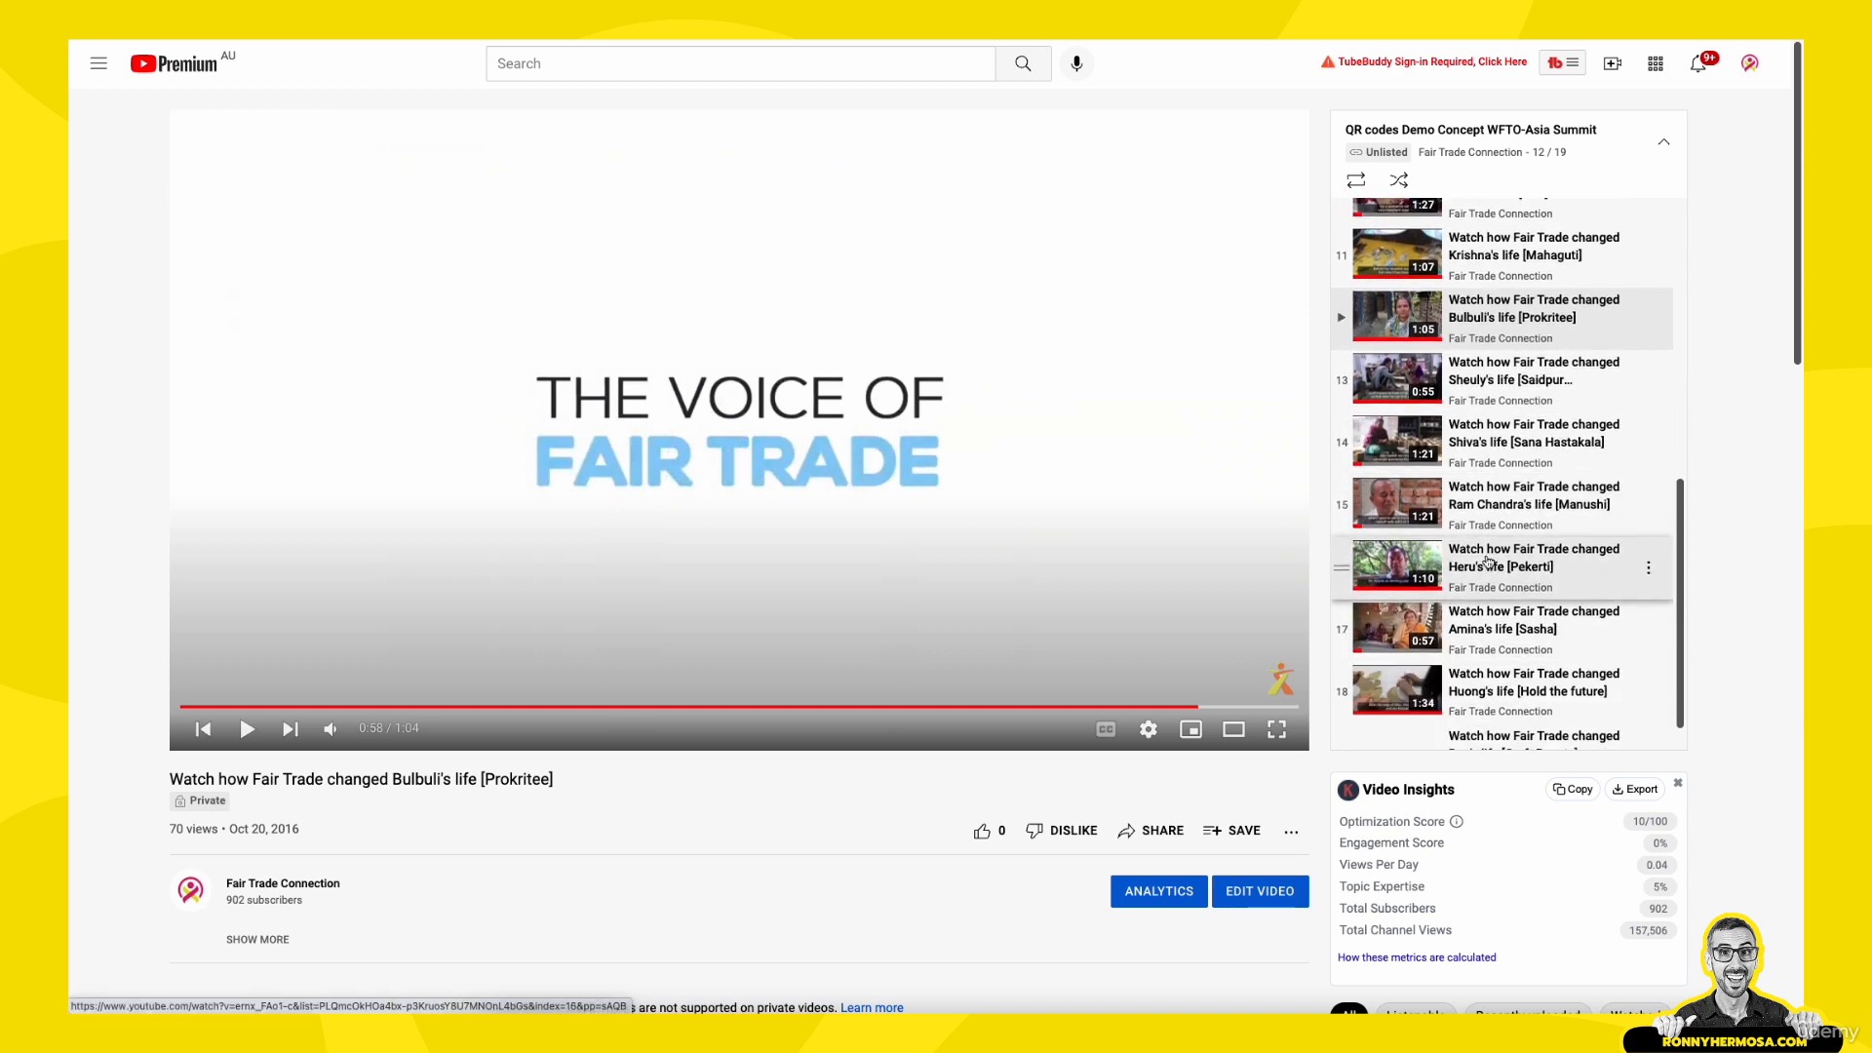
{"action": "scroll", "coordinate": [1488, 562], "scroll_direction": "up", "scroll_amount": 1}
{"action": "scroll", "coordinate": [1488, 528], "scroll_direction": "up", "scroll_amount": 1}
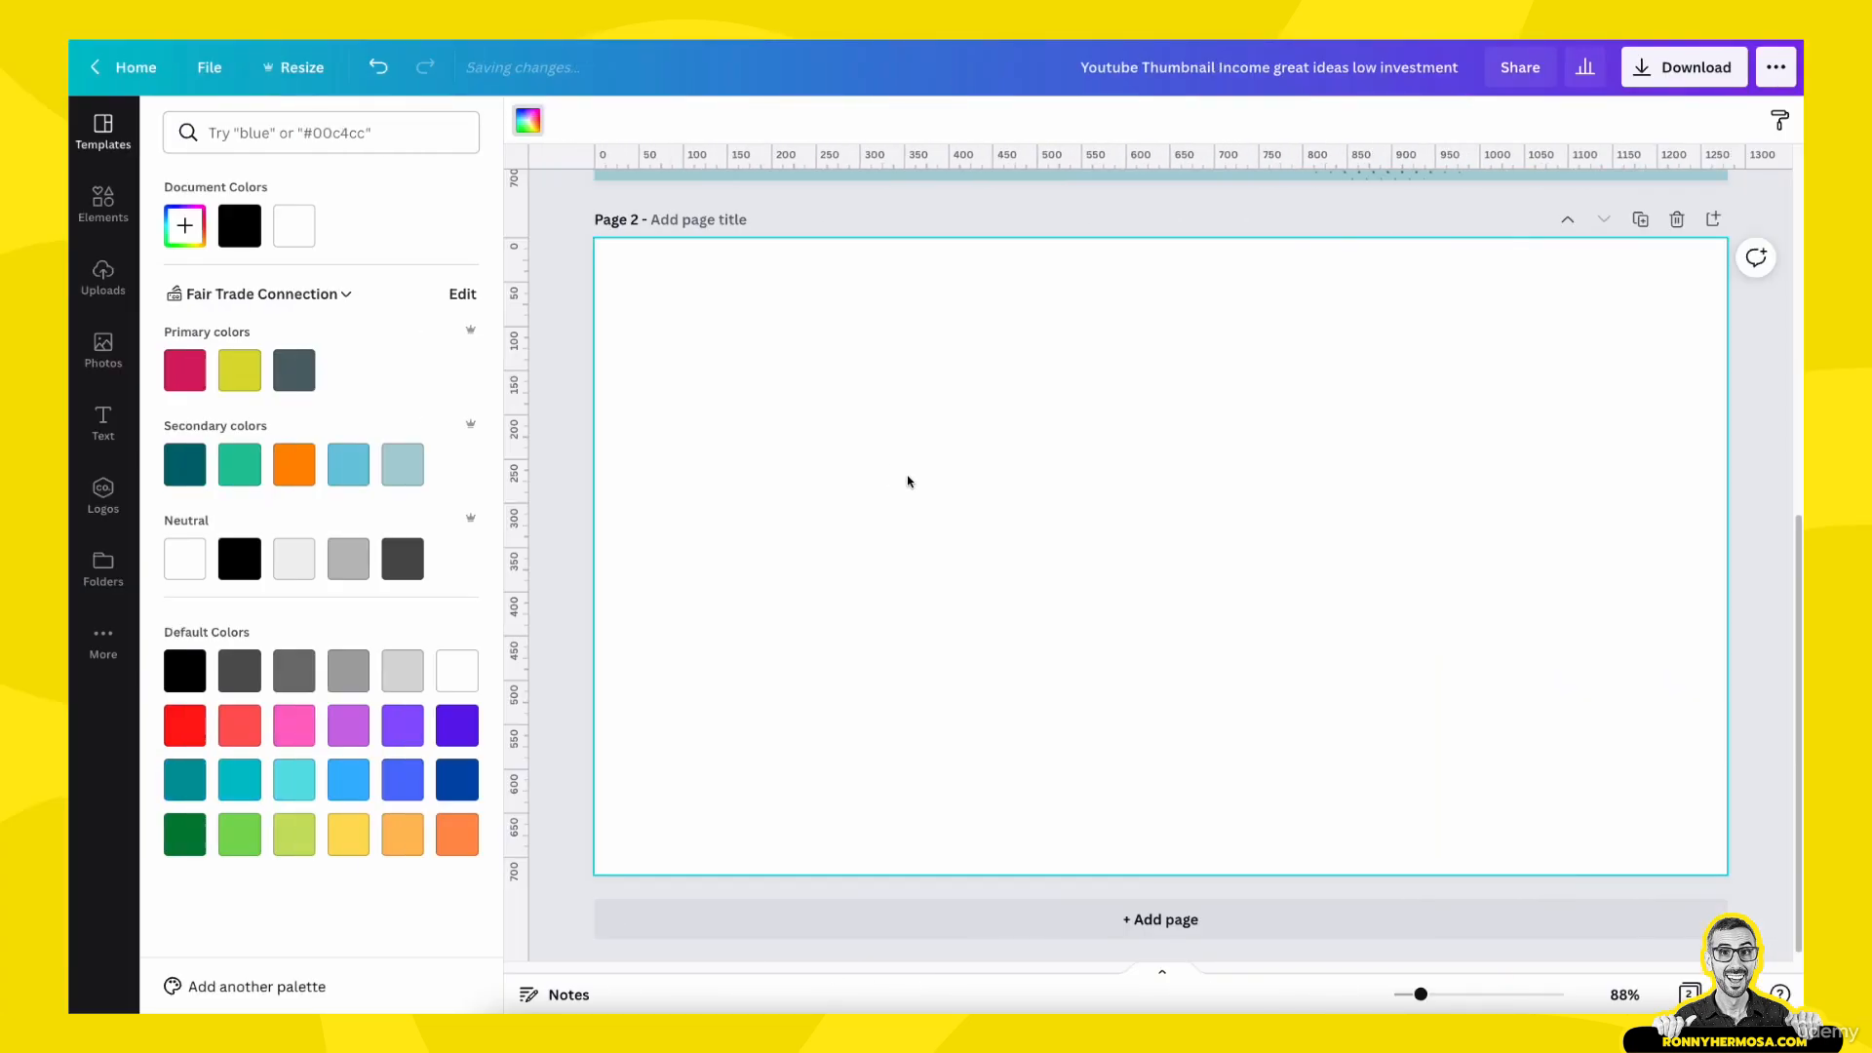
{"action": "scroll", "coordinate": [908, 482], "scroll_direction": "up", "scroll_amount": 2}
{"action": "scroll", "coordinate": [908, 481], "scroll_direction": "down", "scroll_amount": 2}
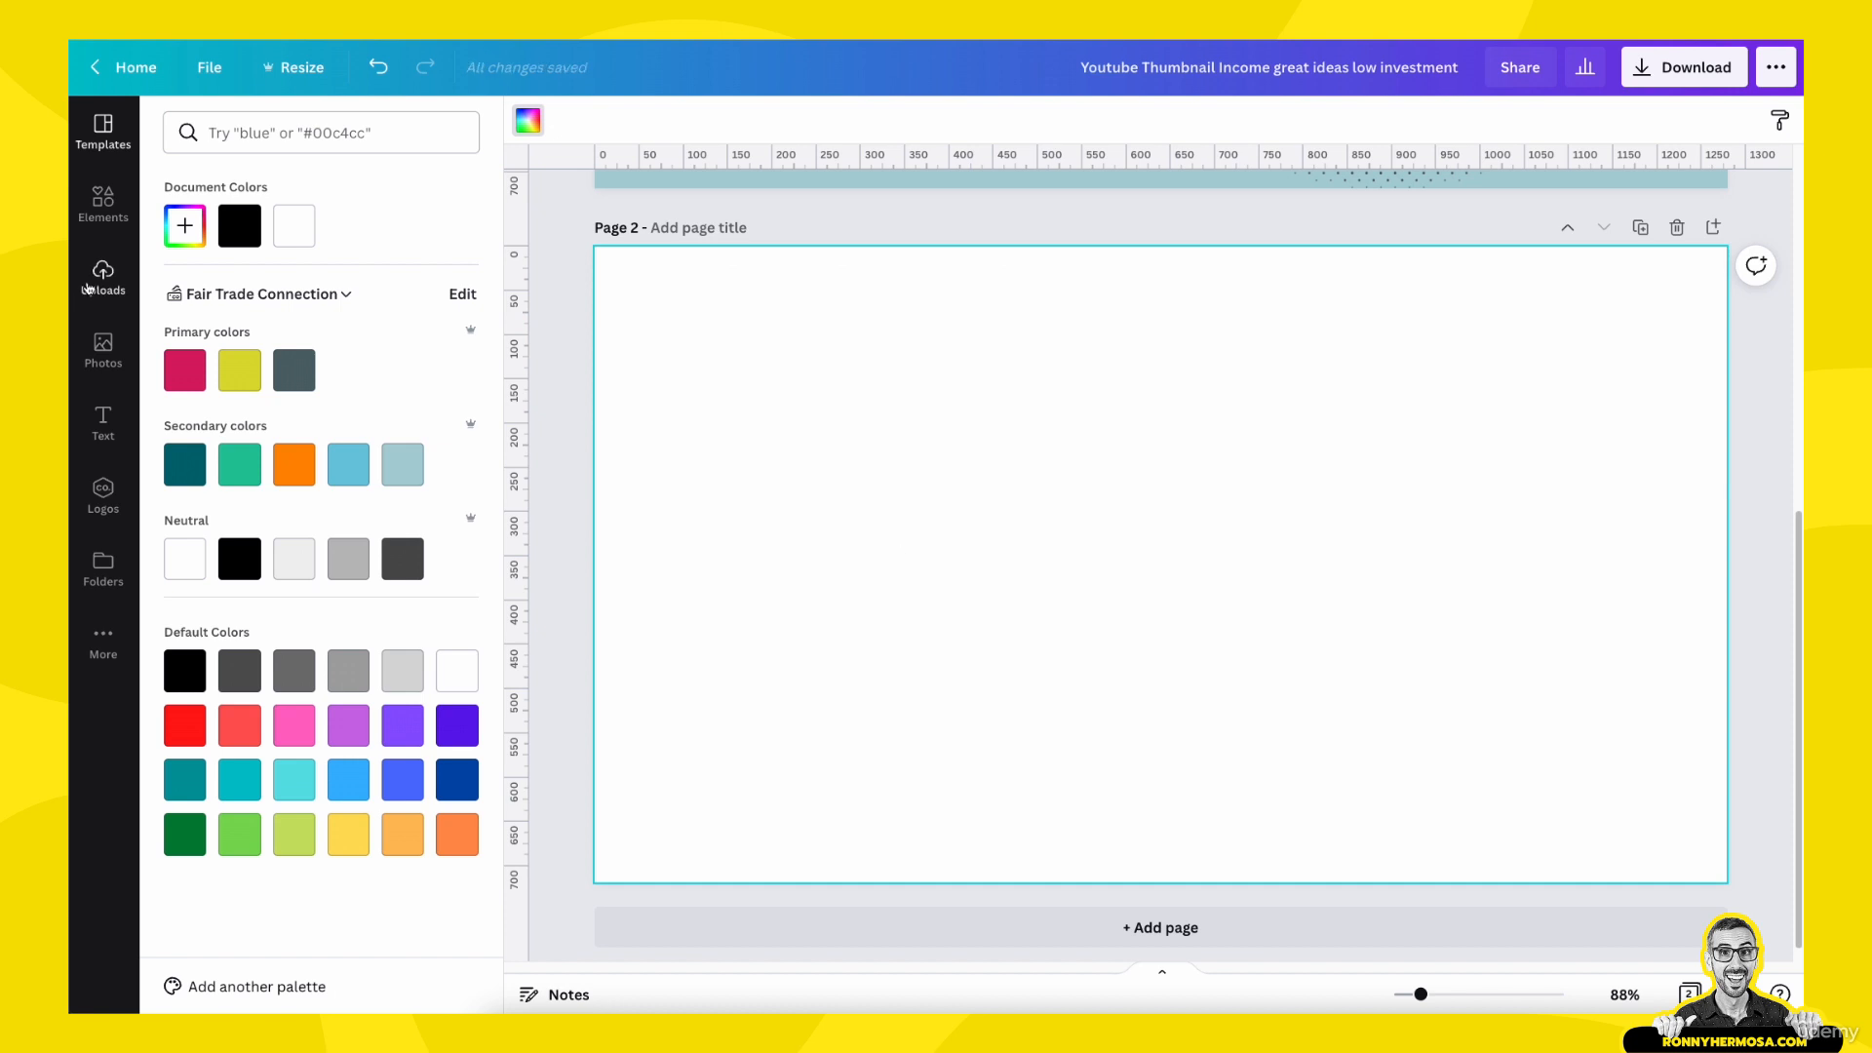
{"action": "left_click", "coordinate": [97, 281]}
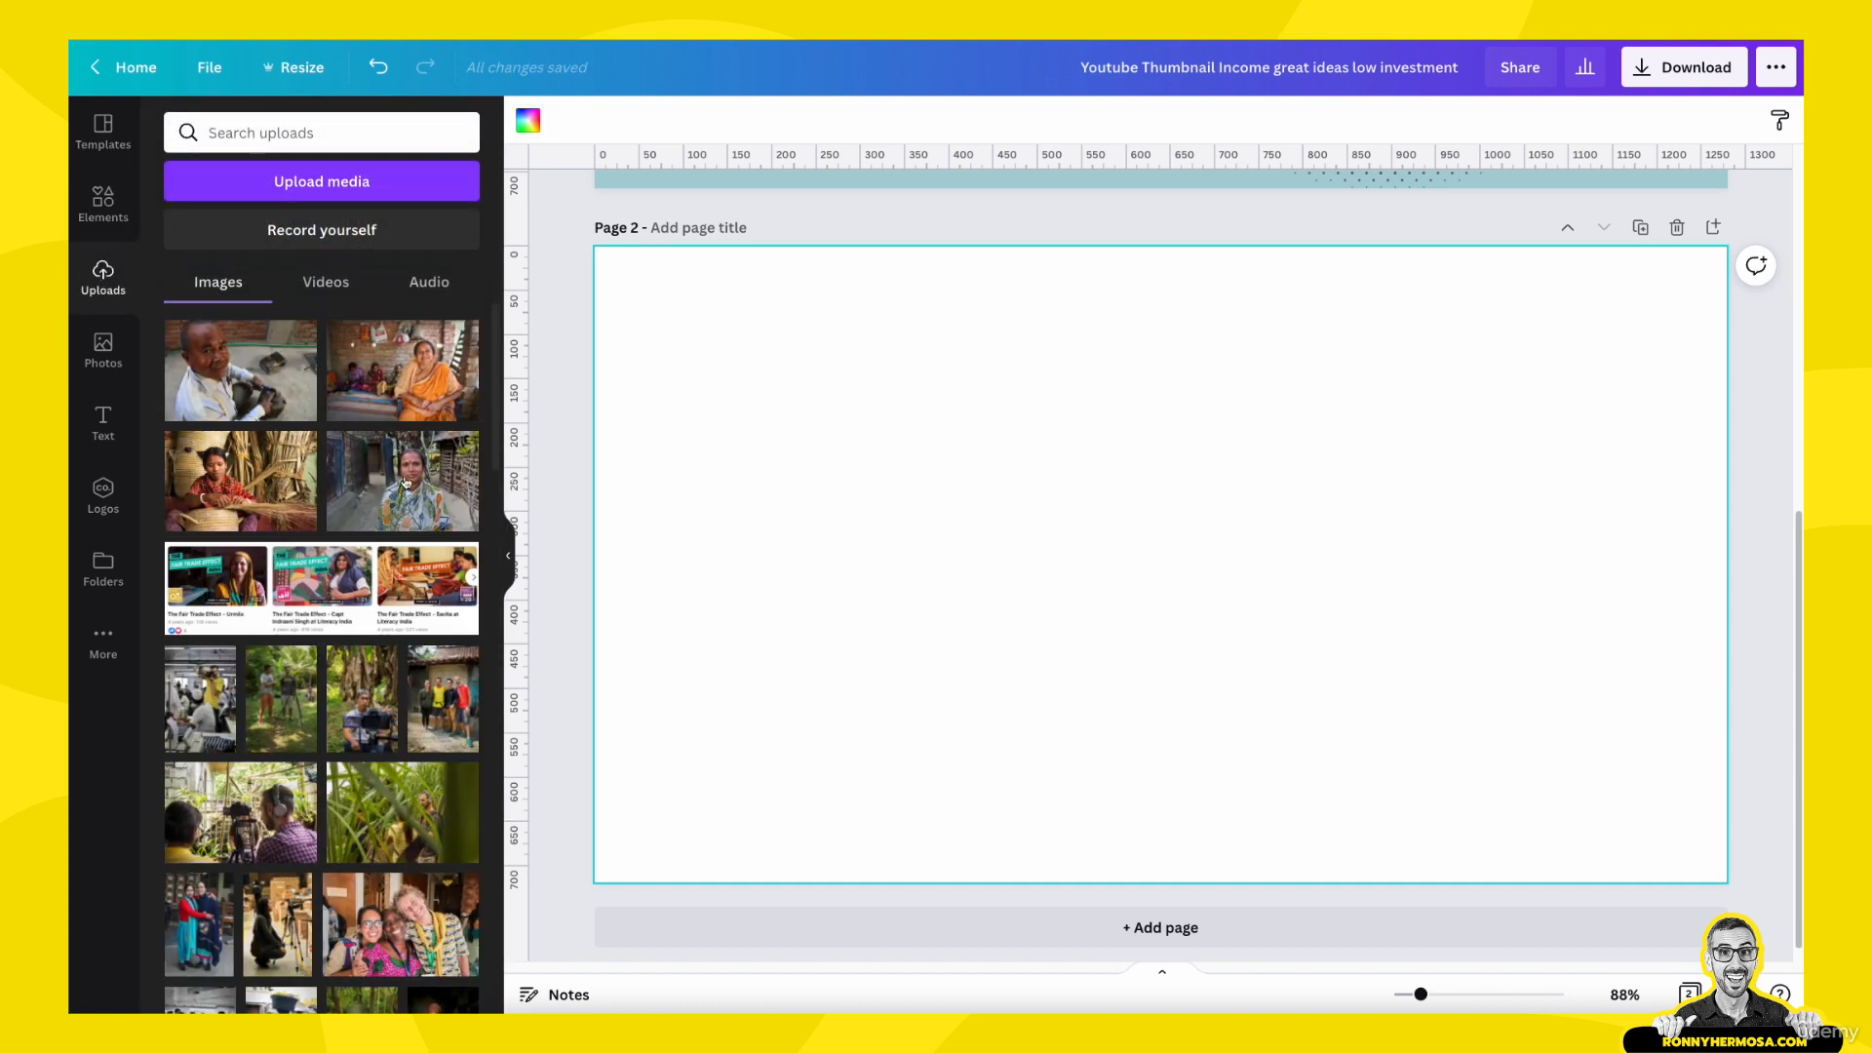
{"action": "left_click", "coordinate": [416, 477]}
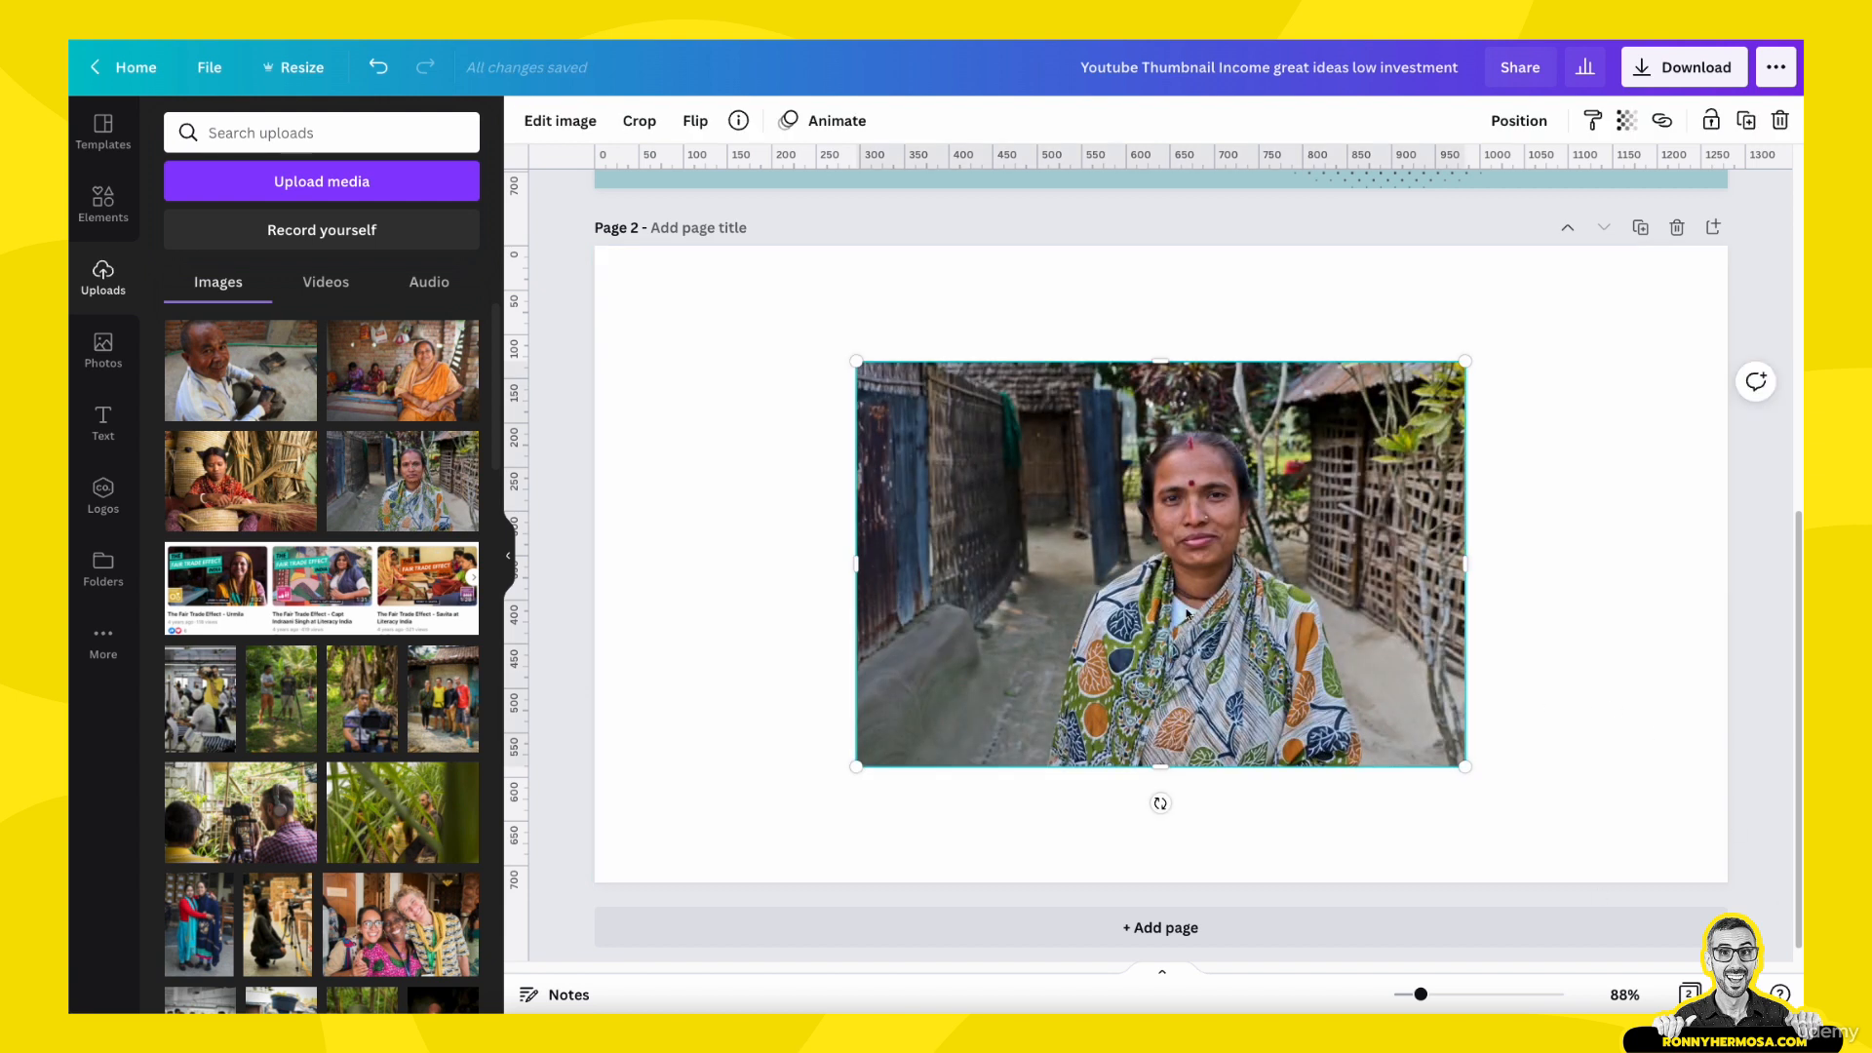
{"action": "key", "text": "Delete"}
{"action": "left_click", "coordinate": [999, 522]}
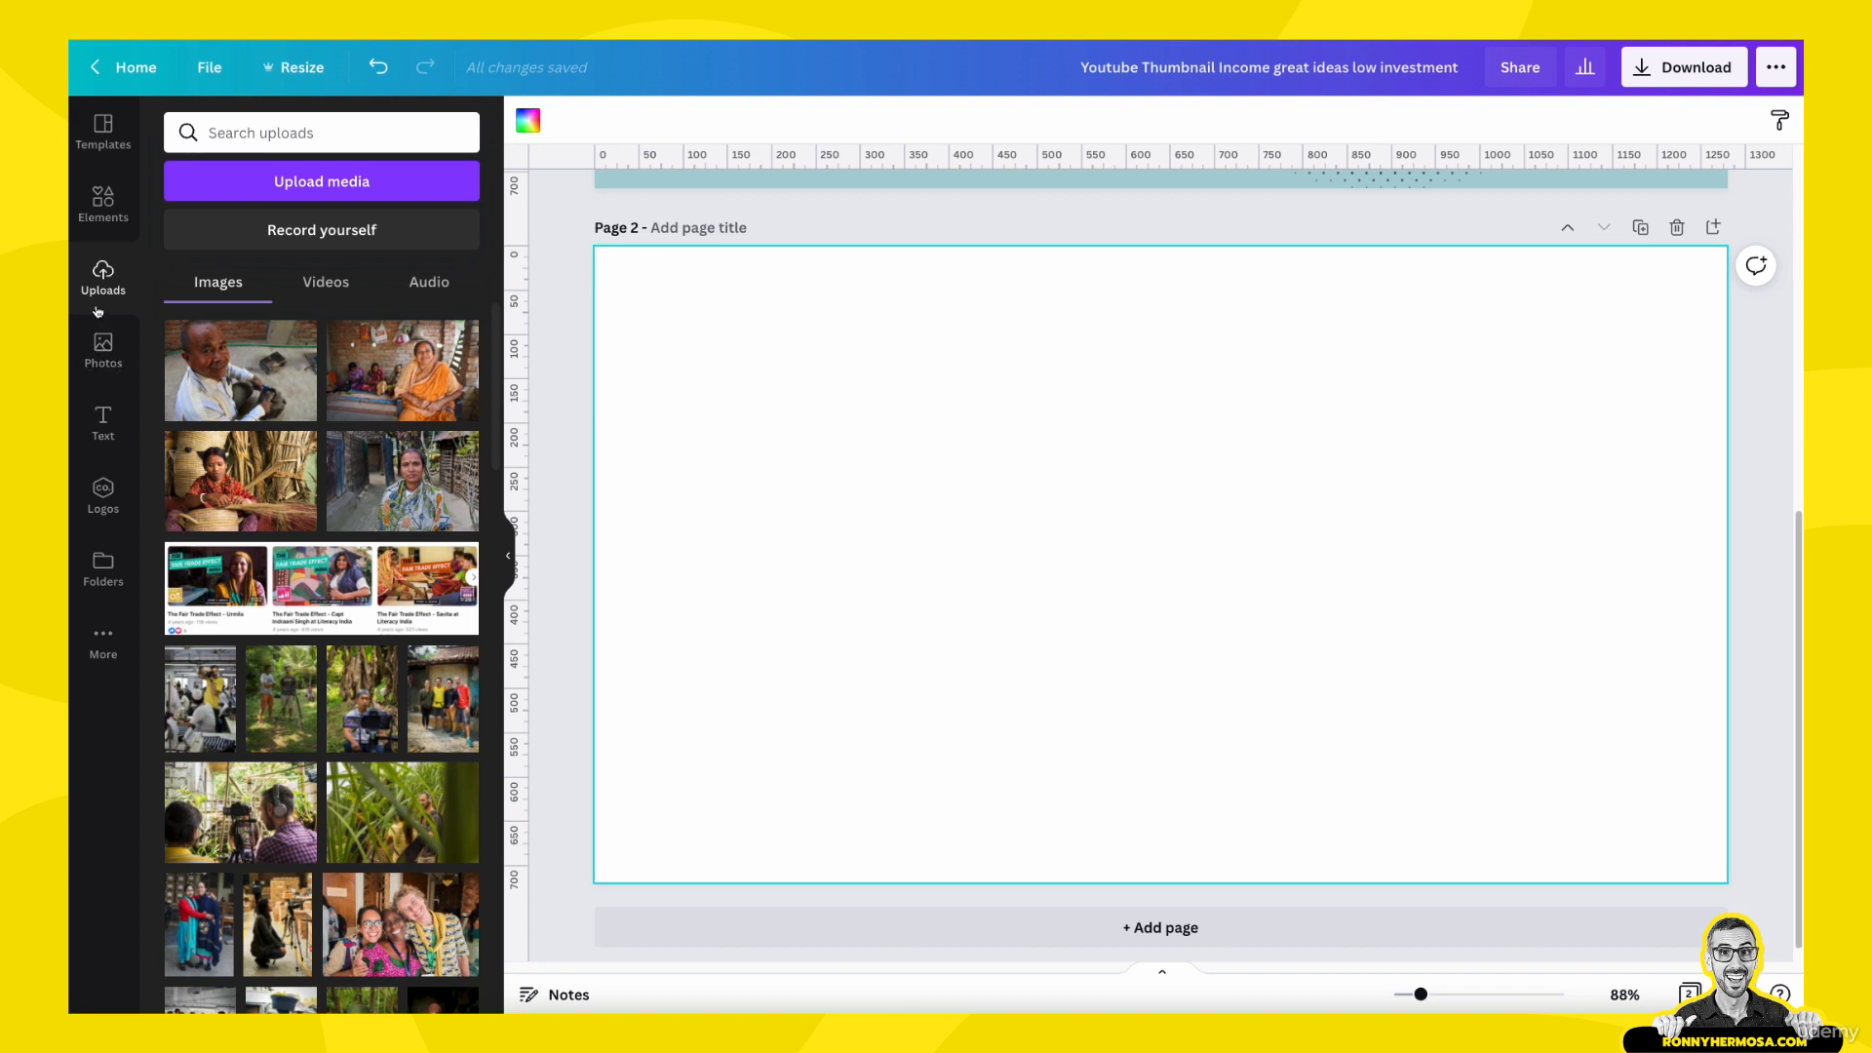
- Add a single-image grid that fills page 2 and place the uploaded photo of the woman in the patterned shawl in it
{"action": "left_click", "coordinate": [101, 210]}
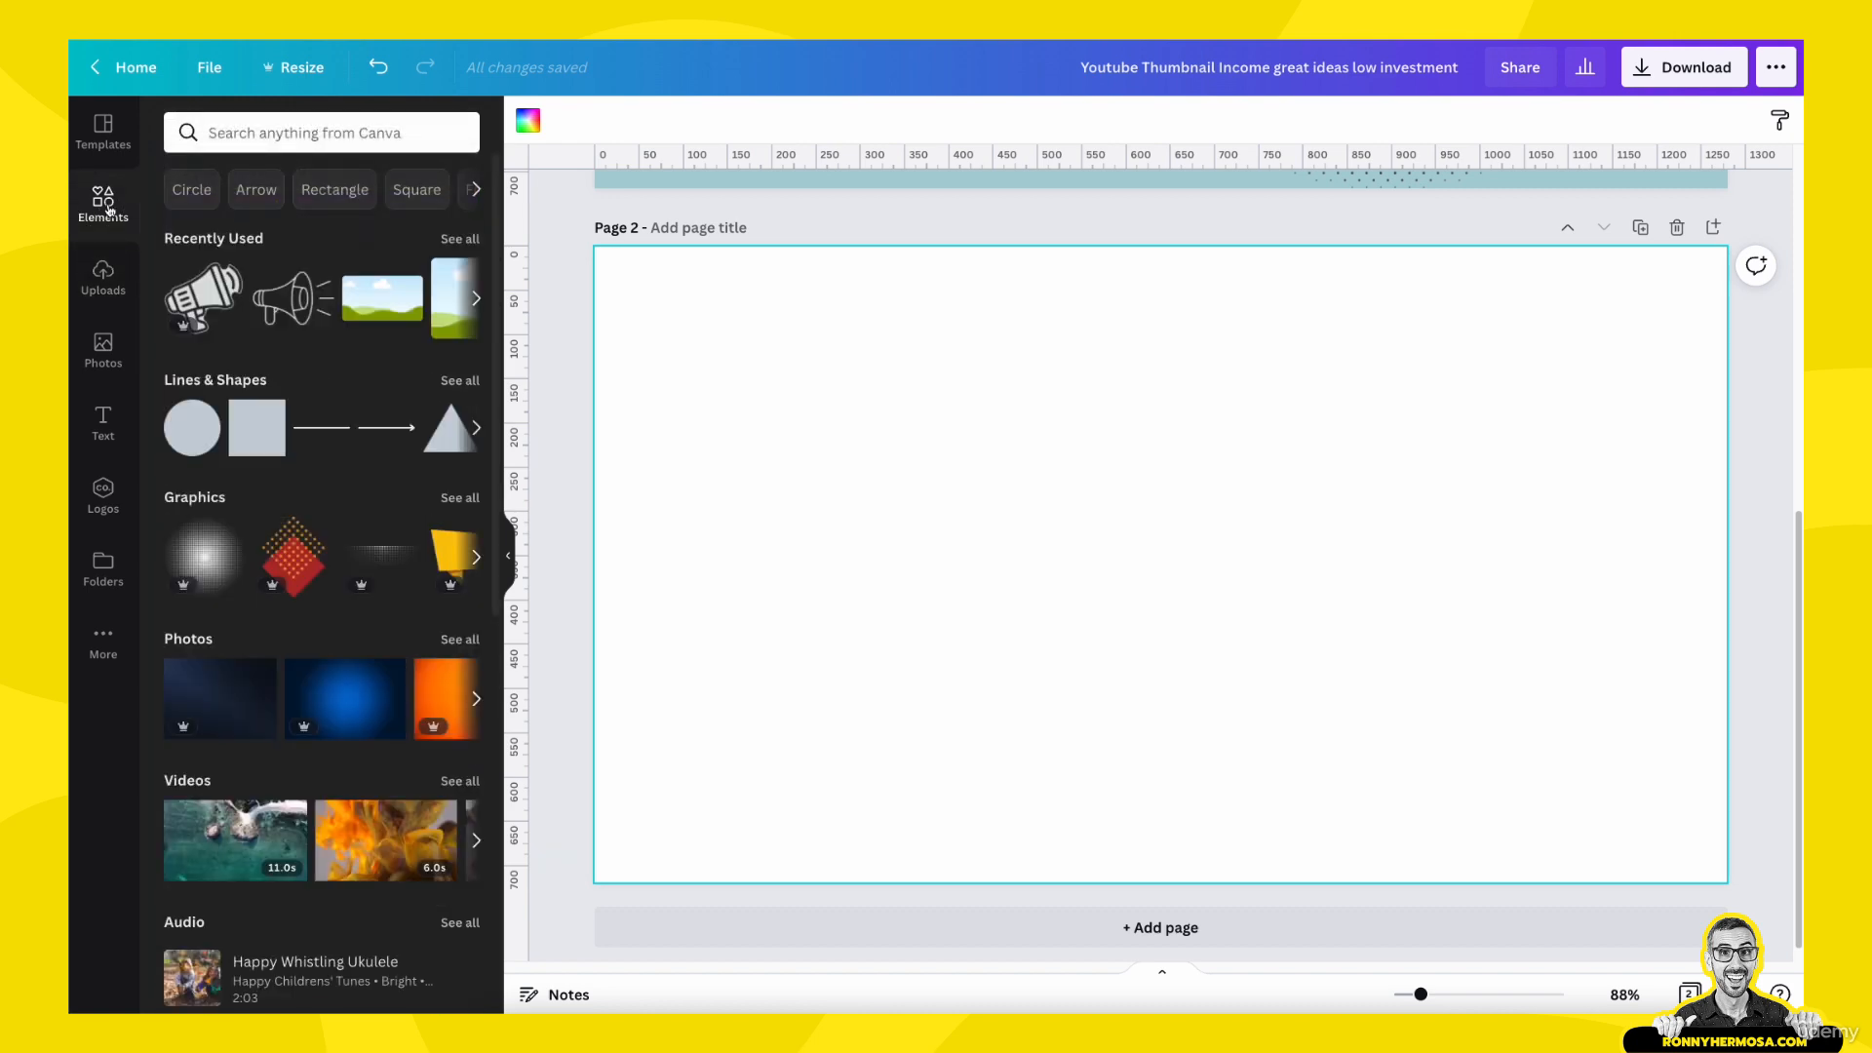
{"action": "scroll", "coordinate": [277, 616], "scroll_direction": "down", "scroll_amount": 8}
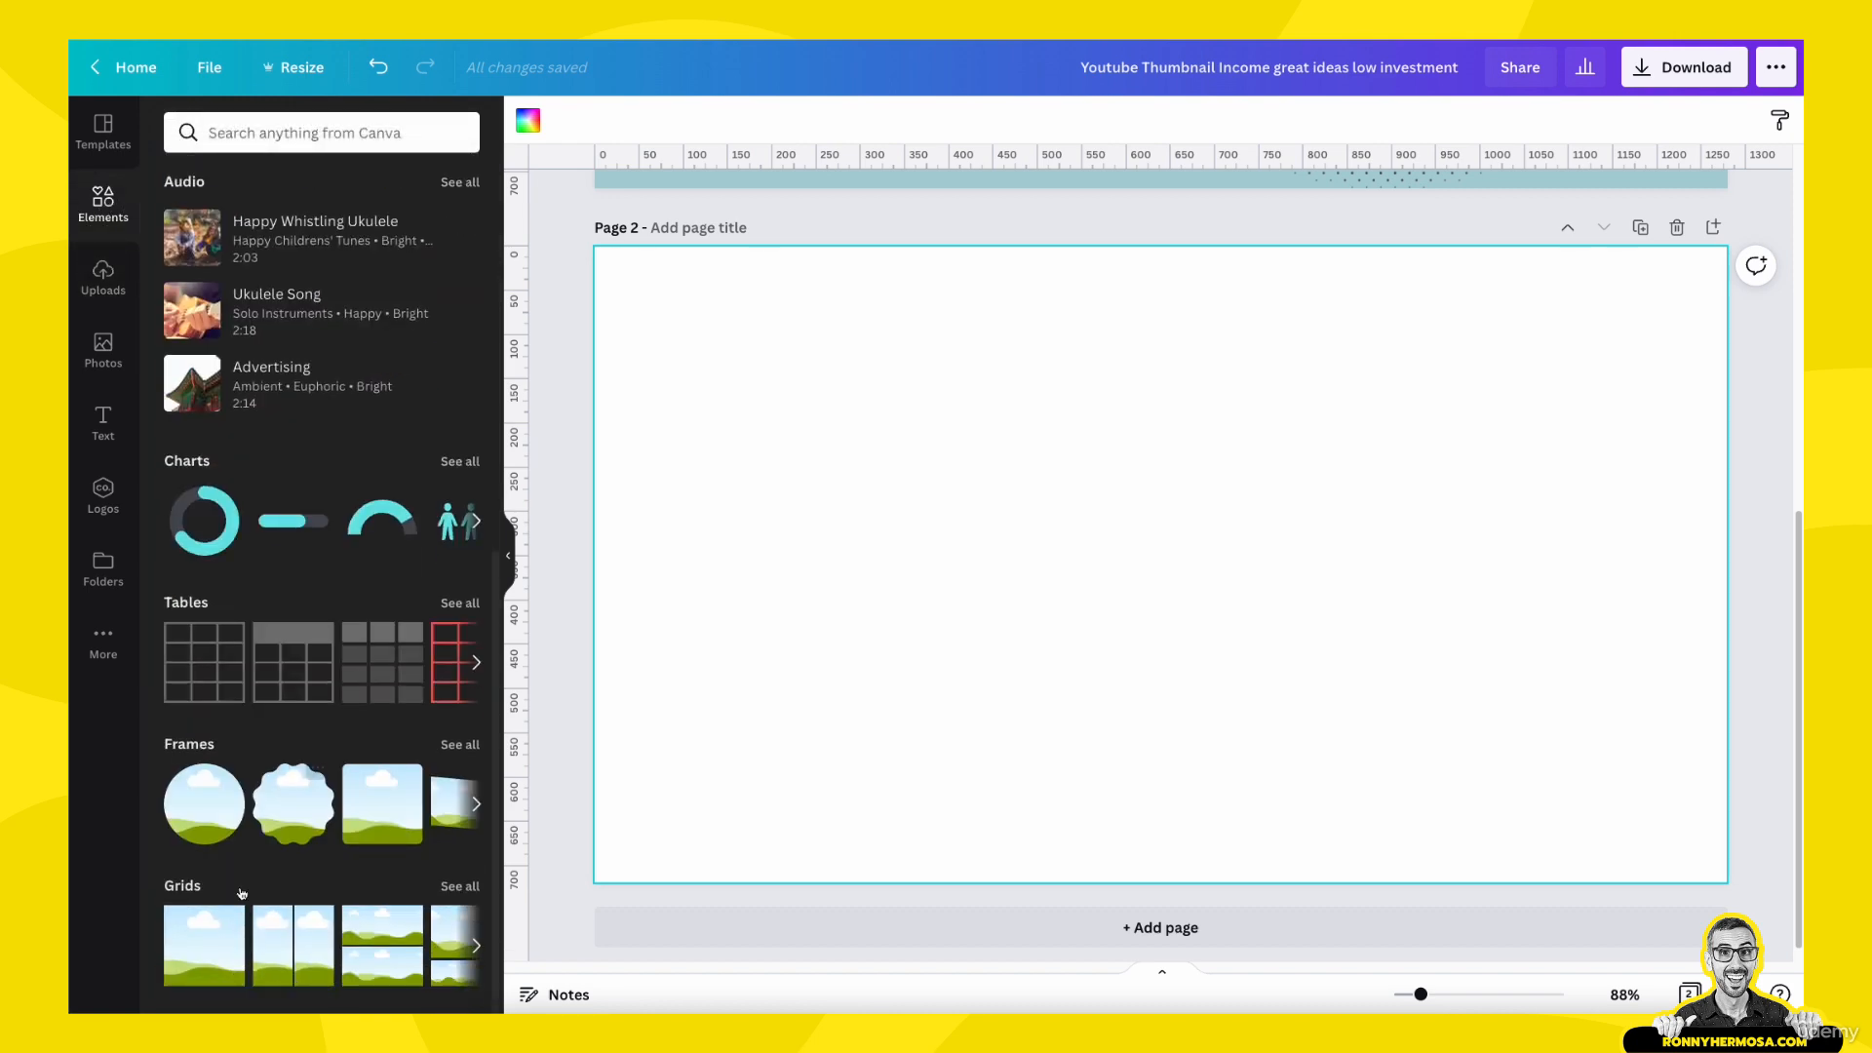
{"action": "left_click", "coordinate": [219, 936]}
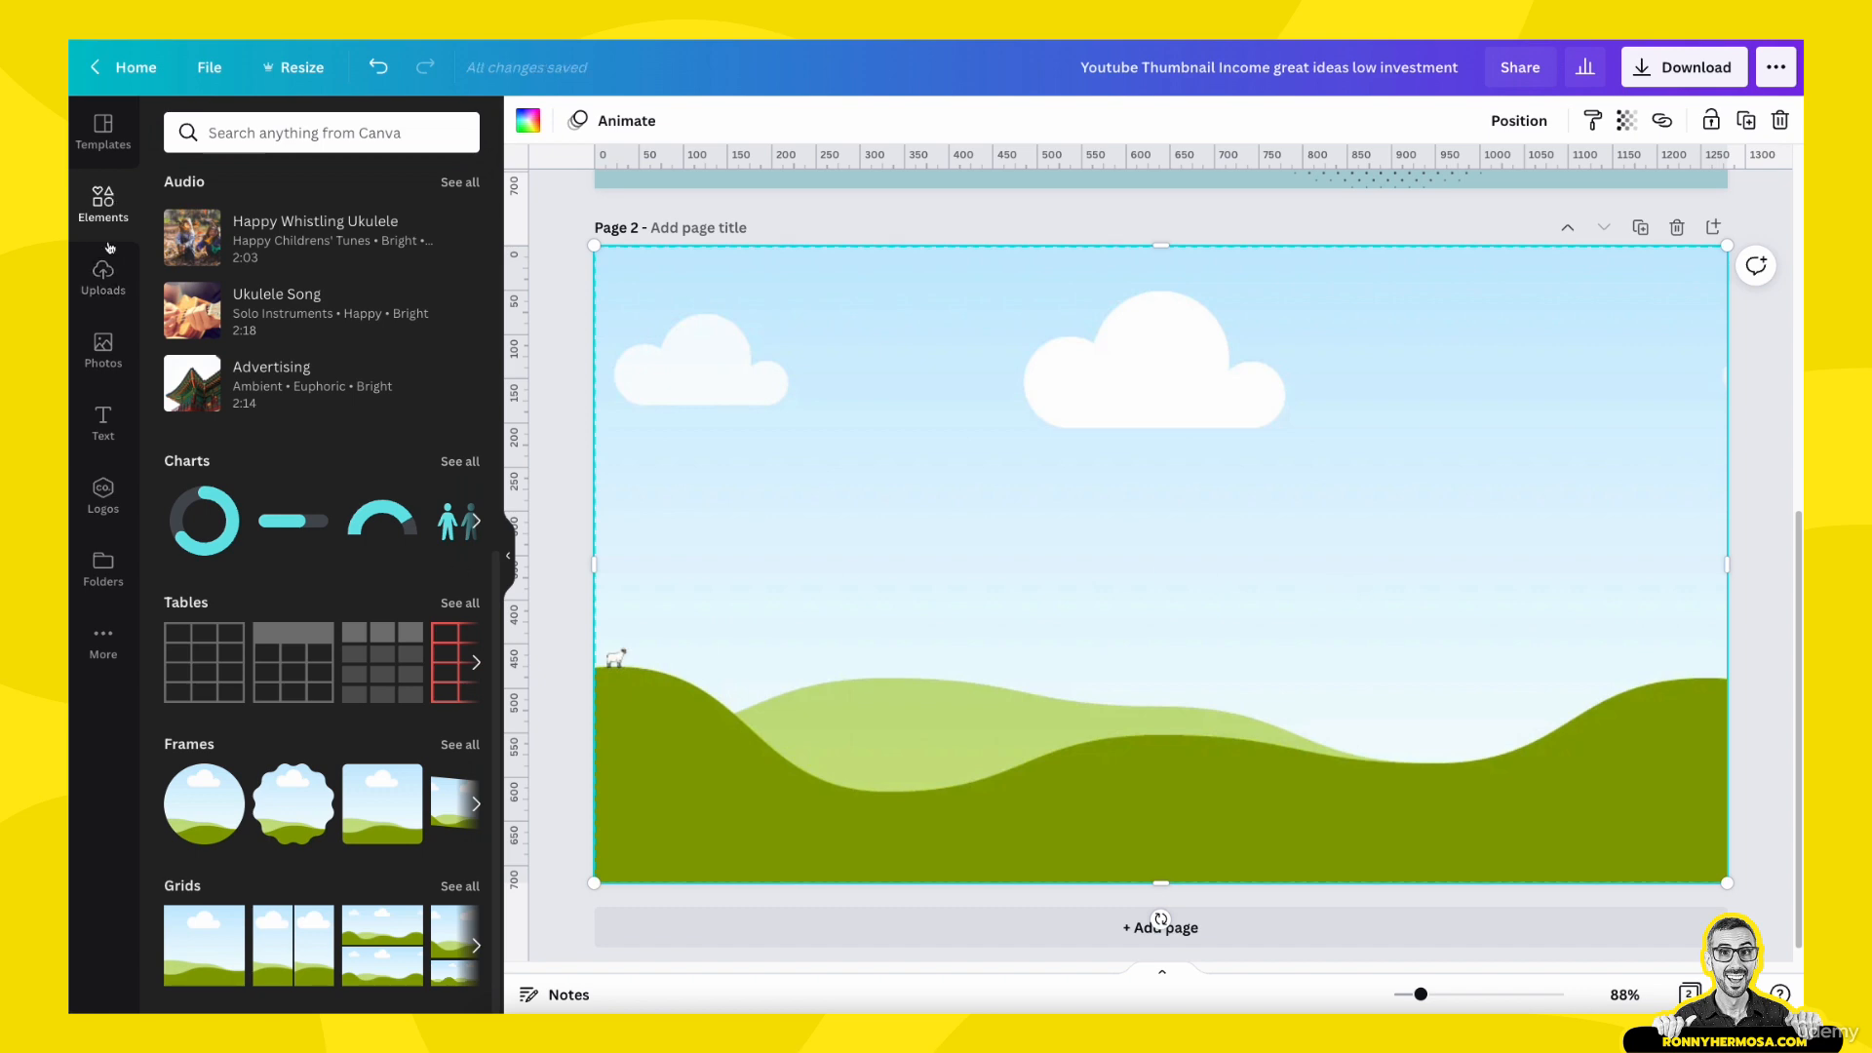
{"action": "left_click", "coordinate": [103, 278]}
{"action": "left_click_drag", "start_coordinate": [403, 481], "coordinate": [795, 495]}
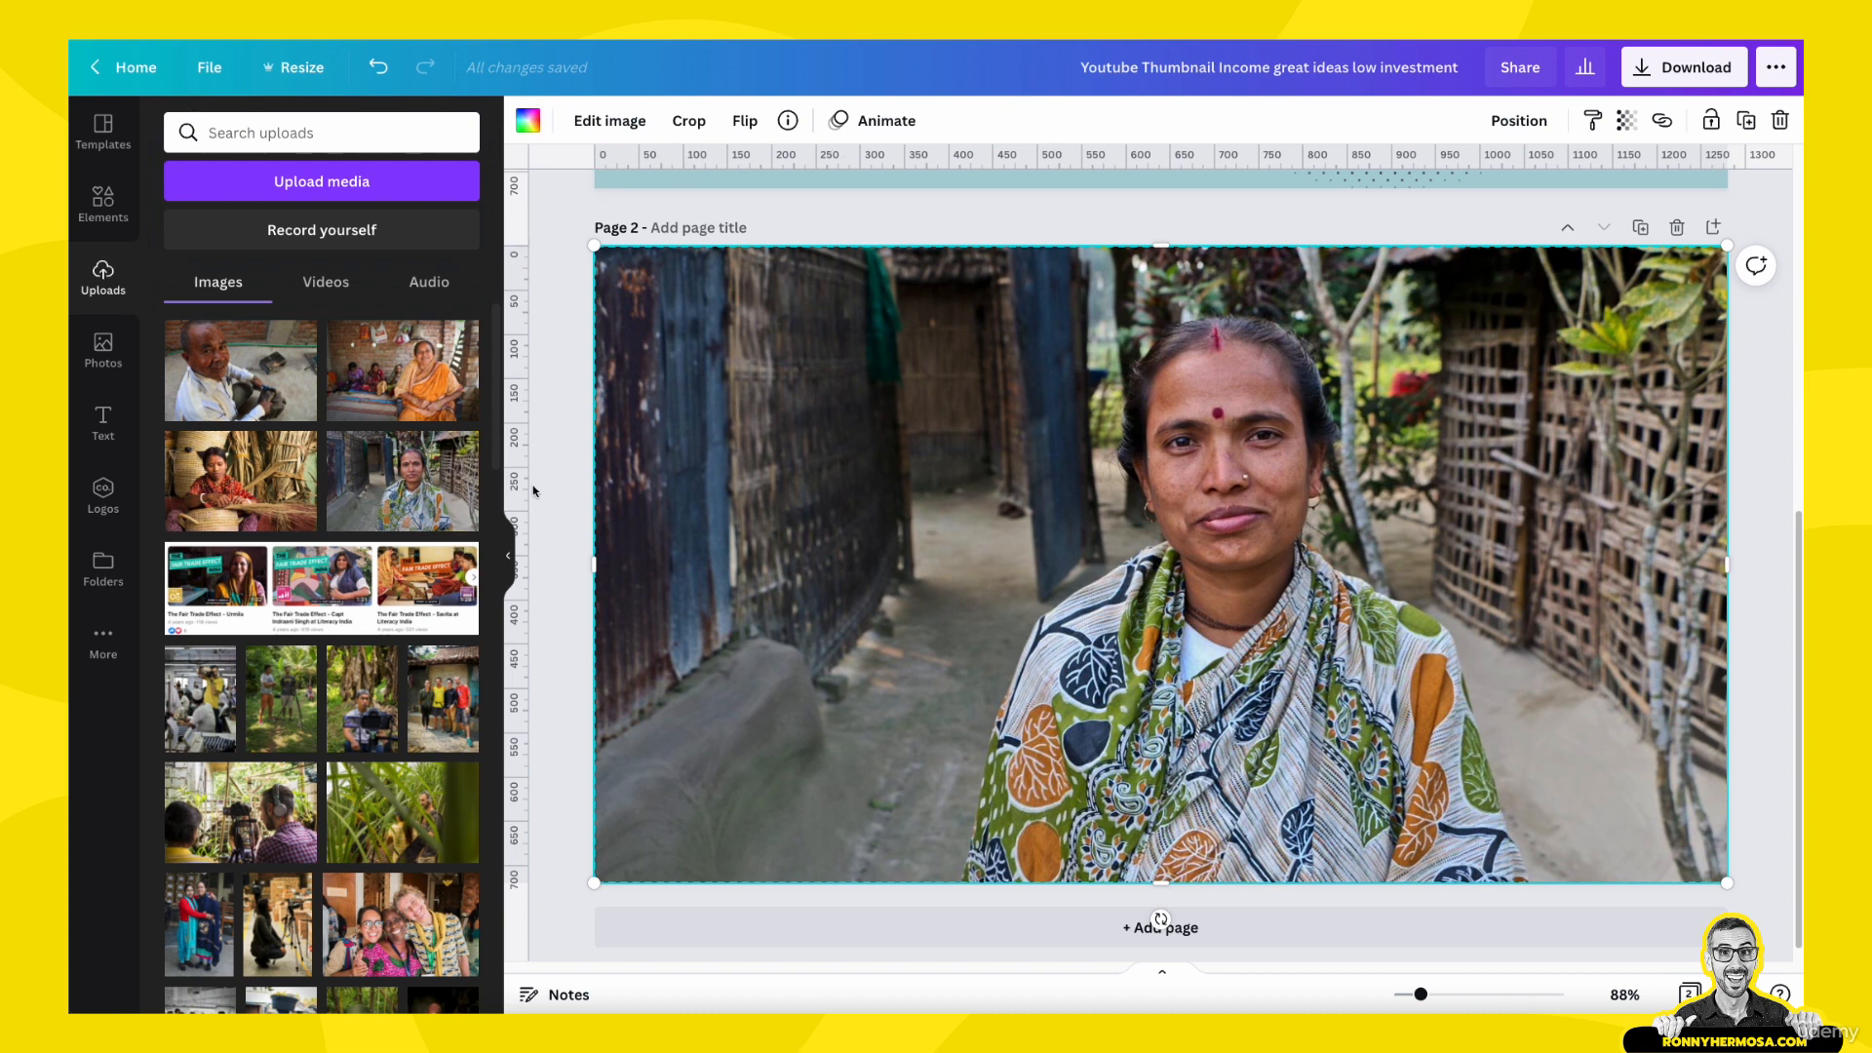
{"action": "left_click_drag", "start_coordinate": [523, 462], "coordinate": [1306, 462]}
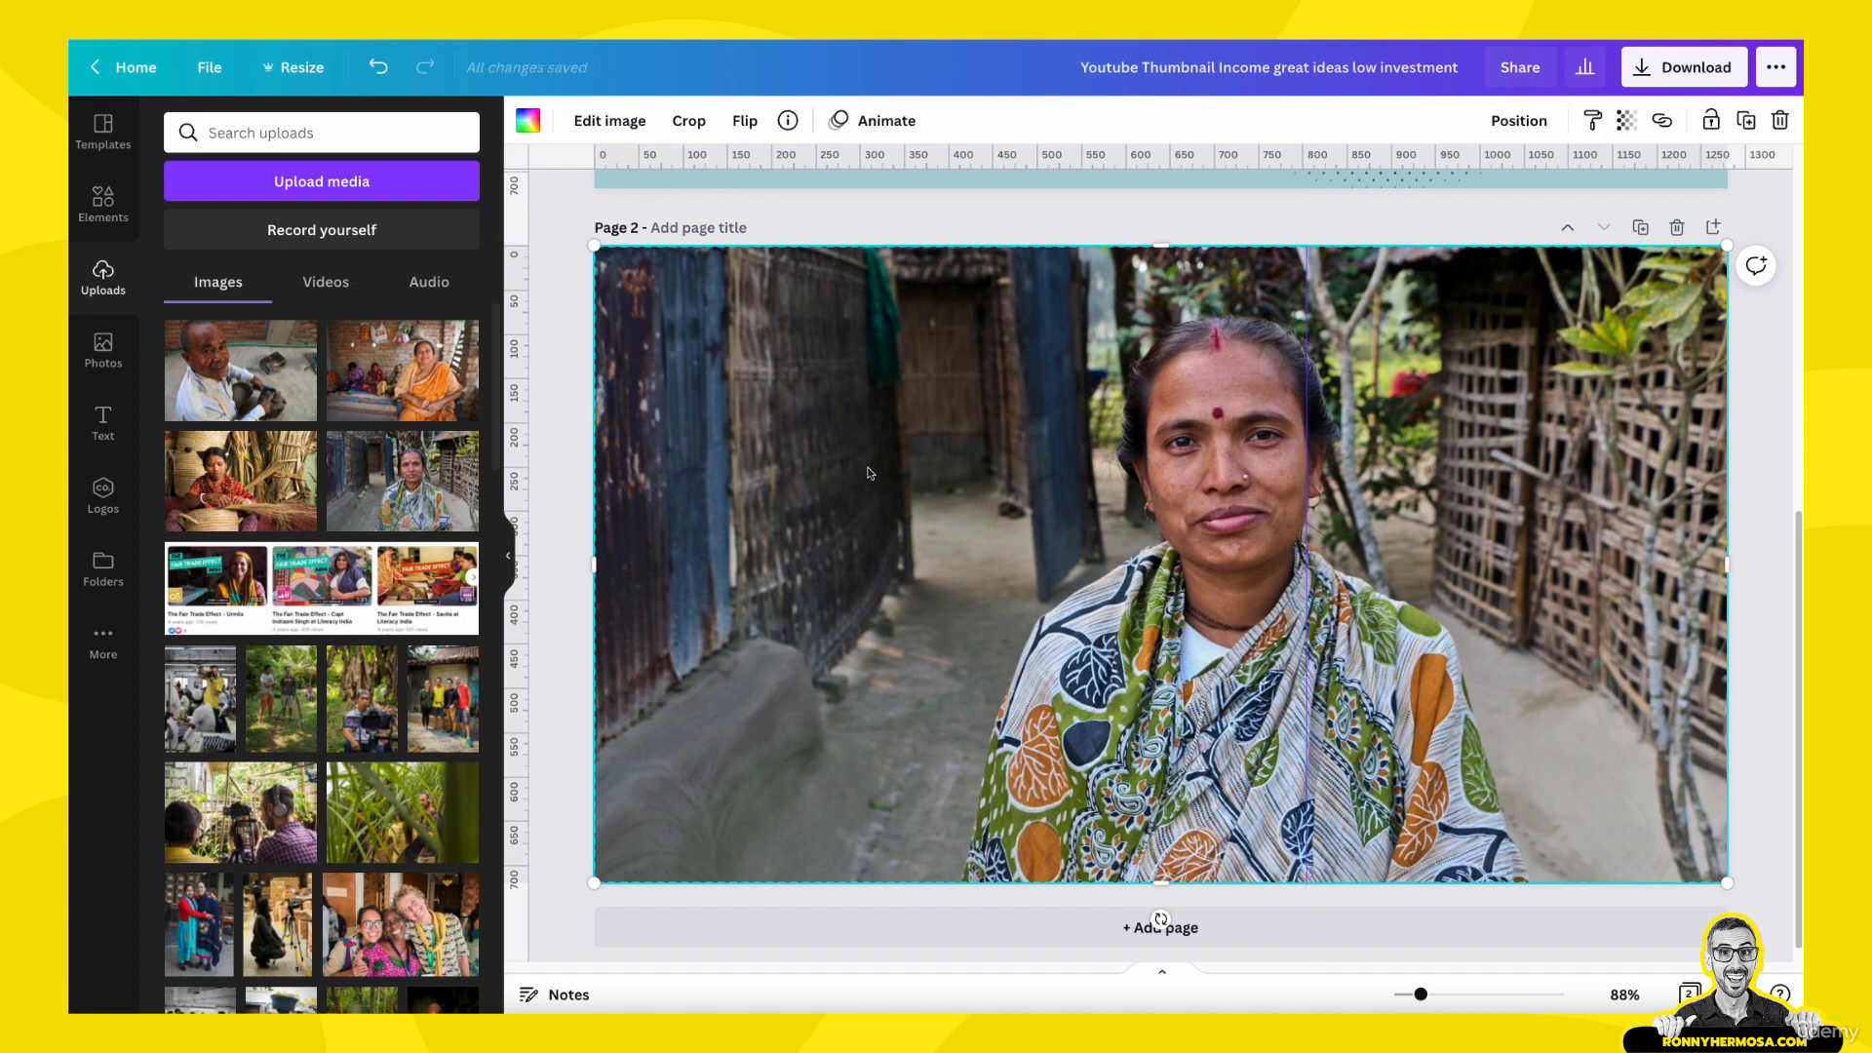
- Copy the four tilted text labels from page 1 onto the photo on page 2
{"action": "scroll", "coordinate": [869, 473], "scroll_direction": "up", "scroll_amount": 5}
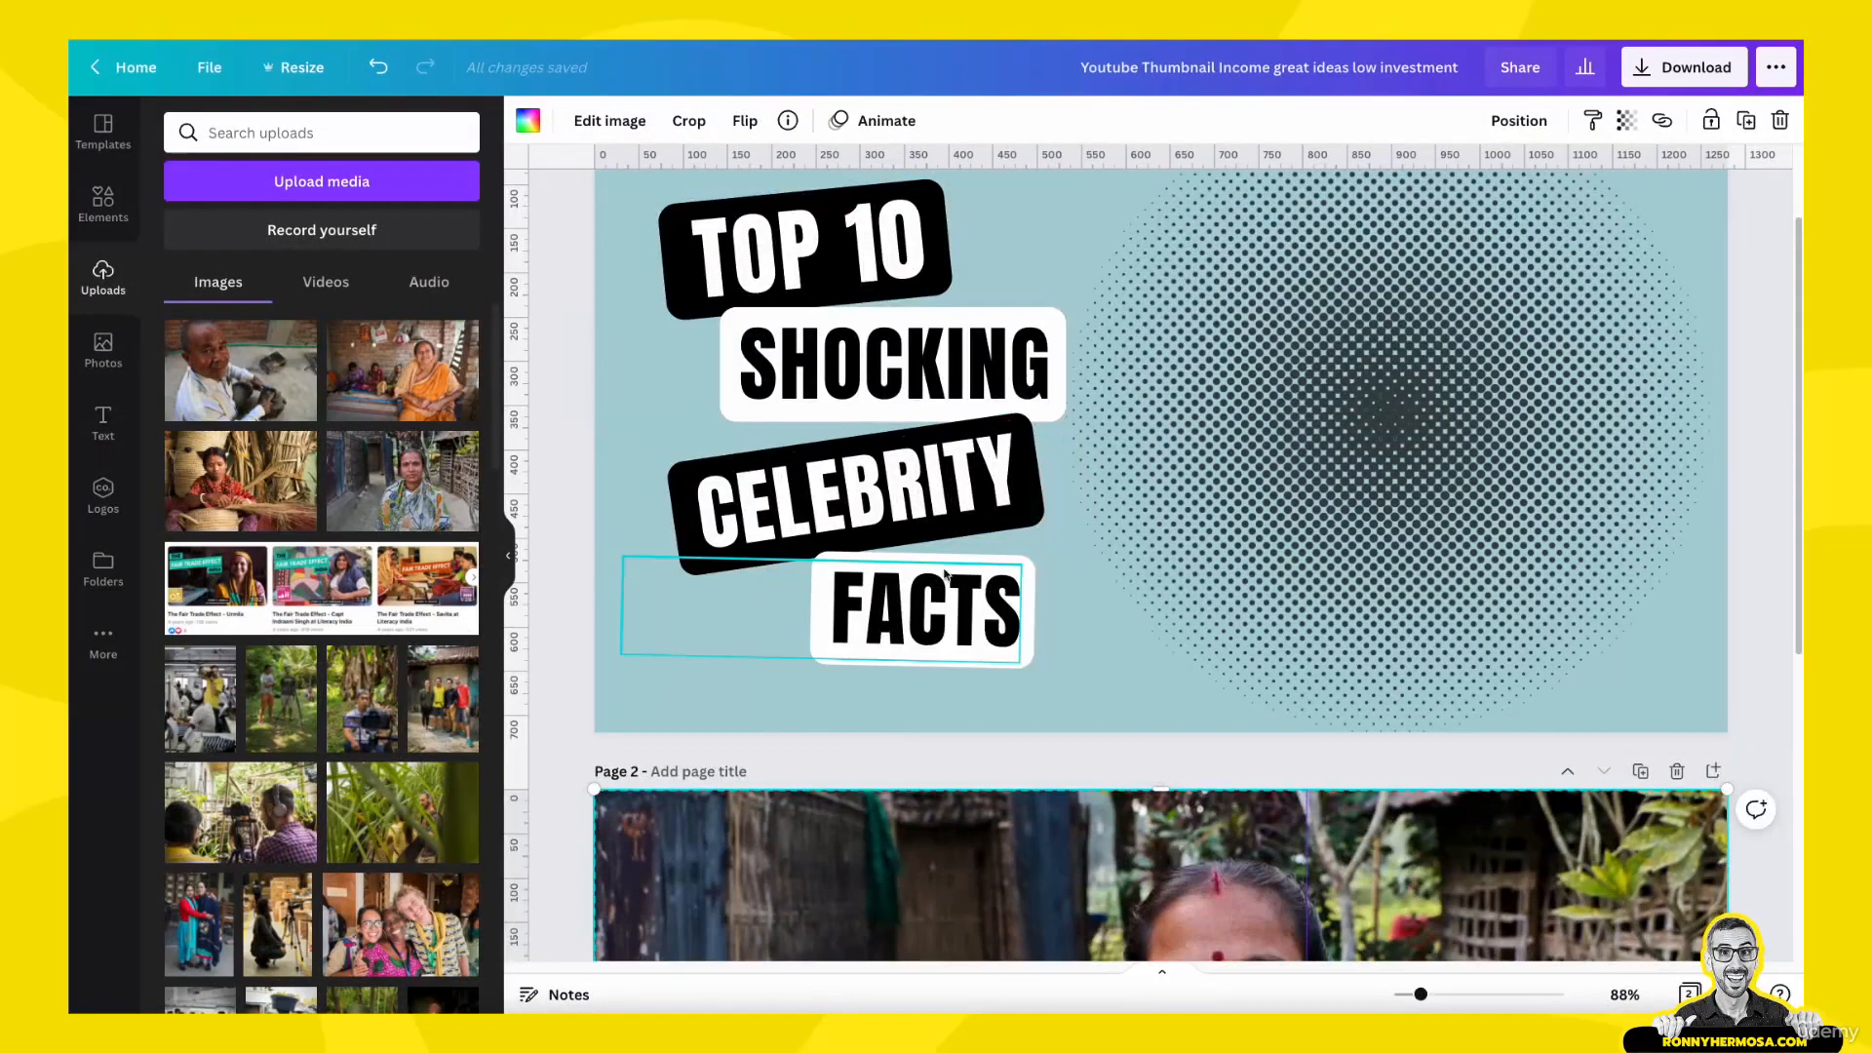
{"action": "scroll", "coordinate": [945, 575], "scroll_direction": "up", "scroll_amount": 3}
{"action": "left_click_drag", "start_coordinate": [565, 261], "coordinate": [878, 767]}
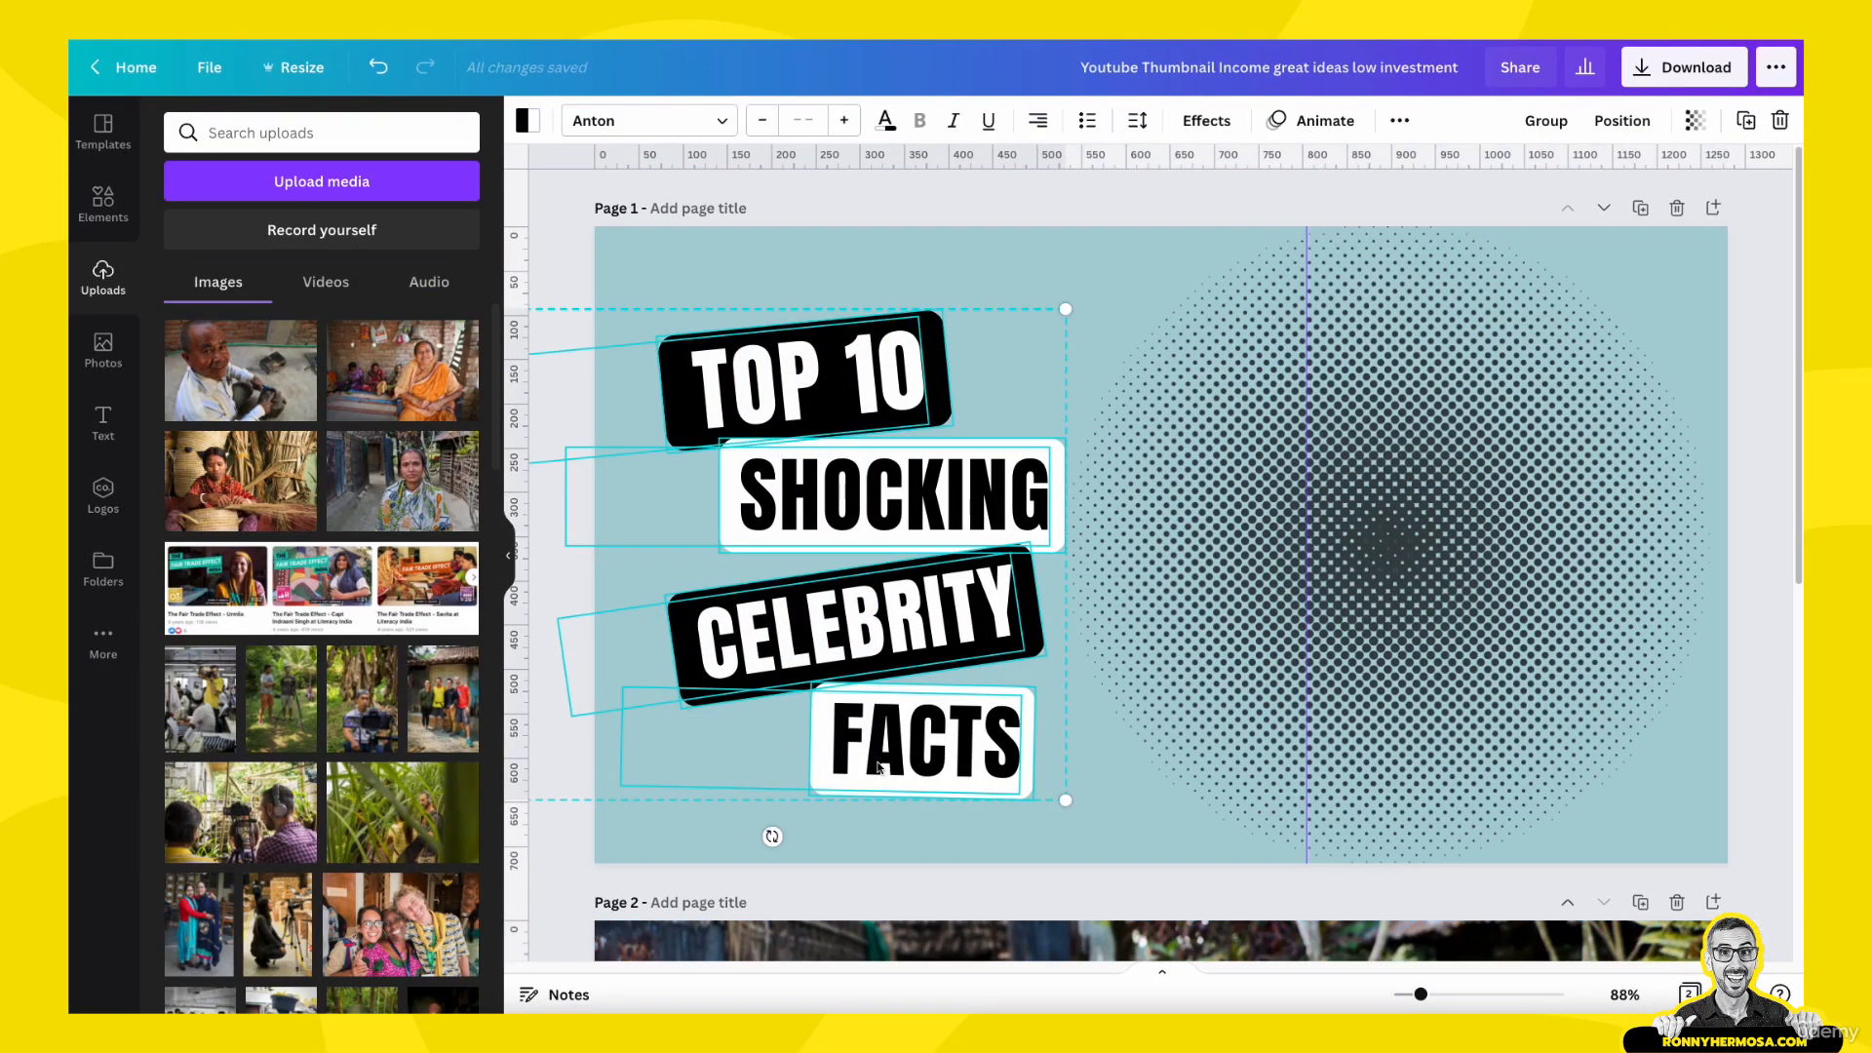
{"action": "scroll", "coordinate": [858, 760], "scroll_direction": "down", "scroll_amount": 5}
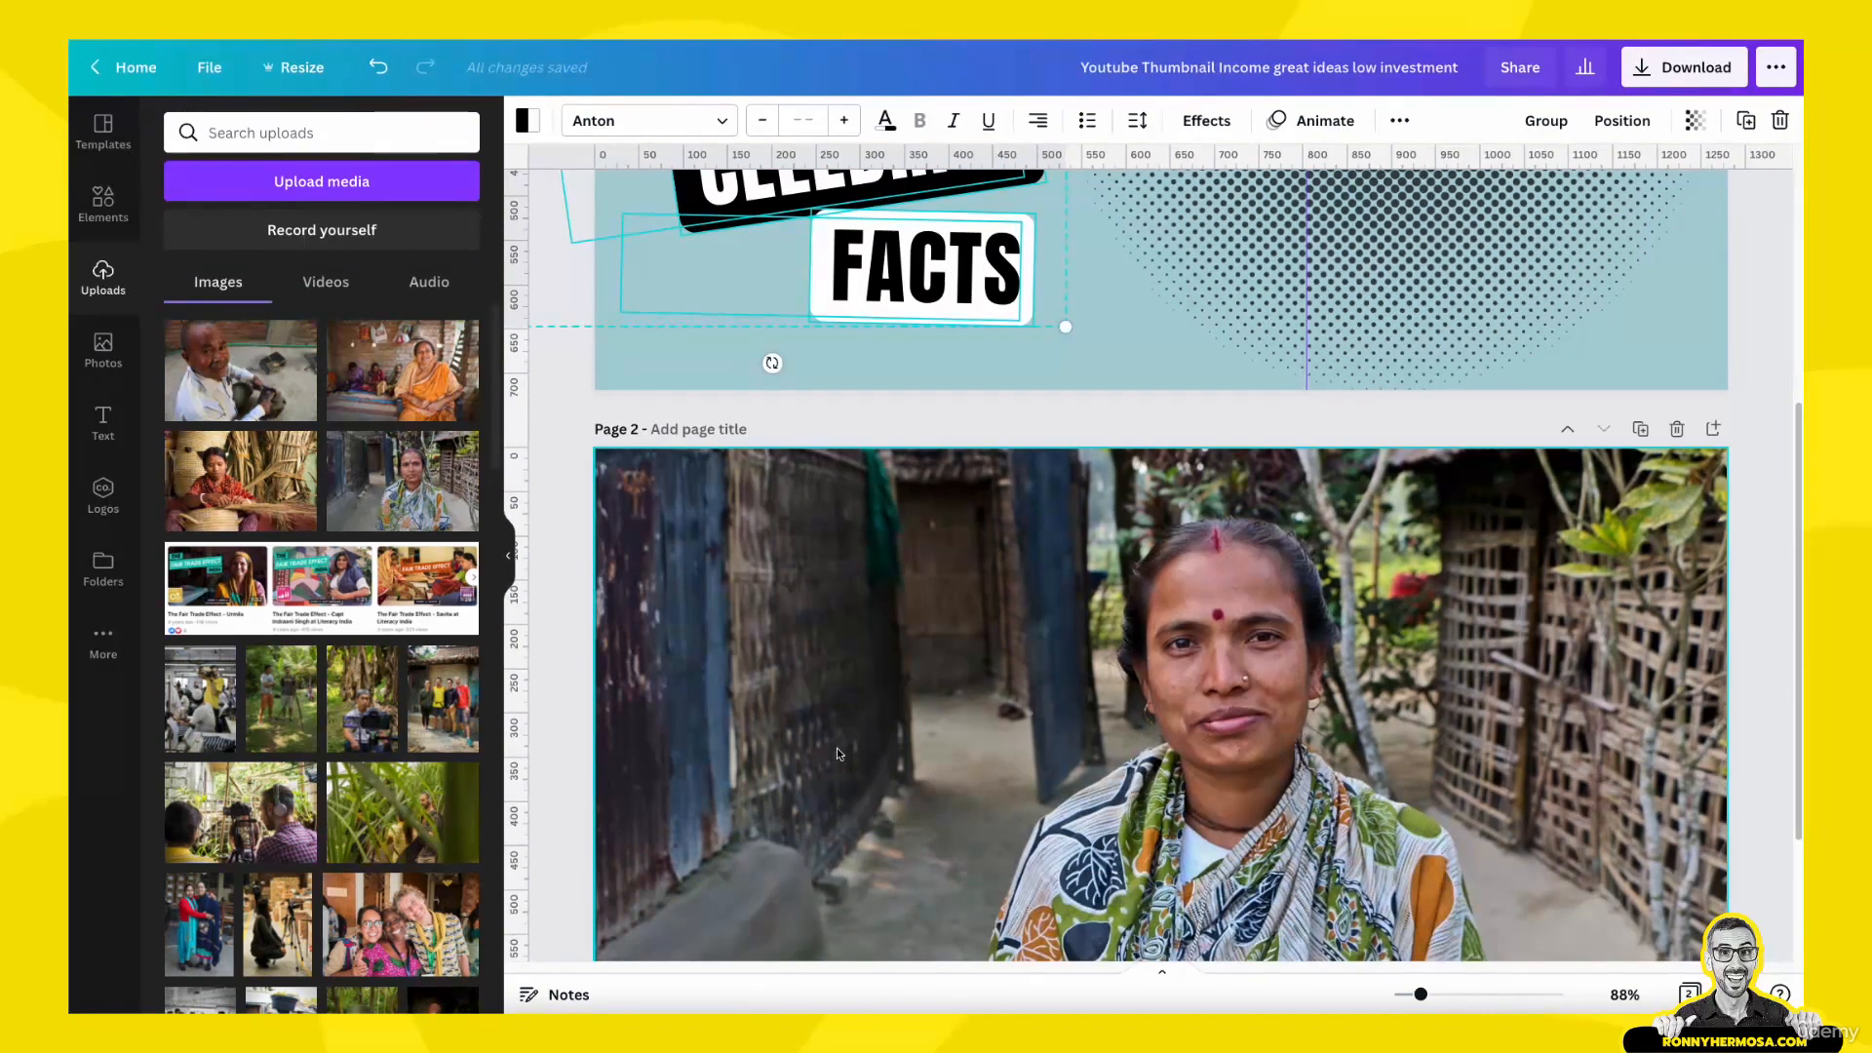
{"action": "left_click", "coordinate": [837, 747]}
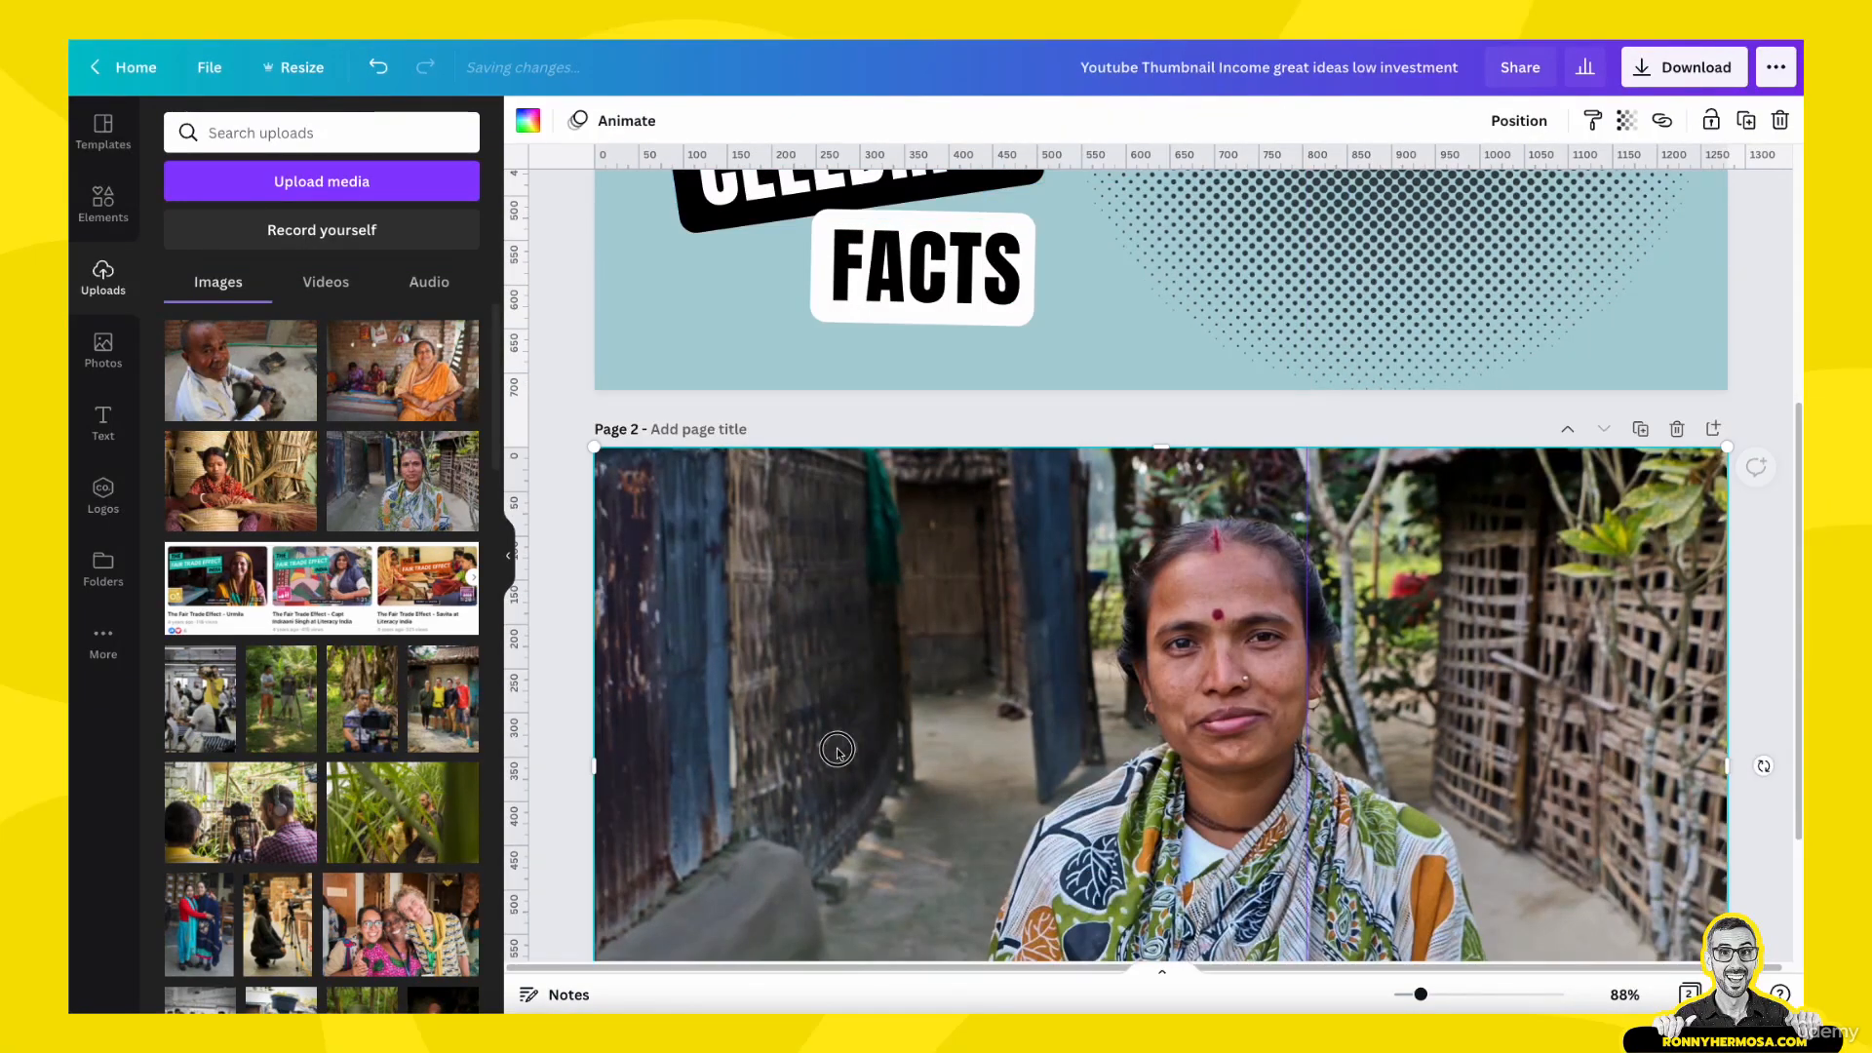
{"action": "key", "text": "ctrl+v"}
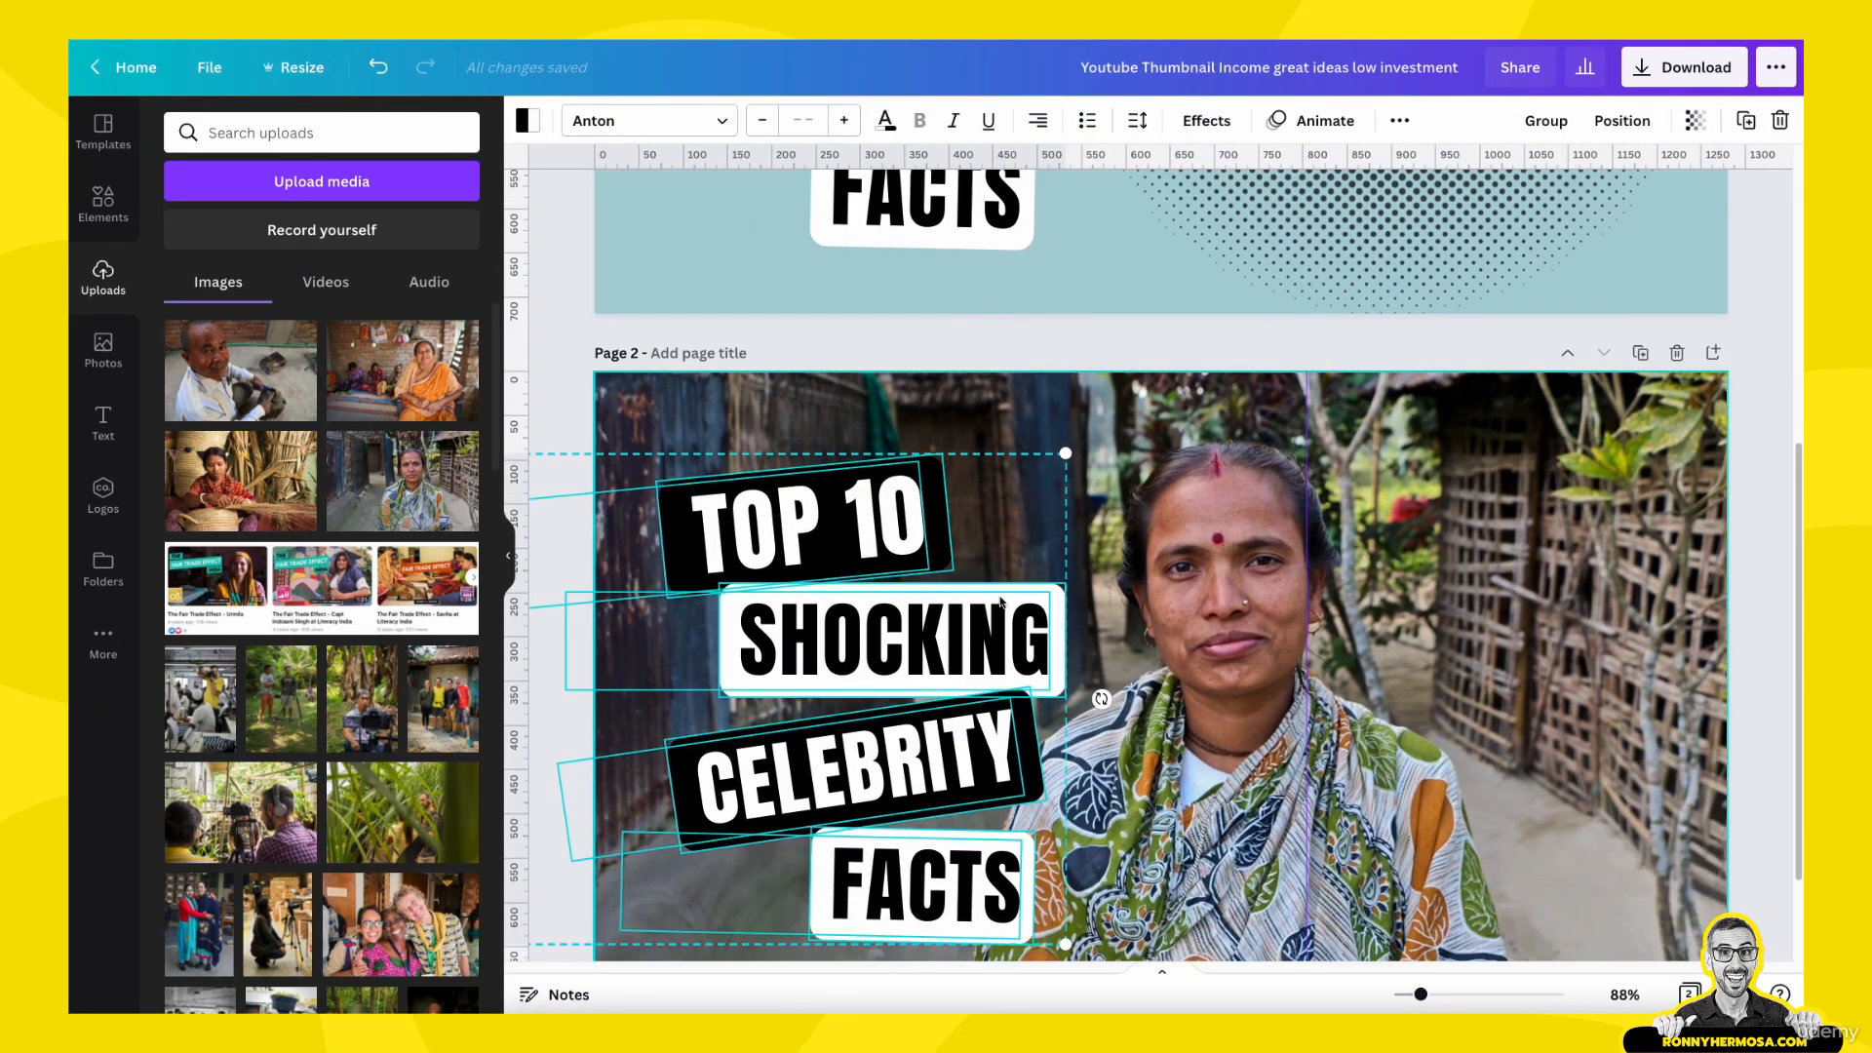
{"action": "scroll", "coordinate": [849, 697], "scroll_direction": "down", "scroll_amount": 2}
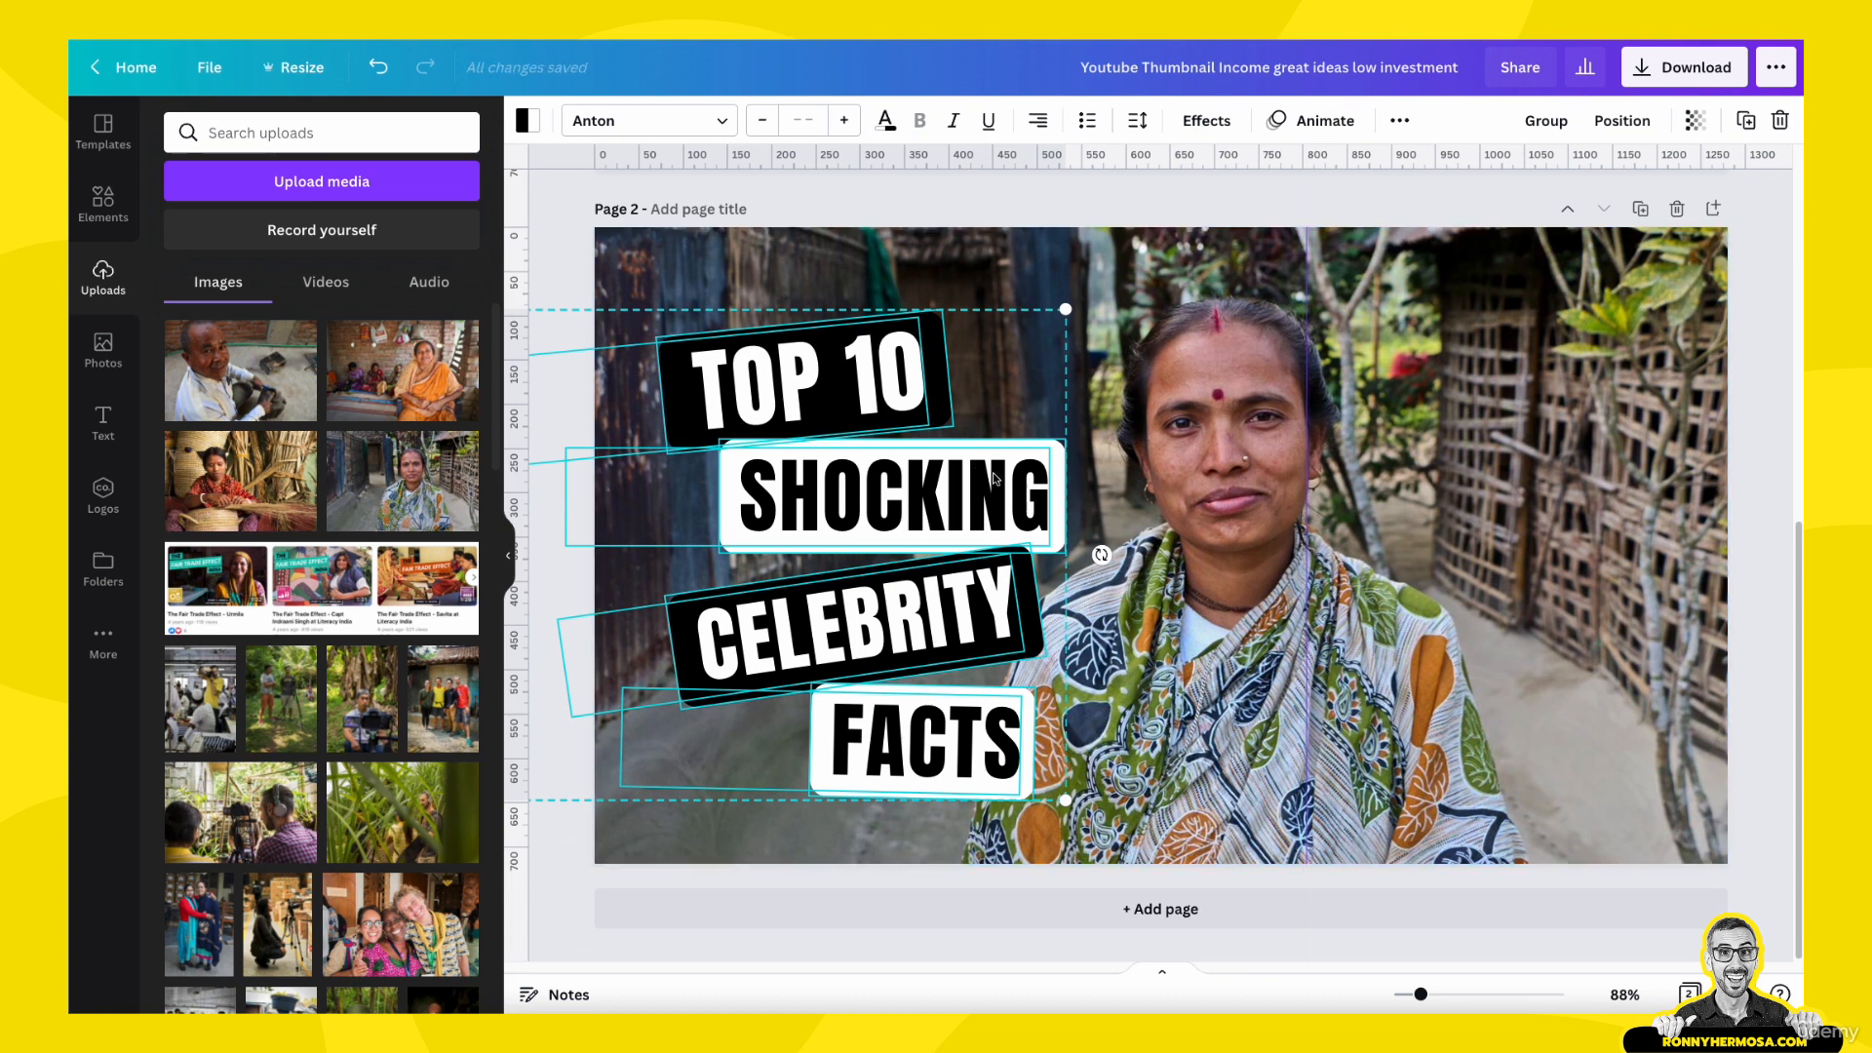
{"action": "scroll", "coordinate": [996, 487], "scroll_direction": "up", "scroll_amount": 1}
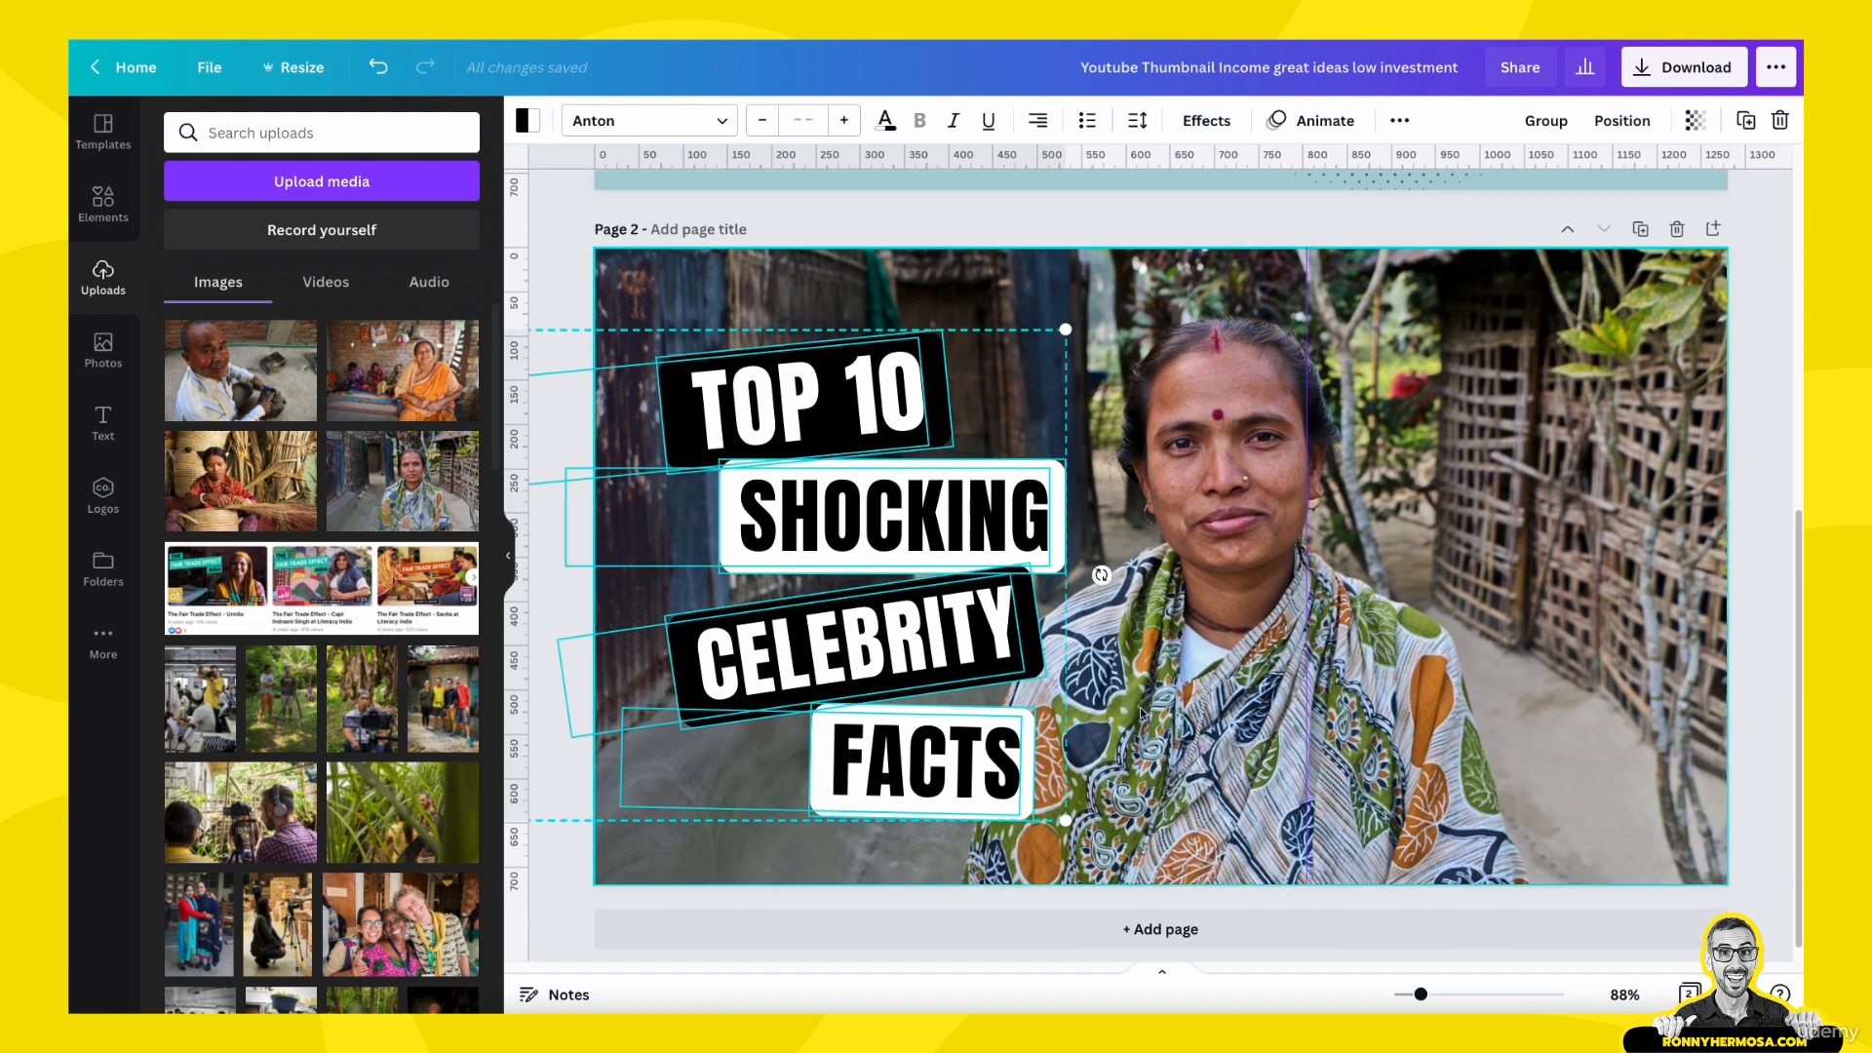
- Enlarge and reposition the photo within its page 2 frame so the woman fills the right third with her whole head showing
{"action": "left_click", "coordinate": [1554, 595]}
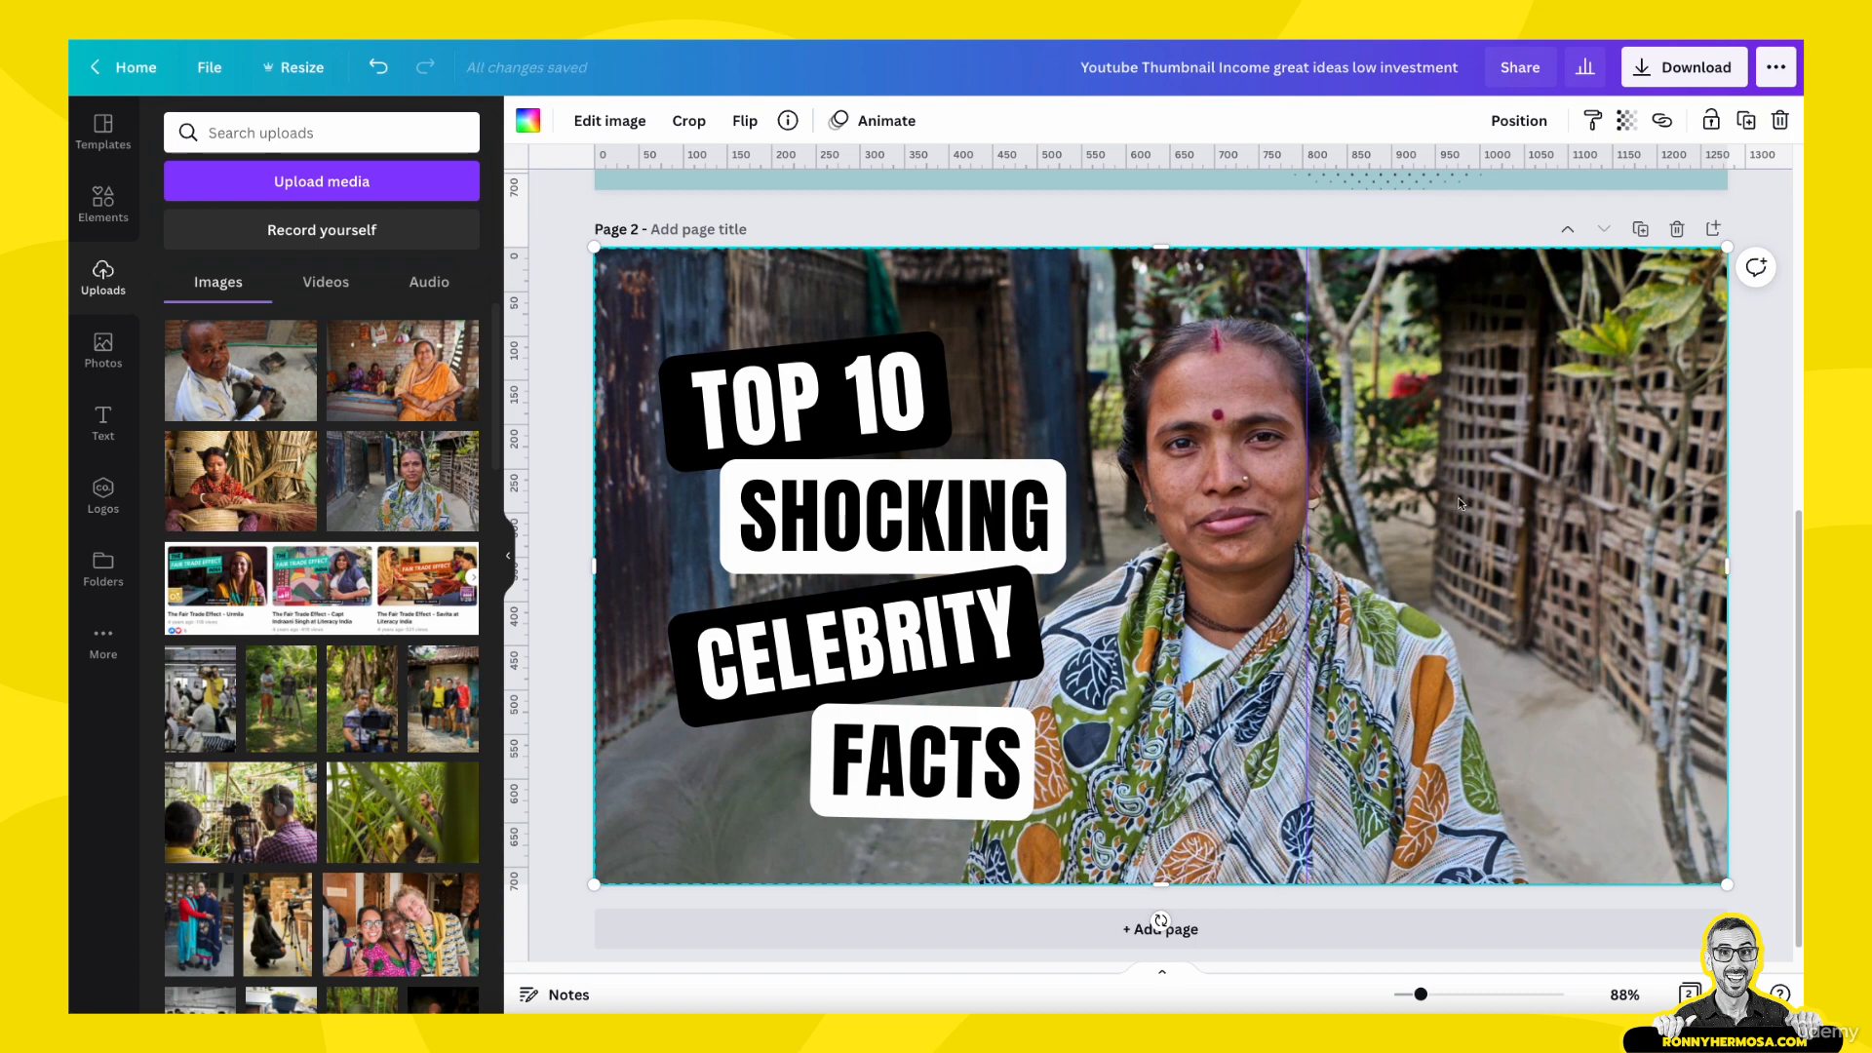
{"action": "double_click", "coordinate": [1278, 464]}
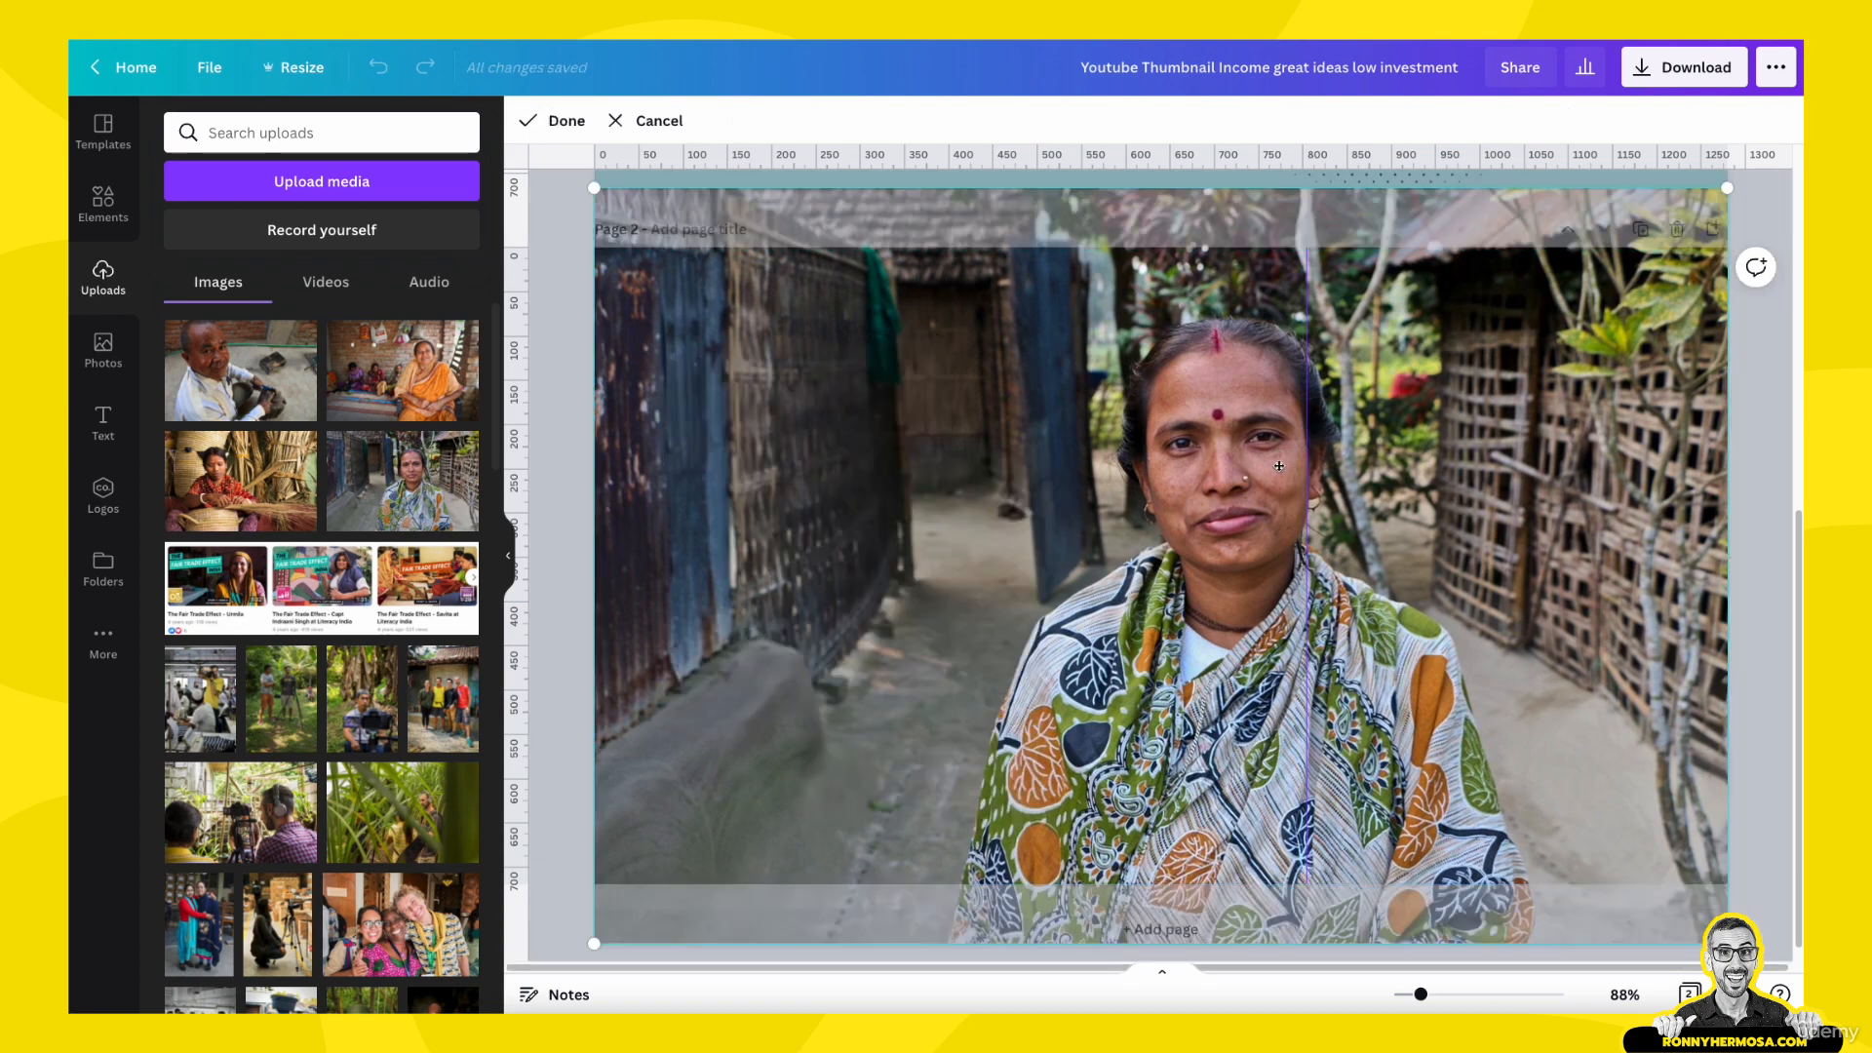
{"action": "left_click_drag", "start_coordinate": [1726, 187], "coordinate": [1814, 128]}
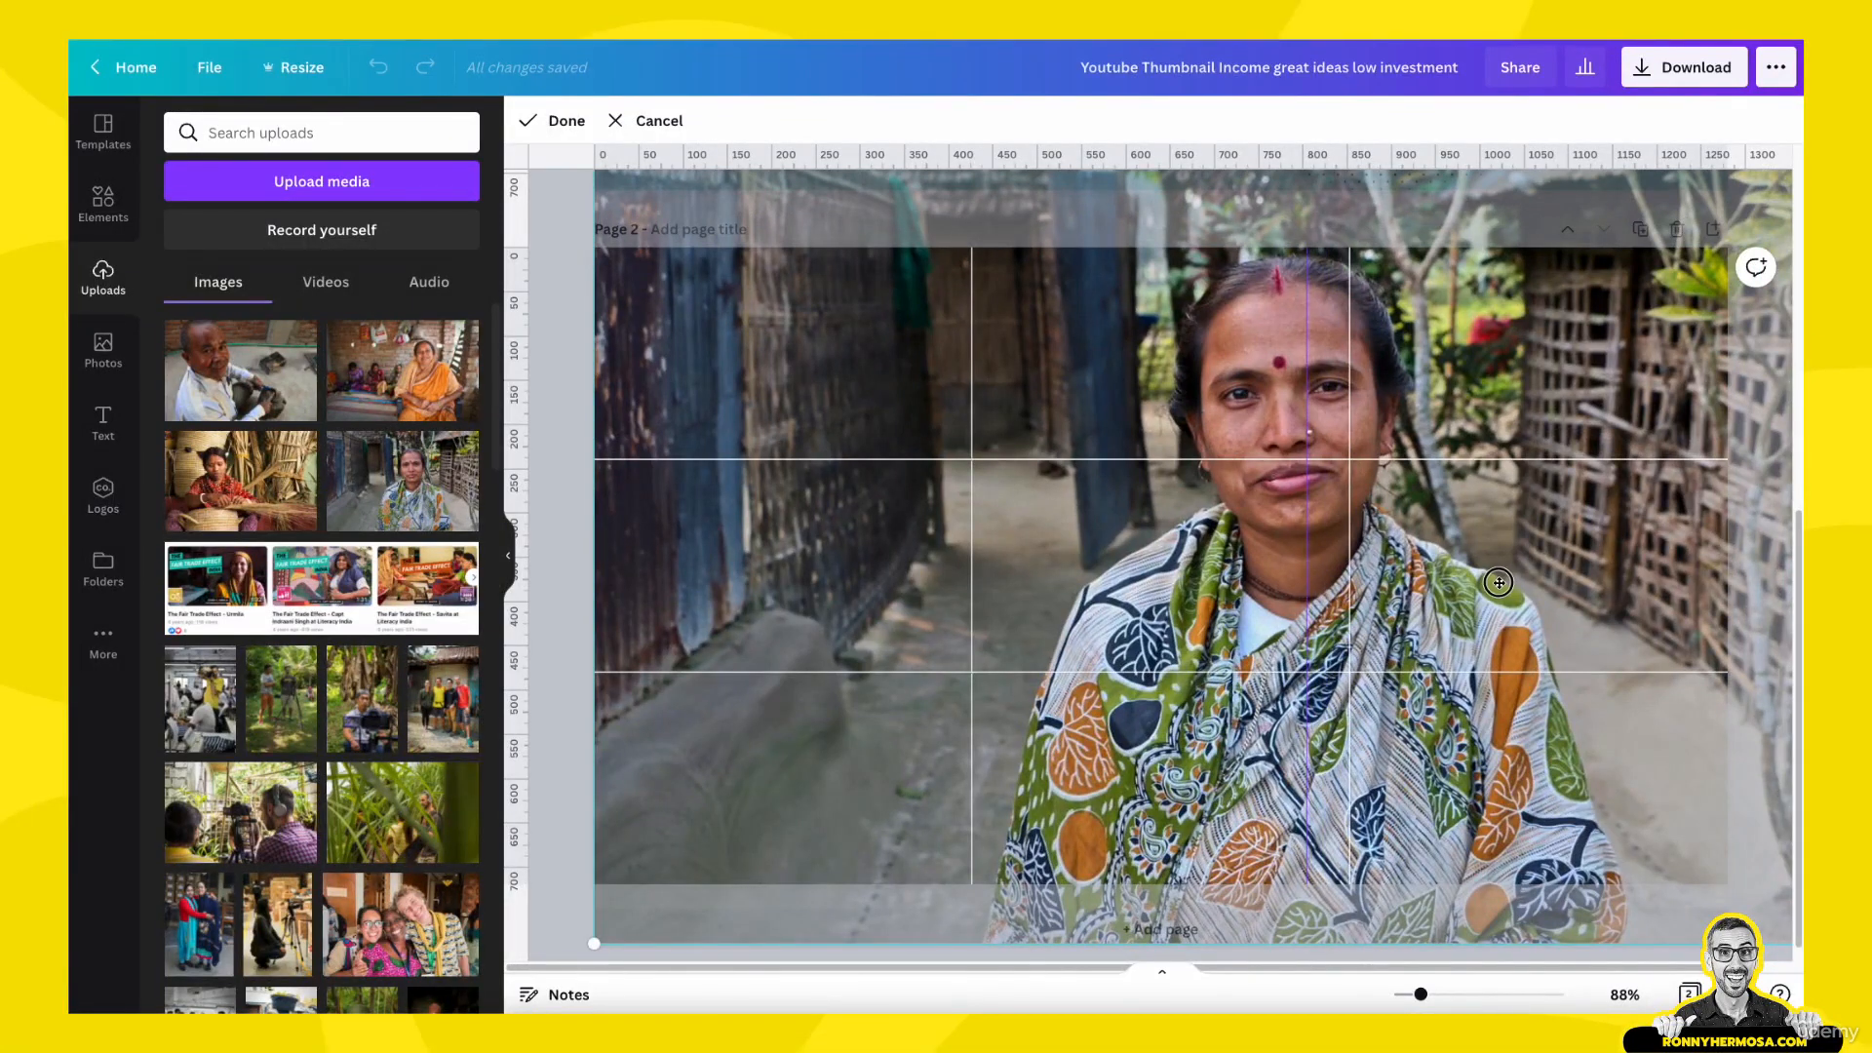
{"action": "left_click_drag", "start_coordinate": [1535, 582], "coordinate": [1611, 663]}
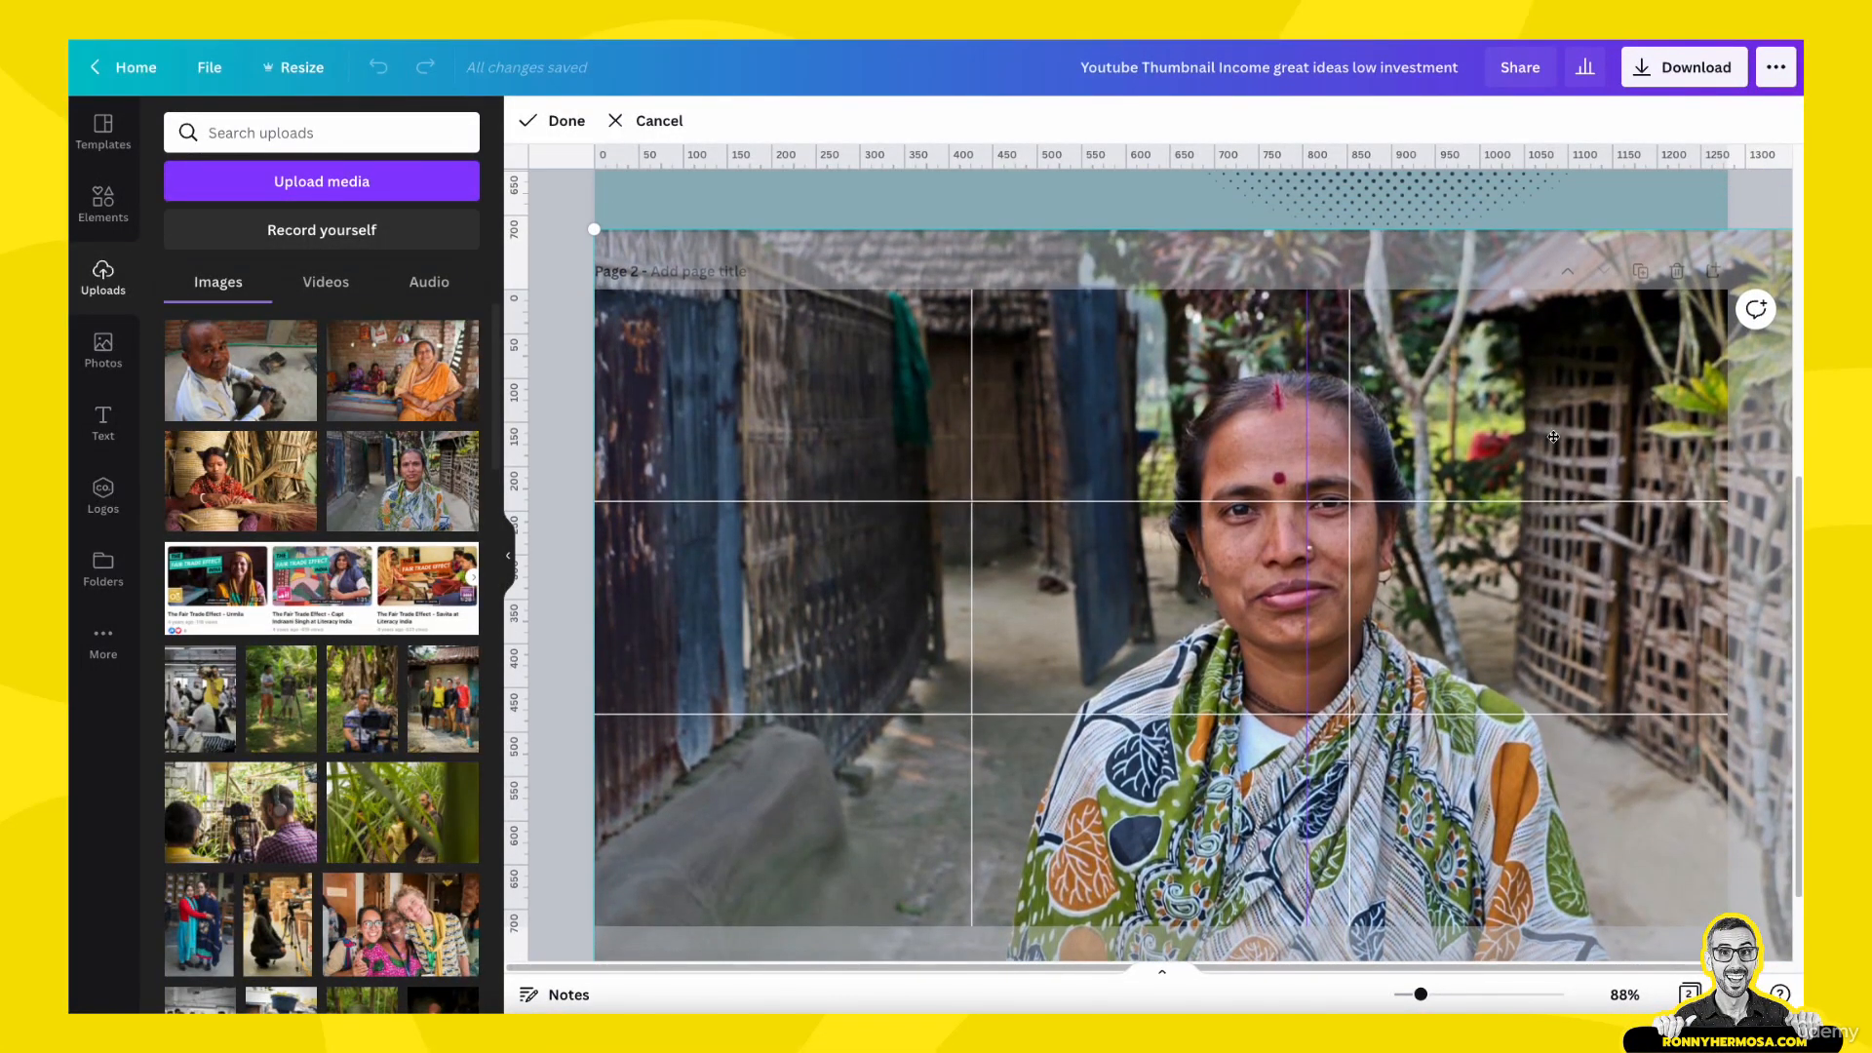
{"action": "scroll", "coordinate": [1578, 453], "scroll_direction": "up", "scroll_amount": 2}
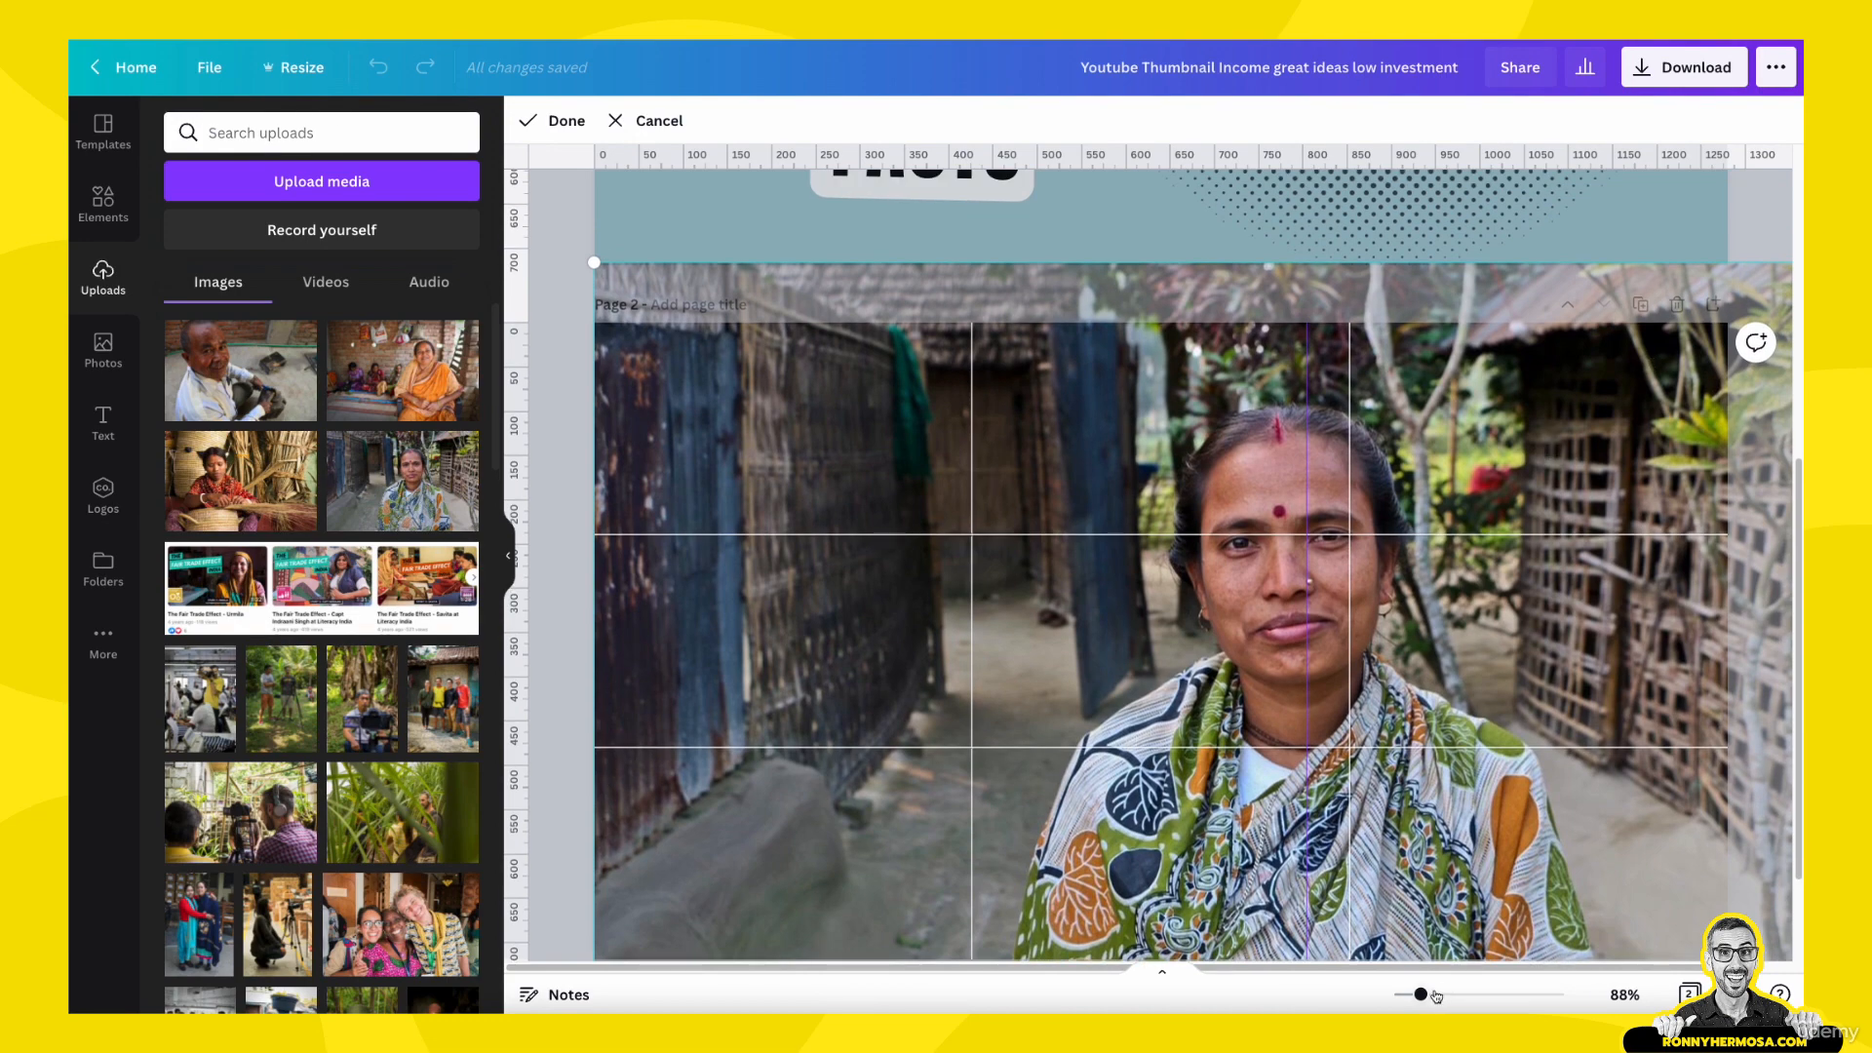
{"action": "left_click_drag", "start_coordinate": [1420, 994], "coordinate": [1411, 999]}
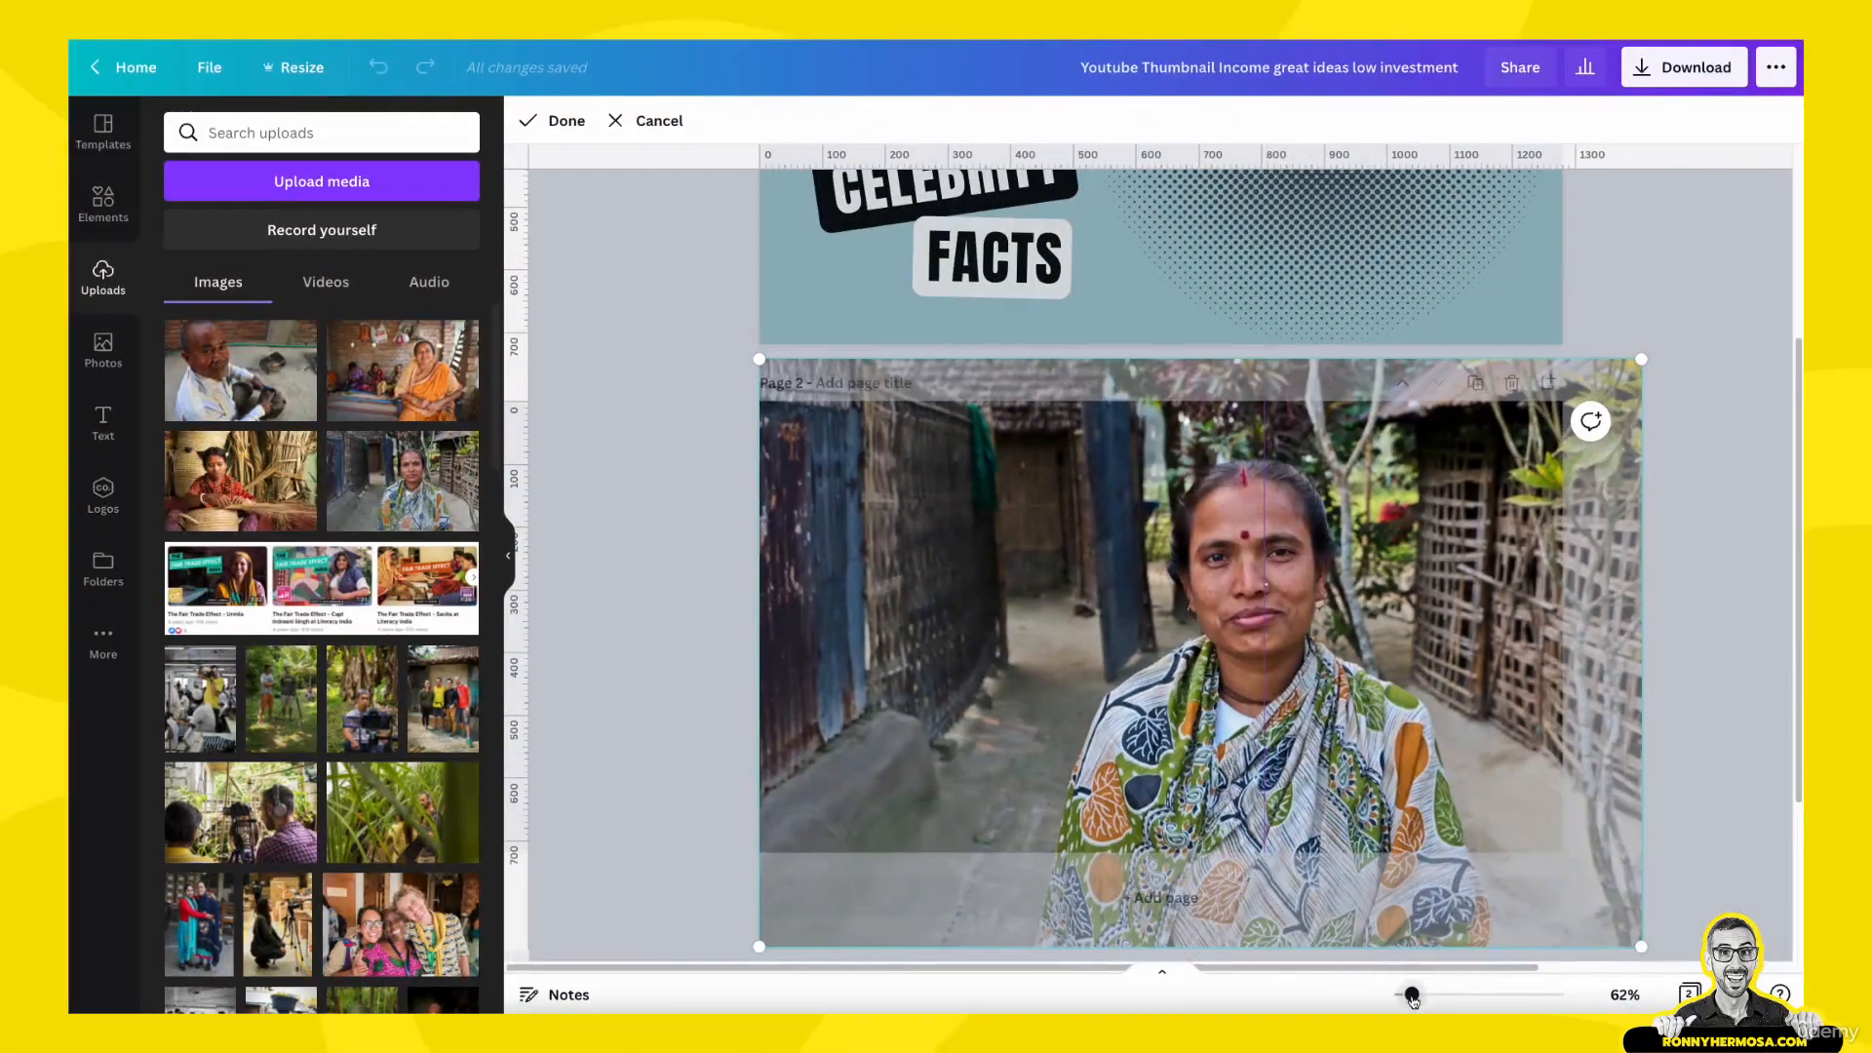
{"action": "left_click_drag", "start_coordinate": [1642, 359], "coordinate": [1688, 341]}
{"action": "left_click_drag", "start_coordinate": [1410, 713], "coordinate": [1561, 745]}
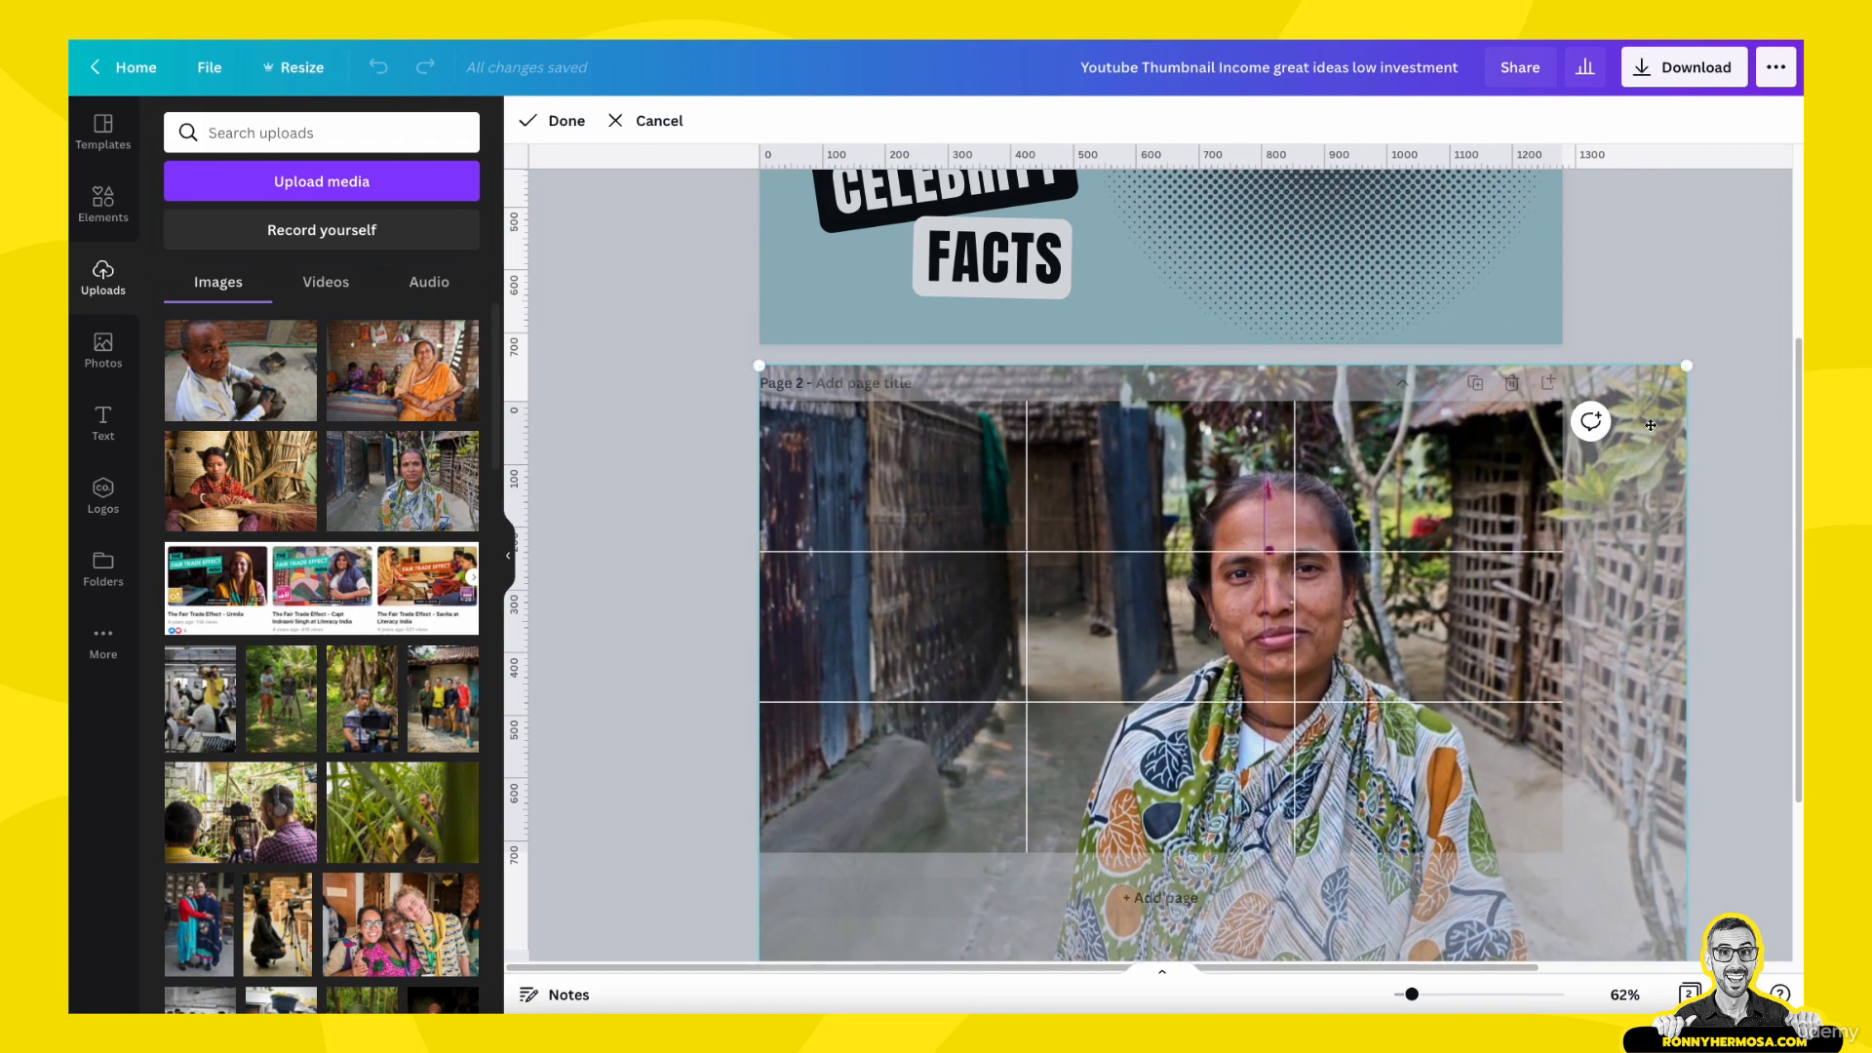
{"action": "left_click_drag", "start_coordinate": [1680, 371], "coordinate": [1791, 292]}
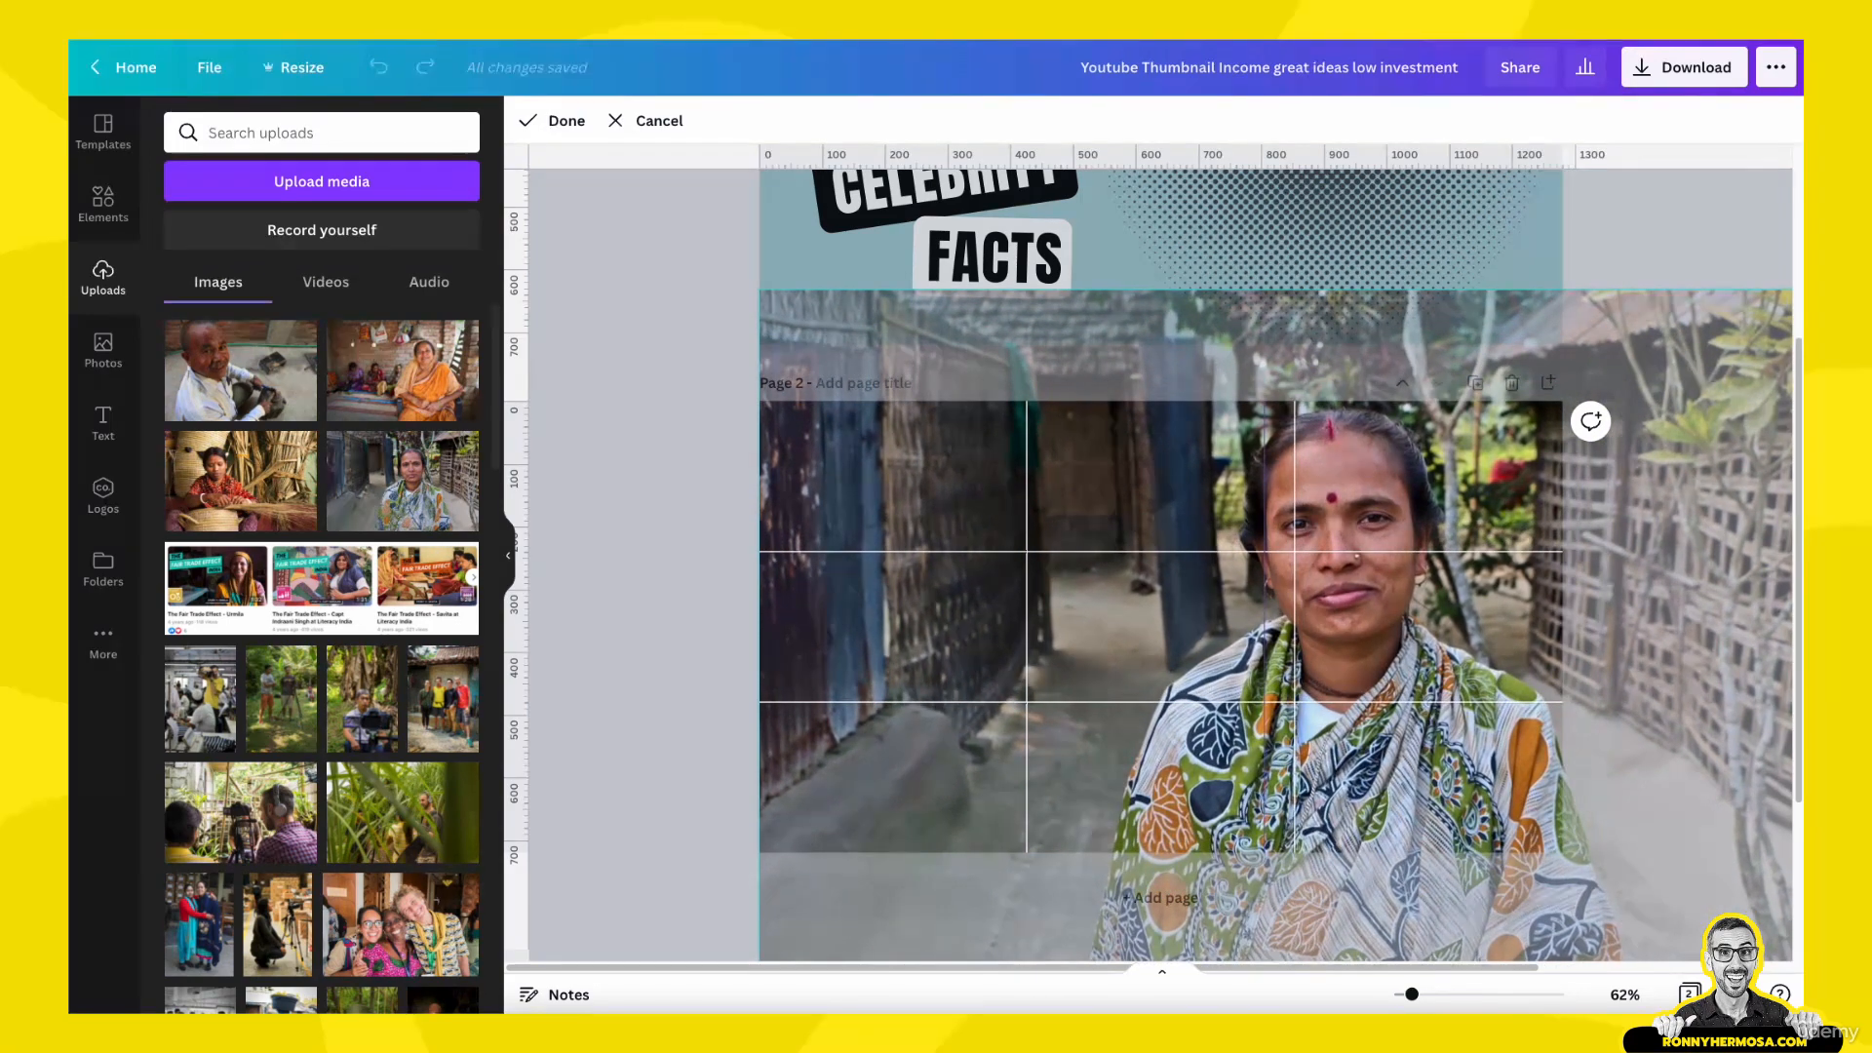
{"action": "left_click_drag", "start_coordinate": [1391, 661], "coordinate": [1418, 699]}
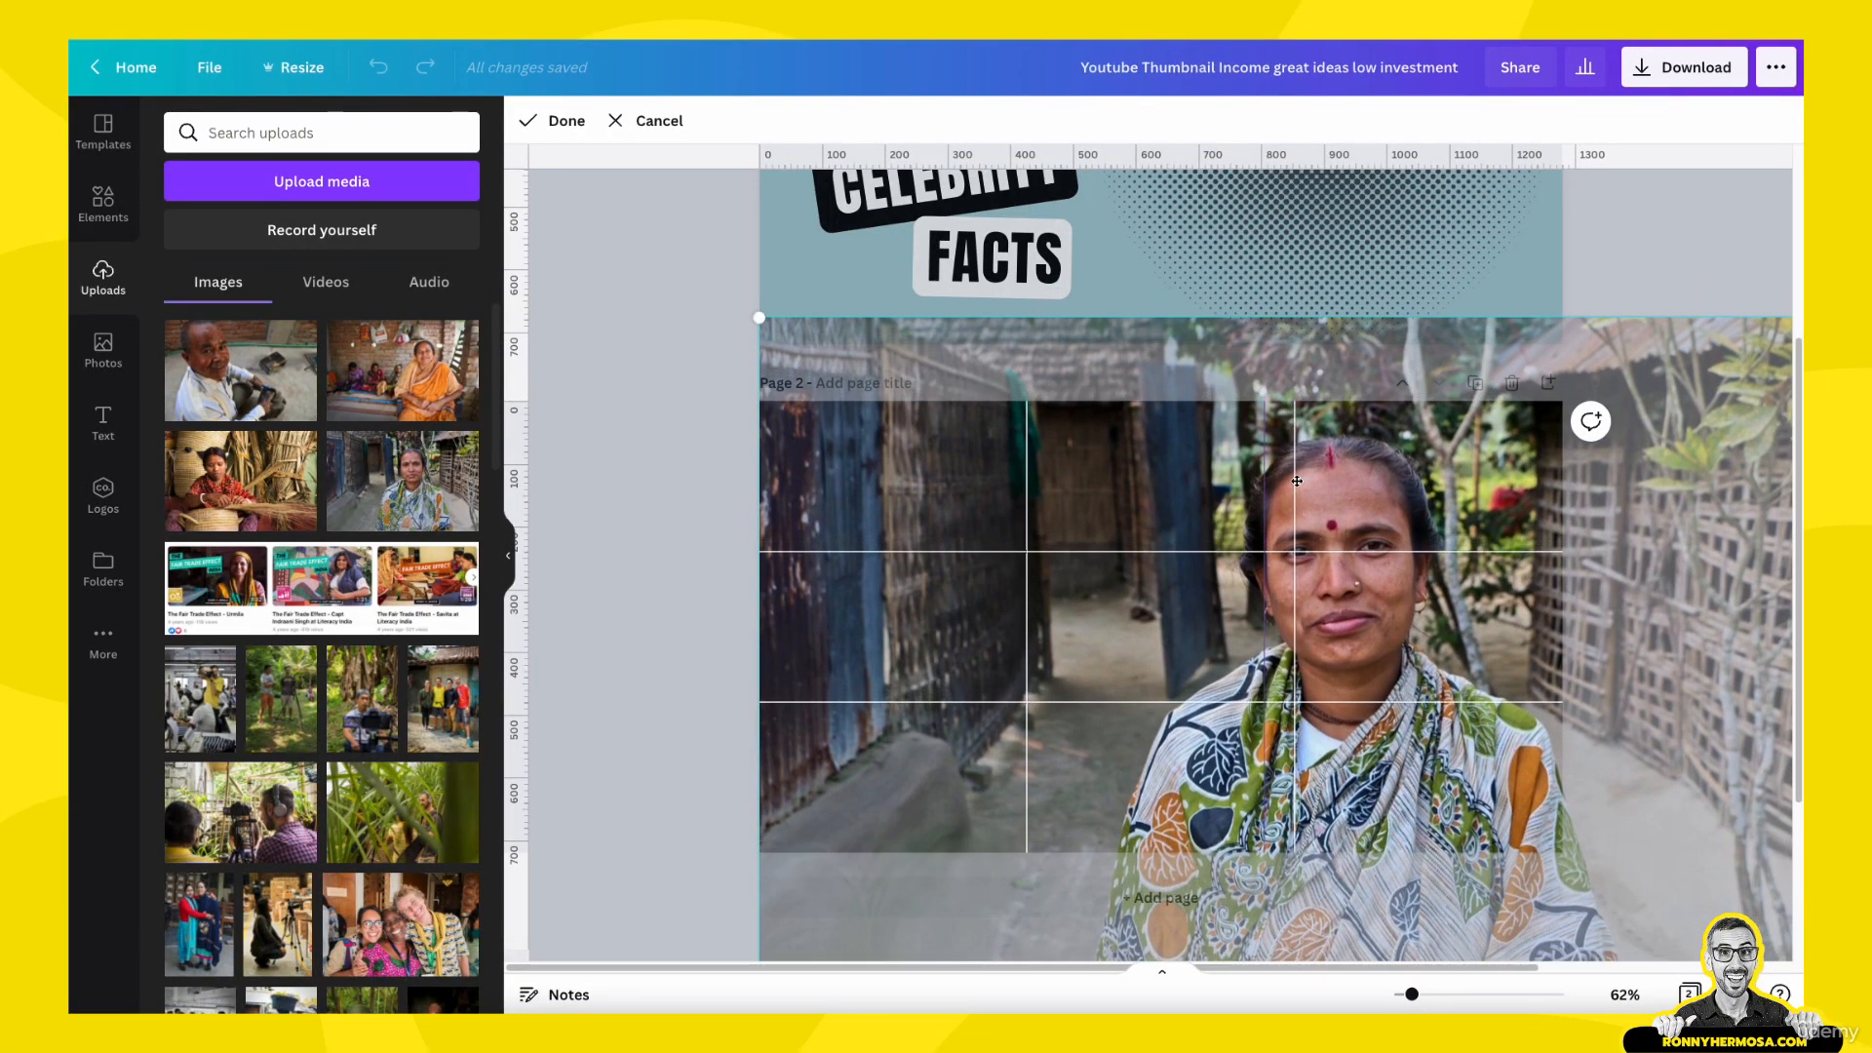
{"action": "left_click_drag", "start_coordinate": [1264, 480], "coordinate": [1293, 481]}
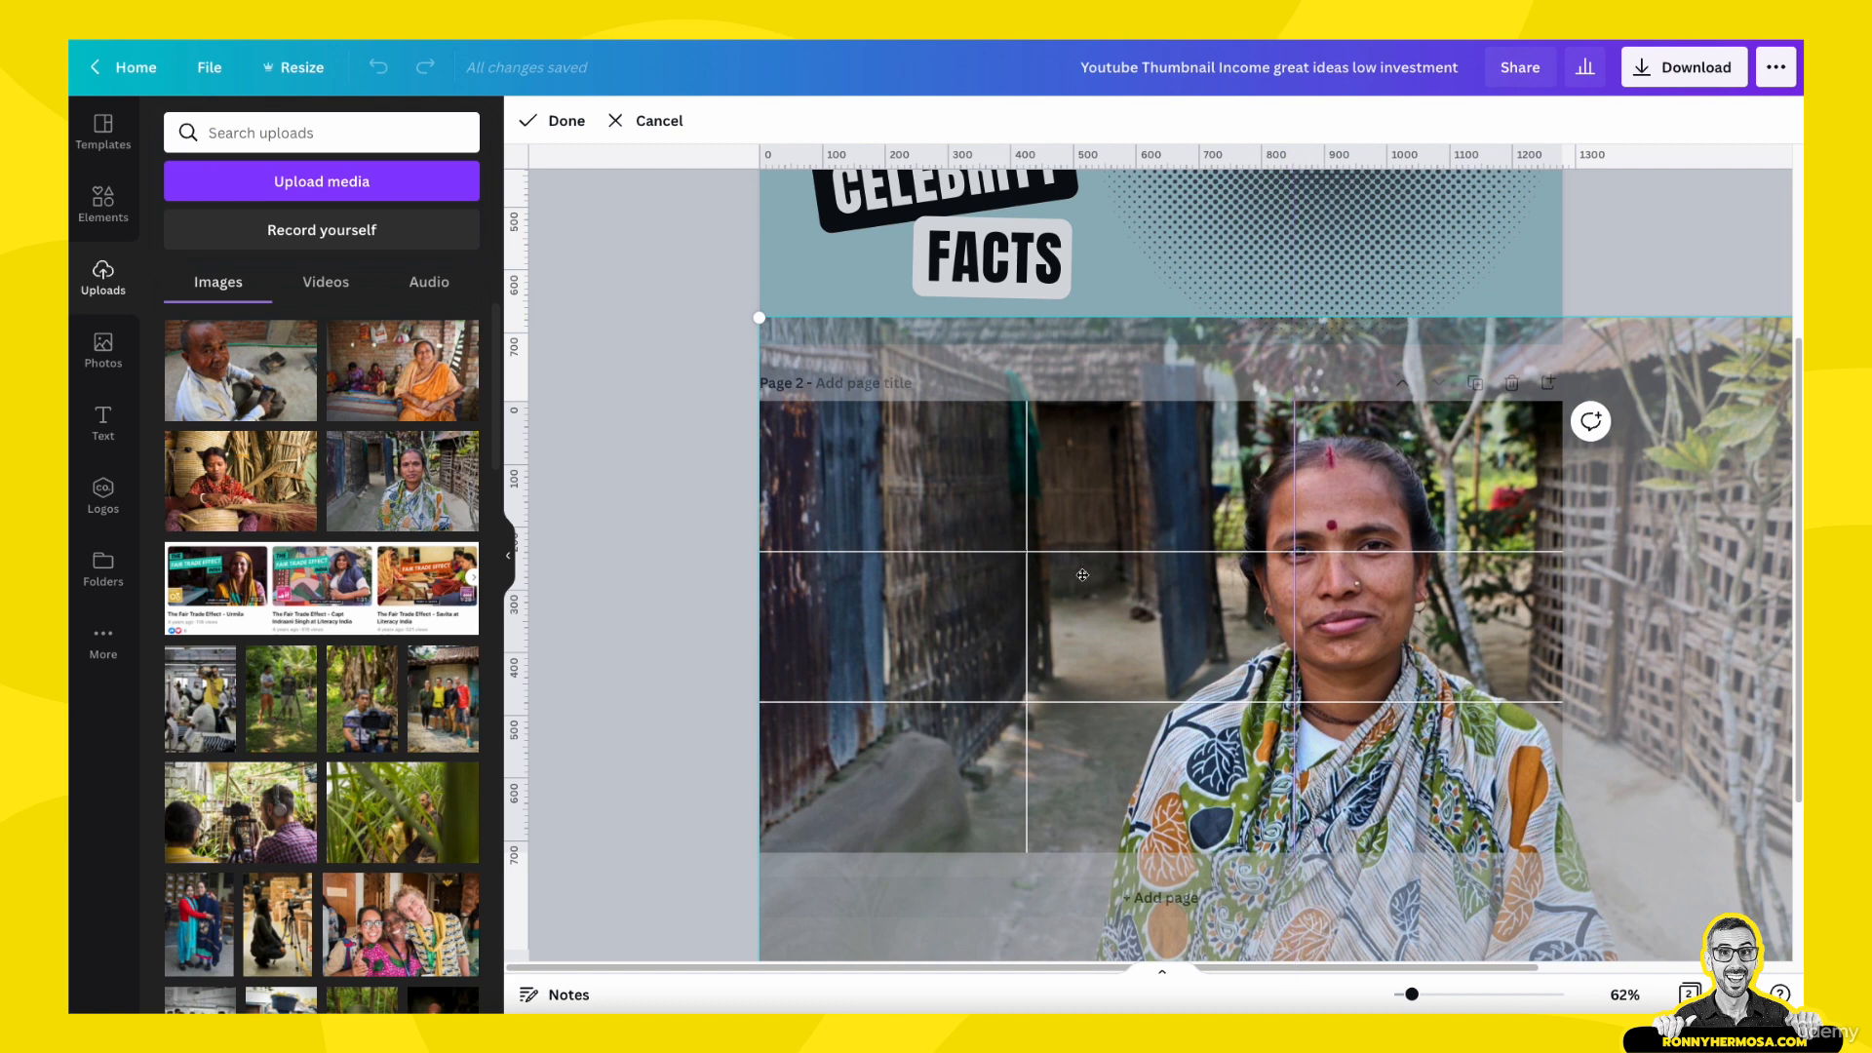
{"action": "left_click", "coordinate": [703, 577]}
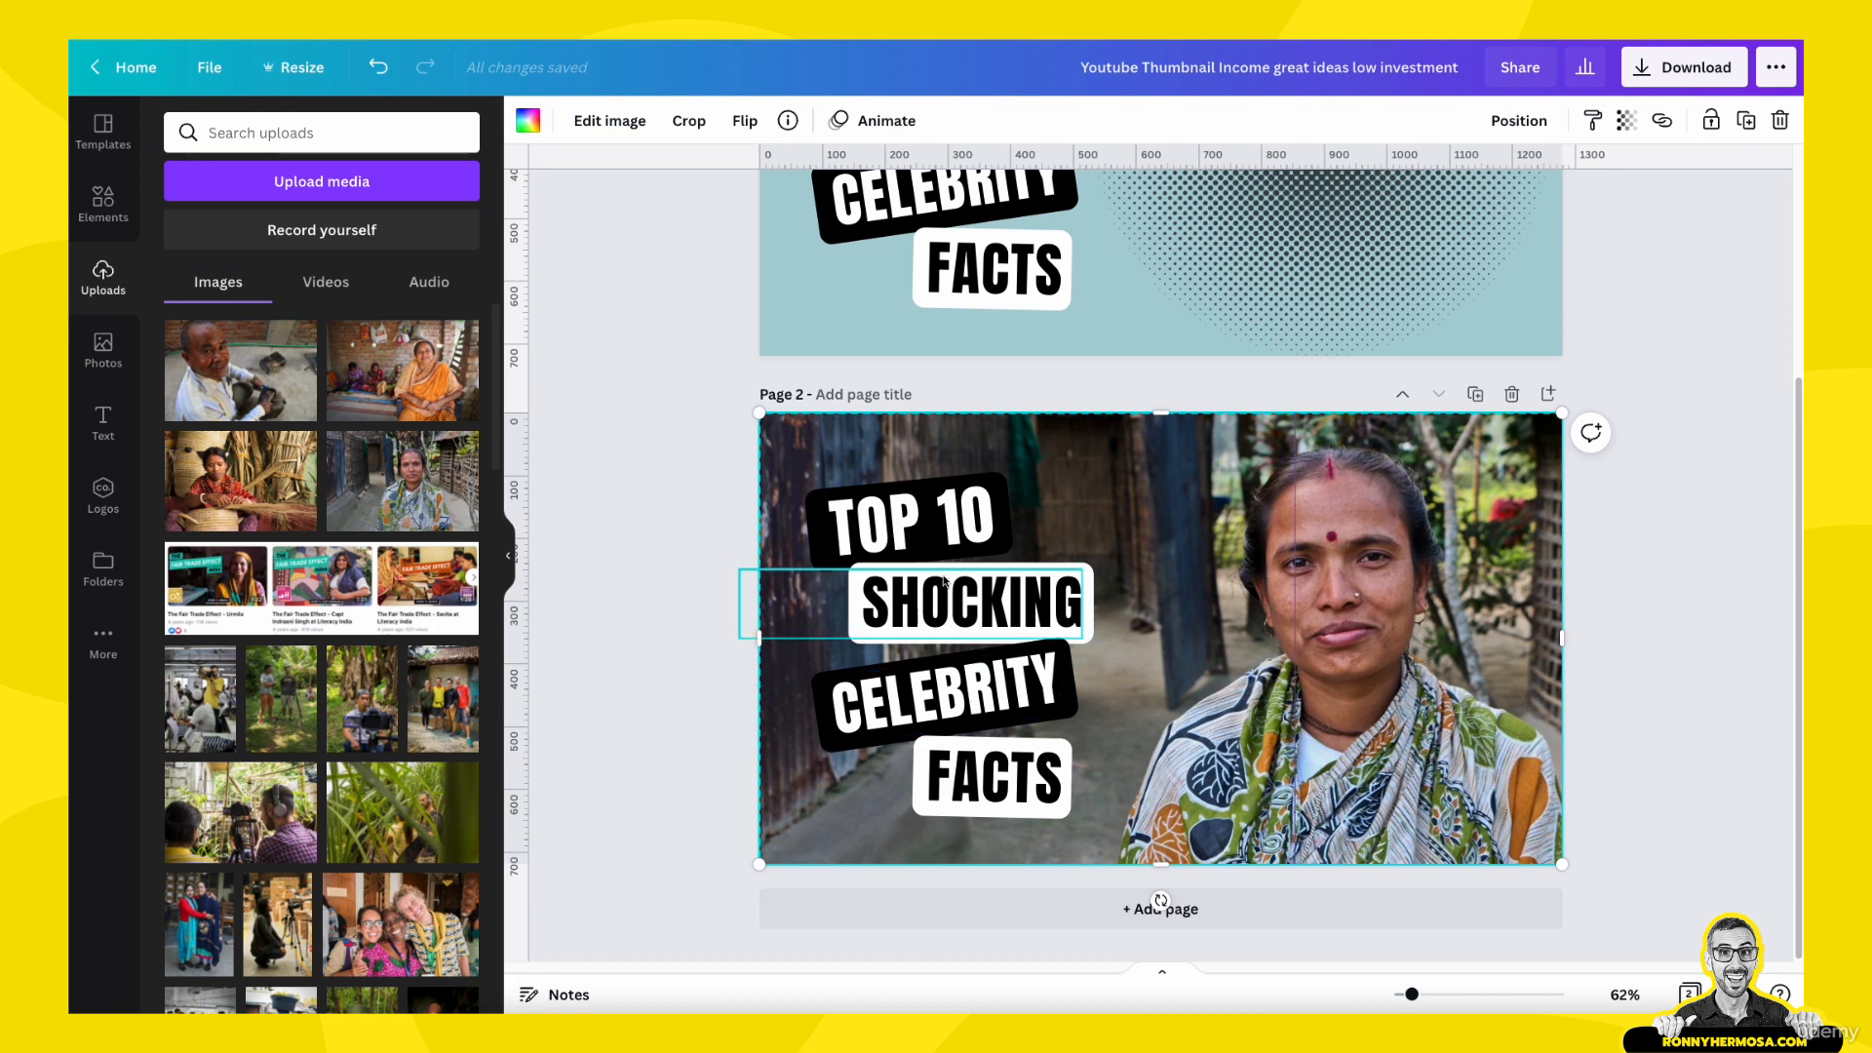
- Change the "TOP 10" text on page 2 to "THE" and narrow its black label to fit the word
{"action": "double_click", "coordinate": [927, 528]}
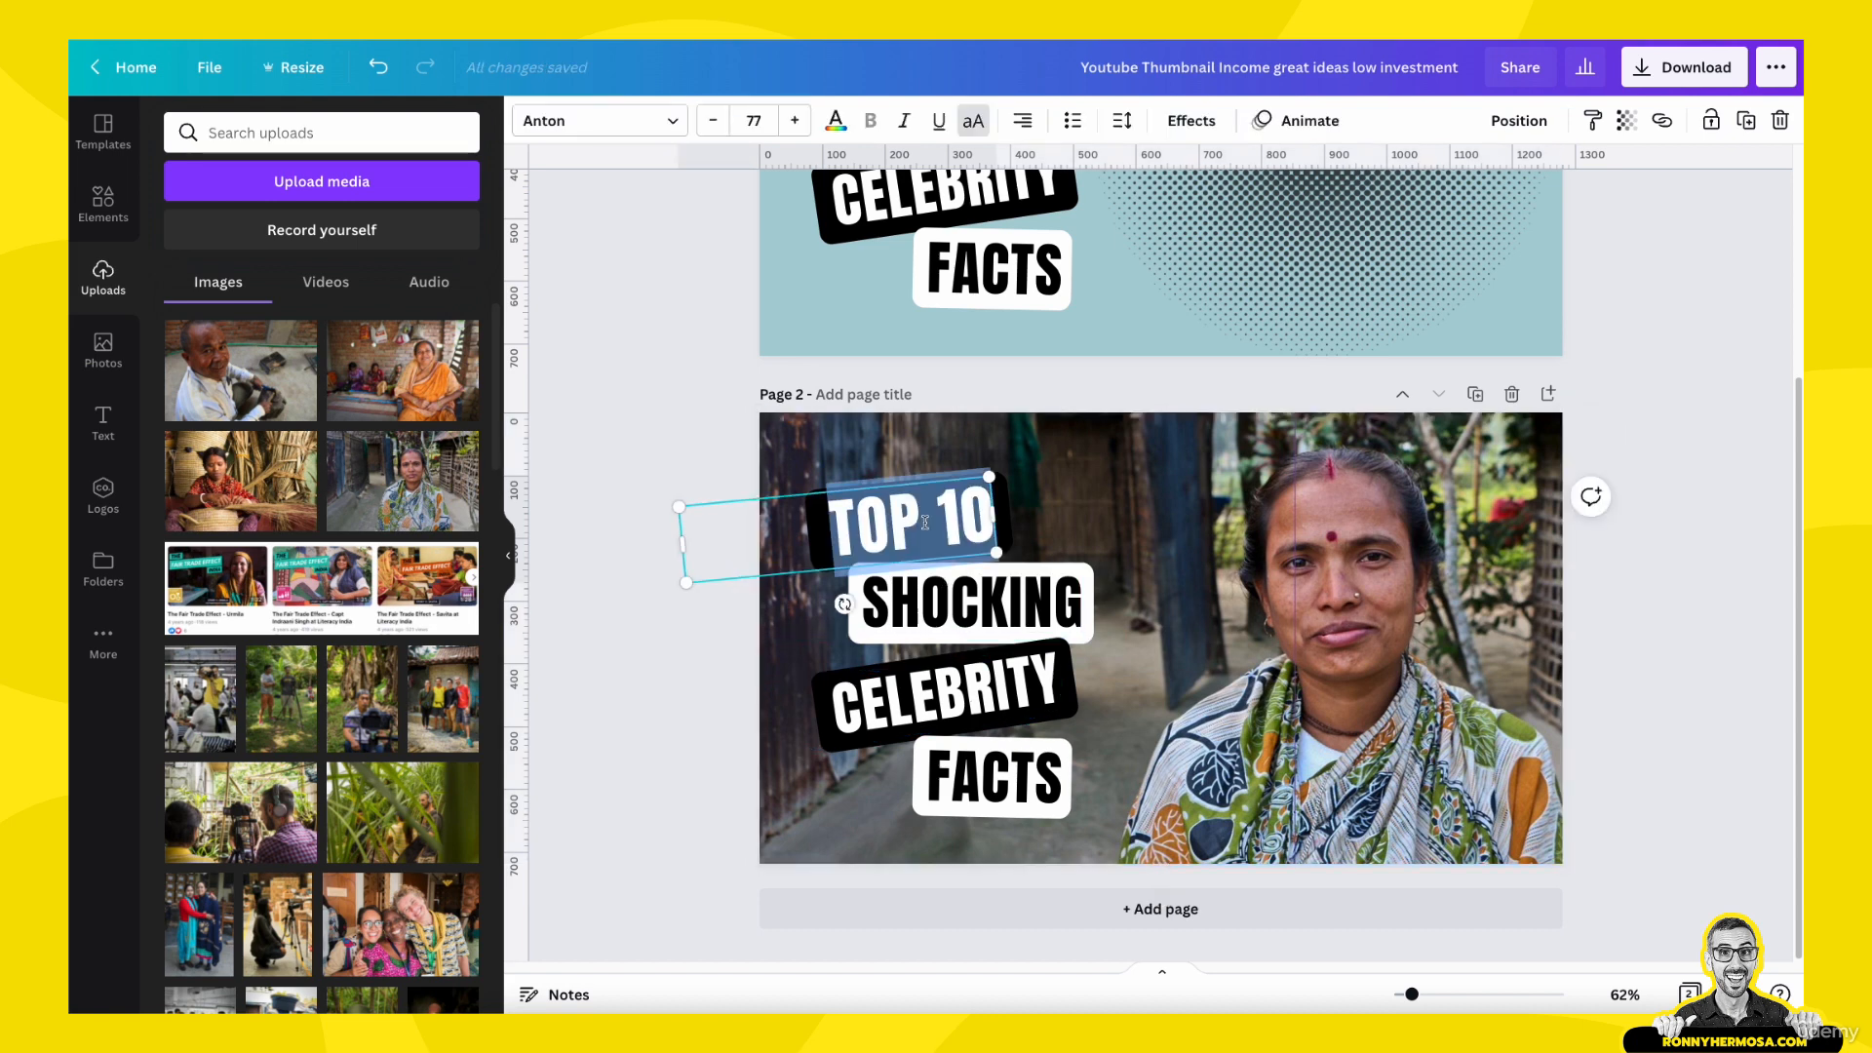
{"action": "type", "text": "THE"}
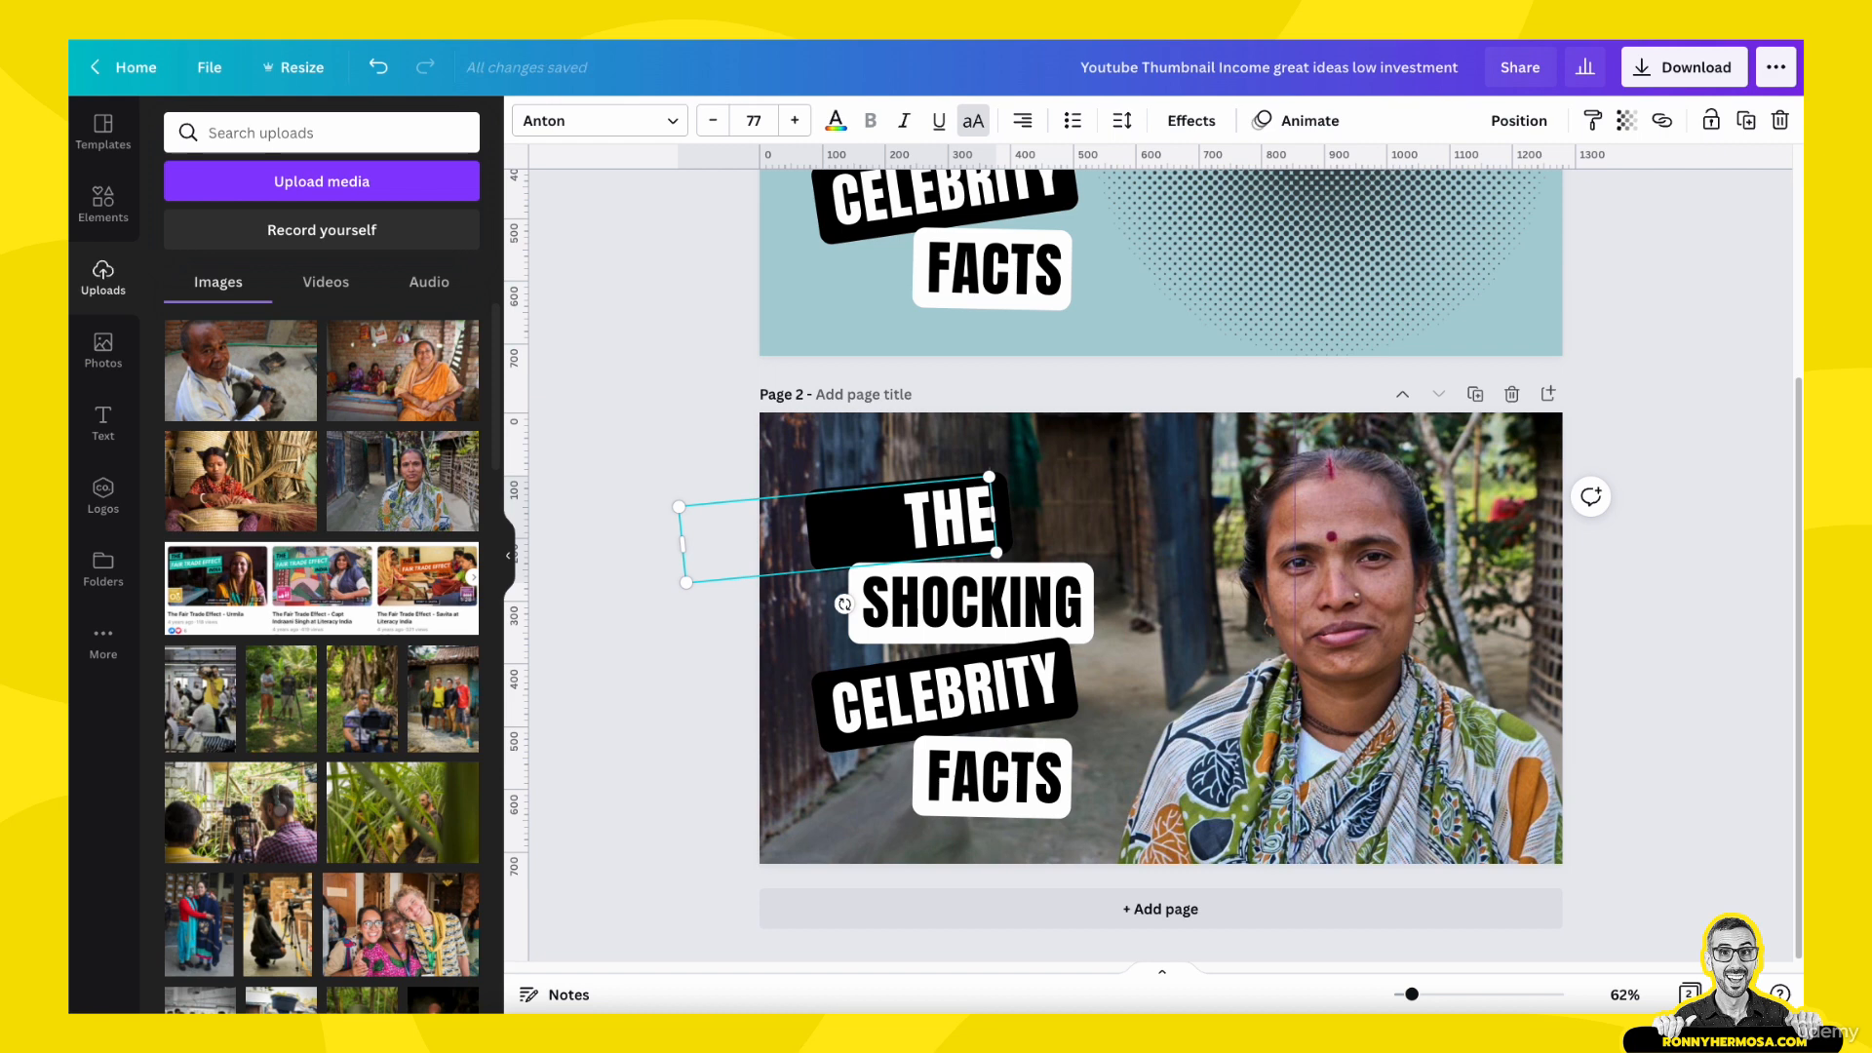
{"action": "left_click_drag", "start_coordinate": [684, 546], "coordinate": [886, 525]}
{"action": "left_click", "coordinate": [828, 537]}
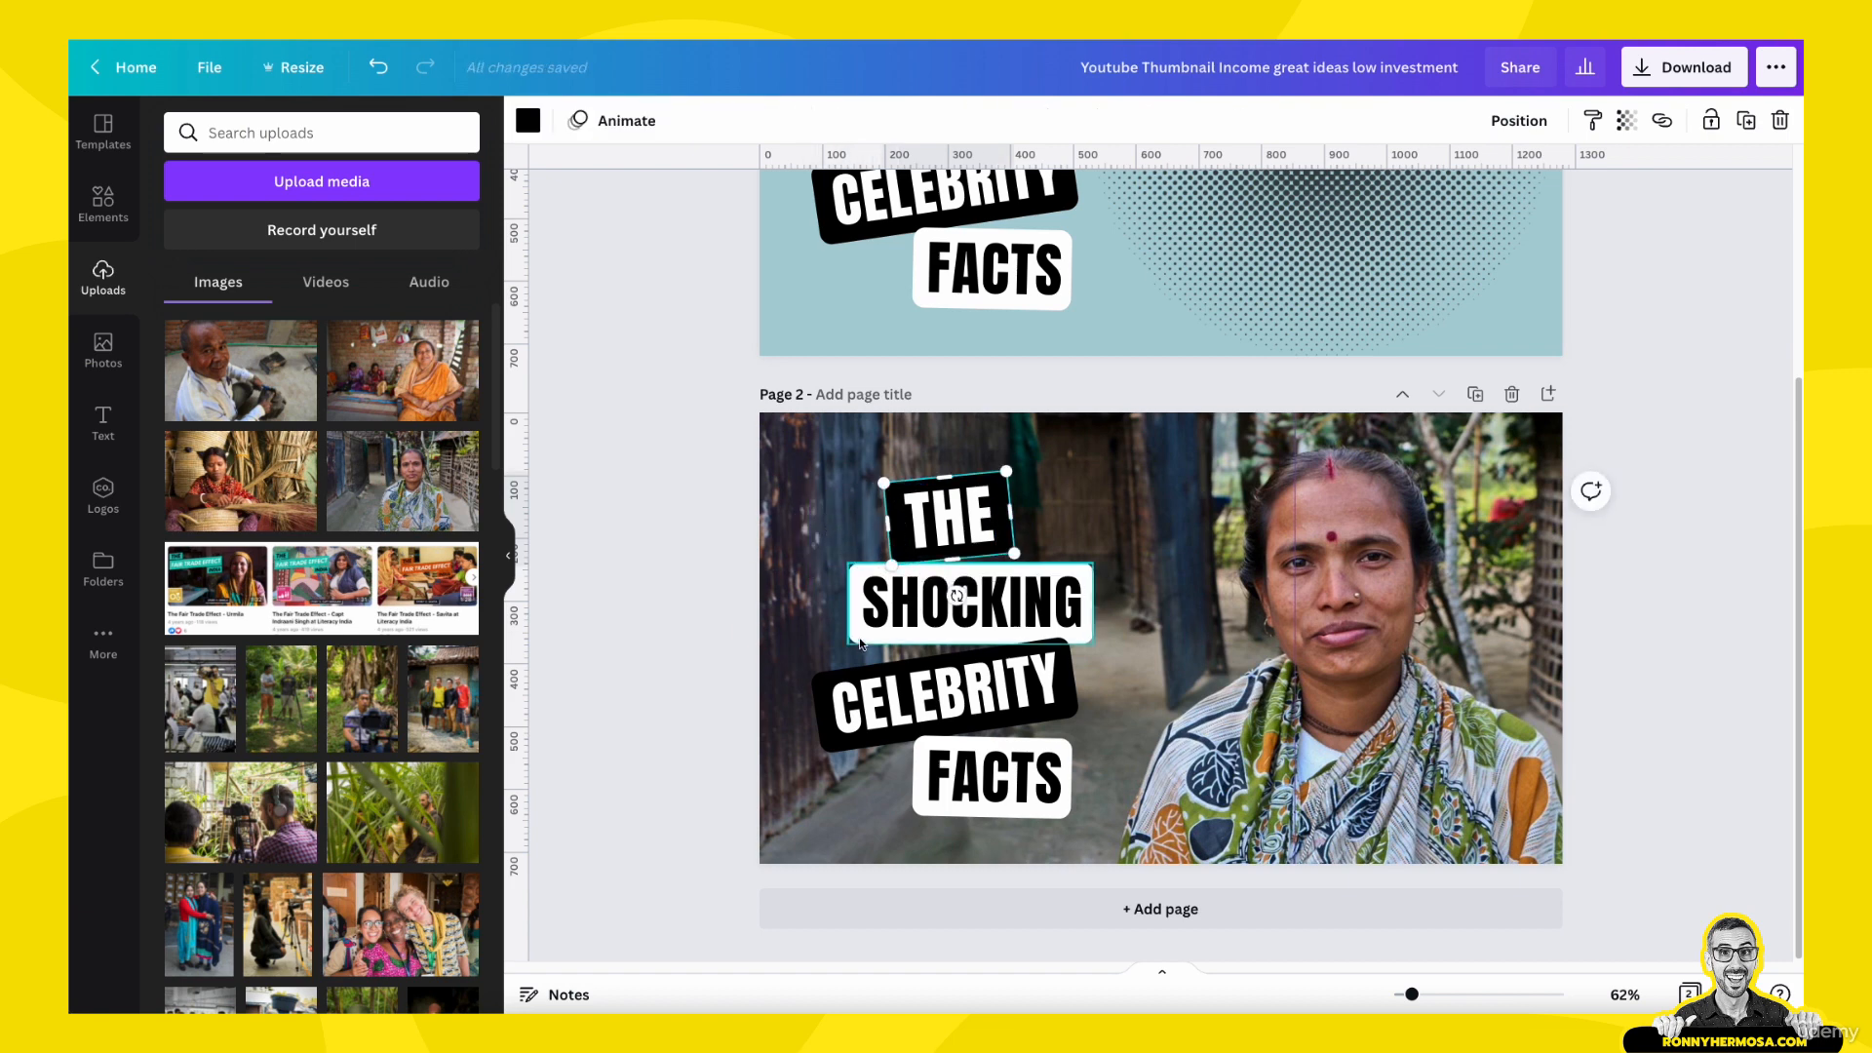
- Change the "SHOCKING" text on page 2 to "VOICES OF" and the "CELEBRITY" text to "FAIR TRADE"
{"action": "left_click", "coordinate": [885, 610]}
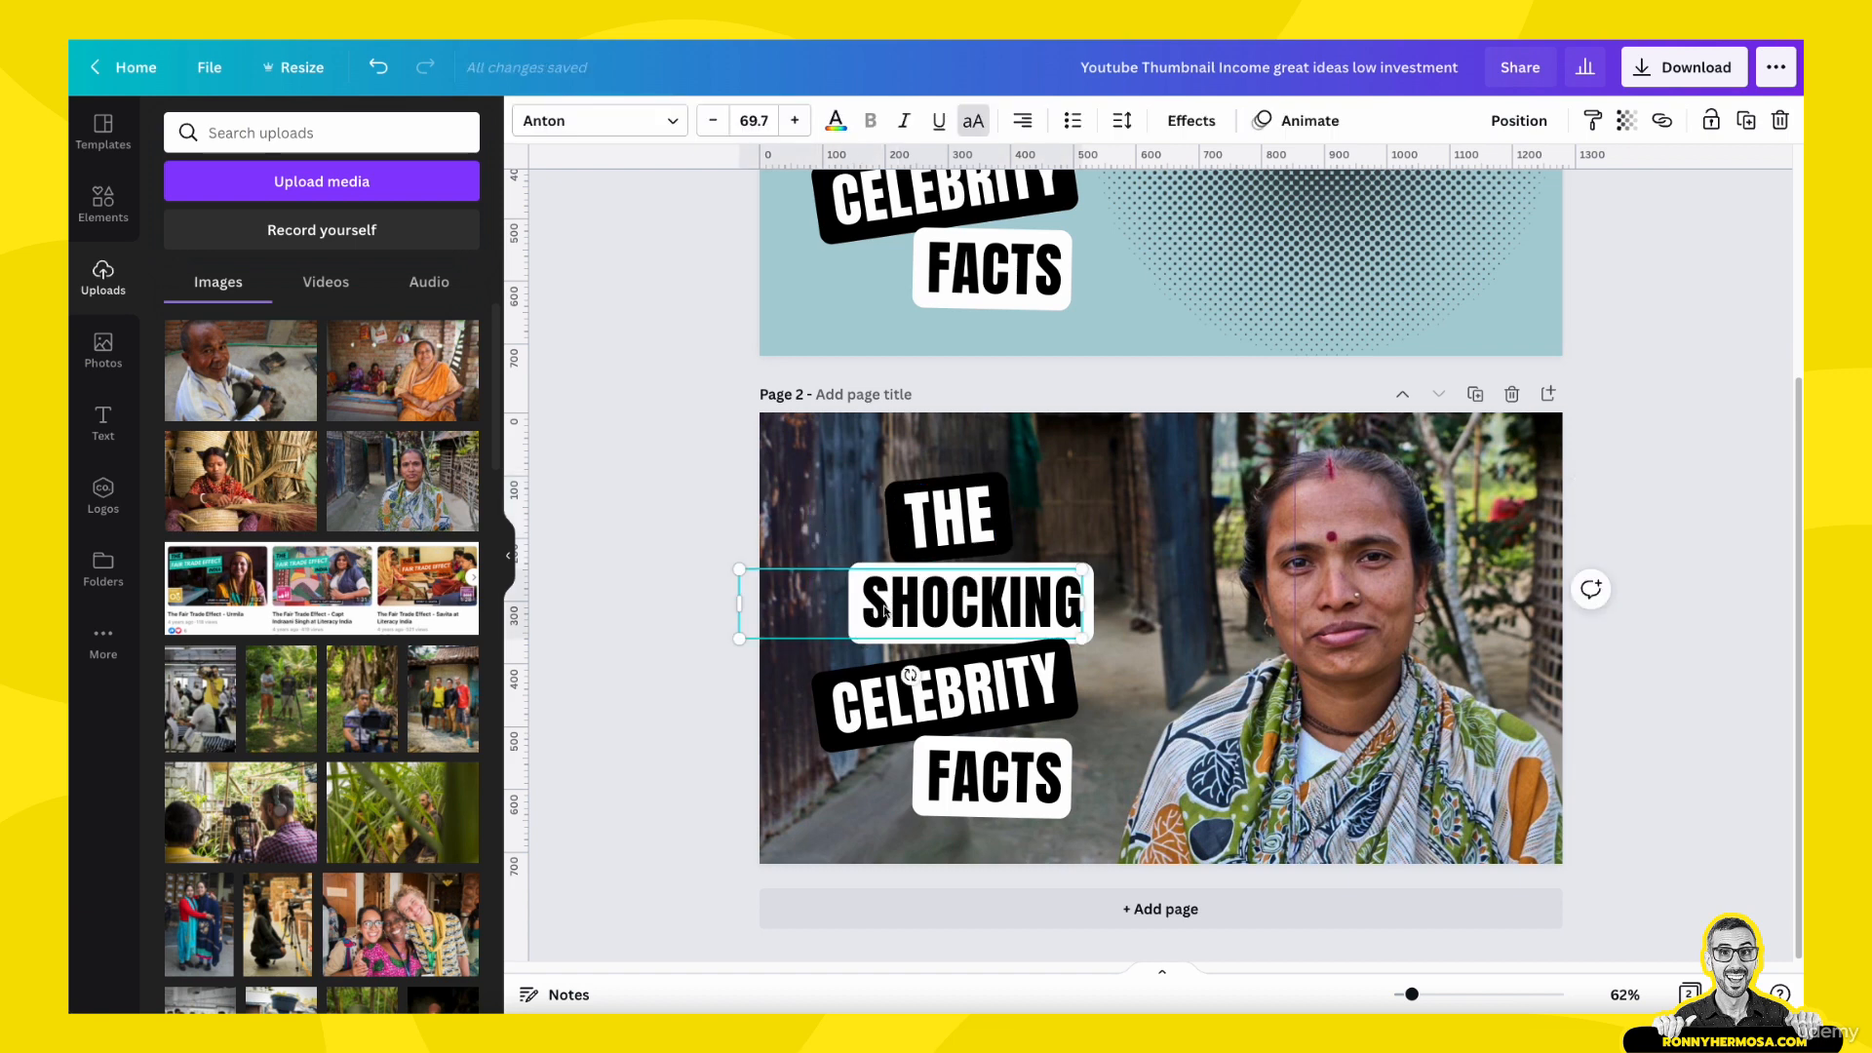
{"action": "double_click", "coordinate": [966, 606]}
{"action": "type", "text": "VOICES OF"}
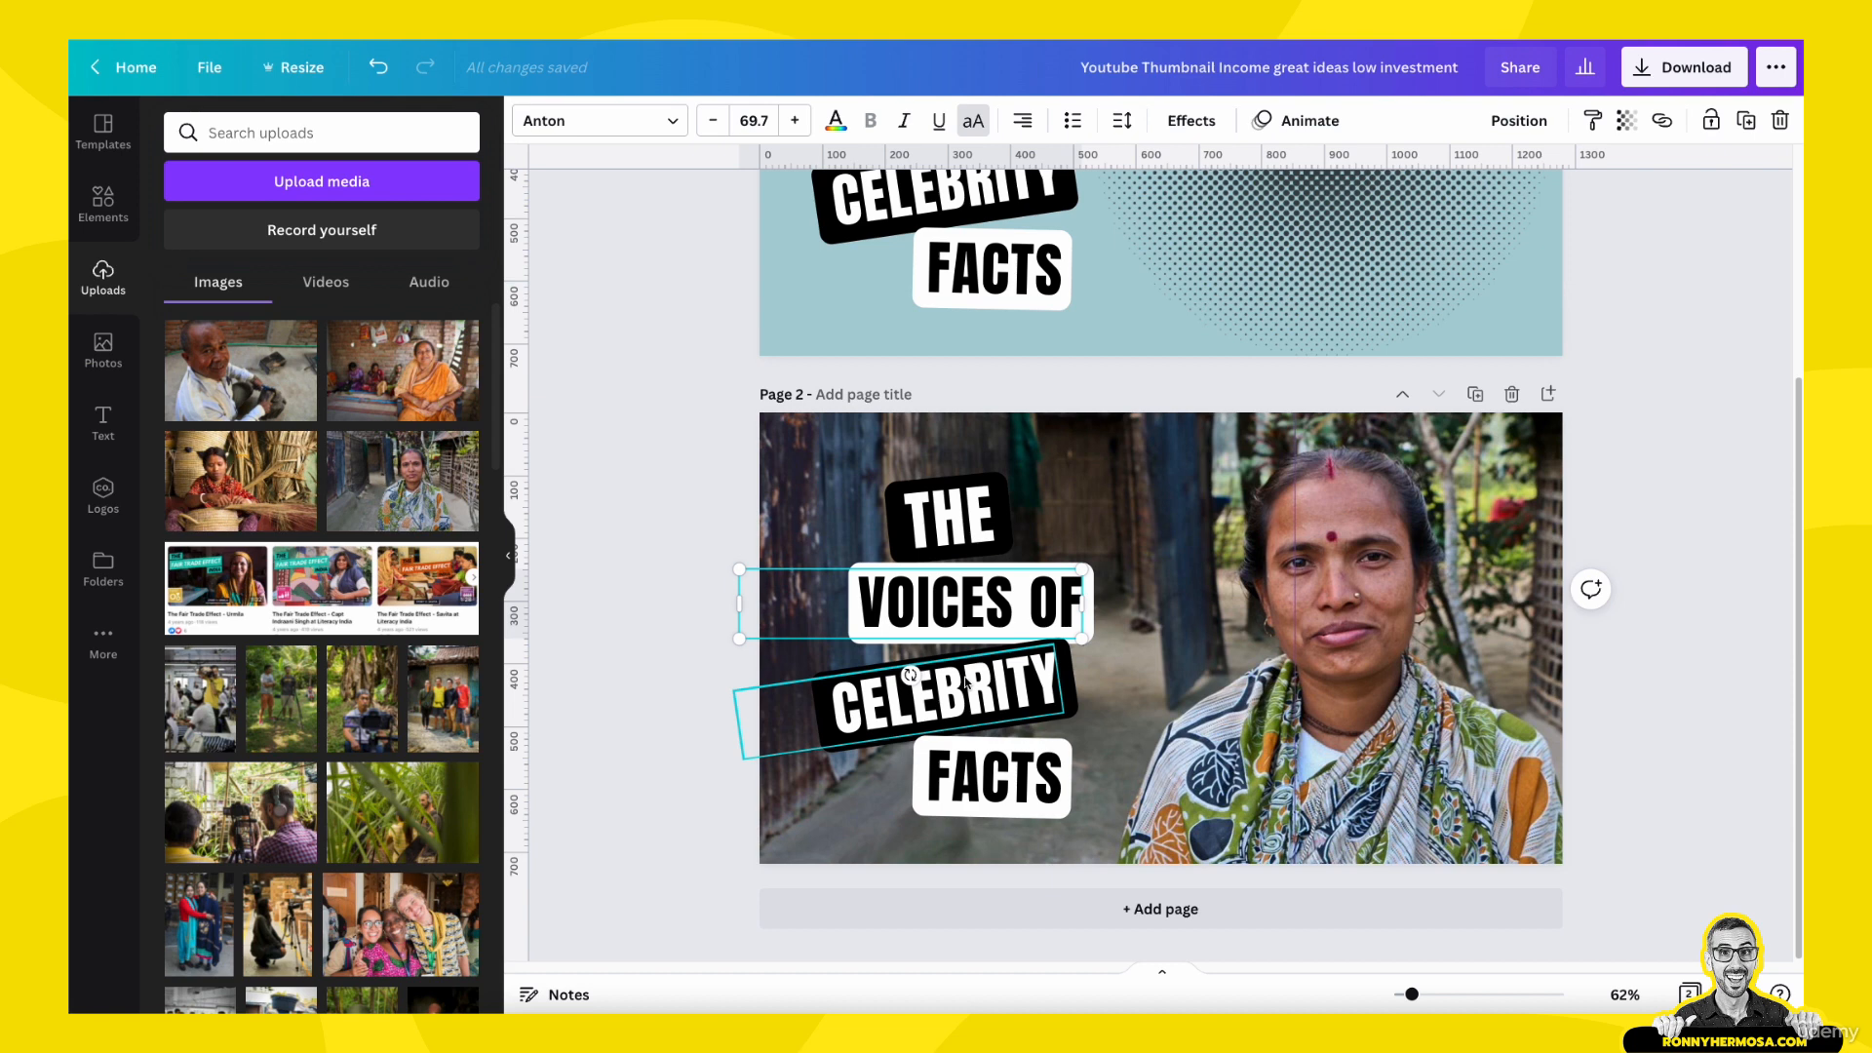
{"action": "double_click", "coordinate": [966, 690]}
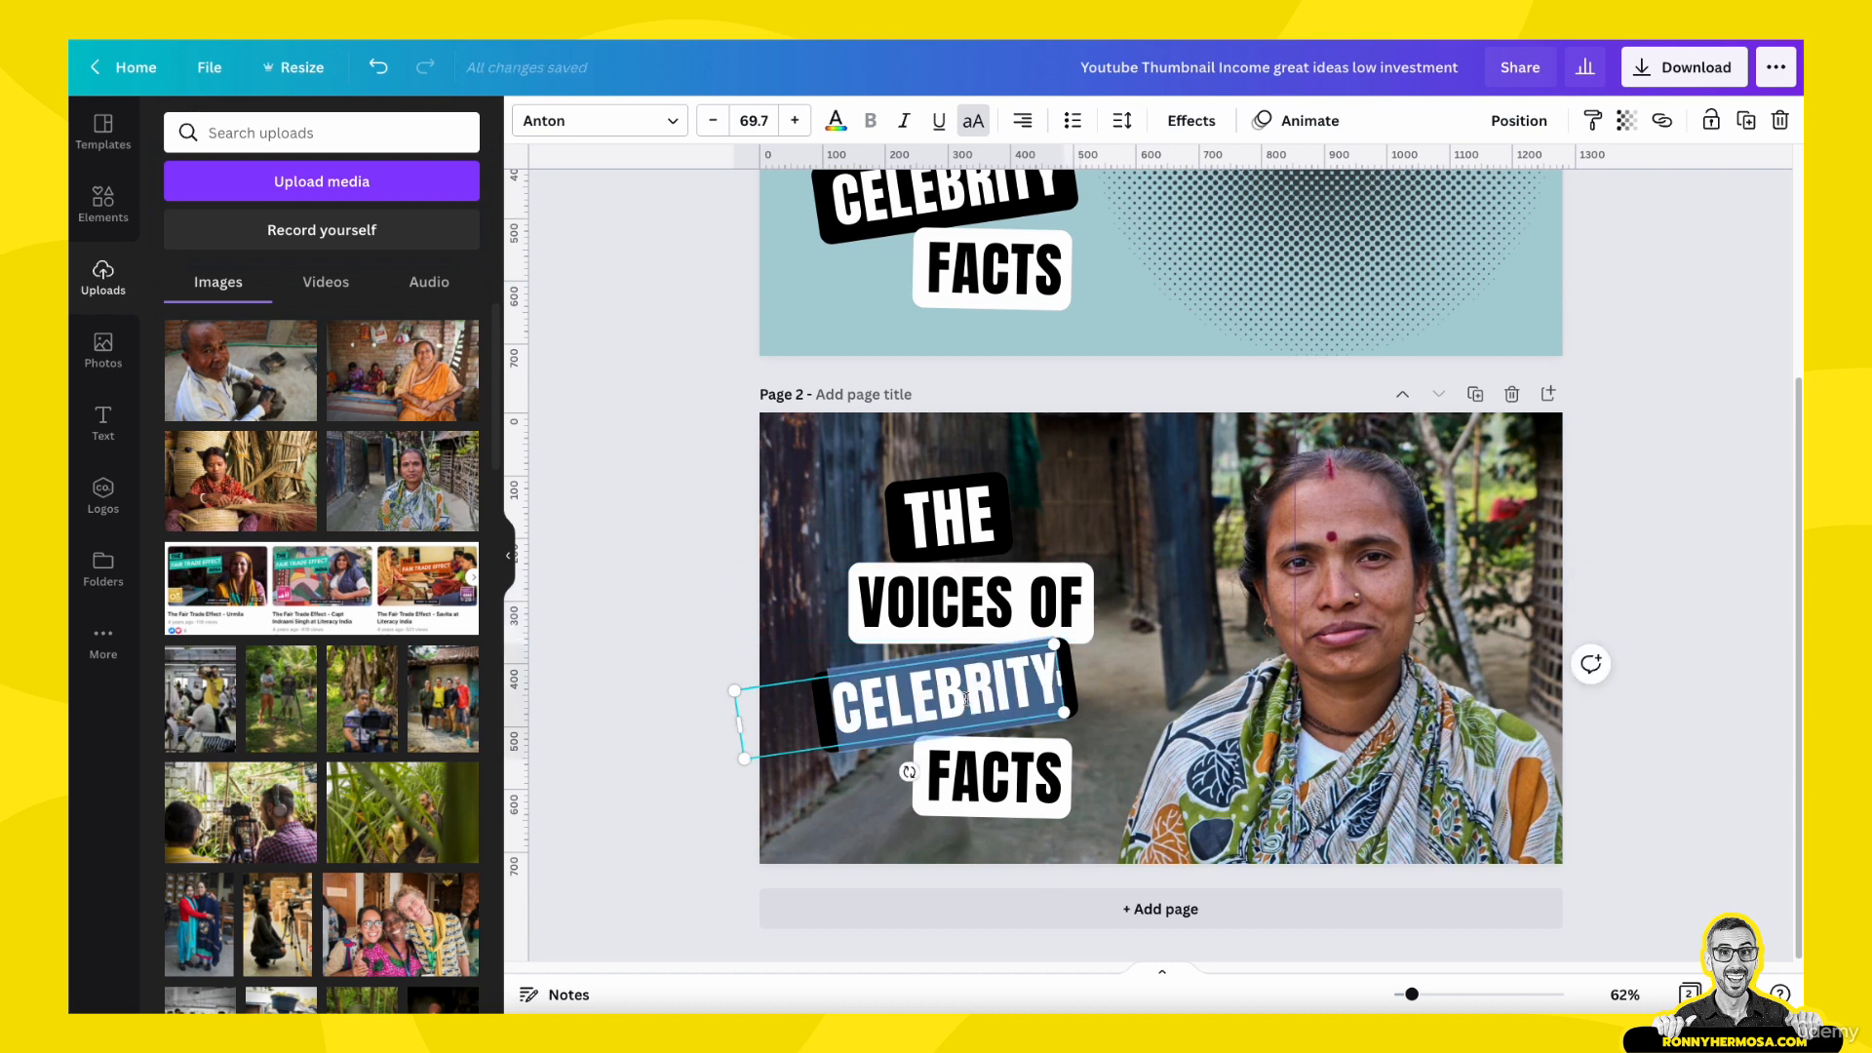
{"action": "type", "text": "FAIR TRADE3"}
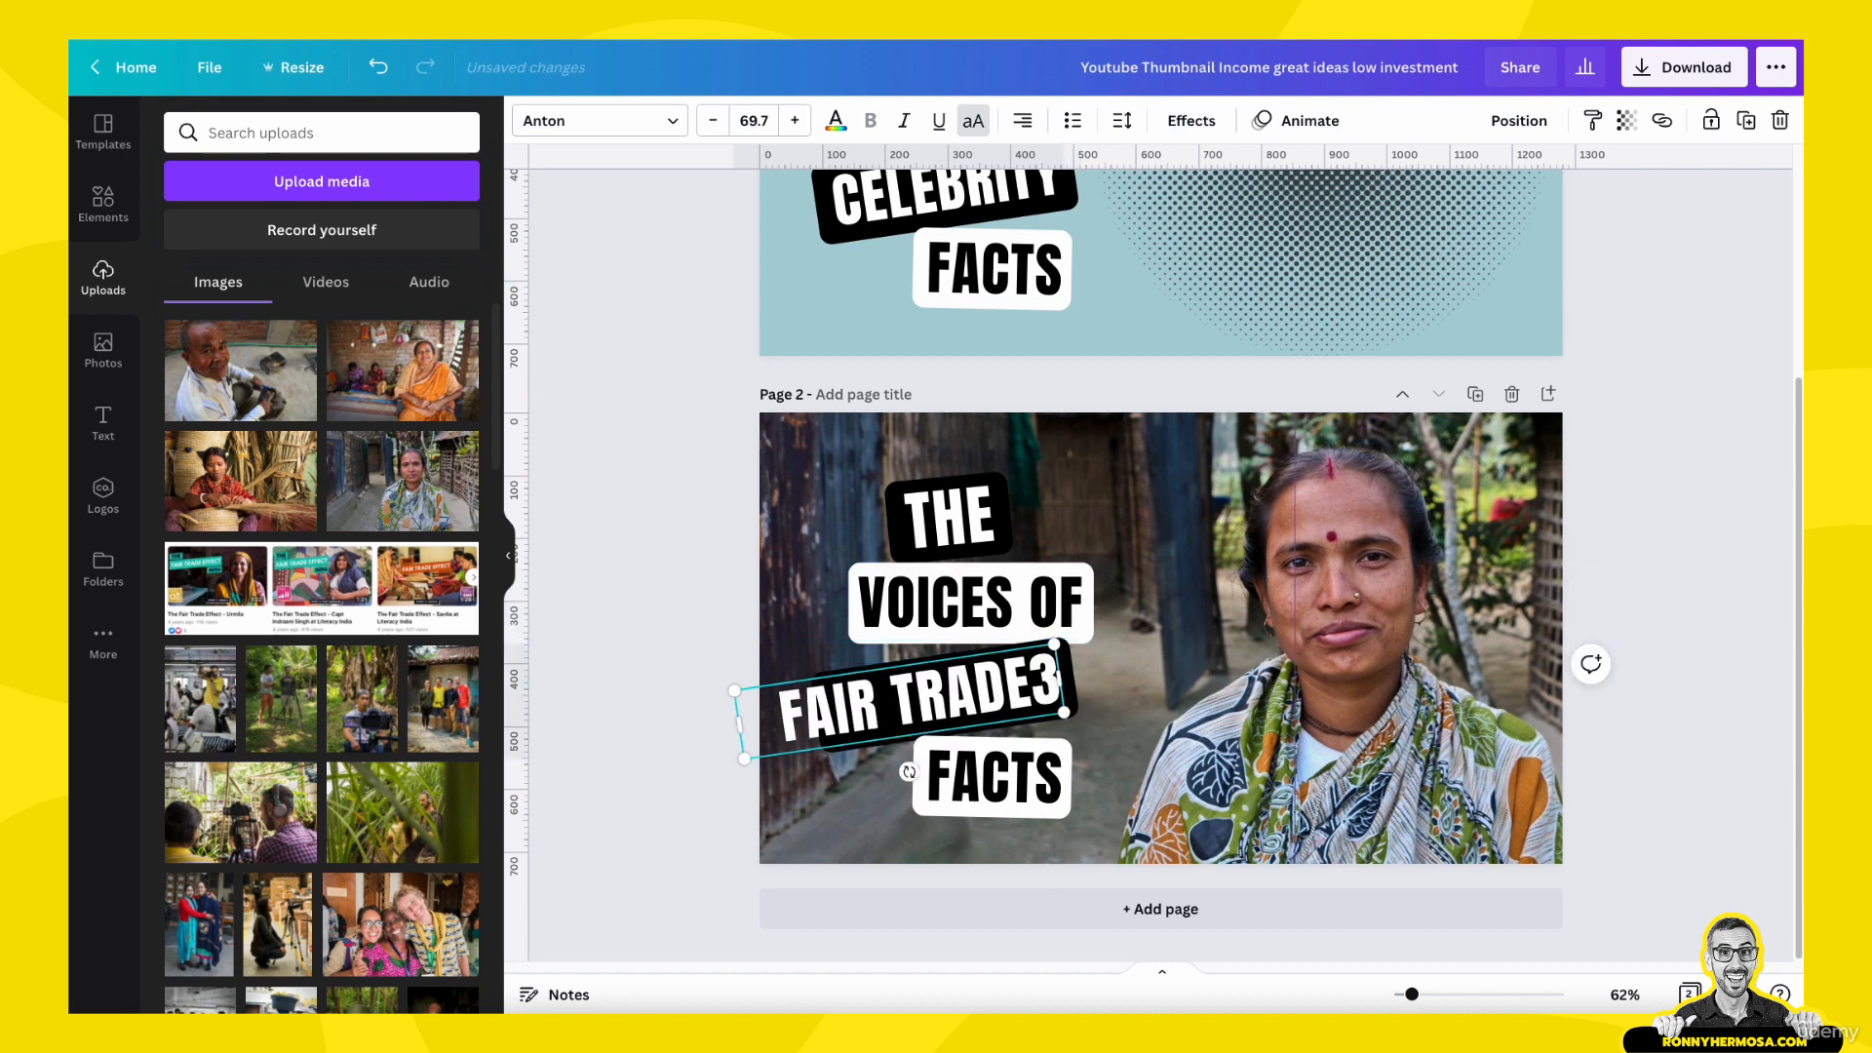
{"action": "key", "text": "BackSpace"}
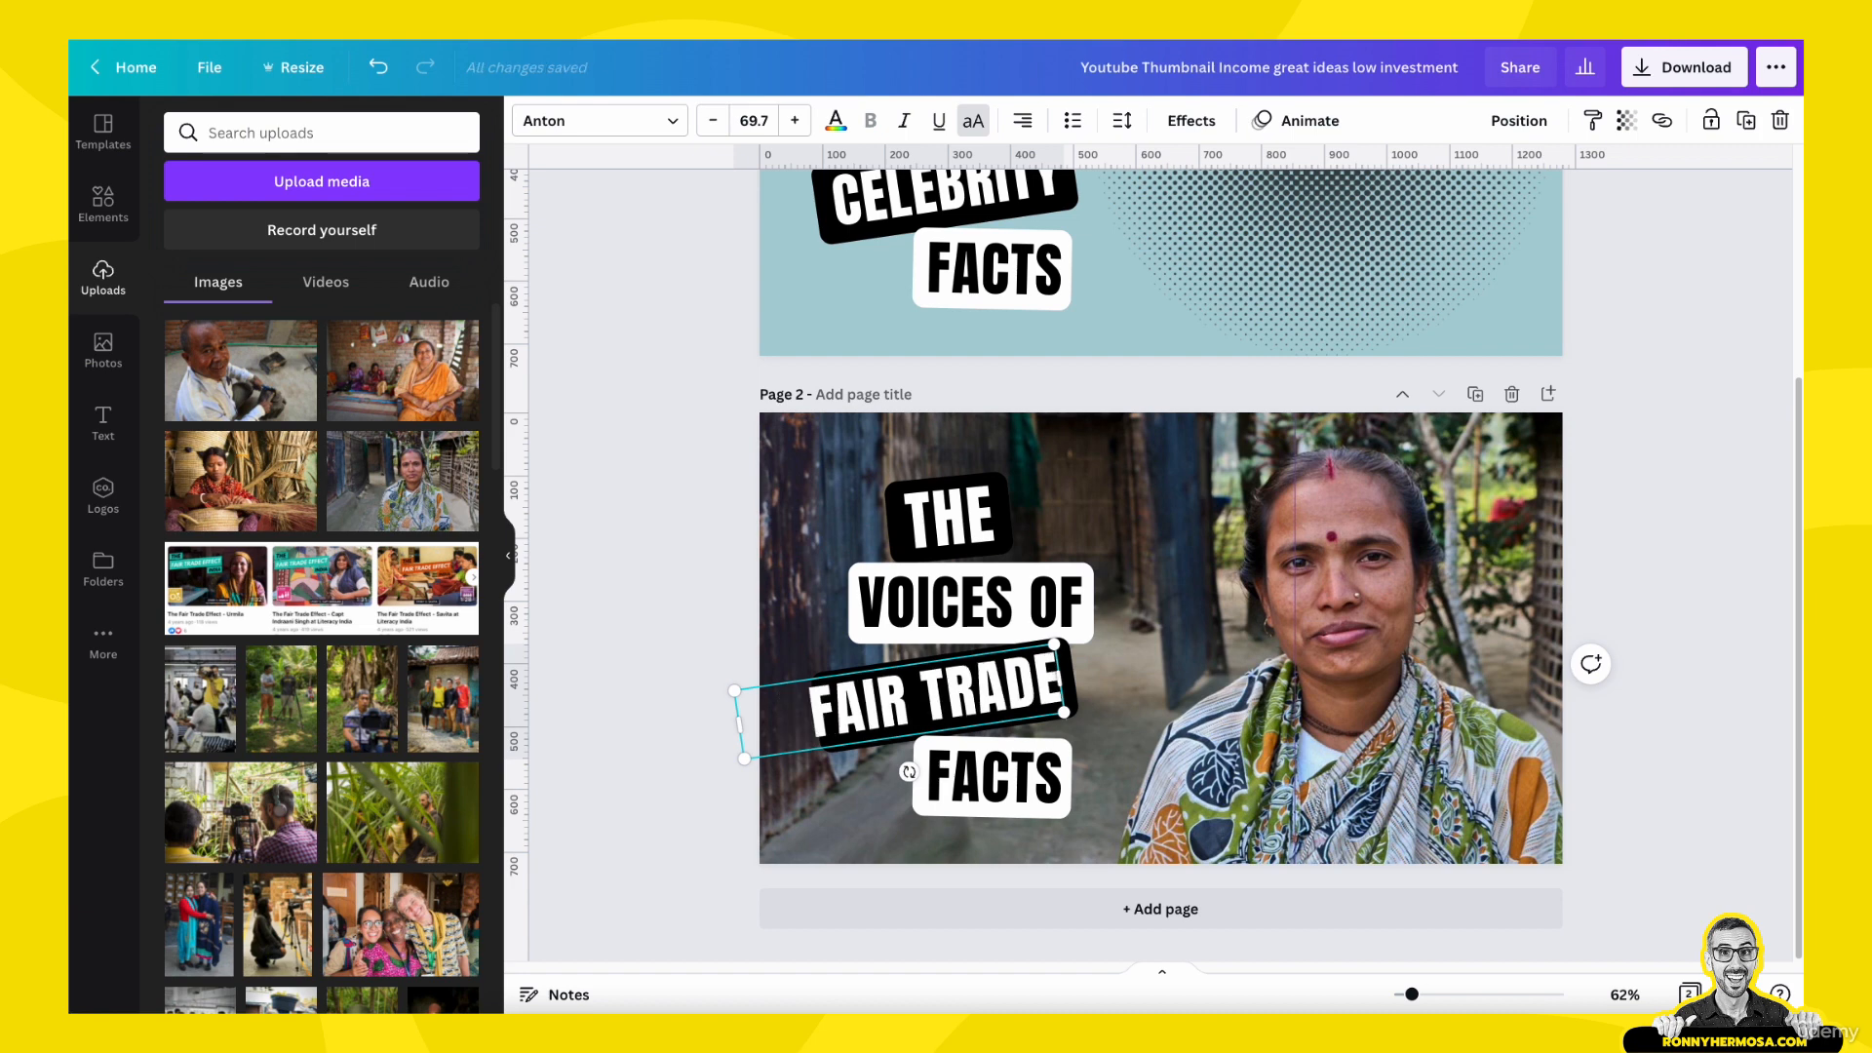
- Narrow the "VOICES OF" and "FAIR TRADE" text boxes on page 2 so each fits its words
{"action": "left_click", "coordinate": [760, 624]}
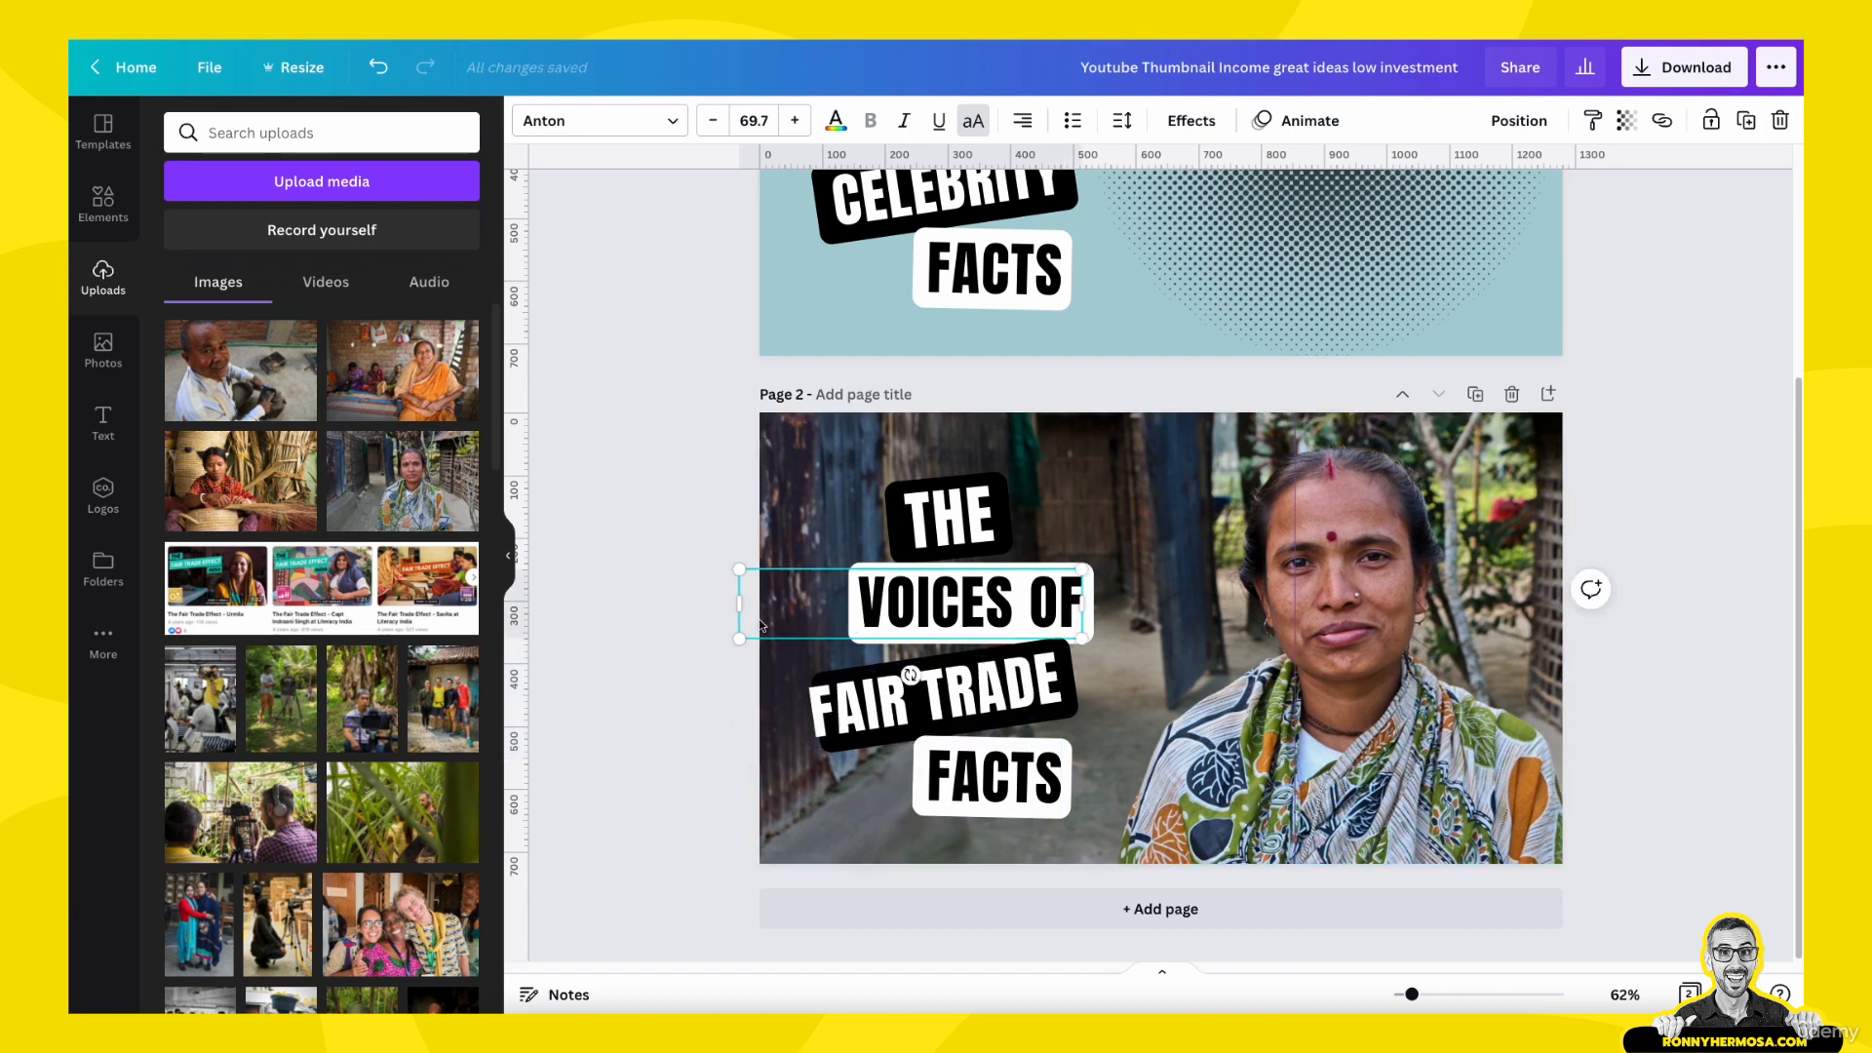
{"action": "left_click_drag", "start_coordinate": [739, 608], "coordinate": [854, 607]}
{"action": "left_click", "coordinate": [835, 714]}
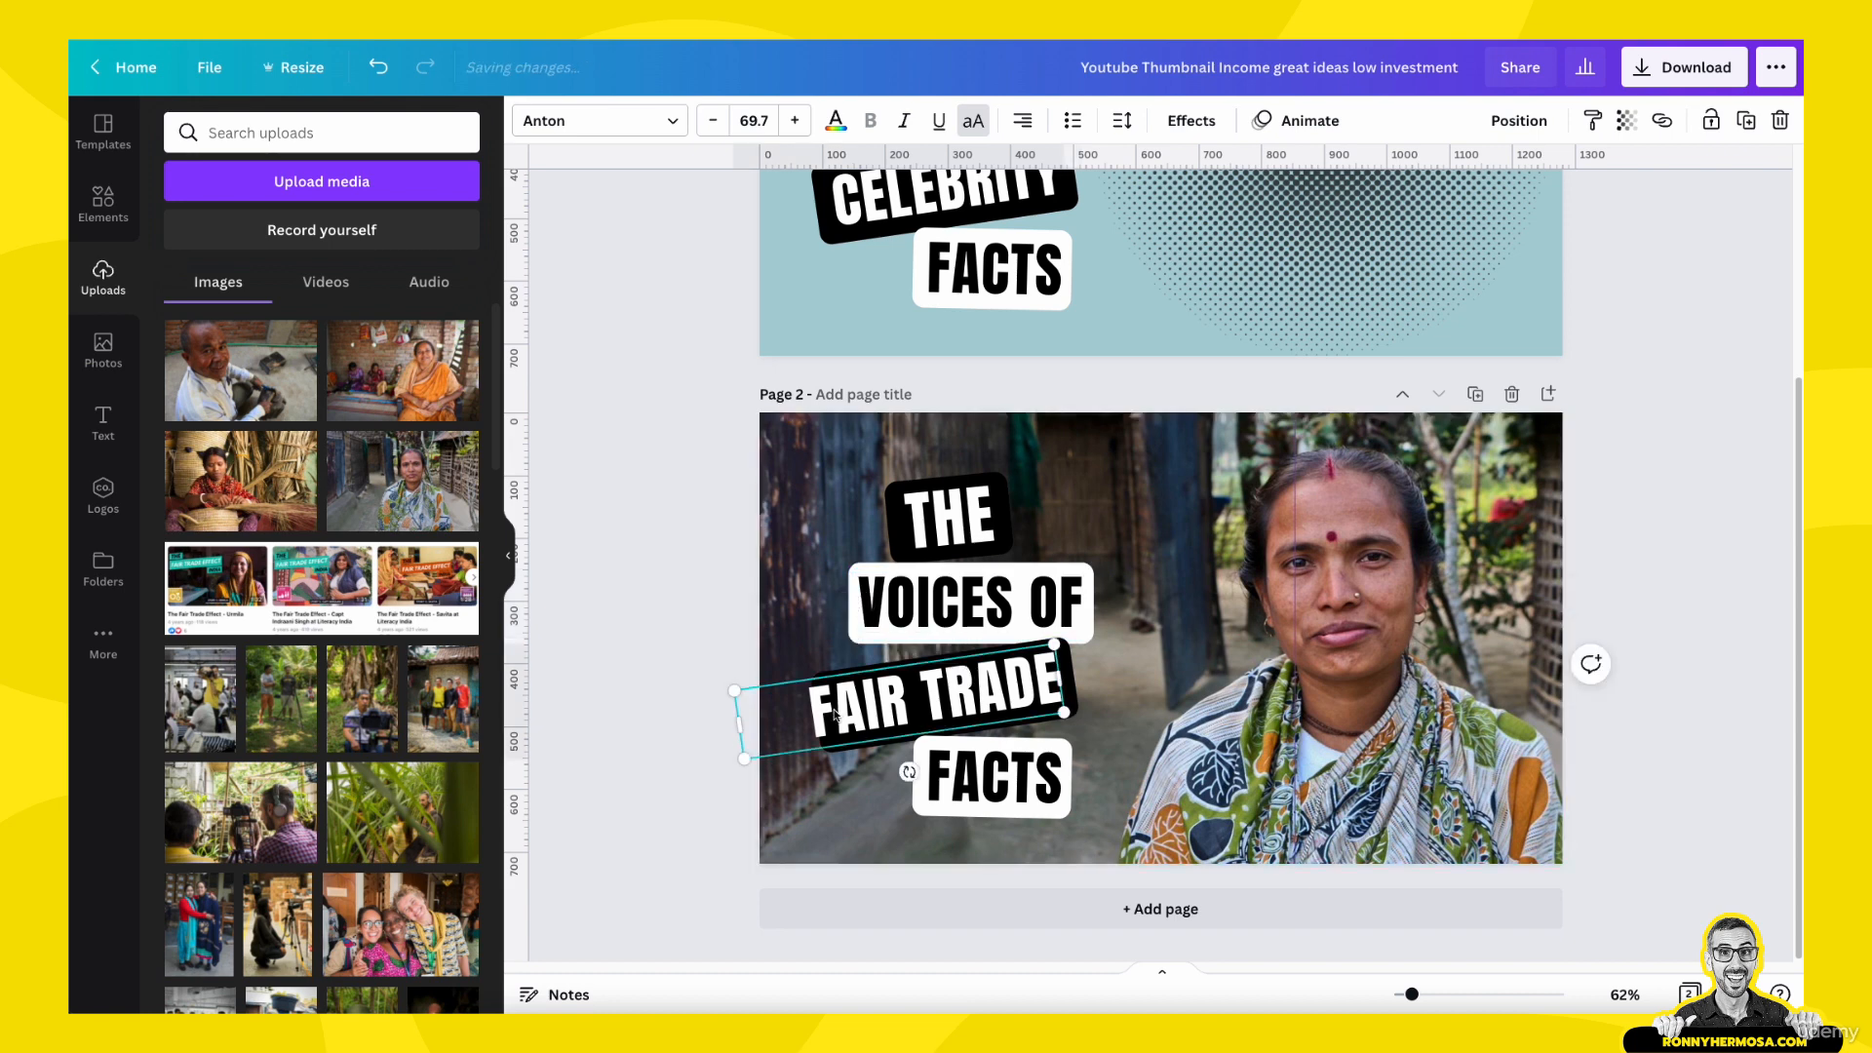
{"action": "left_click_drag", "start_coordinate": [738, 725], "coordinate": [803, 715]}
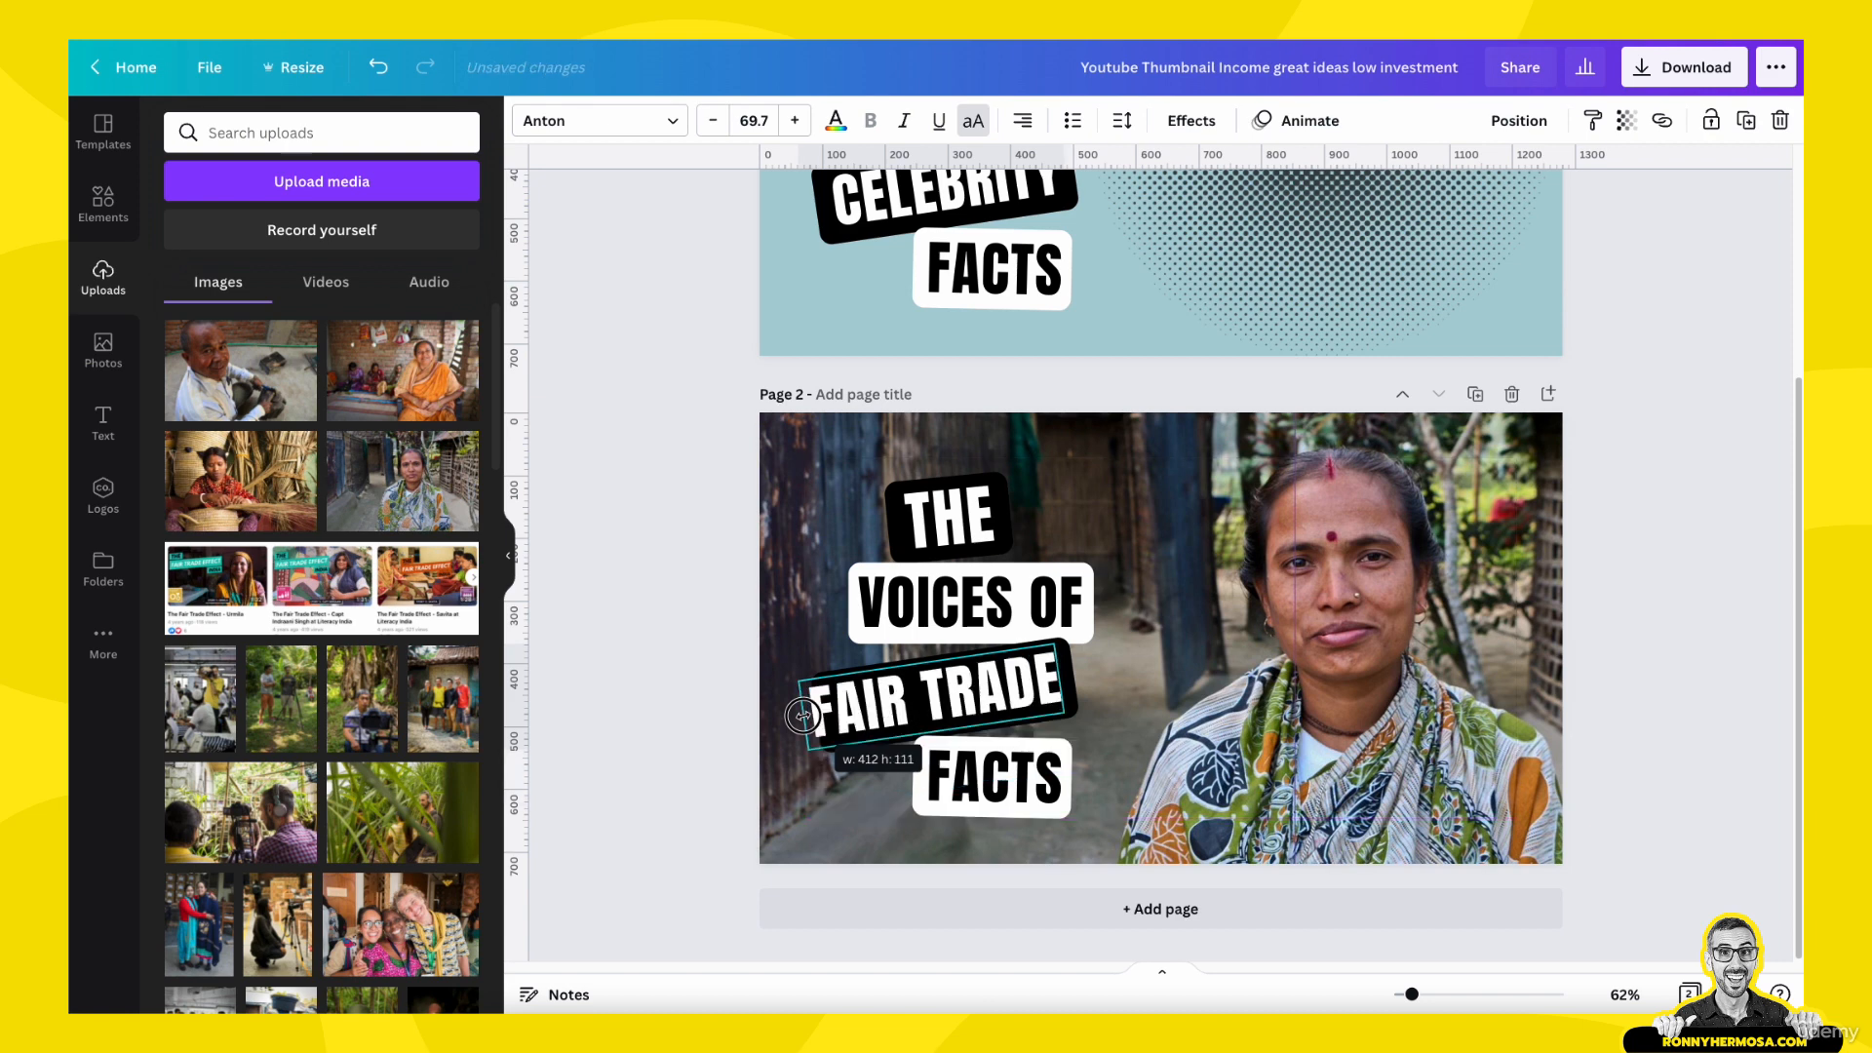
{"action": "left_click", "coordinate": [692, 710]}
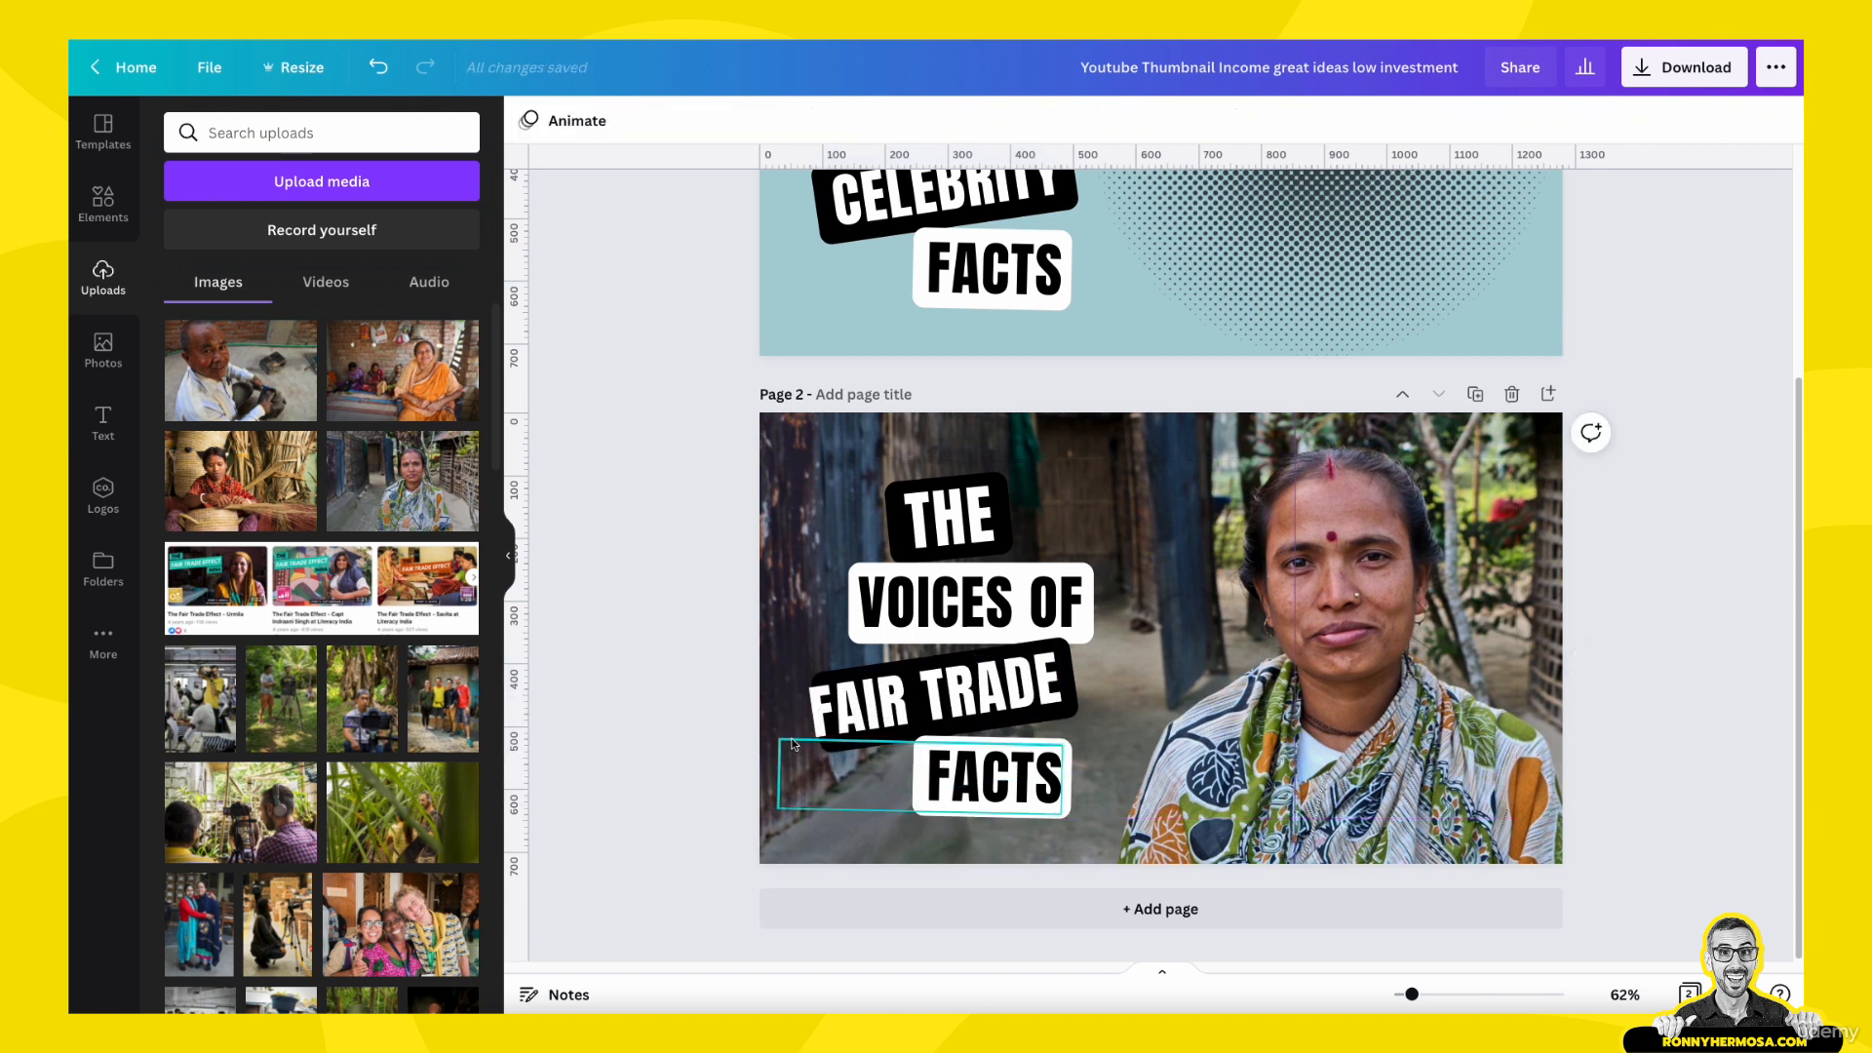
- Extend the black label behind "FAIR TRADE" to the left so it covers the whole text
{"action": "left_click", "coordinate": [1624, 994]}
{"action": "left_click", "coordinate": [1619, 908]}
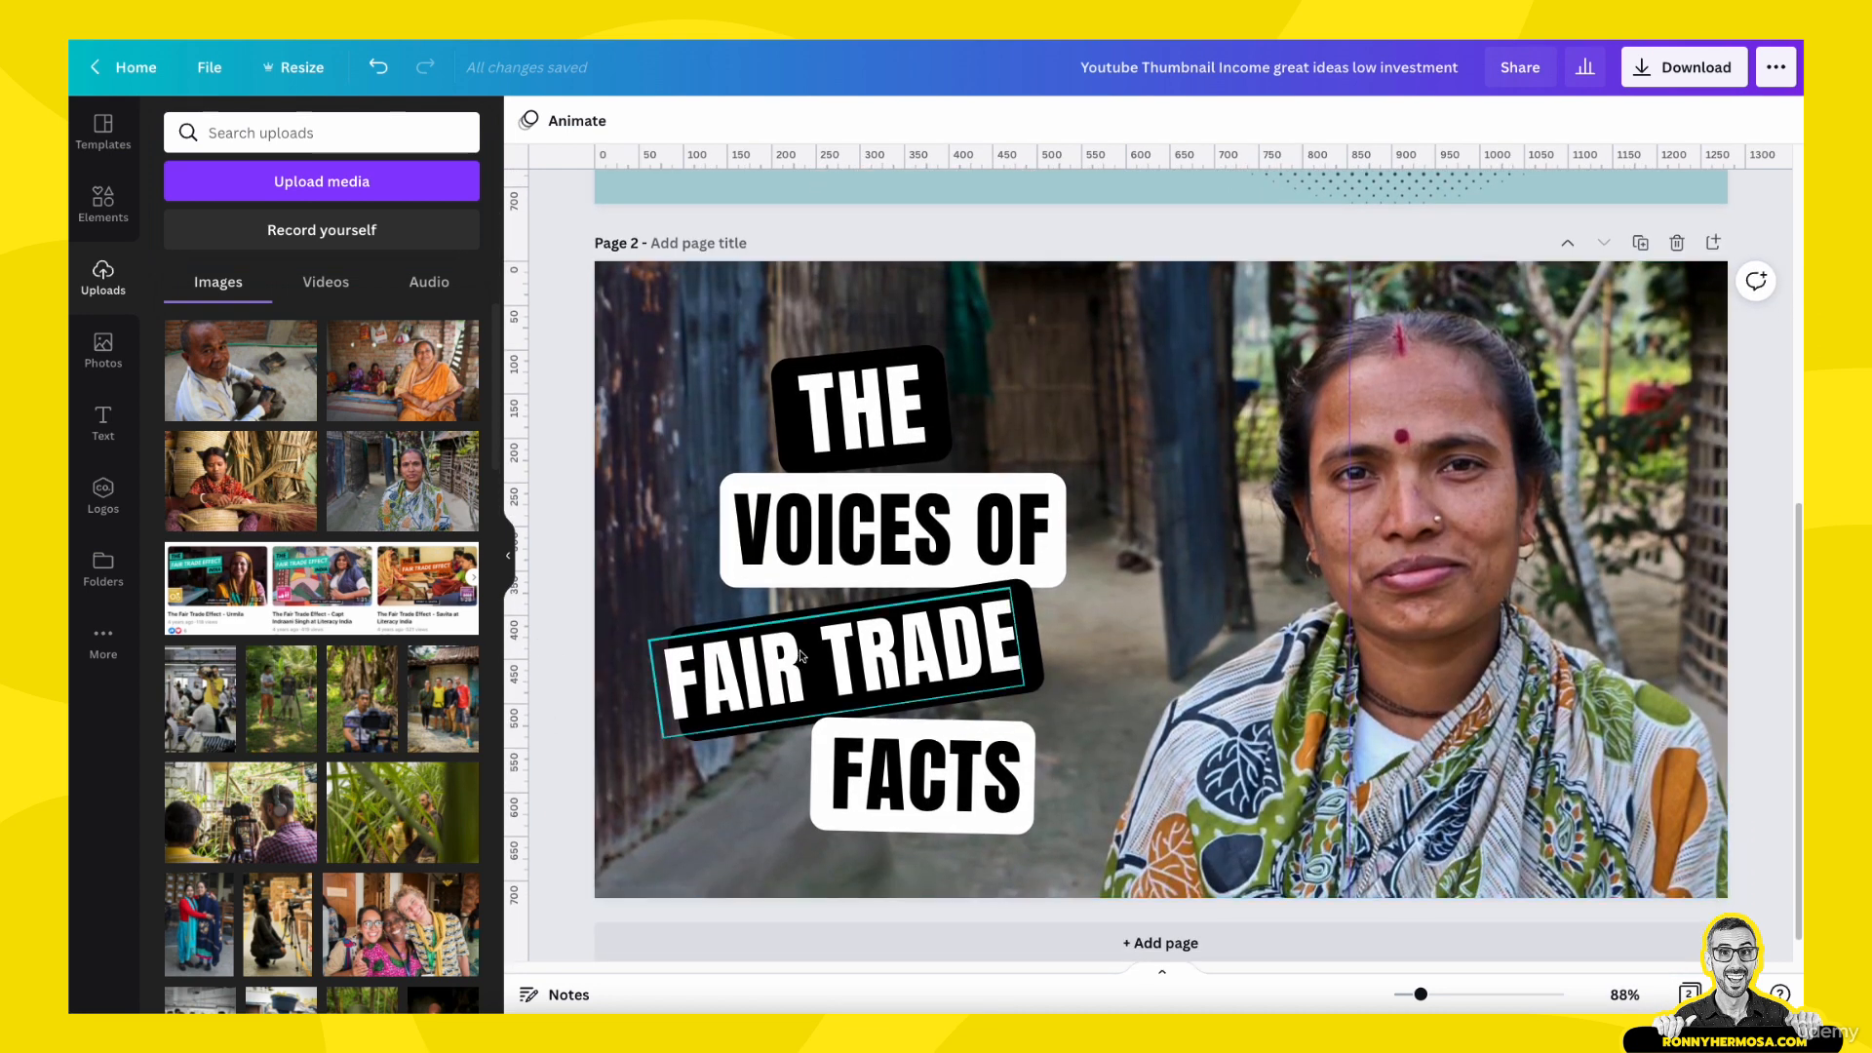
{"action": "left_click", "coordinate": [773, 650]}
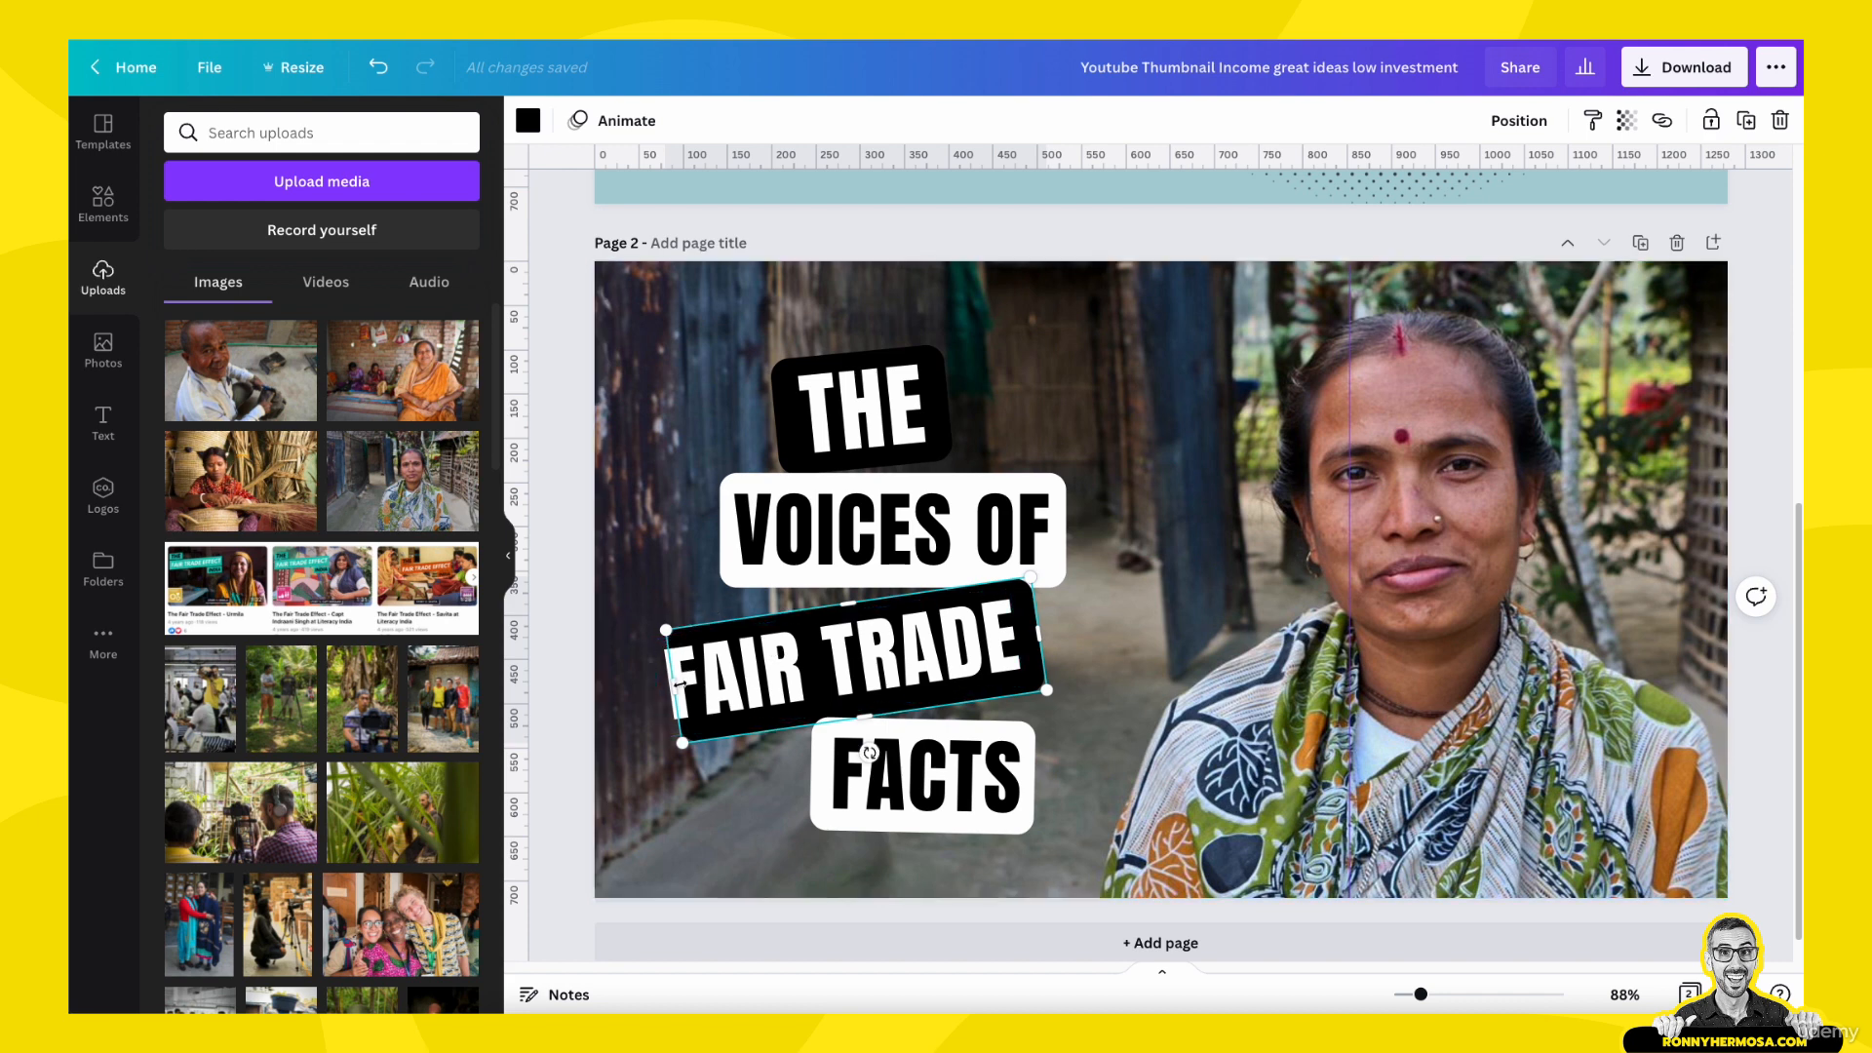
{"action": "left_click_drag", "start_coordinate": [680, 686], "coordinate": [651, 693]}
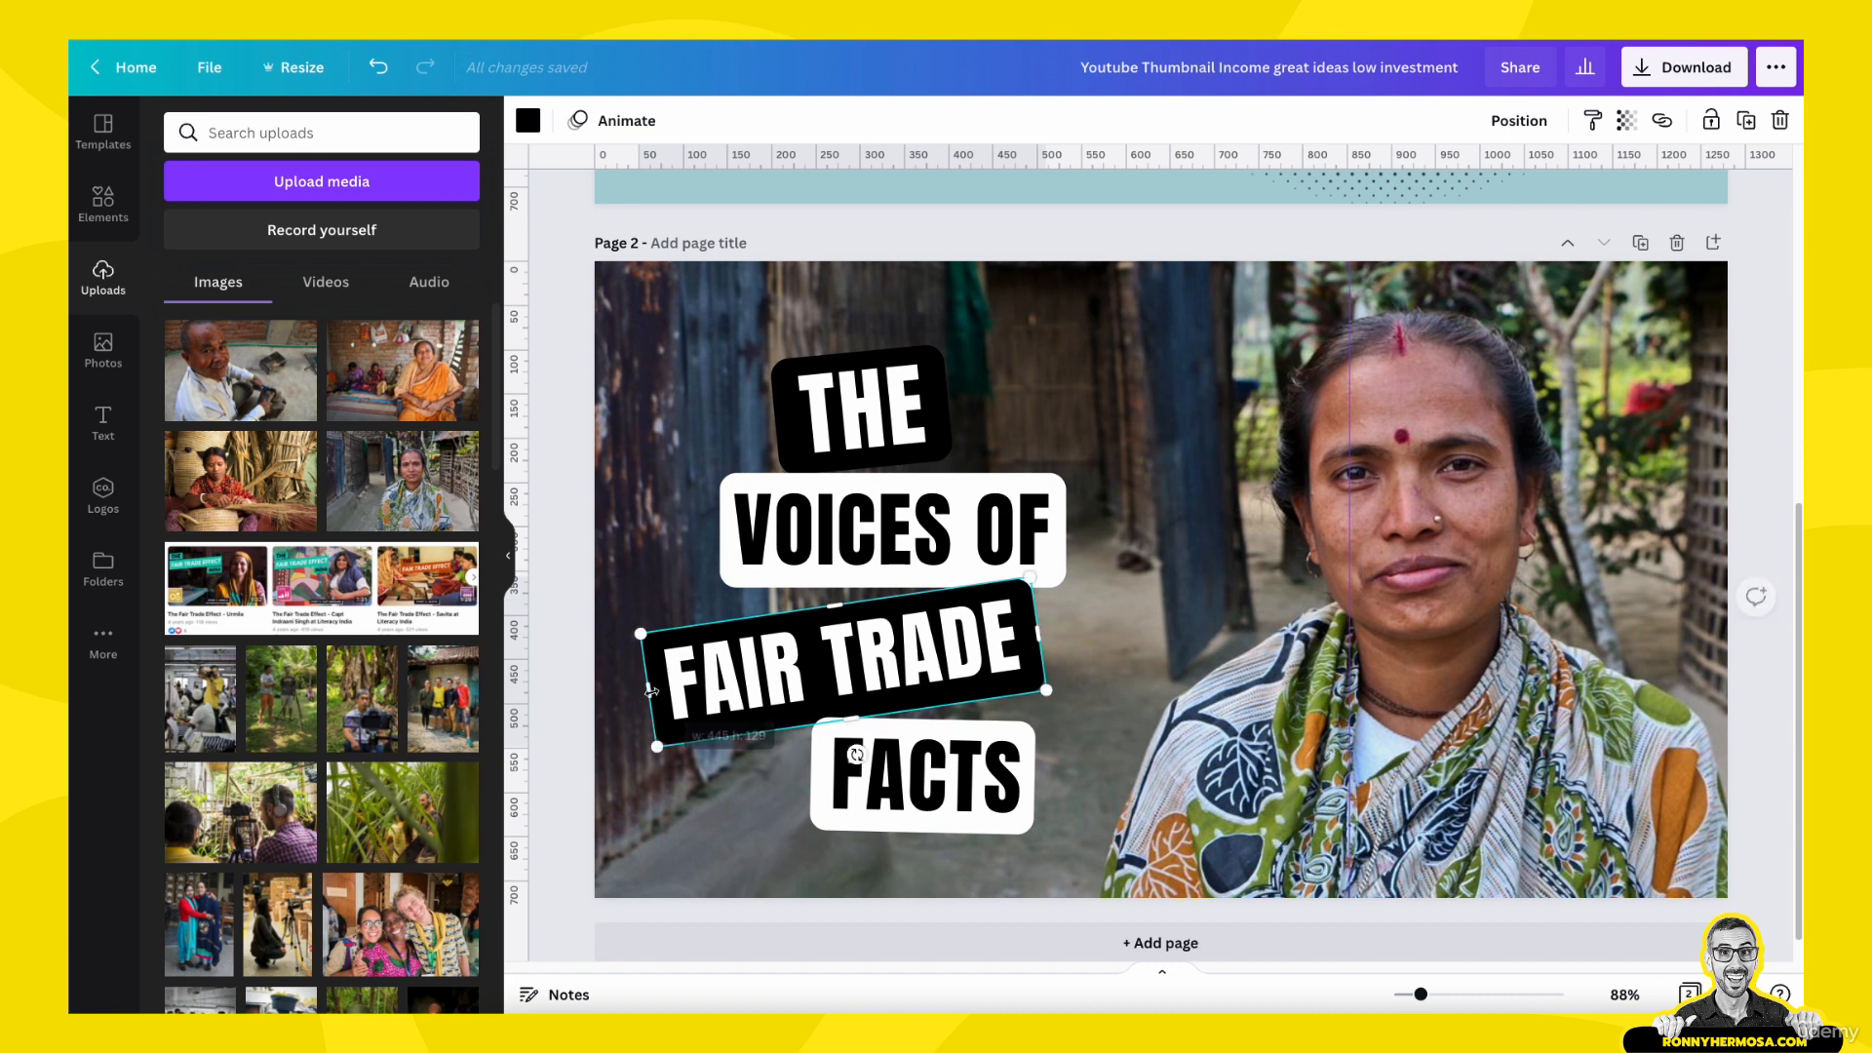
{"action": "left_click", "coordinate": [565, 599]}
- Delete the "FACTS" text and its white label from page 2
{"action": "left_click", "coordinate": [899, 790]}
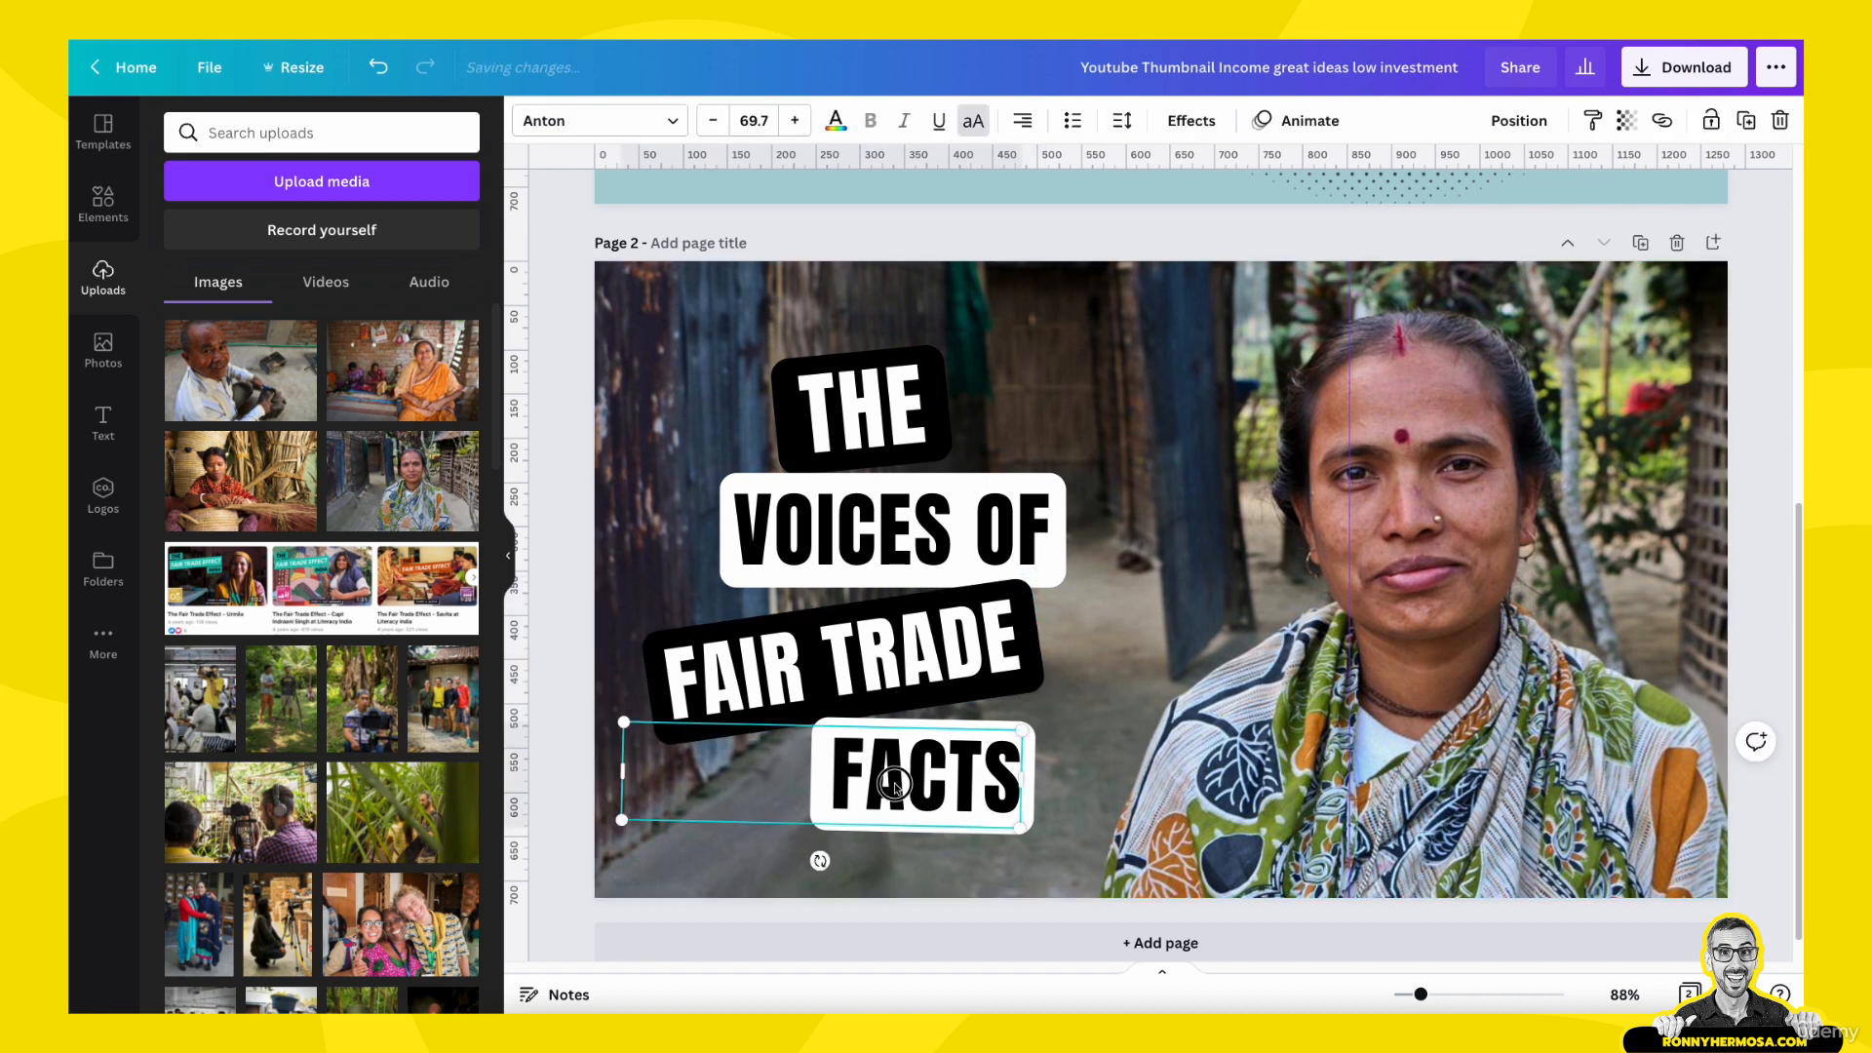
{"action": "key", "text": "Delete"}
{"action": "key", "text": "Delete"}
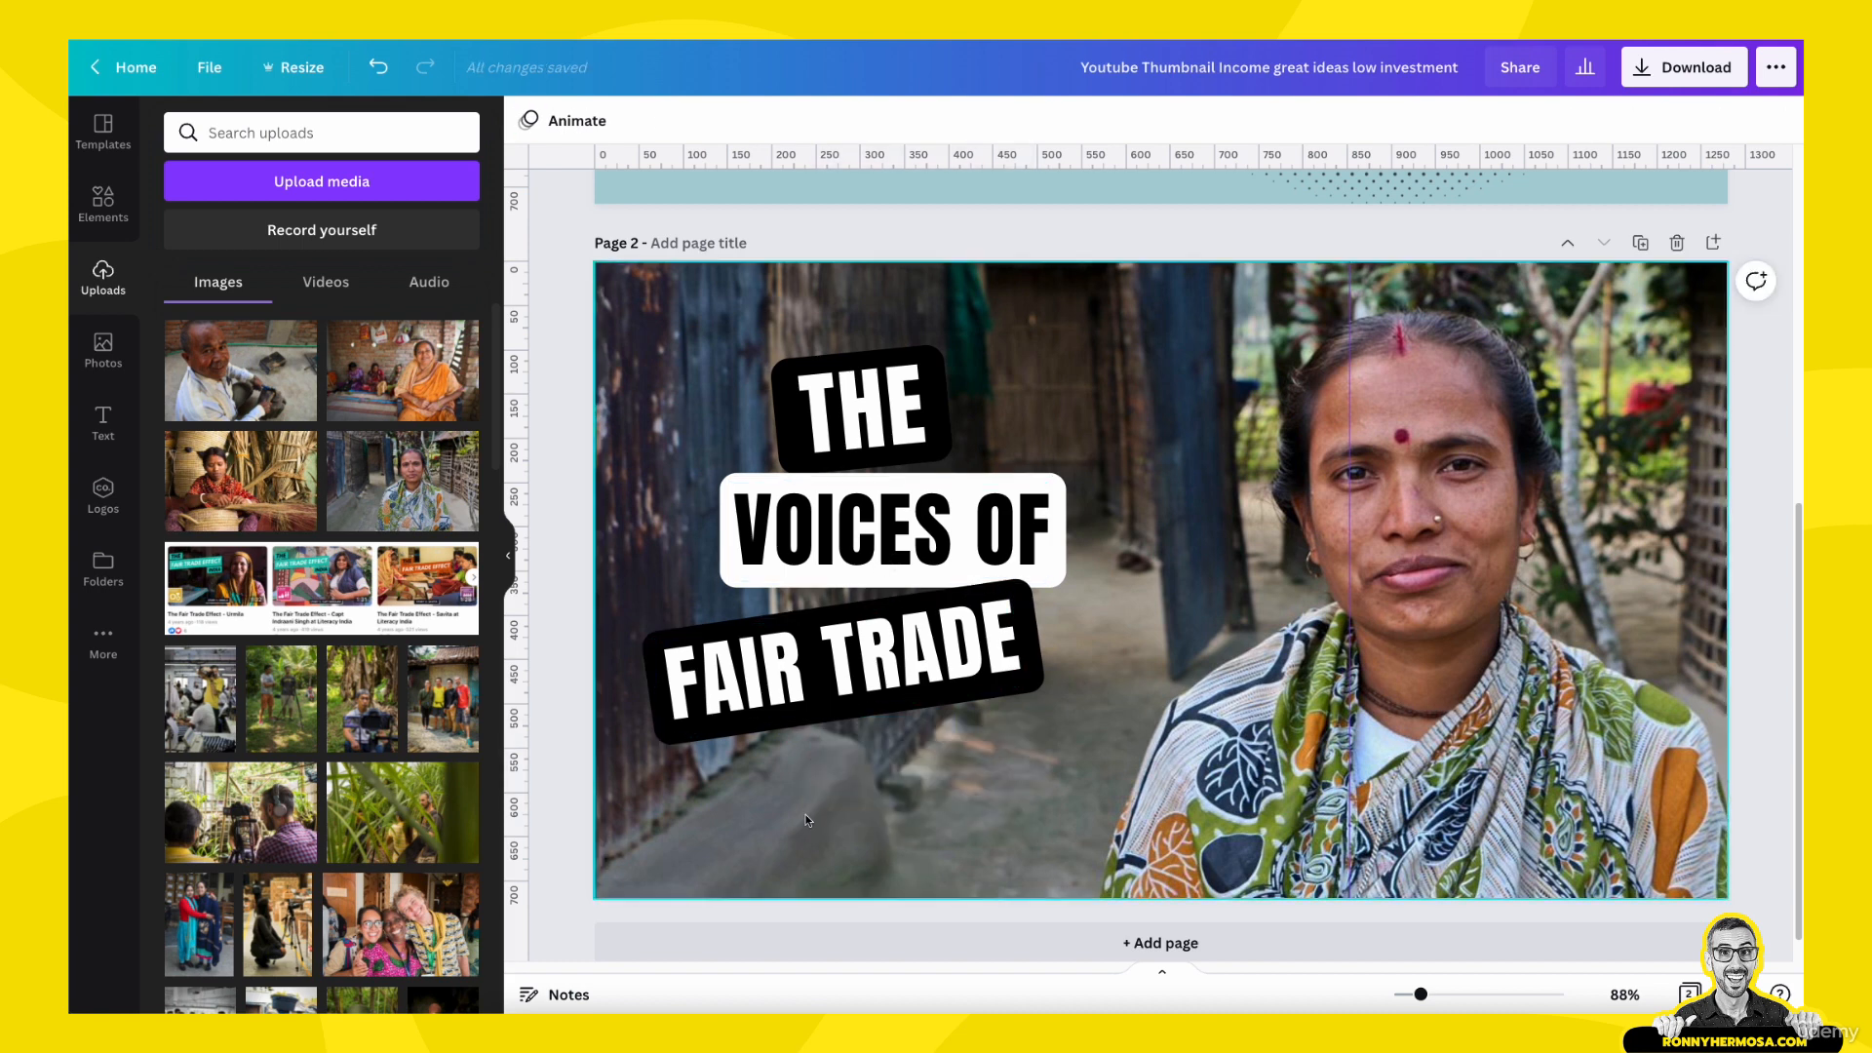
- Lock the background photo on page 2 and shift the "FAIR TRADE" text with its label right and slightly up beneath "VOICES OF"
{"action": "left_click", "coordinate": [716, 832]}
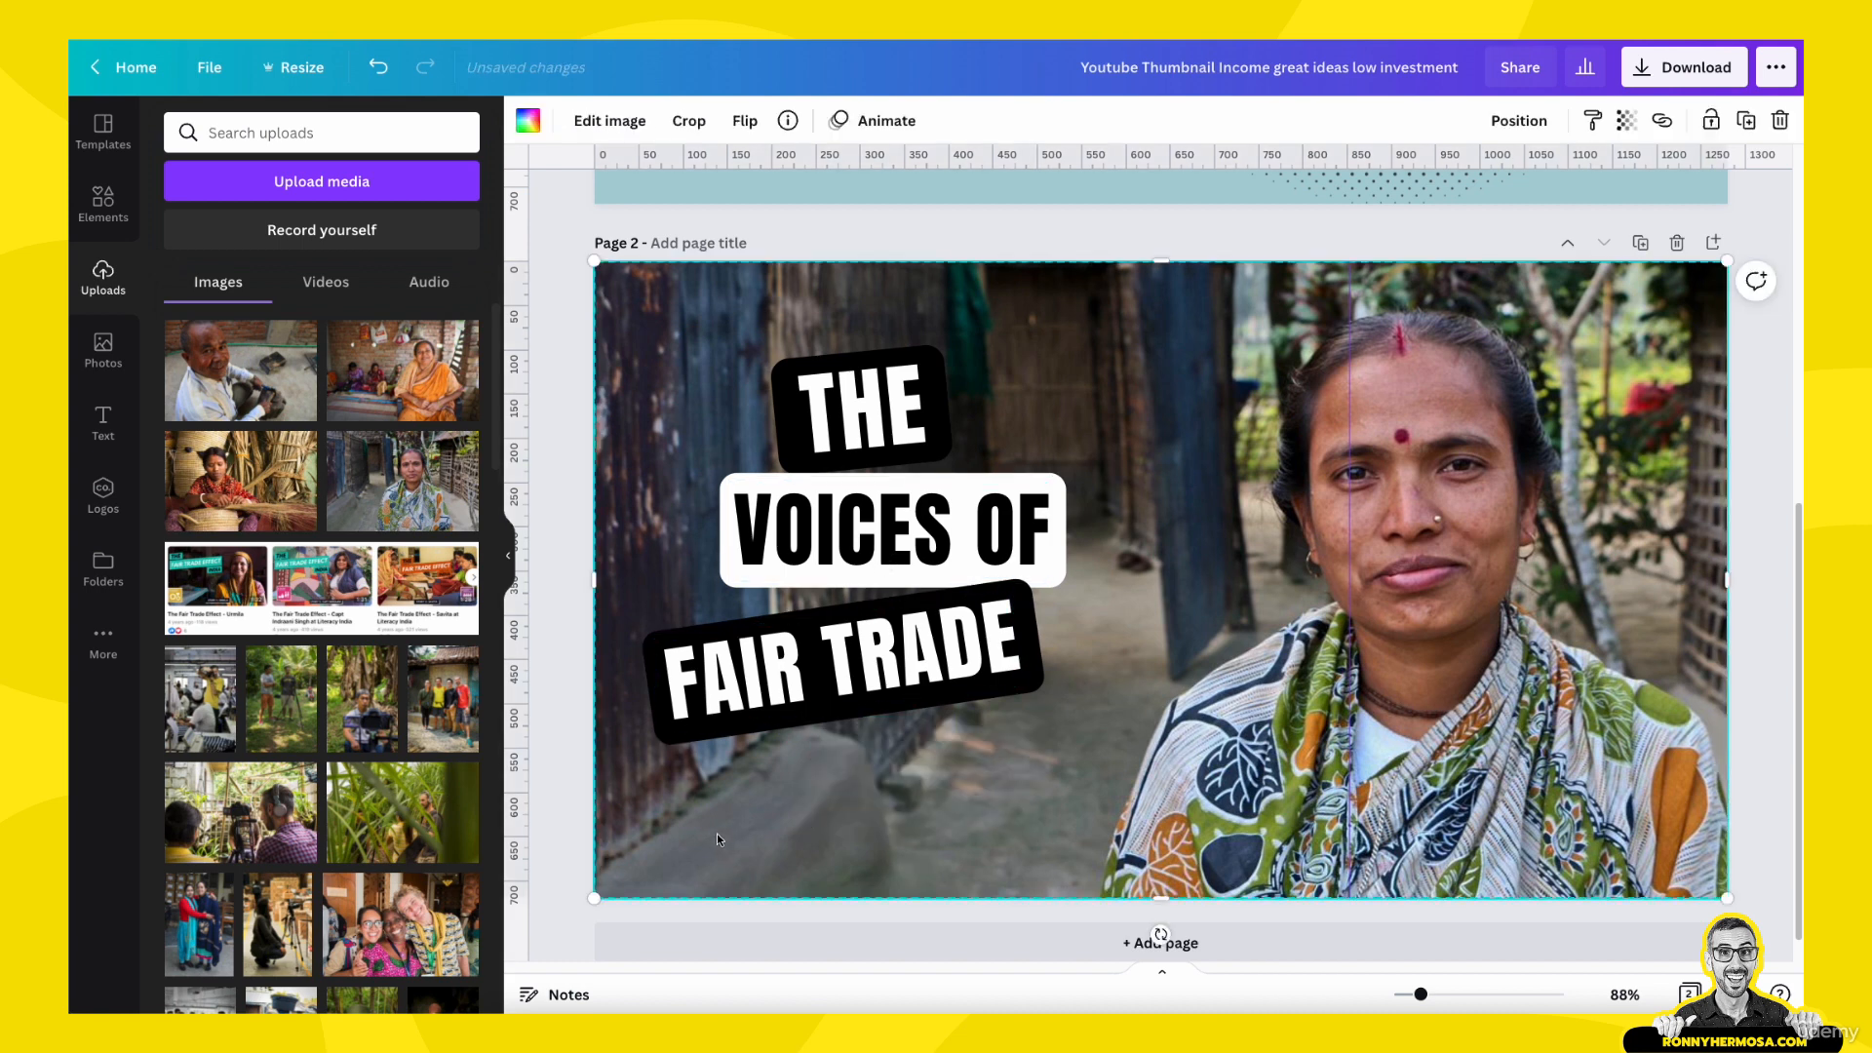
{"action": "left_click", "coordinate": [1716, 131]}
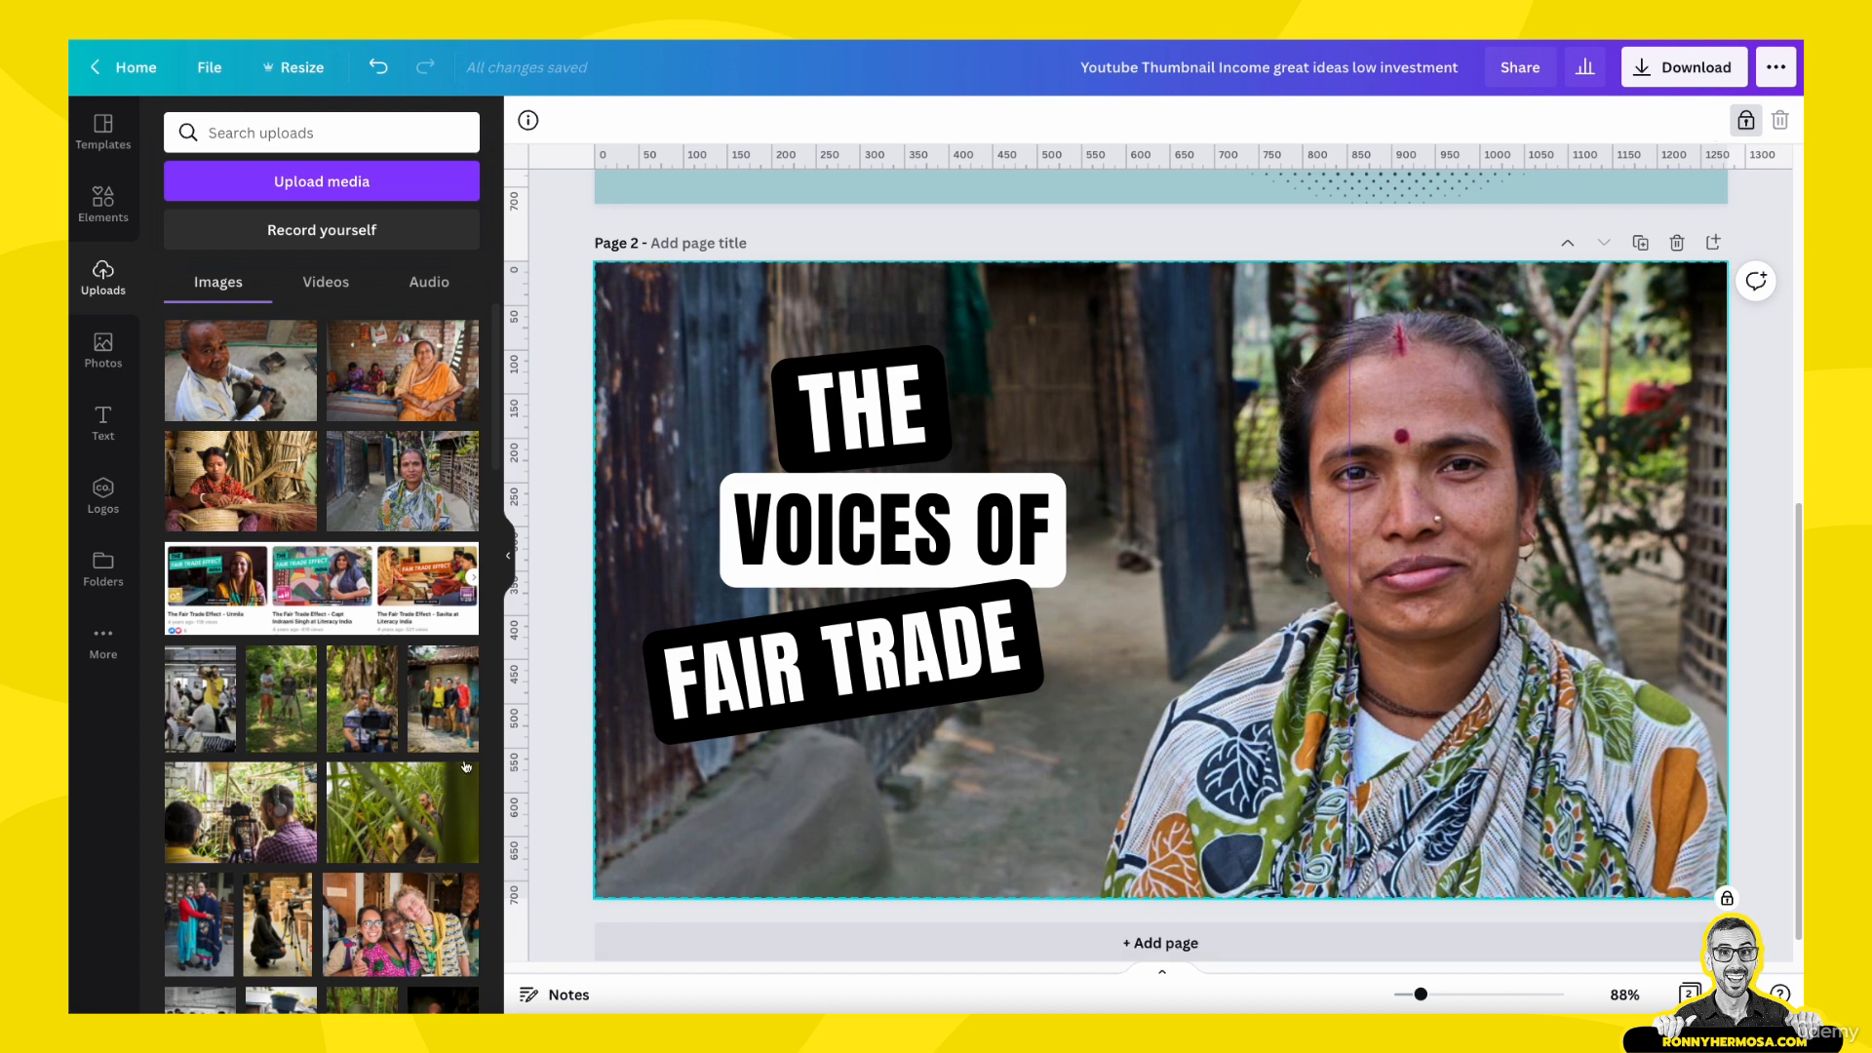
{"action": "left_click", "coordinate": [682, 673]}
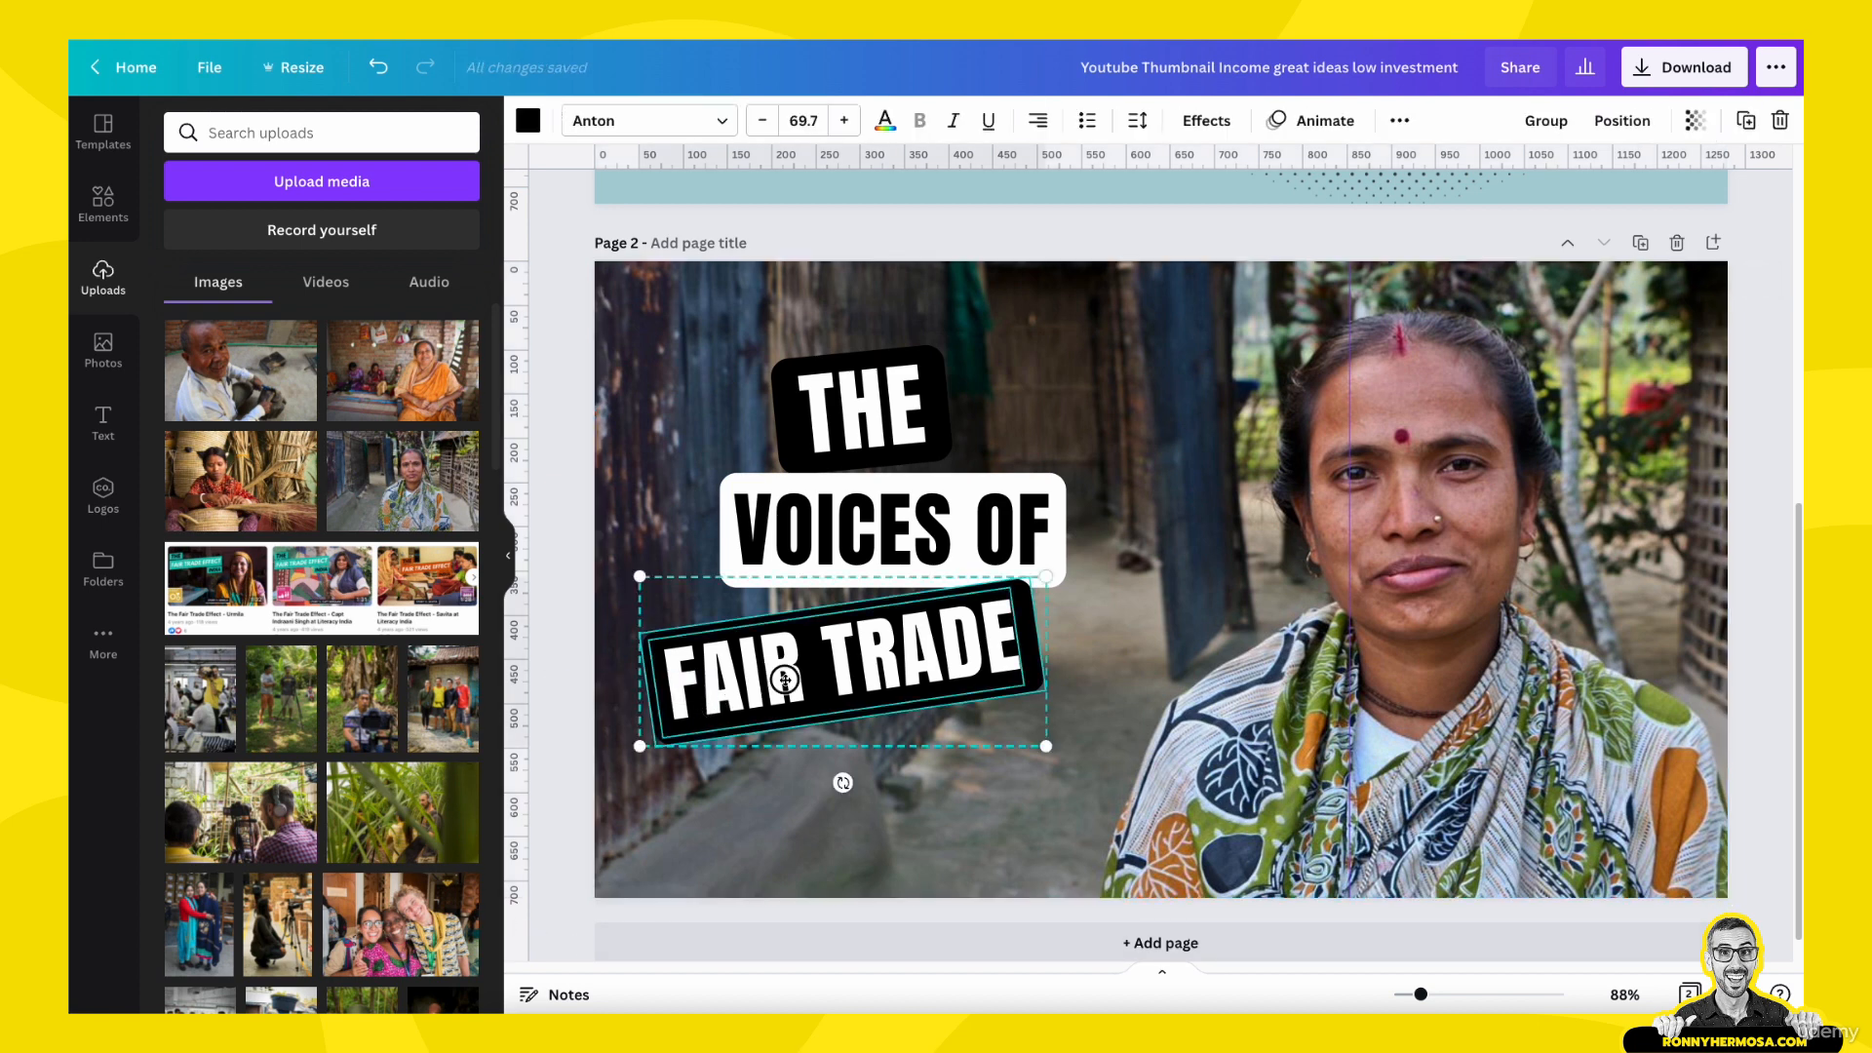
{"action": "left_click_drag", "start_coordinate": [773, 677], "coordinate": [815, 671]}
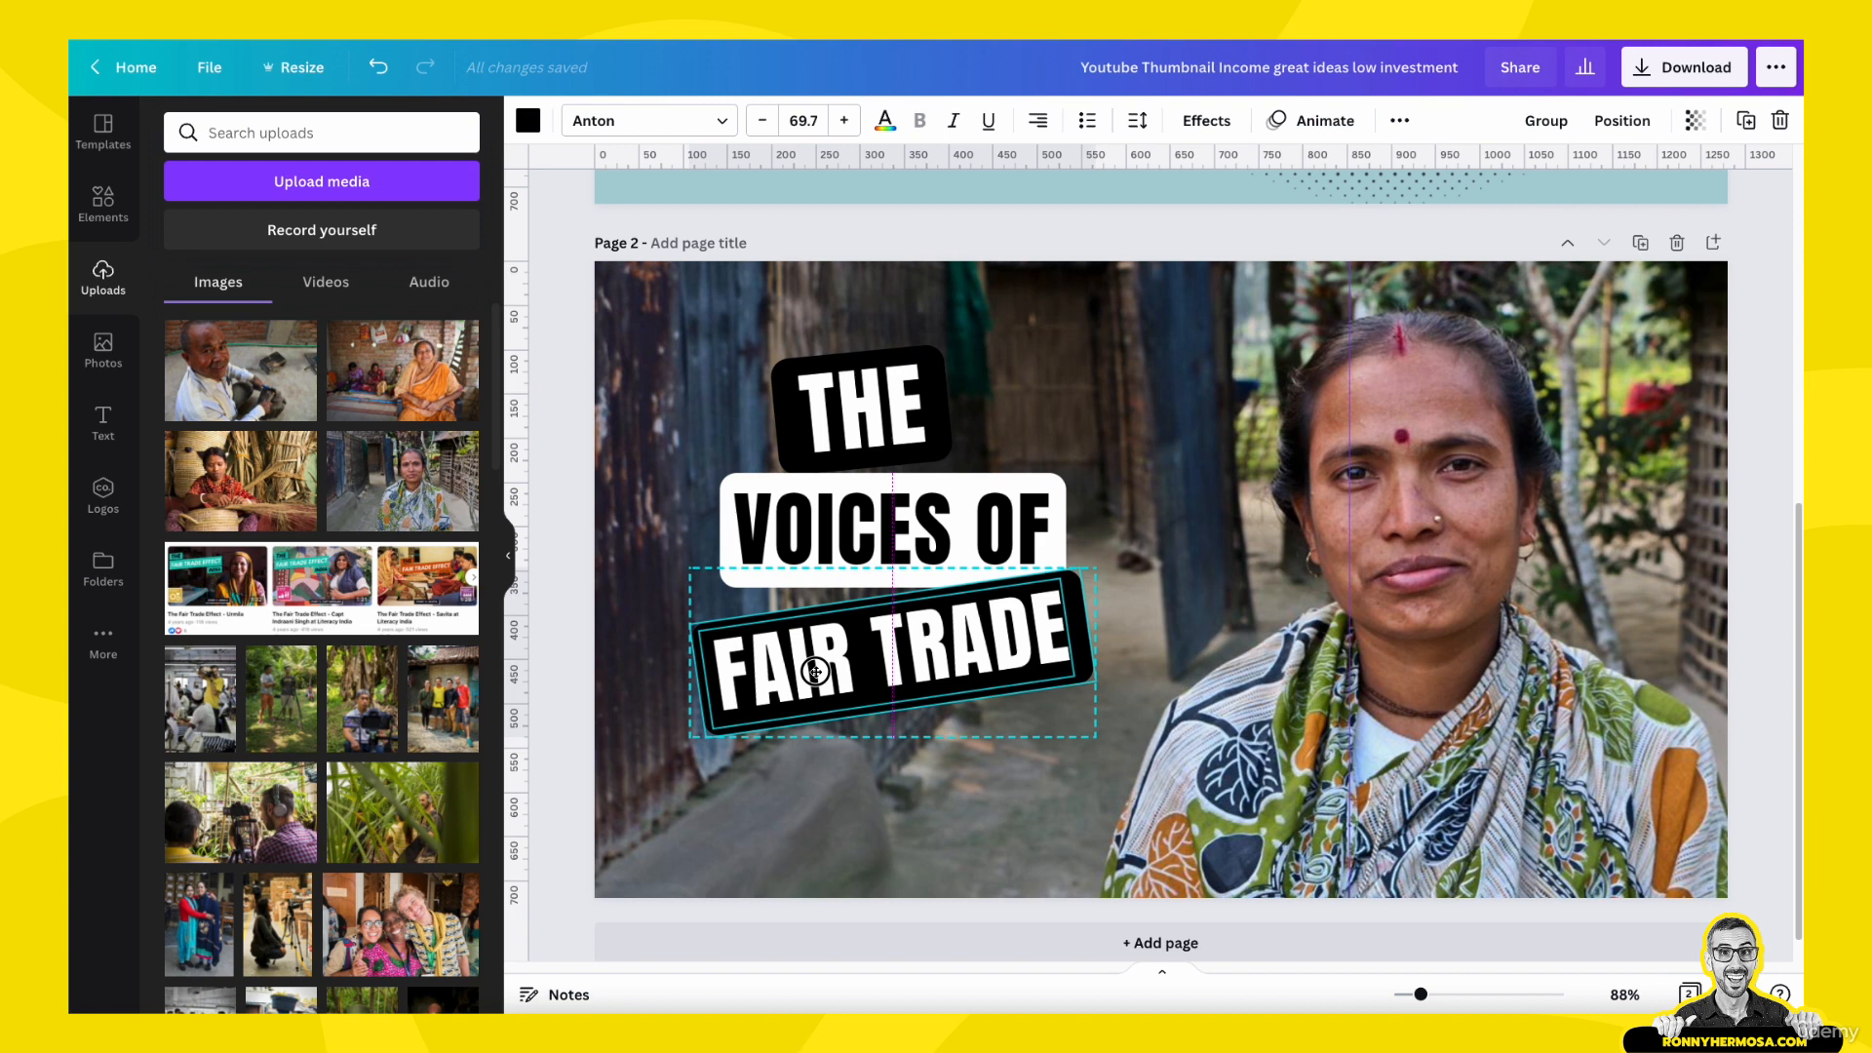
{"action": "left_click_drag", "start_coordinate": [815, 670], "coordinate": [838, 665]}
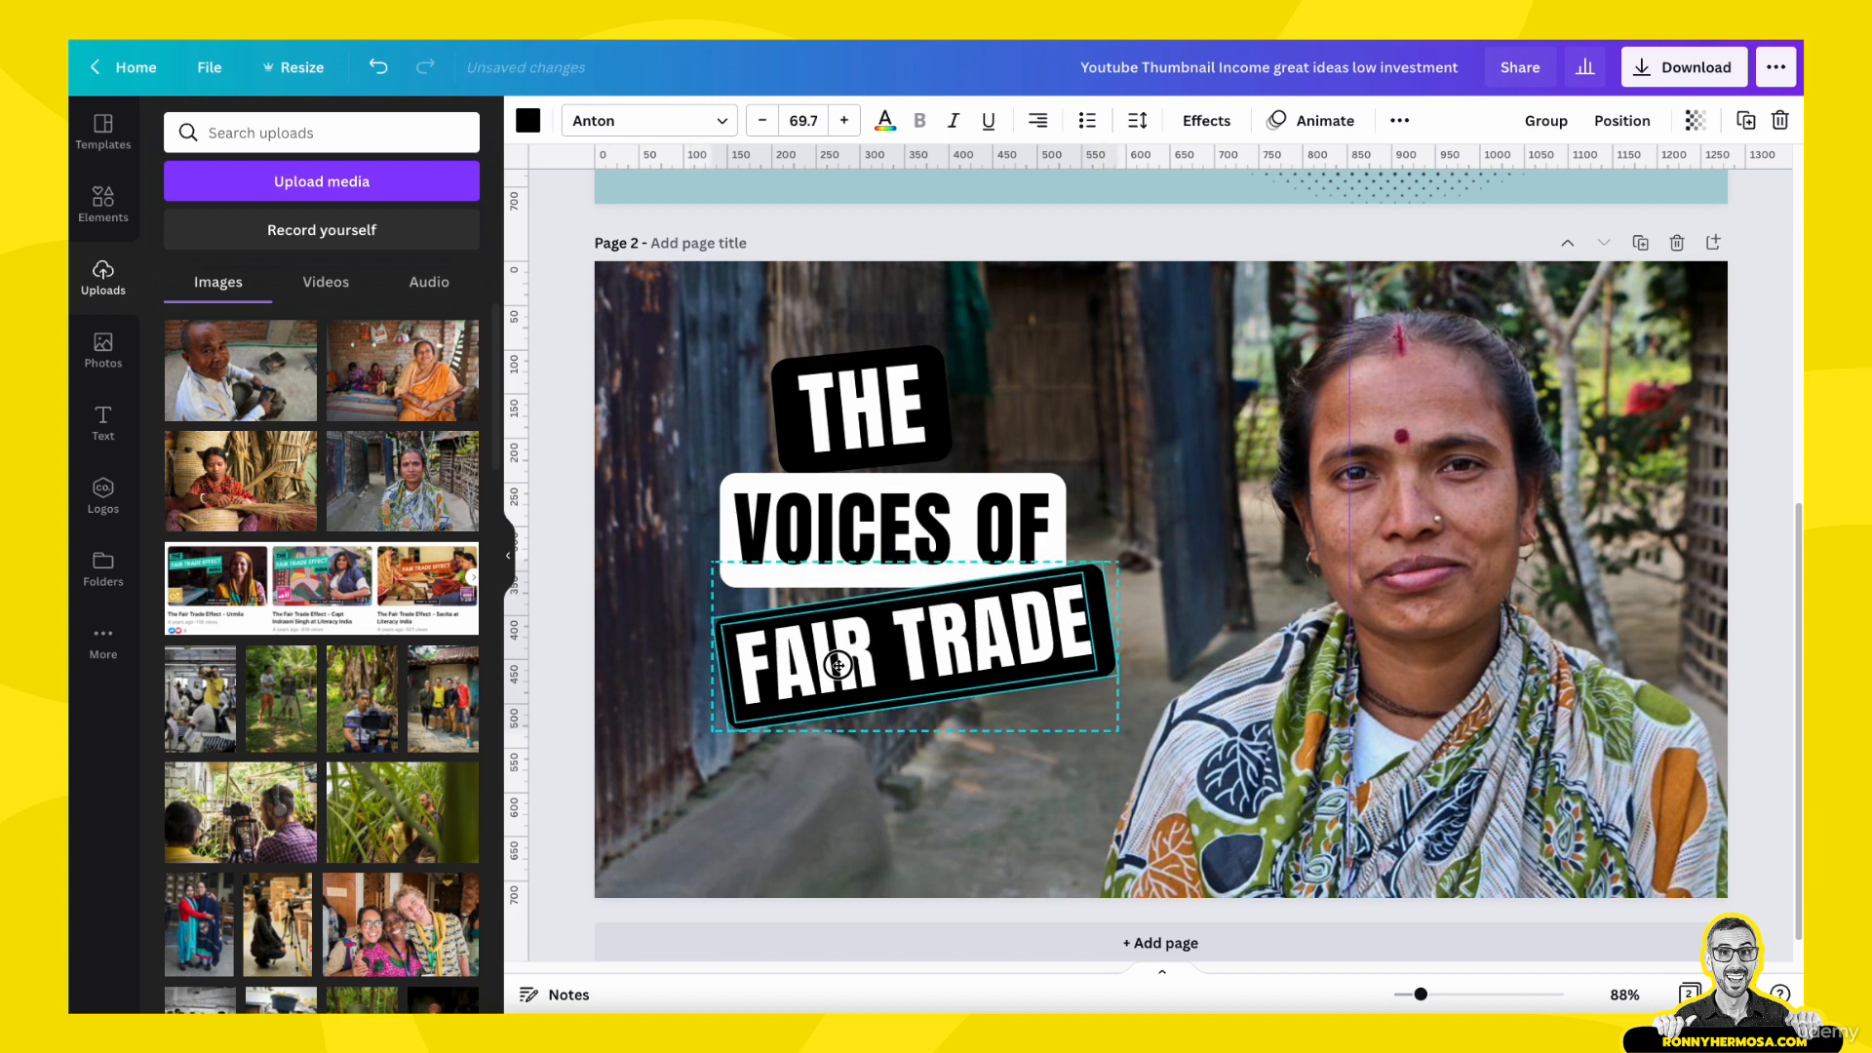
- Move the "THE" text and its black label together slightly down and right, closer to "VOICES OF"
{"action": "left_click", "coordinate": [824, 402]}
{"action": "left_click_drag", "start_coordinate": [824, 403], "coordinate": [824, 404]}
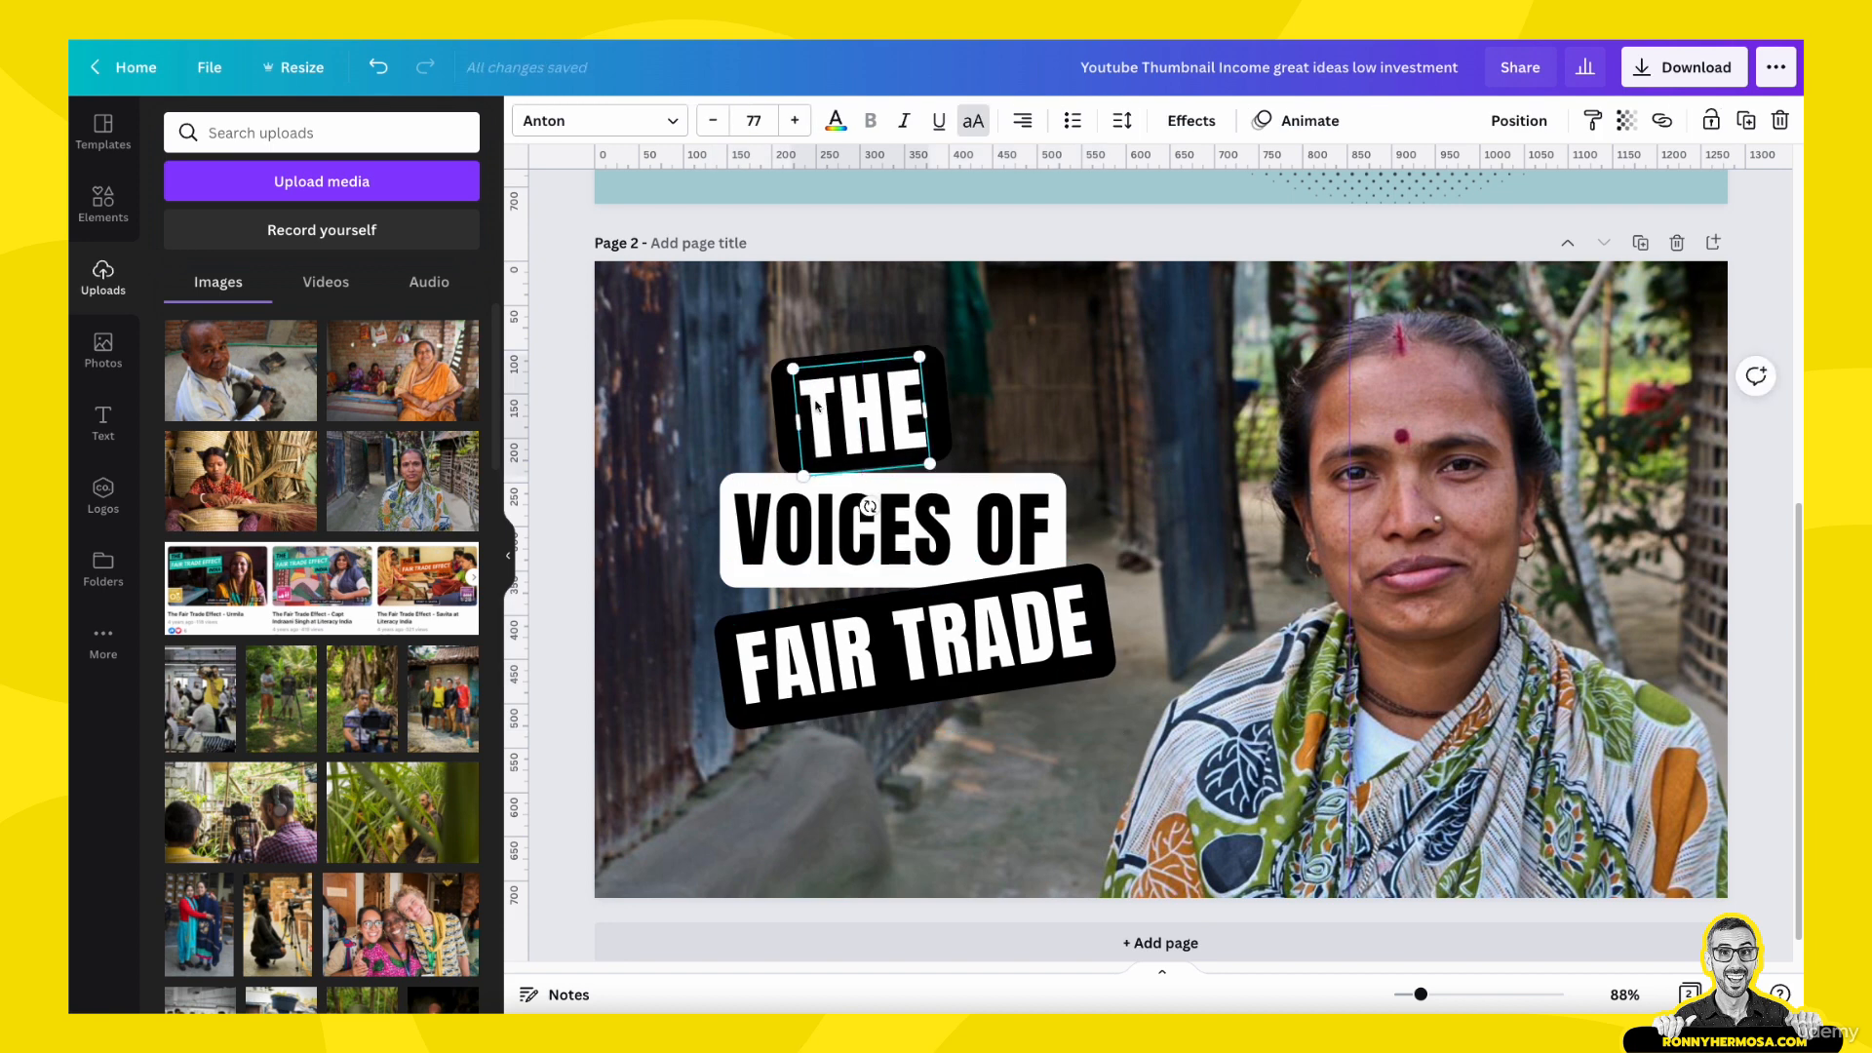
{"action": "left_click_drag", "start_coordinate": [840, 234], "coordinate": [882, 430]}
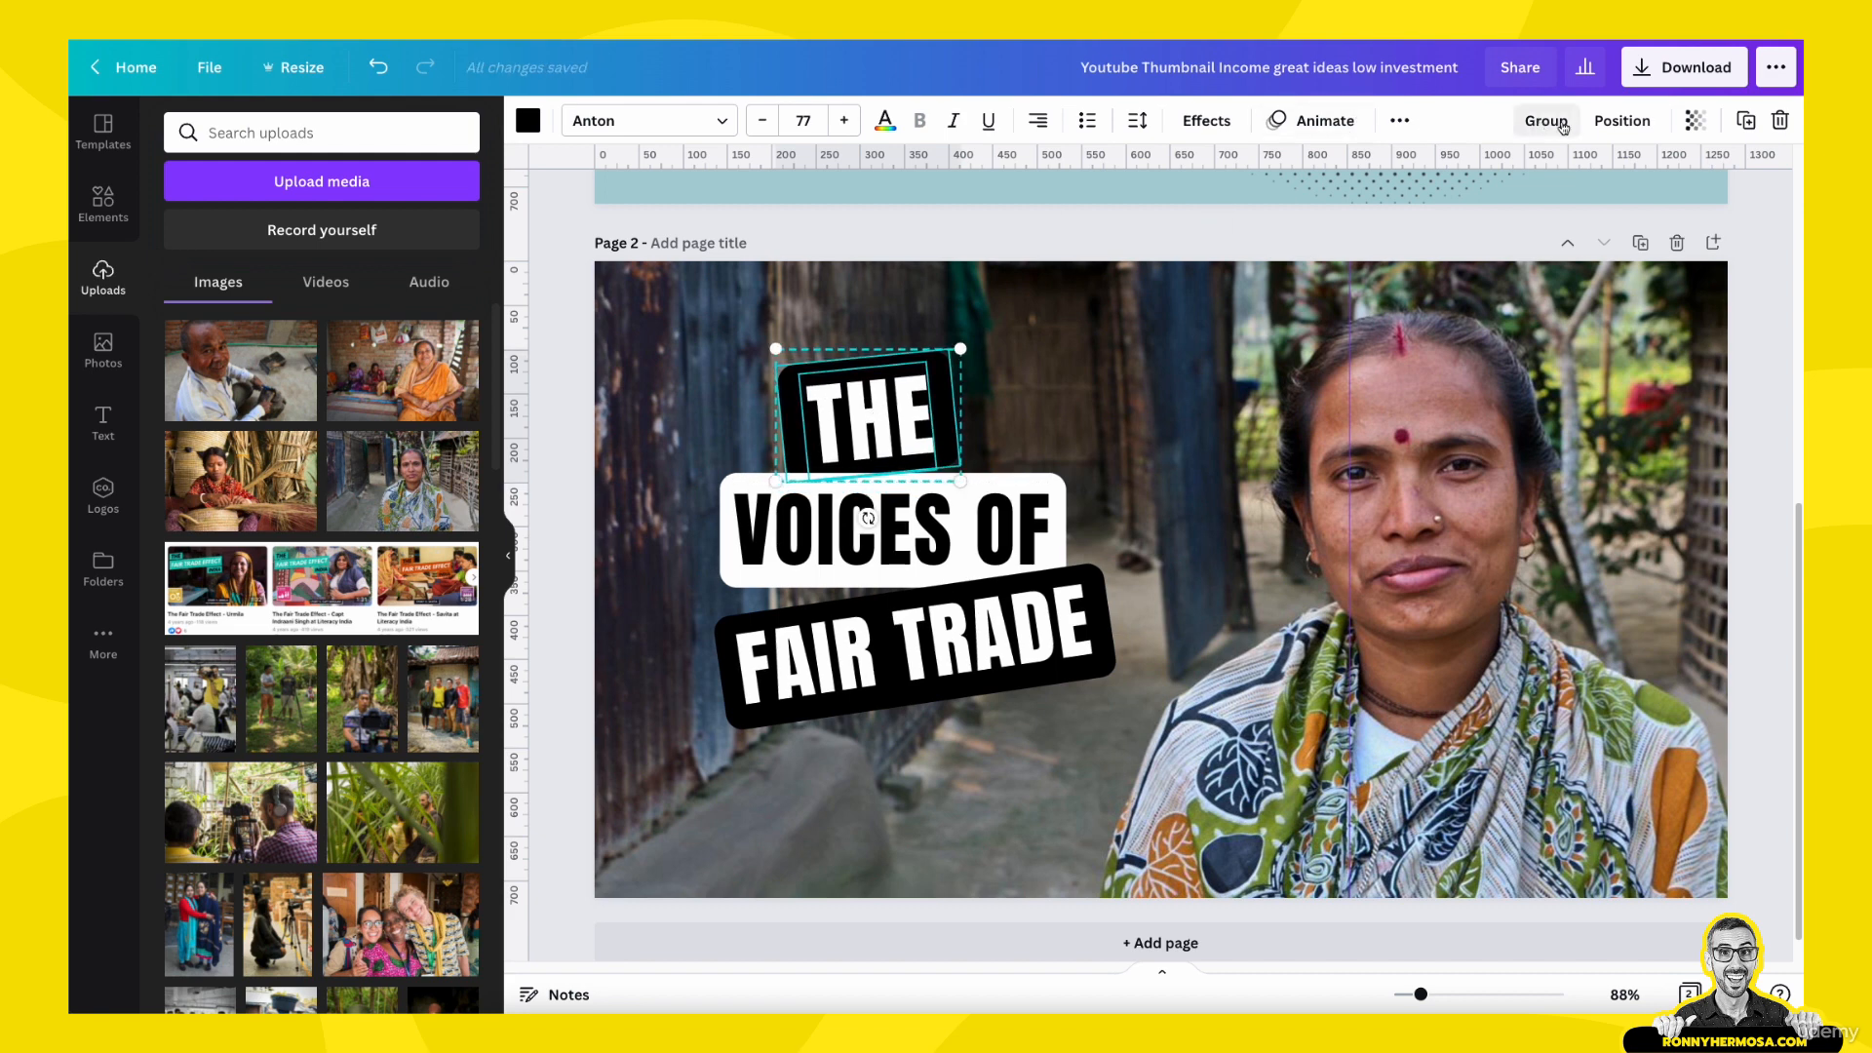
{"action": "left_click", "coordinate": [1599, 122]}
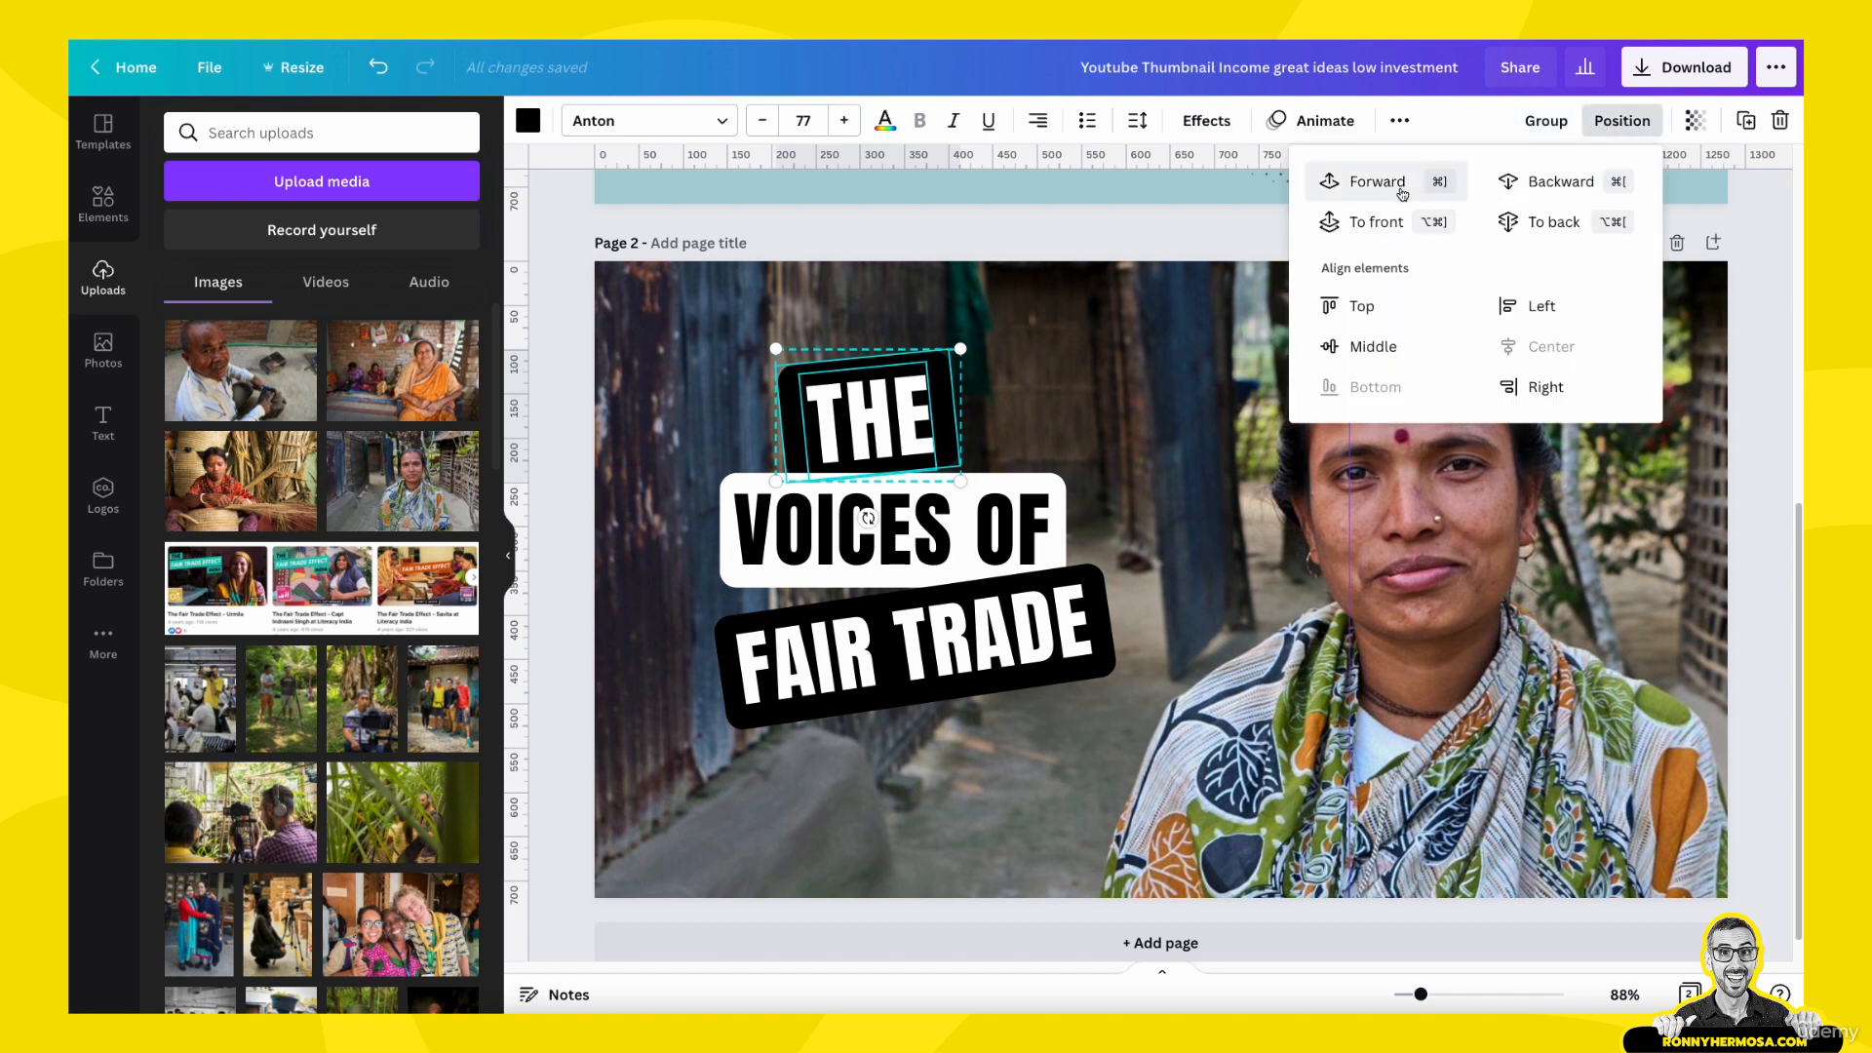
{"action": "left_click", "coordinate": [684, 501]}
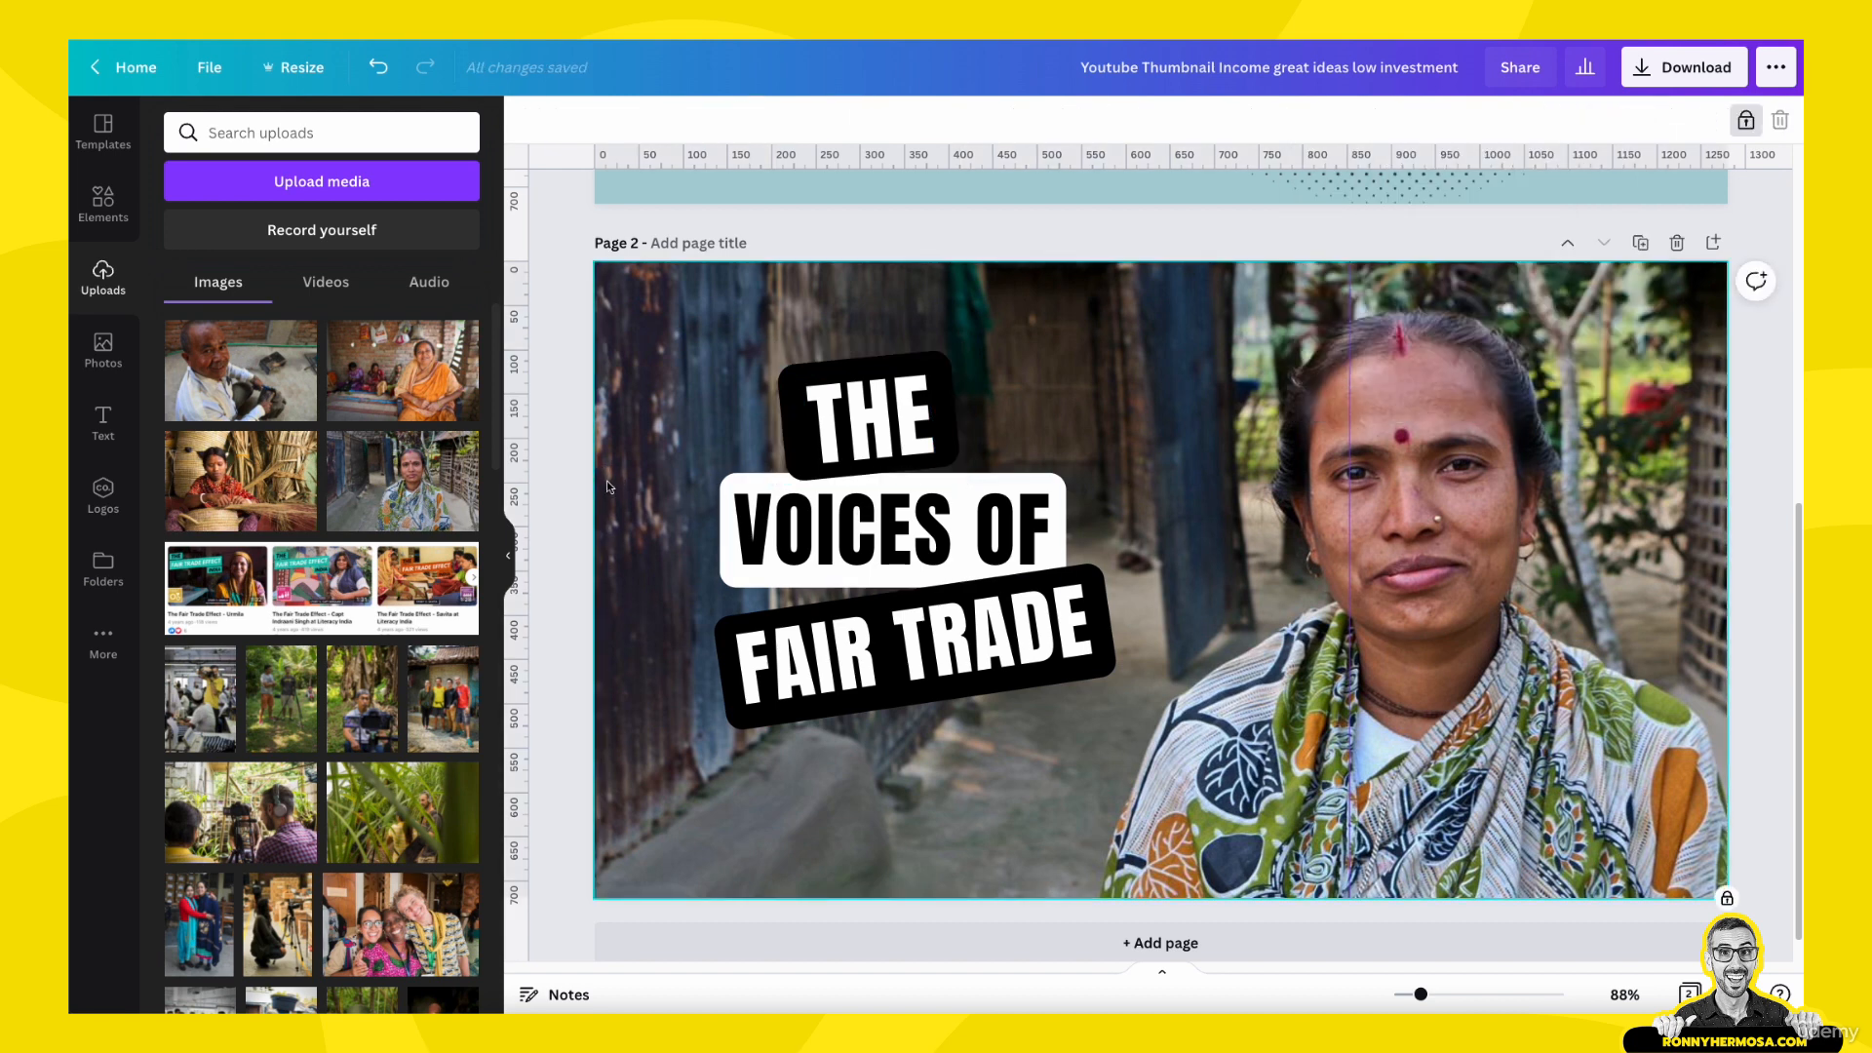
{"action": "left_click", "coordinate": [866, 421]}
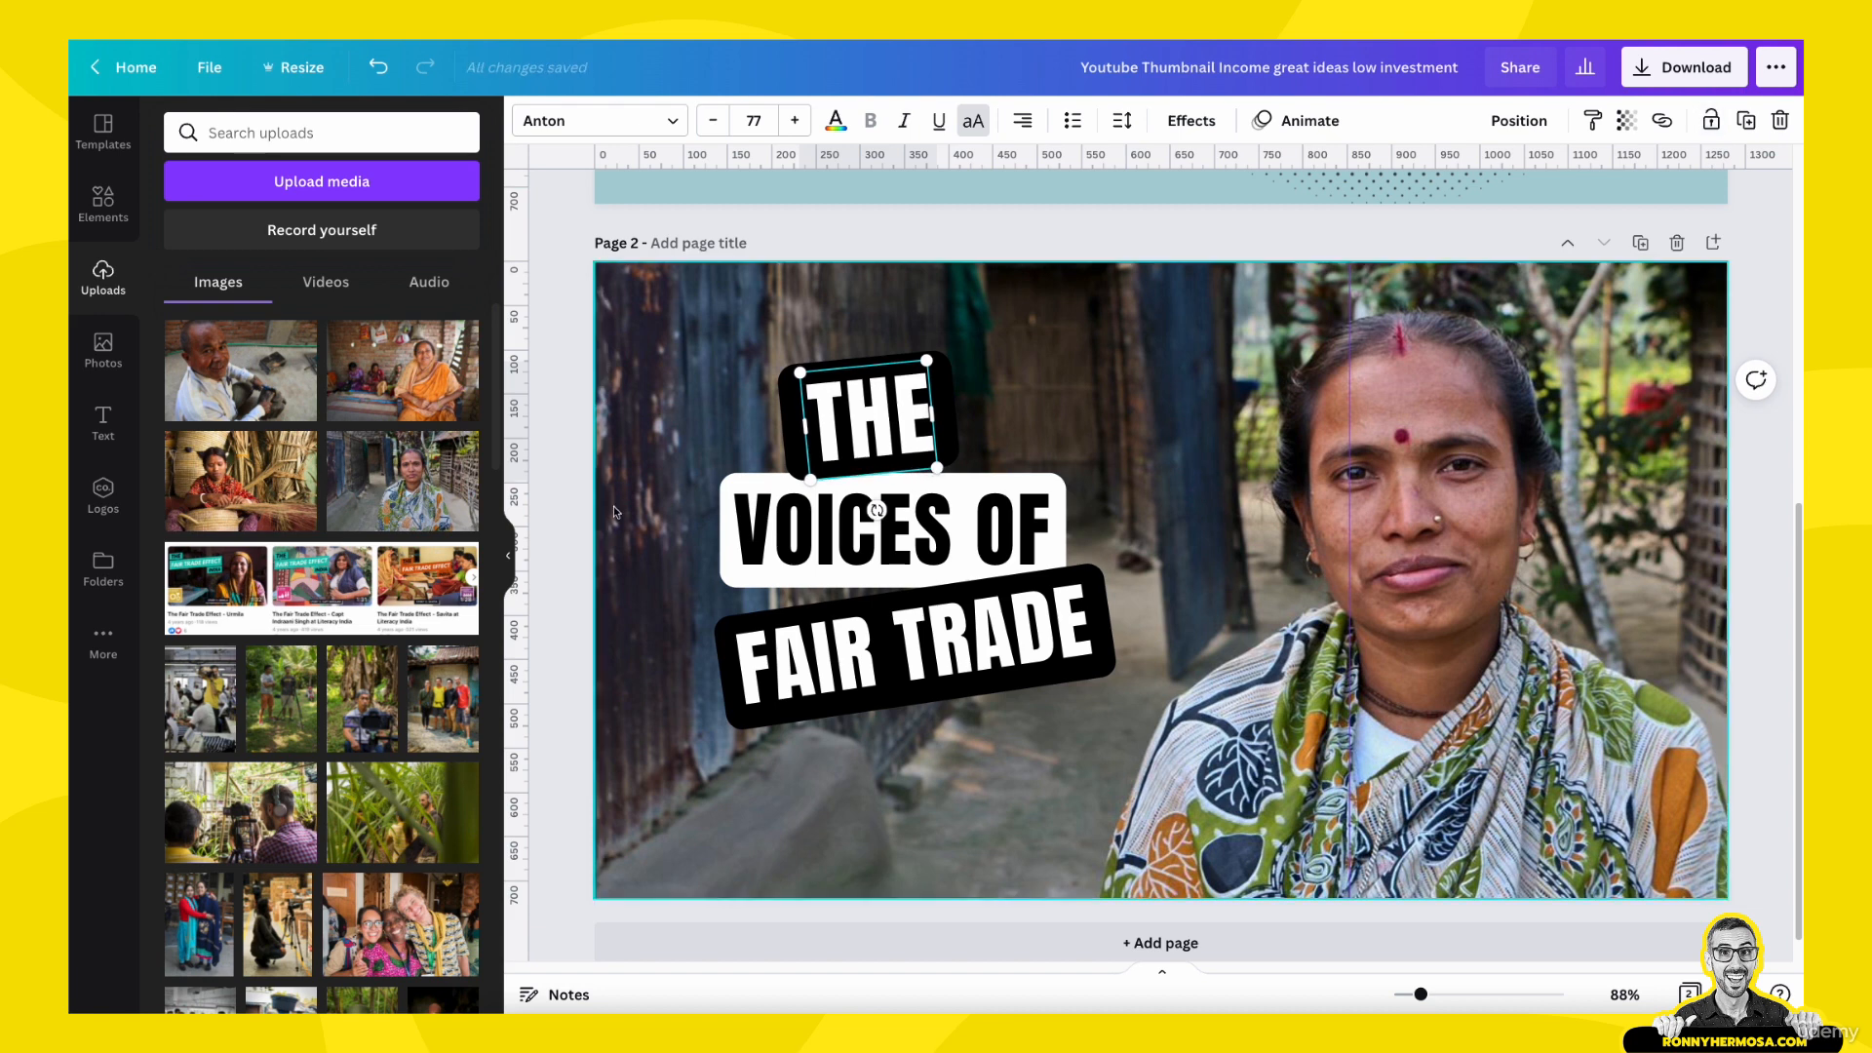
{"action": "left_click", "coordinate": [575, 482]}
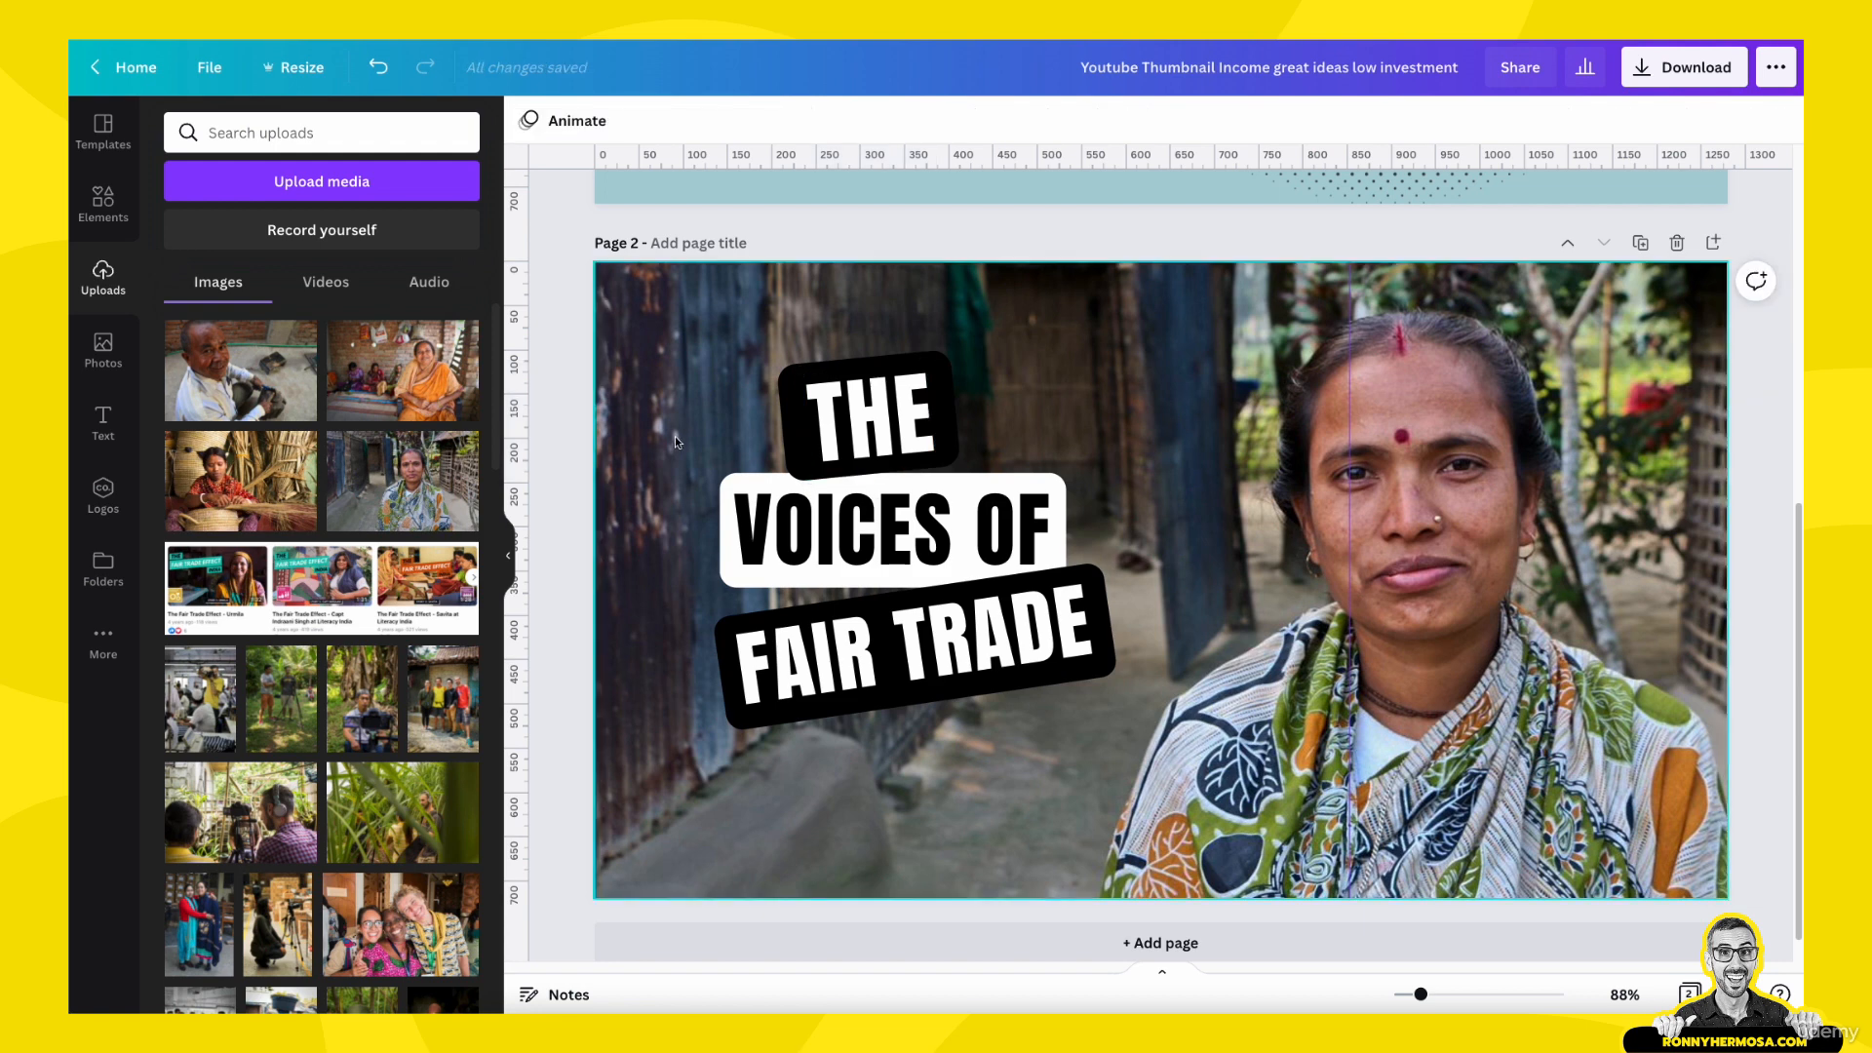
- Enlarge and reposition the three text labels together on the left half of page 2, and group them
{"action": "left_click_drag", "start_coordinate": [552, 418], "coordinate": [955, 693]}
{"action": "left_click_drag", "start_coordinate": [712, 730], "coordinate": [676, 773]}
{"action": "left_click_drag", "start_coordinate": [820, 554], "coordinate": [811, 531]}
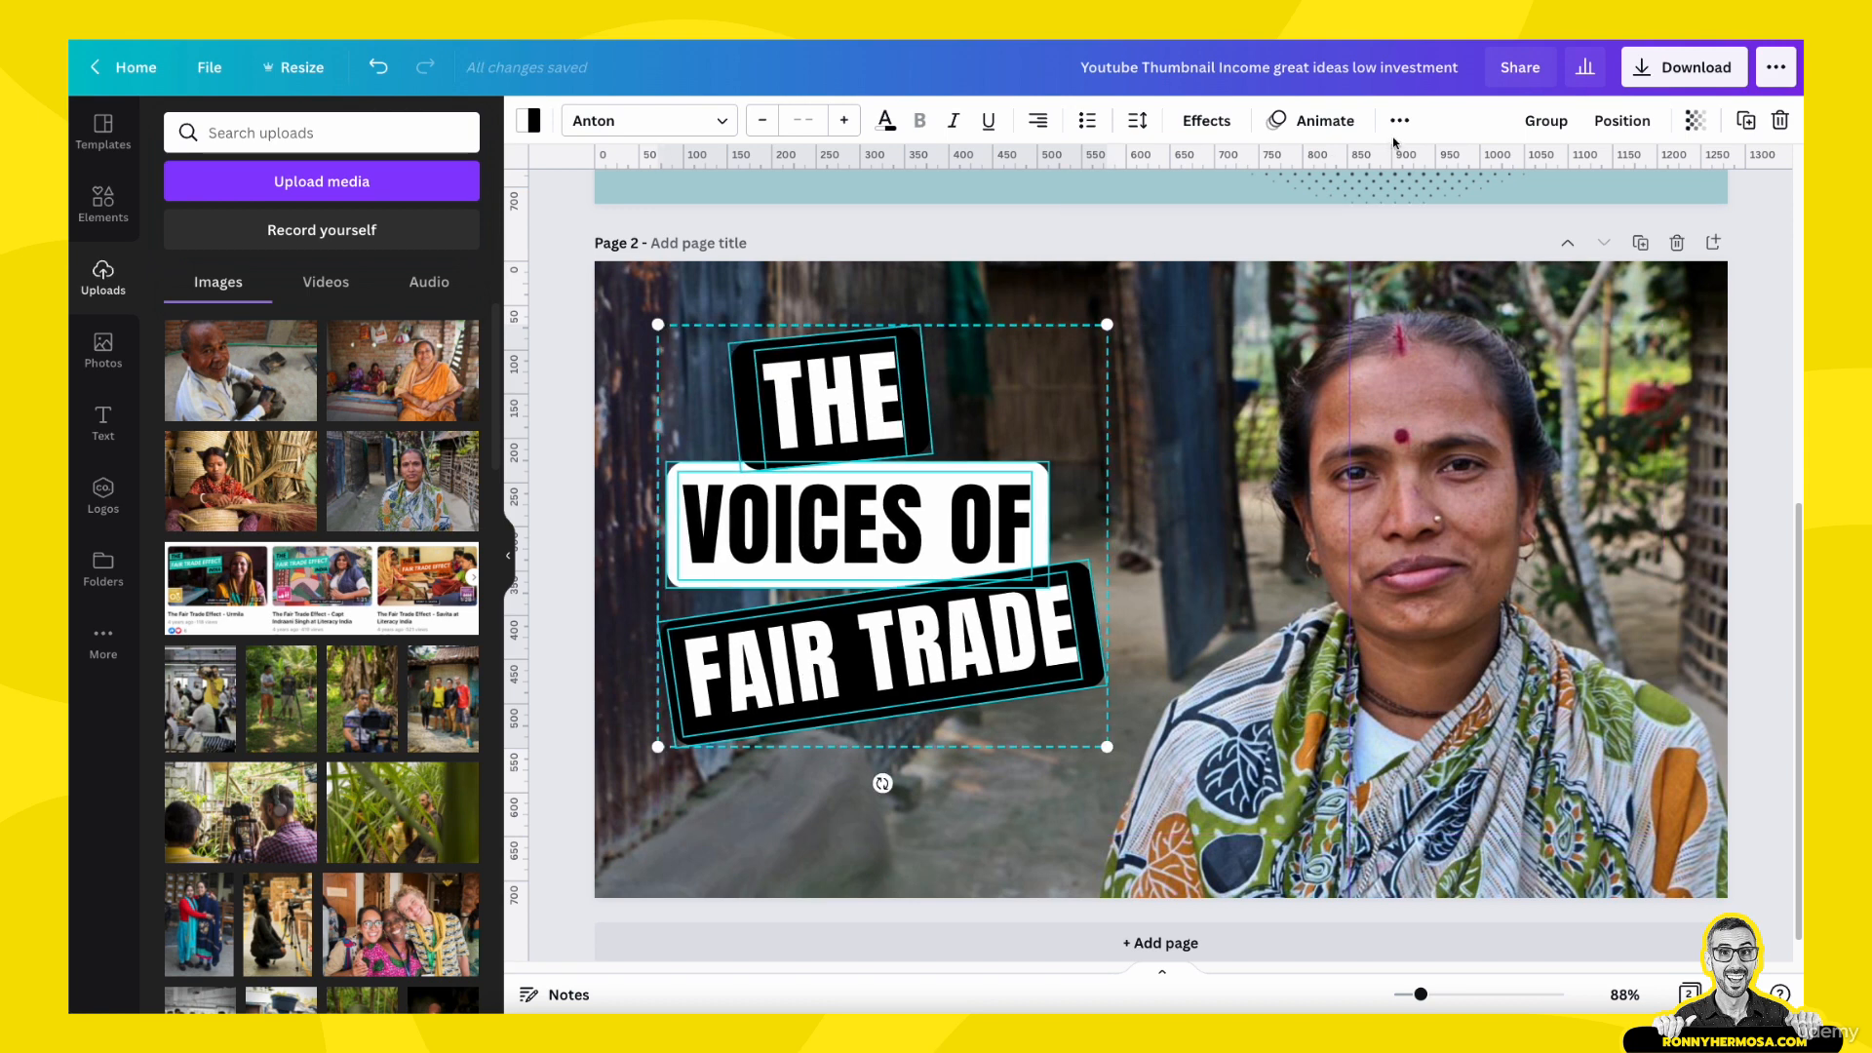
{"action": "left_click", "coordinate": [1546, 120]}
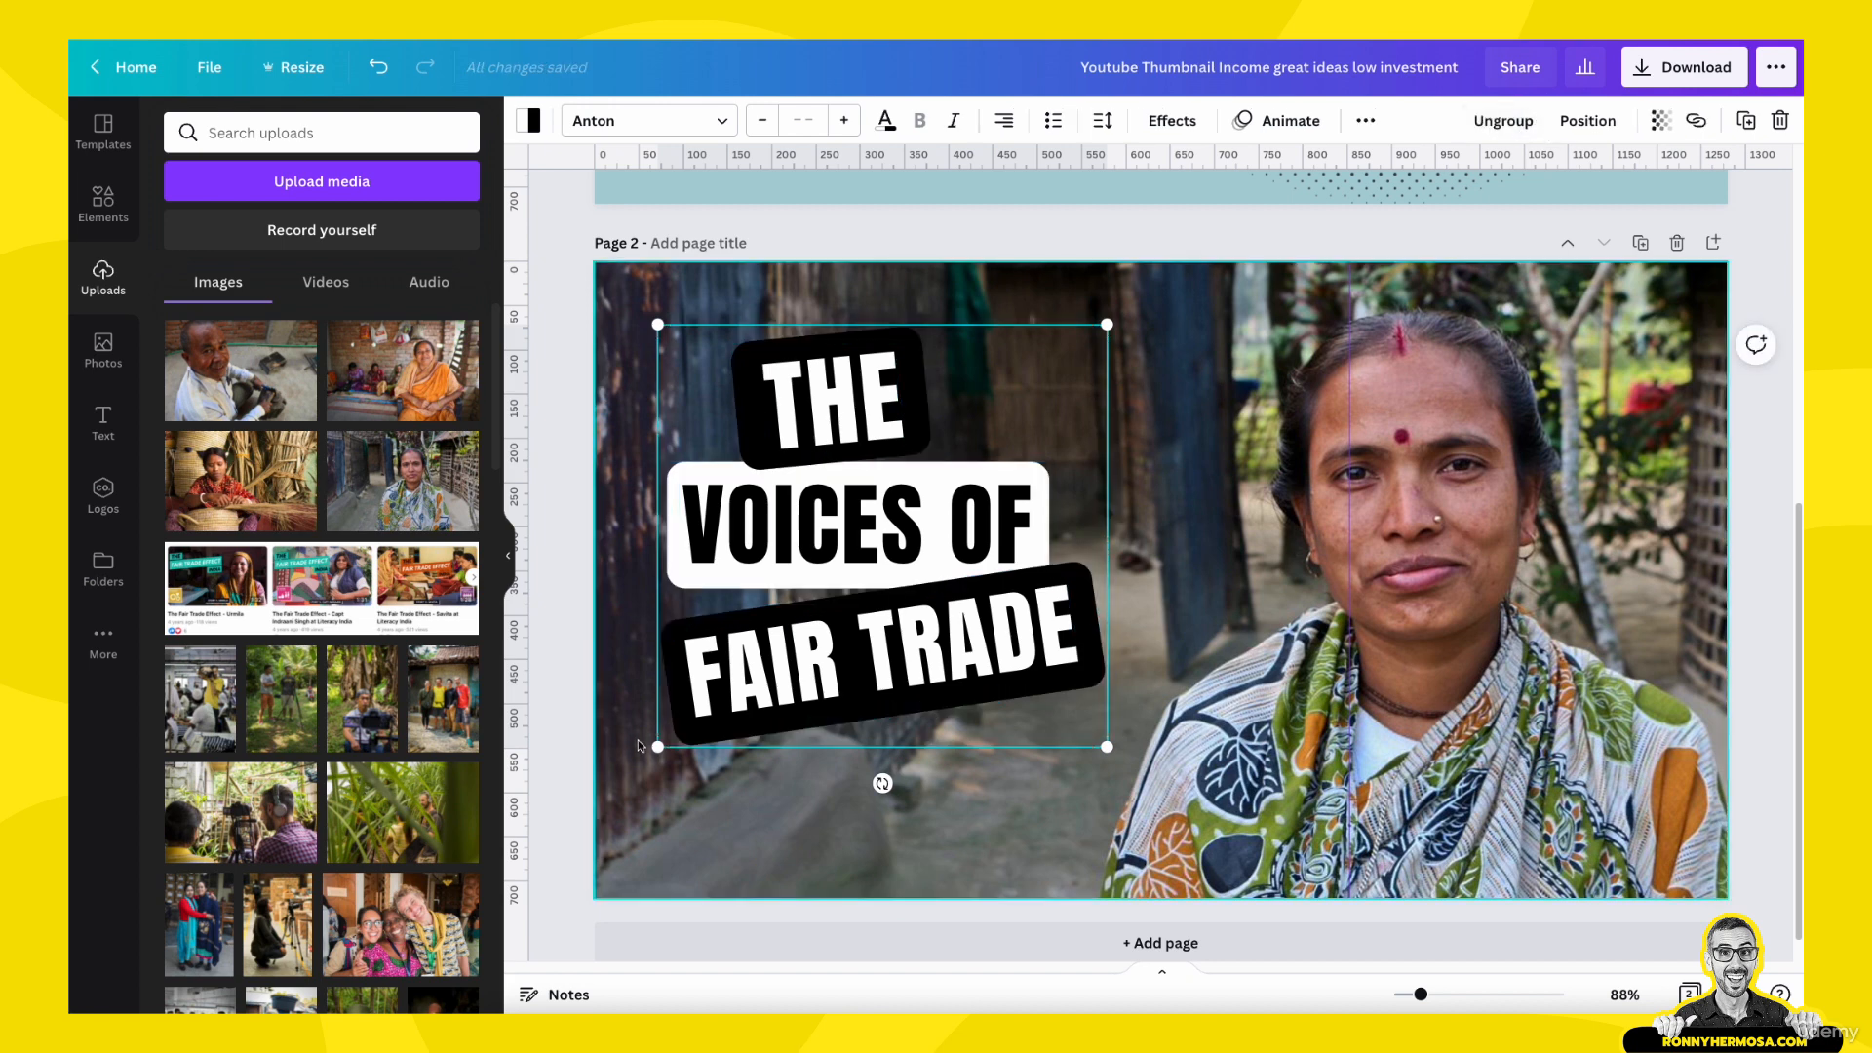
{"action": "left_click", "coordinate": [559, 764]}
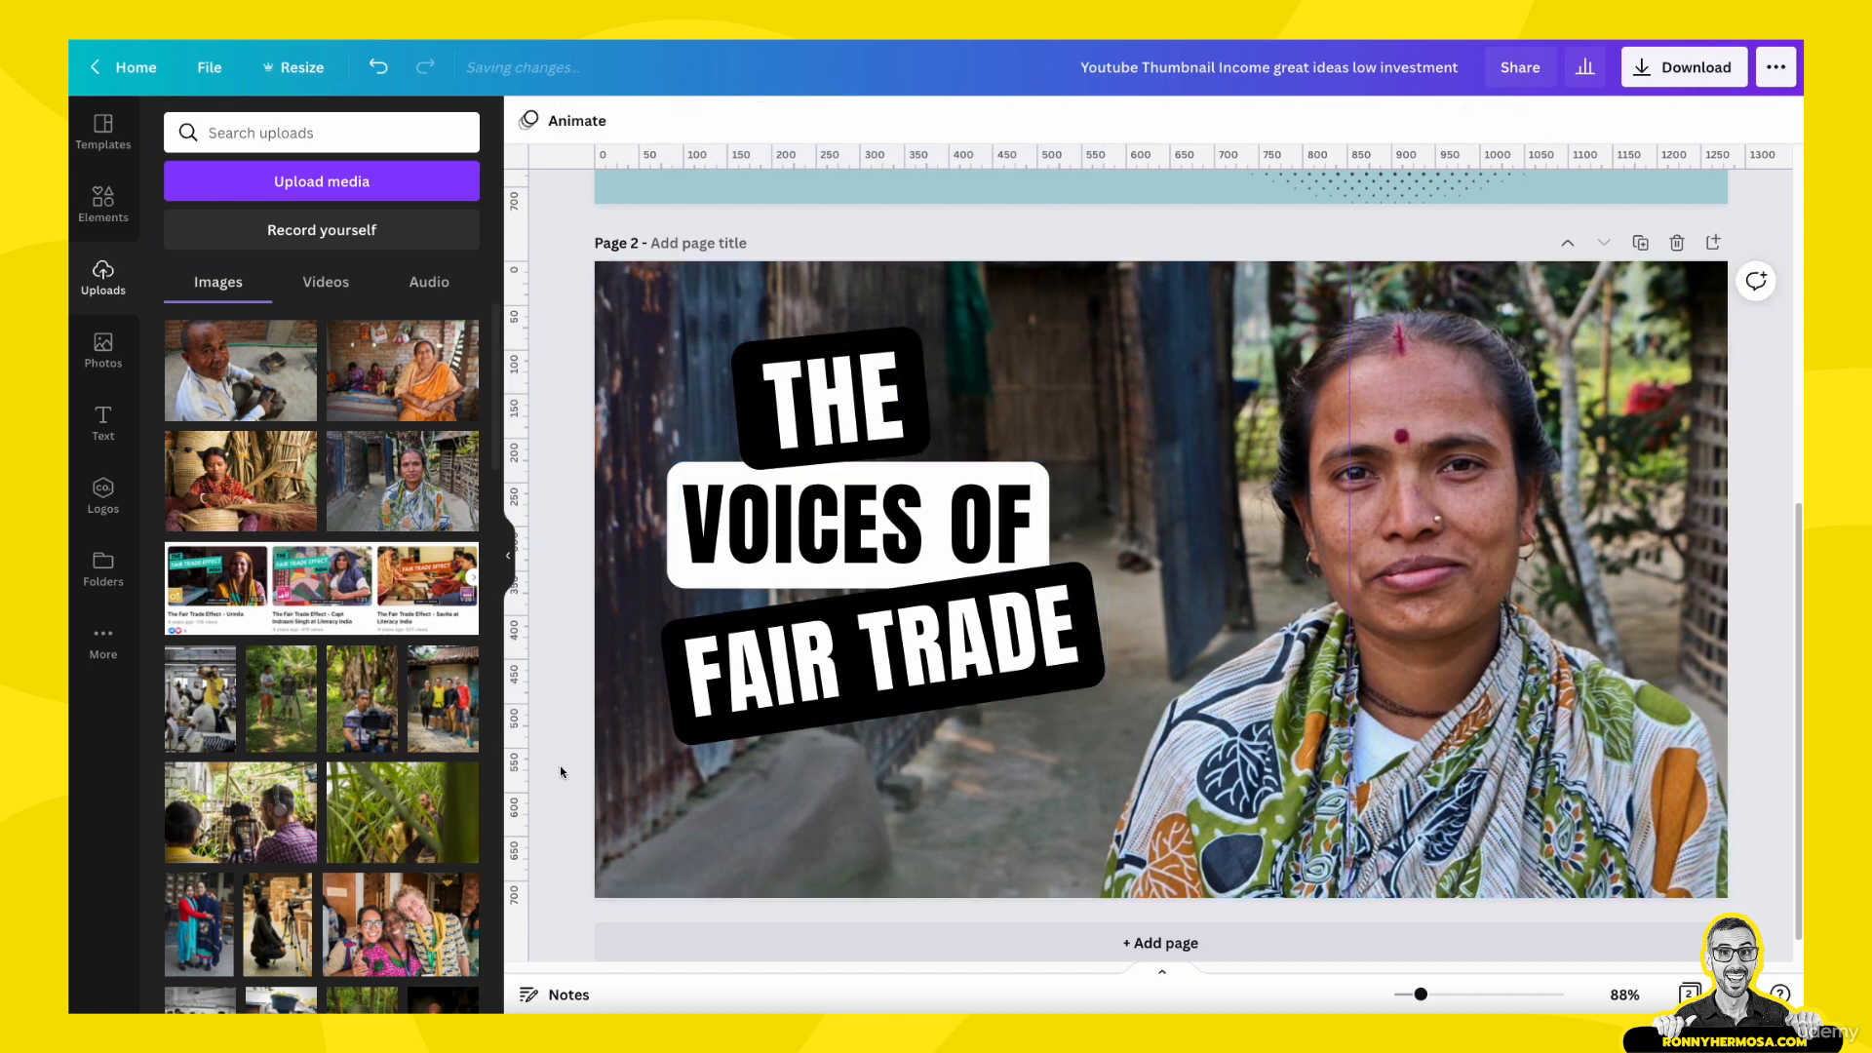
- Recolor the label behind "FAIR TRADE" with the yellow-green primary color of the Fair Trade Connection brand kit
{"action": "left_click", "coordinate": [680, 644]}
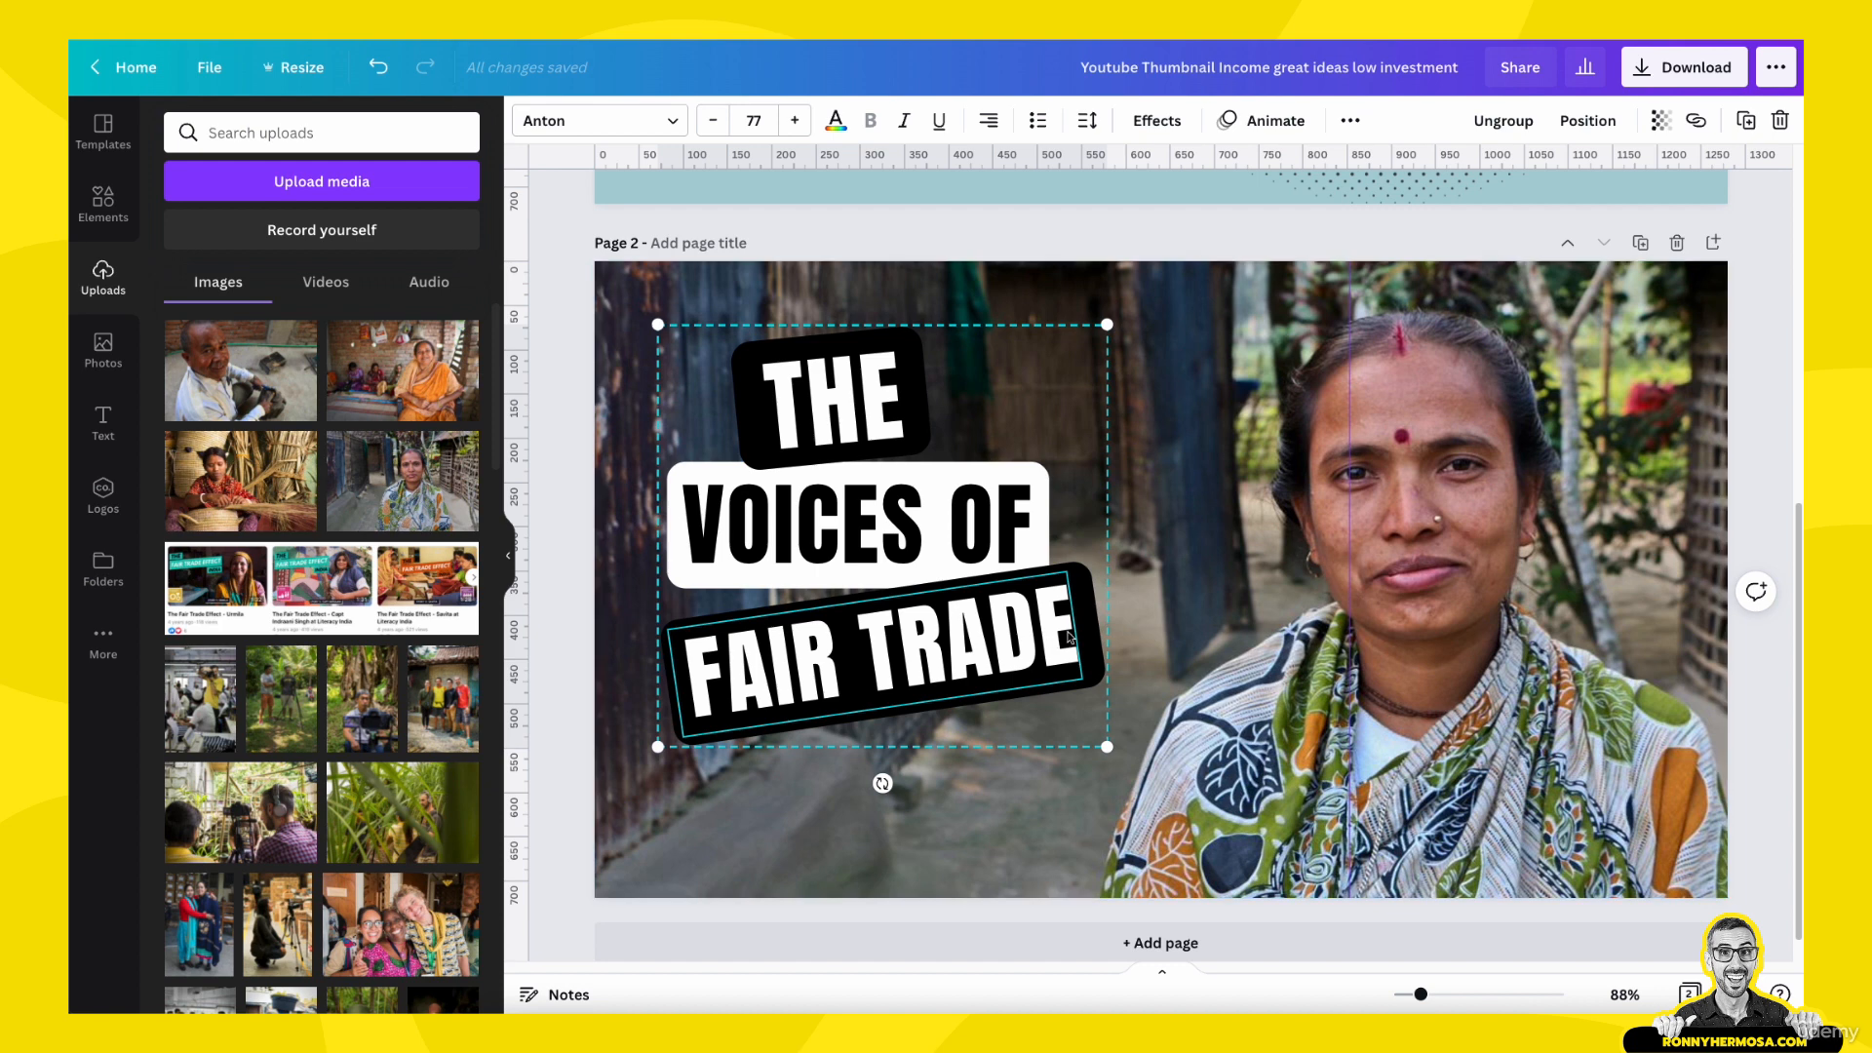
{"action": "left_click", "coordinate": [993, 606]}
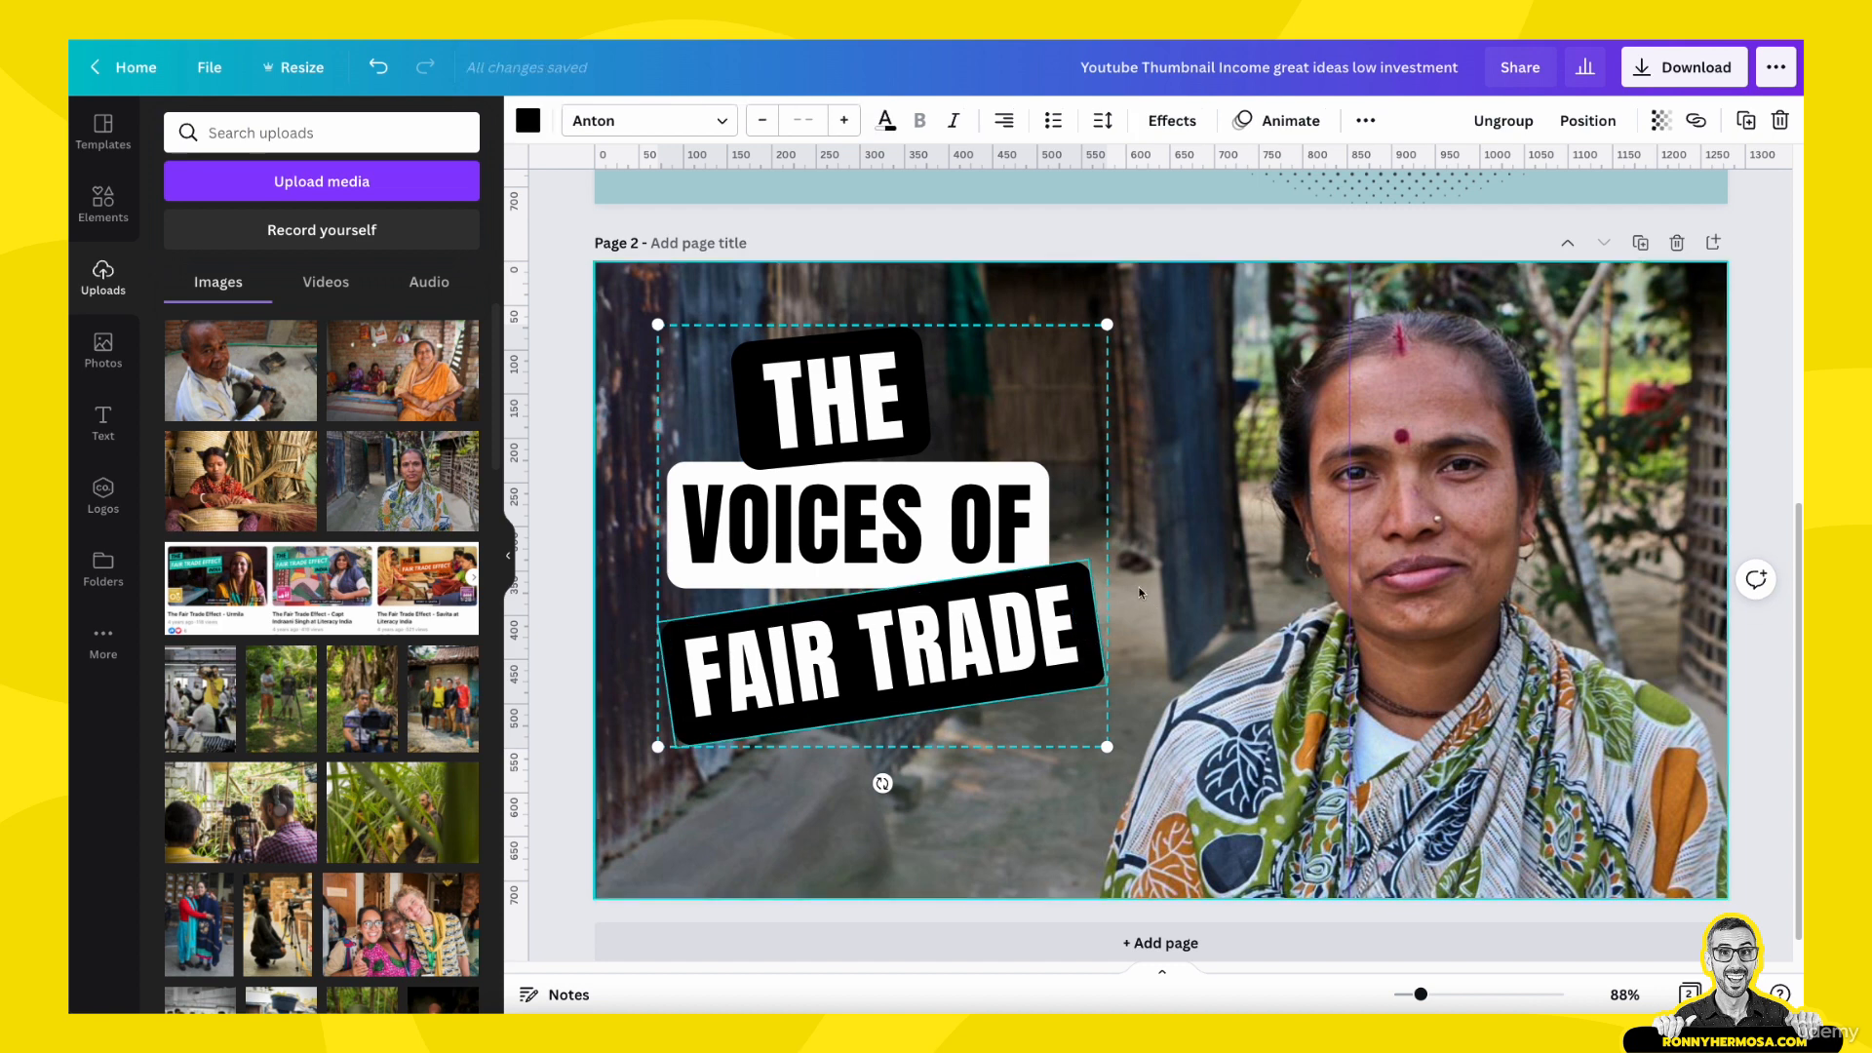
{"action": "left_click", "coordinate": [528, 121]}
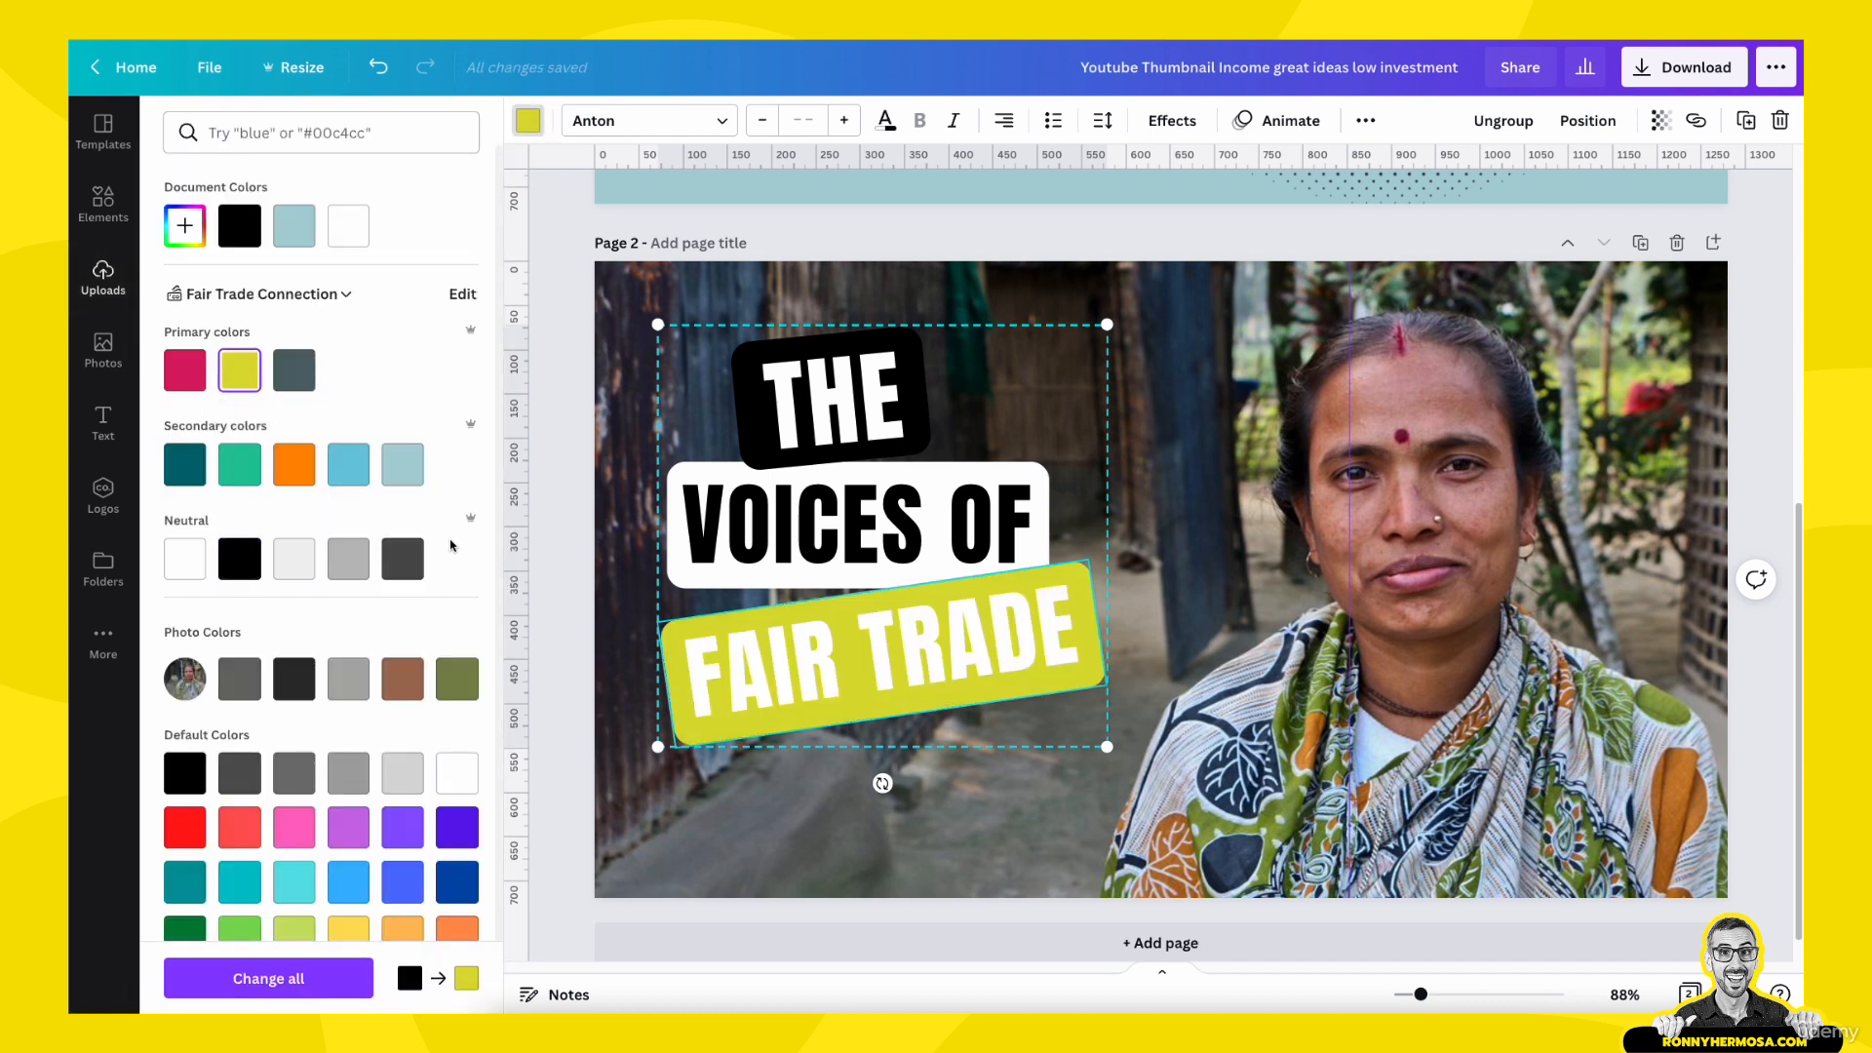
{"action": "left_click", "coordinate": [558, 623]}
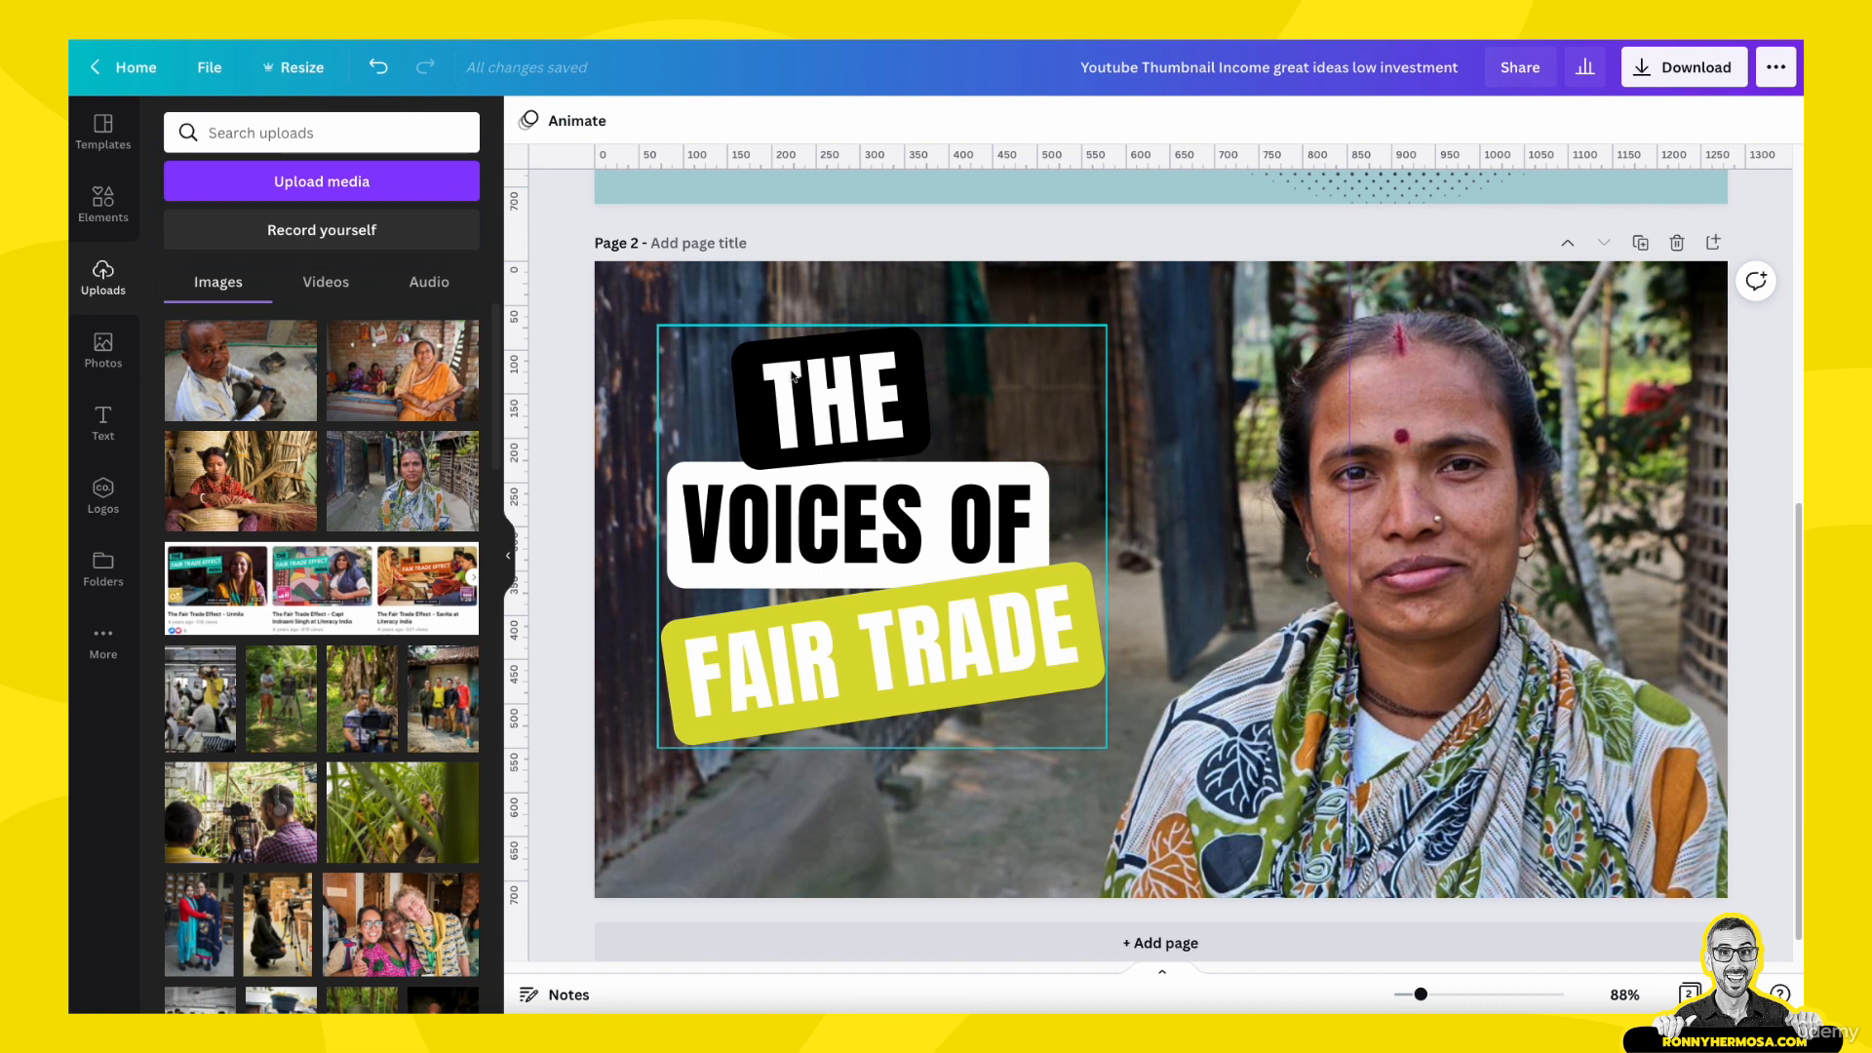
- Search the design elements for "voice icon"
{"action": "left_click", "coordinate": [117, 205]}
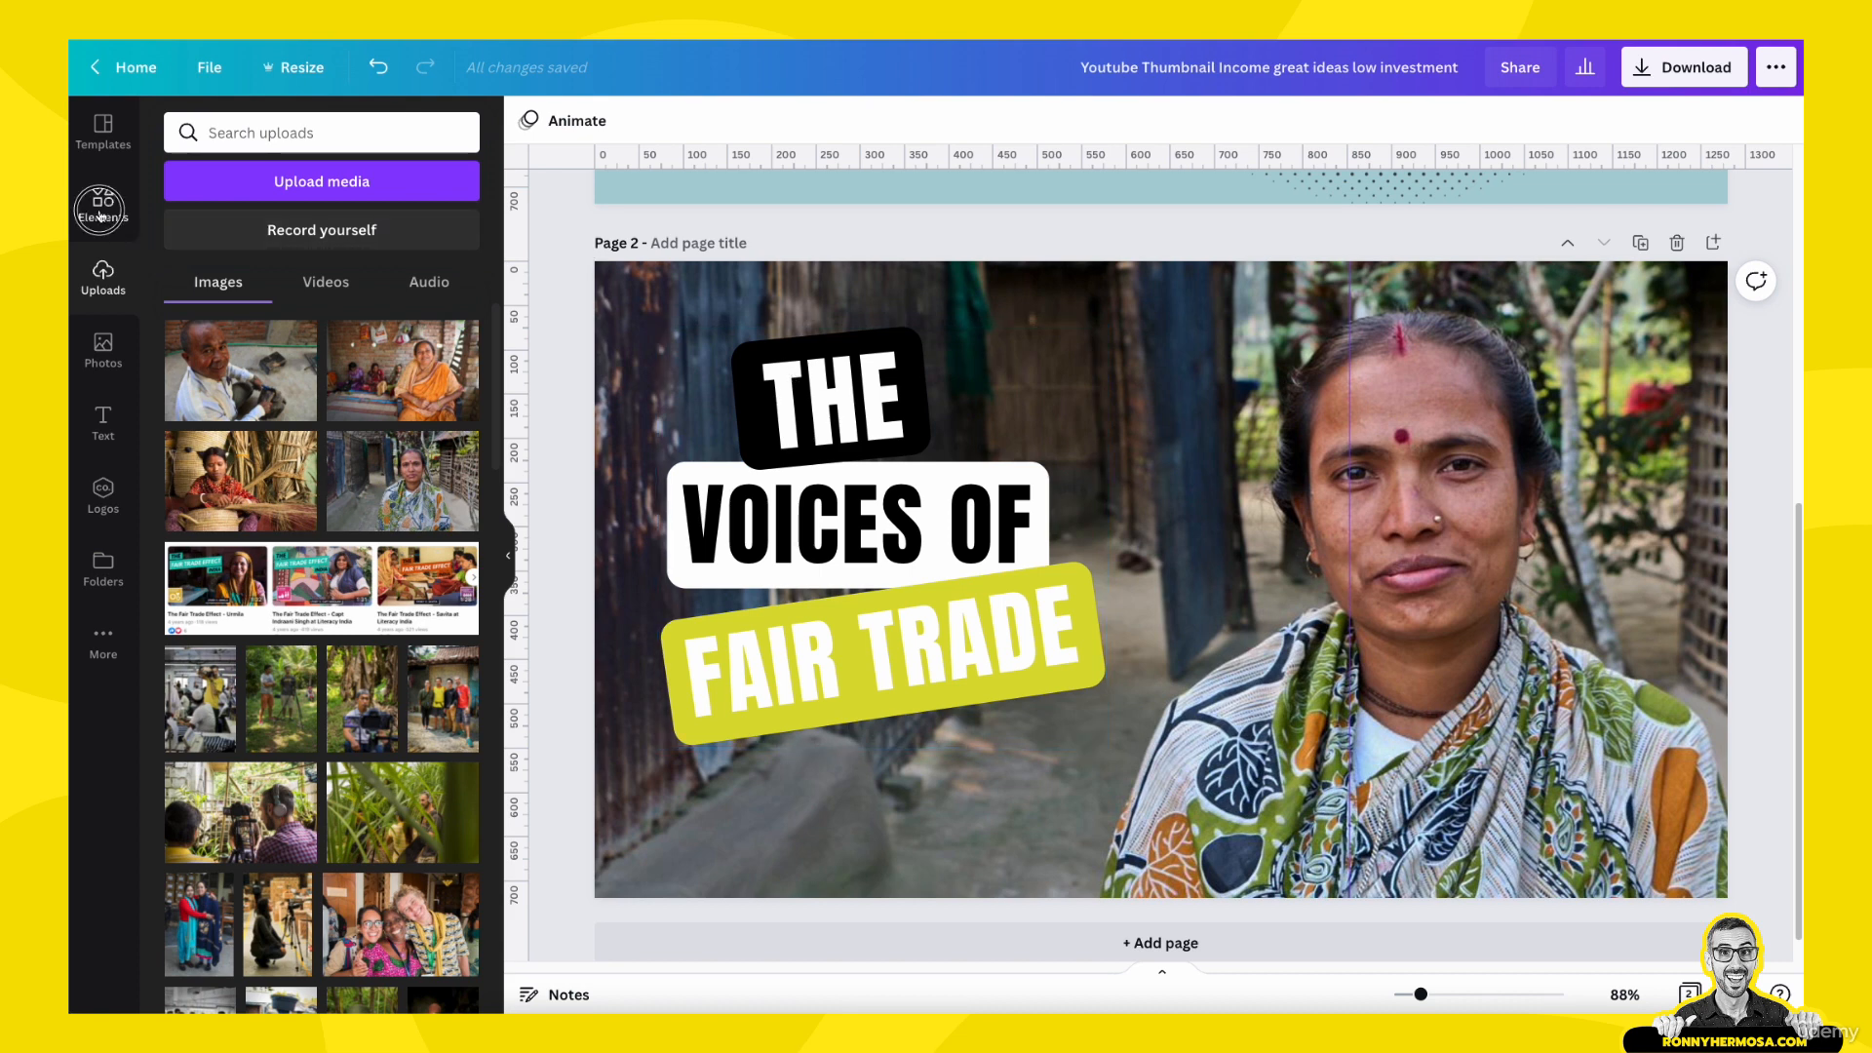
{"action": "left_click", "coordinate": [216, 130]}
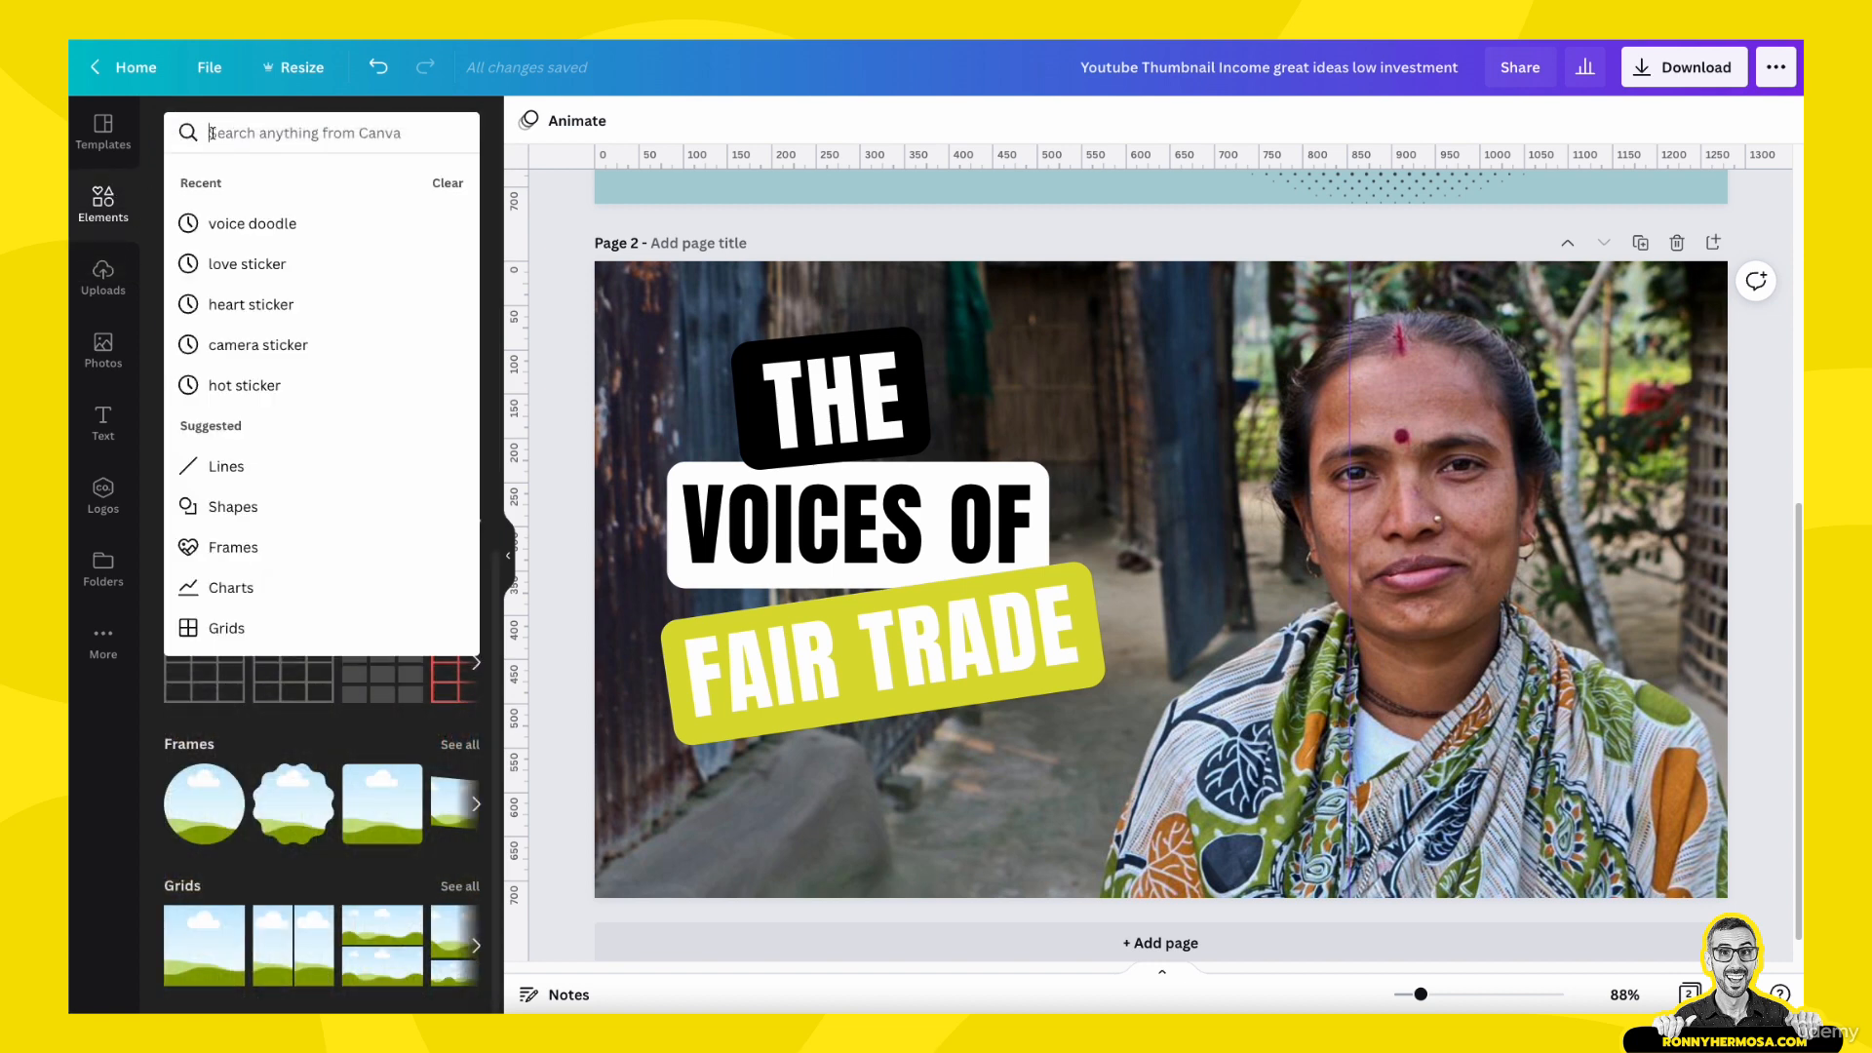
{"action": "type", "text": "voice"}
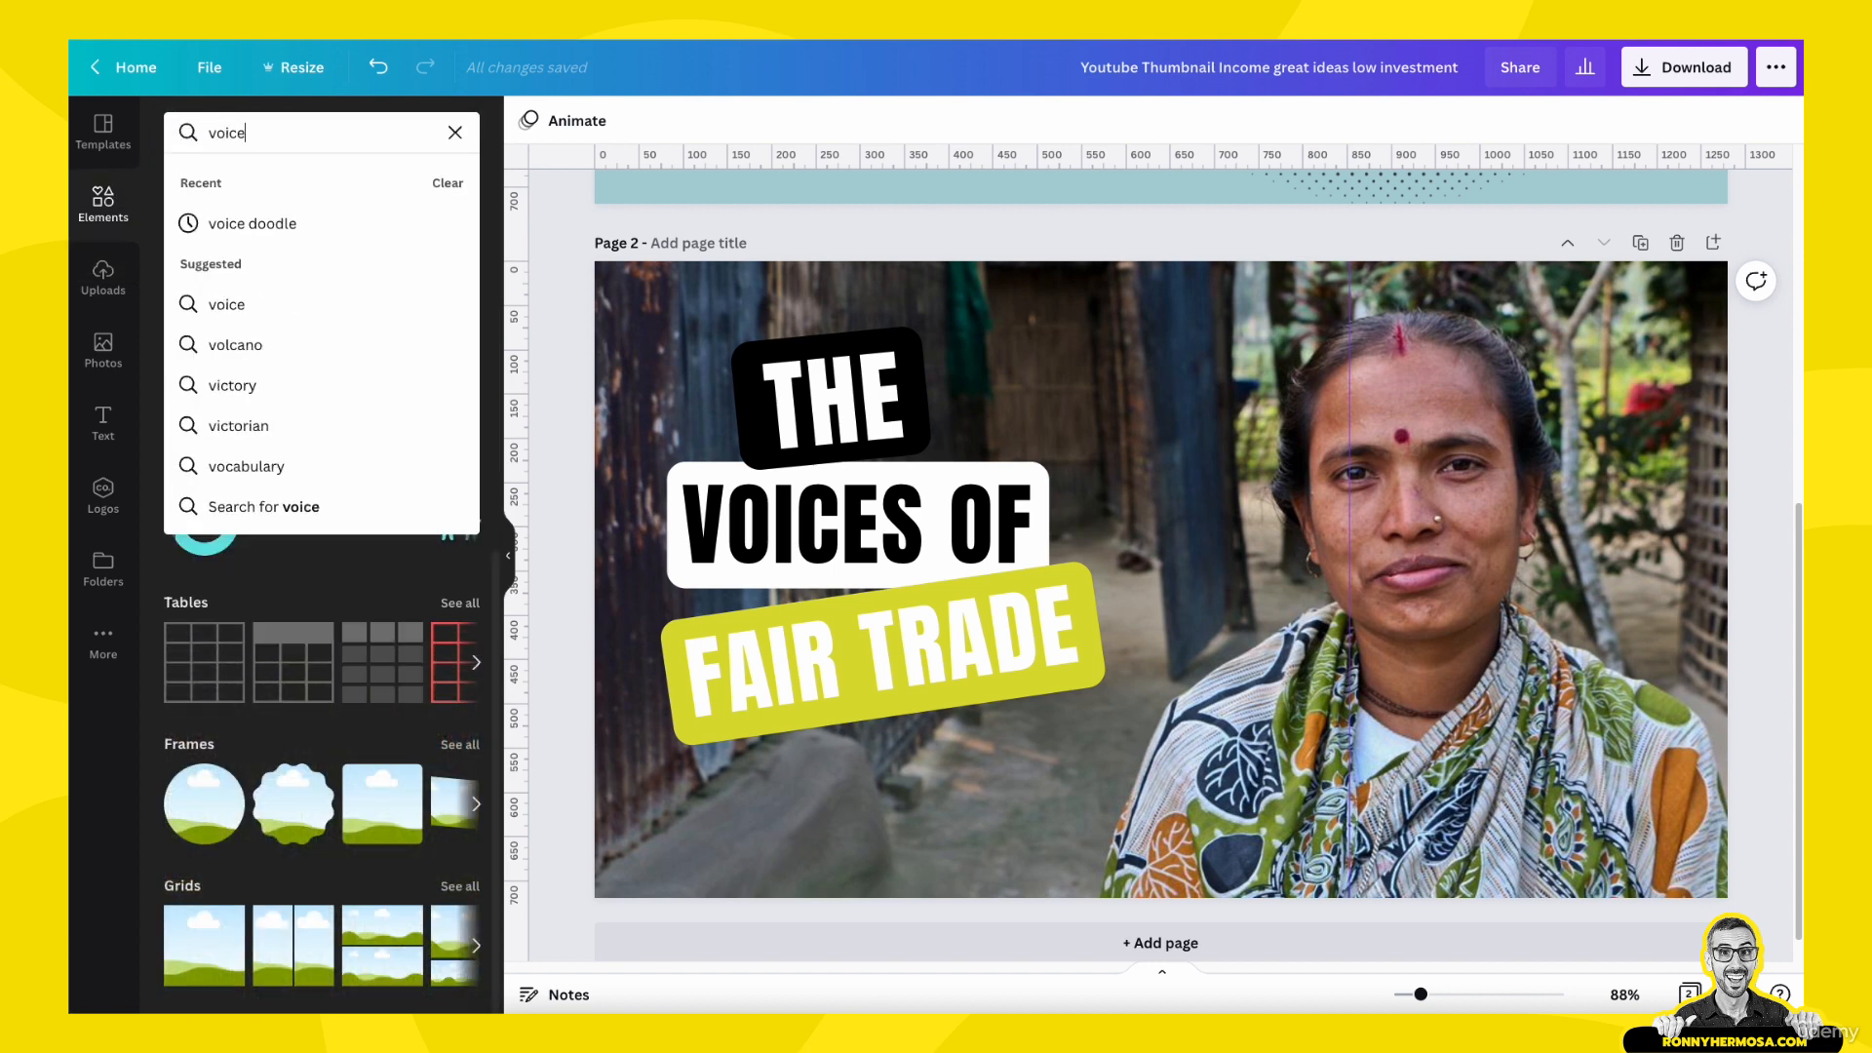
{"action": "type", "text": " icon"}
{"action": "key", "text": "Return"}
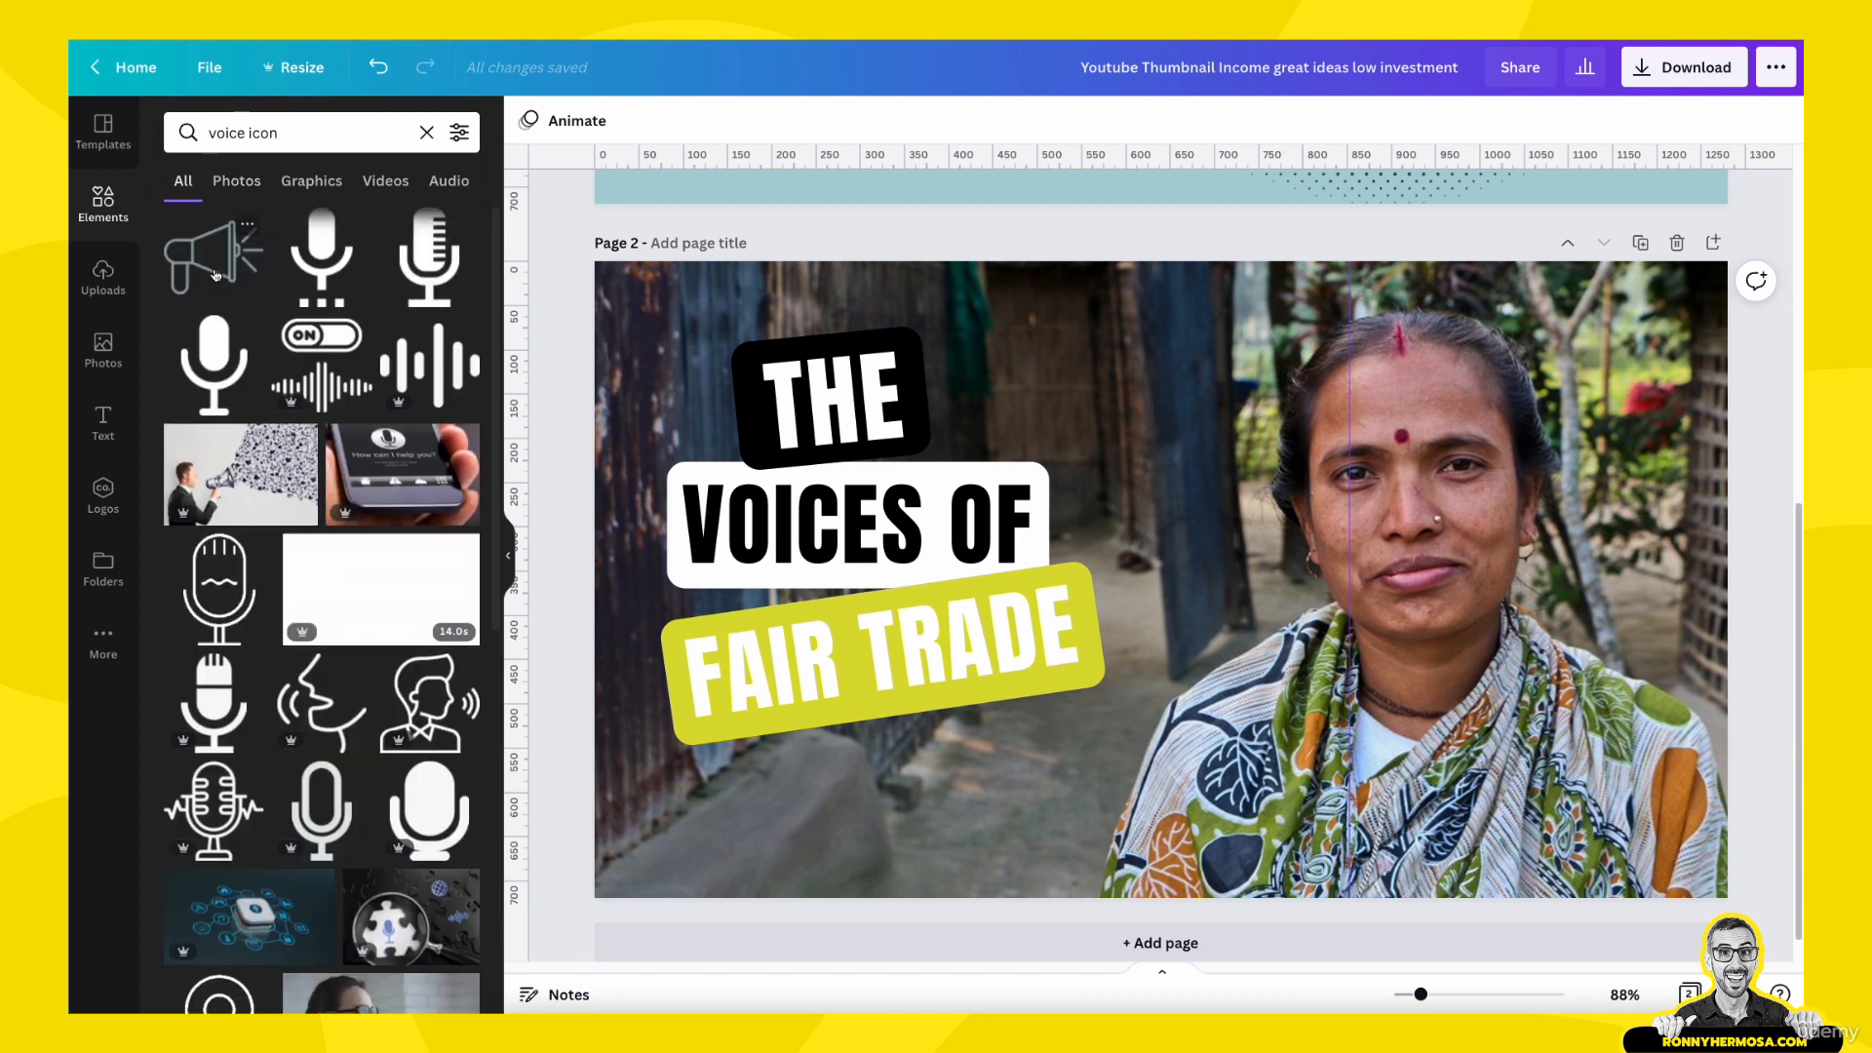
- Look through elements similar to the Megaphone Outline Illustration and return to the search results
{"action": "scroll", "coordinate": [208, 247], "scroll_direction": "down", "scroll_amount": 1}
{"action": "left_click", "coordinate": [248, 225]}
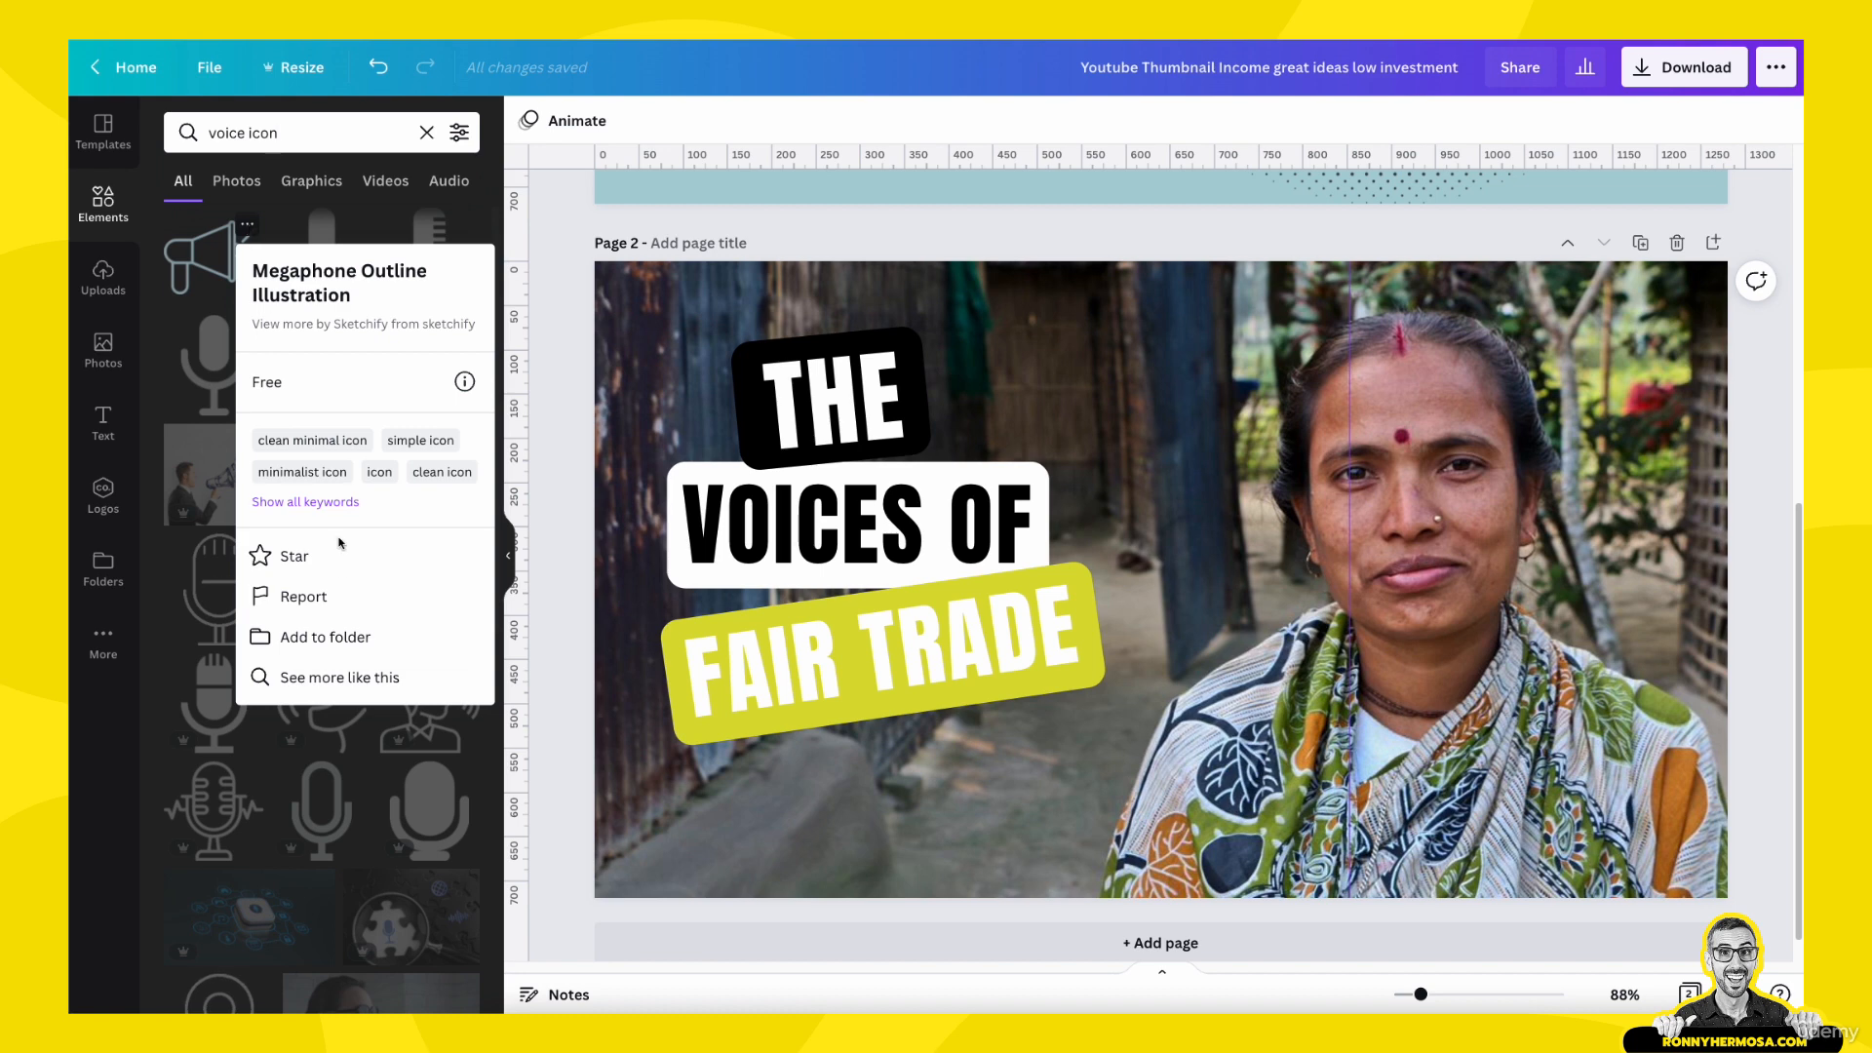
{"action": "left_click", "coordinate": [316, 677]}
{"action": "scroll", "coordinate": [316, 682], "scroll_direction": "down", "scroll_amount": 10}
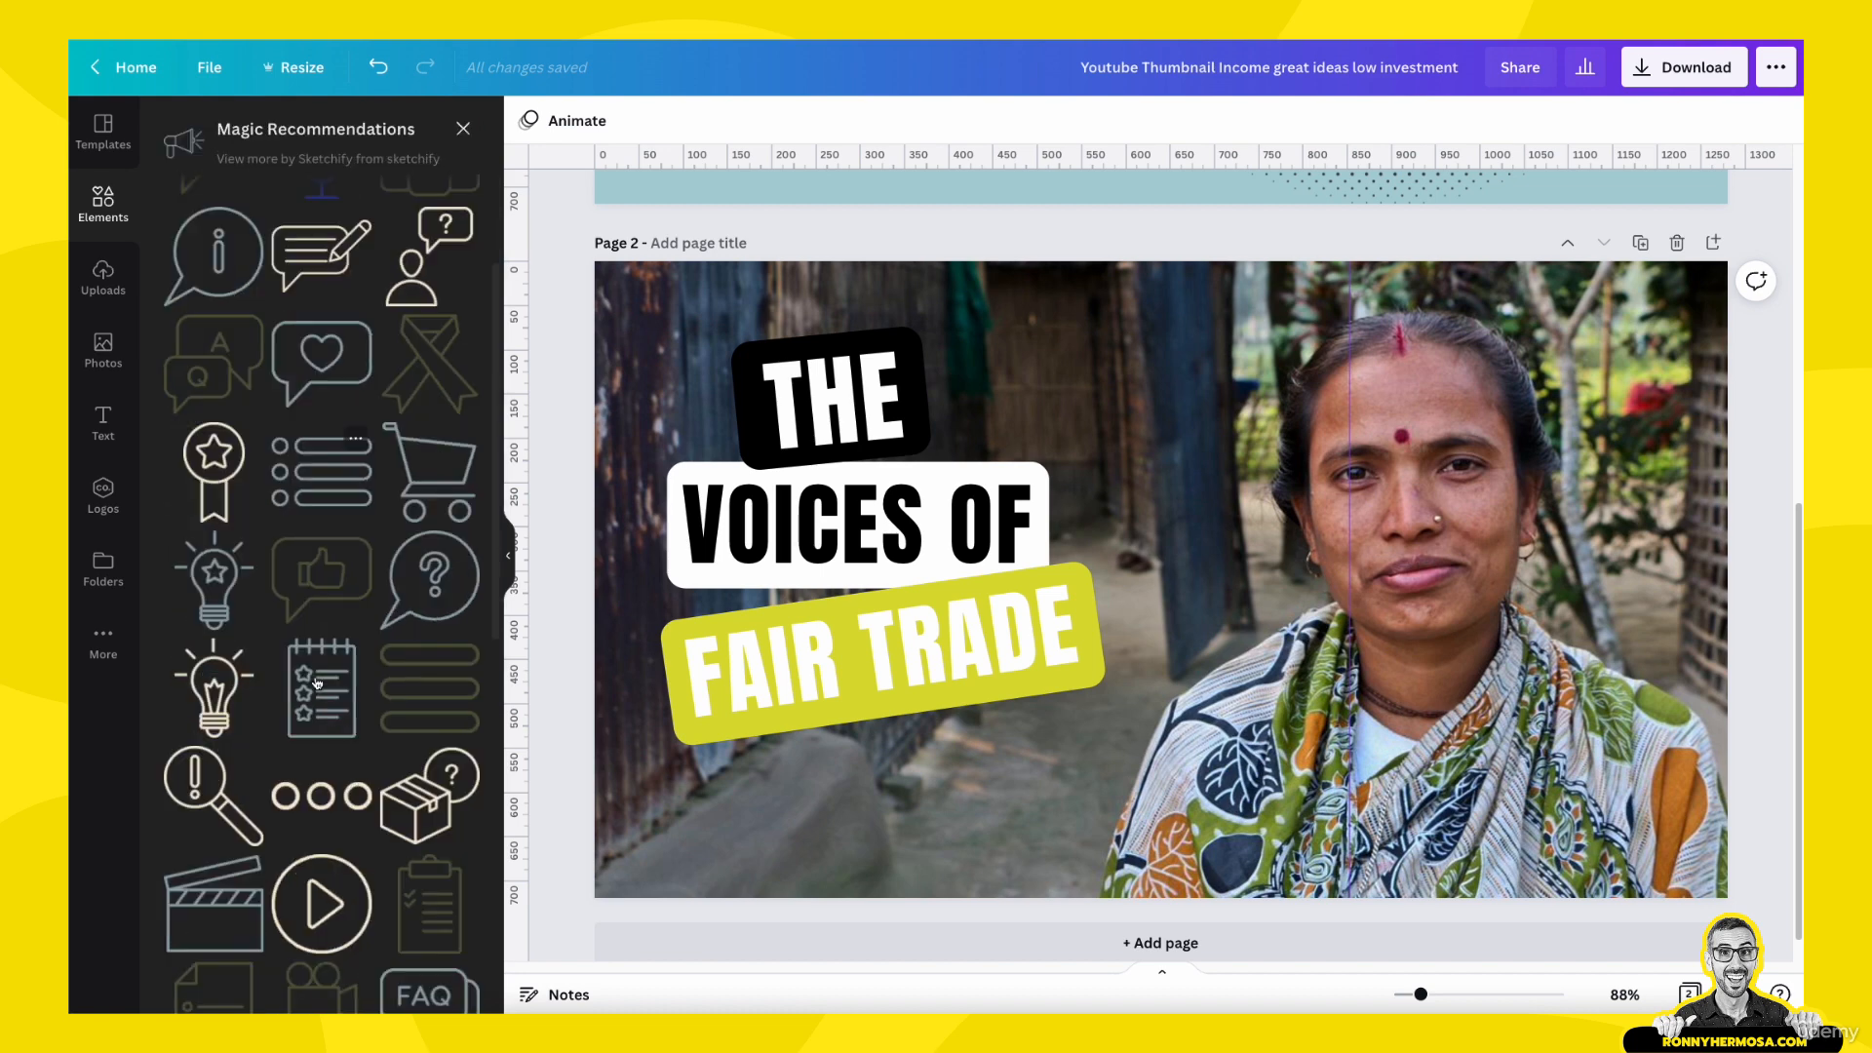
{"action": "scroll", "coordinate": [316, 683], "scroll_direction": "up", "scroll_amount": 10}
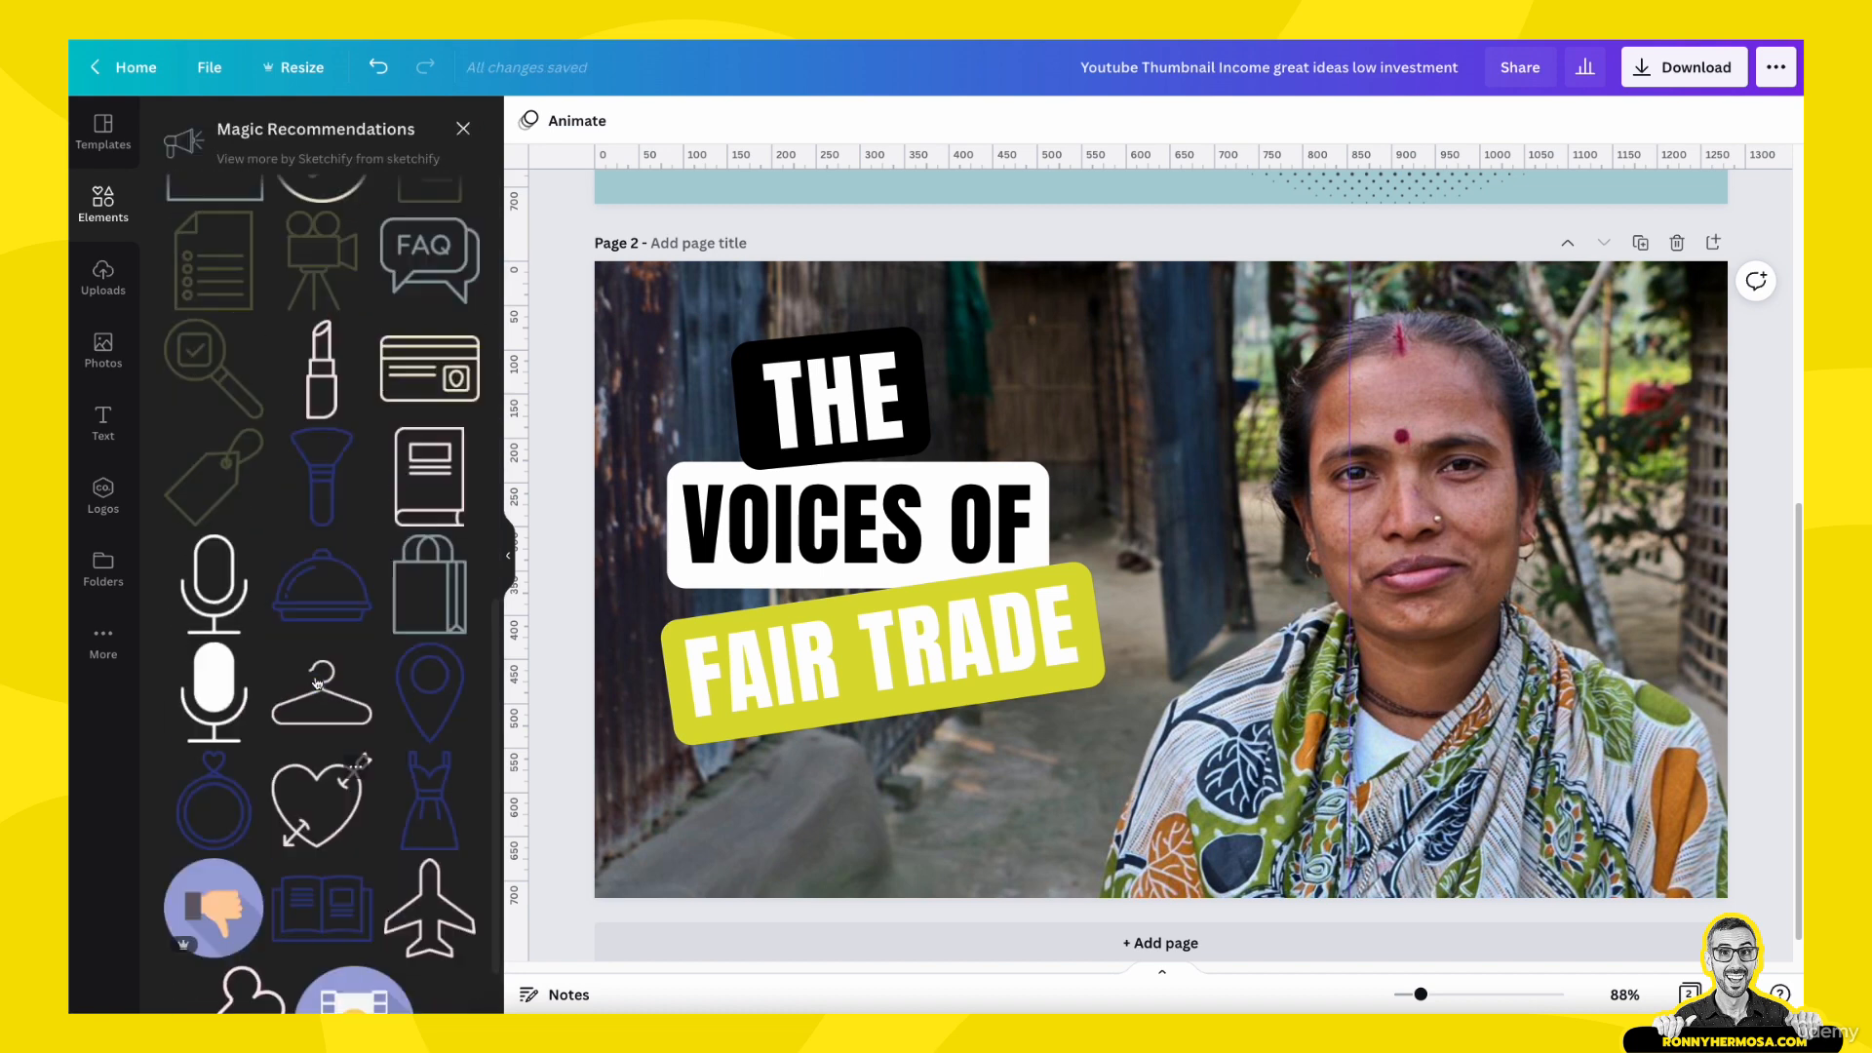
{"action": "left_click", "coordinate": [464, 129]}
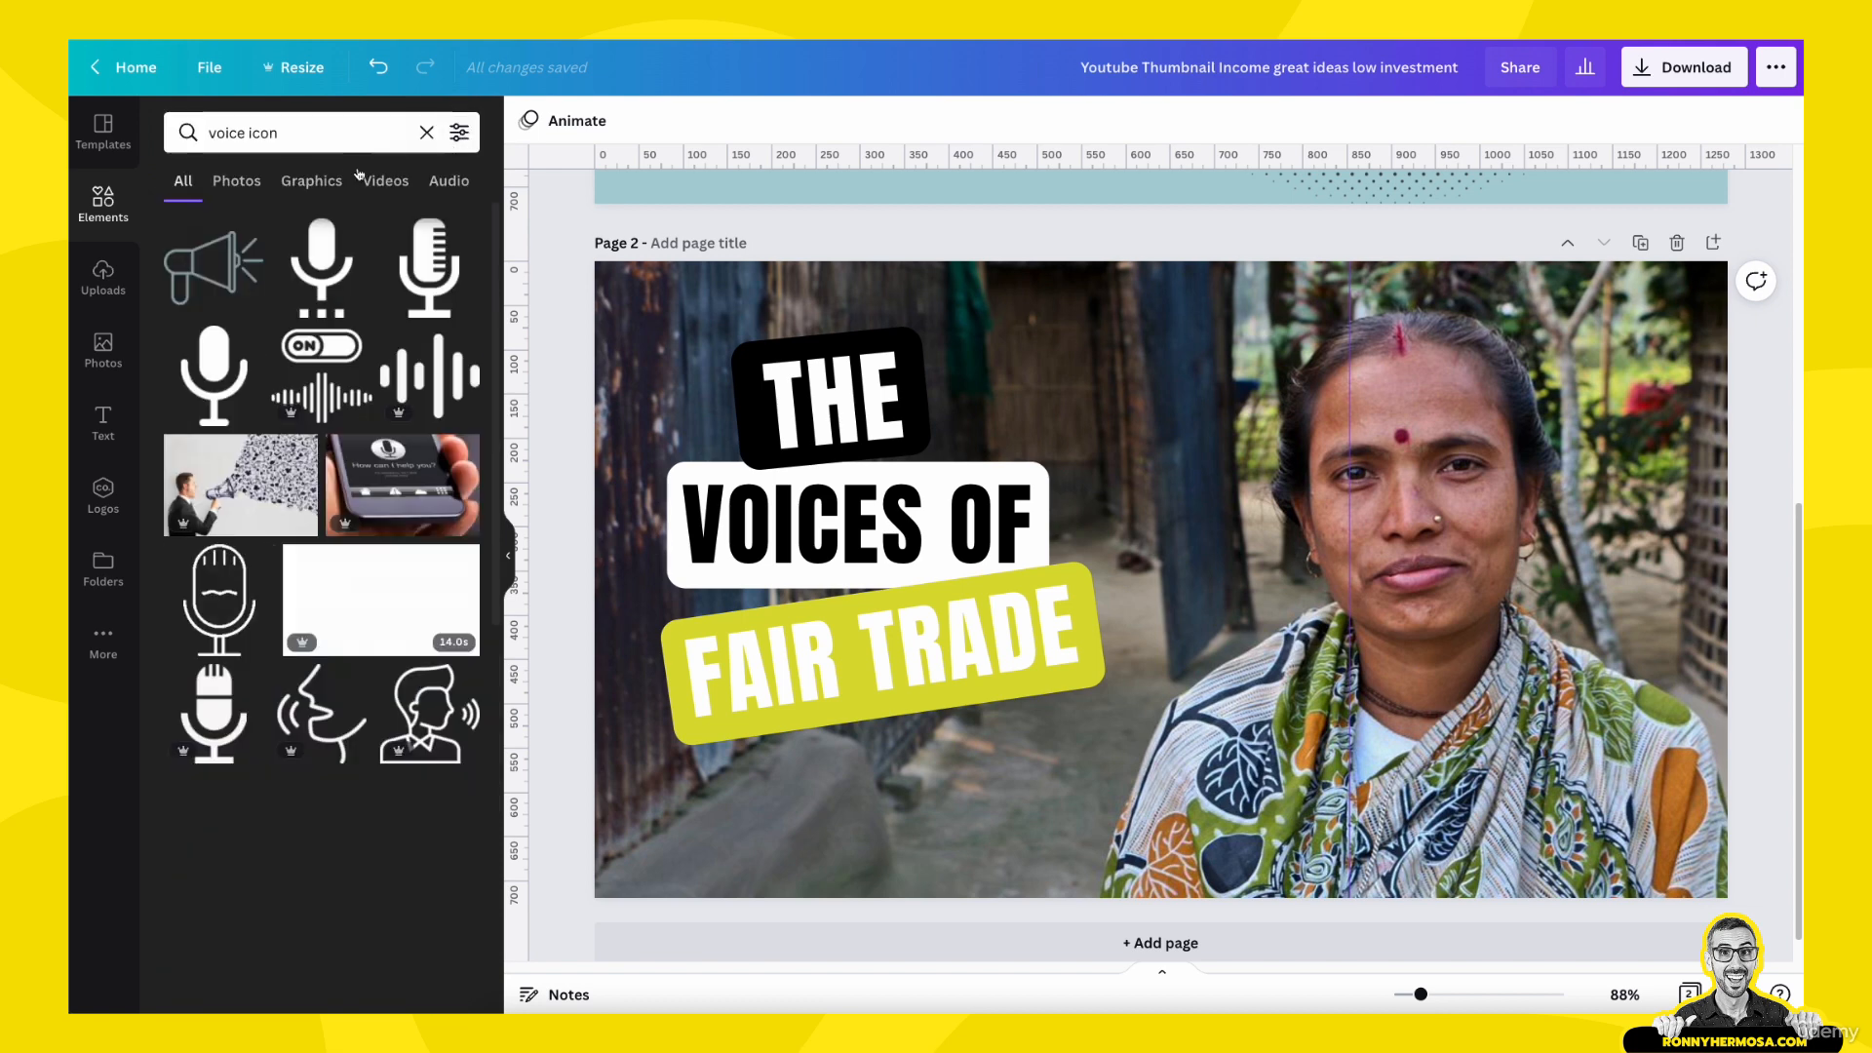
- Search the elements for "megaphone icon" and limit the results to graphics
{"action": "left_click", "coordinate": [281, 133]}
{"action": "left_click_drag", "start_coordinate": [281, 132], "coordinate": [193, 130]}
{"action": "type", "text": "me"}
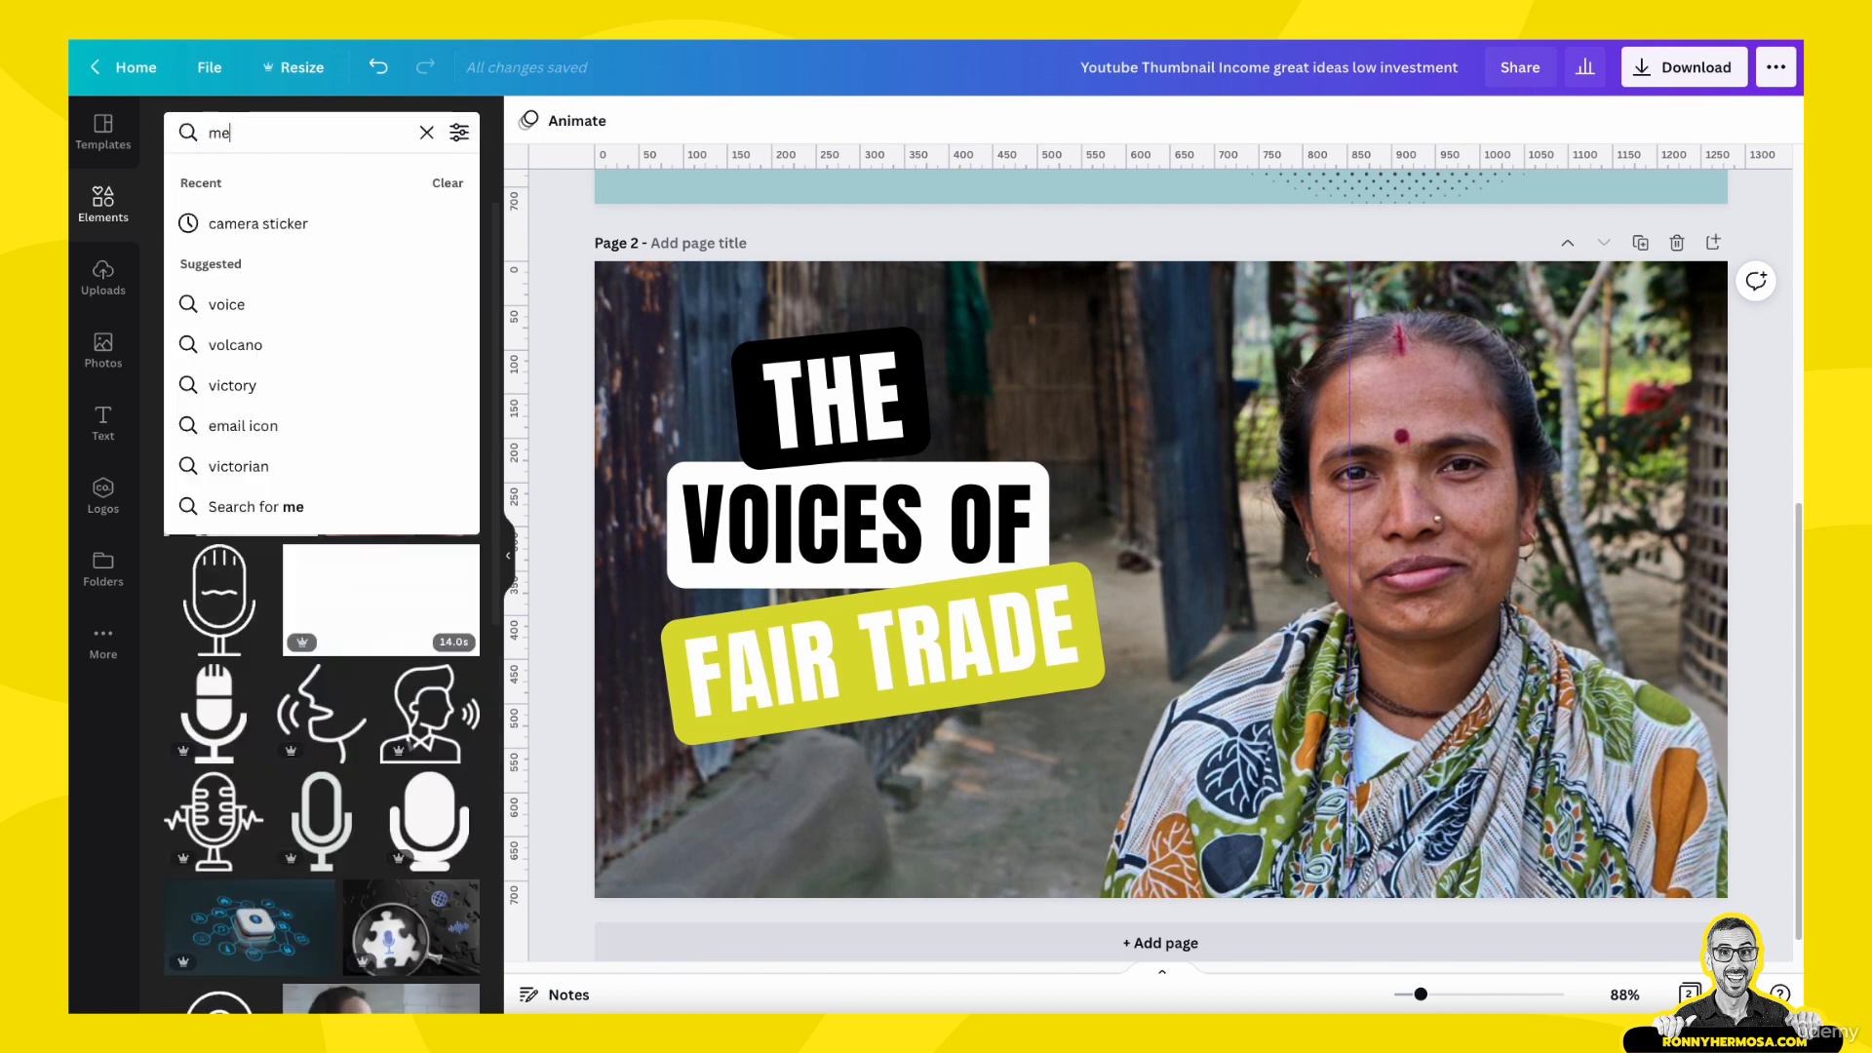
{"action": "type", "text": "gaphone icon"}
{"action": "key", "text": "Return"}
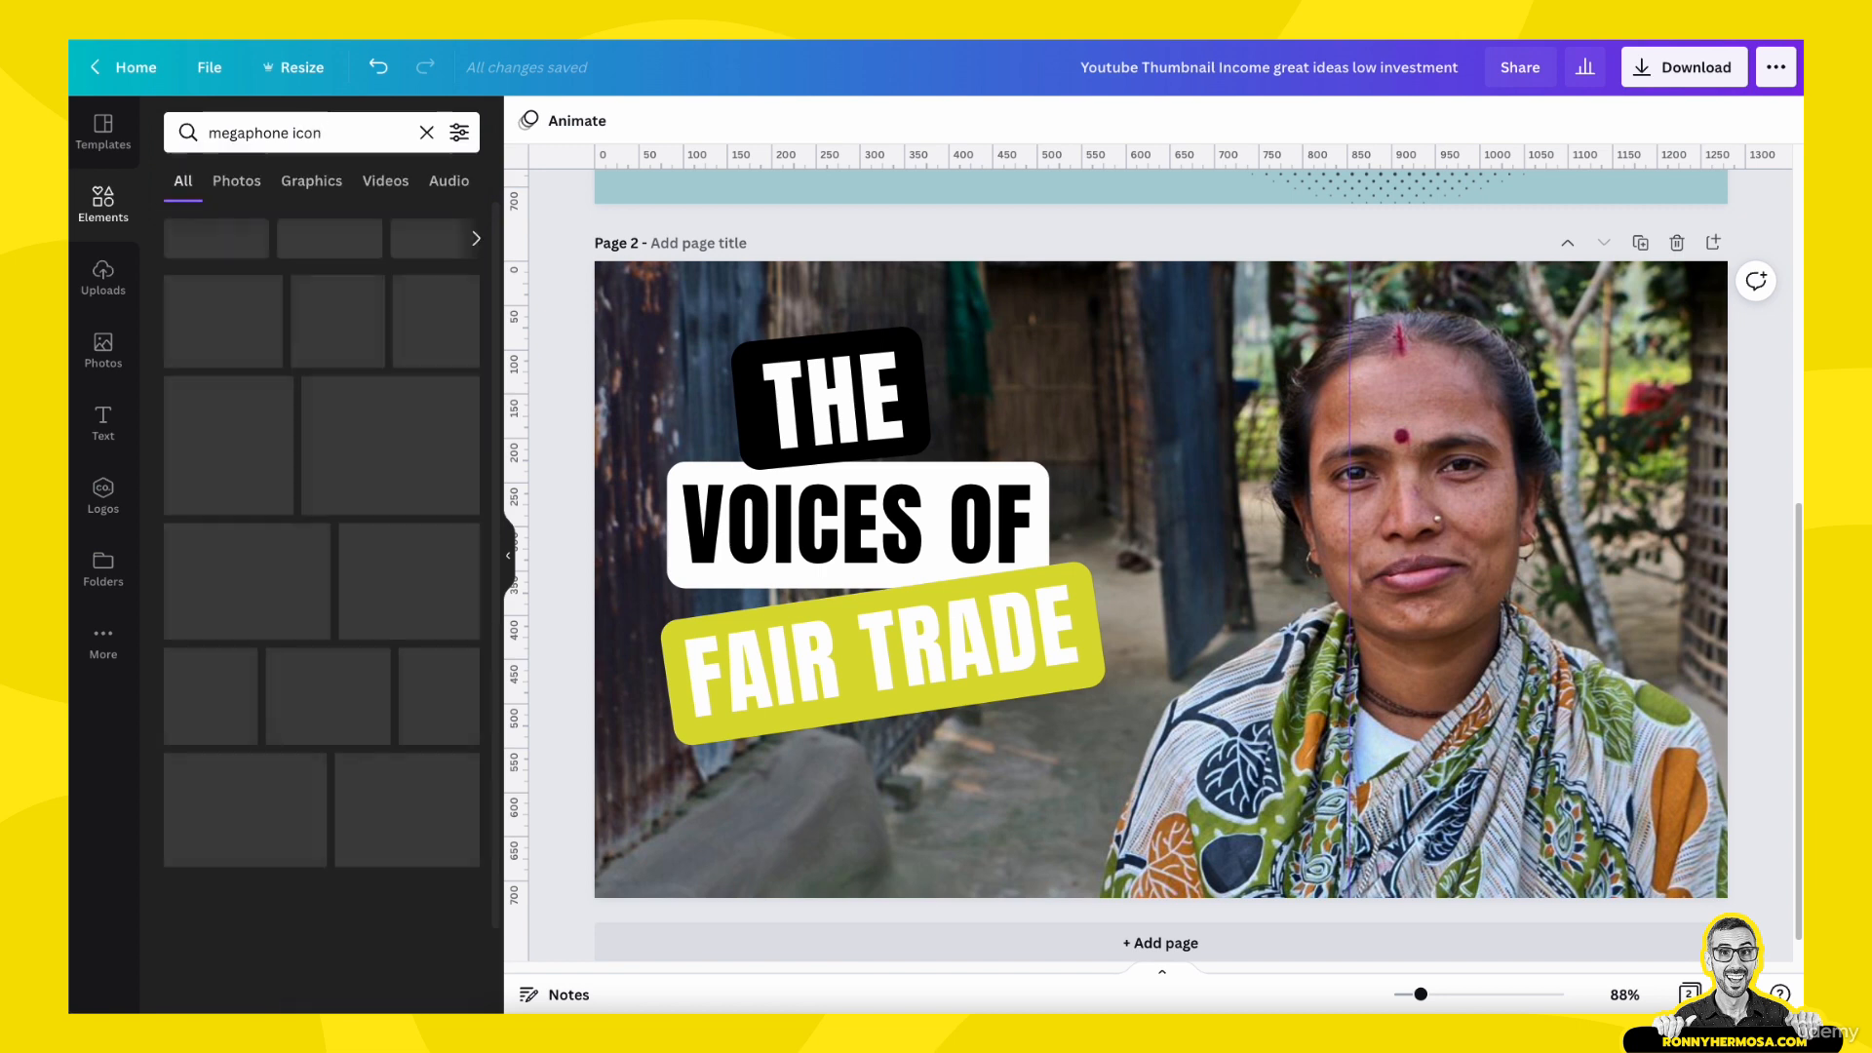
{"action": "left_click", "coordinate": [294, 185]}
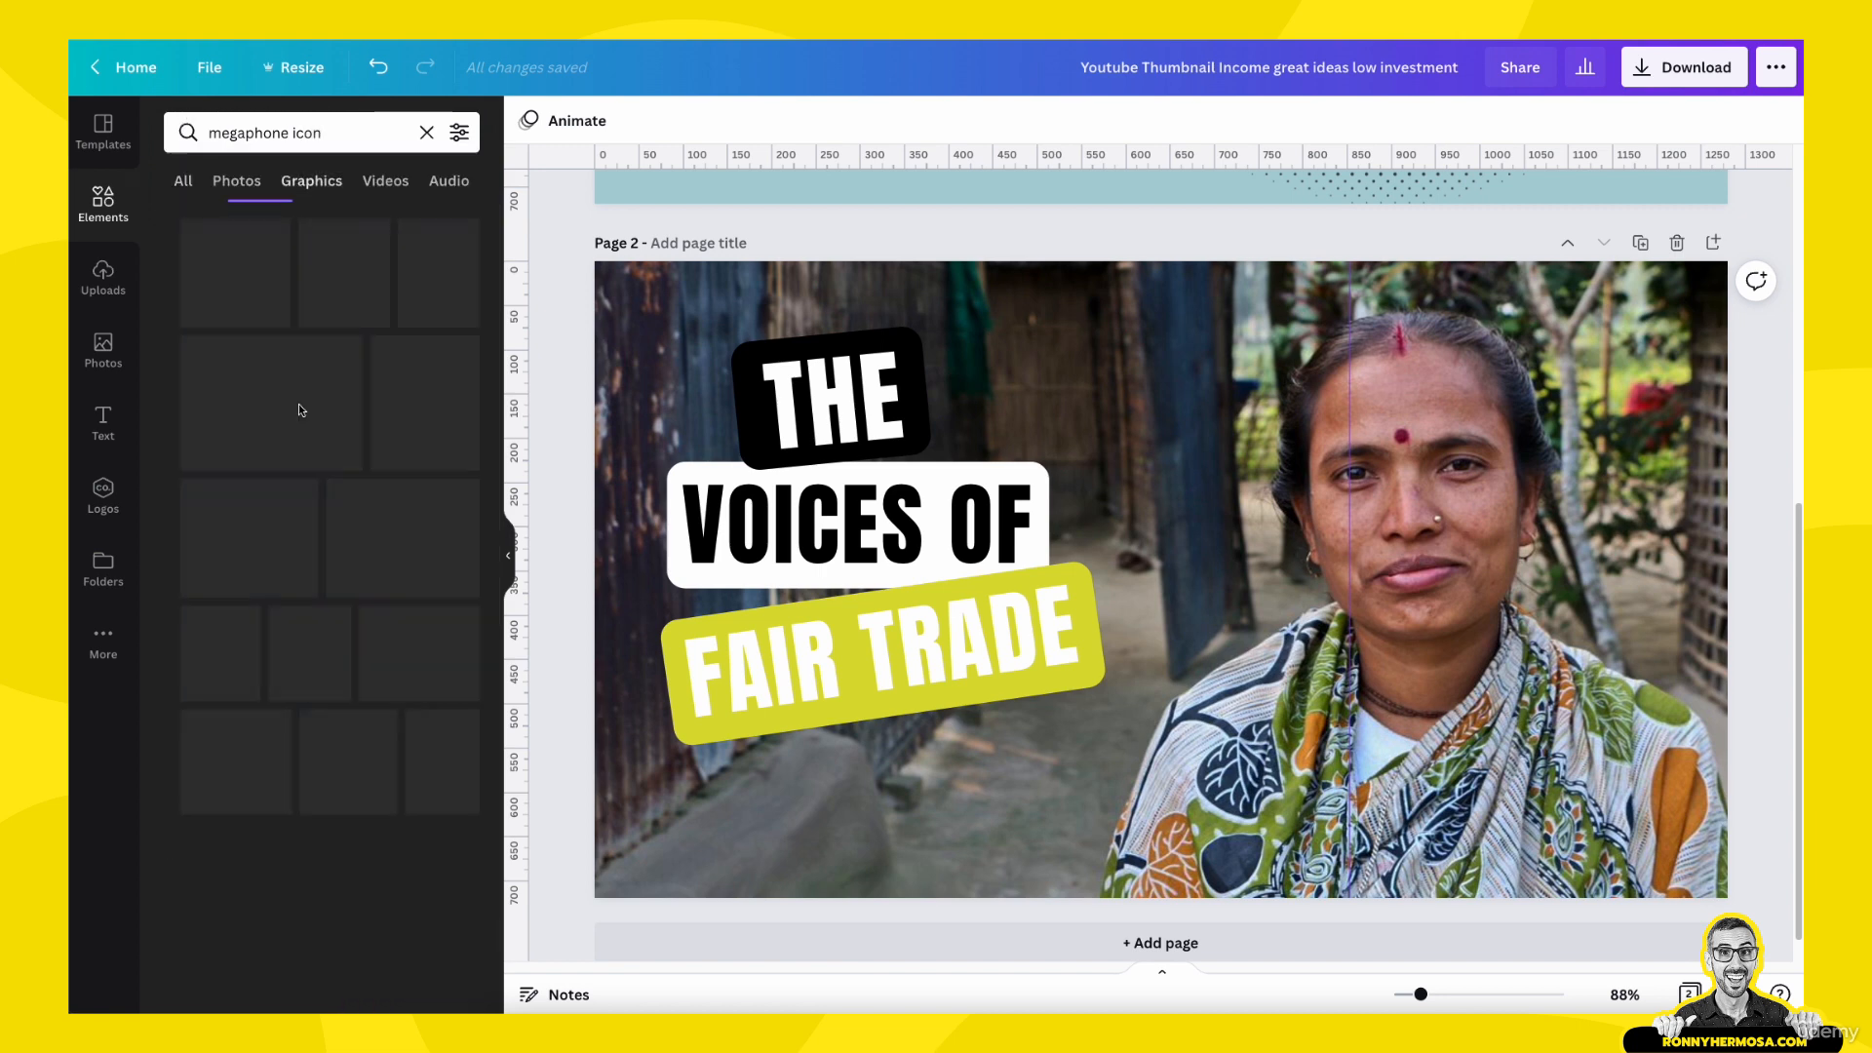
- Browse the "megaphone icon" graphics for a megaphone that suits the thumbnail
{"action": "scroll", "coordinate": [417, 632], "scroll_direction": "down", "scroll_amount": 5}
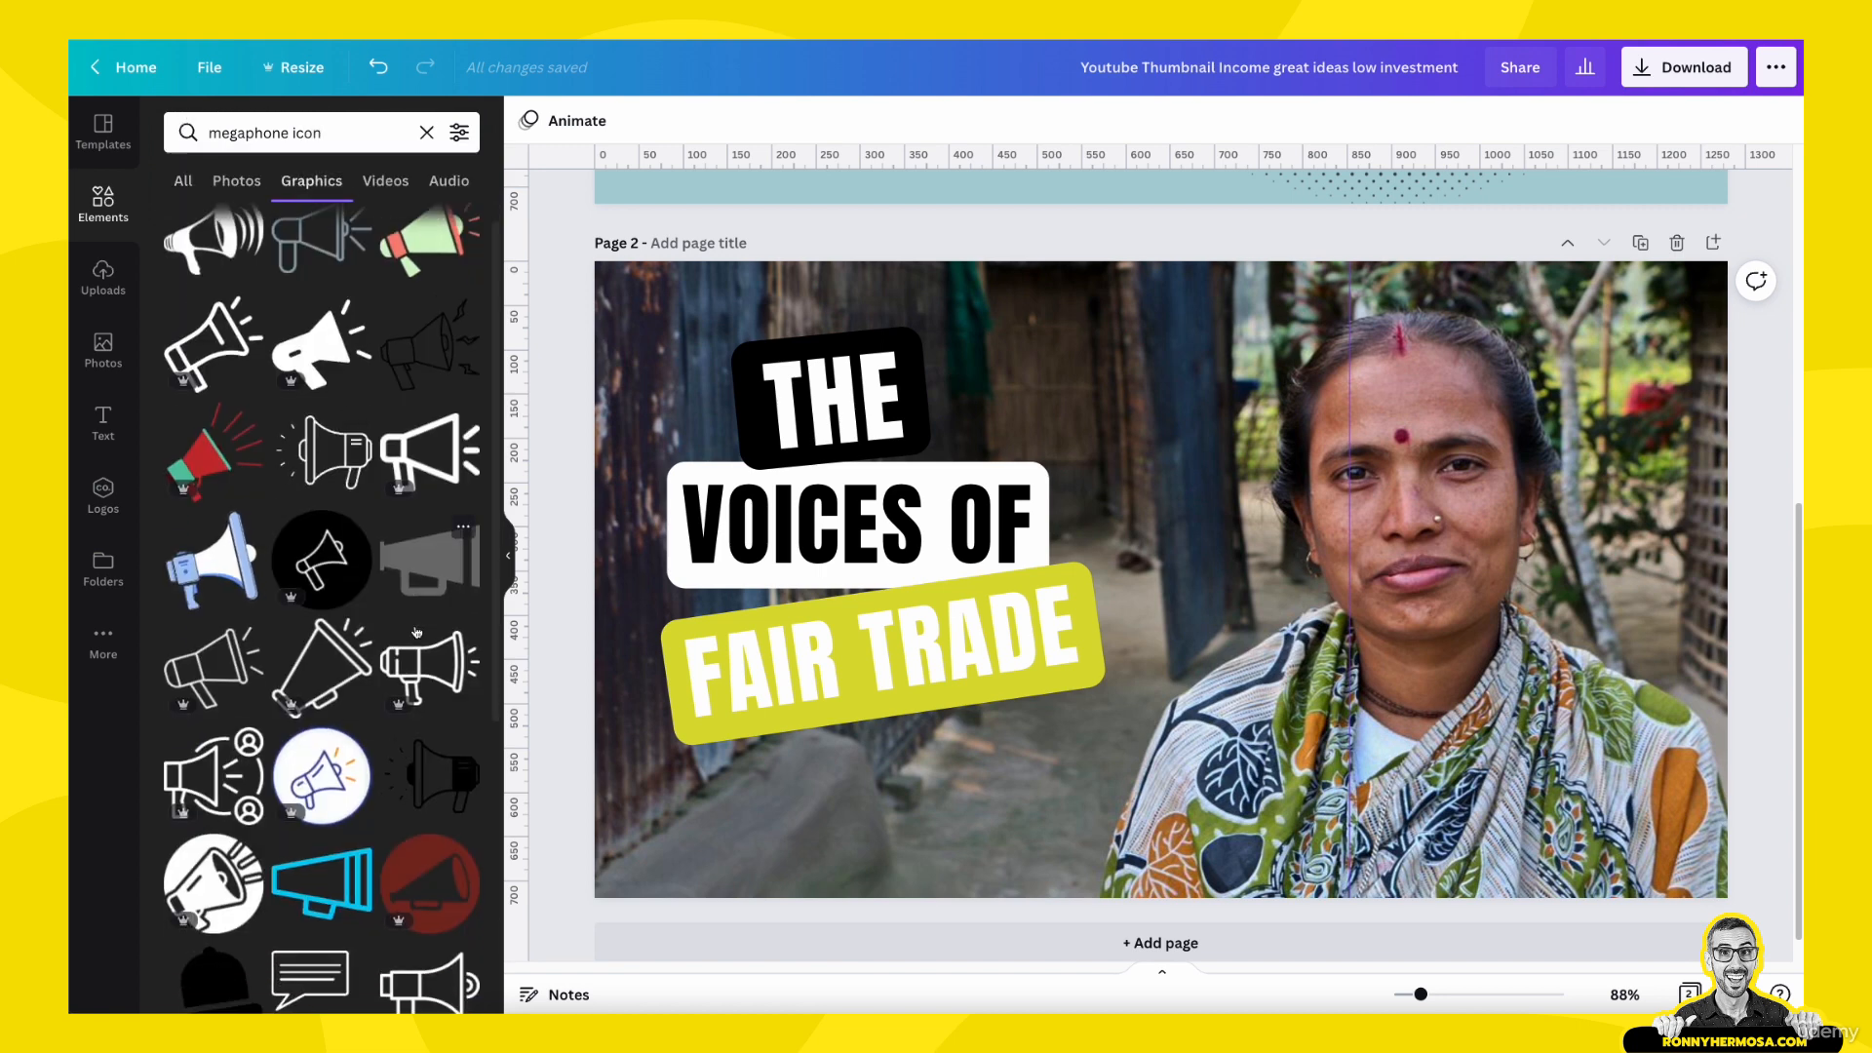
{"action": "scroll", "coordinate": [416, 624], "scroll_direction": "down", "scroll_amount": 5}
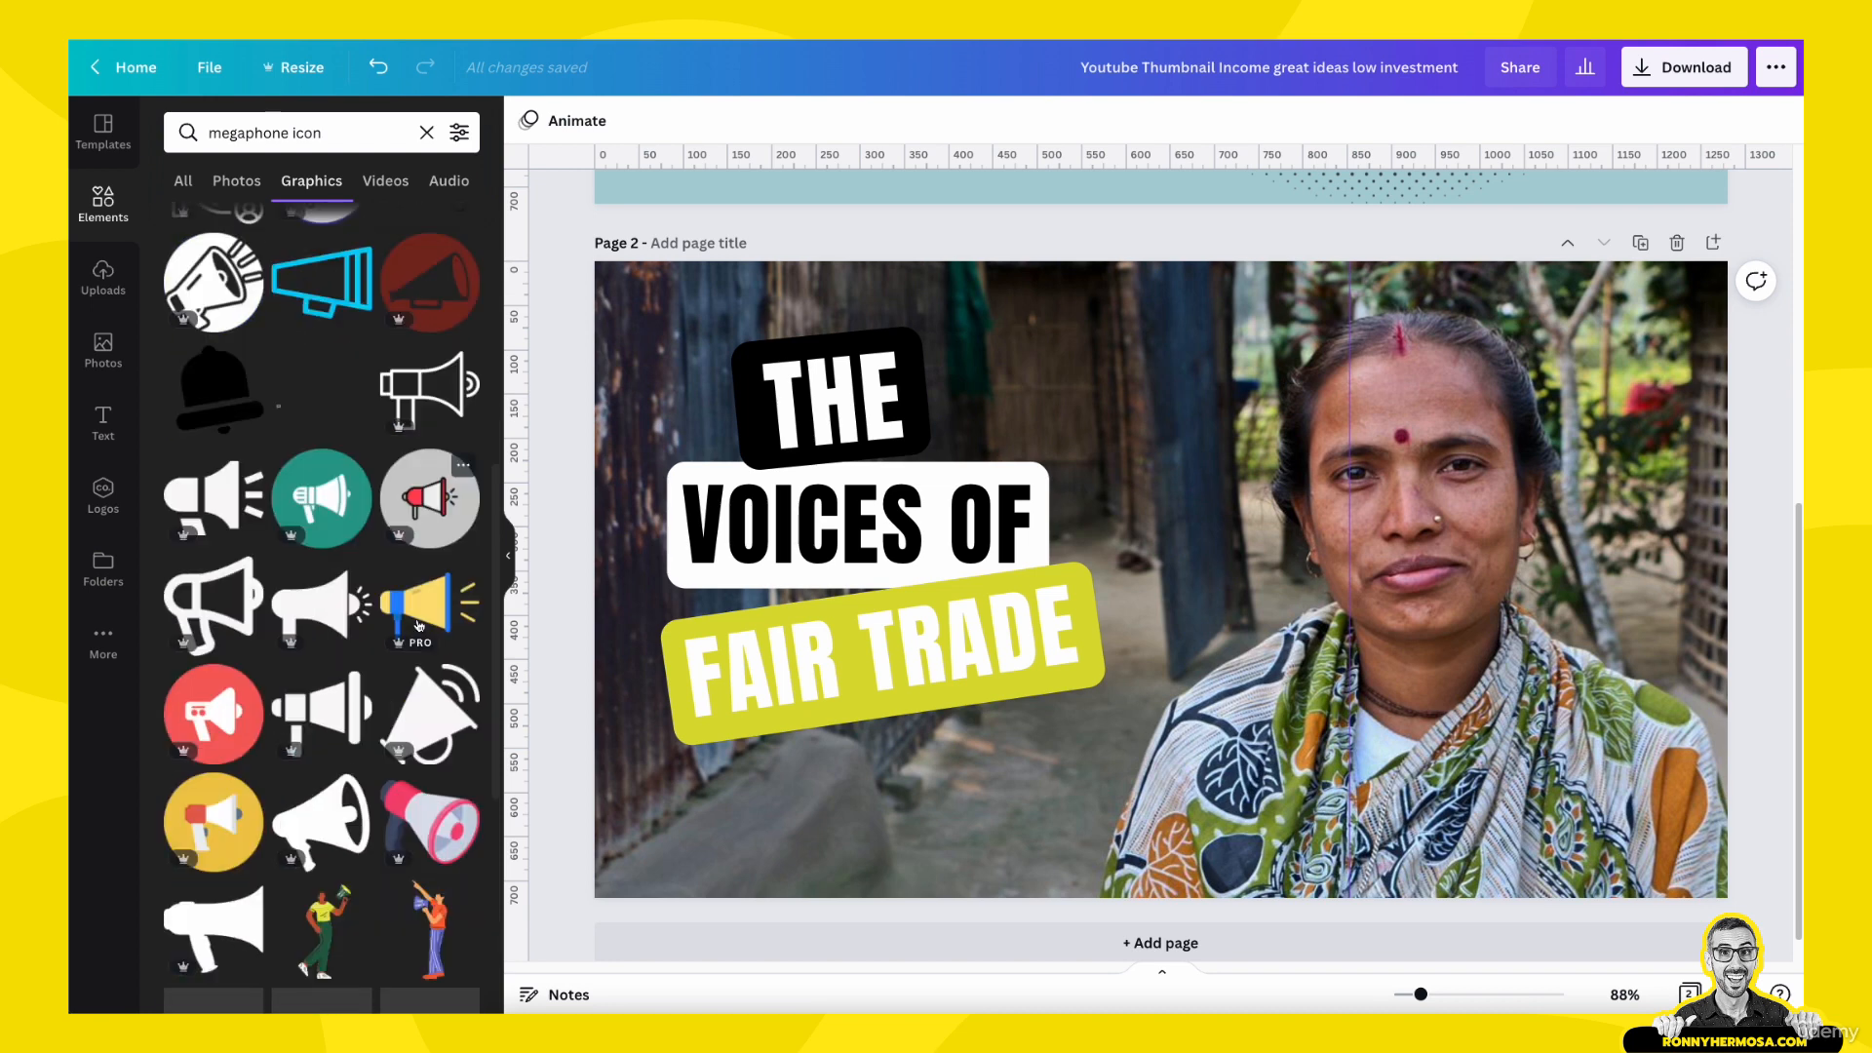
{"action": "scroll", "coordinate": [418, 626], "scroll_direction": "down", "scroll_amount": 4}
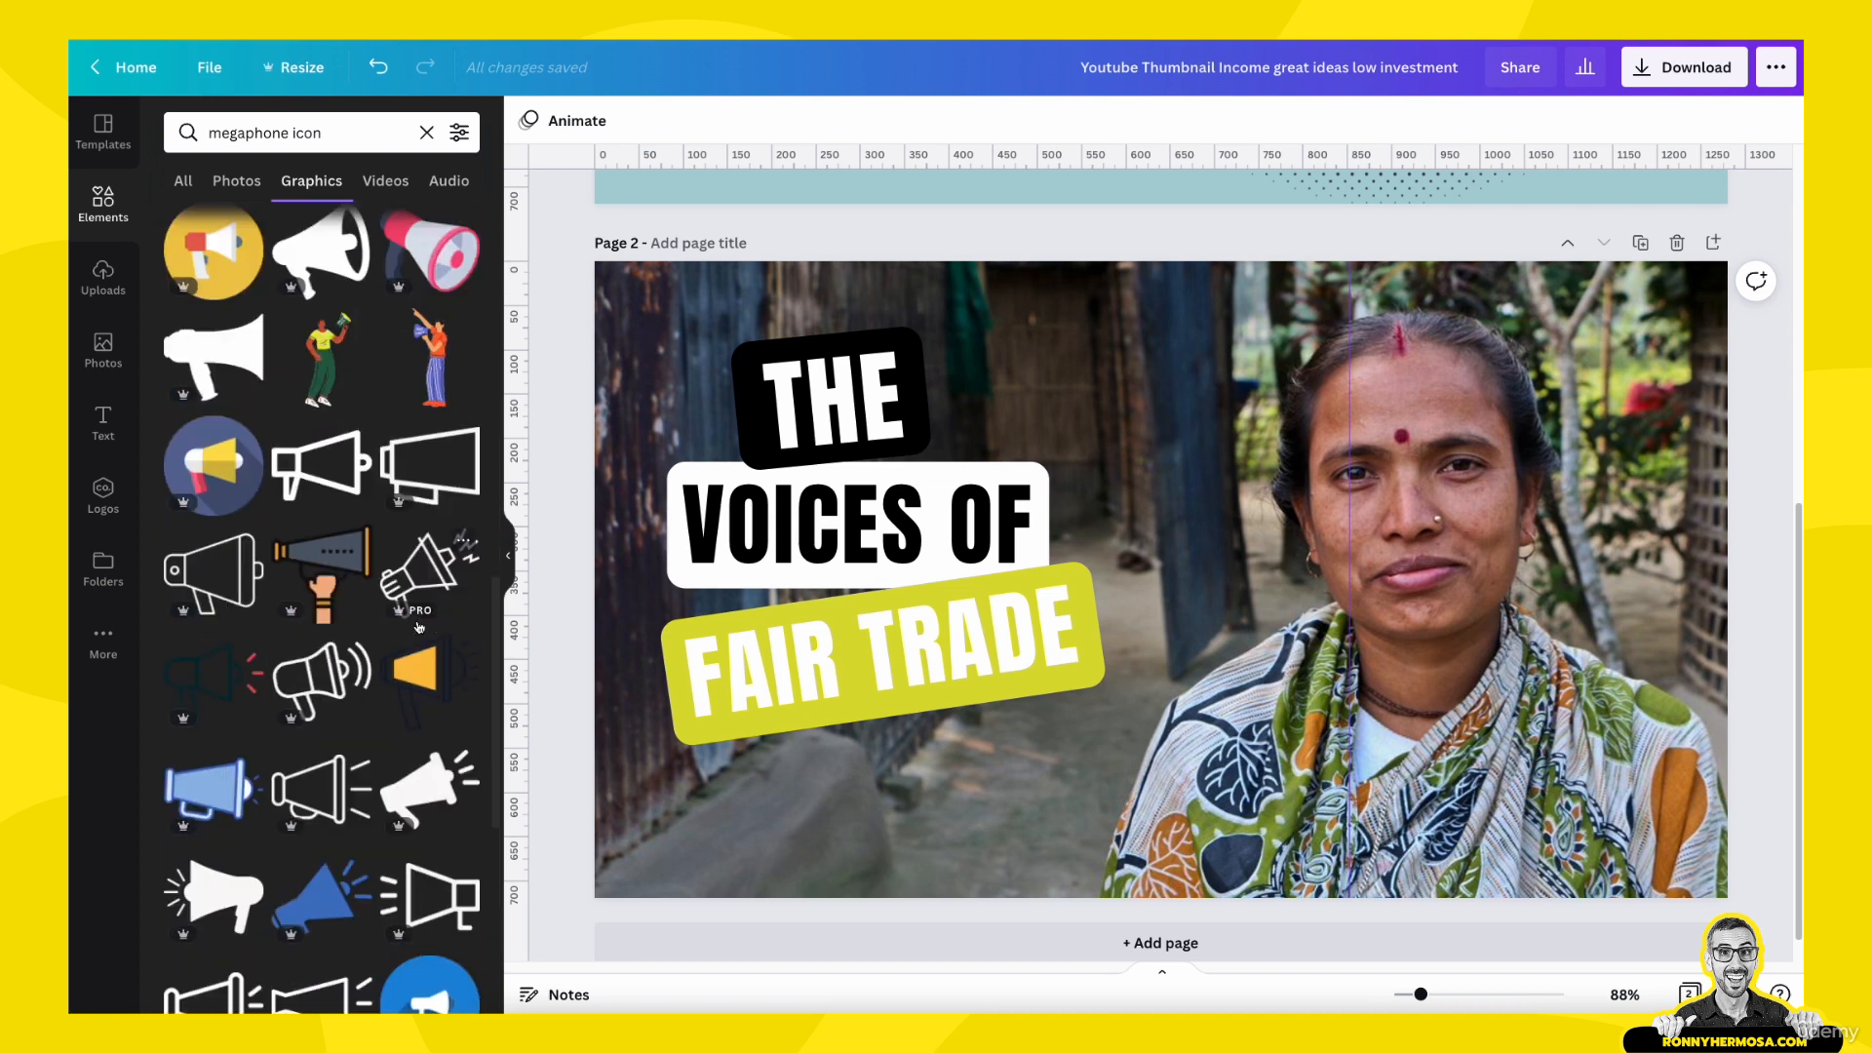
{"action": "scroll", "coordinate": [418, 627], "scroll_direction": "down", "scroll_amount": 5}
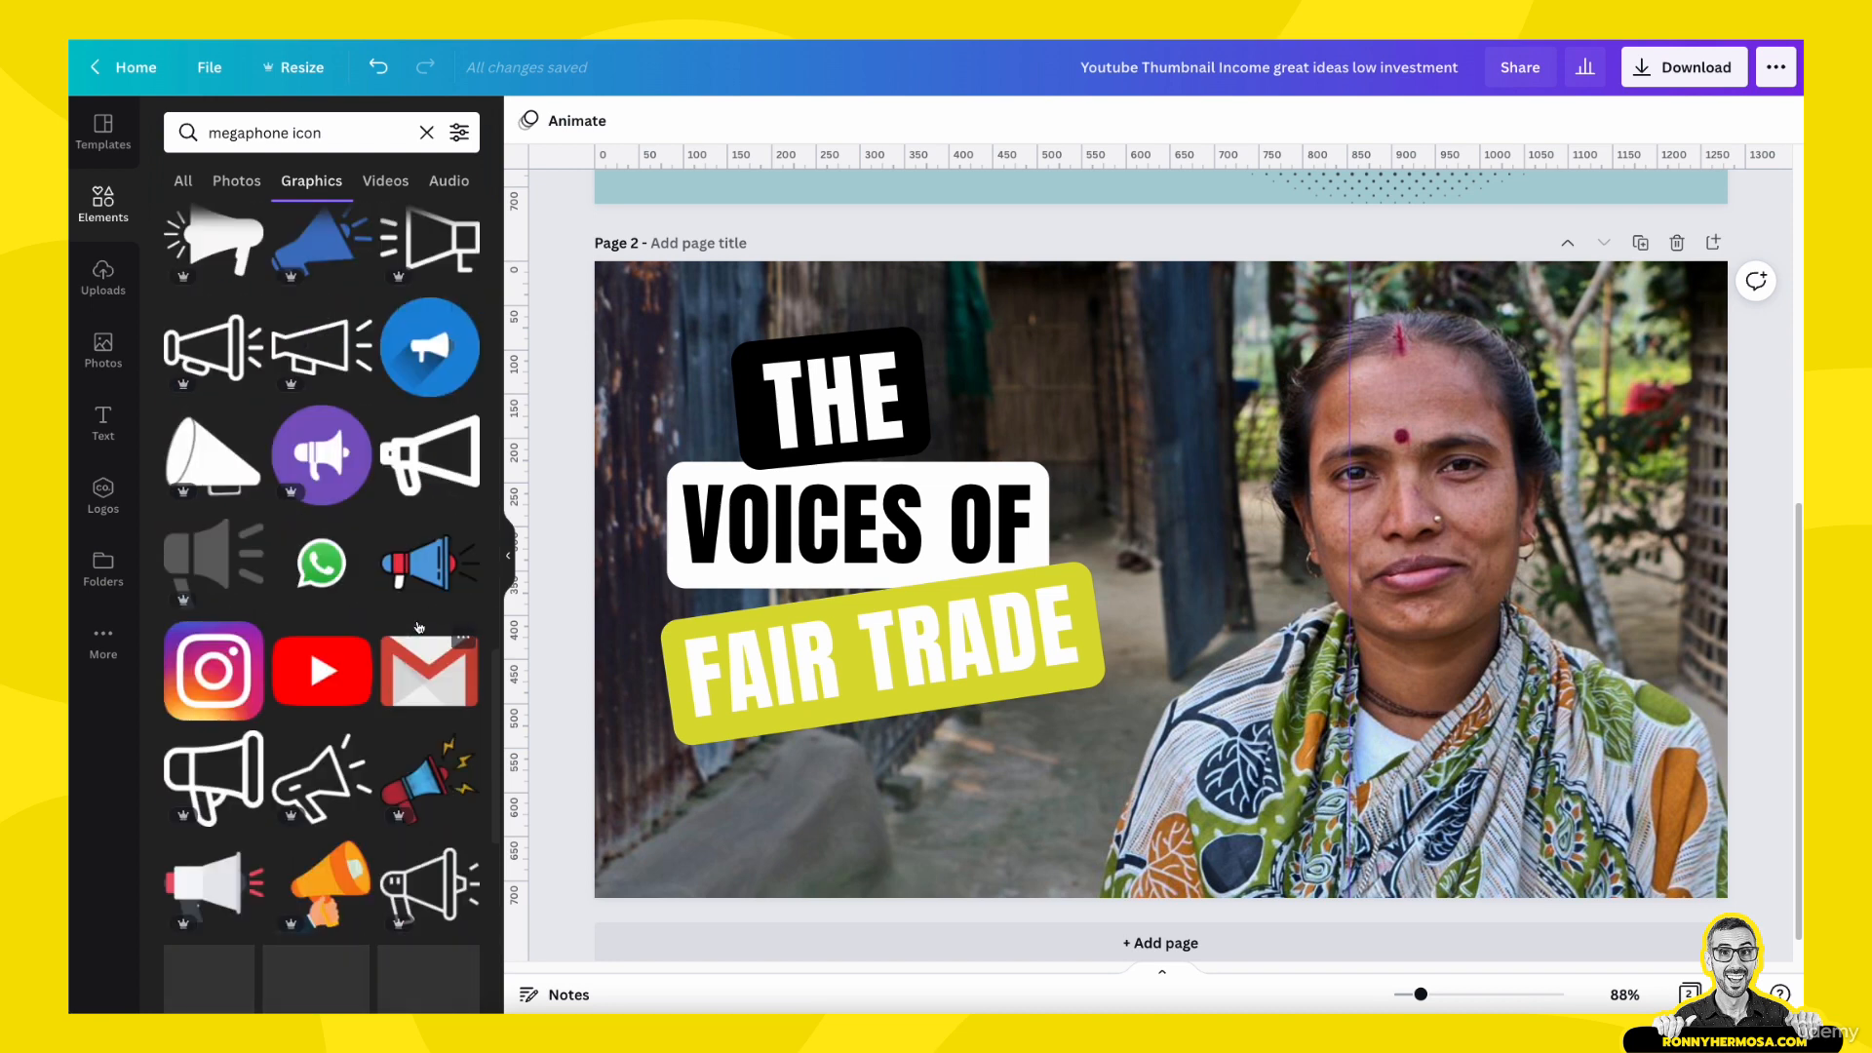
{"action": "scroll", "coordinate": [418, 627], "scroll_direction": "down", "scroll_amount": 4}
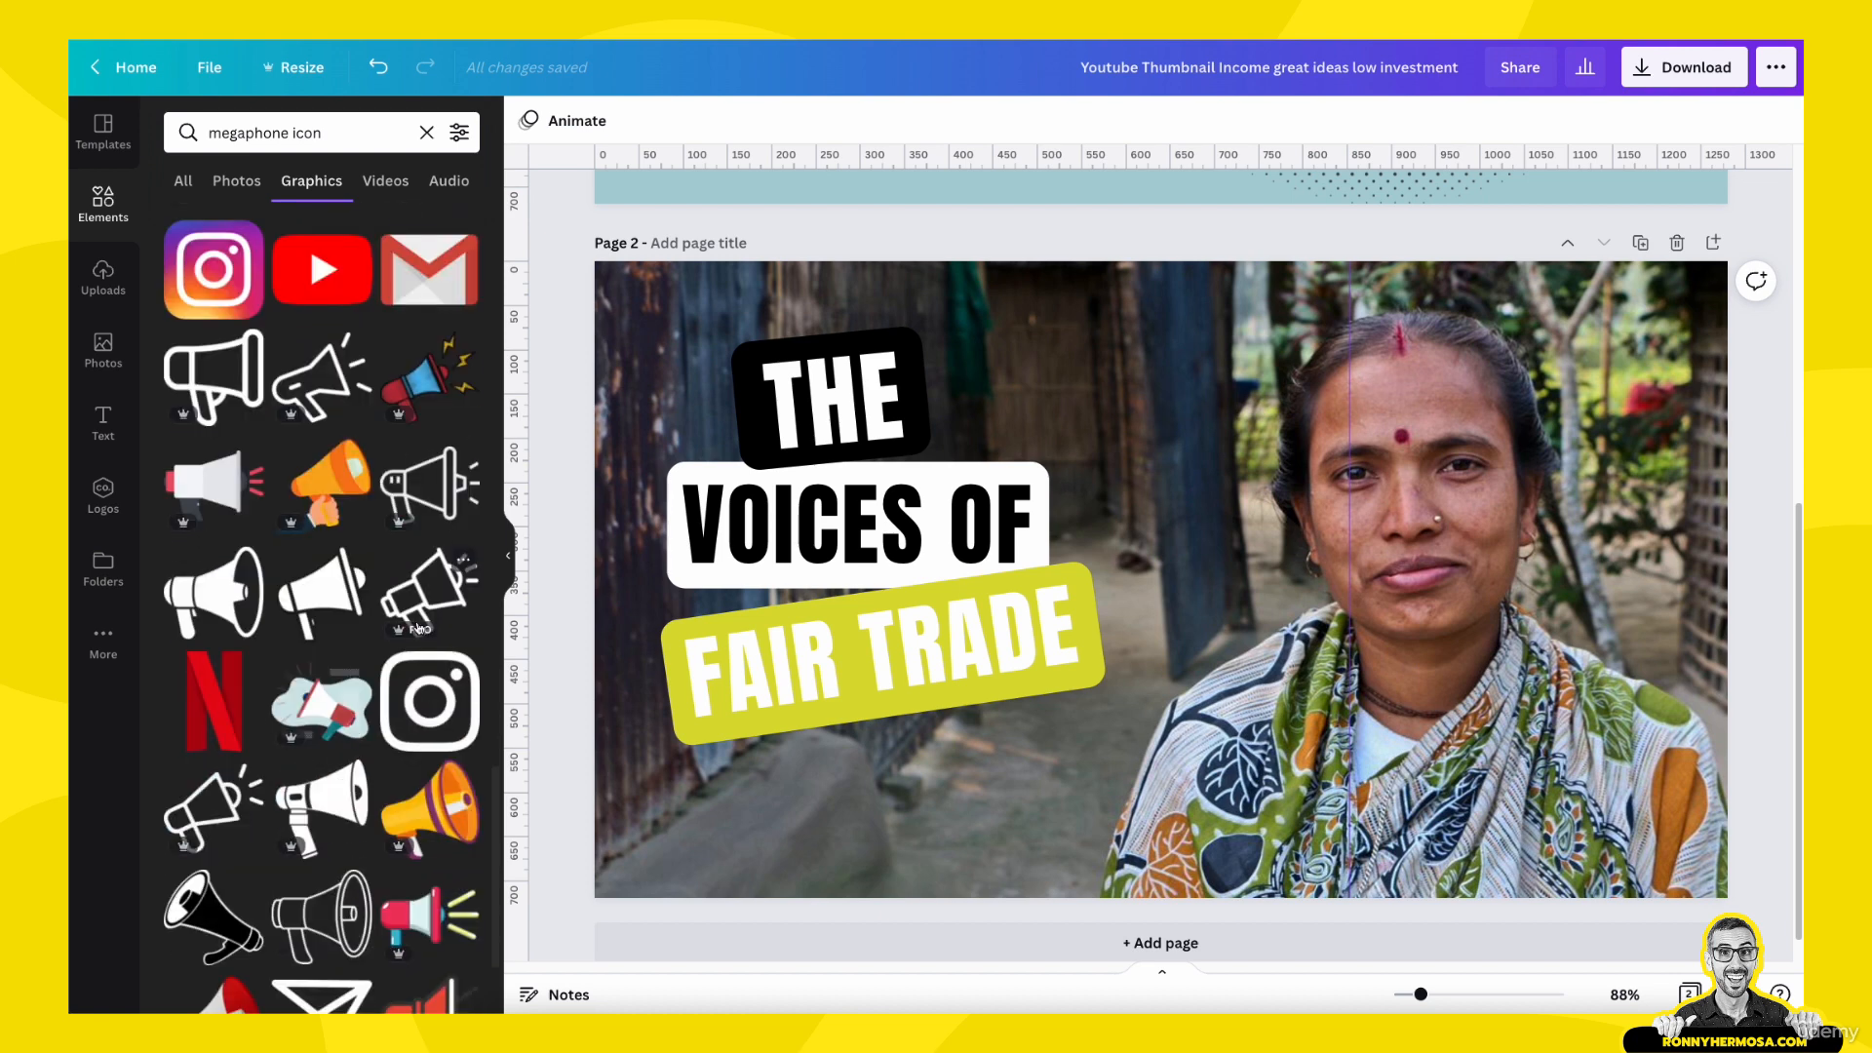
{"action": "scroll", "coordinate": [418, 627], "scroll_direction": "down", "scroll_amount": 5}
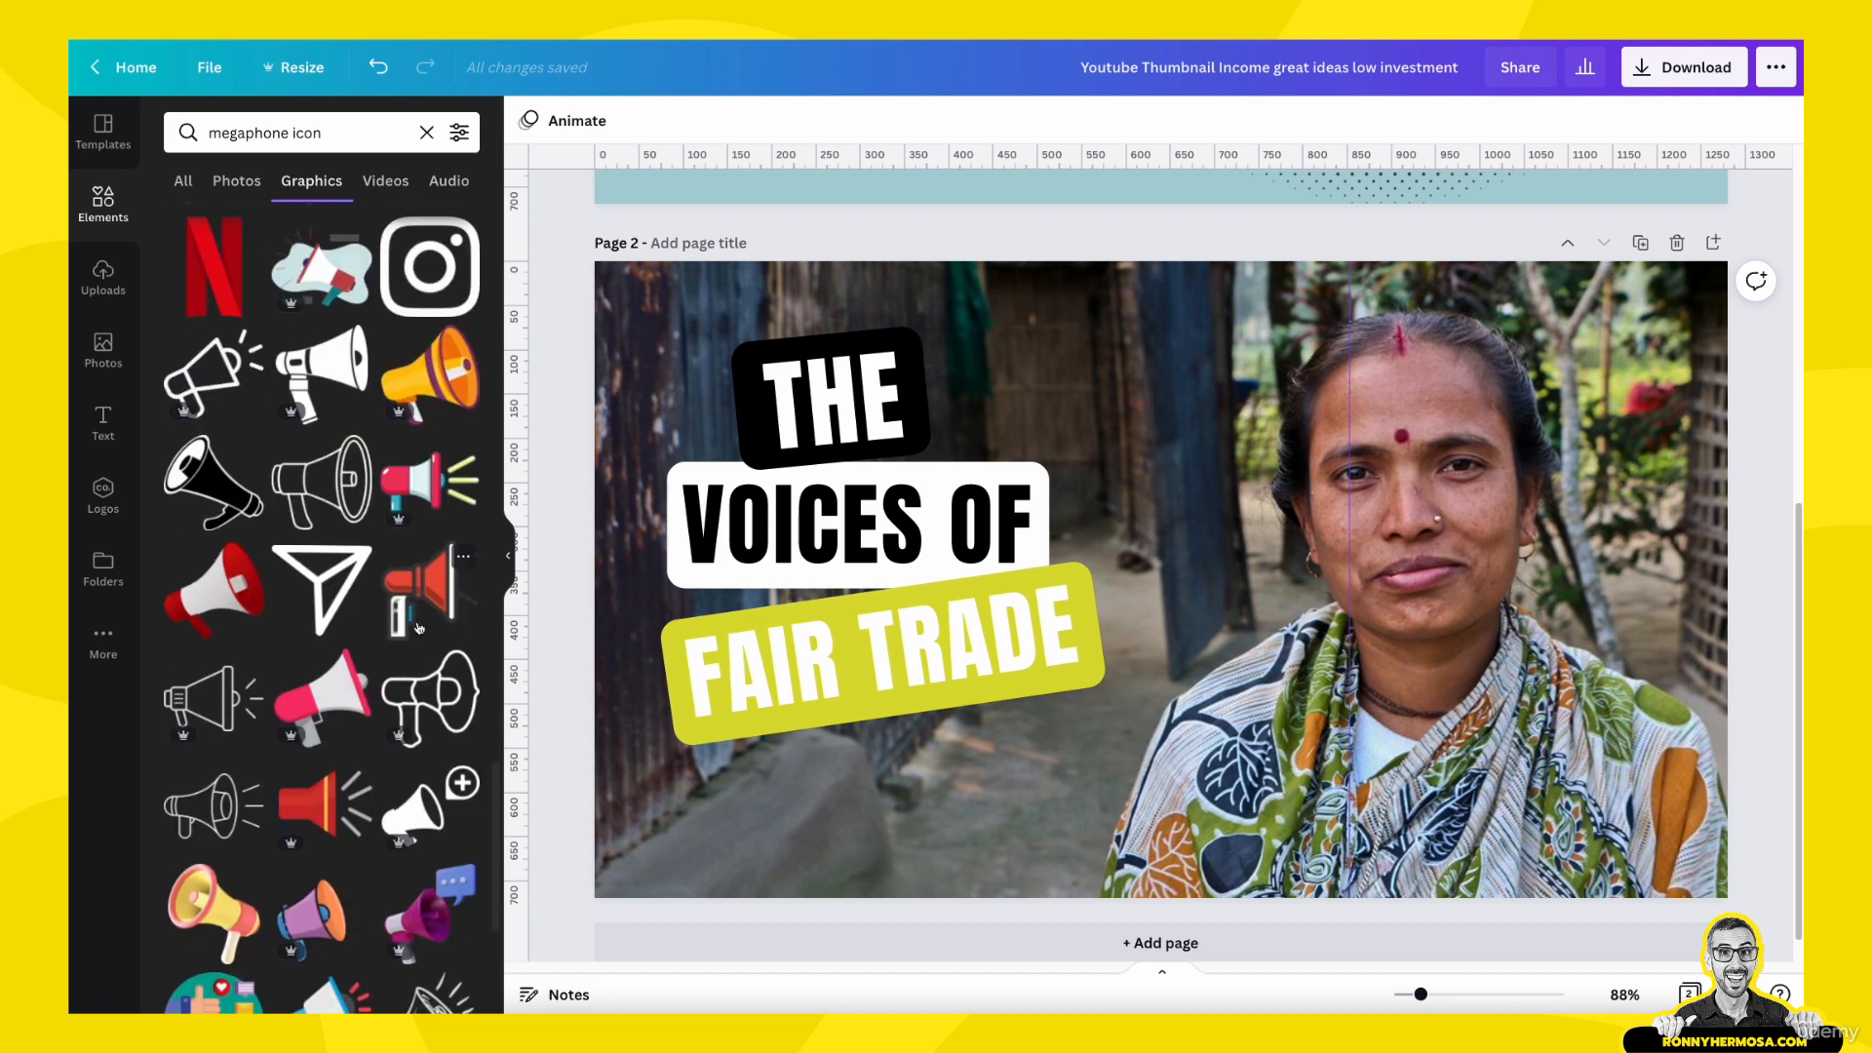
{"action": "scroll", "coordinate": [430, 862], "scroll_direction": "down", "scroll_amount": 5}
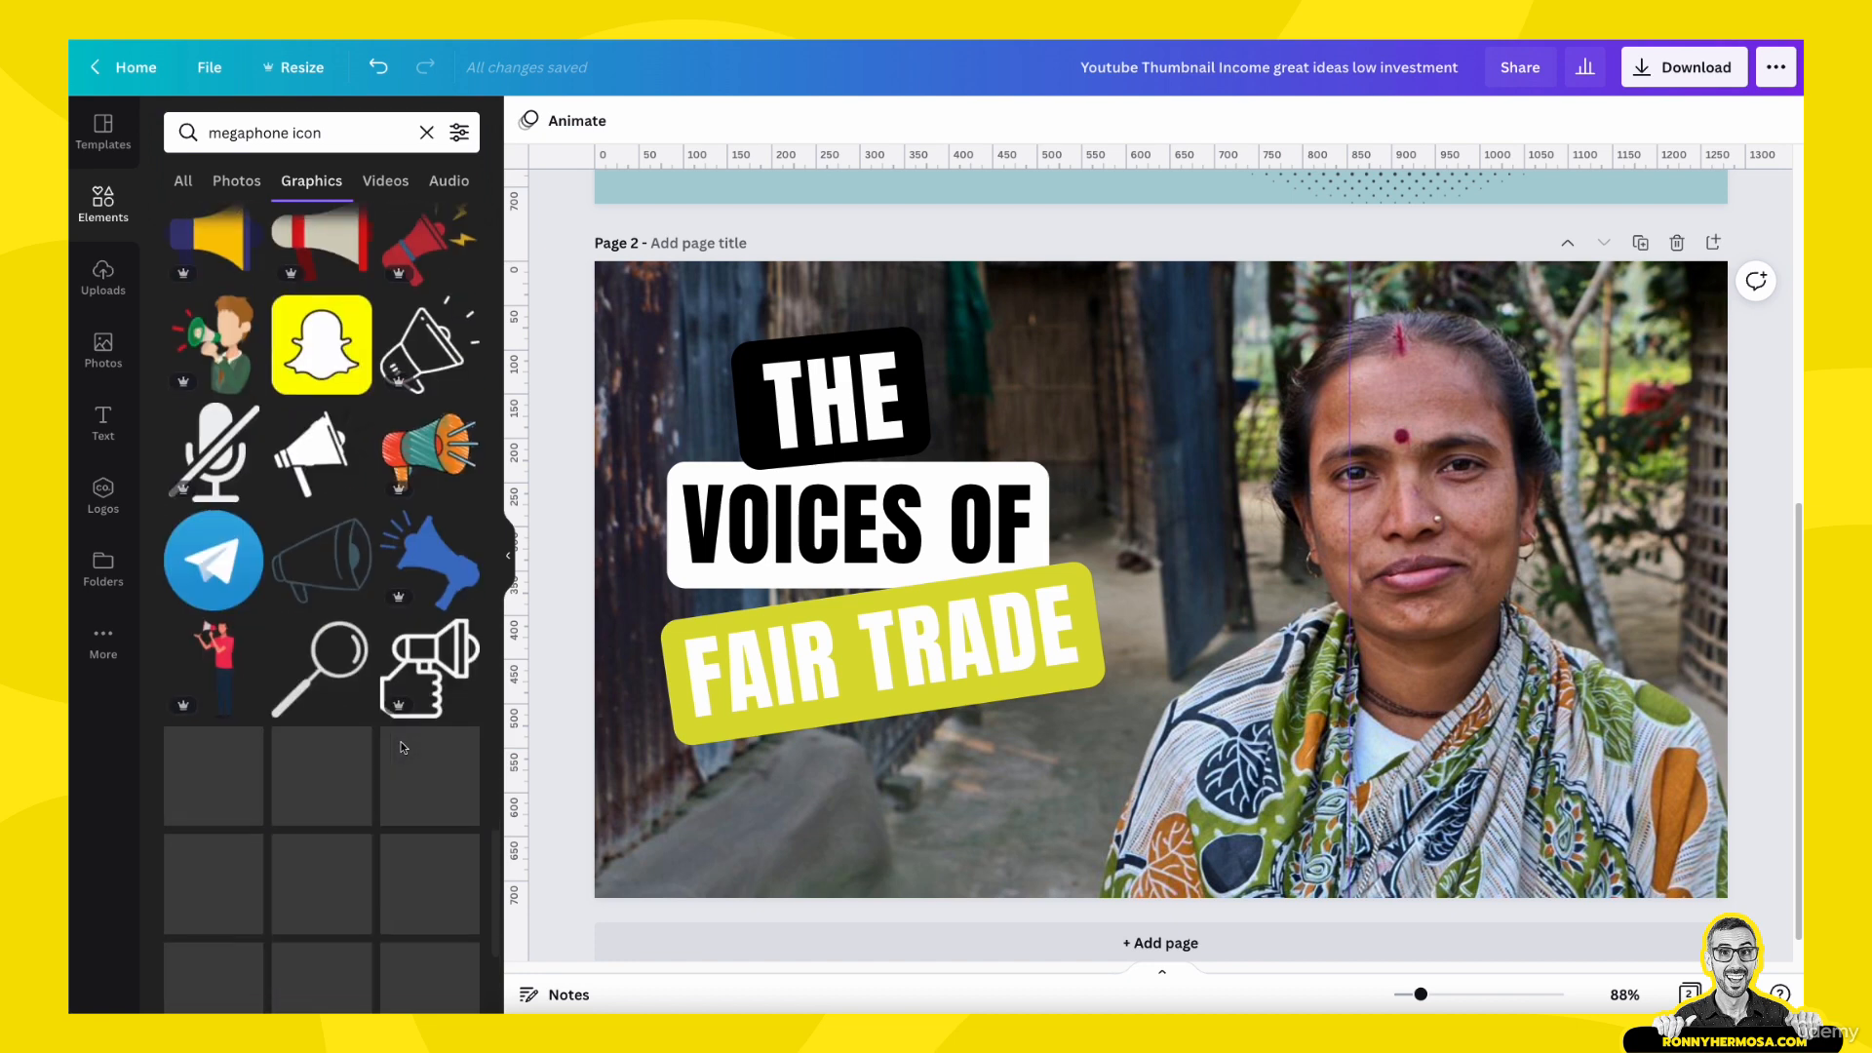
{"action": "scroll", "coordinate": [404, 747], "scroll_direction": "down", "scroll_amount": 2}
{"action": "scroll", "coordinate": [403, 748], "scroll_direction": "down", "scroll_amount": 4}
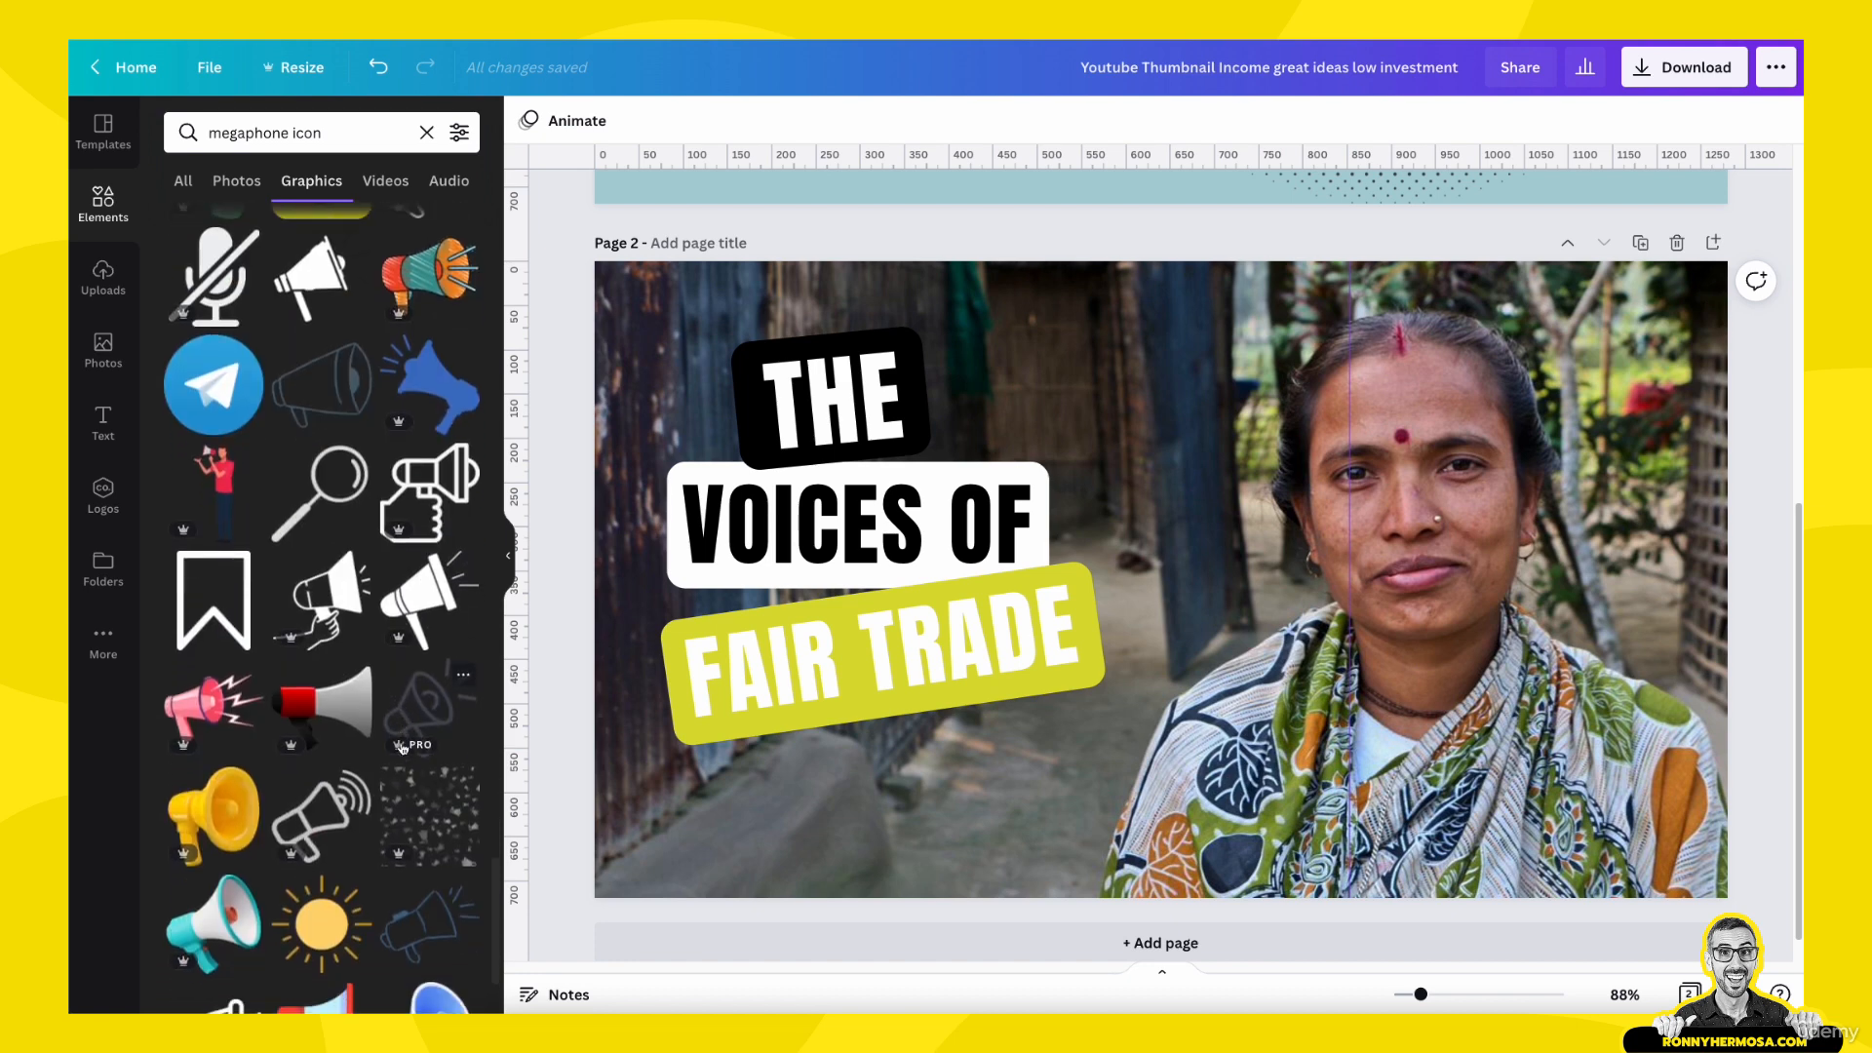
{"action": "scroll", "coordinate": [403, 748], "scroll_direction": "down", "scroll_amount": 5}
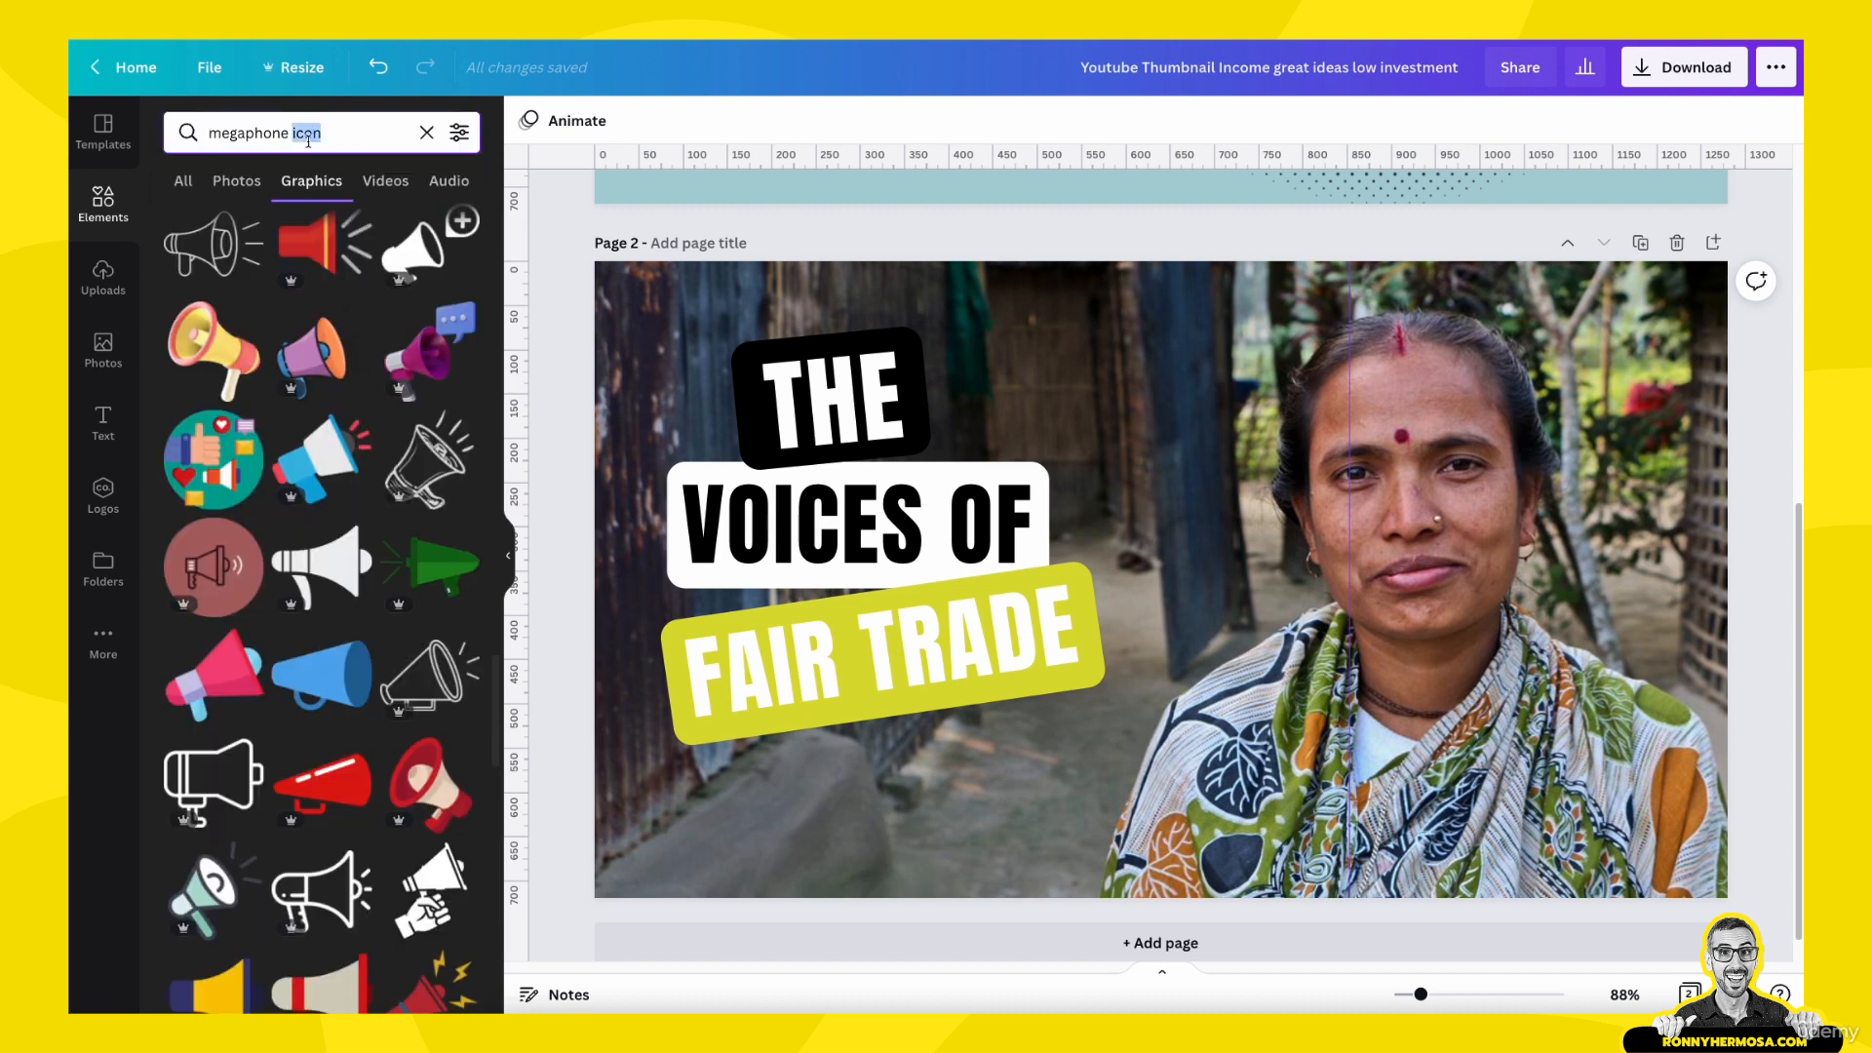
- Search the graphics for "megaphone" and add the white megaphone with lightning bolts to page 2
{"action": "key", "text": "BackSpace"}
{"action": "key", "text": "BackSpace"}
{"action": "key", "text": "BackSpace"}
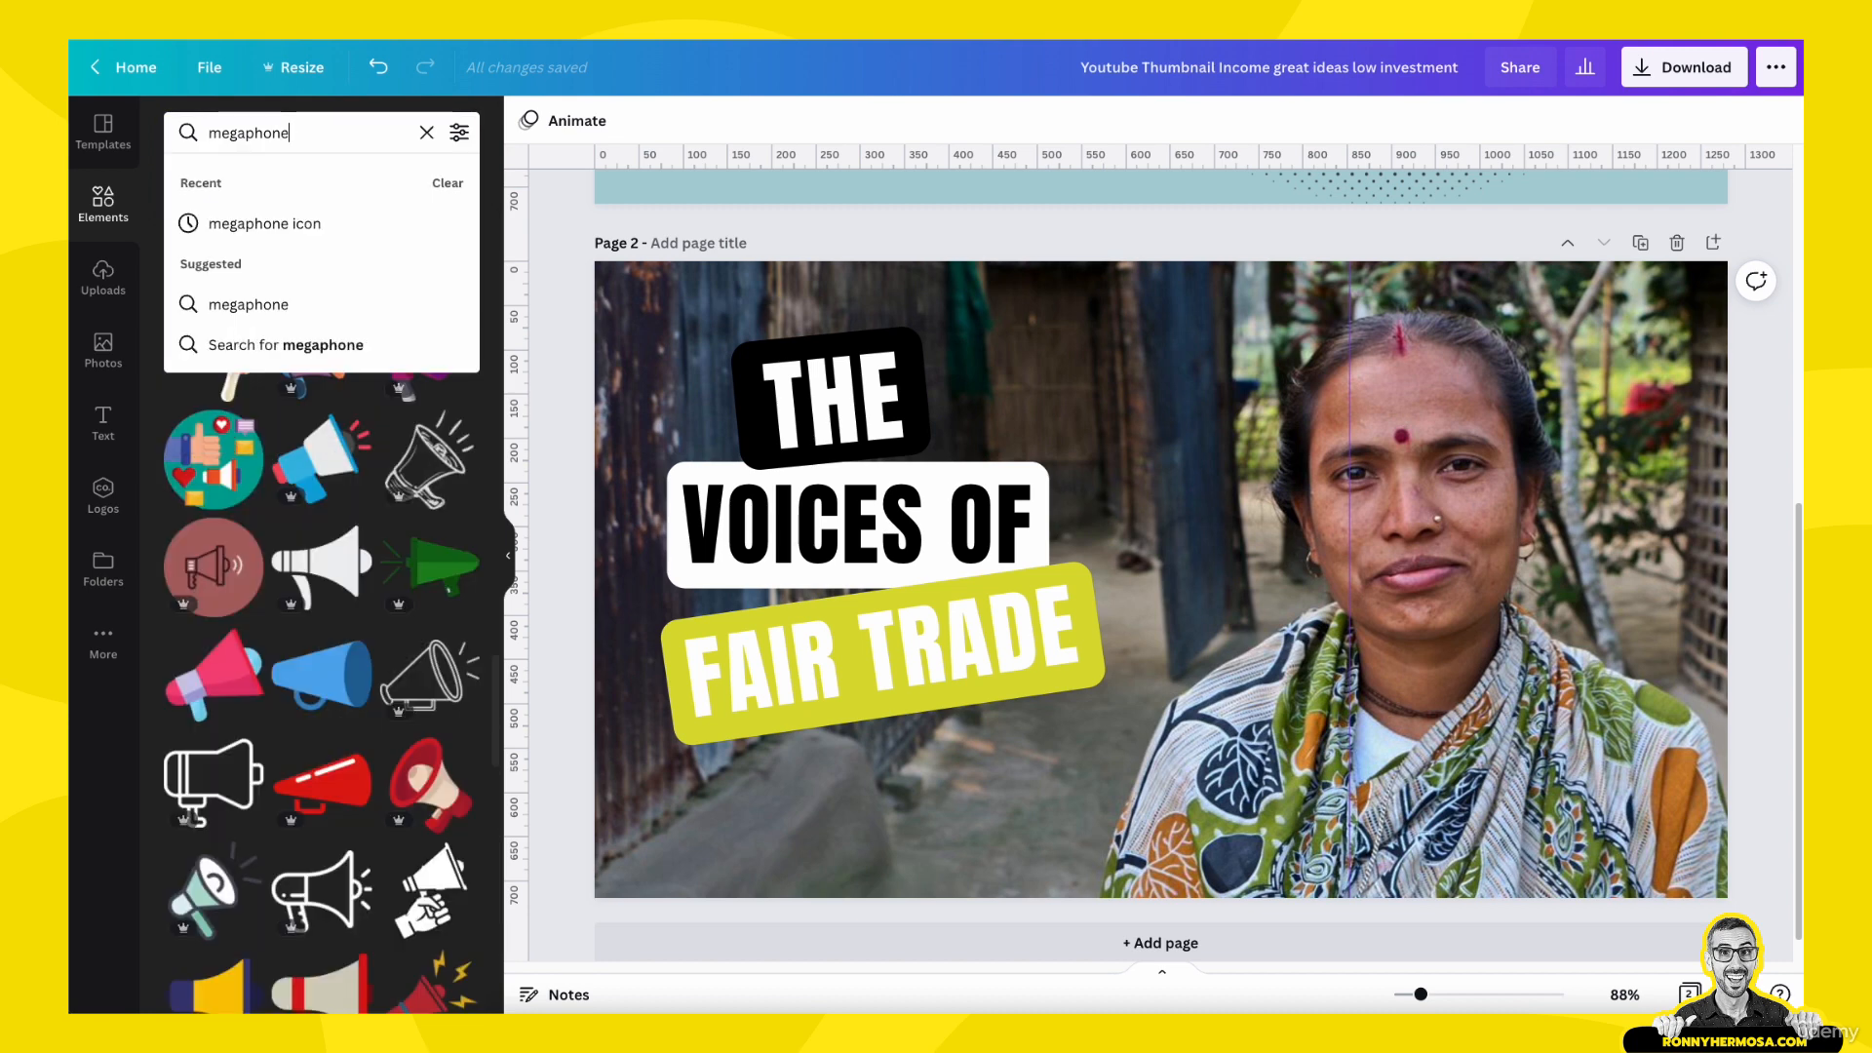
{"action": "key", "text": "Return"}
{"action": "scroll", "coordinate": [364, 591], "scroll_direction": "down", "scroll_amount": 5}
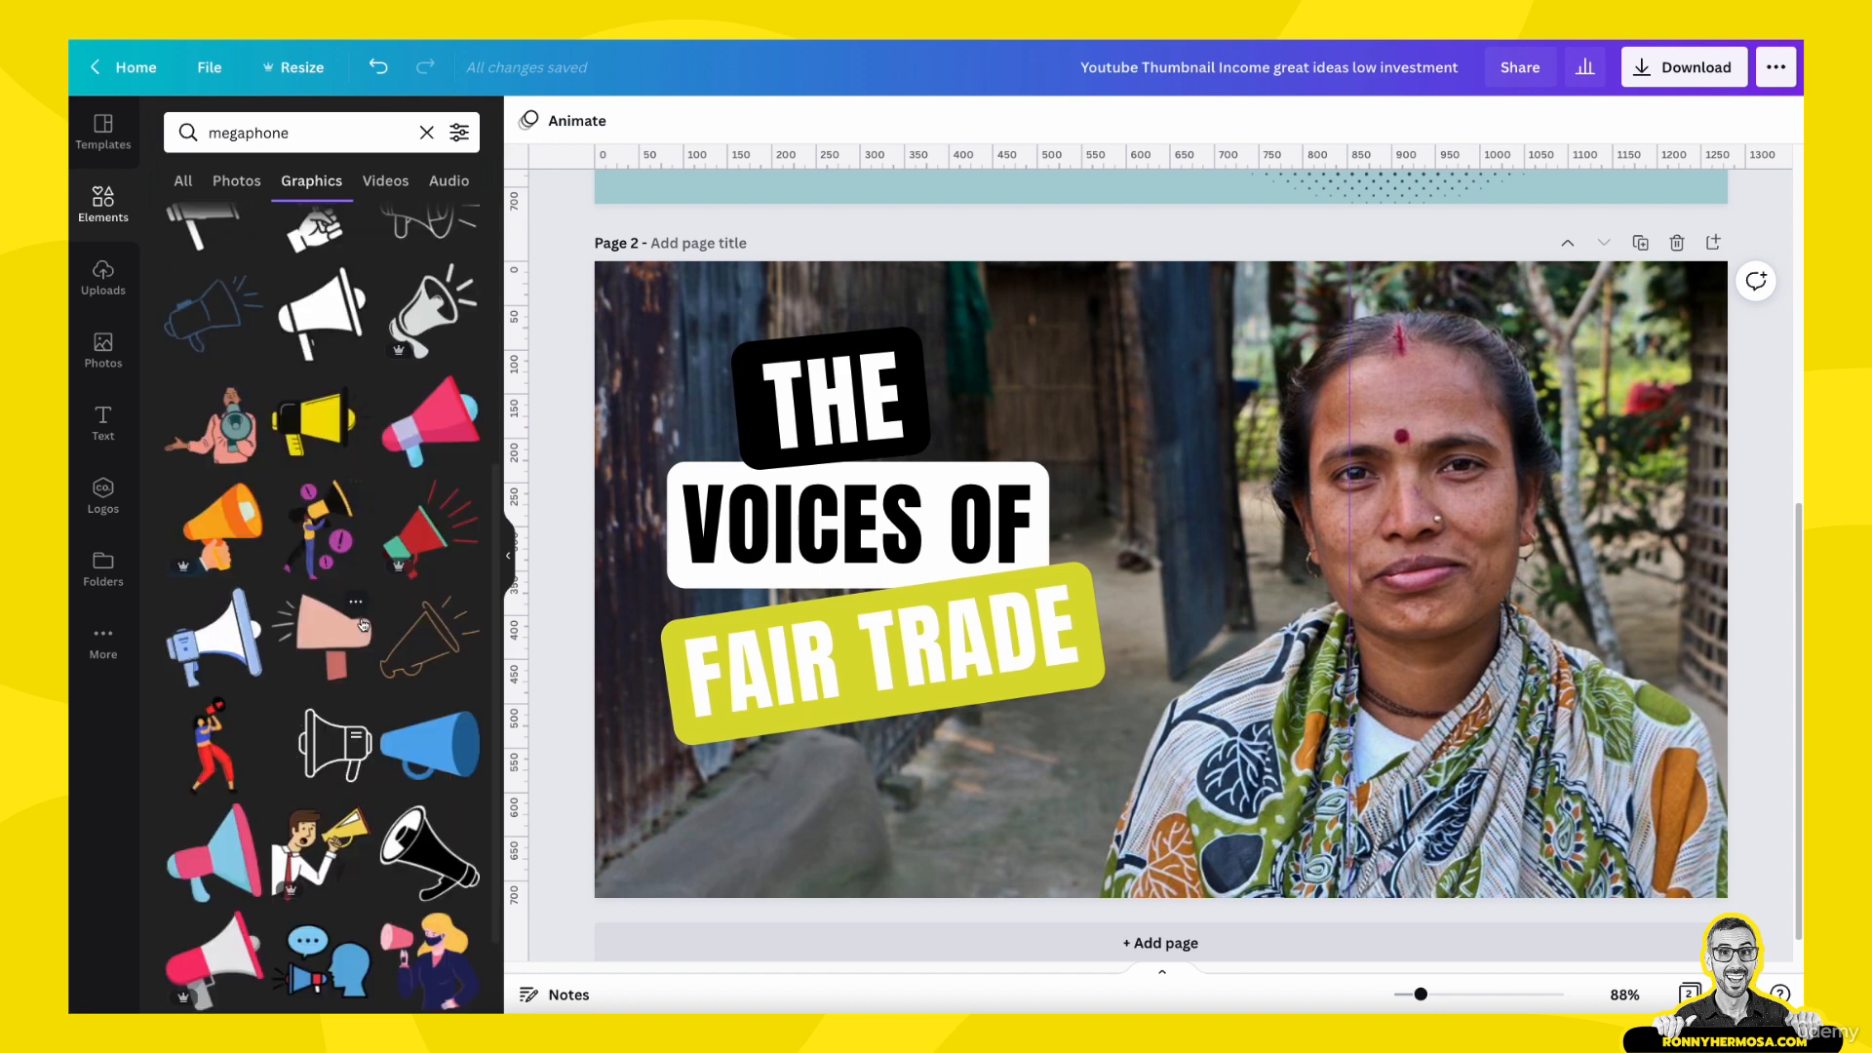
{"action": "scroll", "coordinate": [363, 625], "scroll_direction": "down", "scroll_amount": 5}
{"action": "scroll", "coordinate": [363, 625], "scroll_direction": "down", "scroll_amount": 3}
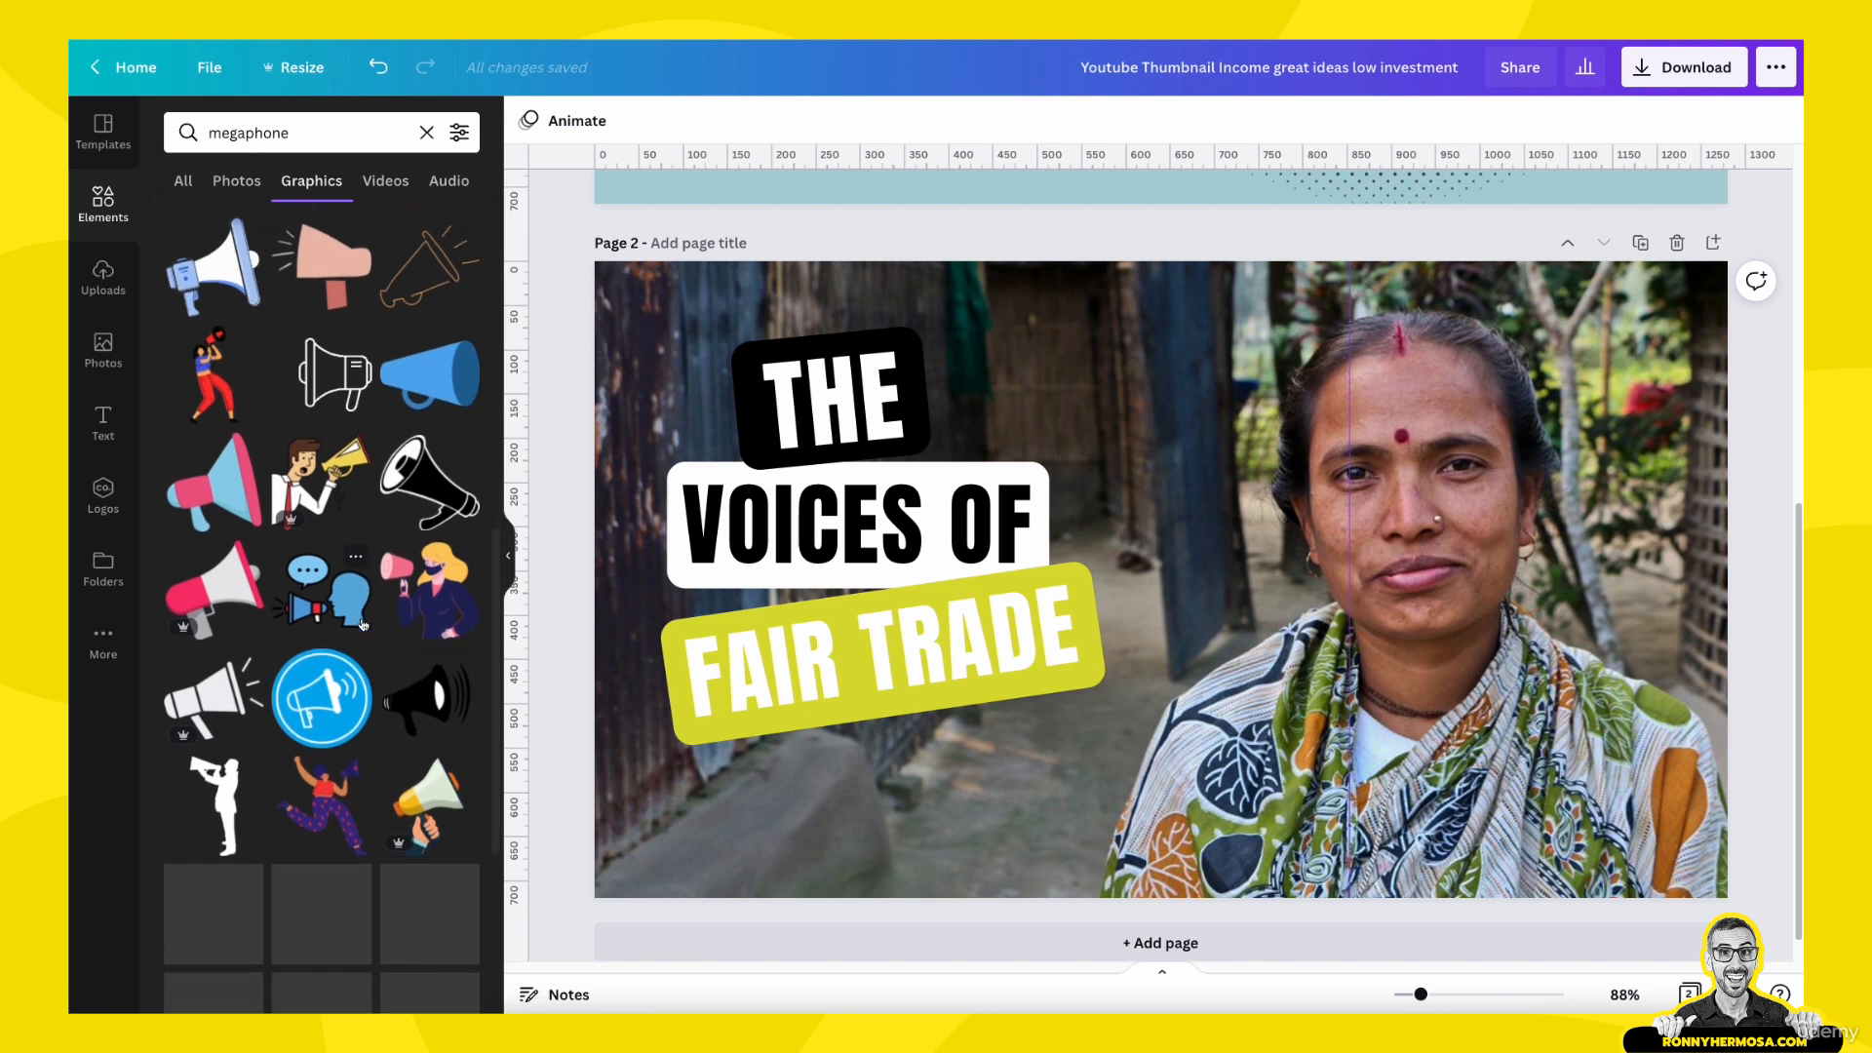
{"action": "scroll", "coordinate": [362, 625], "scroll_direction": "down", "scroll_amount": 5}
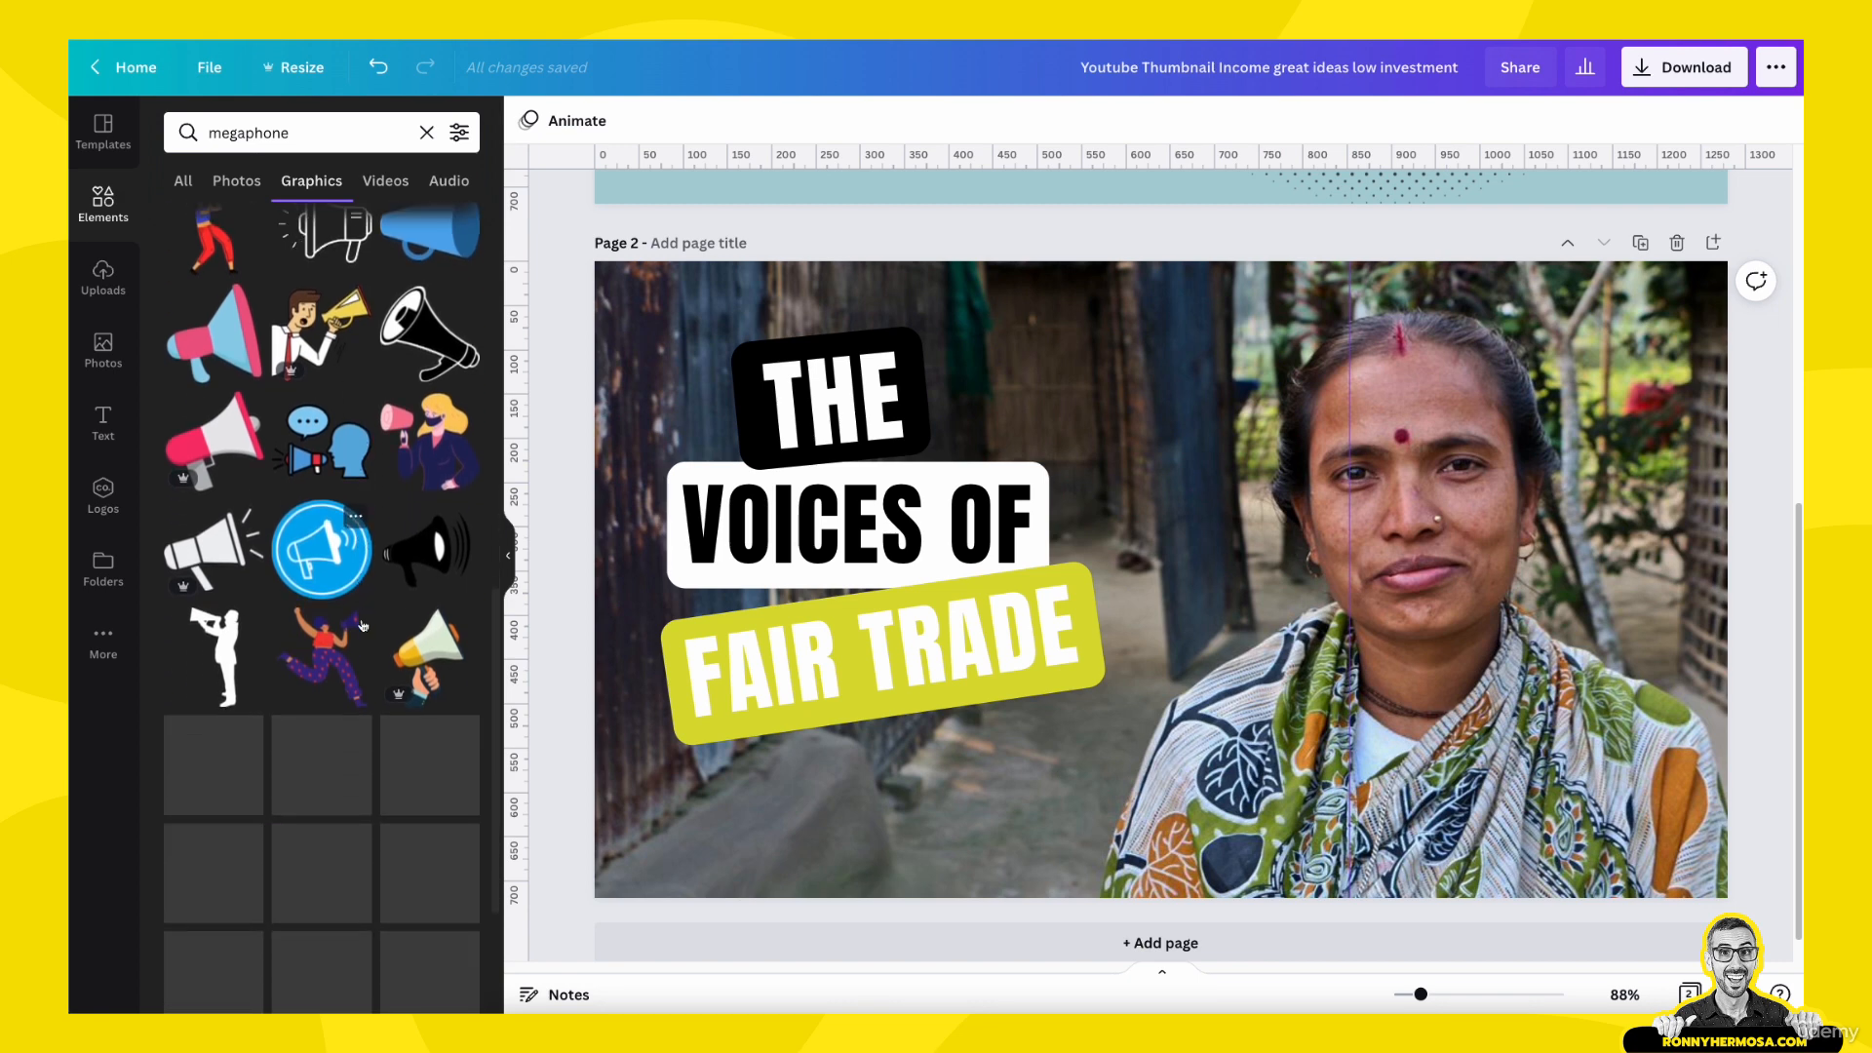
{"action": "scroll", "coordinate": [368, 610], "scroll_direction": "down", "scroll_amount": 6}
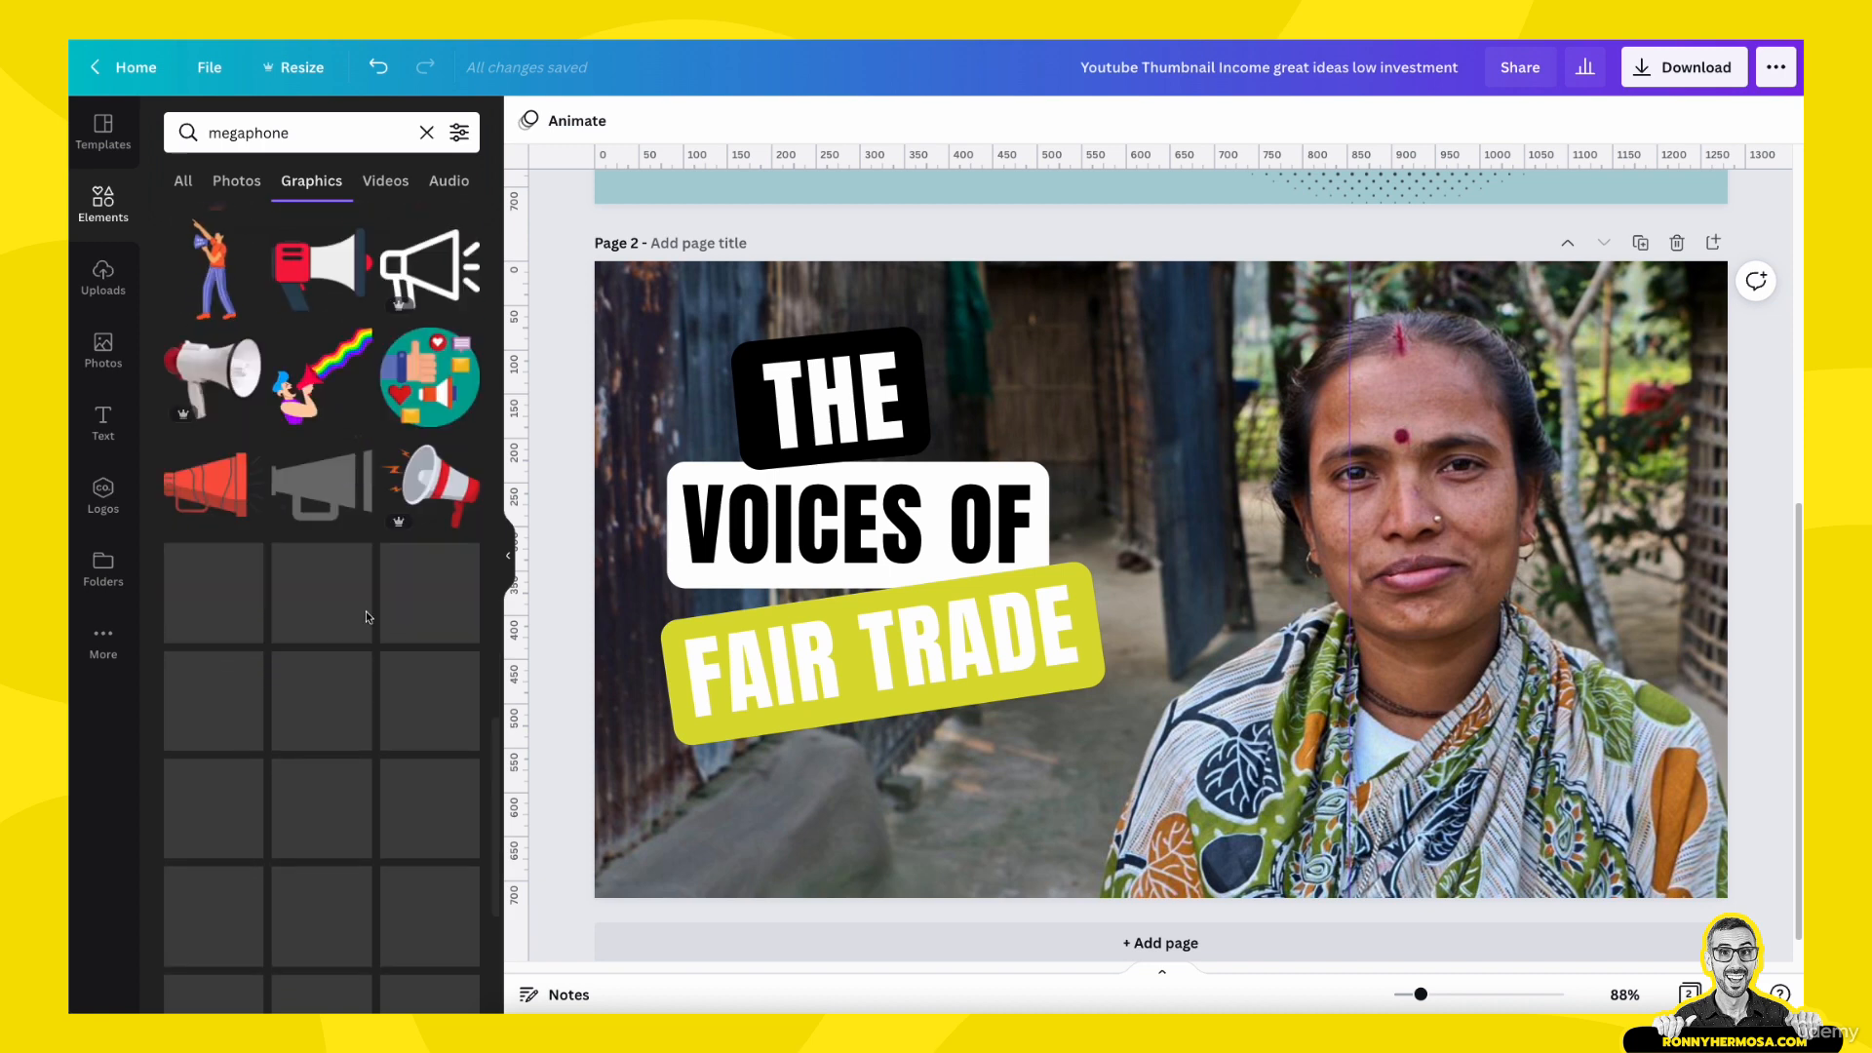
{"action": "scroll", "coordinate": [368, 624], "scroll_direction": "down", "scroll_amount": 5}
{"action": "scroll", "coordinate": [377, 663], "scroll_direction": "down", "scroll_amount": 3}
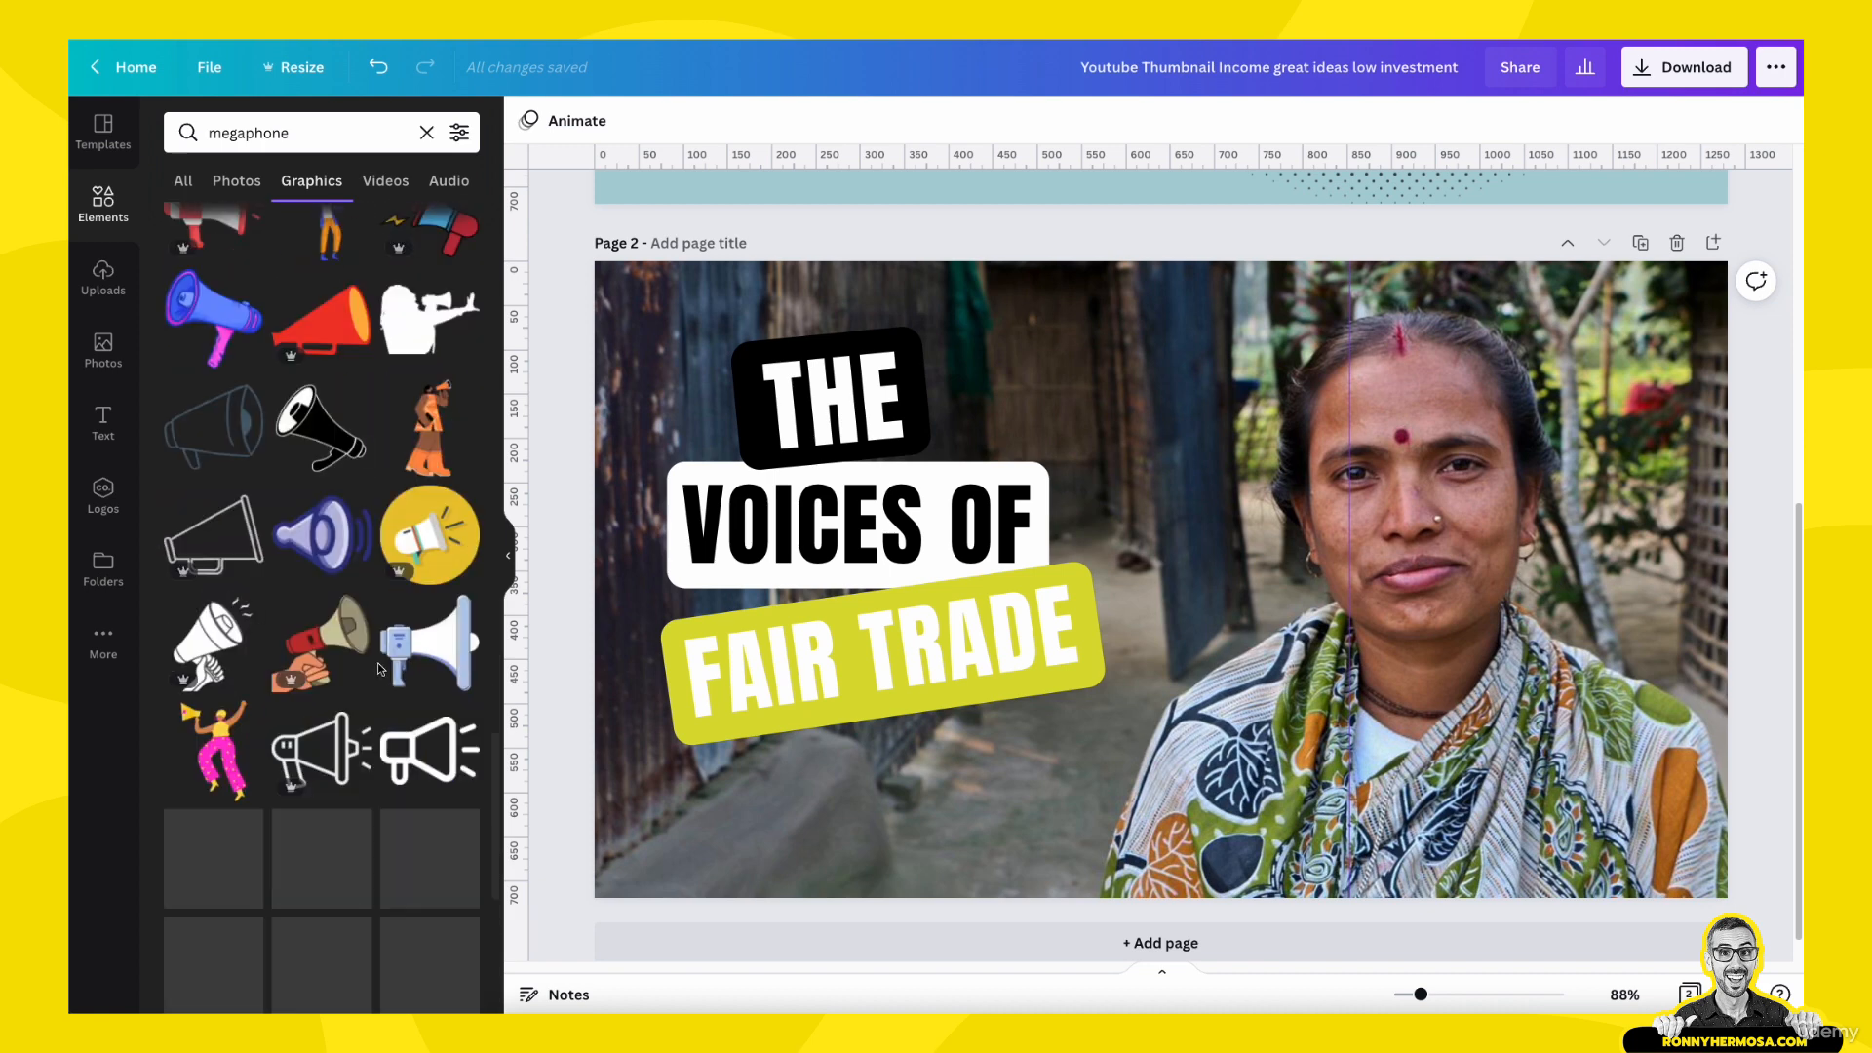
{"action": "scroll", "coordinate": [381, 644], "scroll_direction": "down", "scroll_amount": 8}
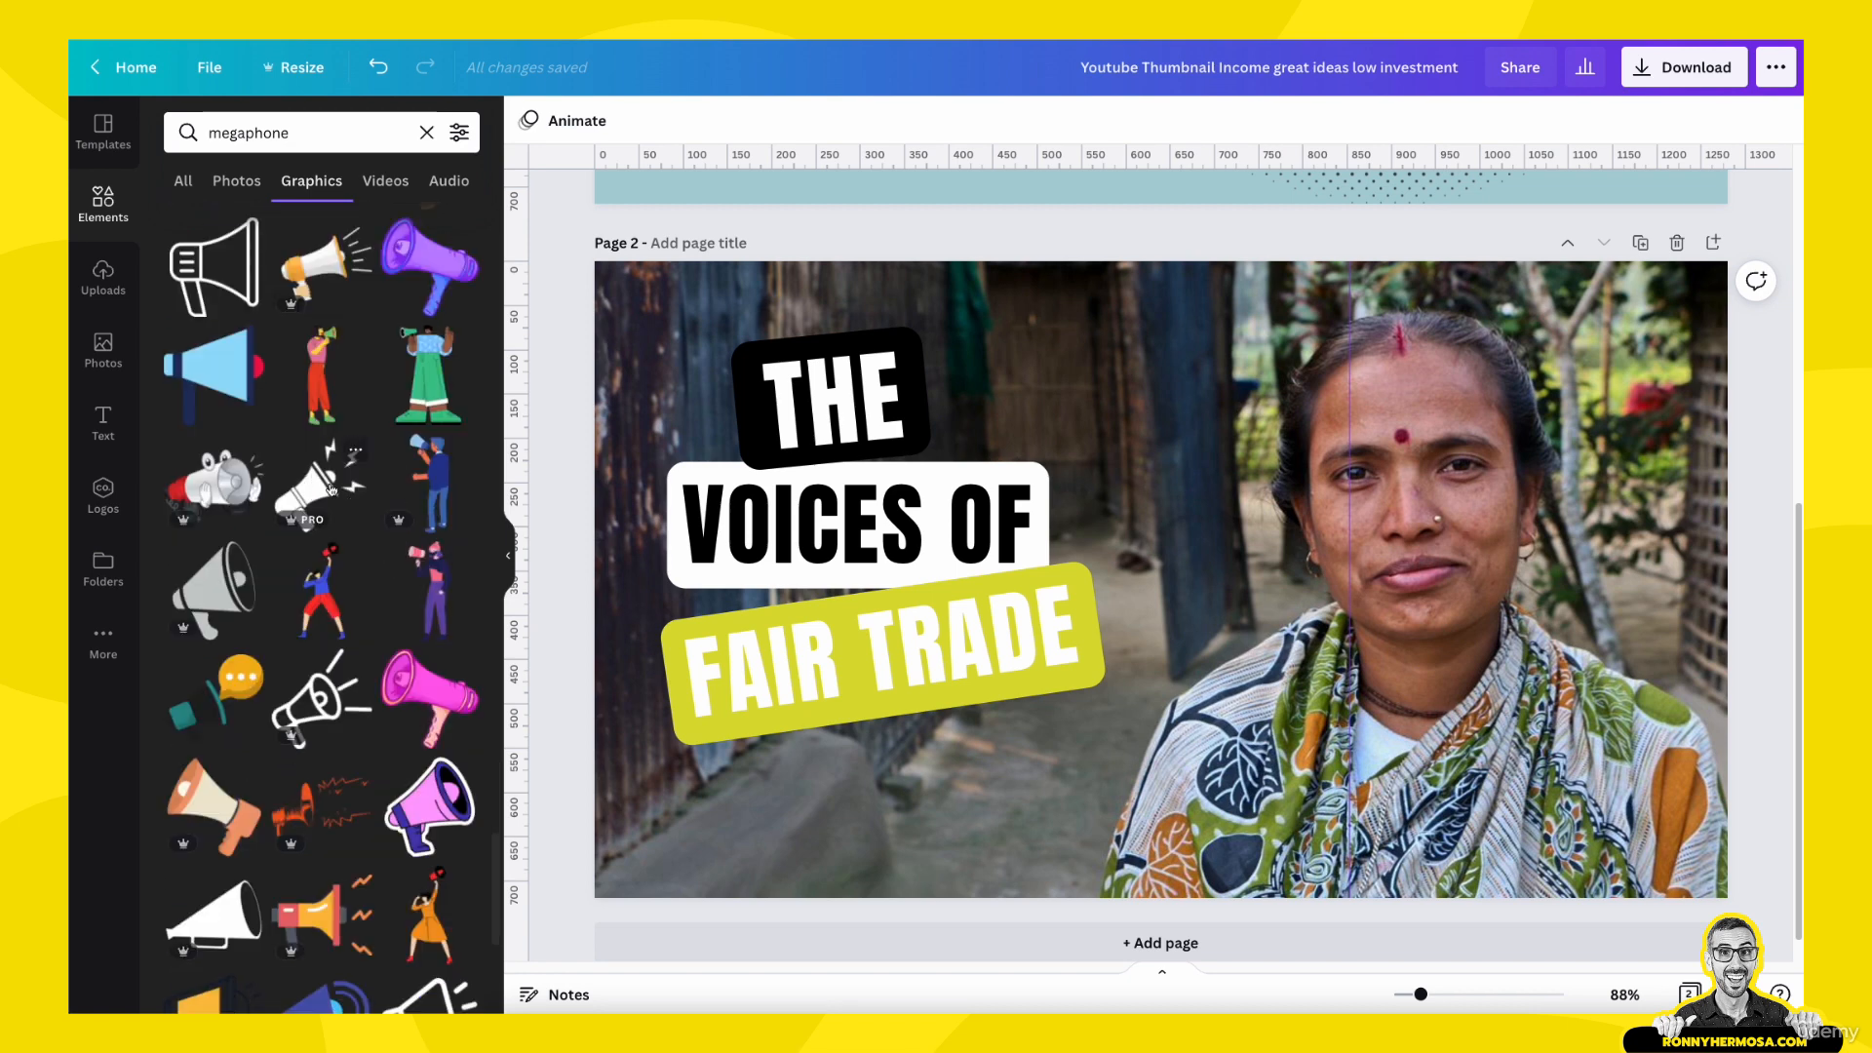
{"action": "left_click", "coordinate": [330, 490]}
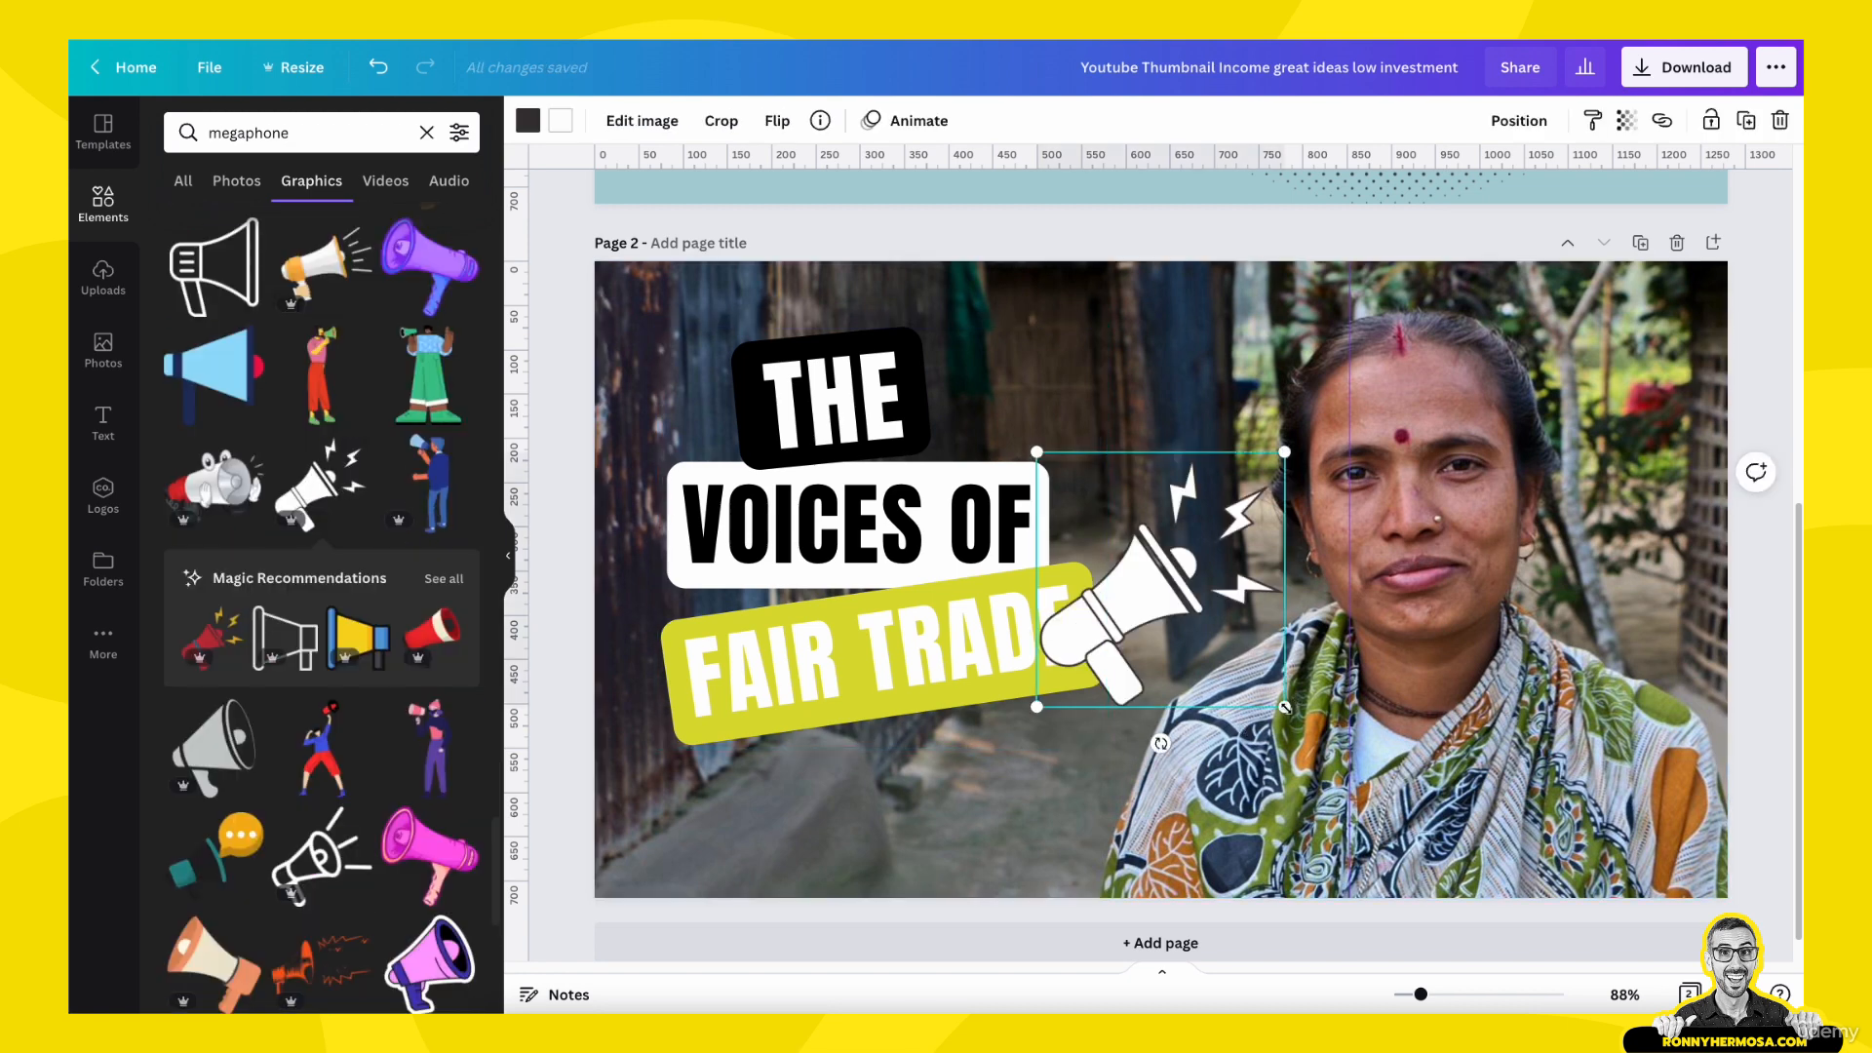
- Shrink the megaphone graphic and place it to the right of the "THE" label, above "VOICES OF"
{"action": "left_click_drag", "start_coordinate": [1284, 706], "coordinate": [1213, 634]}
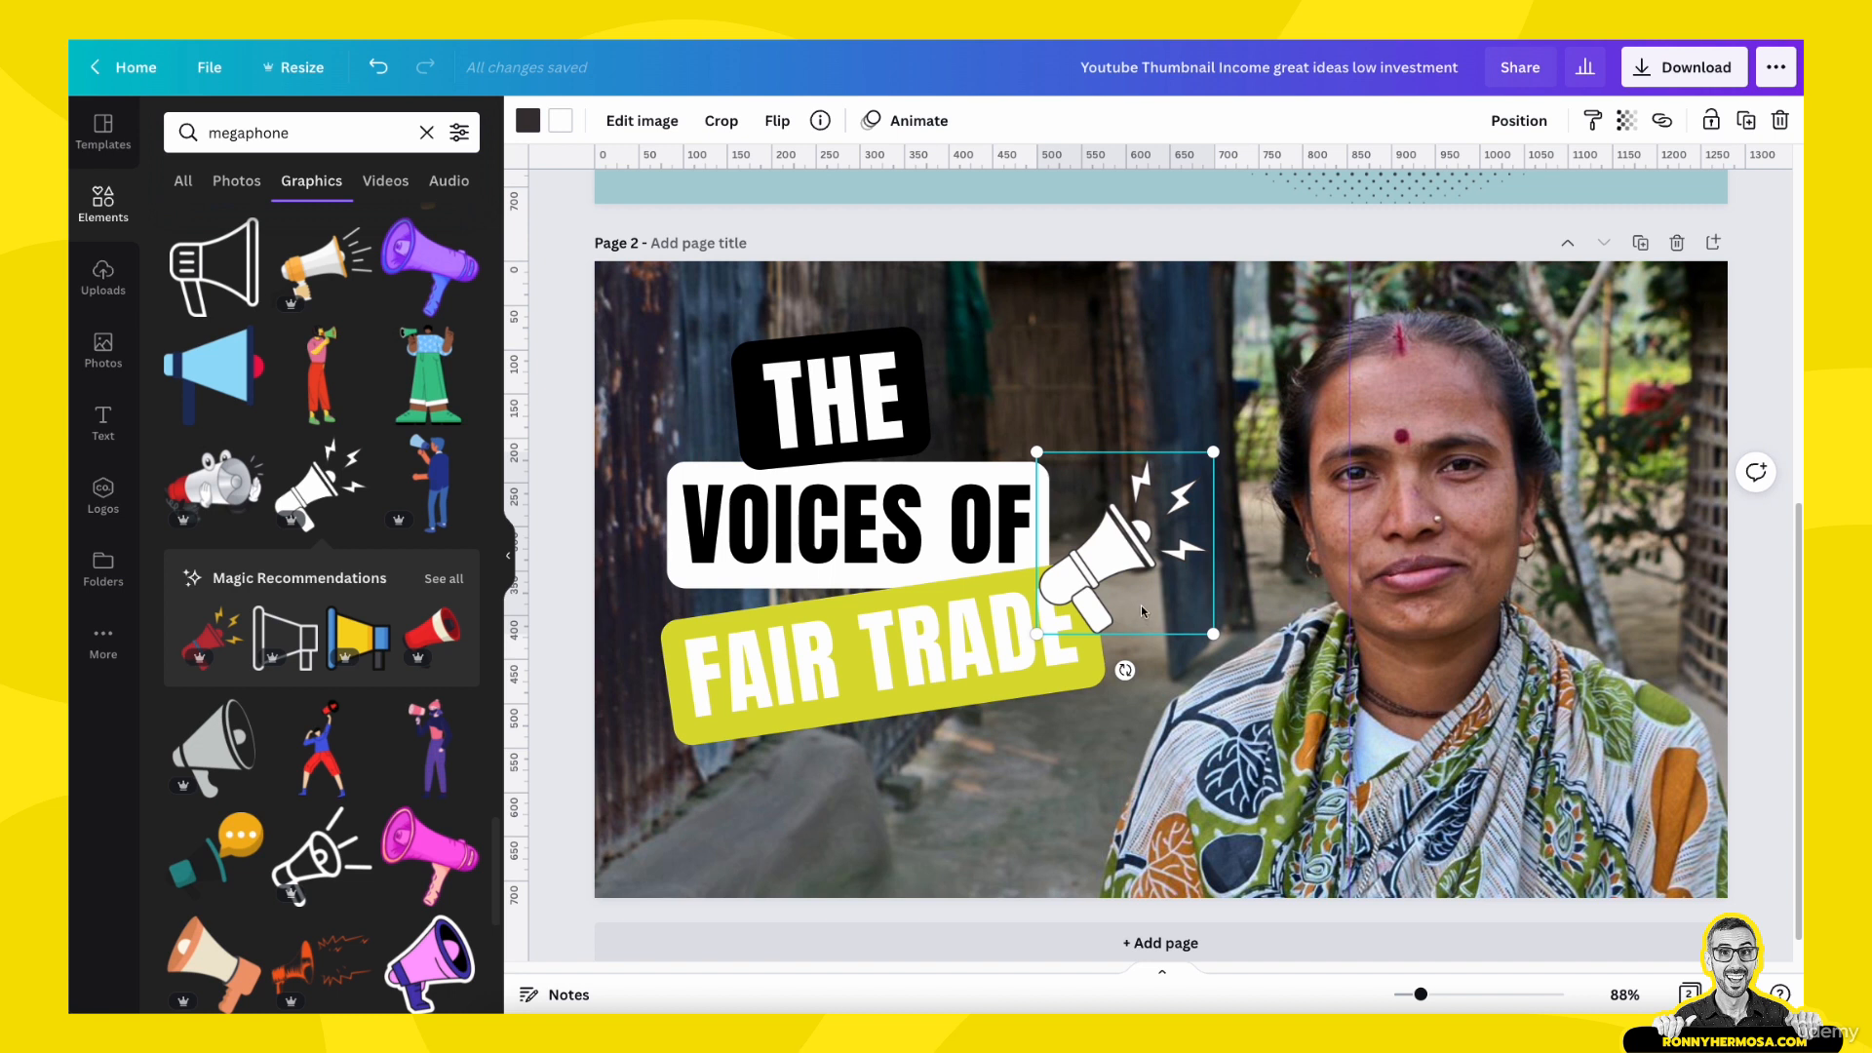
{"action": "left_click_drag", "start_coordinate": [1146, 535], "coordinate": [1079, 378]}
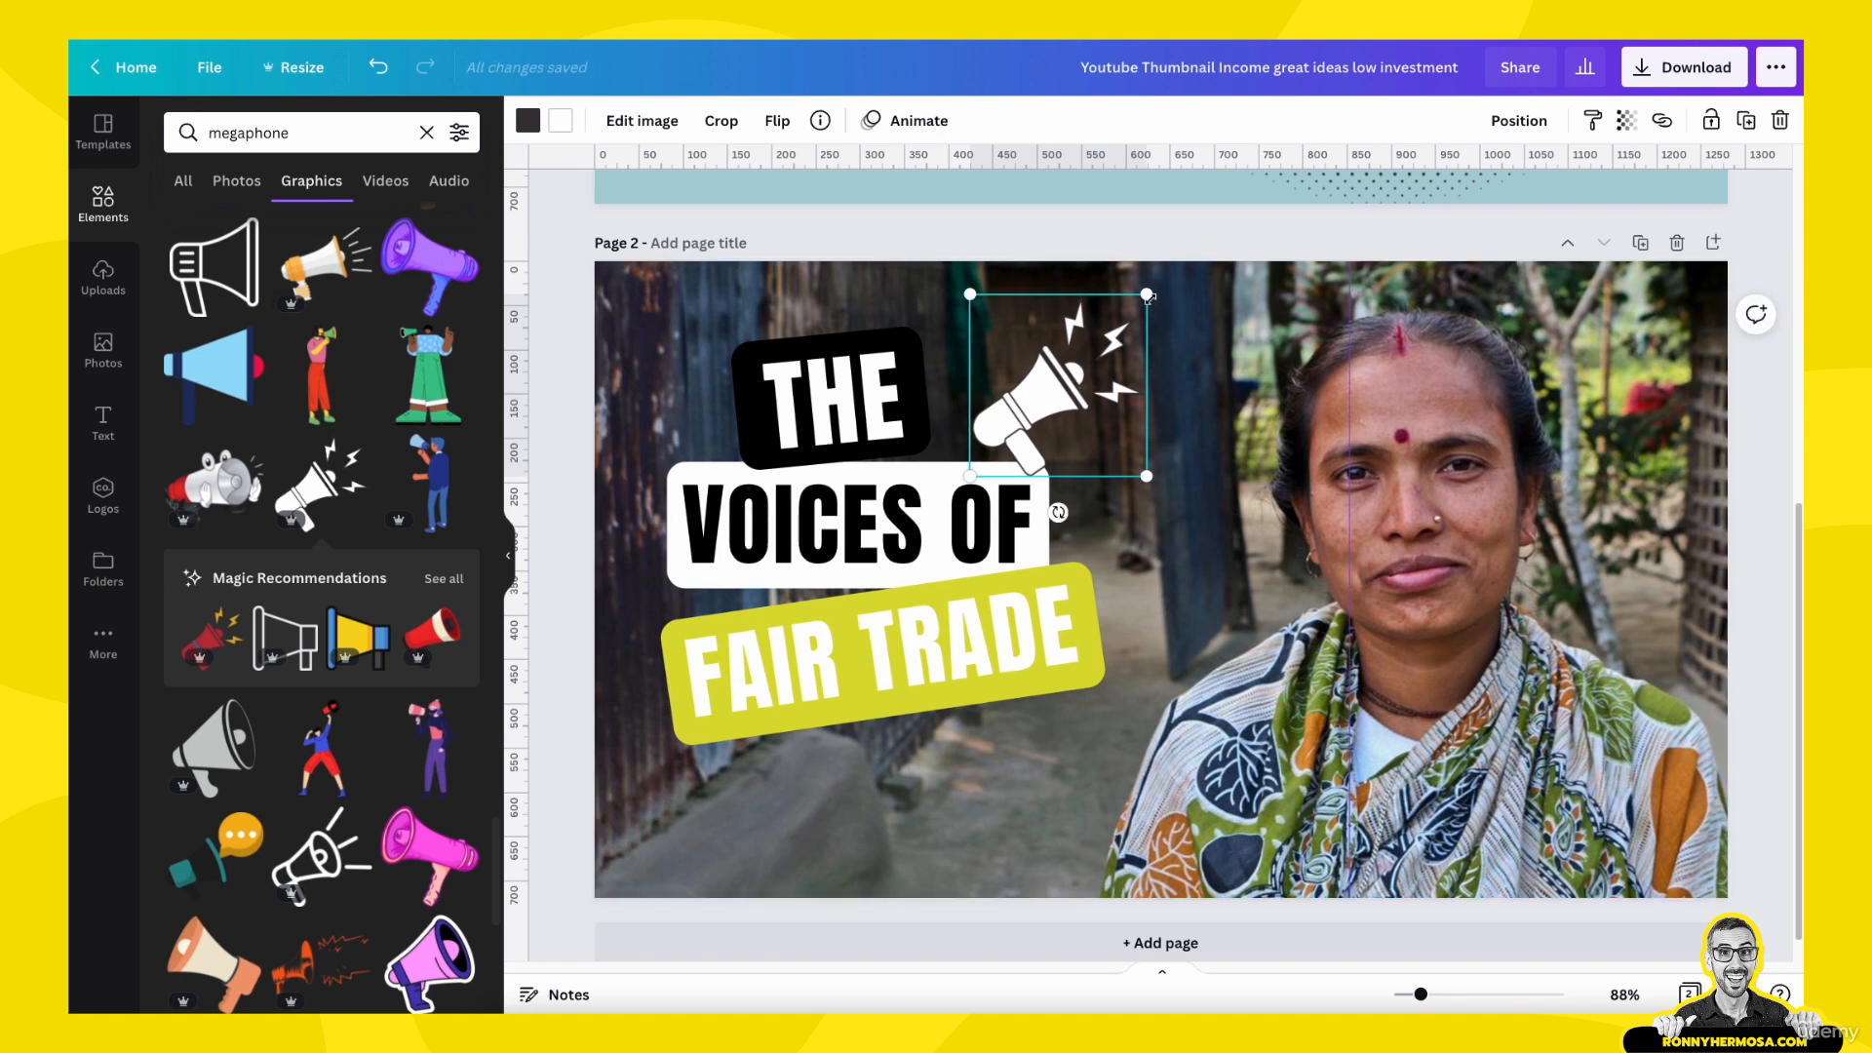
{"action": "left_click_drag", "start_coordinate": [1149, 297], "coordinate": [981, 391]}
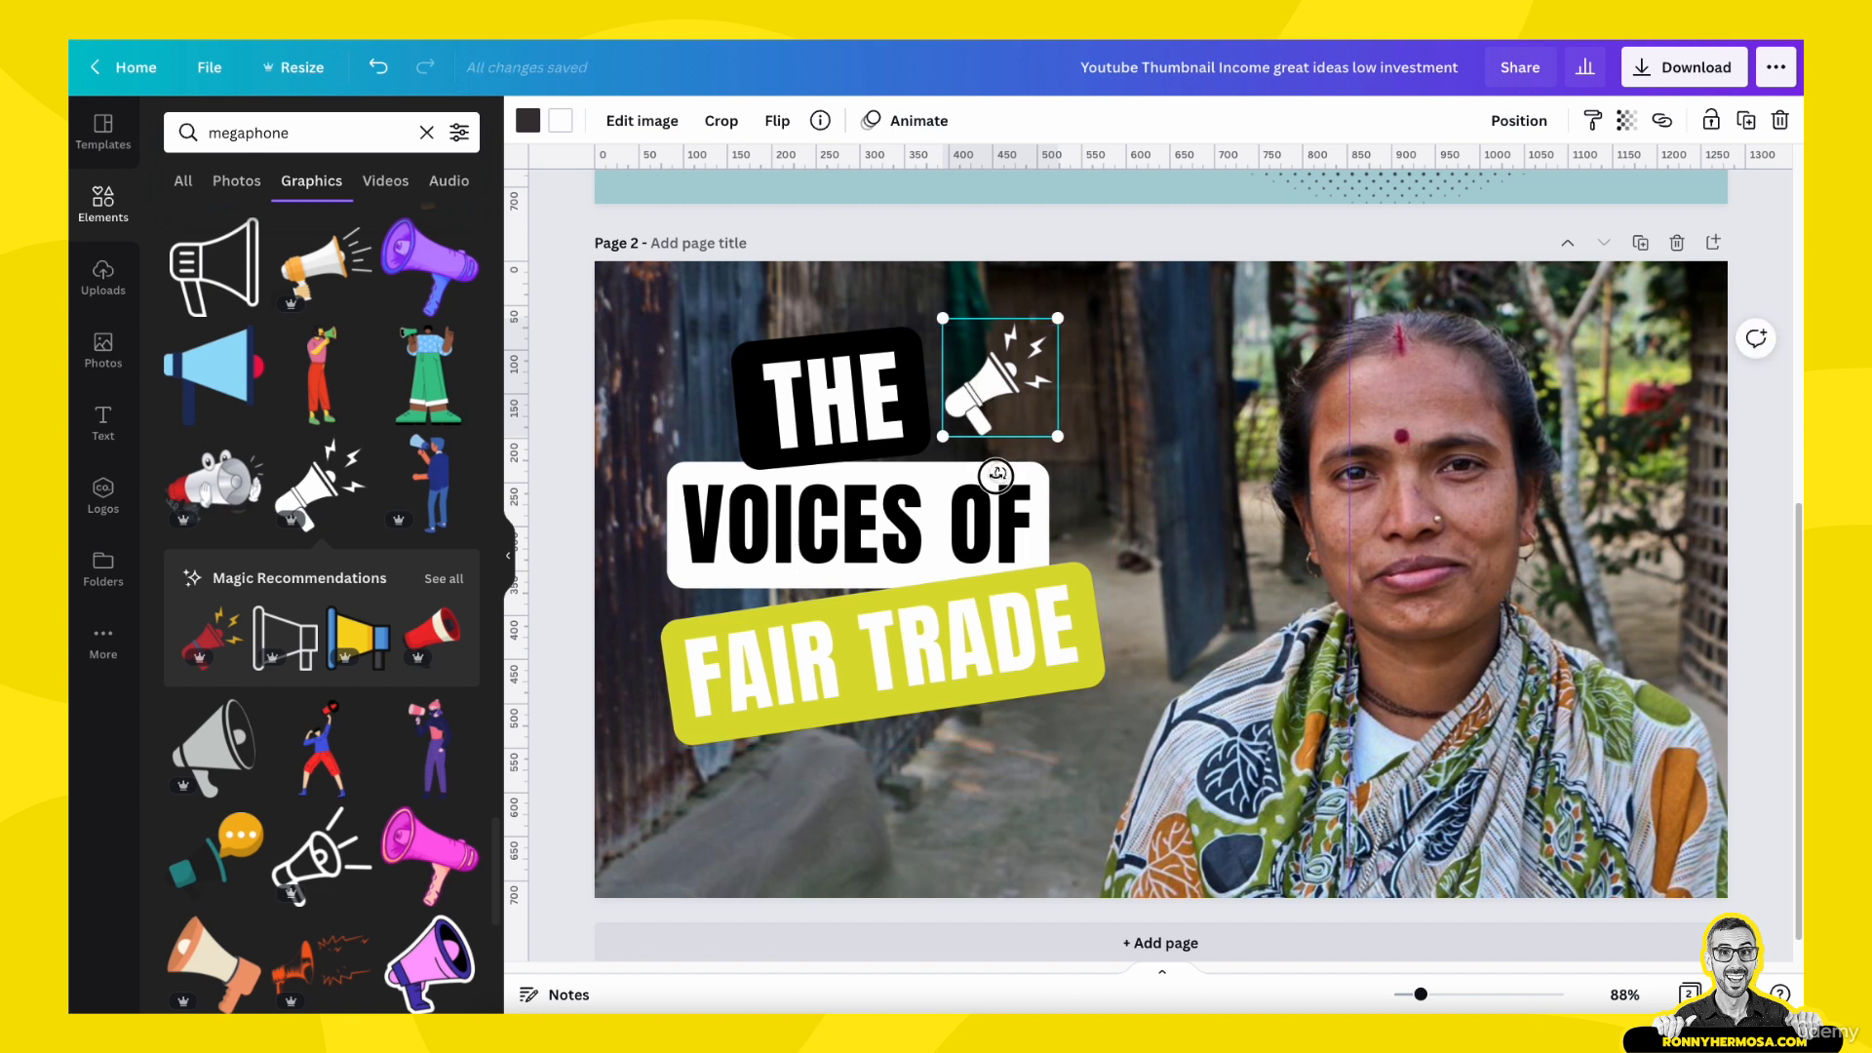
- Tilt the megaphone slightly counterclockwise and fine-tune its size and position beside the "THE" label
{"action": "mouse_move", "coordinate": [996, 475]}
{"action": "left_mouse_down"}
{"action": "mouse_move", "coordinate": [983, 482]}
{"action": "mouse_move", "coordinate": [1011, 477]}
{"action": "left_mouse_up"}
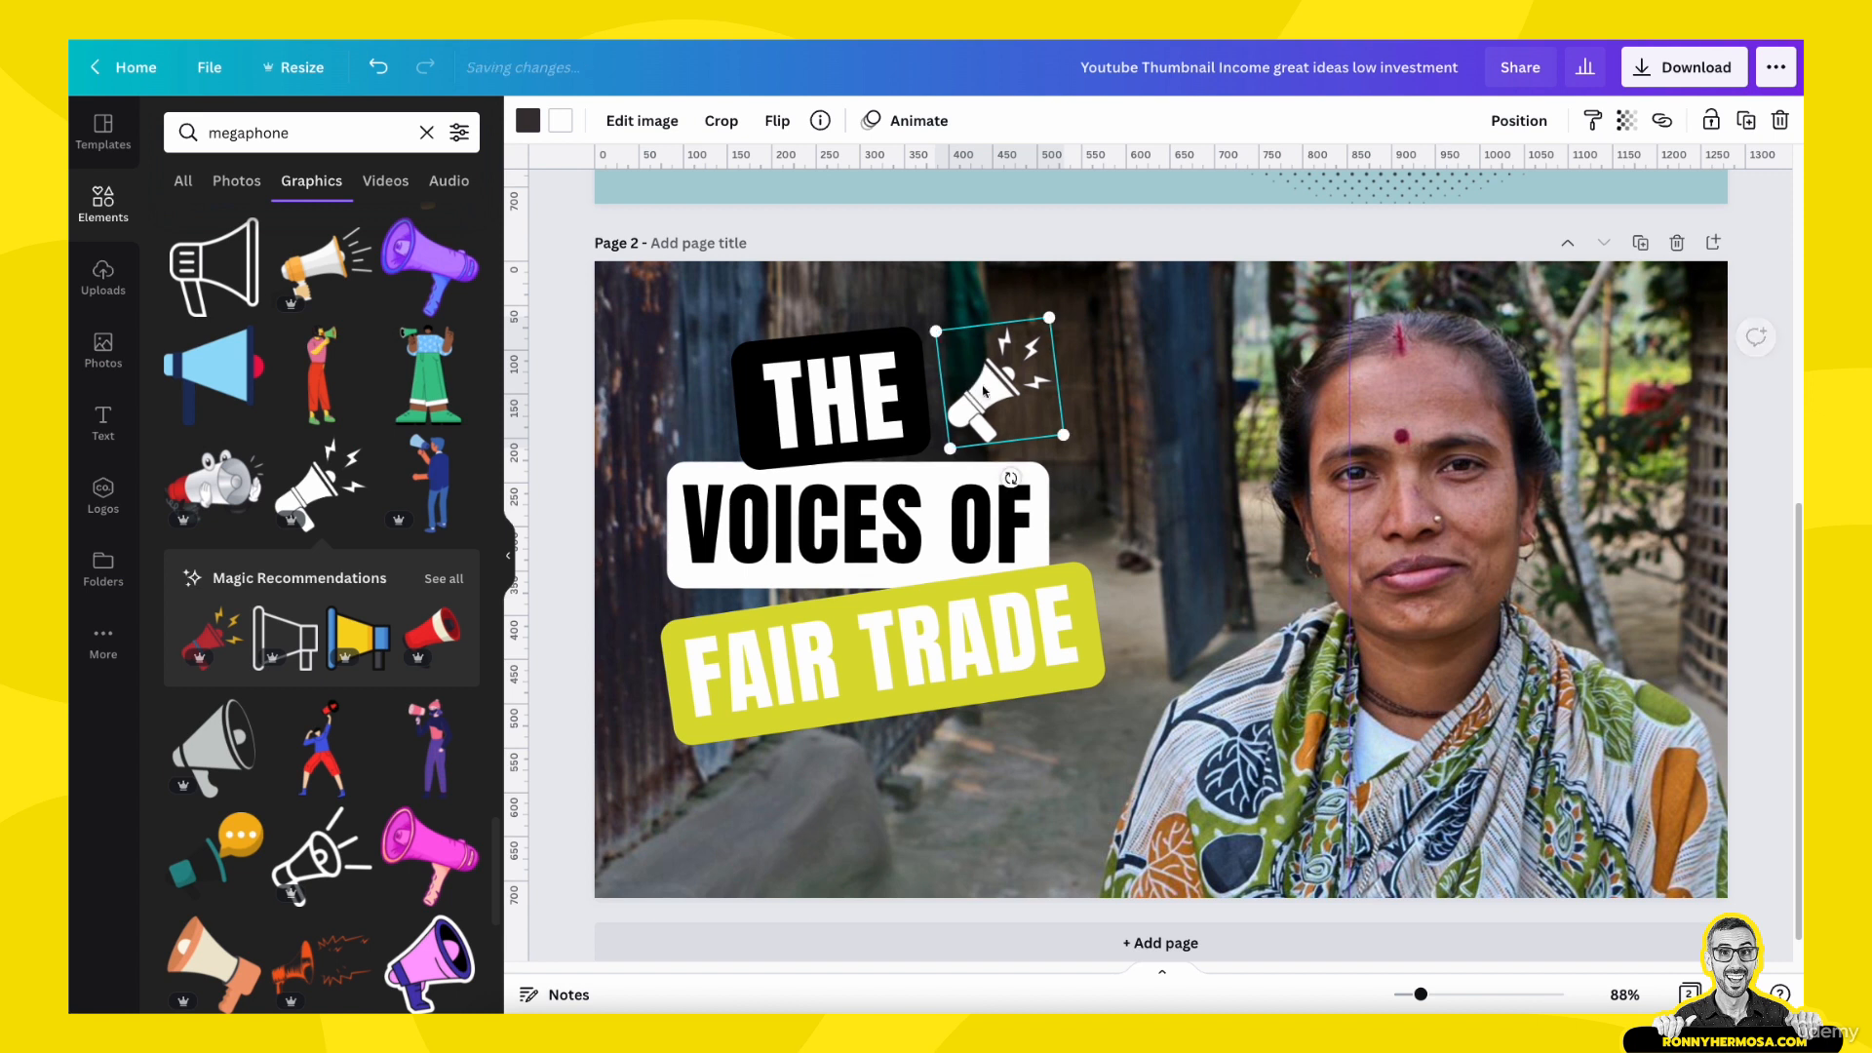
{"action": "left_click_drag", "start_coordinate": [1010, 478], "coordinate": [994, 394]}
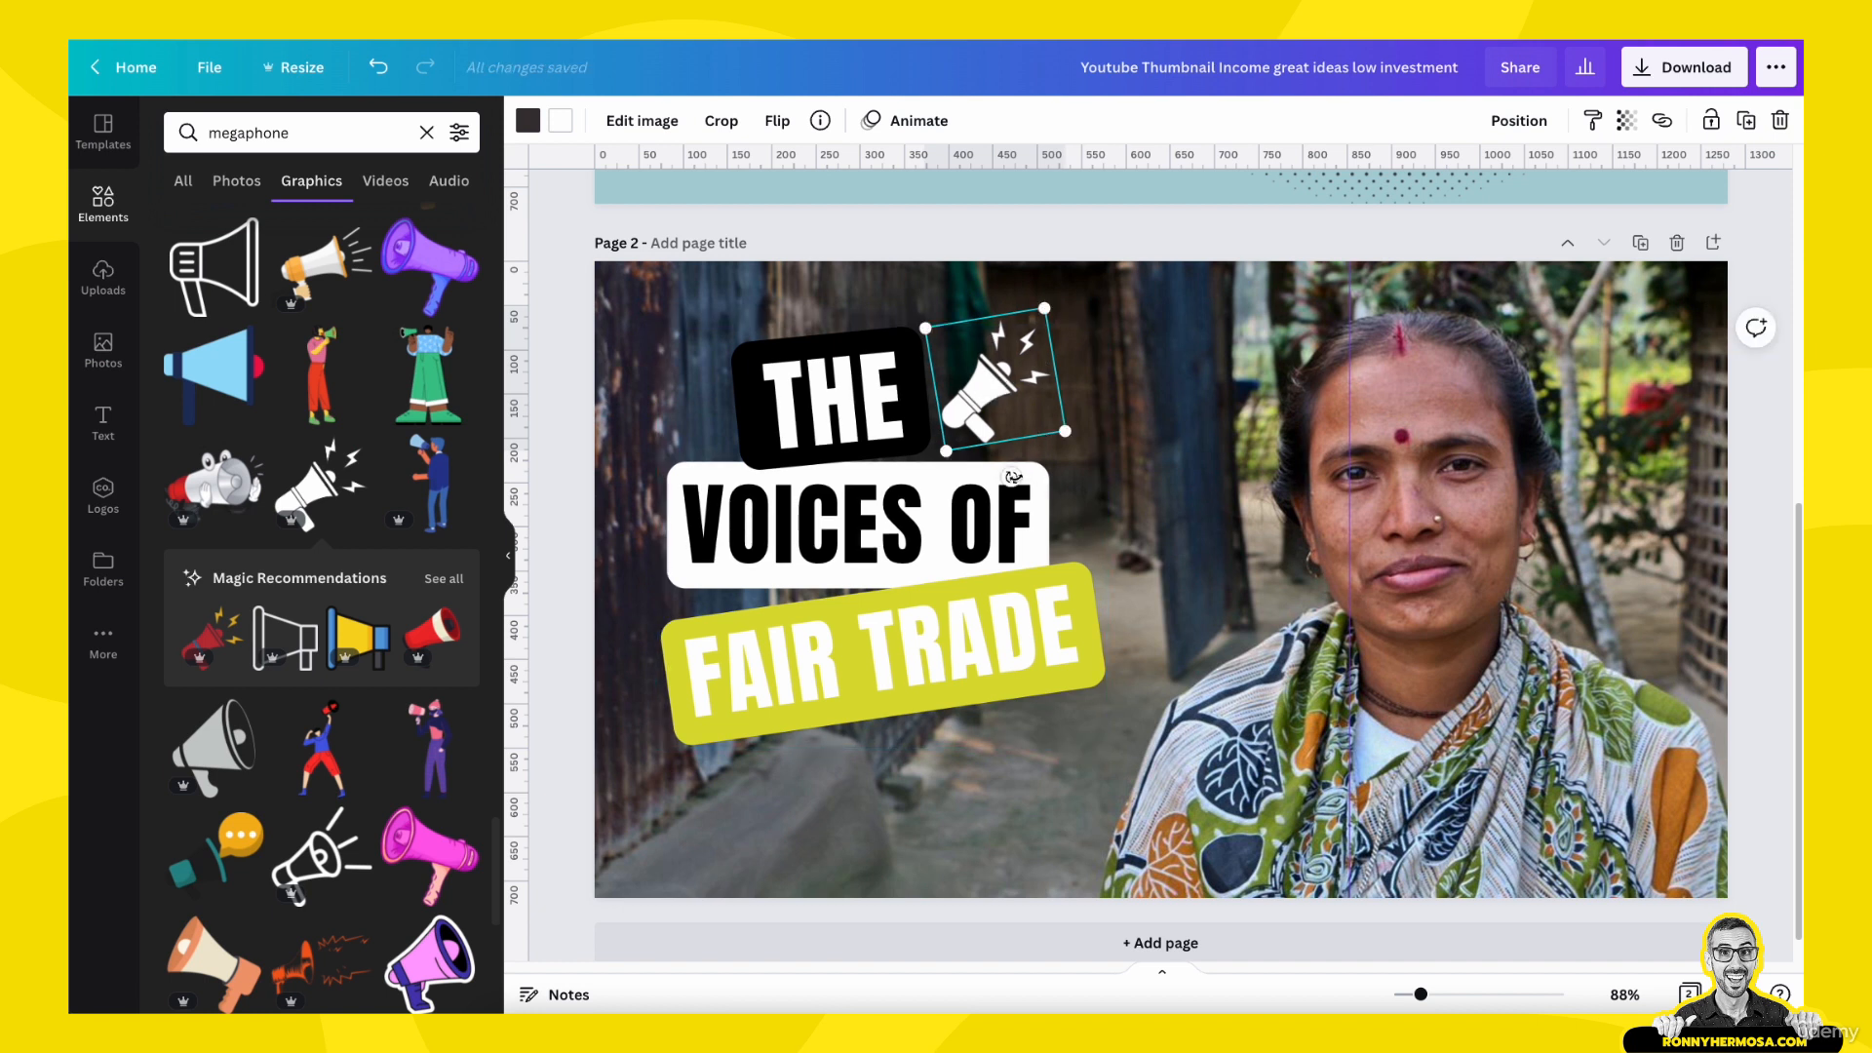
{"action": "left_click_drag", "start_coordinate": [1004, 478], "coordinate": [1006, 478]}
{"action": "left_click", "coordinate": [1004, 487]}
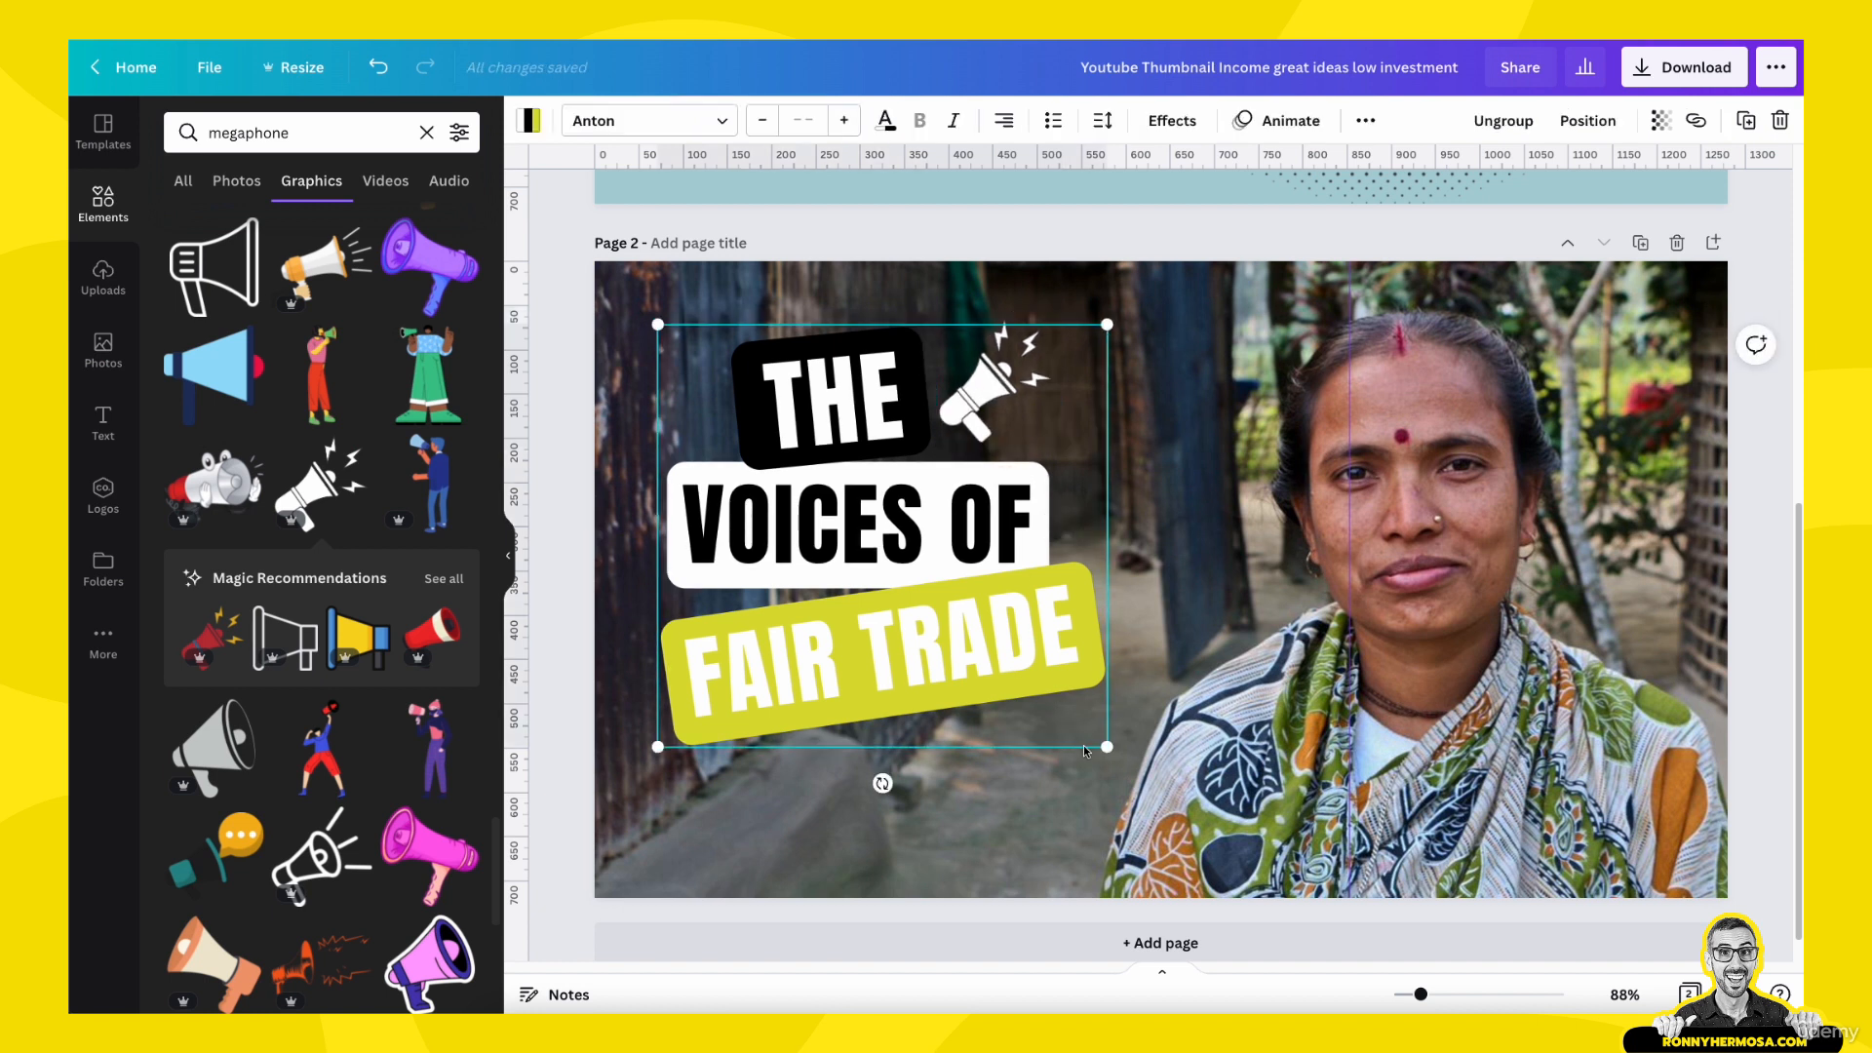
{"action": "left_click", "coordinate": [1178, 541]}
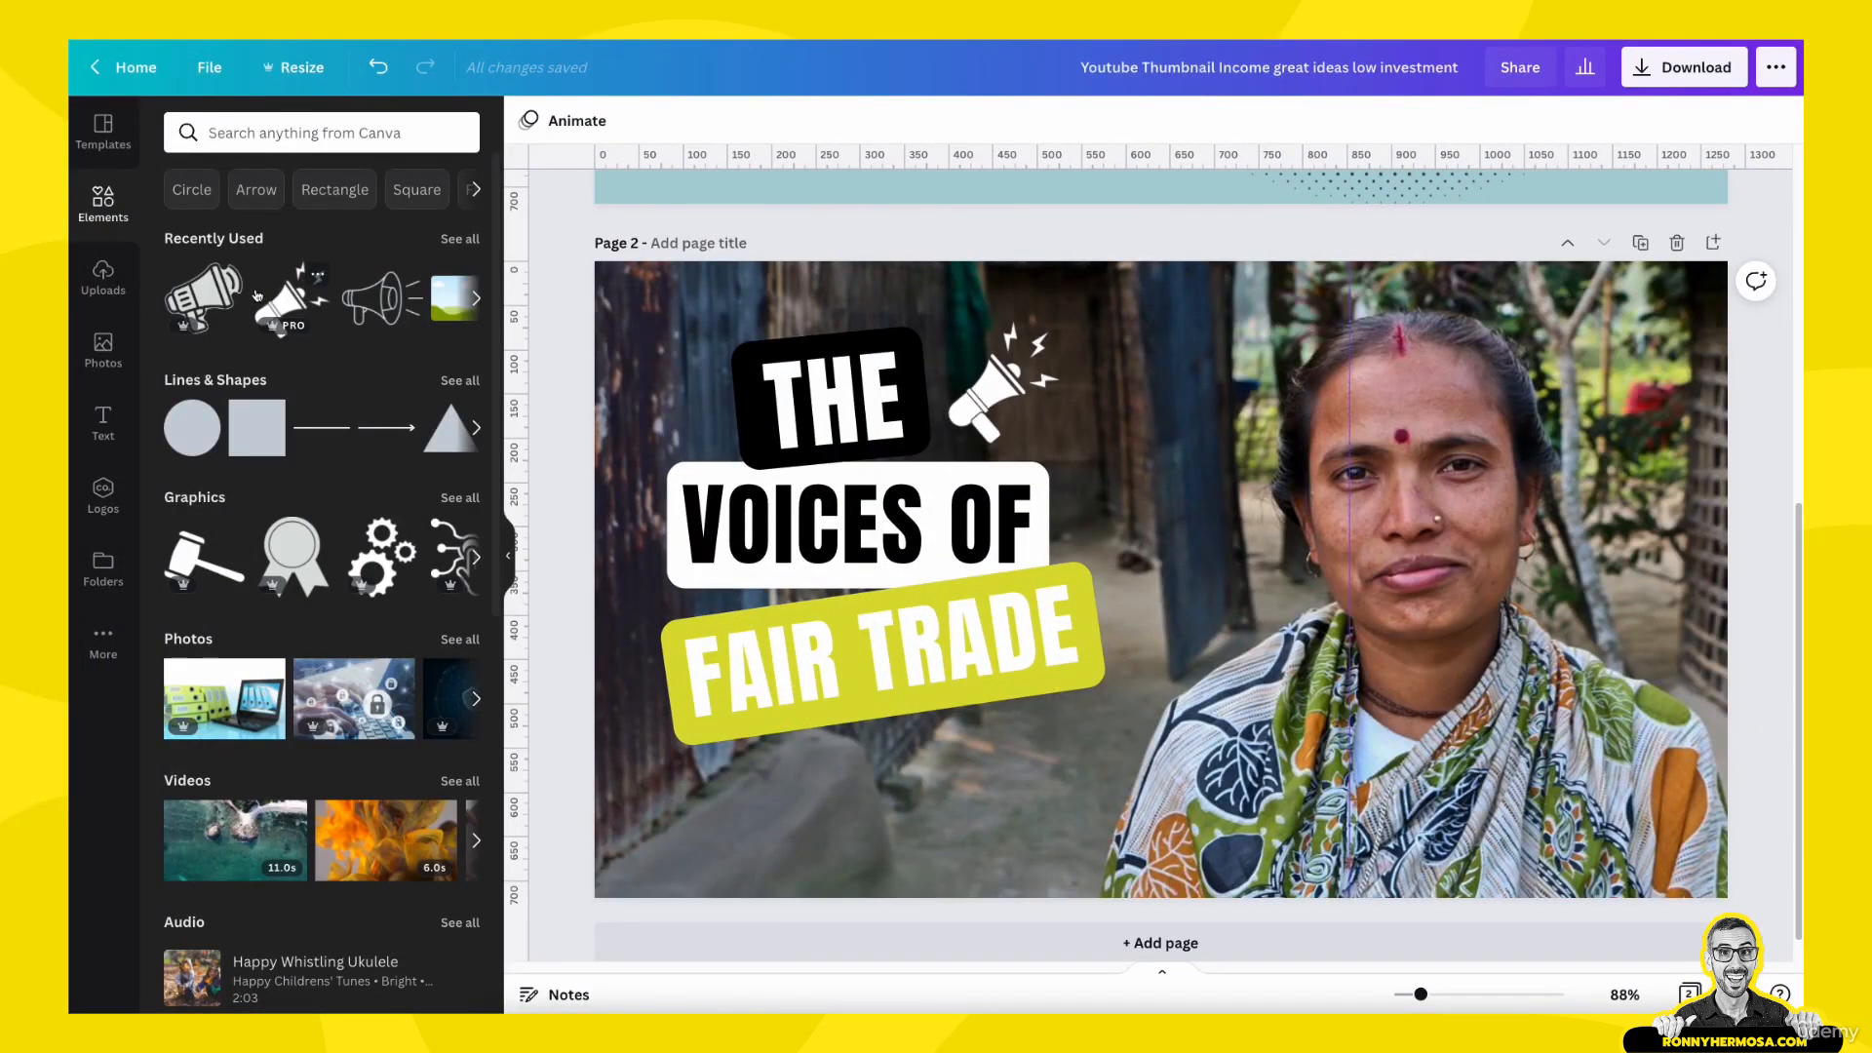
- Add the solid black megaphone from the recently used graphics to page 2, shrink it, and recolor it white
{"action": "left_click", "coordinate": [257, 296]}
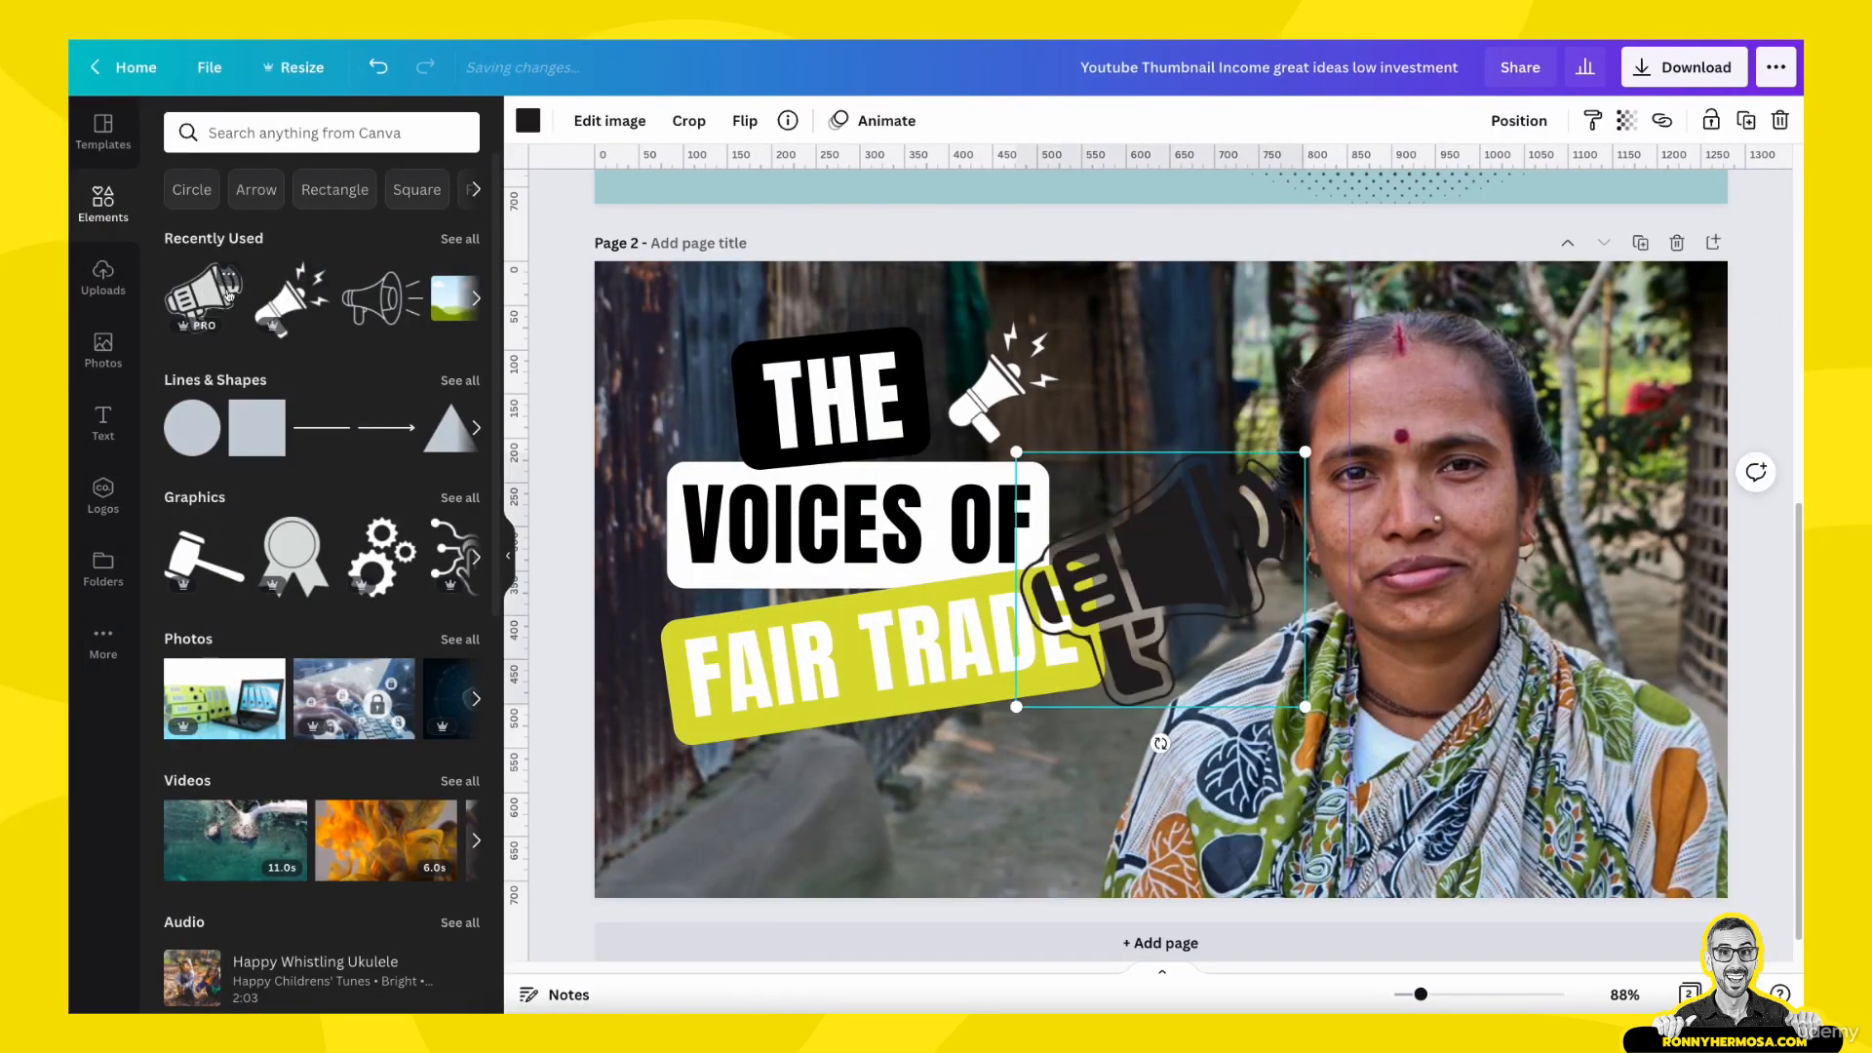
{"action": "left_click_drag", "start_coordinate": [1224, 538], "coordinate": [1300, 459]}
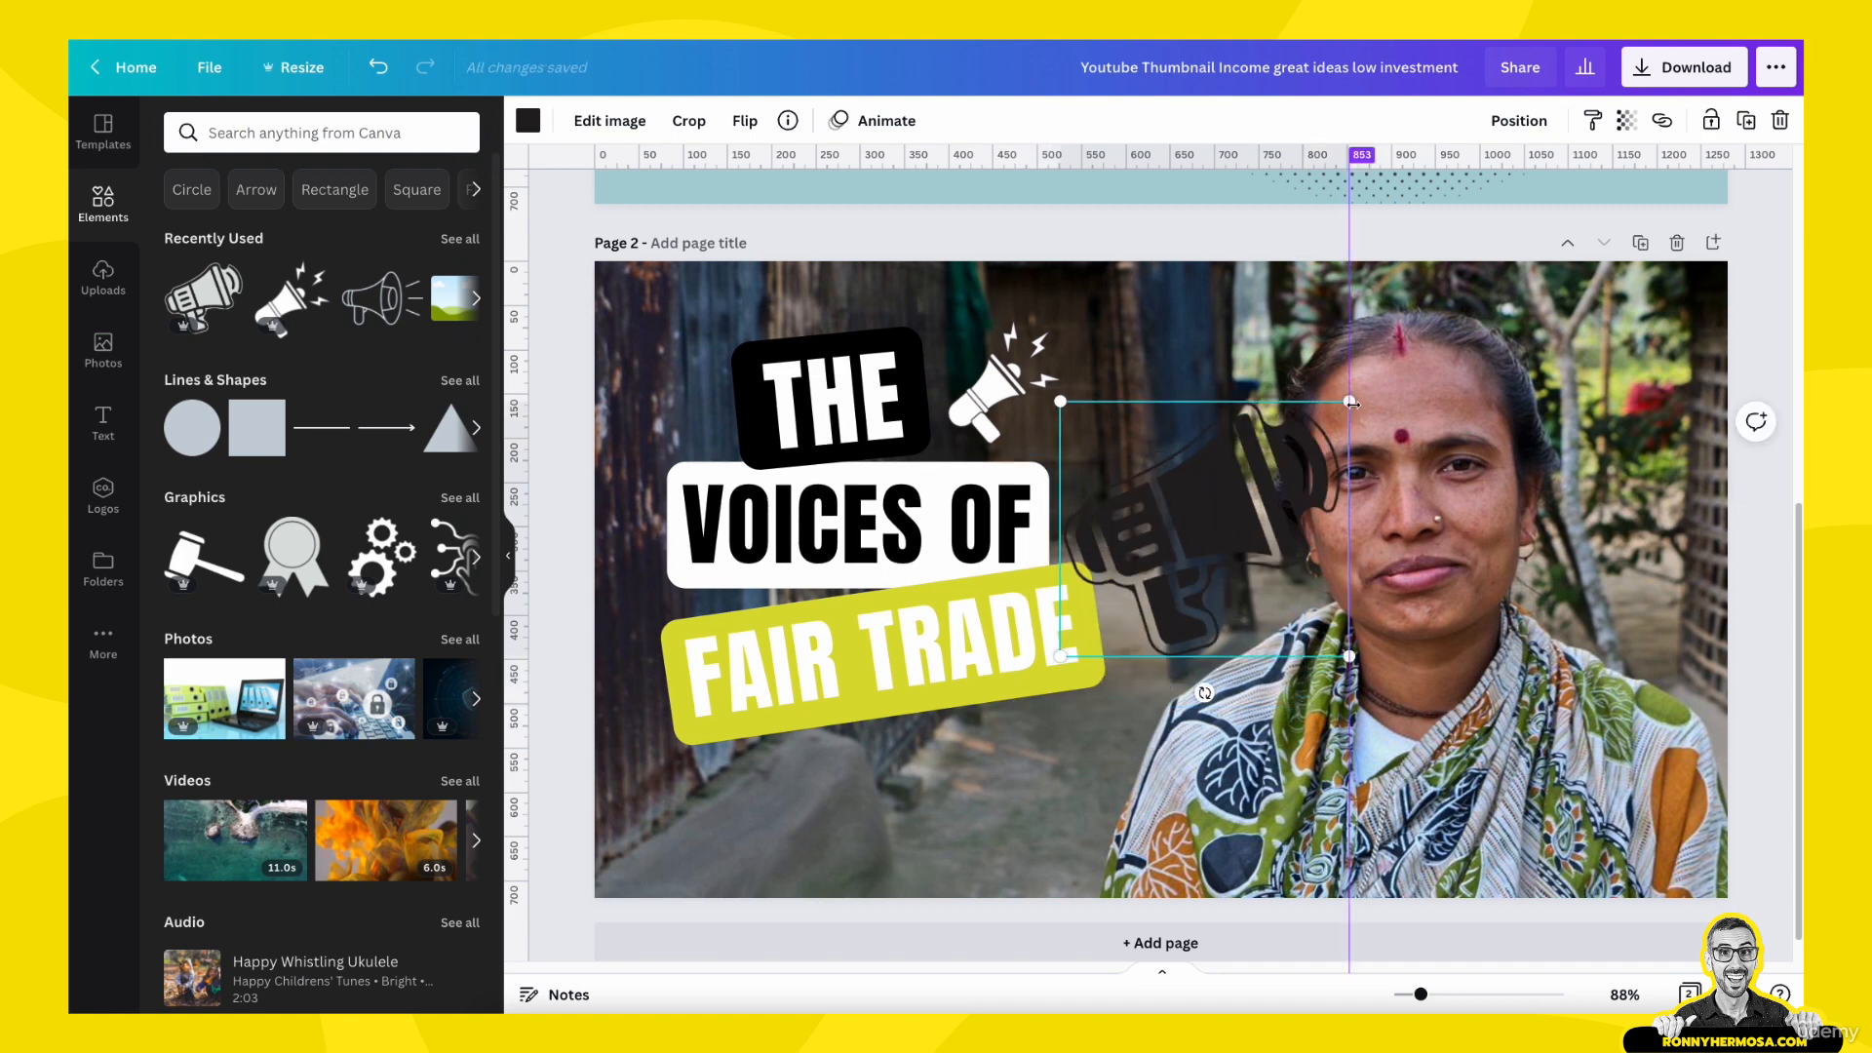
{"action": "left_click_drag", "start_coordinate": [1348, 401], "coordinate": [1264, 476]}
{"action": "left_click", "coordinate": [528, 120]}
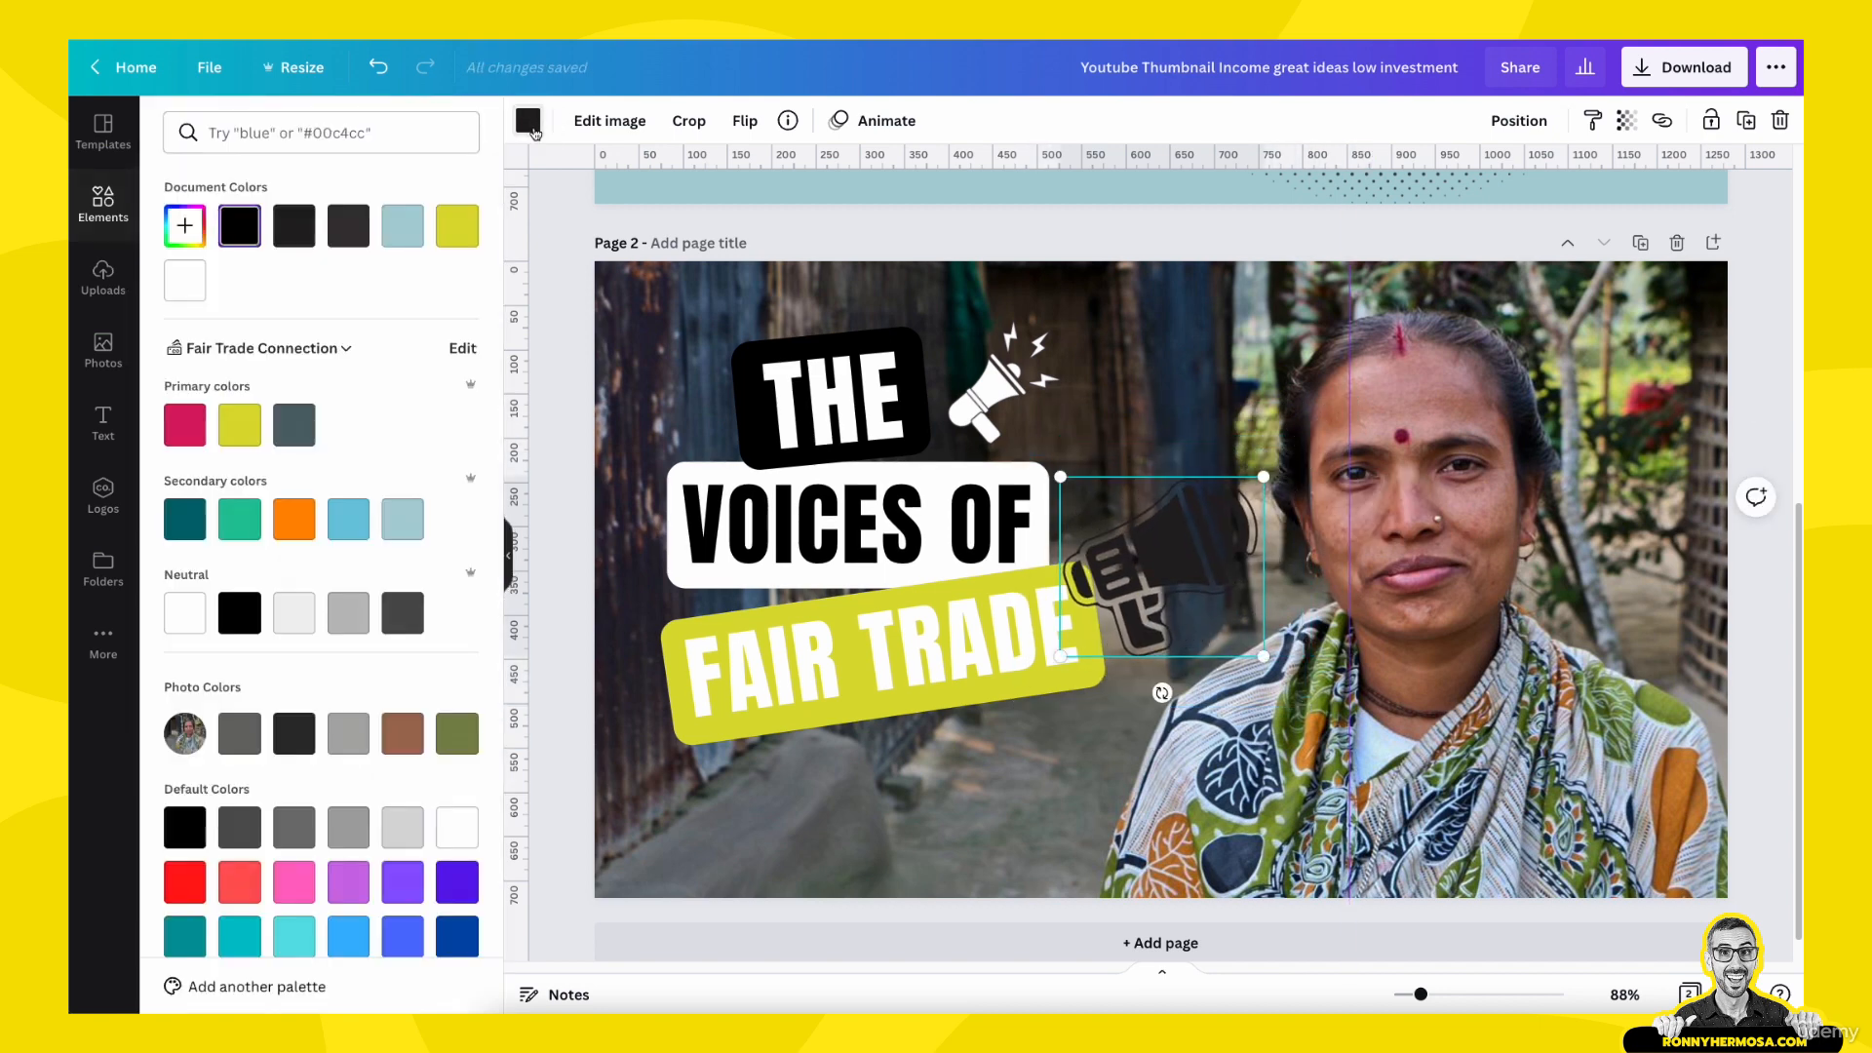
{"action": "left_click", "coordinate": [185, 281]}
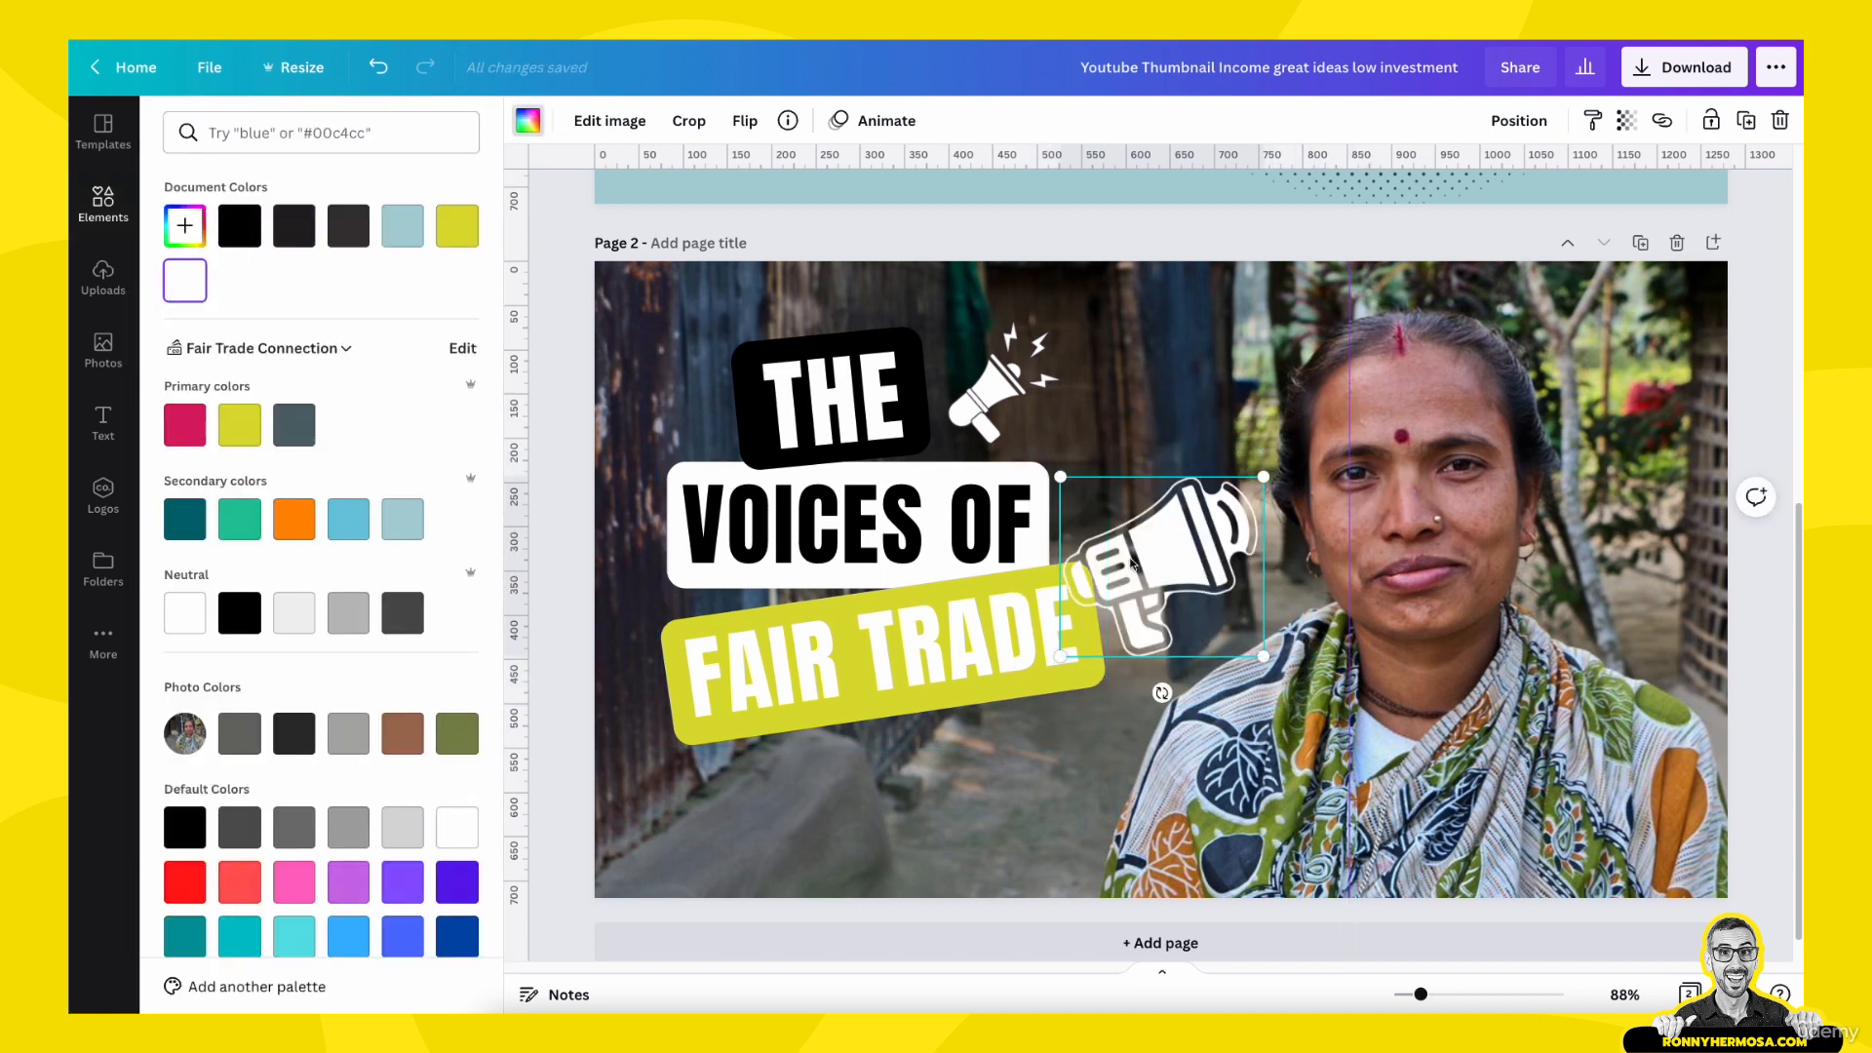
- Replace the lightning-bolt megaphone beside "THE" with the new white one, shrinking it to fit and tilting it slightly counterclockwise
{"action": "left_click_drag", "start_coordinate": [1201, 589], "coordinate": [1200, 469]}
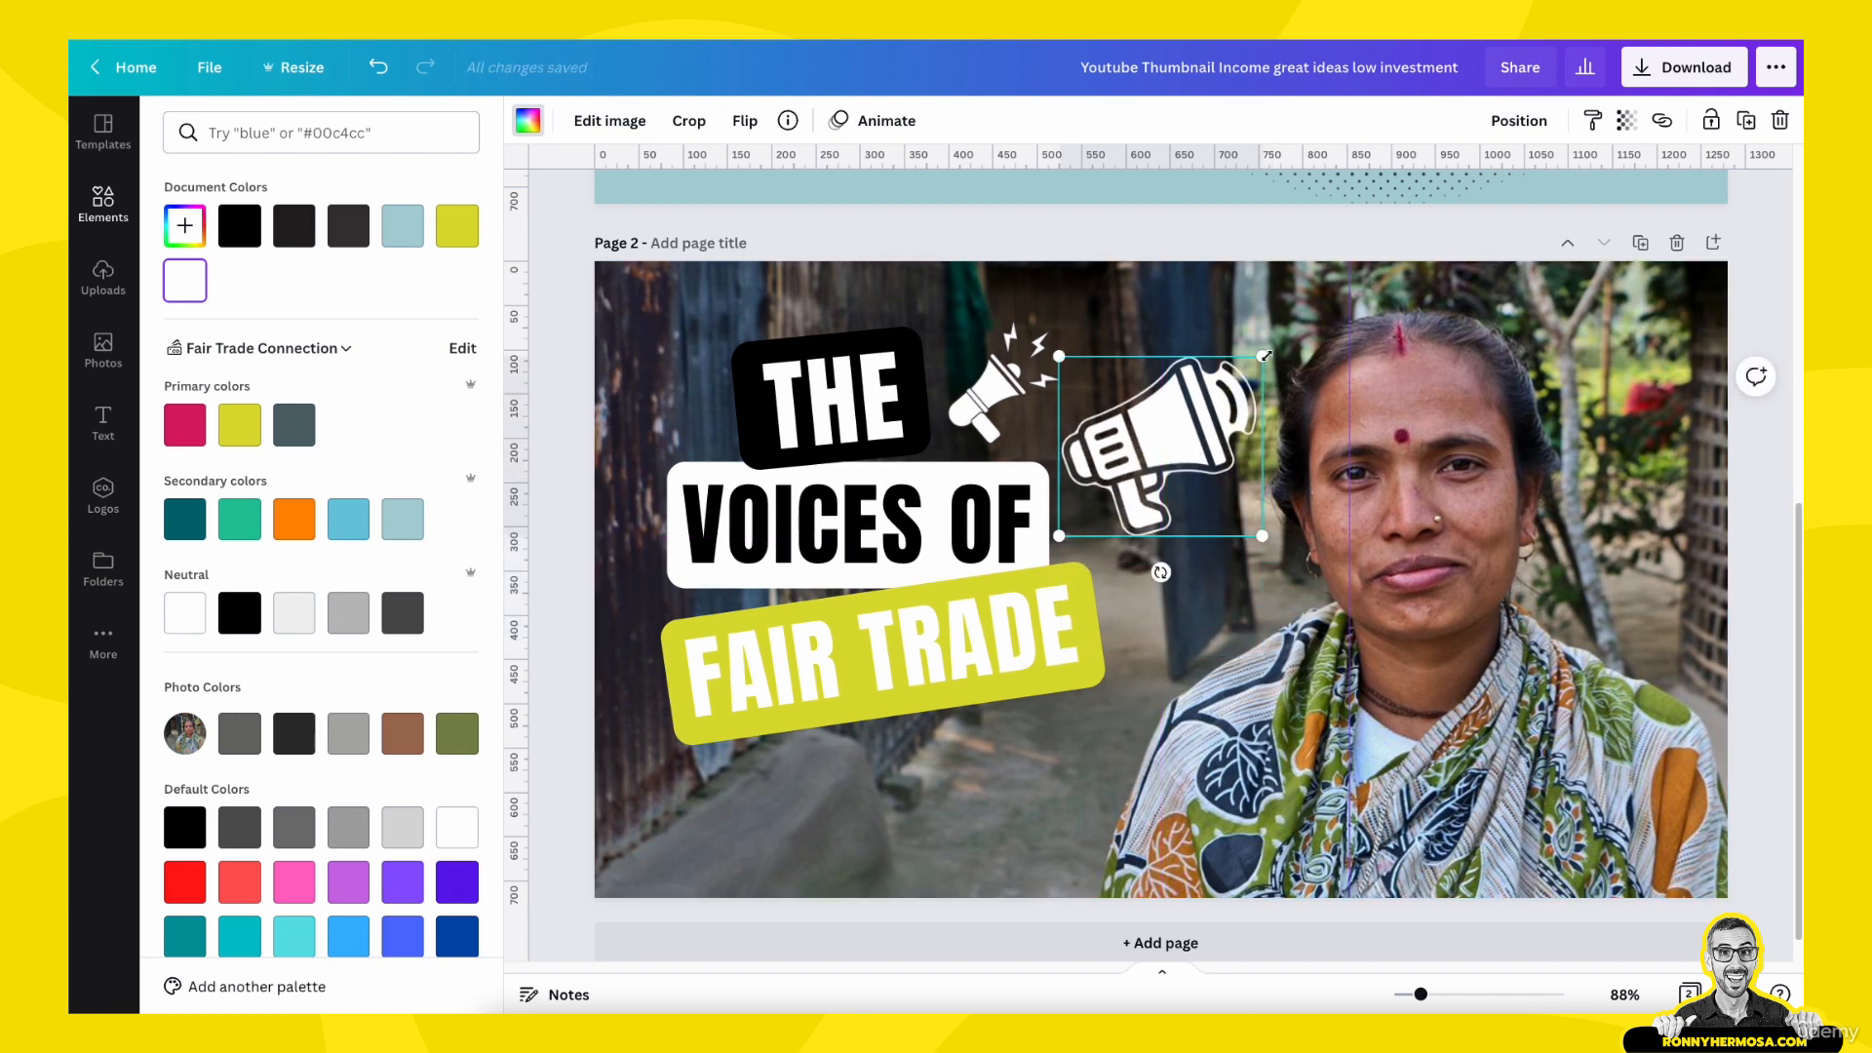
{"action": "left_click_drag", "start_coordinate": [1262, 356], "coordinate": [1016, 376]}
{"action": "left_click", "coordinate": [1128, 475]}
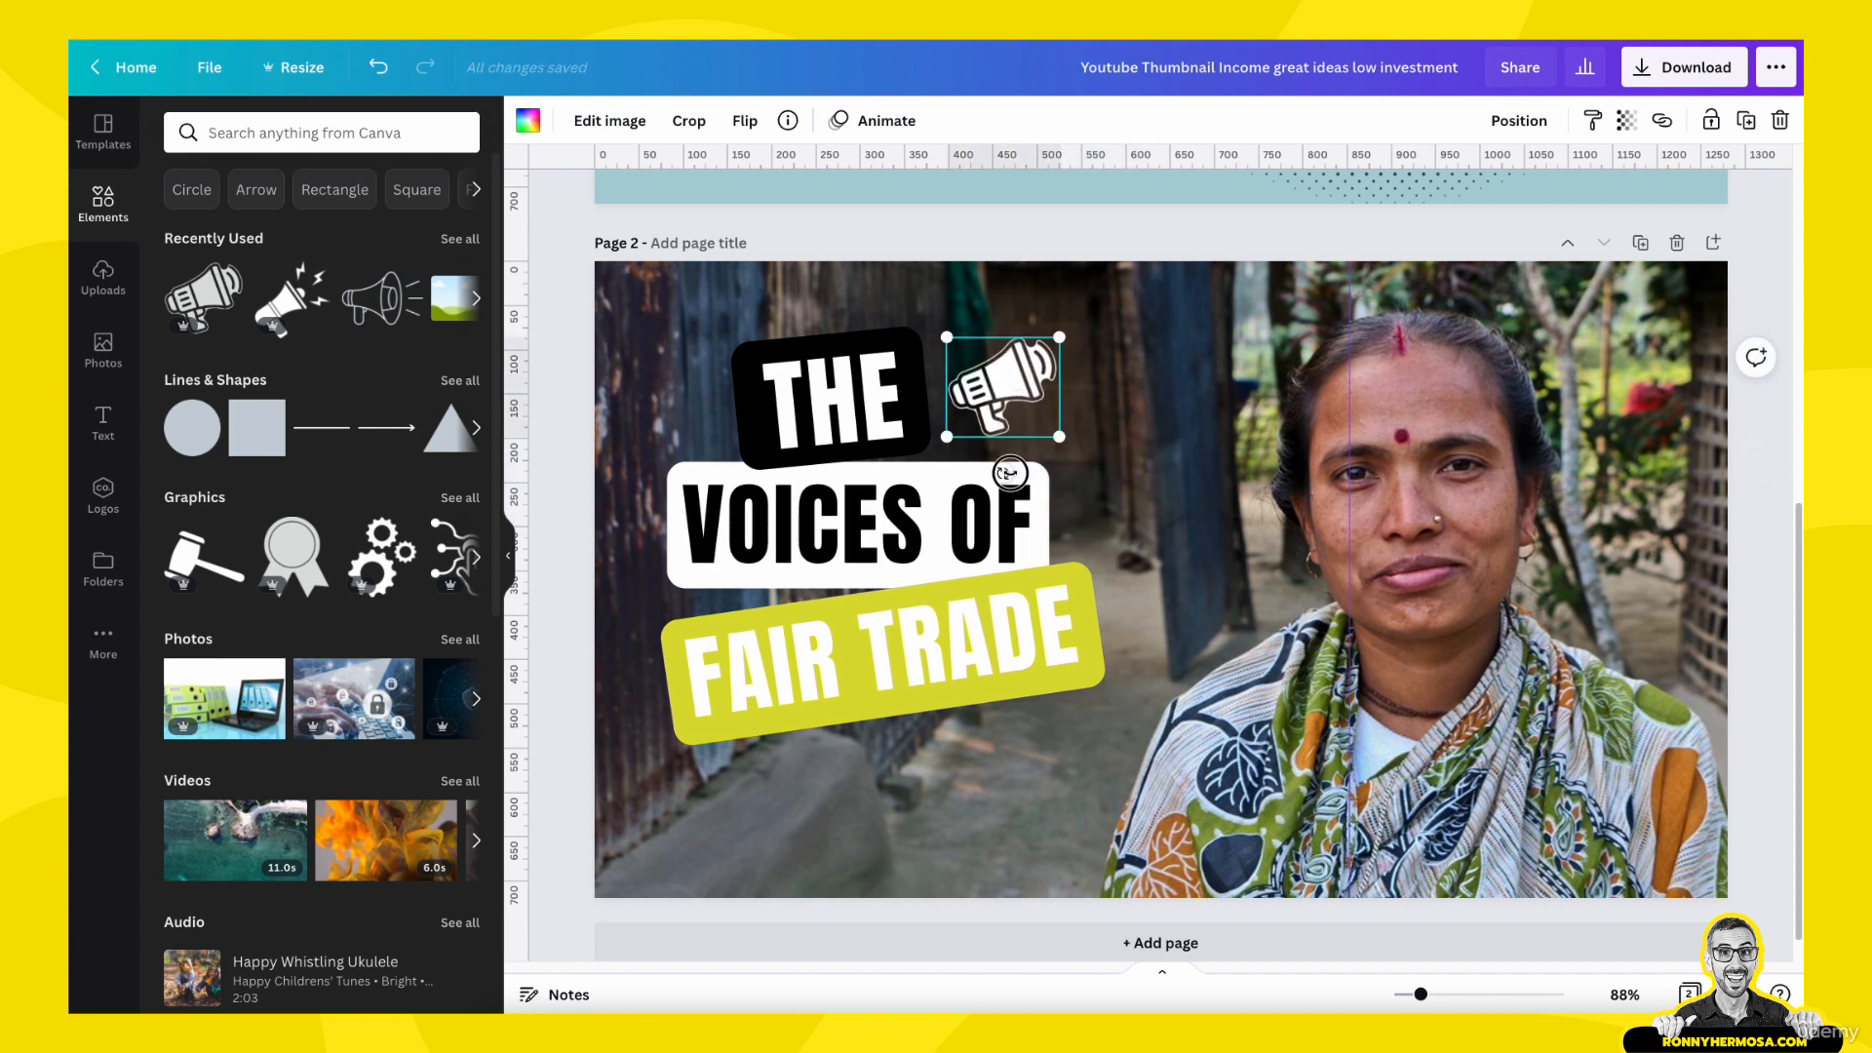
{"action": "left_click_drag", "start_coordinate": [1003, 474], "coordinate": [1019, 477]}
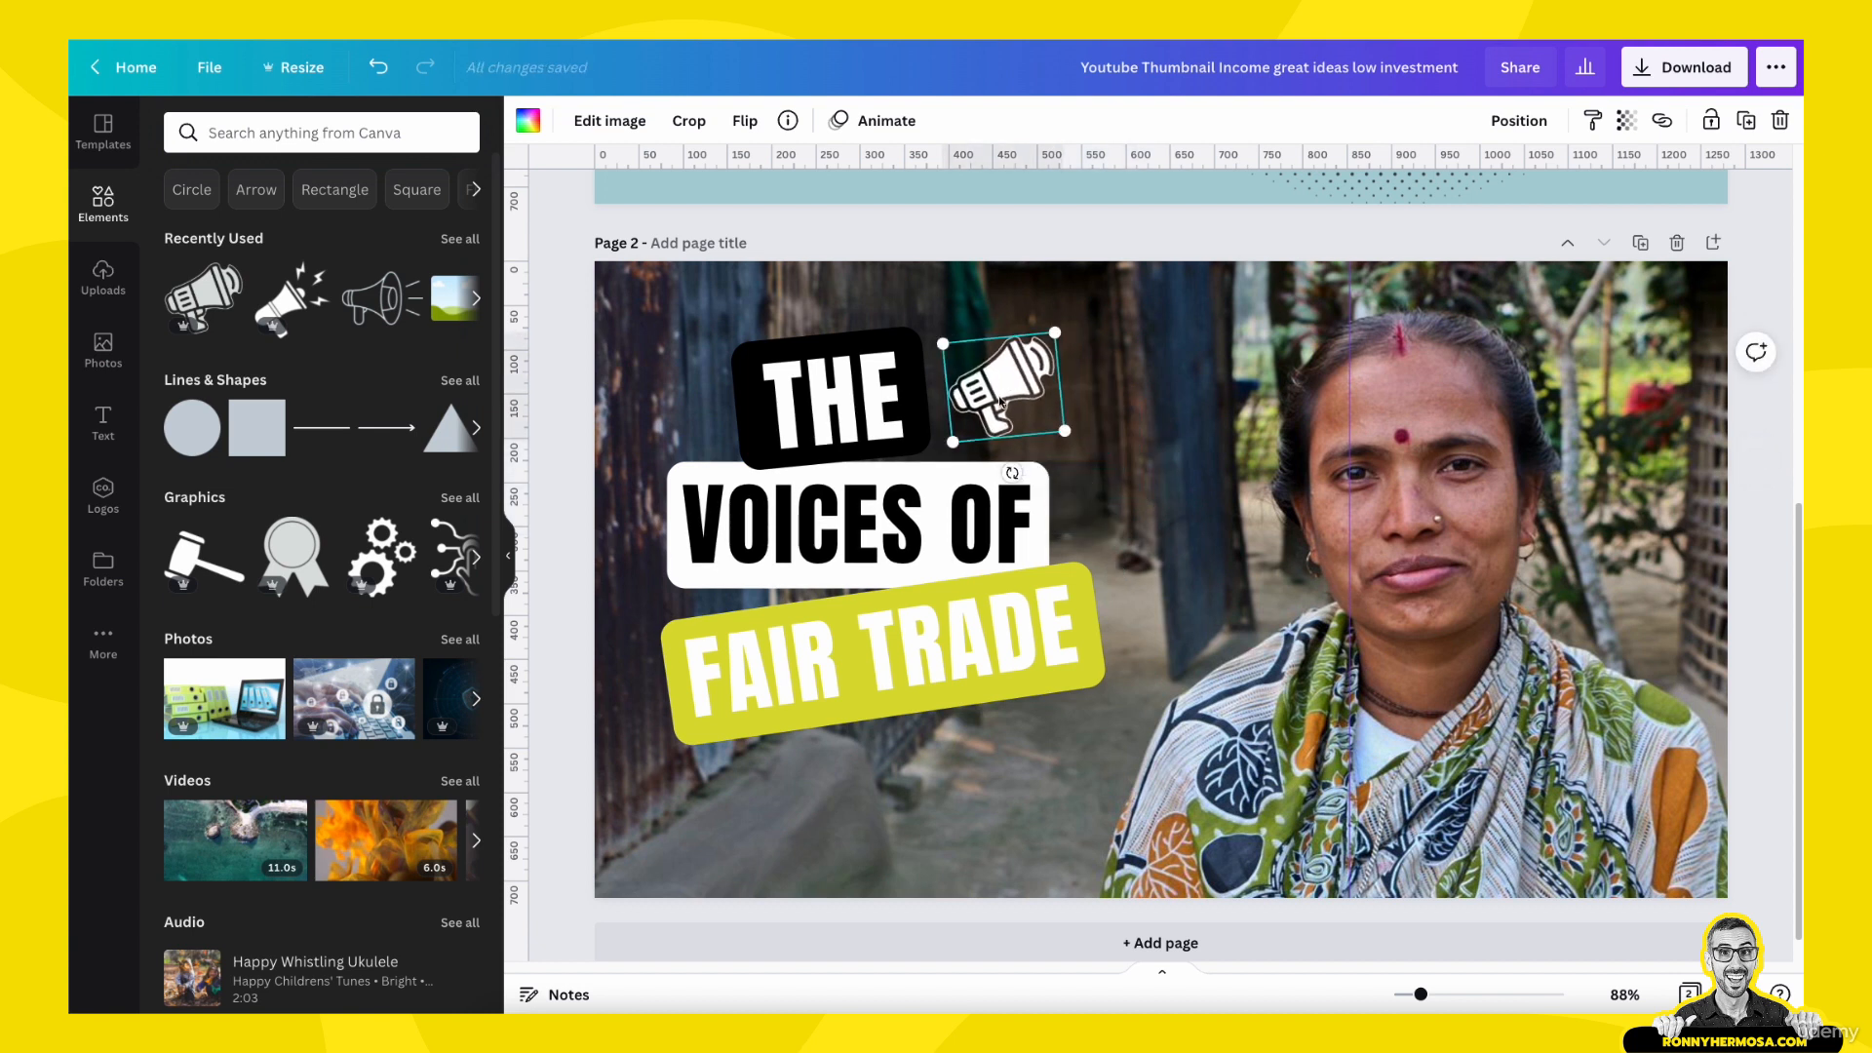
{"action": "left_click_drag", "start_coordinate": [998, 398], "coordinate": [986, 392]}
{"action": "left_click", "coordinate": [1126, 507]}
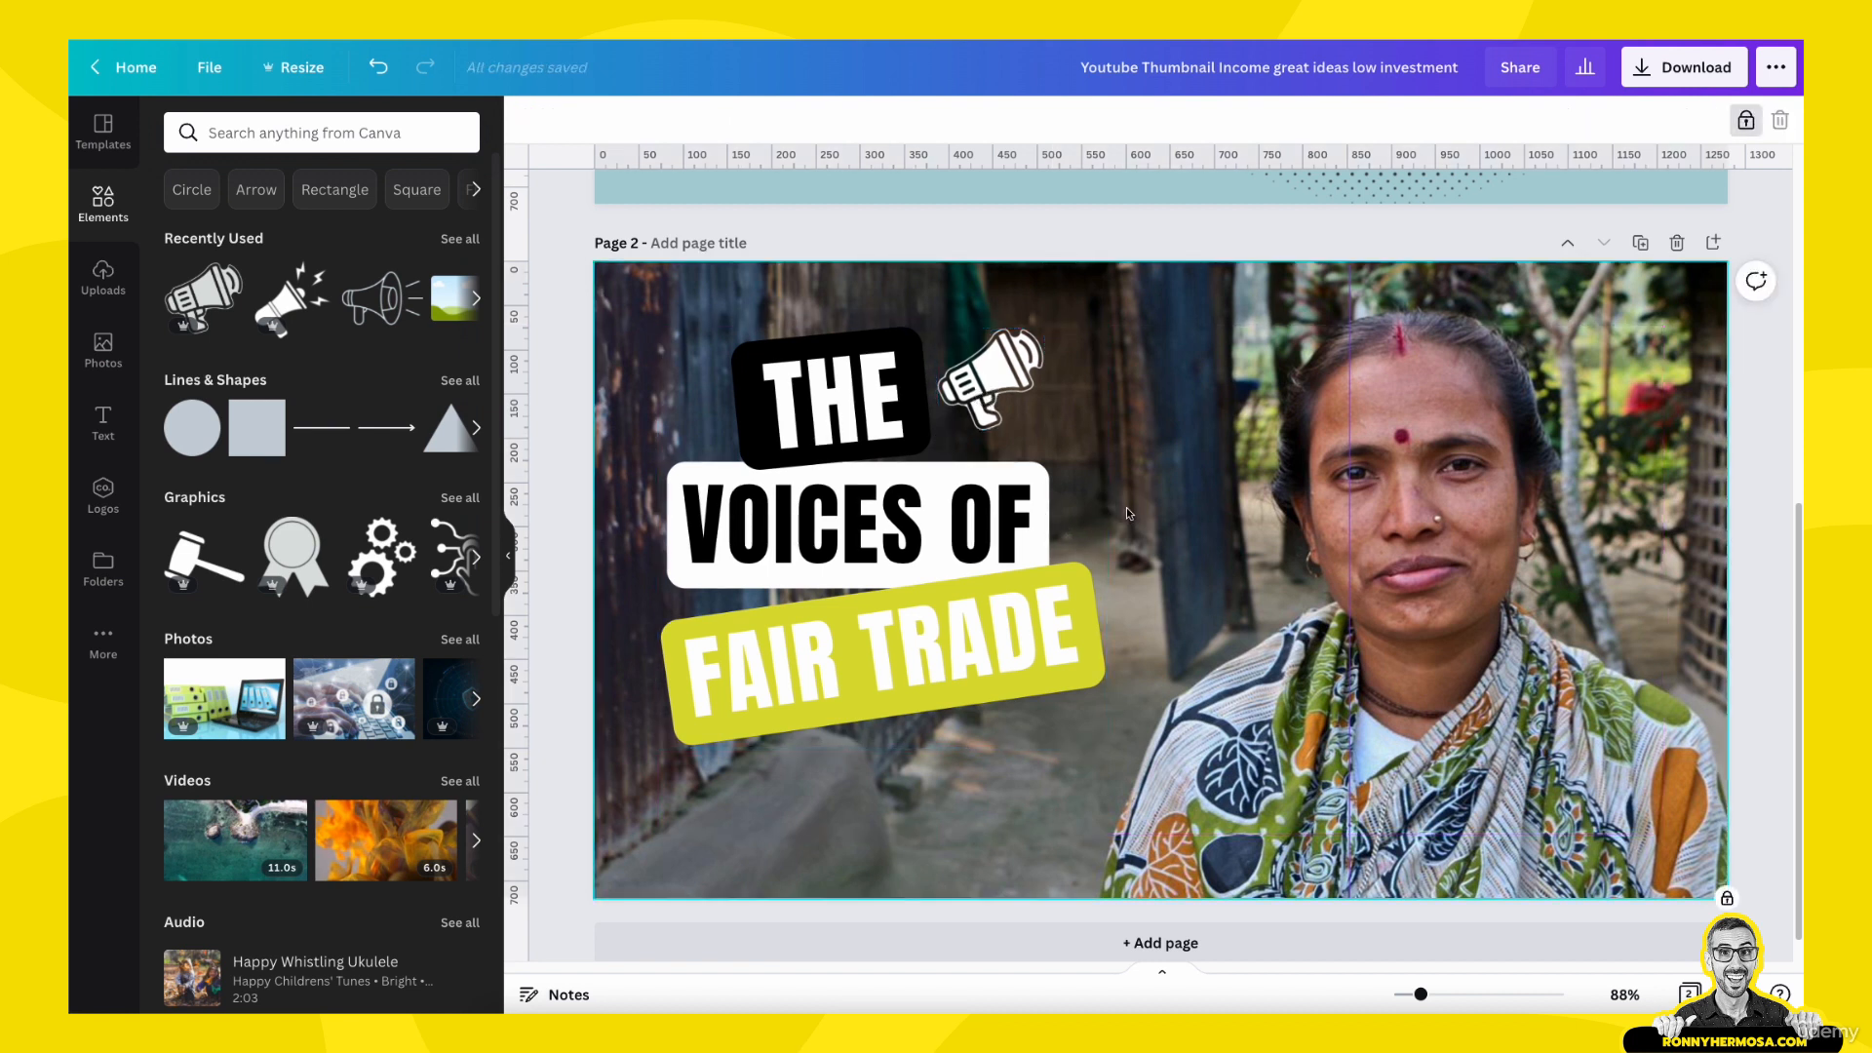
- Group the "THE", "VOICES OF" and "FAIR TRADE" labels together with the megaphone on page 2
{"action": "left_click", "coordinate": [999, 403]}
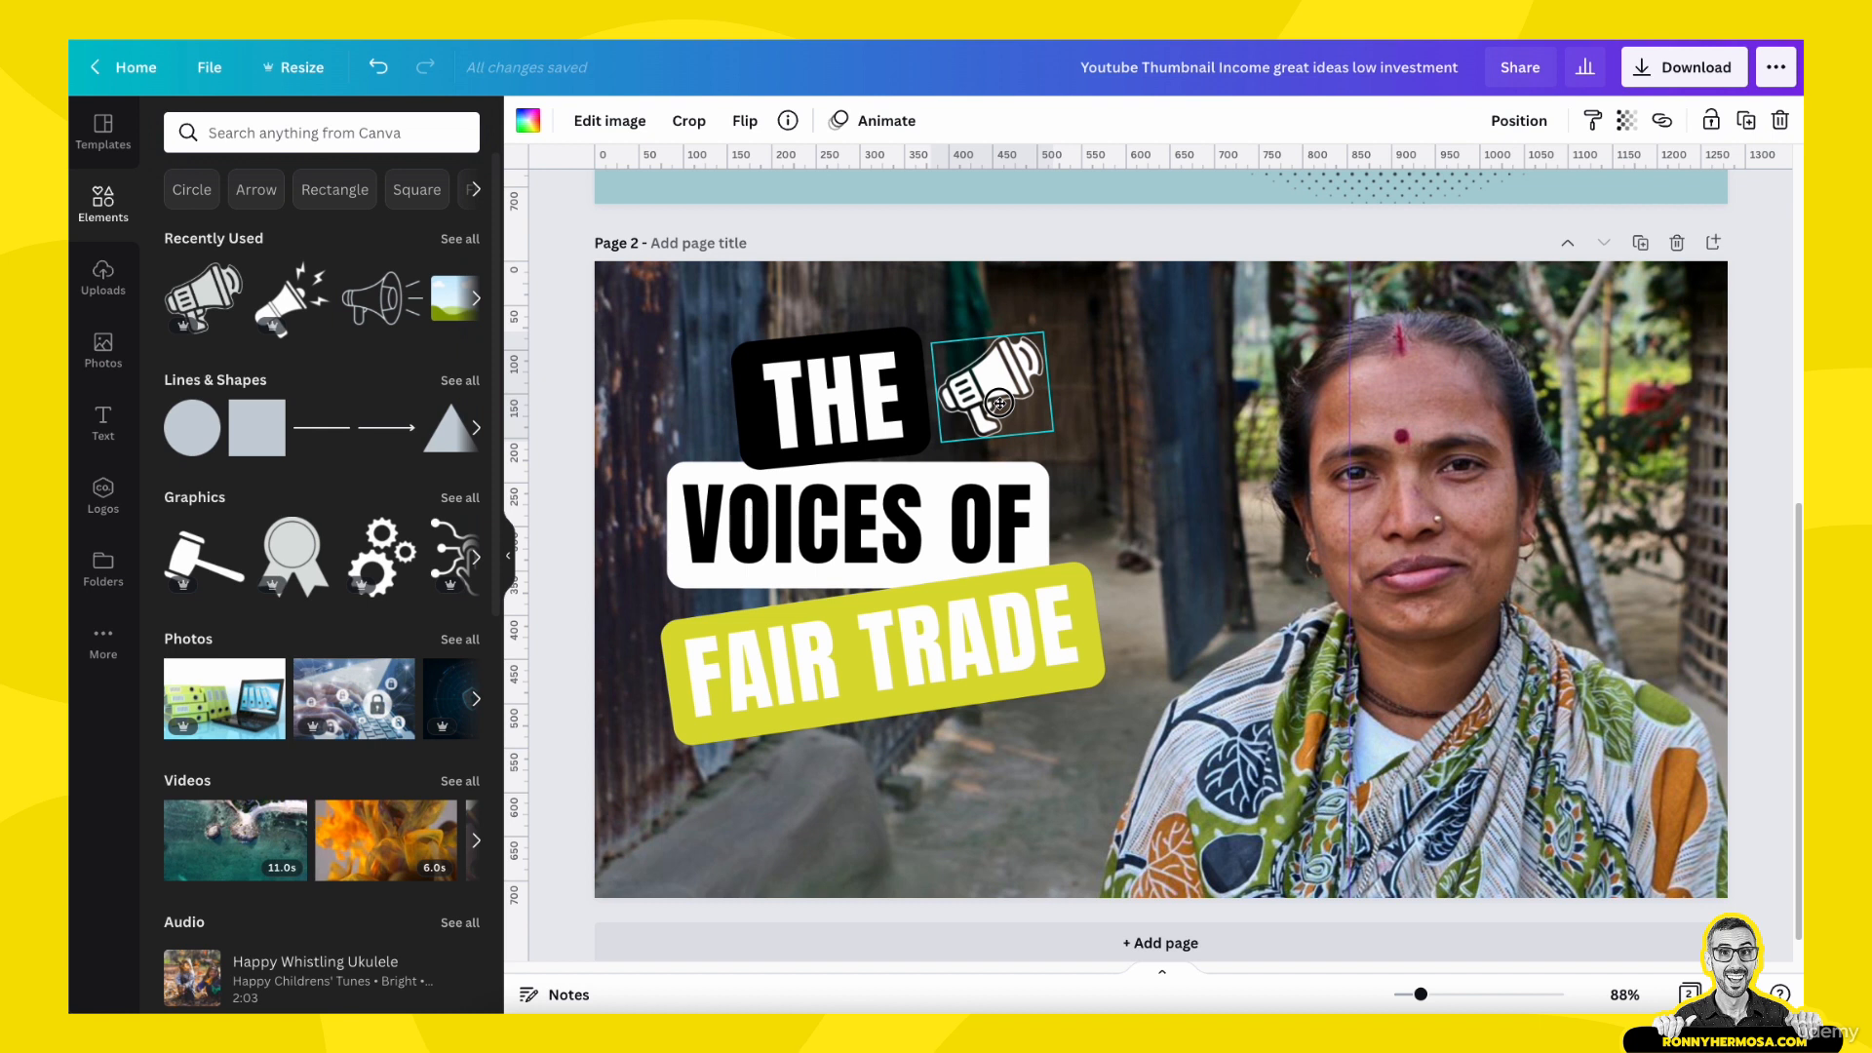
{"action": "left_click", "coordinate": [996, 526]}
{"action": "left_click", "coordinate": [1283, 628]}
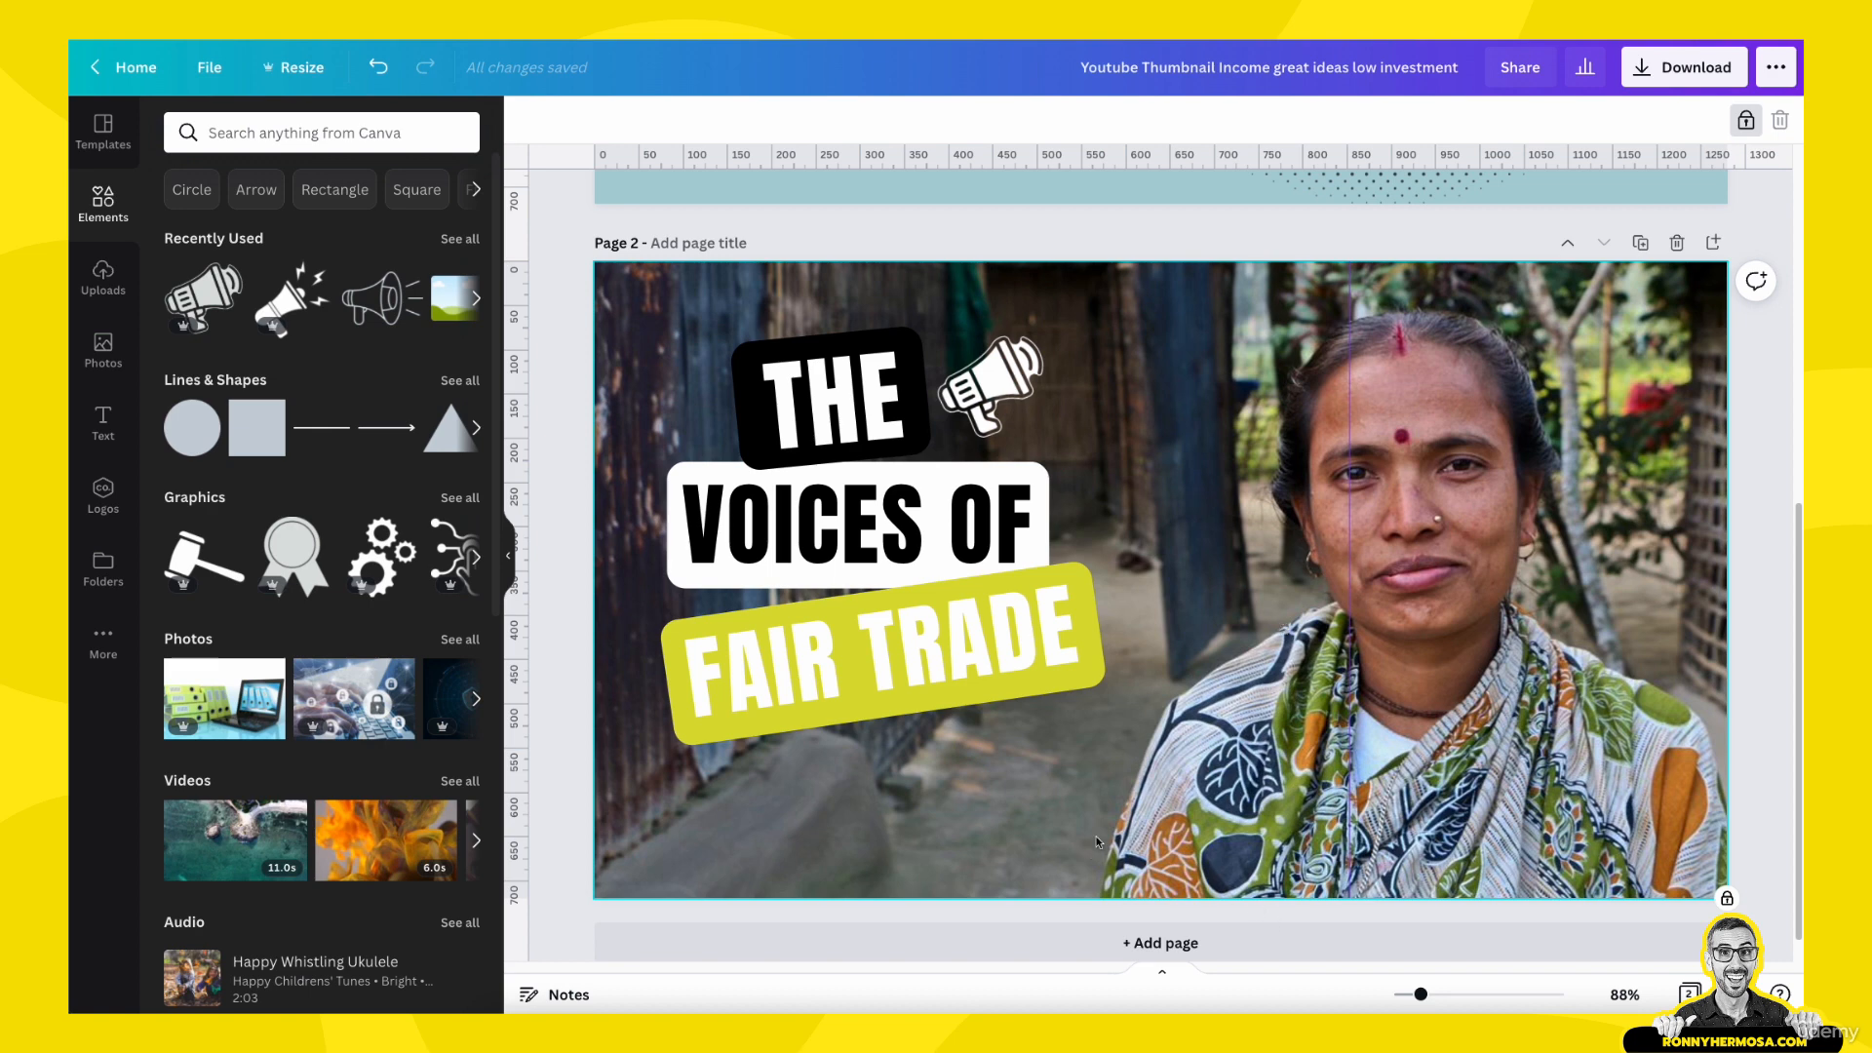
{"action": "left_click_drag", "start_coordinate": [572, 327], "coordinate": [1025, 731]}
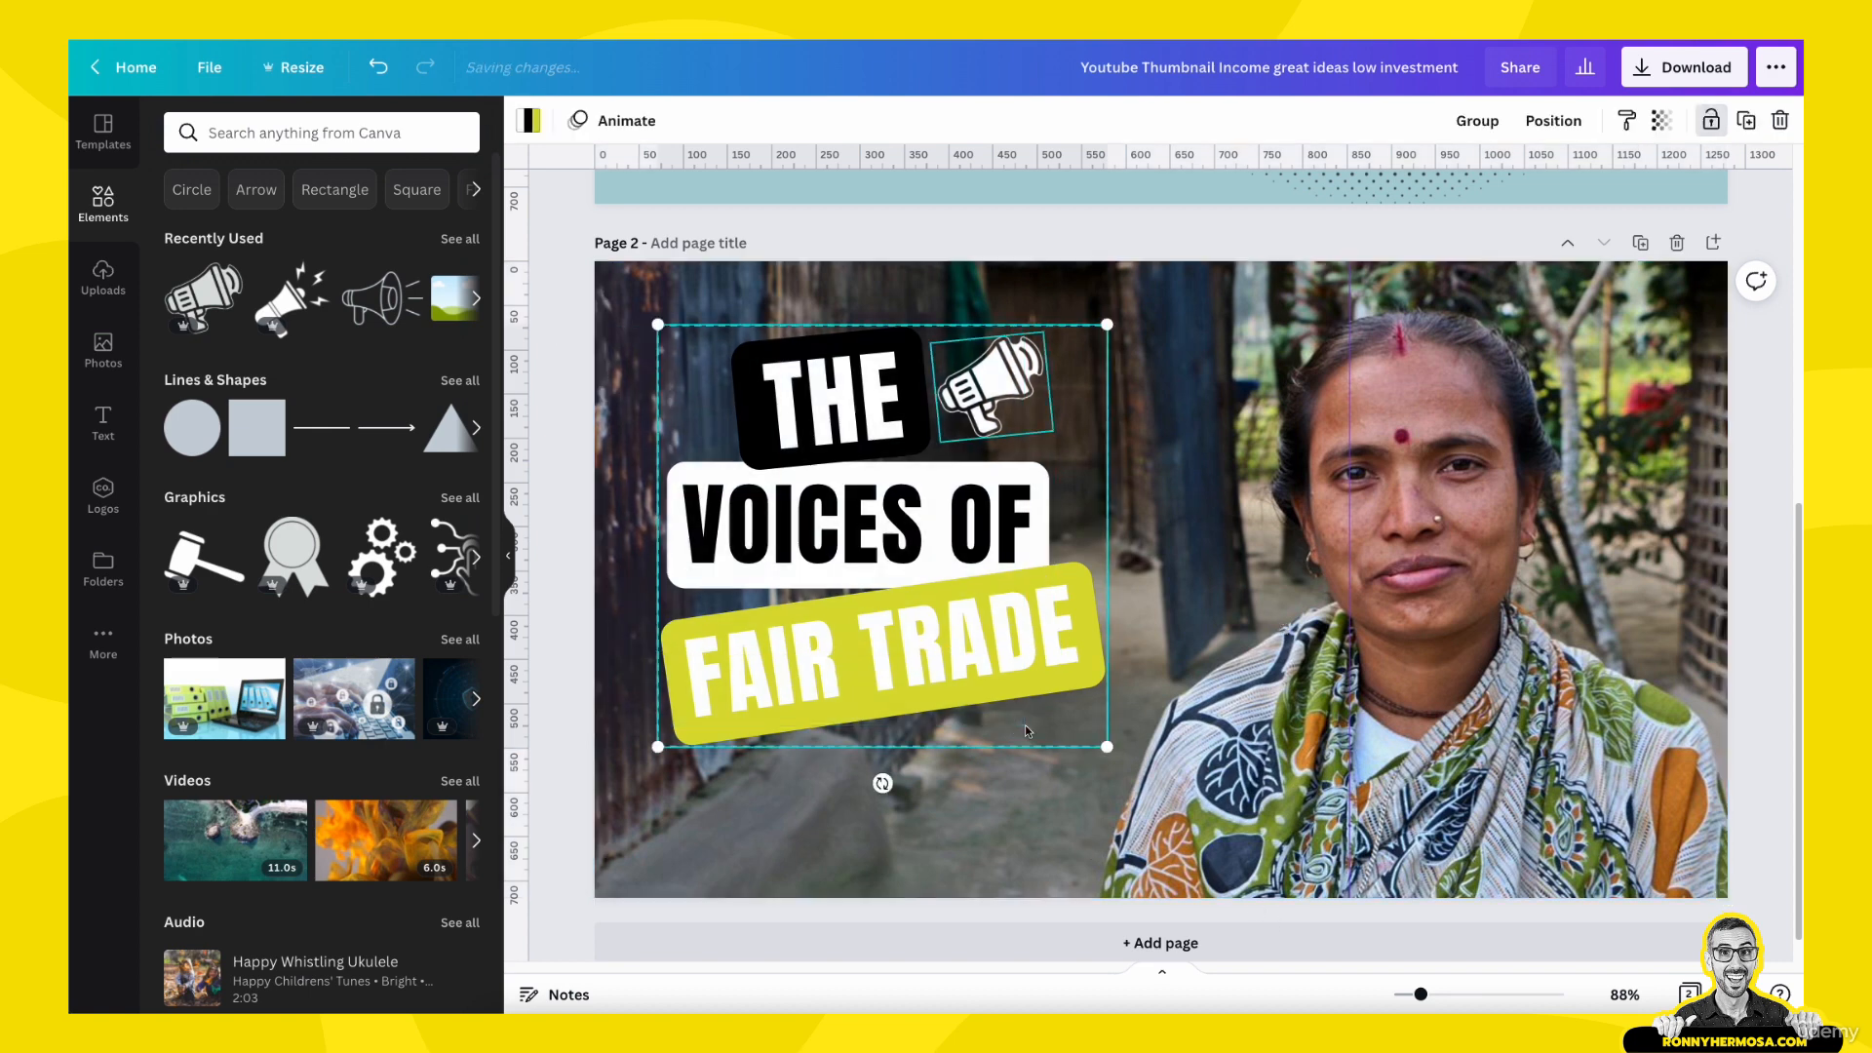
{"action": "left_click", "coordinate": [1477, 120]}
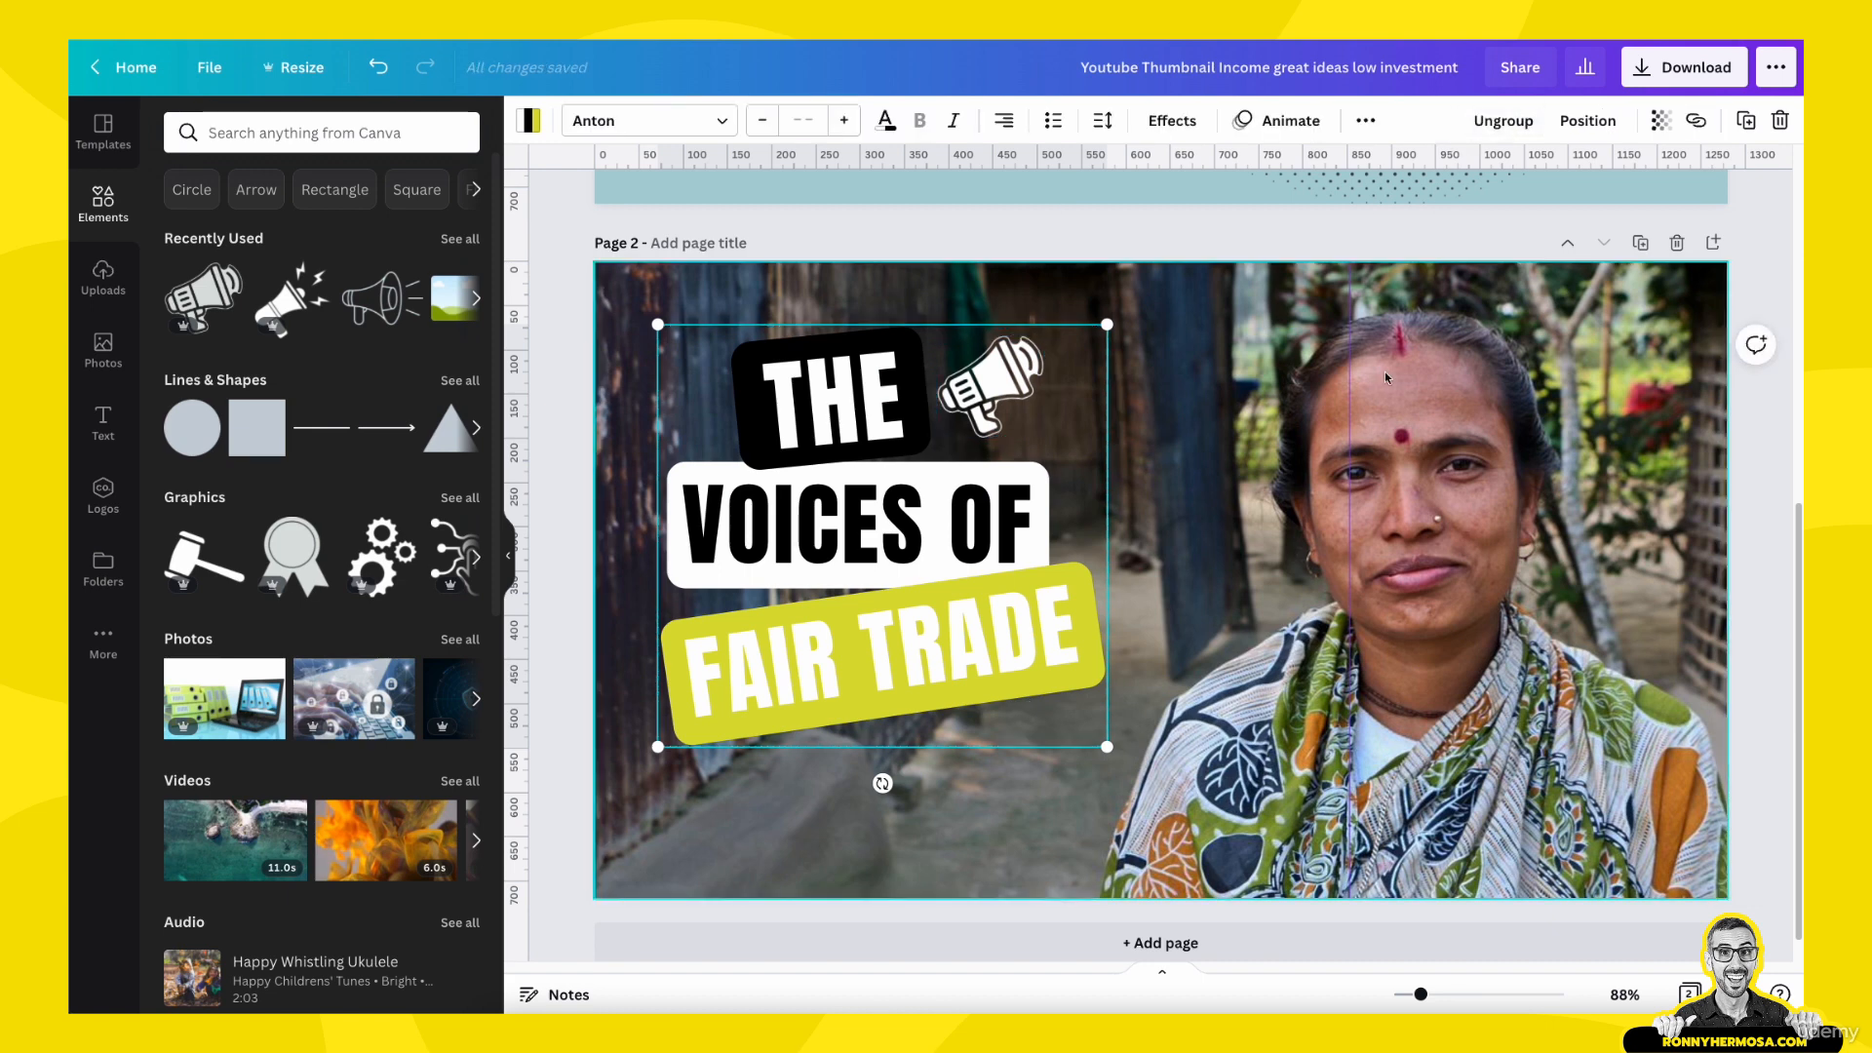
{"action": "left_click", "coordinate": [848, 533]}
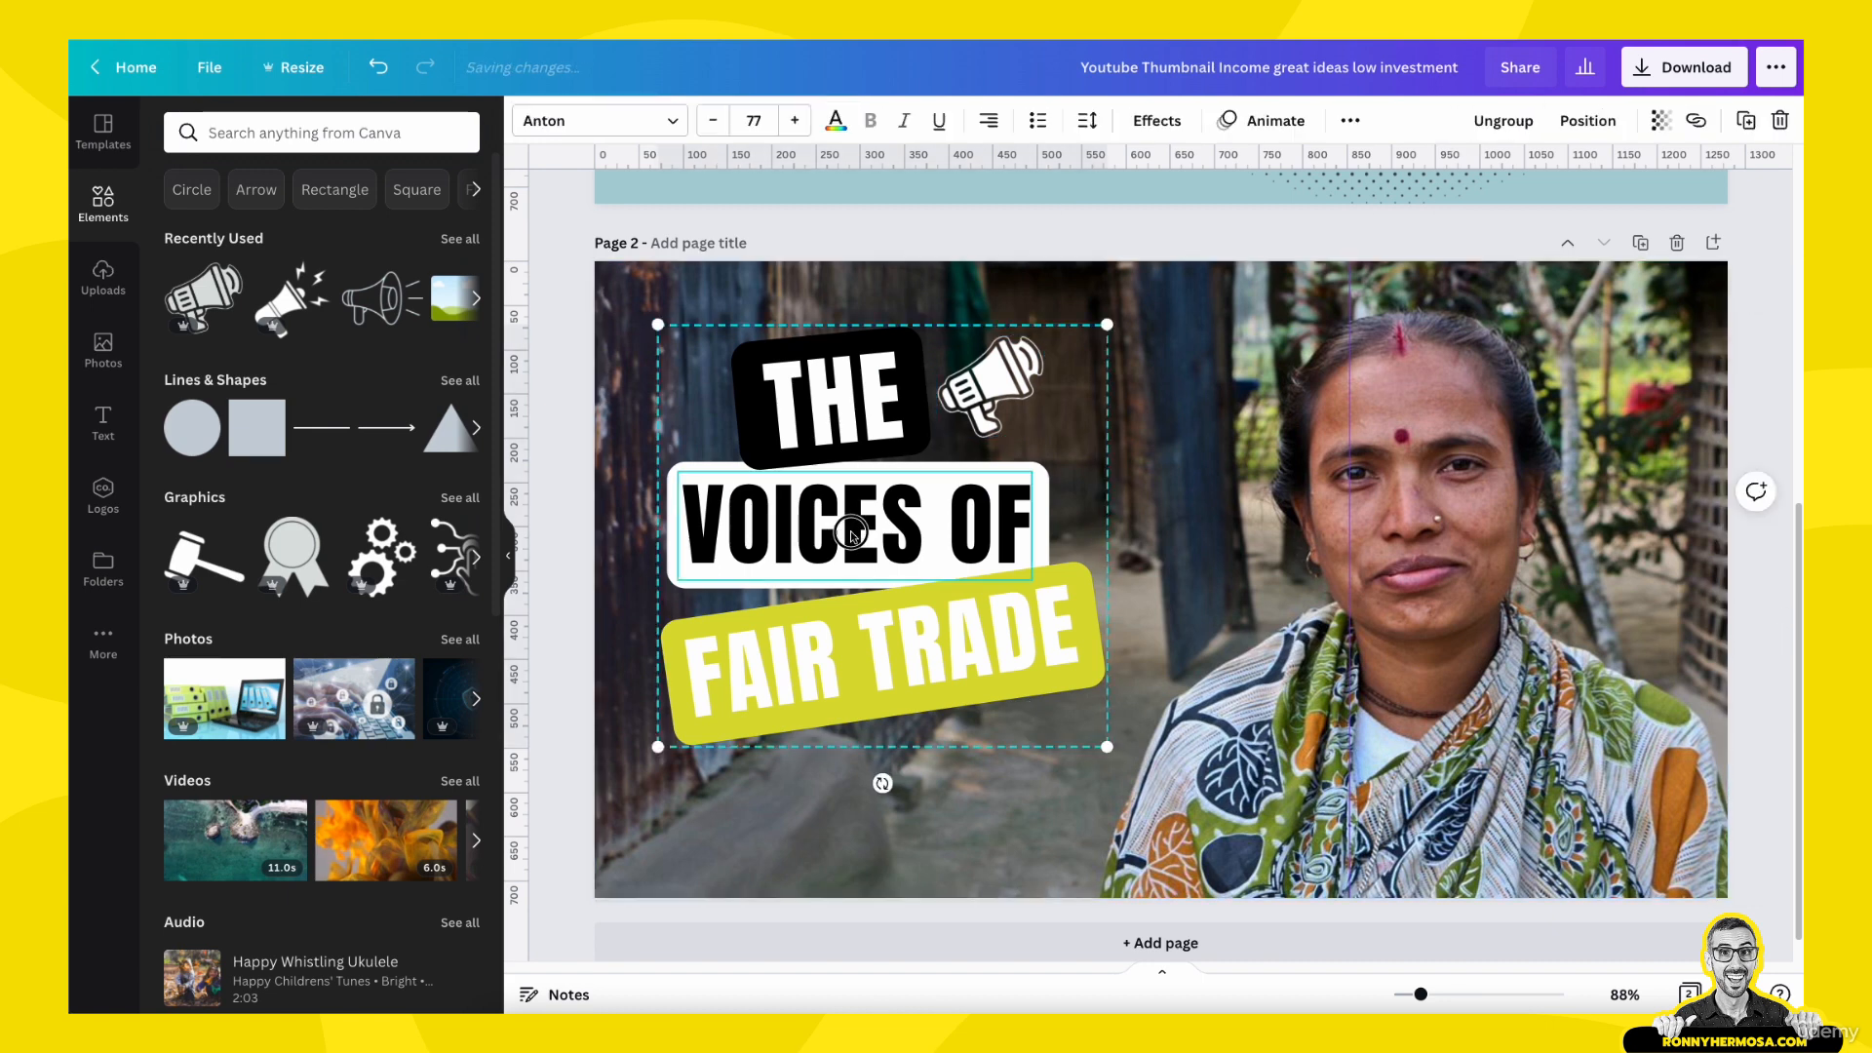
{"action": "left_click_drag", "start_coordinate": [850, 534], "coordinate": [853, 535]}
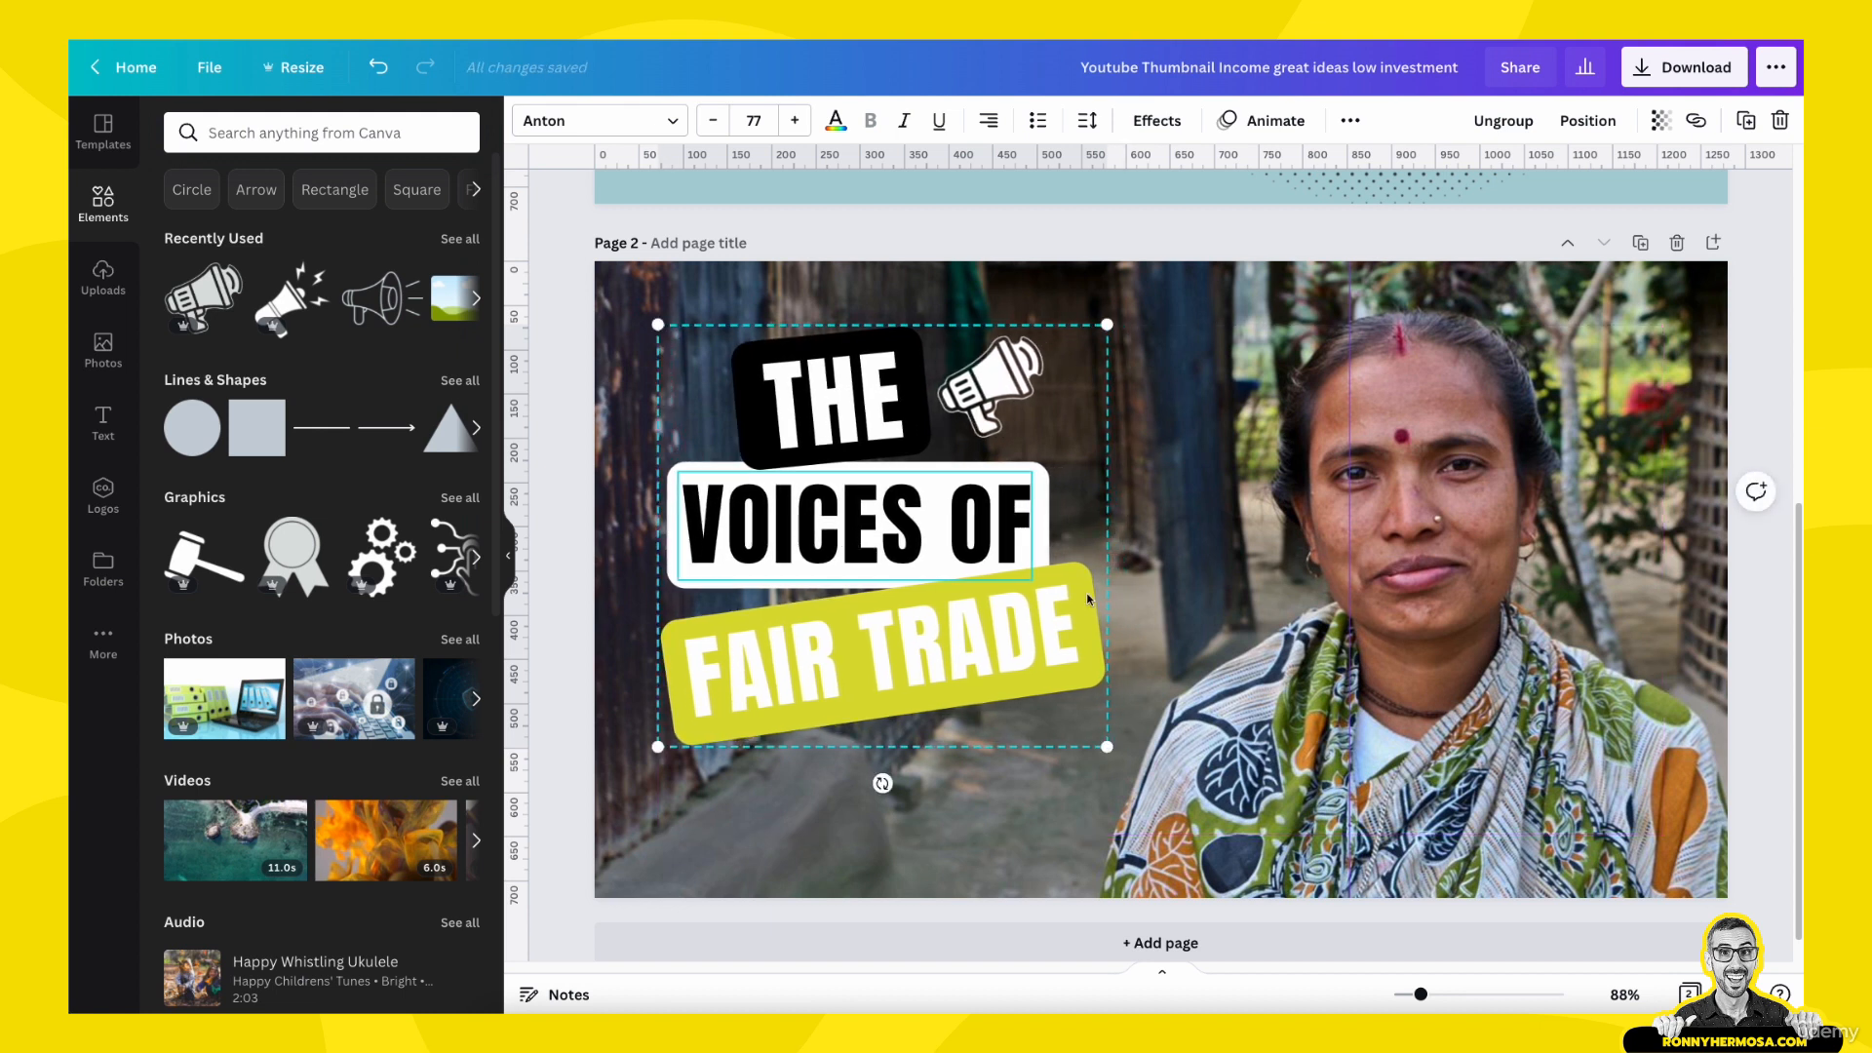
{"action": "left_click", "coordinate": [1297, 711]}
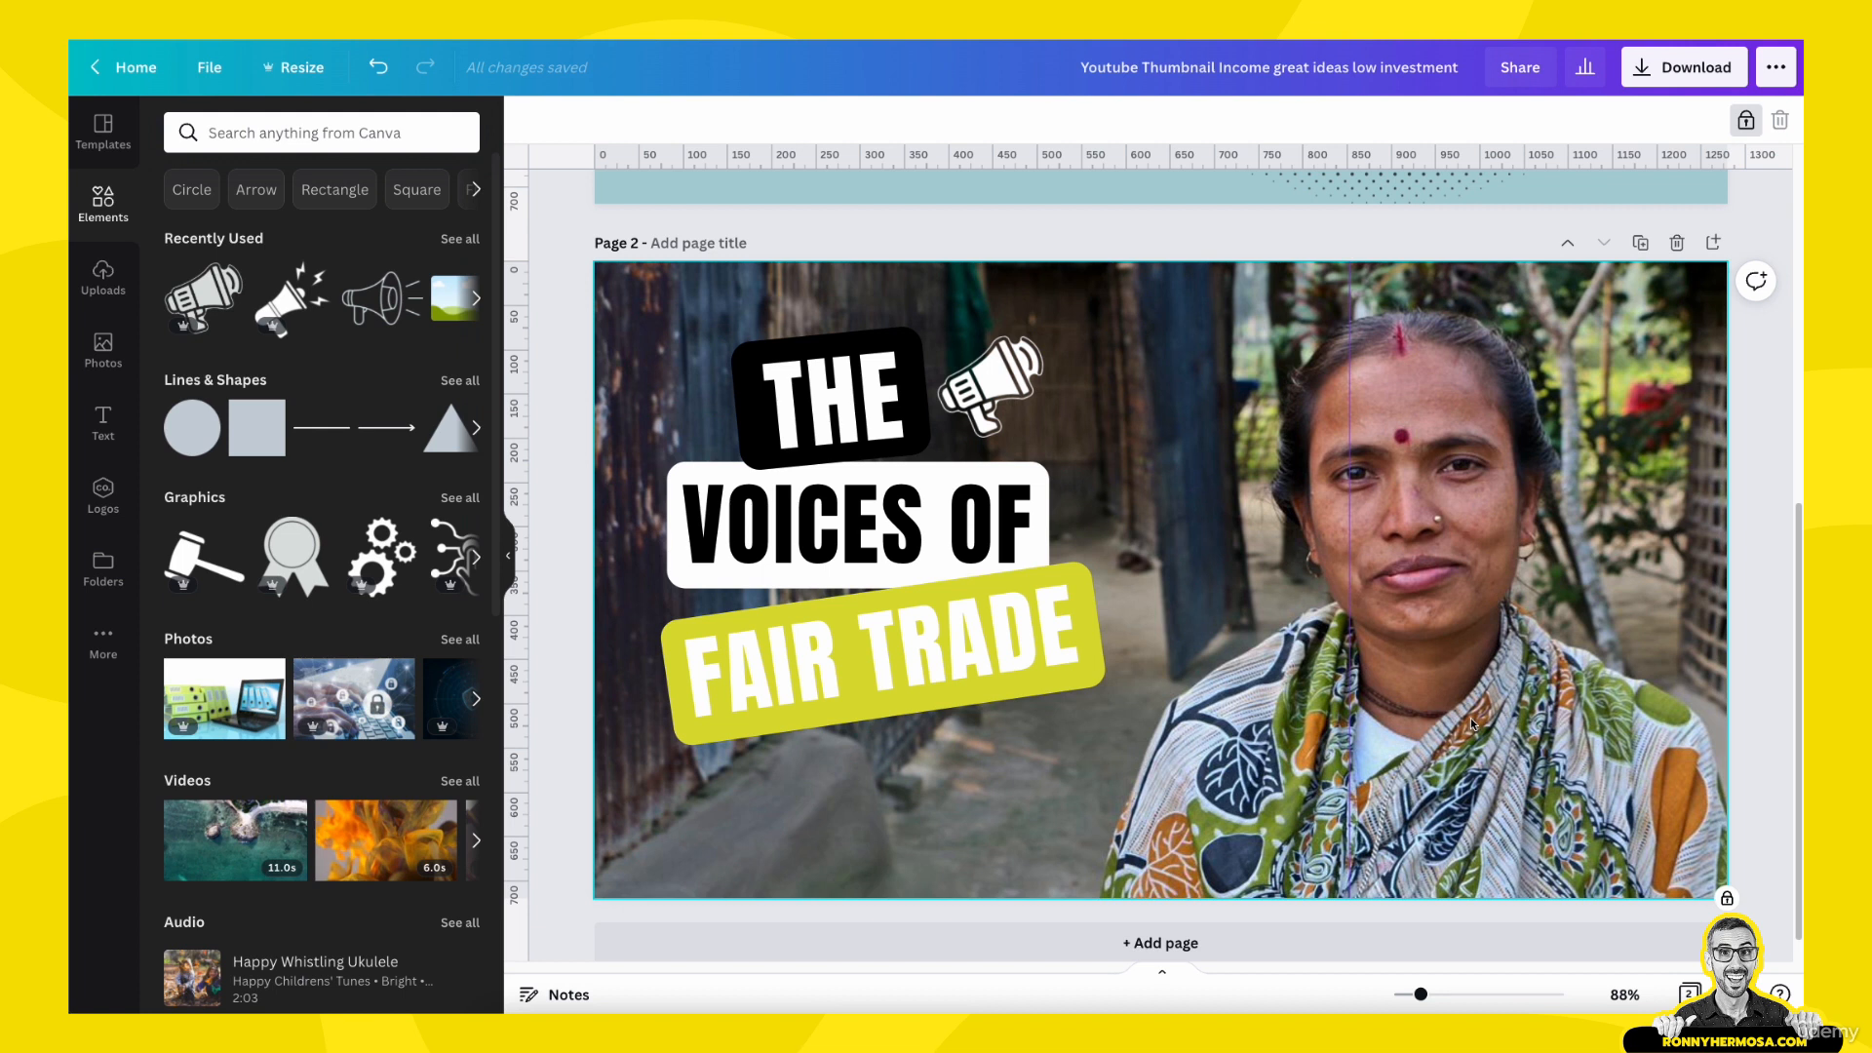
{"action": "left_click", "coordinate": [1468, 657]}
{"action": "key", "text": "super+c"}
{"action": "key", "text": "super+v"}
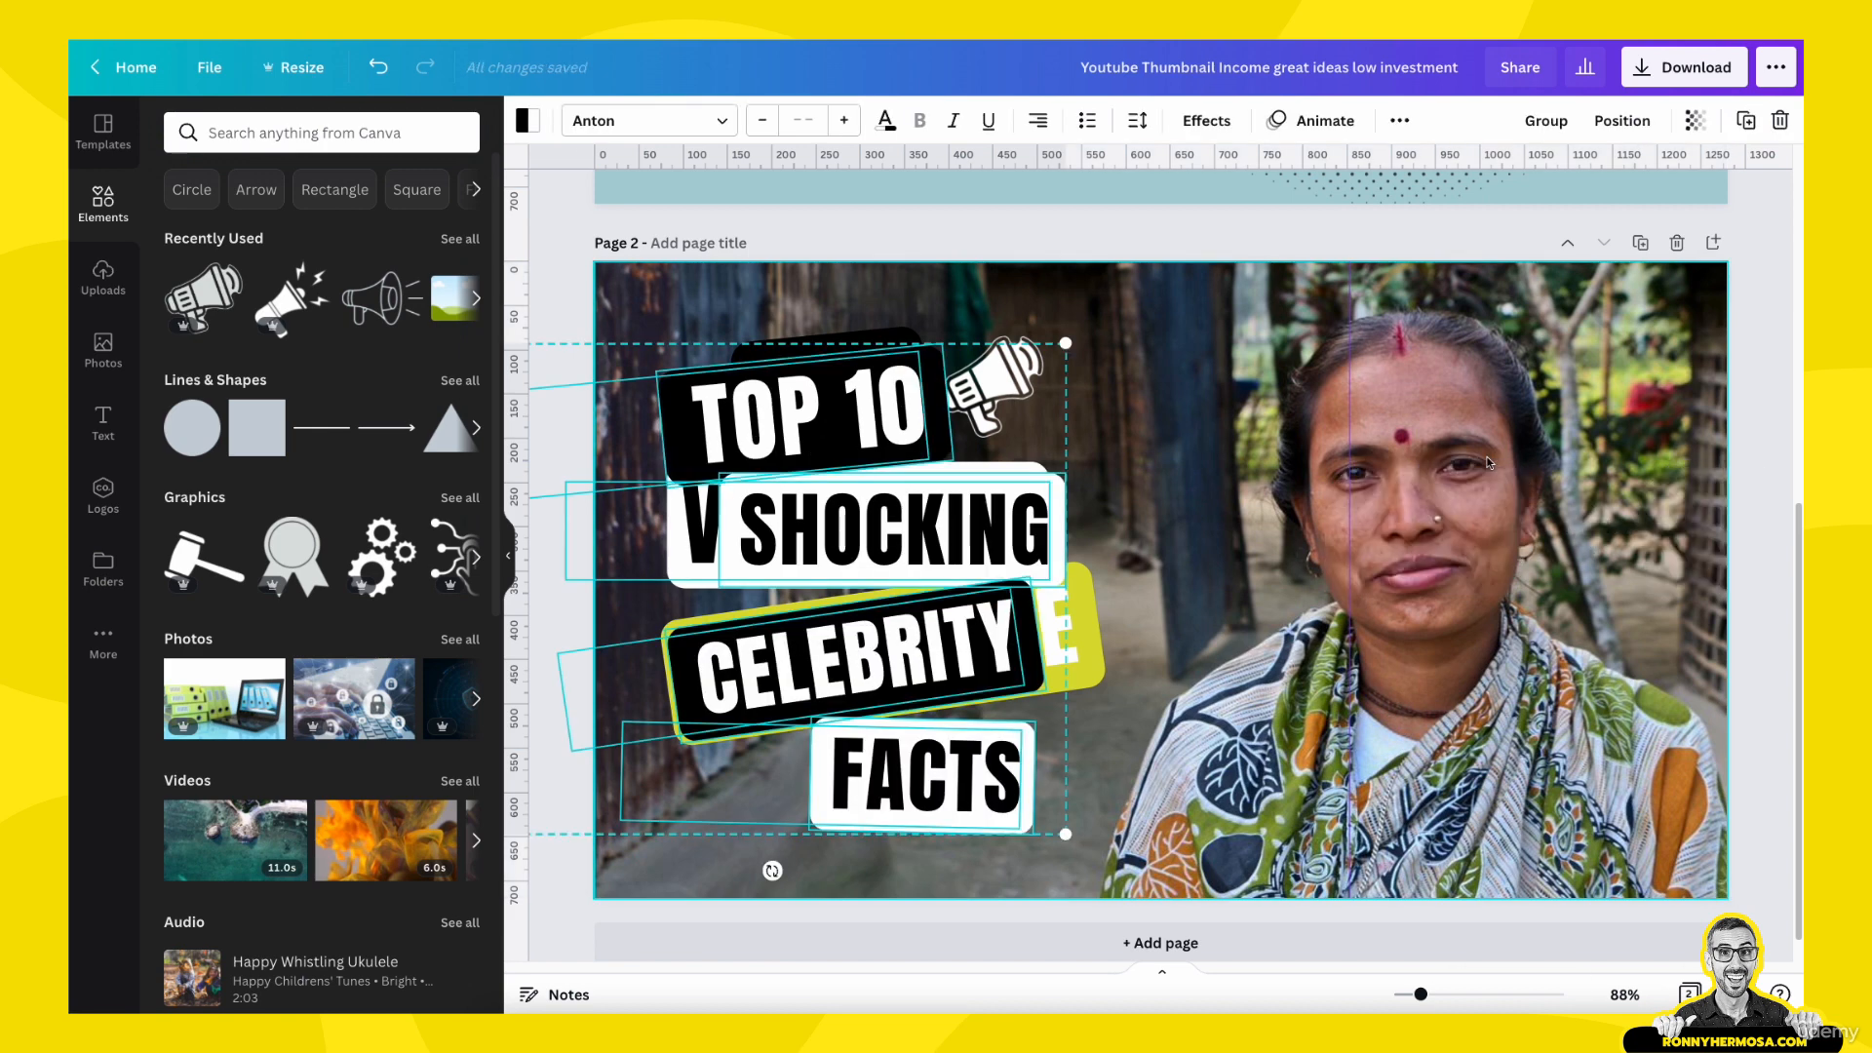
{"action": "left_click", "coordinate": [378, 66]}
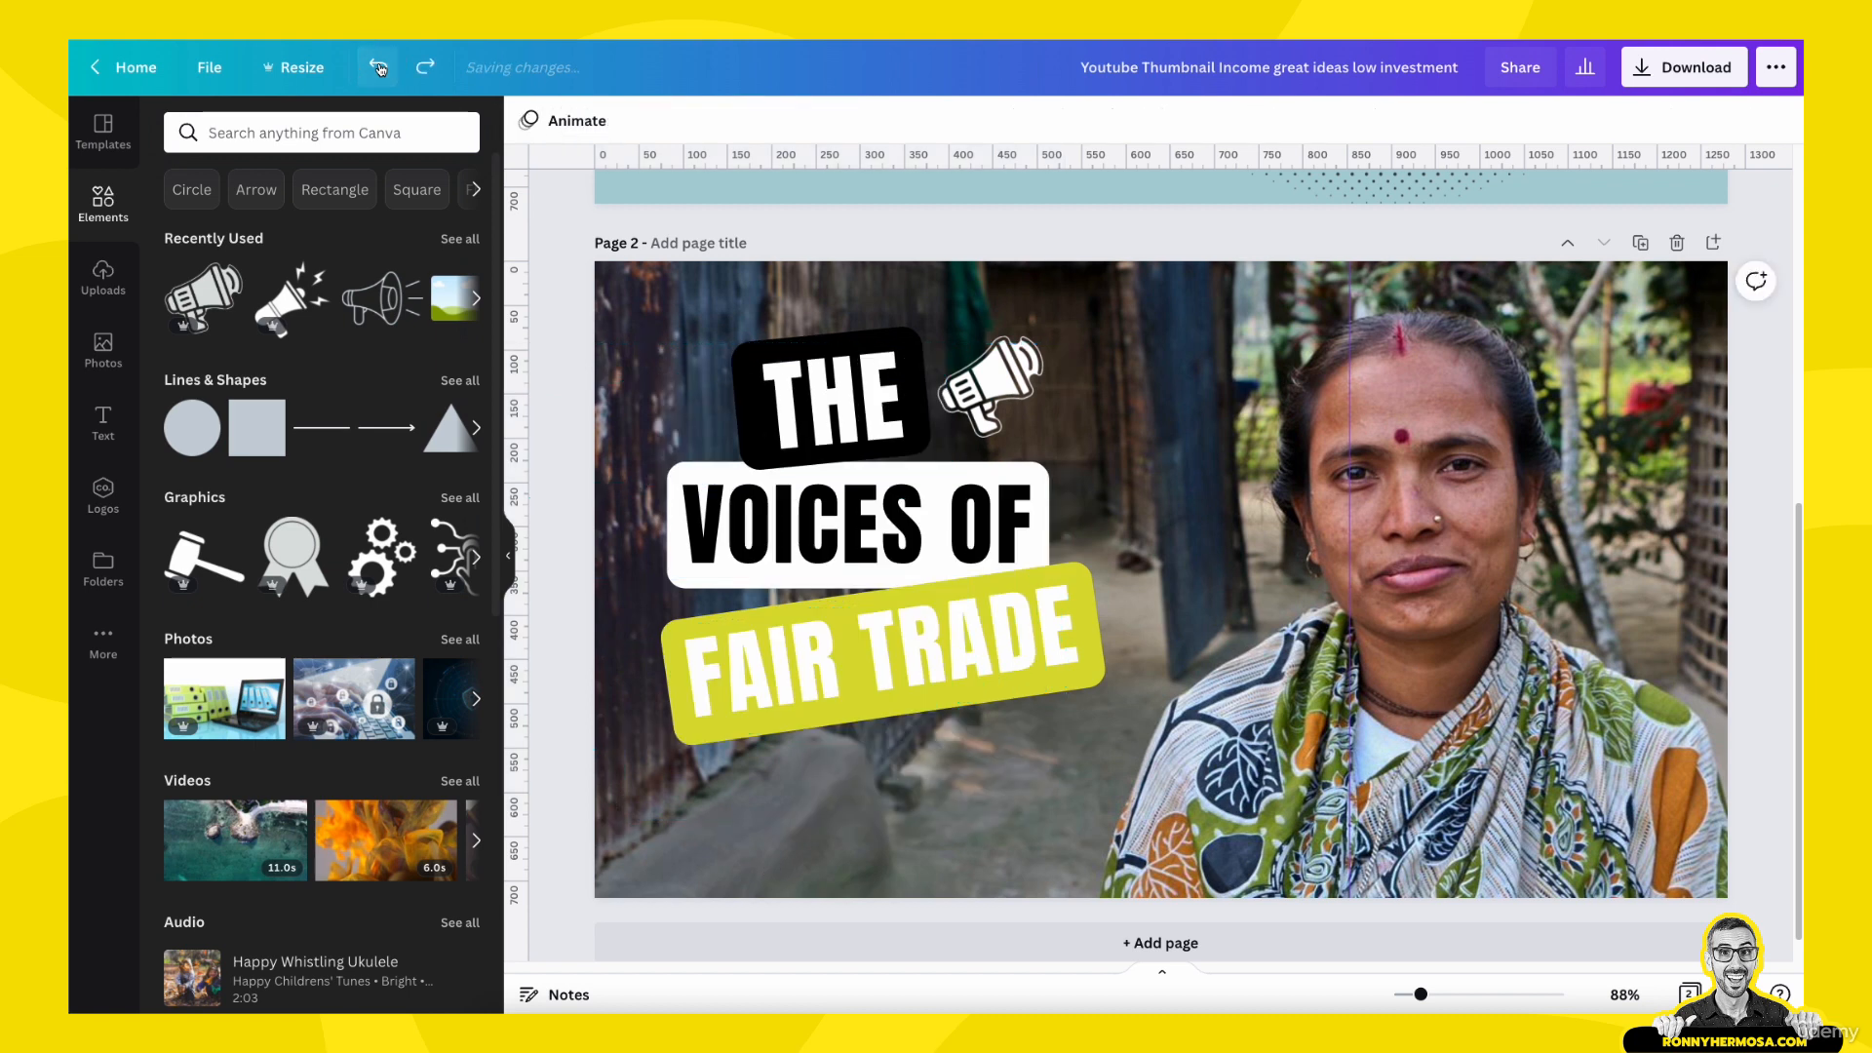
- Unlock the background photo on page 2
{"action": "left_click", "coordinate": [1537, 676]}
{"action": "left_click_drag", "start_coordinate": [1537, 676], "coordinate": [1688, 531]}
{"action": "left_click", "coordinate": [1765, 537]}
{"action": "left_click", "coordinate": [1671, 557]}
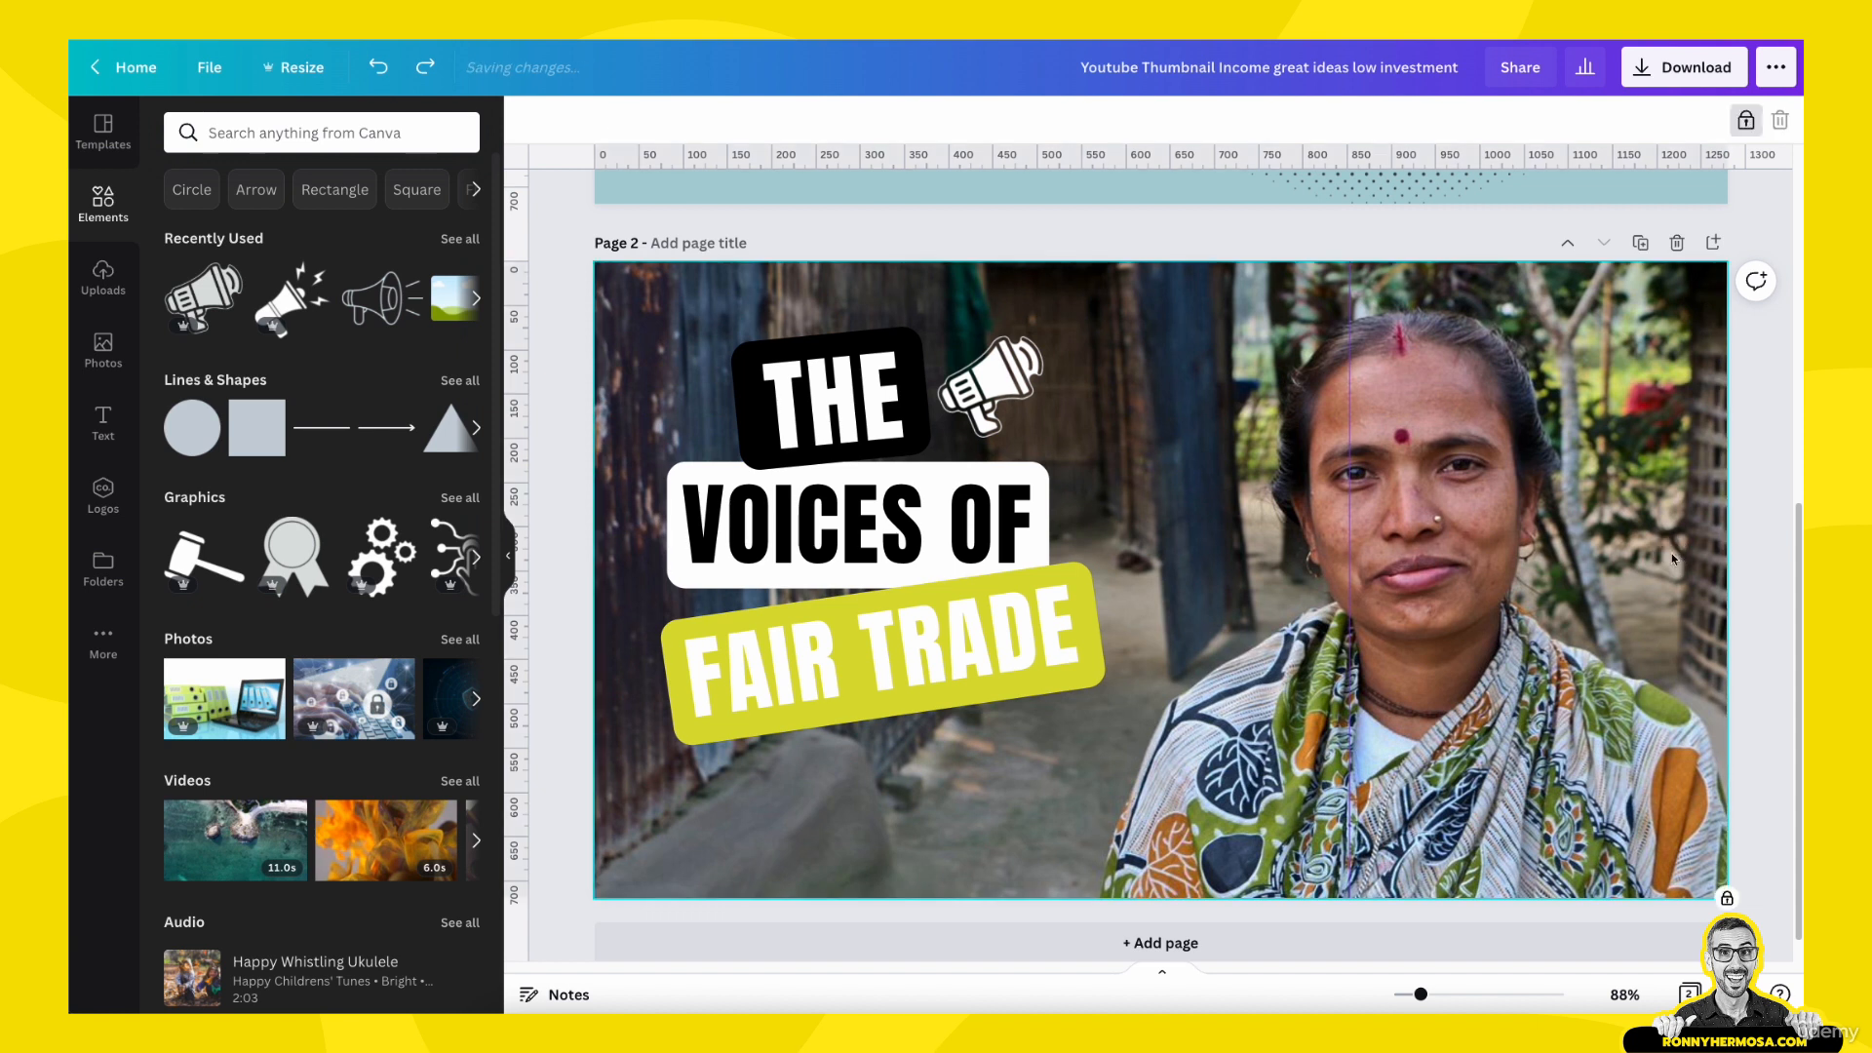
{"action": "left_click", "coordinate": [1756, 524]}
{"action": "left_click", "coordinate": [1654, 558]}
{"action": "left_click", "coordinate": [1745, 120]}
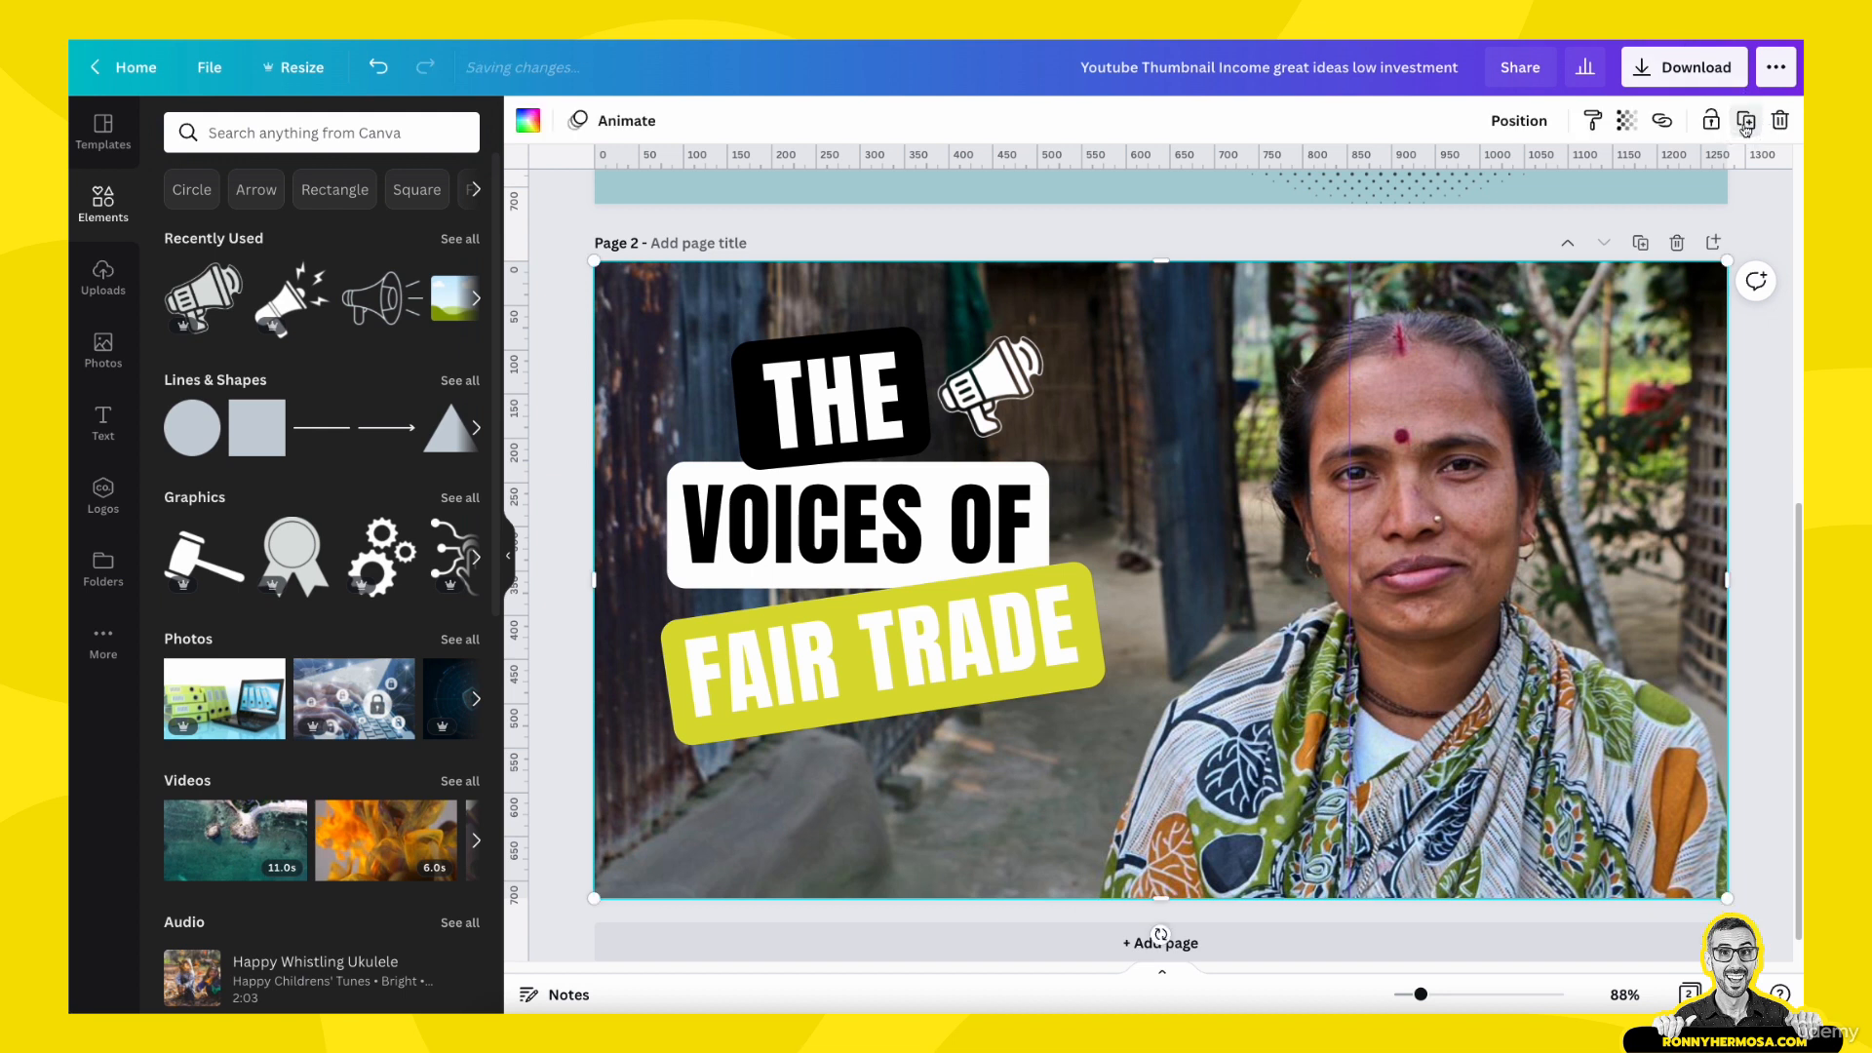
- Duplicate the background photo on page 2 and shift the copy downward so the original's upper strip is exposed
{"action": "left_click", "coordinate": [1755, 431]}
{"action": "left_click", "coordinate": [1656, 454]}
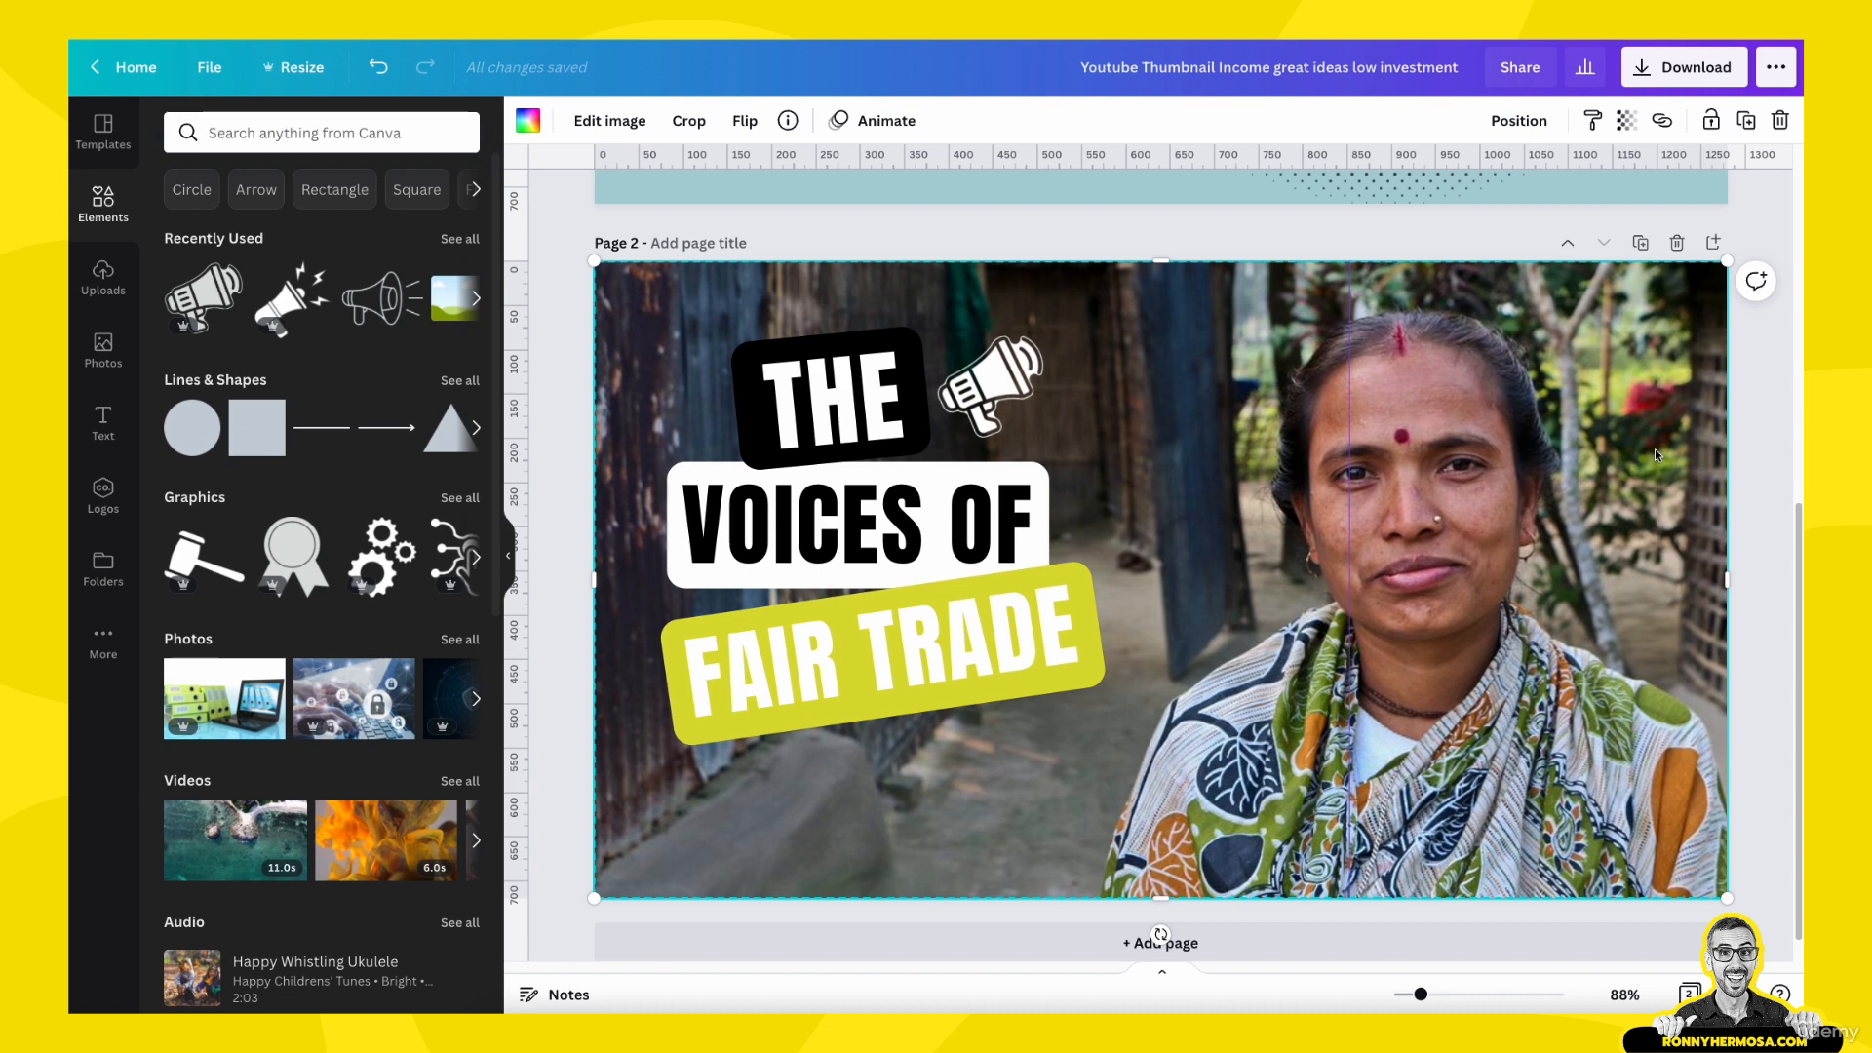
{"action": "key", "text": "ctrl+d"}
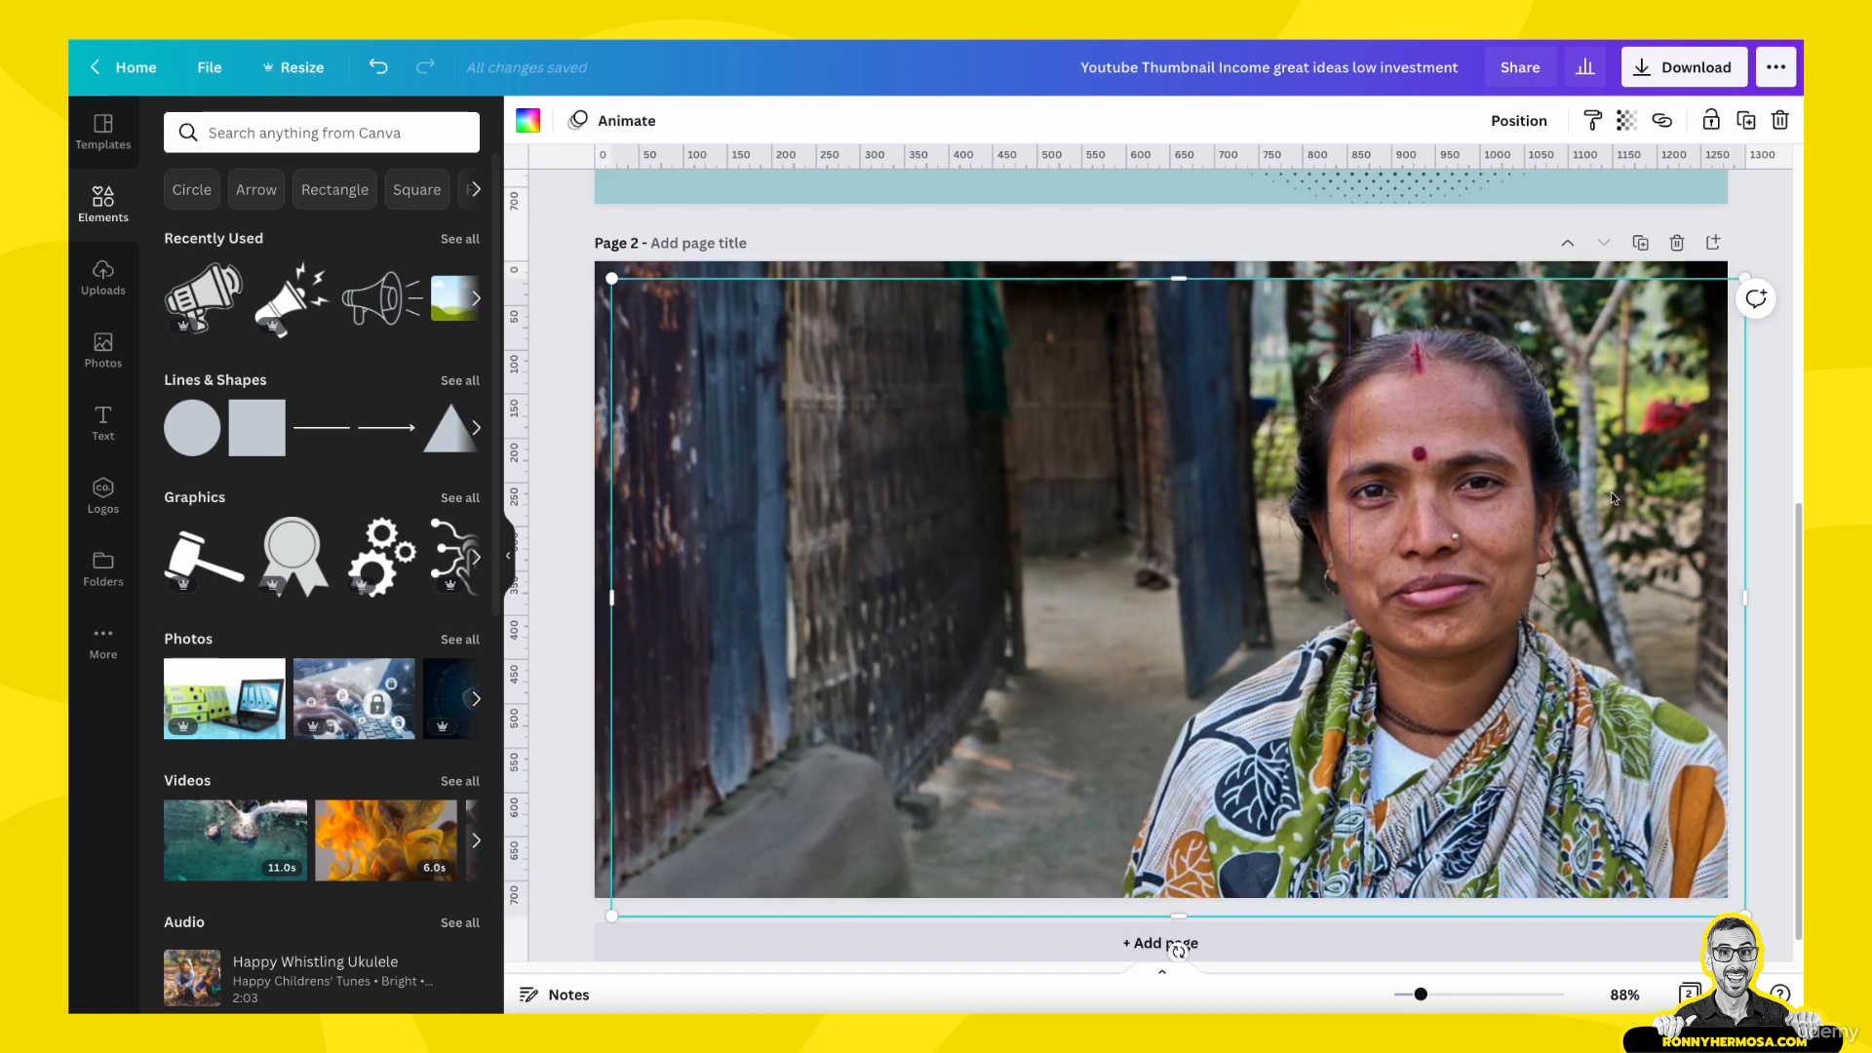
{"action": "left_click_drag", "start_coordinate": [1602, 512], "coordinate": [1575, 631]}
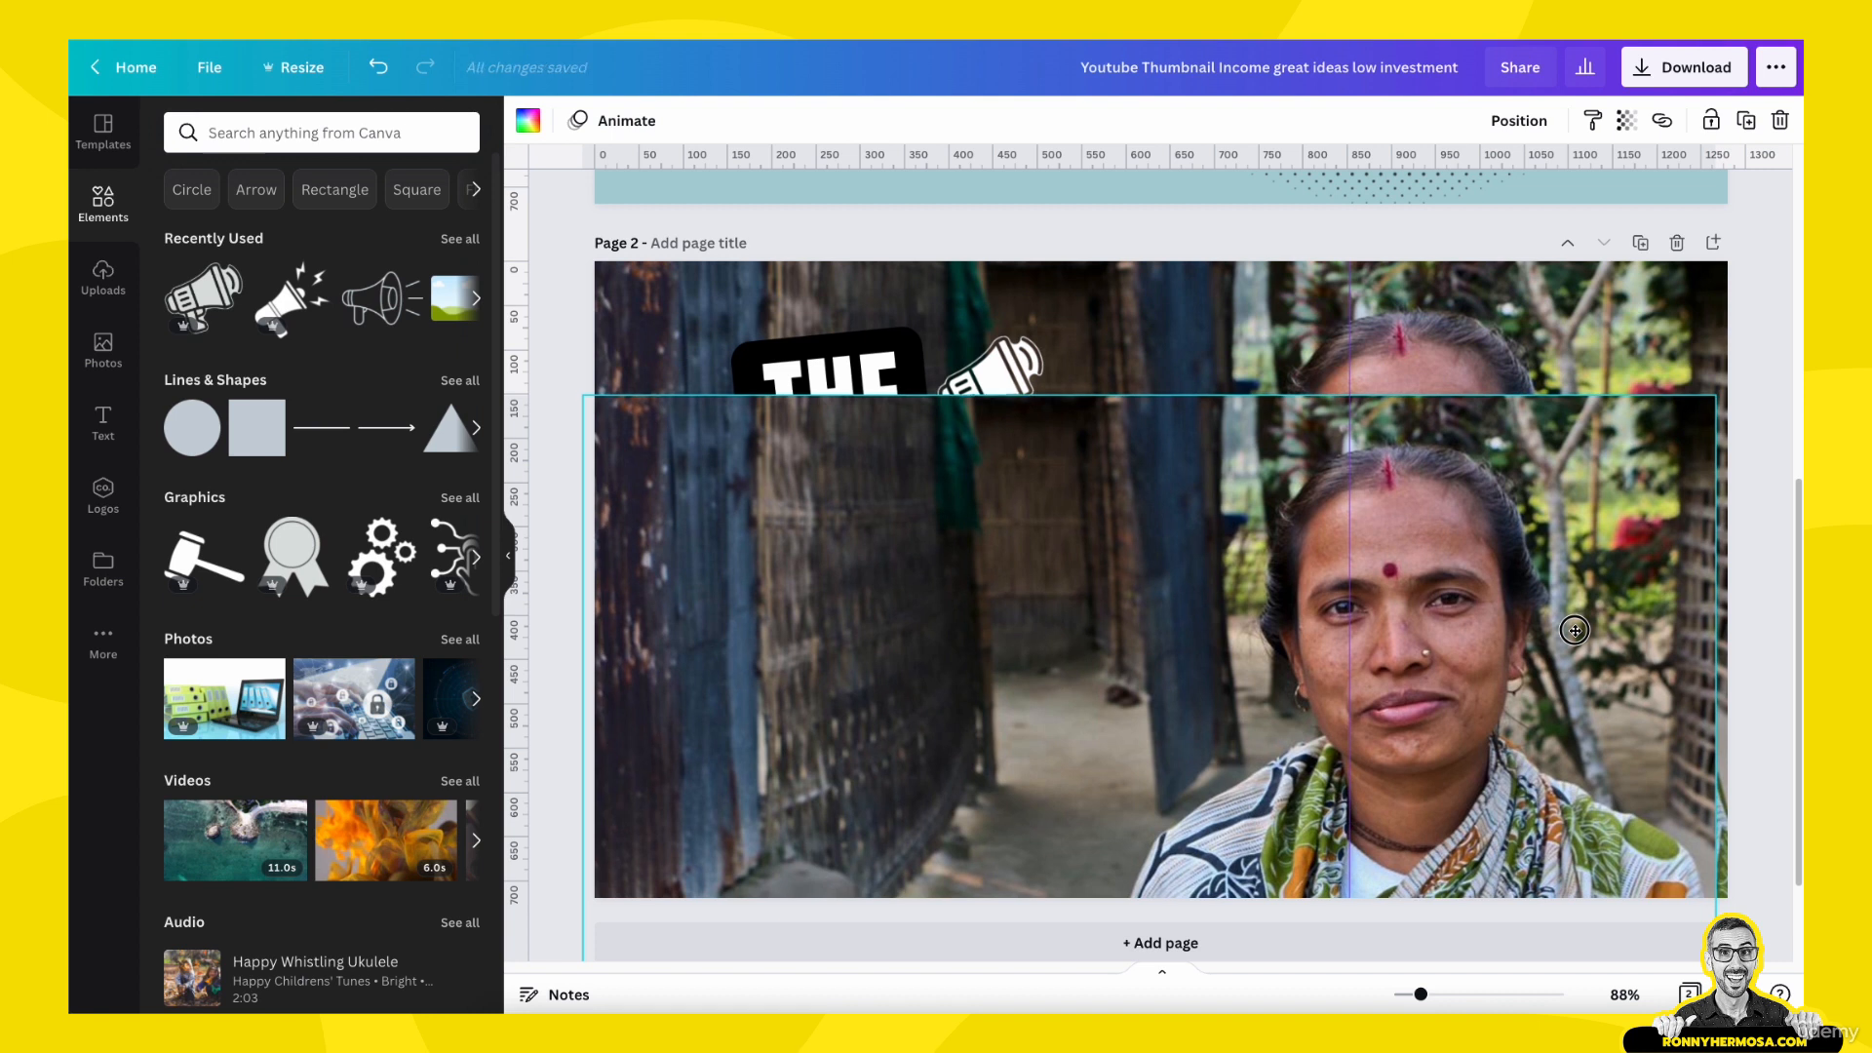
- Turn the original background photo black and white by setting its saturation to -100
{"action": "left_click", "coordinate": [1633, 298]}
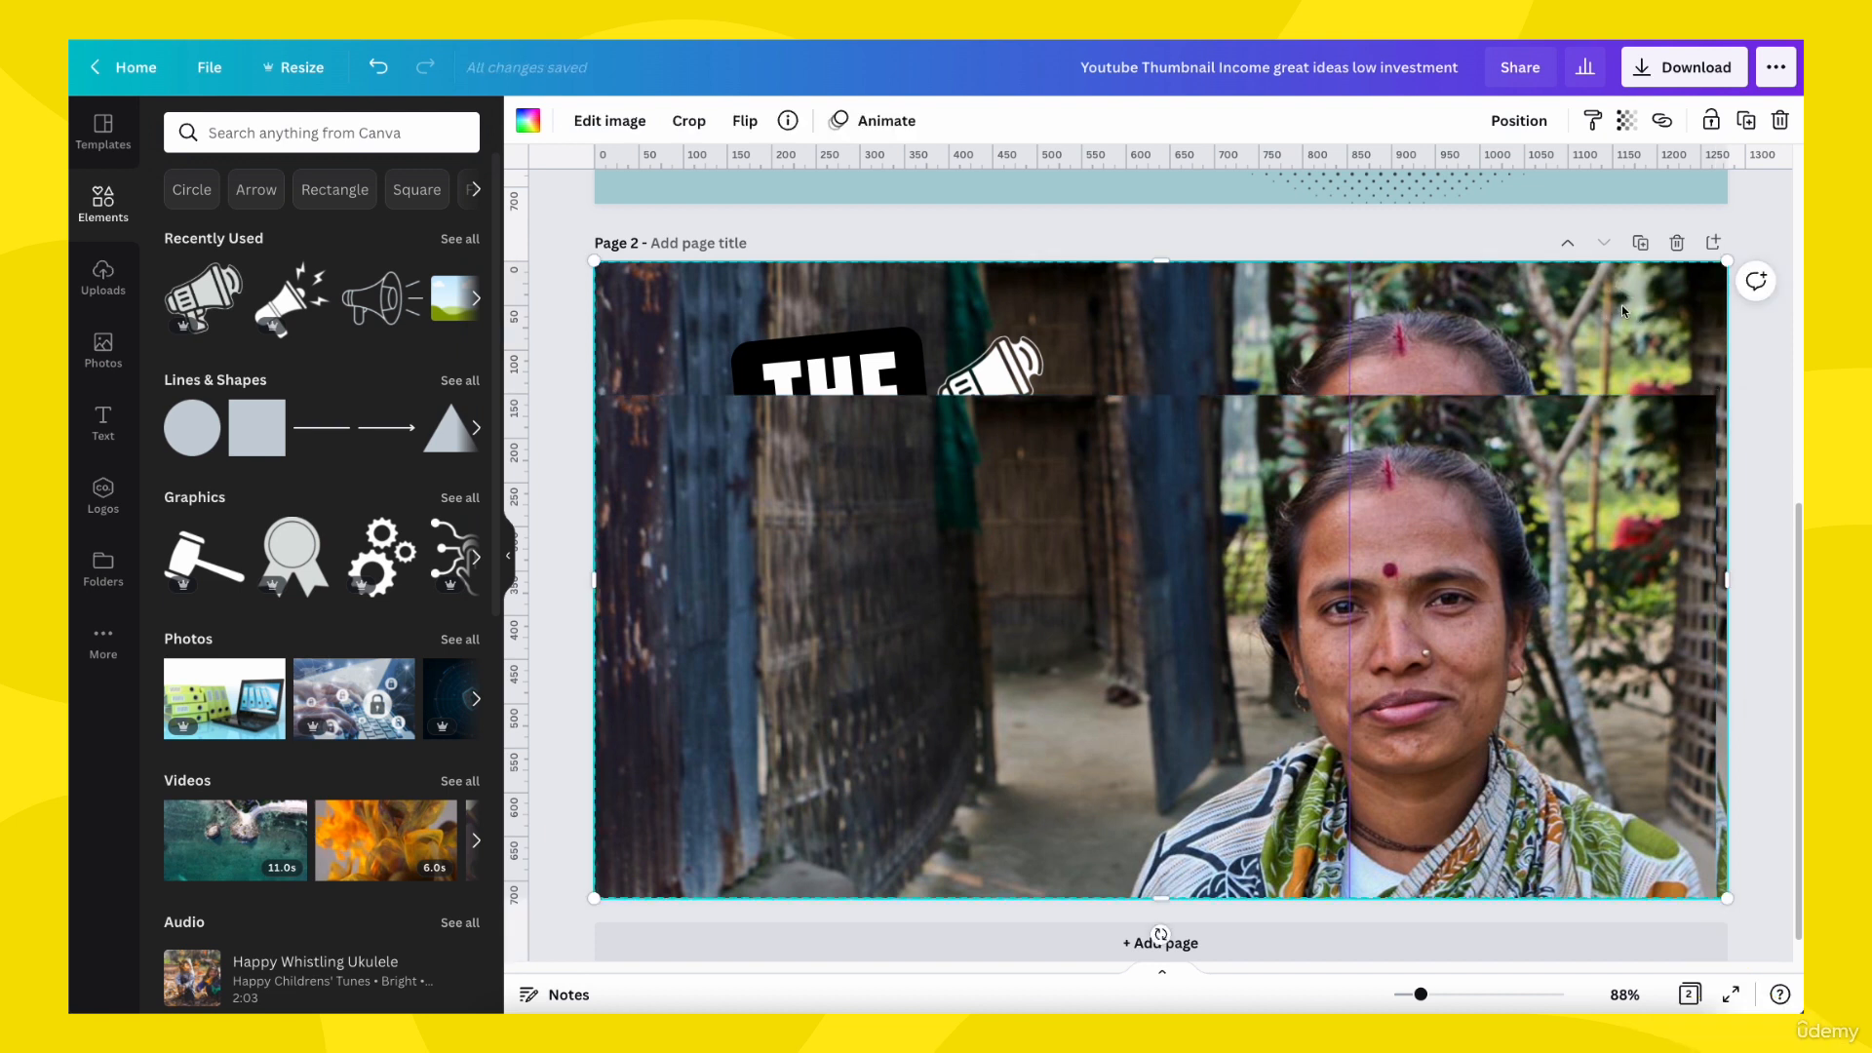
{"action": "left_click", "coordinate": [629, 123]}
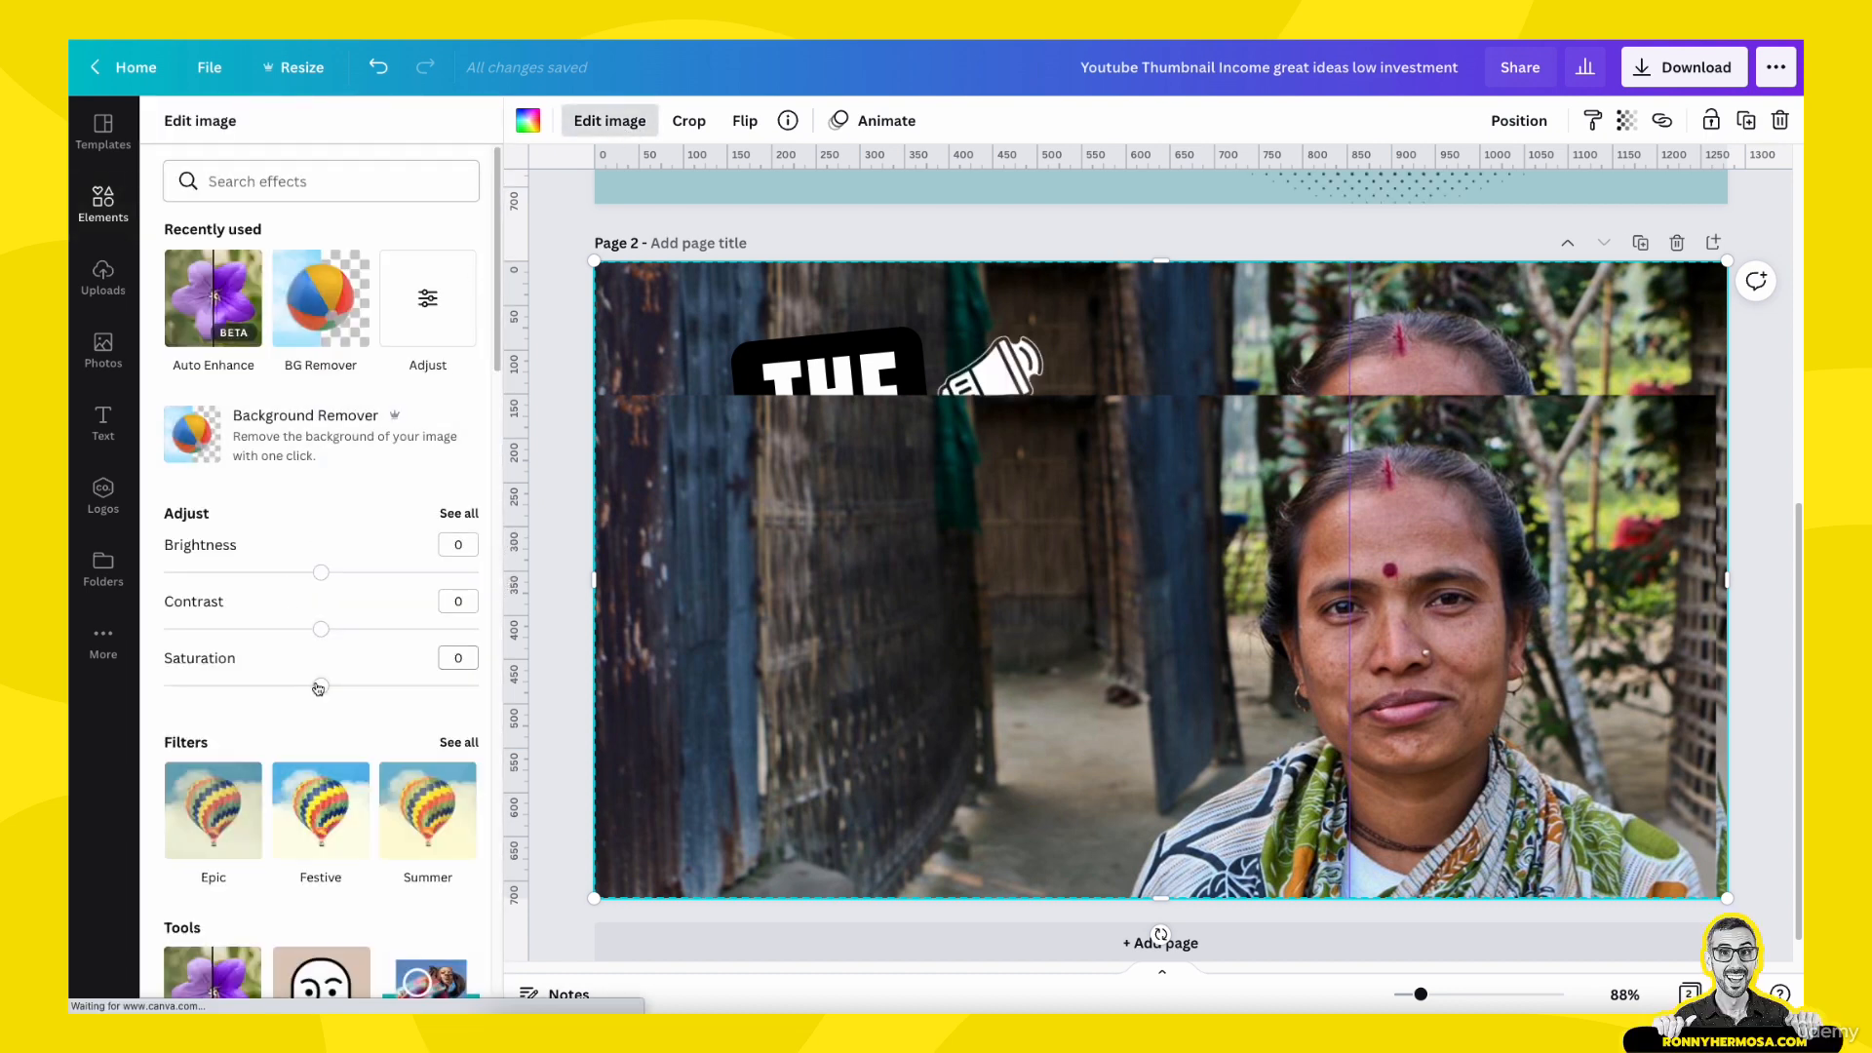
{"action": "left_click_drag", "start_coordinate": [319, 687], "coordinate": [126, 685]}
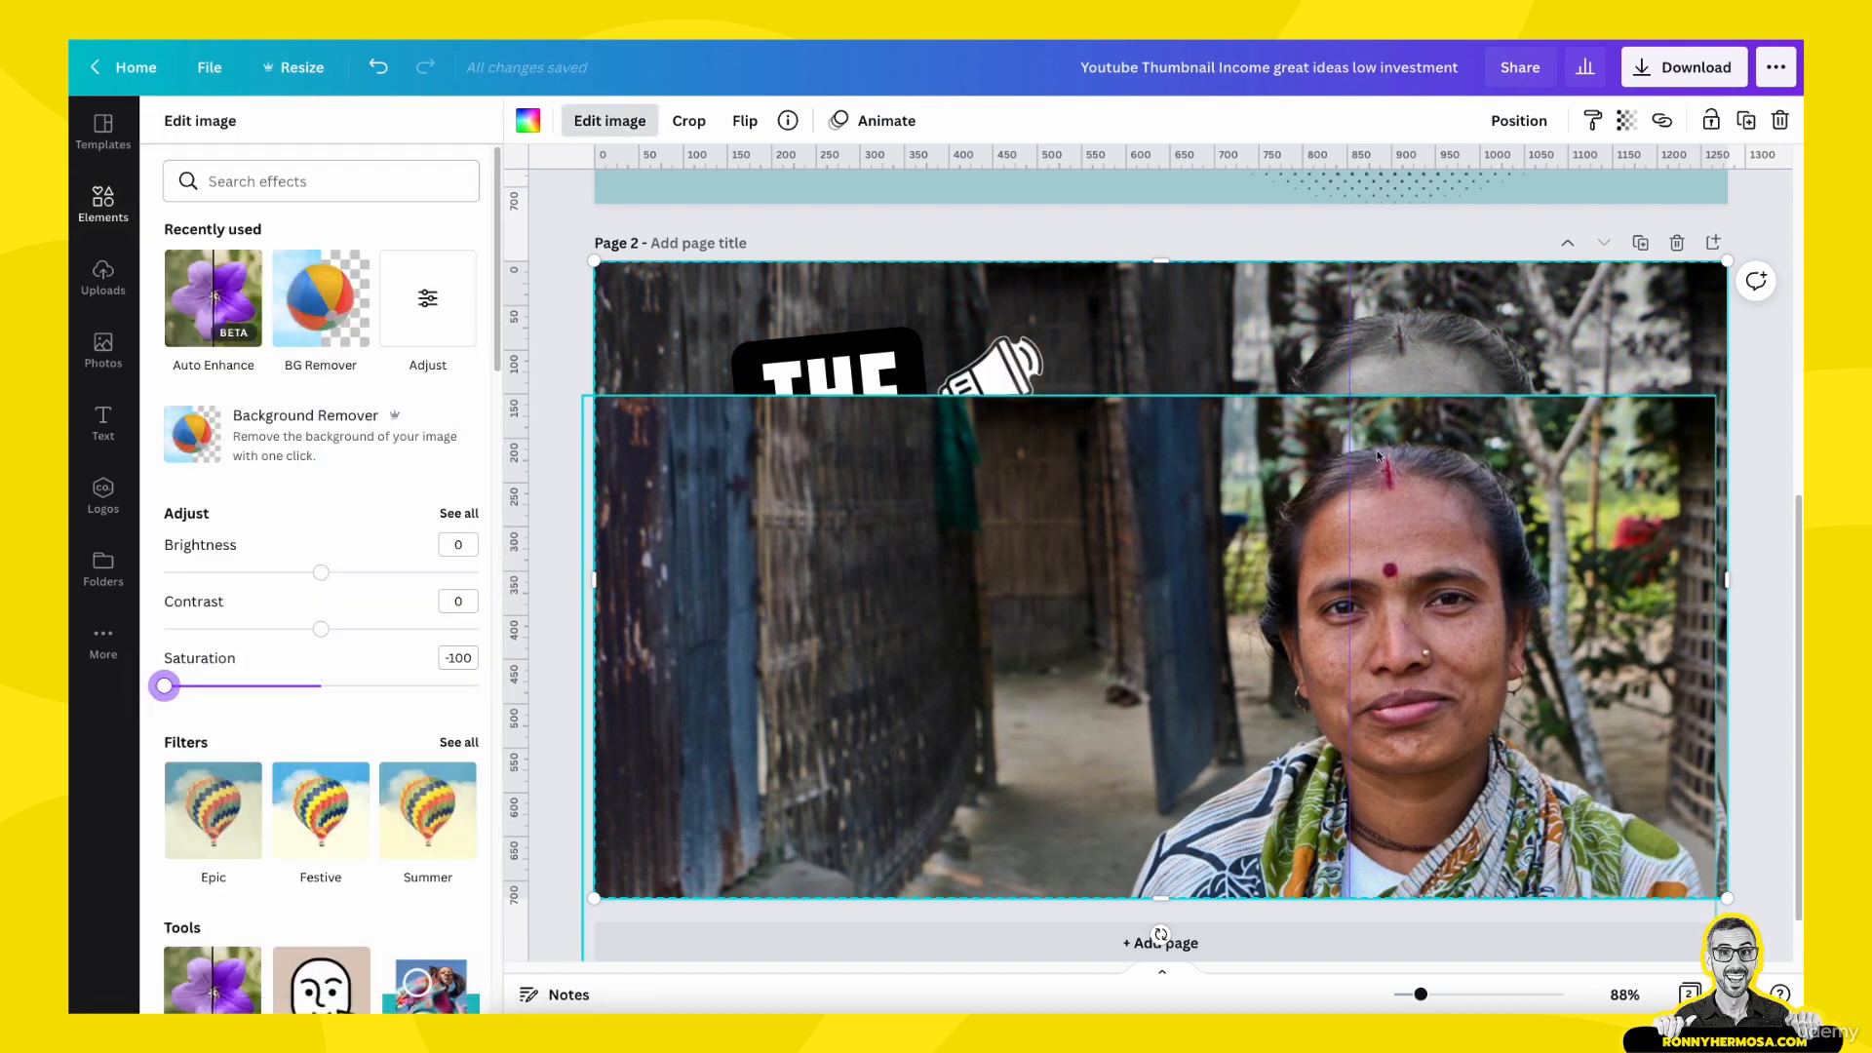
- Align the color photo copy exactly over the black-and-white original and remove the copy's background
{"action": "left_click_drag", "start_coordinate": [1492, 480], "coordinate": [1496, 397]}
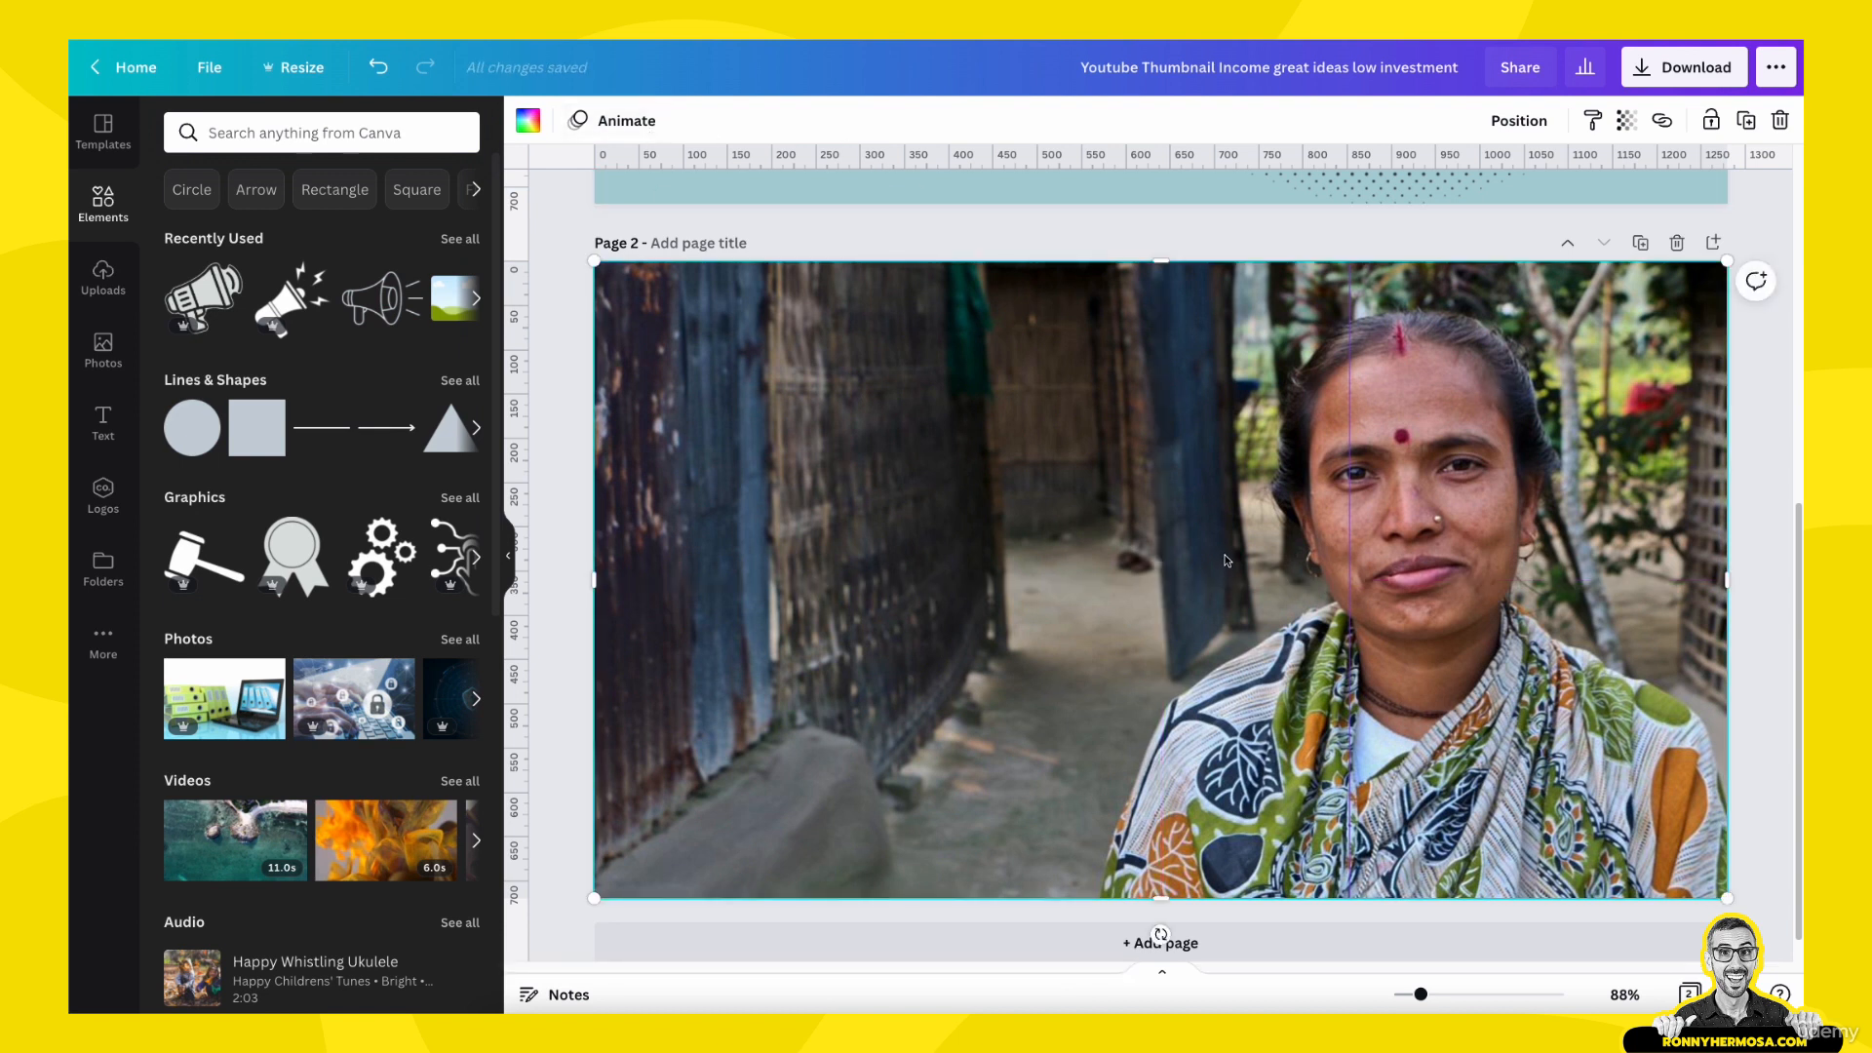
{"action": "left_click", "coordinate": [1394, 534]}
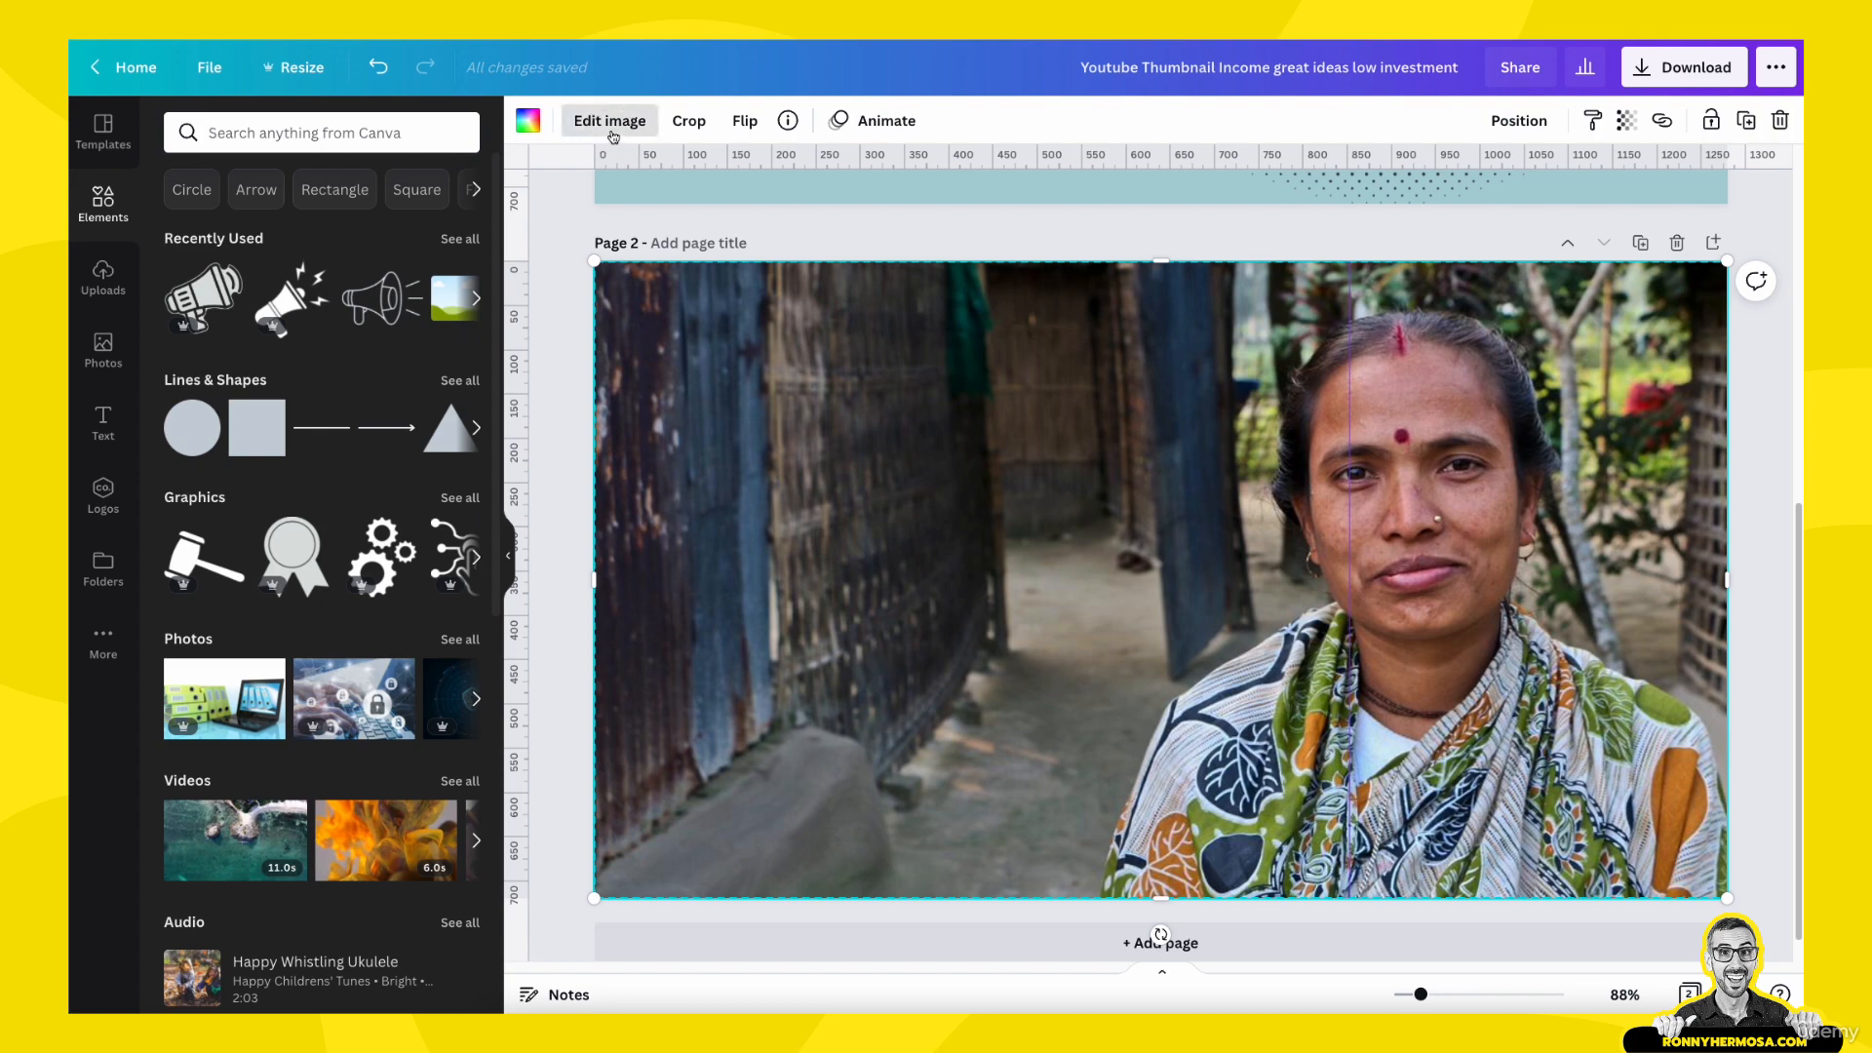
{"action": "left_click", "coordinate": [609, 119]}
{"action": "left_click", "coordinate": [271, 432]}
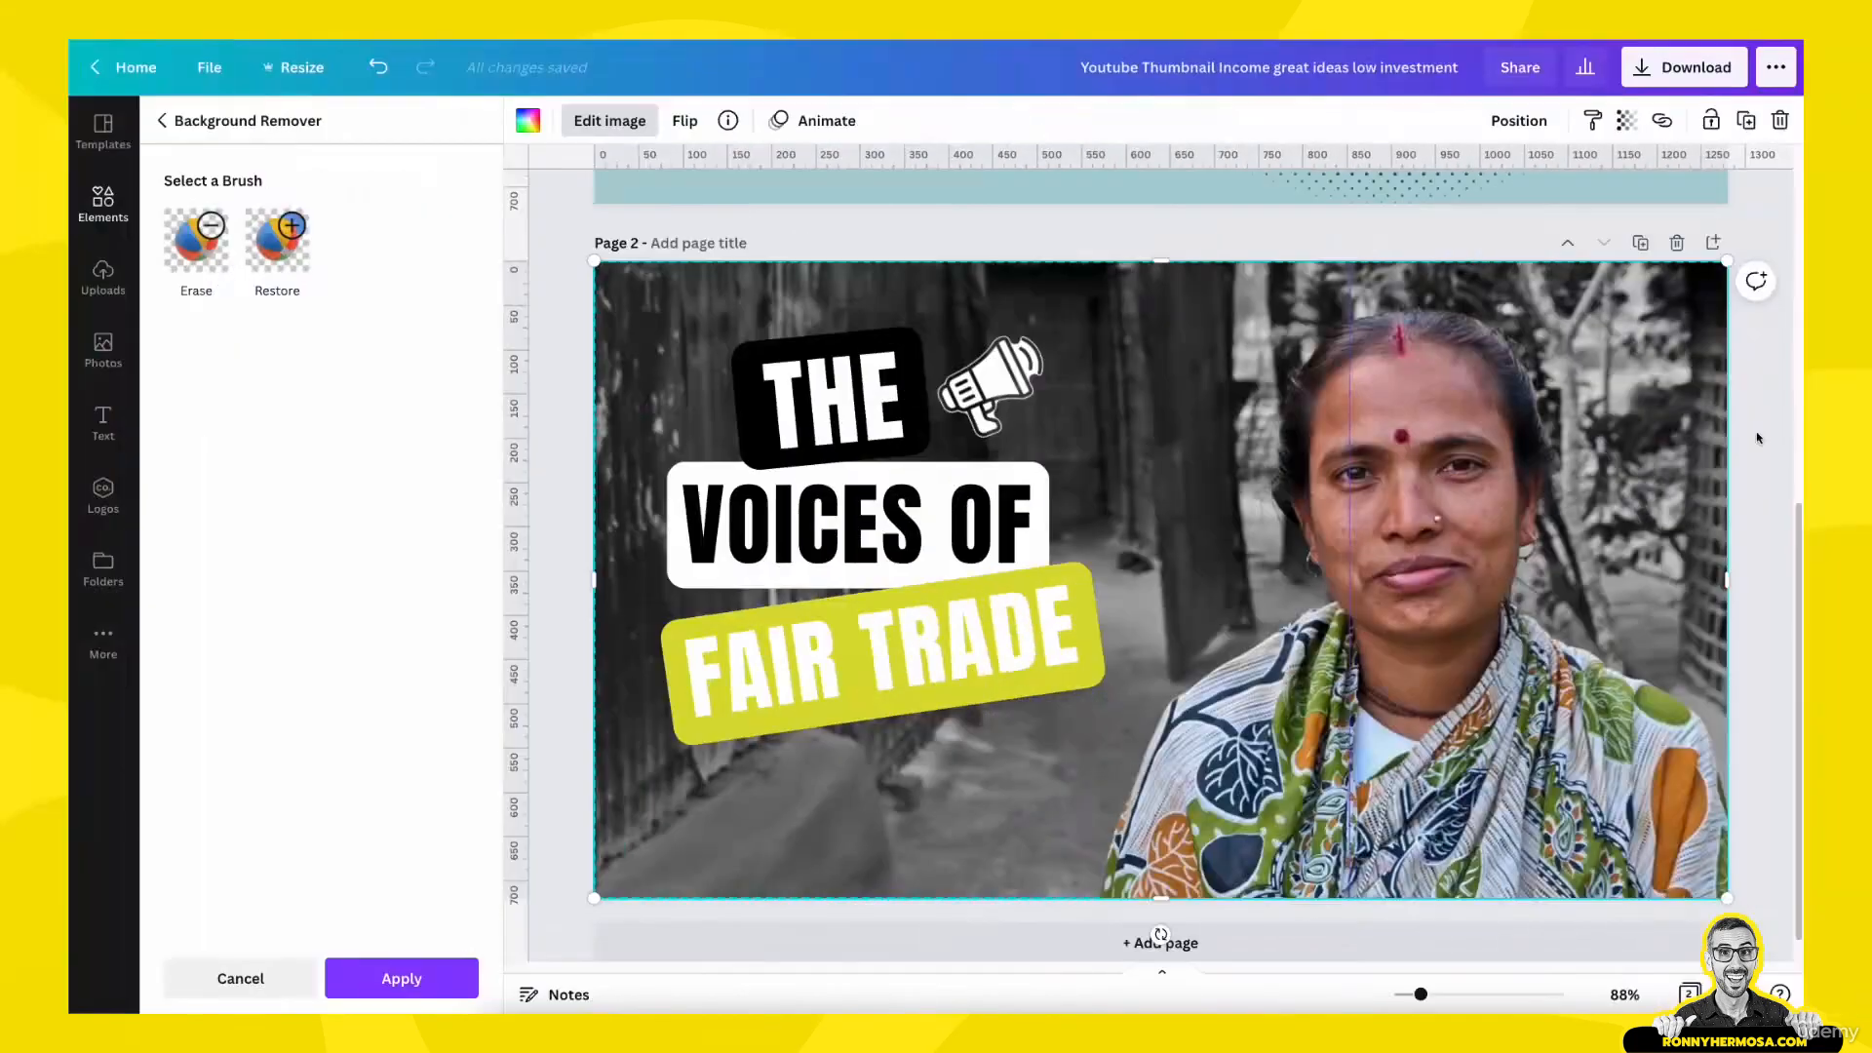
{"action": "left_click", "coordinate": [1759, 435]}
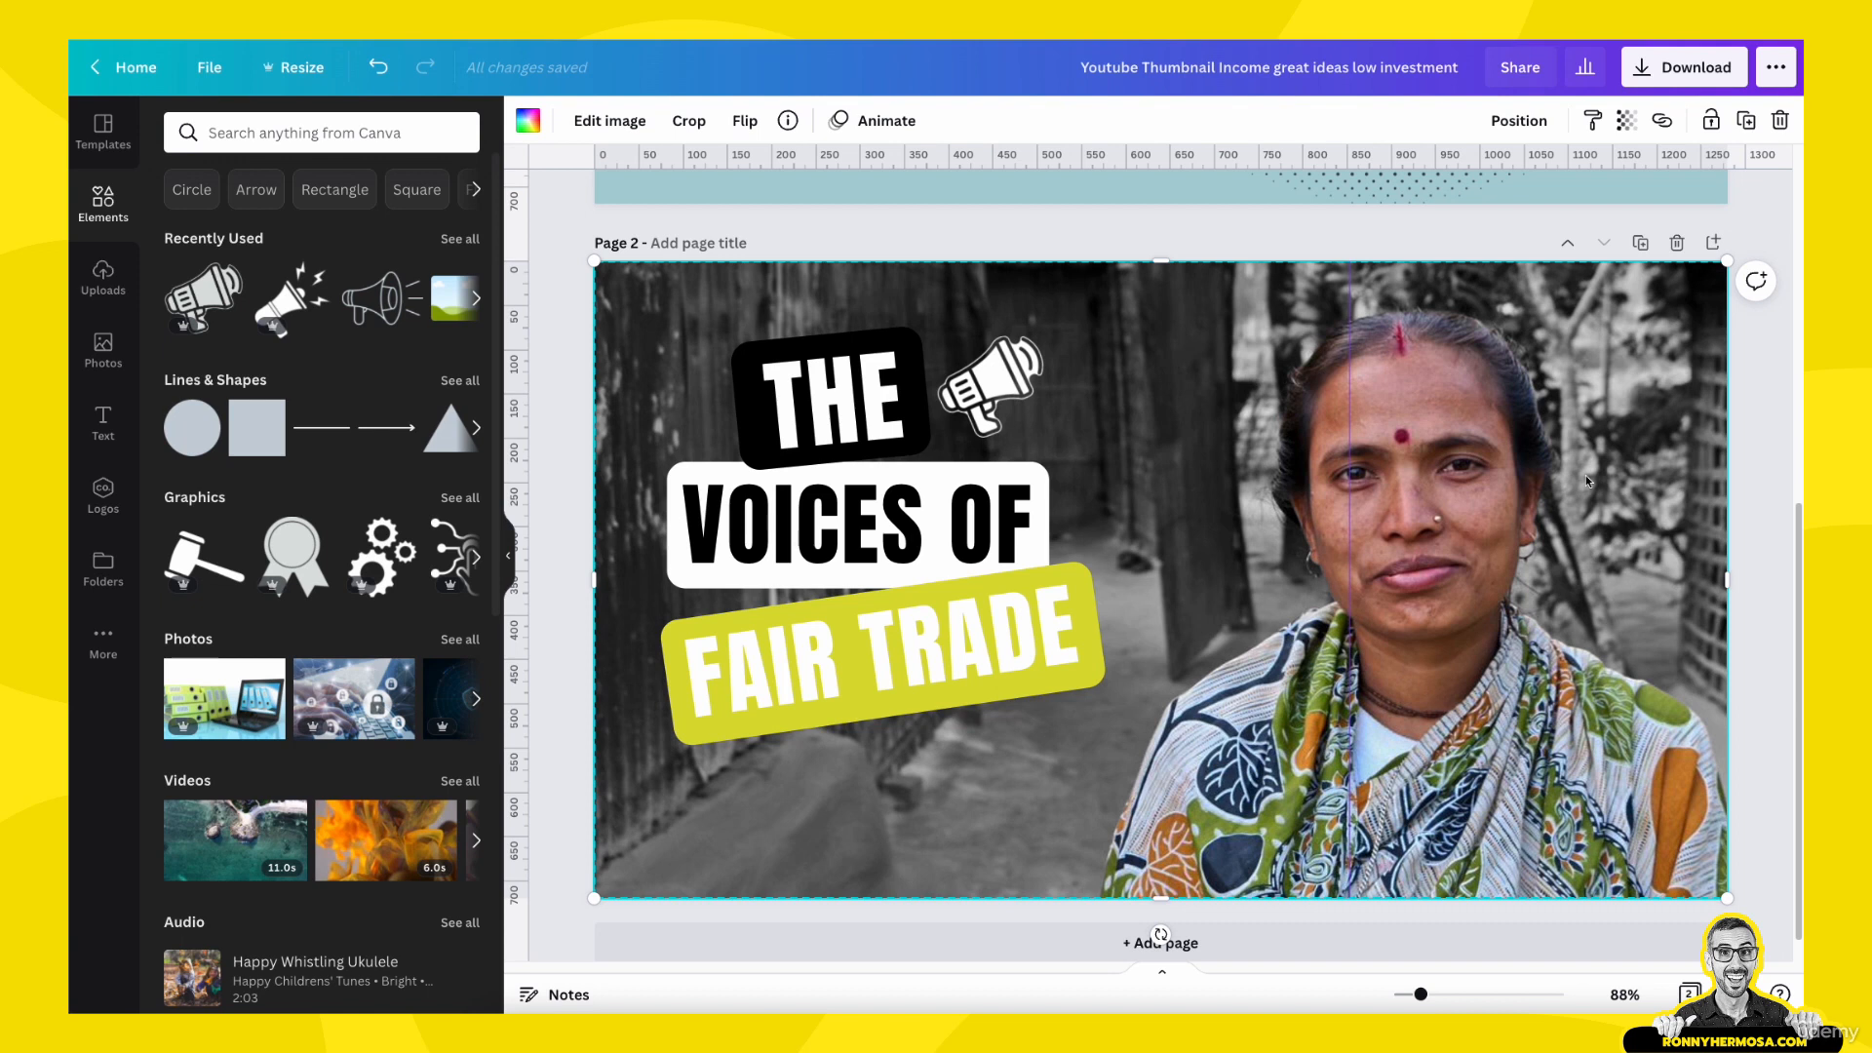
{"action": "left_click", "coordinate": [1750, 395]}
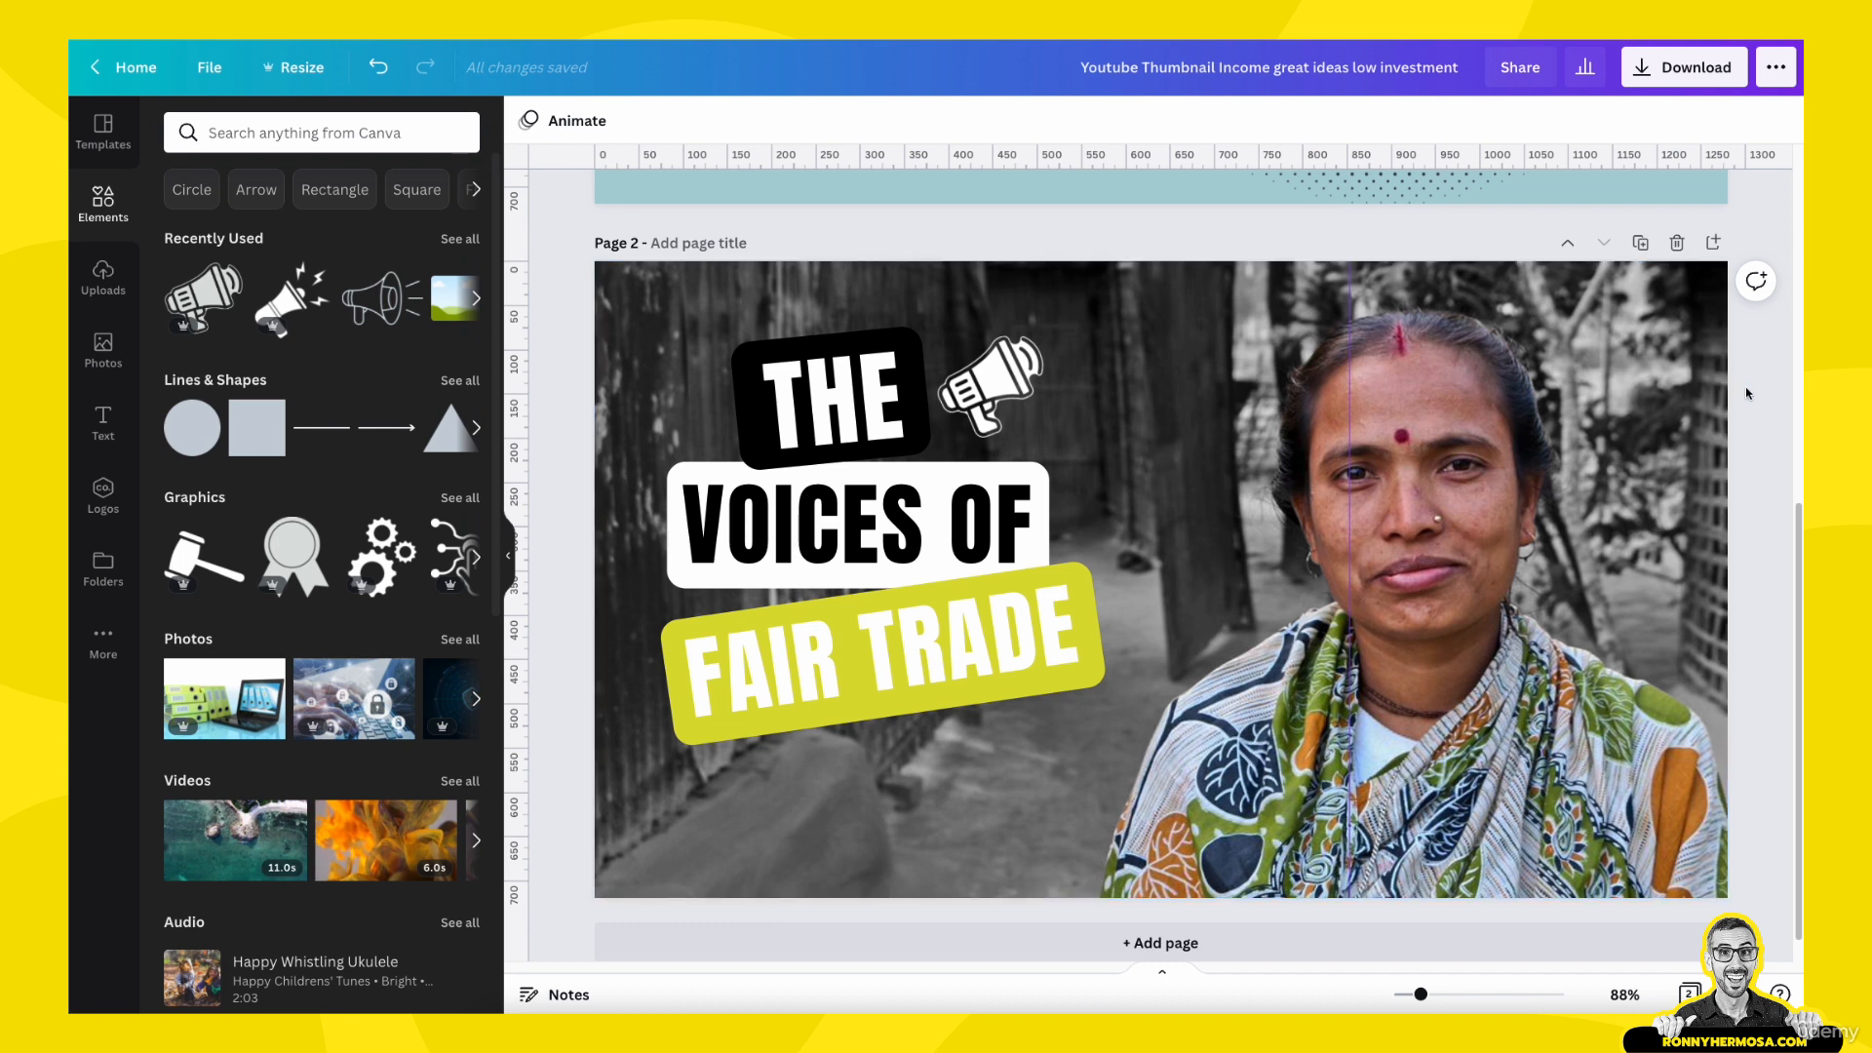
- Move the halftone circle on page 1 to the page's right edge and recolor it with the brand's lightest neutral gray
{"action": "scroll", "coordinate": [1732, 474], "scroll_direction": "up", "scroll_amount": 1}
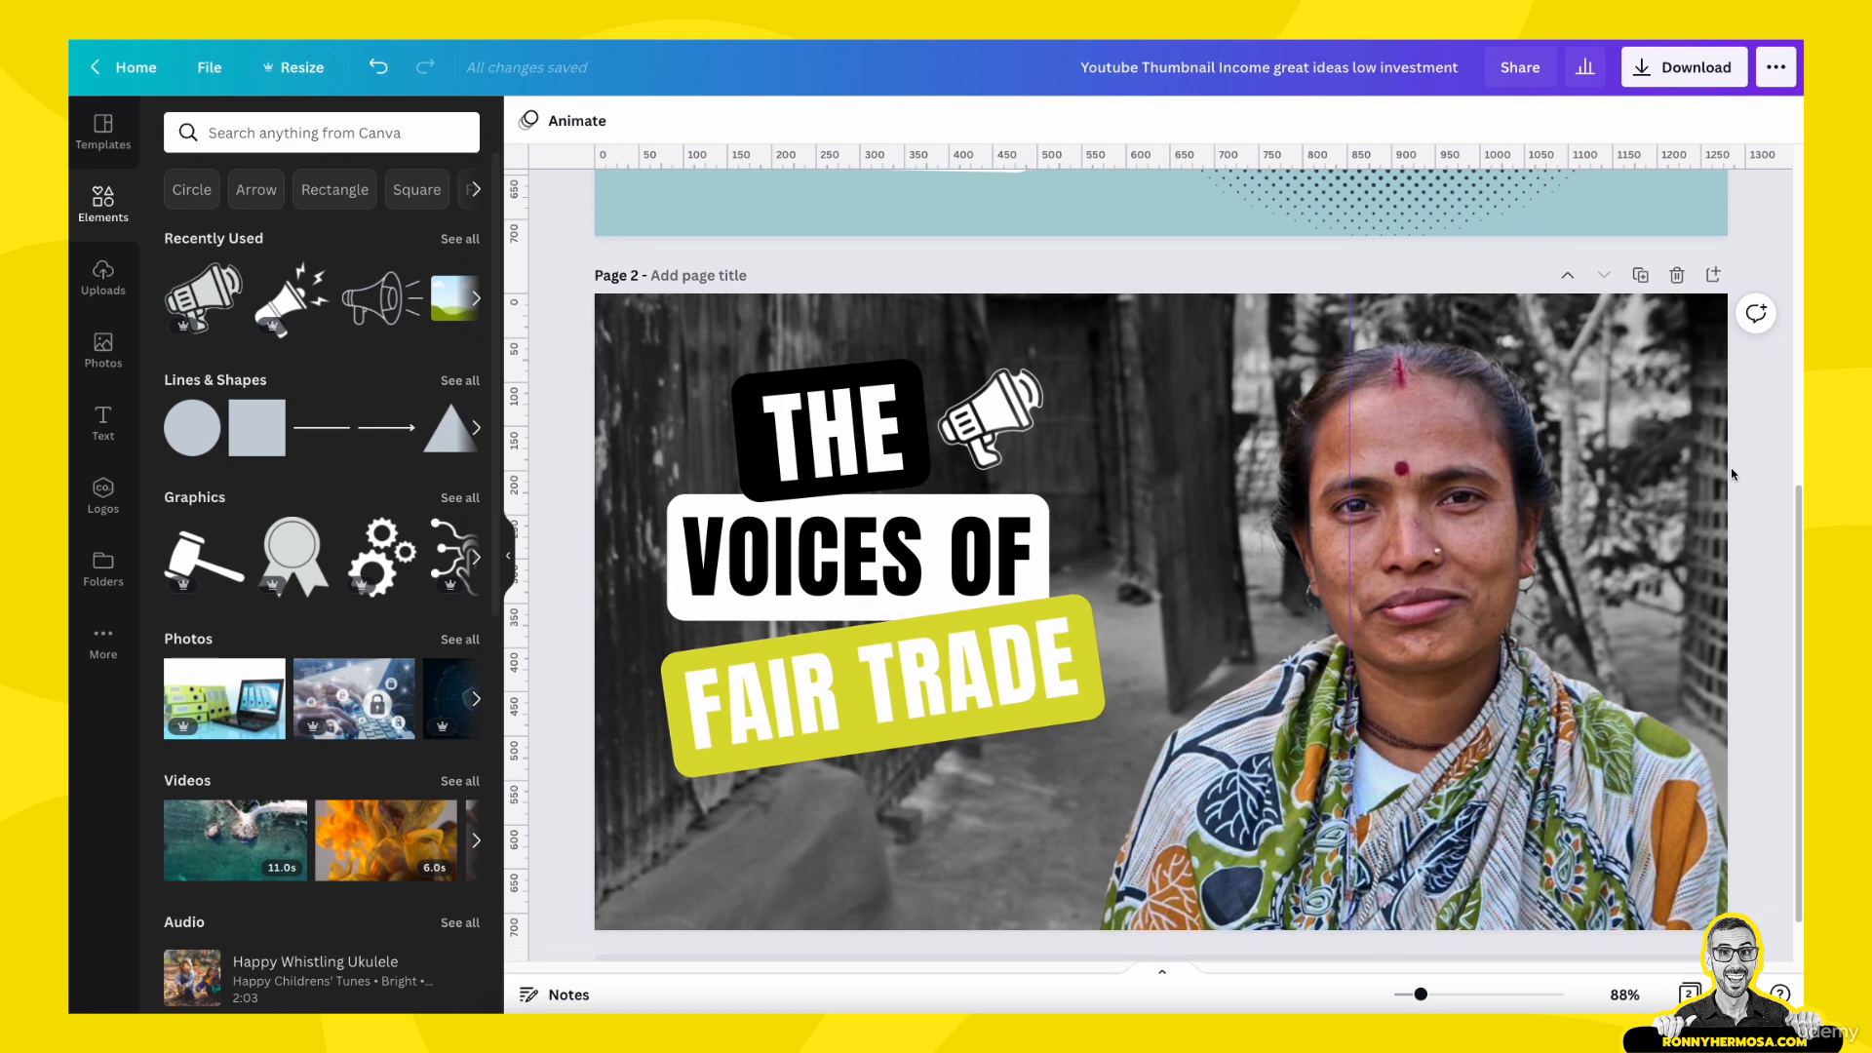
{"action": "scroll", "coordinate": [1729, 466], "scroll_direction": "up", "scroll_amount": 6}
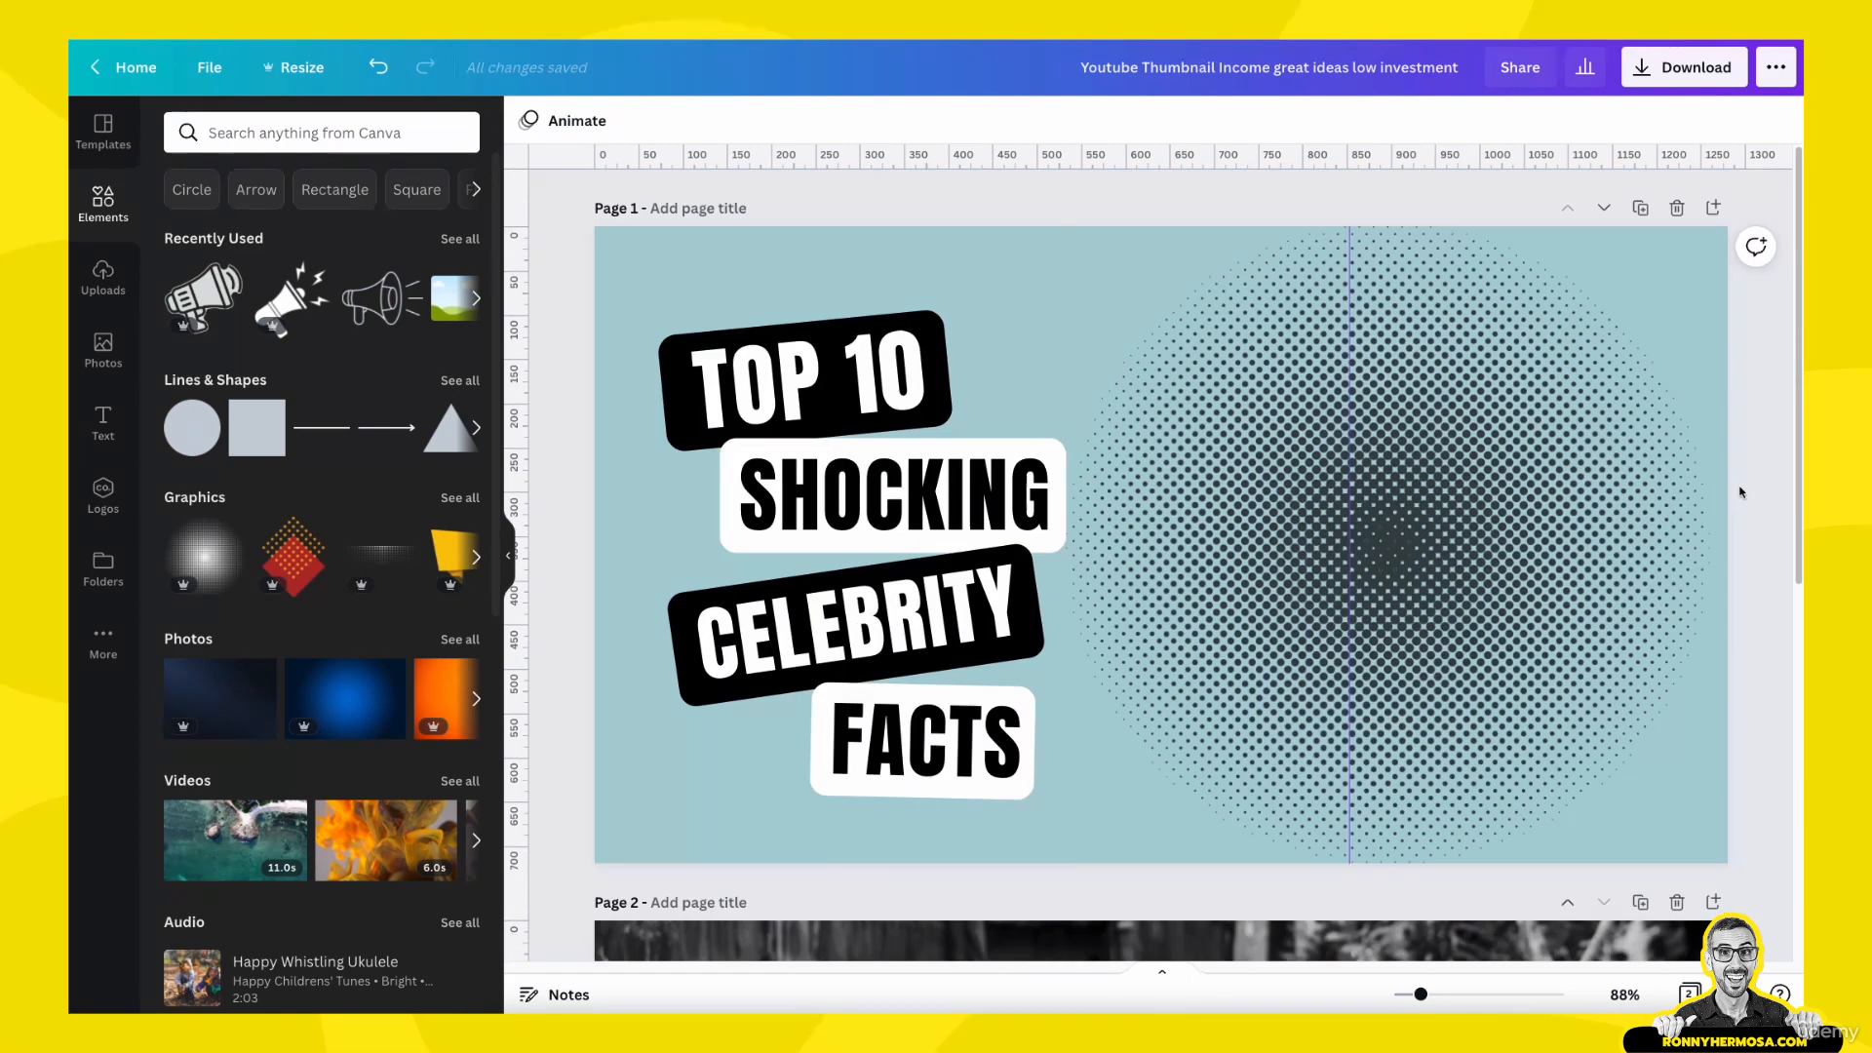
{"action": "left_click", "coordinate": [1503, 487]}
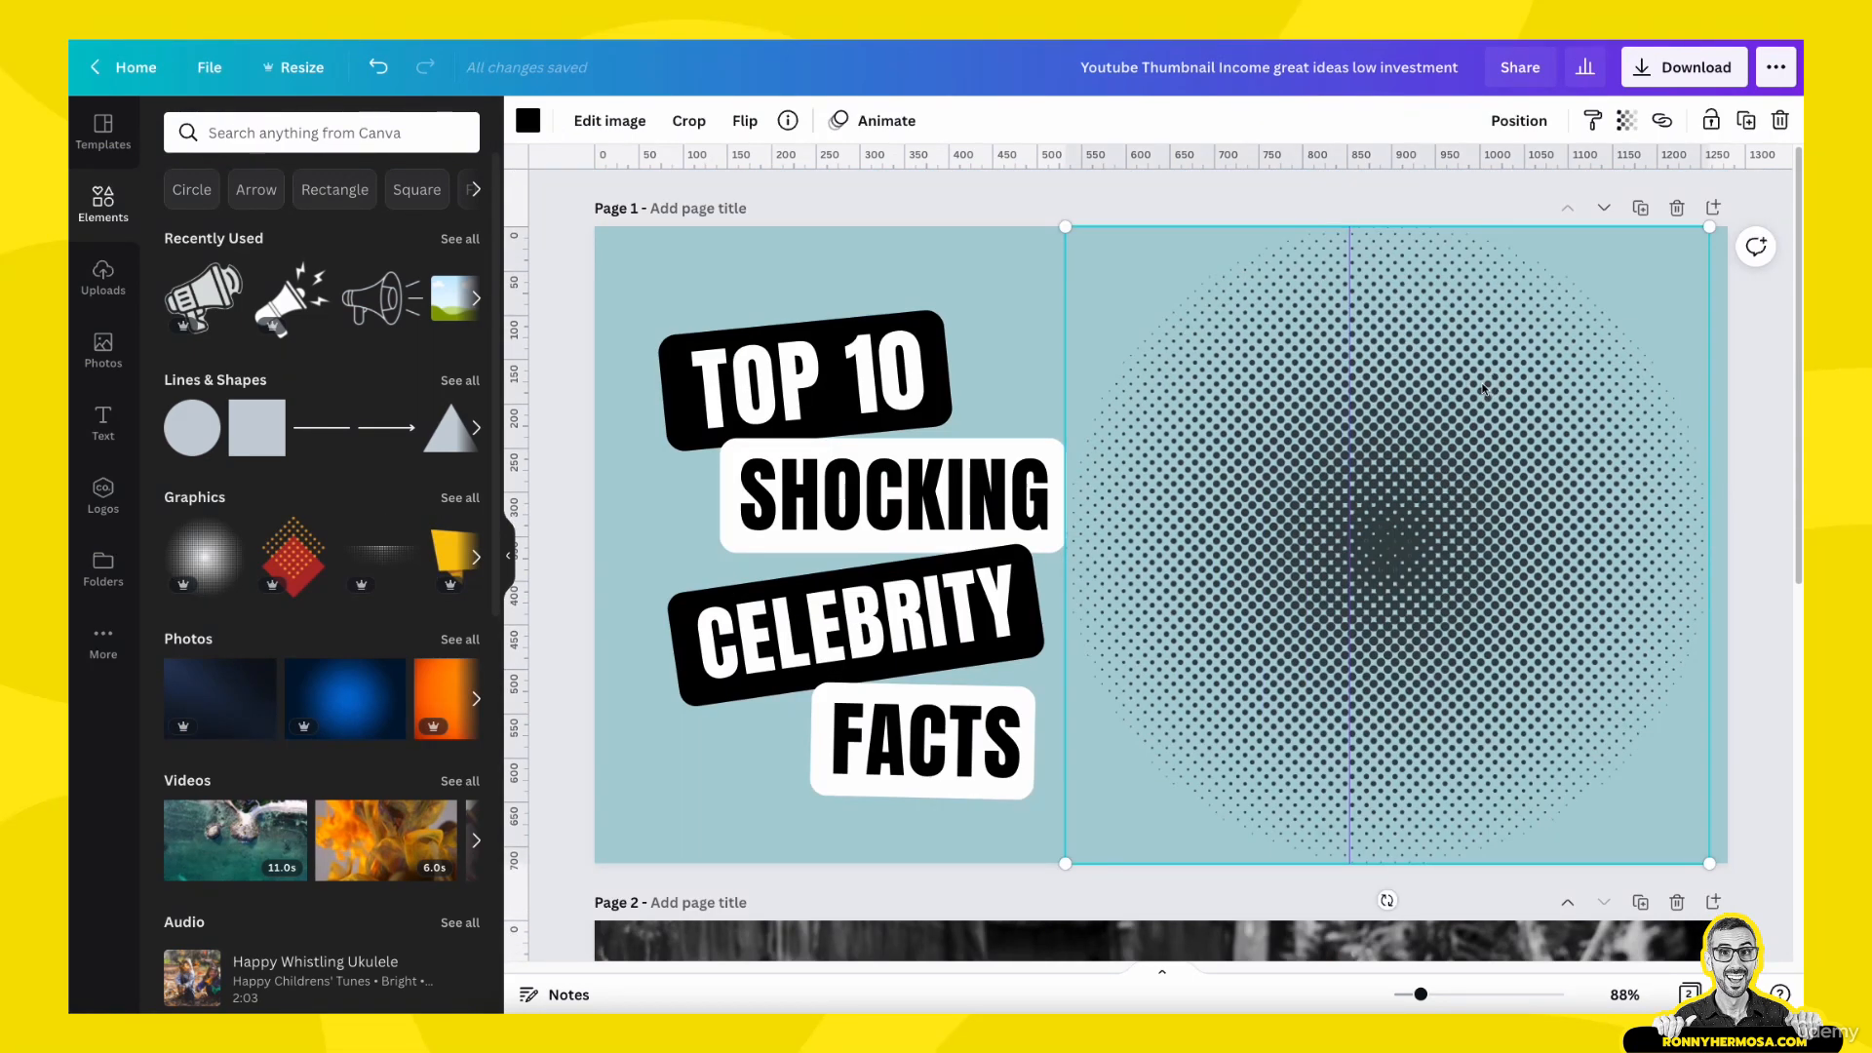
{"action": "mouse_move", "coordinate": [1472, 549]}
{"action": "left_mouse_down"}
{"action": "mouse_move", "coordinate": [1457, 574]}
{"action": "mouse_move", "coordinate": [1476, 548]}
{"action": "left_mouse_up"}
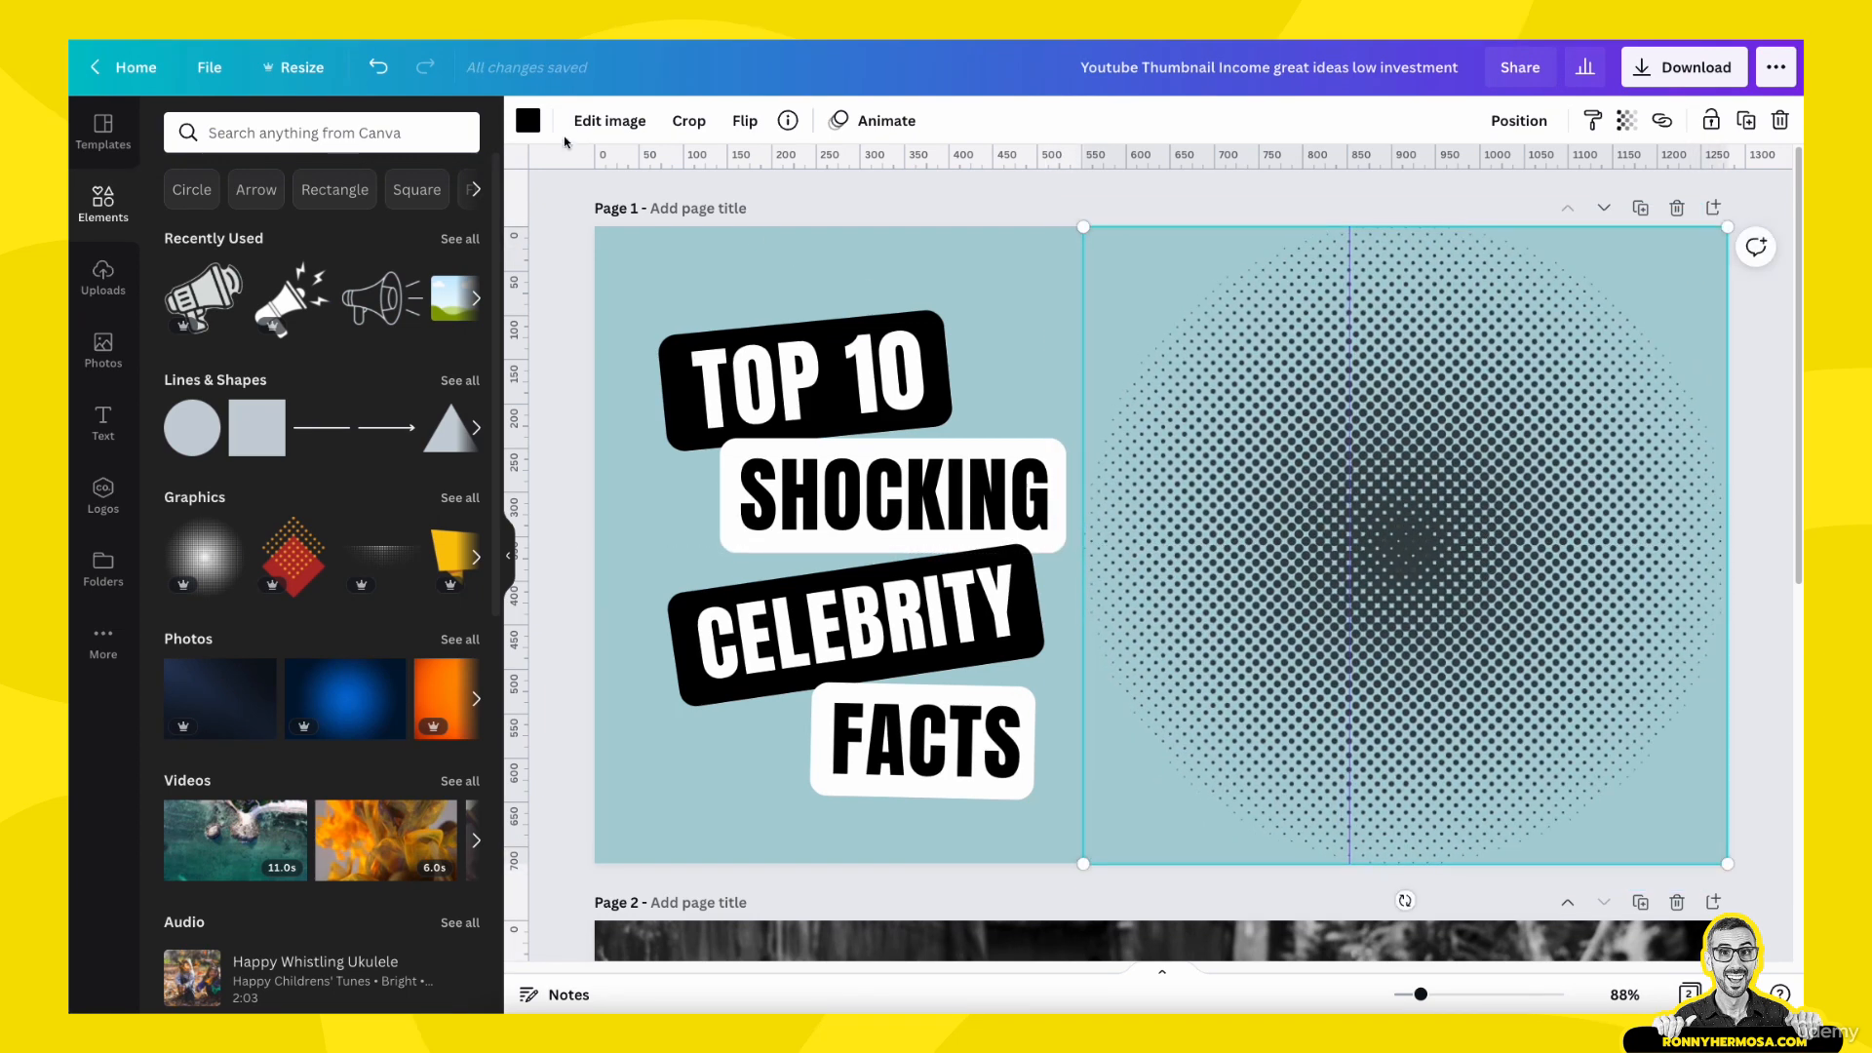
{"action": "left_click", "coordinate": [527, 120]}
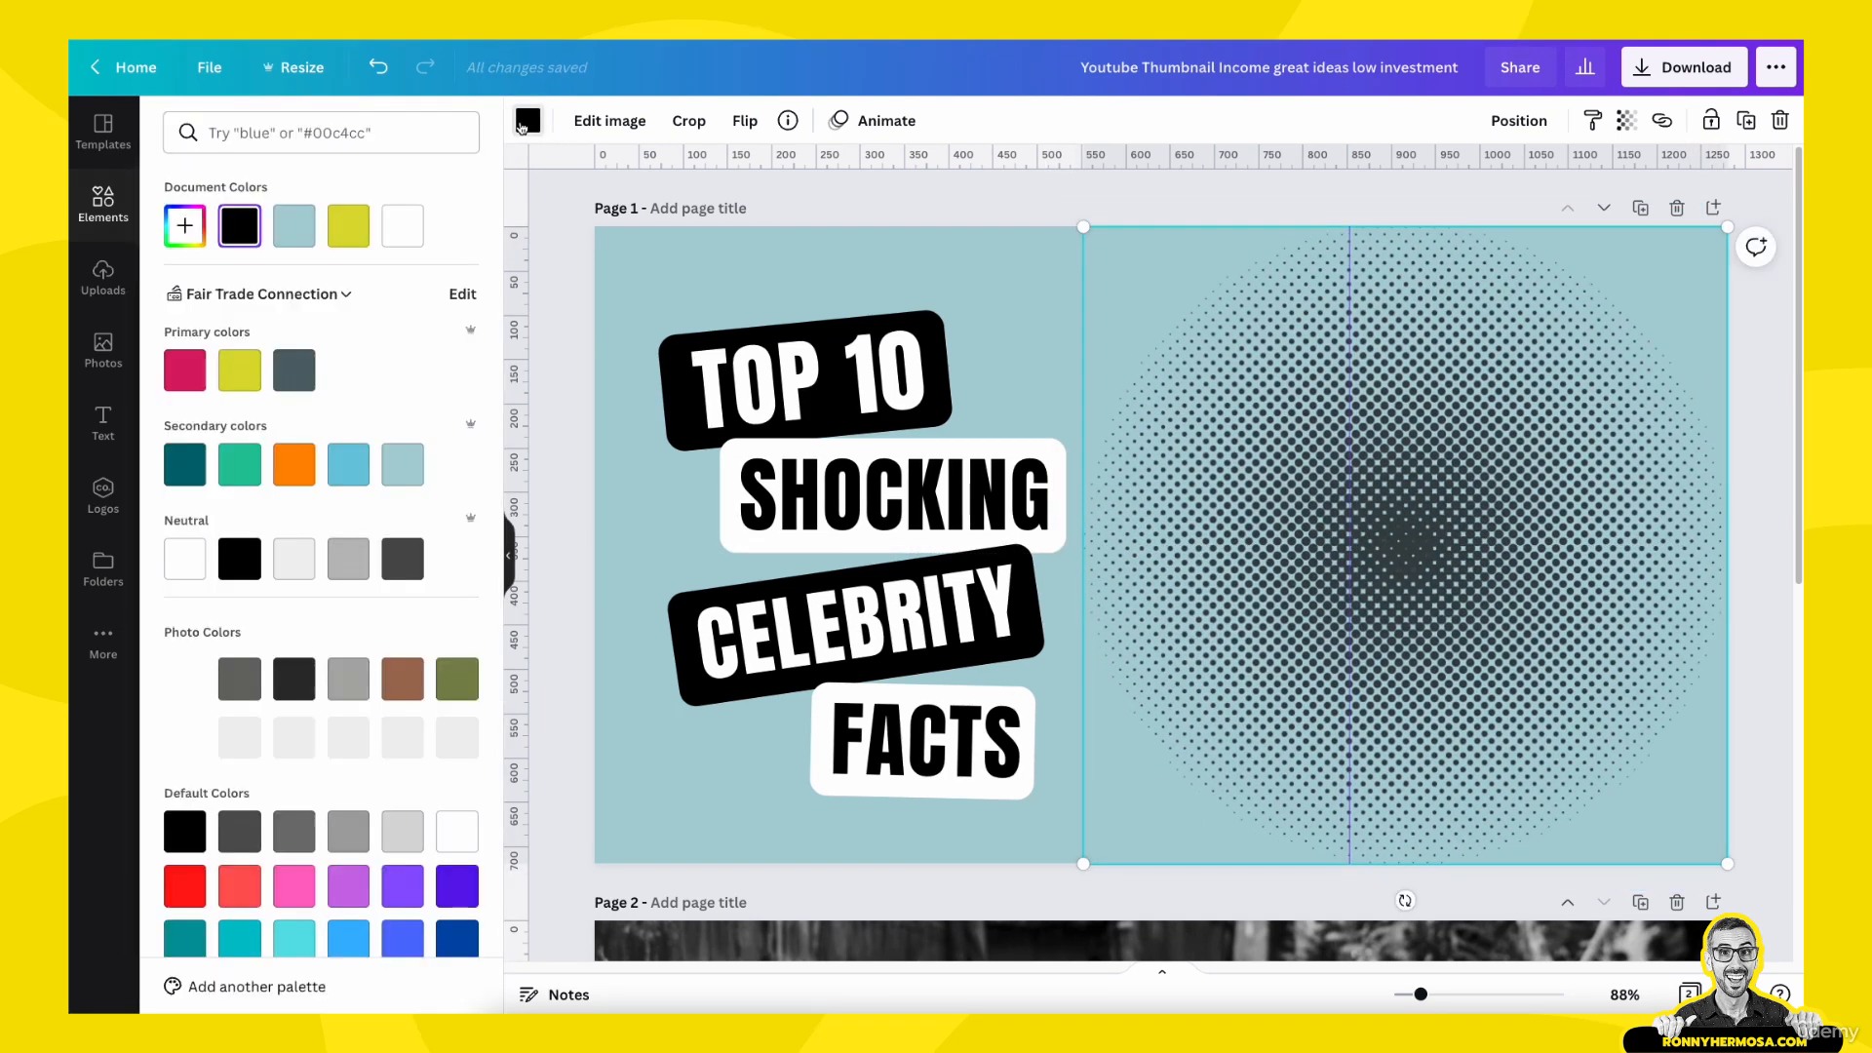
{"action": "left_click", "coordinate": [296, 567]}
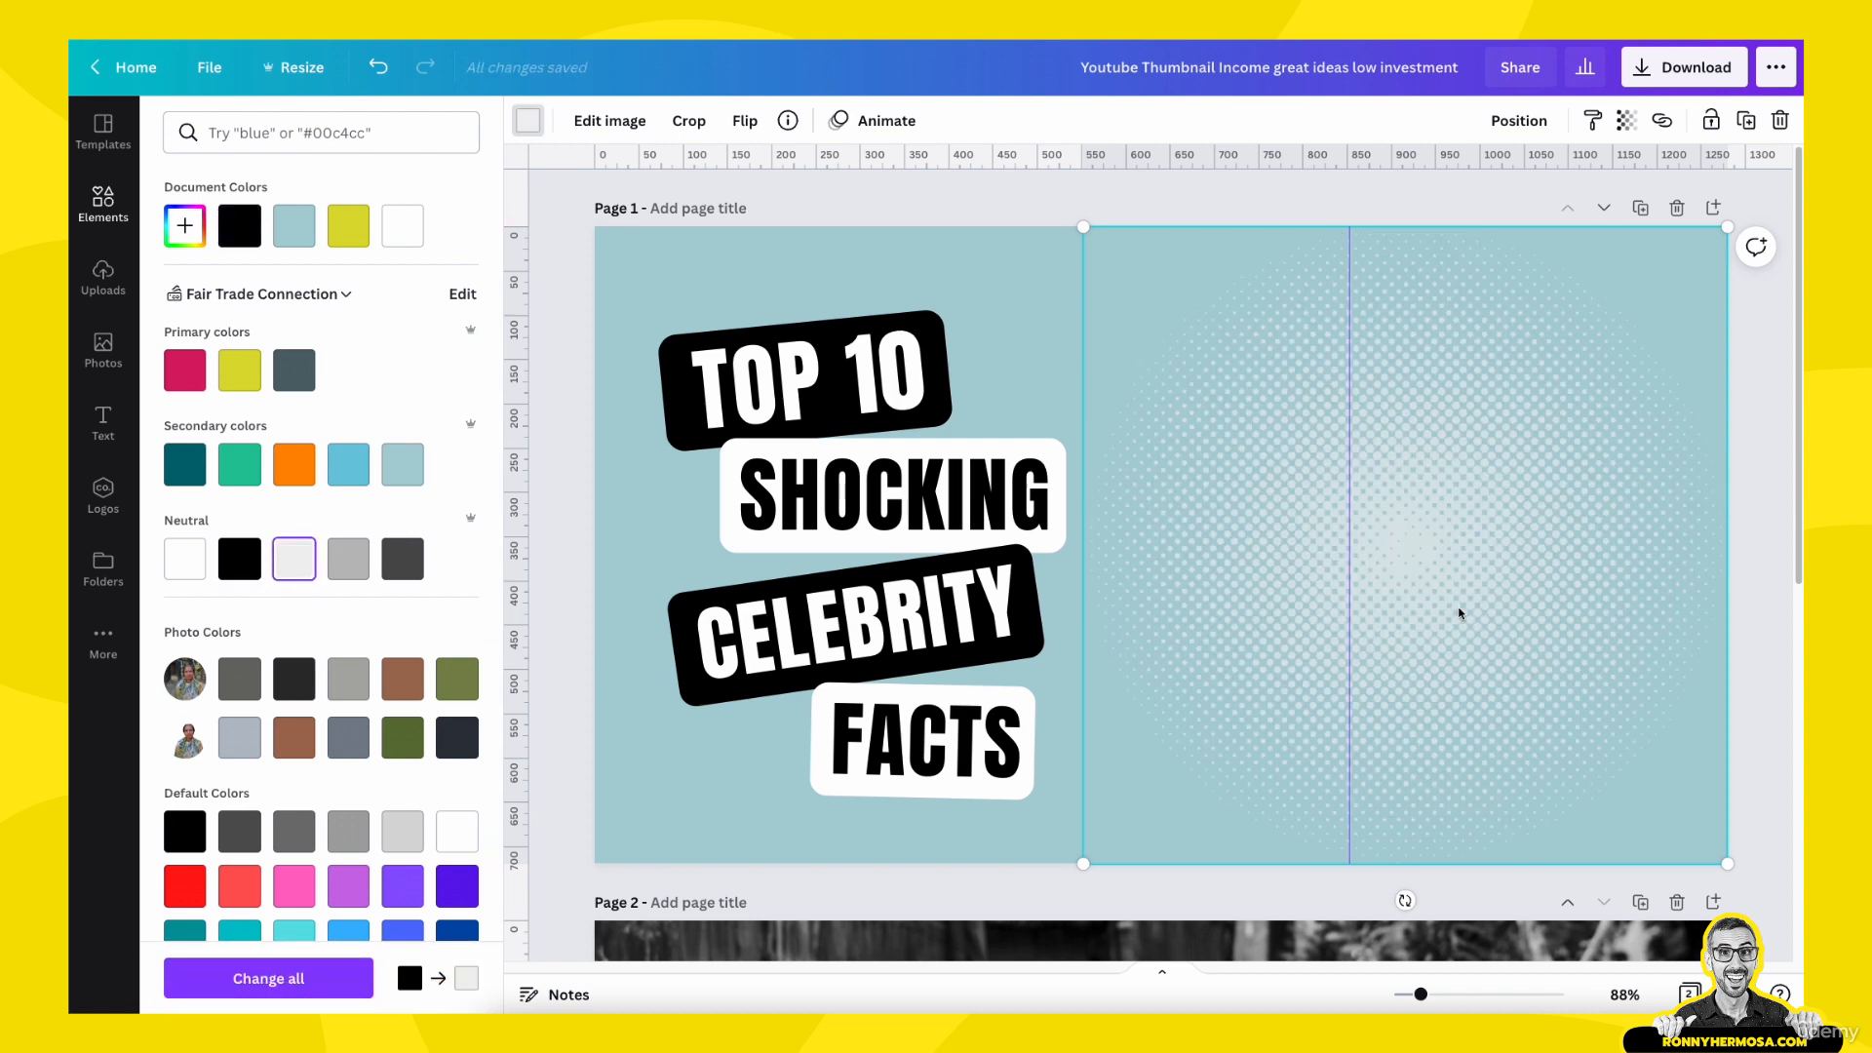
- Paste a copy of the halftone circle onto page 2, over the portrait at the page's right edge
{"action": "scroll", "coordinate": [1460, 612], "scroll_direction": "down", "scroll_amount": 6}
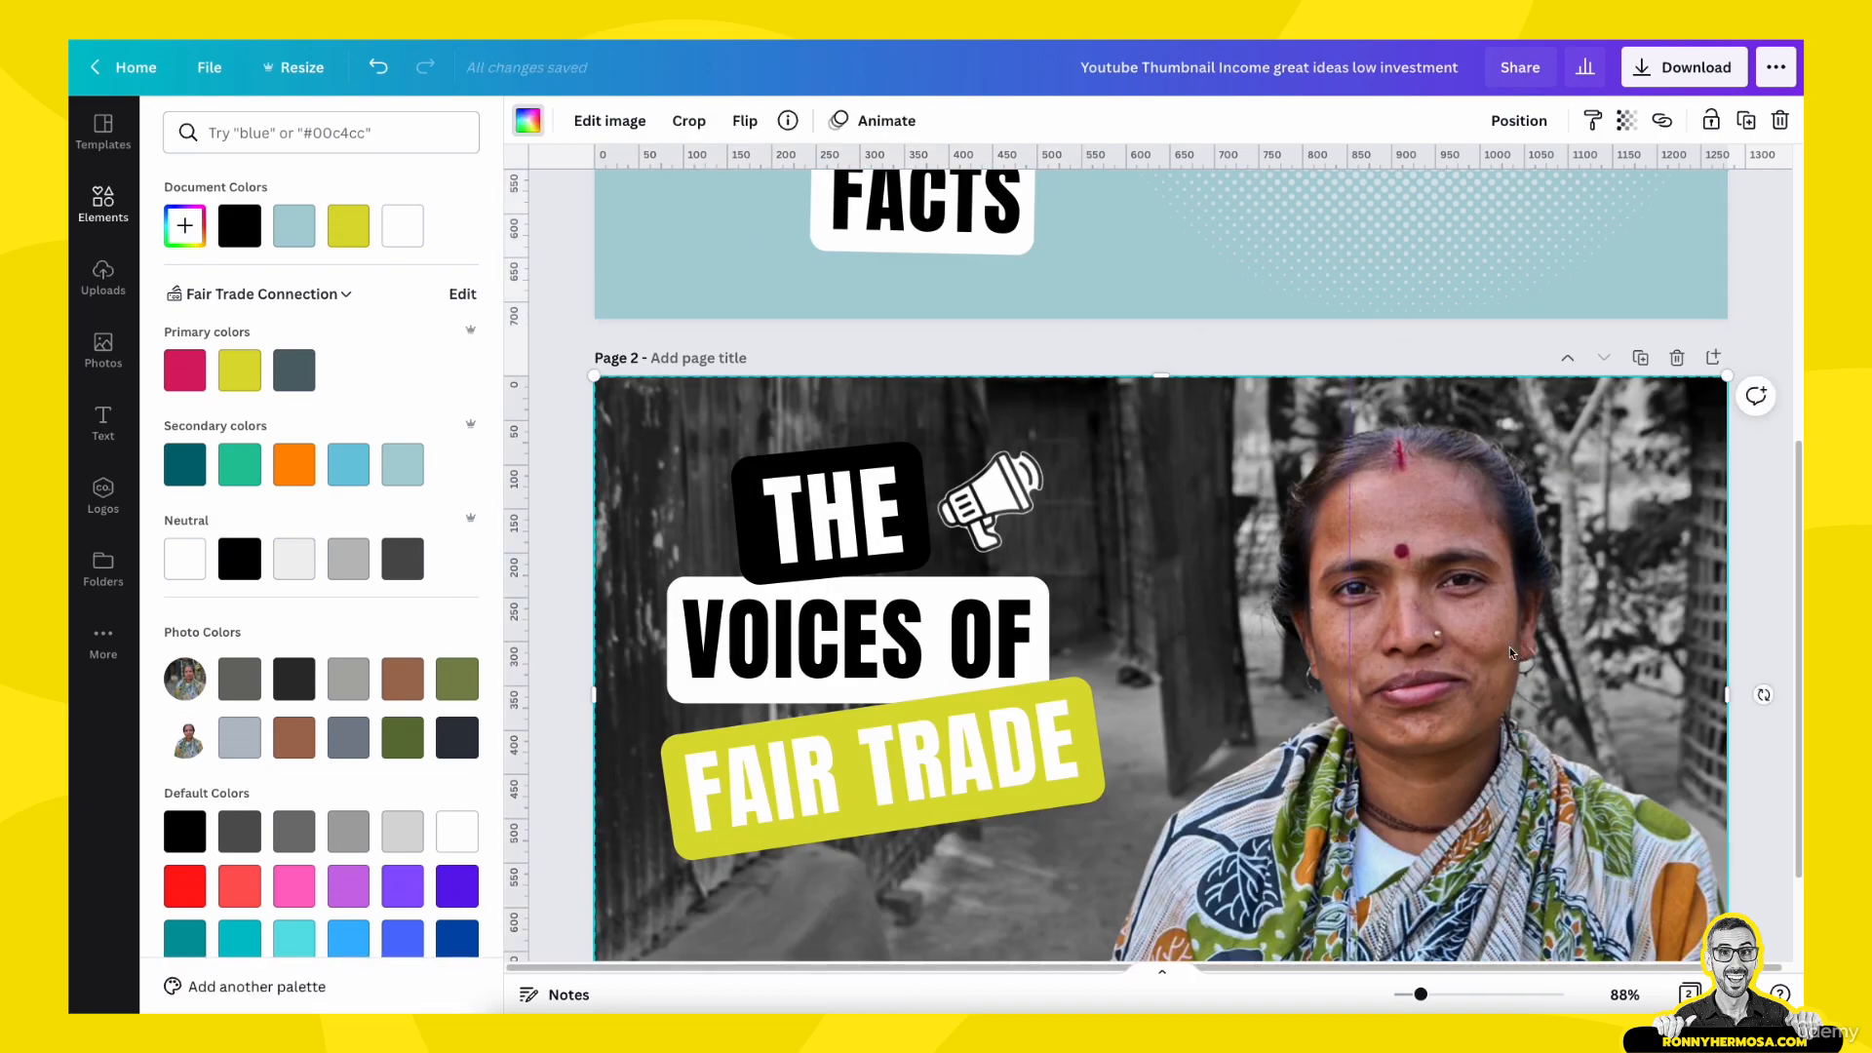
{"action": "key", "text": "ctrl+v"}
{"action": "mouse_move", "coordinate": [1452, 612]}
{"action": "left_mouse_down"}
{"action": "mouse_move", "coordinate": [1420, 626]}
{"action": "mouse_move", "coordinate": [1443, 611]}
{"action": "left_mouse_up"}
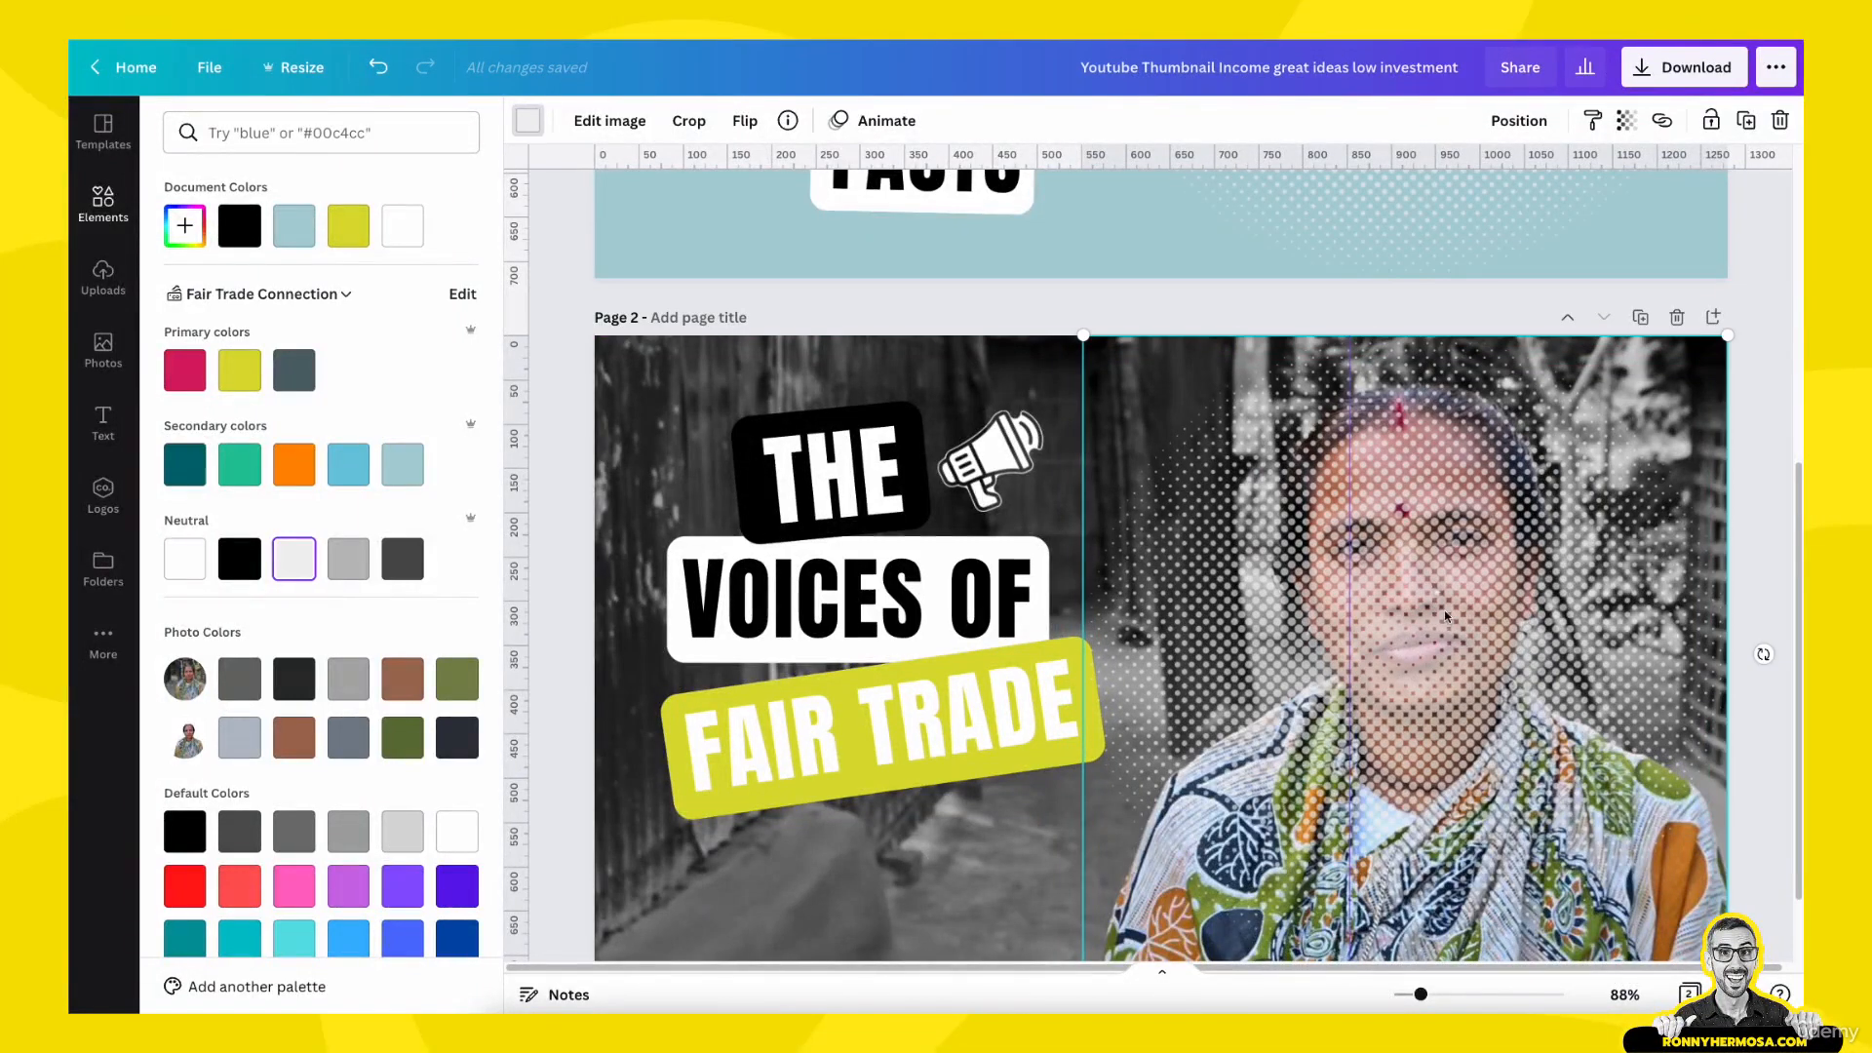
- Set the transparency of page 2's halftone circle to 40
{"action": "left_click", "coordinate": [1618, 125]}
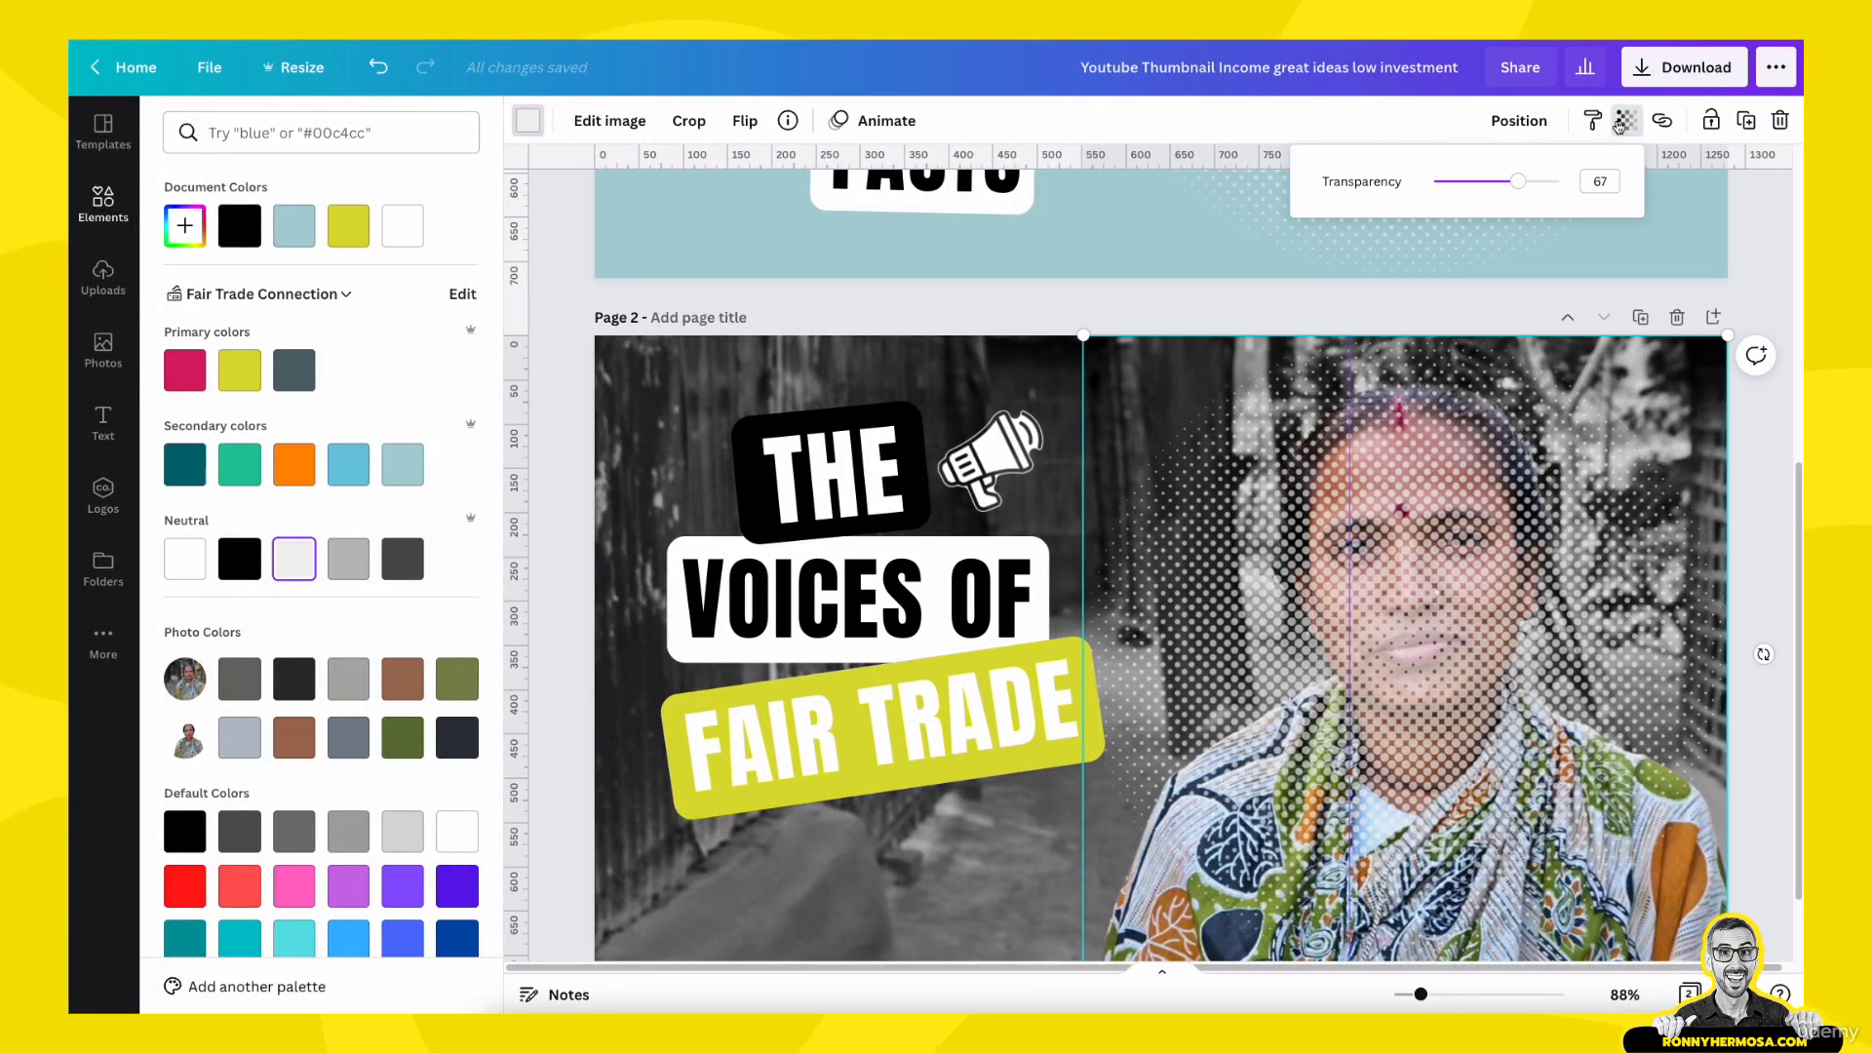
{"action": "left_click", "coordinate": [1626, 123]}
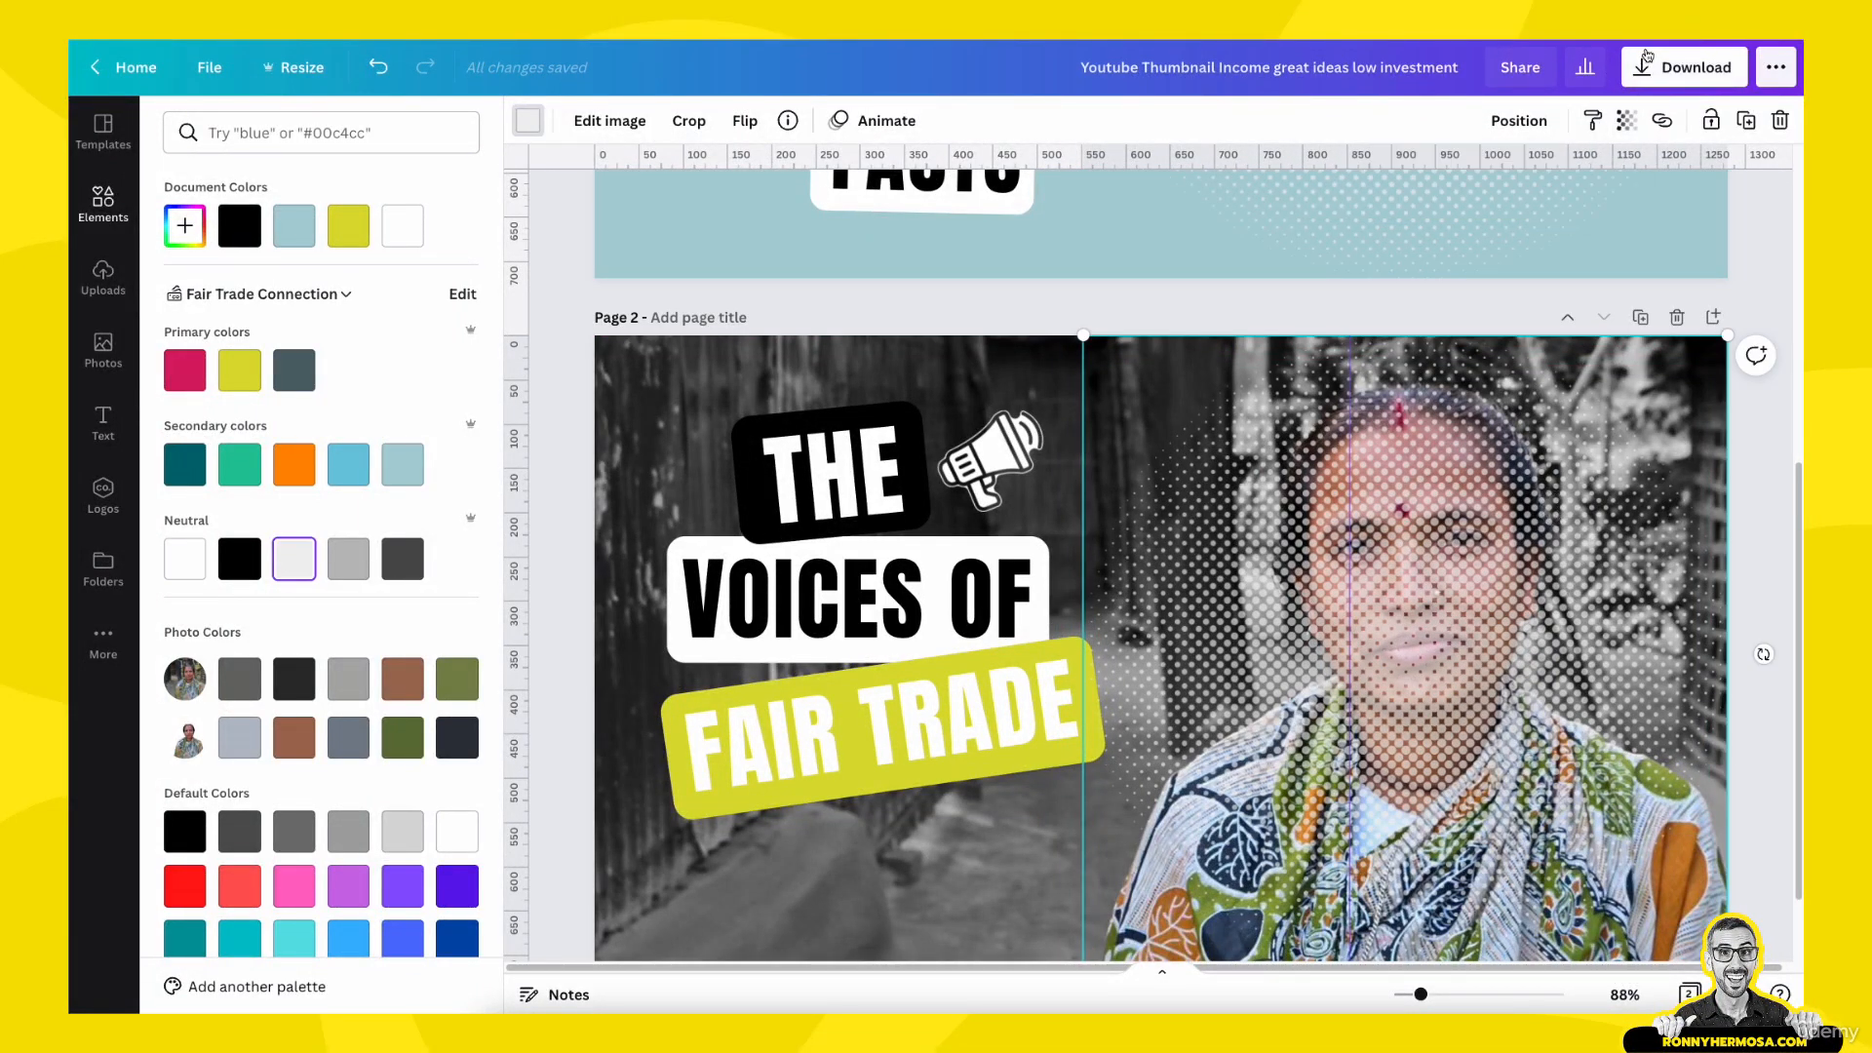
{"action": "left_click", "coordinate": [1626, 123]}
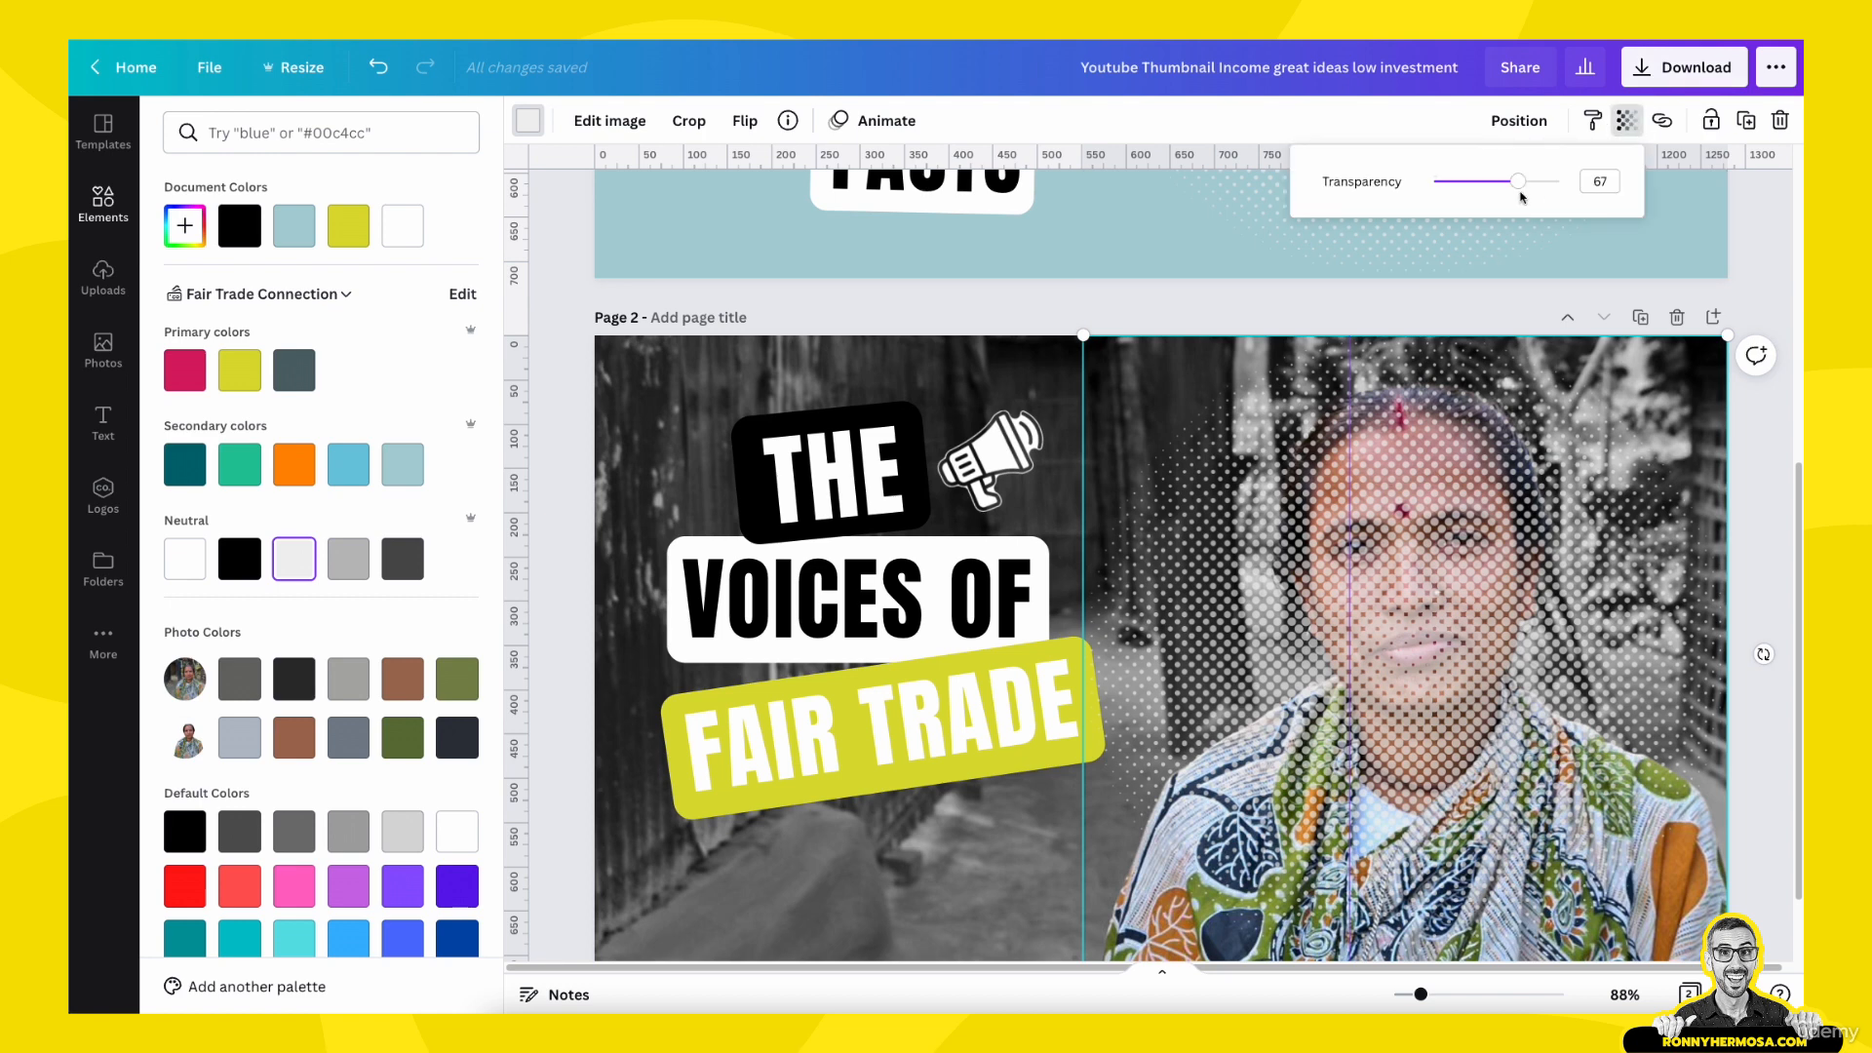
{"action": "left_click_drag", "start_coordinate": [1517, 181], "coordinate": [1486, 189]}
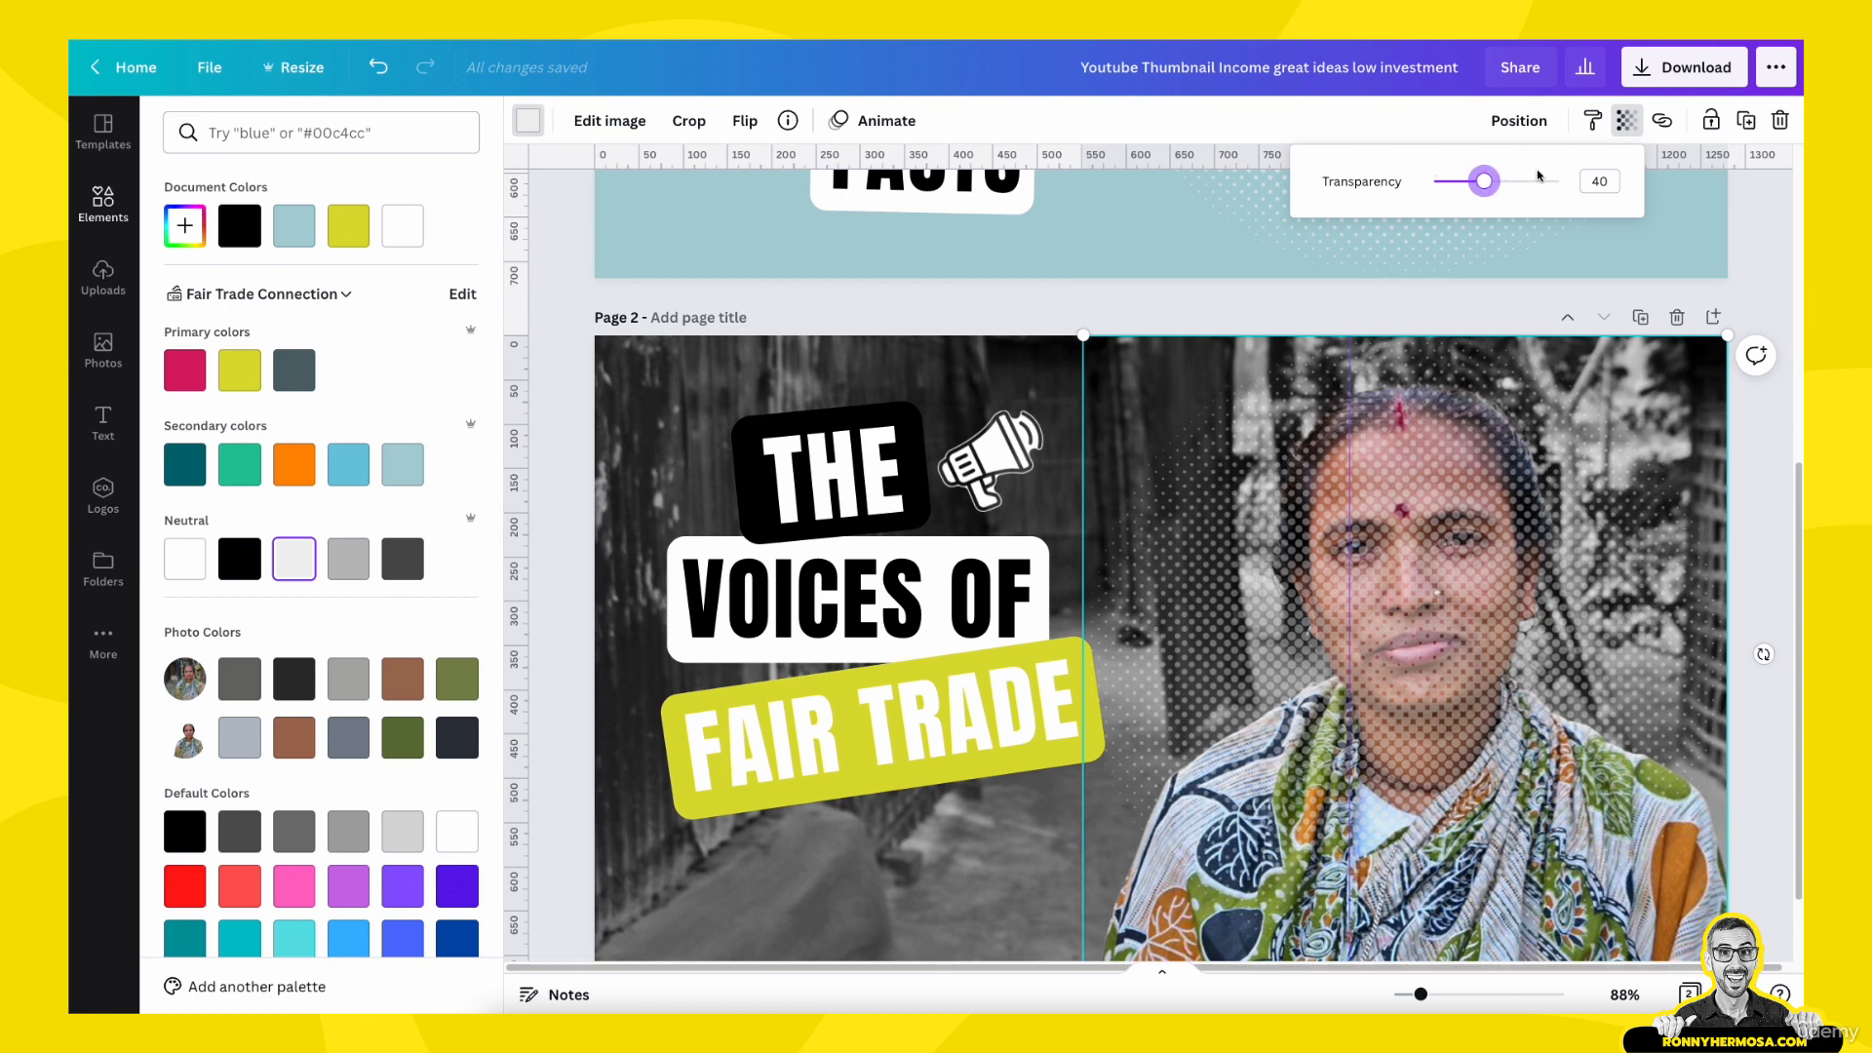
- Send the halftone circle backward one level so it sits behind the color cutout, and clear the selection
{"action": "left_click", "coordinate": [1523, 129]}
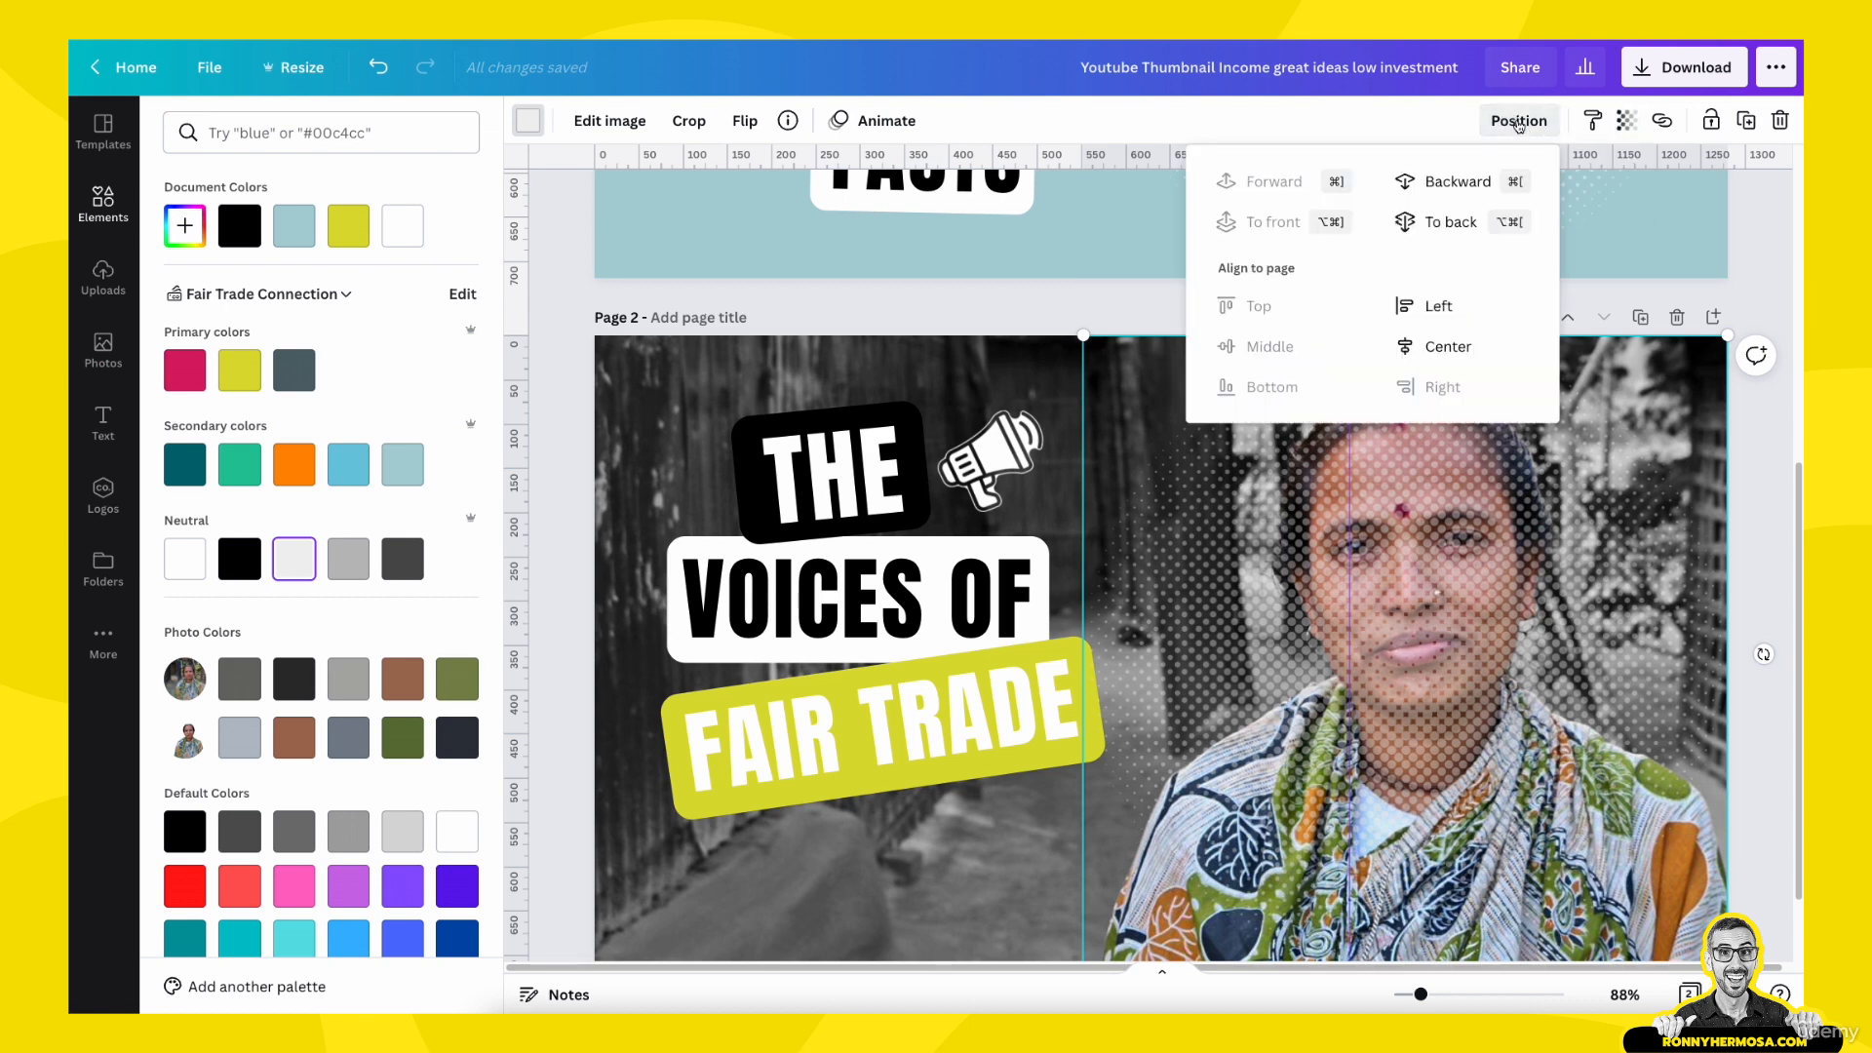
{"action": "left_click", "coordinate": [1464, 183]}
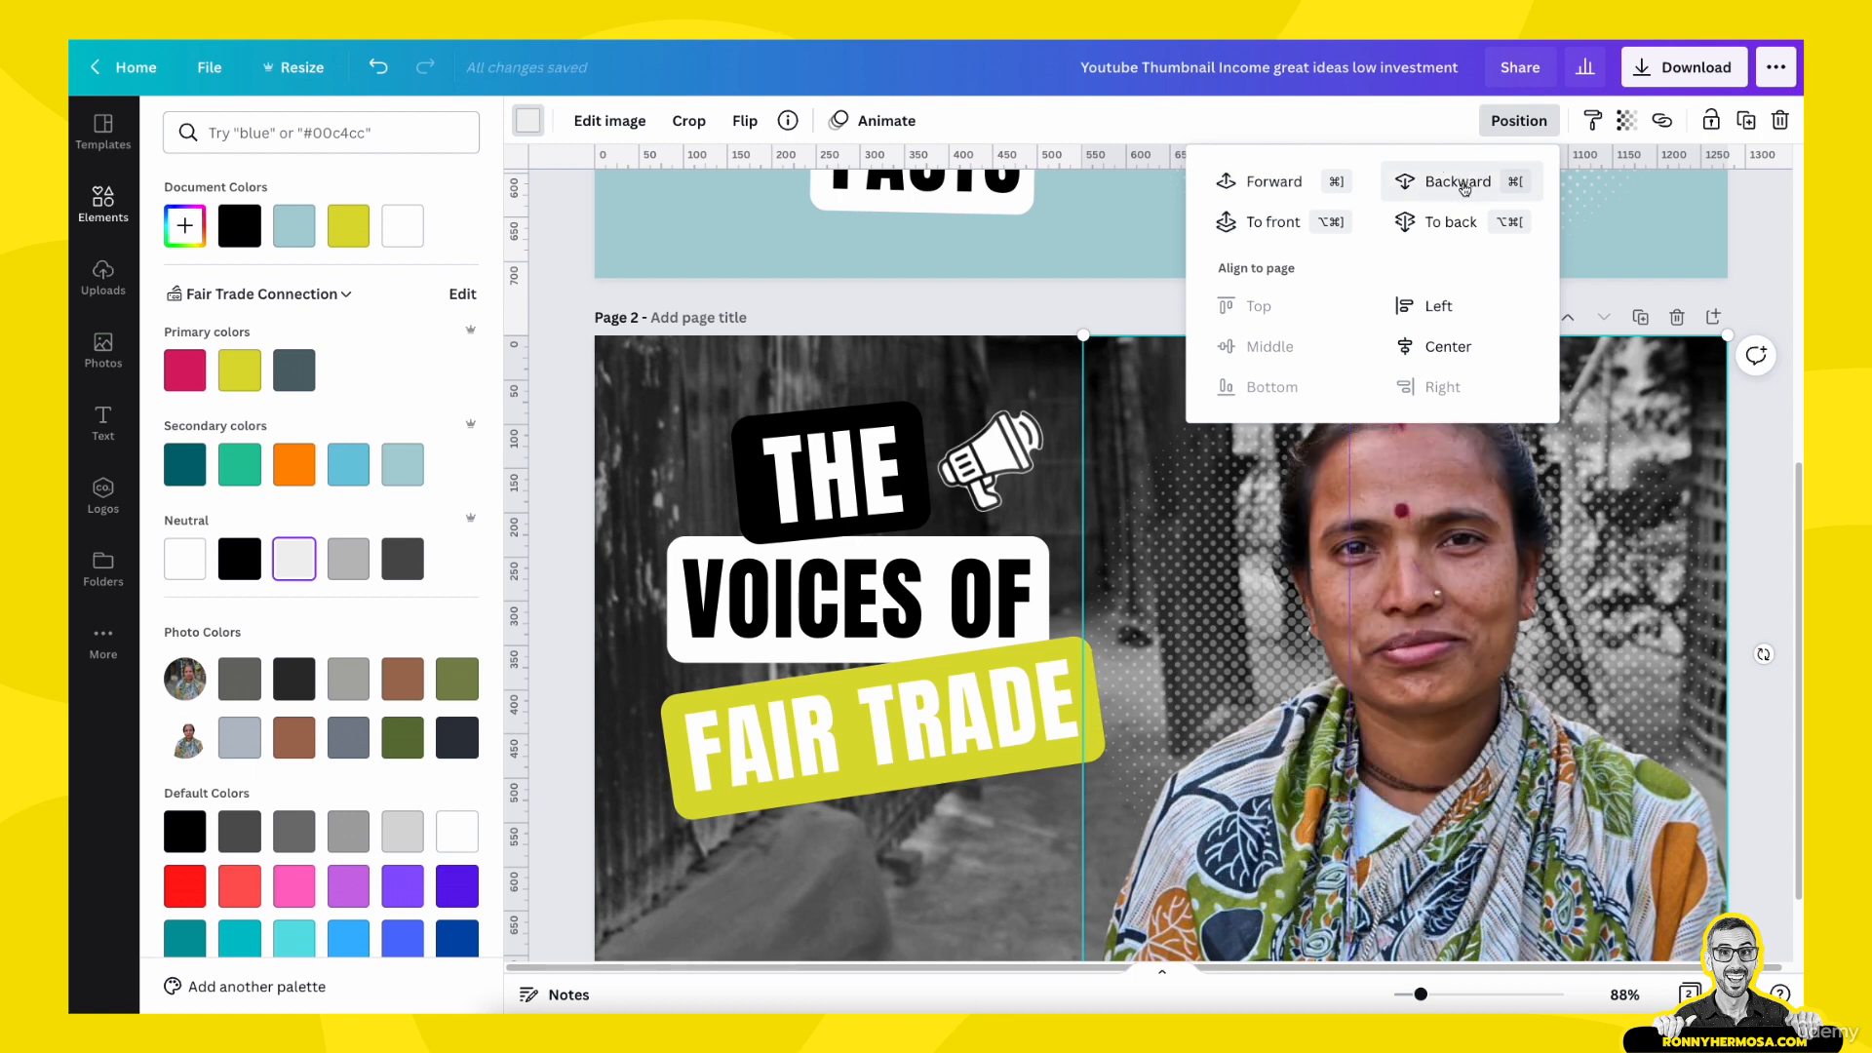
{"action": "left_click", "coordinate": [1639, 526]}
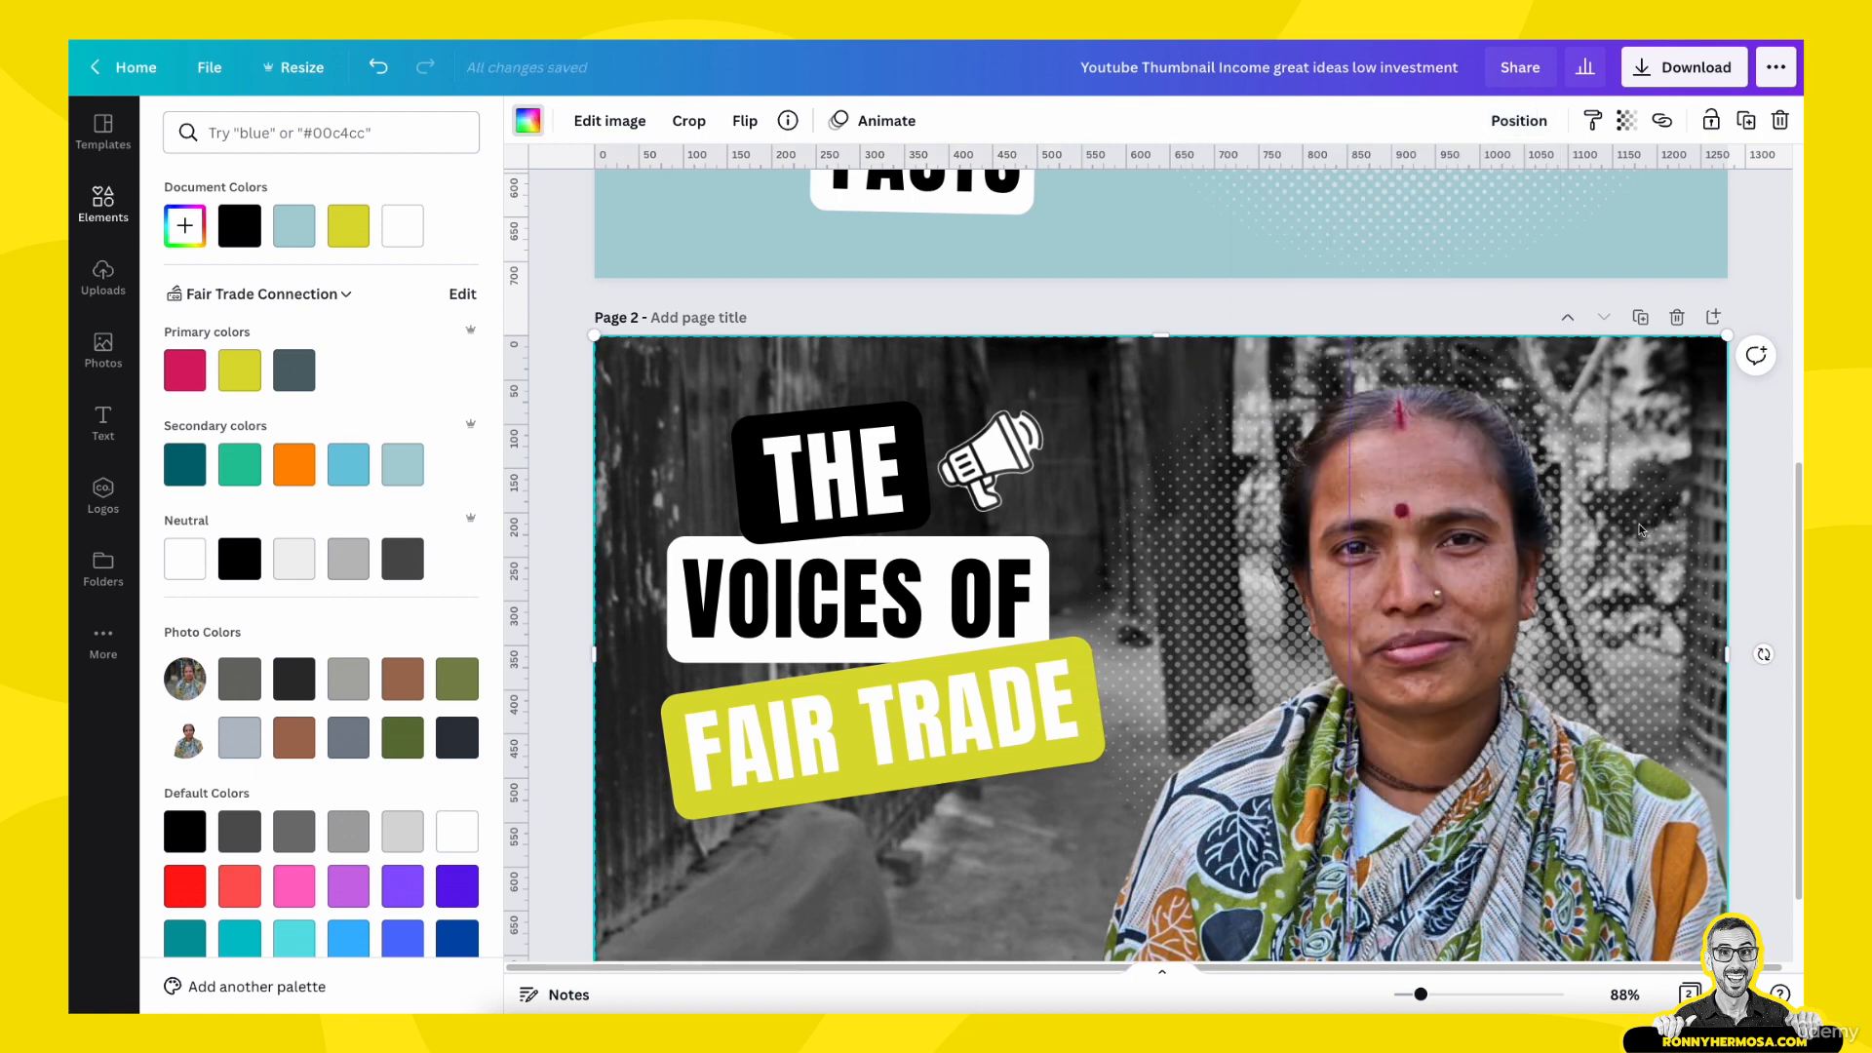
{"action": "scroll", "coordinate": [1640, 524], "scroll_direction": "down", "scroll_amount": 1}
{"action": "key", "text": "Escape"}
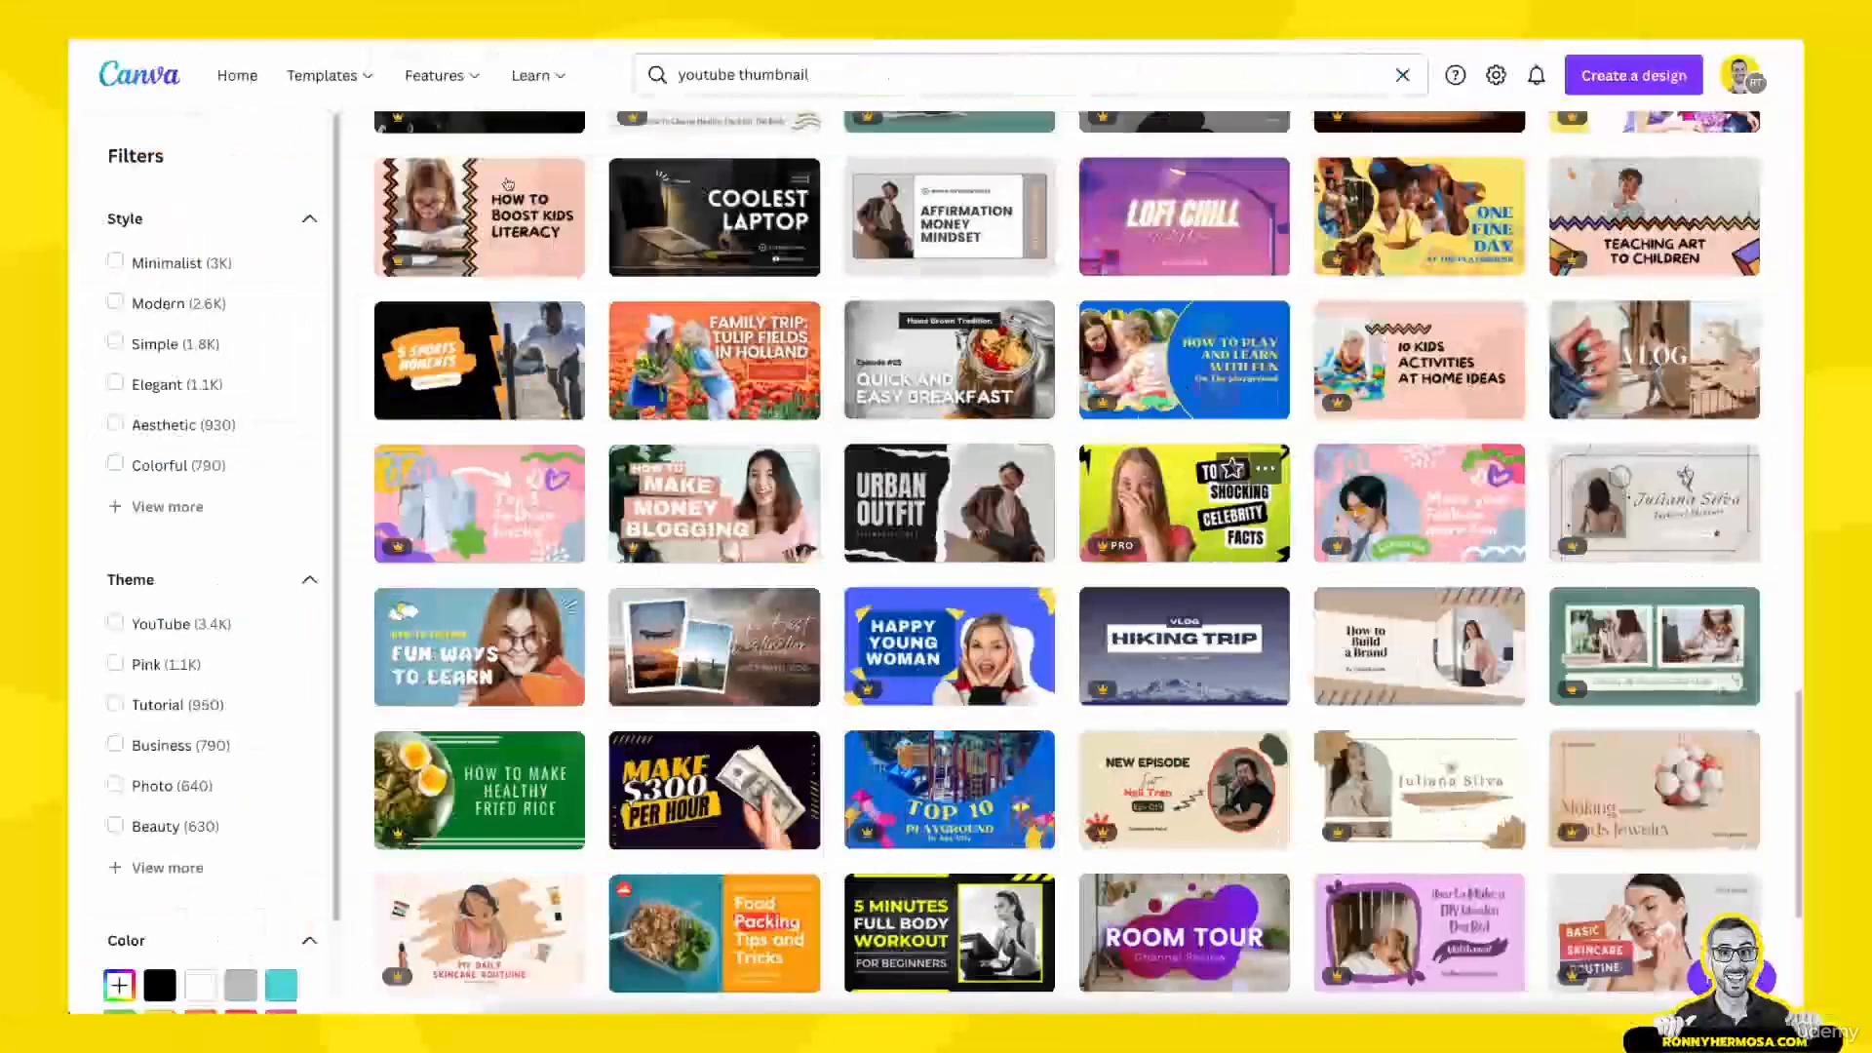
- Browse the YouTube thumbnail templates and open the green "Cook With Me!" design
{"action": "scroll", "coordinate": [1554, 592], "scroll_direction": "down", "scroll_amount": 1}
{"action": "scroll", "coordinate": [1289, 451], "scroll_direction": "up", "scroll_amount": 8}
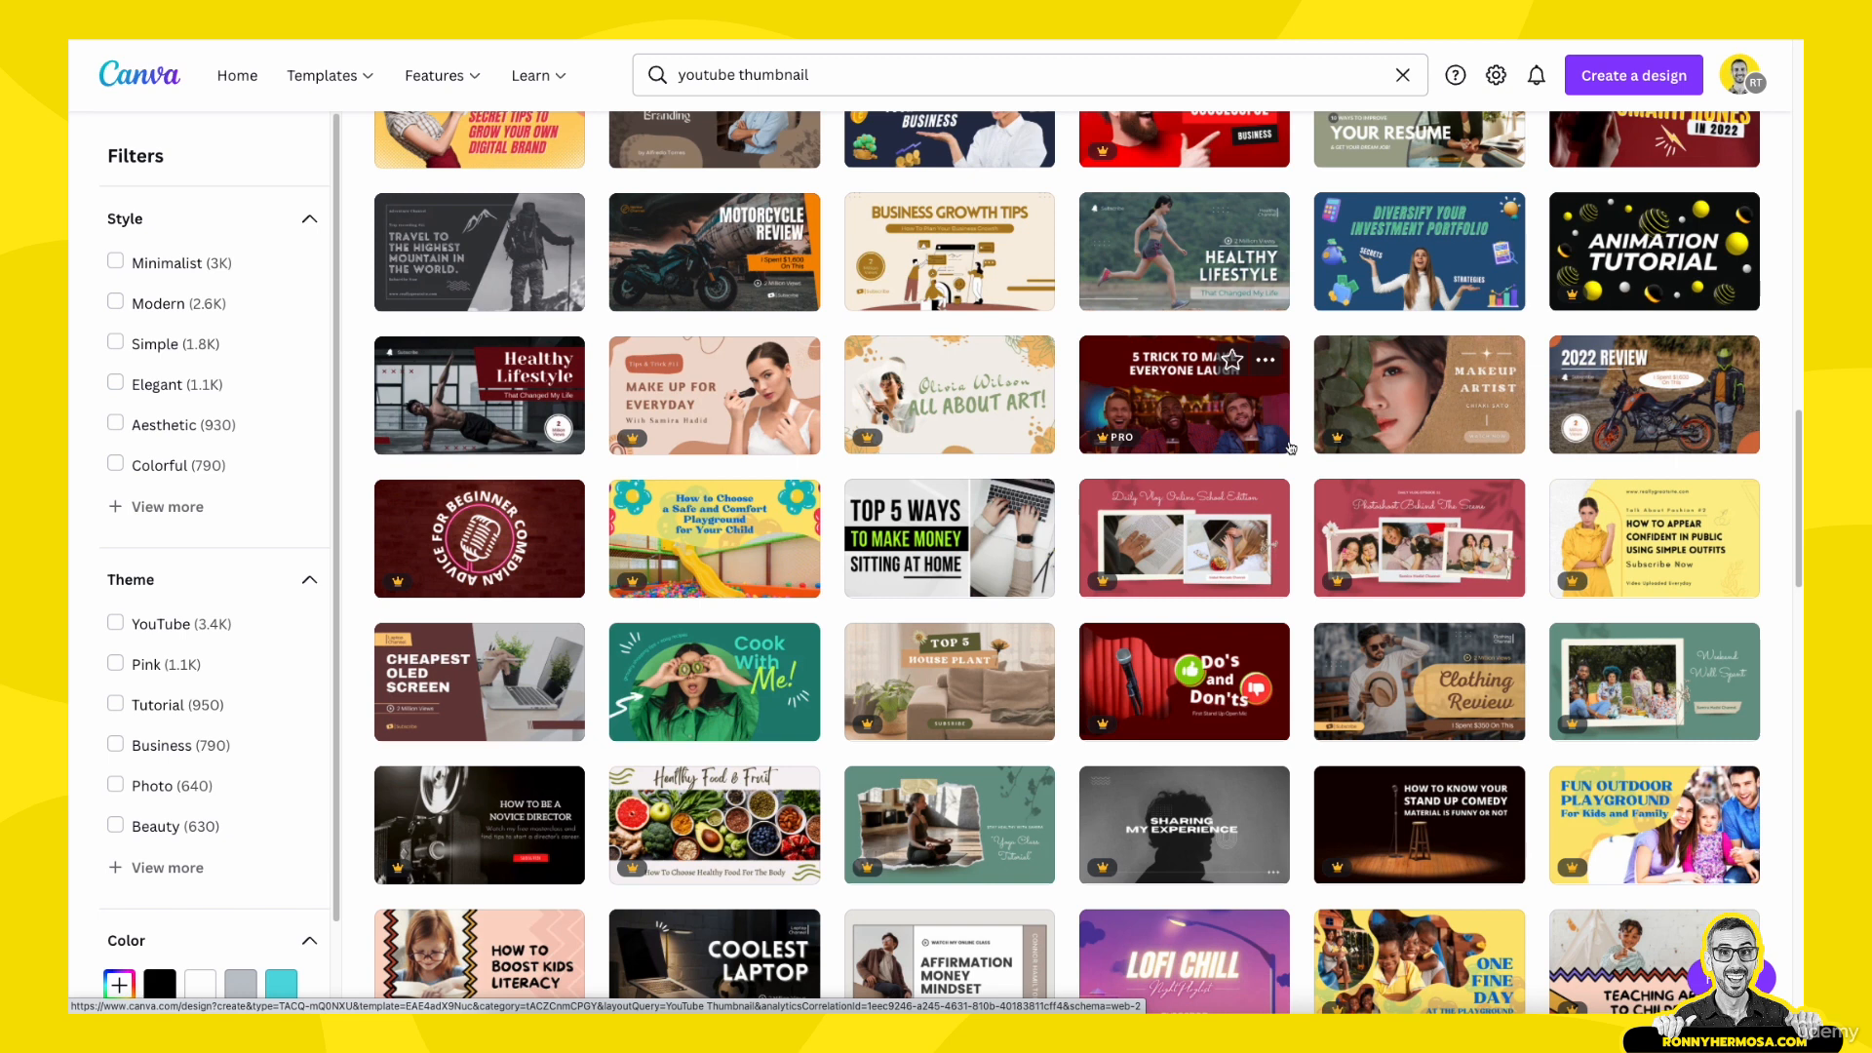
{"action": "scroll", "coordinate": [770, 469], "scroll_direction": "up", "scroll_amount": 3}
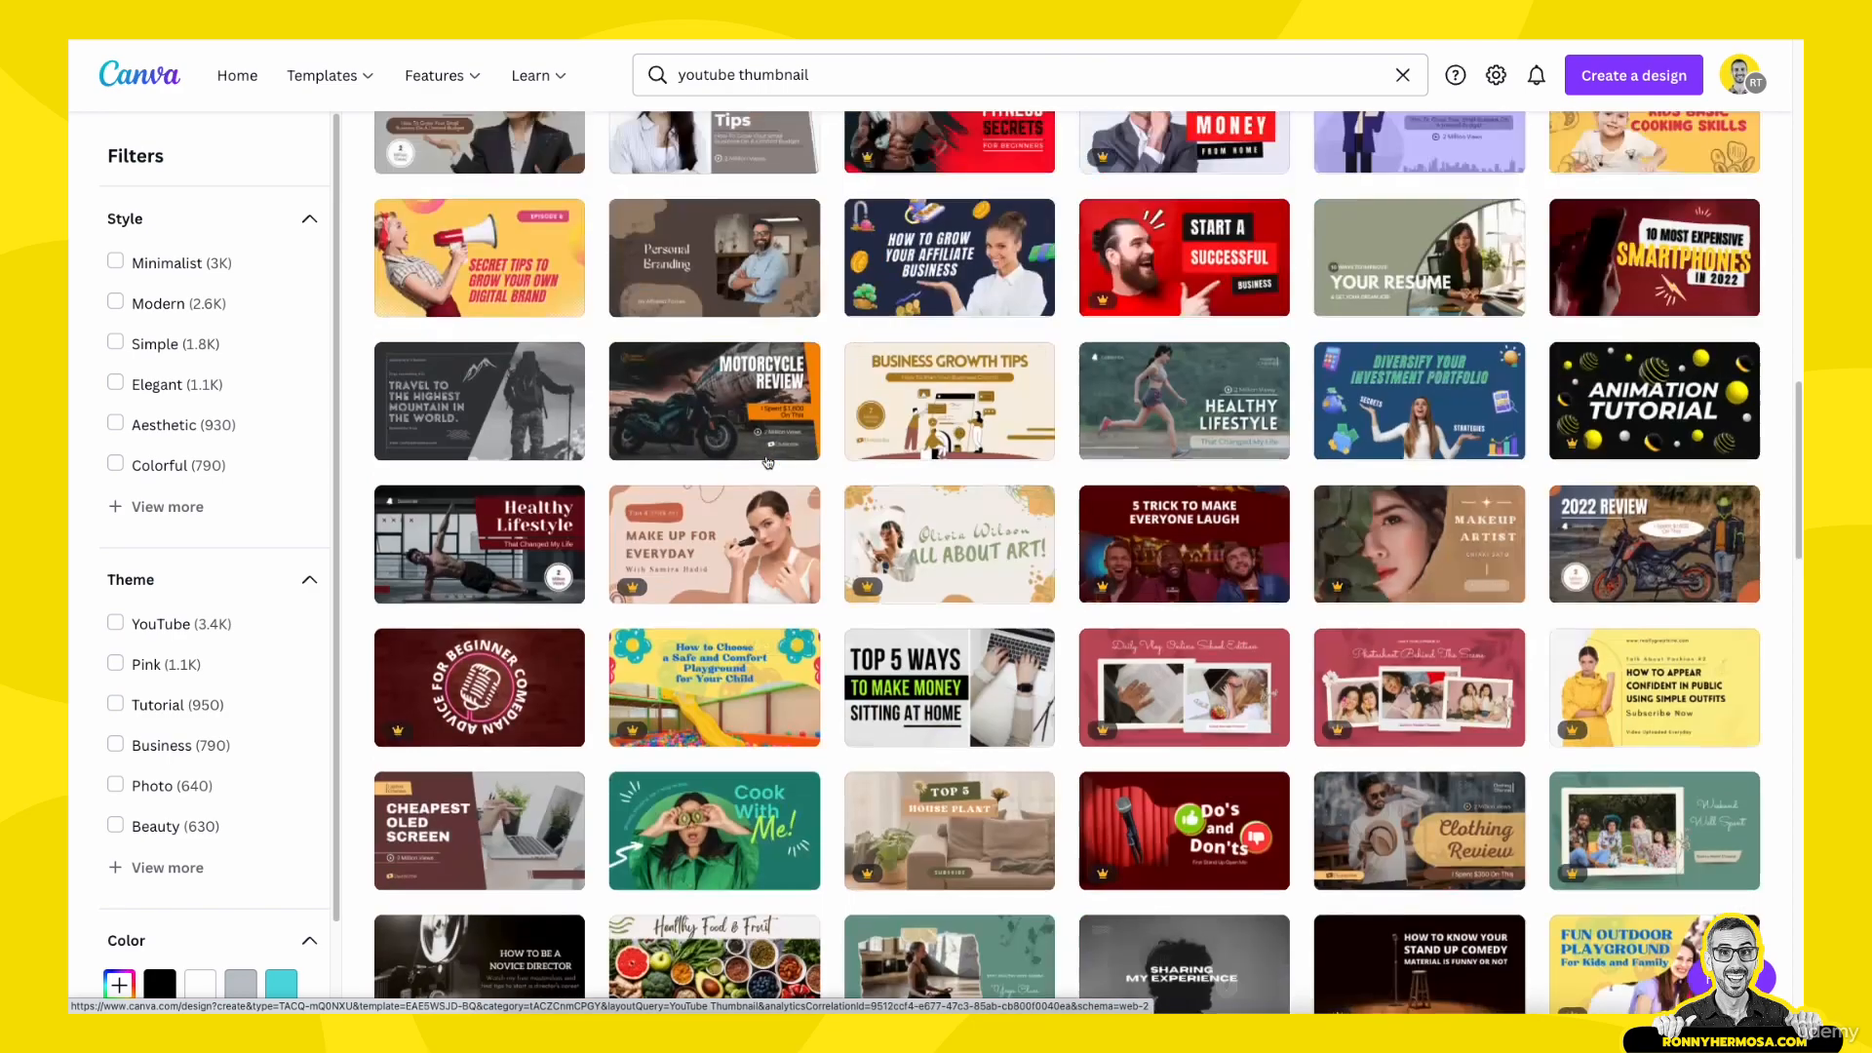
{"action": "scroll", "coordinate": [770, 470], "scroll_direction": "up", "scroll_amount": 6}
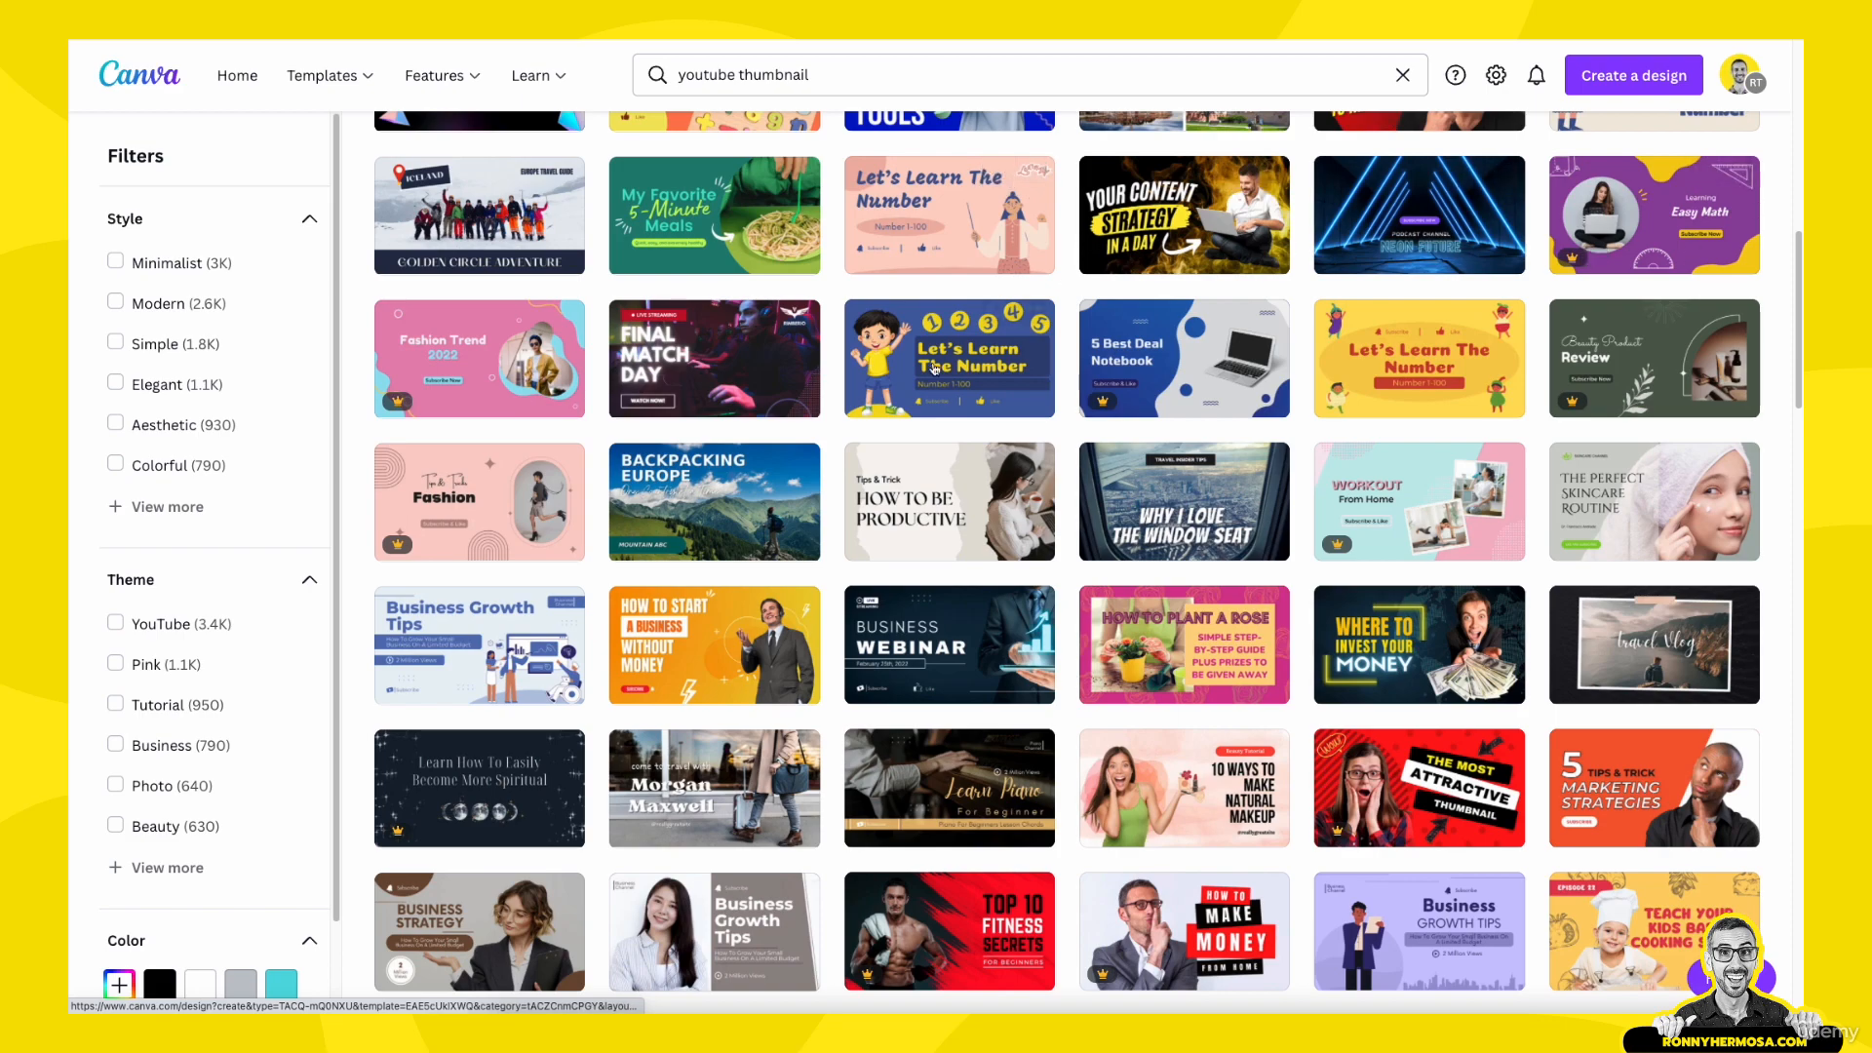
{"action": "scroll", "coordinate": [661, 669], "scroll_direction": "down", "scroll_amount": 4}
{"action": "scroll", "coordinate": [661, 669], "scroll_direction": "down", "scroll_amount": 4}
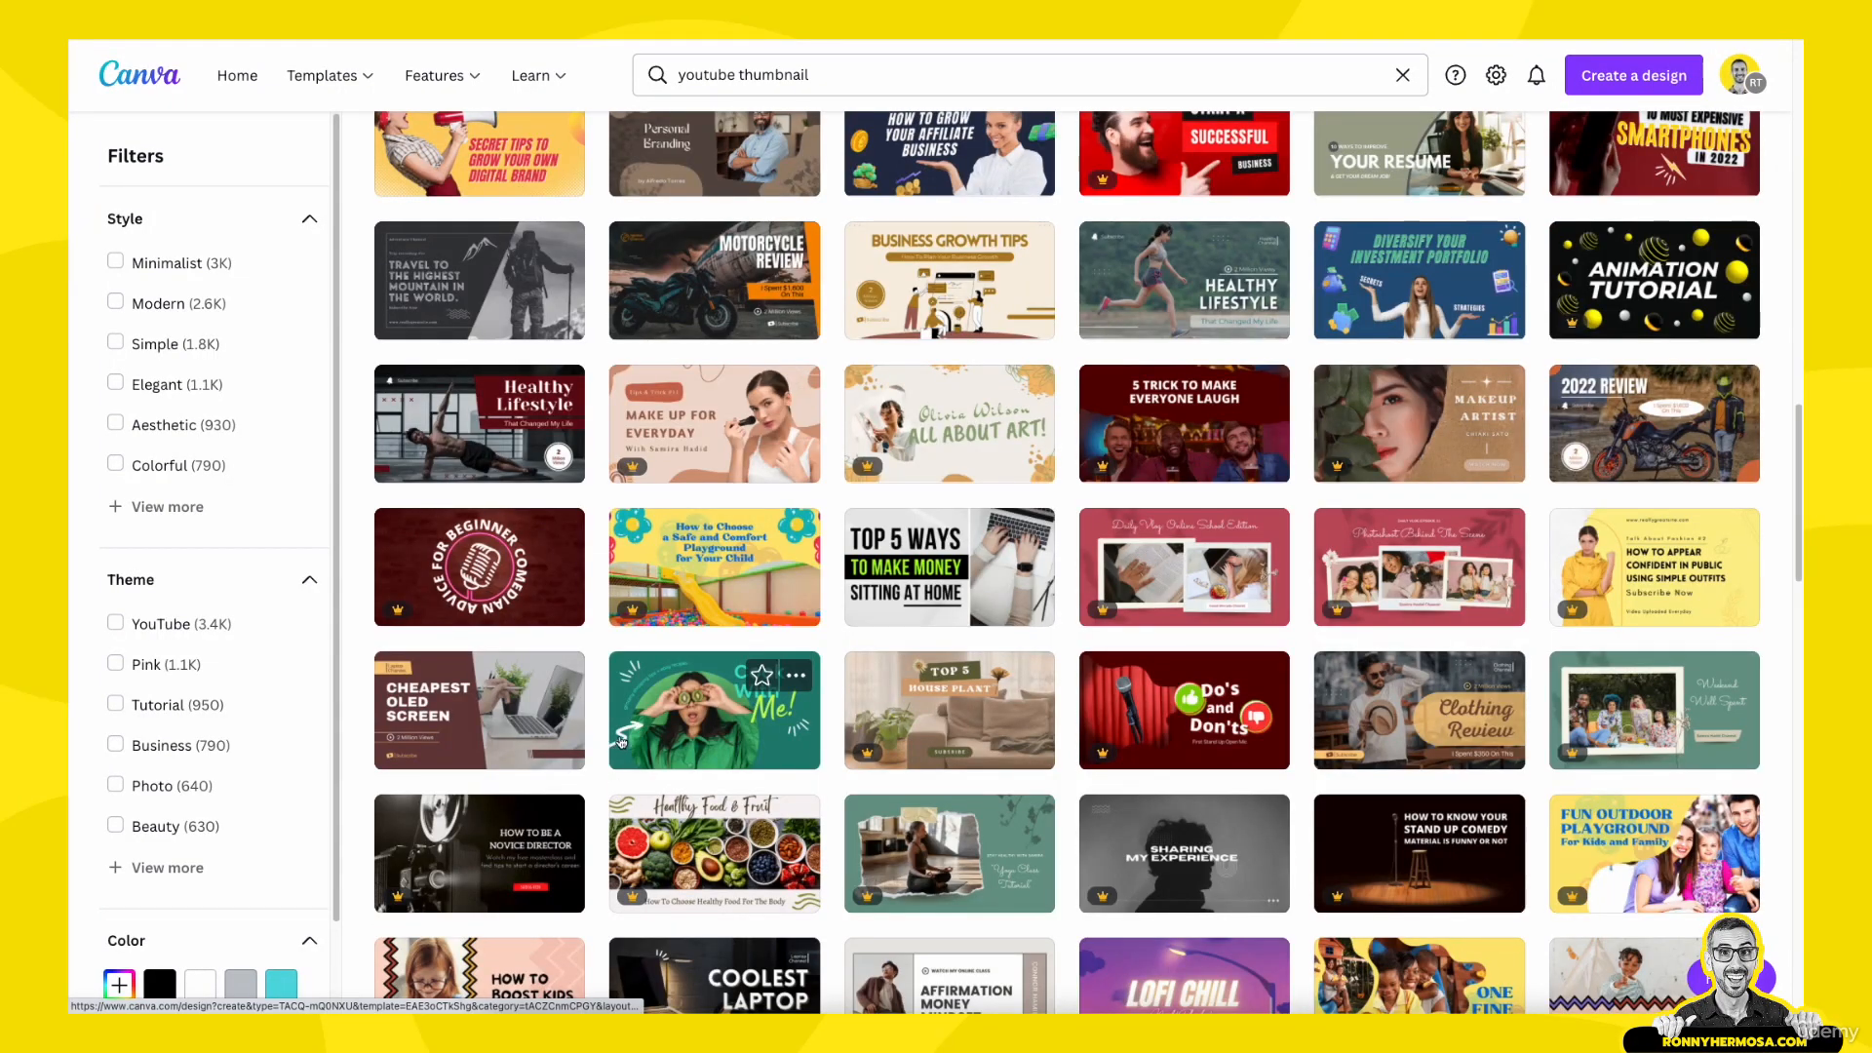
{"action": "left_click", "coordinate": [621, 741]}
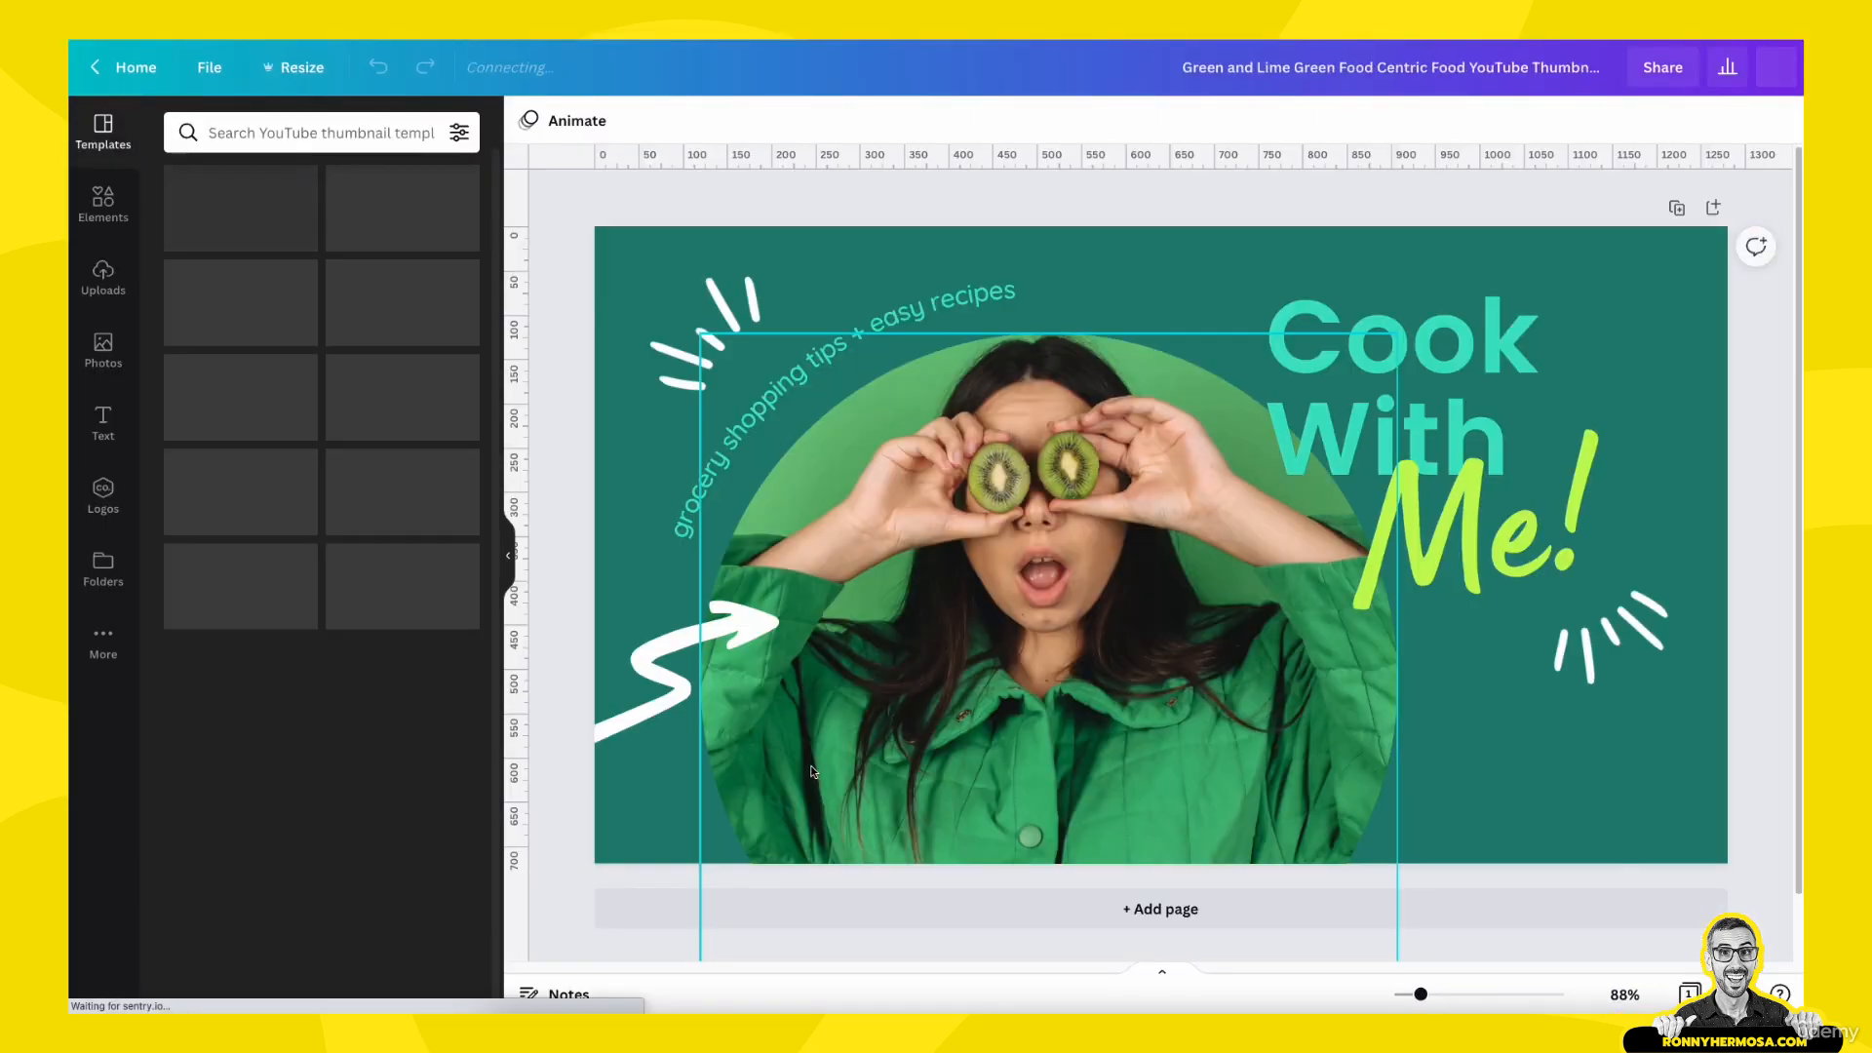
- Copy the template's white squiggly arrow into page 2 of the thumbnail and place it over the portrait's shoulder
{"action": "left_click", "coordinate": [678, 709]}
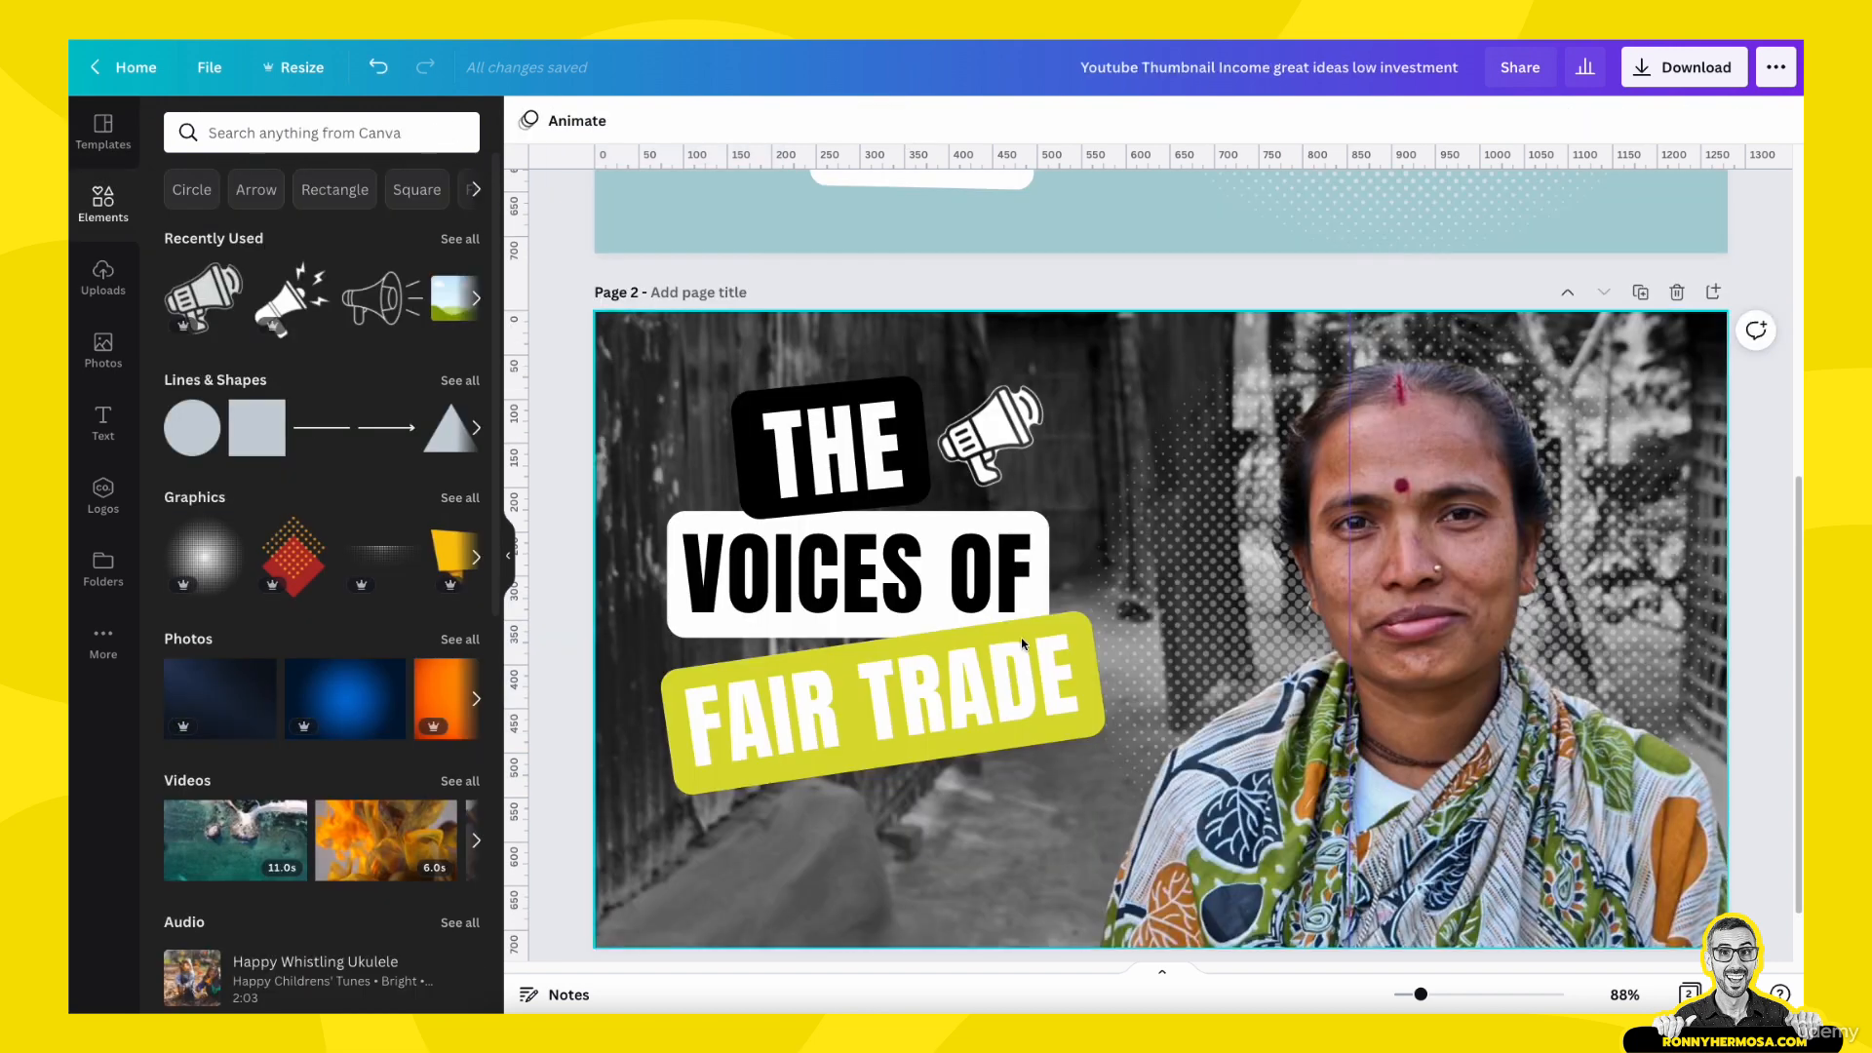
{"action": "scroll", "coordinate": [975, 819], "scroll_direction": "down", "scroll_amount": 1}
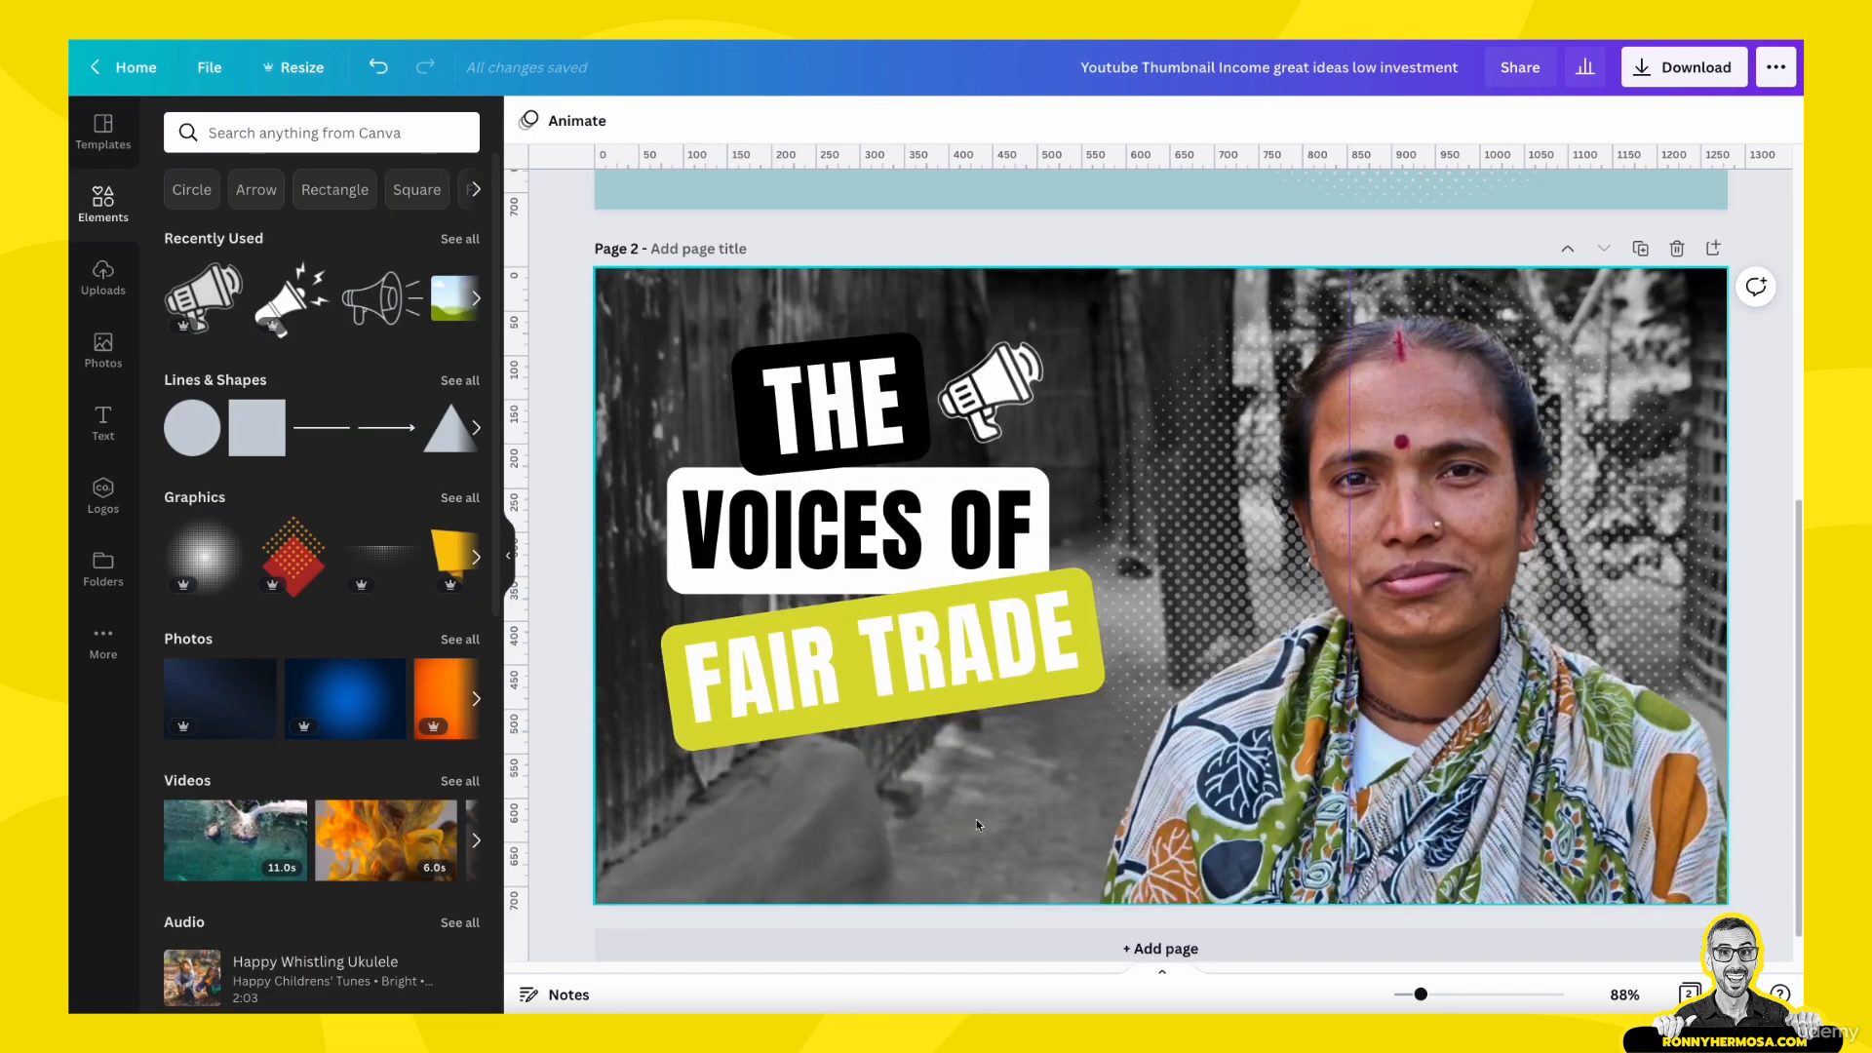
{"action": "key", "text": "super+v"}
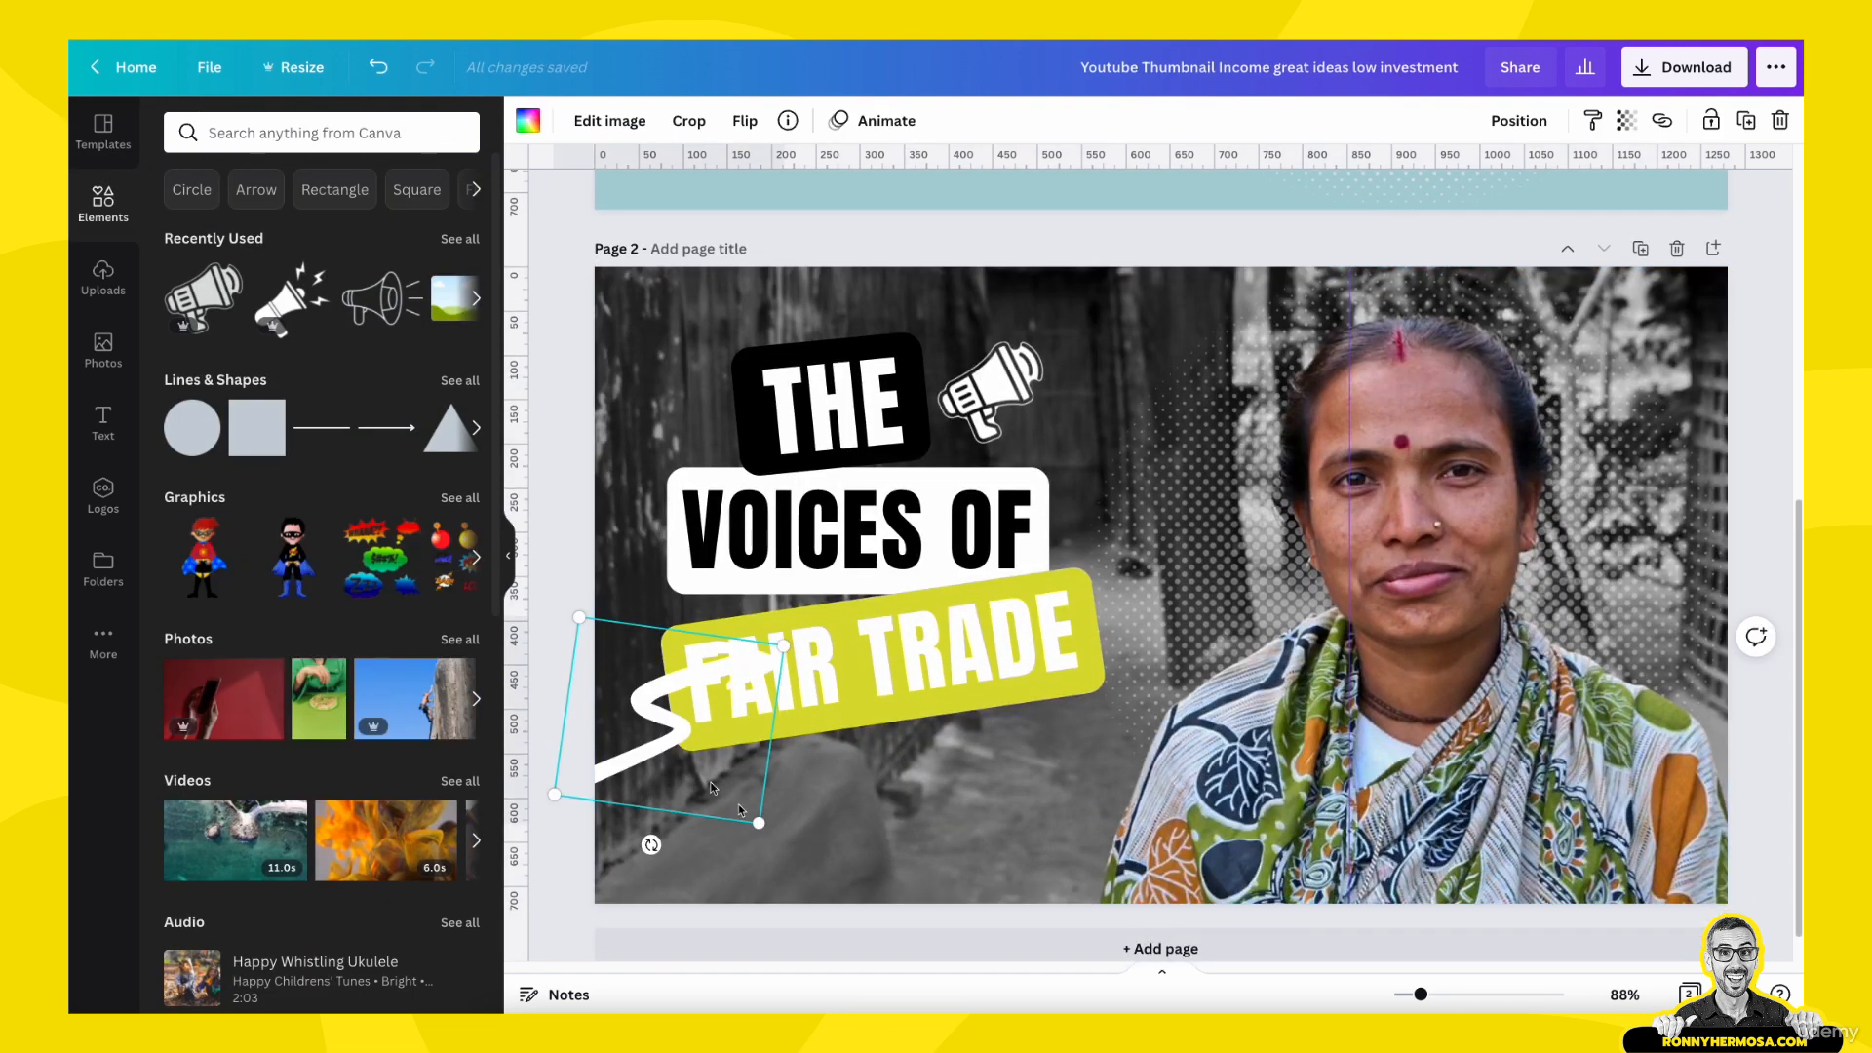
{"action": "mouse_move", "coordinate": [647, 760]}
{"action": "left_mouse_down"}
{"action": "mouse_move", "coordinate": [686, 822]}
{"action": "mouse_move", "coordinate": [1224, 787]}
{"action": "left_mouse_up"}
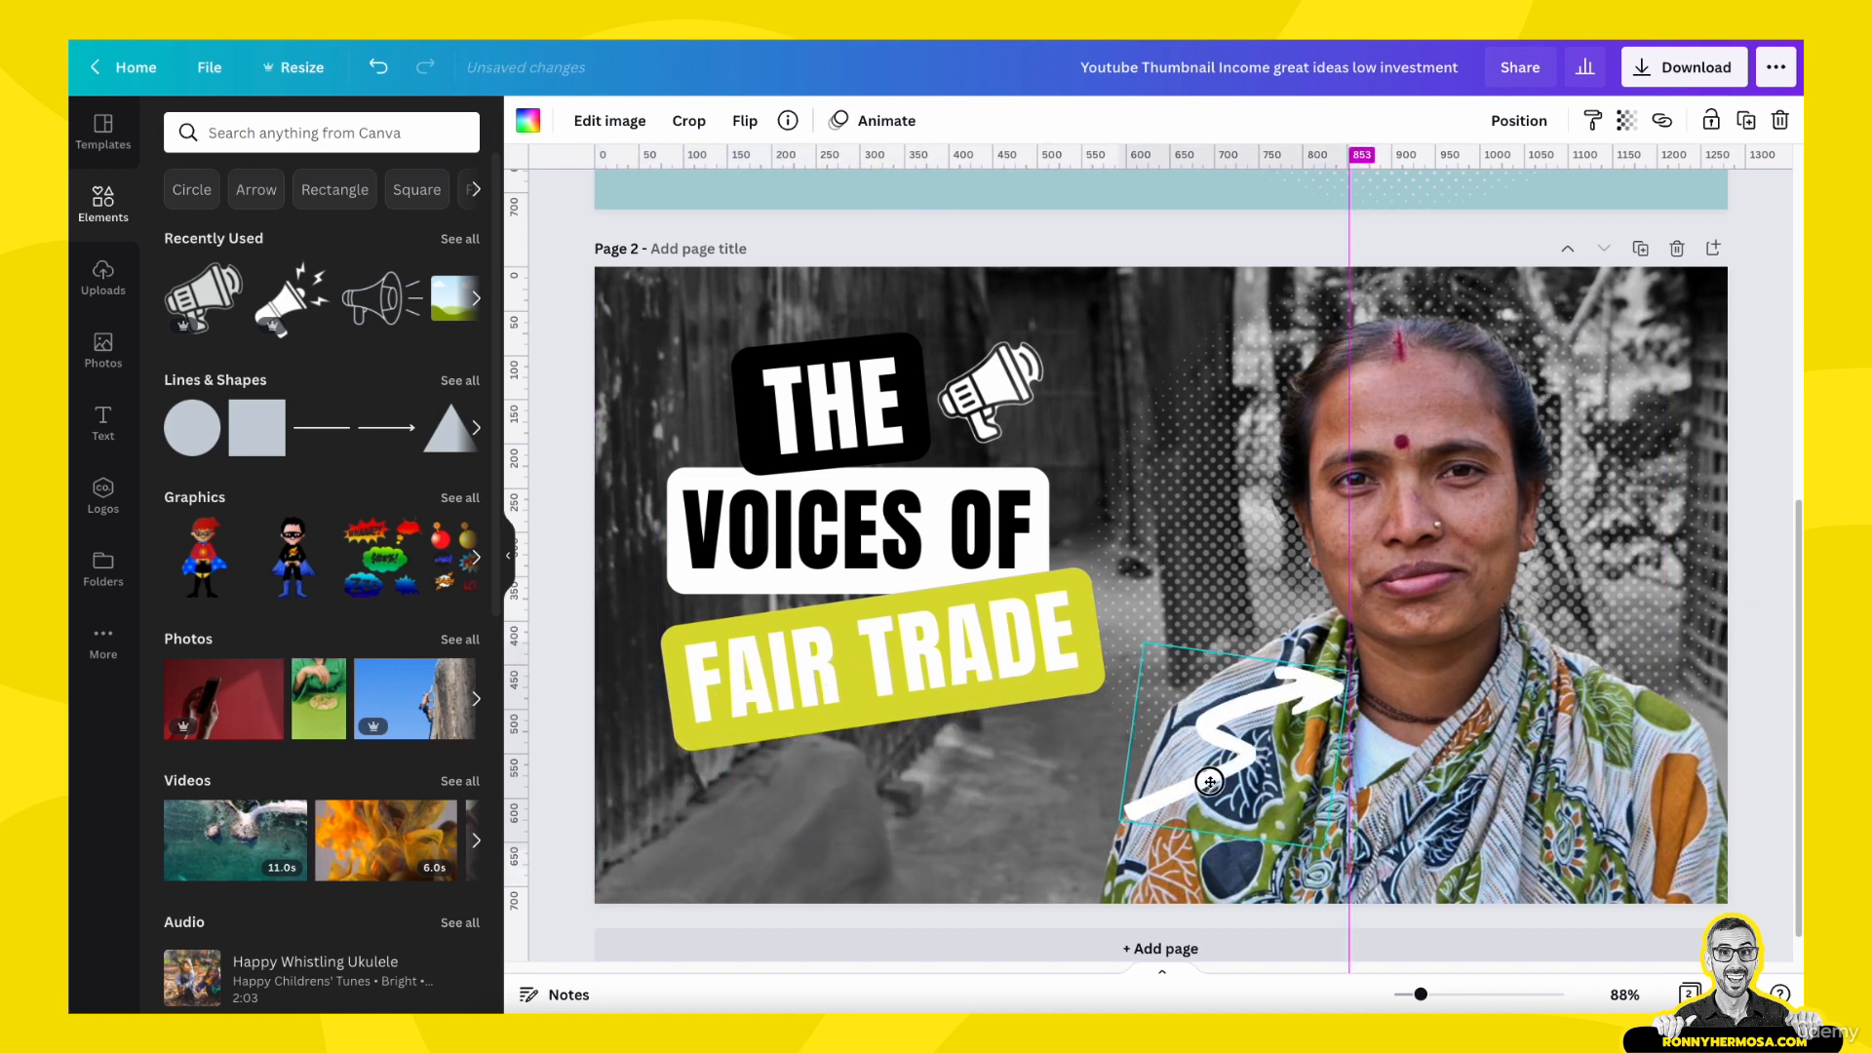
- Flip the arrow horizontally and vertically, and rotate it so it points up and to the left
{"action": "left_click", "coordinate": [747, 120]}
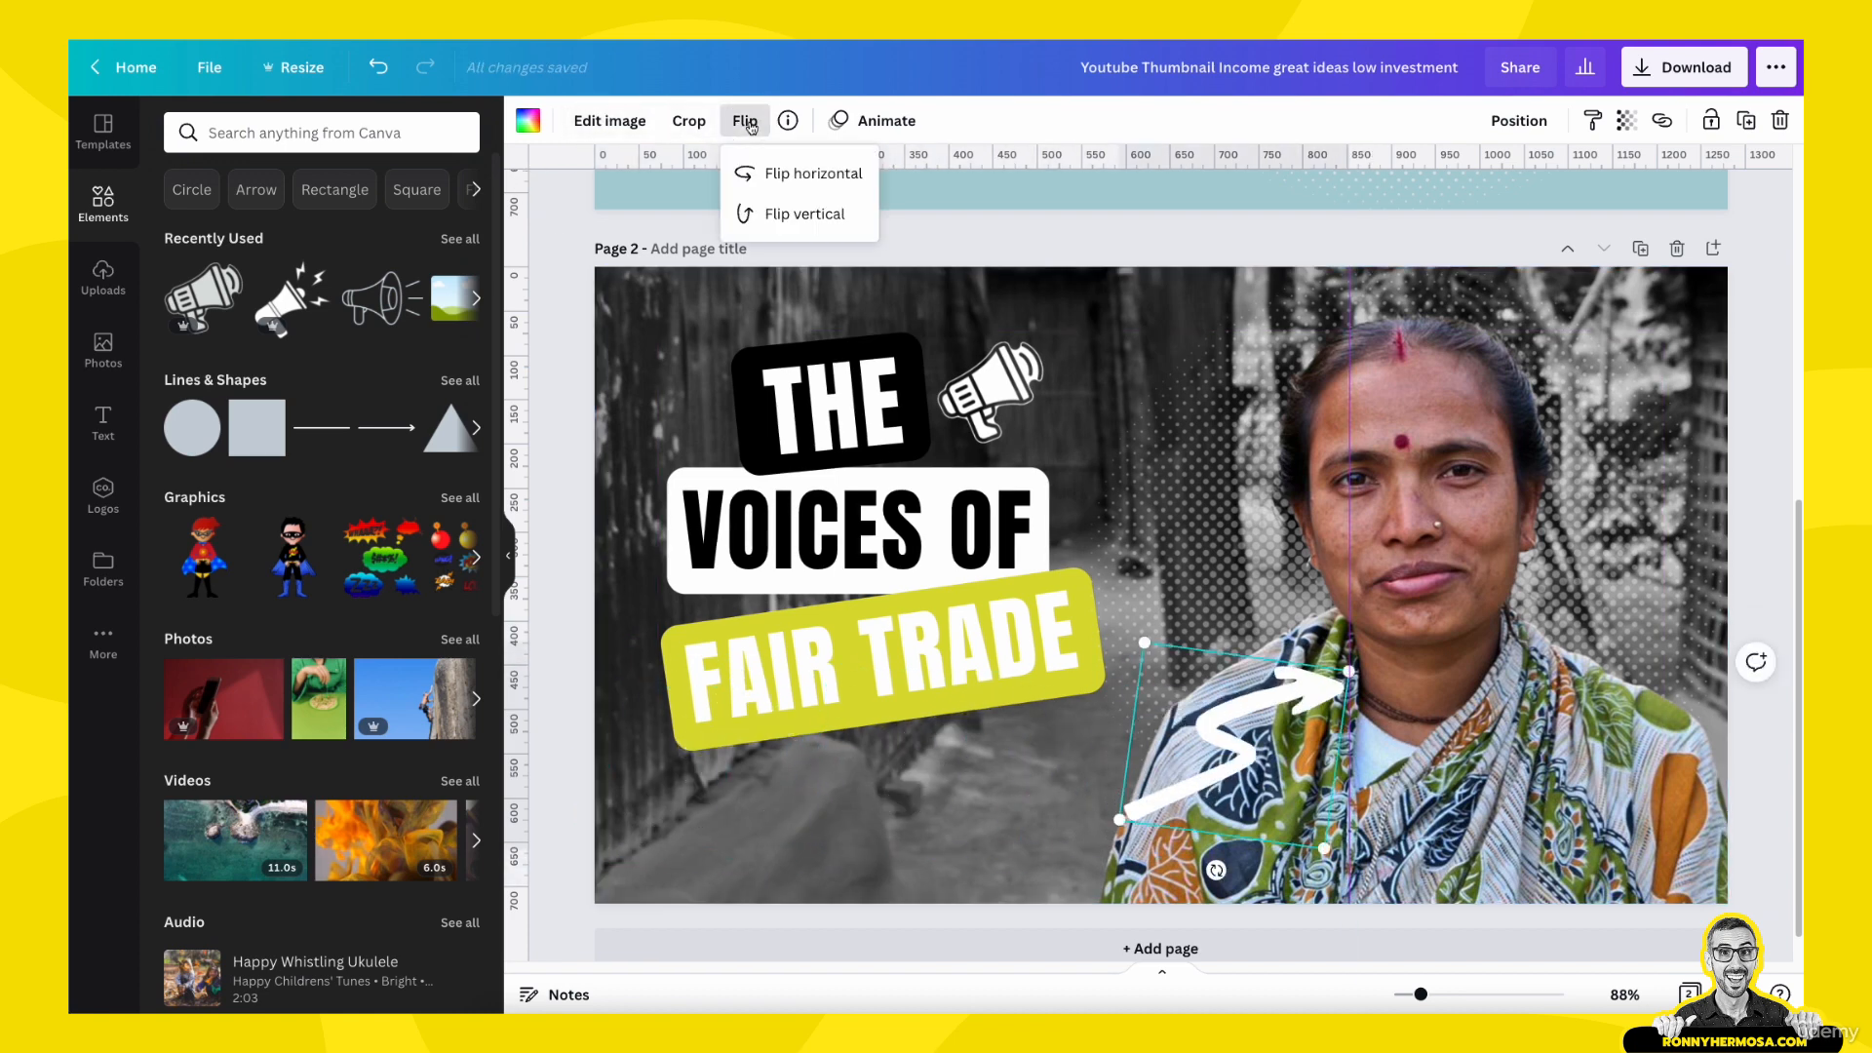
{"action": "left_click", "coordinate": [808, 186]}
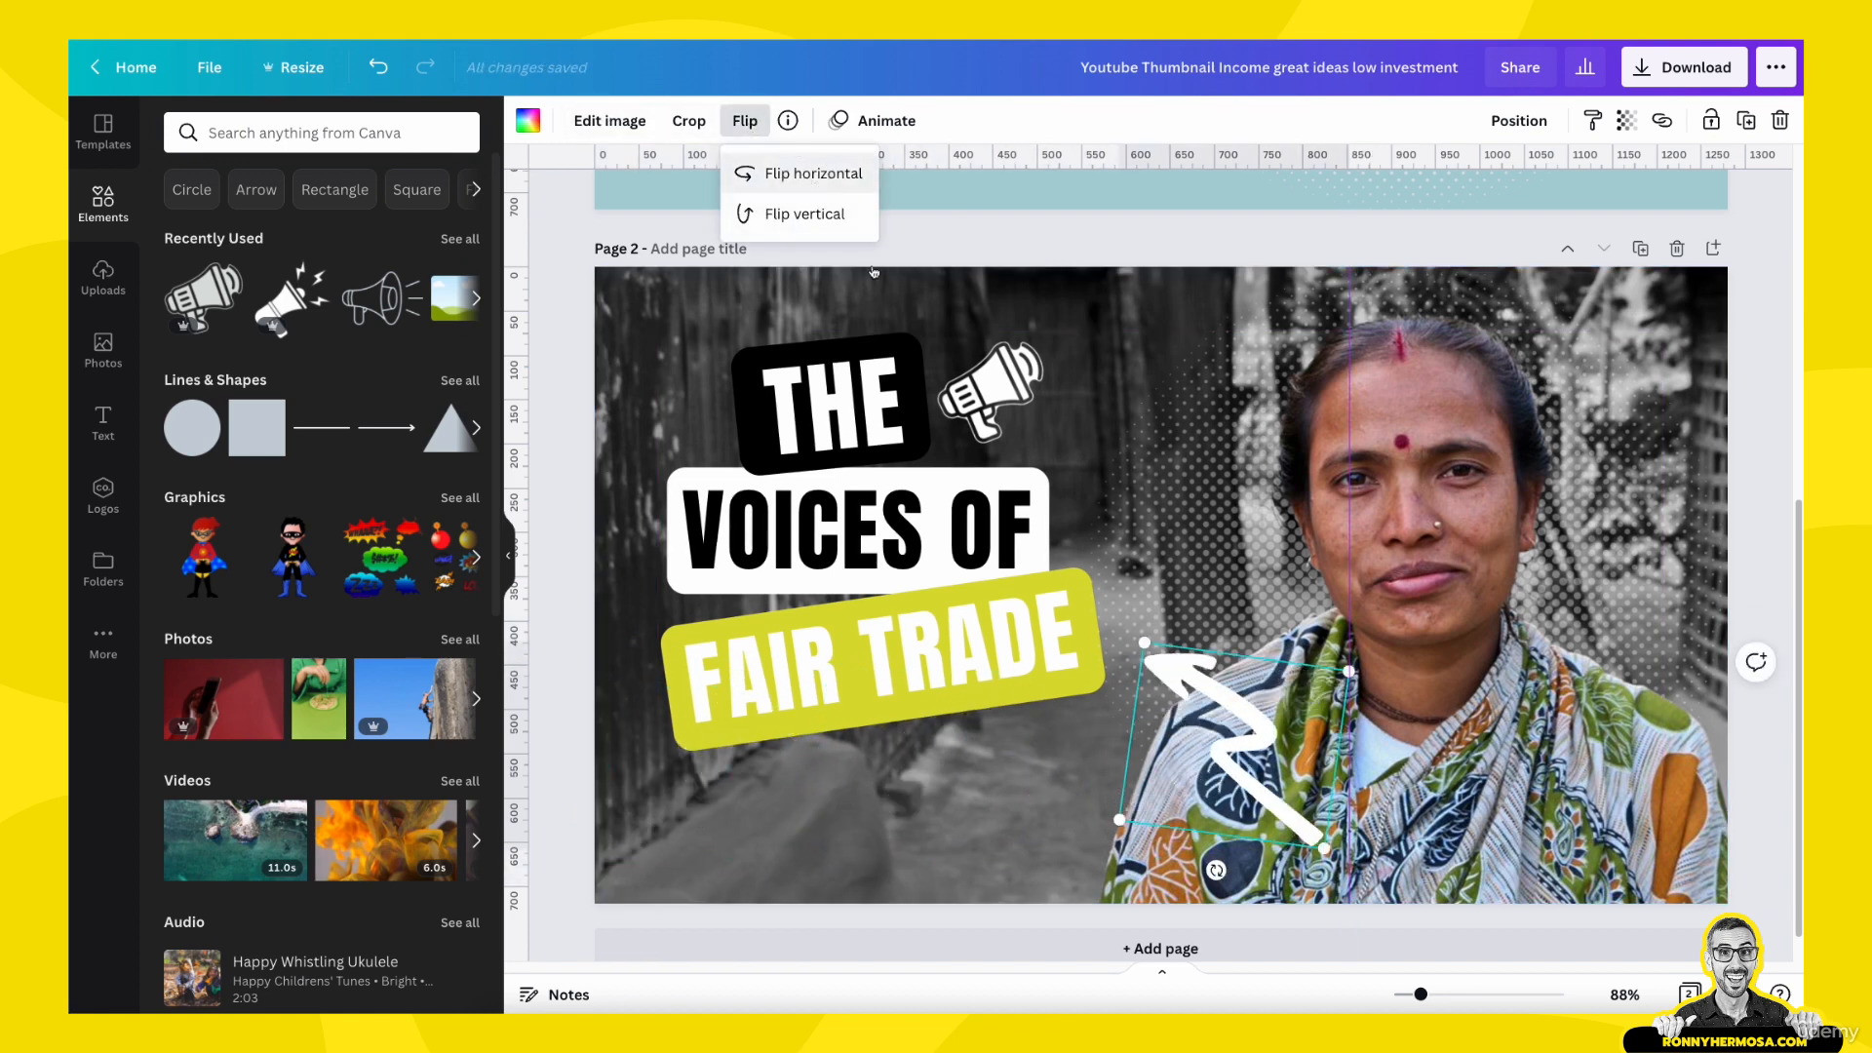
{"action": "left_click_drag", "start_coordinate": [1216, 870], "coordinate": [1309, 874]}
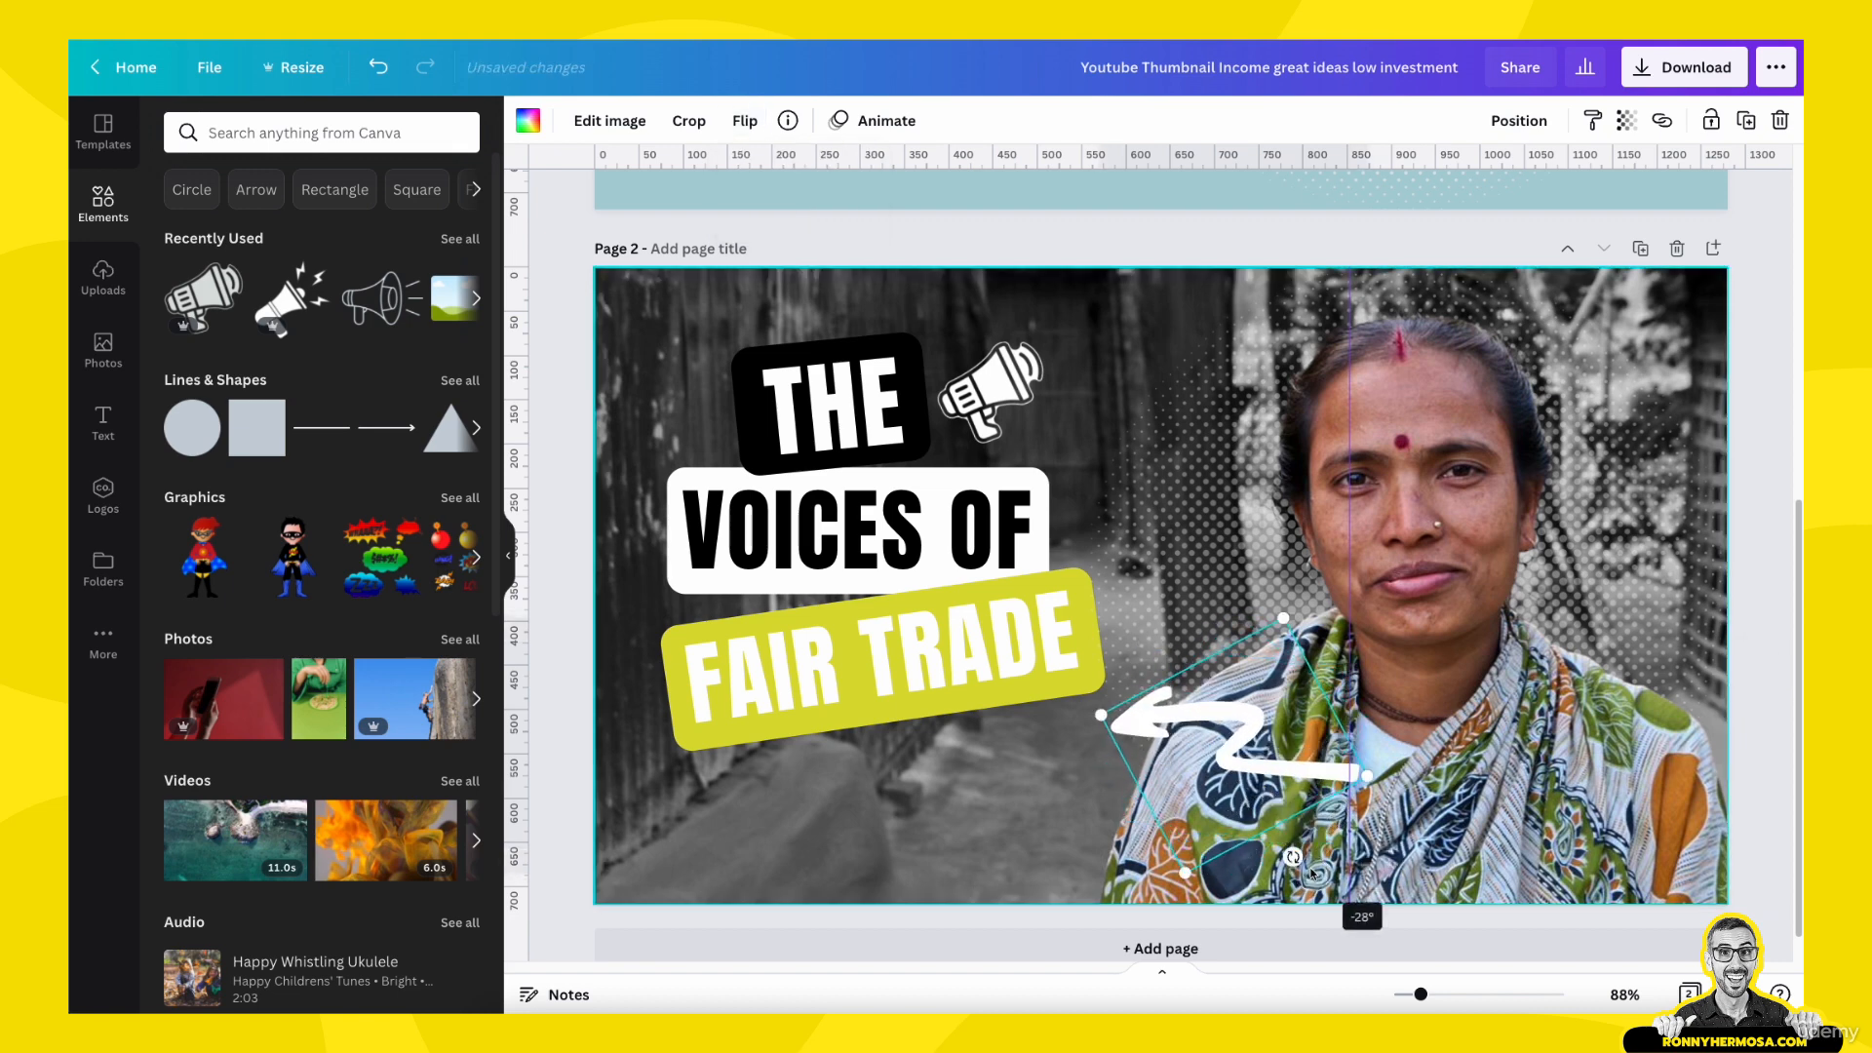
{"action": "left_click", "coordinate": [745, 120]}
{"action": "left_click", "coordinate": [790, 232]}
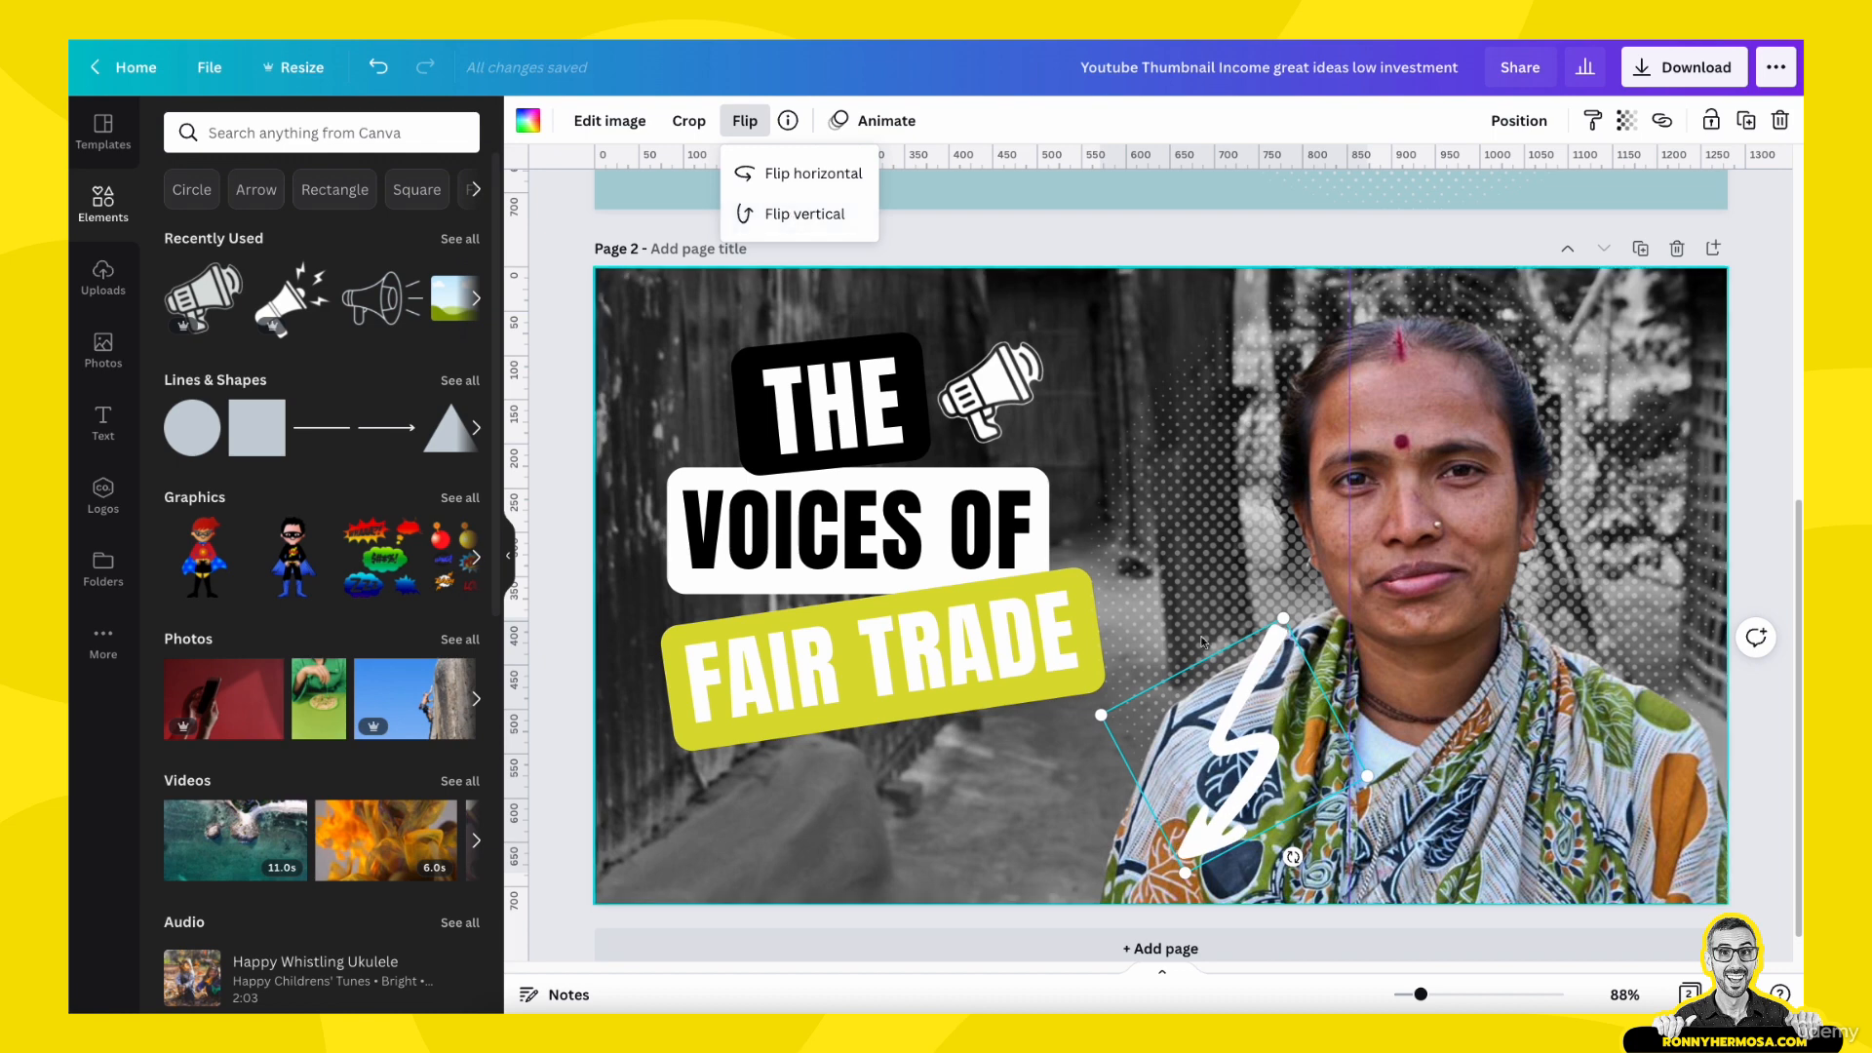
{"action": "left_click_drag", "start_coordinate": [1292, 856], "coordinate": [1141, 817]}
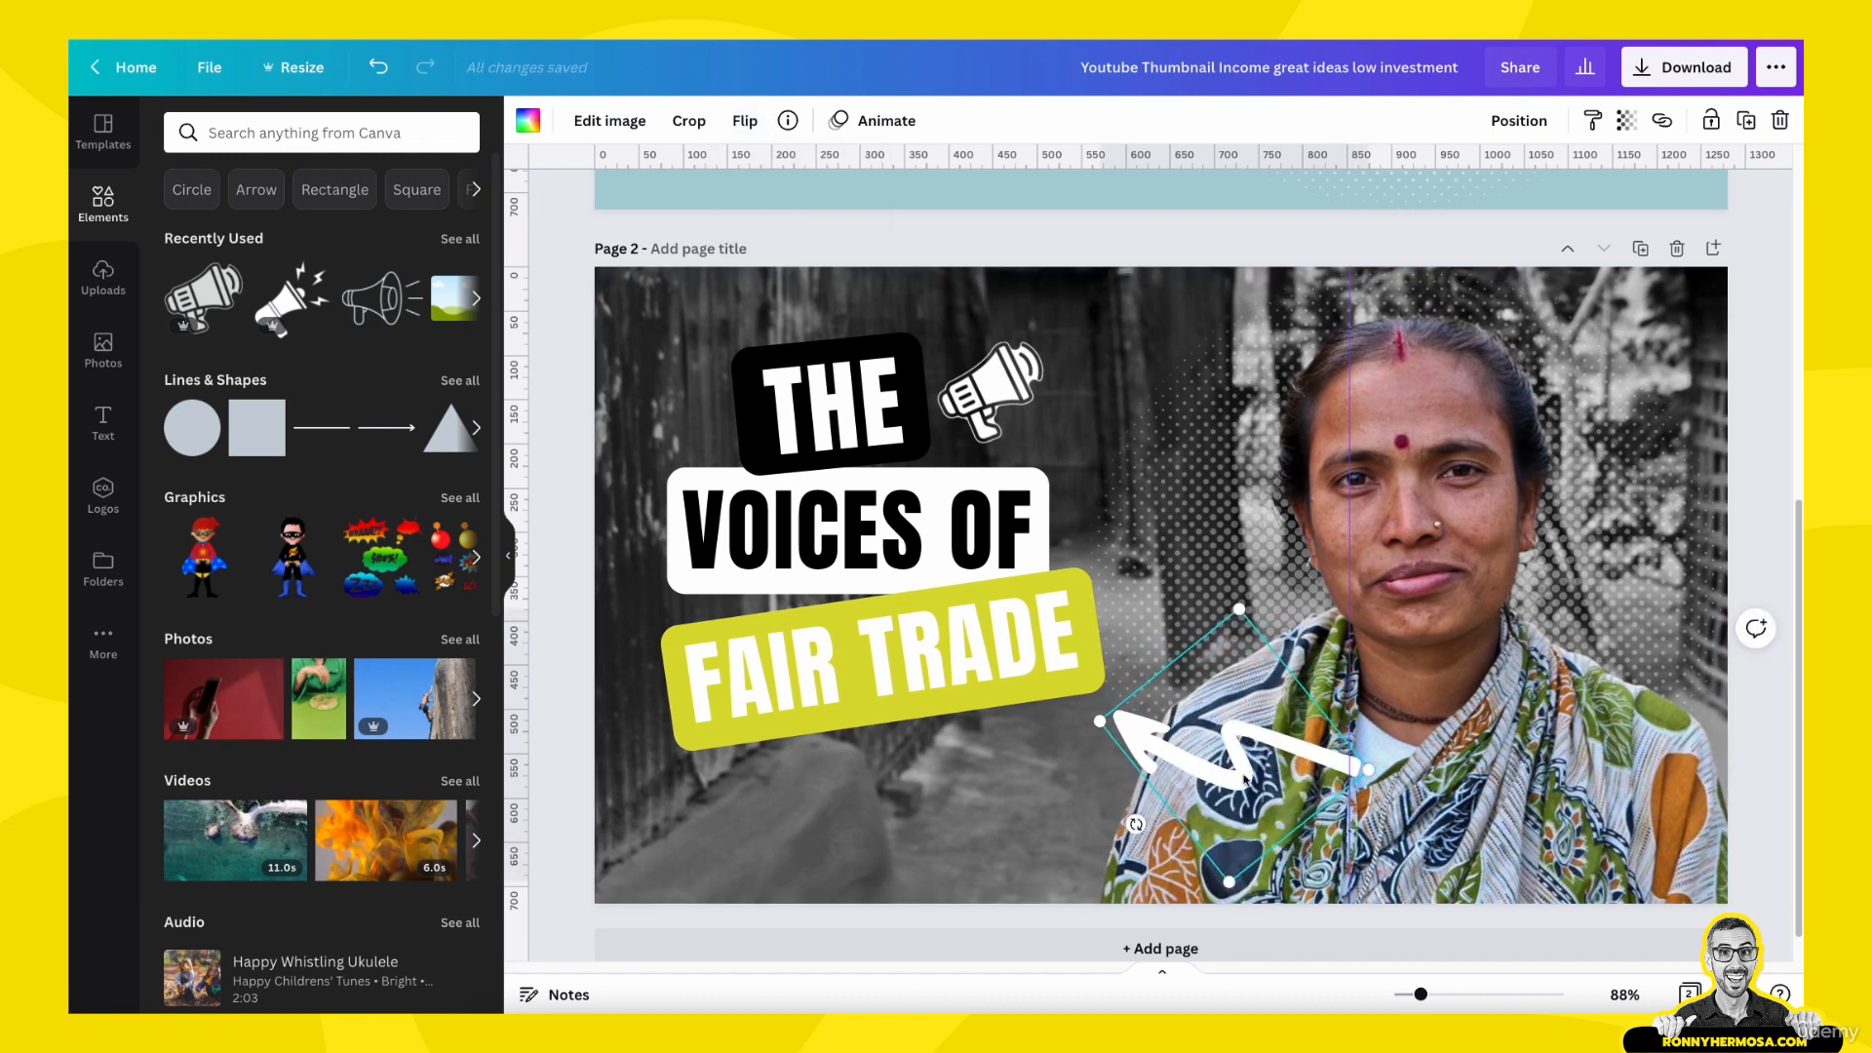
- Move the arrow to the page's right edge so it points at the face, and recolor it with the document's lime yellow
{"action": "mouse_move", "coordinate": [1245, 780]}
{"action": "left_mouse_down"}
{"action": "mouse_move", "coordinate": [1655, 799]}
{"action": "mouse_move", "coordinate": [1691, 635]}
{"action": "left_mouse_up"}
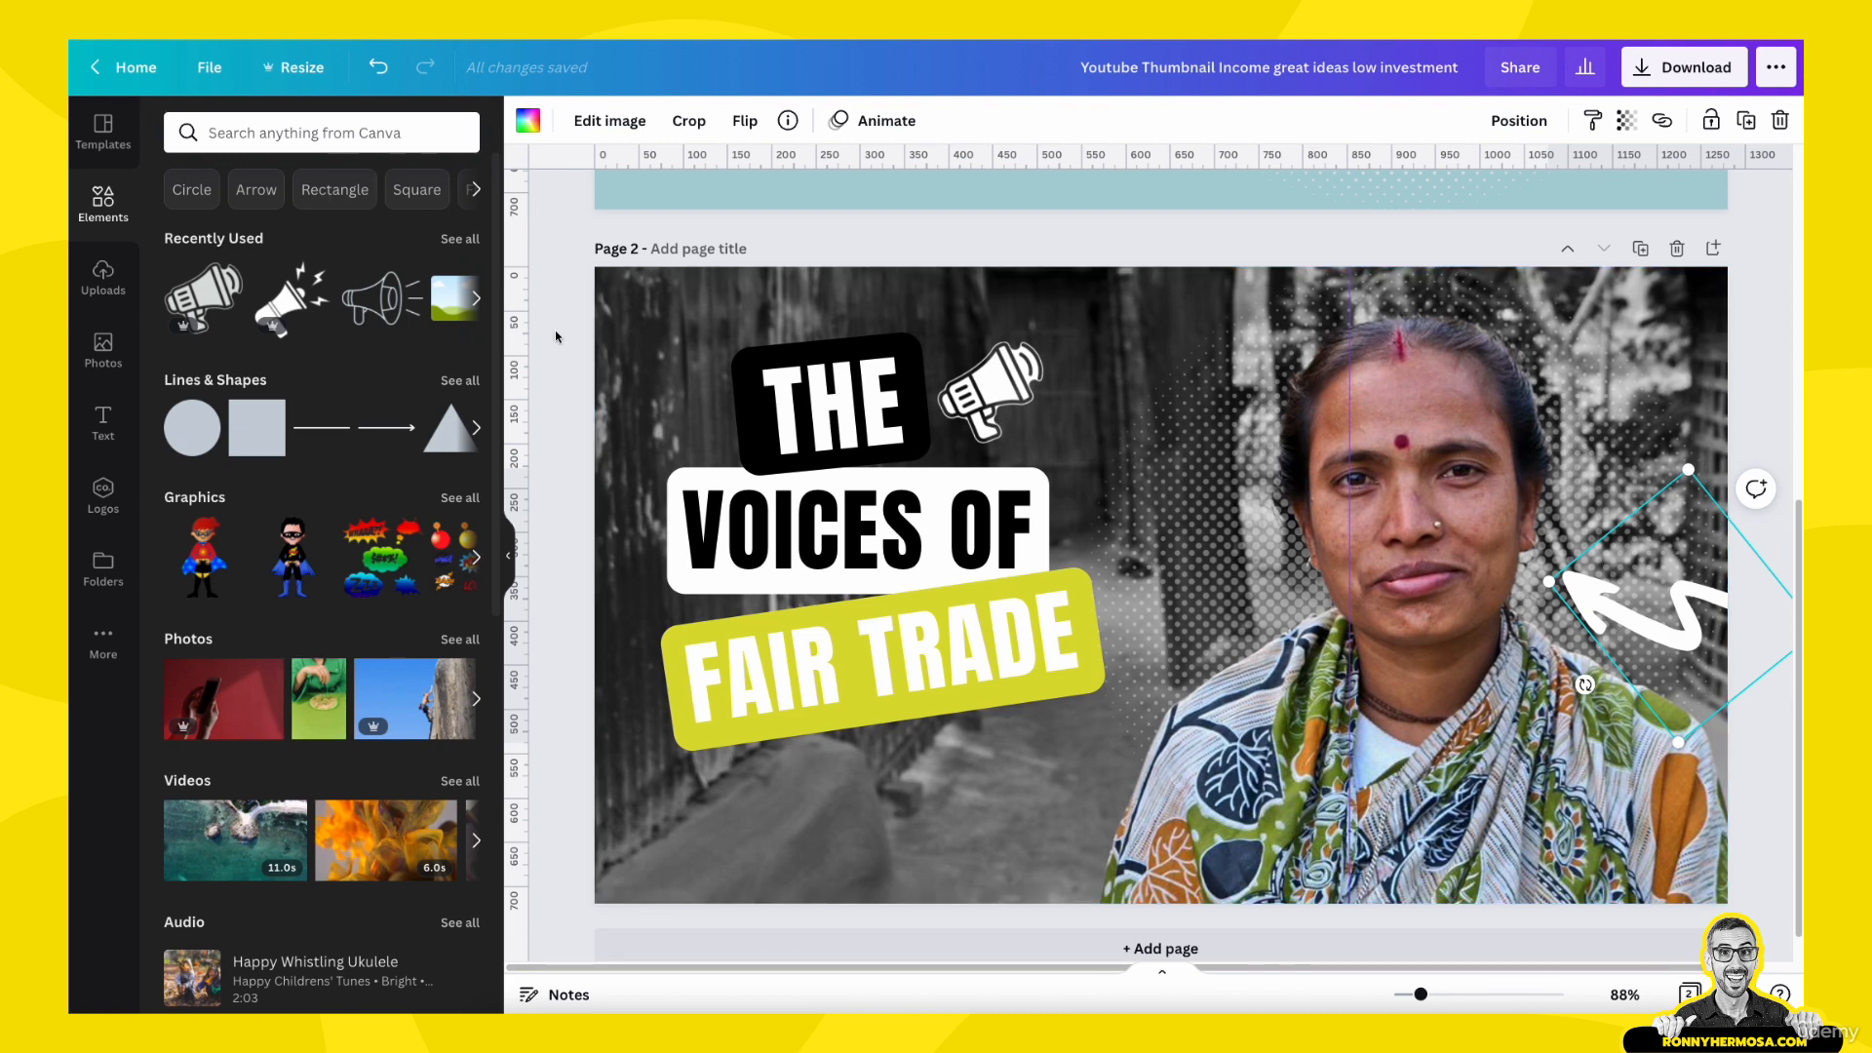
{"action": "left_click", "coordinate": [534, 118]}
{"action": "left_click", "coordinate": [348, 226]}
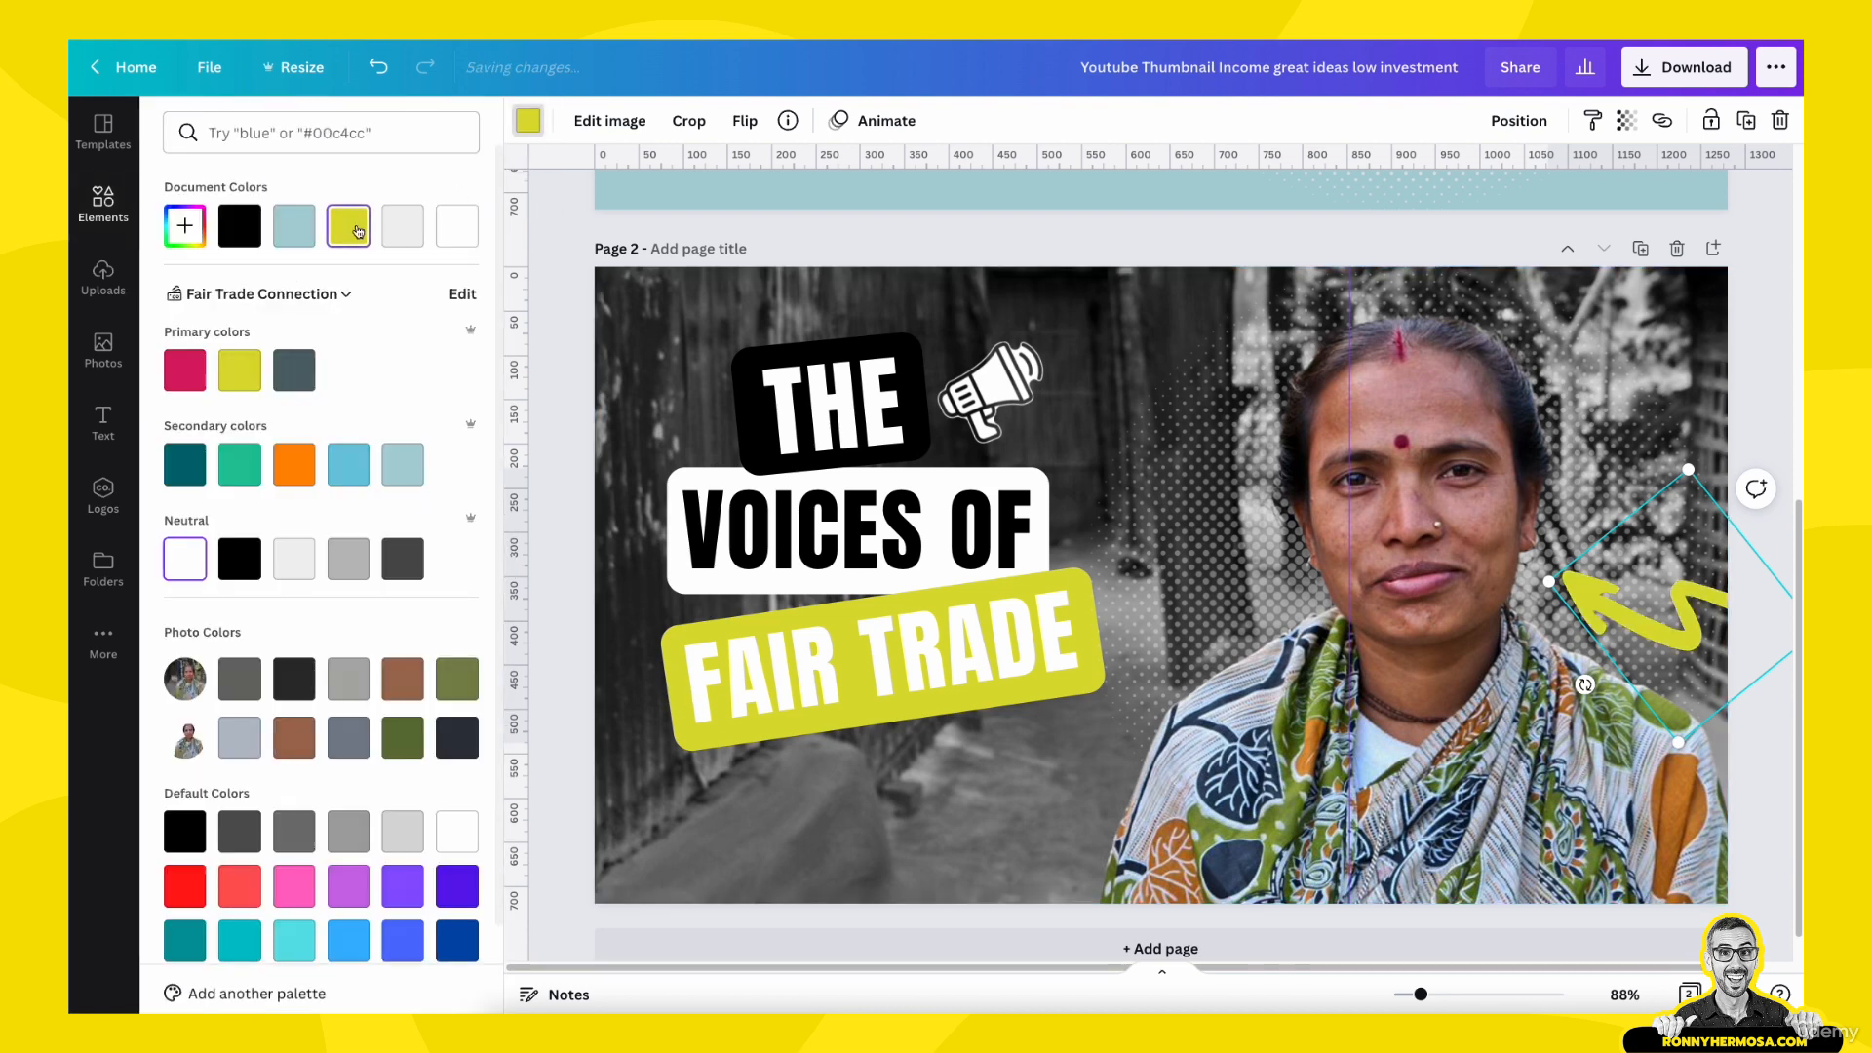
{"action": "left_click", "coordinate": [576, 746]}
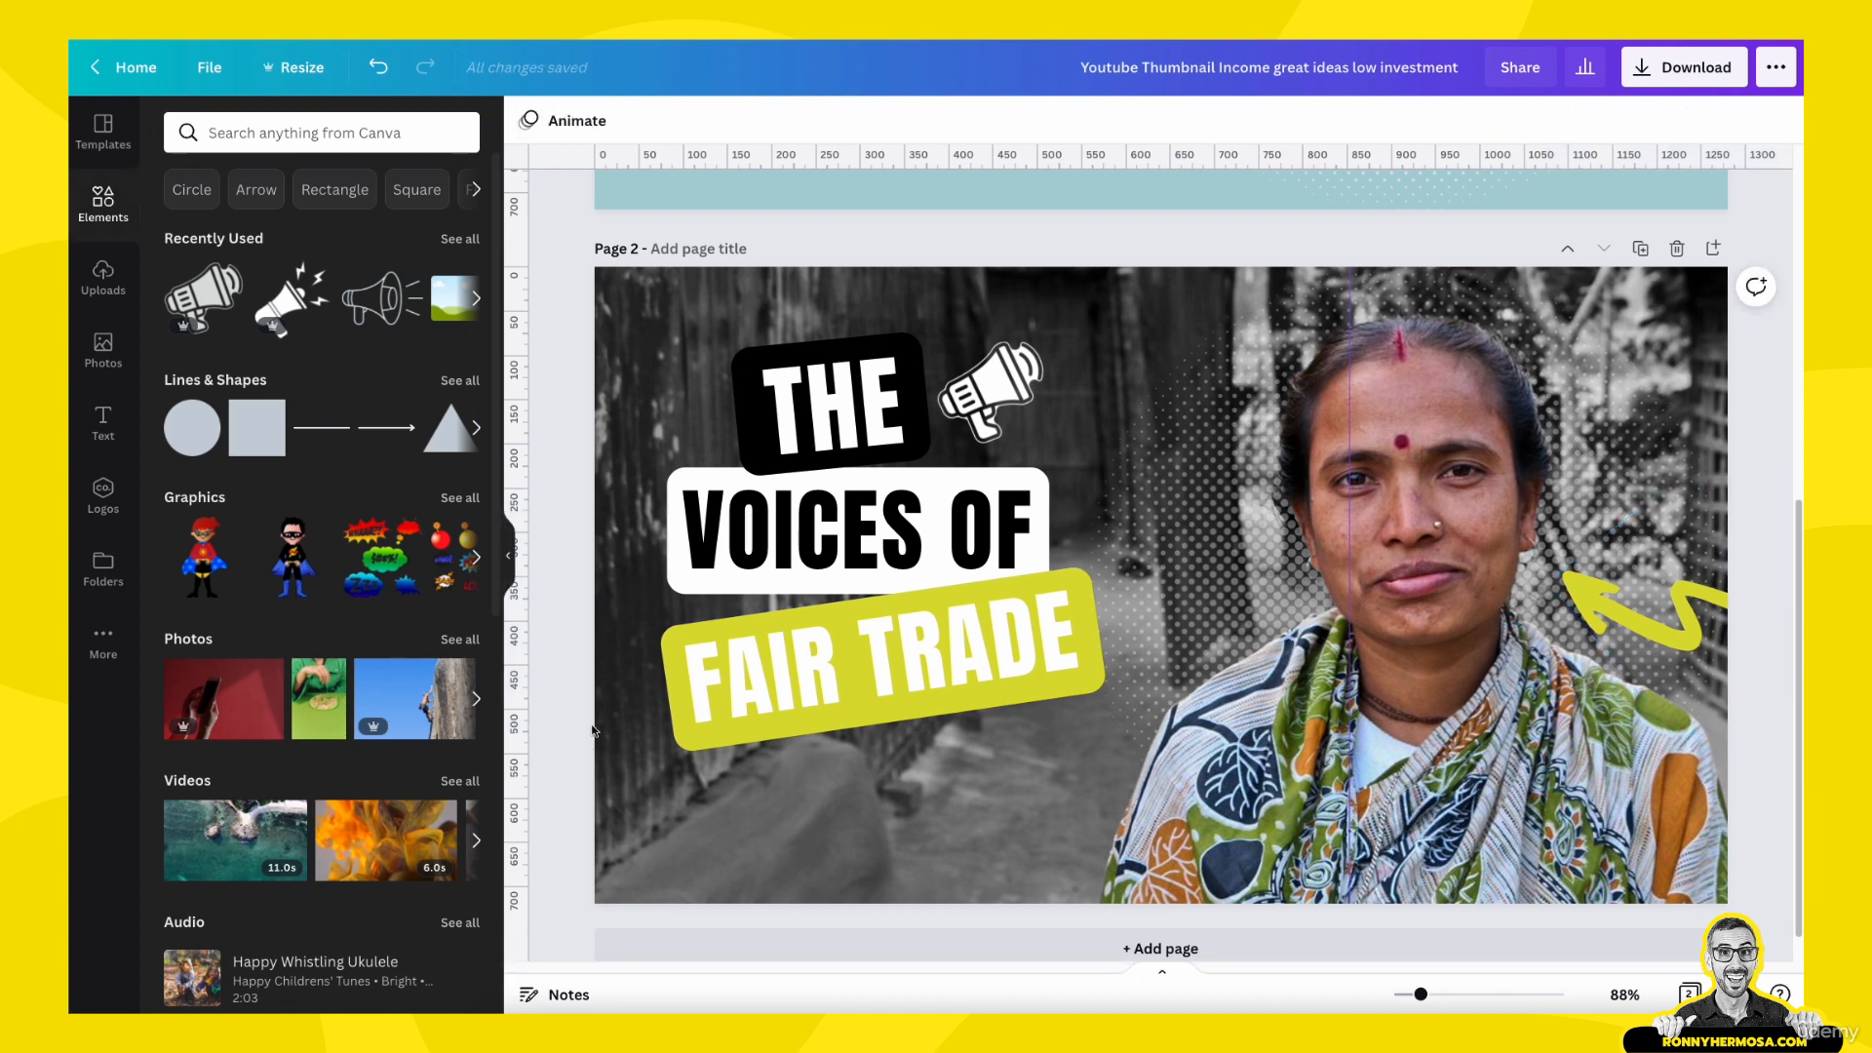
- Slide the color cutout left to uncover the halftone circle, and raise the circle slightly beyond the page's top edge
{"action": "left_click", "coordinate": [658, 785]}
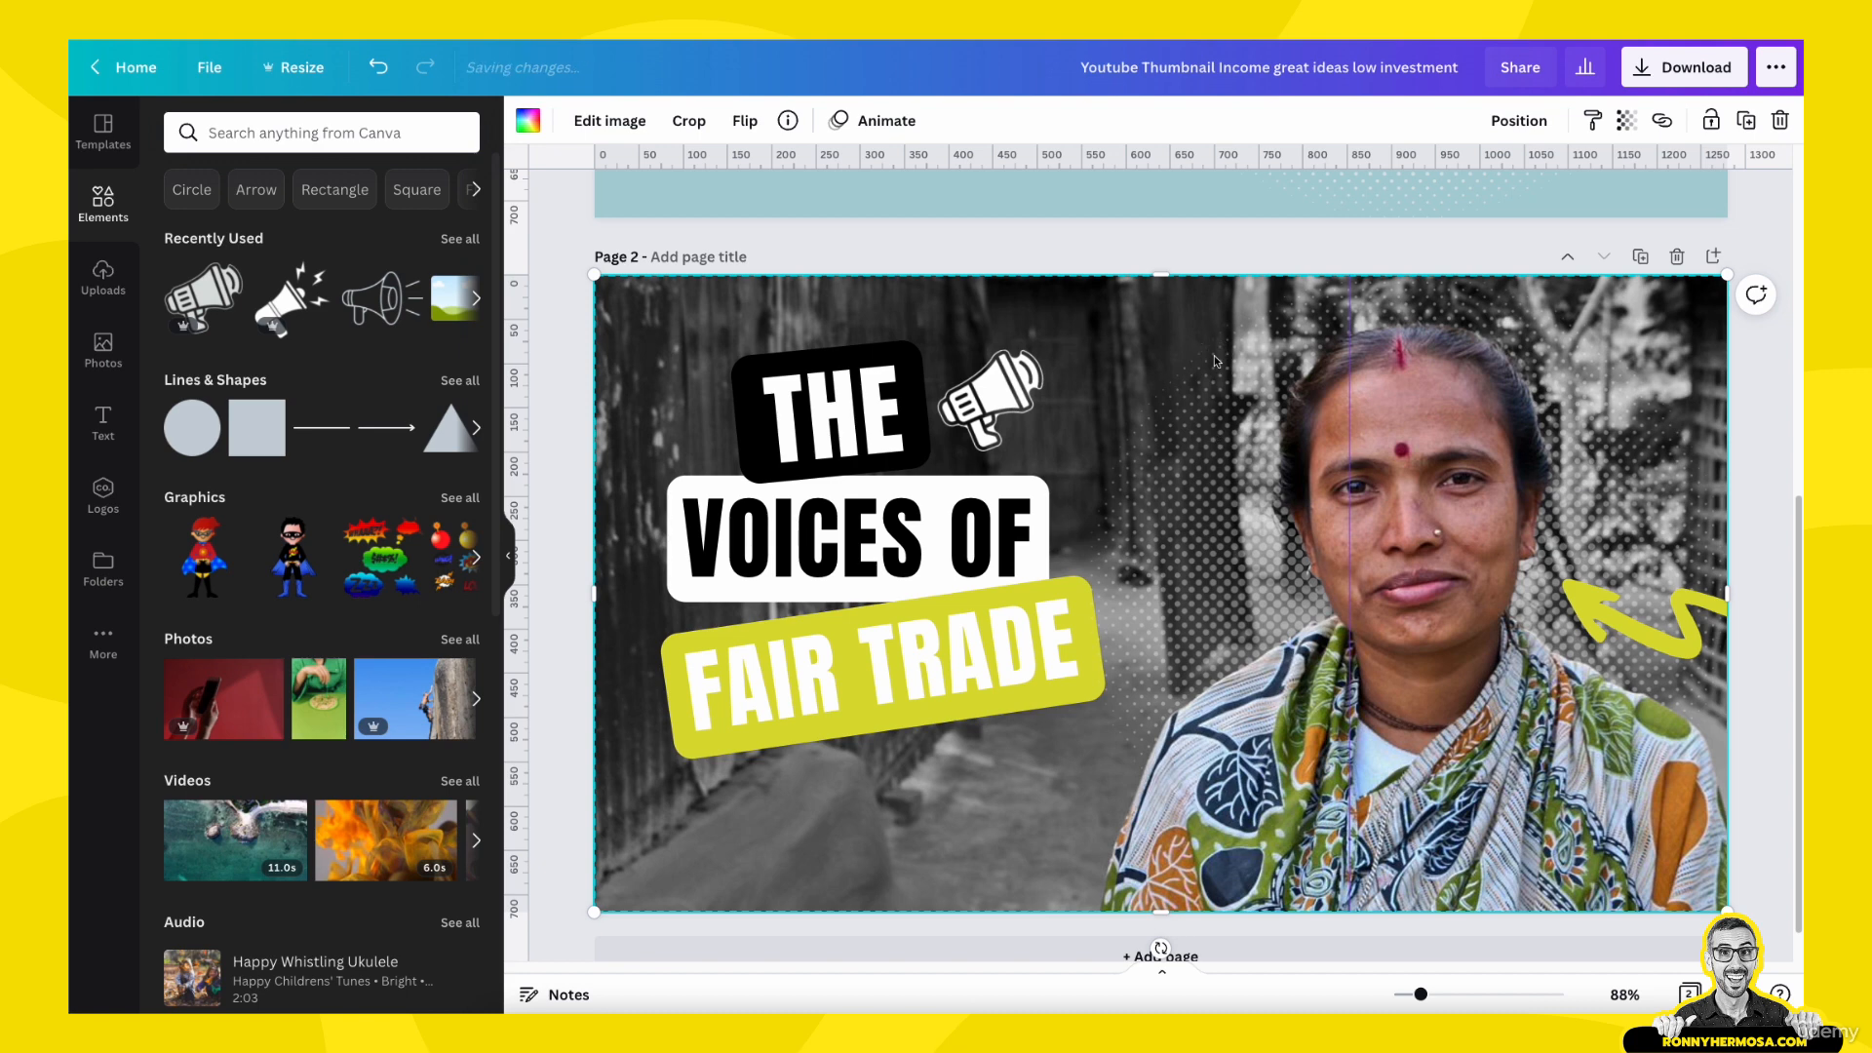
{"action": "left_click", "coordinate": [1633, 776]}
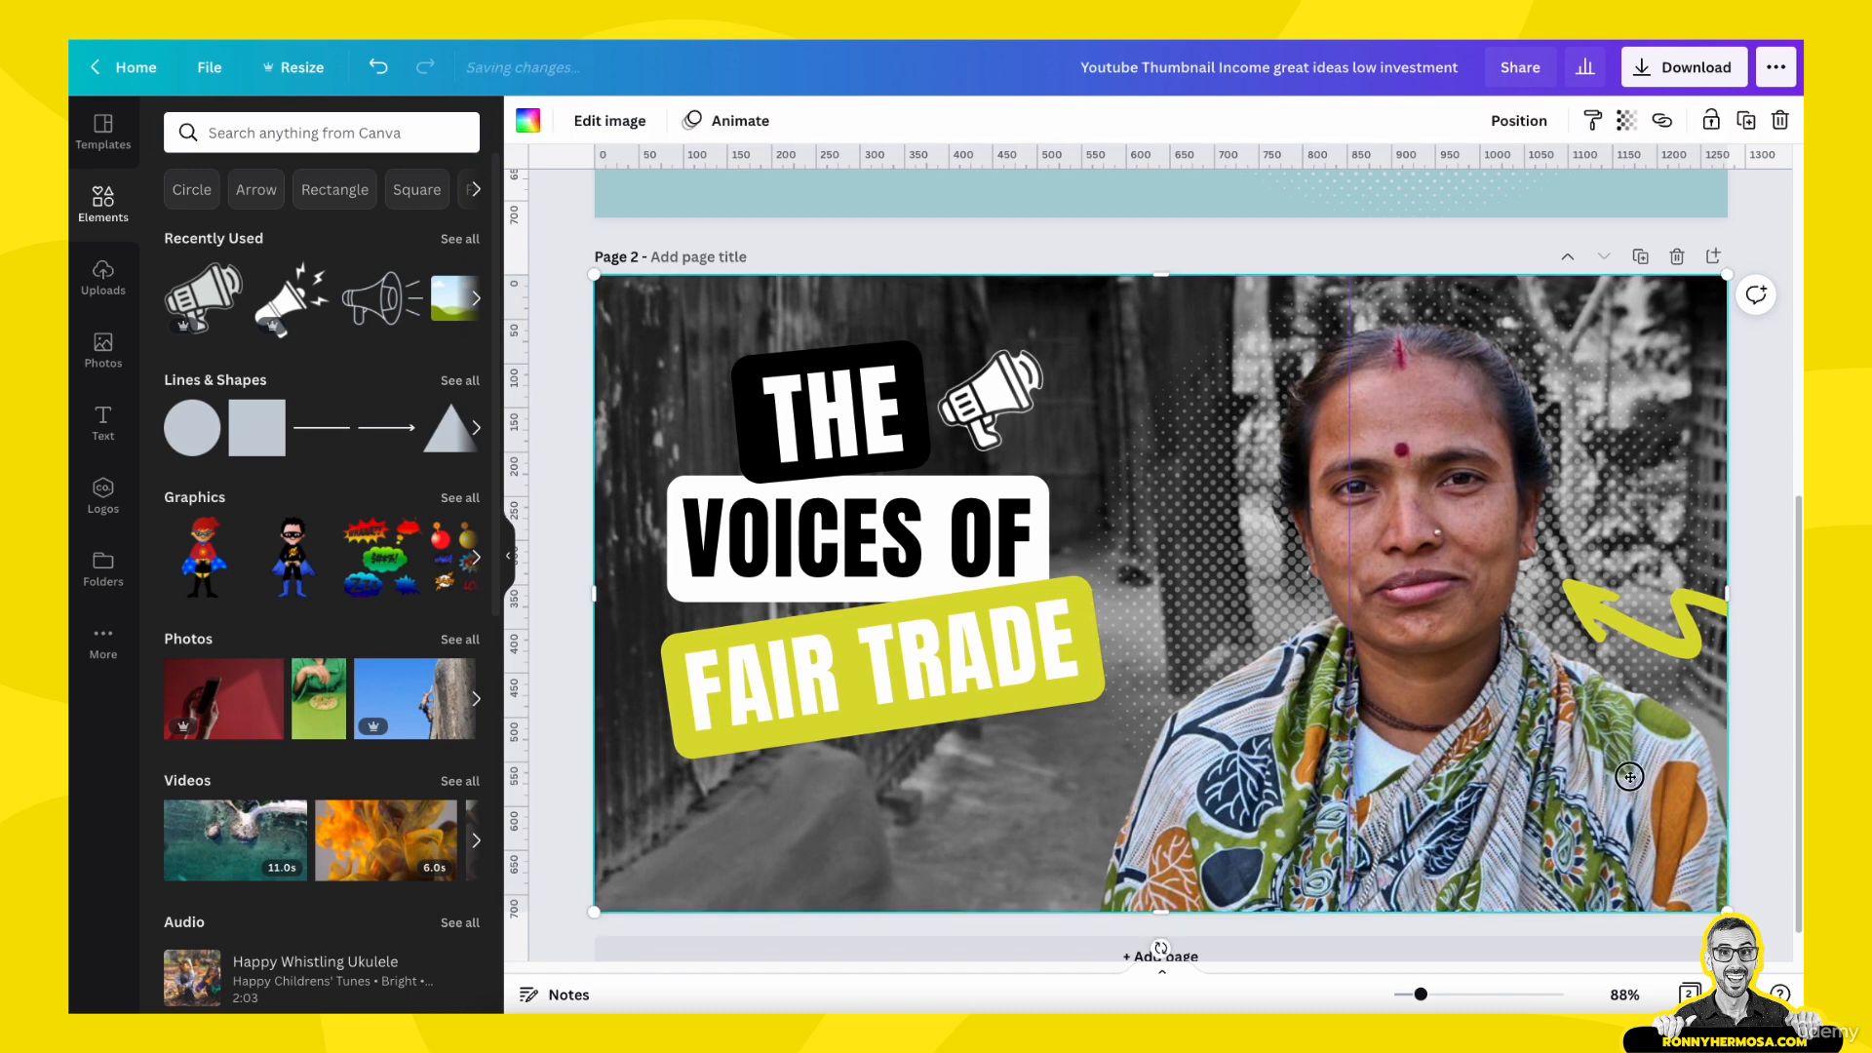
{"action": "left_click_drag", "start_coordinate": [1629, 776], "coordinate": [1547, 776]}
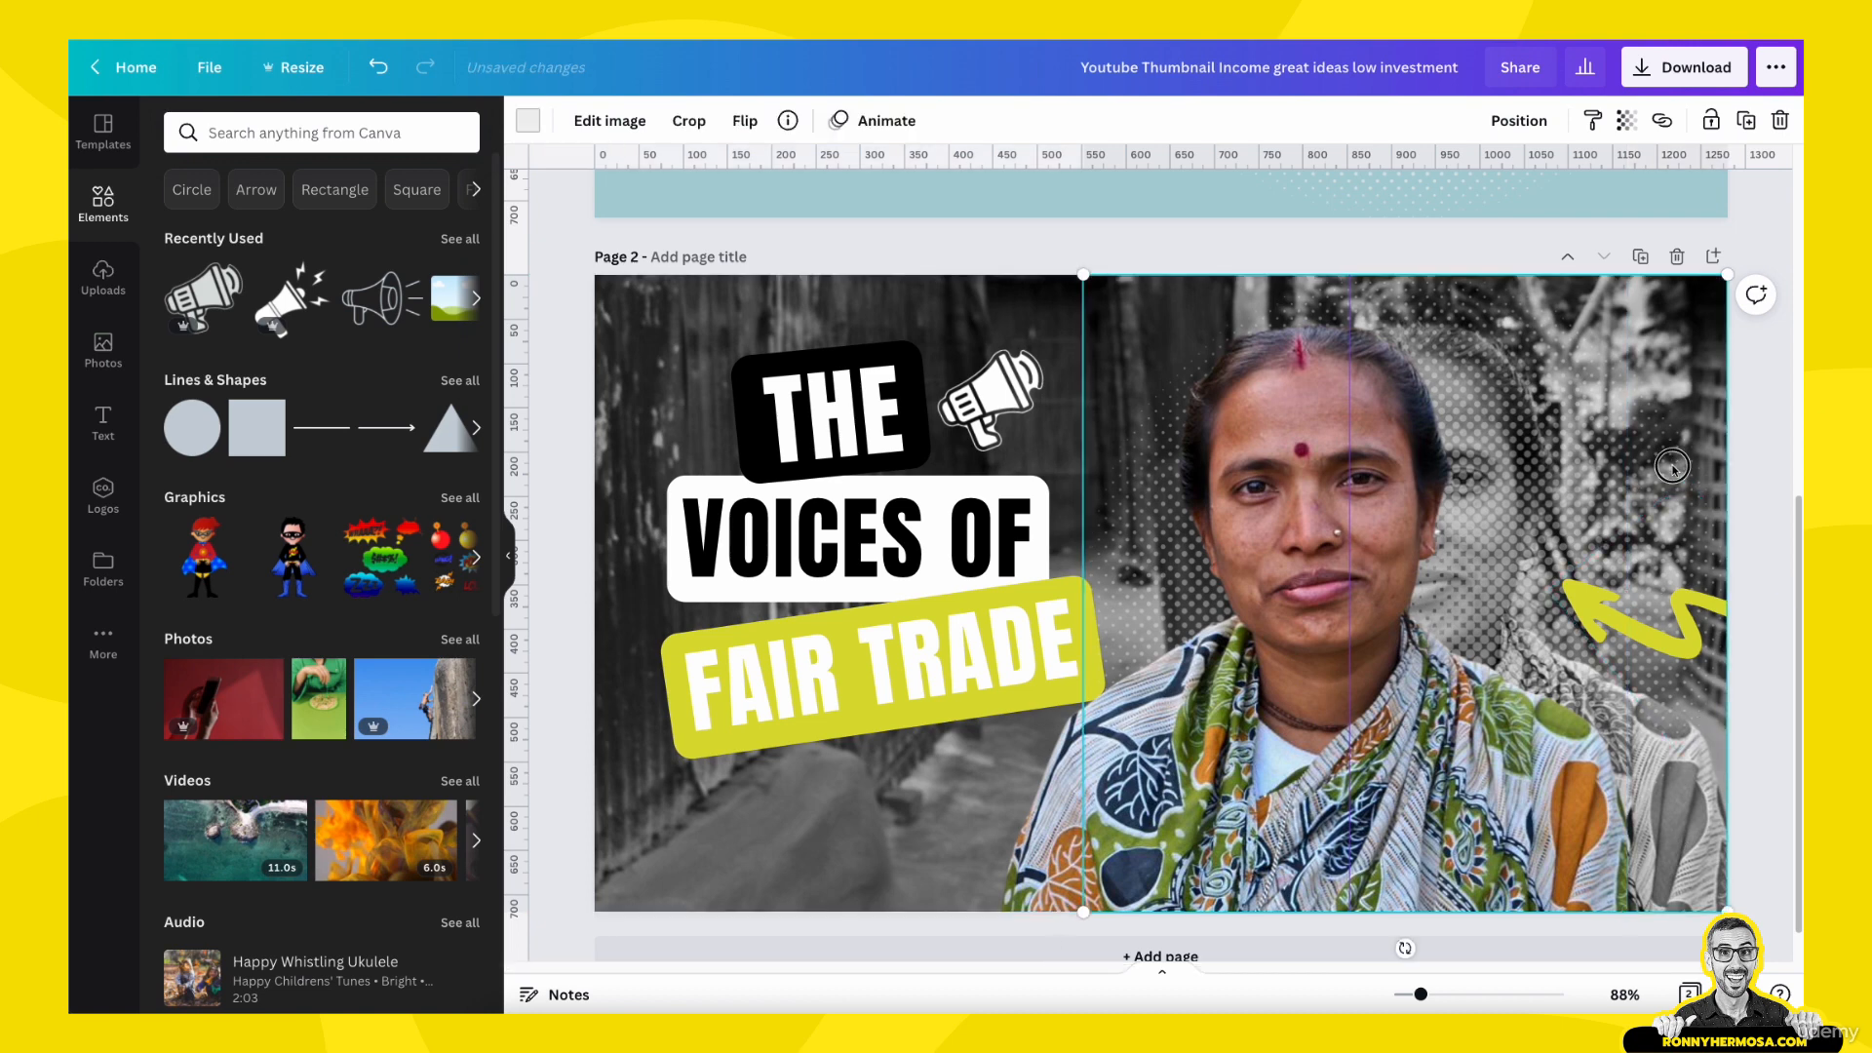
{"action": "left_click_drag", "start_coordinate": [1682, 474], "coordinate": [1675, 434]}
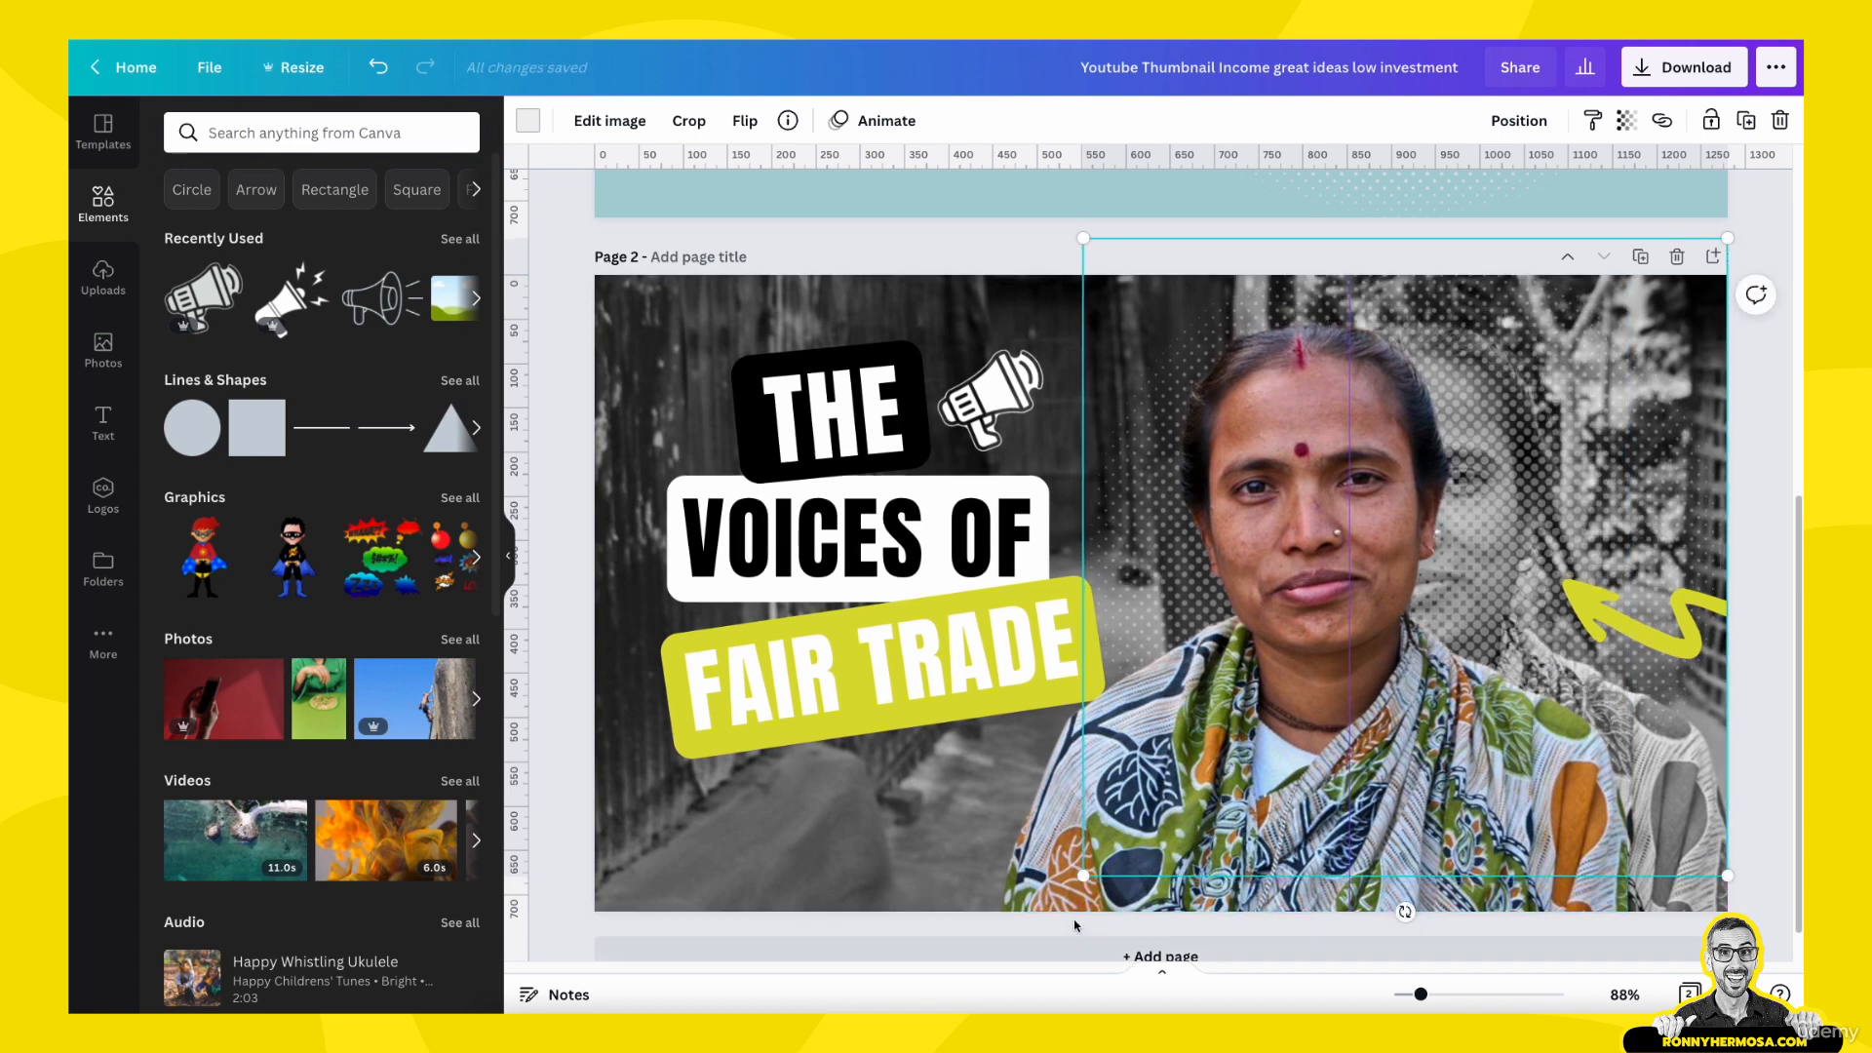
- Move the color cutout back into exact alignment over the black-and-white photo and clear the selection
{"action": "left_click", "coordinate": [1019, 864]}
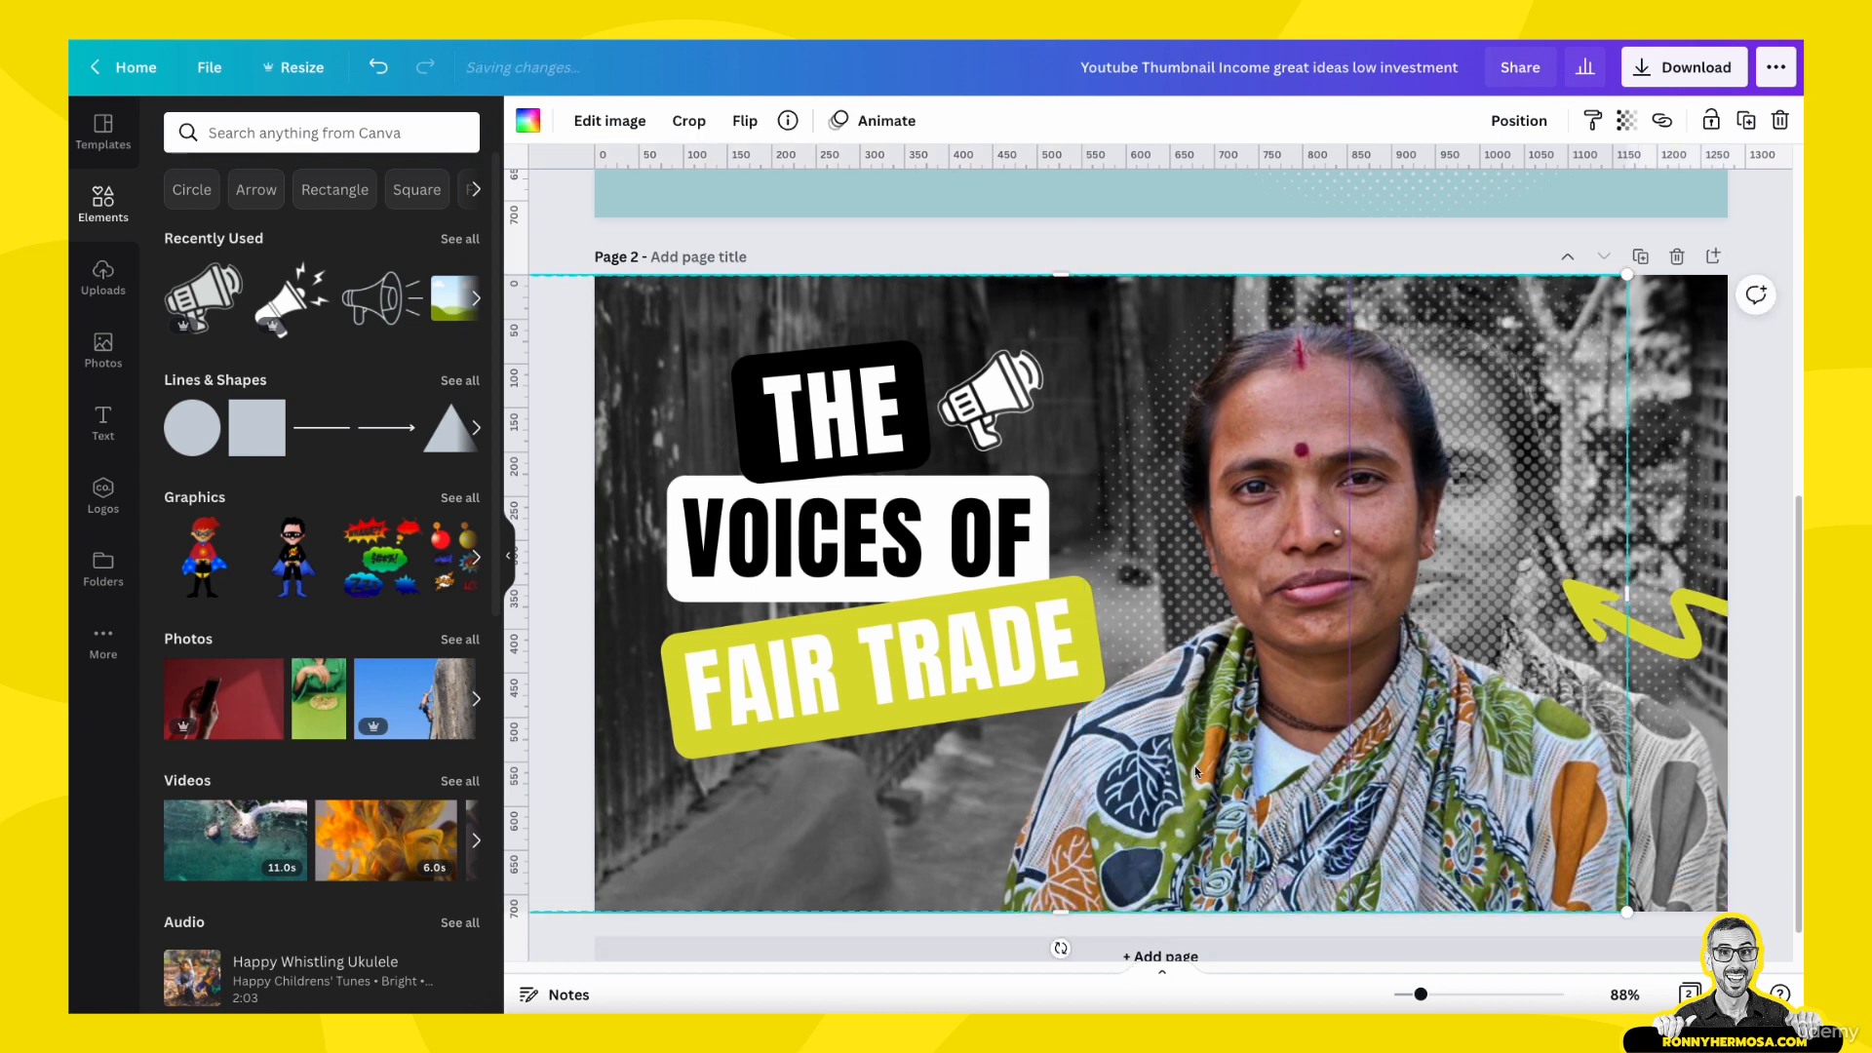
{"action": "left_click_drag", "start_coordinate": [1195, 764], "coordinate": [1290, 767]}
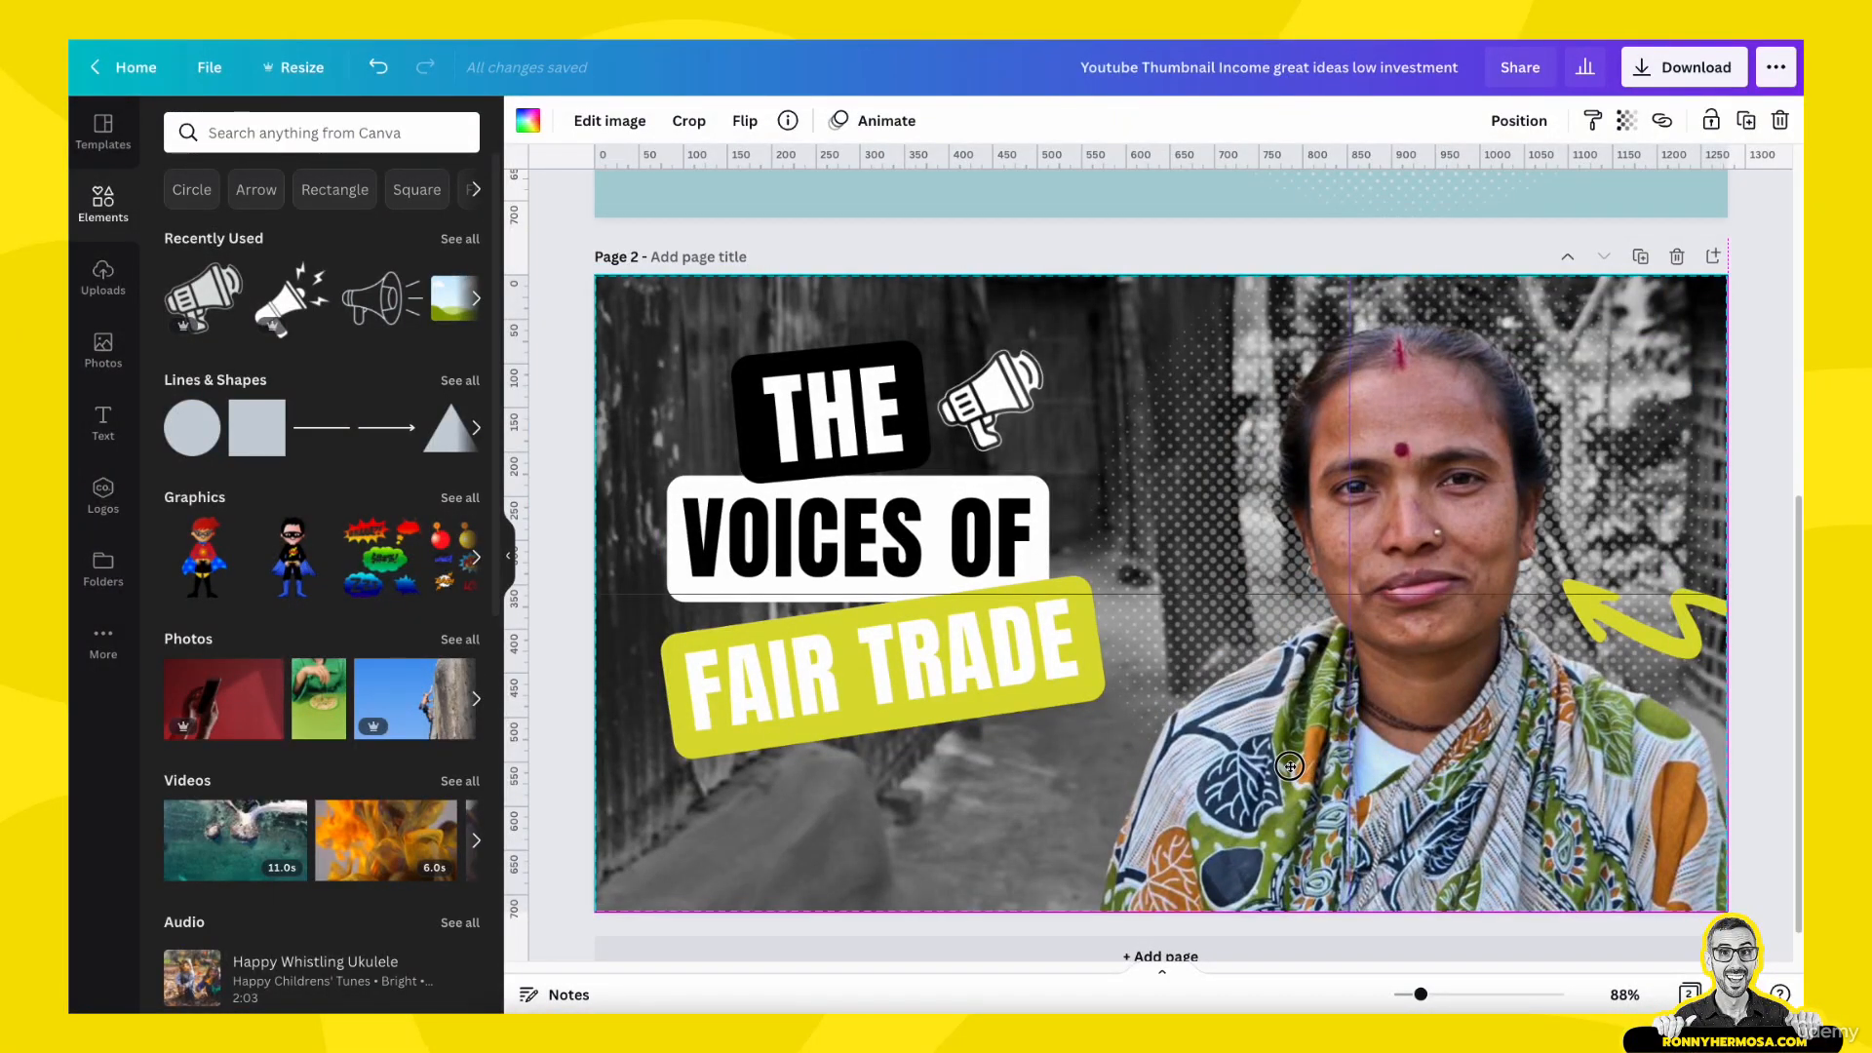
{"action": "left_click_drag", "start_coordinate": [1290, 766], "coordinate": [1289, 765]}
{"action": "left_click", "coordinate": [1765, 924]}
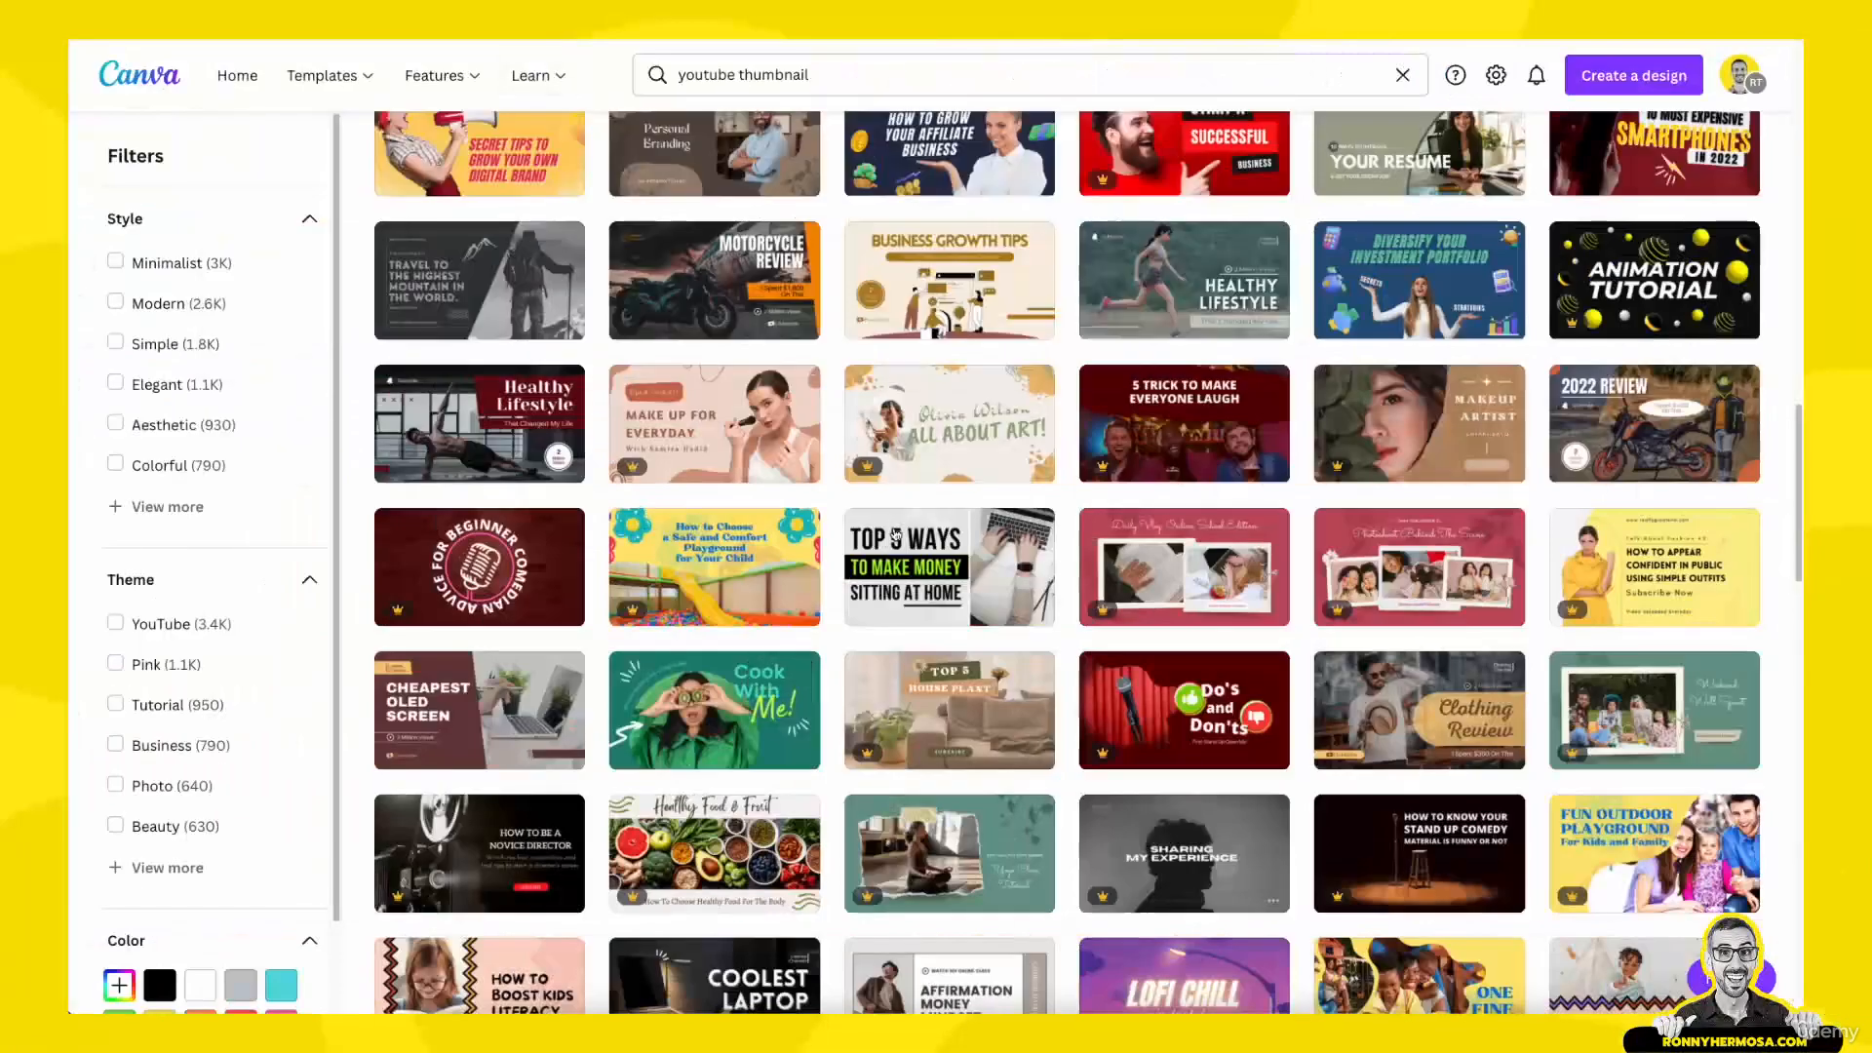
- Browse the YouTube thumbnail templates for further design ideas
{"action": "scroll", "coordinate": [894, 542], "scroll_direction": "down", "scroll_amount": 3}
{"action": "scroll", "coordinate": [894, 542], "scroll_direction": "down", "scroll_amount": 7}
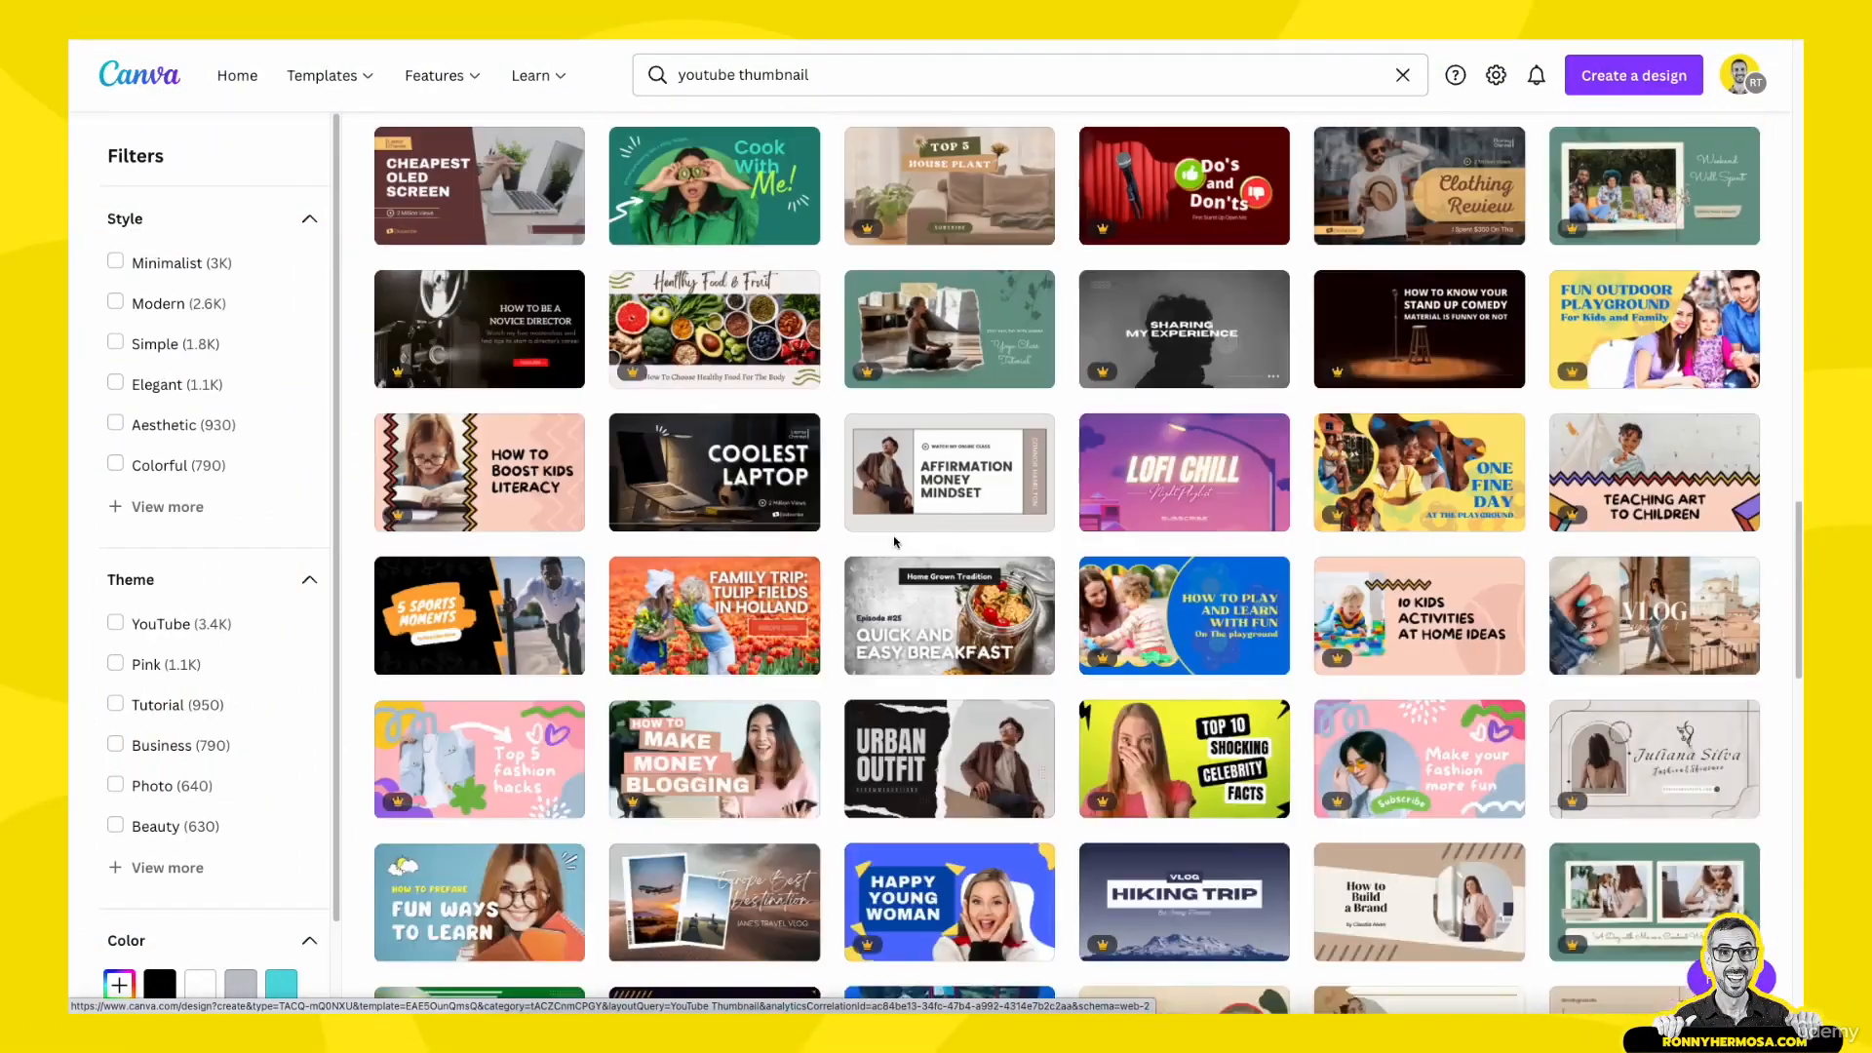
{"action": "scroll", "coordinate": [894, 543], "scroll_direction": "down", "scroll_amount": 1}
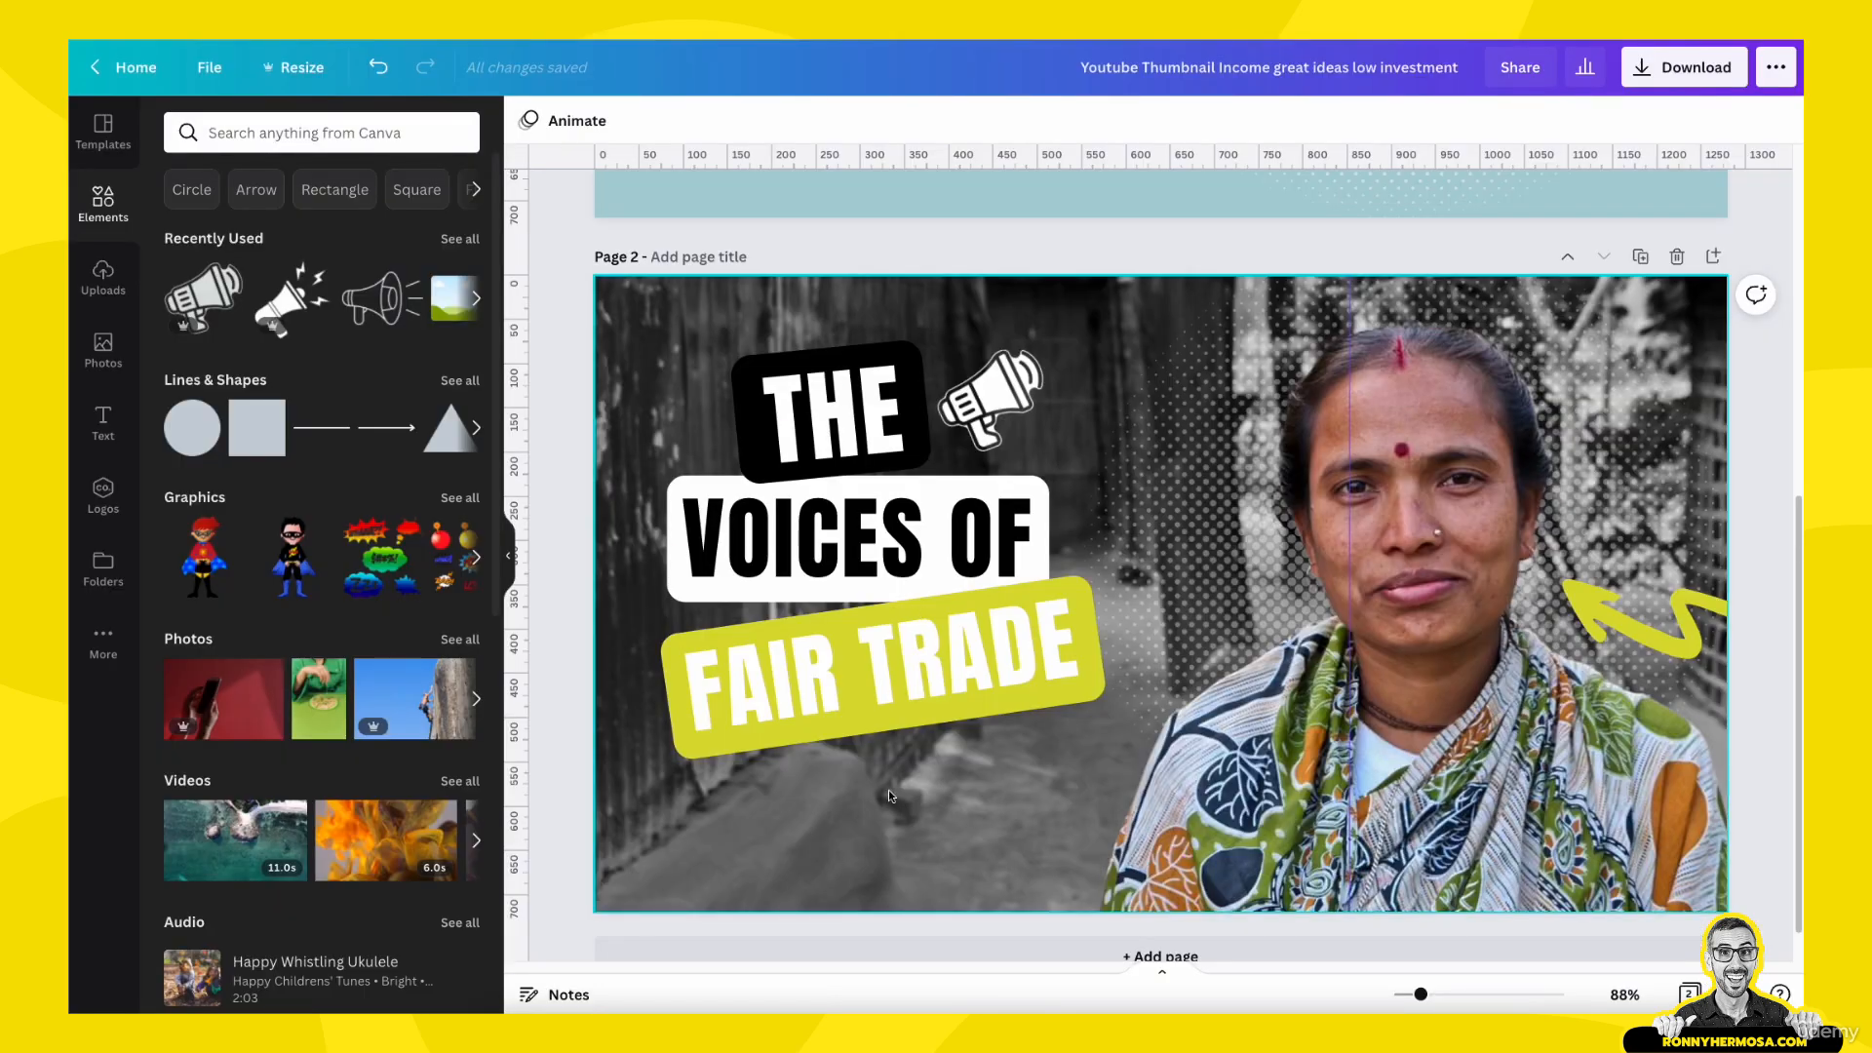
- Add a straight horizontal line just below the "FAIR TRADE" label on page 2 and color it white
{"action": "left_click", "coordinate": [887, 795]}
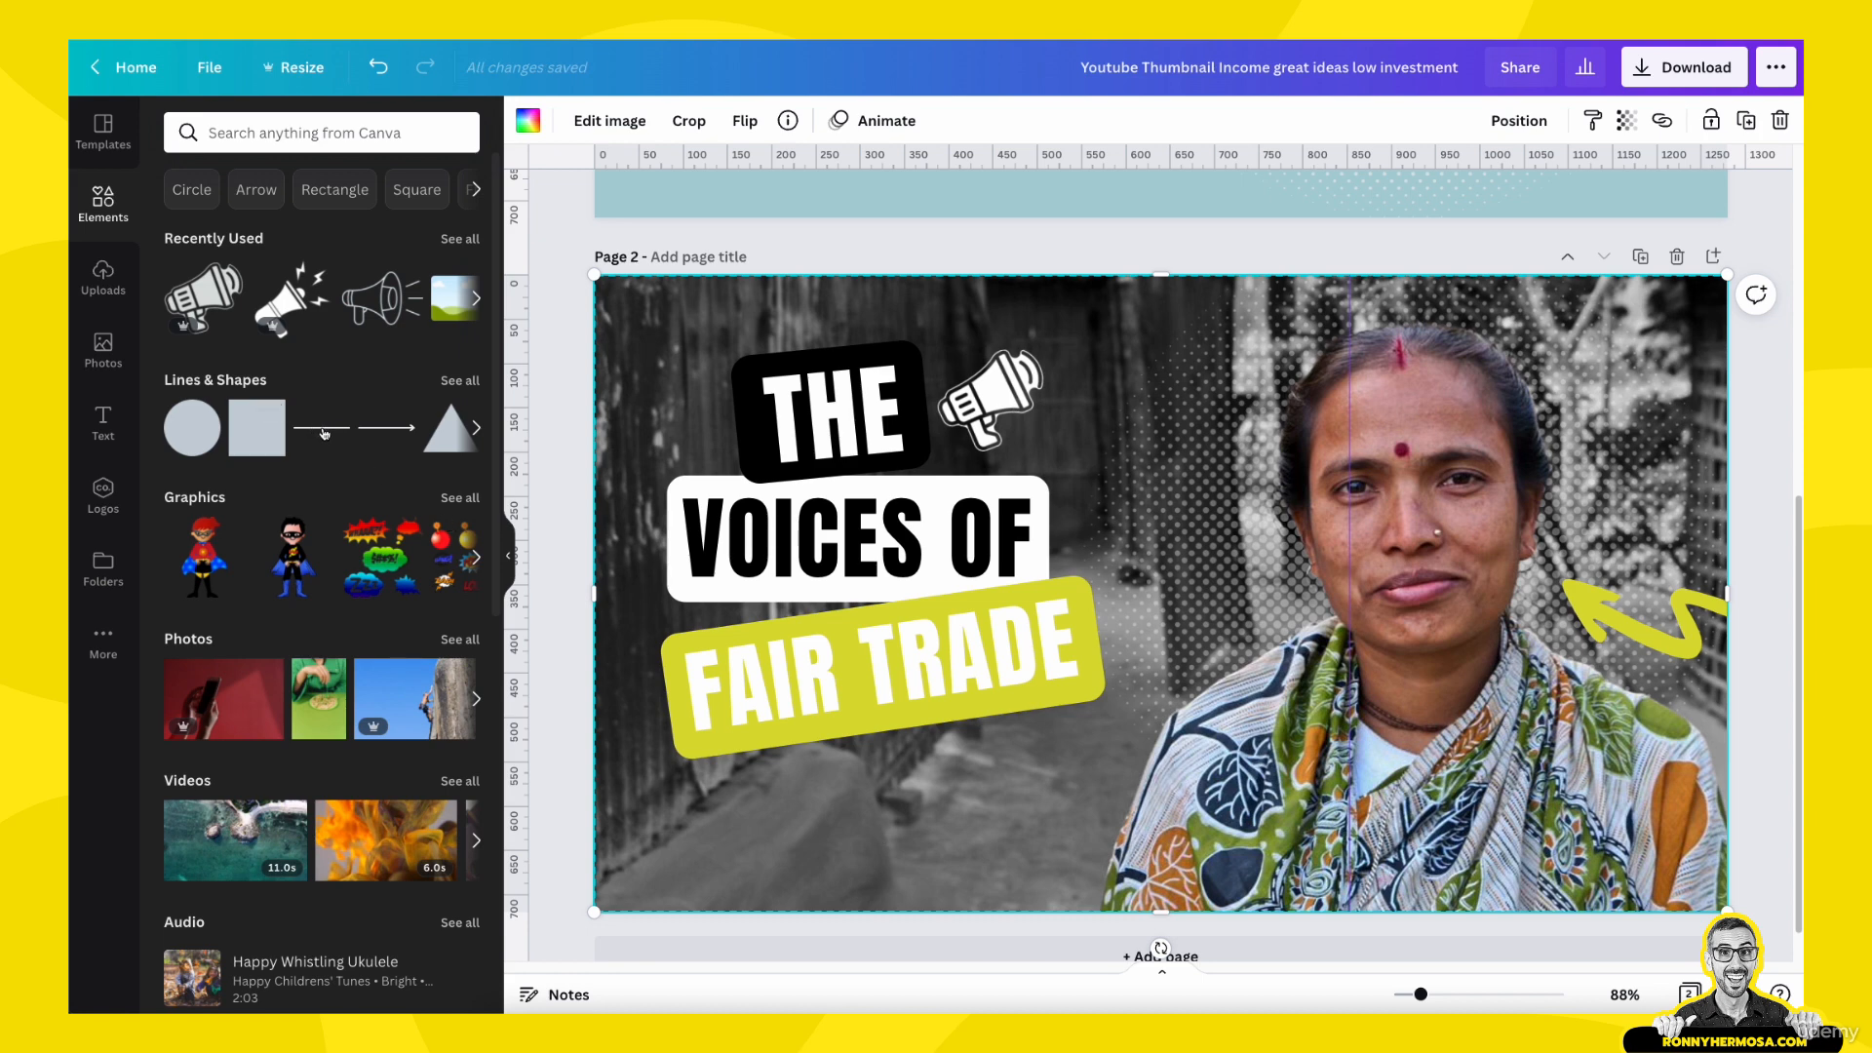
{"action": "left_click", "coordinate": [571, 838]}
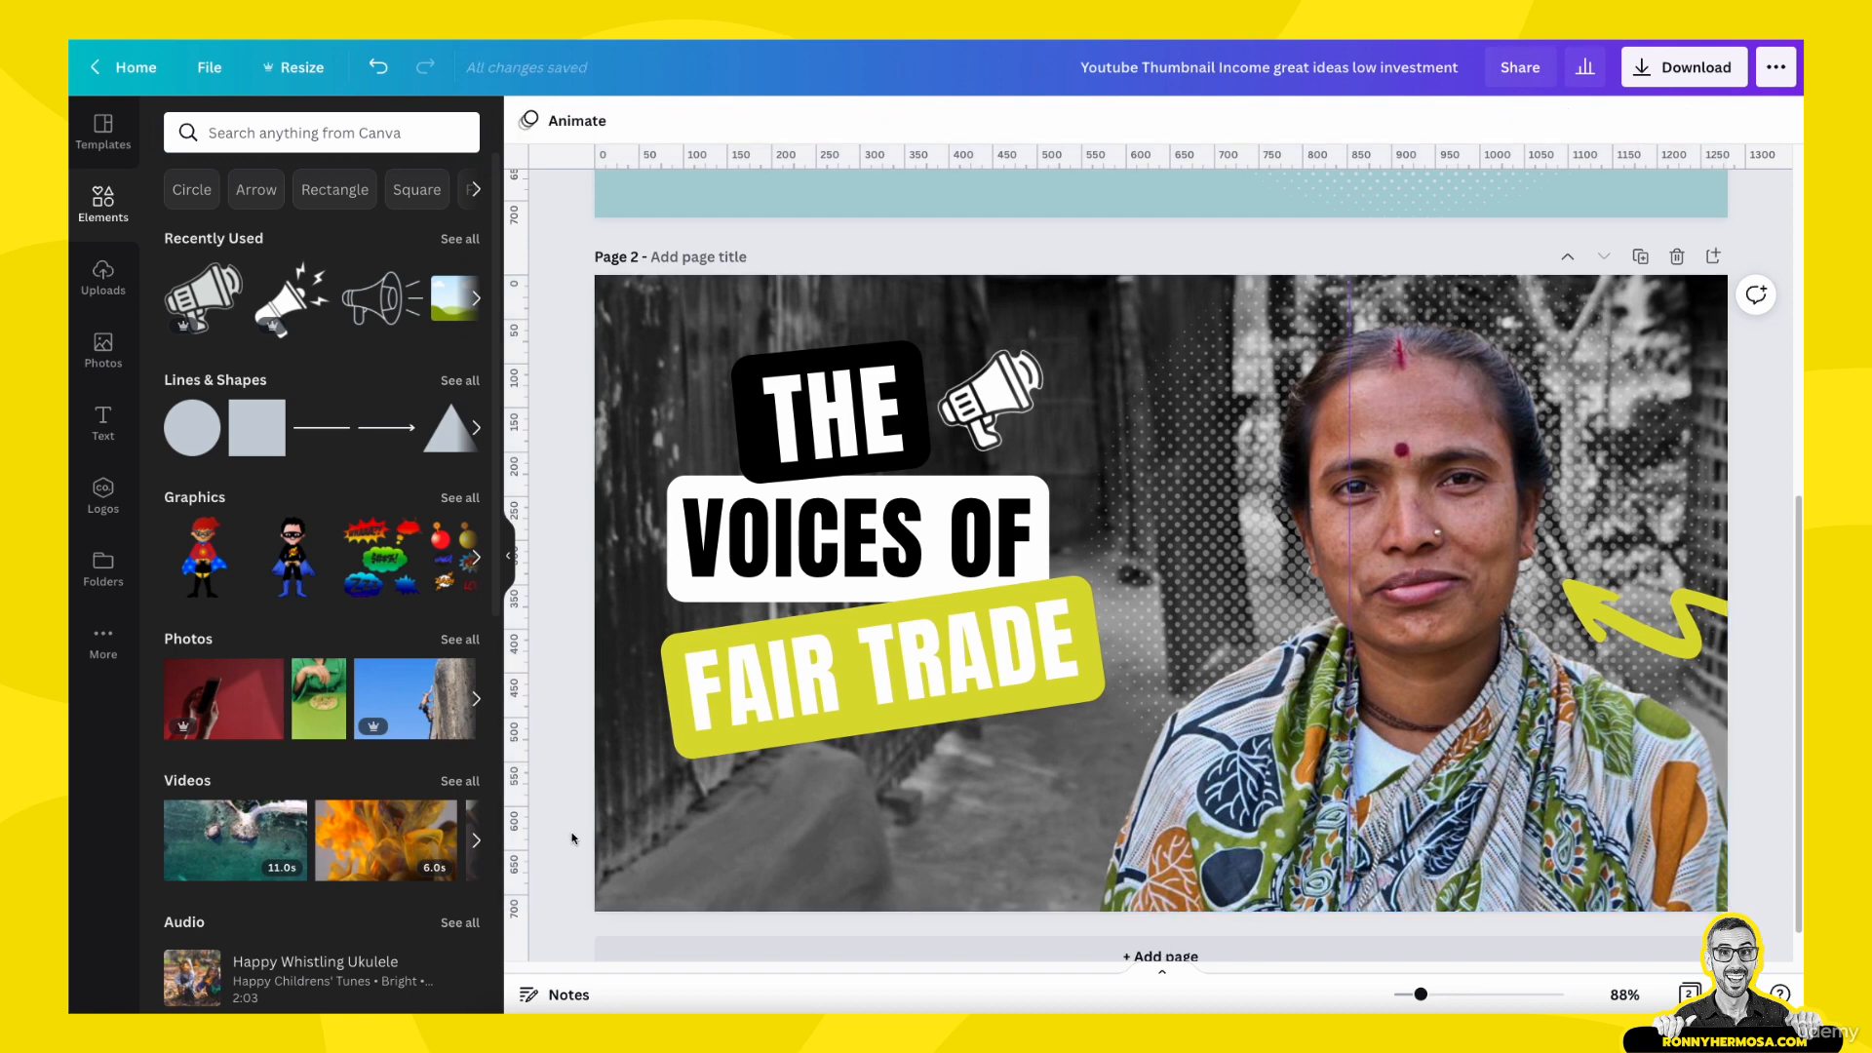
{"action": "key", "text": "l"}
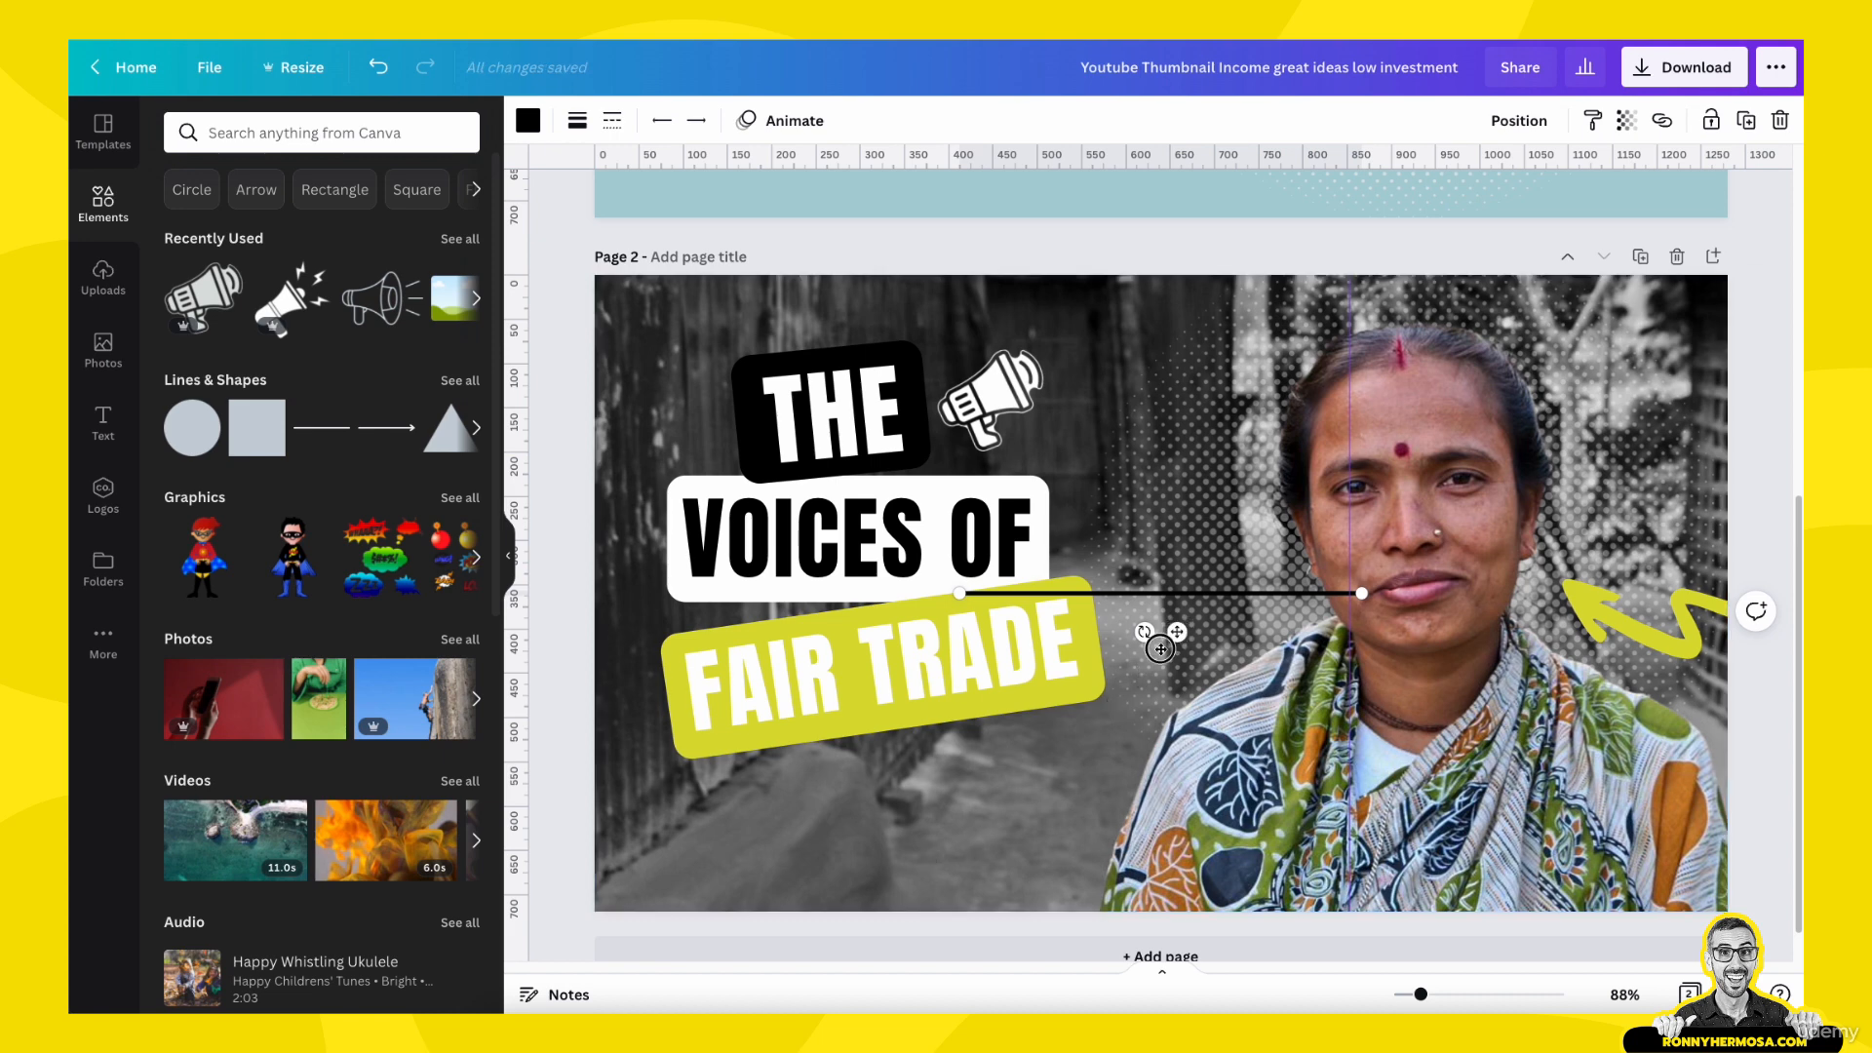
{"action": "left_click_drag", "start_coordinate": [1177, 632], "coordinate": [906, 831]}
{"action": "left_click", "coordinate": [527, 120]}
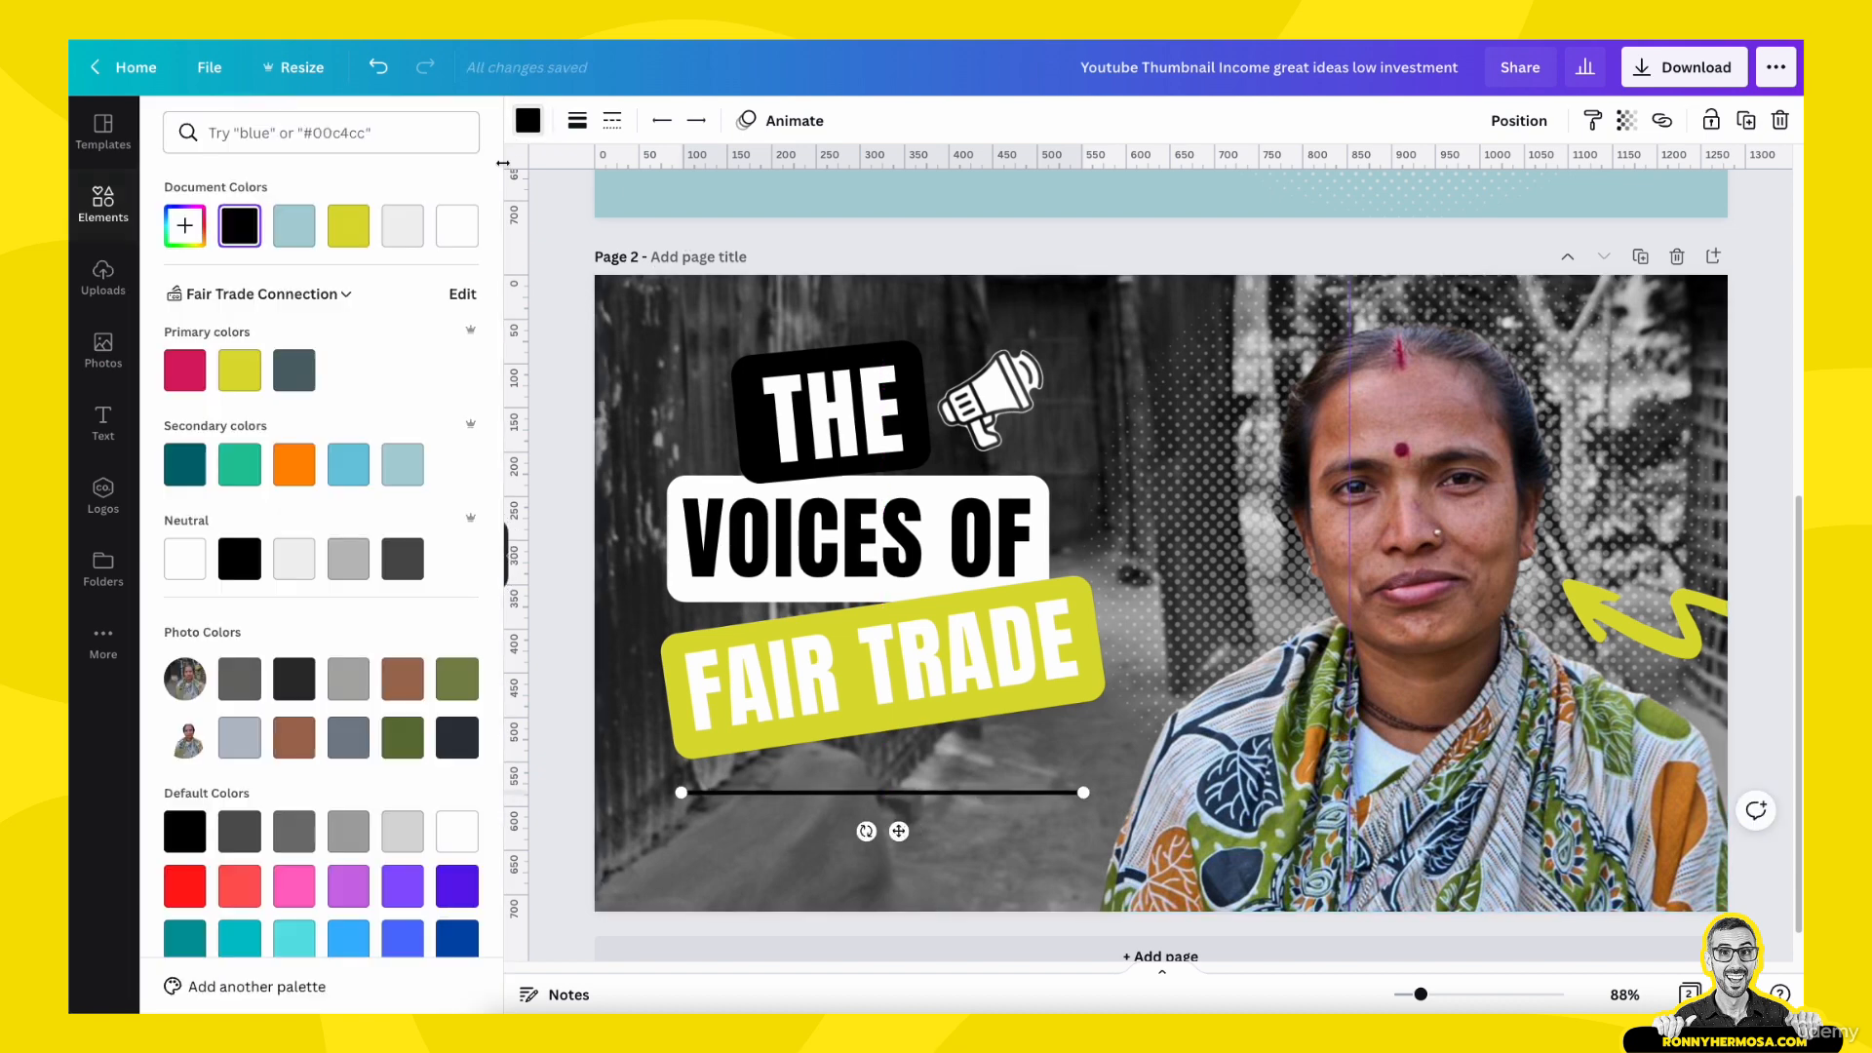
{"action": "left_click", "coordinate": [458, 225]}
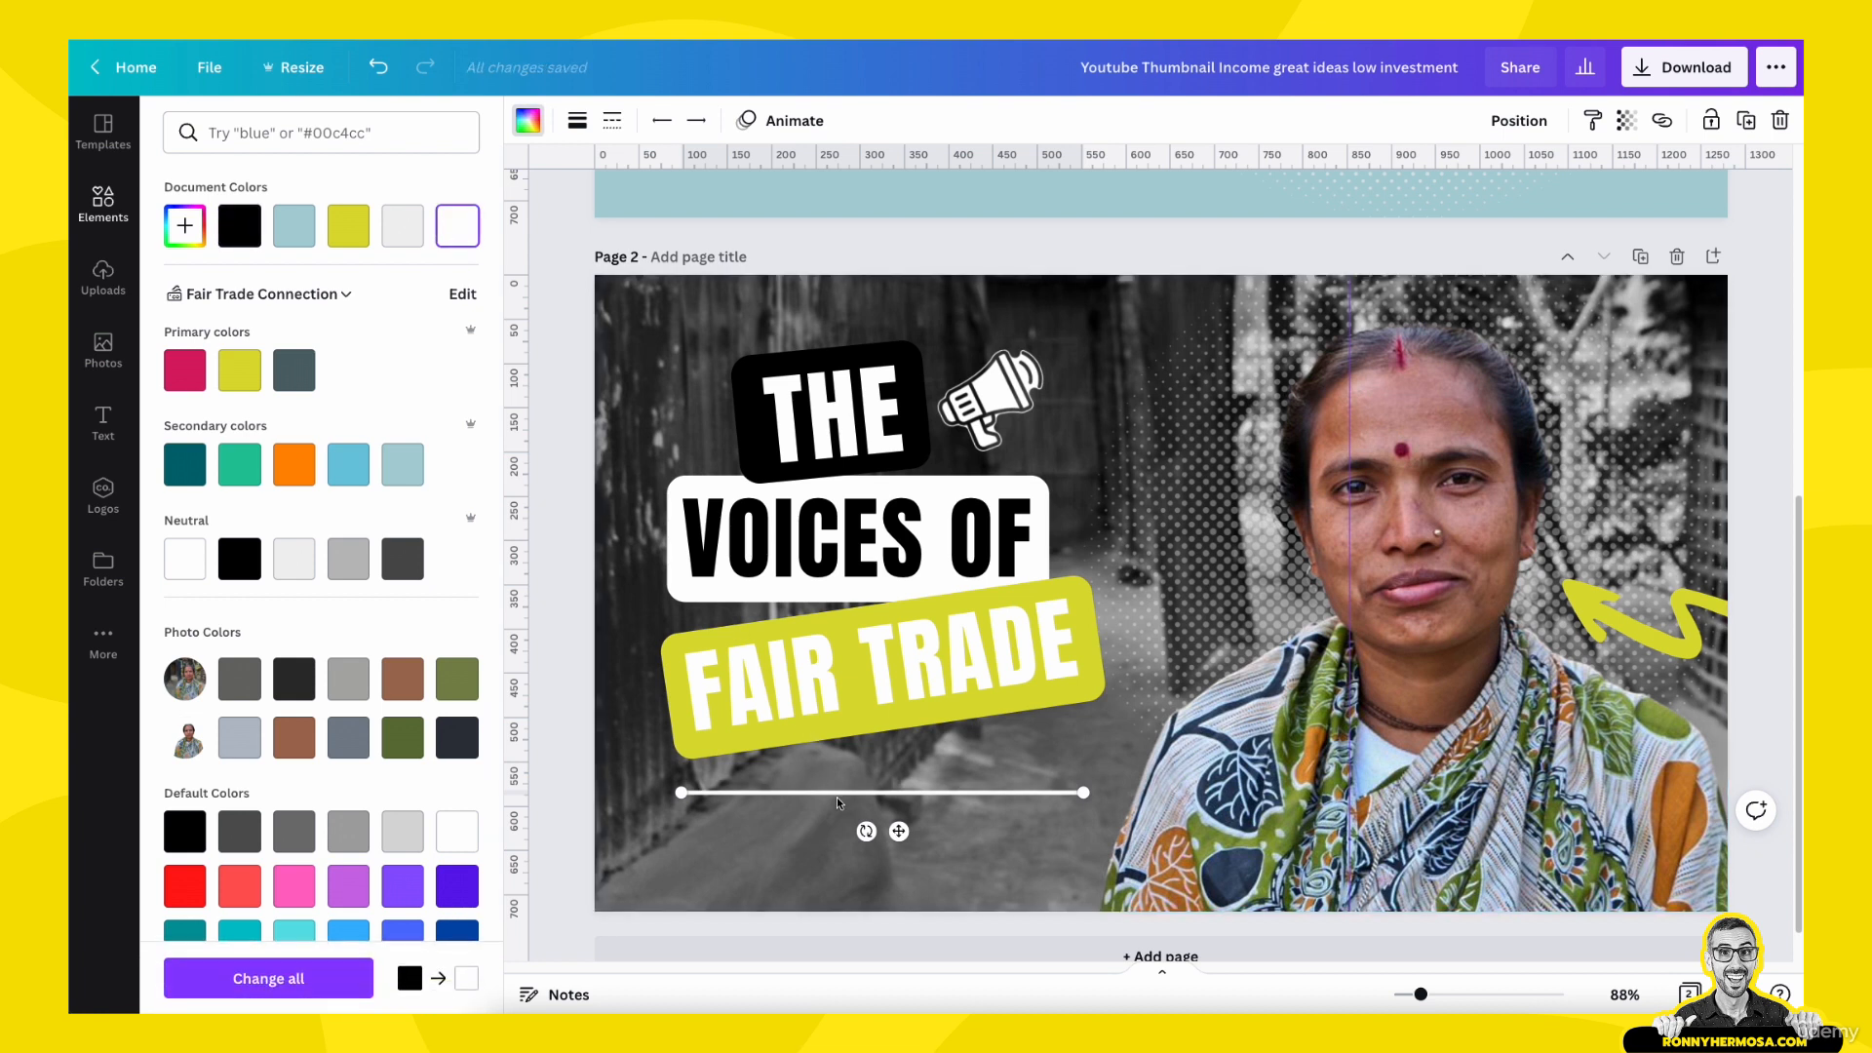
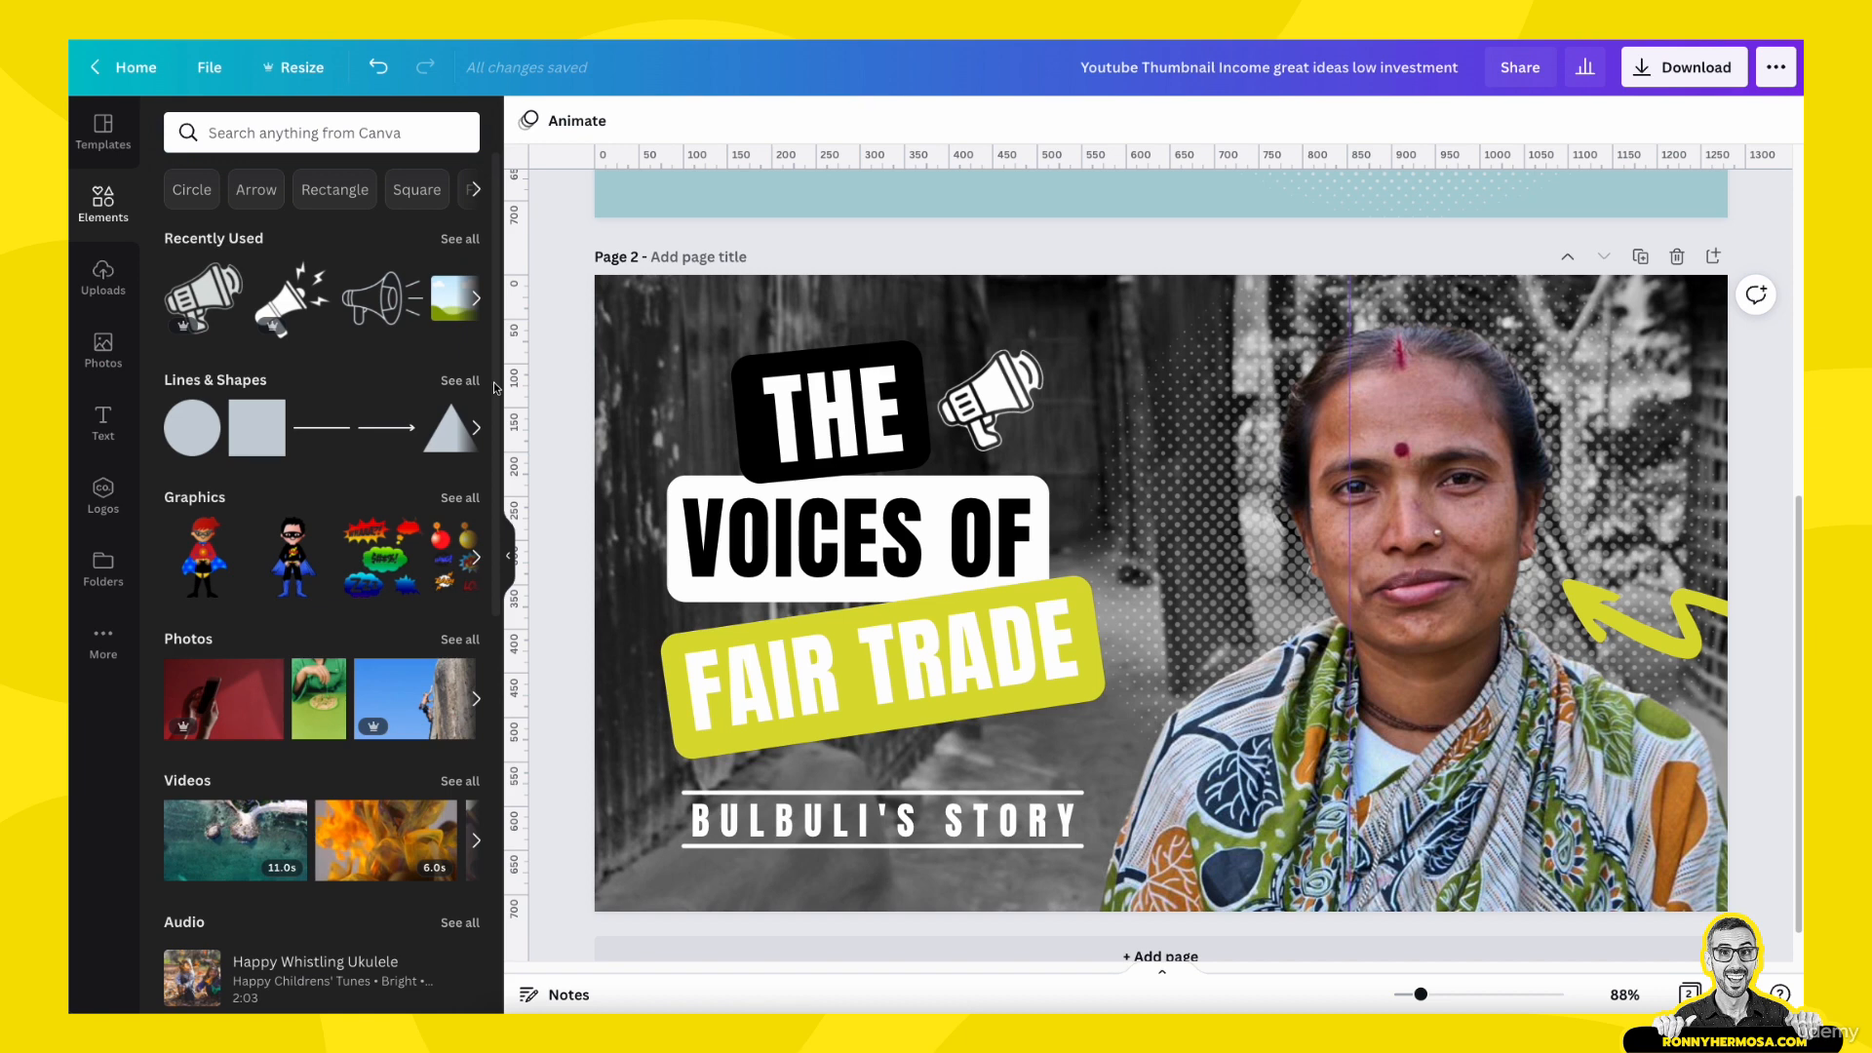
- Shorten the white lines above and below the subtitle on page 2 at both ends to a matching length of about 445
{"action": "left_click", "coordinate": [696, 793]}
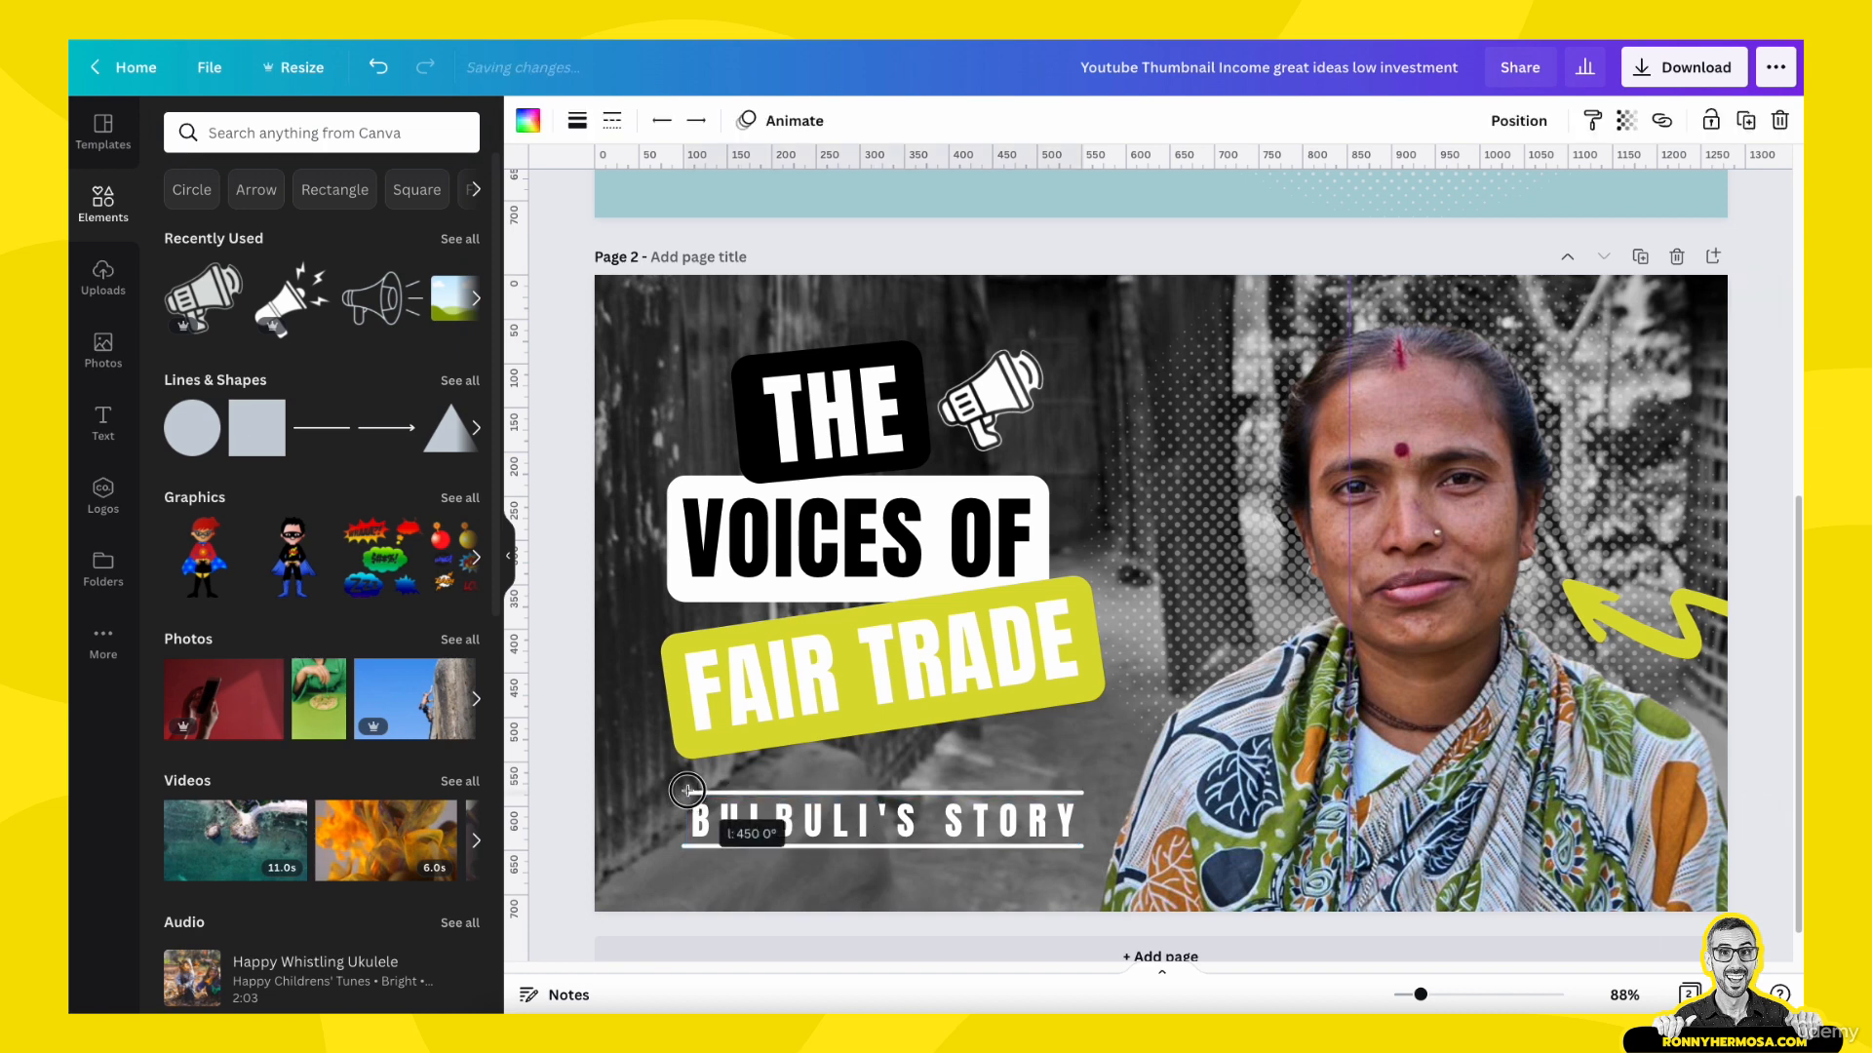
{"action": "left_click", "coordinate": [692, 848]}
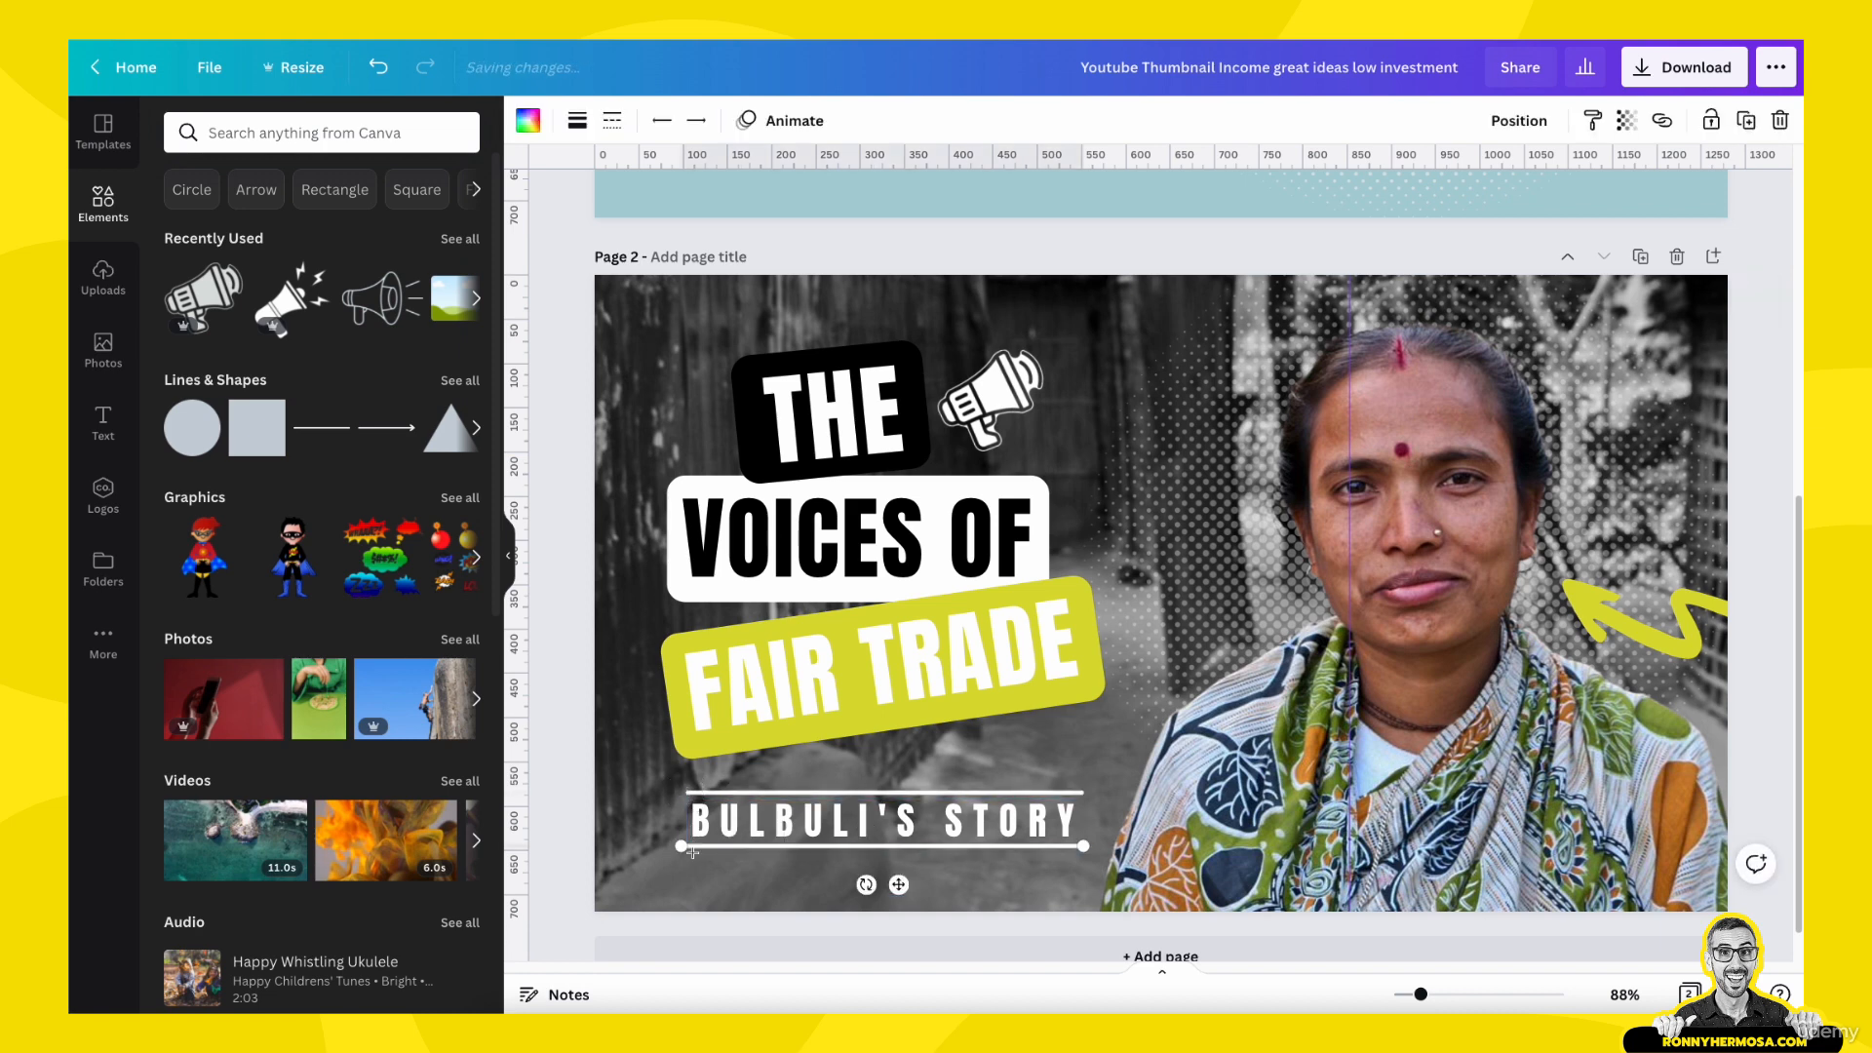
{"action": "left_click", "coordinate": [1061, 793]}
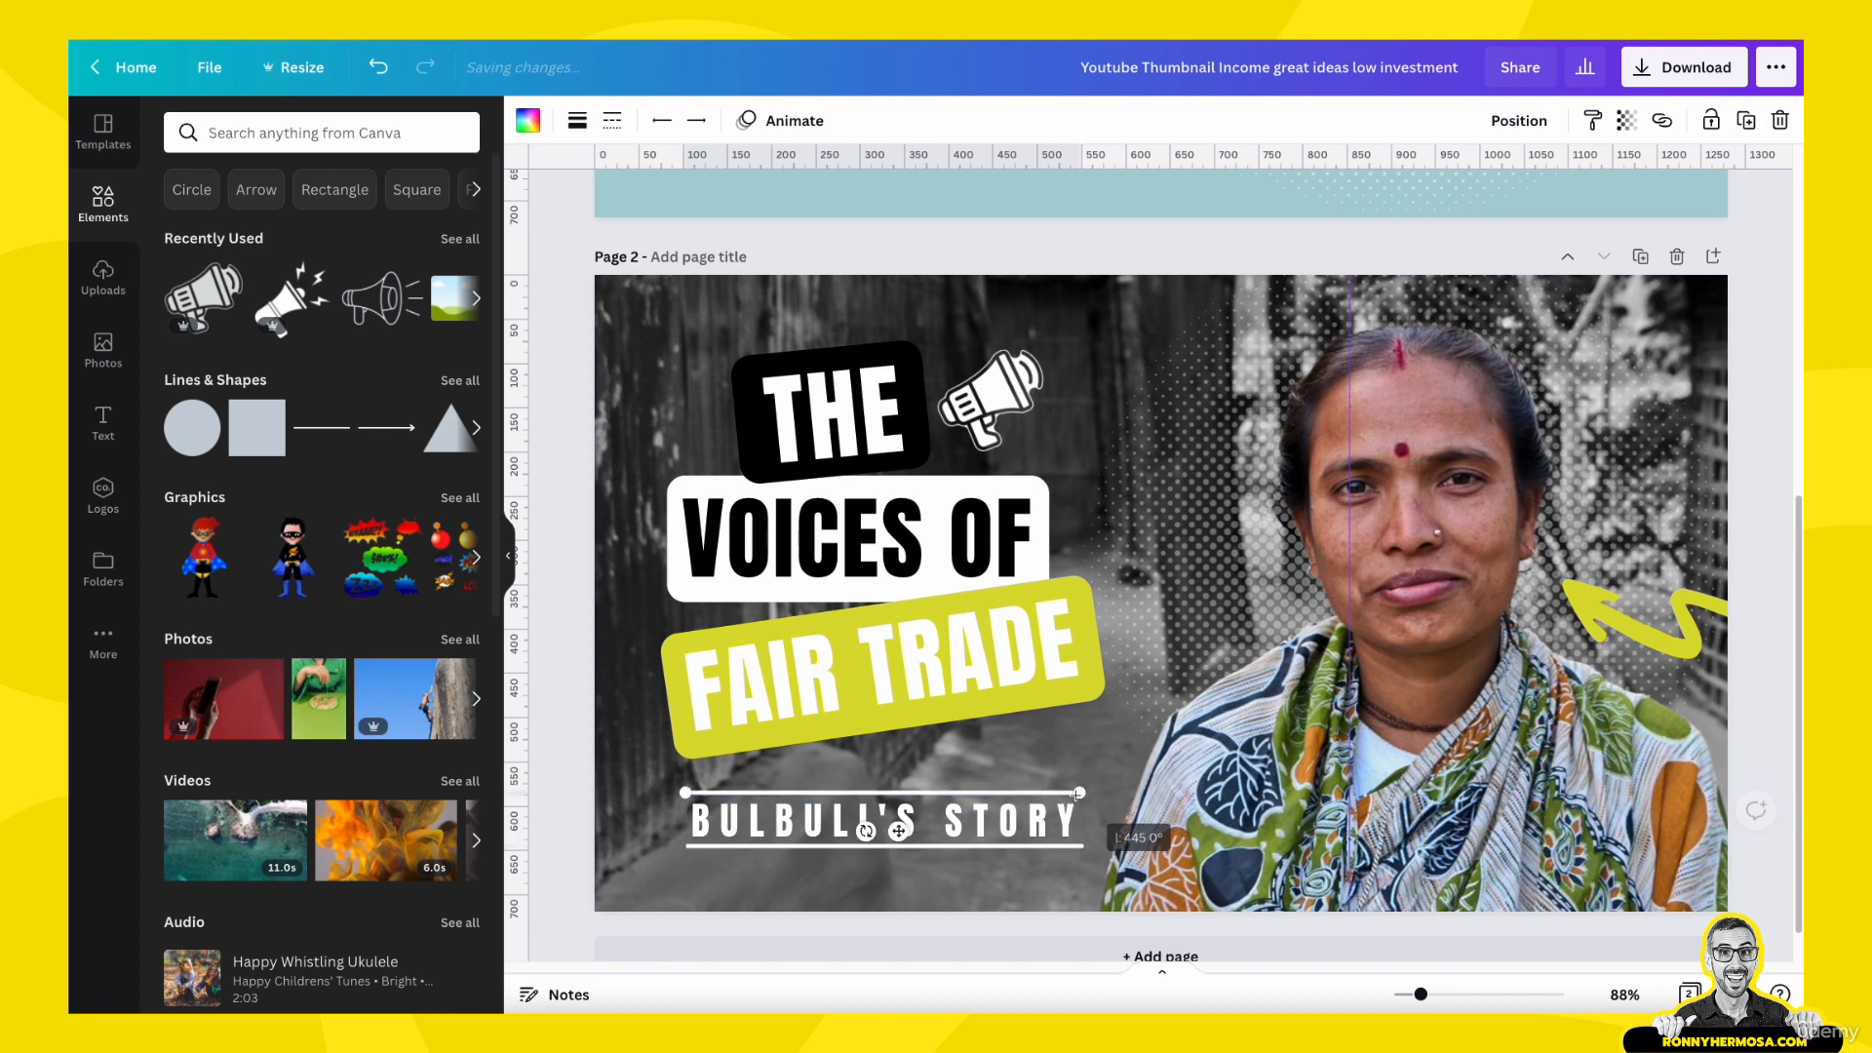
{"action": "left_click", "coordinate": [1085, 847]}
{"action": "left_click_drag", "start_coordinate": [1084, 847], "coordinate": [1076, 846]}
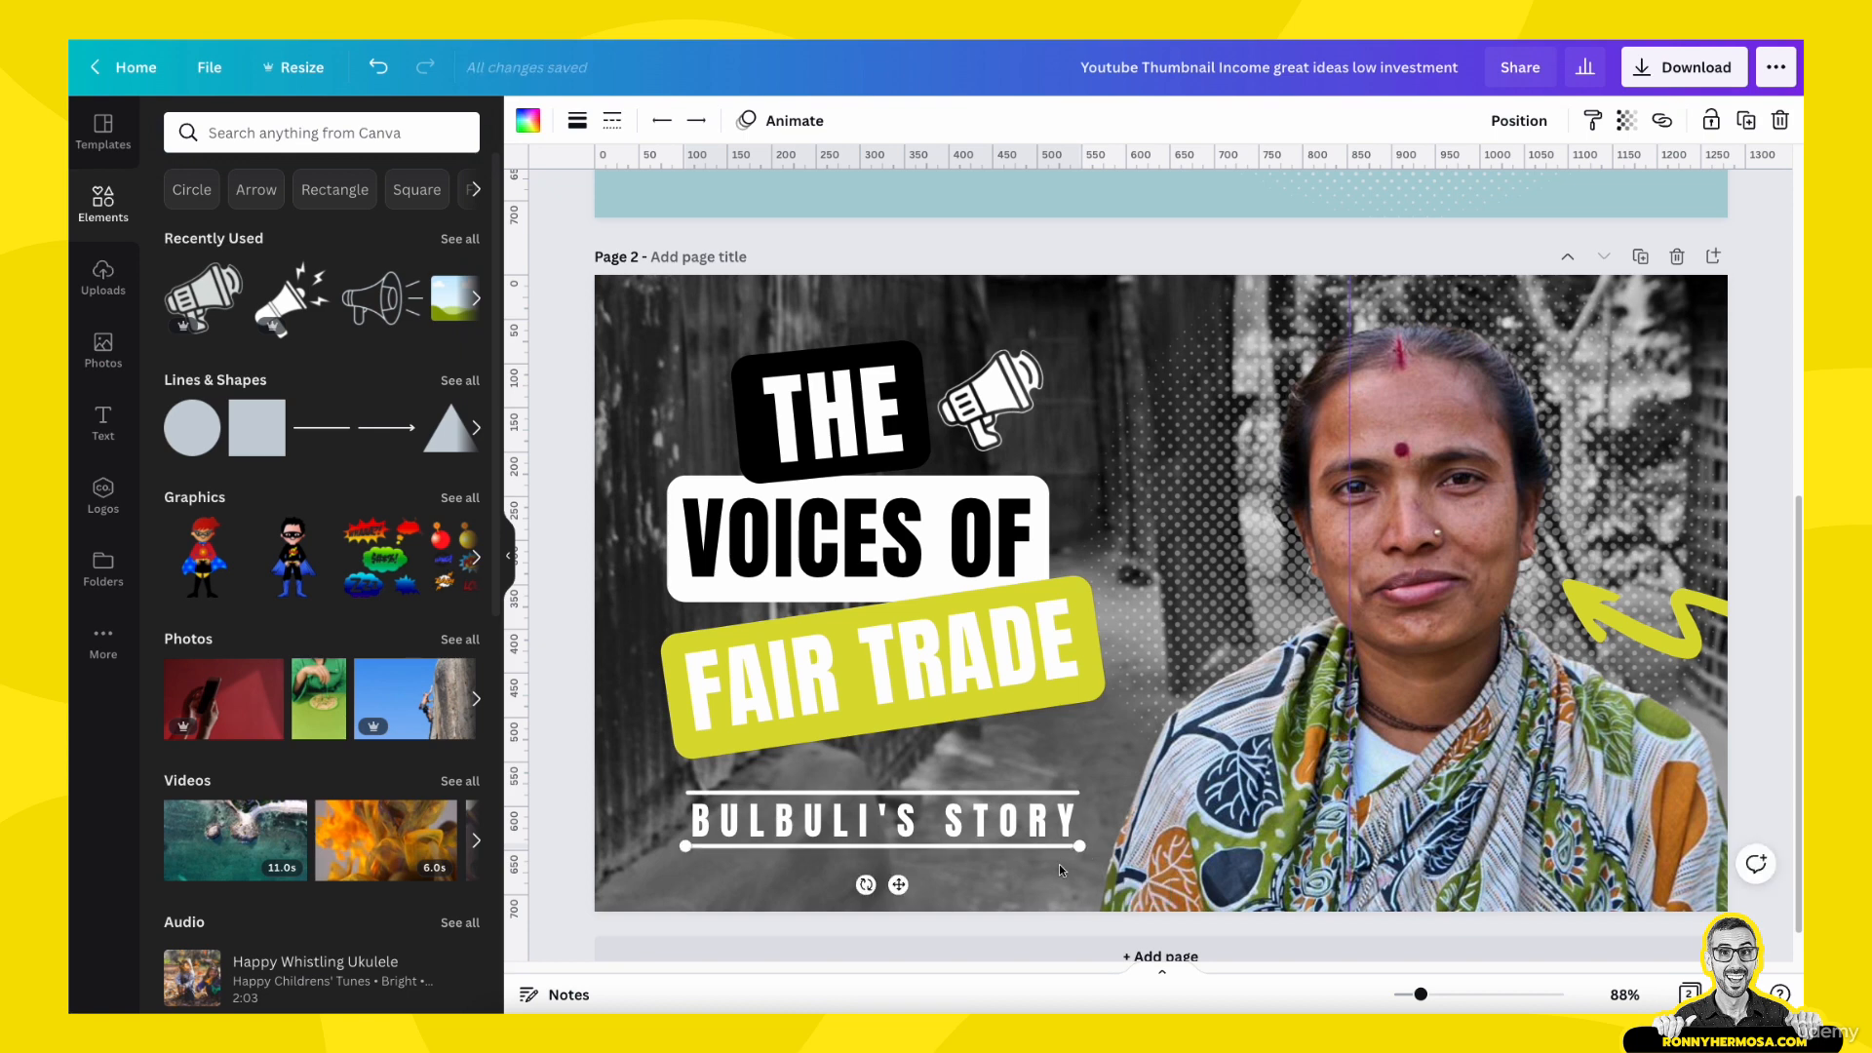
{"action": "left_click", "coordinate": [1071, 765]}
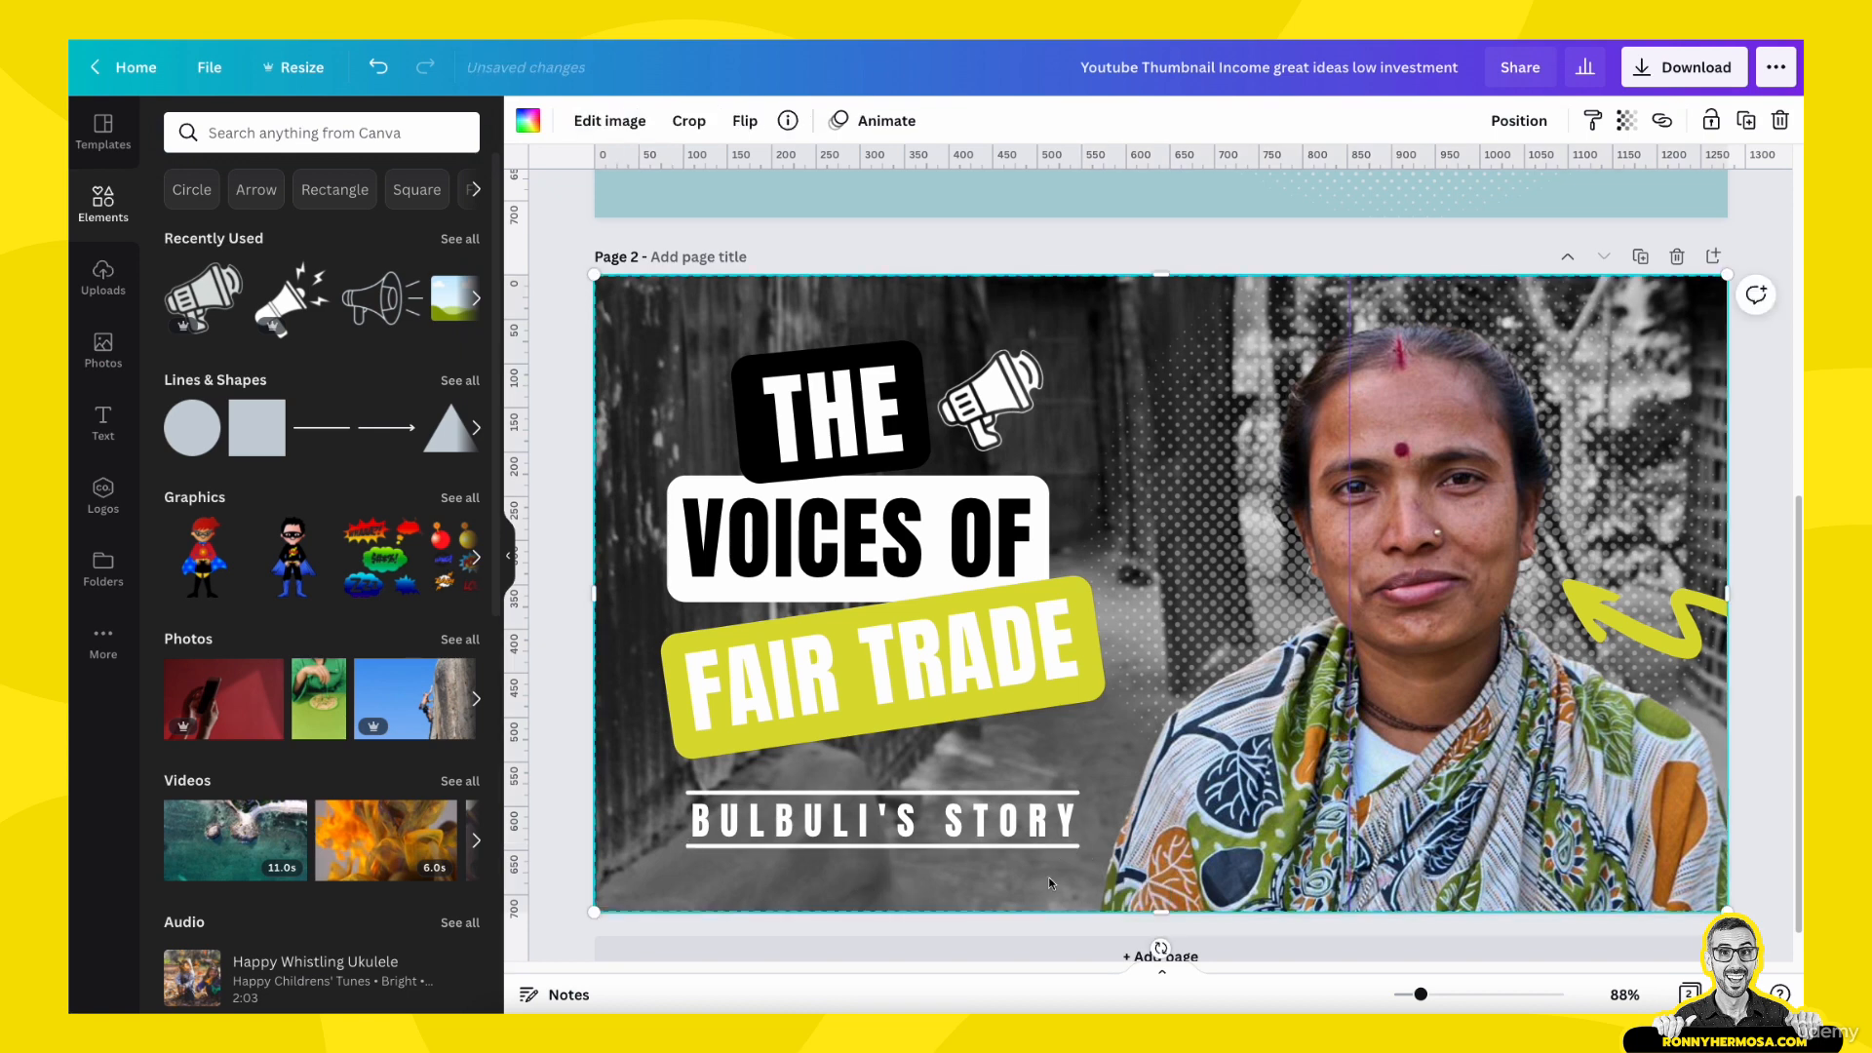
{"action": "left_click", "coordinate": [1784, 429]}
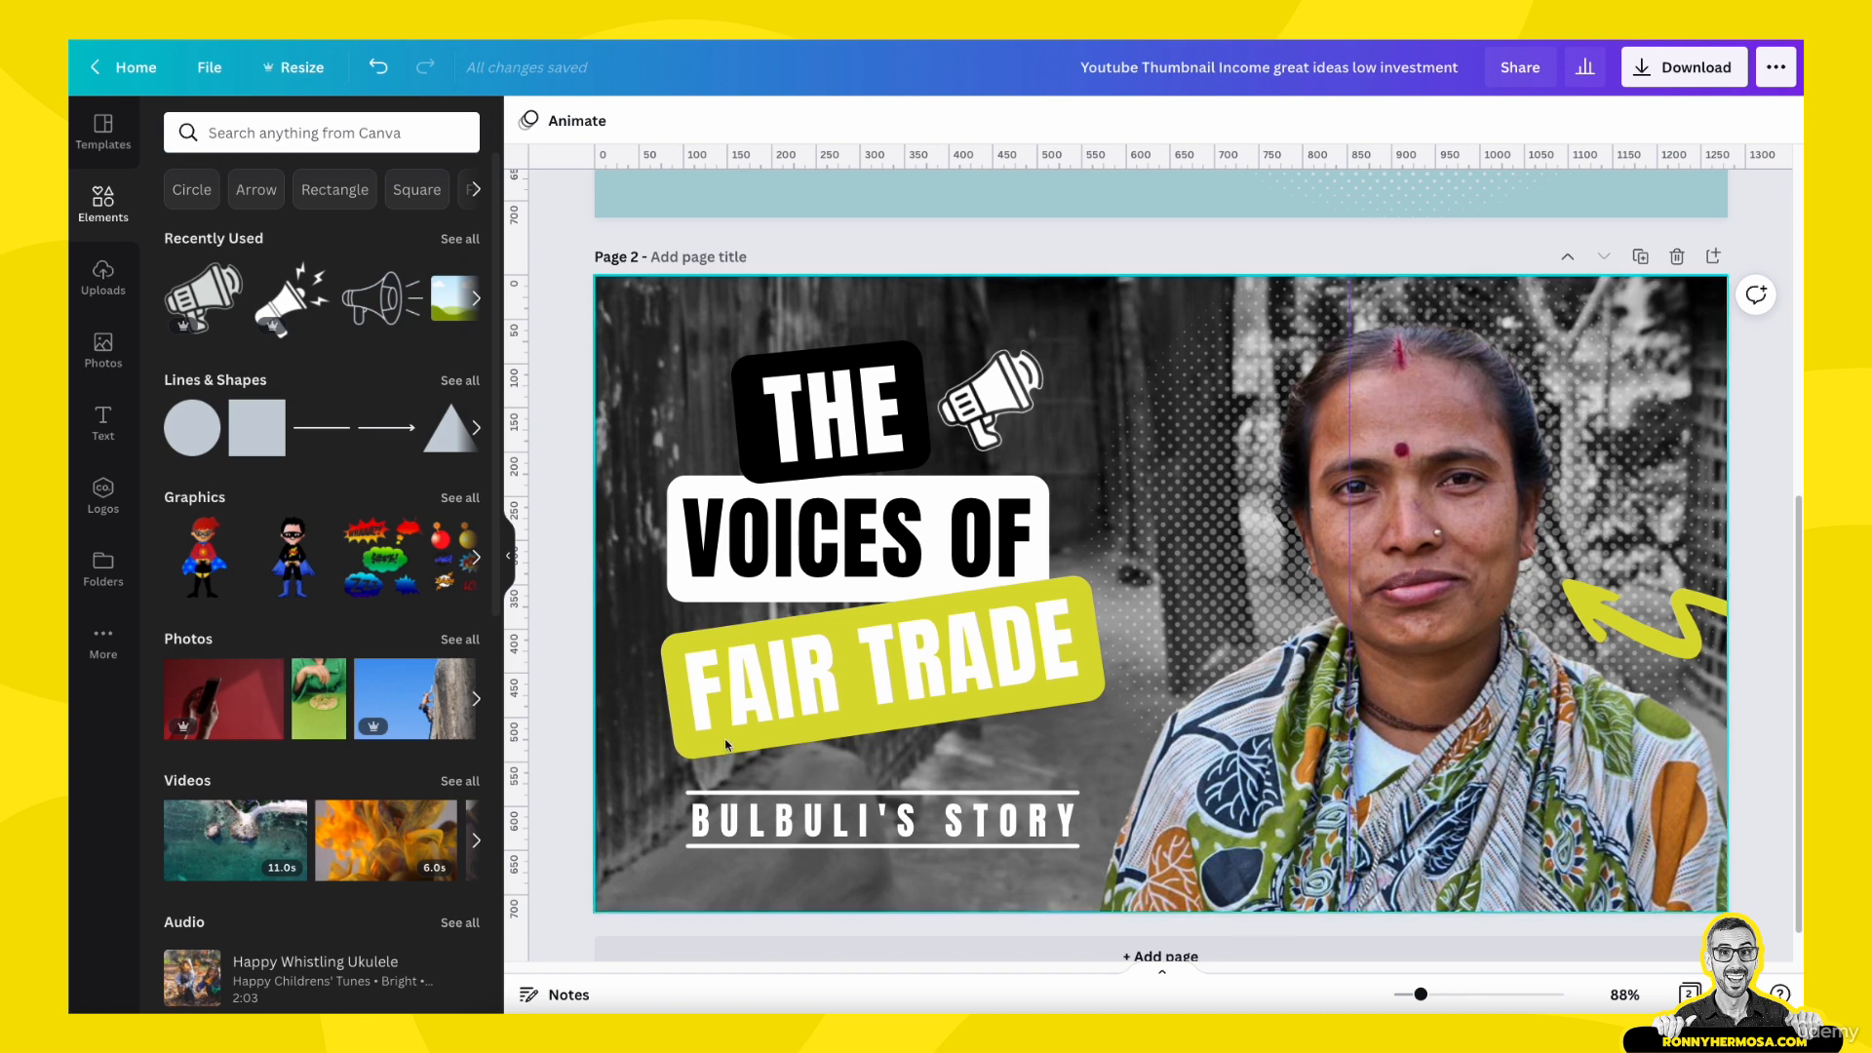
- Duplicate page 2 and delete the color cutout and the black-and-white background photo from the new page 3
{"action": "left_click", "coordinate": [1640, 257]}
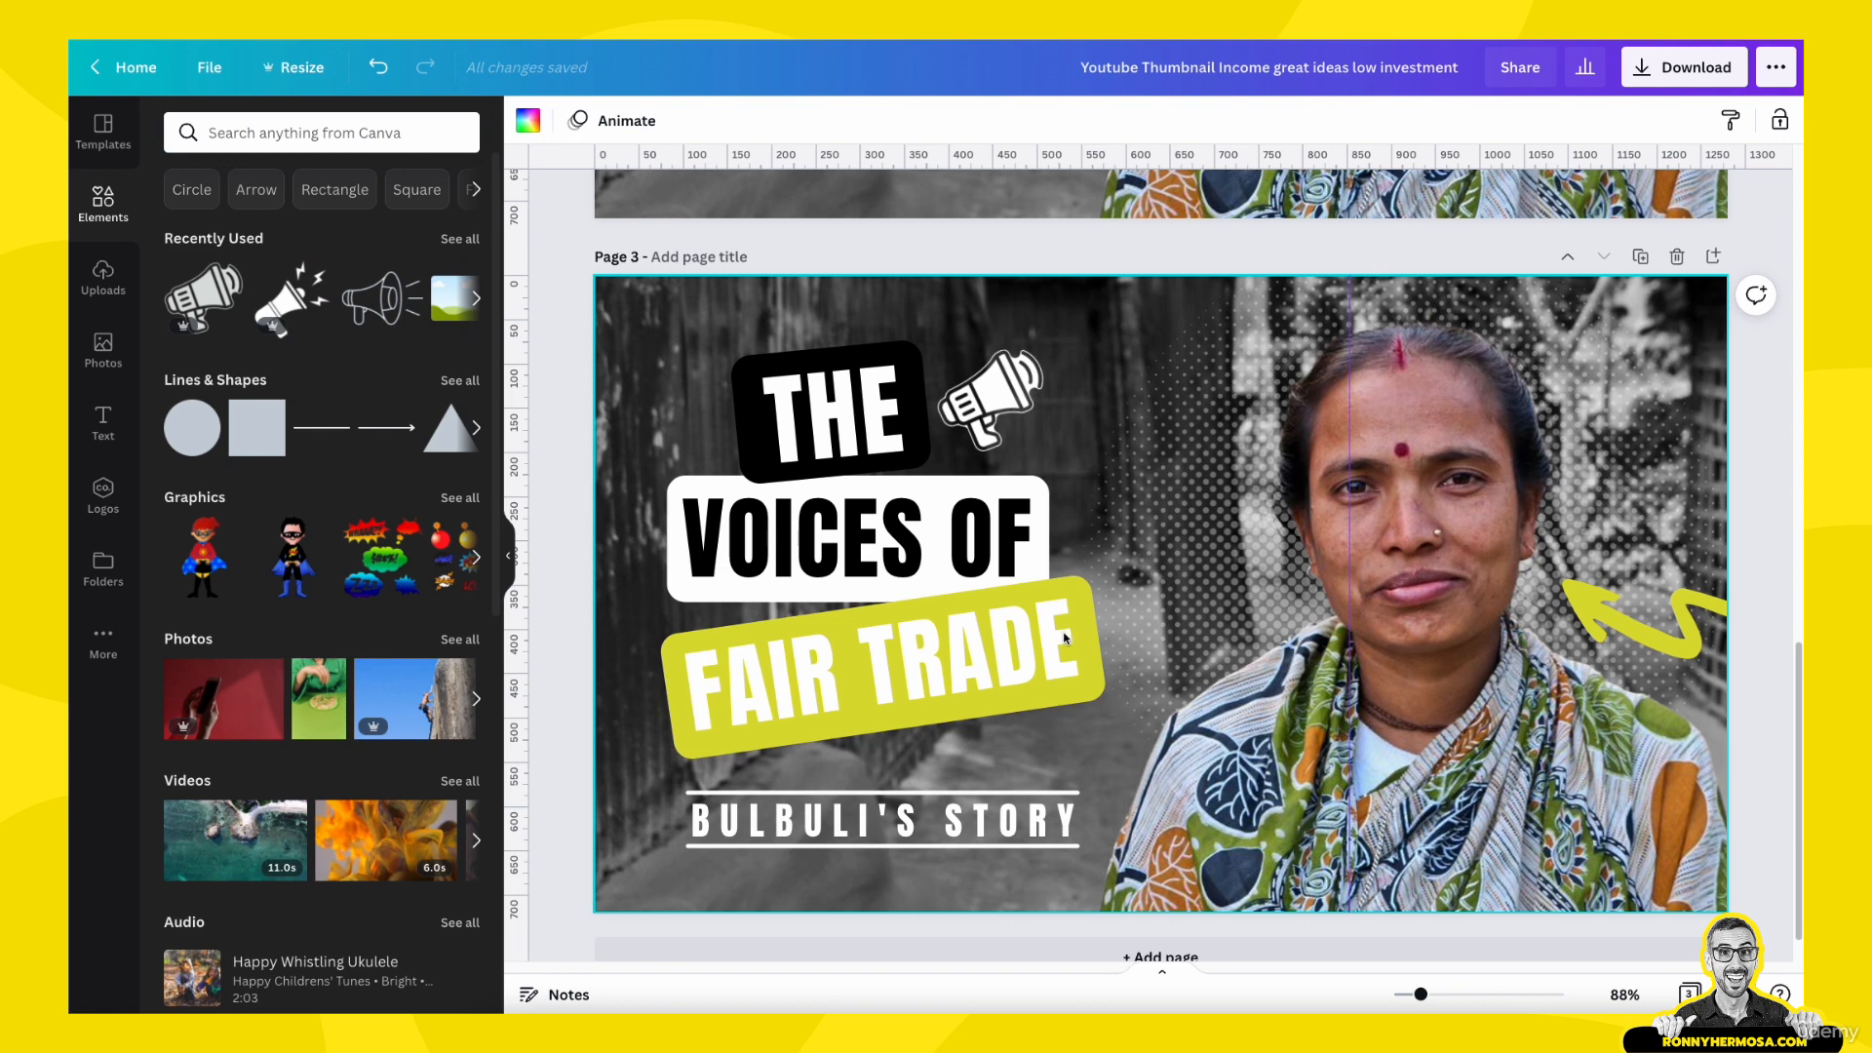
{"action": "left_click", "coordinate": [1483, 696]}
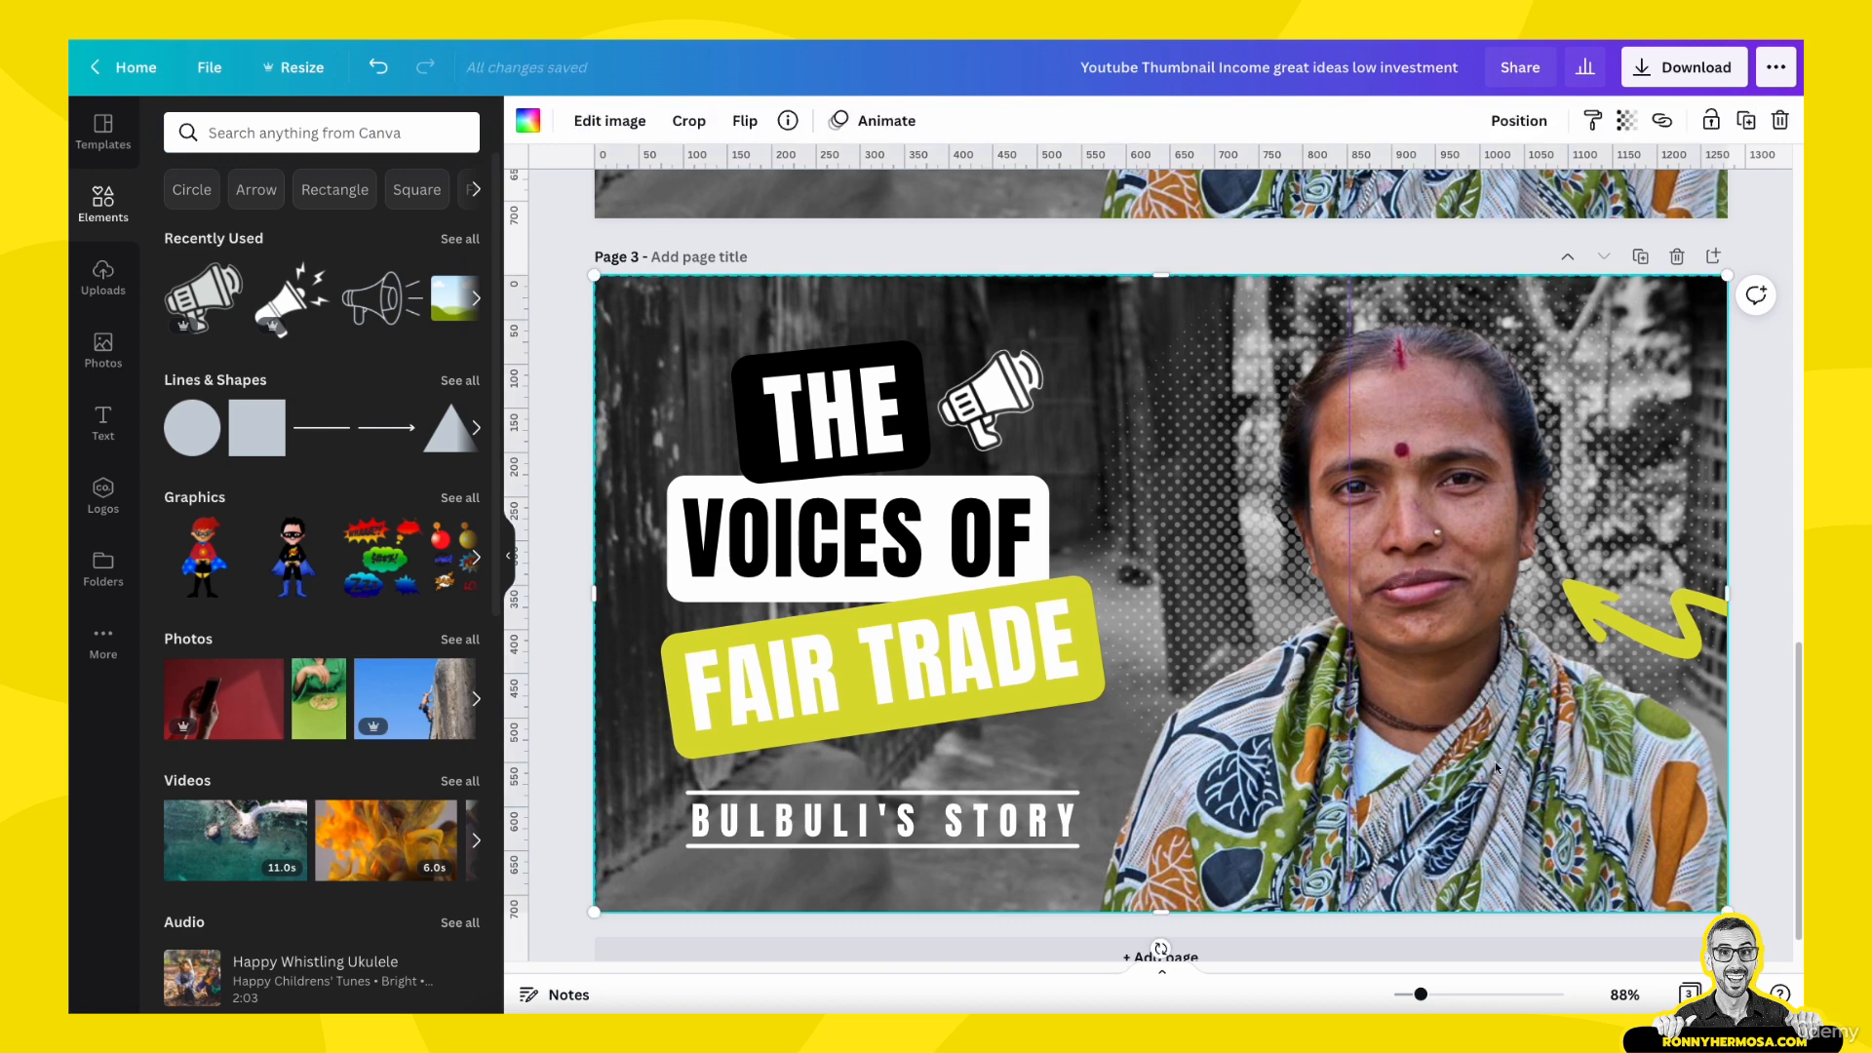
{"action": "key", "text": "Delete"}
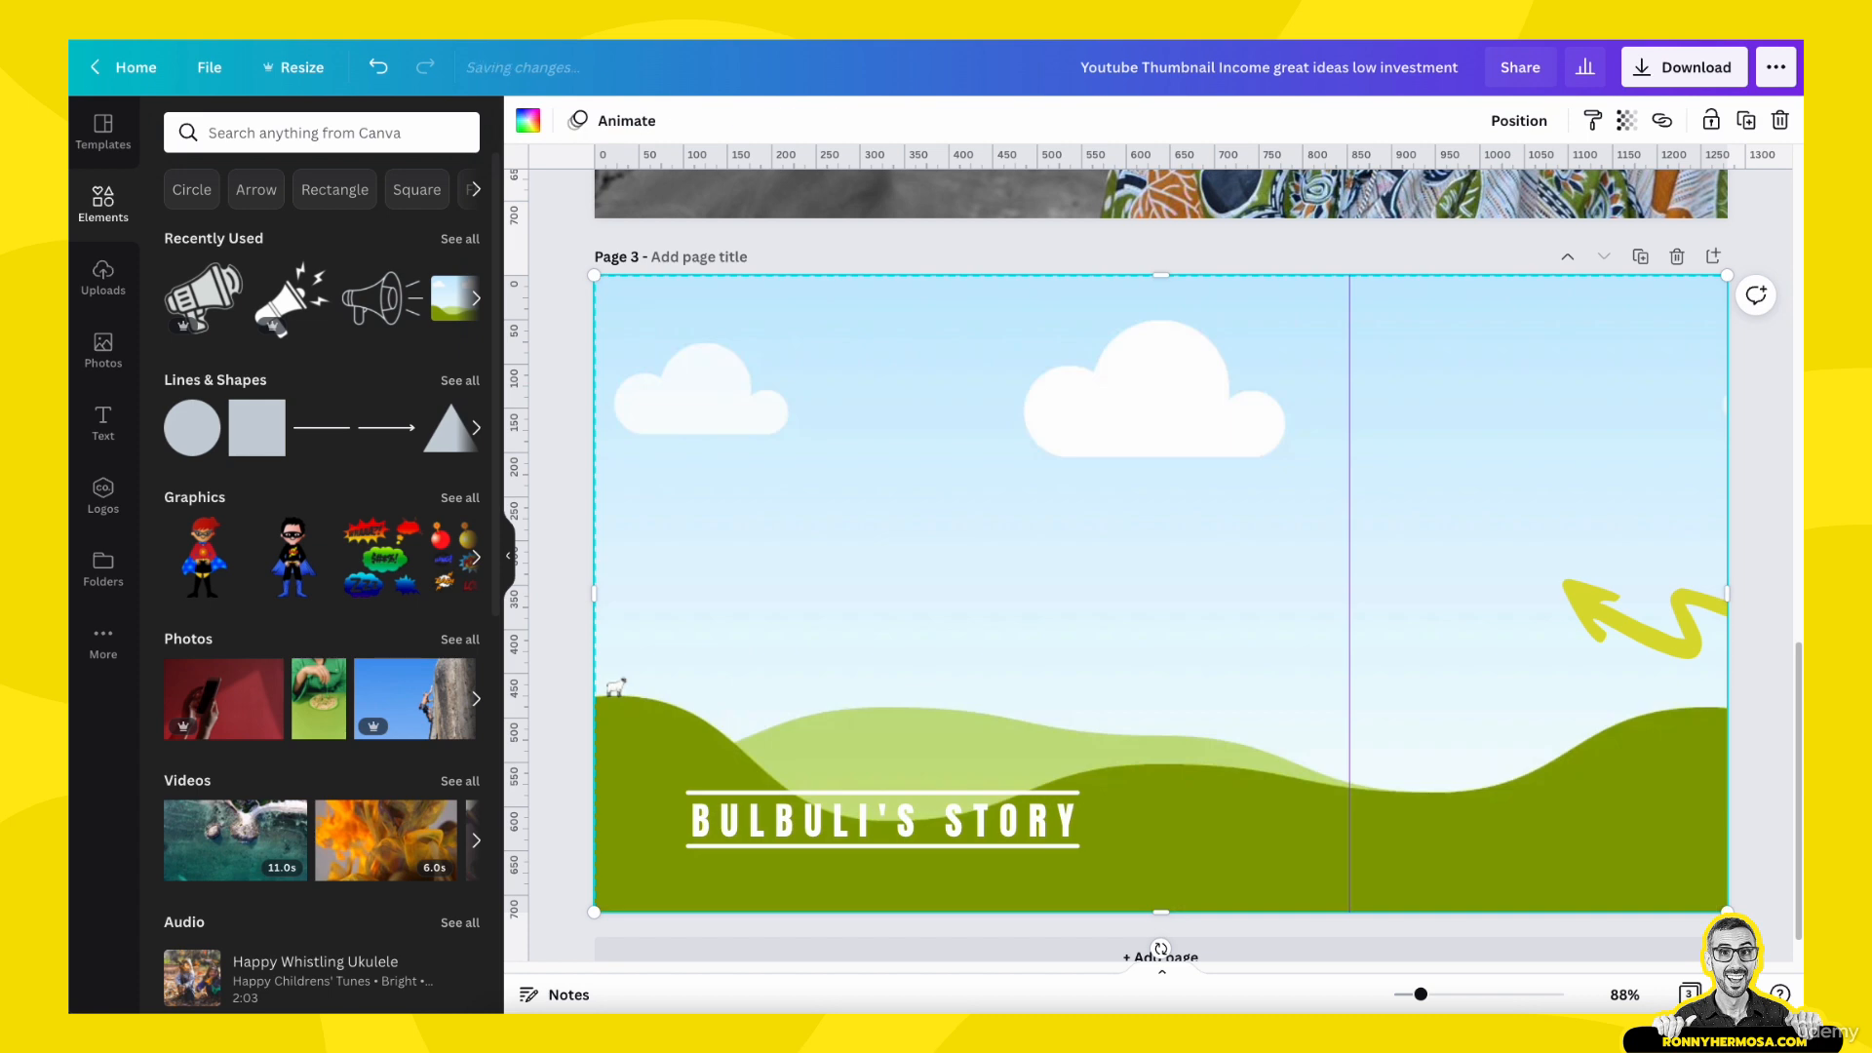
{"action": "key", "text": "Delete"}
{"action": "left_click", "coordinate": [1497, 767]}
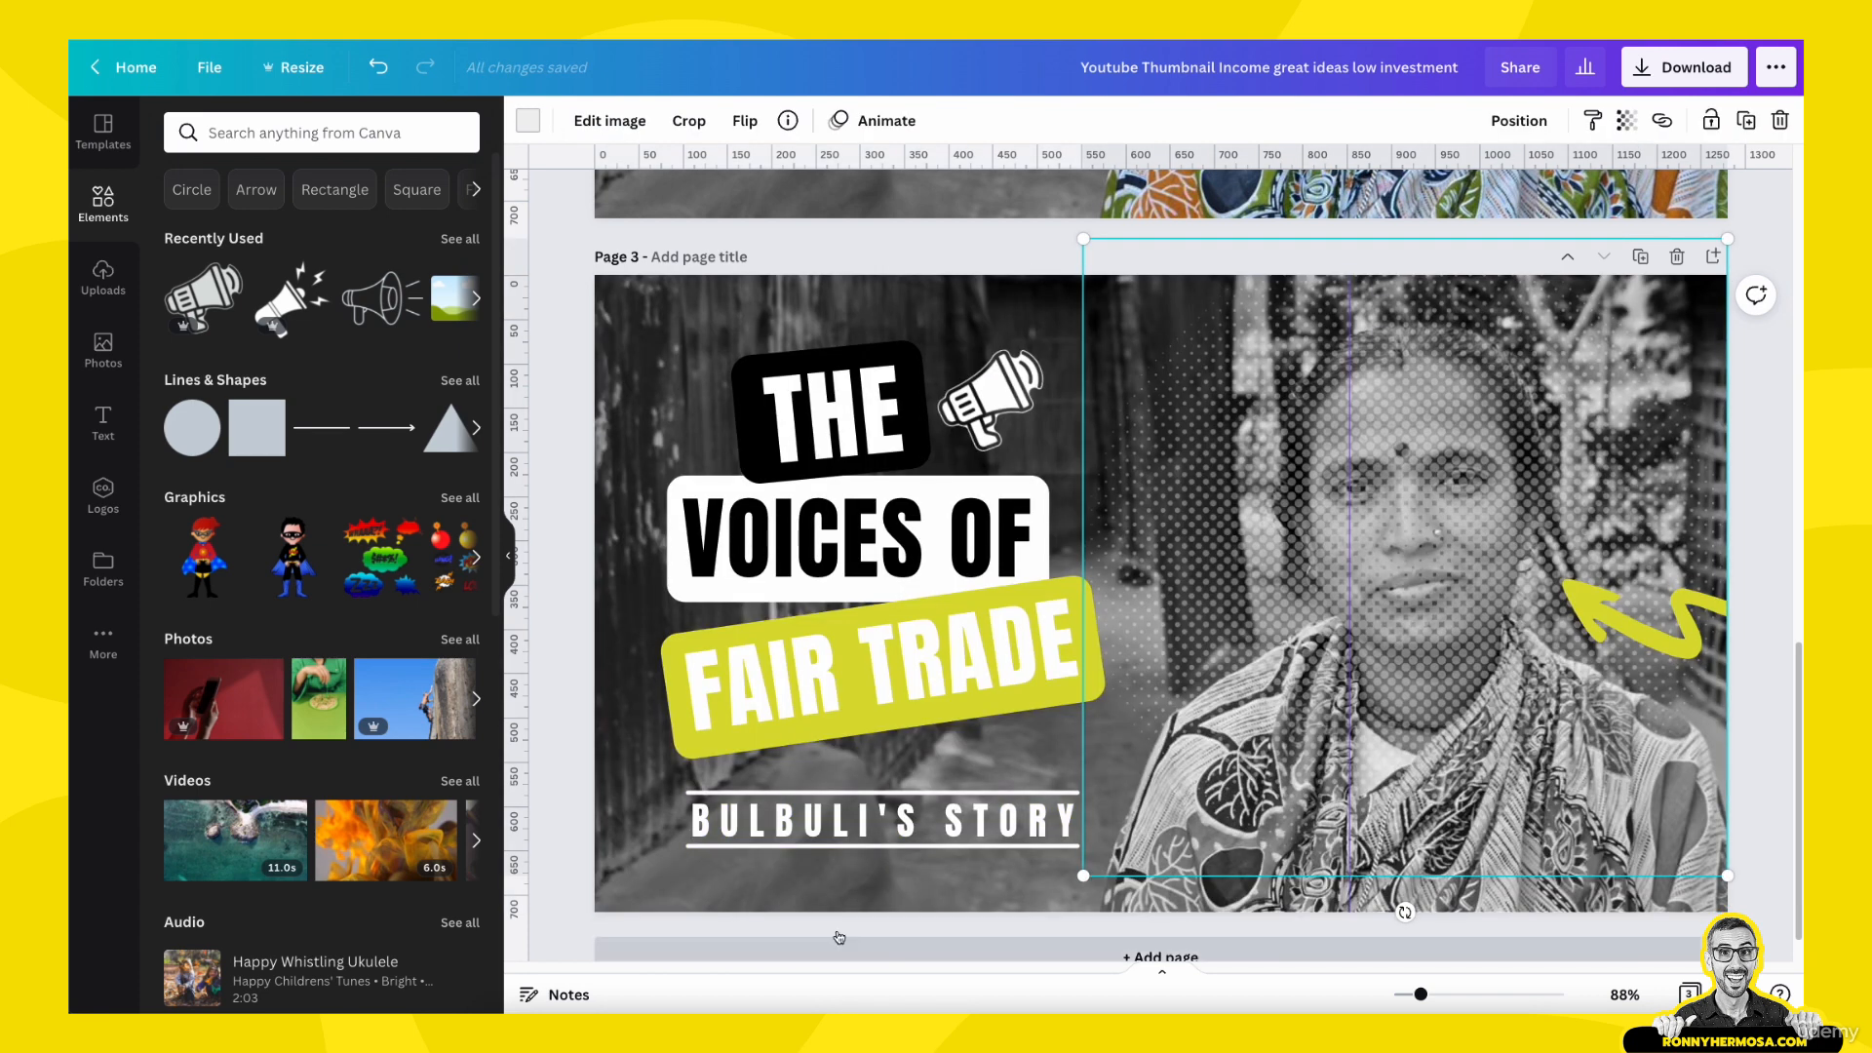
{"action": "left_click", "coordinate": [833, 885]}
{"action": "key", "text": "Delete"}
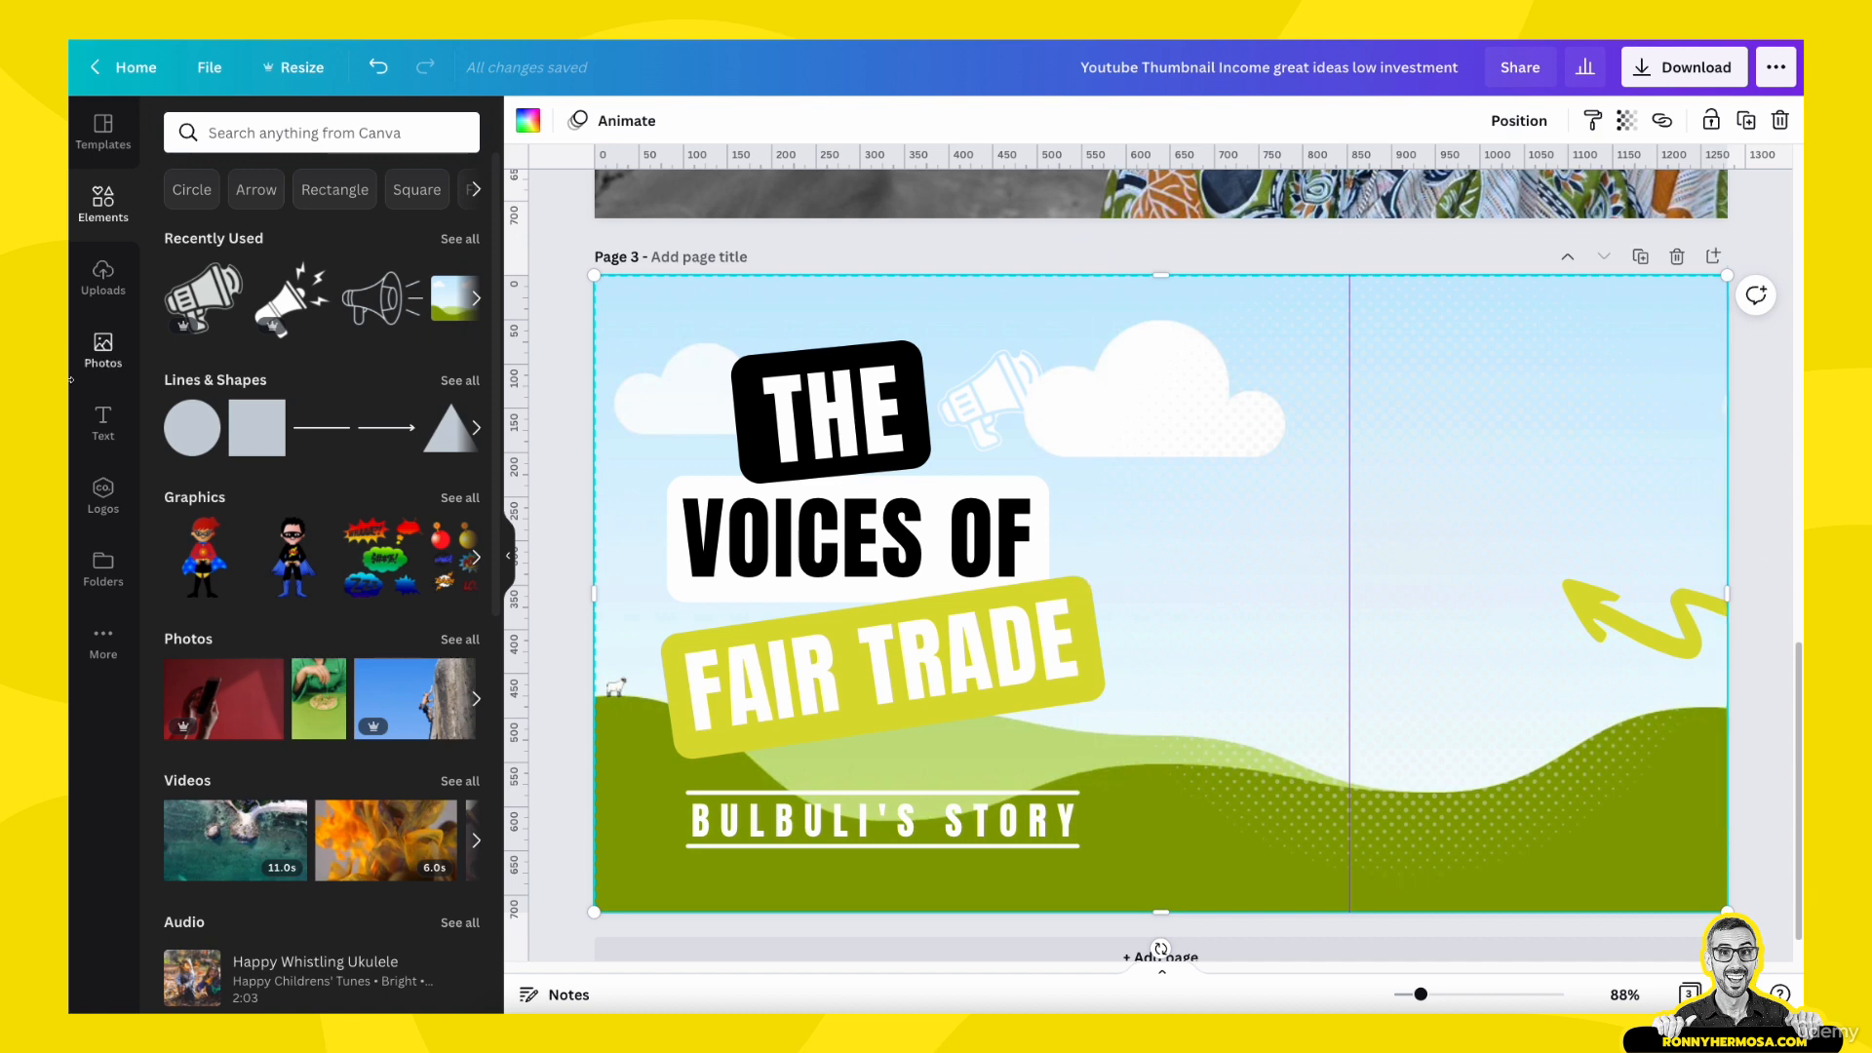
- Set the uploaded photo of the smiling woman in the orange sari as the background of page 3
{"action": "left_click", "coordinate": [103, 278]}
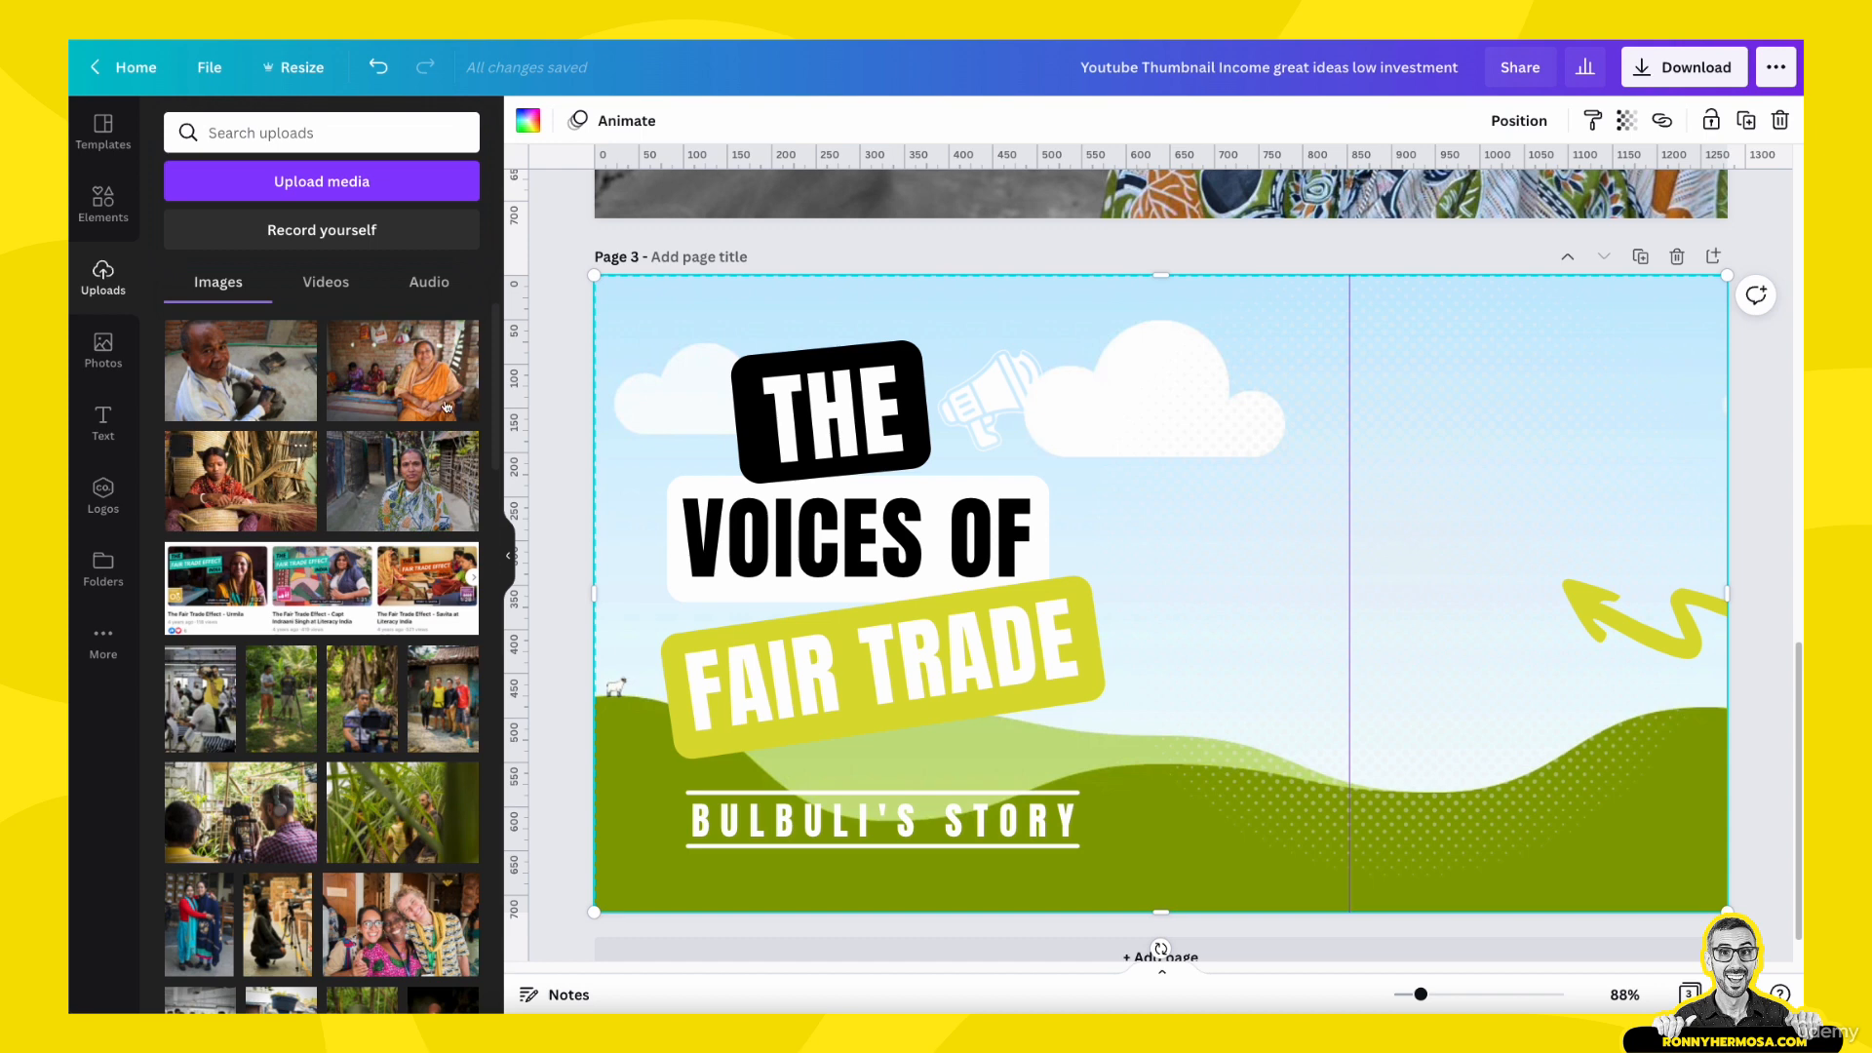
{"action": "left_click_drag", "start_coordinate": [434, 379], "coordinate": [1024, 311]}
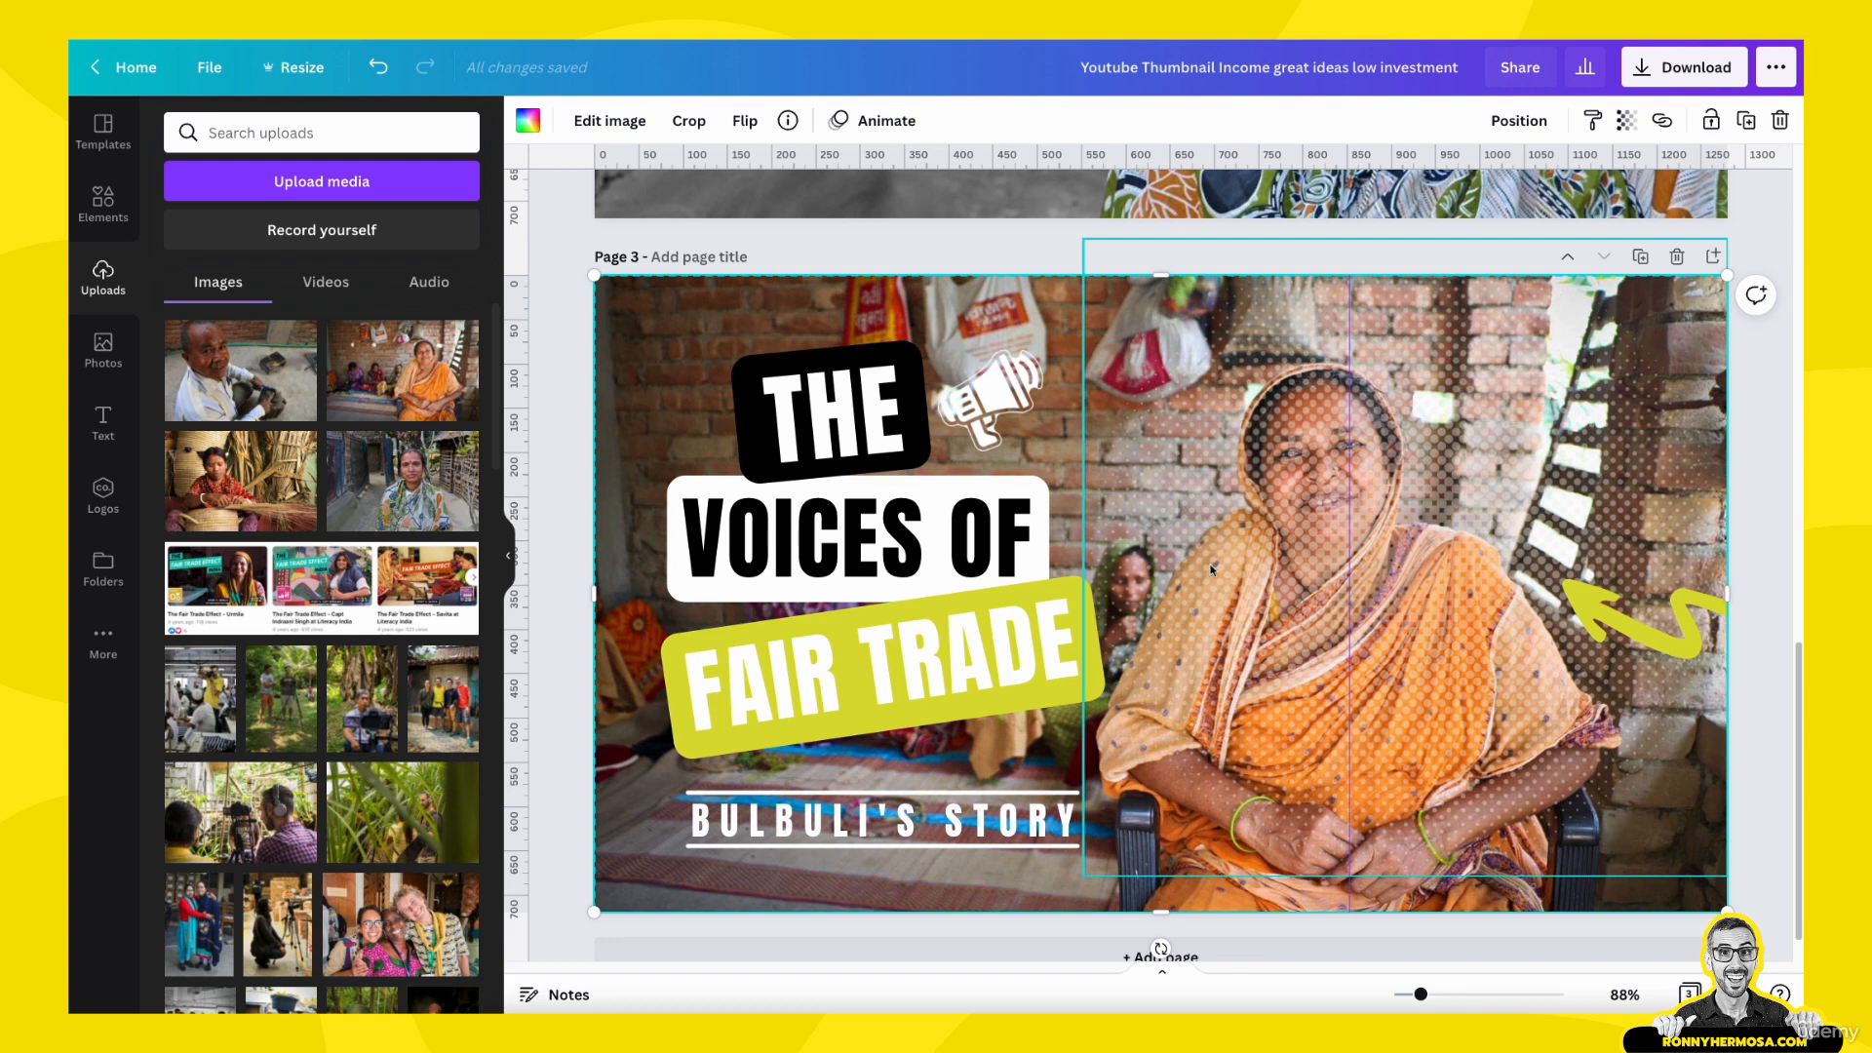
{"action": "scroll", "coordinate": [1207, 546], "scroll_direction": "up", "scroll_amount": 2}
{"action": "scroll", "coordinate": [1212, 586], "scroll_direction": "down", "scroll_amount": 1}
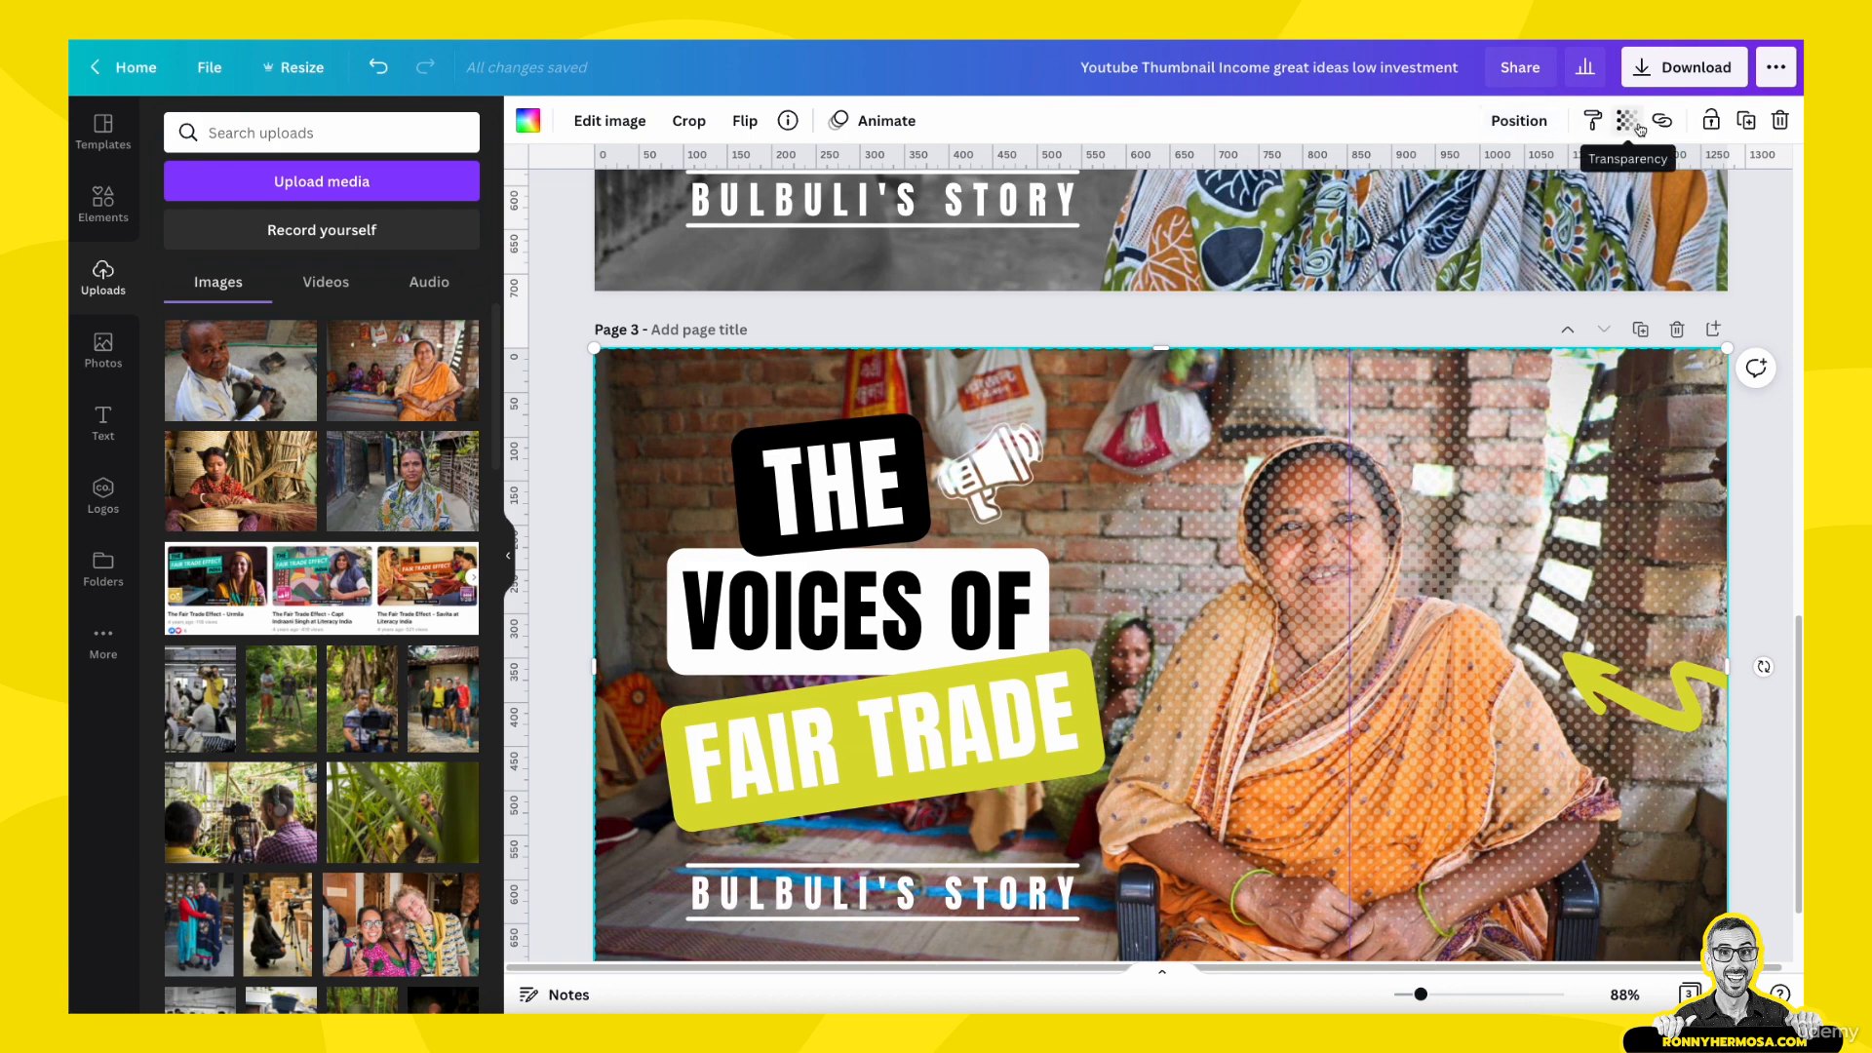
- Bring the new photo forward until it sits in front of all other elements on page 3
{"action": "left_click", "coordinate": [1519, 120]}
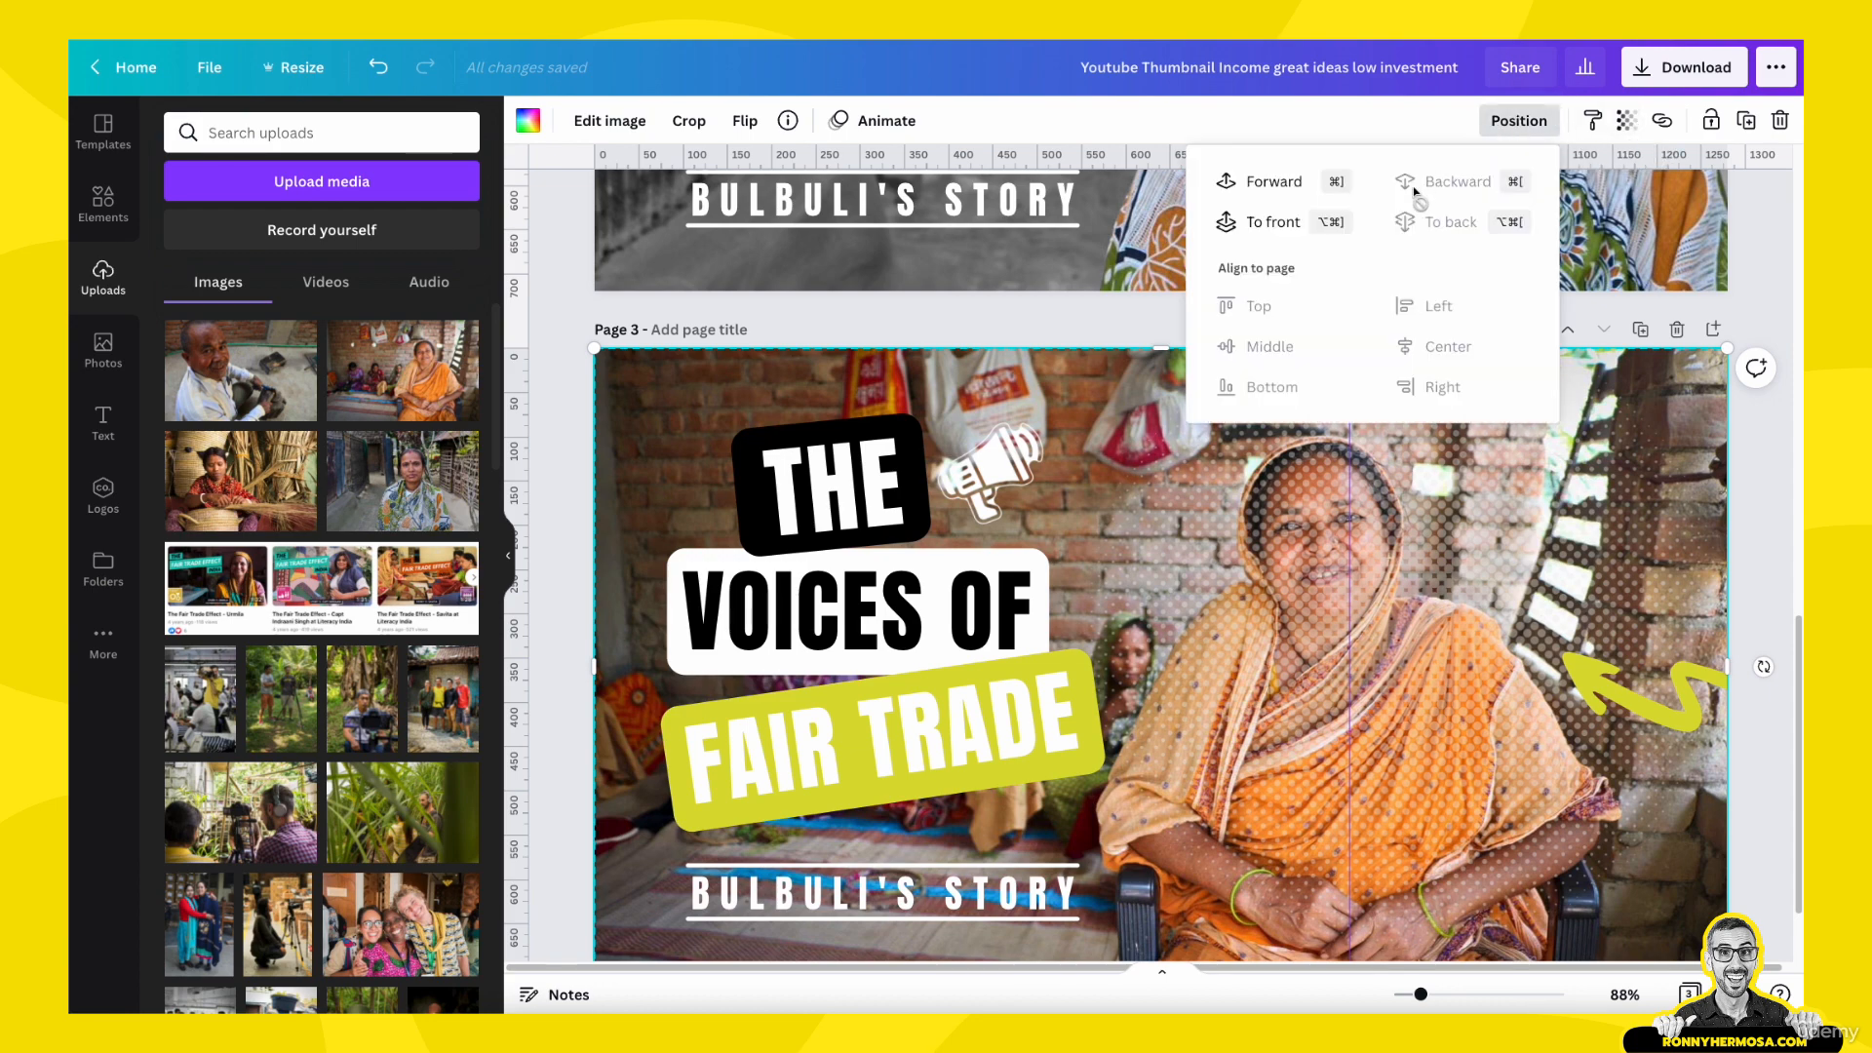
{"action": "left_click", "coordinate": [1264, 182]}
{"action": "left_click", "coordinate": [1264, 182]}
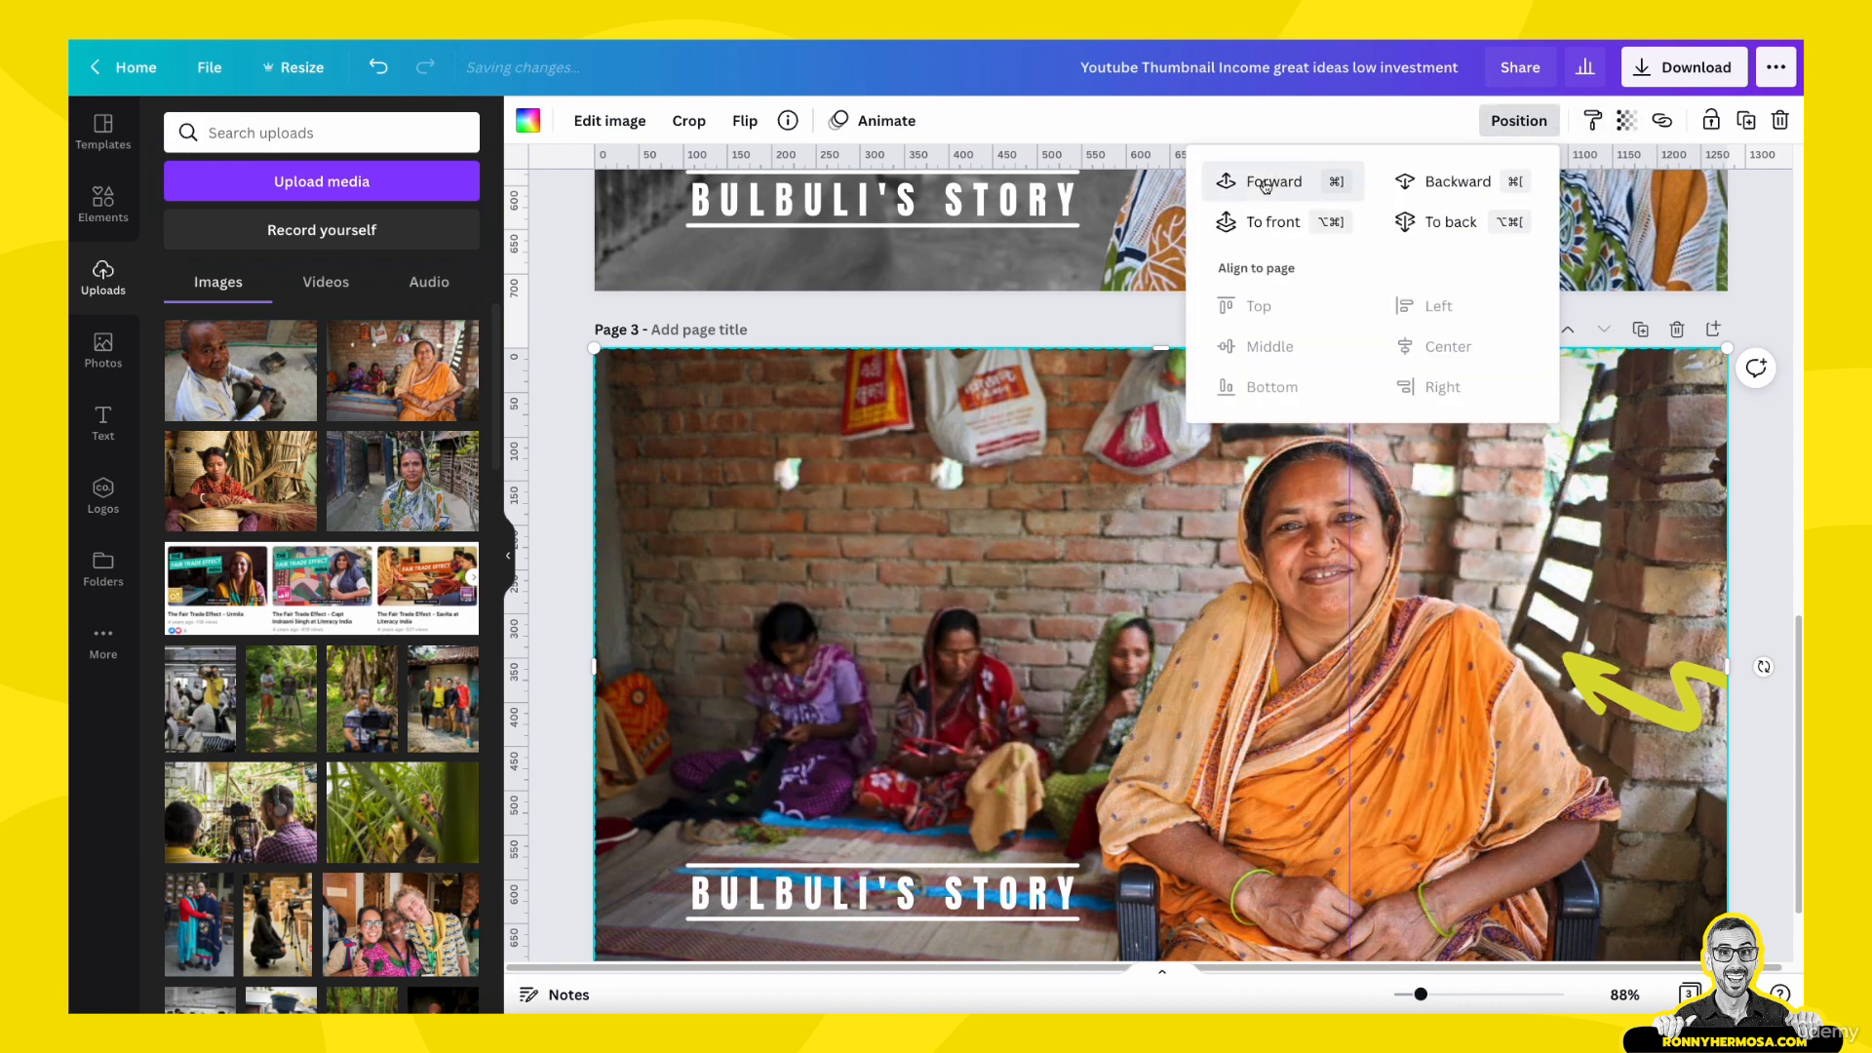
{"action": "left_click", "coordinate": [1264, 183]}
{"action": "left_click", "coordinate": [1265, 183]}
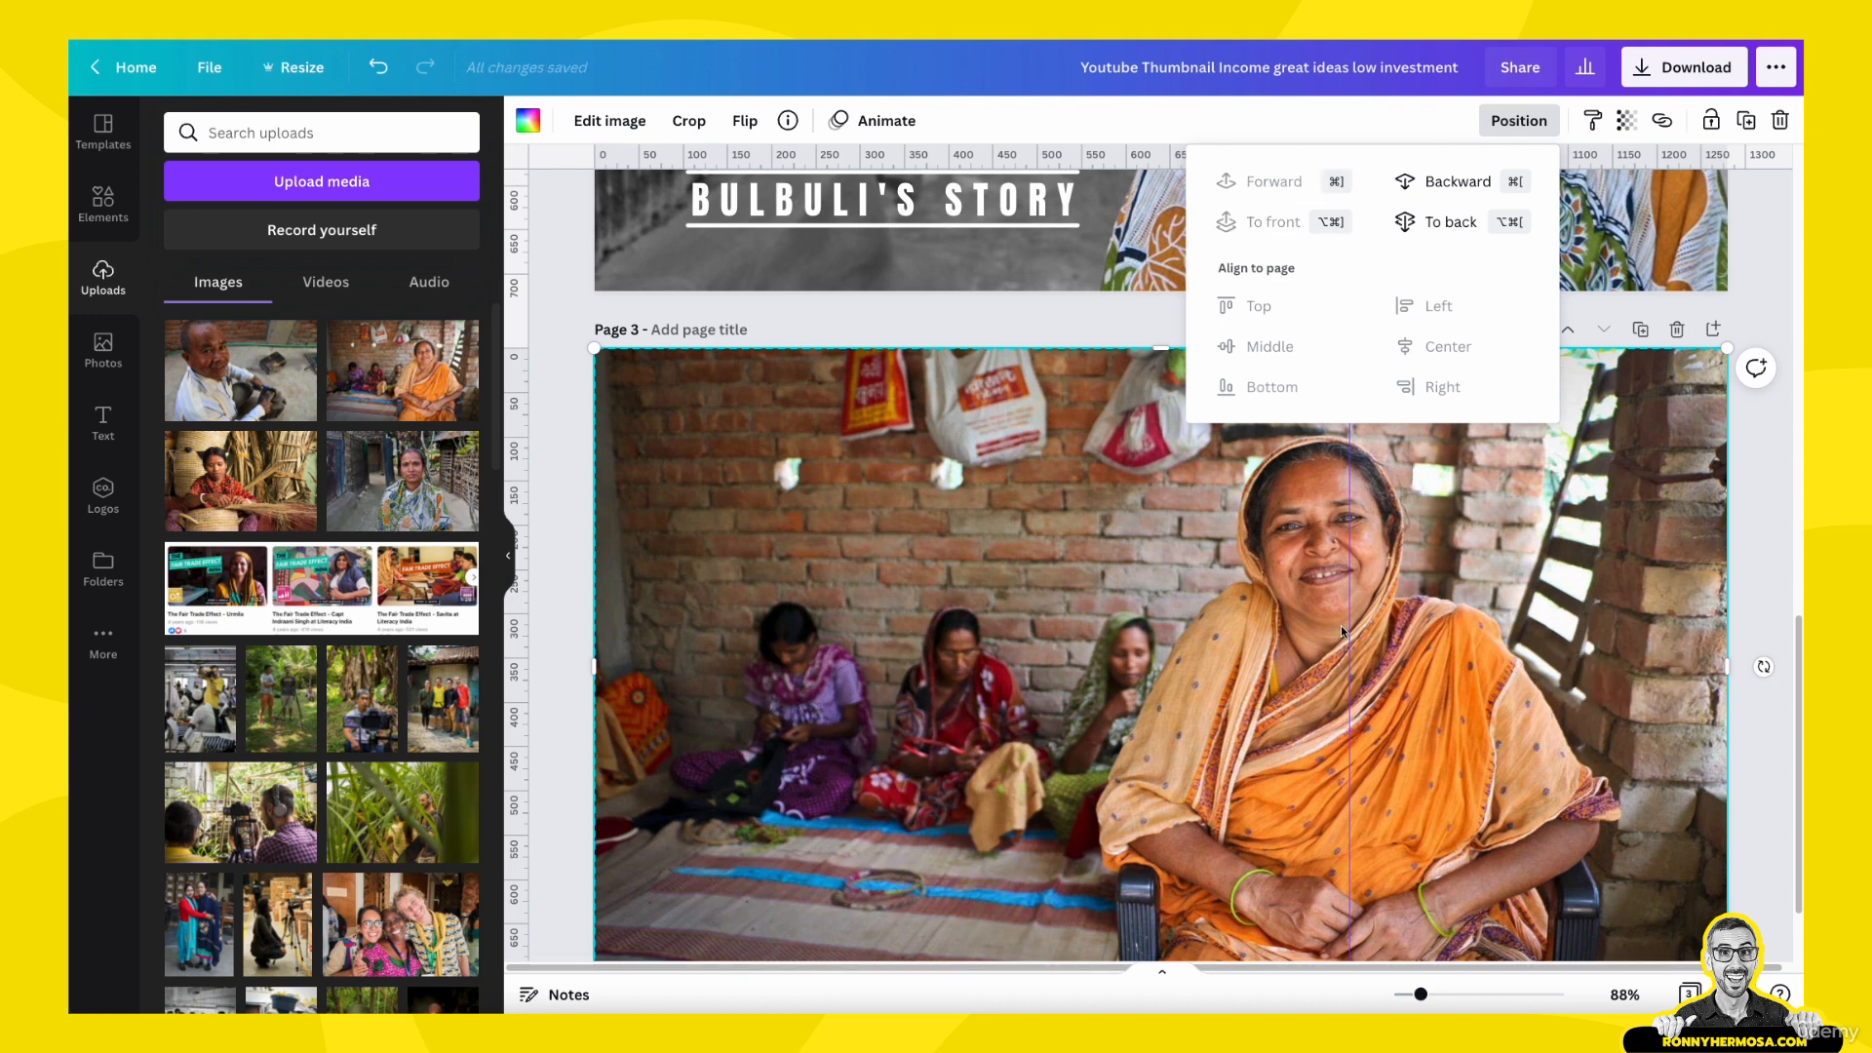
{"action": "scroll", "coordinate": [1341, 632], "scroll_direction": "down", "scroll_amount": 1}
{"action": "left_click", "coordinate": [1519, 121]}
{"action": "scroll", "coordinate": [1109, 523], "scroll_direction": "down", "scroll_amount": 2}
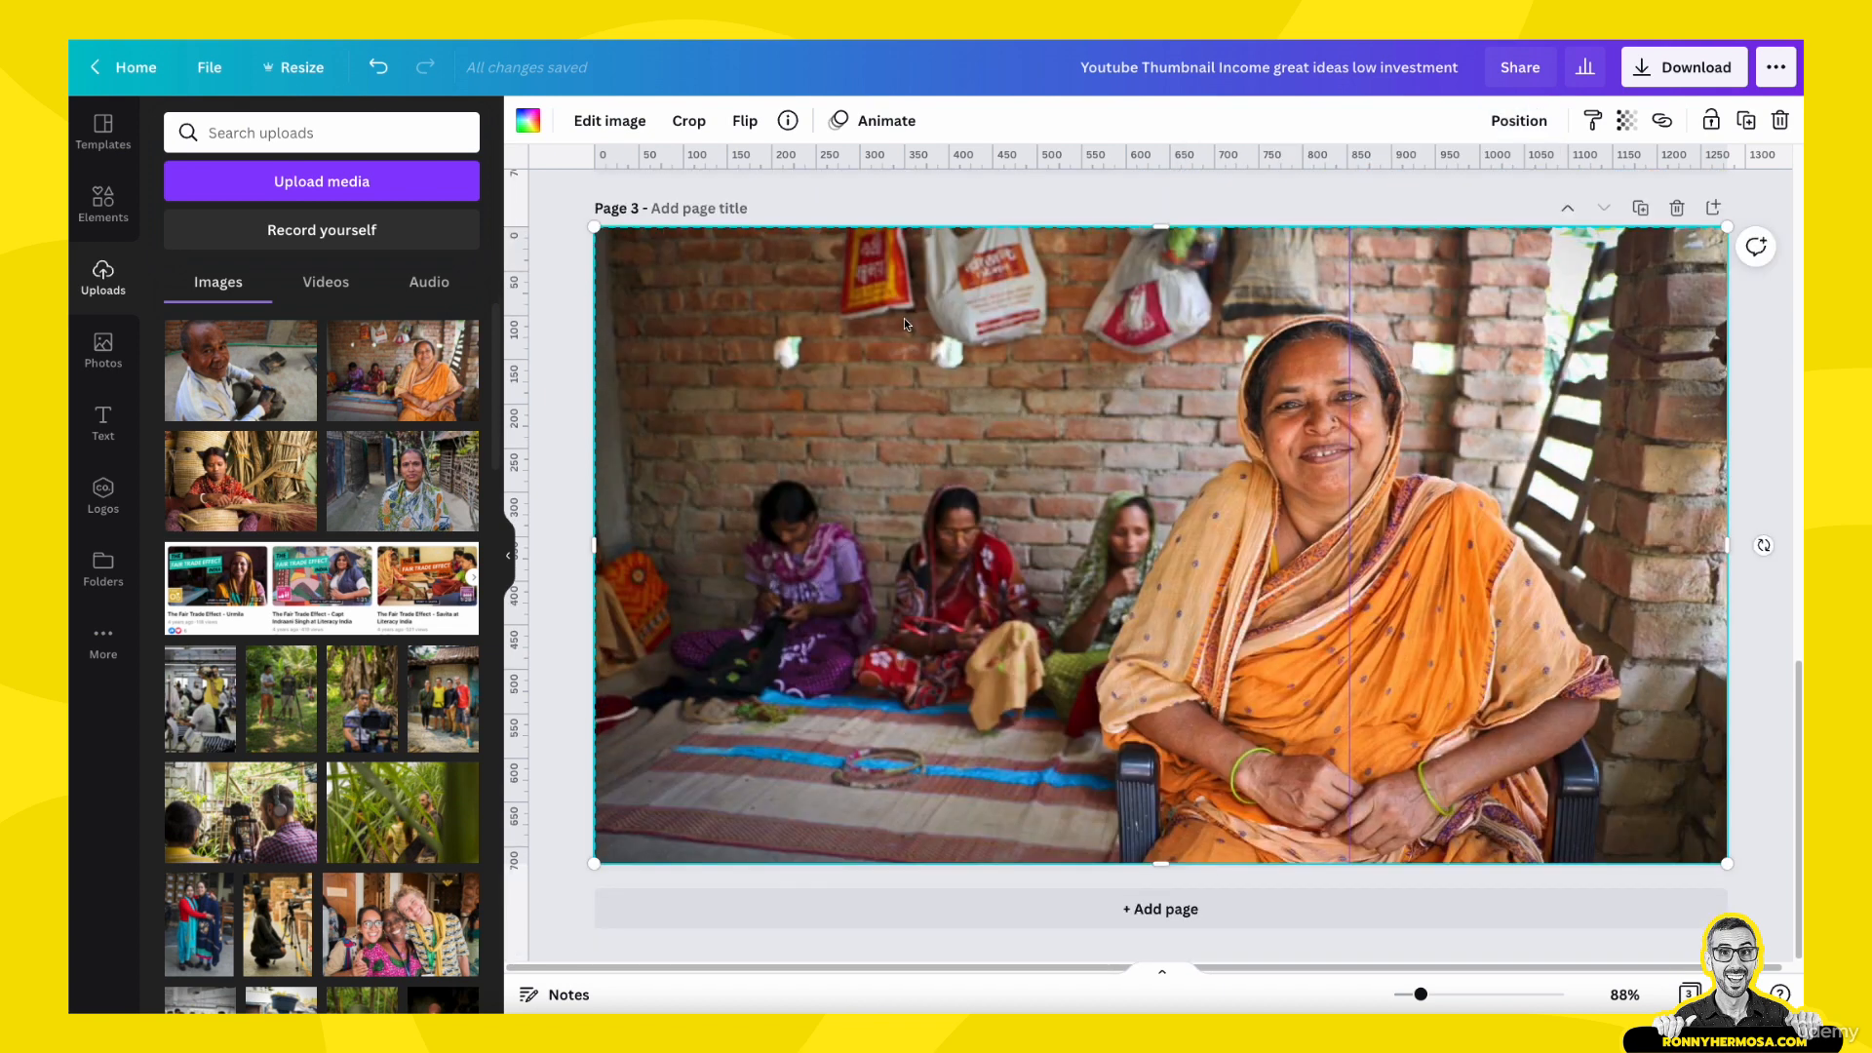
{"action": "scroll", "coordinate": [1108, 523], "scroll_direction": "up", "scroll_amount": 1}
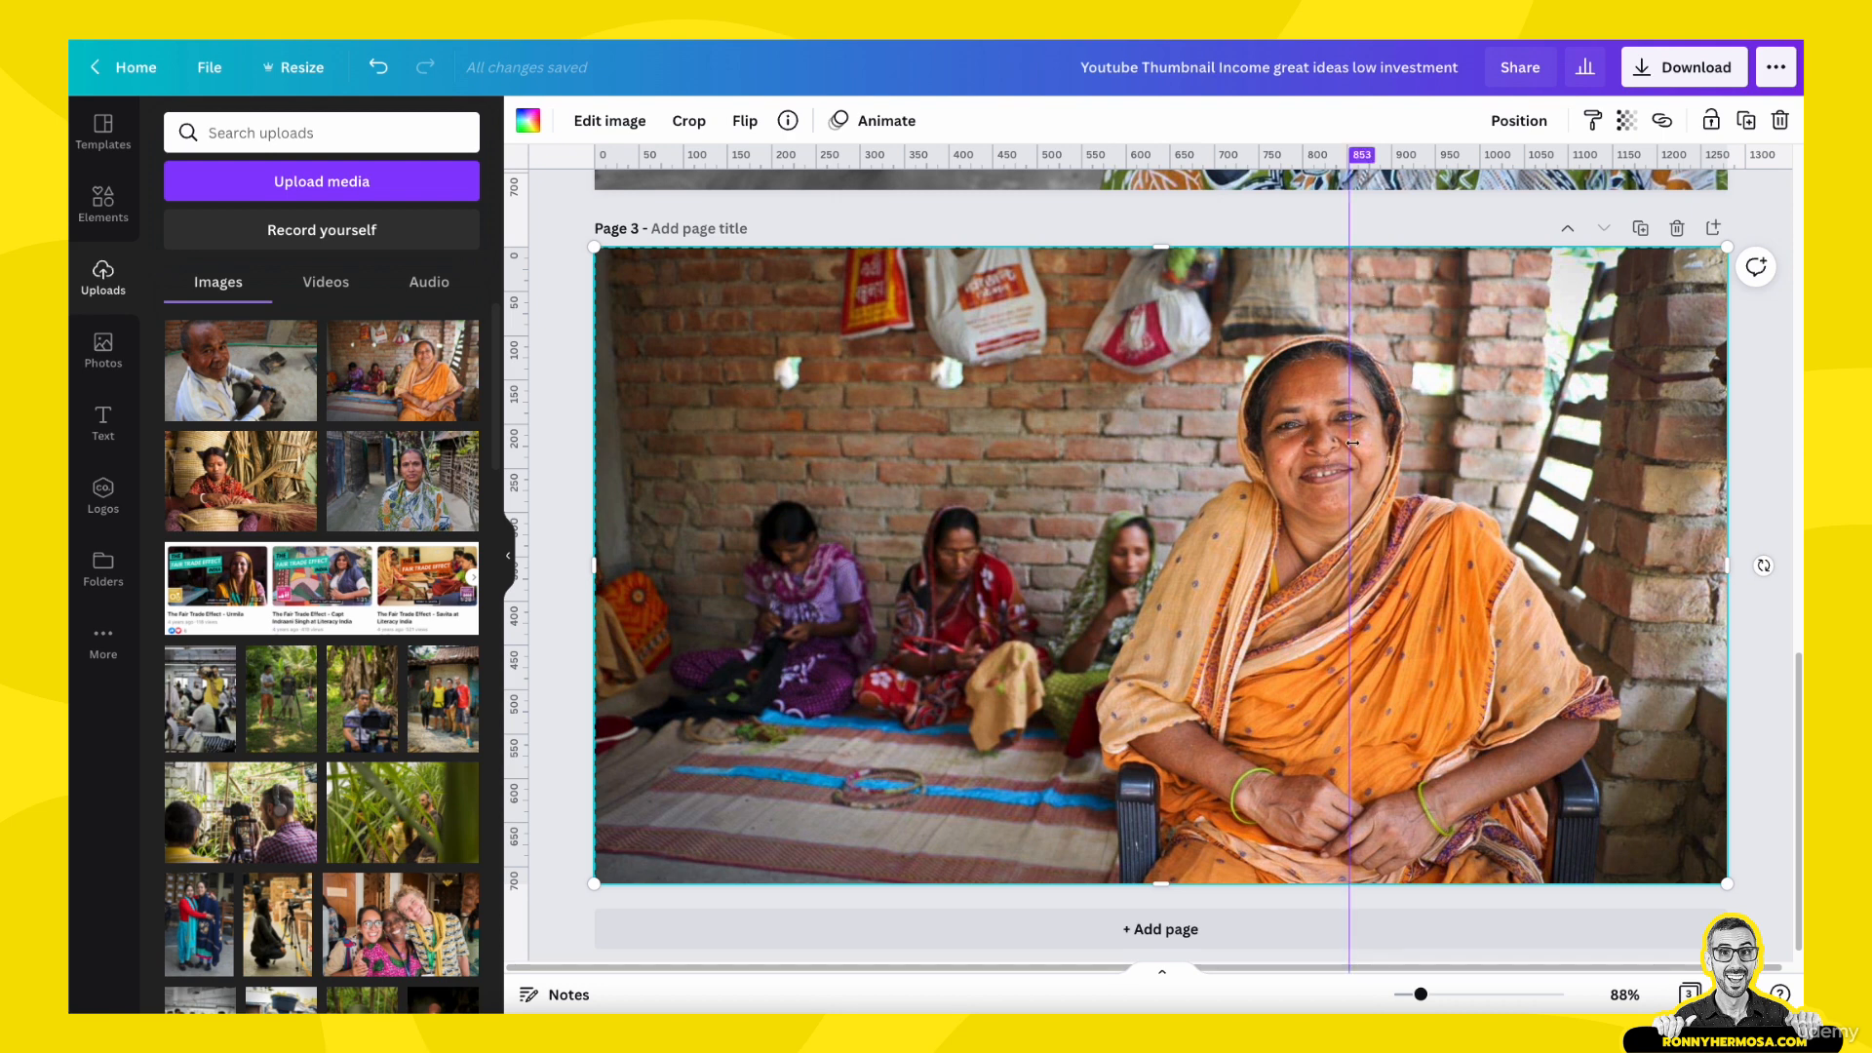
- Enlarge the photo slightly within its crop and reposition it so the woman sits further toward the page's right side
{"action": "double_click", "coordinate": [1430, 581]}
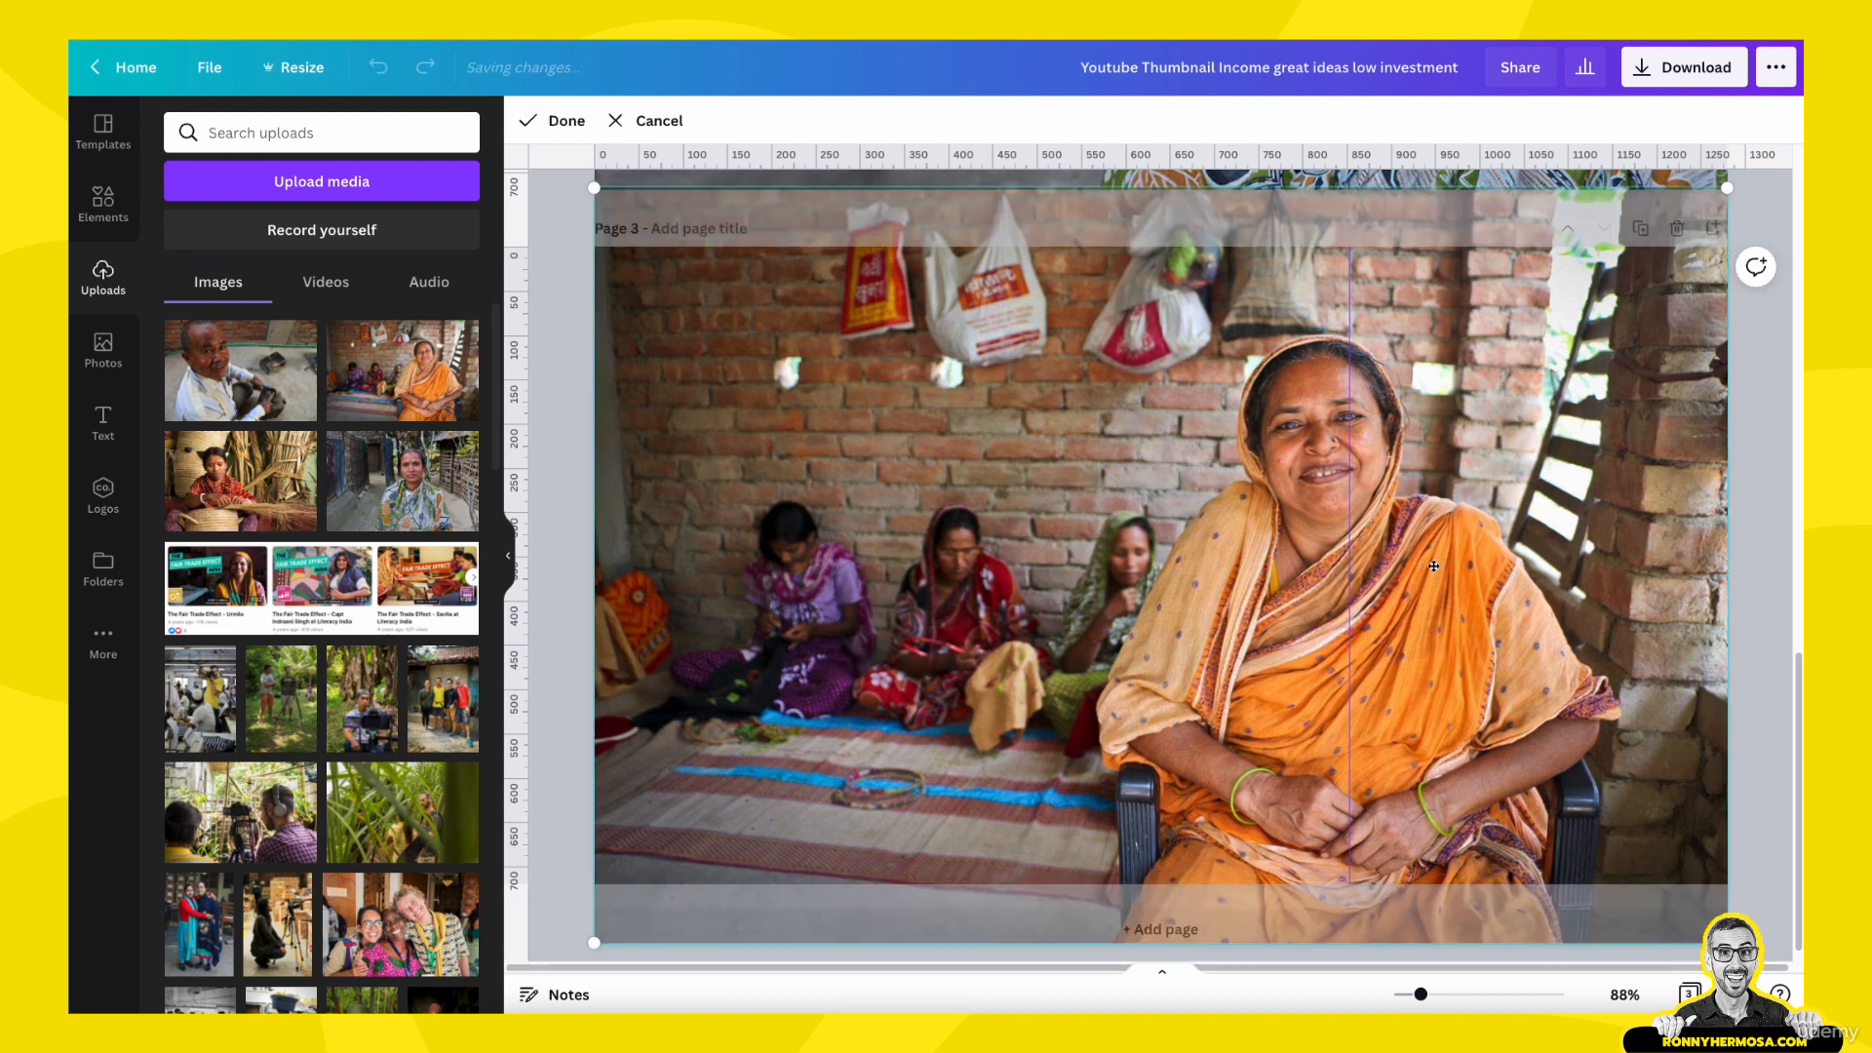
{"action": "scroll", "coordinate": [1622, 524], "scroll_direction": "up", "scroll_amount": 1}
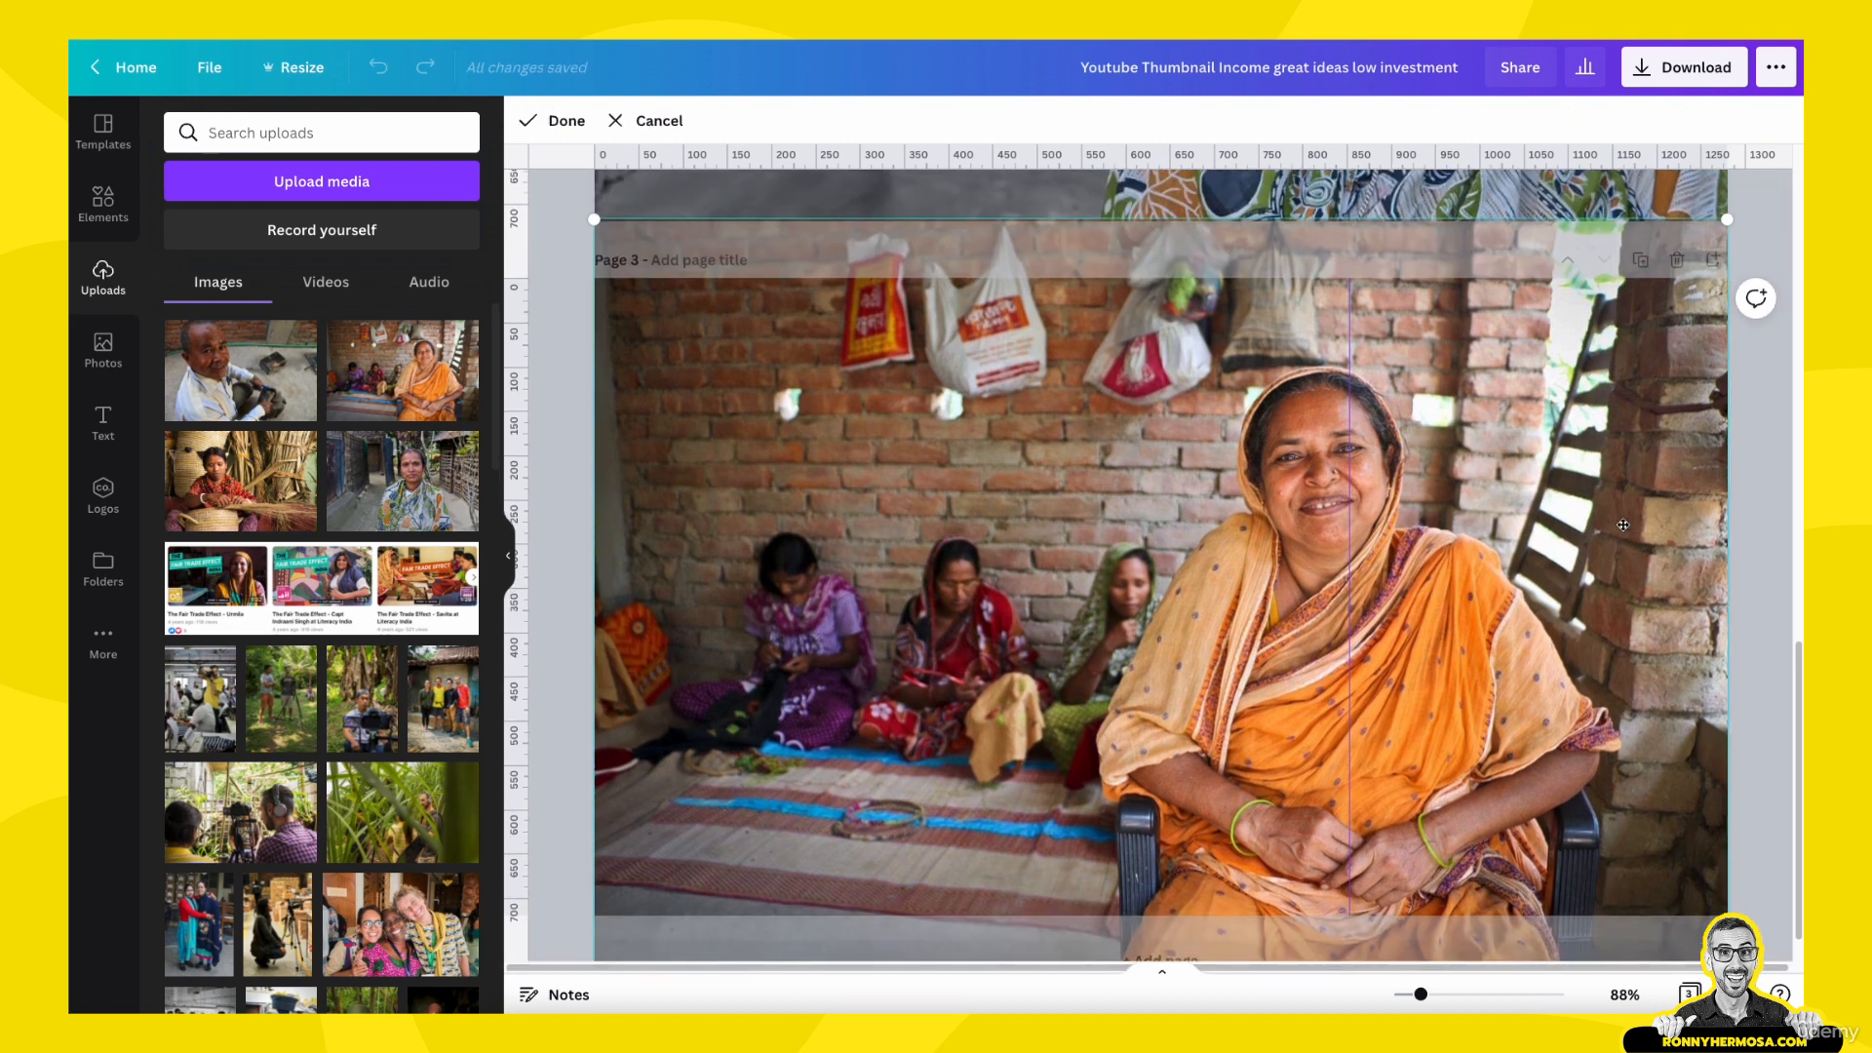
{"action": "double_click", "coordinate": [1608, 513]}
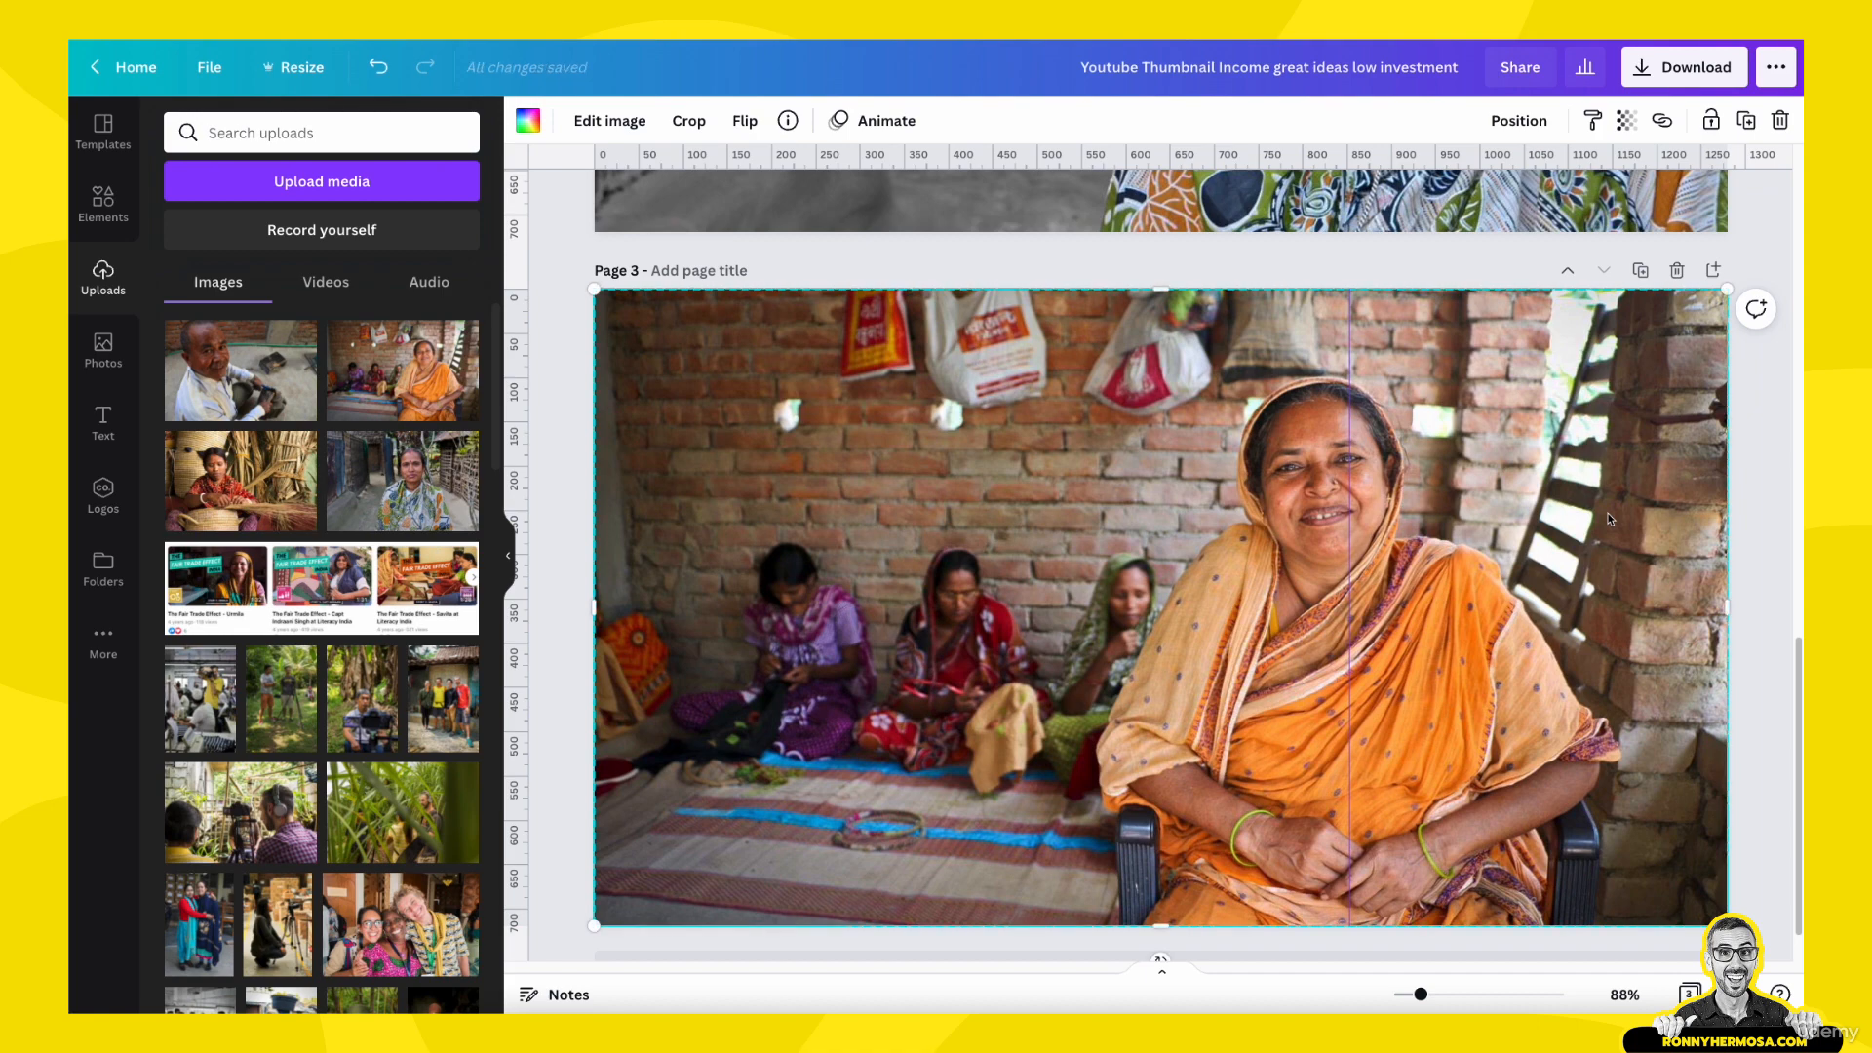
{"action": "double_click", "coordinate": [1609, 514]}
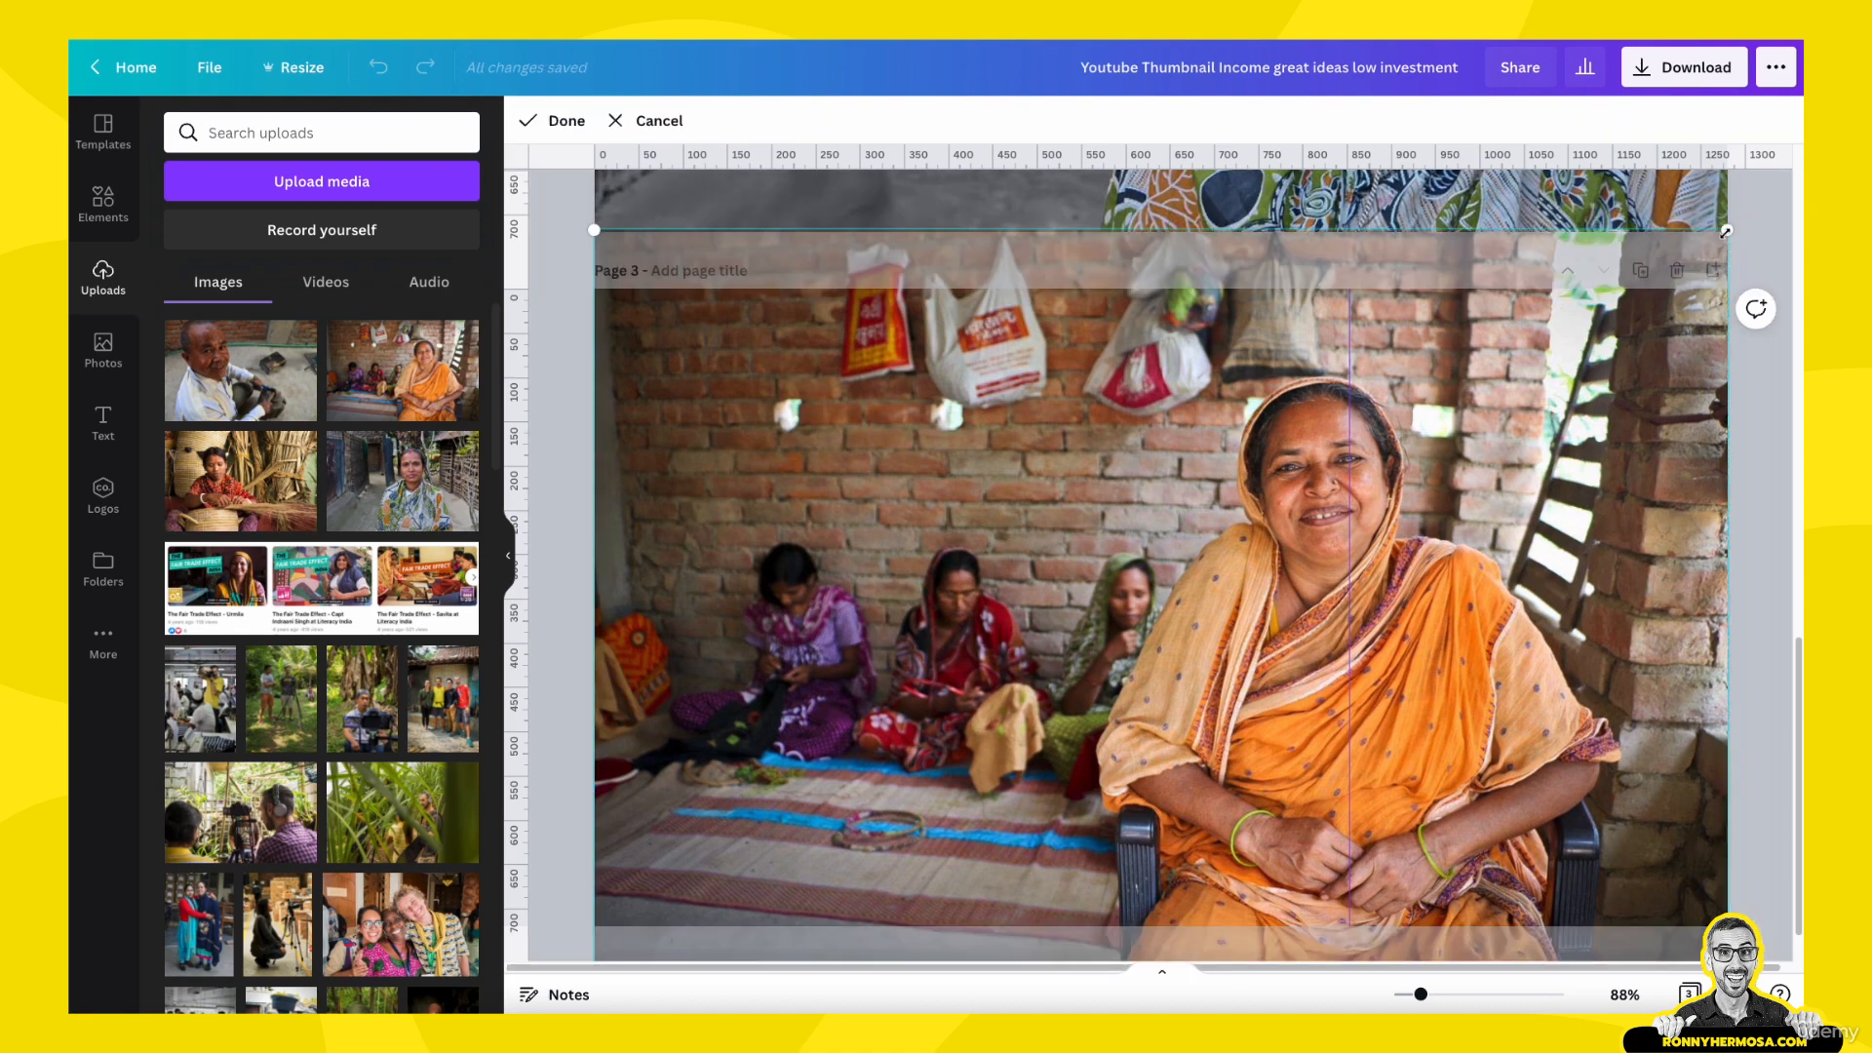
{"action": "left_click_drag", "start_coordinate": [1725, 232], "coordinate": [1820, 169]}
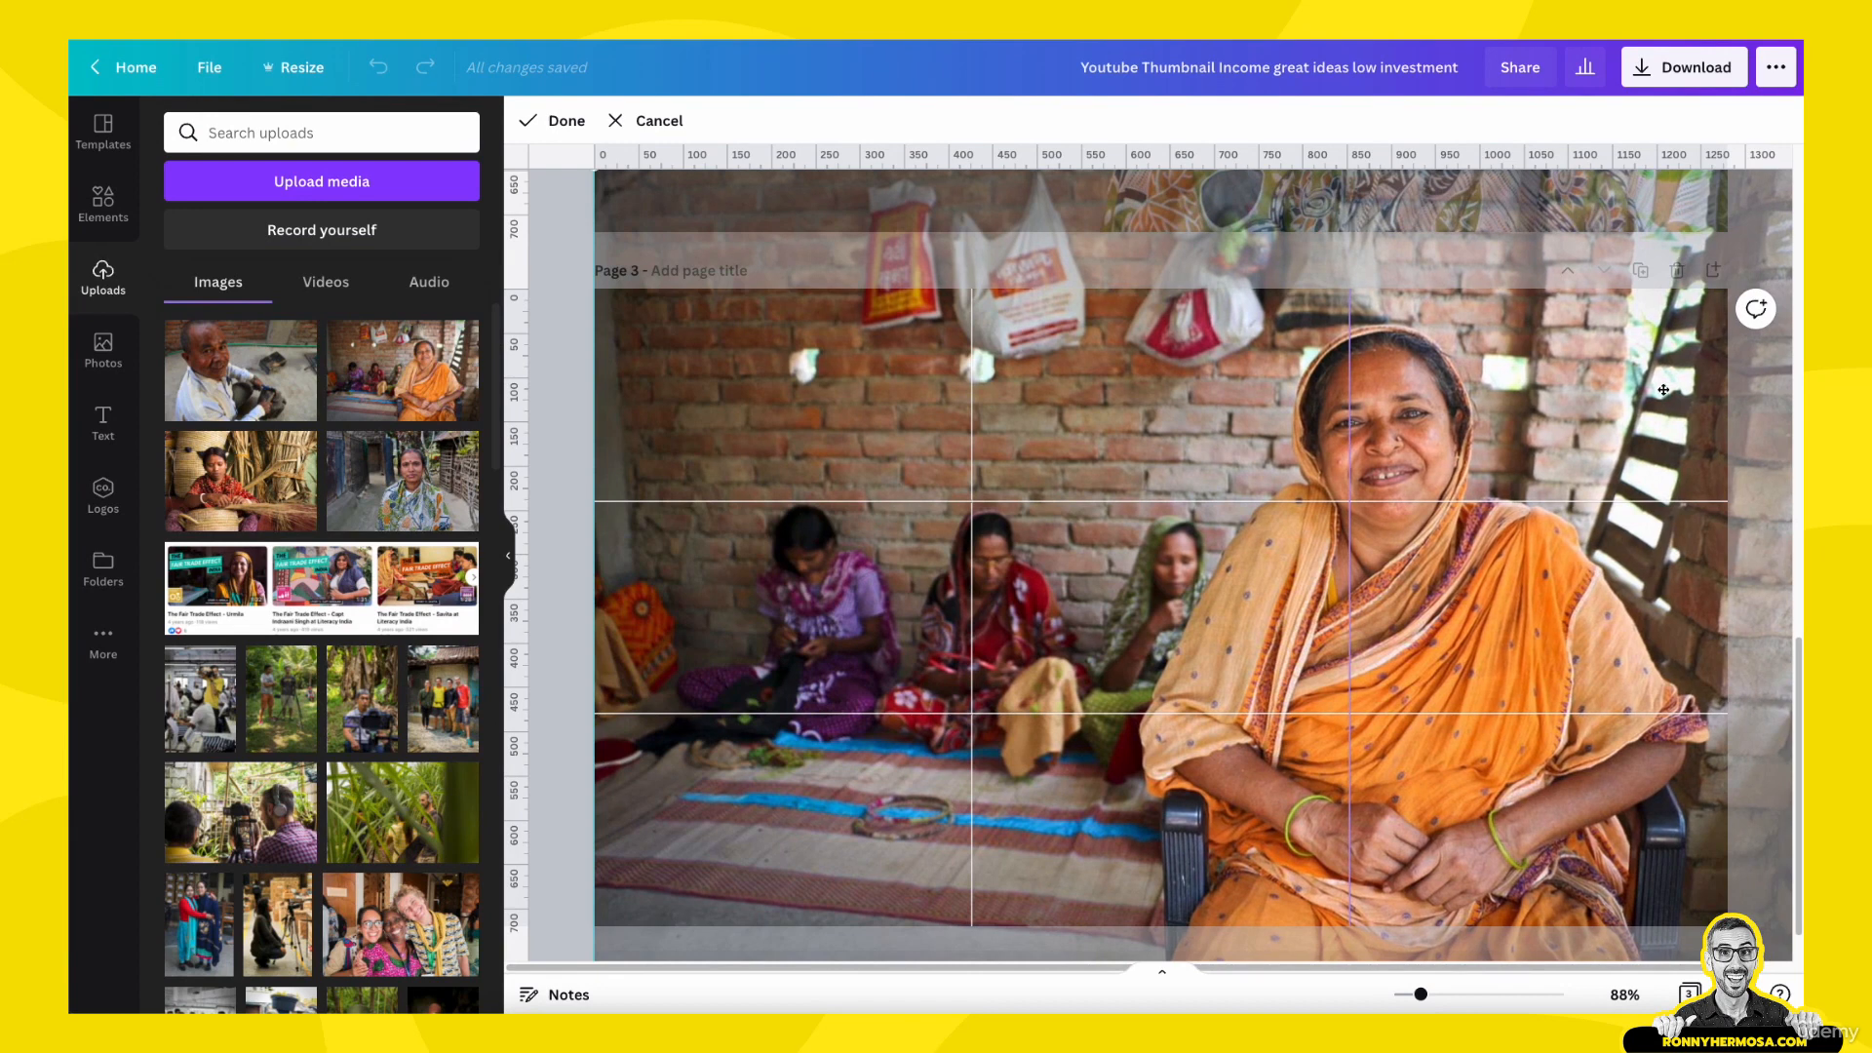
{"action": "left_click_drag", "start_coordinate": [1541, 577], "coordinate": [1550, 611]}
{"action": "left_click", "coordinate": [573, 591]}
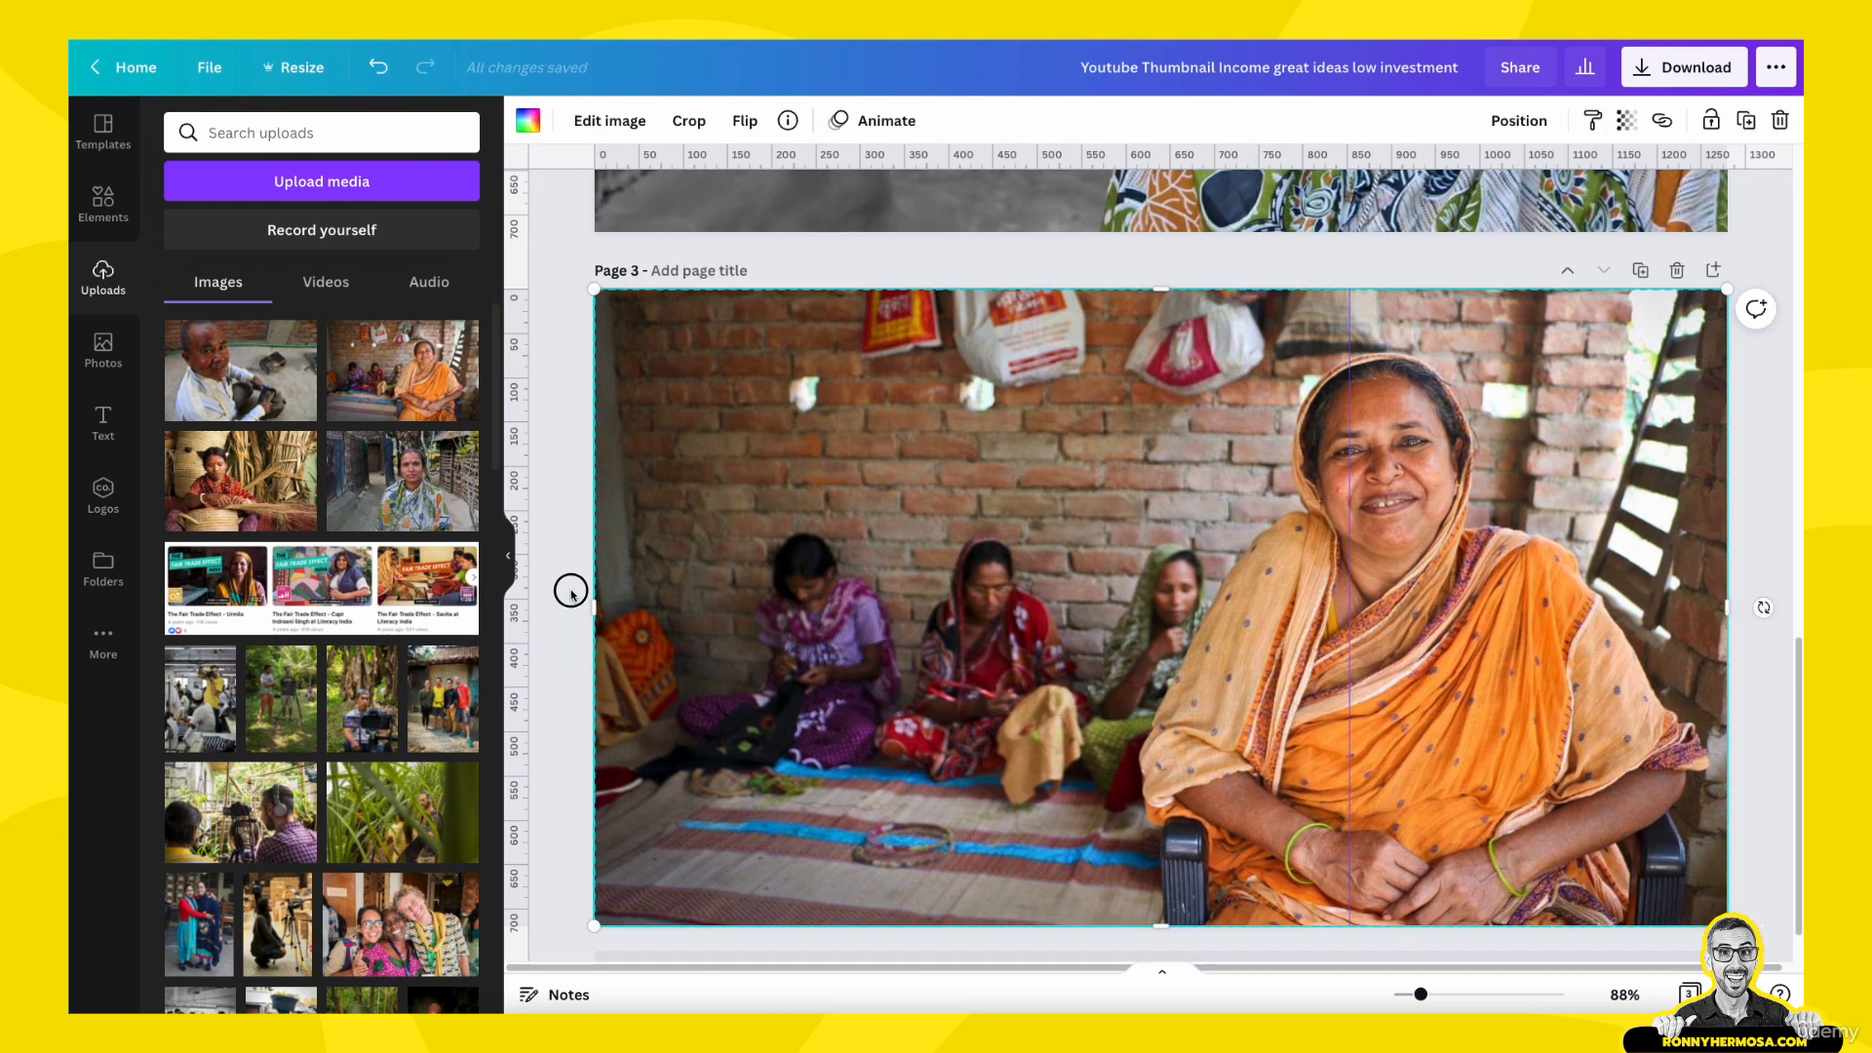
- Make a copy of the photo on page 3 and offset it down and to the right of the original
{"action": "scroll", "coordinate": [1669, 464], "scroll_direction": "down", "scroll_amount": 1}
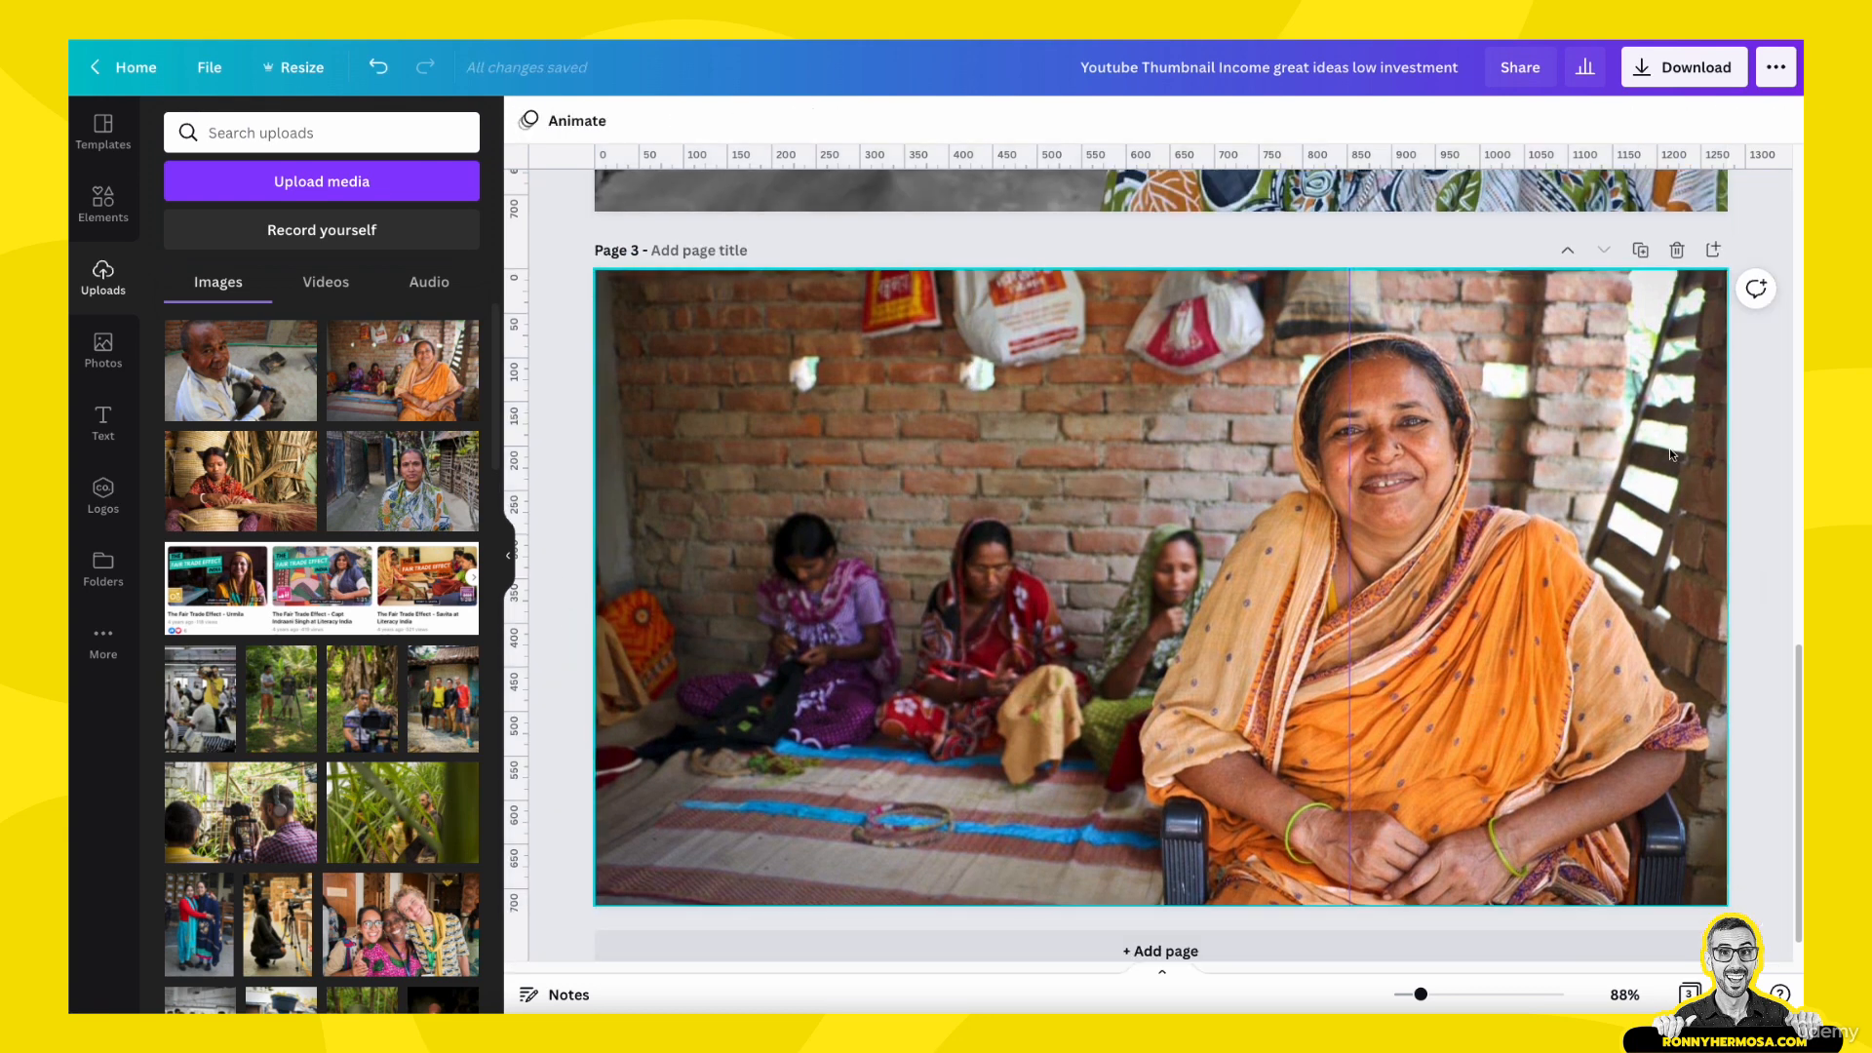
{"action": "scroll", "coordinate": [1550, 271], "scroll_direction": "up", "scroll_amount": 1}
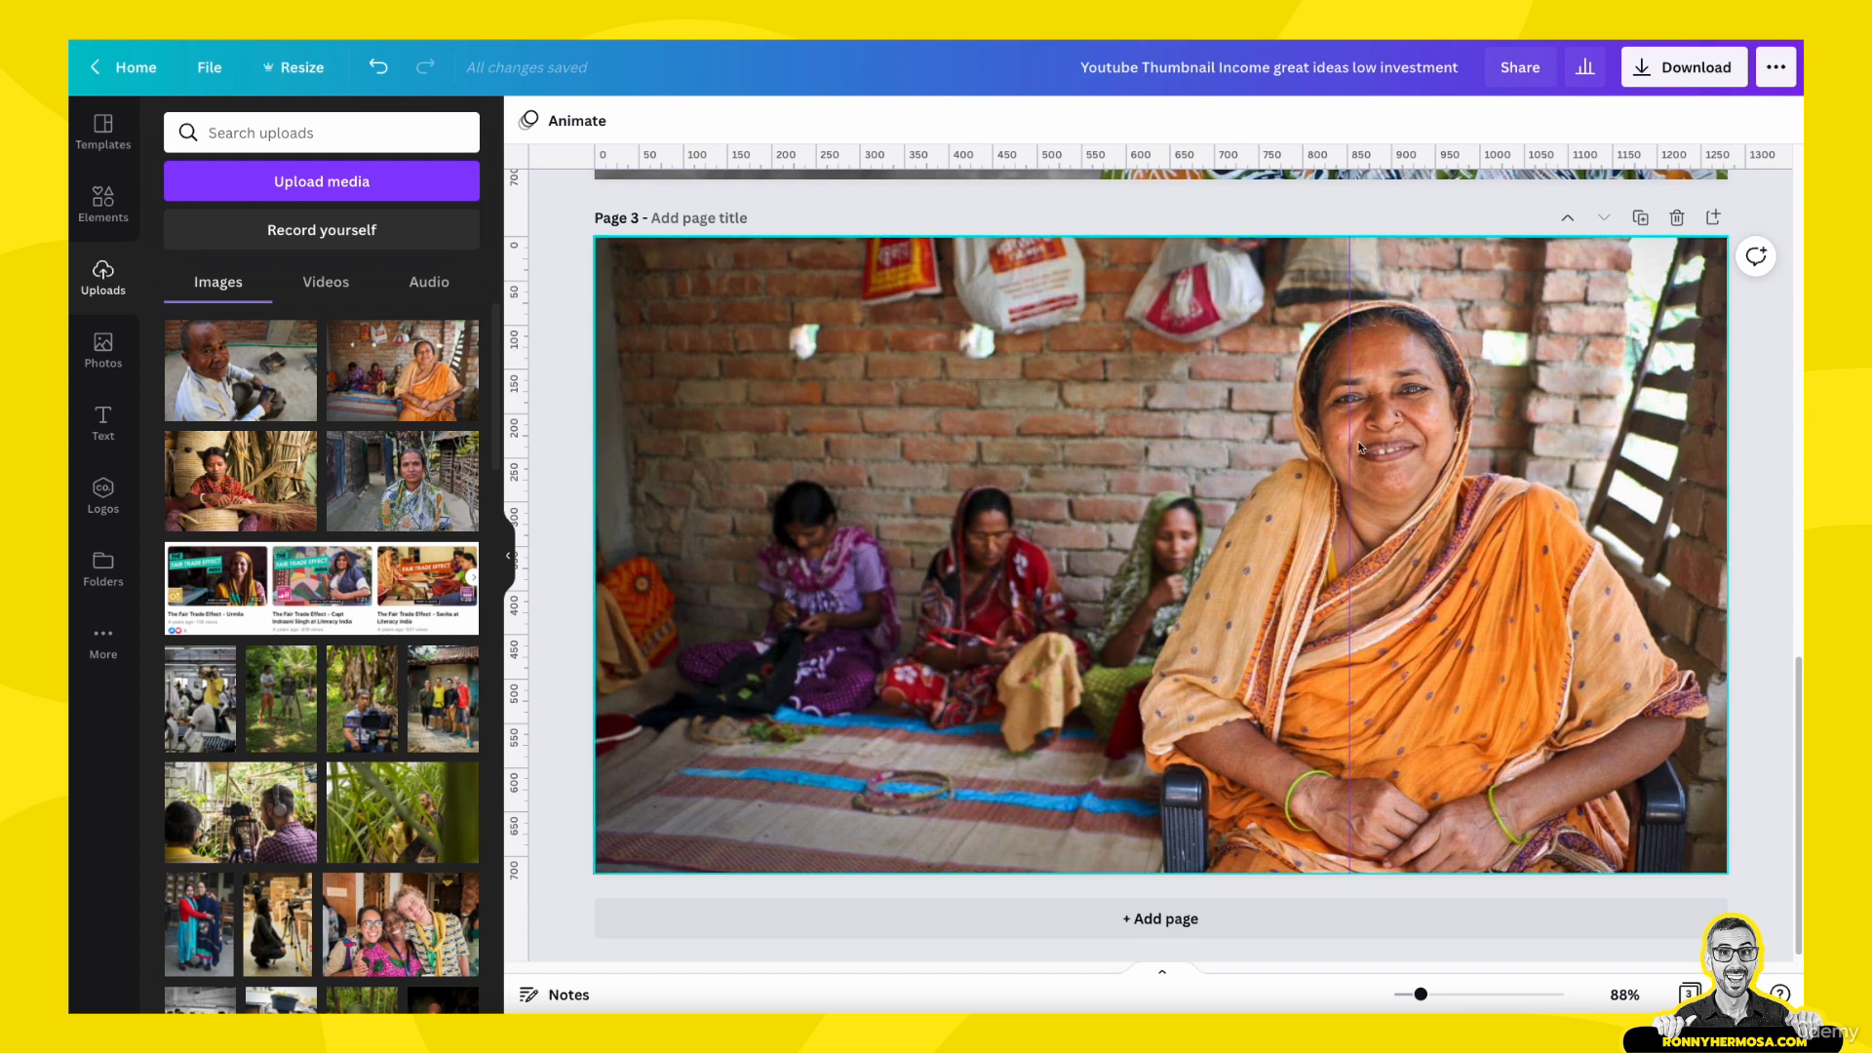
{"action": "scroll", "coordinate": [1425, 455], "scroll_direction": "up", "scroll_amount": 1}
{"action": "left_click", "coordinate": [1425, 456]}
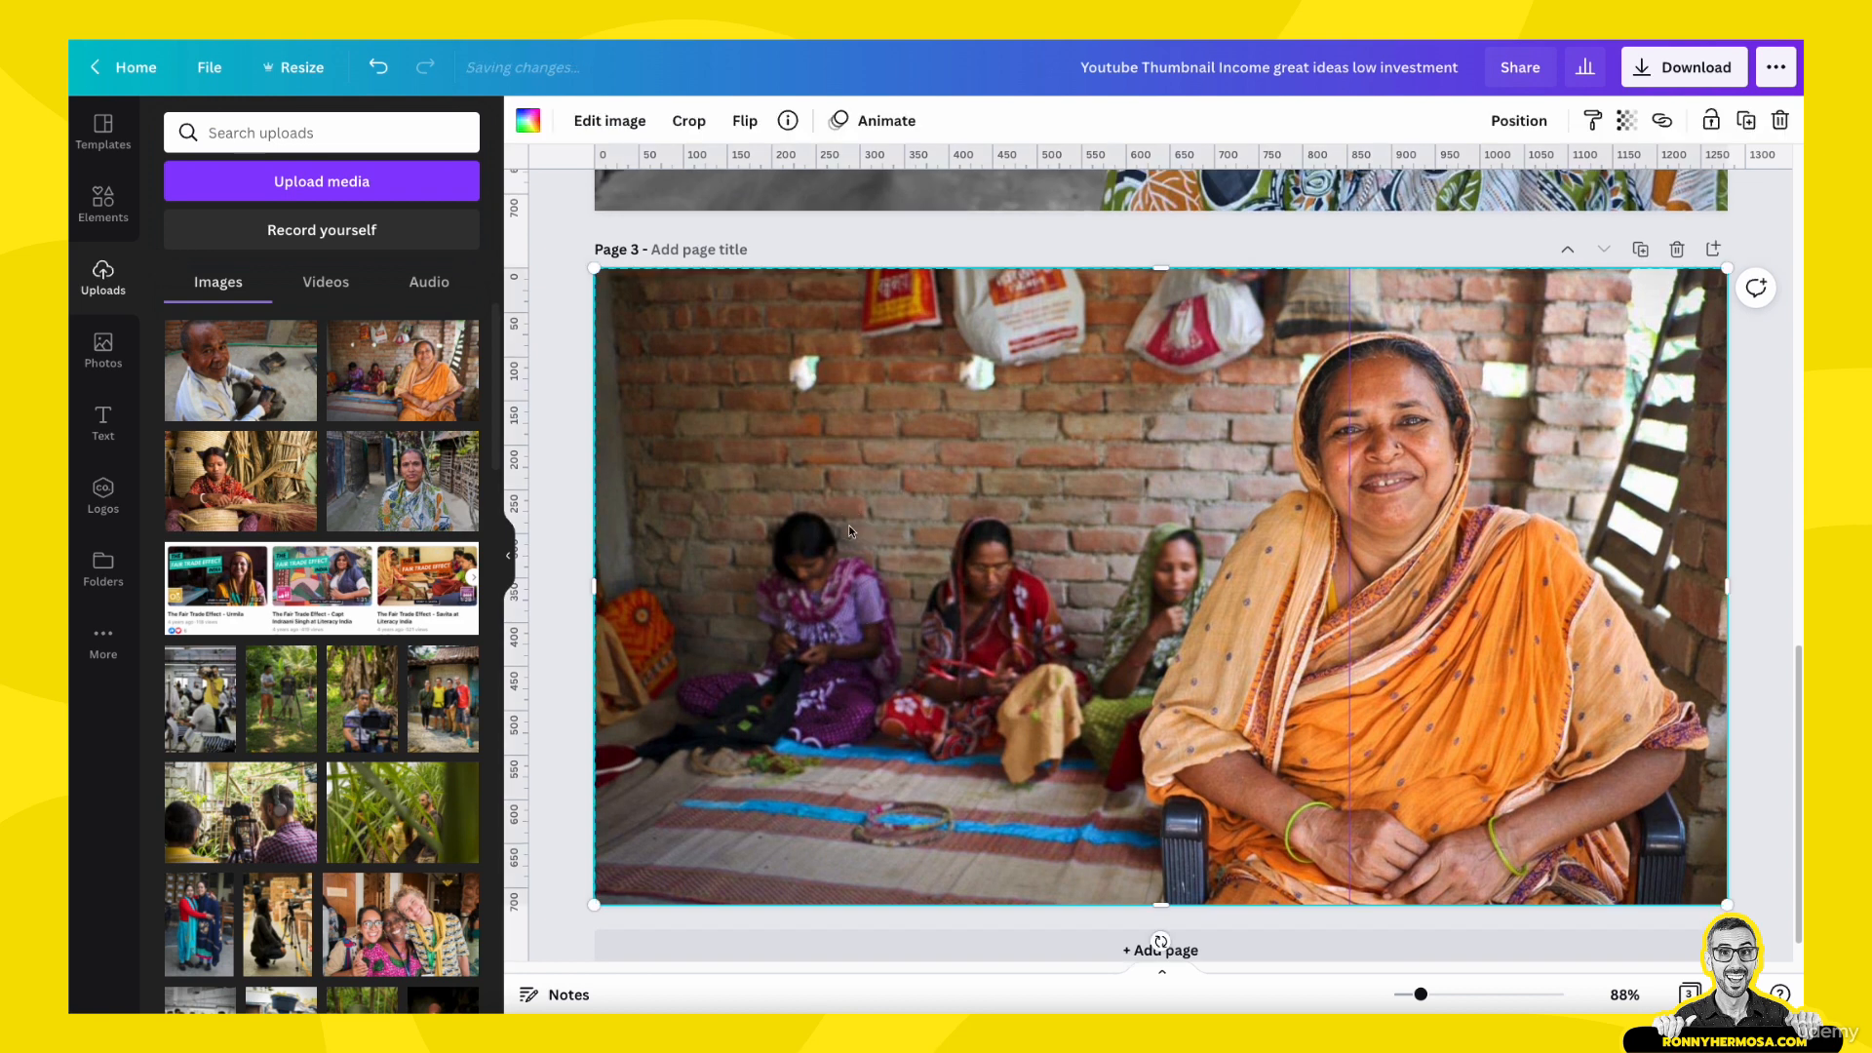
{"action": "left_click", "coordinate": [574, 505]}
{"action": "left_click", "coordinate": [693, 511]}
{"action": "key", "text": "super+c"}
{"action": "key", "text": "super+v"}
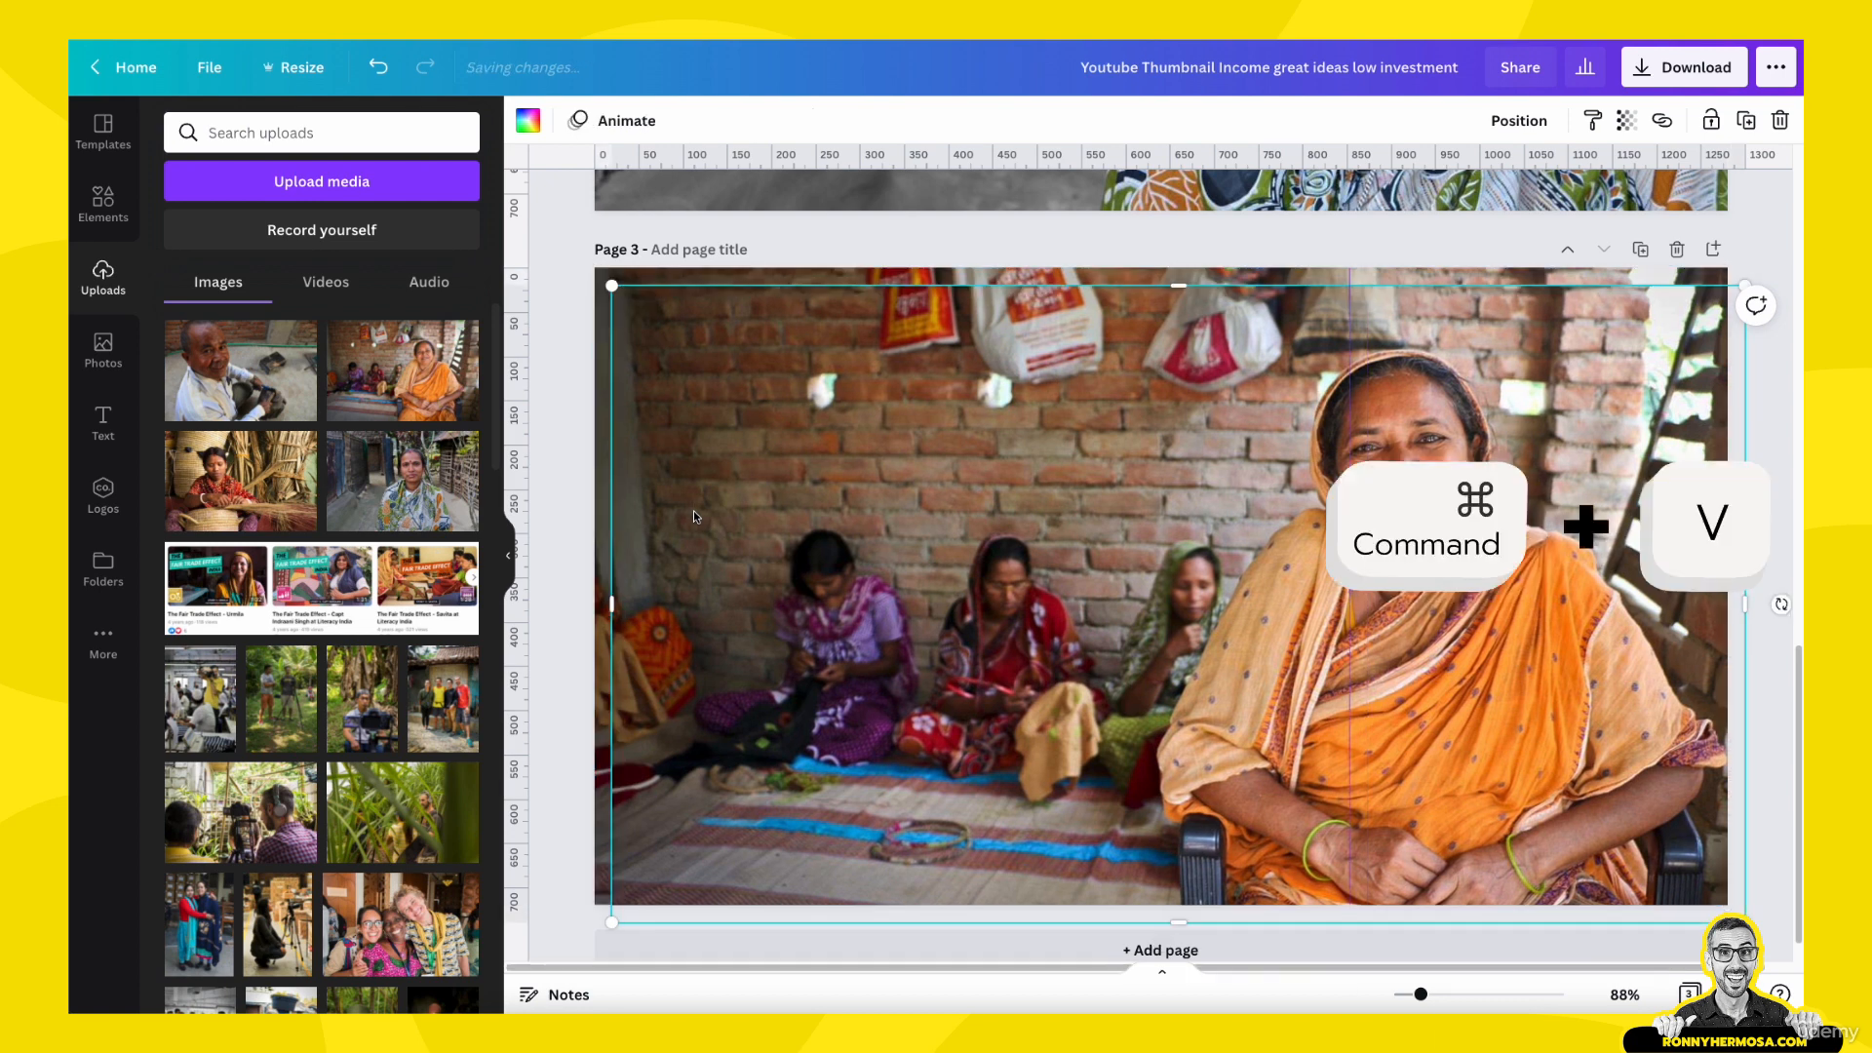
{"action": "left_click_drag", "start_coordinate": [693, 510], "coordinate": [839, 595]}
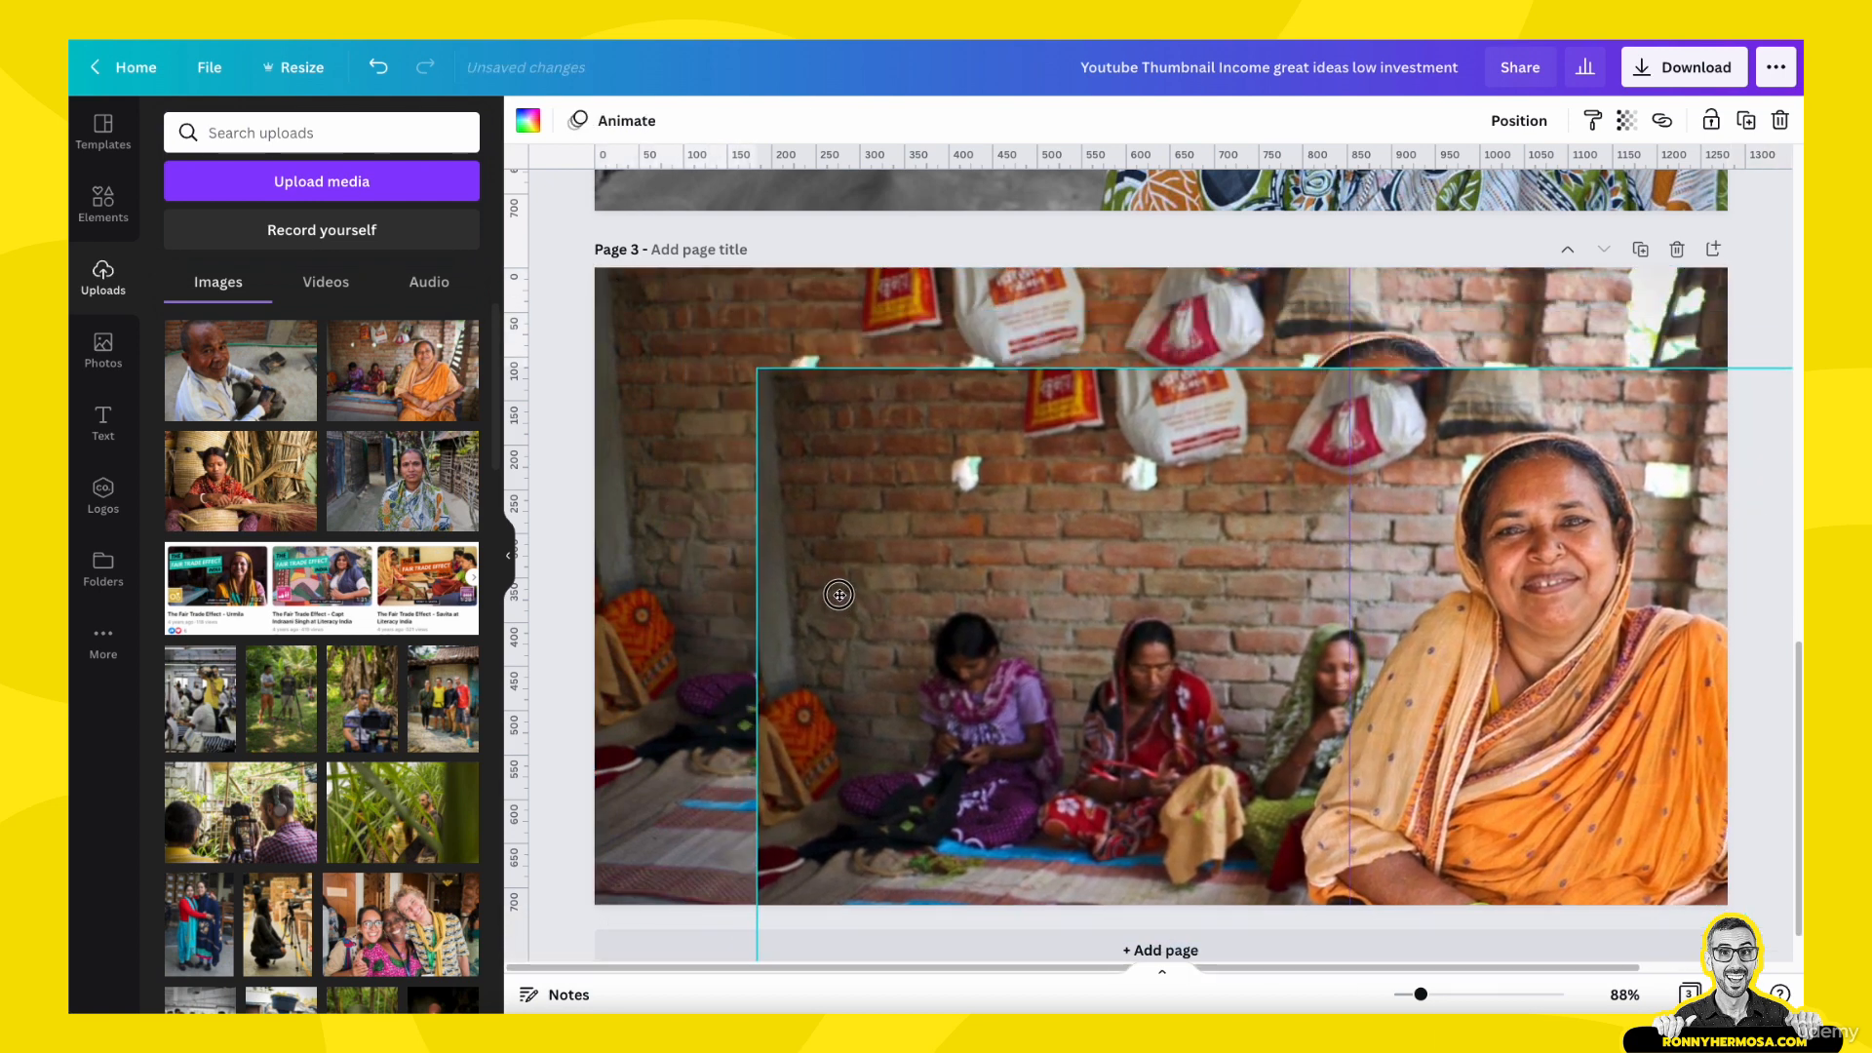
- Turn the original photo behind the copy black and white by setting its saturation to -100
{"action": "left_click", "coordinate": [776, 318]}
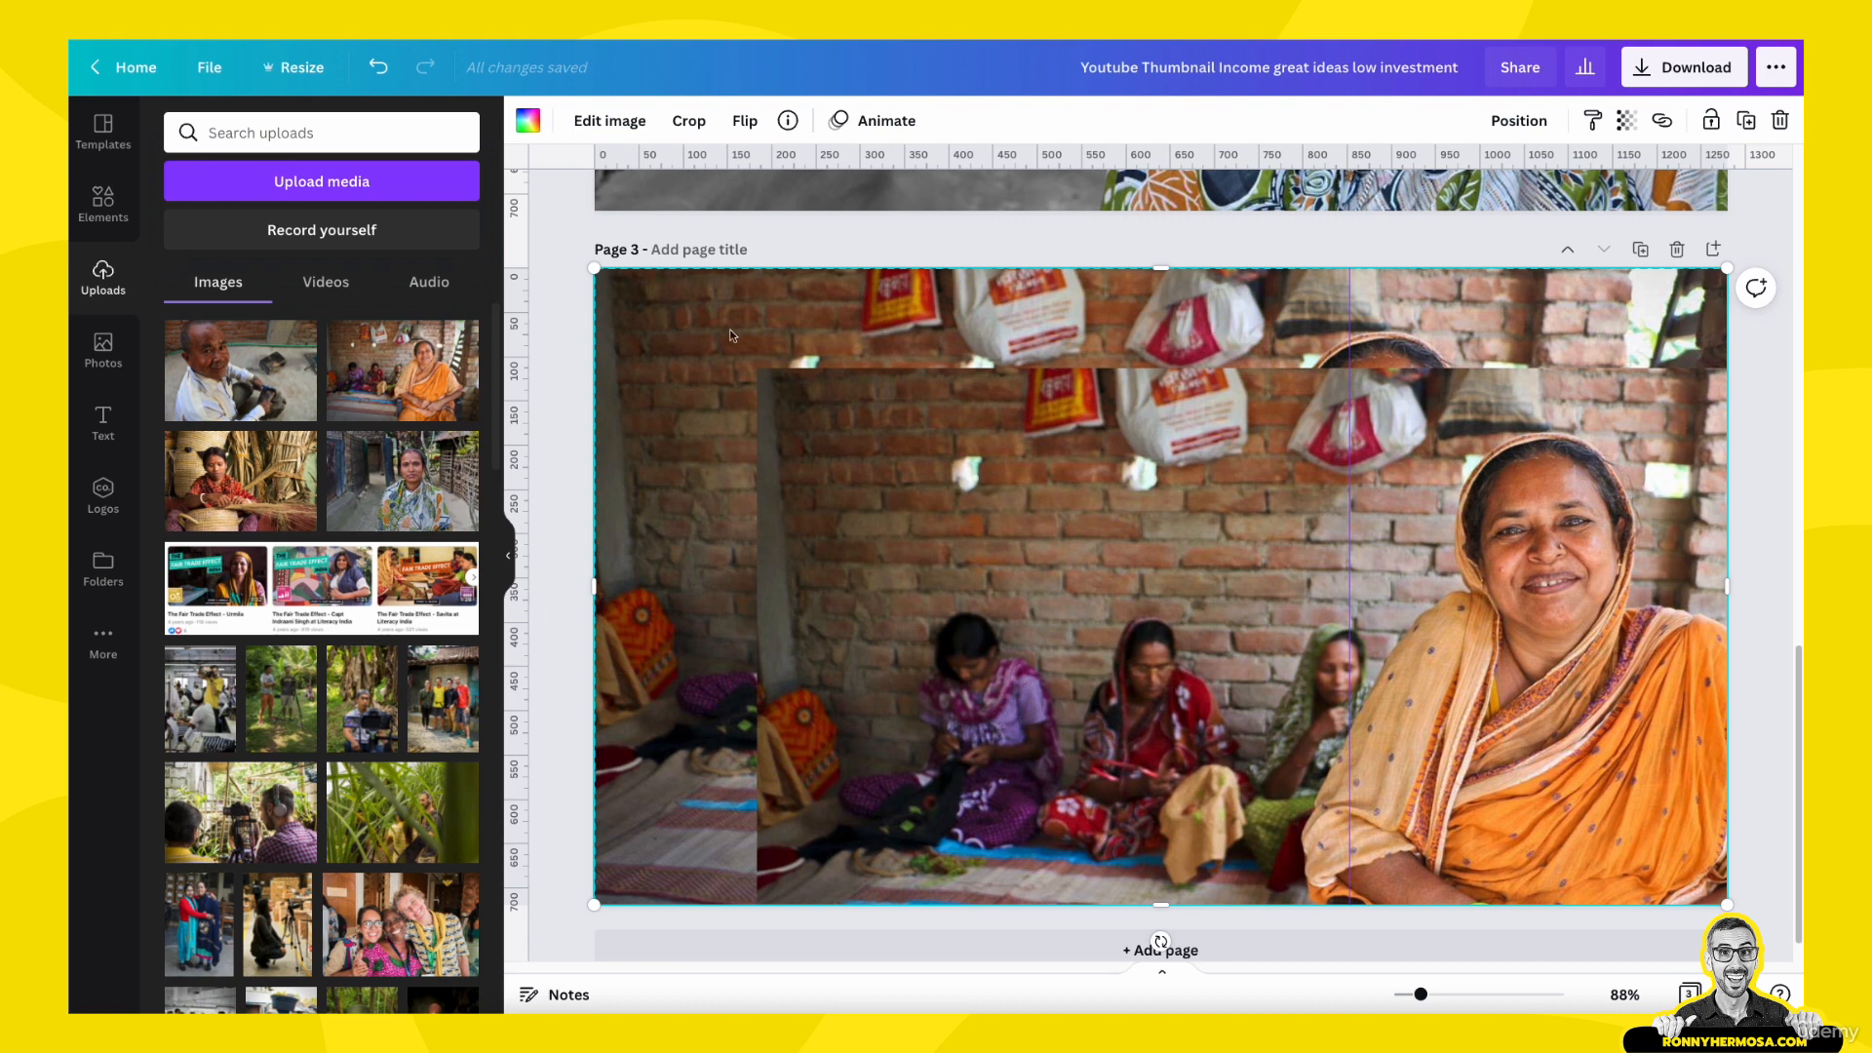
{"action": "left_click", "coordinate": [609, 121]}
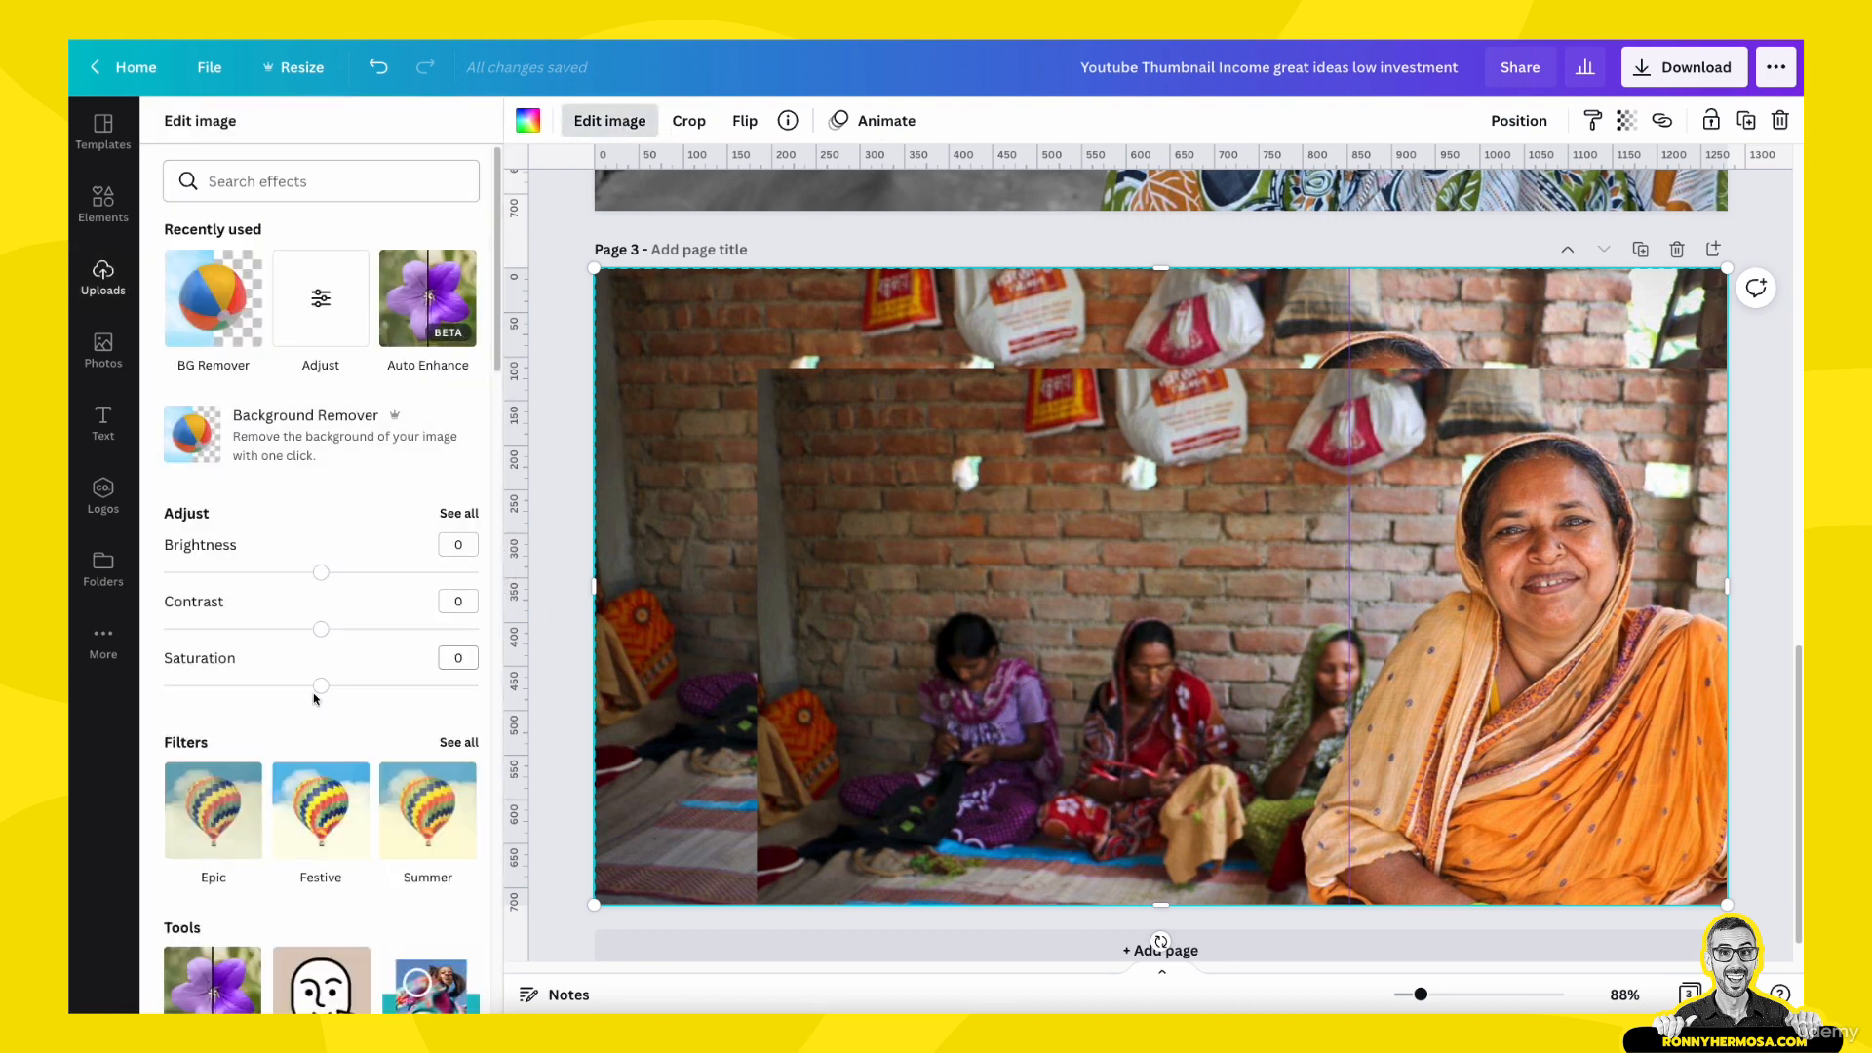
{"action": "left_click_drag", "start_coordinate": [321, 685], "coordinate": [139, 682]}
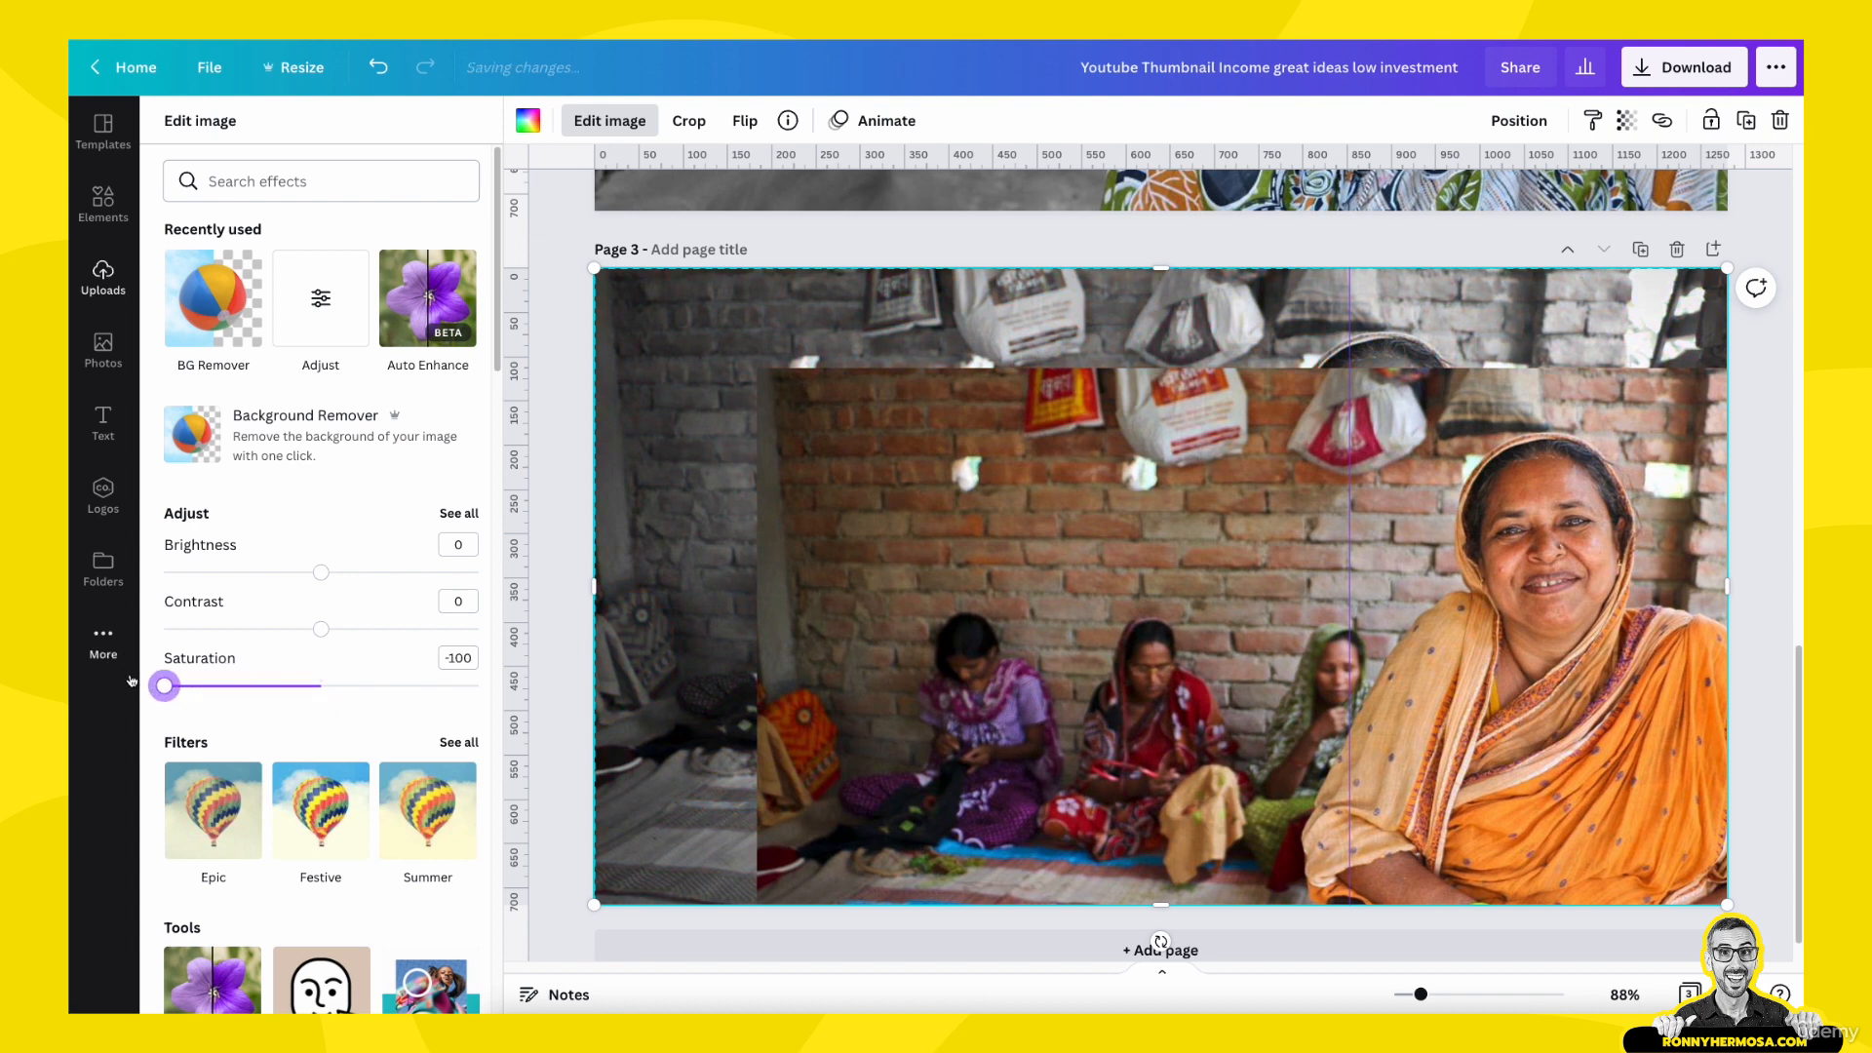
- Align the colour copy exactly over the black-and-white photo on page 3 and remove the copy's background
{"action": "left_click", "coordinate": [1104, 617]}
{"action": "left_click_drag", "start_coordinate": [1126, 577], "coordinate": [968, 482]}
{"action": "left_click", "coordinate": [596, 122]}
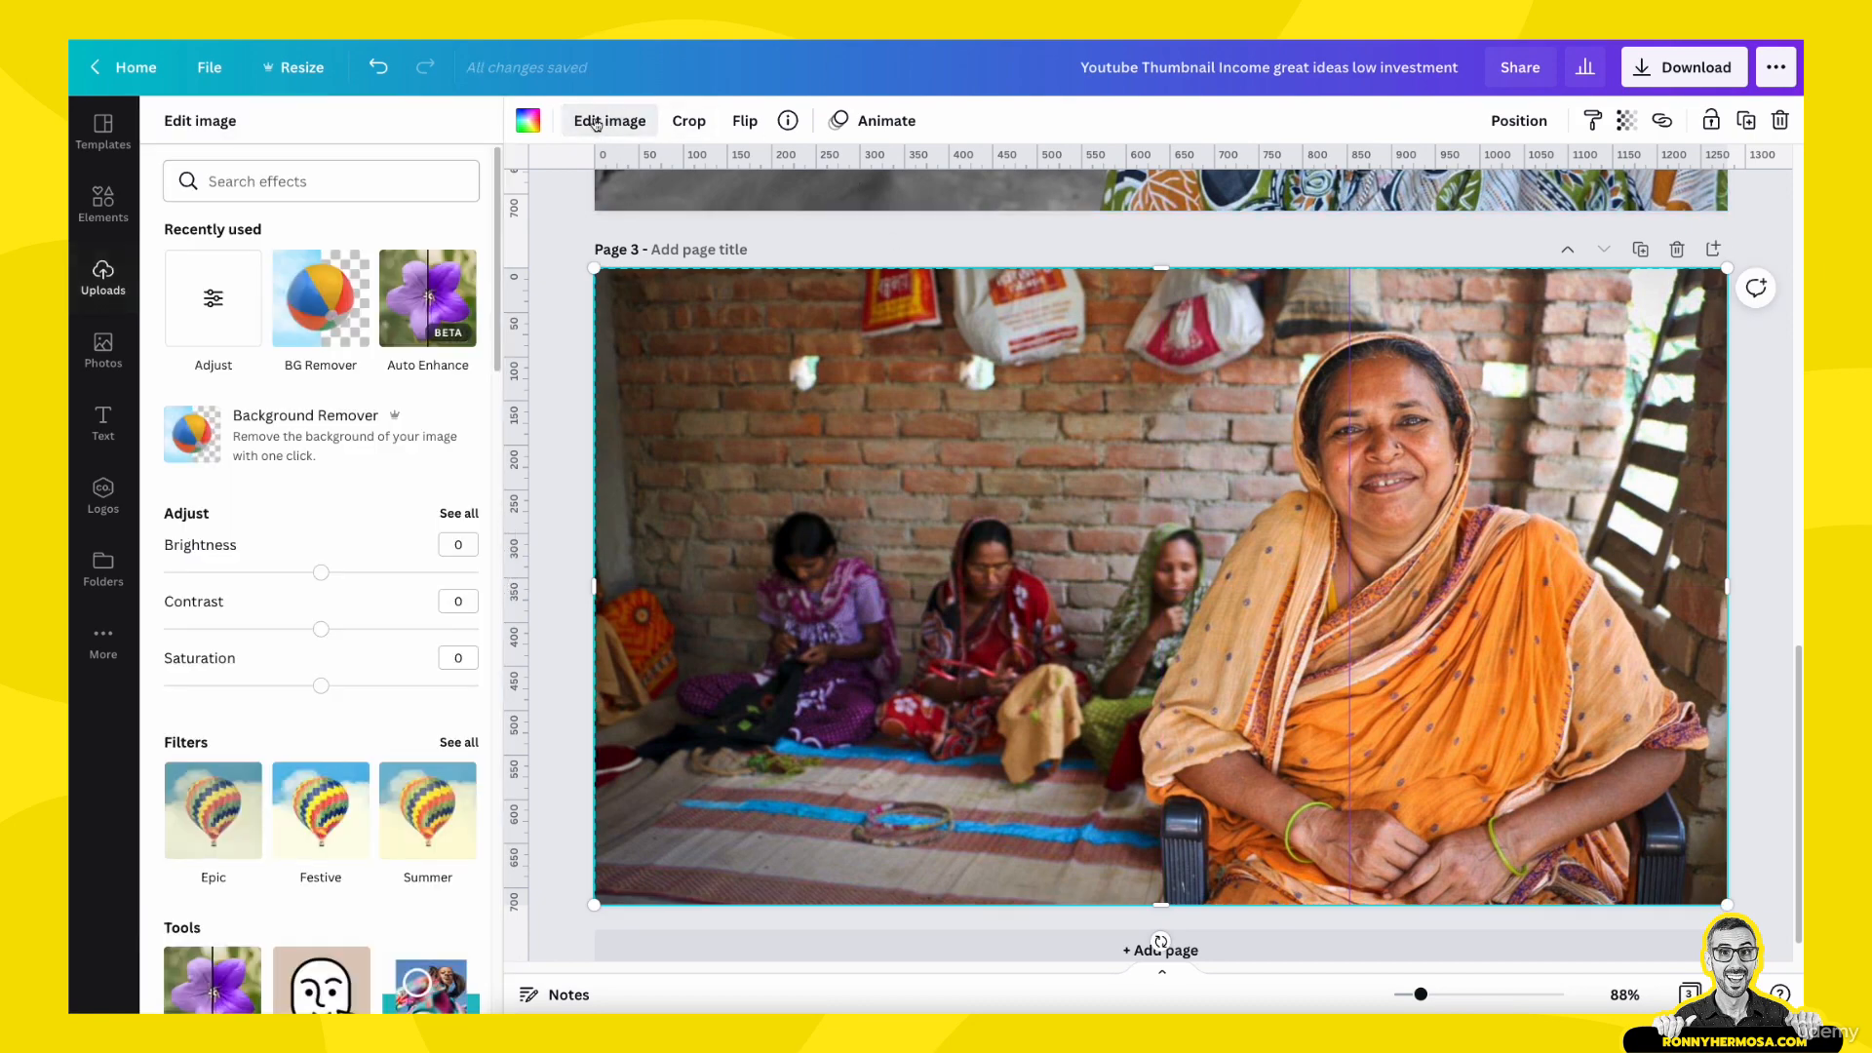
{"action": "left_click", "coordinate": [345, 296]}
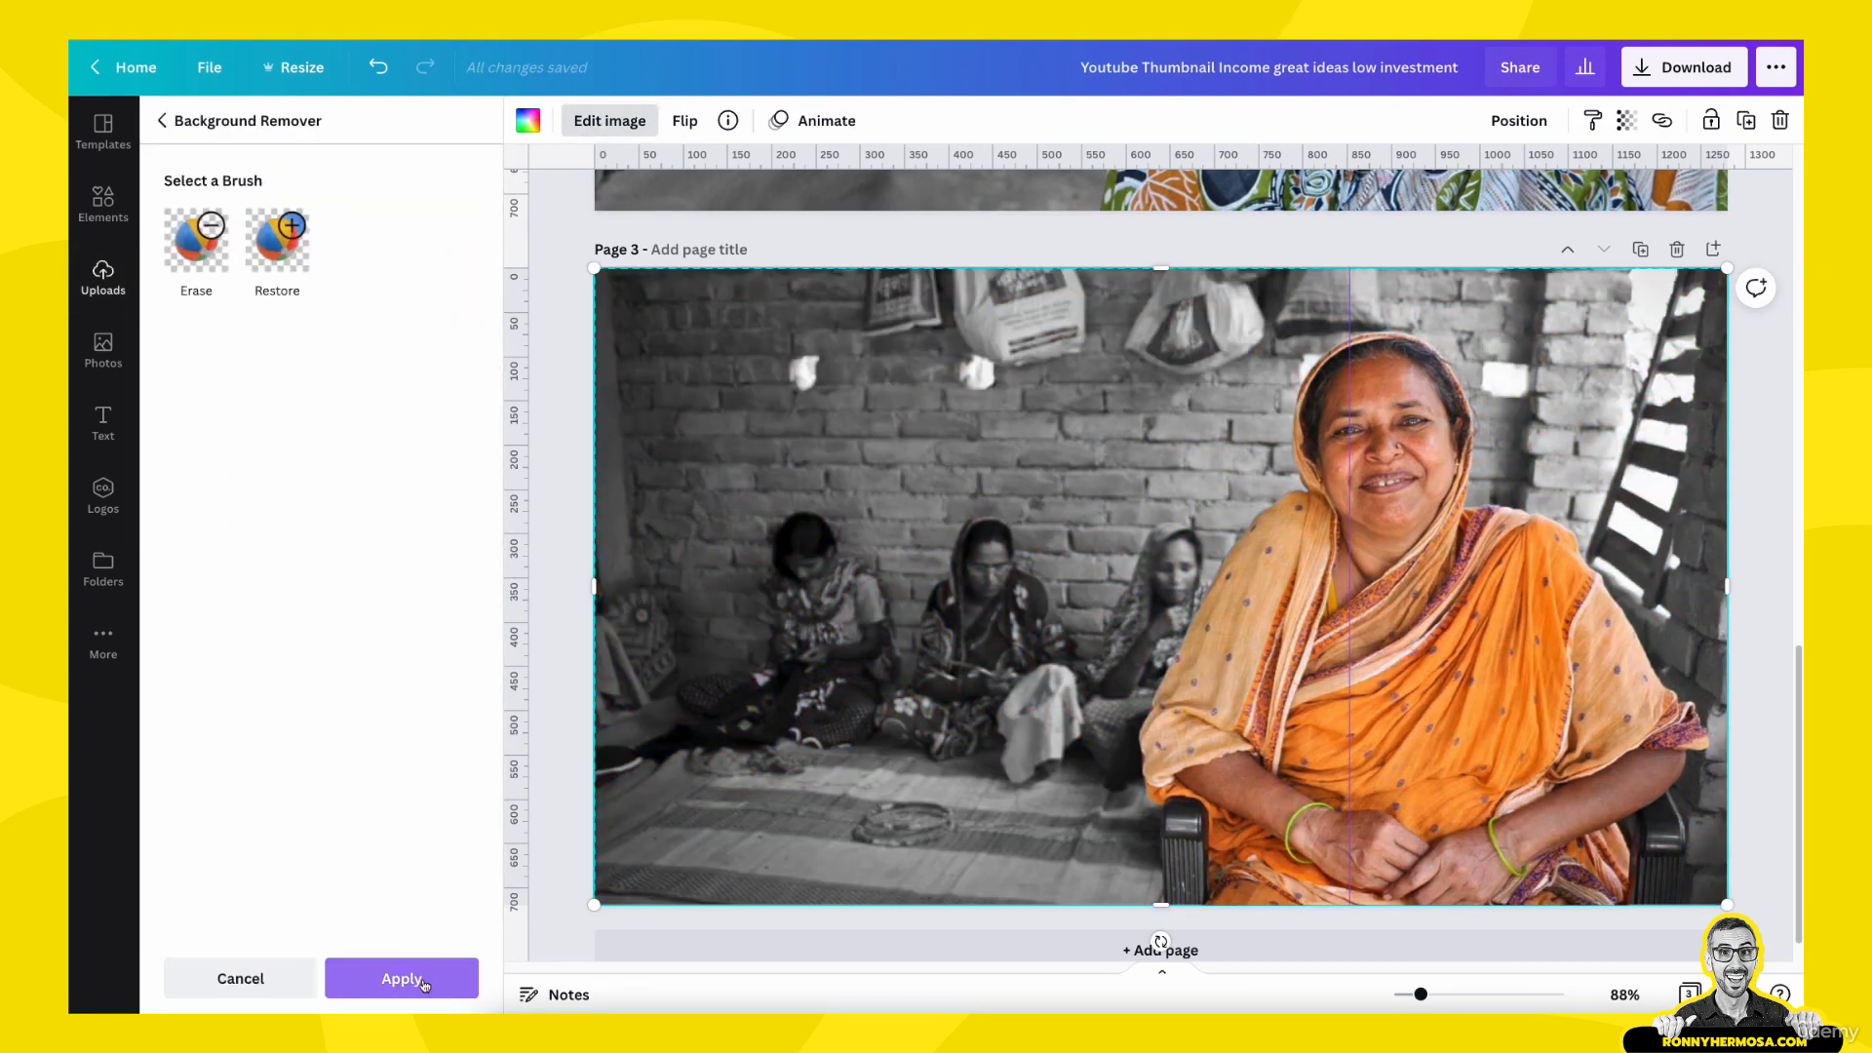
{"action": "left_click", "coordinate": [403, 979]}
{"action": "left_click", "coordinate": [556, 549]}
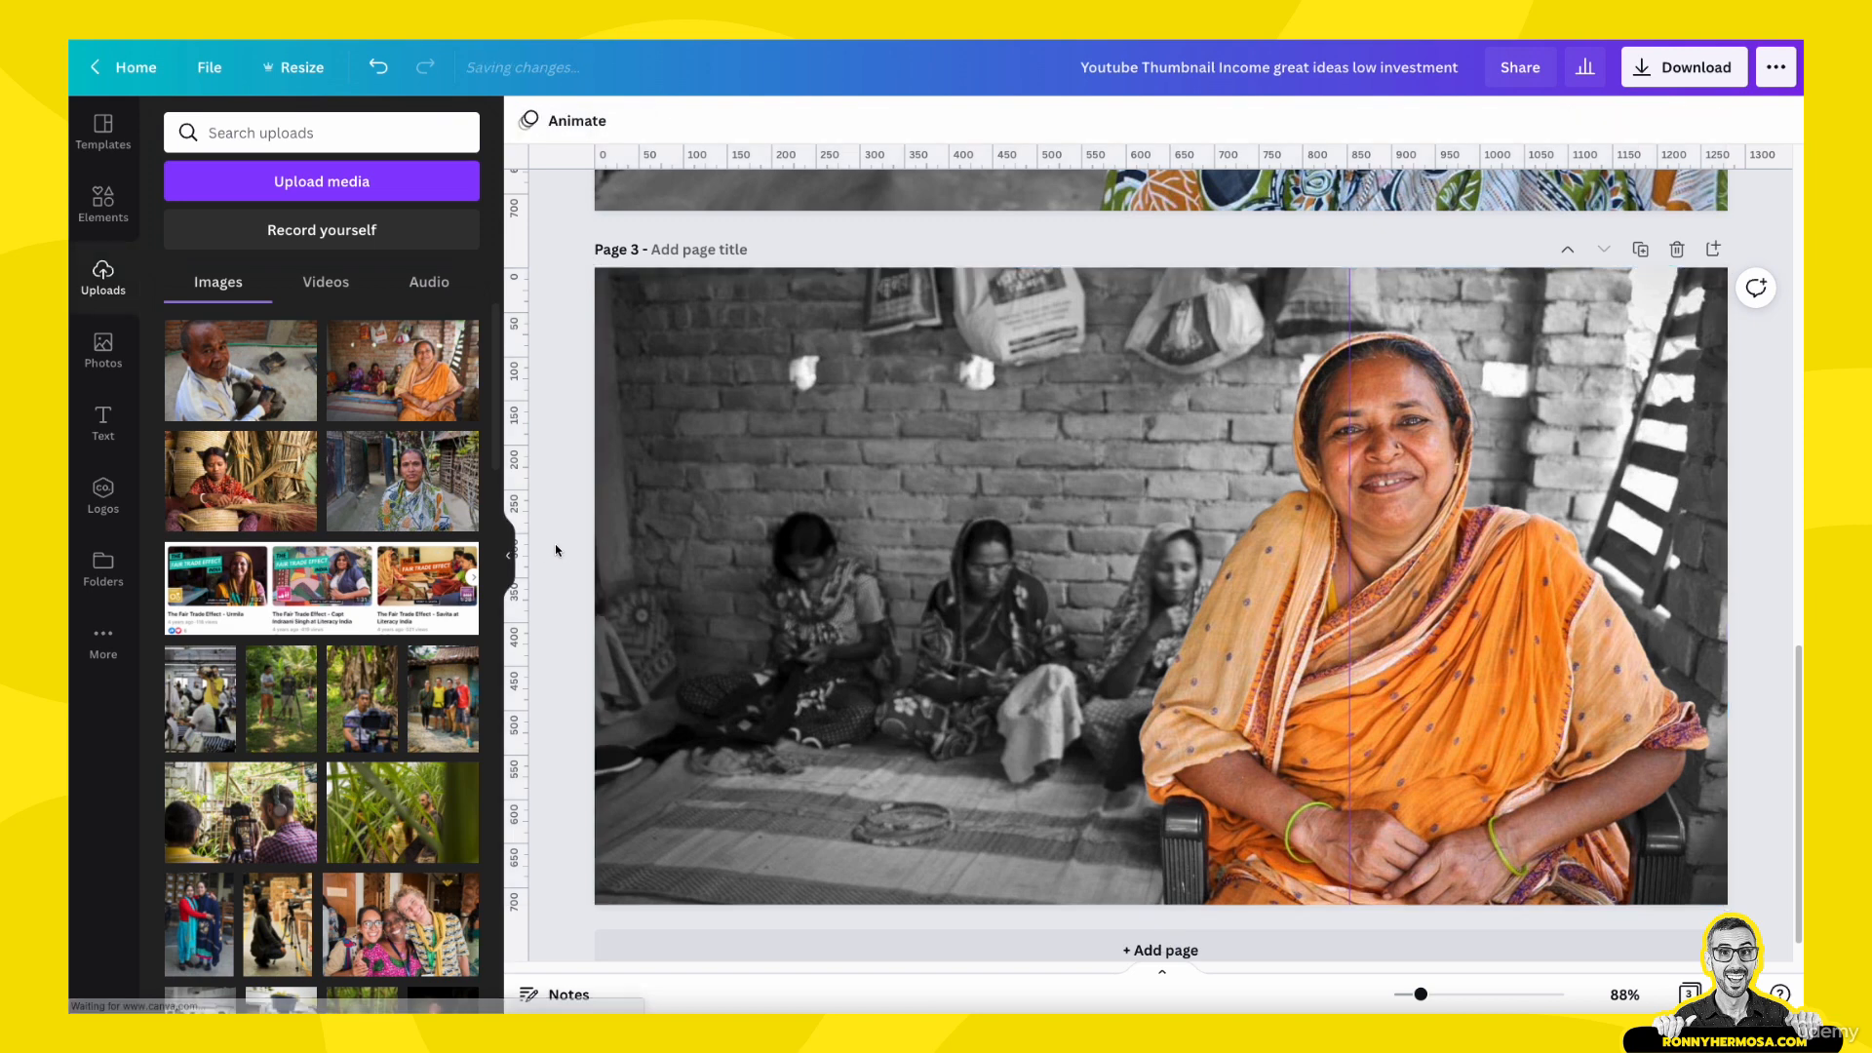
- Try sending the woman's colour cutout to the back, and bring it forward to the front again
{"action": "left_click_drag", "start_coordinate": [556, 544], "coordinate": [635, 628]}
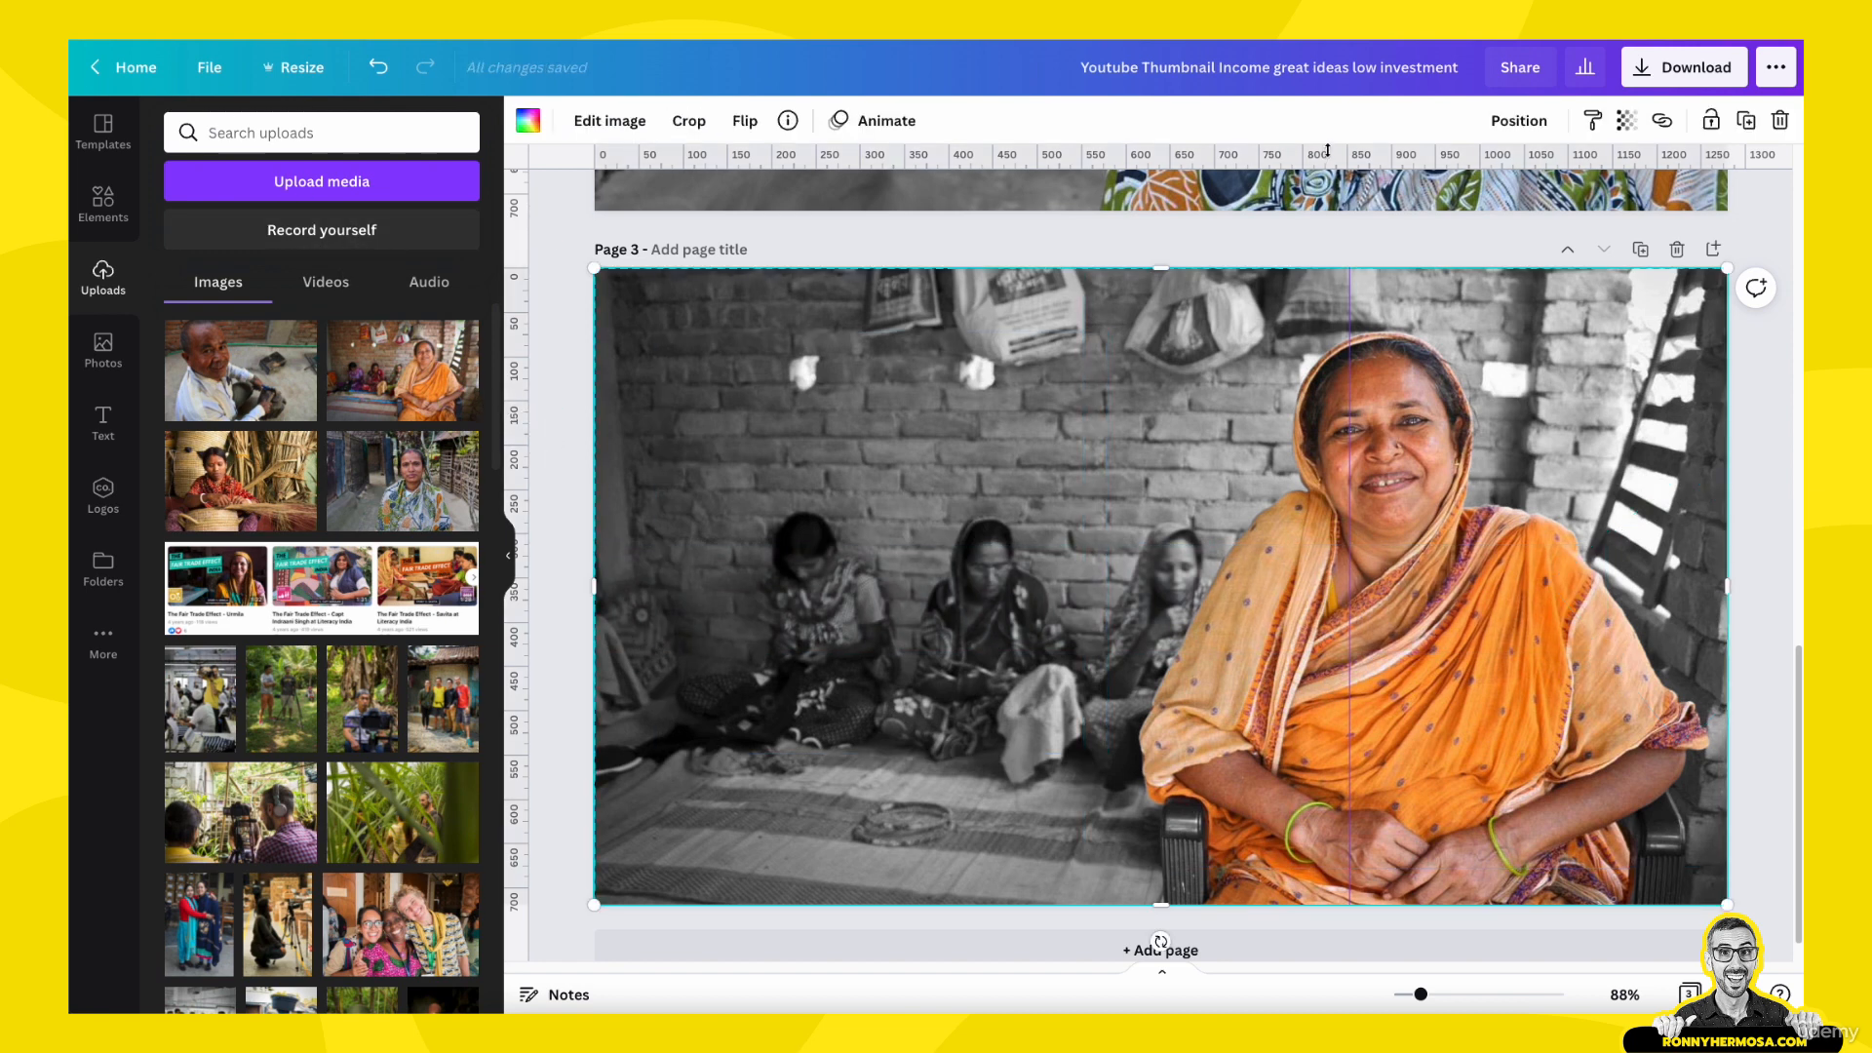
{"action": "left_click", "coordinate": [1517, 120]}
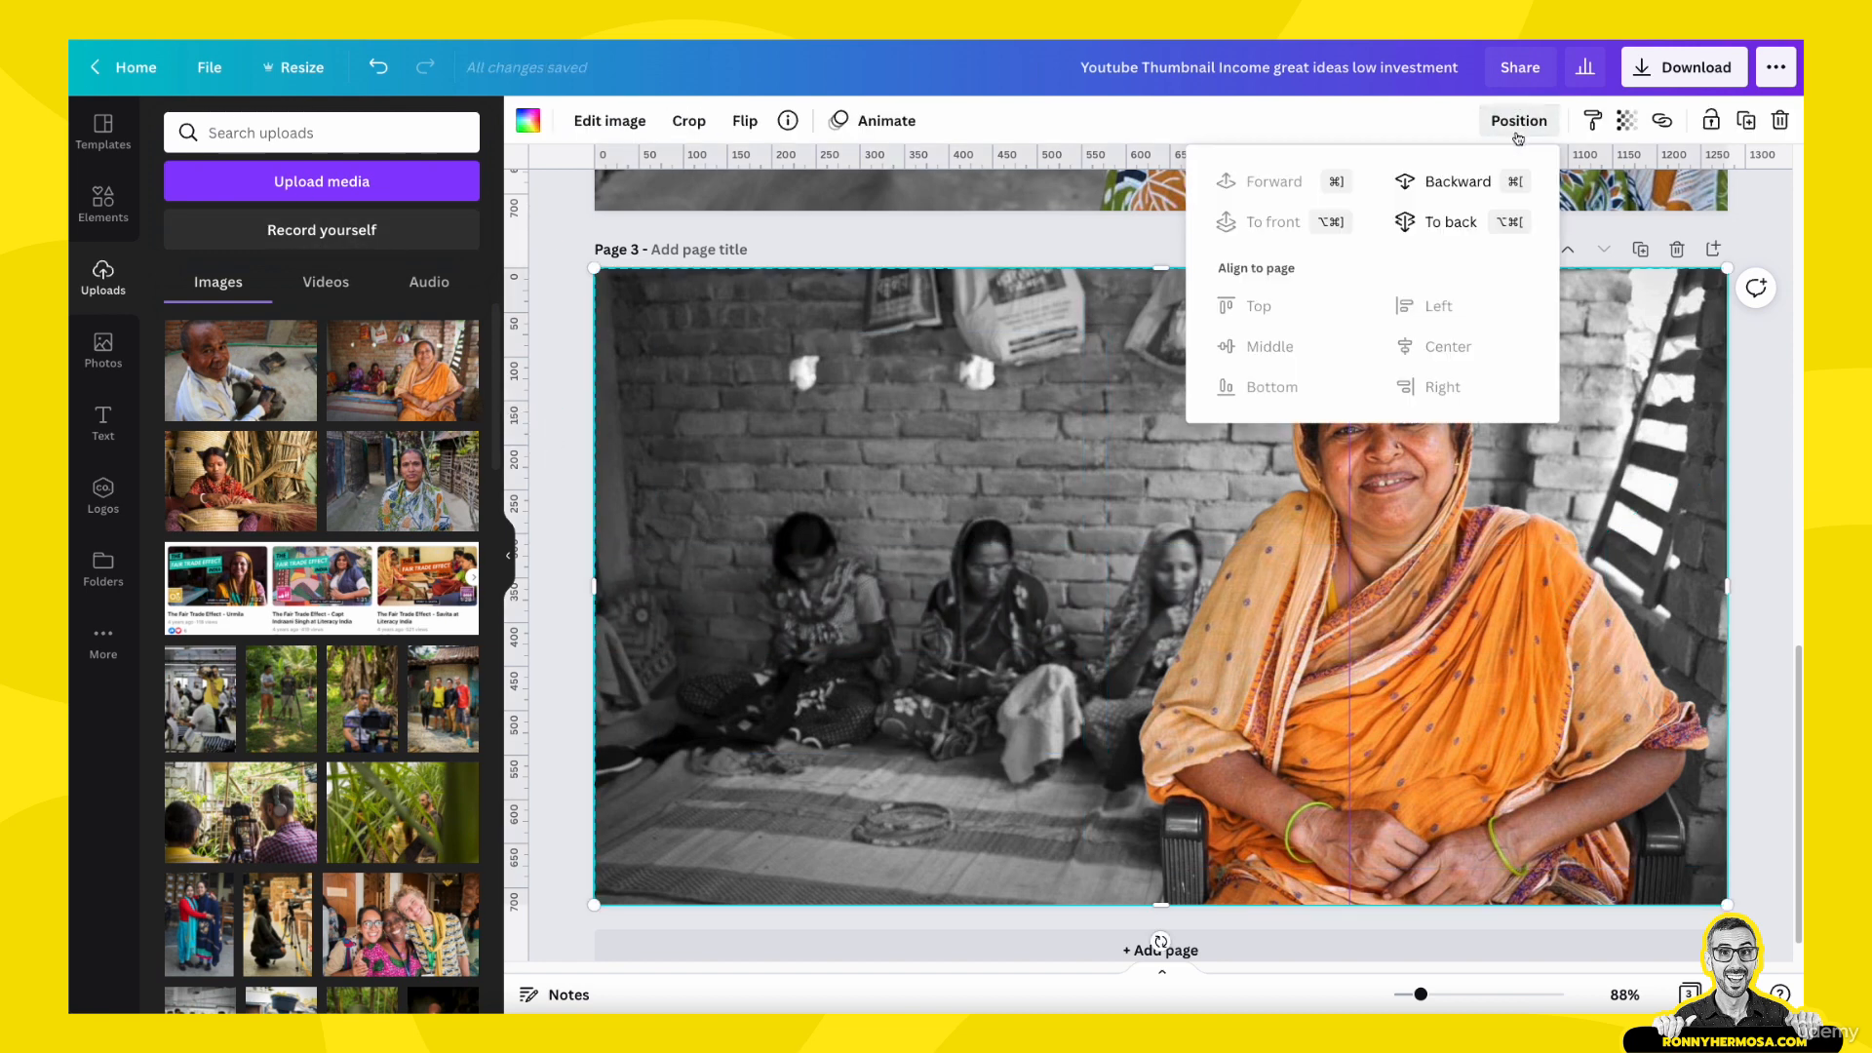
{"action": "left_click", "coordinate": [1467, 231]}
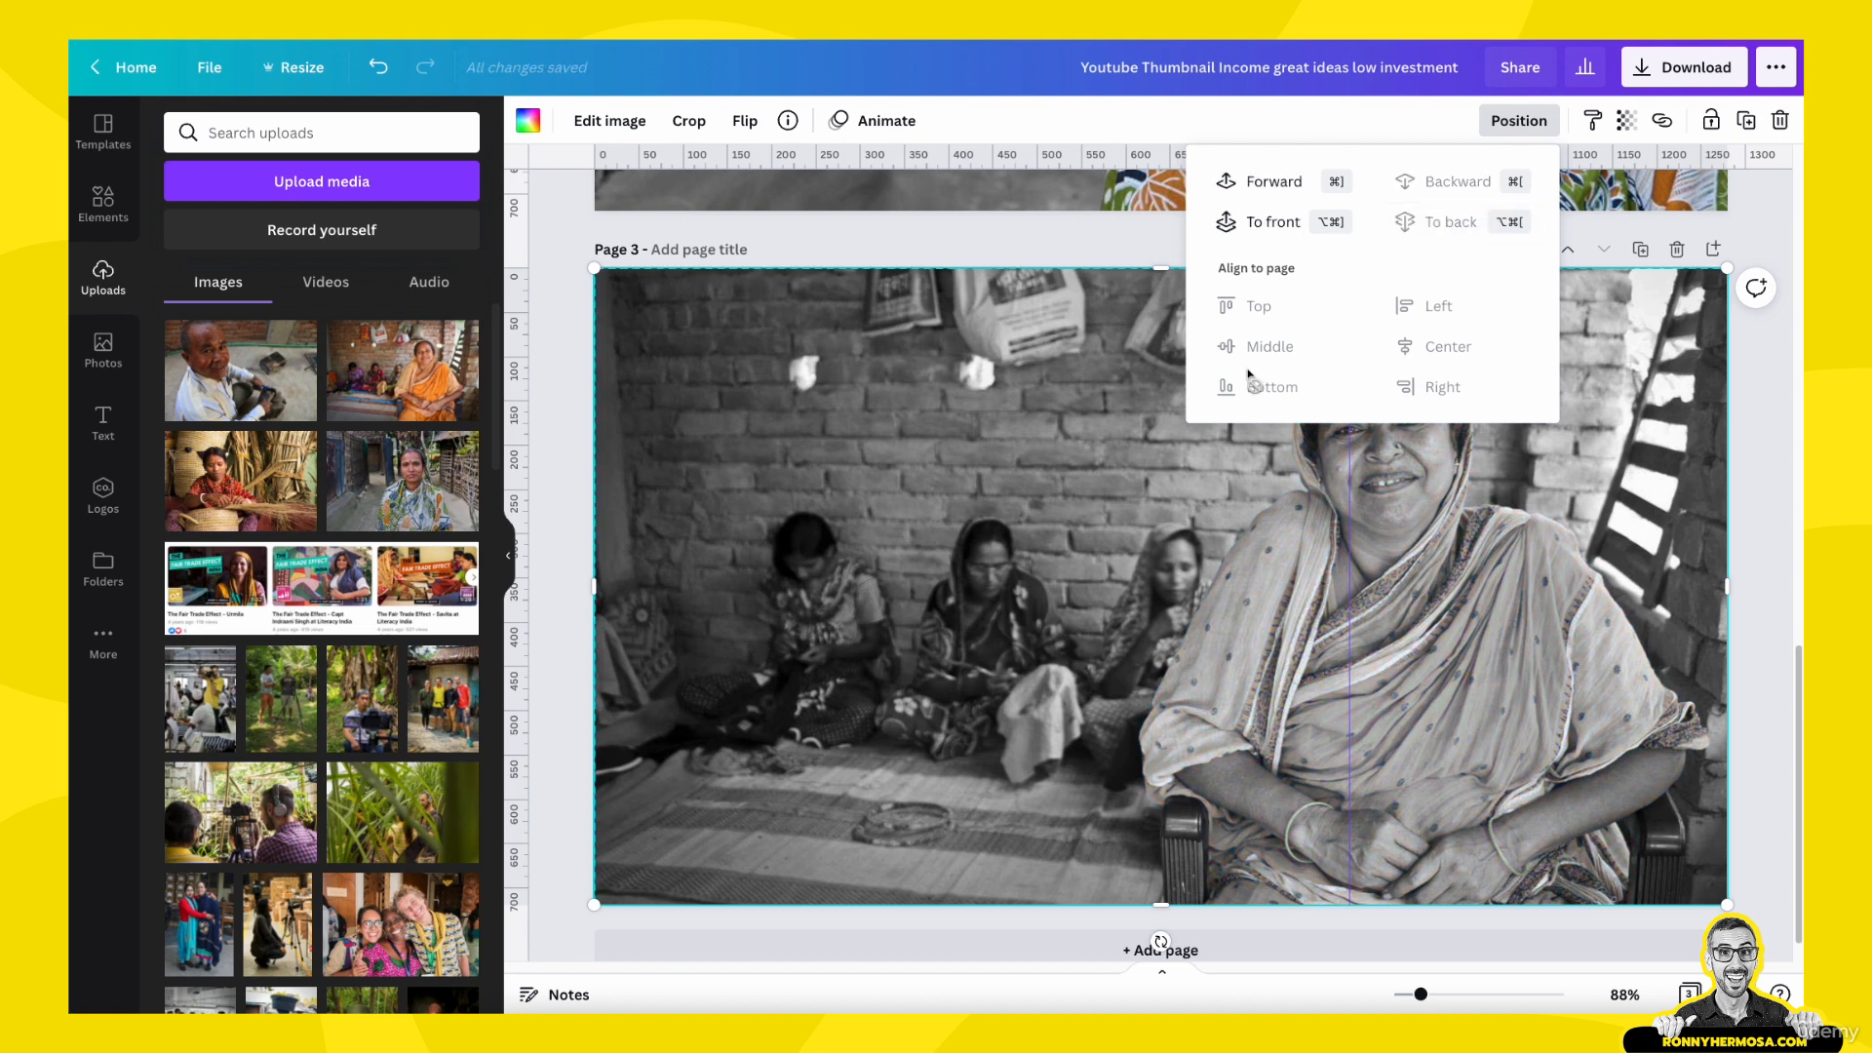
{"action": "left_click", "coordinate": [1271, 193]}
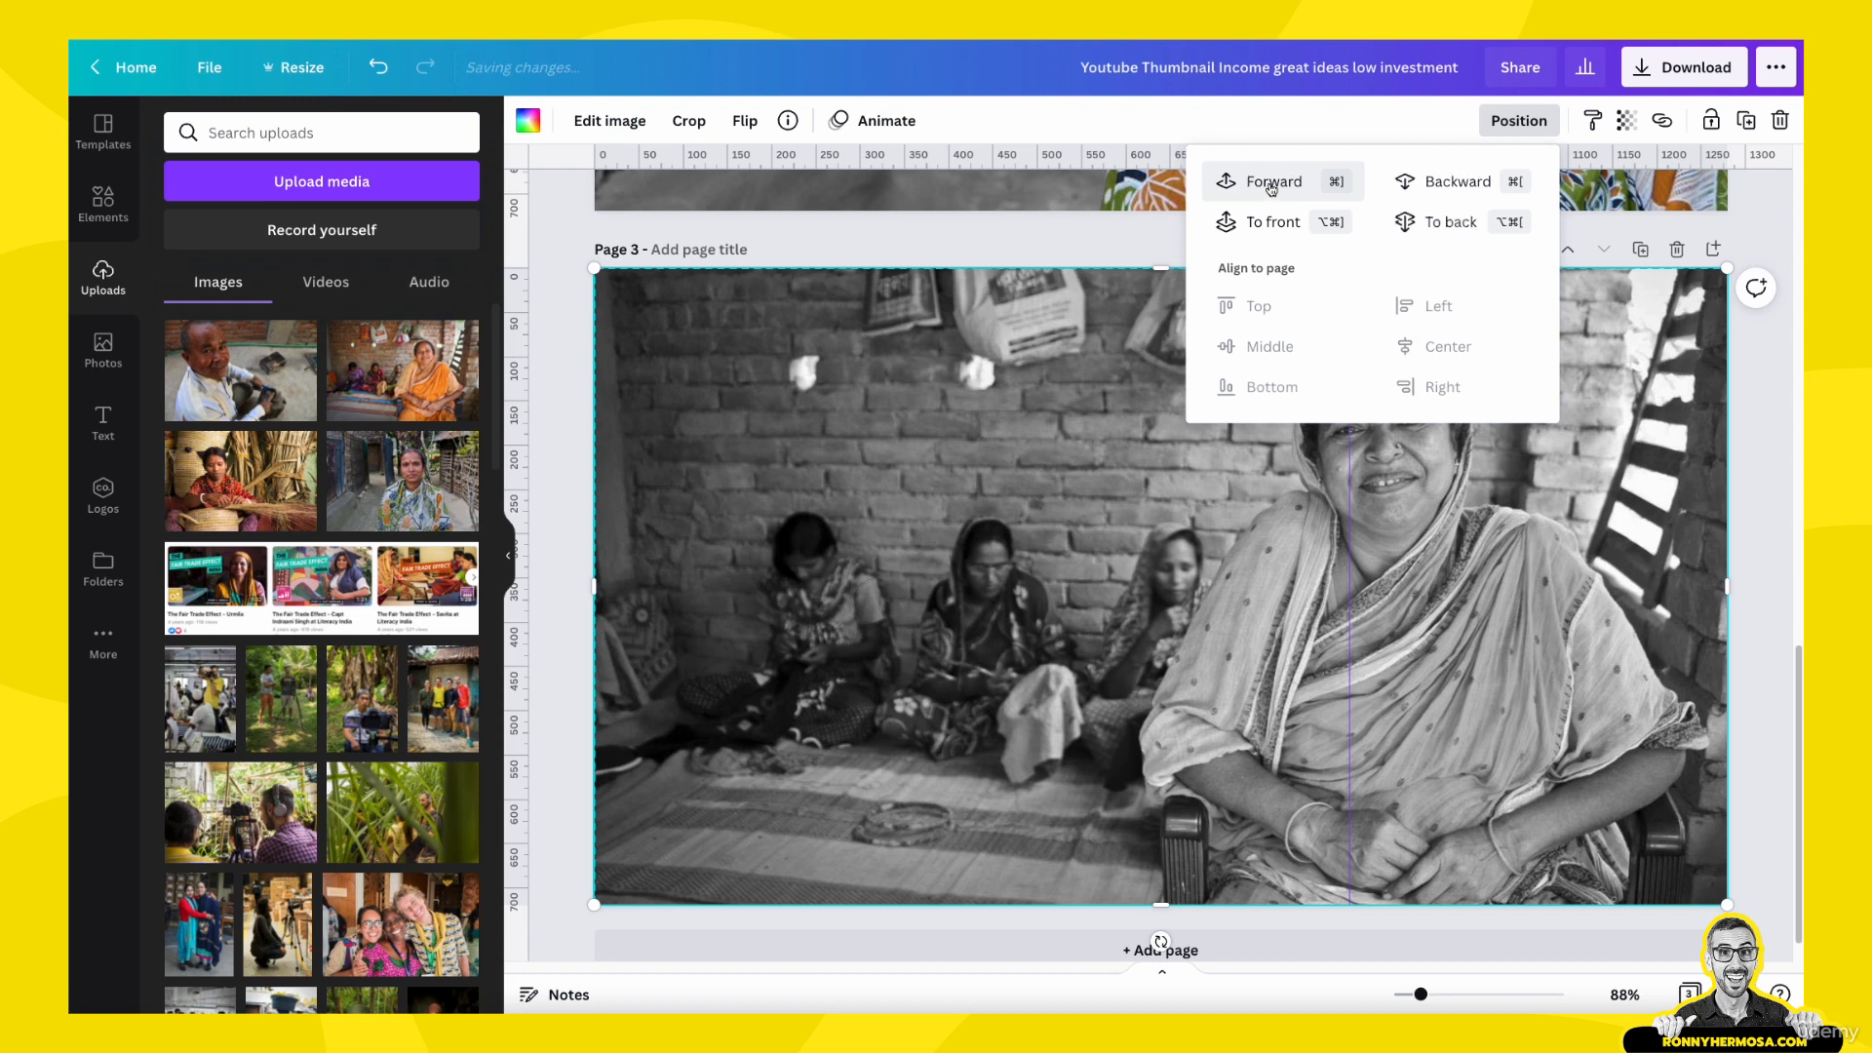
{"action": "left_click", "coordinate": [1270, 187]}
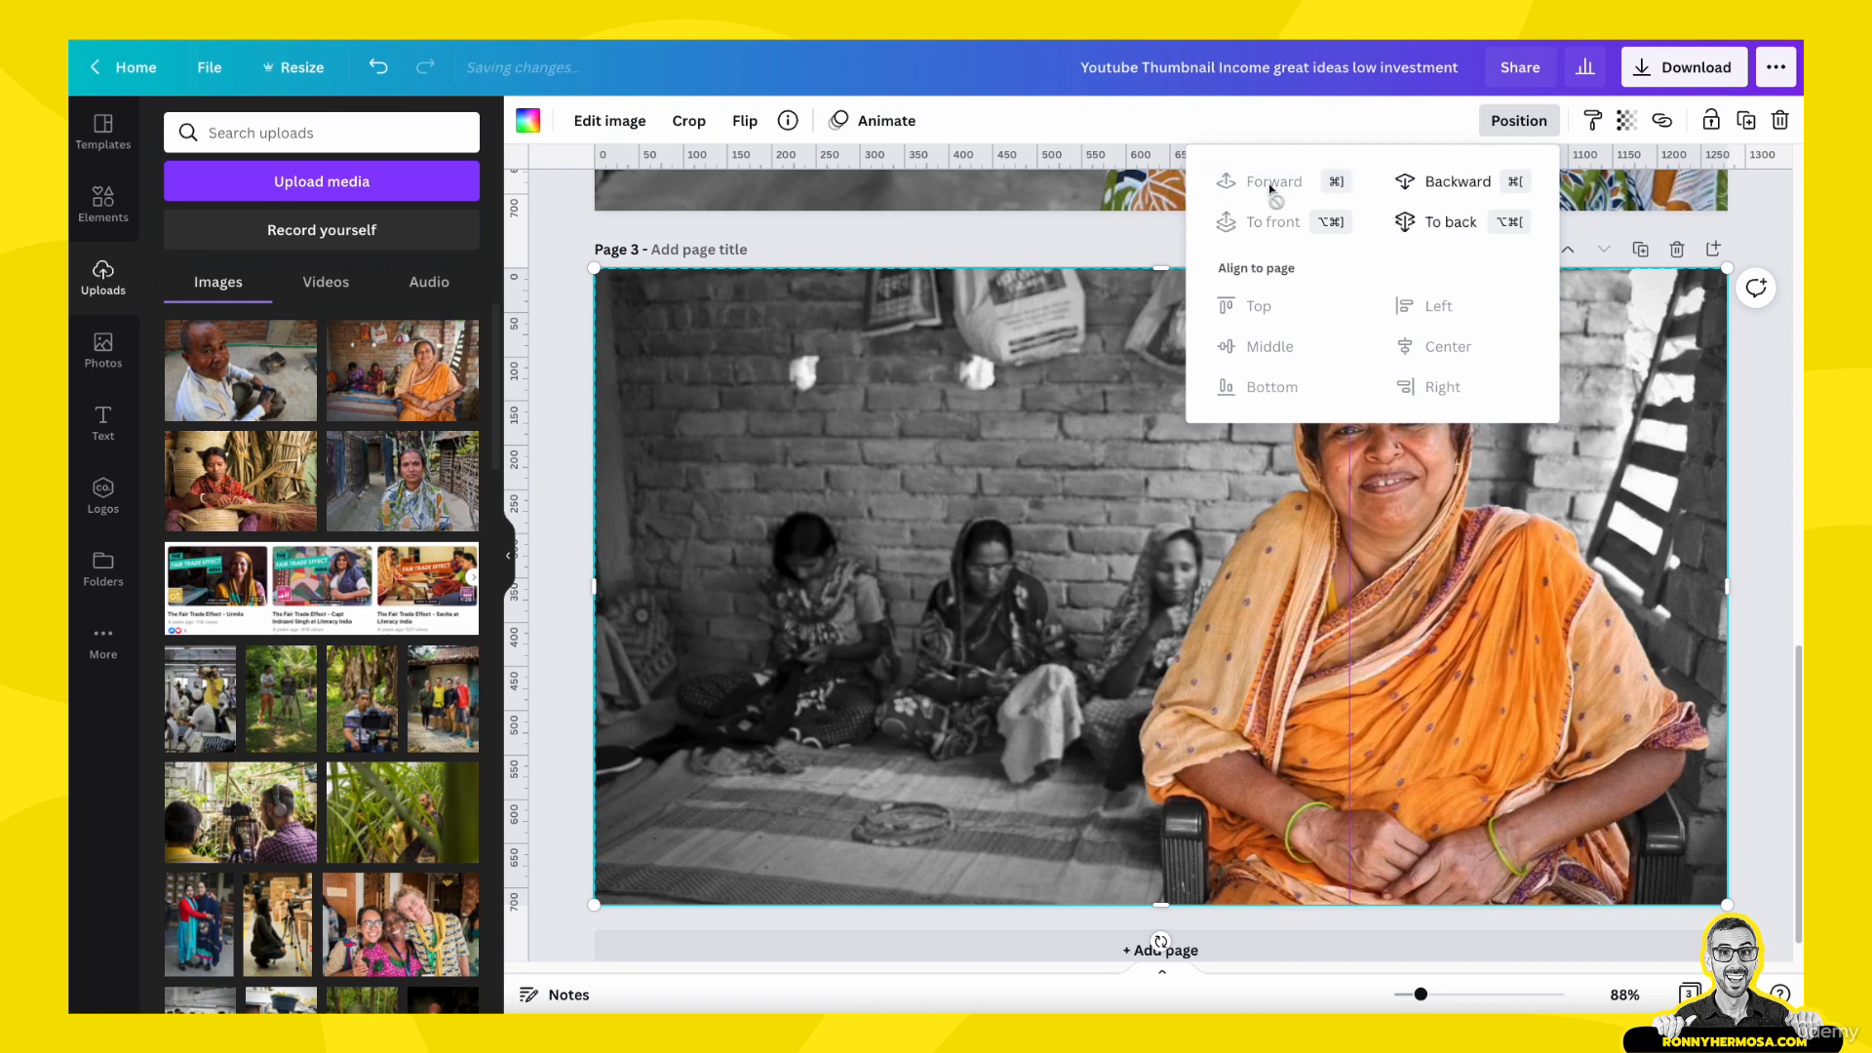
{"action": "left_click", "coordinate": [941, 576]}
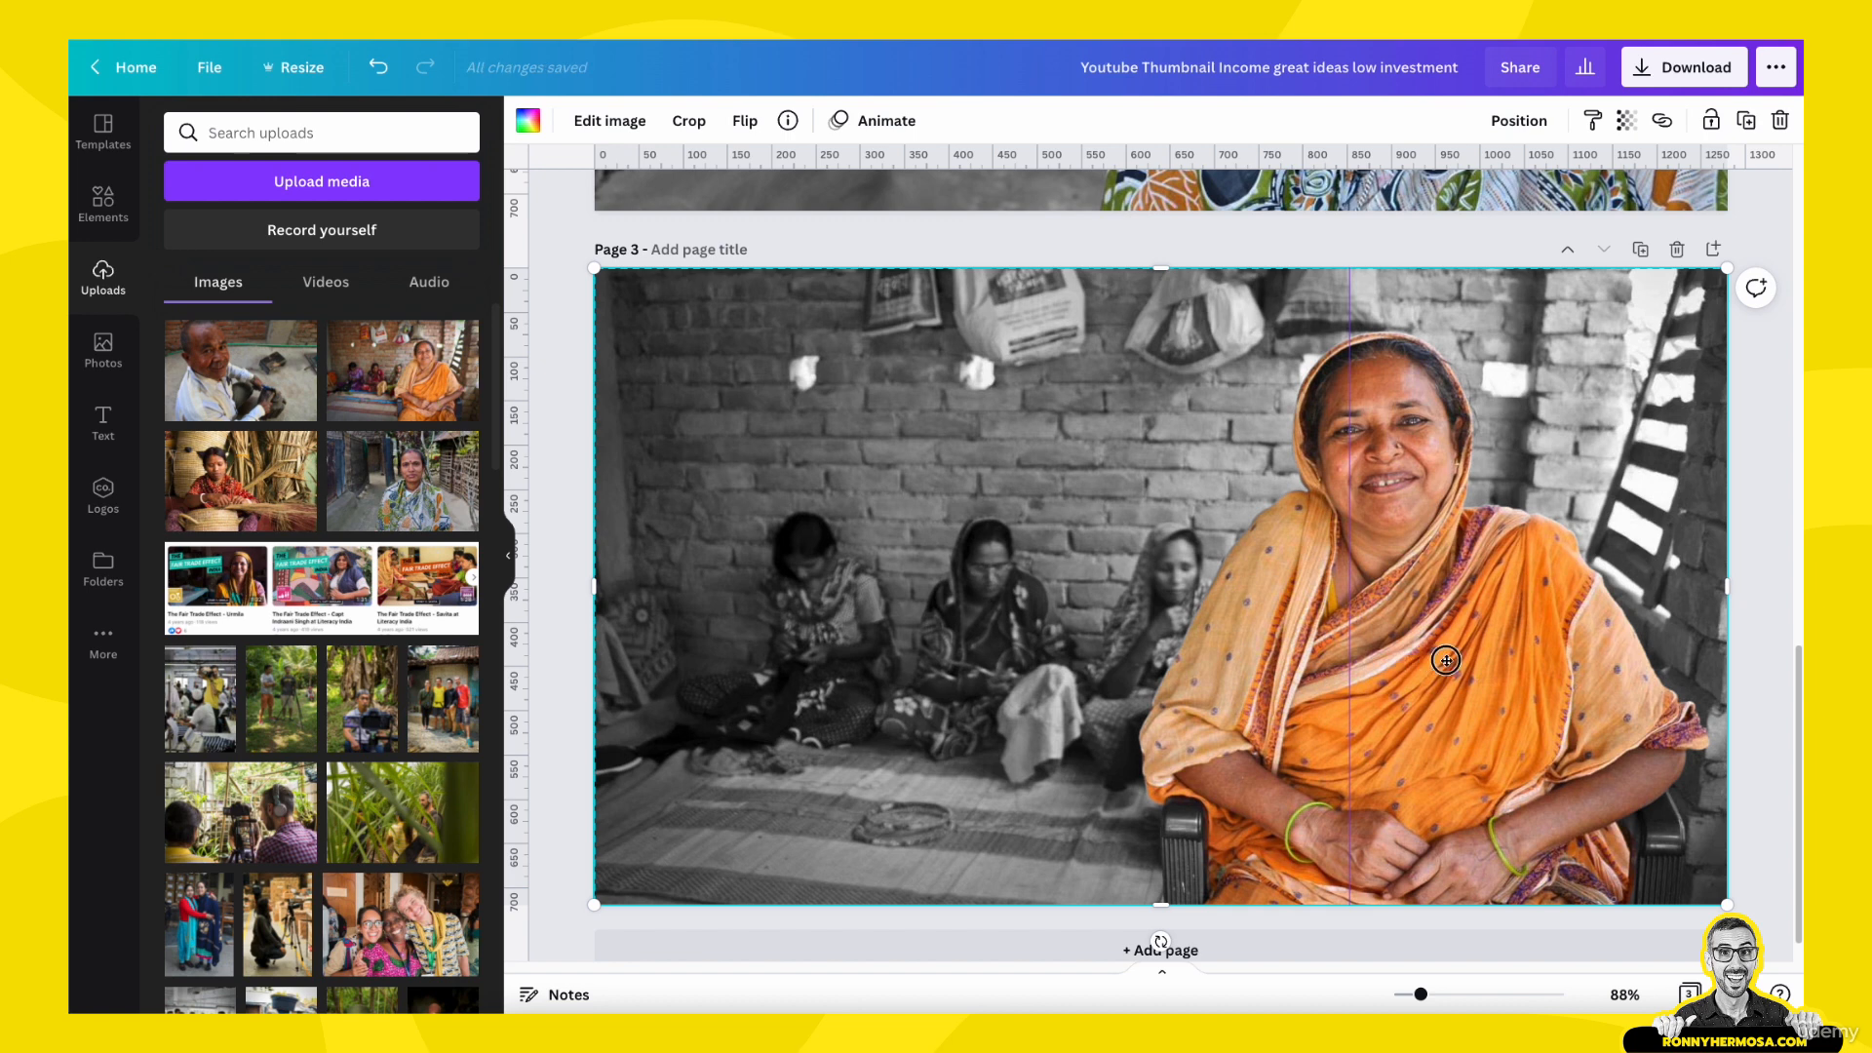
- Send the black-and-white photo behind all other page 3 elements, shifting the colour cutout aside for access and realigning it over the background
{"action": "left_click_drag", "start_coordinate": [1433, 663], "coordinate": [1479, 656]}
{"action": "left_click", "coordinate": [620, 477]}
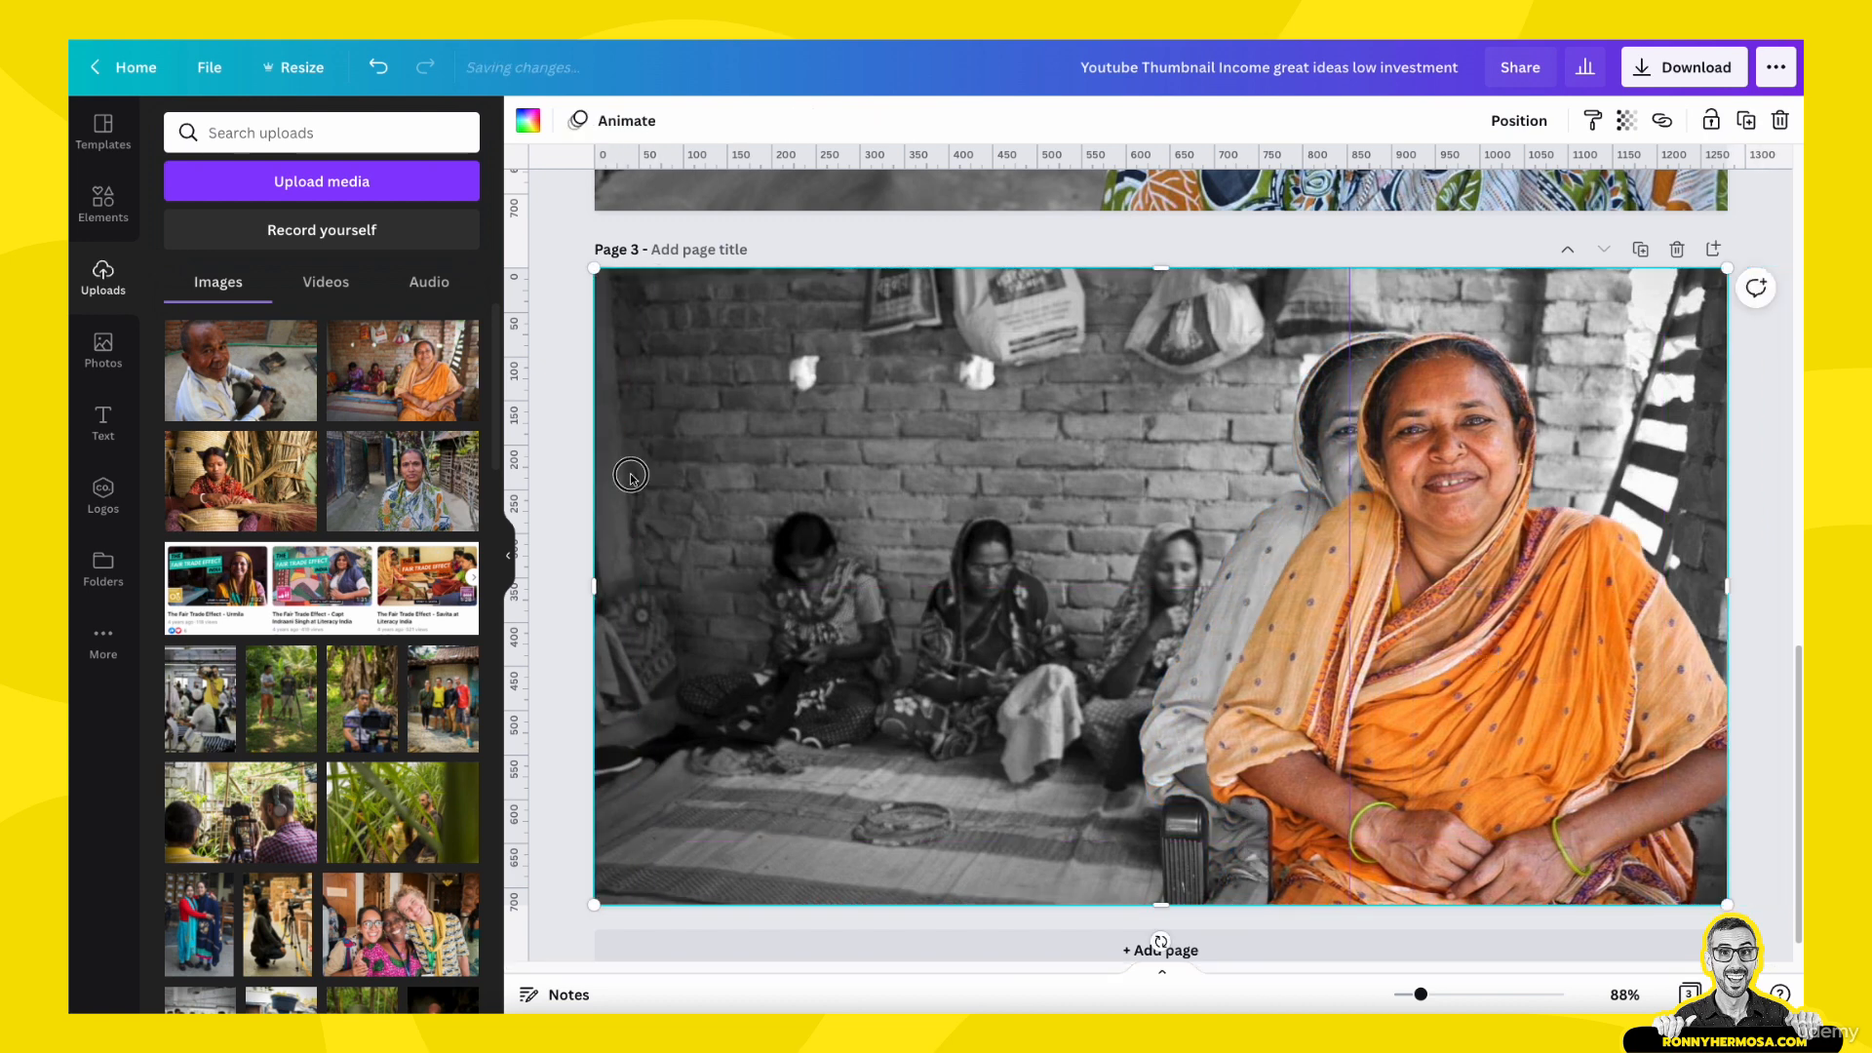
{"action": "left_click", "coordinate": [1519, 119]}
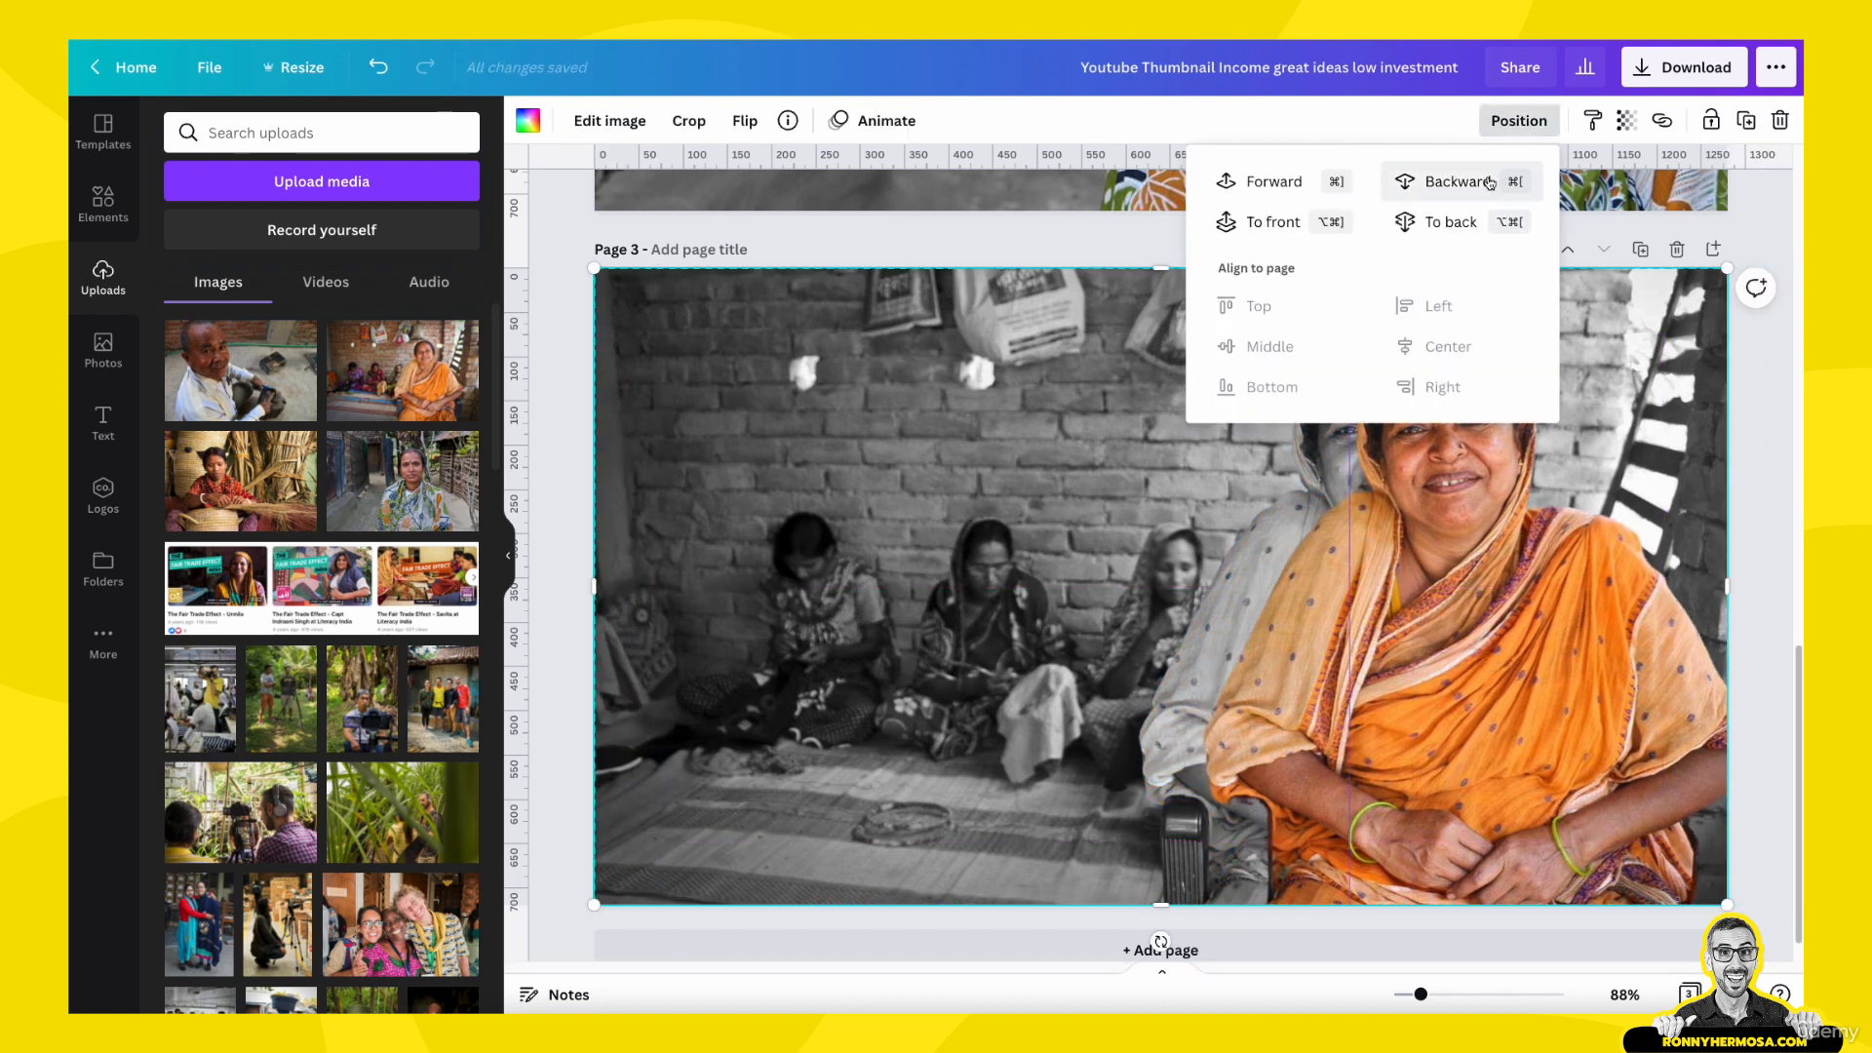
{"action": "left_click", "coordinate": [1423, 225]}
{"action": "left_click", "coordinate": [1516, 667]}
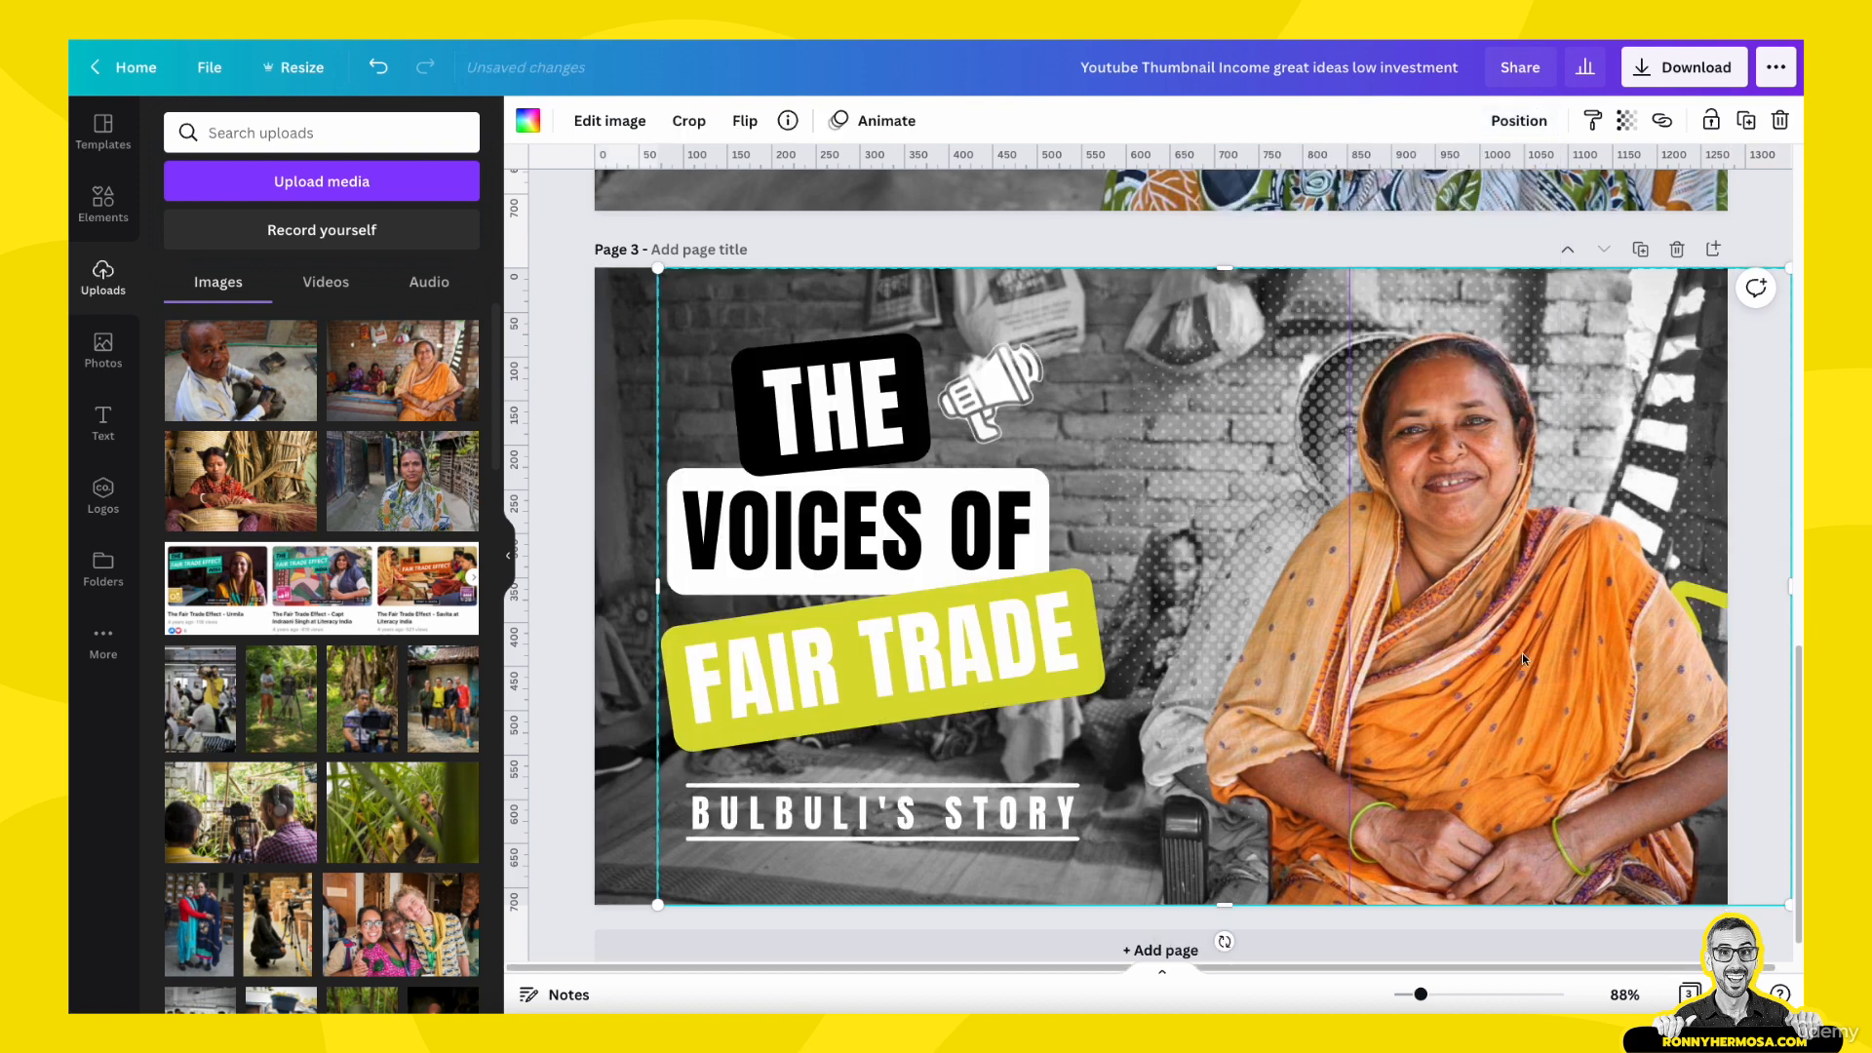
{"action": "left_click_drag", "start_coordinate": [1526, 635], "coordinate": [1467, 633]}
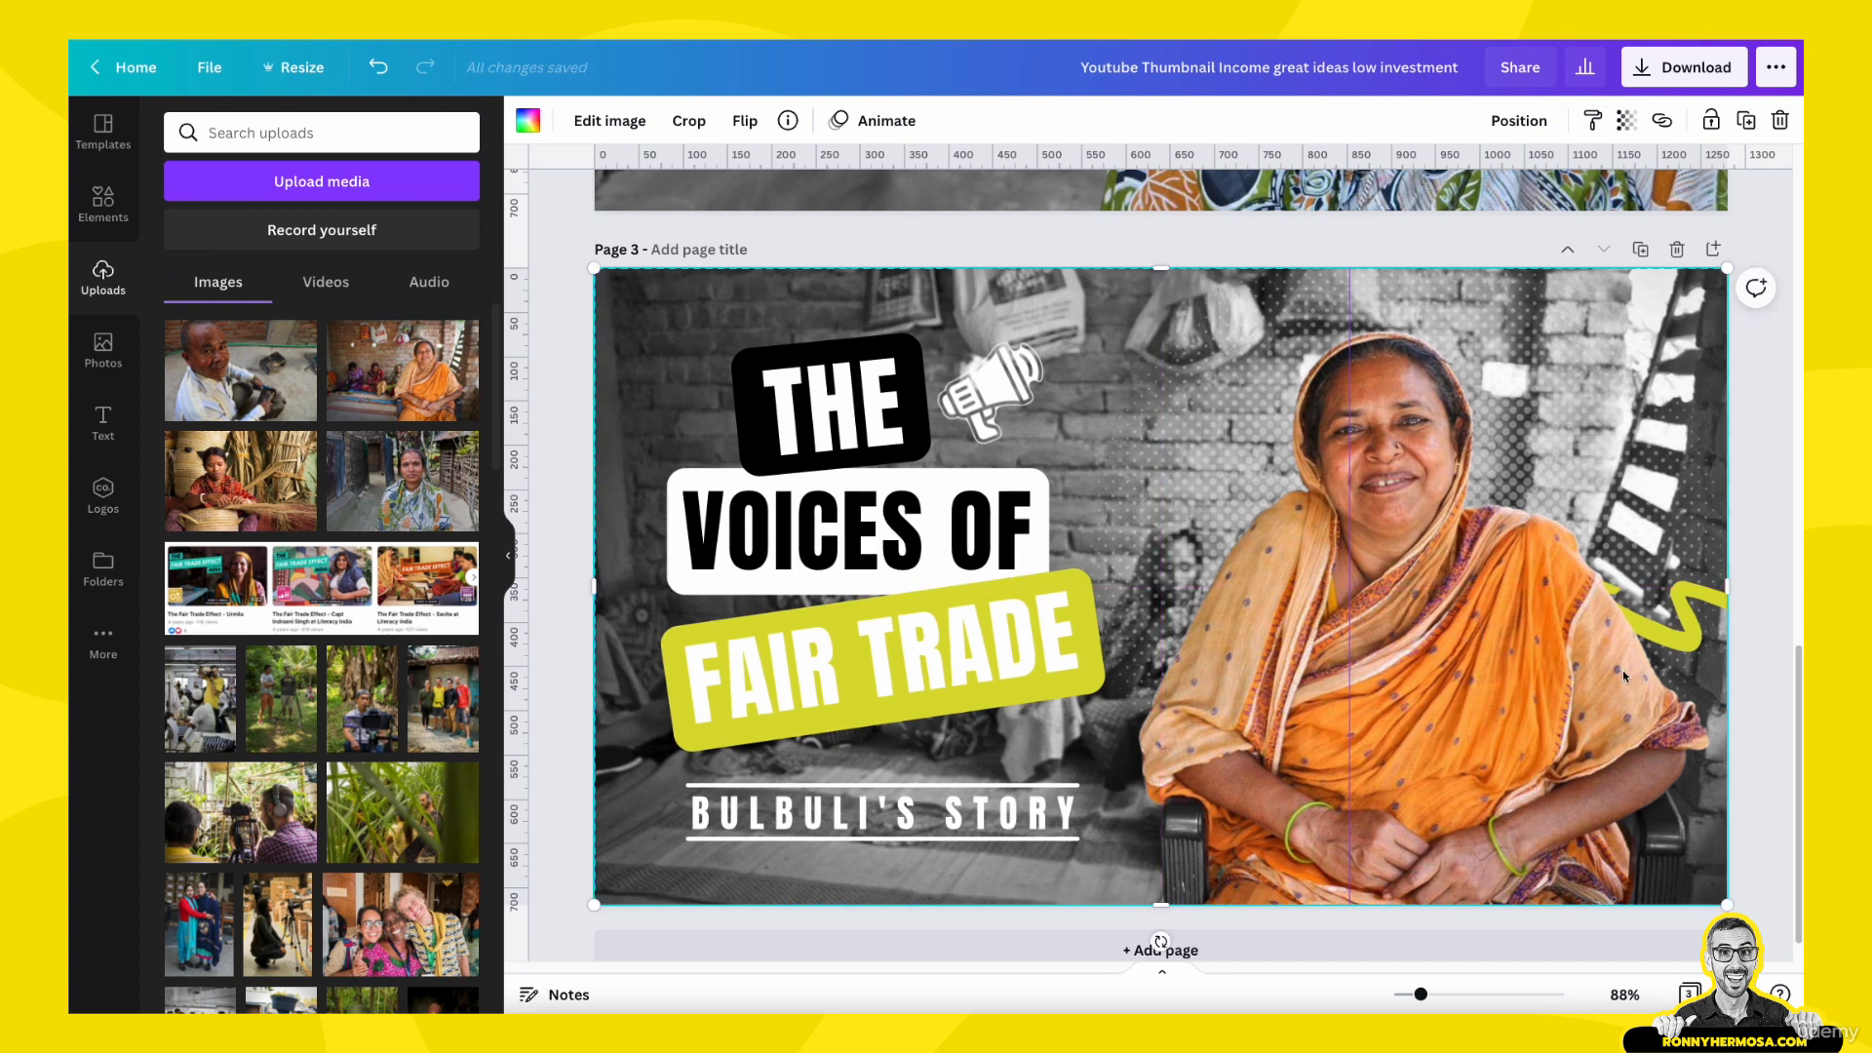
{"action": "key", "text": "Escape"}
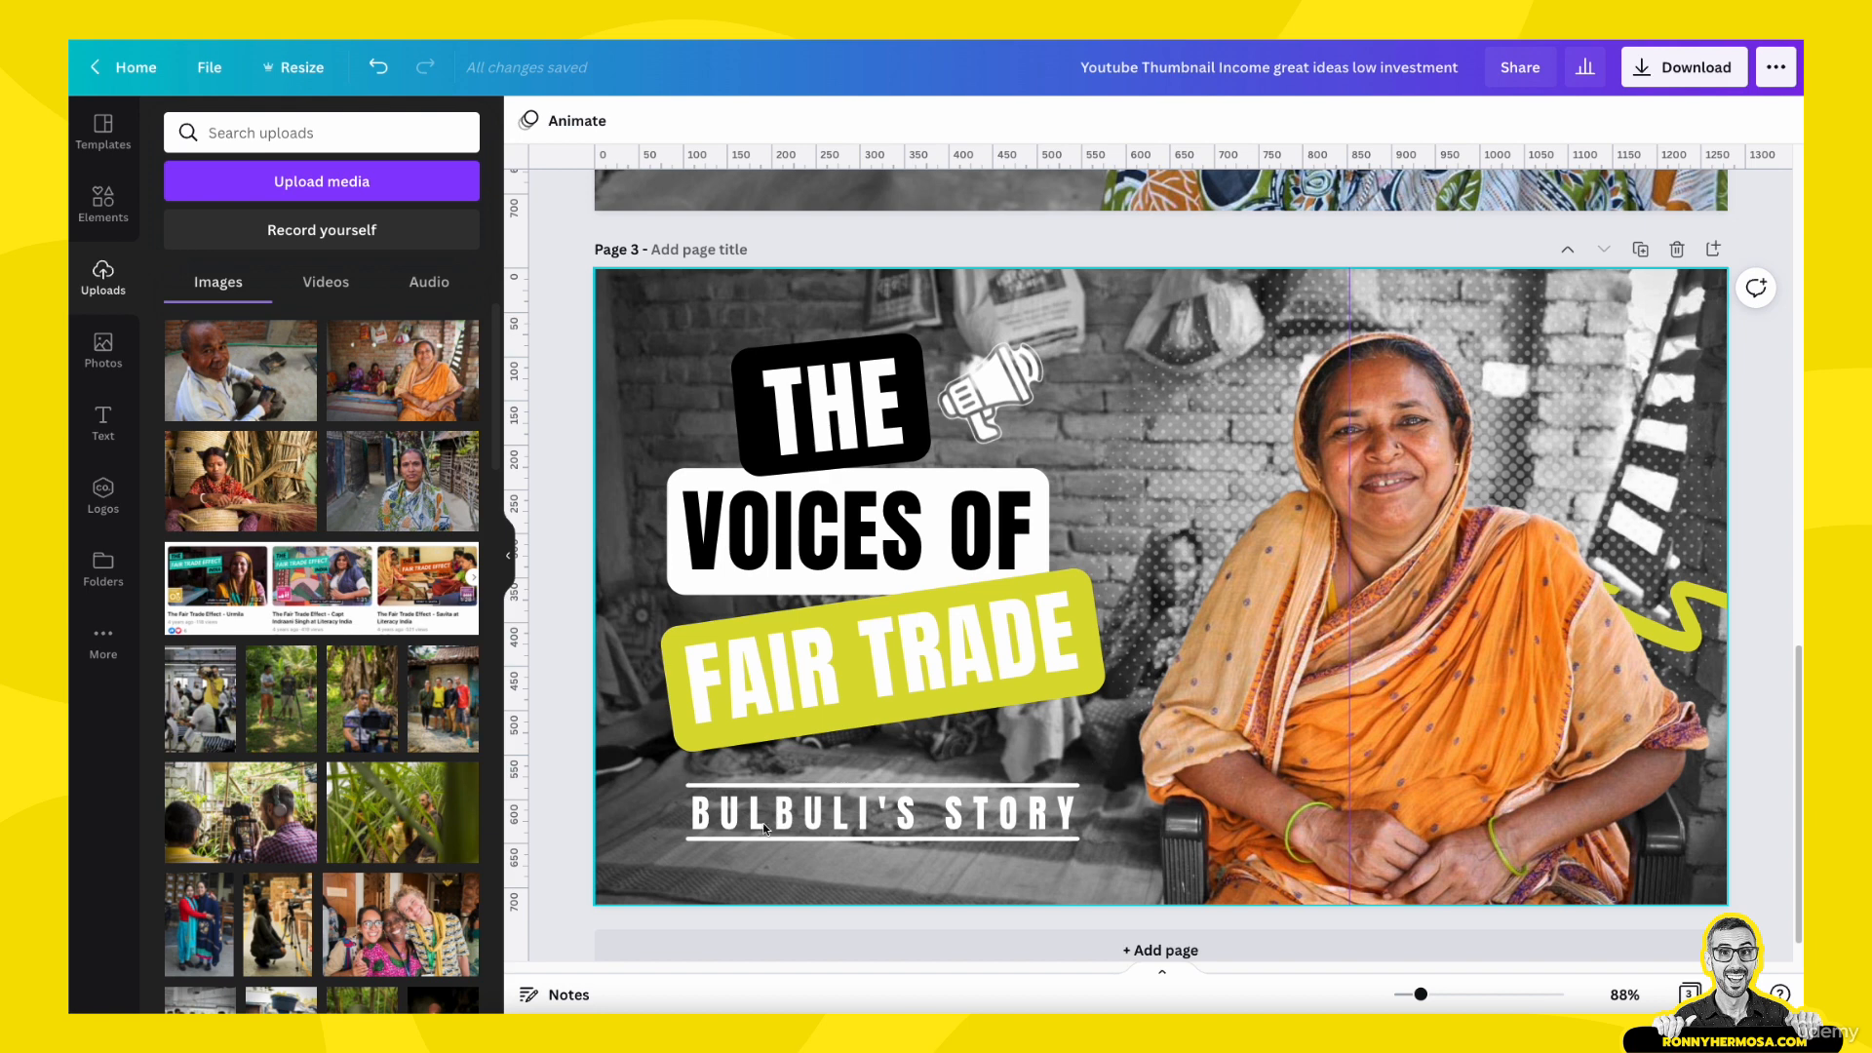
- Move the woman's colour cutout backward in the stacking order so the story subtitle lies in front of it
{"action": "double_click", "coordinate": [830, 827]}
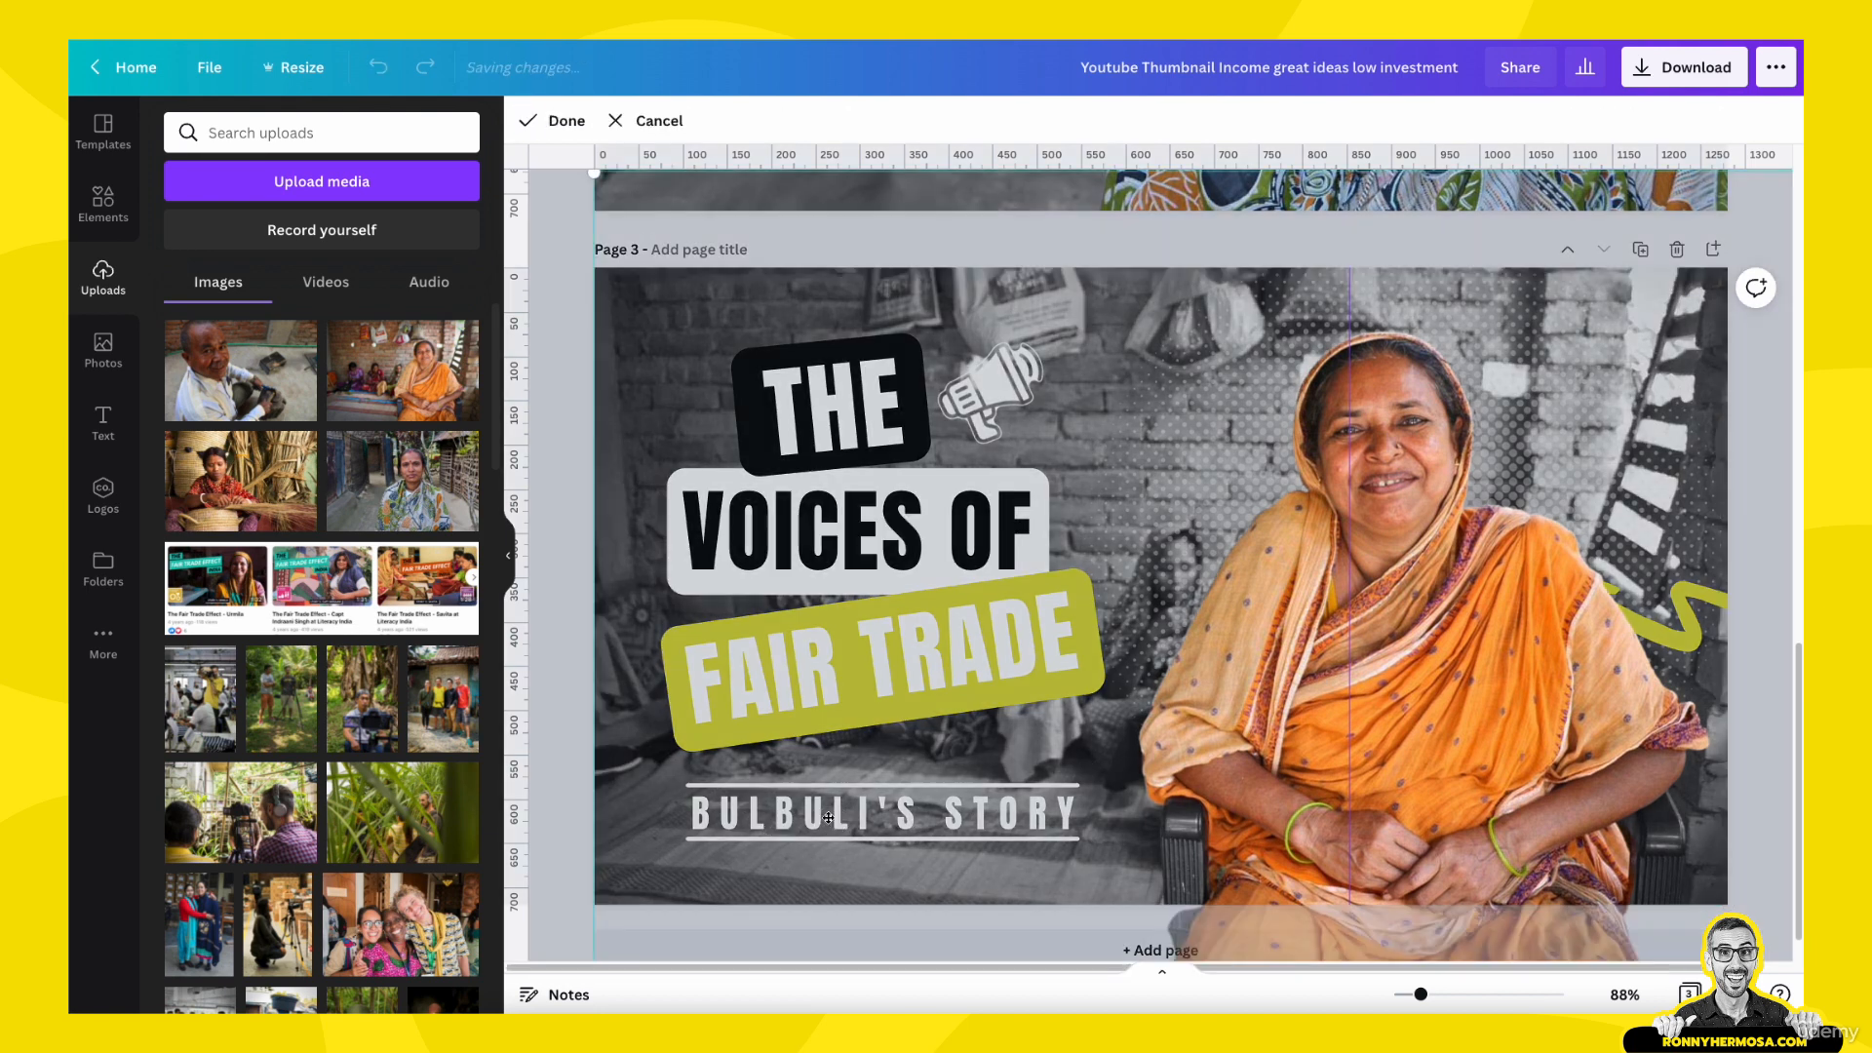
{"action": "left_click", "coordinate": [575, 624]}
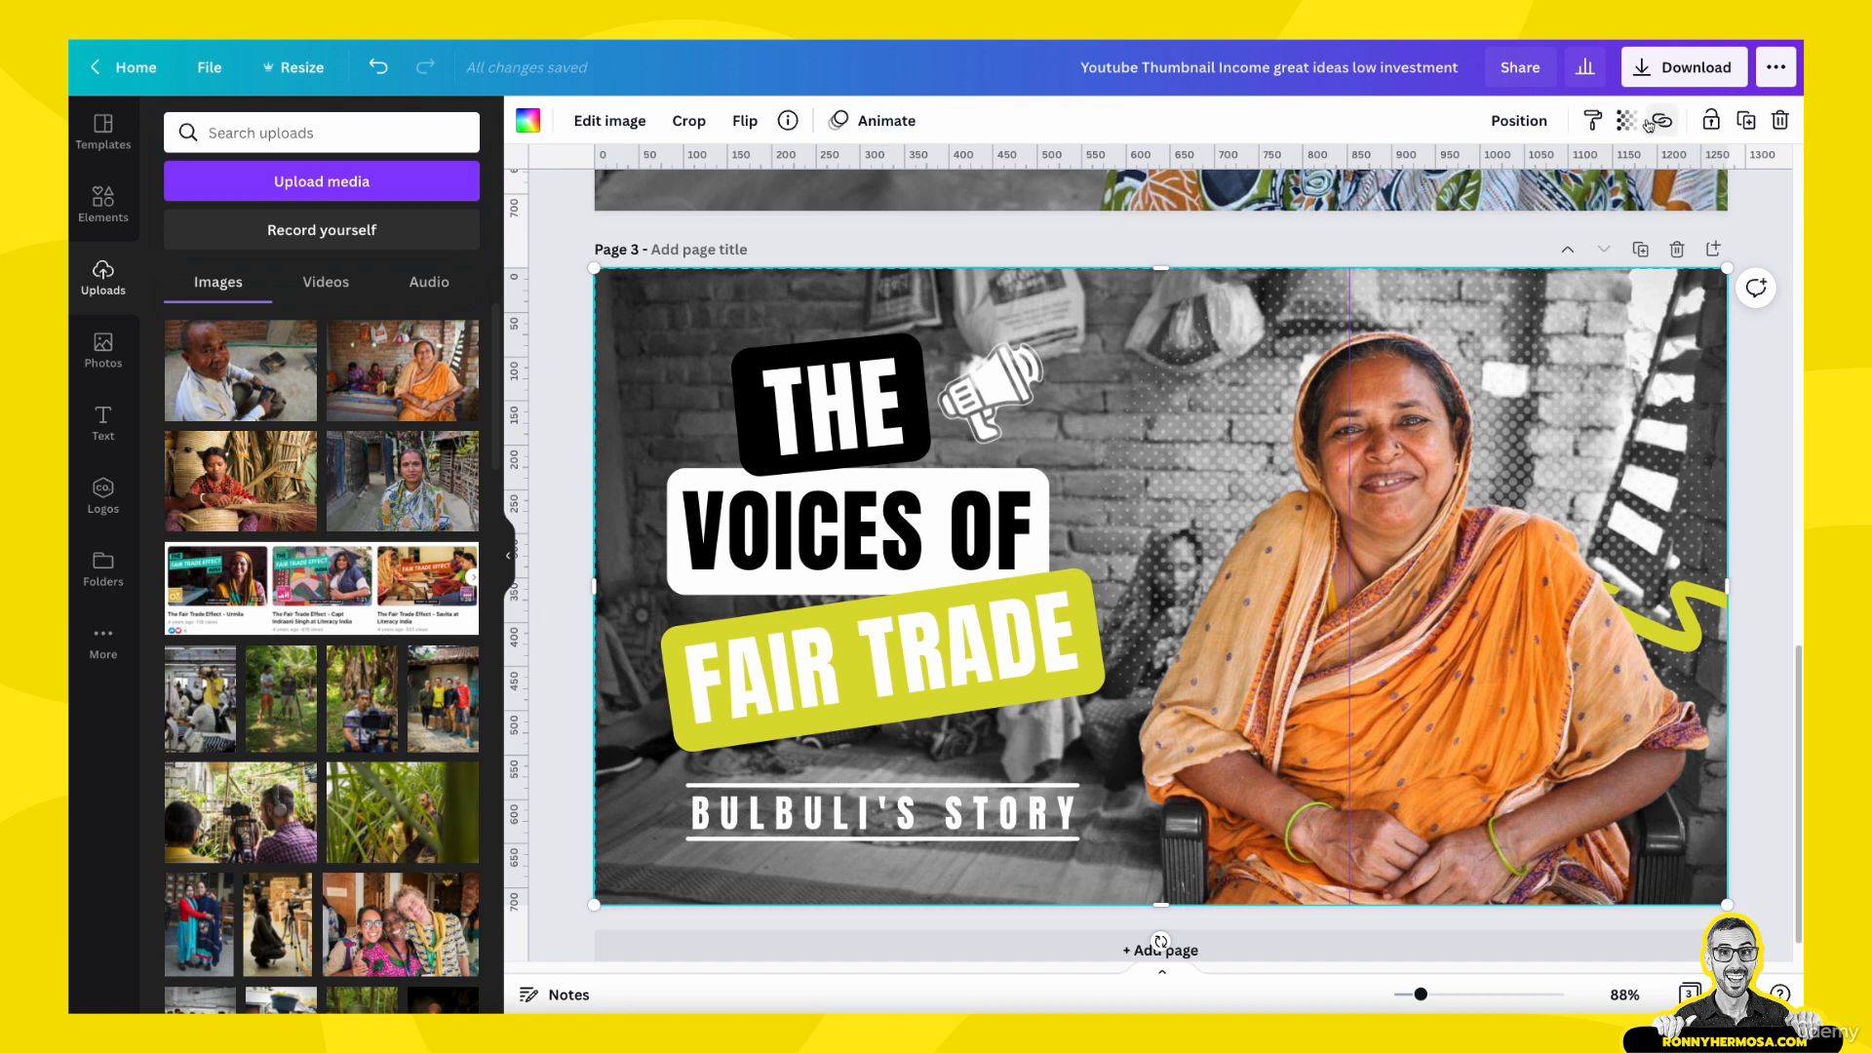
{"action": "left_click", "coordinate": [1524, 127]}
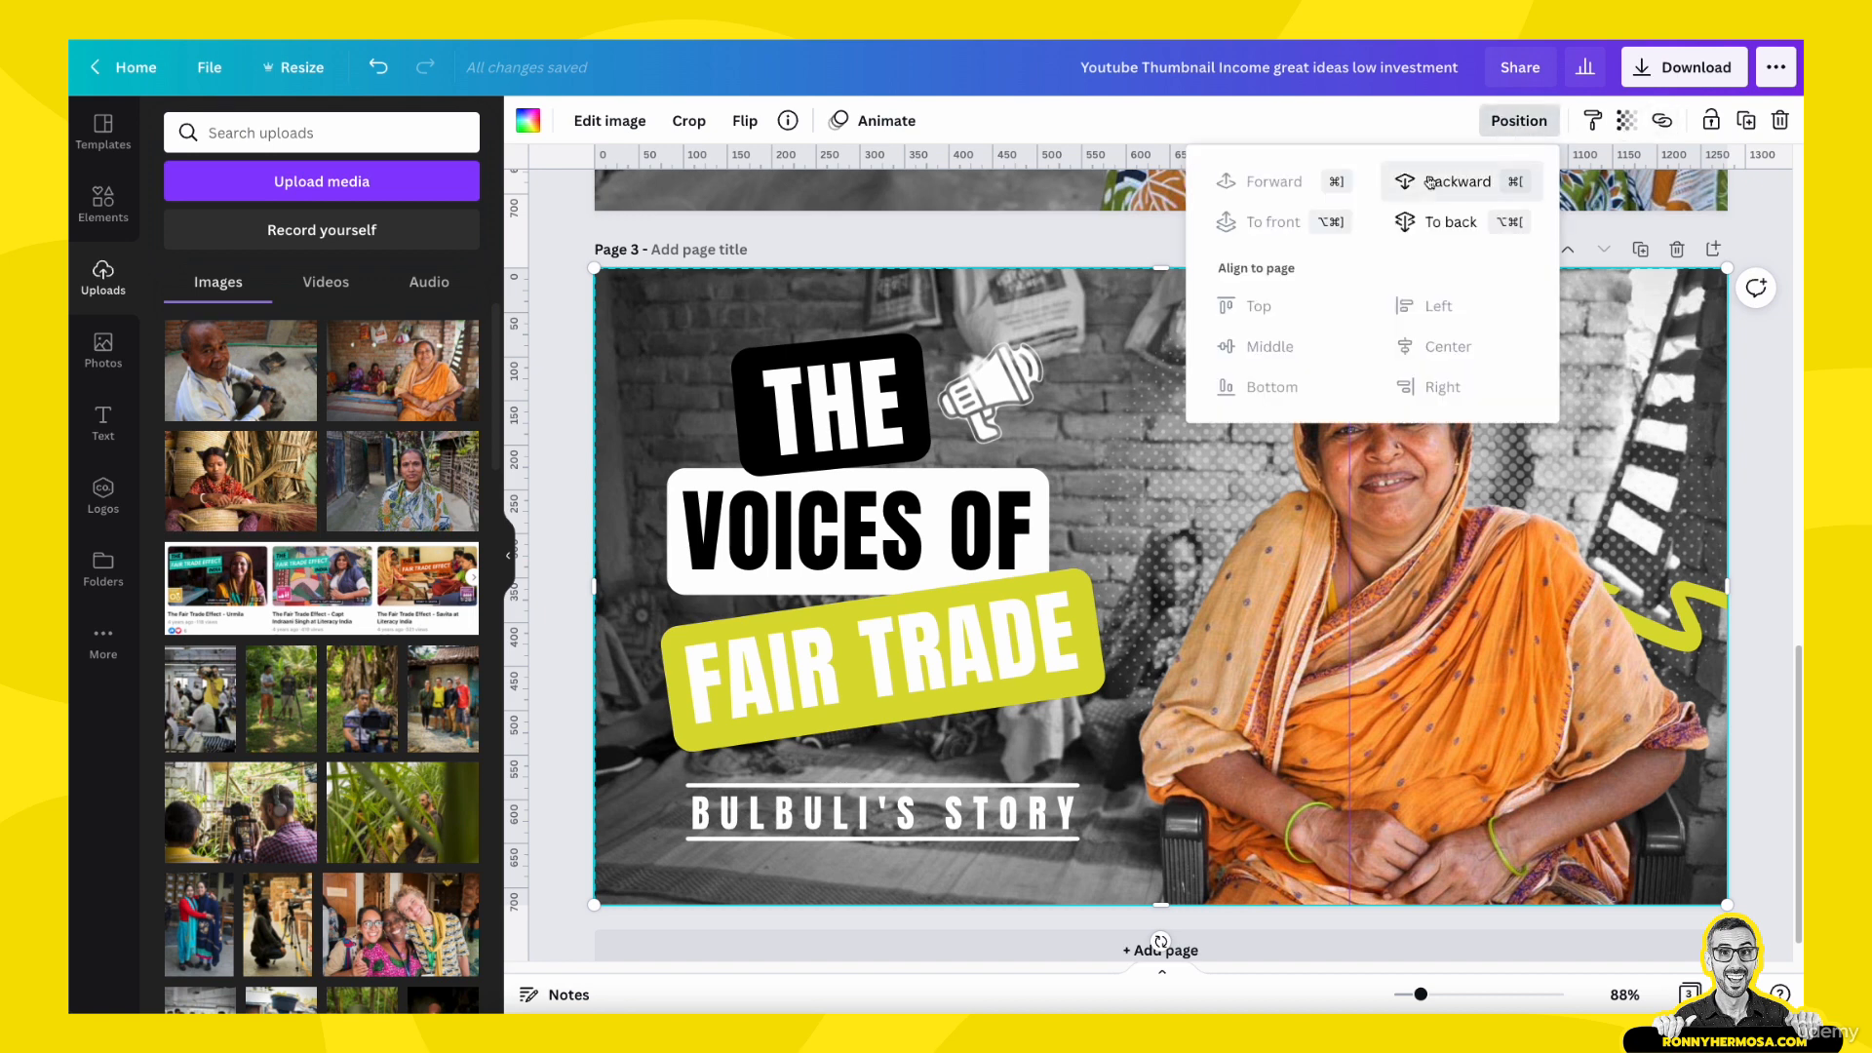
{"action": "left_click", "coordinate": [1435, 222]}
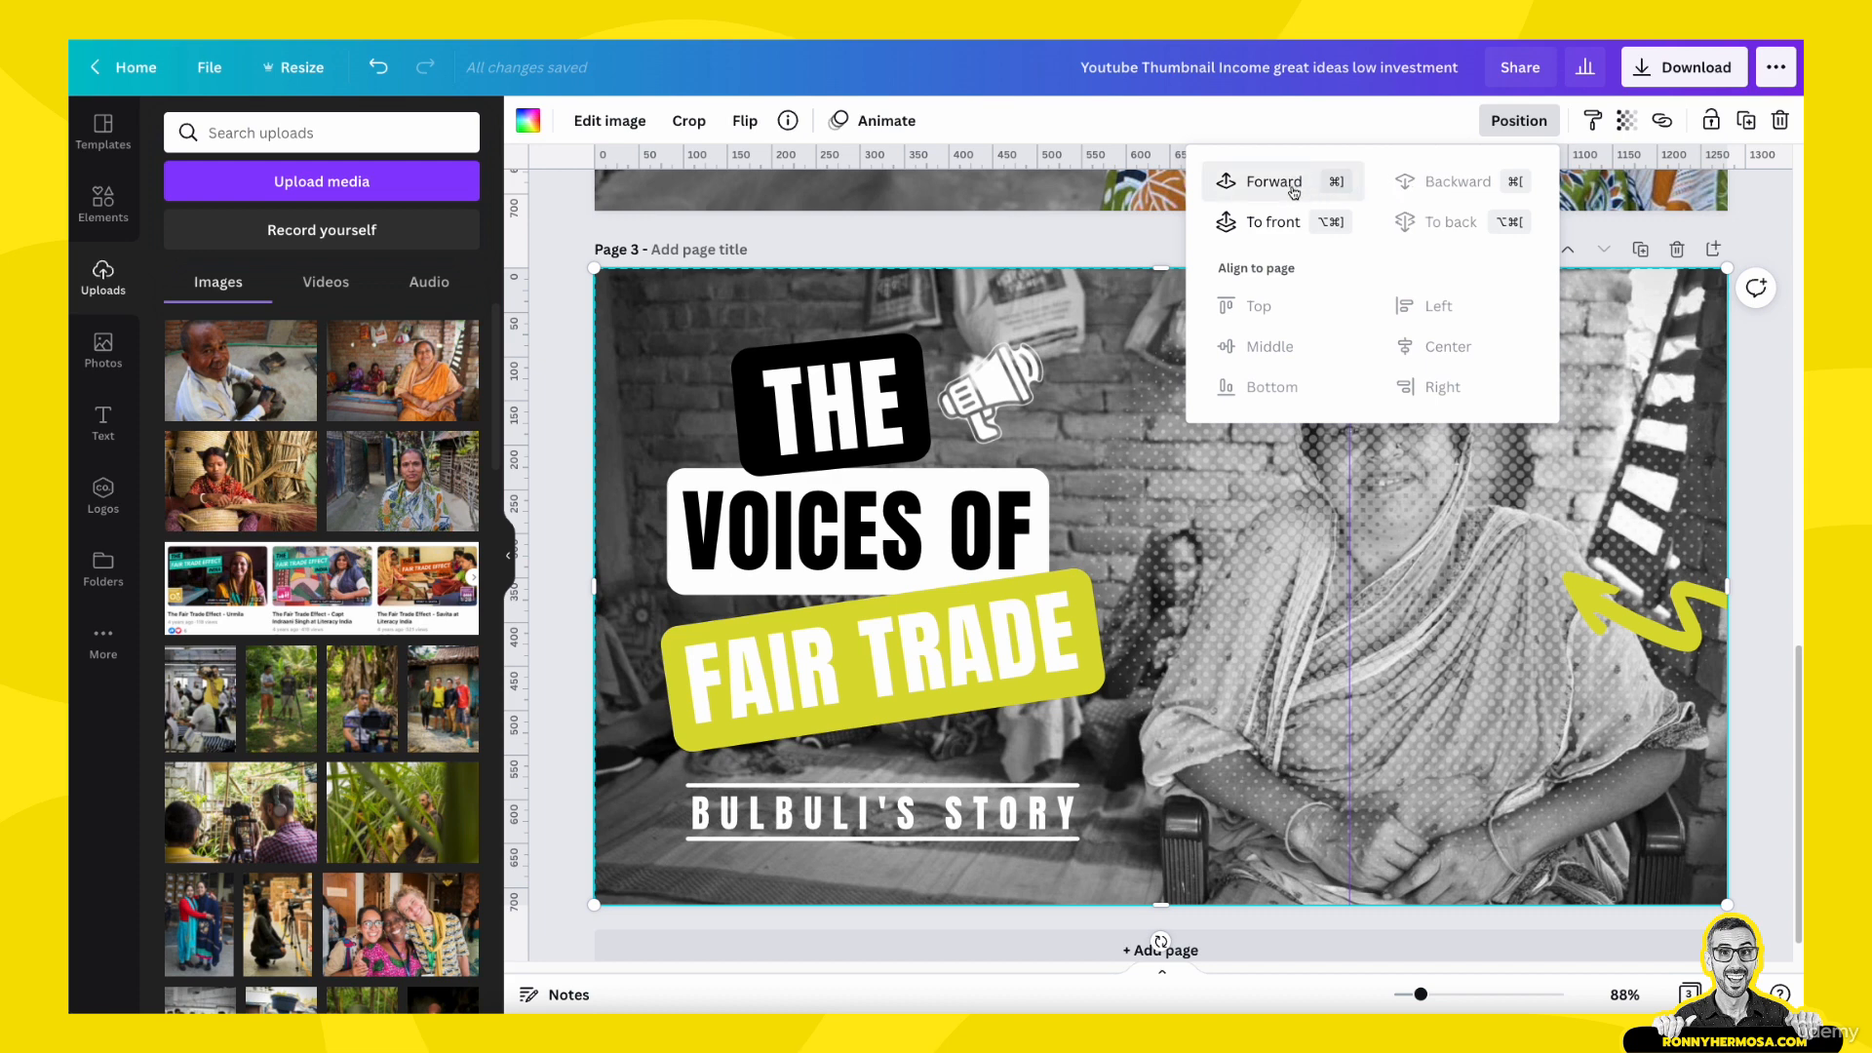
{"action": "left_click", "coordinate": [1287, 223]}
{"action": "left_click", "coordinate": [1470, 183]}
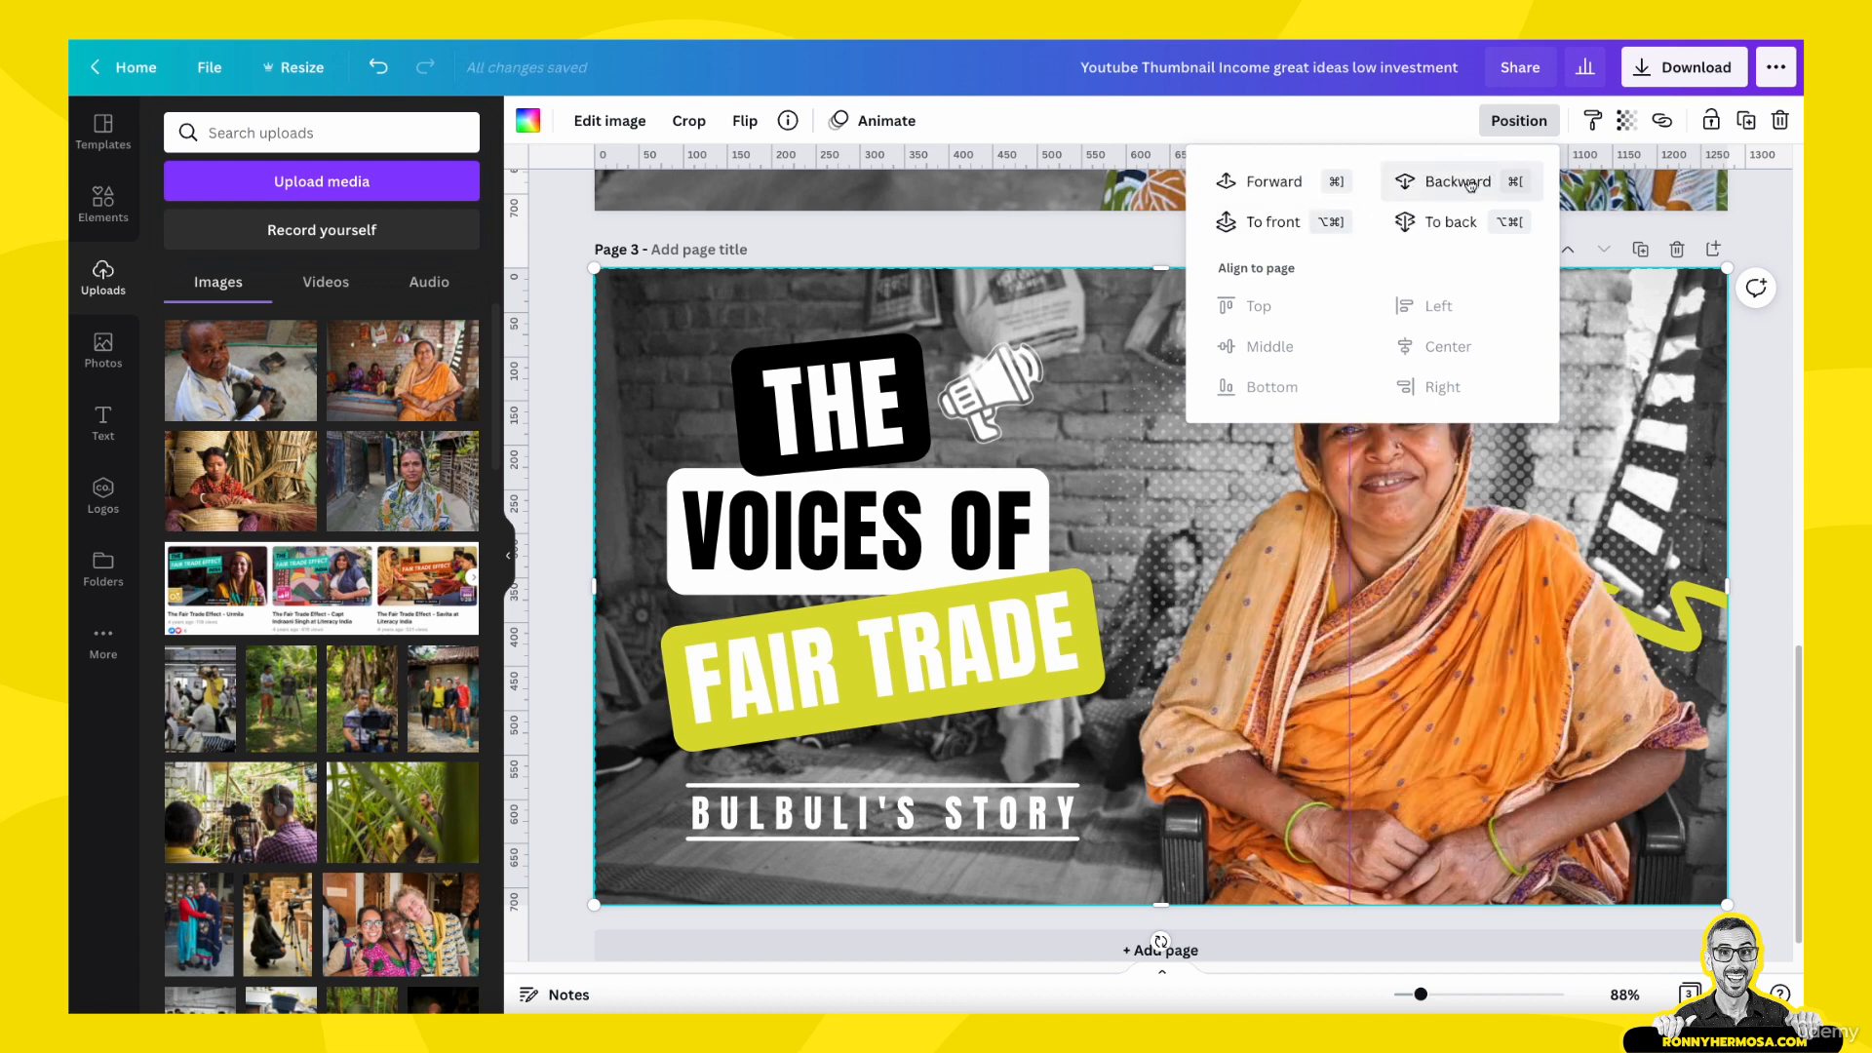
- Replace the name in the page 3 story subtitle with the newly pictured woman's first name, keeping the 'S STORY ending
{"action": "left_click", "coordinate": [1019, 822]}
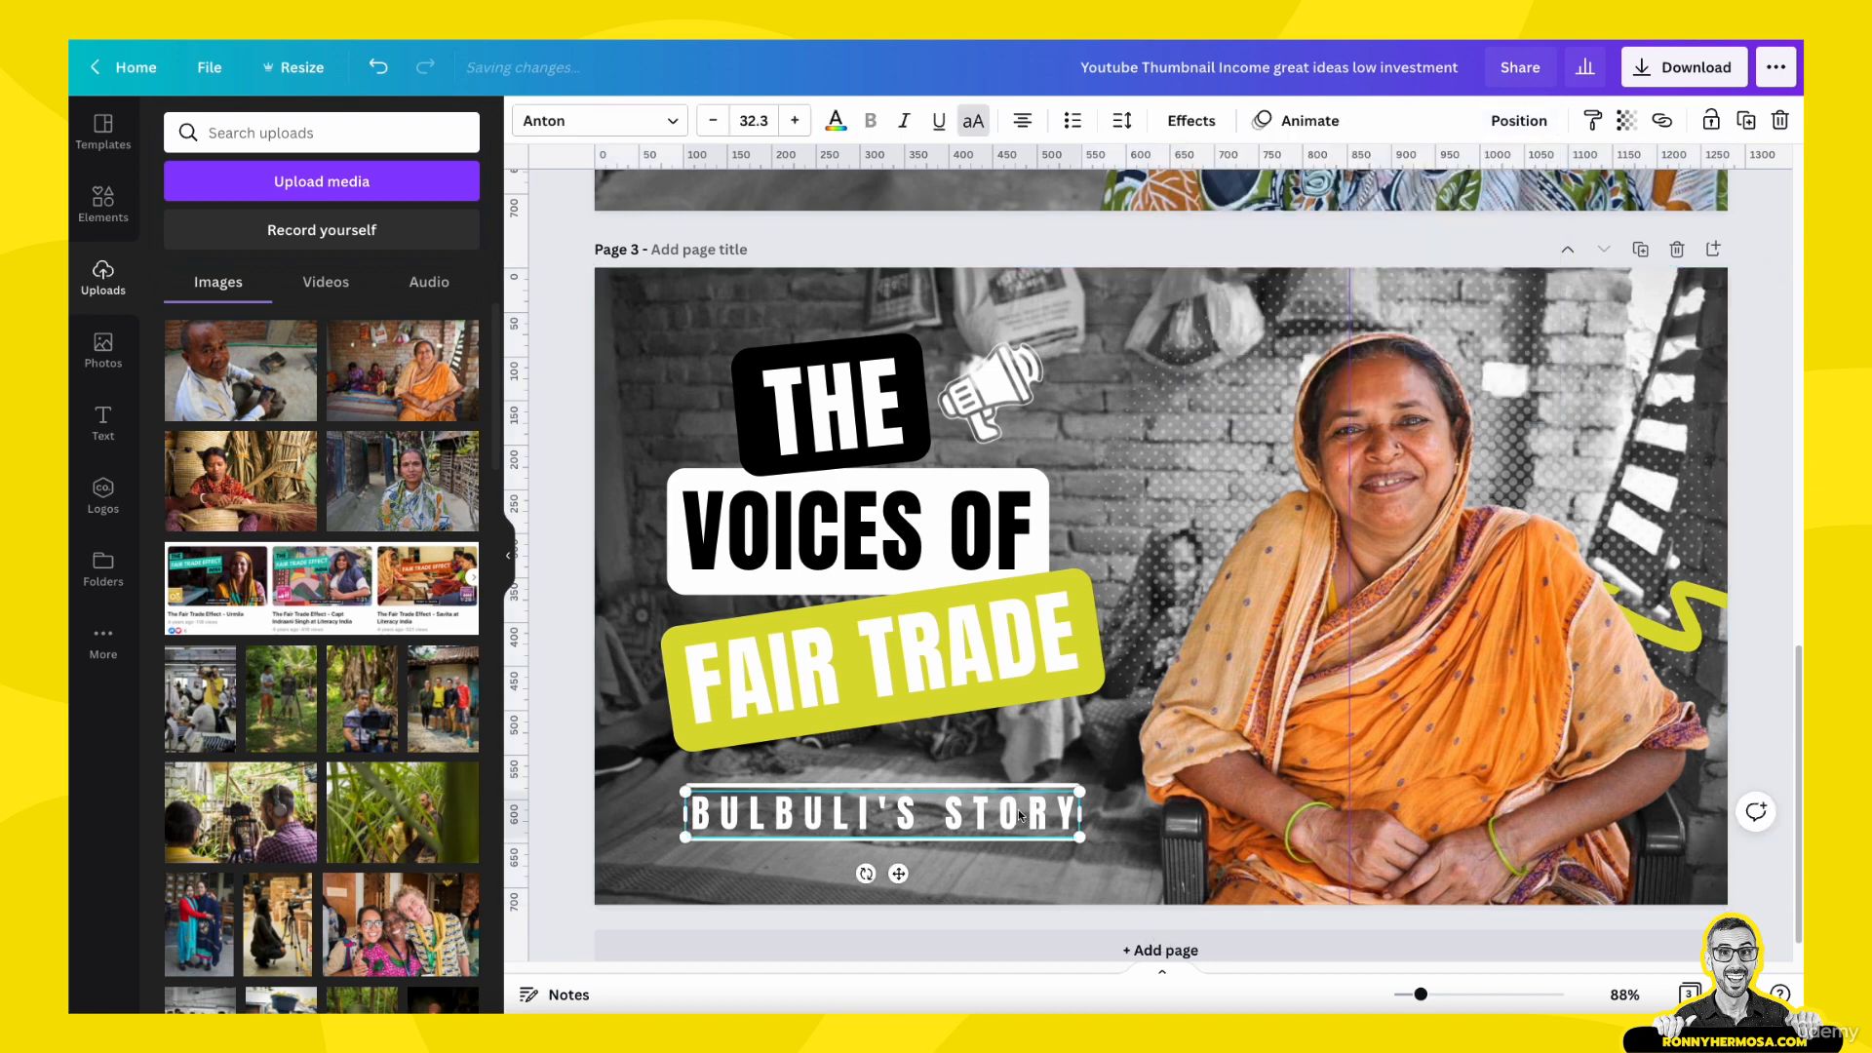
{"action": "double_click", "coordinate": [795, 809]}
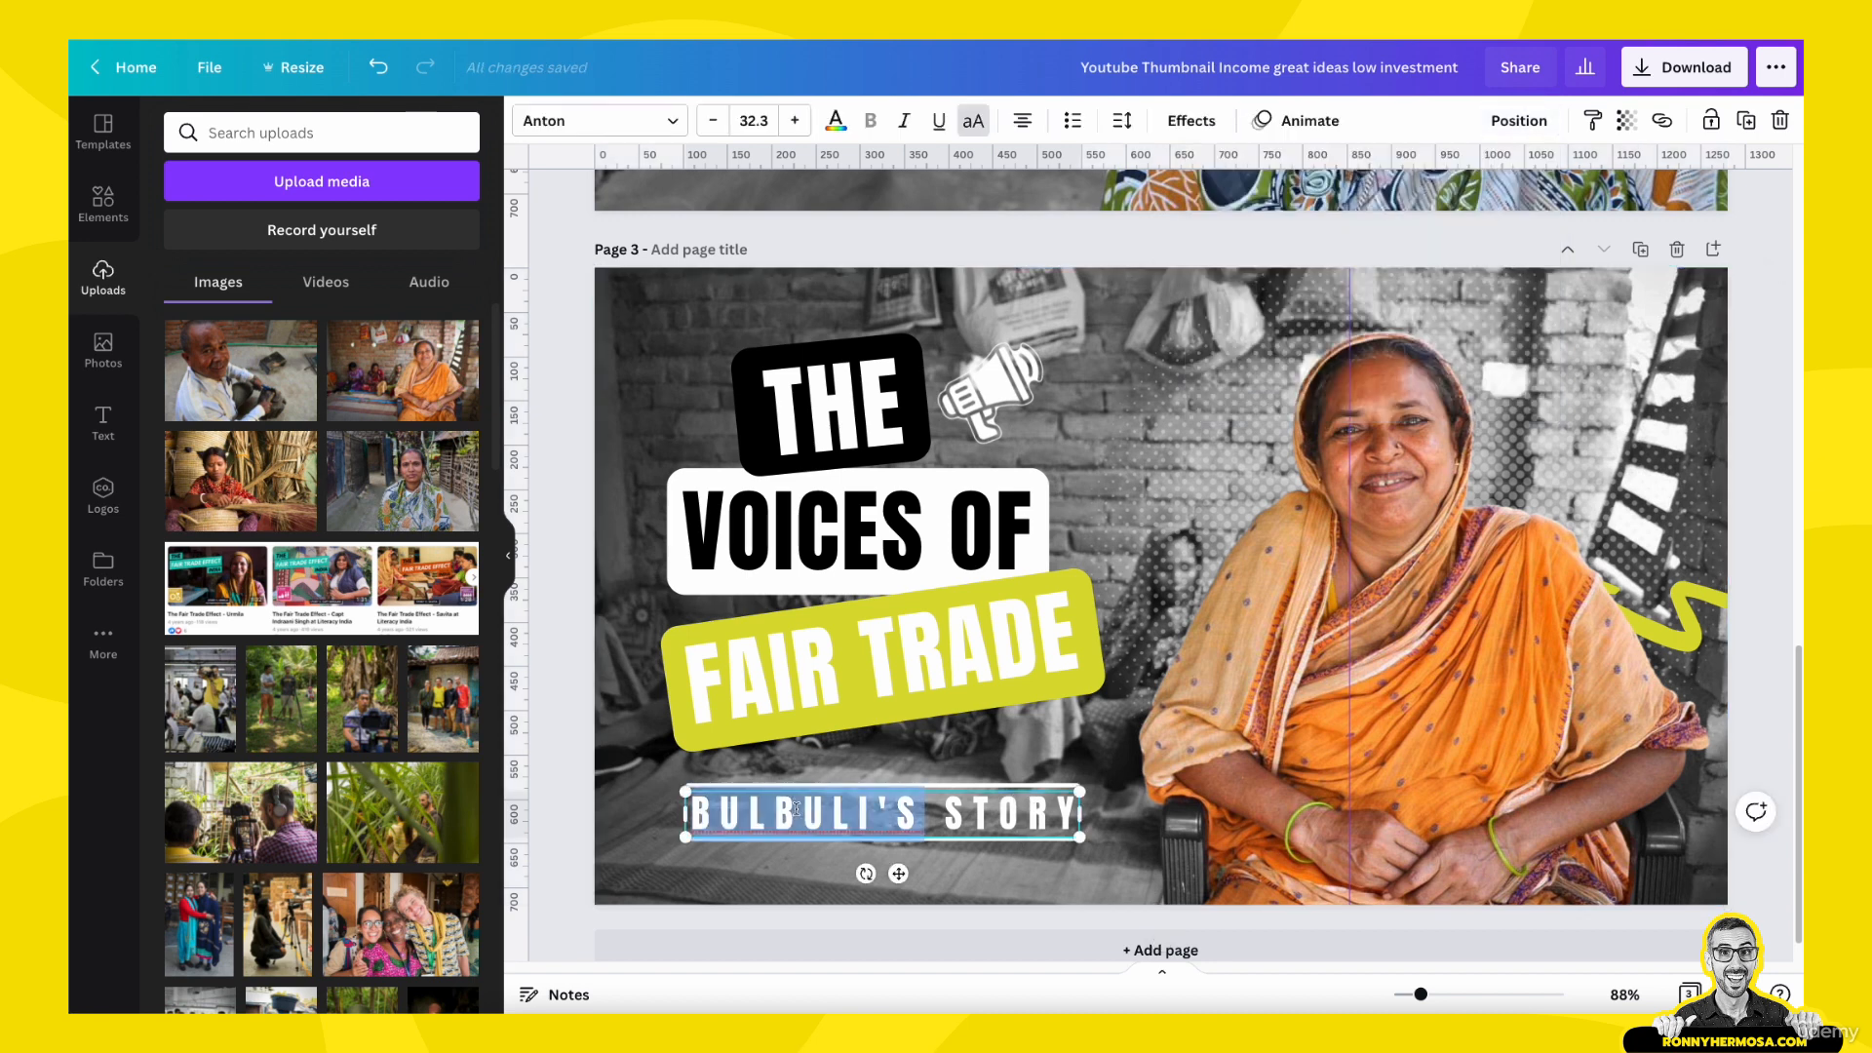
{"action": "left_click", "coordinate": [863, 813]}
{"action": "left_click_drag", "start_coordinate": [863, 813], "coordinate": [748, 814]}
{"action": "left_click", "coordinate": [871, 813]}
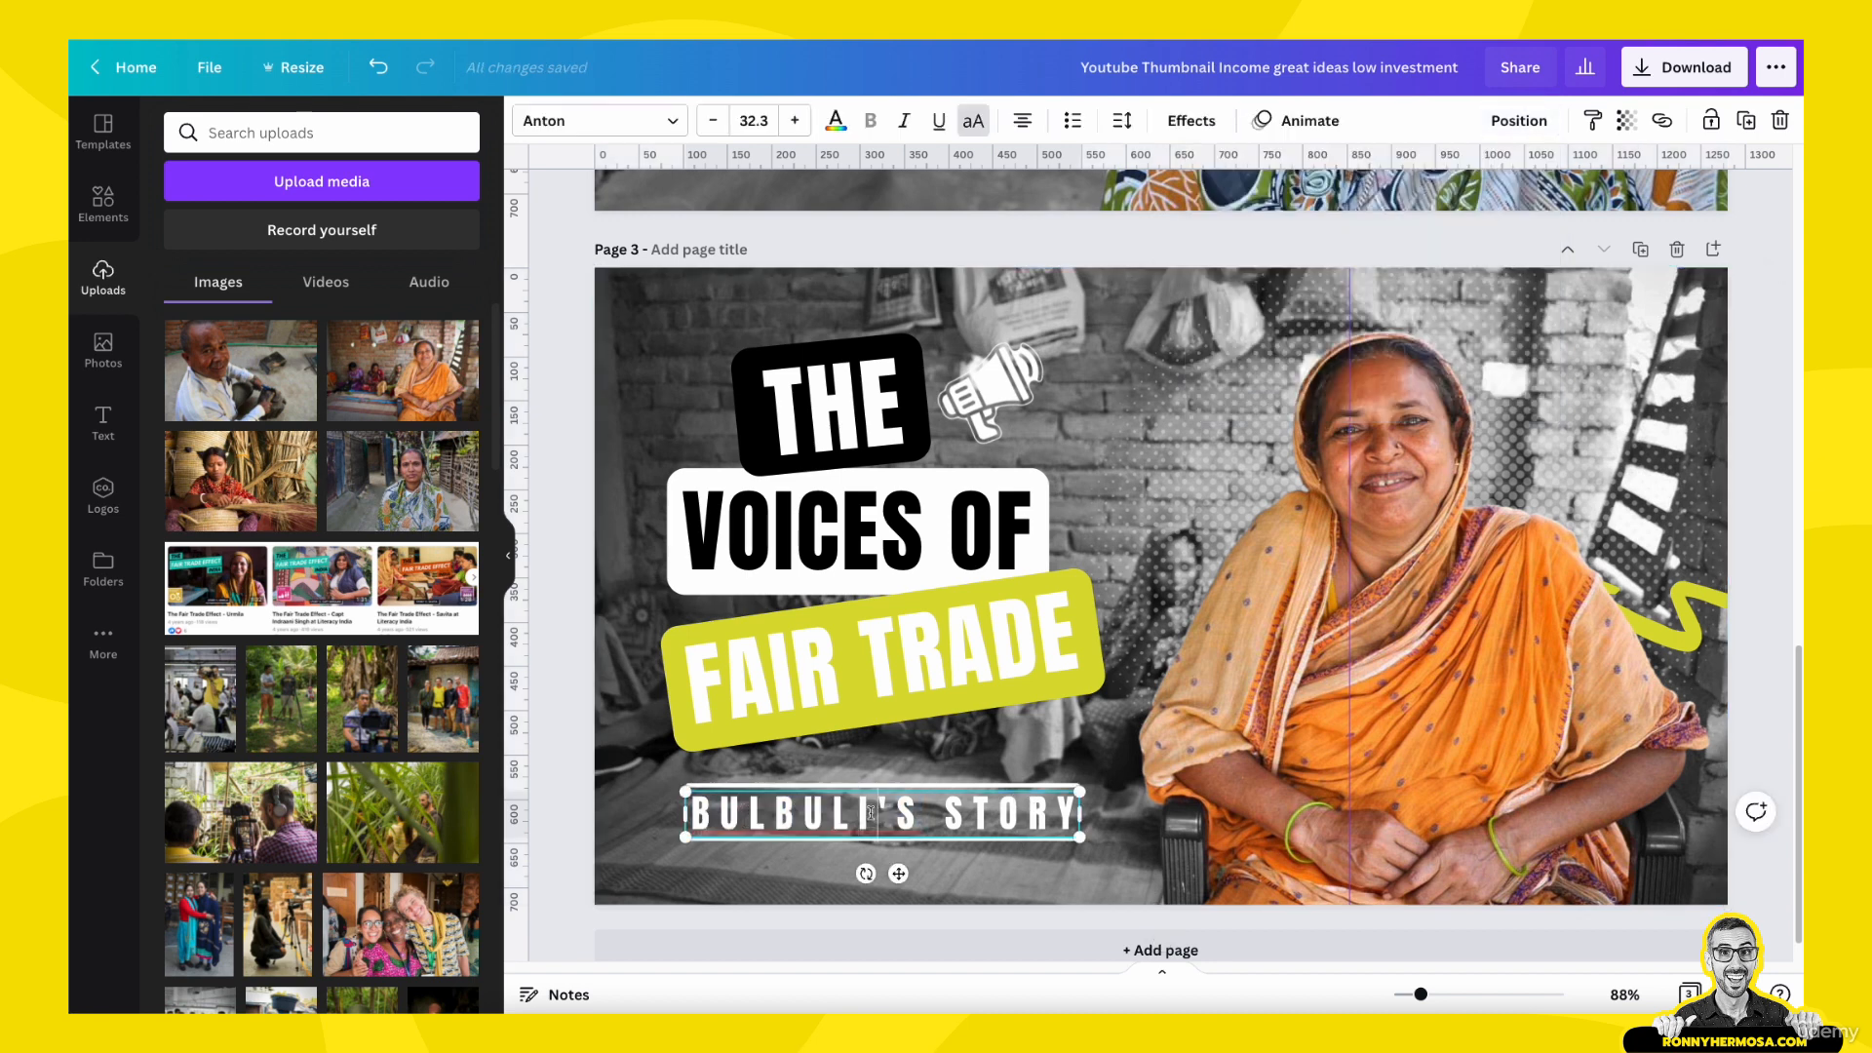
{"action": "key", "text": "BackSpace"}
{"action": "key", "text": "BackSpace"}
{"action": "key", "text": "BackSpace"}
{"action": "key", "text": "BackSpace"}
{"action": "key", "text": "BackSpace"}
{"action": "key", "text": "BackSpace"}
{"action": "key", "text": "BackSpace"}
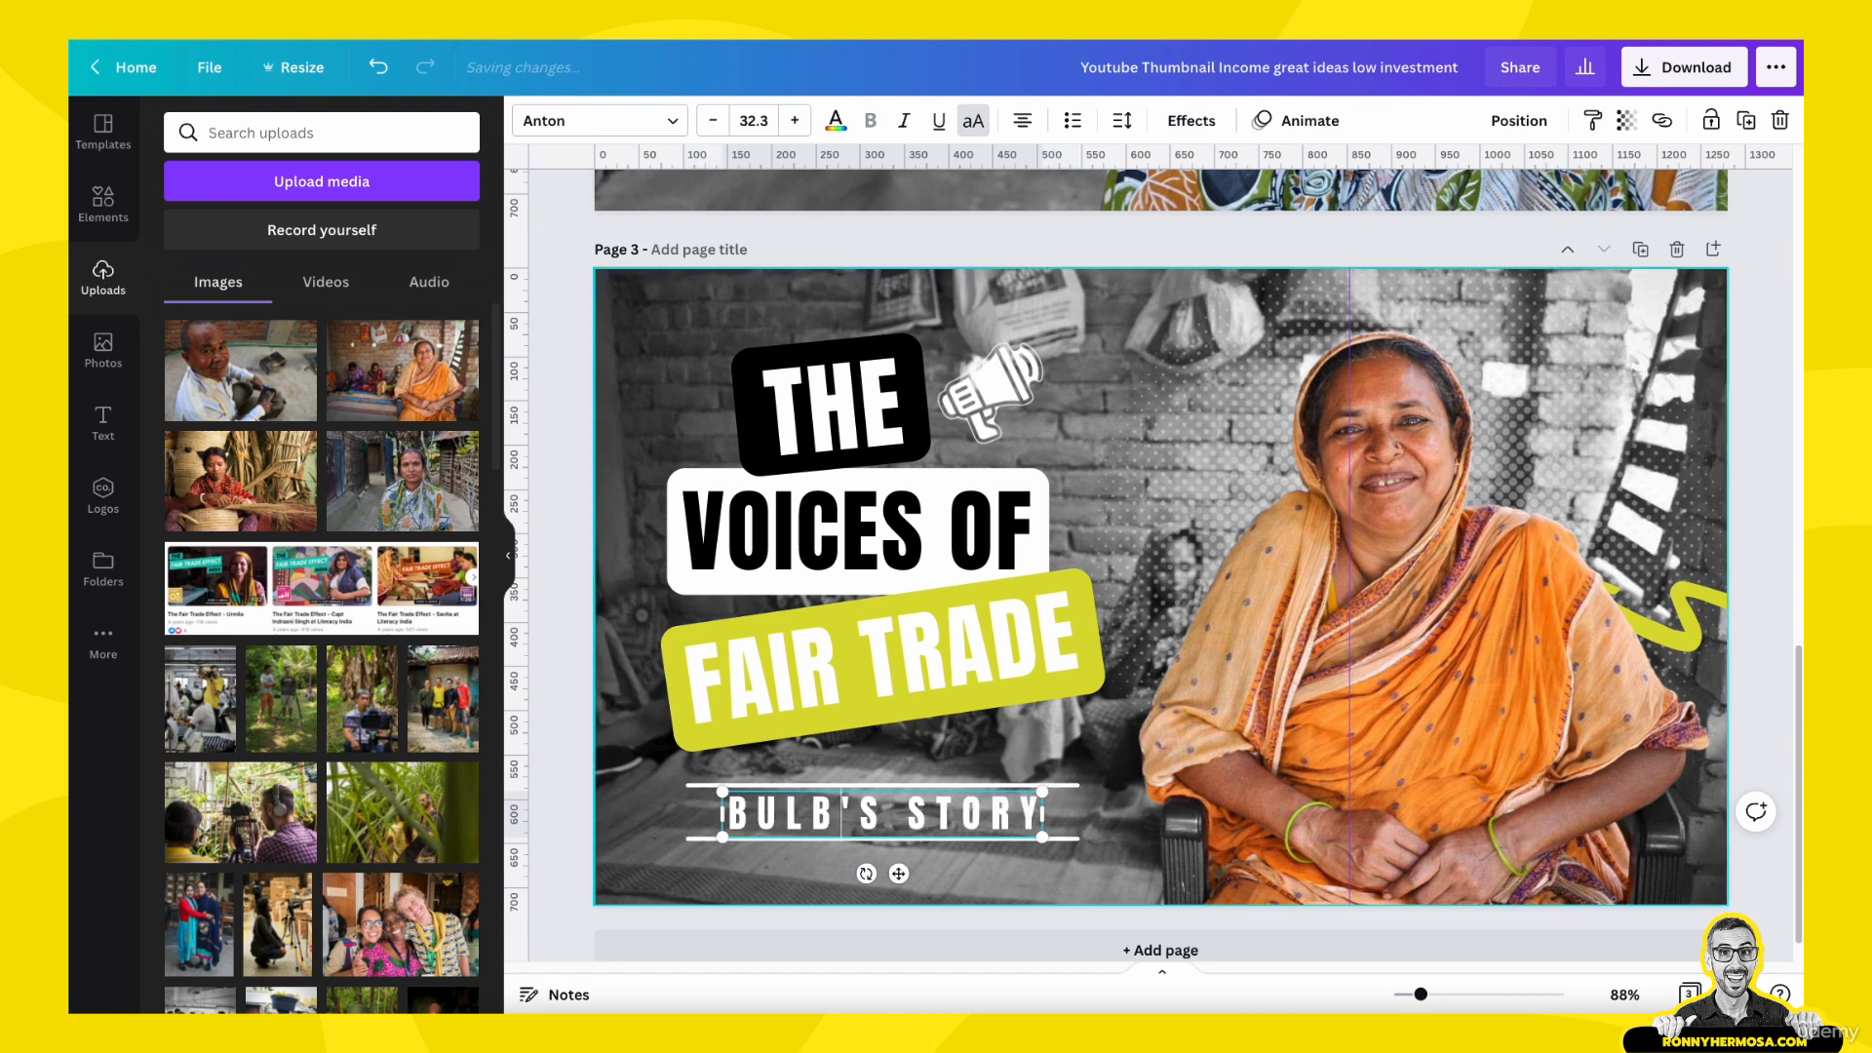
{"action": "type", "text": "AMINA"}
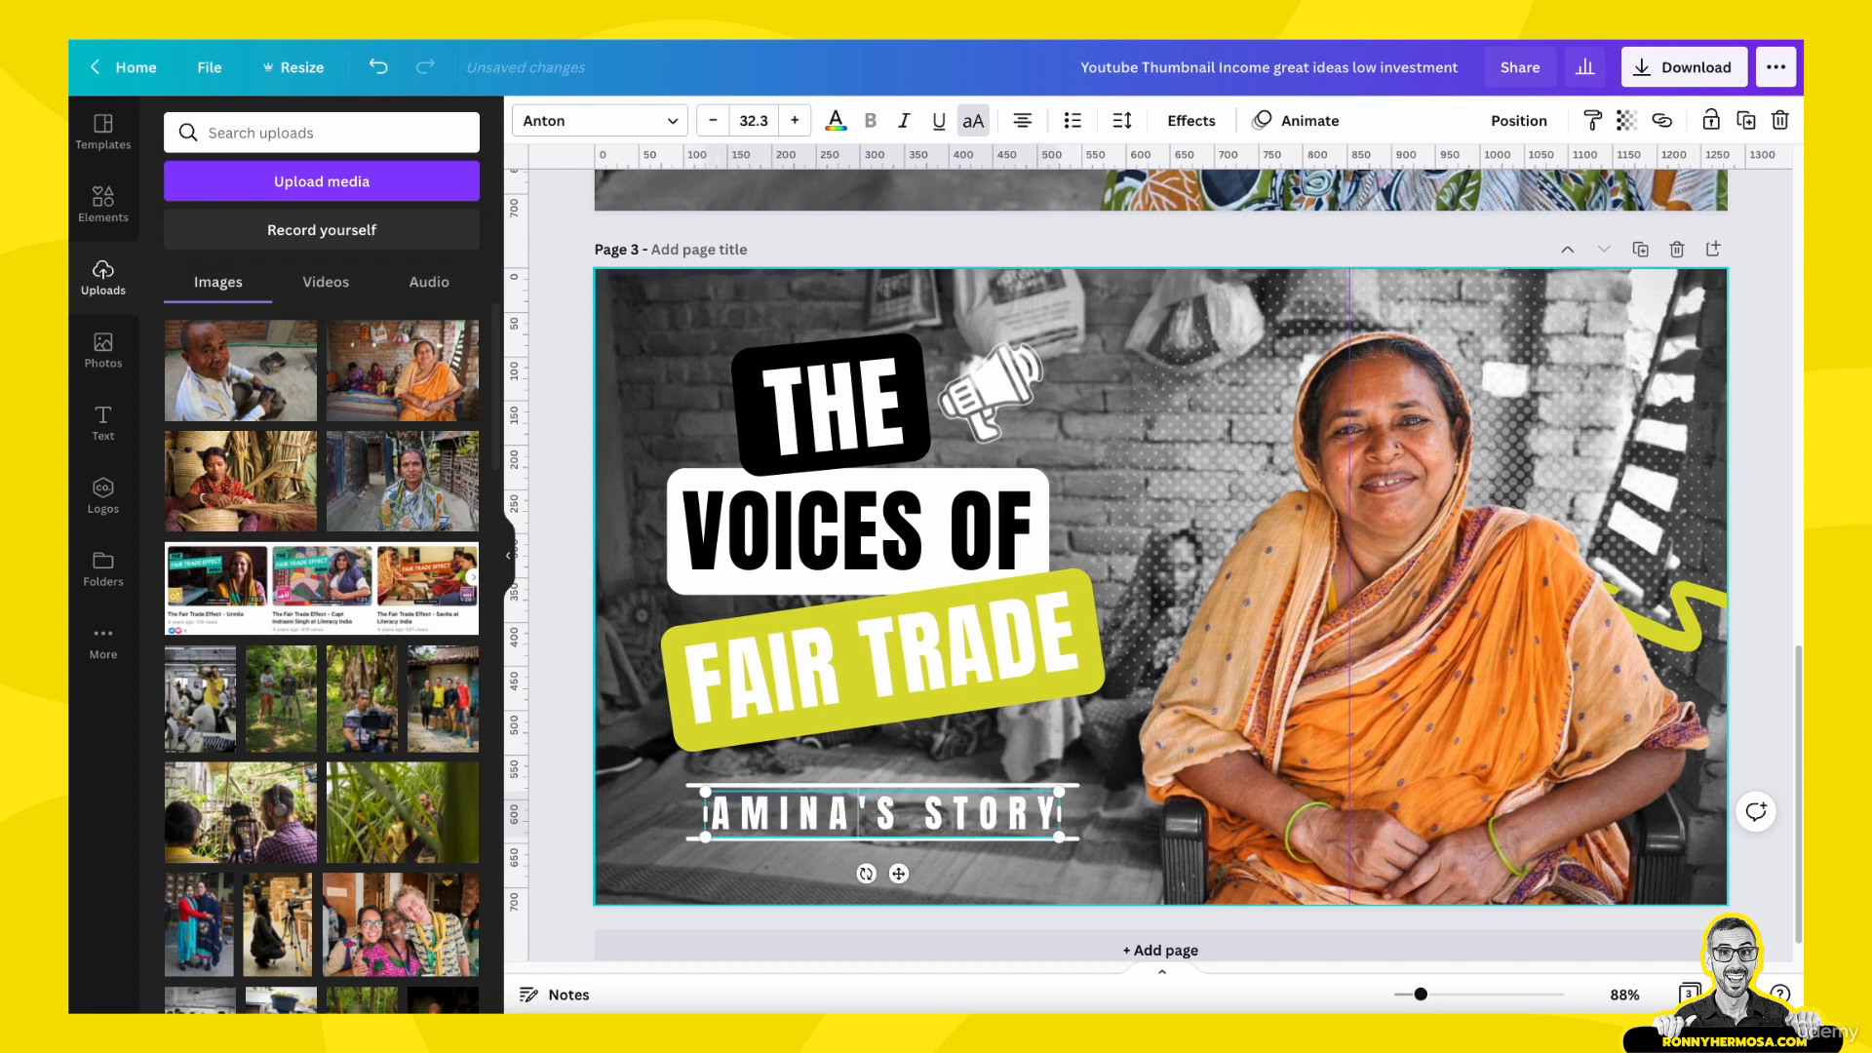
{"action": "left_click", "coordinate": [686, 791]}
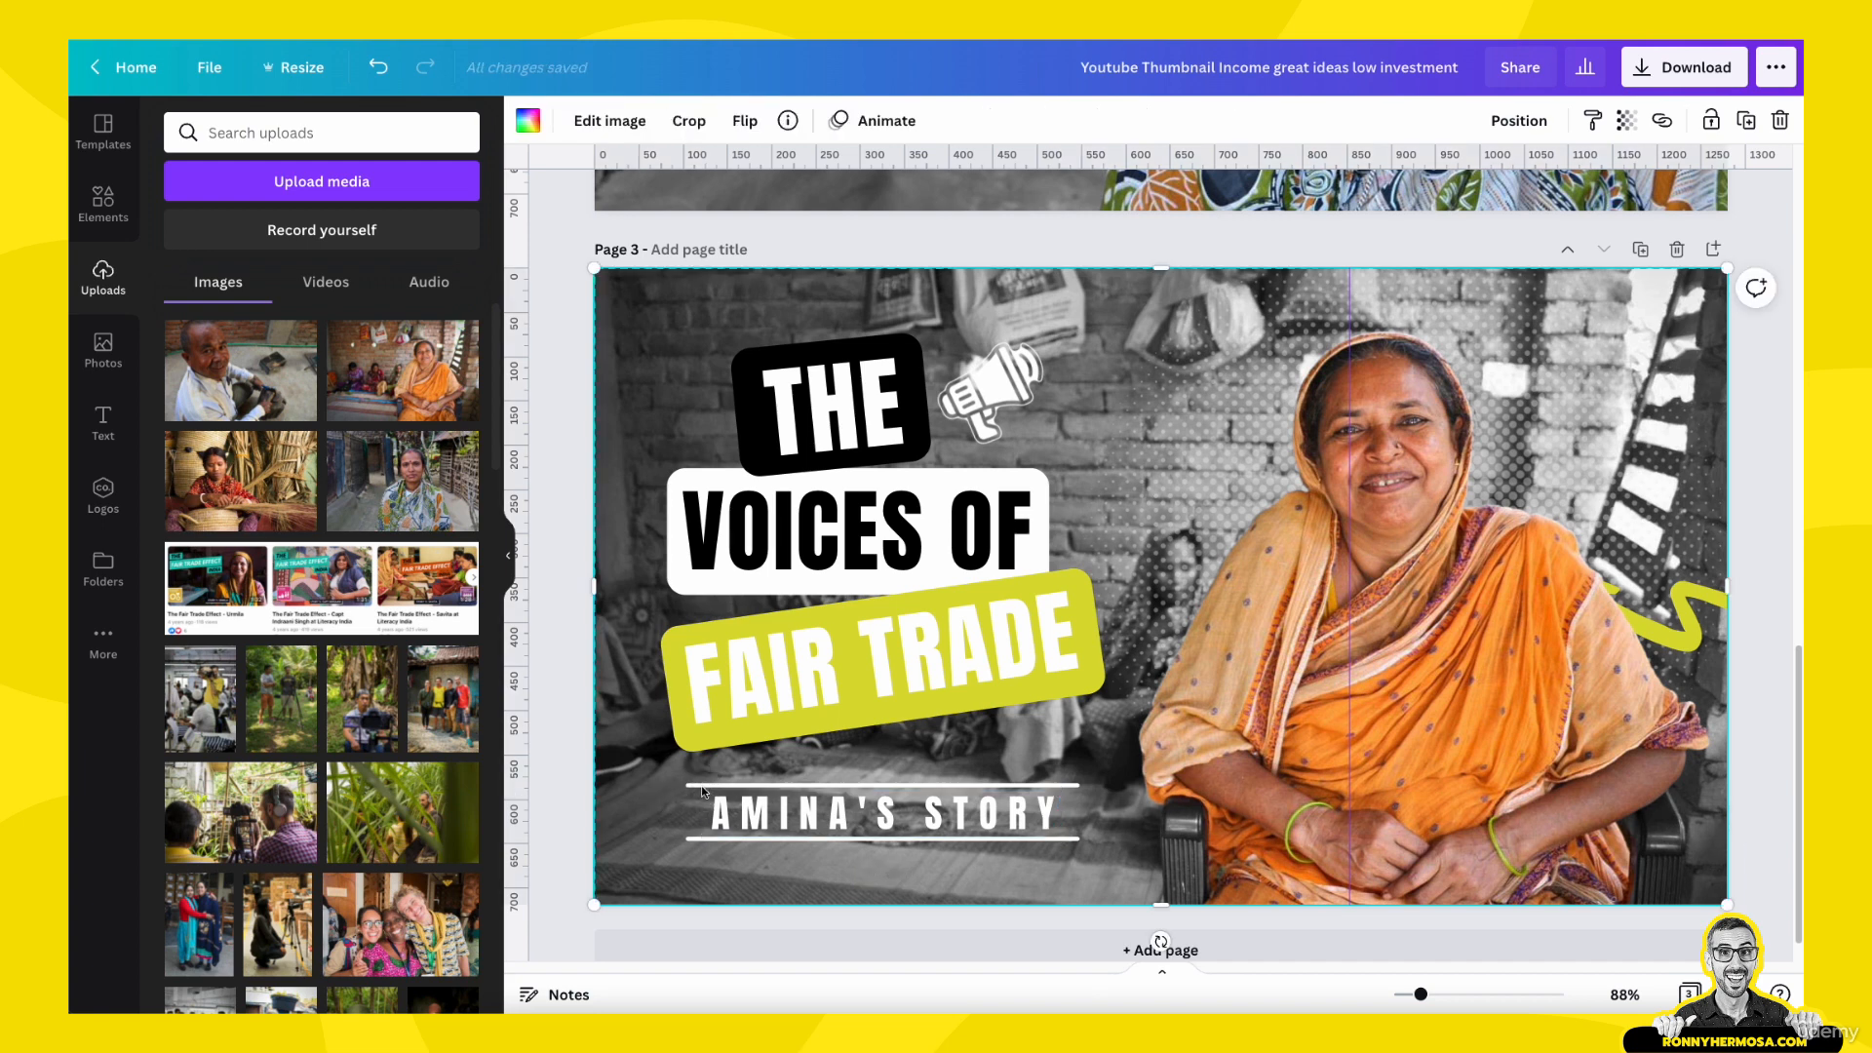
{"action": "left_click", "coordinate": [702, 792]}
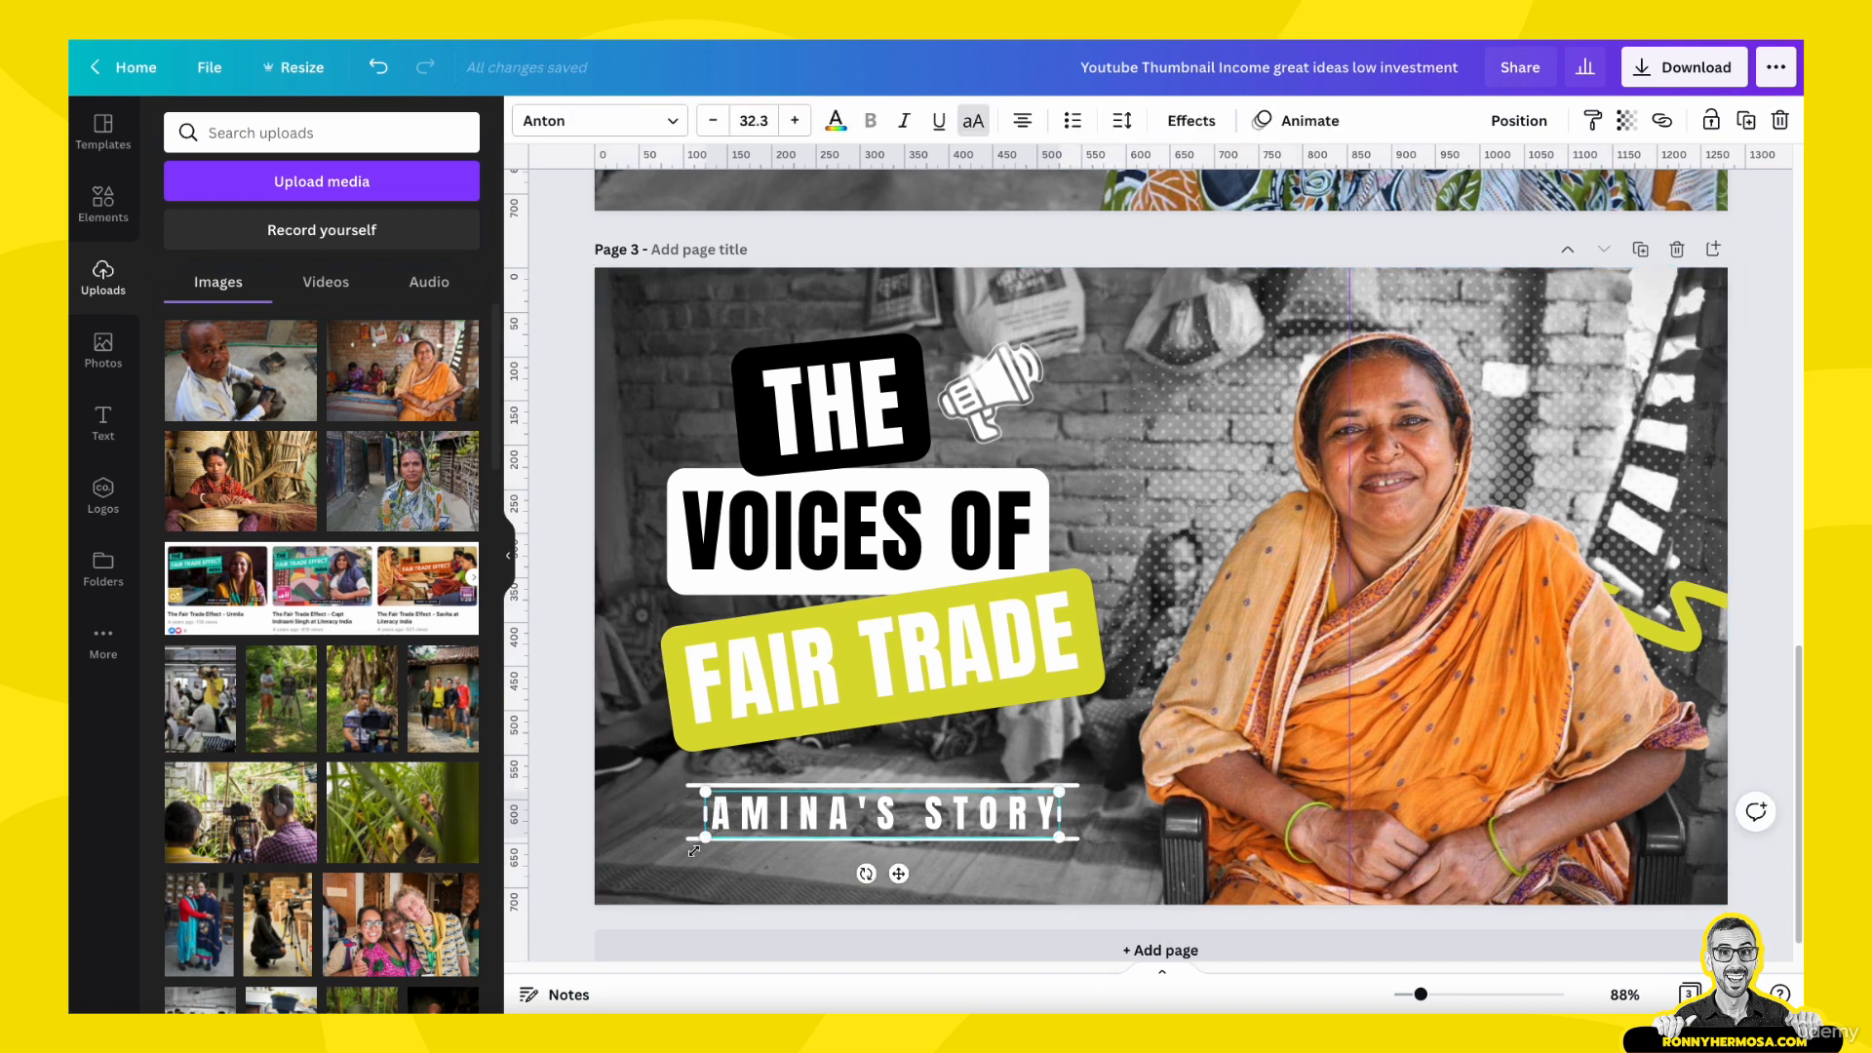
{"action": "left_click", "coordinate": [1435, 631]}
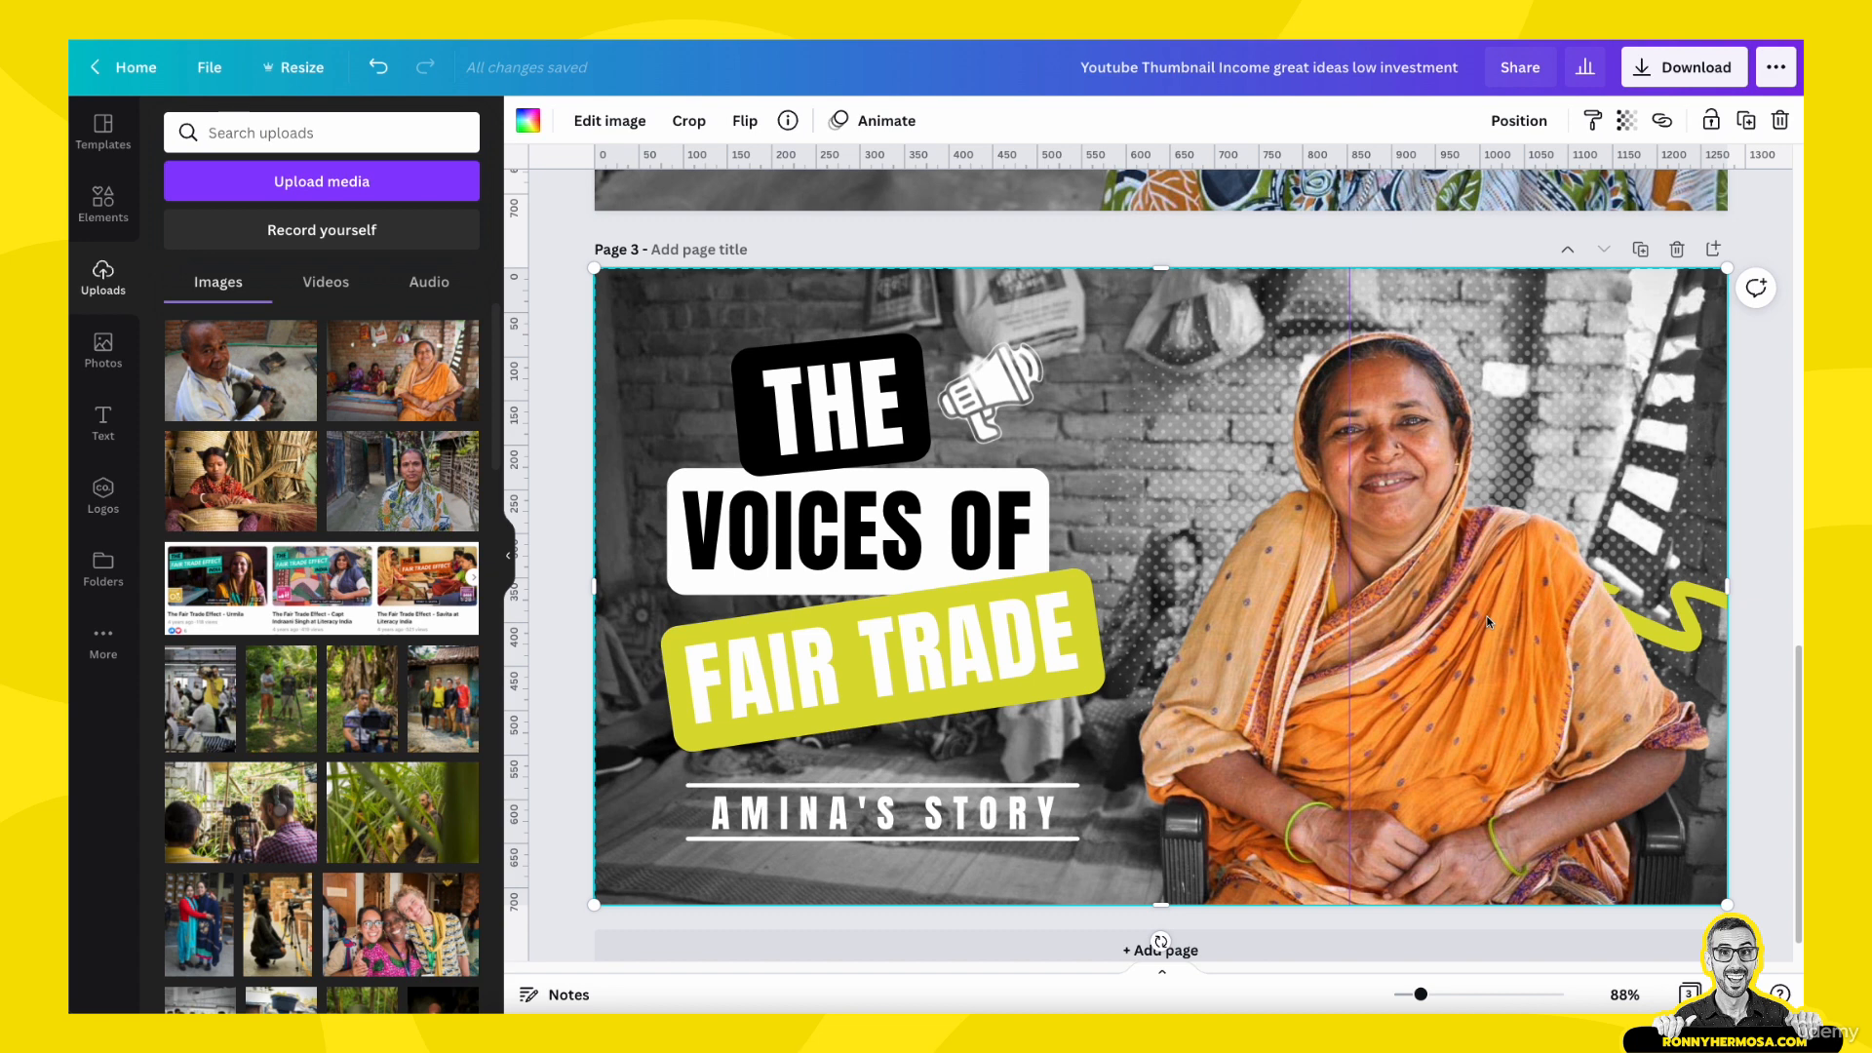
{"action": "left_click", "coordinate": [817, 822]}
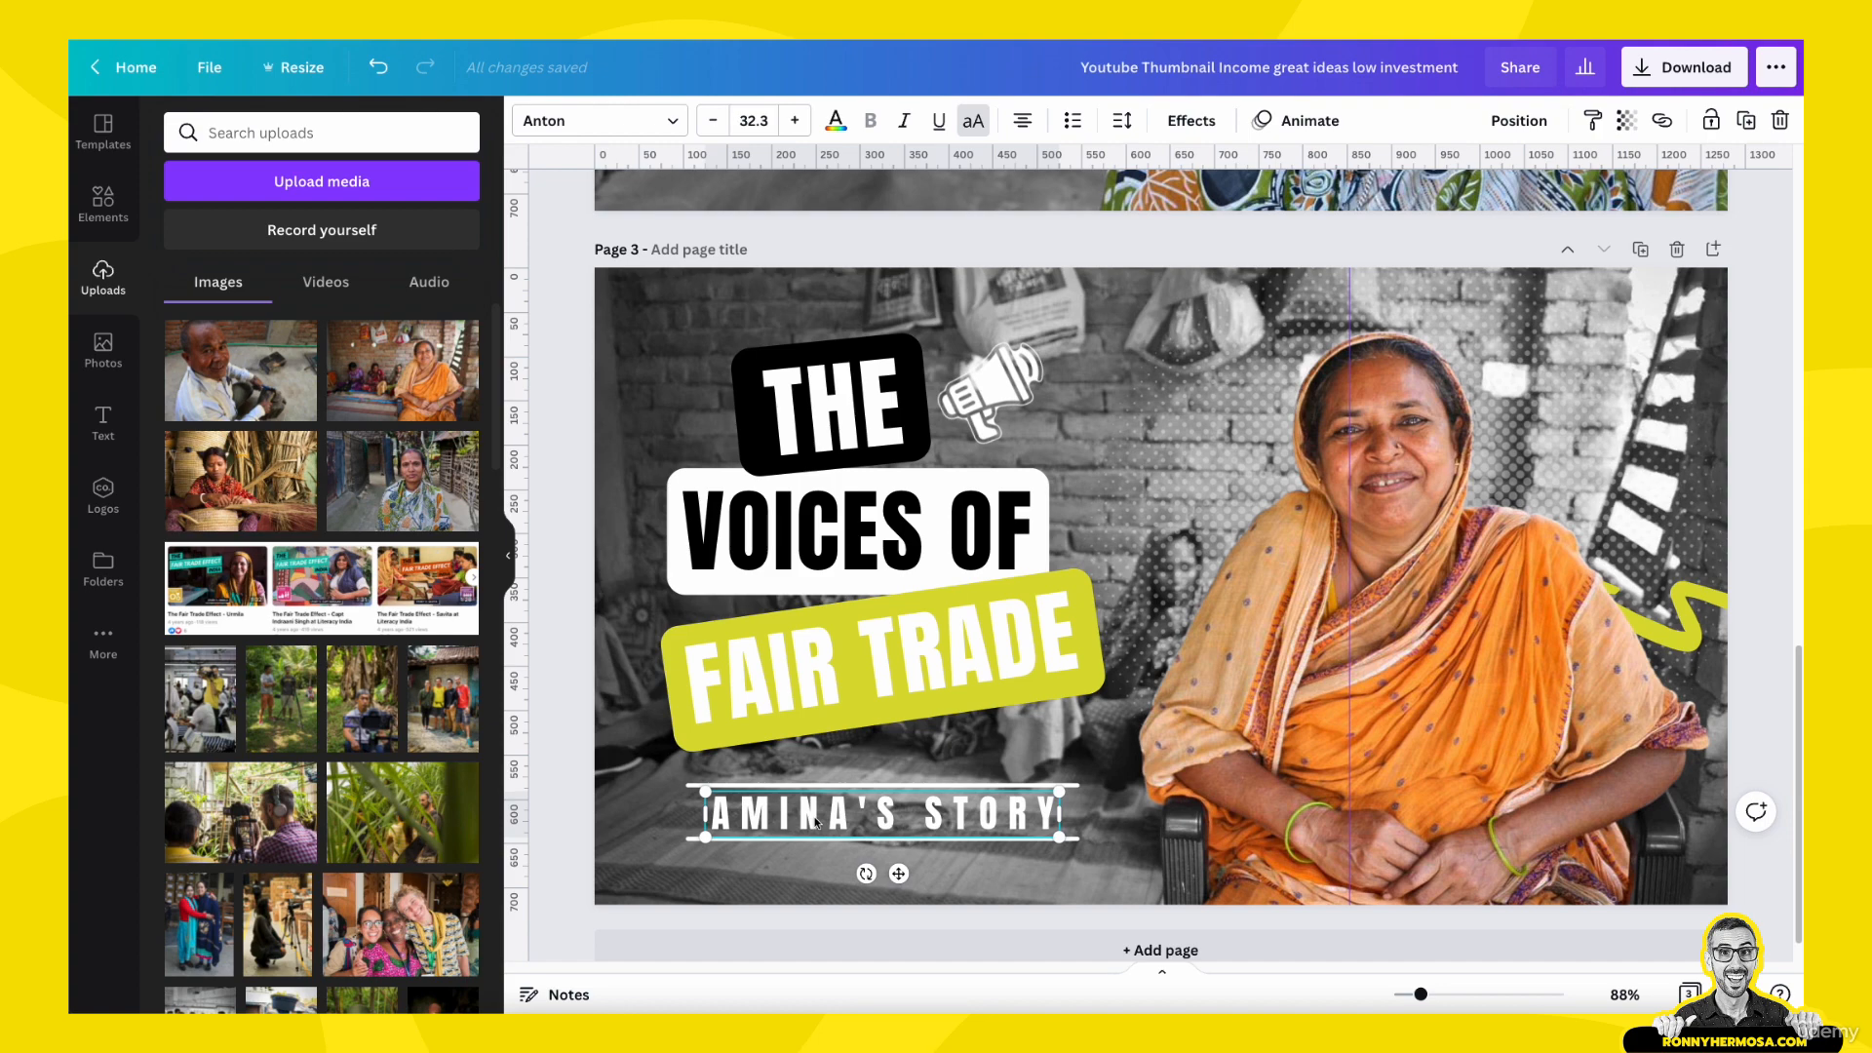
- Cycle through the overlapping elements on page 3 to select the halftone dot pattern behind the woman, and nudge it upward
{"action": "scroll", "coordinate": [817, 822], "scroll_direction": "up", "scroll_amount": 2}
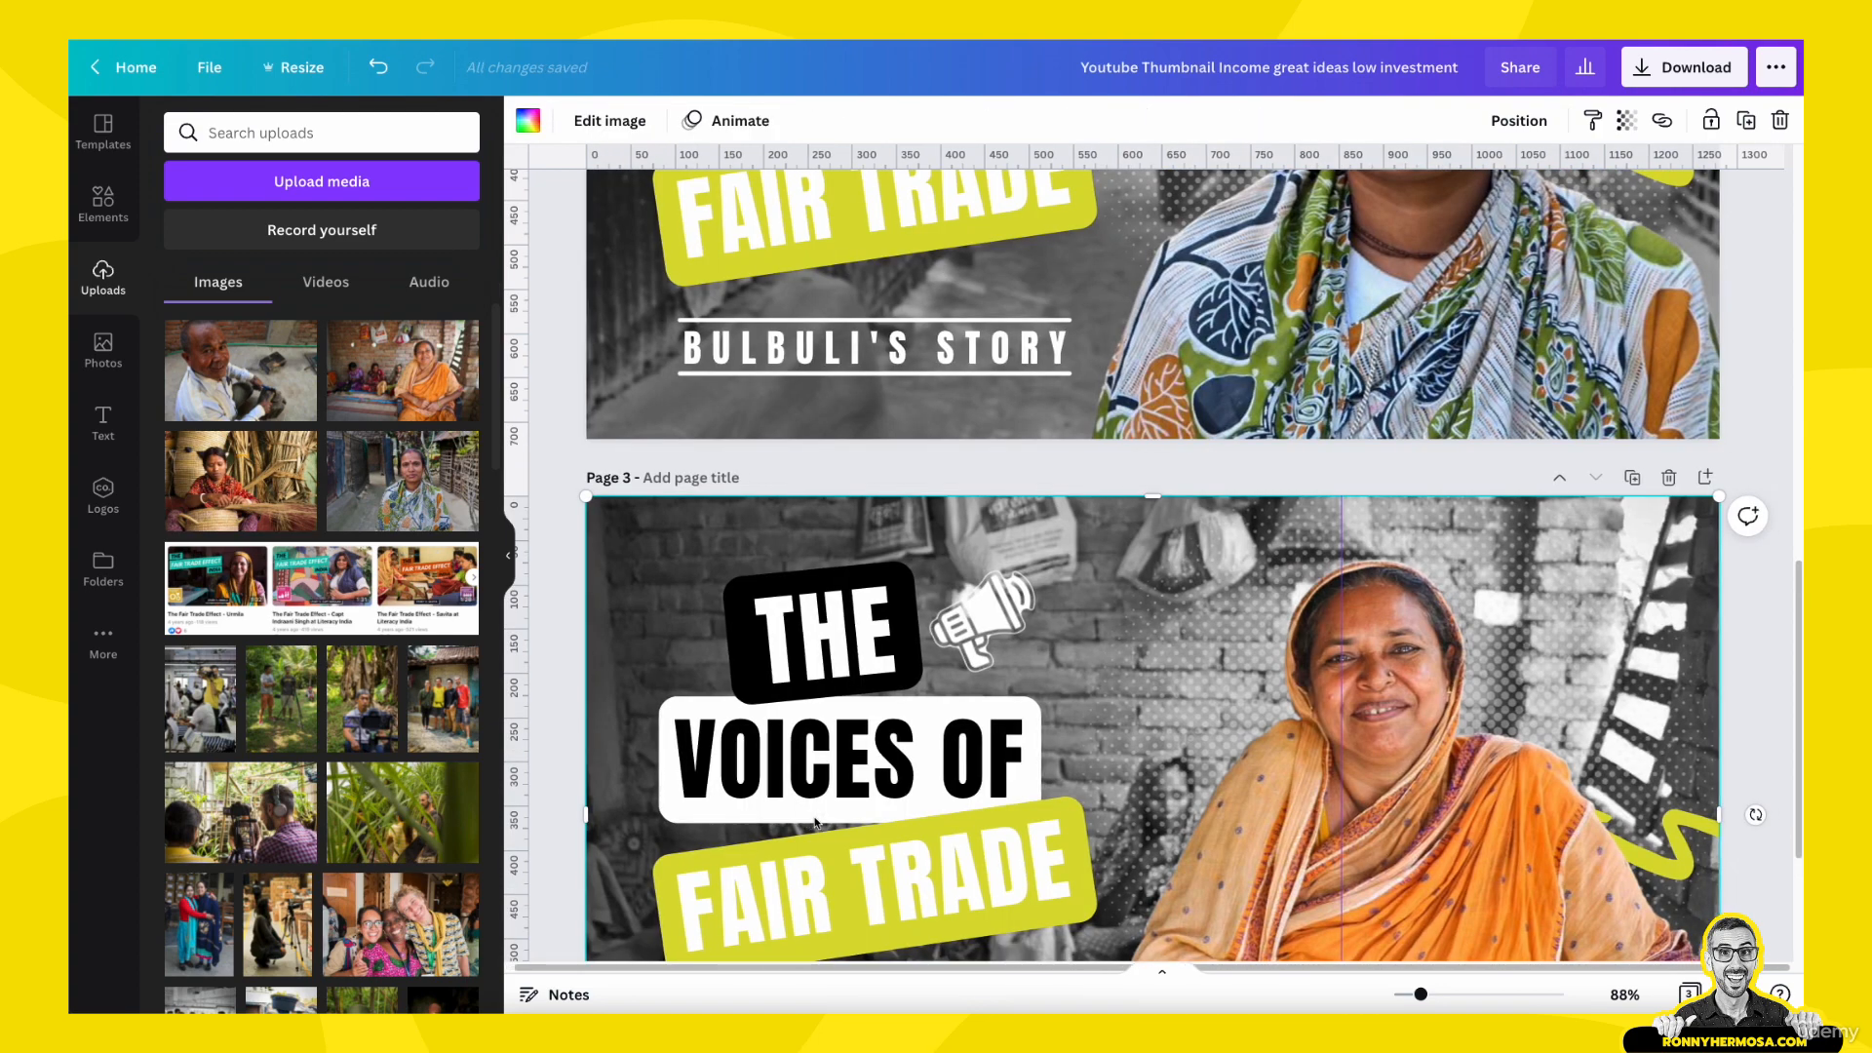
{"action": "key", "text": "Tab"}
{"action": "key", "text": "Tab"}
{"action": "key", "text": "Tab"}
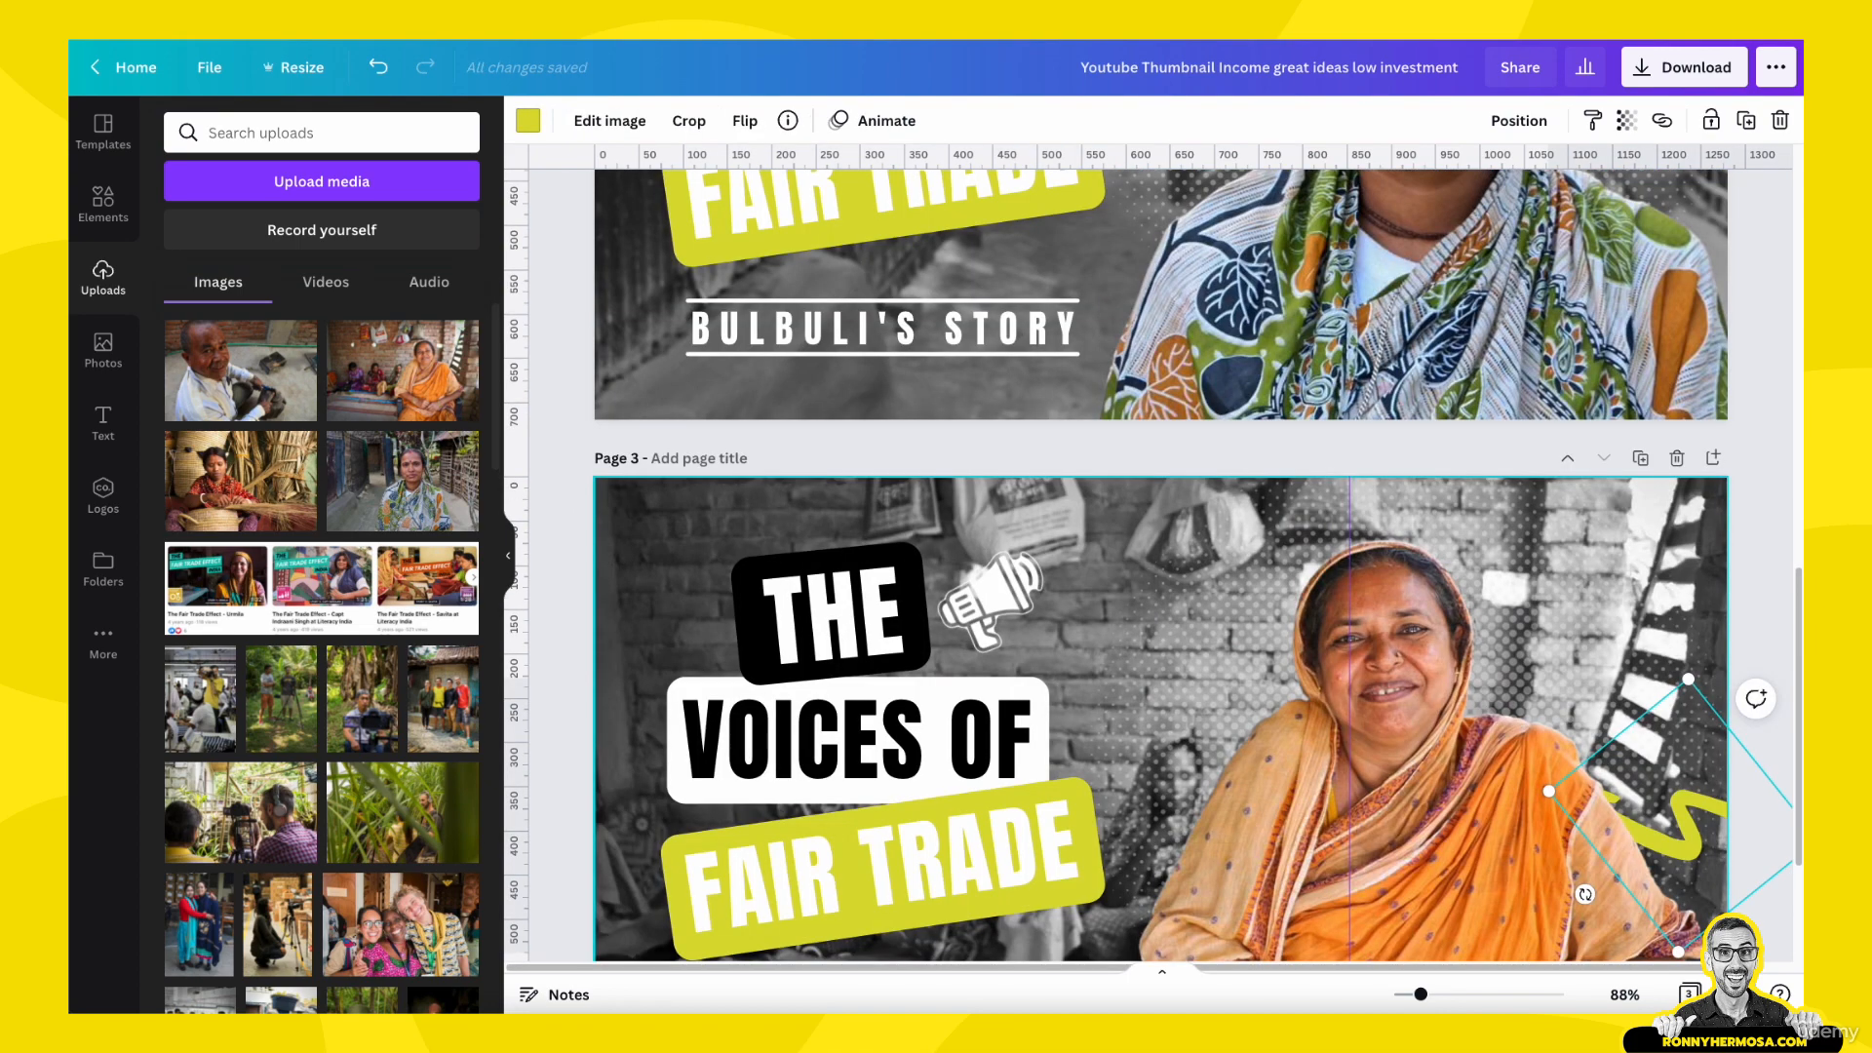
{"action": "key", "text": "Tab"}
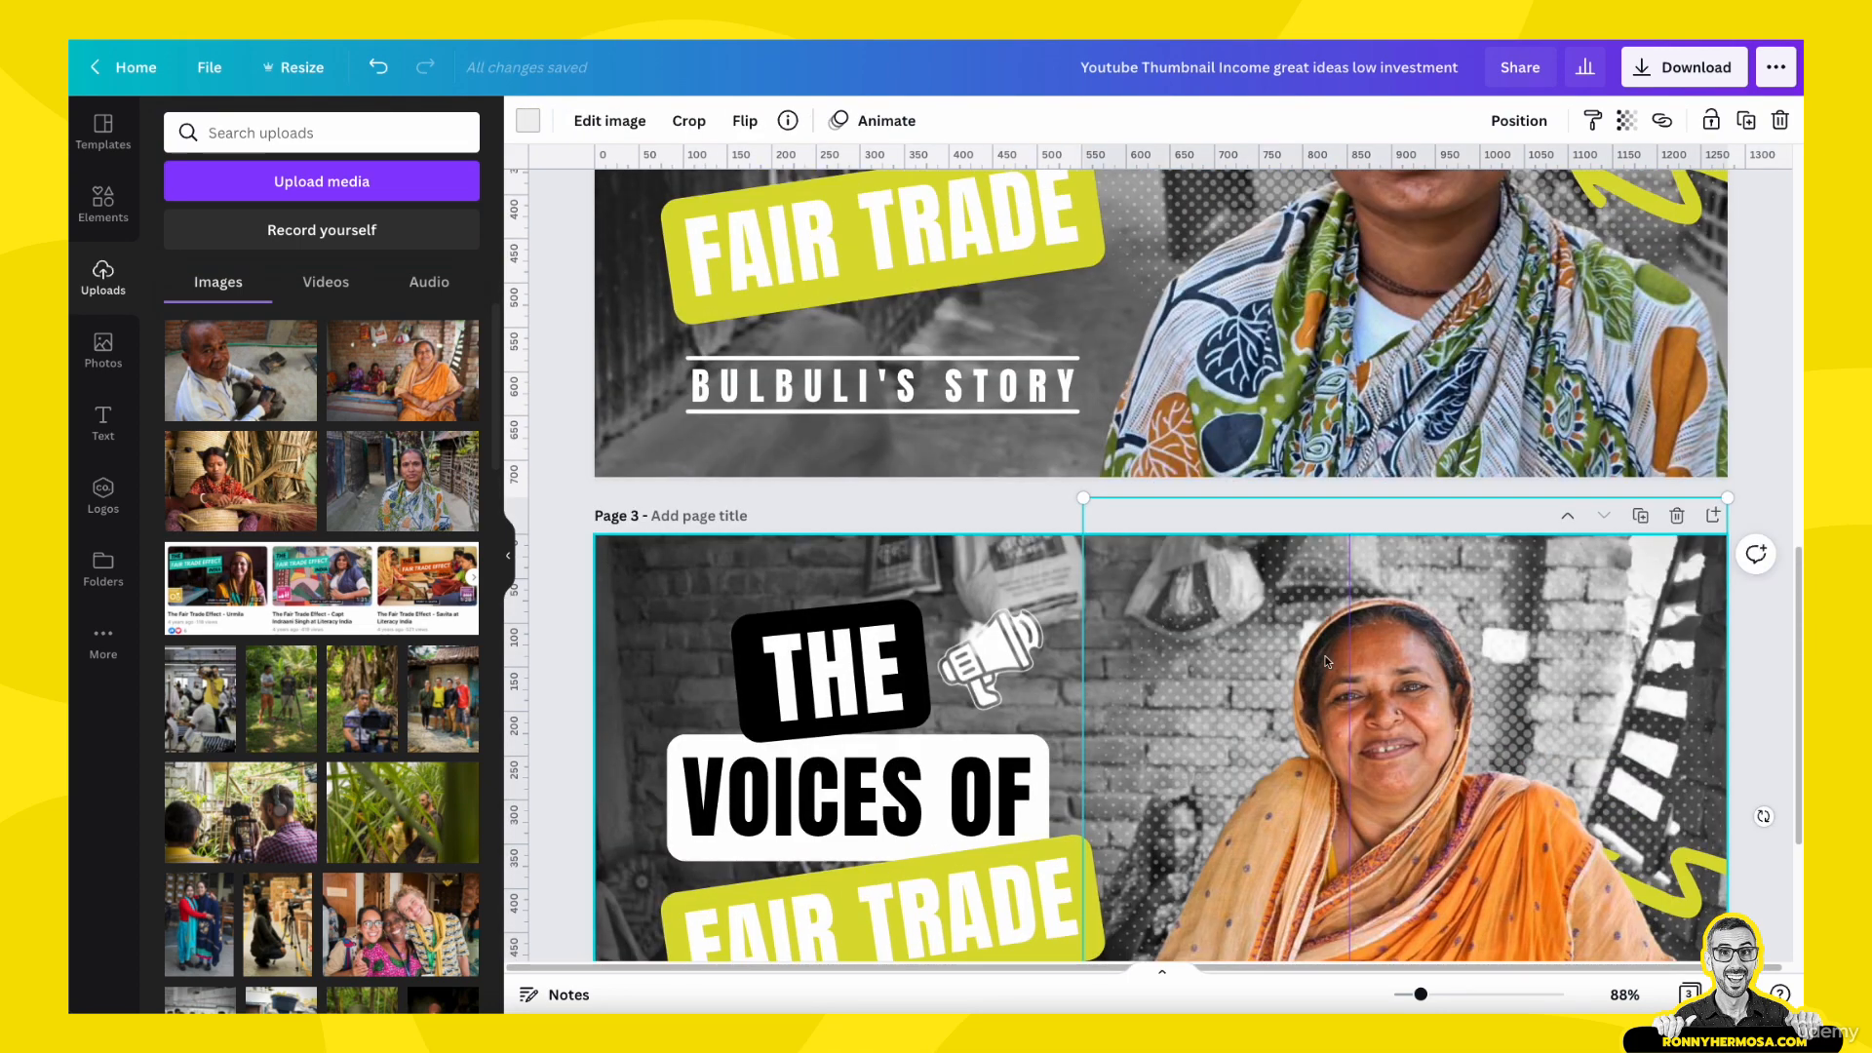
{"action": "key", "text": "Up"}
{"action": "key", "text": "Up"}
{"action": "key", "text": "Up"}
{"action": "key", "text": "Up"}
{"action": "key", "text": "Up"}
{"action": "key", "text": "Up"}
{"action": "key", "text": "Up"}
{"action": "key", "text": "Up"}
{"action": "key", "text": "Up"}
{"action": "key", "text": "Up"}
{"action": "key", "text": "Up"}
{"action": "key", "text": "Up"}
{"action": "key", "text": "Up"}
{"action": "key", "text": "Up"}
{"action": "key", "text": "Up"}
{"action": "key", "text": "Up"}
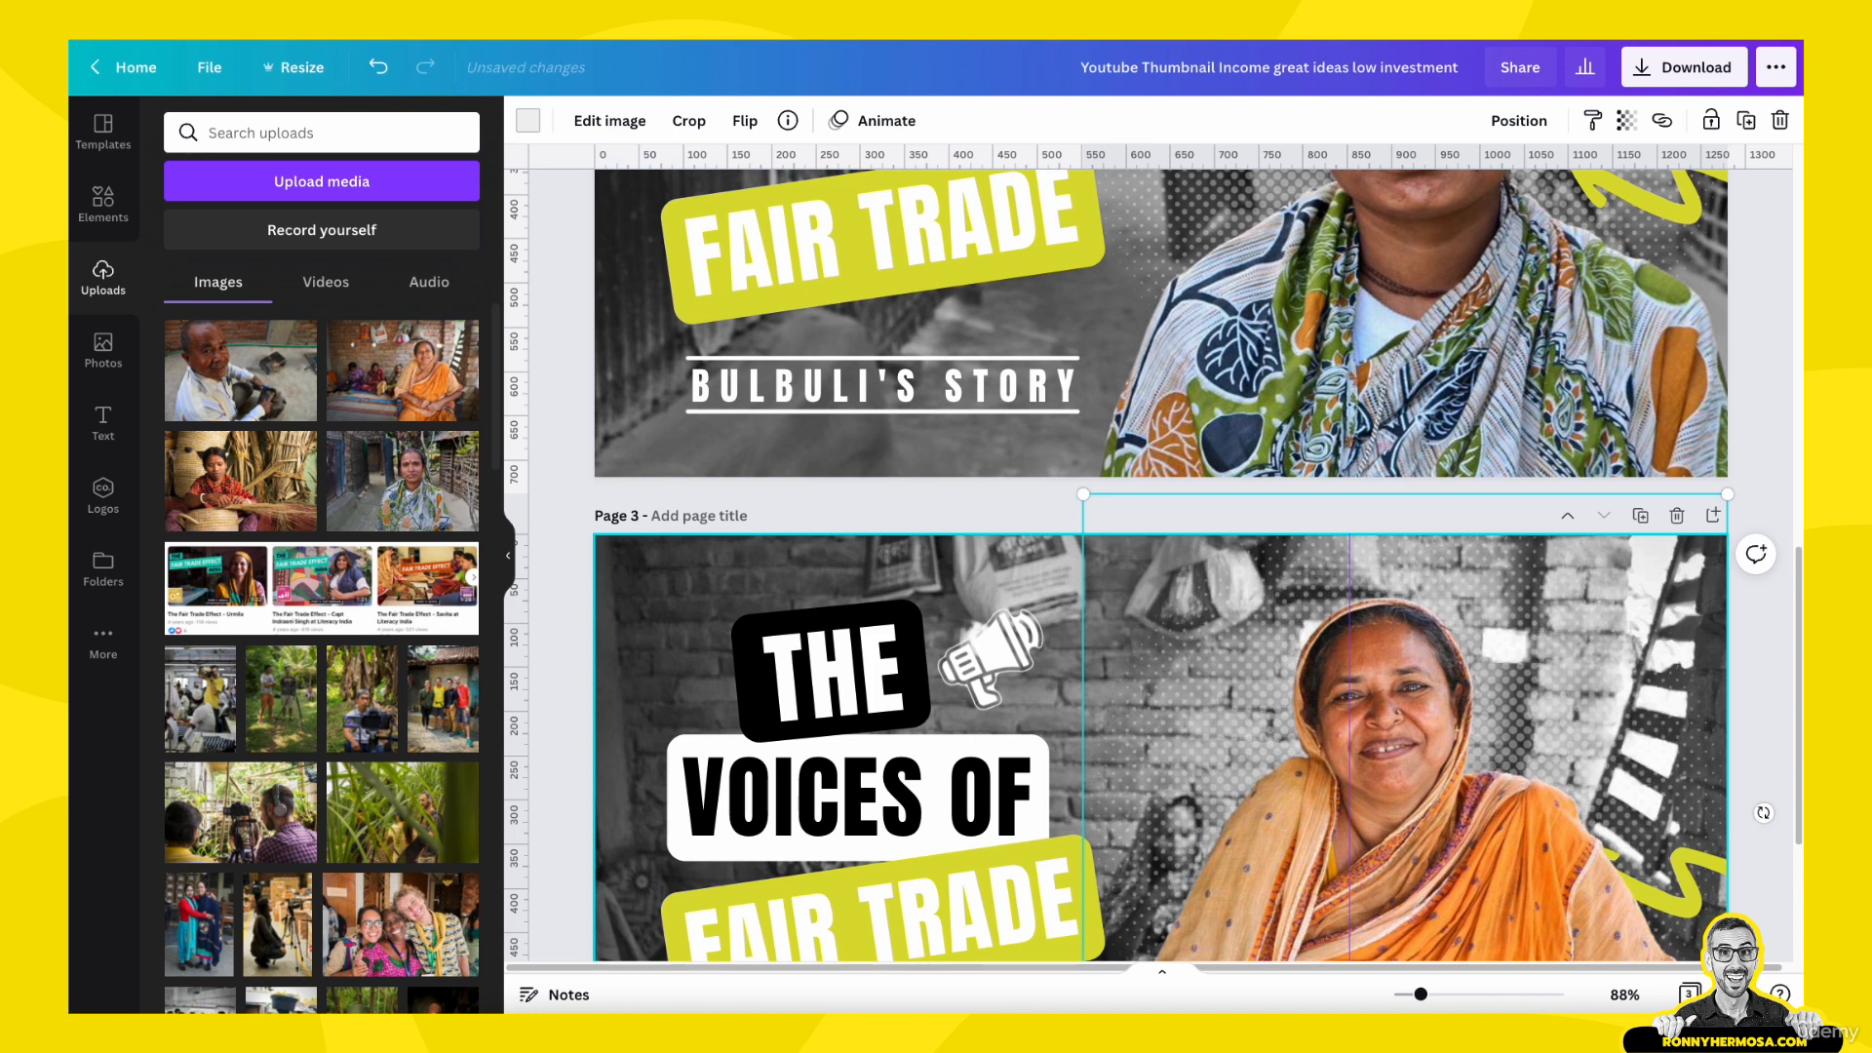
{"action": "key", "text": "Up"}
{"action": "key", "text": "Up"}
{"action": "key", "text": "Up"}
{"action": "key", "text": "Up"}
{"action": "key", "text": "Up"}
{"action": "key", "text": "Up"}
{"action": "key", "text": "Up"}
{"action": "key", "text": "Up"}
{"action": "key", "text": "Up"}
{"action": "key", "text": "Up"}
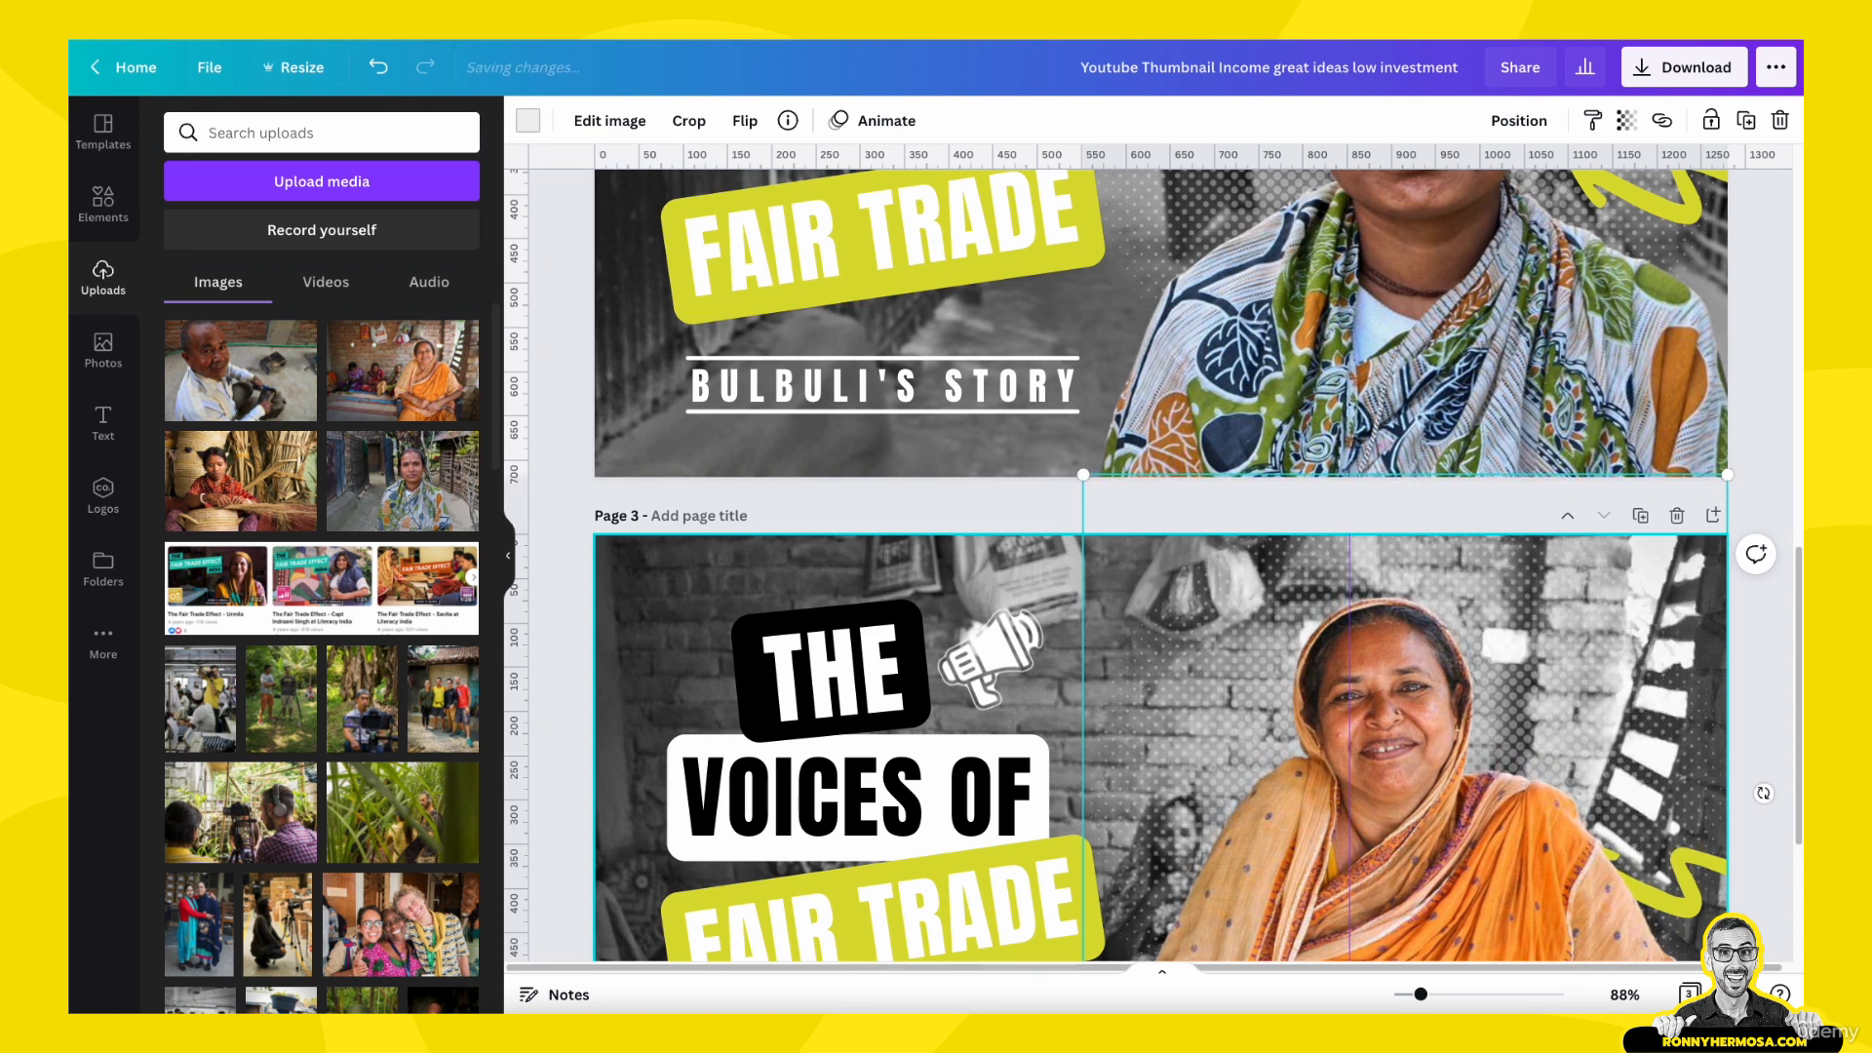
- Nudge the halftone dot pattern on page 3 slightly to the left
{"action": "scroll", "coordinate": [1253, 799], "scroll_direction": "down", "scroll_amount": 2}
{"action": "scroll", "coordinate": [1254, 800], "scroll_direction": "down", "scroll_amount": 3}
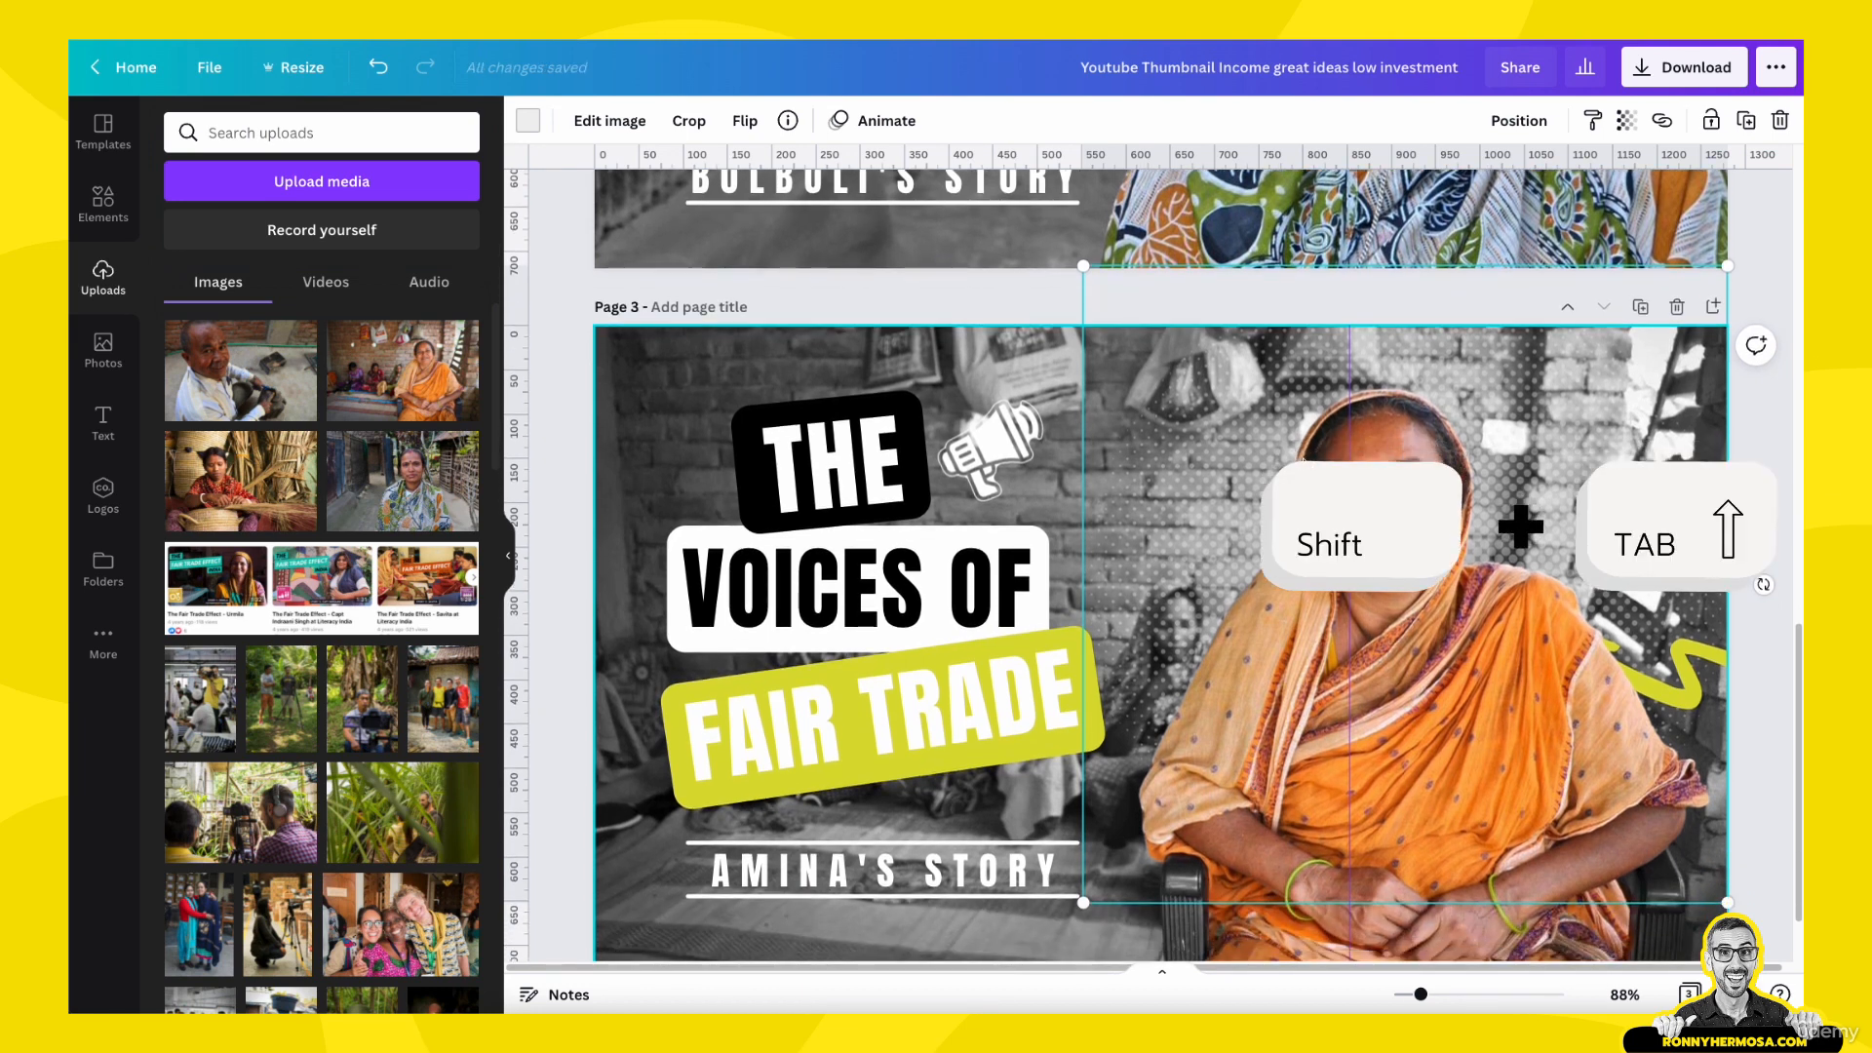
{"action": "key", "text": "Left"}
{"action": "key", "text": "Left"}
{"action": "key", "text": "Left"}
{"action": "key", "text": "Left"}
{"action": "key", "text": "Left"}
{"action": "key", "text": "Left"}
{"action": "key", "text": "Left"}
{"action": "key", "text": "Left"}
{"action": "key", "text": "Left"}
{"action": "key", "text": "Left"}
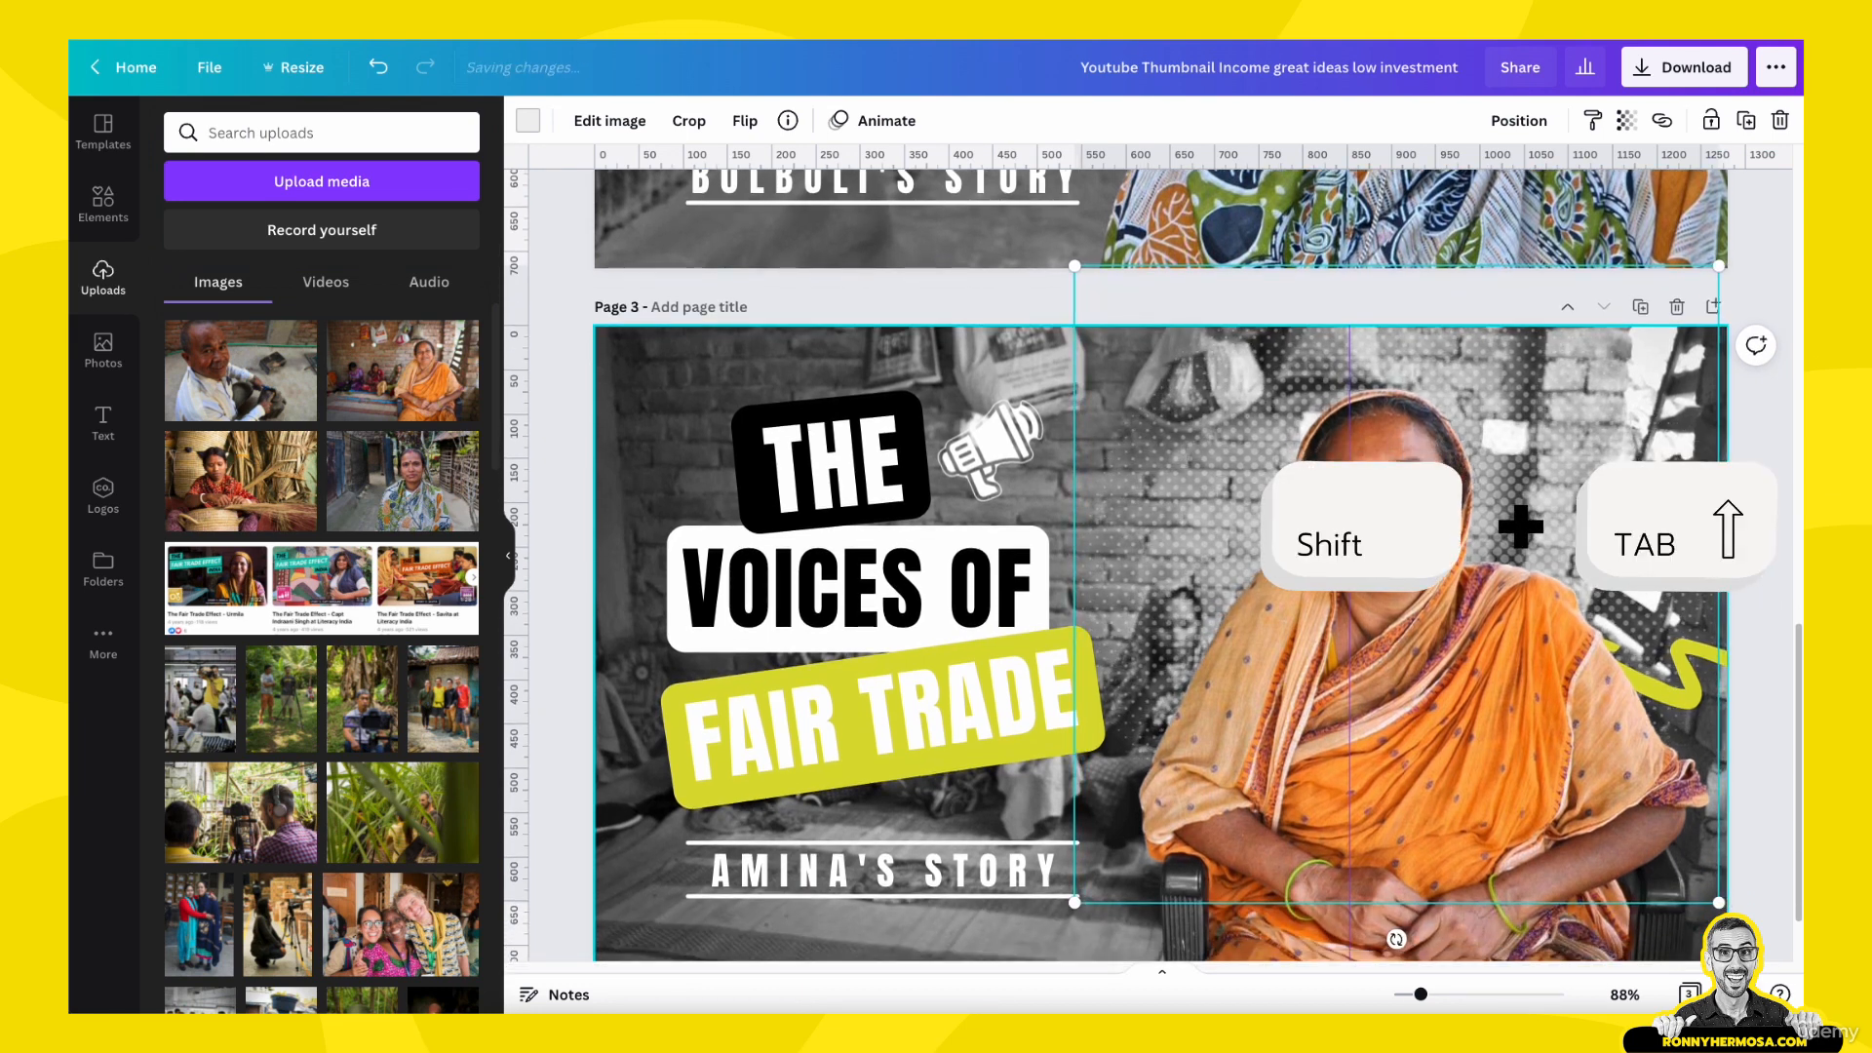
- Nudge the halftone dot pattern on page 3 further left and slightly up behind the woman, and deselect it
{"action": "key", "text": "Left"}
{"action": "key", "text": "Left"}
{"action": "key", "text": "Left"}
{"action": "key", "text": "Left"}
{"action": "key", "text": "Left"}
{"action": "key", "text": "Left"}
{"action": "key", "text": "Left"}
{"action": "key", "text": "Left"}
{"action": "key", "text": "Left"}
{"action": "key", "text": "Left"}
{"action": "key", "text": "Left"}
{"action": "key", "text": "Left"}
{"action": "key", "text": "Left"}
{"action": "key", "text": "Left"}
{"action": "key", "text": "Left"}
{"action": "key", "text": "Left"}
{"action": "key", "text": "Left"}
{"action": "key", "text": "Left"}
{"action": "key", "text": "Left"}
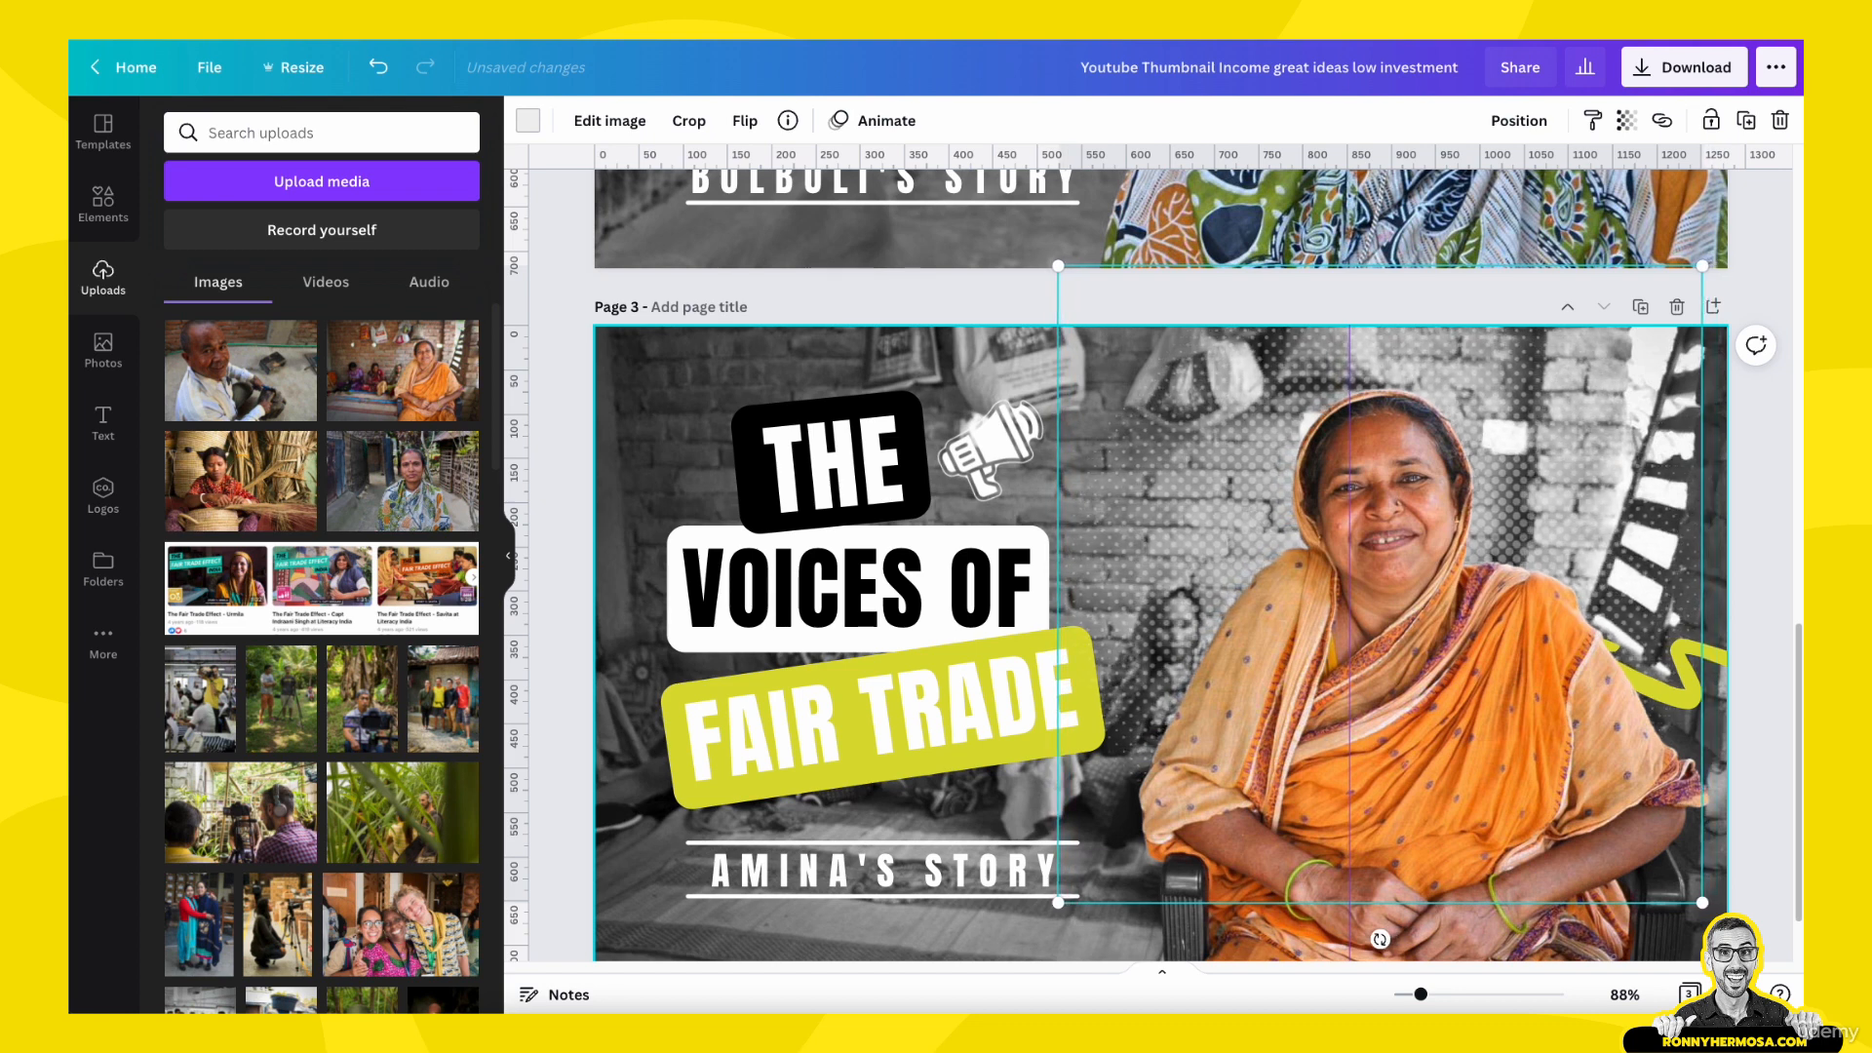
{"action": "key", "text": "Left"}
{"action": "key", "text": "Left"}
{"action": "key", "text": "Left"}
{"action": "key", "text": "Left"}
{"action": "key", "text": "Left"}
{"action": "key", "text": "Left"}
{"action": "key", "text": "Left"}
{"action": "key", "text": "Left"}
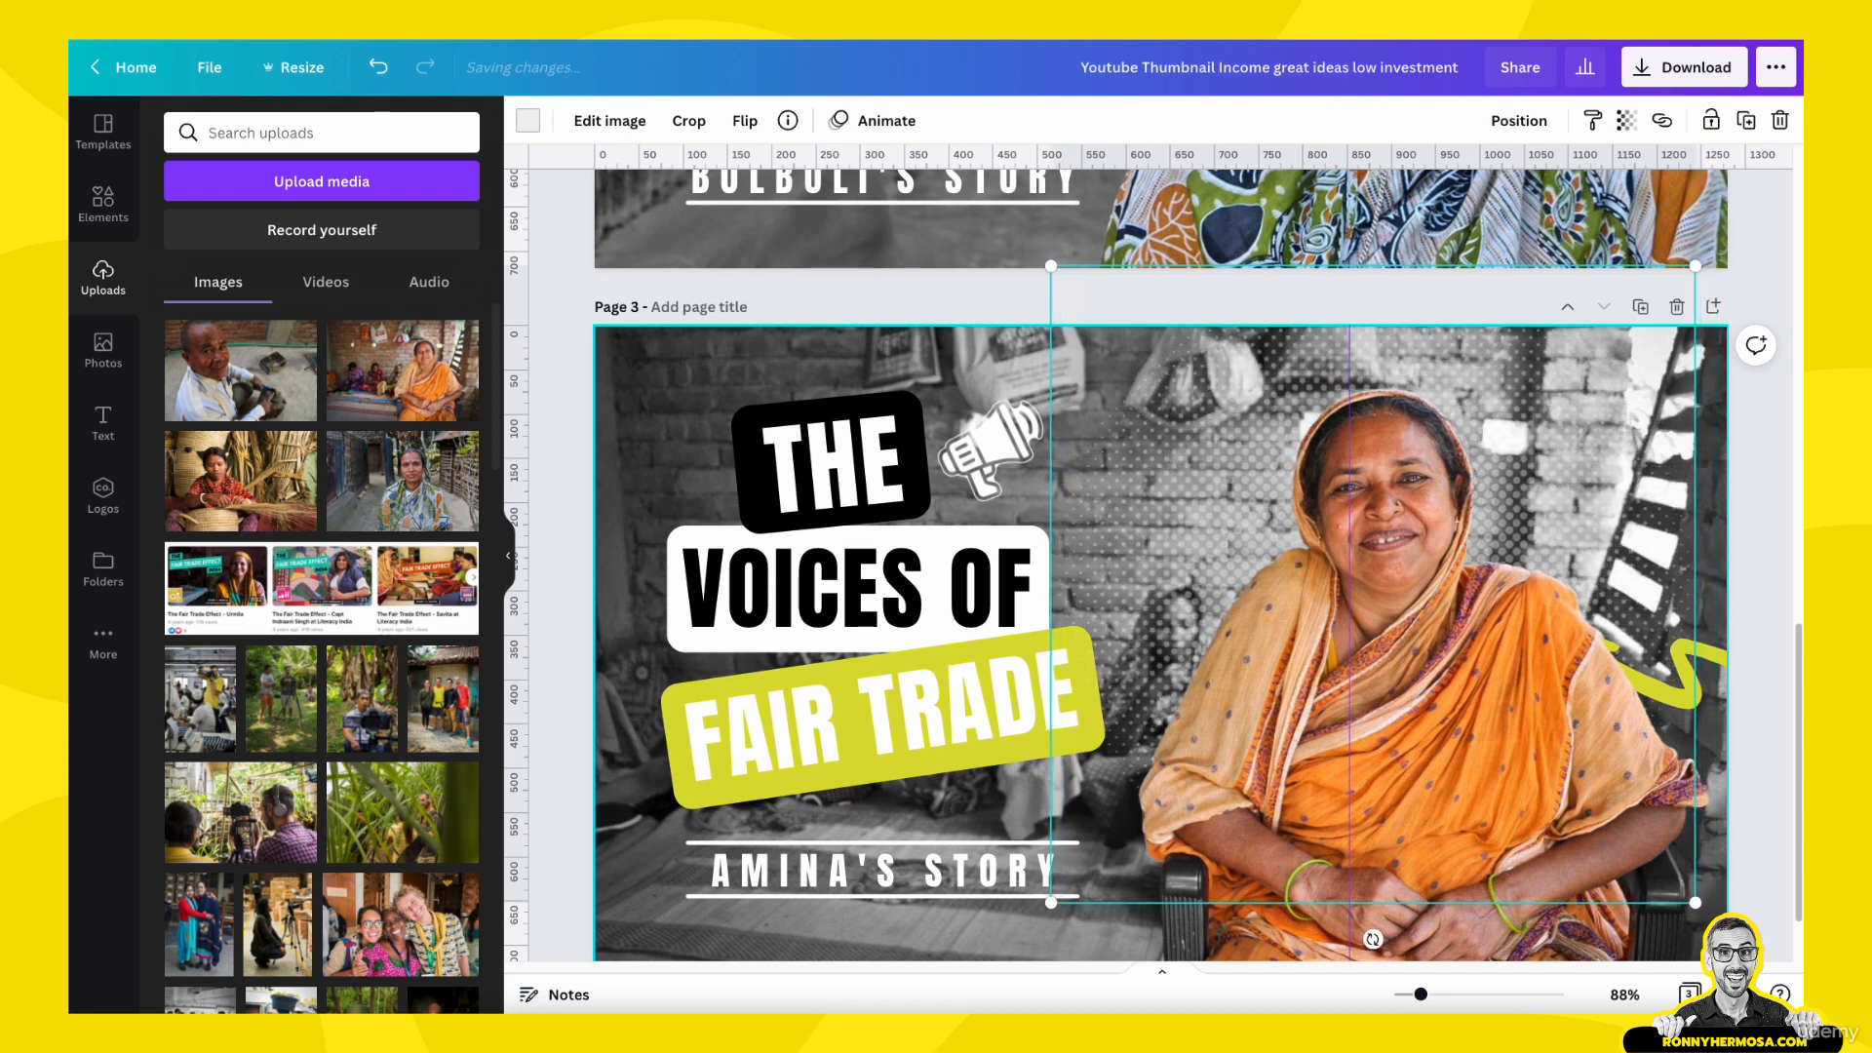
{"action": "key", "text": "Left"}
{"action": "key", "text": "Up"}
{"action": "key", "text": "Up"}
{"action": "key", "text": "Up"}
{"action": "key", "text": "Up"}
{"action": "key", "text": "Up"}
{"action": "key", "text": "Up"}
{"action": "key", "text": "Up"}
{"action": "key", "text": "Up"}
{"action": "key", "text": "Up"}
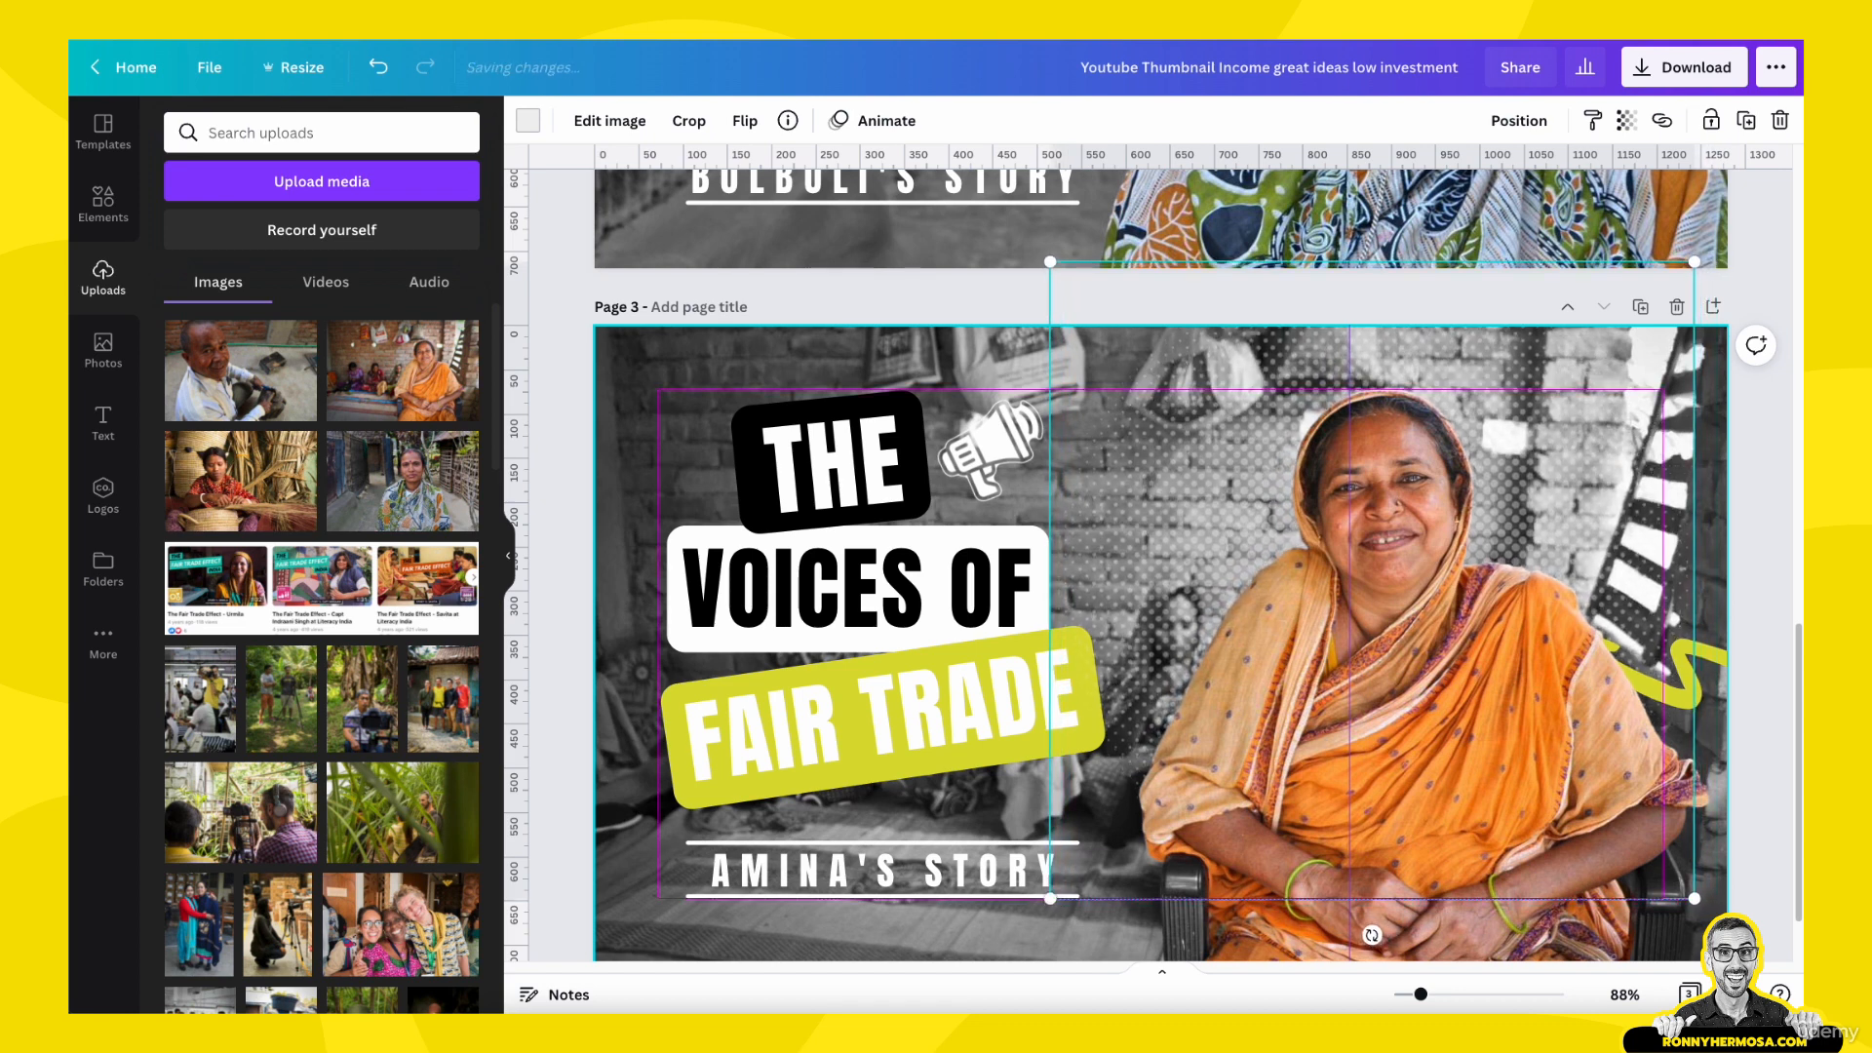
{"action": "key", "text": "Up"}
{"action": "key", "text": "Up"}
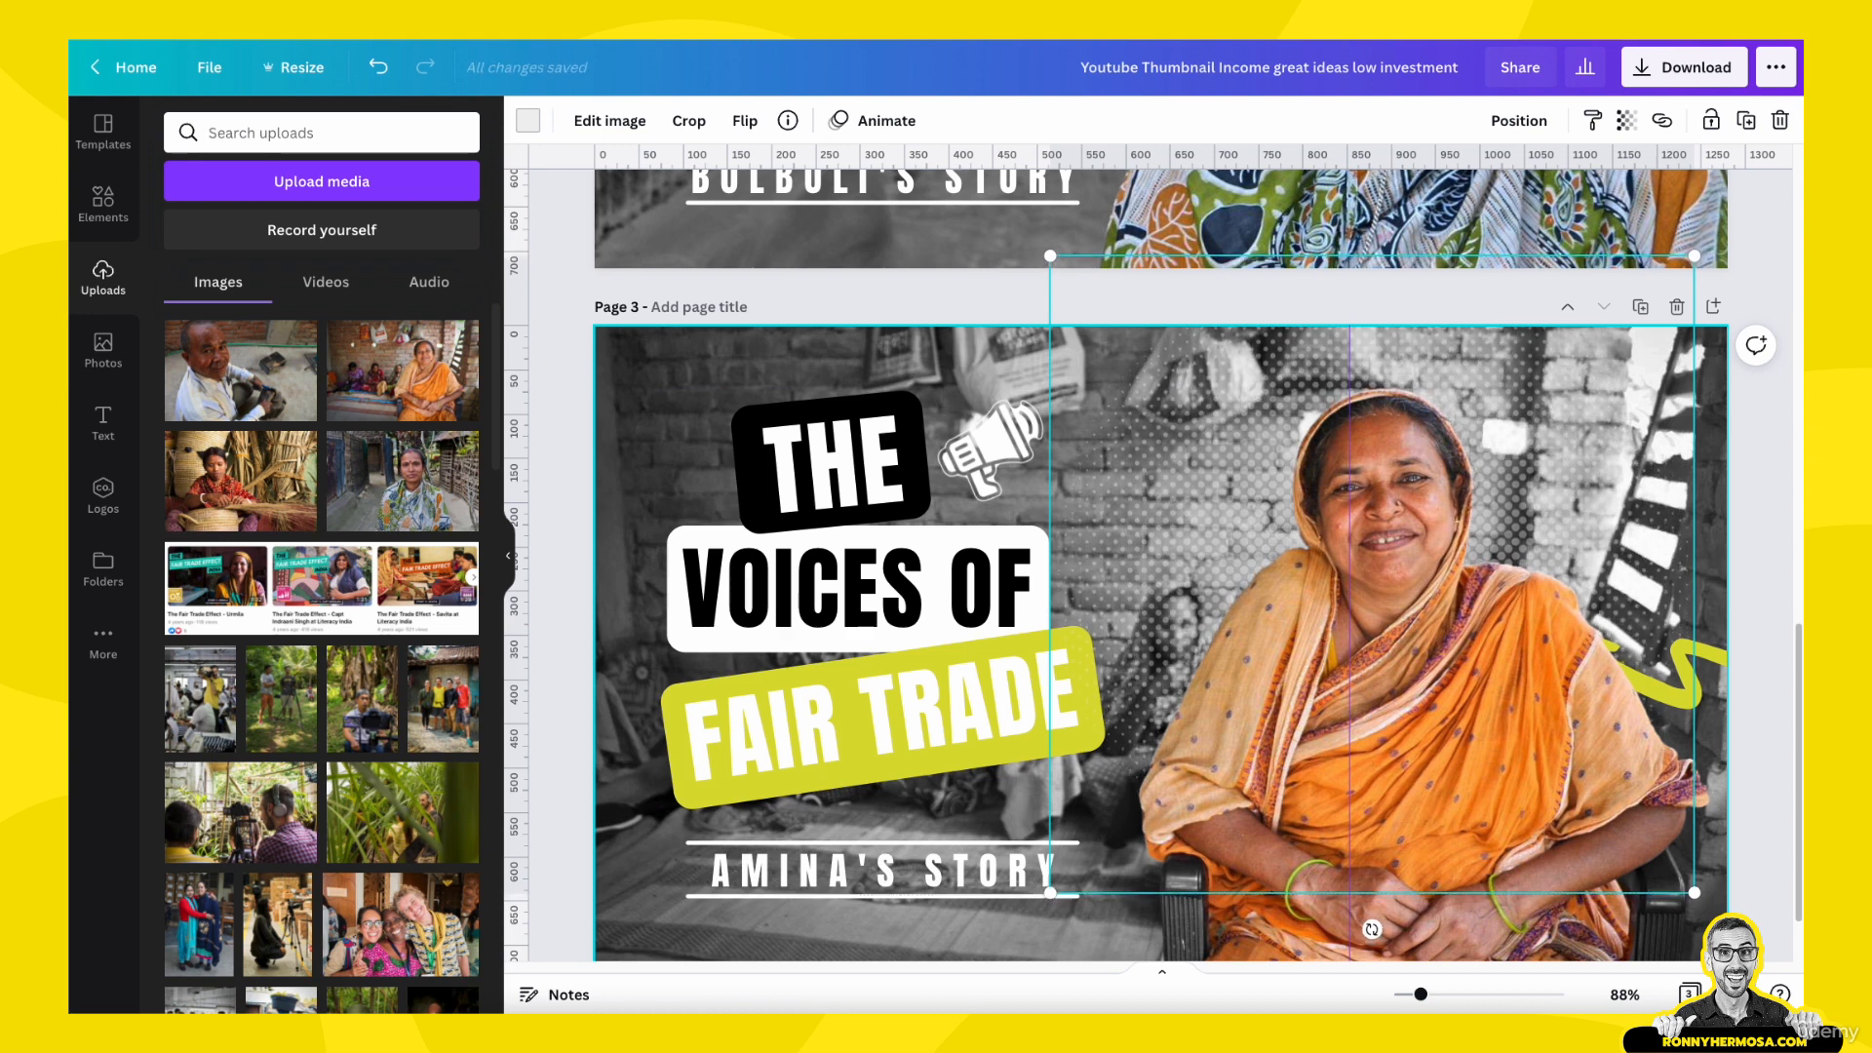
{"action": "left_click", "coordinate": [1741, 522]}
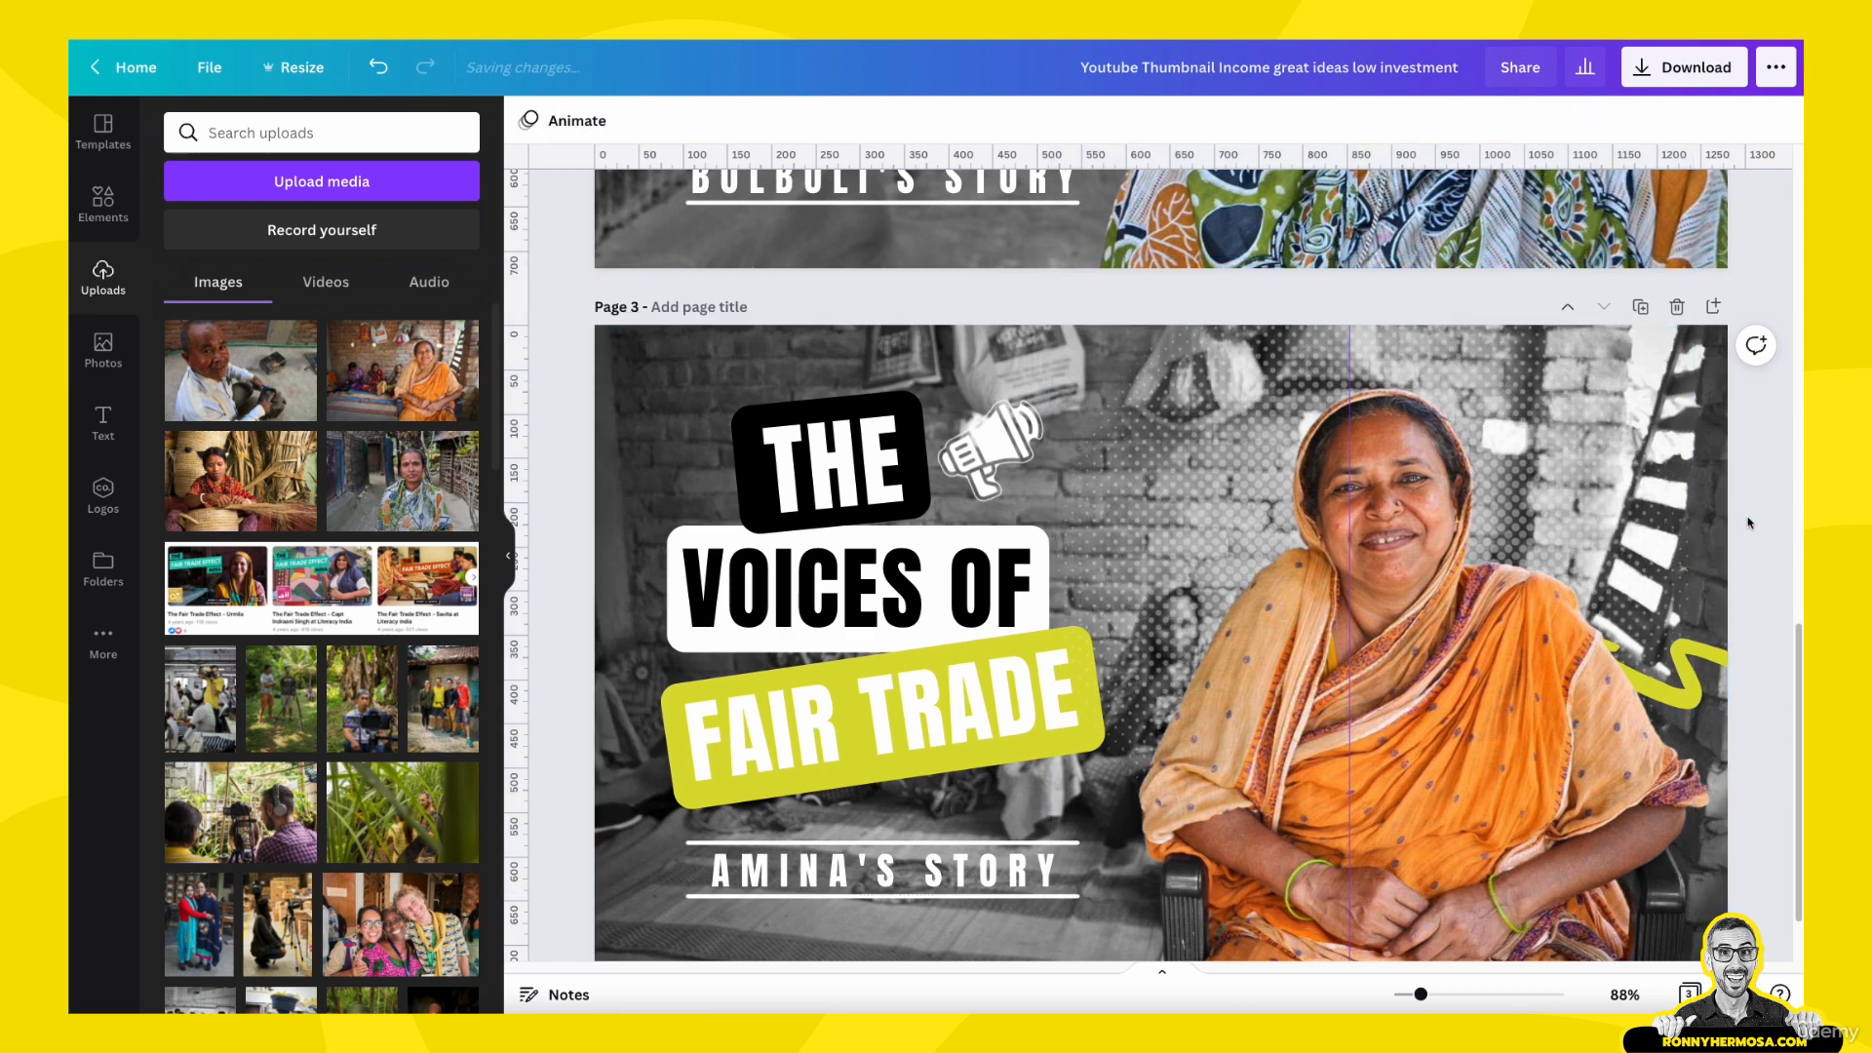
- Move the woman's colour cutout on page 3 one level backward in the stacking order
{"action": "left_click", "coordinate": [795, 887]}
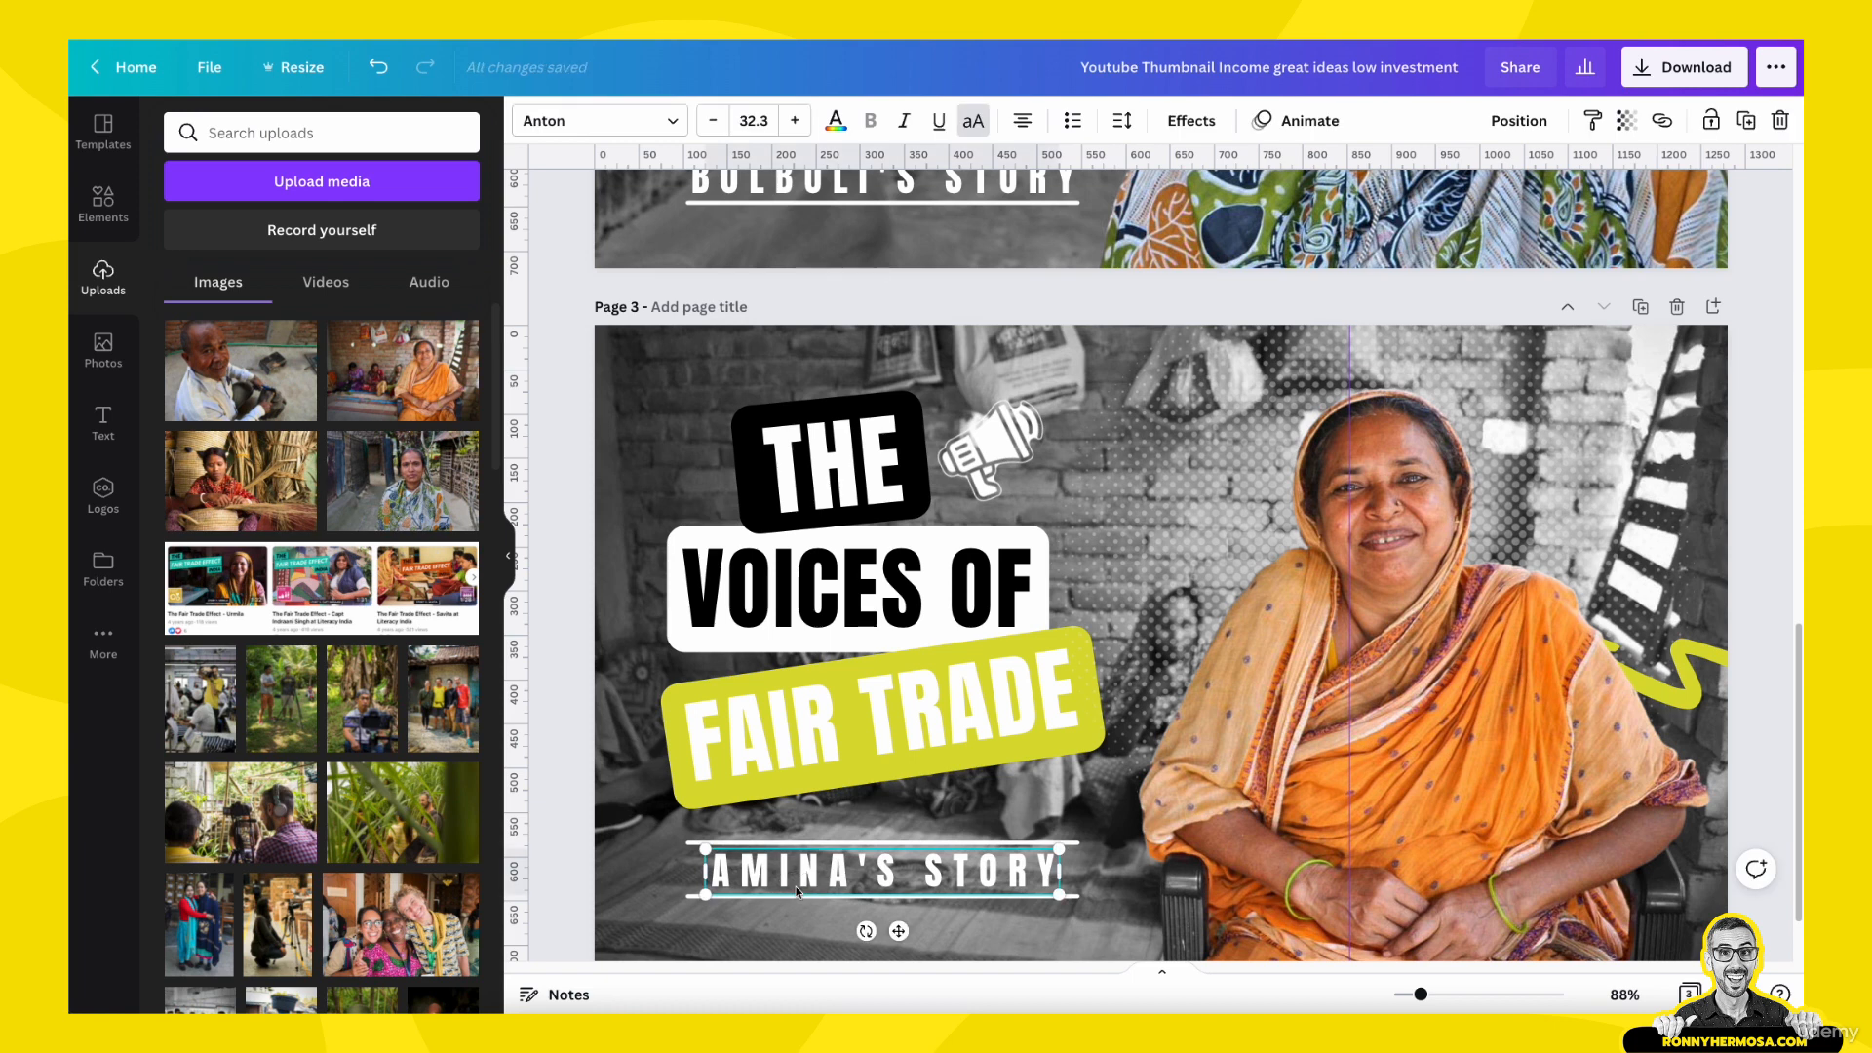
{"action": "scroll", "coordinate": [801, 873], "scroll_direction": "down", "scroll_amount": 1}
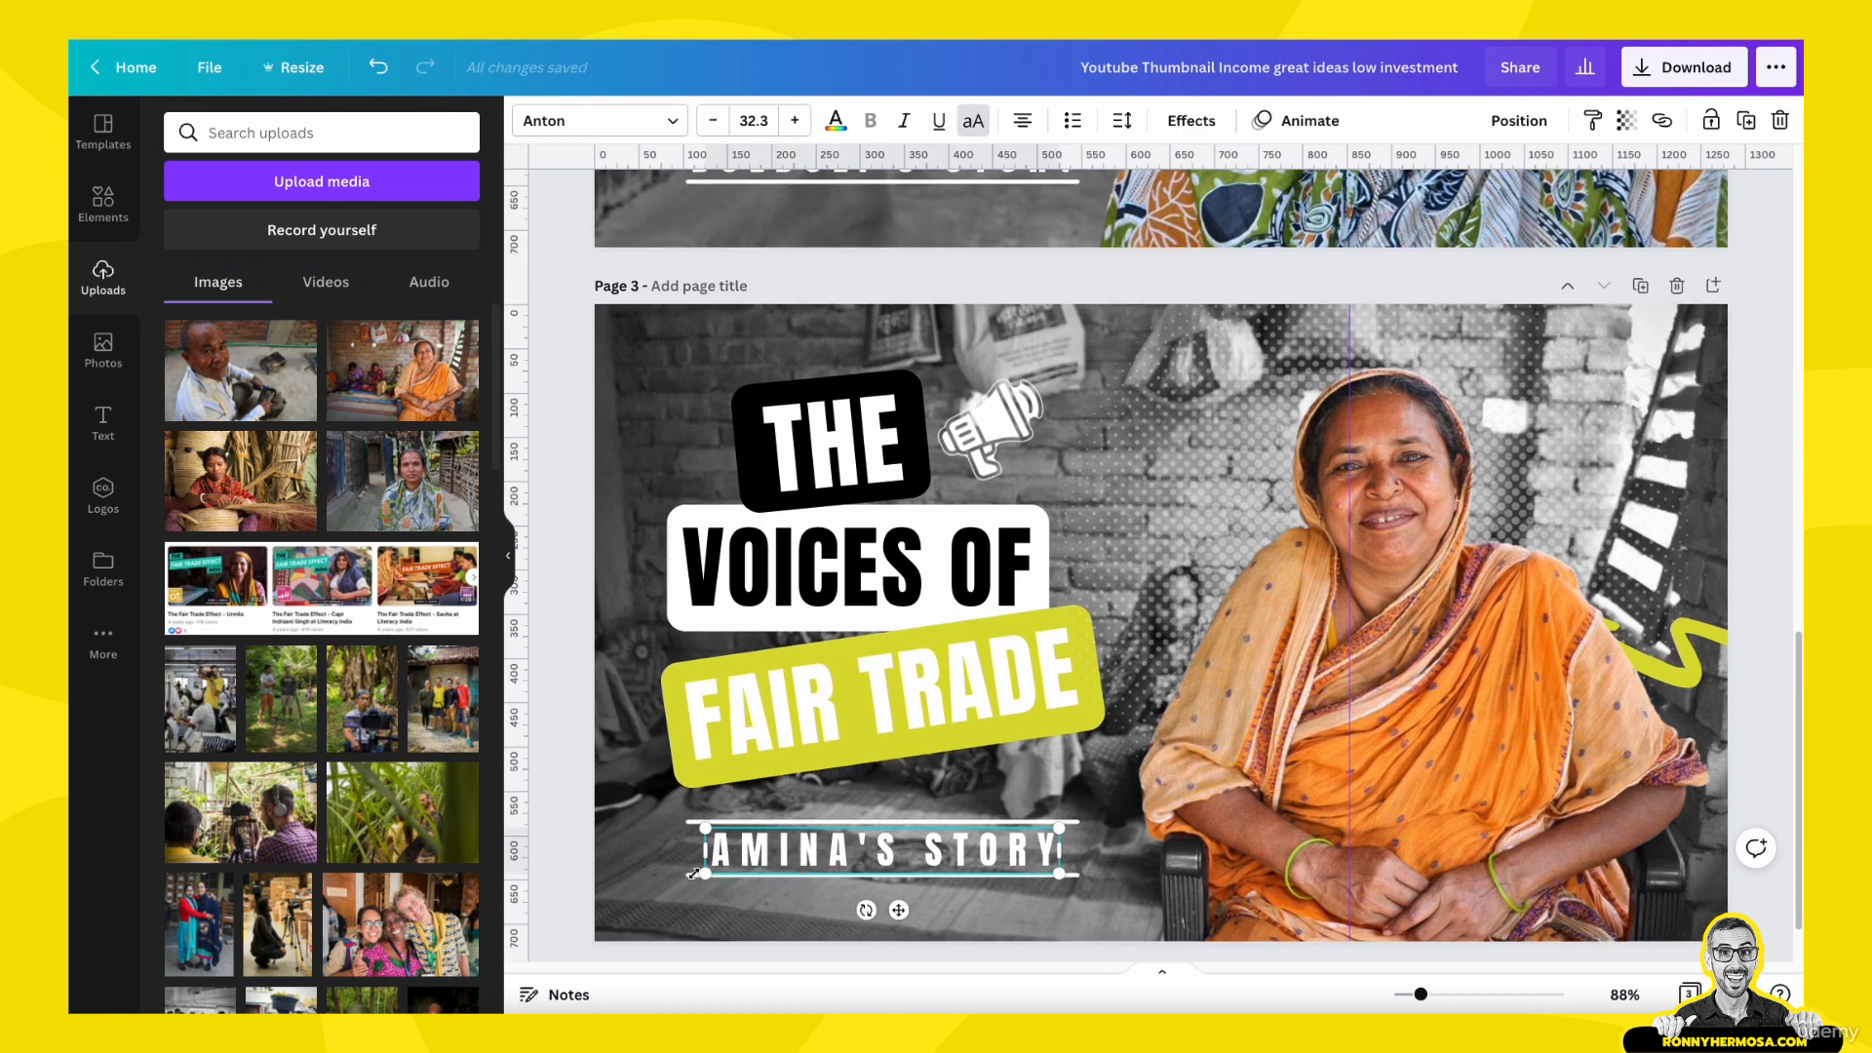
{"action": "left_click", "coordinate": [1473, 682]}
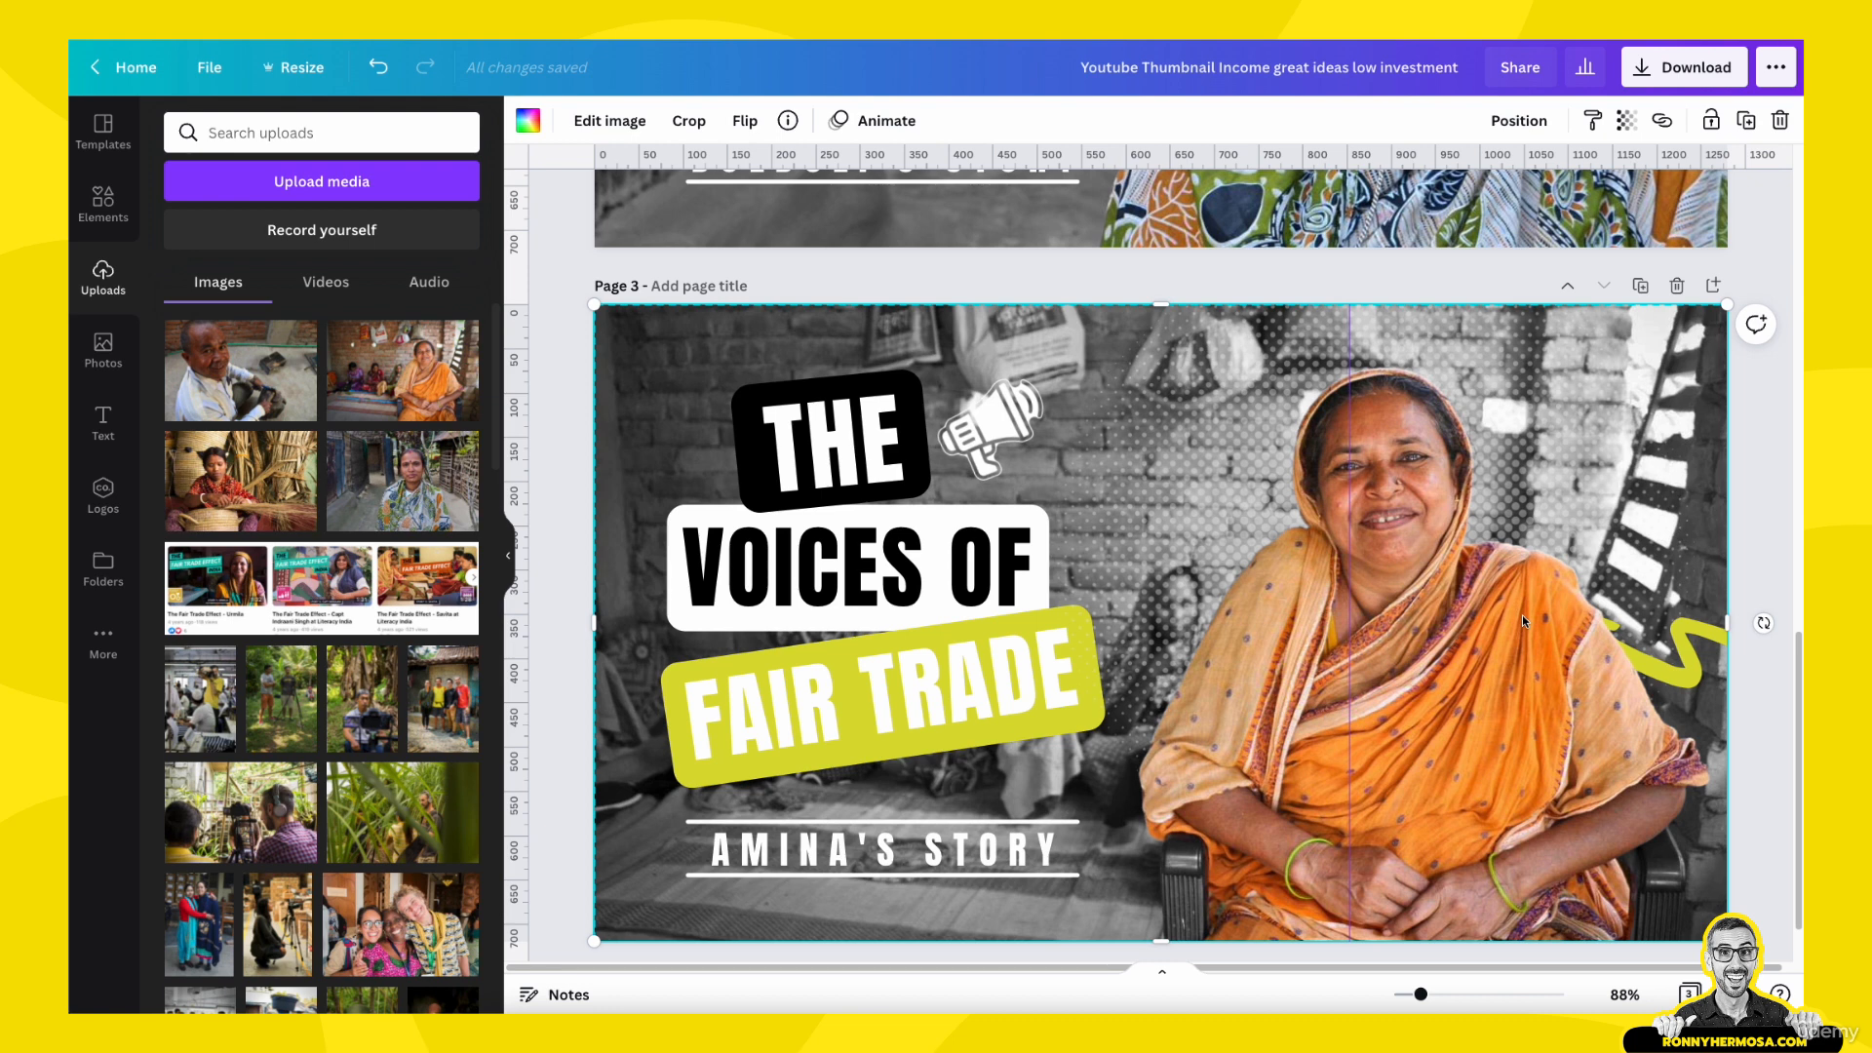
{"action": "left_click", "coordinate": [1521, 121]}
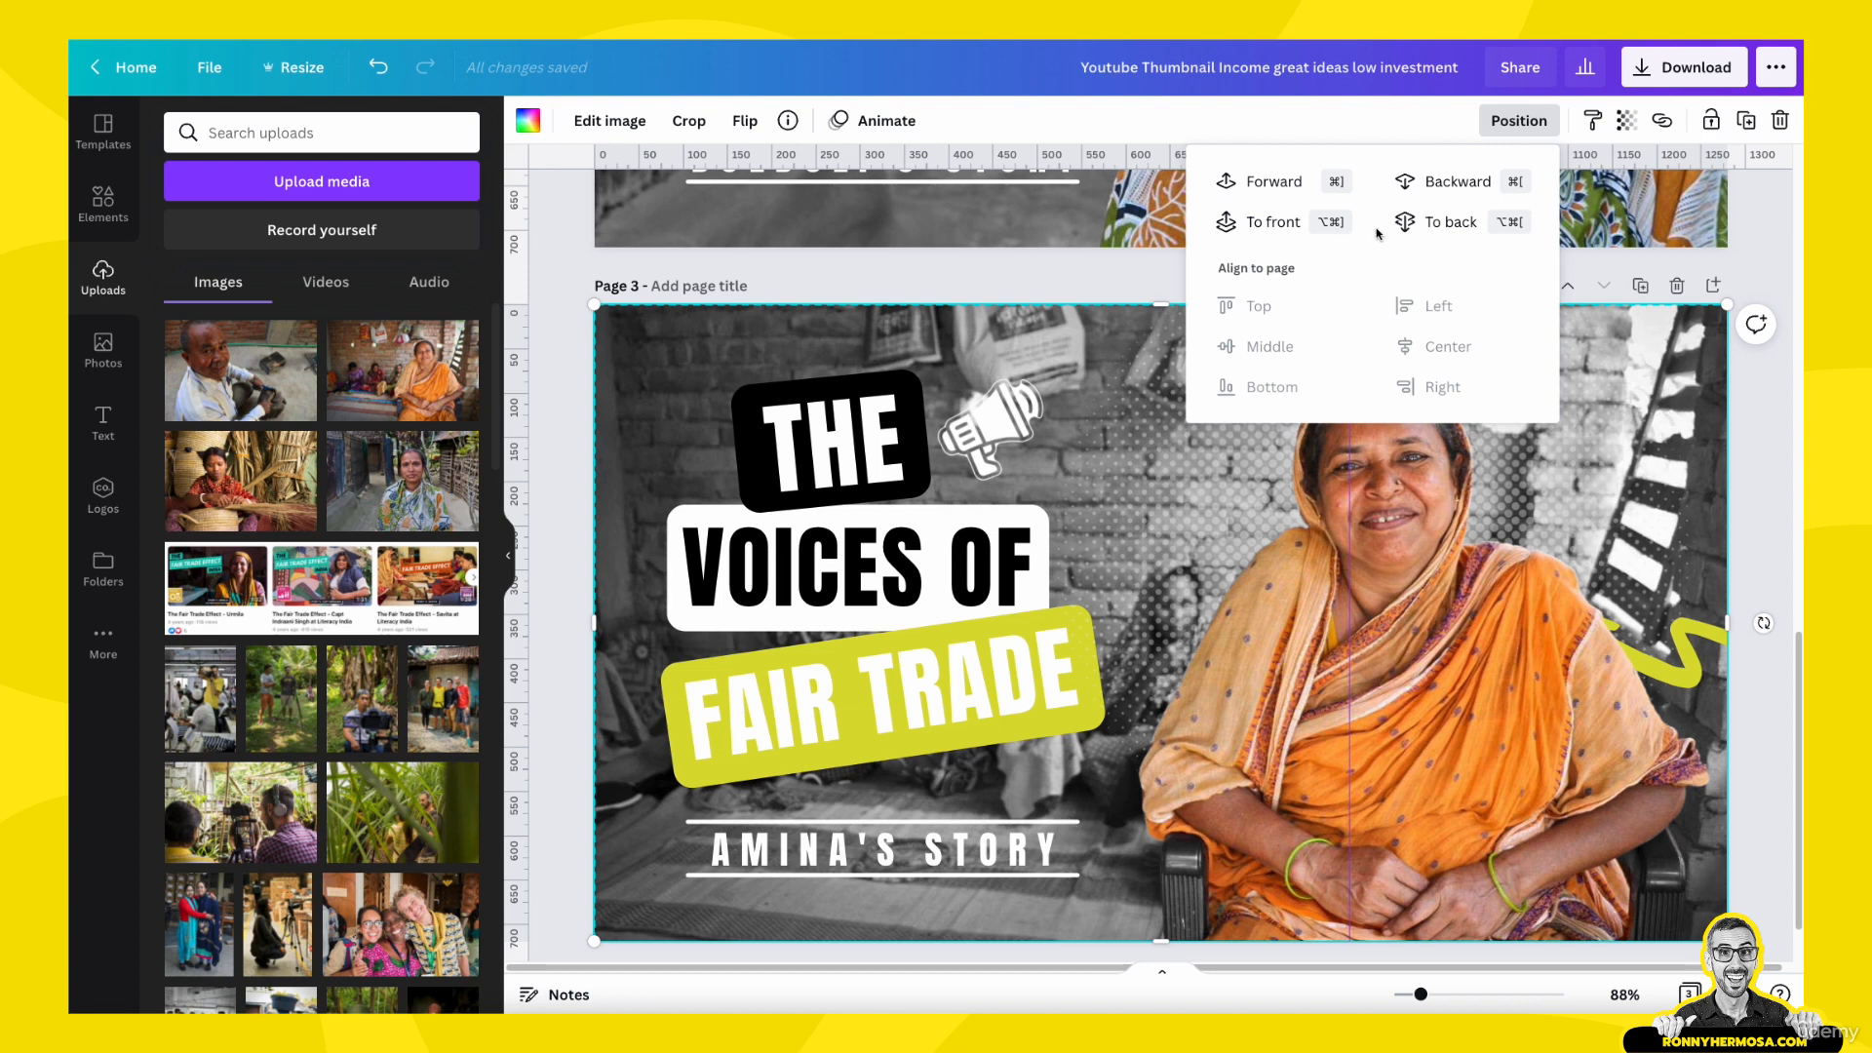
{"action": "left_click", "coordinate": [1465, 183]}
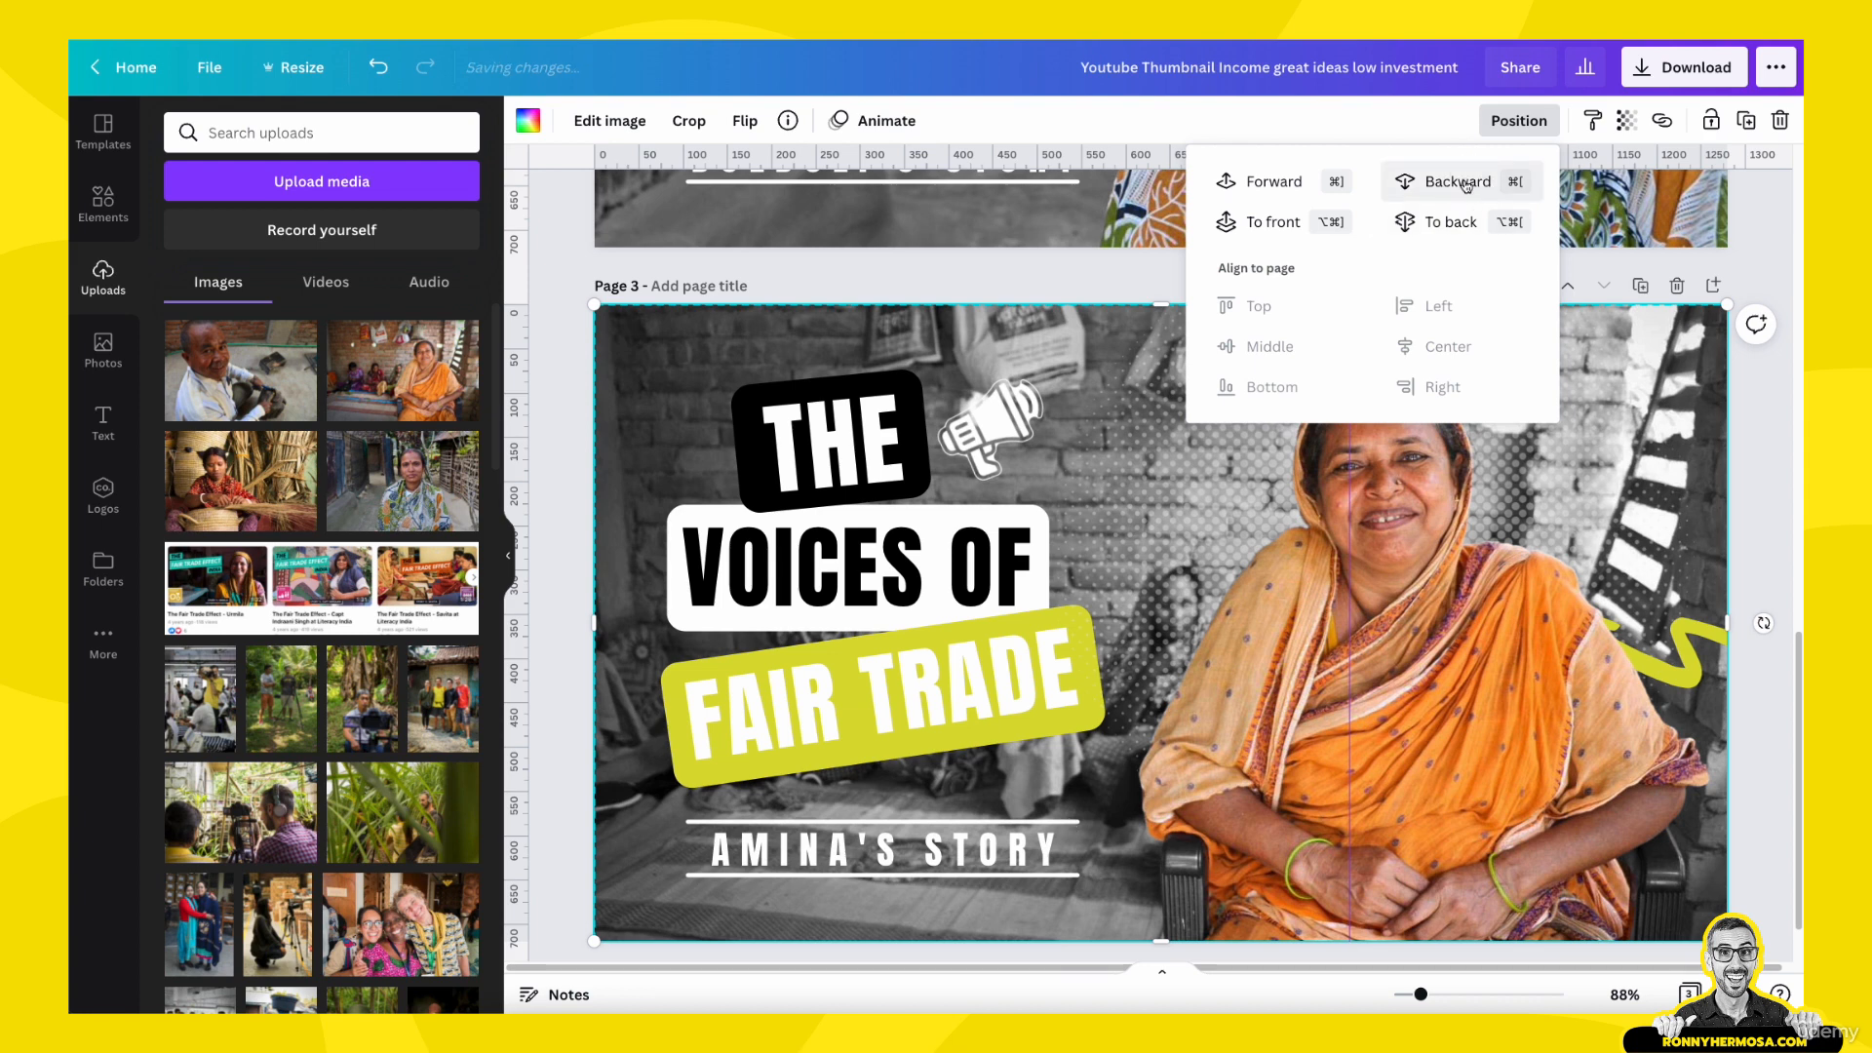
- Shorten both ends of the white lines above and below the page 3 story subtitle to match the text's width
{"action": "left_click", "coordinate": [1069, 824]}
{"action": "left_click_drag", "start_coordinate": [1077, 824], "coordinate": [1060, 873]}
{"action": "left_click", "coordinate": [1076, 876]}
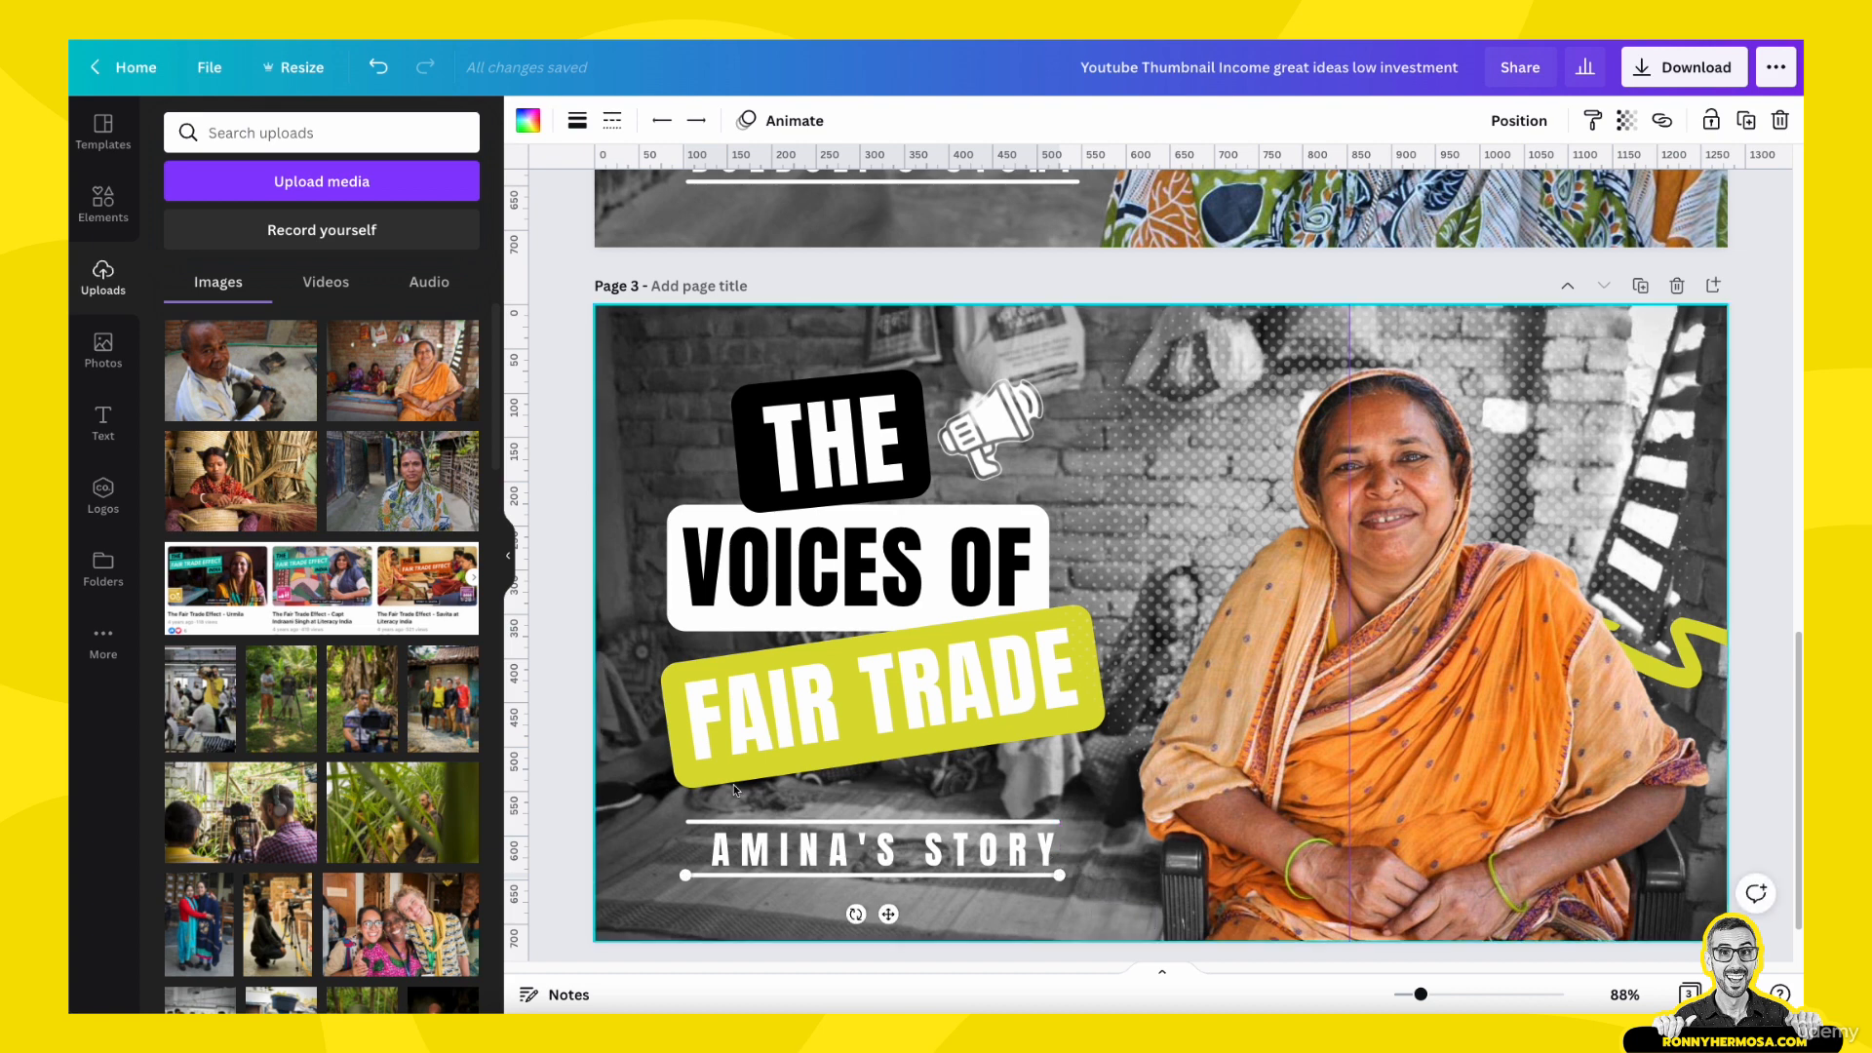
{"action": "left_click", "coordinate": [696, 827]}
{"action": "left_click_drag", "start_coordinate": [686, 822], "coordinate": [708, 827]}
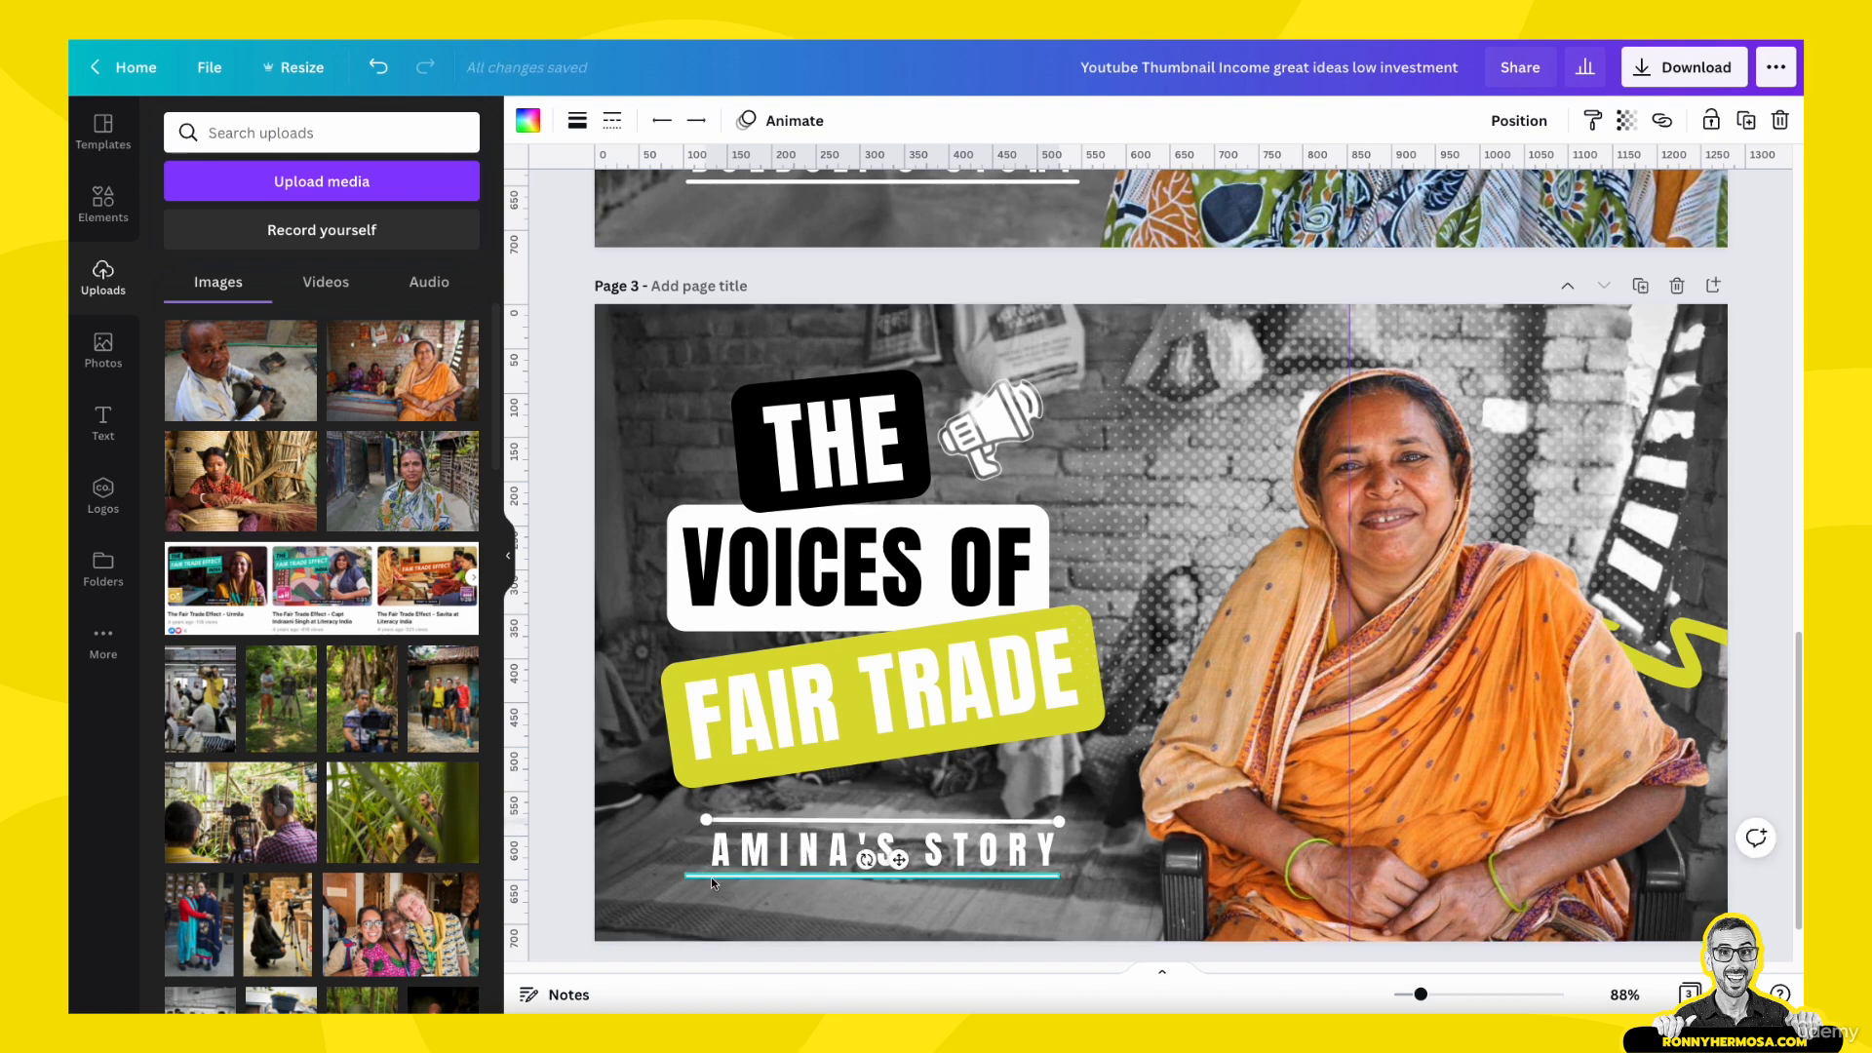
{"action": "left_click_drag", "start_coordinate": [707, 824], "coordinate": [707, 876]}
{"action": "left_click", "coordinate": [706, 877]}
{"action": "left_click", "coordinate": [628, 872]}
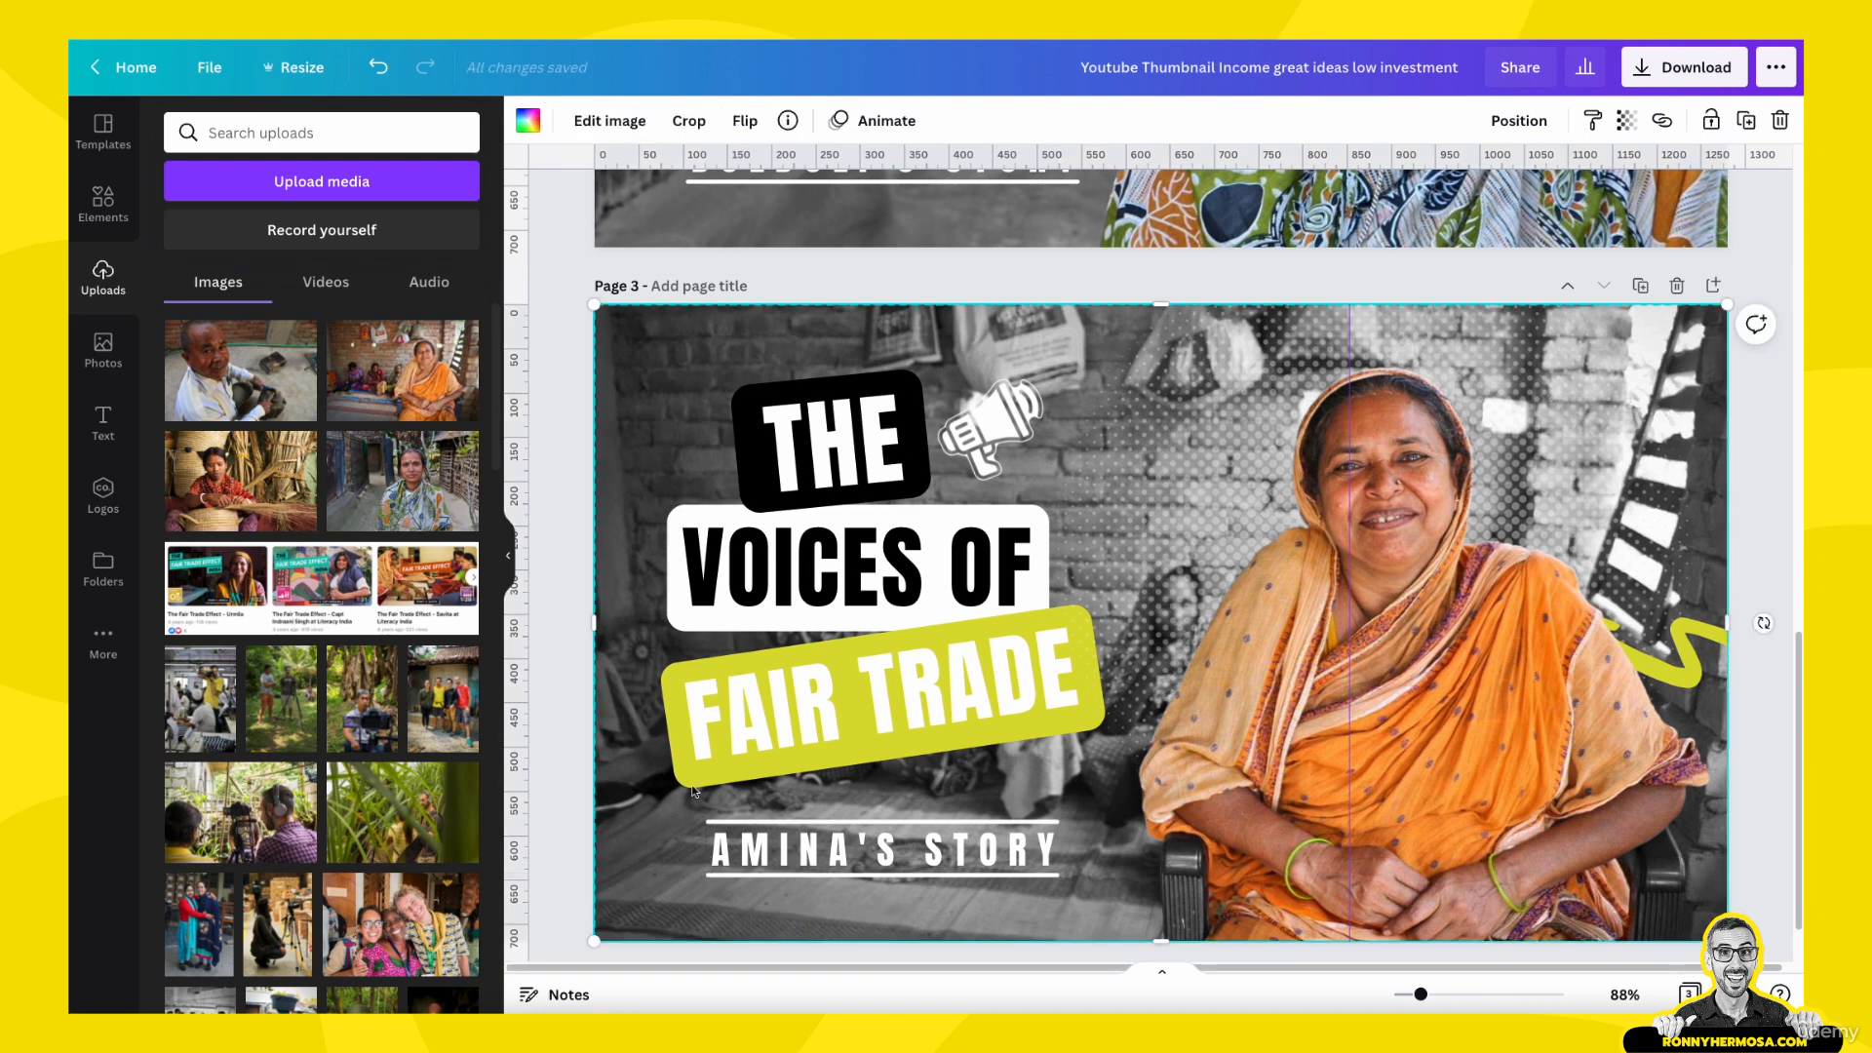
- Send the woman's cutout backward behind the yellow-green arrow, and bring it forward one level to sit above the halftone dots
{"action": "left_click", "coordinate": [674, 713]}
{"action": "left_click", "coordinate": [1520, 122]}
{"action": "left_click", "coordinate": [1446, 185]}
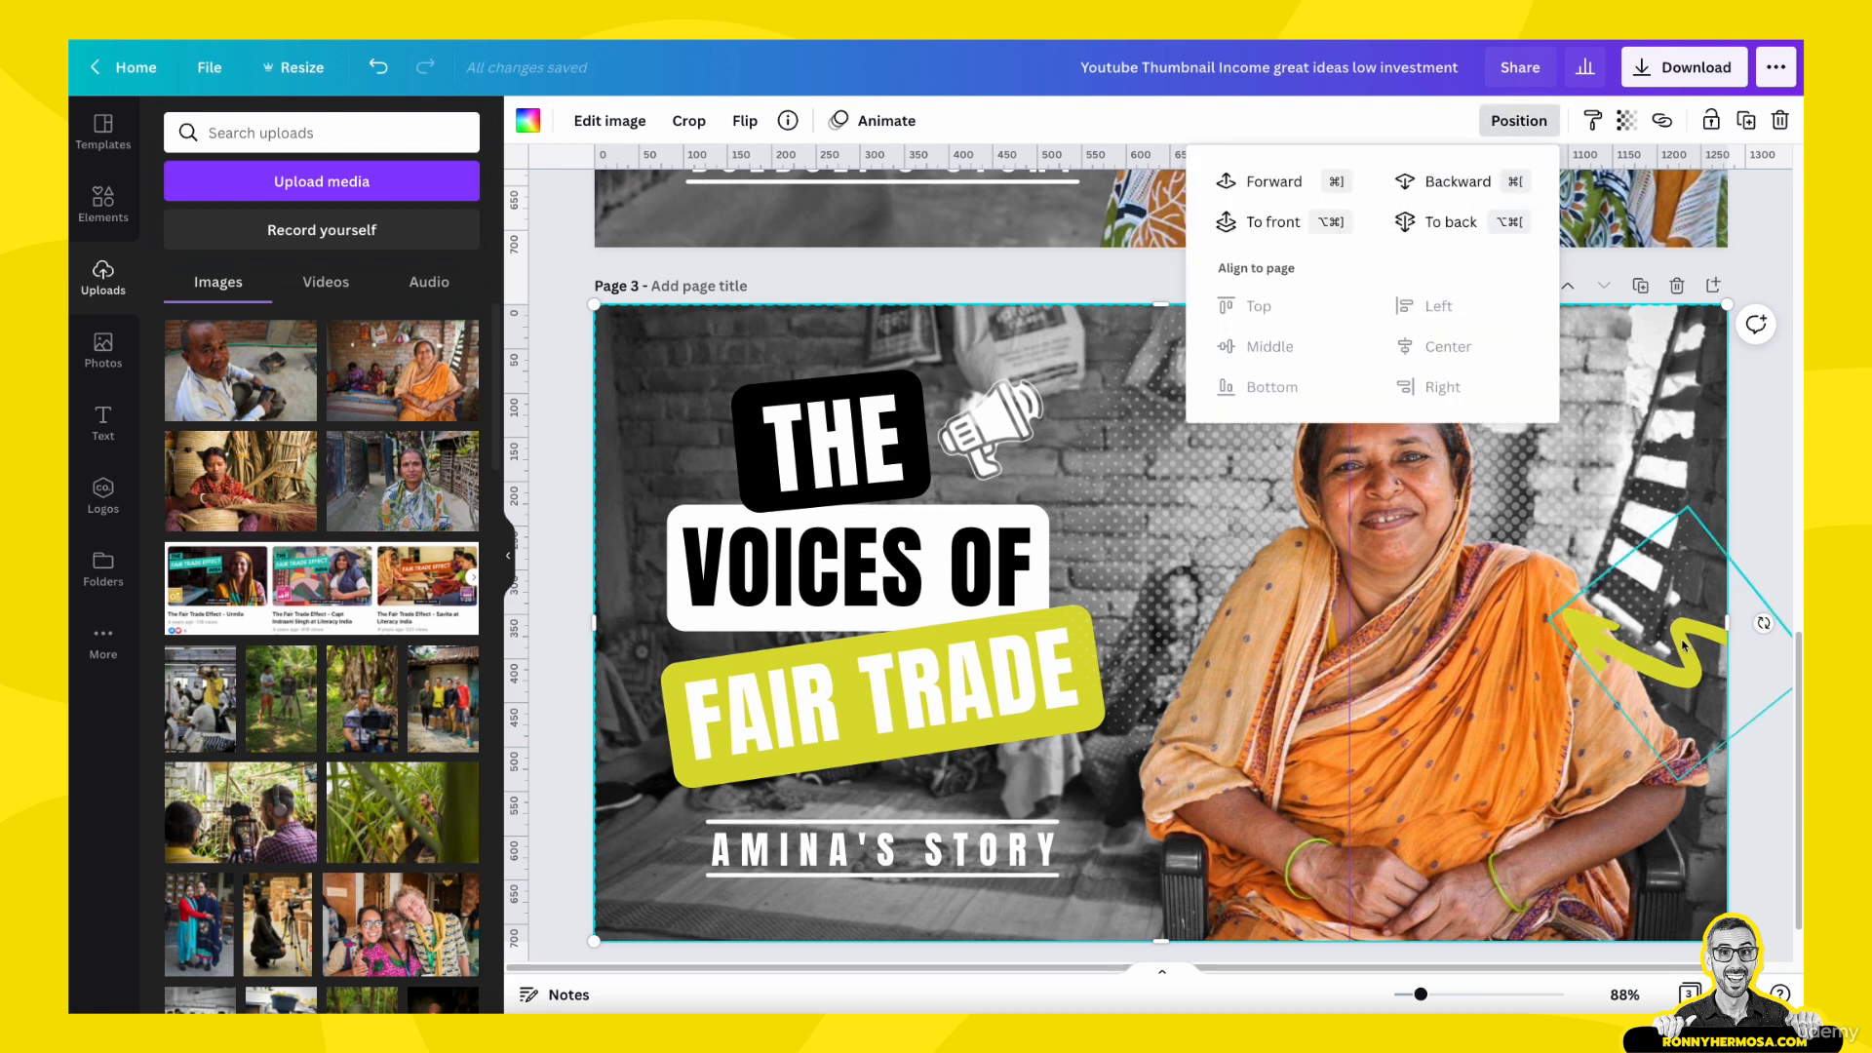
{"action": "left_click", "coordinate": [1446, 186]}
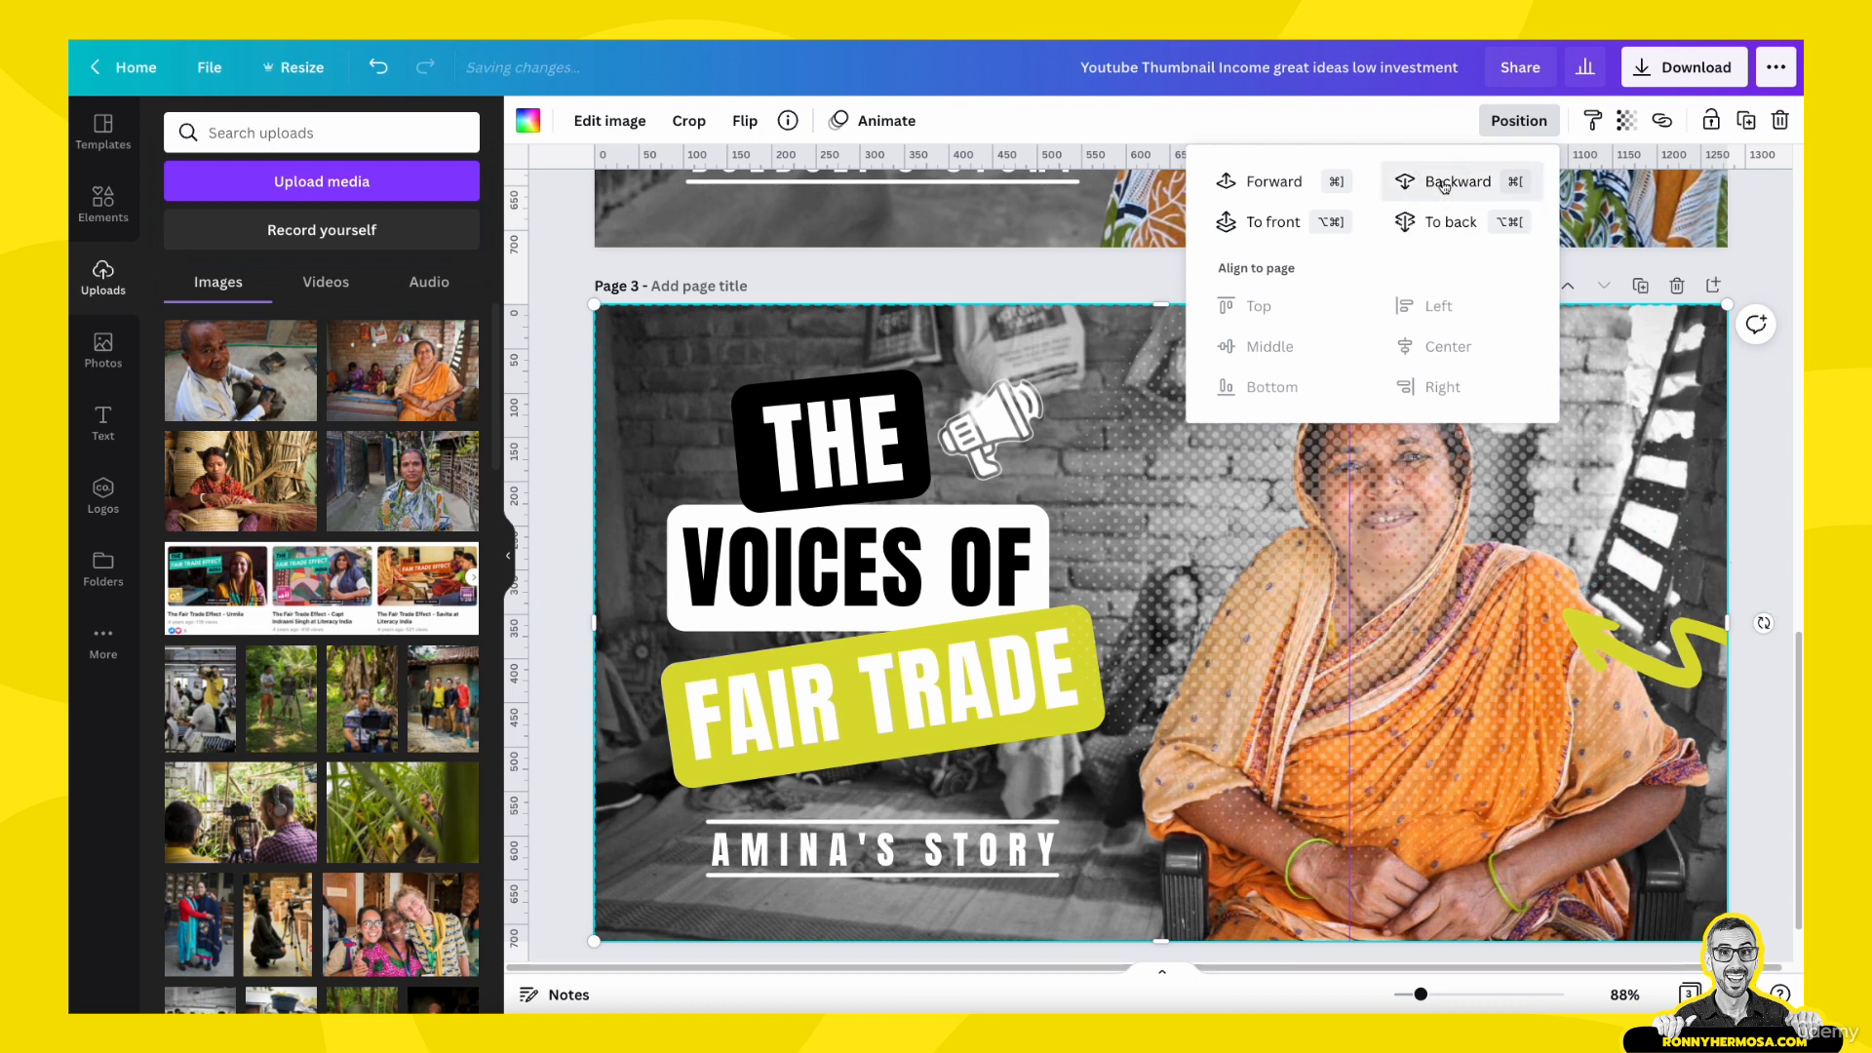
{"action": "left_click", "coordinate": [1287, 185]}
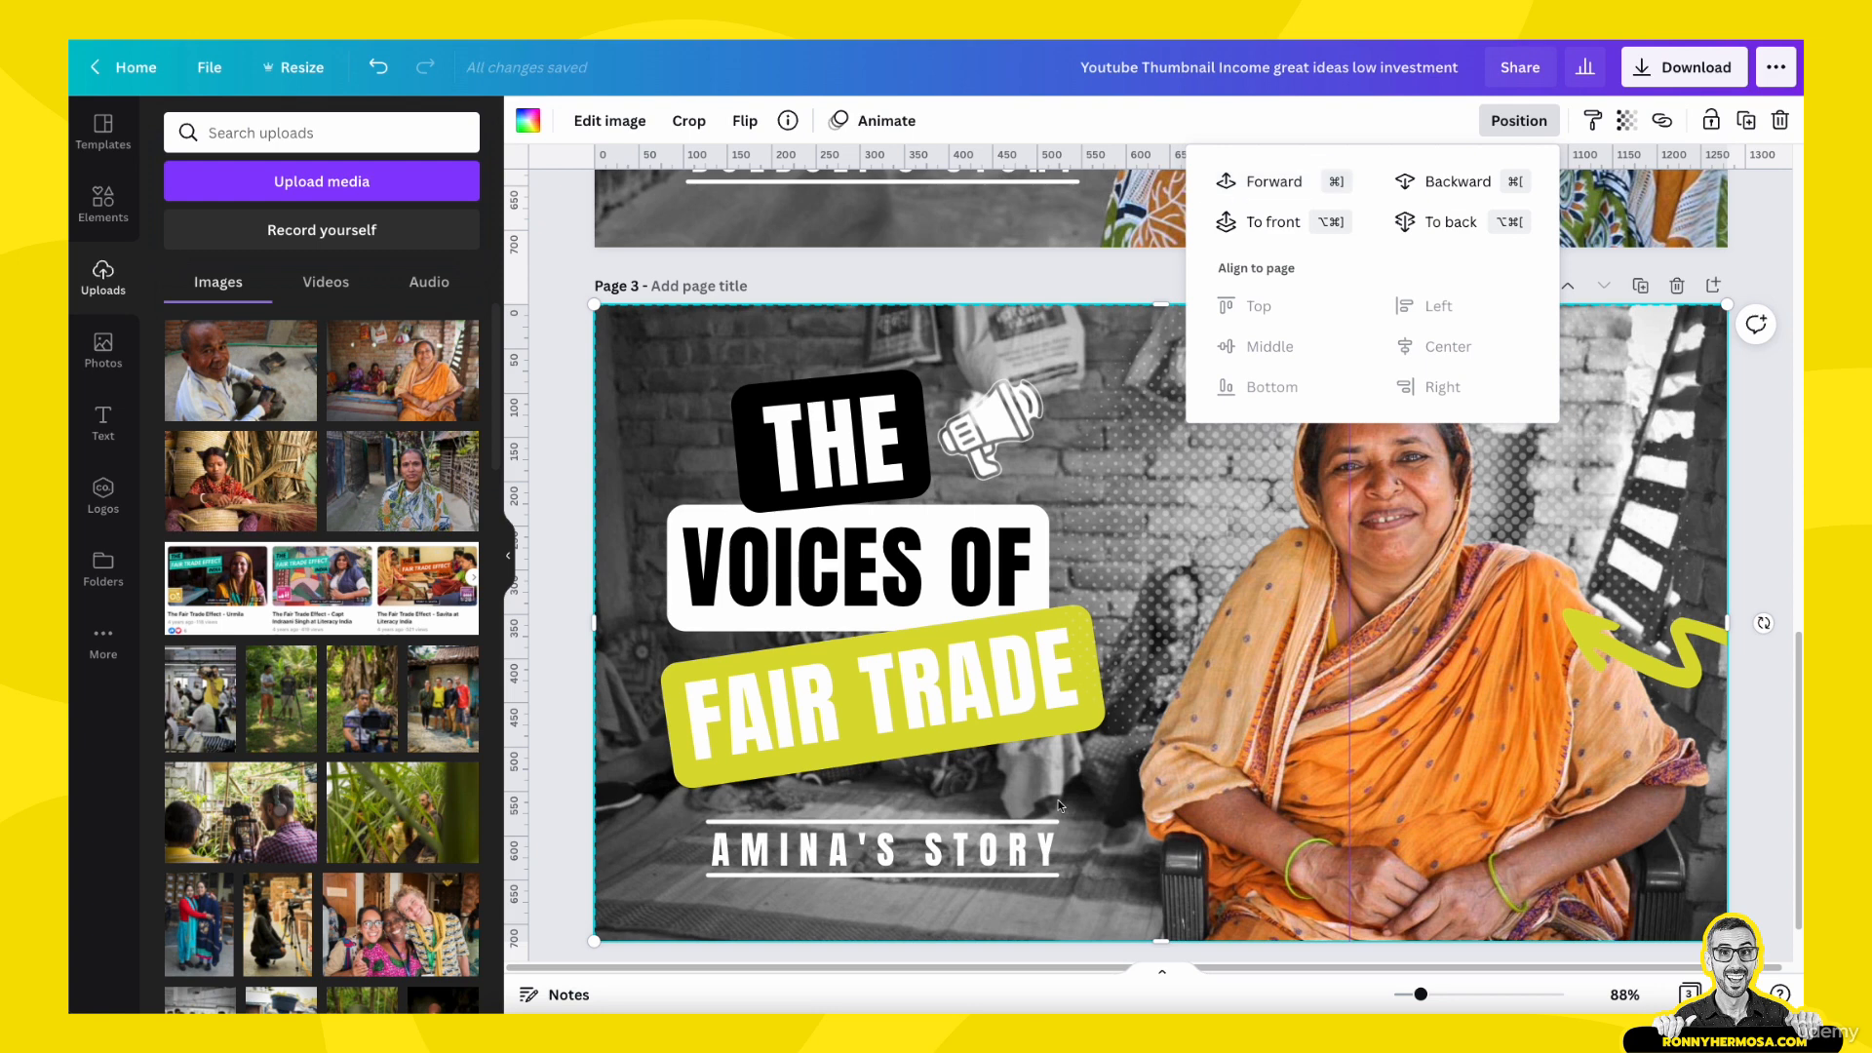
- Send the woman's cutout one level backward, and move the halftone dot pattern backward too so it lies behind her
{"action": "left_click", "coordinate": [1077, 697]}
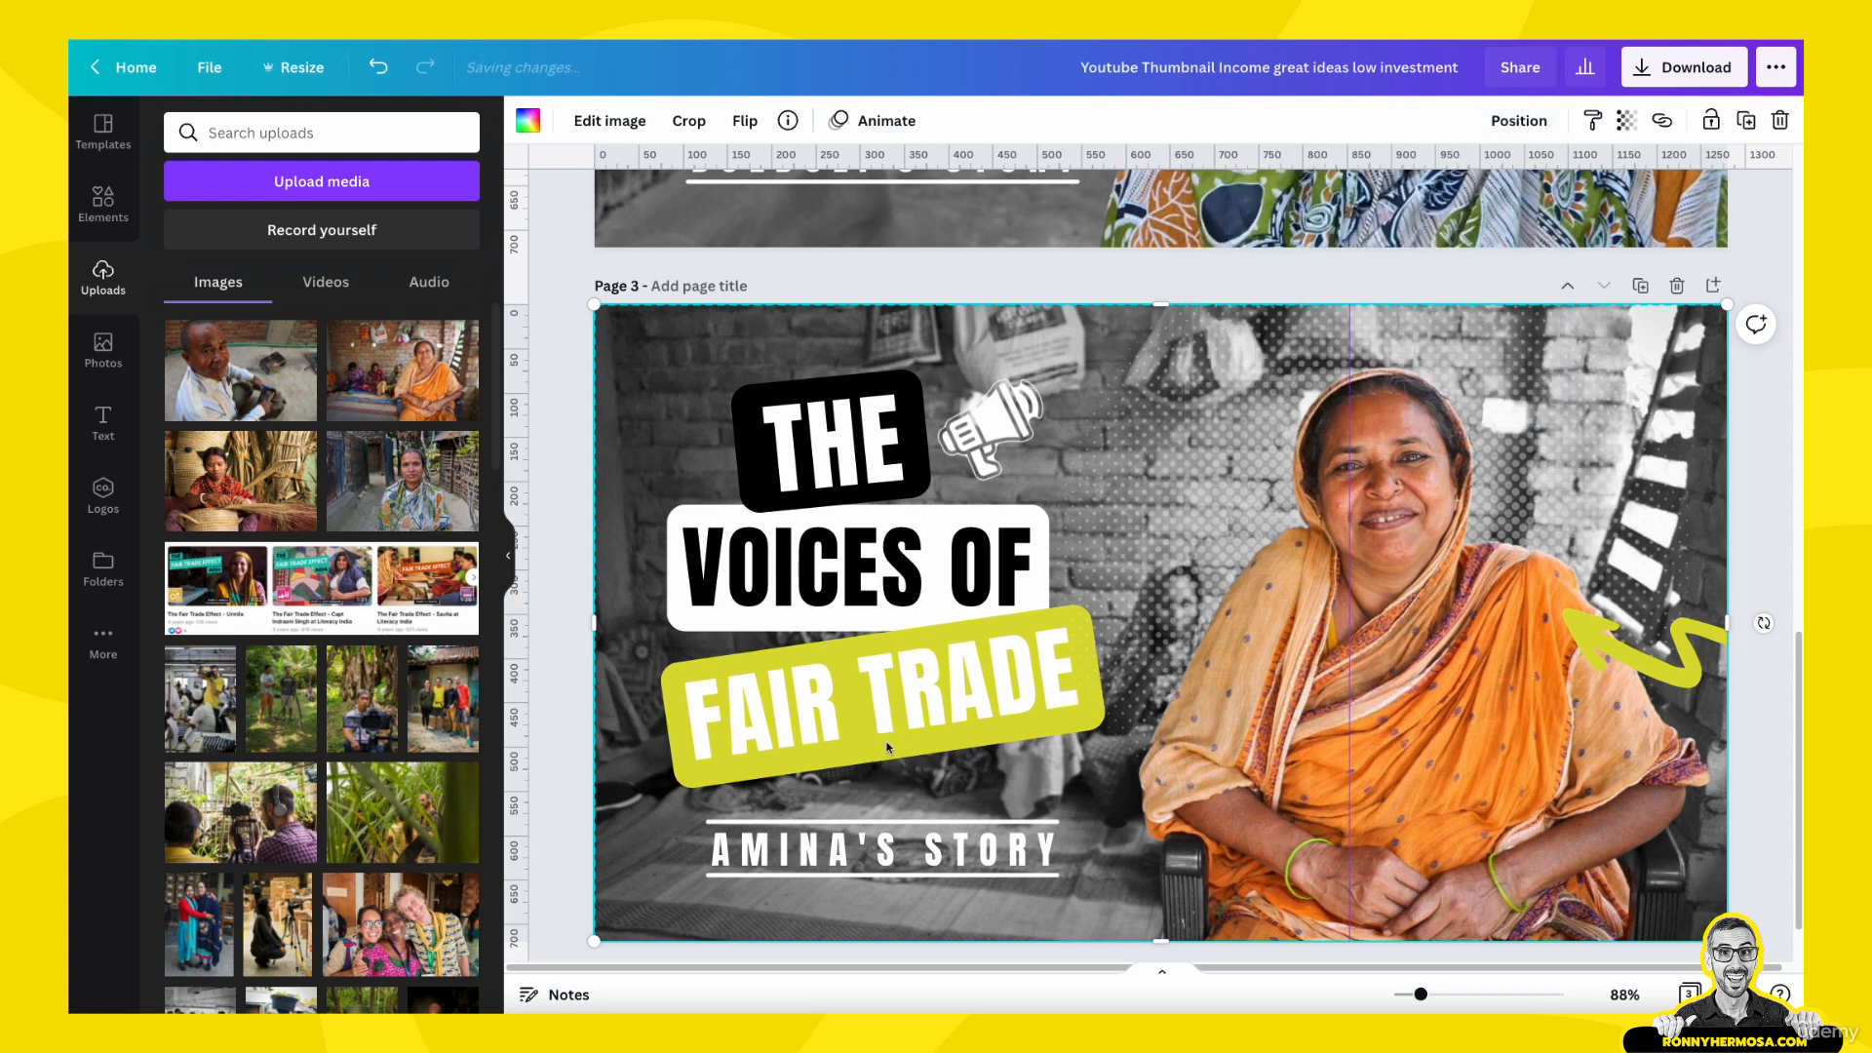
{"action": "left_click", "coordinate": [1517, 120]}
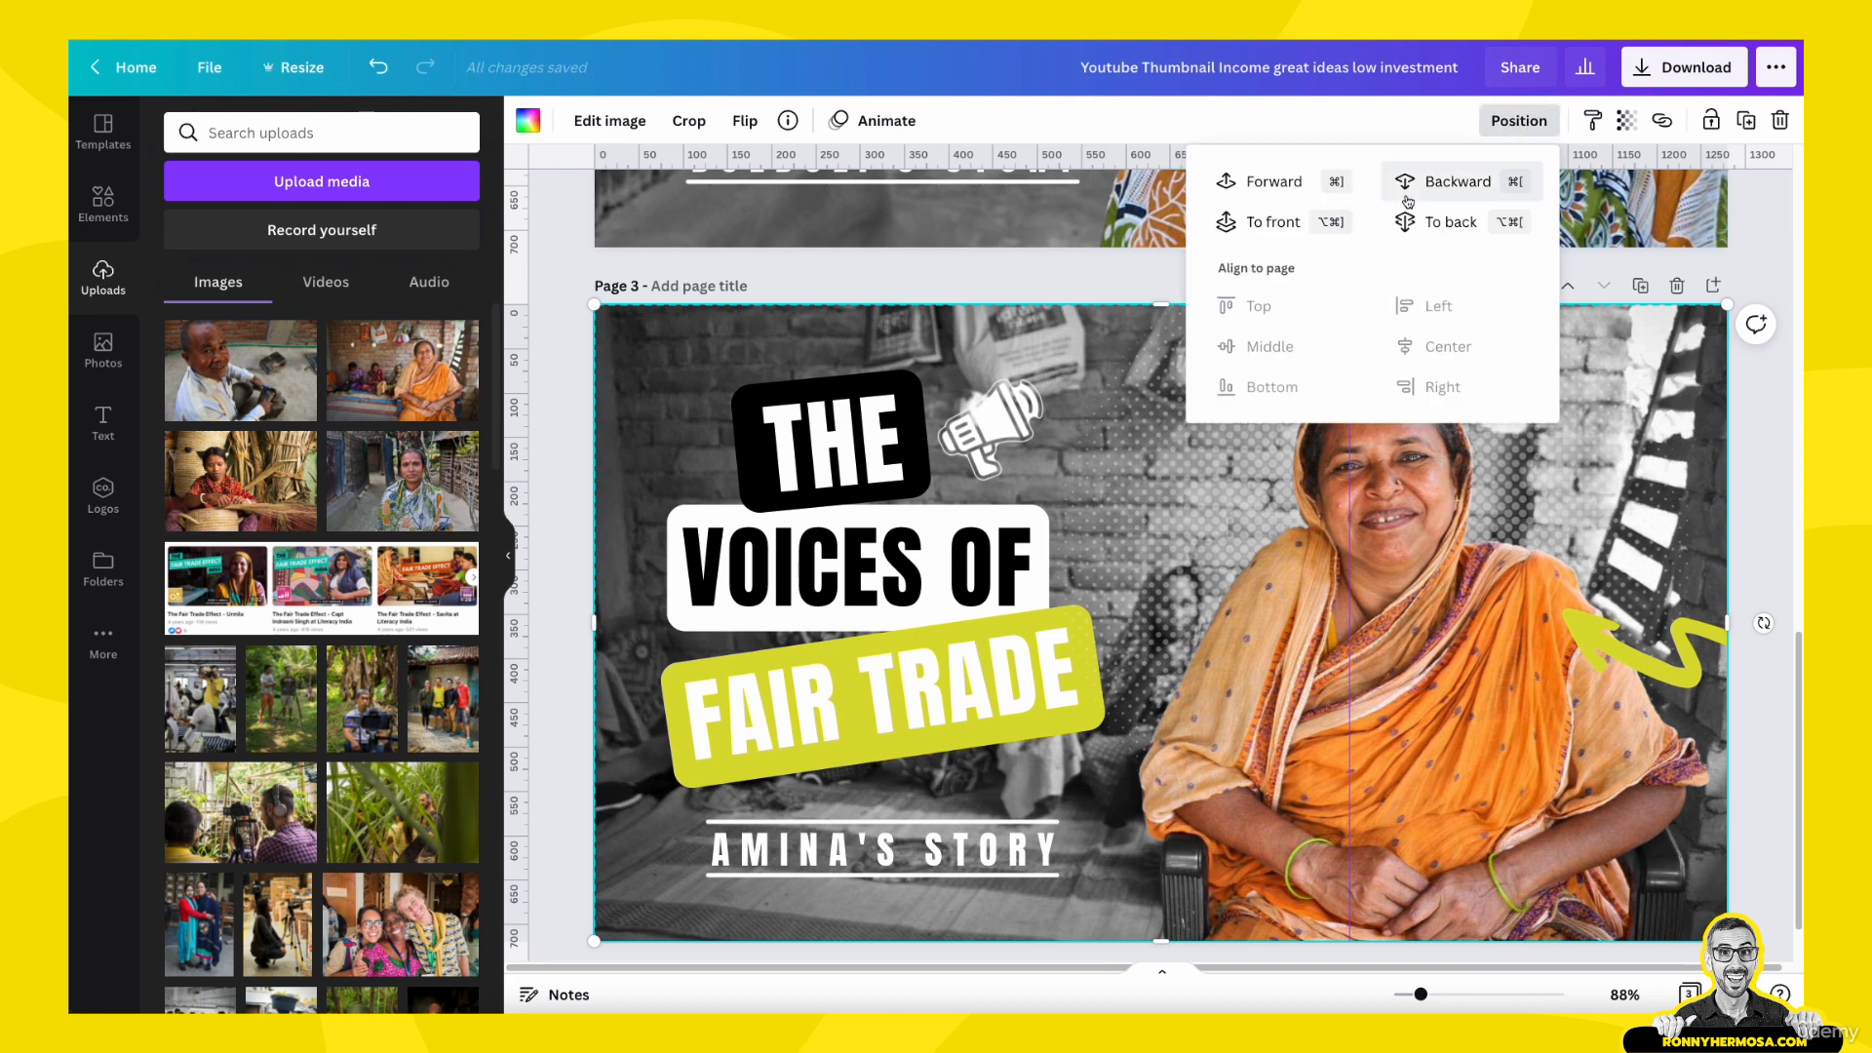
{"action": "left_click", "coordinate": [1478, 173]}
{"action": "left_click", "coordinate": [1426, 505]}
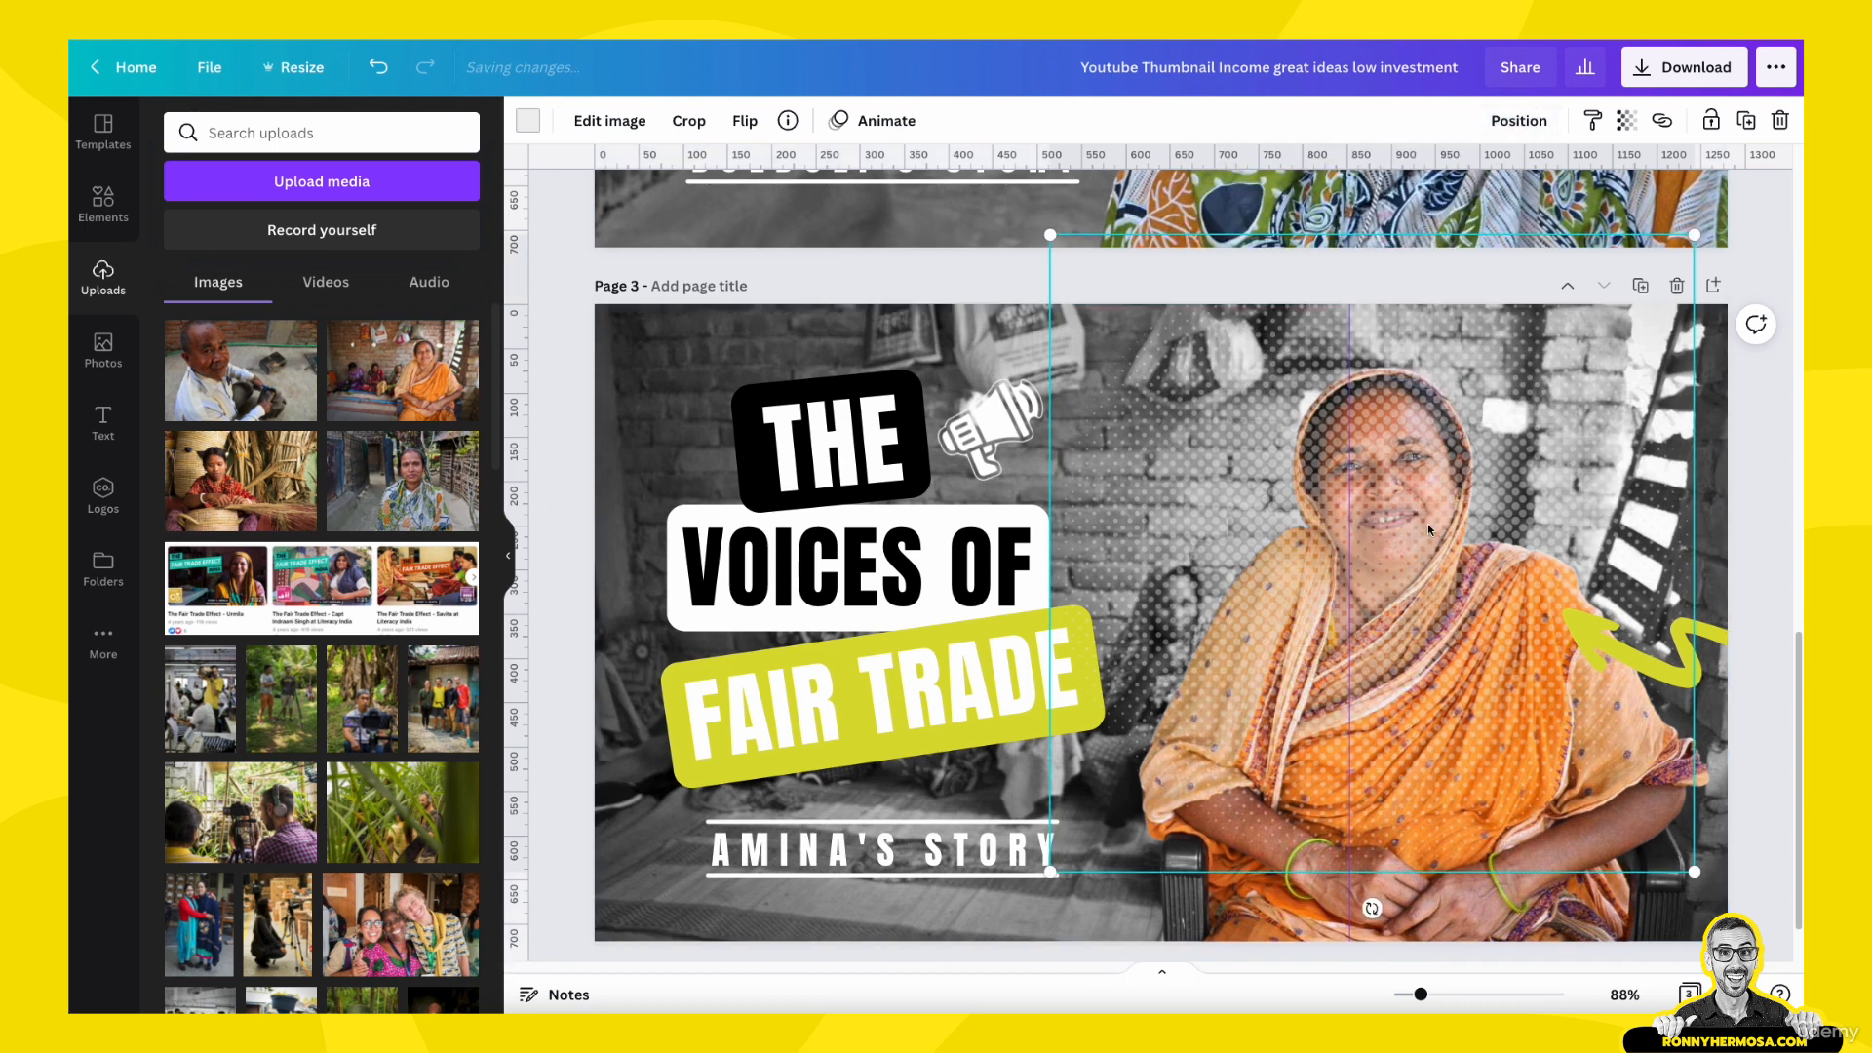
{"action": "left_click", "coordinate": [1518, 120]}
{"action": "left_click", "coordinate": [1458, 183]}
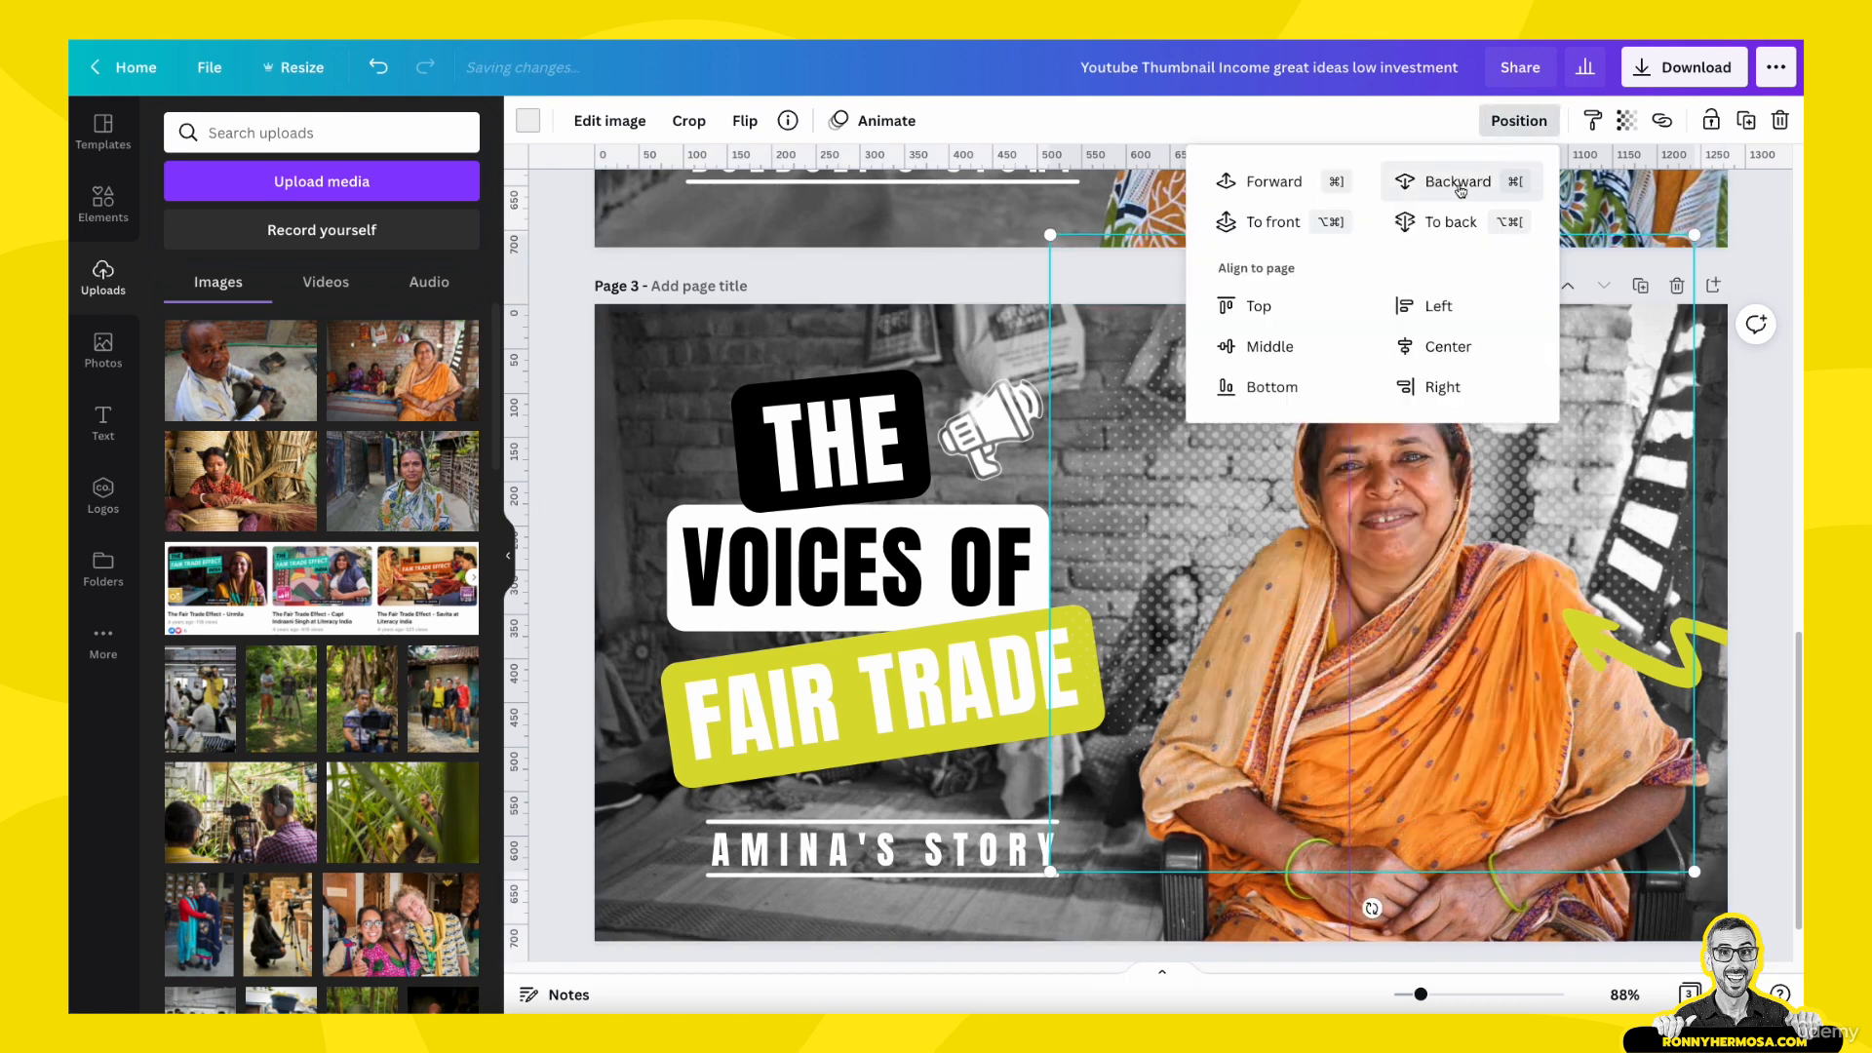
- Send the woman's colour cutout another level backward and test the selection around the FAIR TRADE label
{"action": "left_click", "coordinate": [773, 759]}
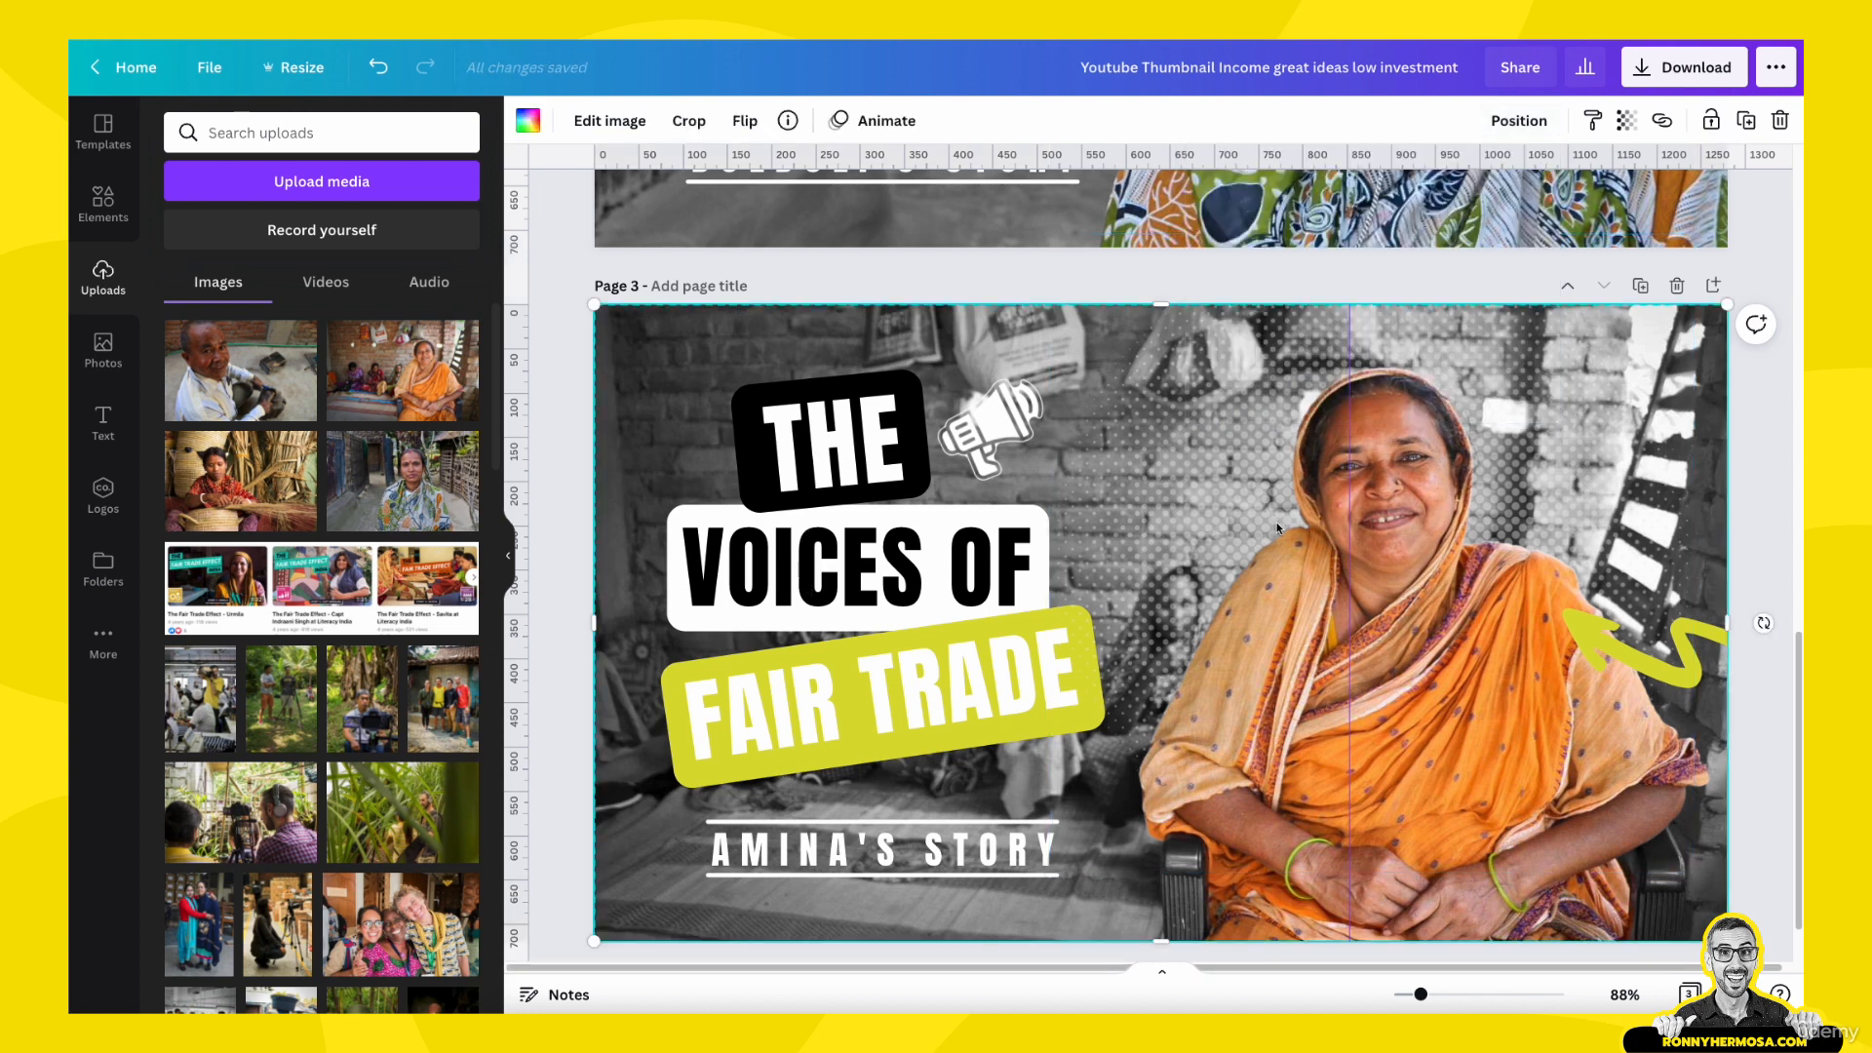
{"action": "left_click", "coordinate": [1518, 120]}
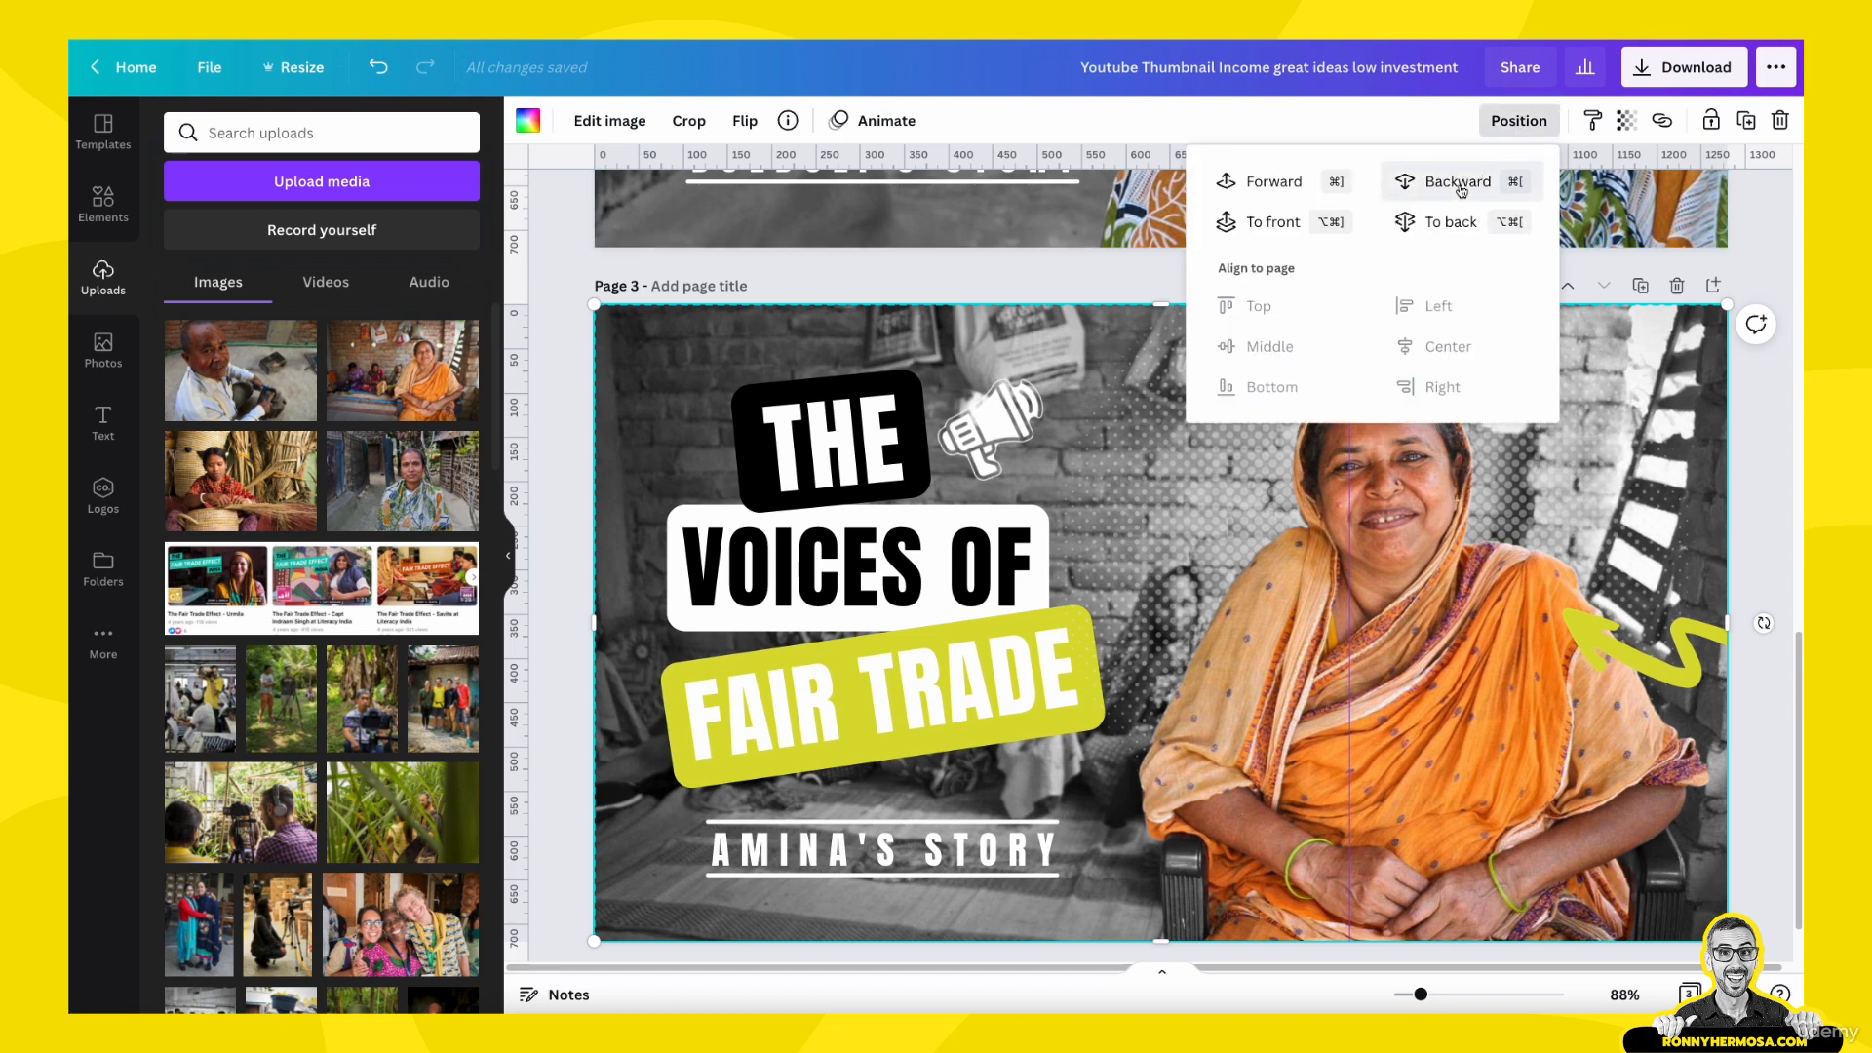
{"action": "left_click", "coordinate": [1458, 182]}
{"action": "left_click", "coordinate": [1037, 714]}
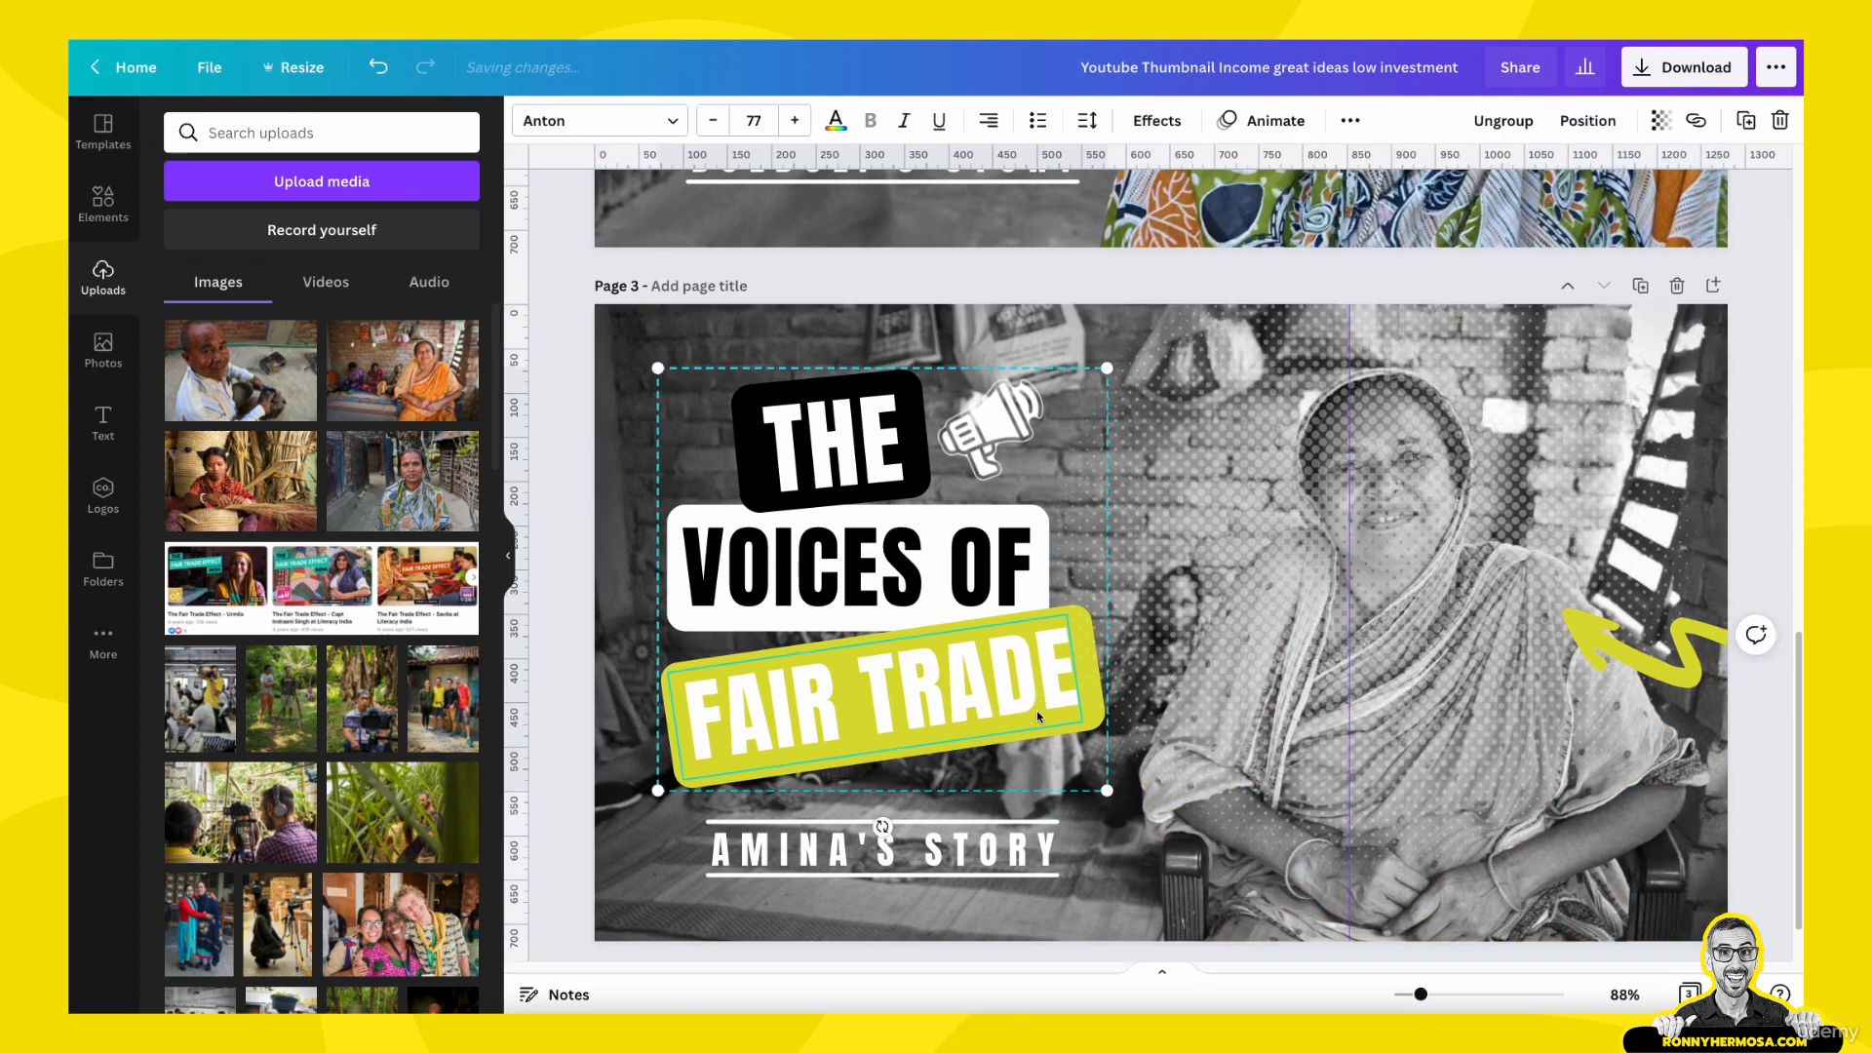
{"action": "left_click", "coordinate": [1057, 661]}
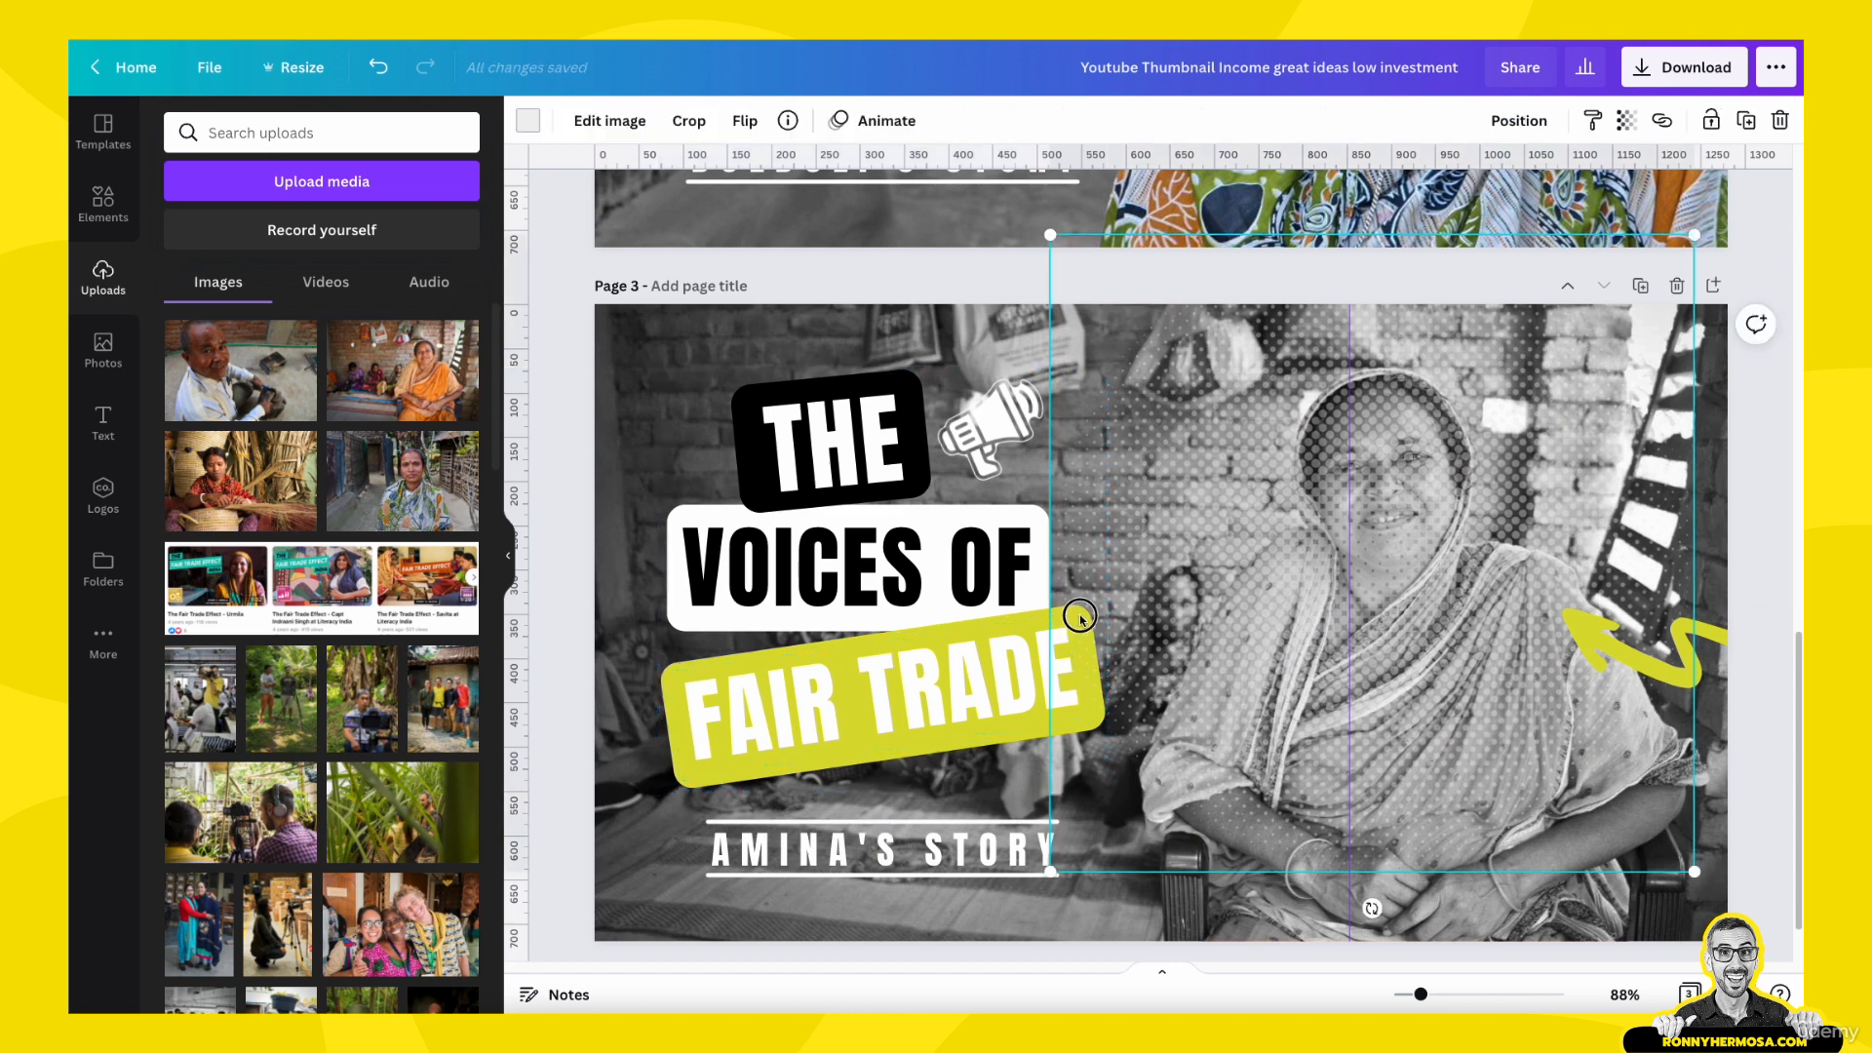
- Recolour the FAIR TRADE label and the squiggly arrow on page 3 with the magenta primary colour of the Fair Trade Connection palette
{"action": "left_click", "coordinate": [723, 758]}
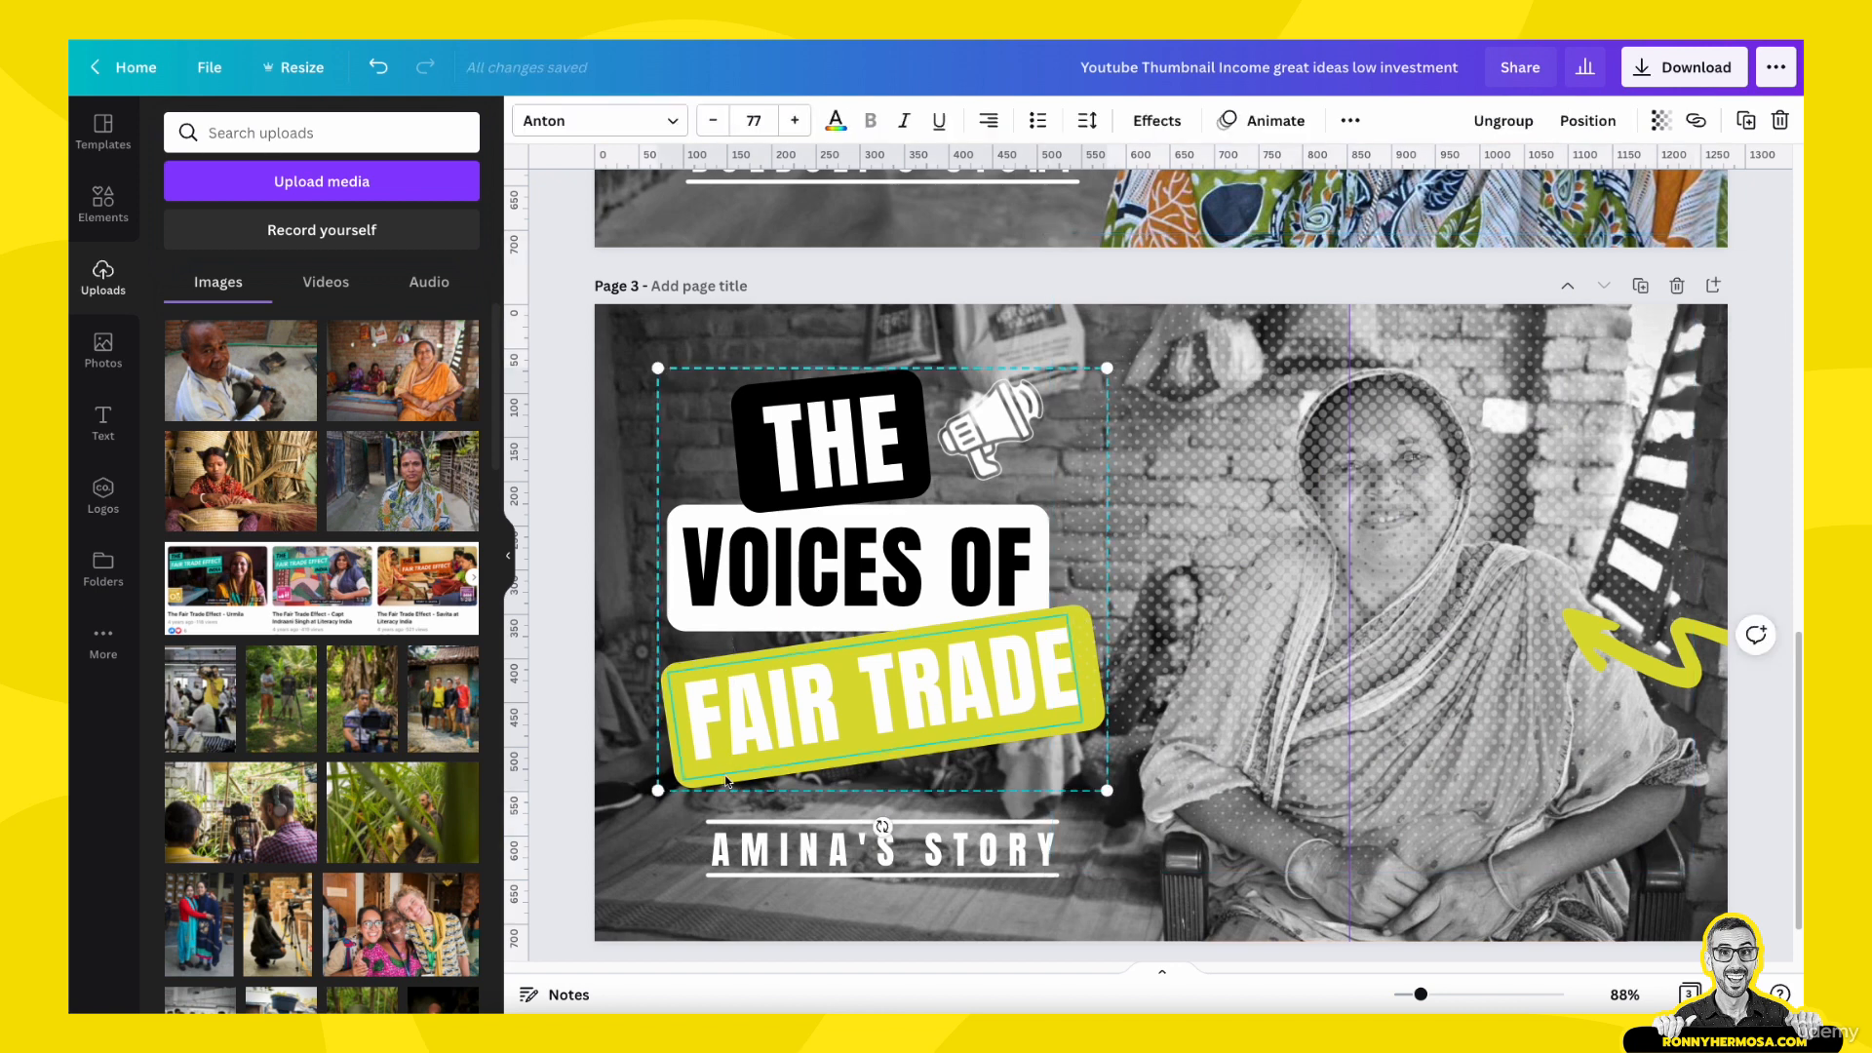
{"action": "left_click", "coordinate": [546, 677]}
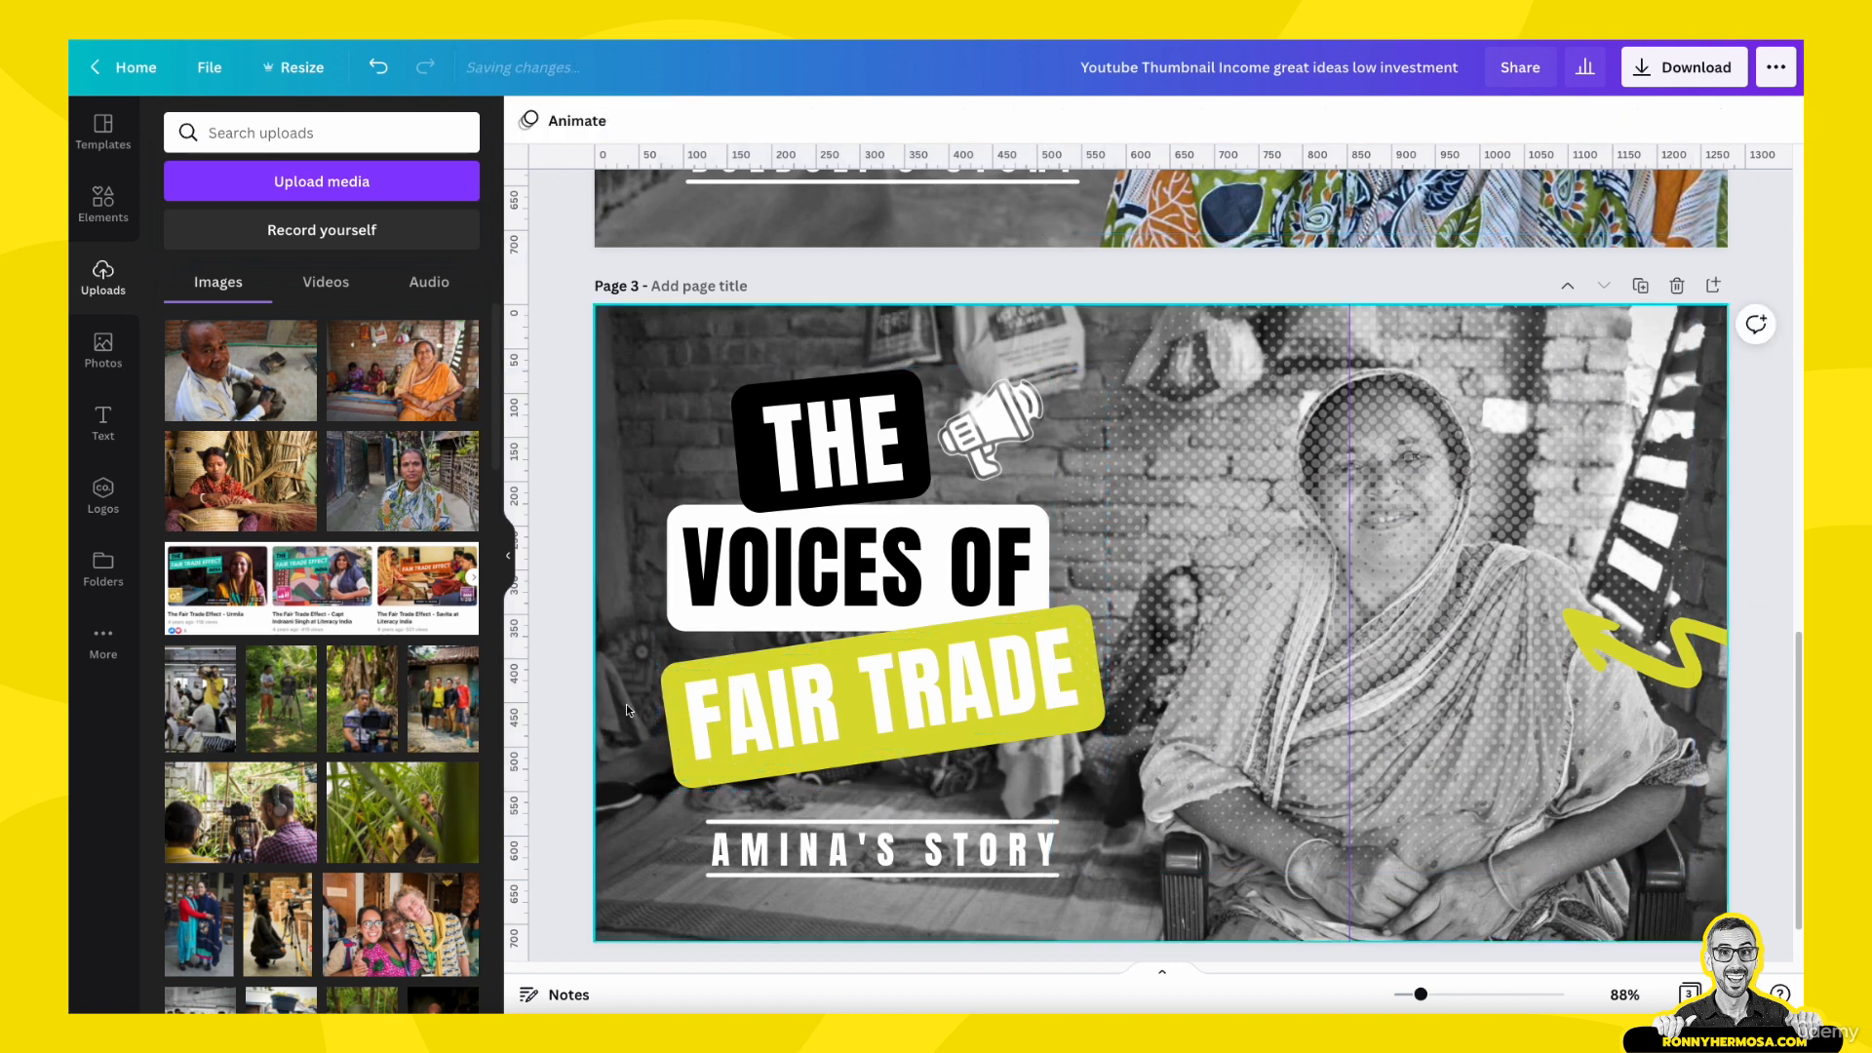
{"action": "left_click", "coordinate": [672, 685]}
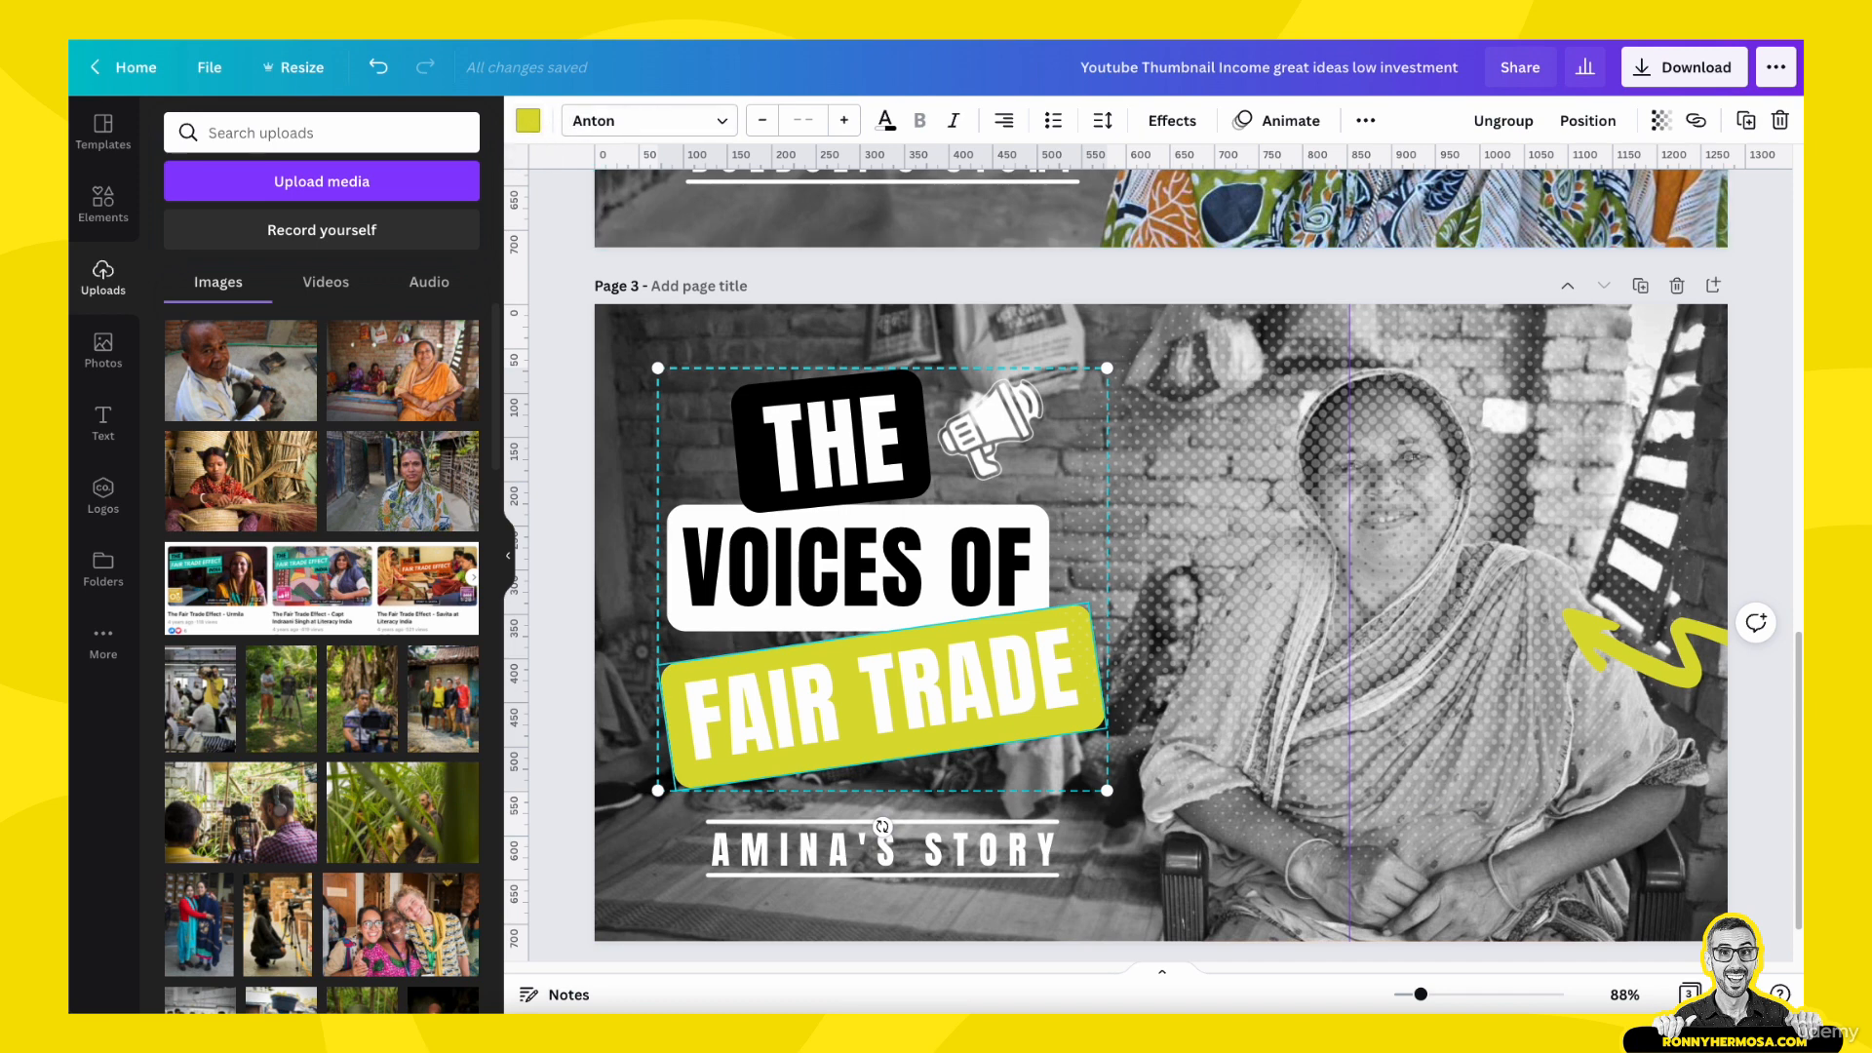
{"action": "left_click", "coordinate": [531, 125]}
{"action": "left_click", "coordinate": [197, 380]}
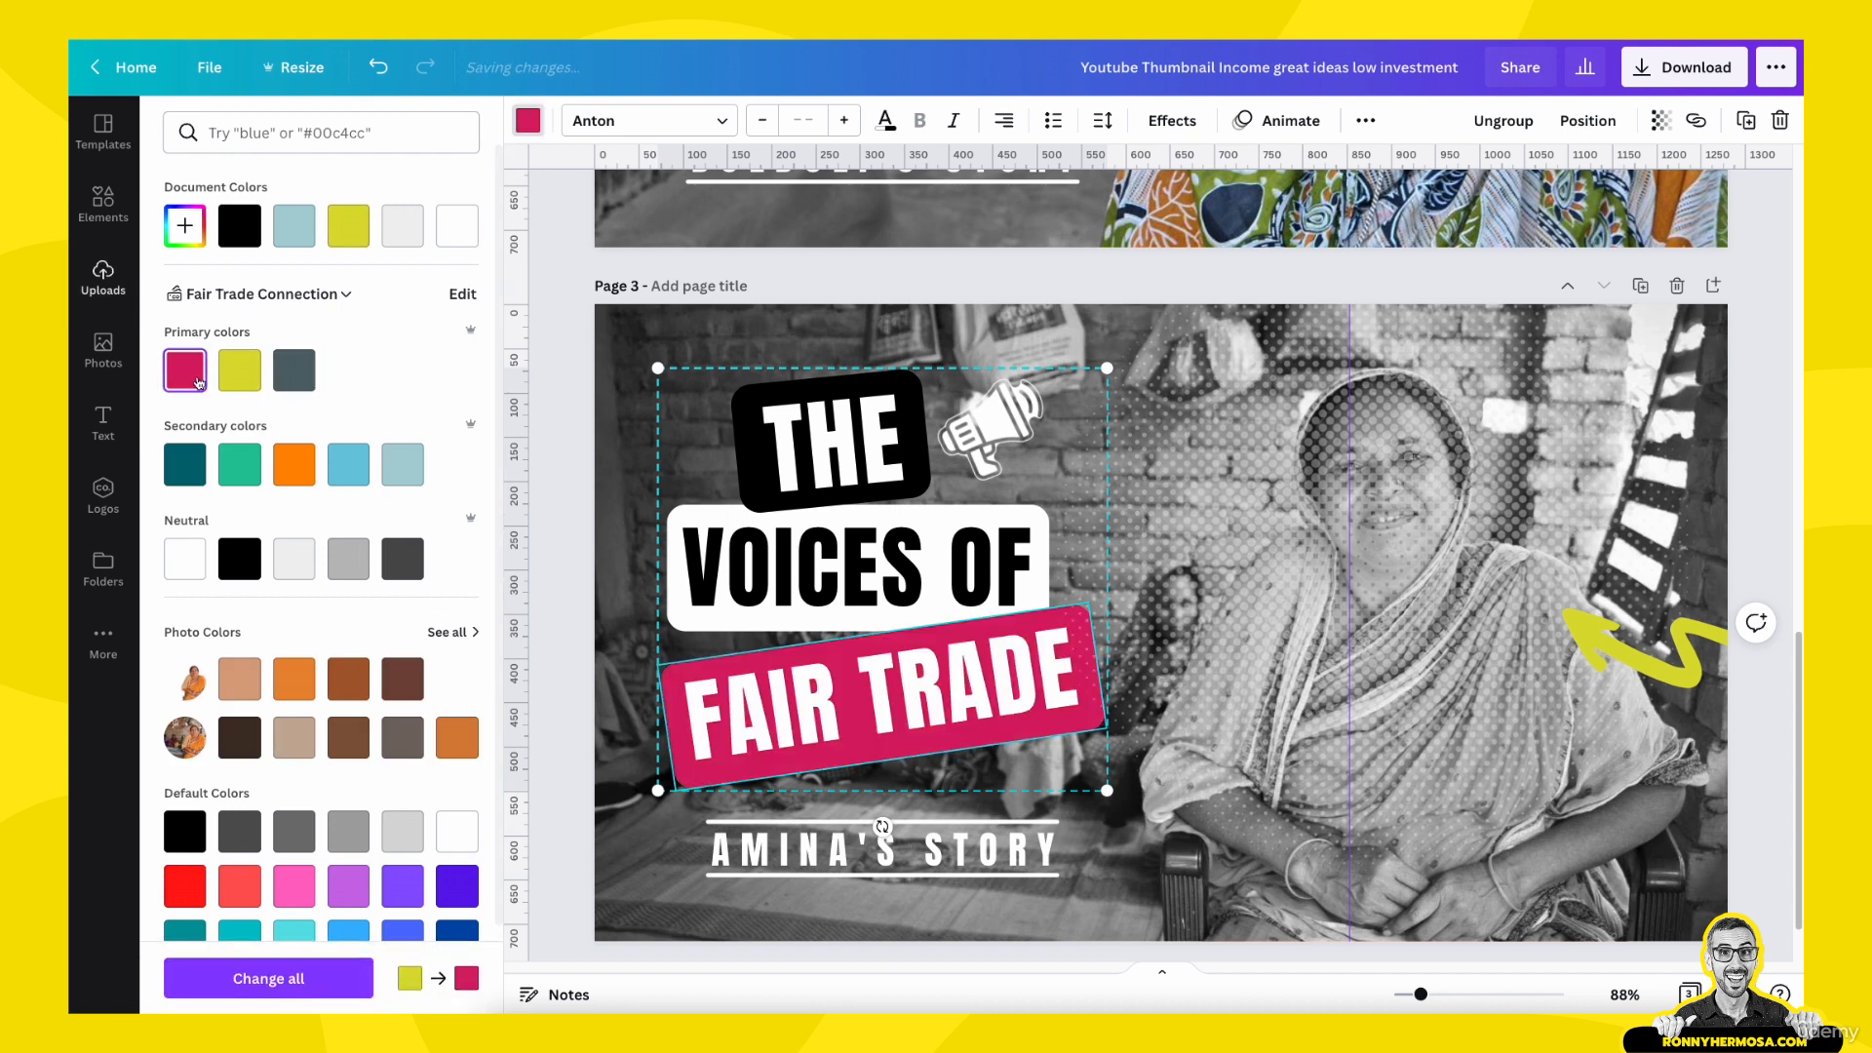
{"action": "left_click", "coordinate": [1701, 653]}
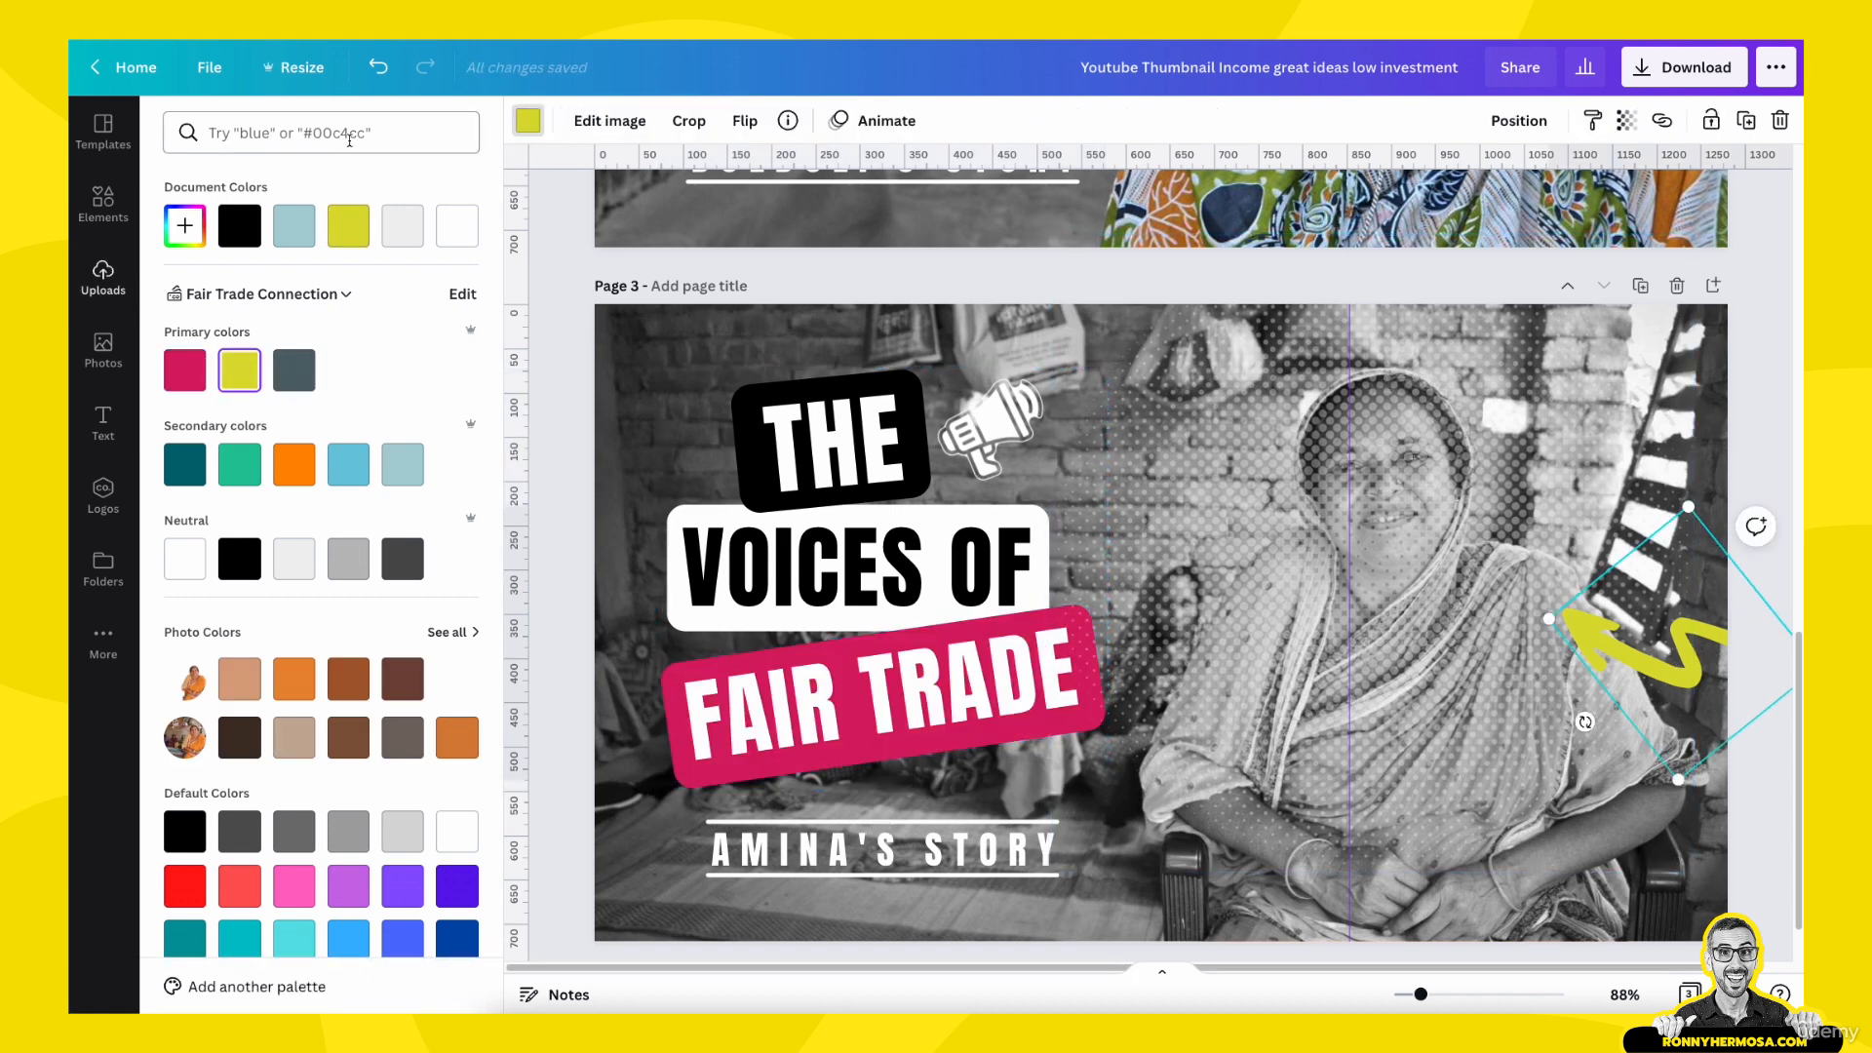
{"action": "left_click", "coordinate": [185, 371]}
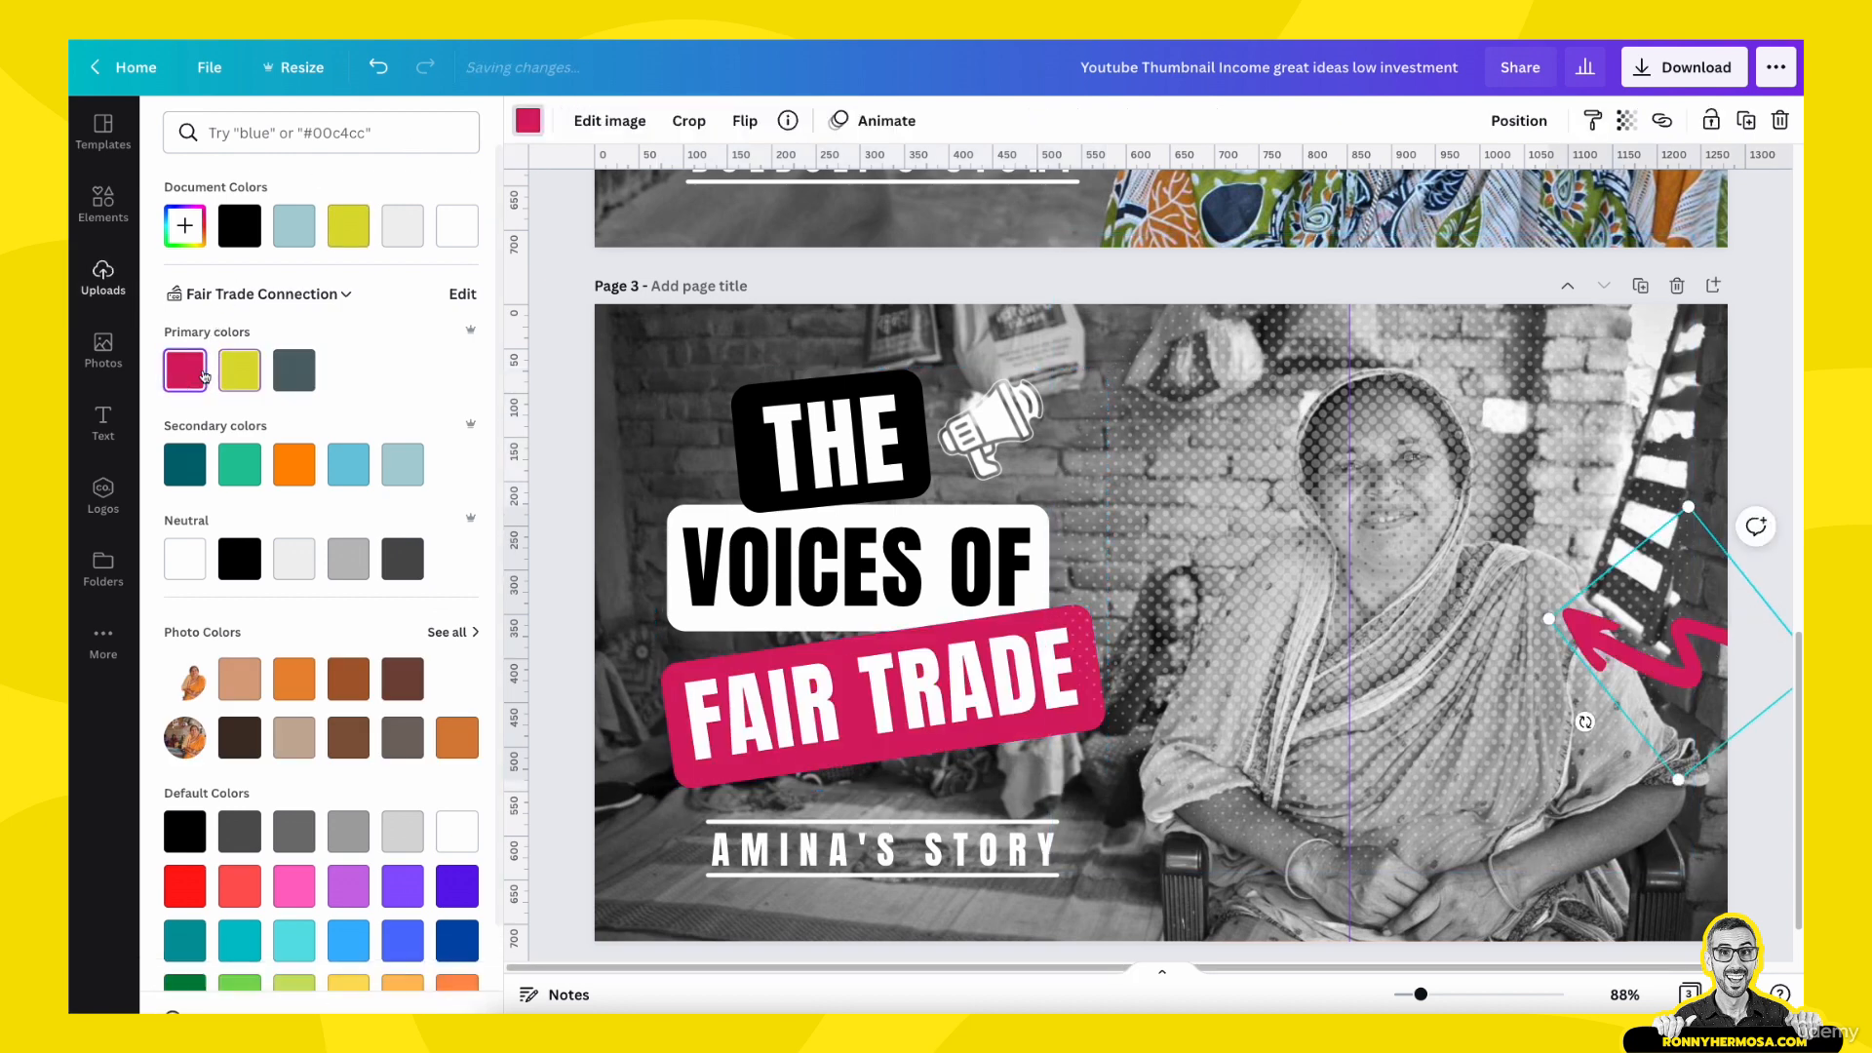
- Select the halftone dot pattern on page 3 and send it two levels backward in the stacking order
{"action": "left_click", "coordinate": [1439, 785]}
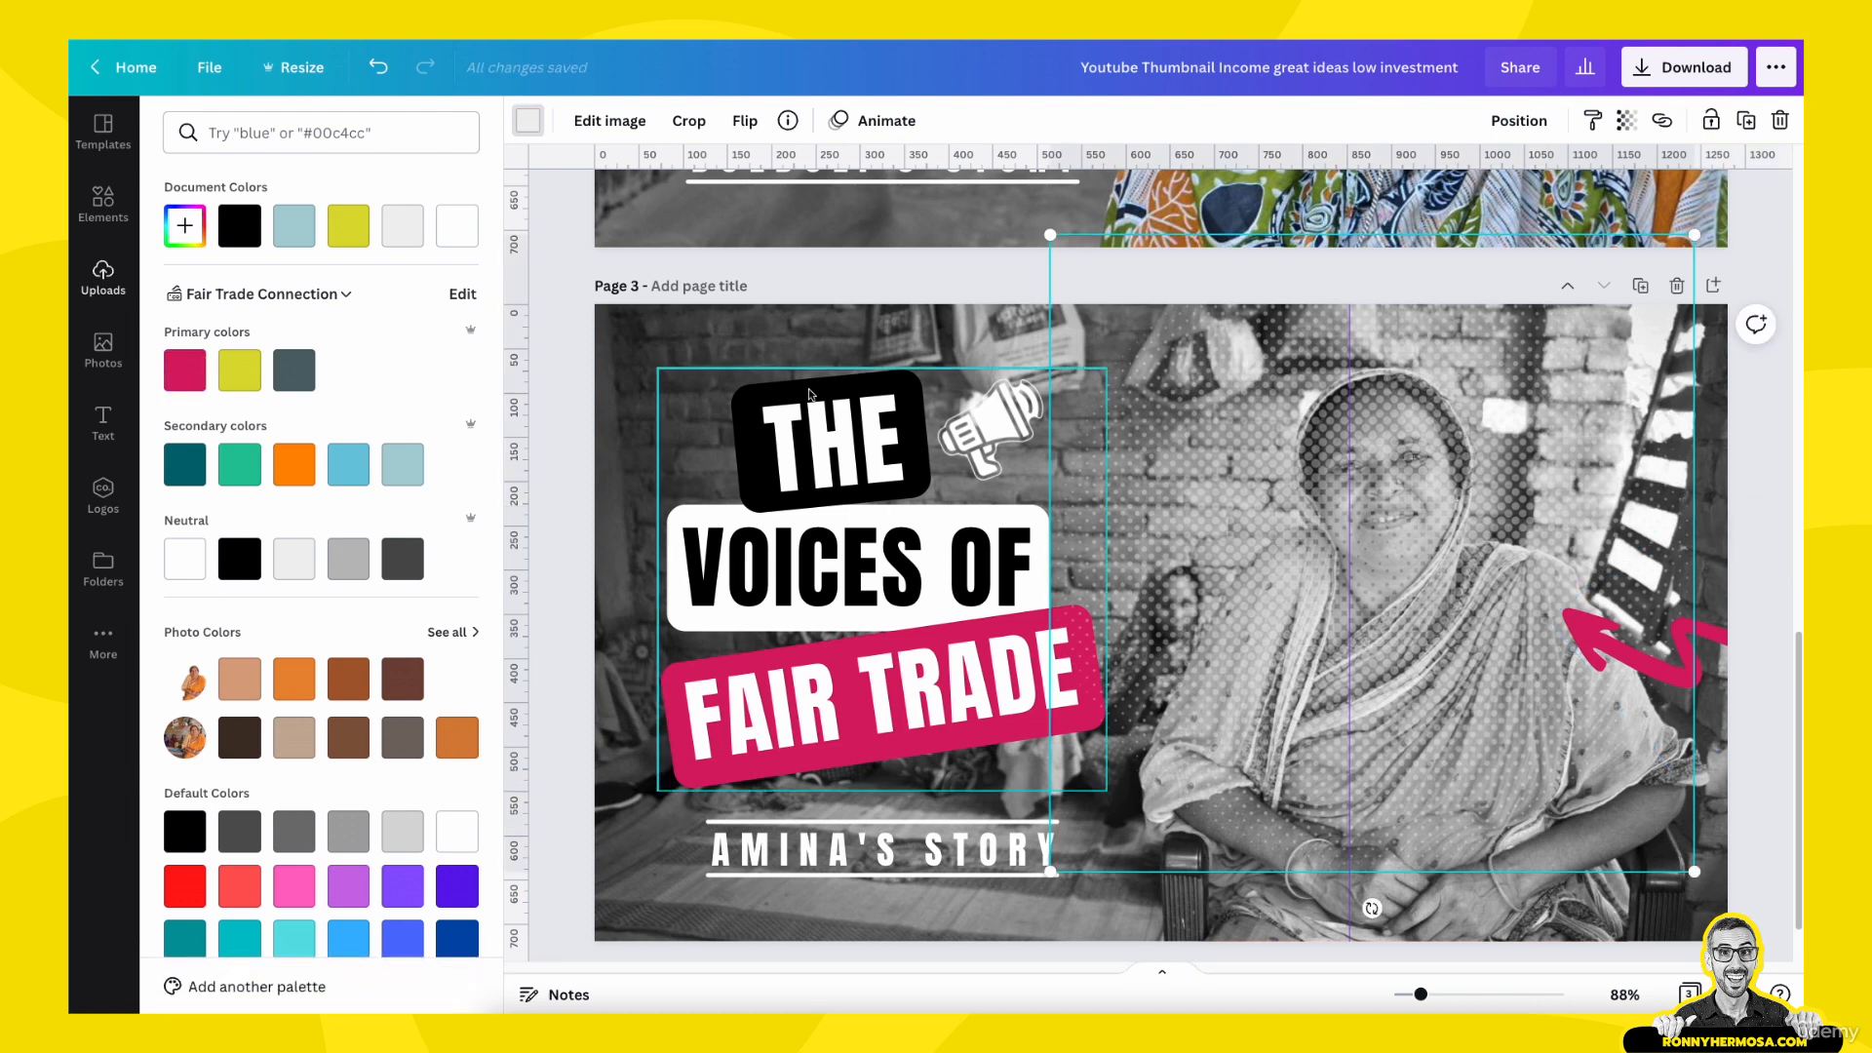
{"action": "left_click", "coordinate": [804, 344]}
{"action": "left_click", "coordinate": [804, 343]}
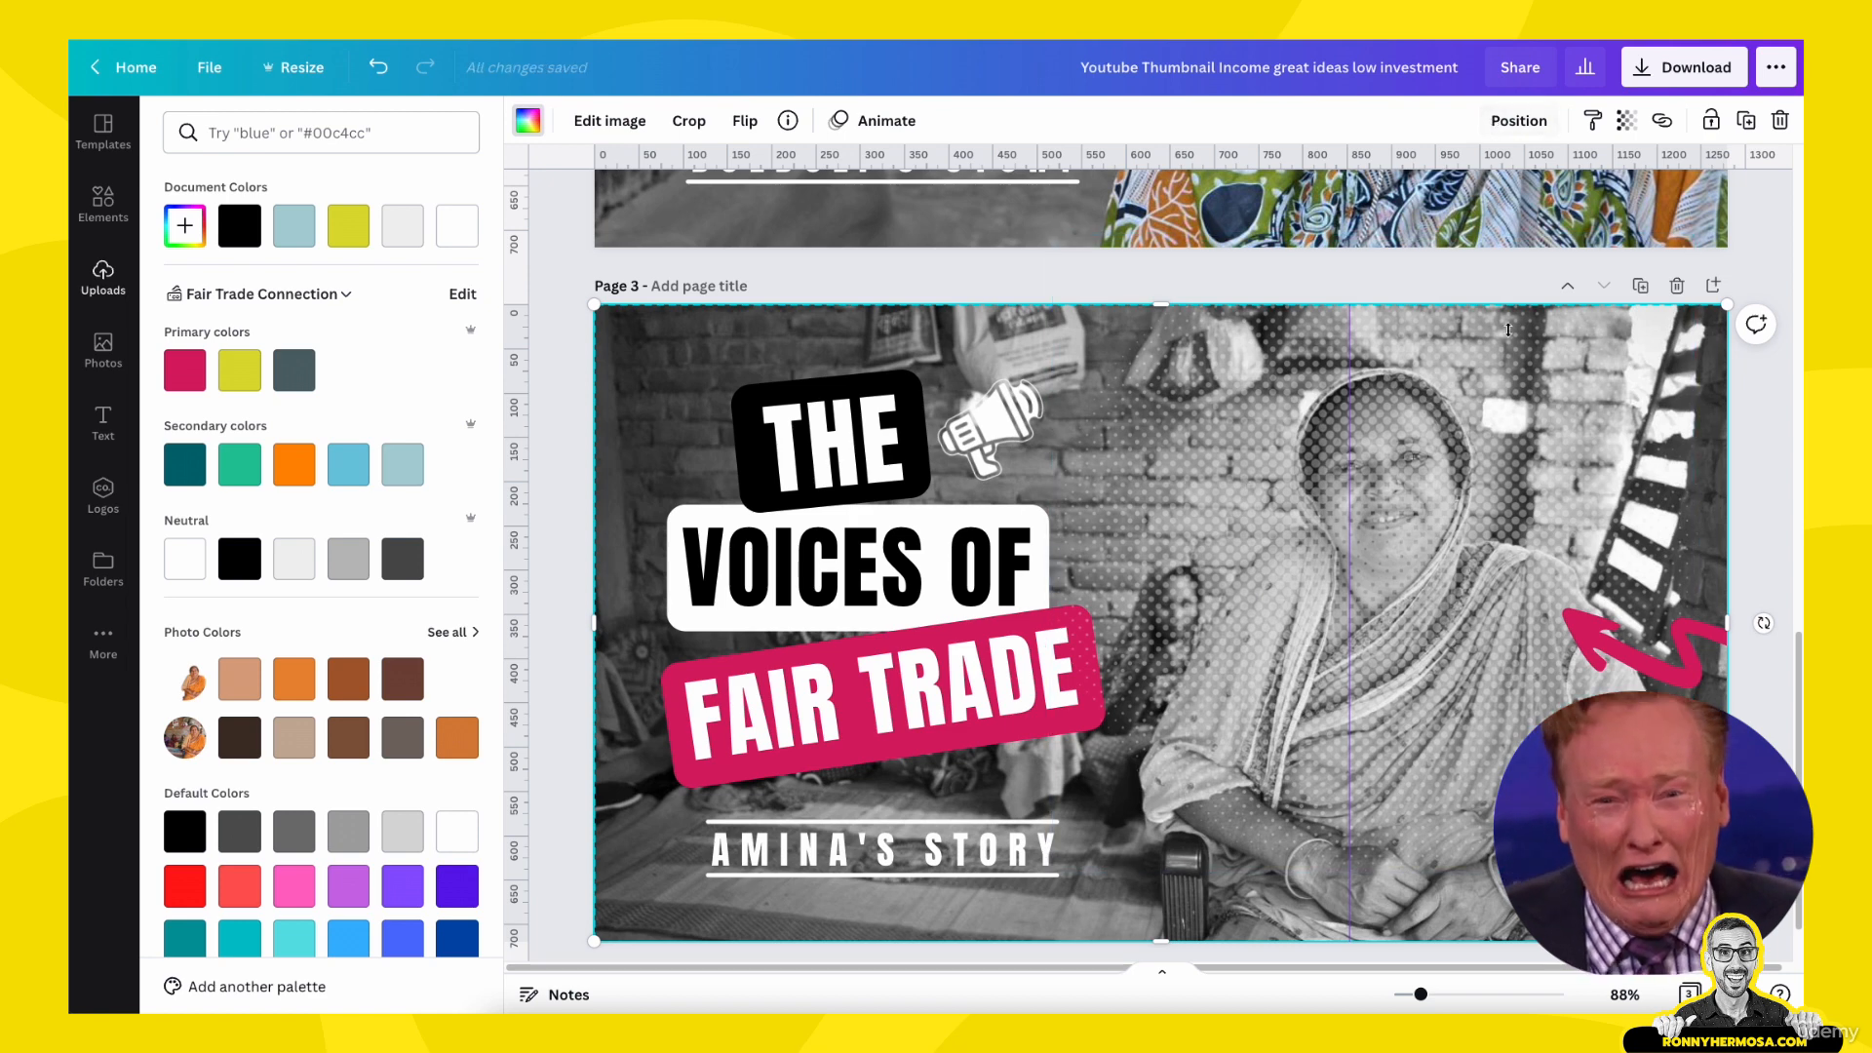
{"action": "left_click", "coordinate": [1540, 554]}
{"action": "left_click", "coordinate": [1519, 120]}
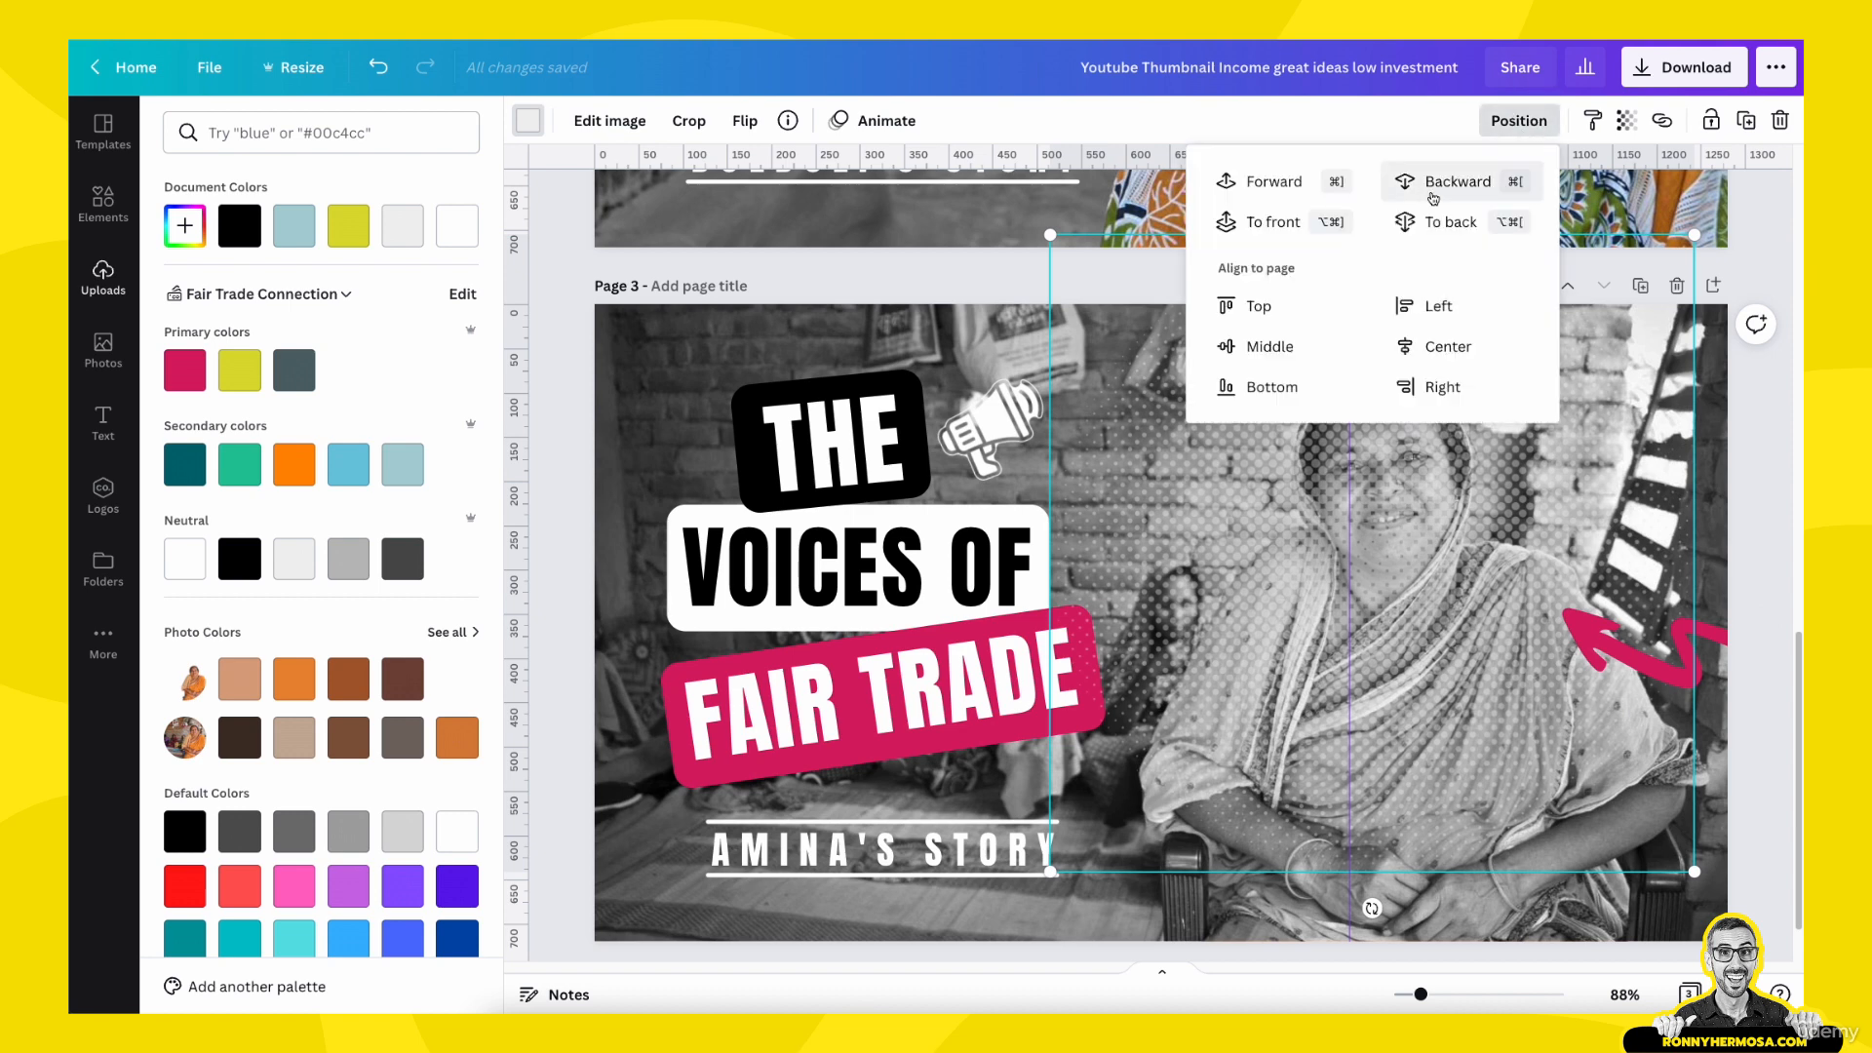
{"action": "left_click", "coordinate": [1435, 190]}
{"action": "left_click", "coordinate": [1435, 193]}
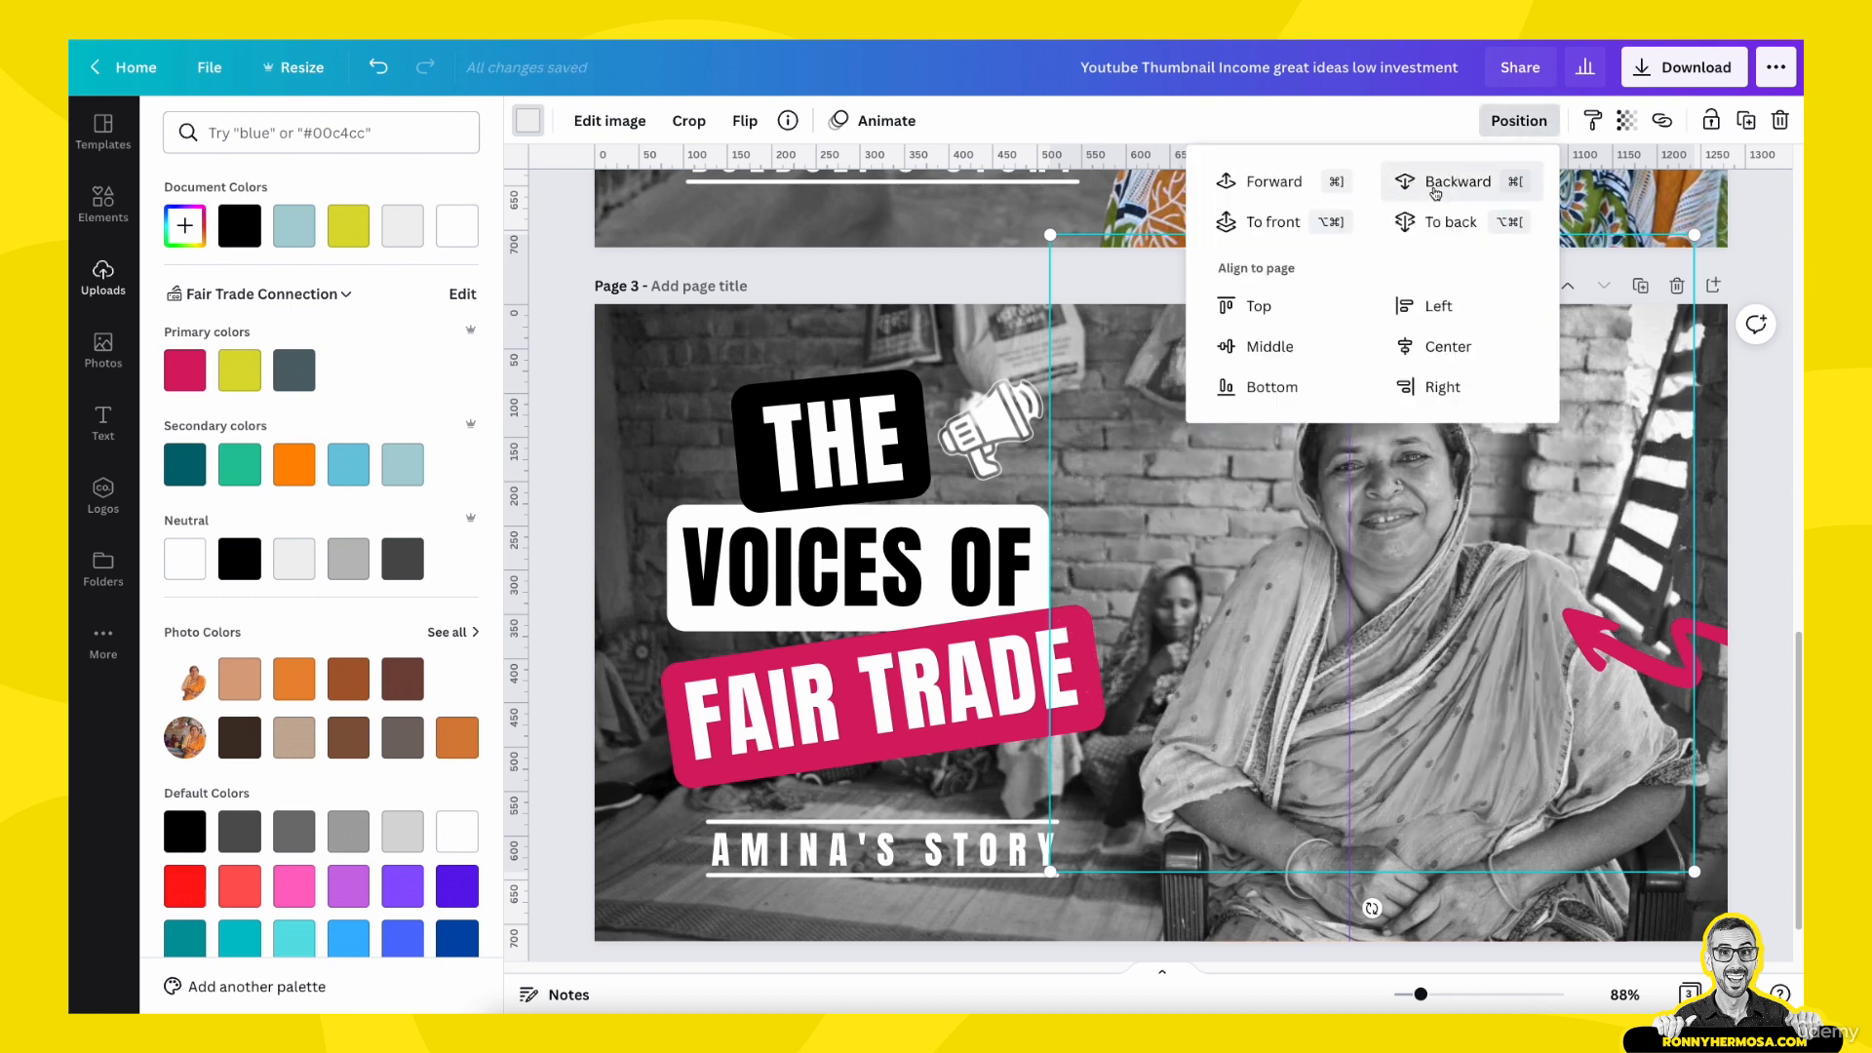
- Bring page 3's halftone dot pattern one level forward and send the greyscale background photo to the back
{"action": "left_click", "coordinate": [1268, 184]}
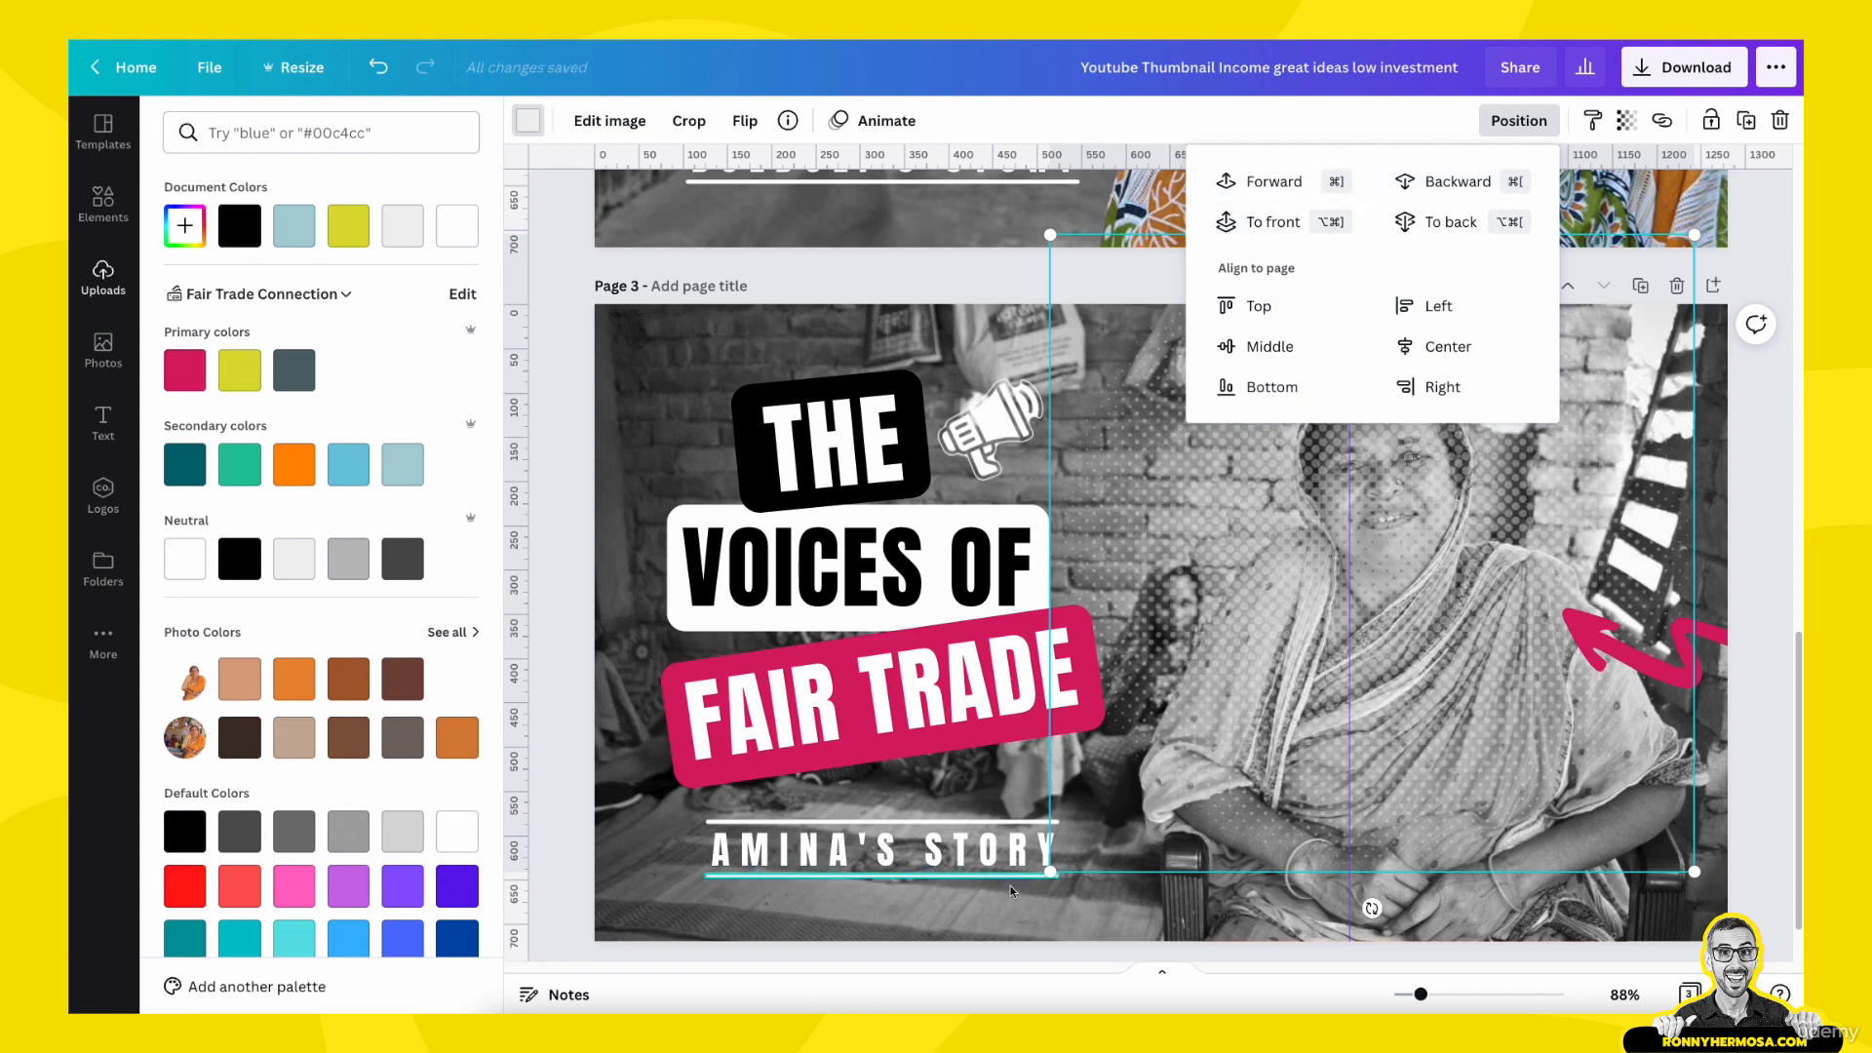
{"action": "left_click", "coordinate": [1003, 916]}
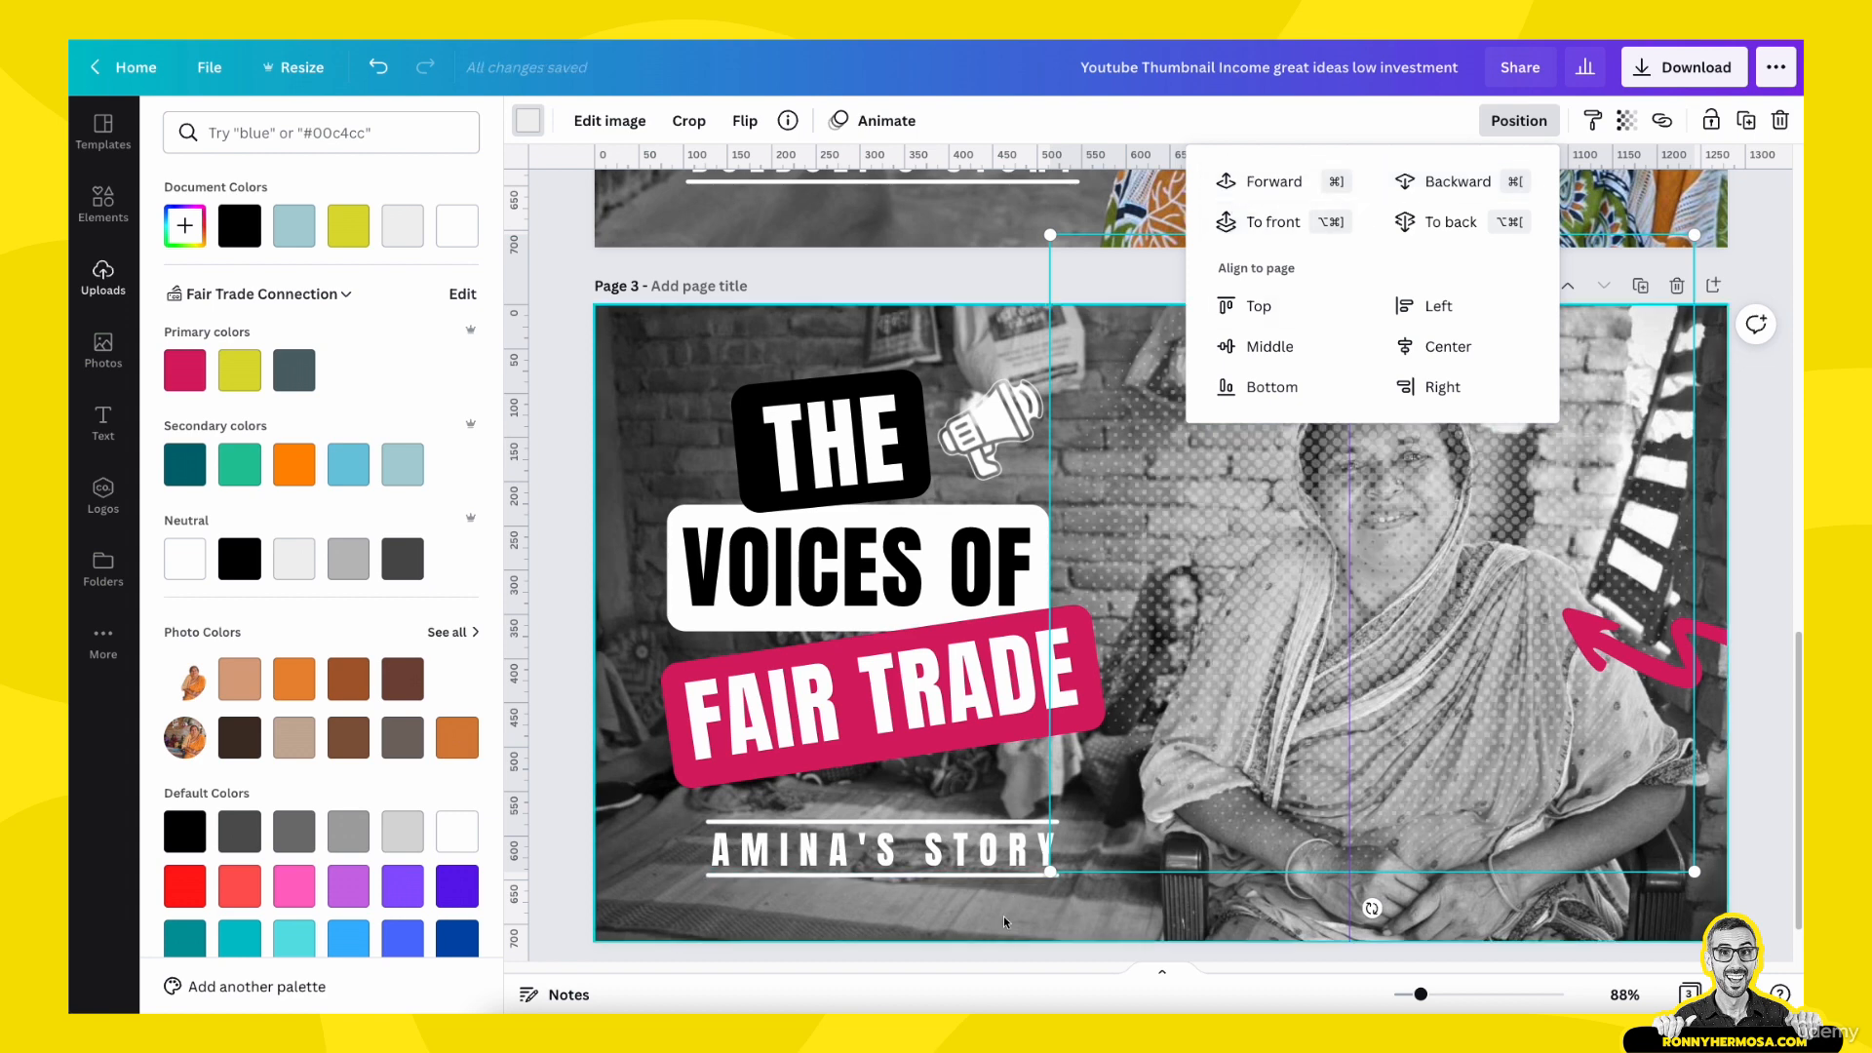
{"action": "left_click", "coordinate": [1531, 124]}
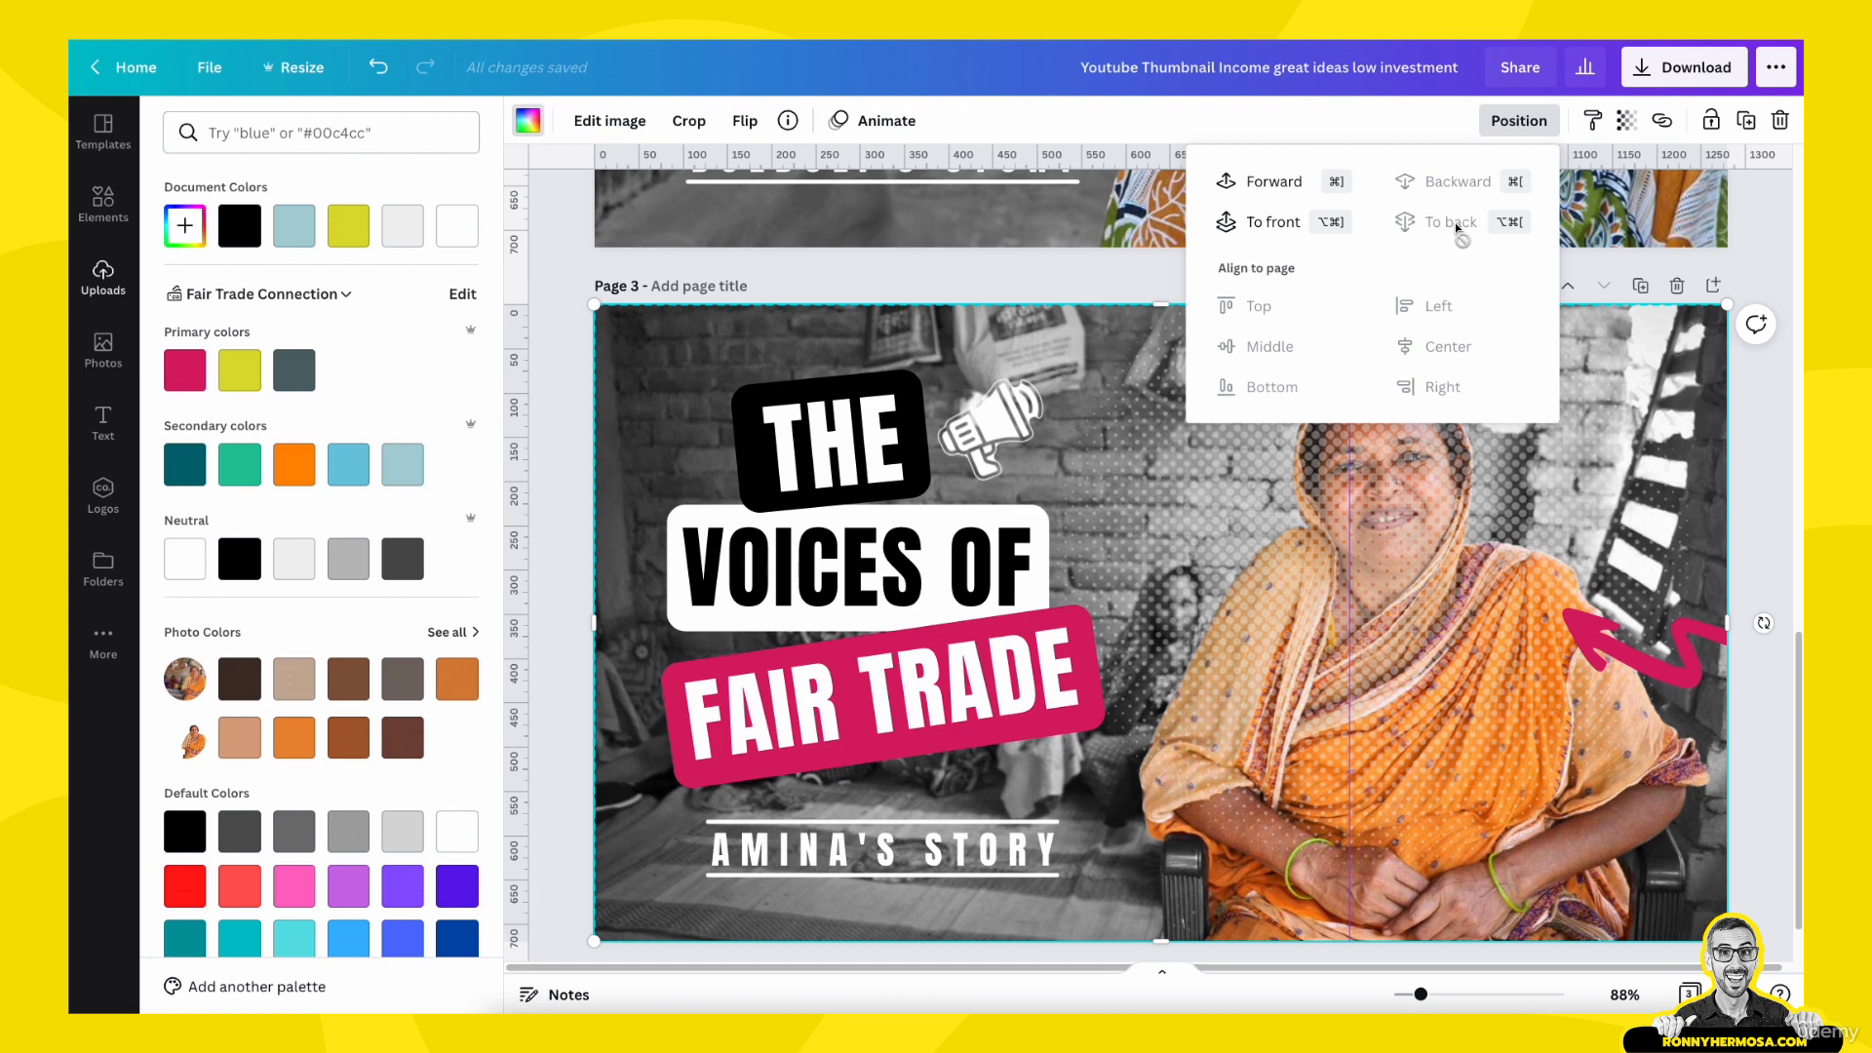
- Send the halftone dot pattern on page 3 one level backward, behind the woman's colour cutout, and deselect it
{"action": "left_click", "coordinate": [1234, 518]}
{"action": "left_click", "coordinate": [1518, 120]}
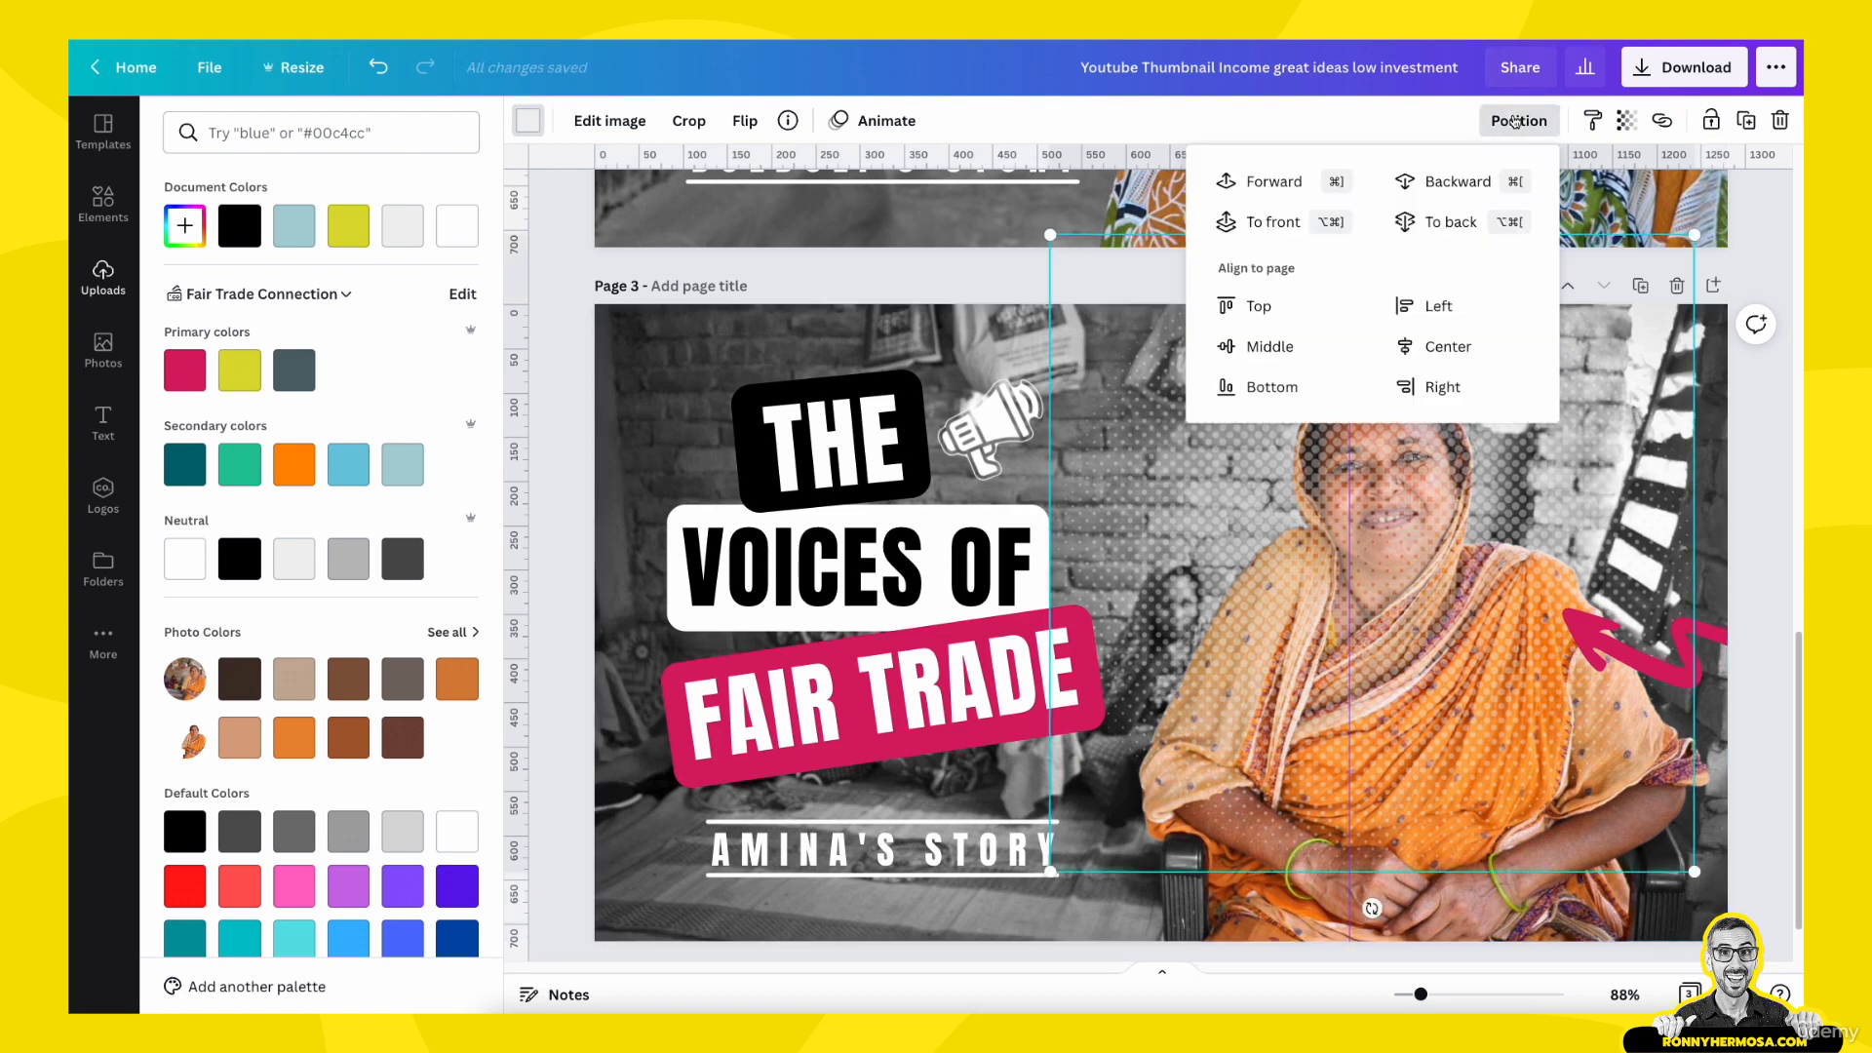
{"action": "left_click", "coordinate": [1458, 184]}
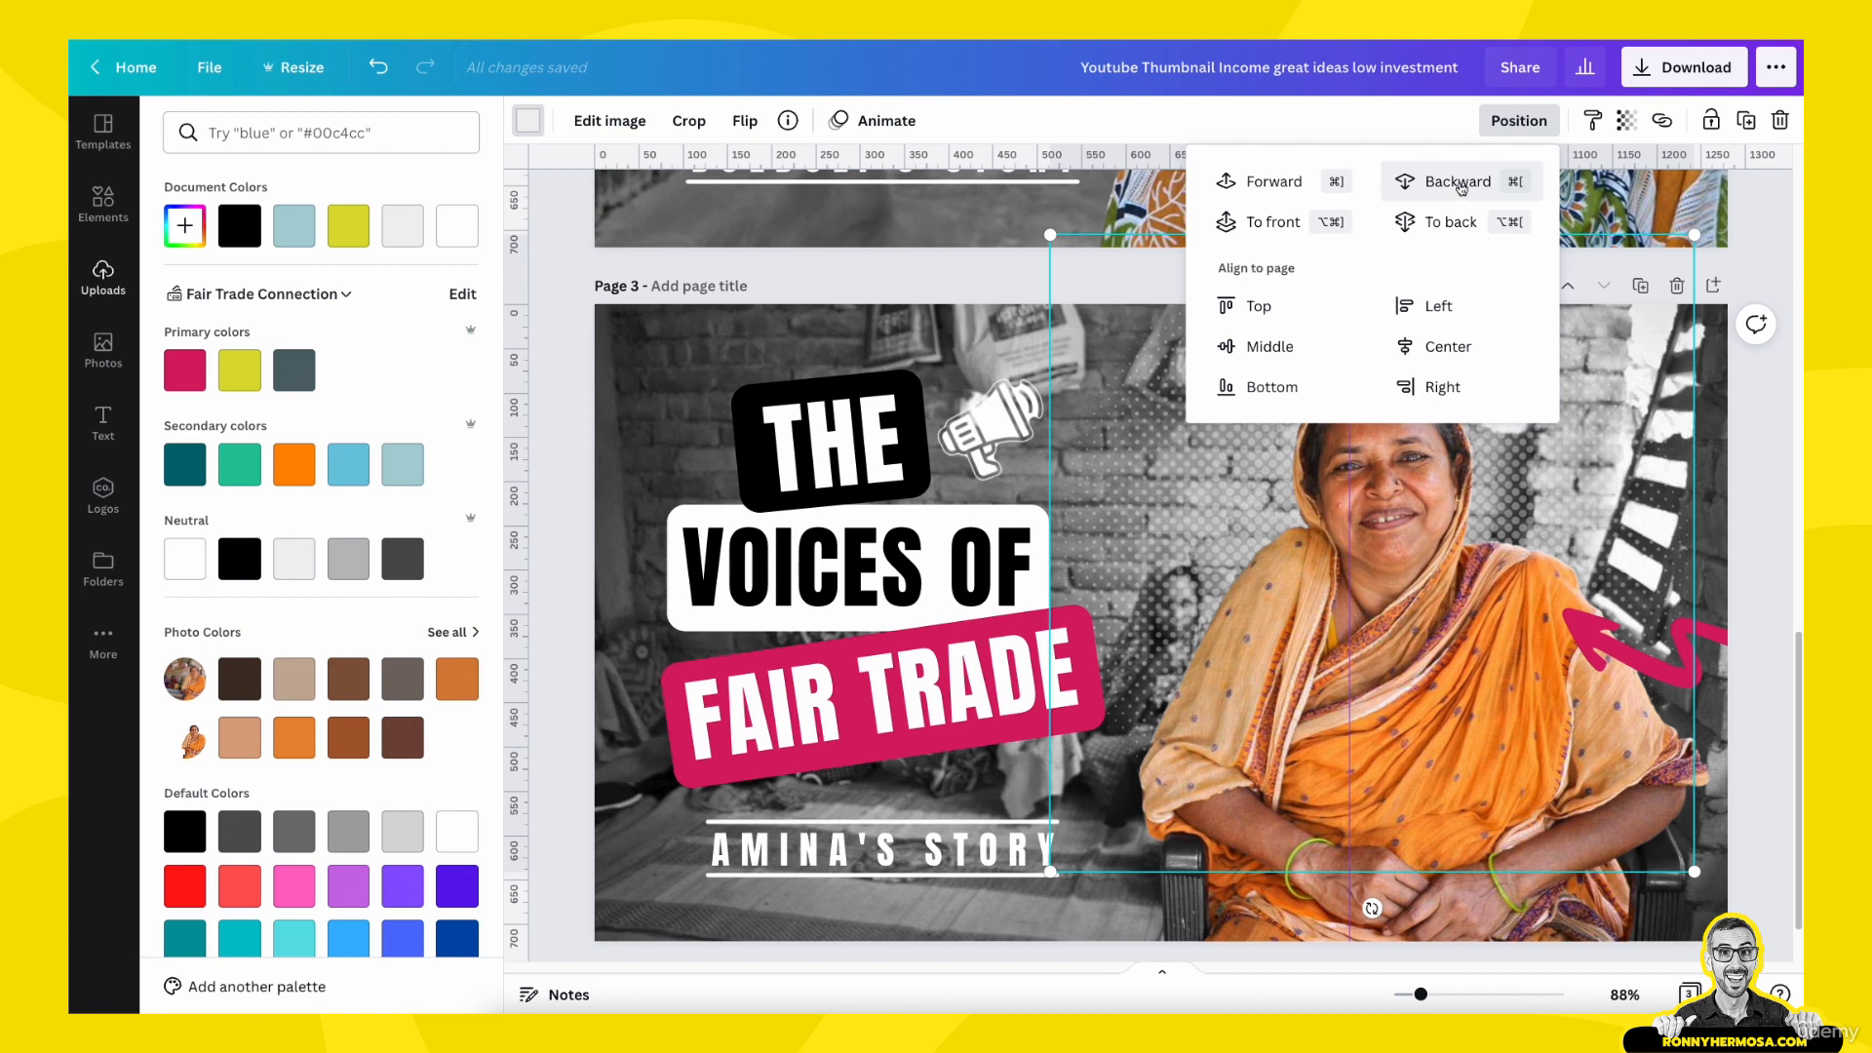
{"action": "left_click", "coordinate": [1750, 468]}
{"action": "left_click", "coordinate": [1752, 468]}
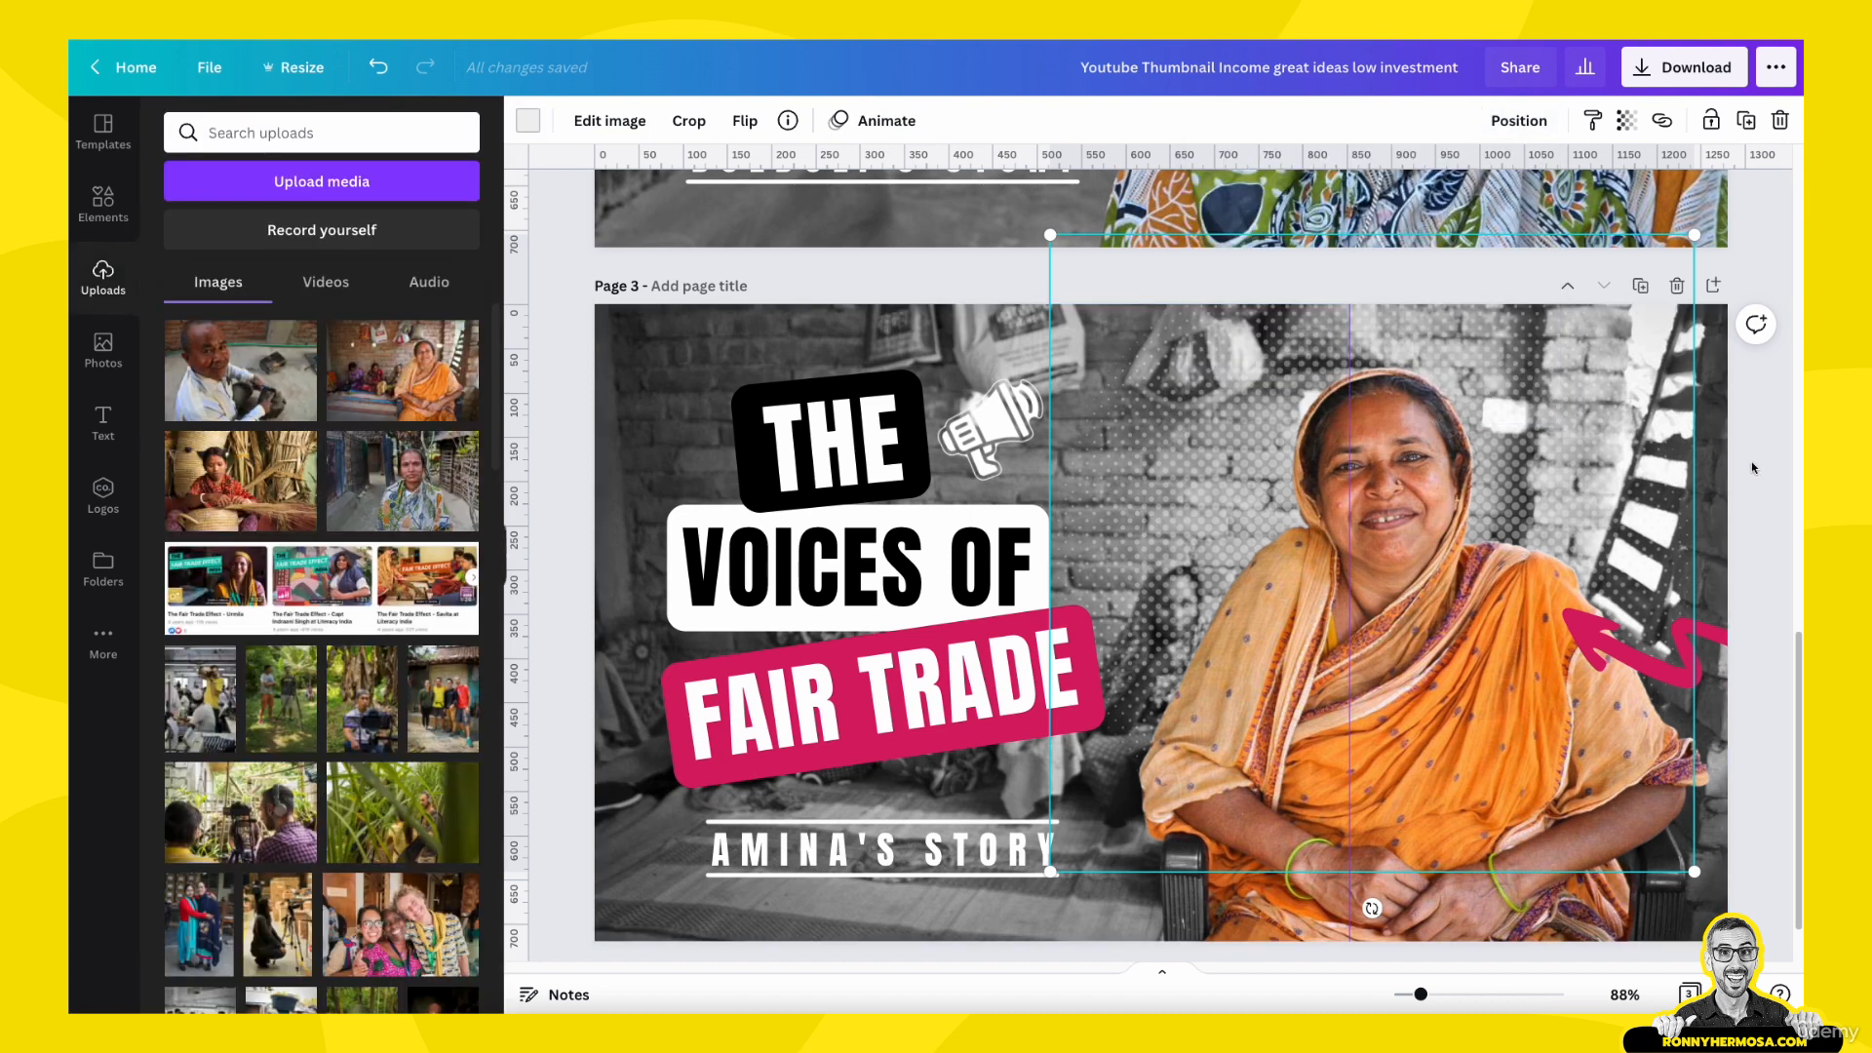
- Duplicate page 3 to create a fourth thumbnail page
{"action": "scroll", "coordinate": [1752, 468], "scroll_direction": "down", "scroll_amount": 1}
{"action": "left_click", "coordinate": [1611, 876]}
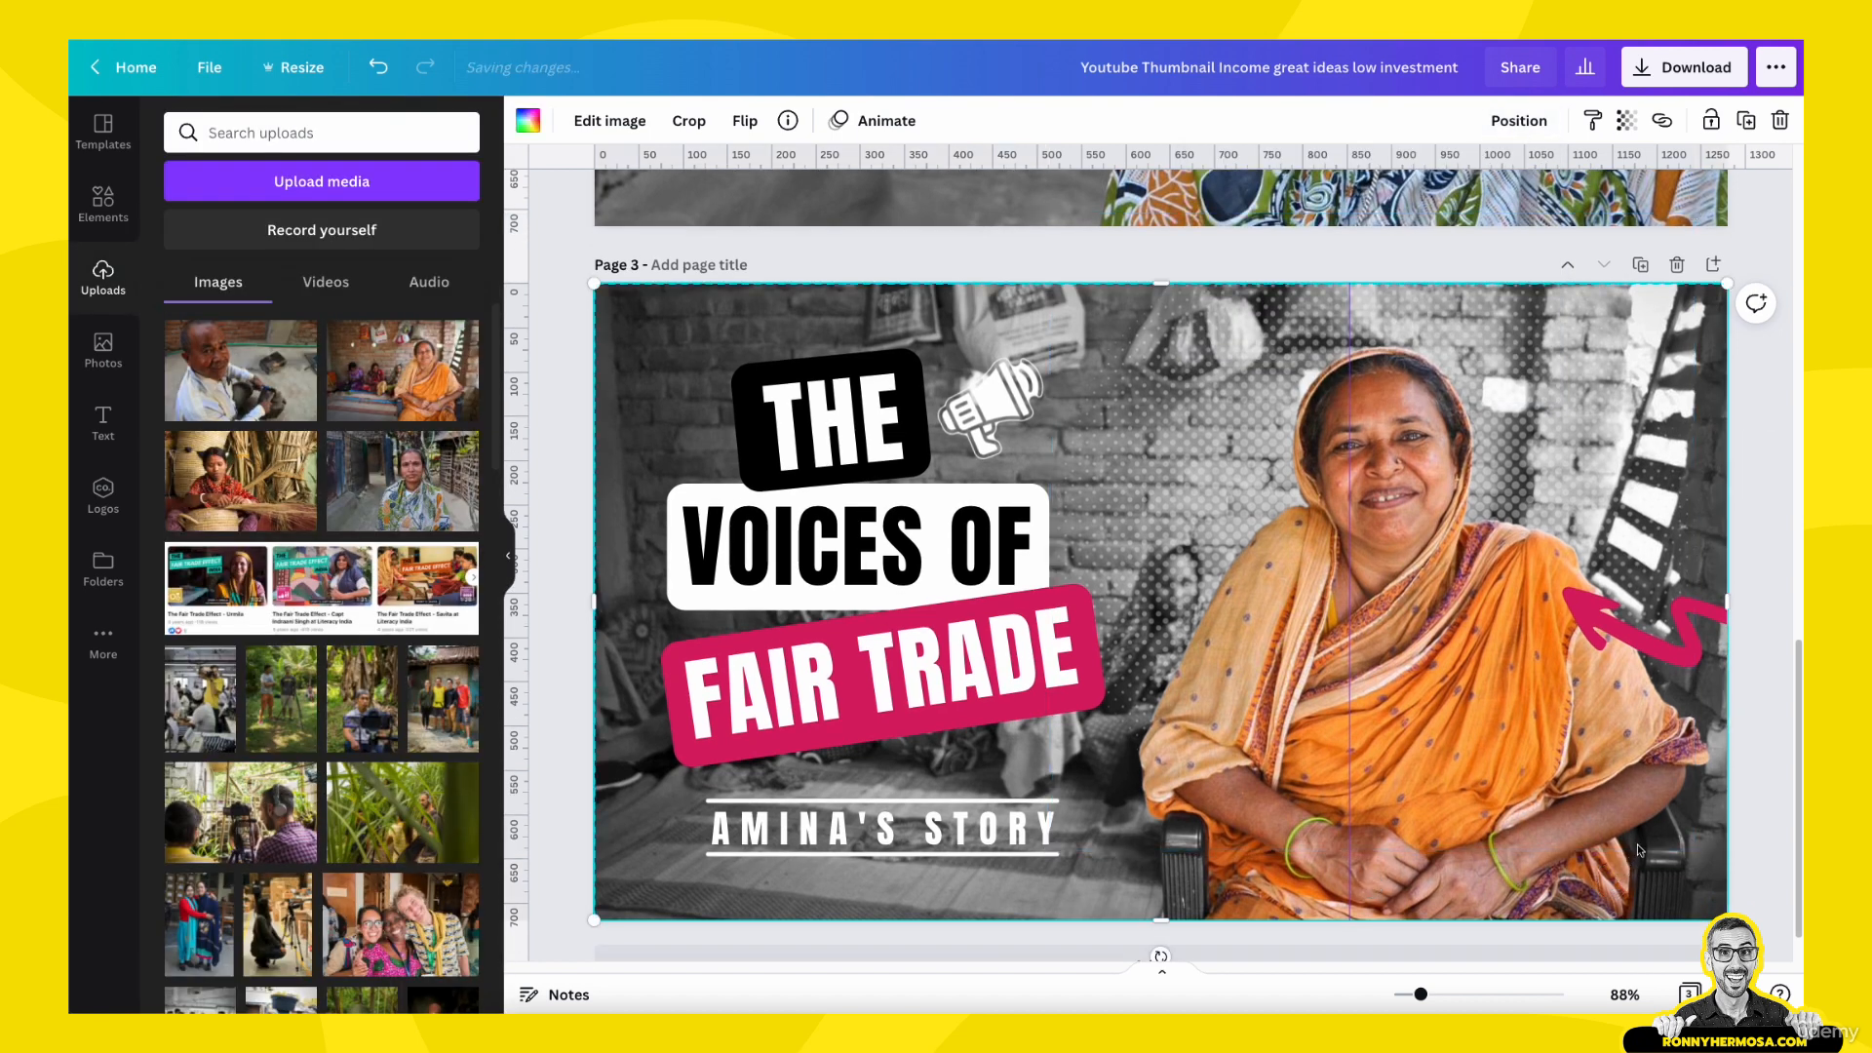
{"action": "scroll", "coordinate": [1591, 439], "scroll_direction": "up", "scroll_amount": 6}
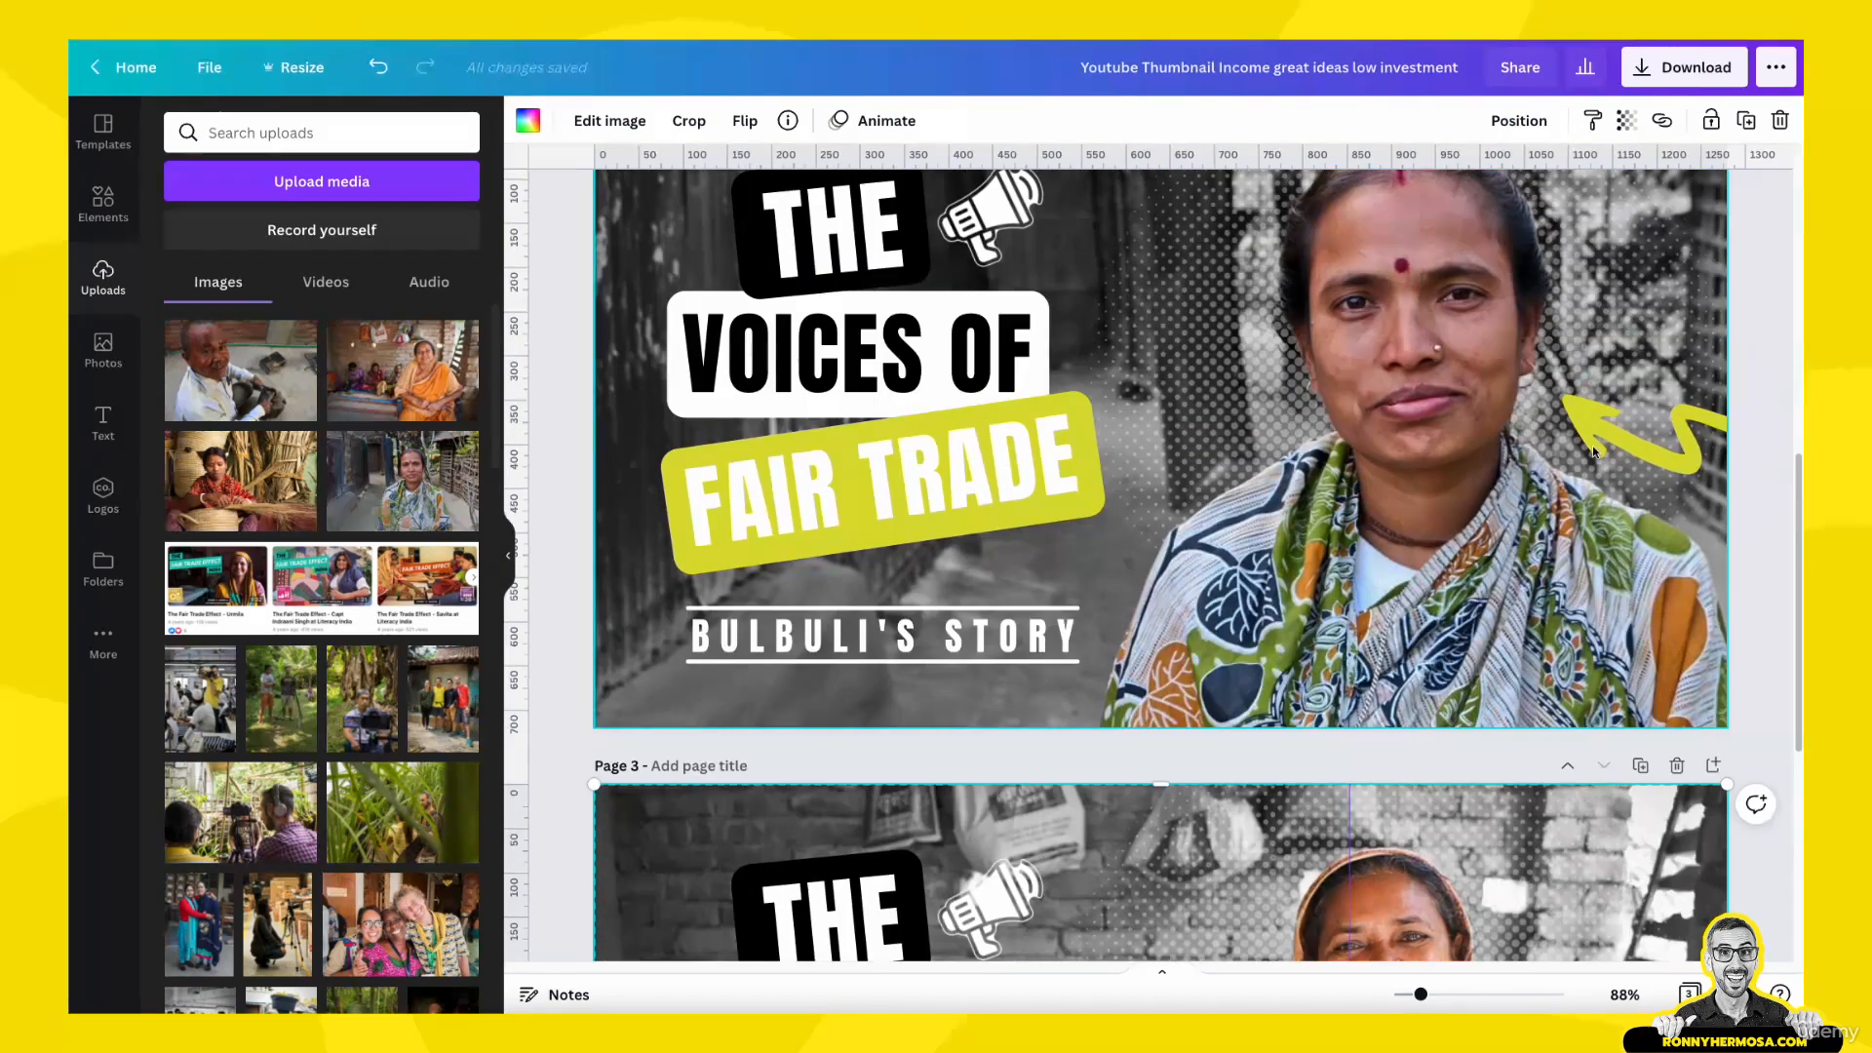
{"action": "scroll", "coordinate": [1593, 447], "scroll_direction": "down", "scroll_amount": 3}
{"action": "scroll", "coordinate": [1591, 462], "scroll_direction": "down", "scroll_amount": 4}
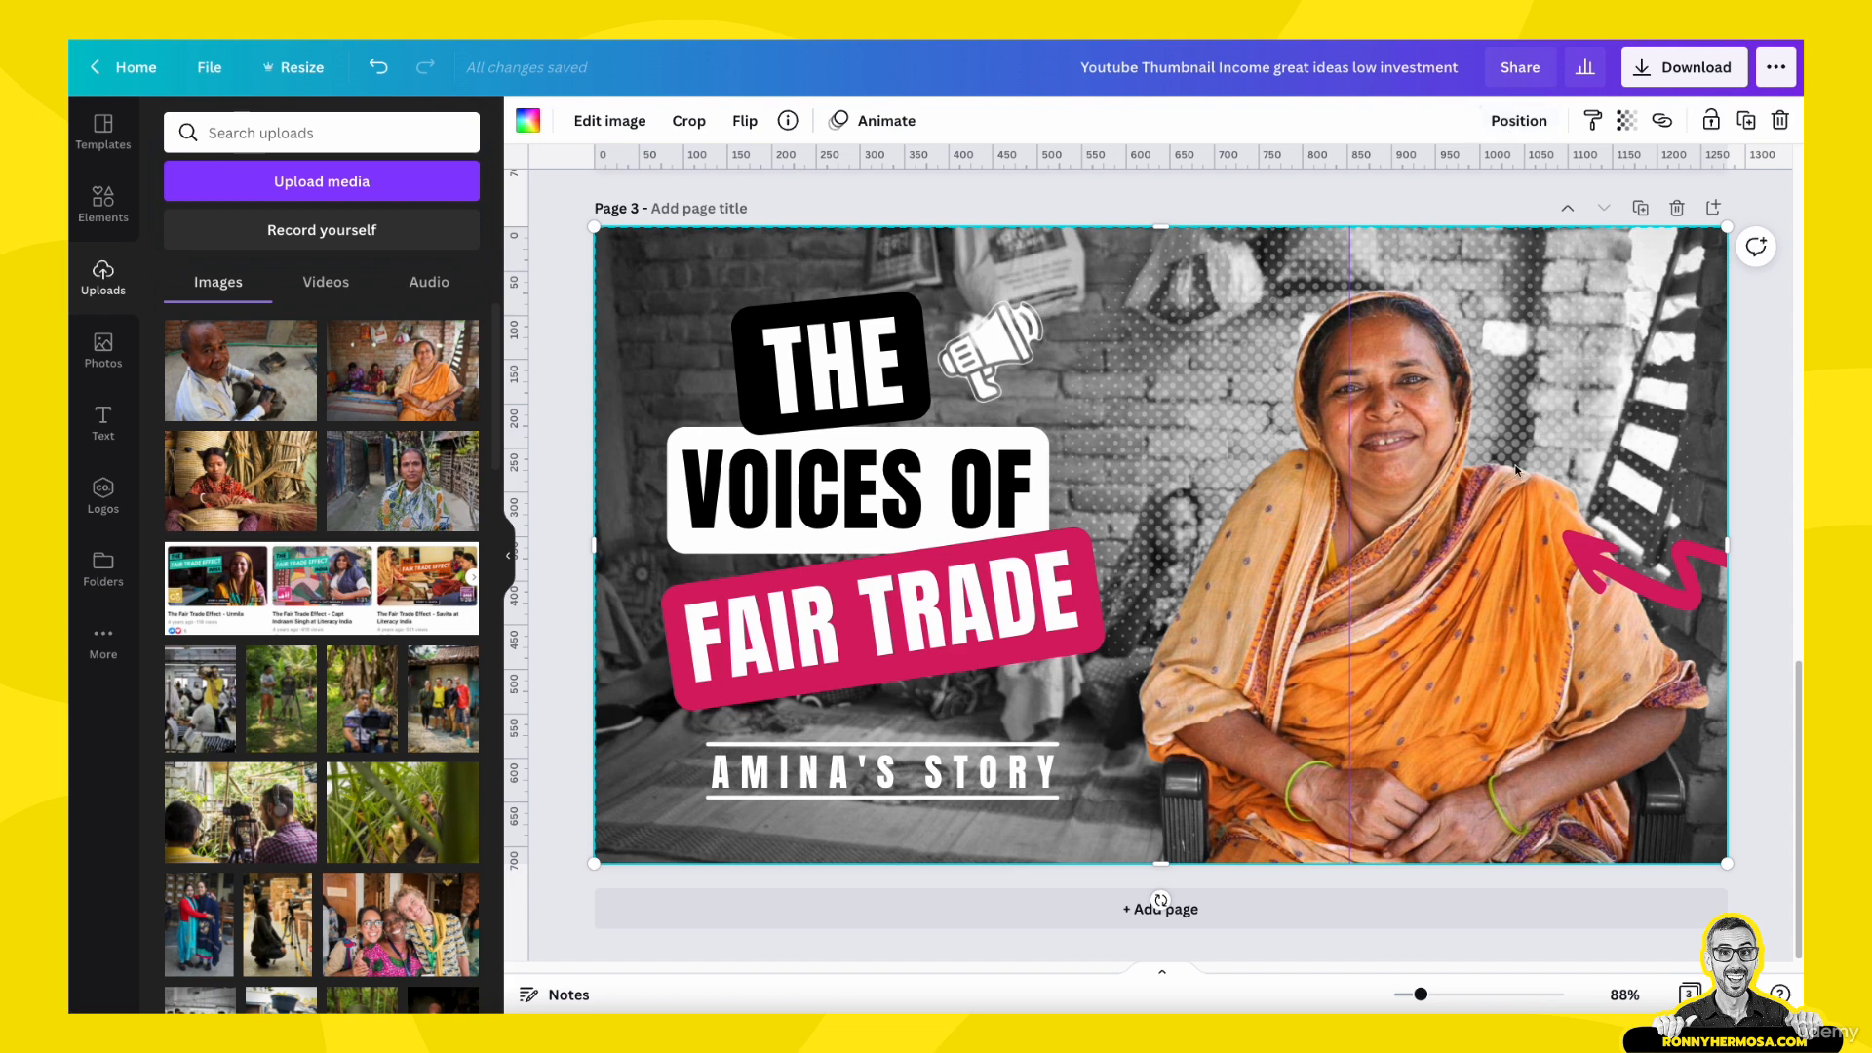
{"action": "left_click", "coordinate": [1642, 210]}
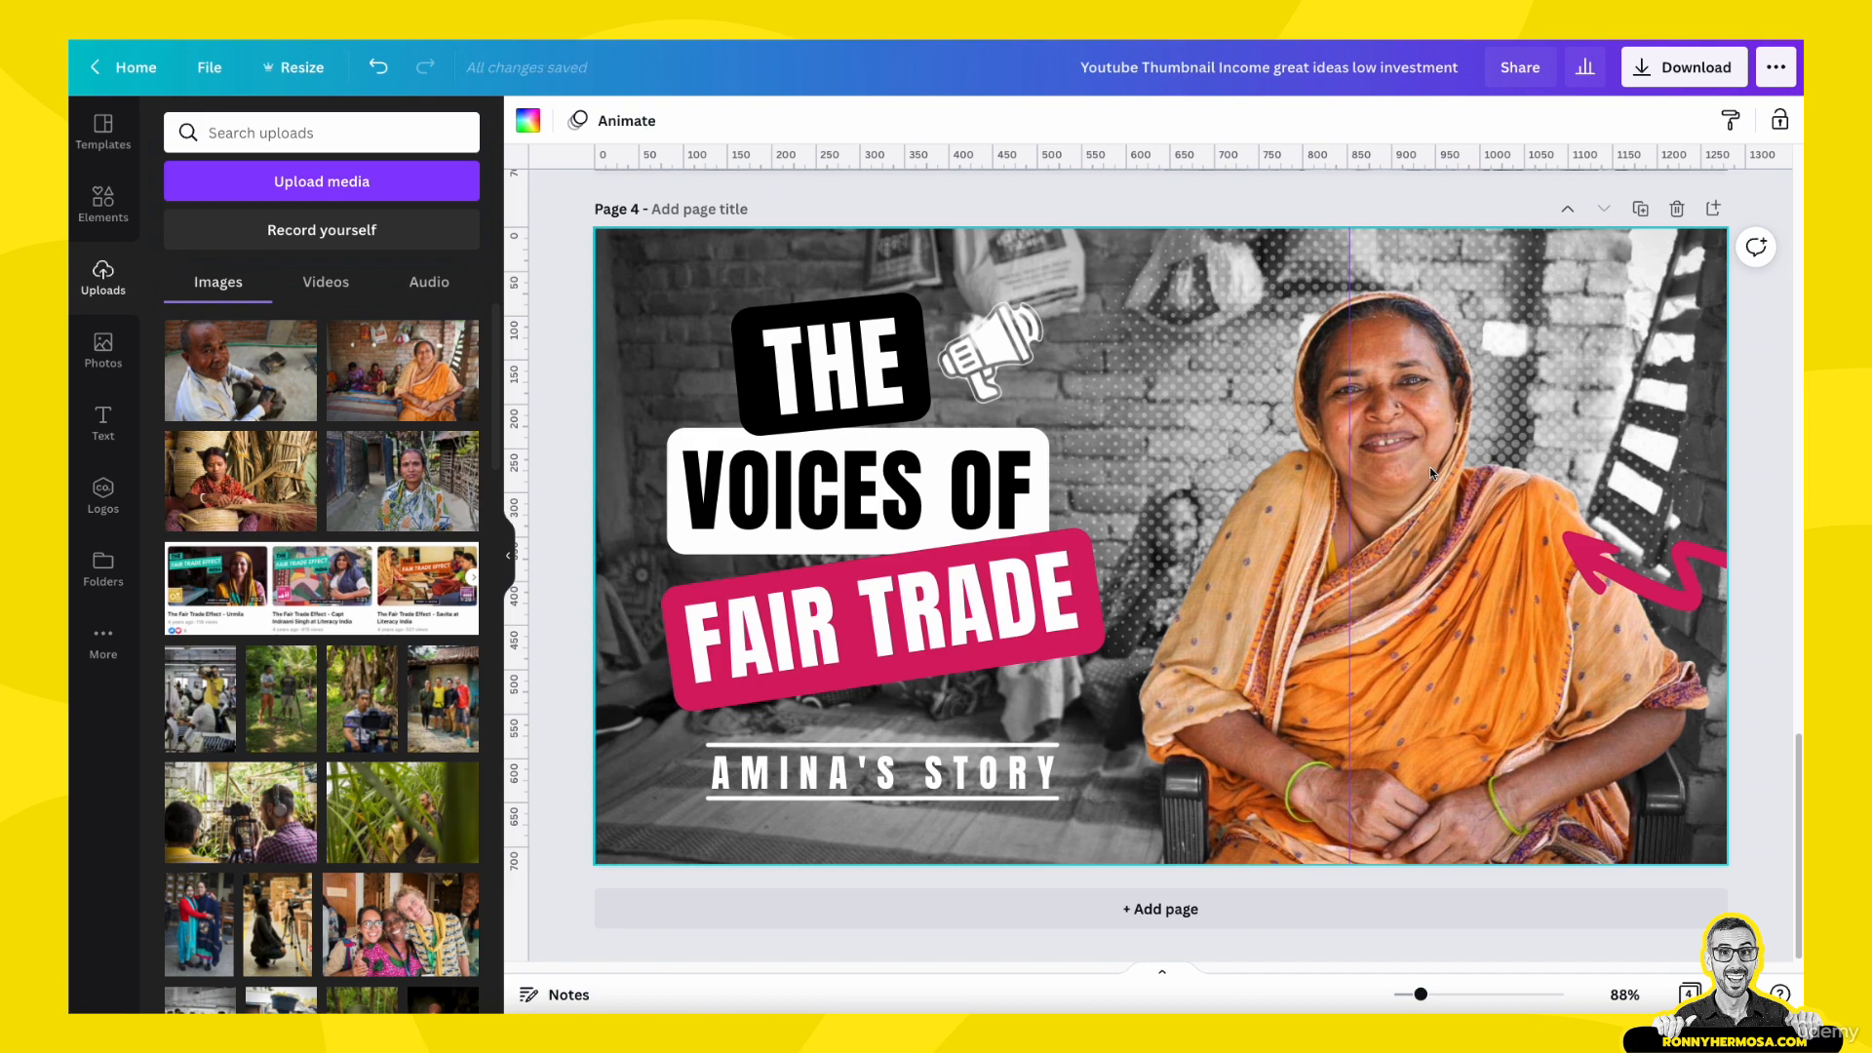
- Delete the background photo, the woman's cutout and the empty image grid from page 4, keeping the title labels, arrow and dot pattern
{"action": "scroll", "coordinate": [1408, 502], "scroll_direction": "up", "scroll_amount": 3}
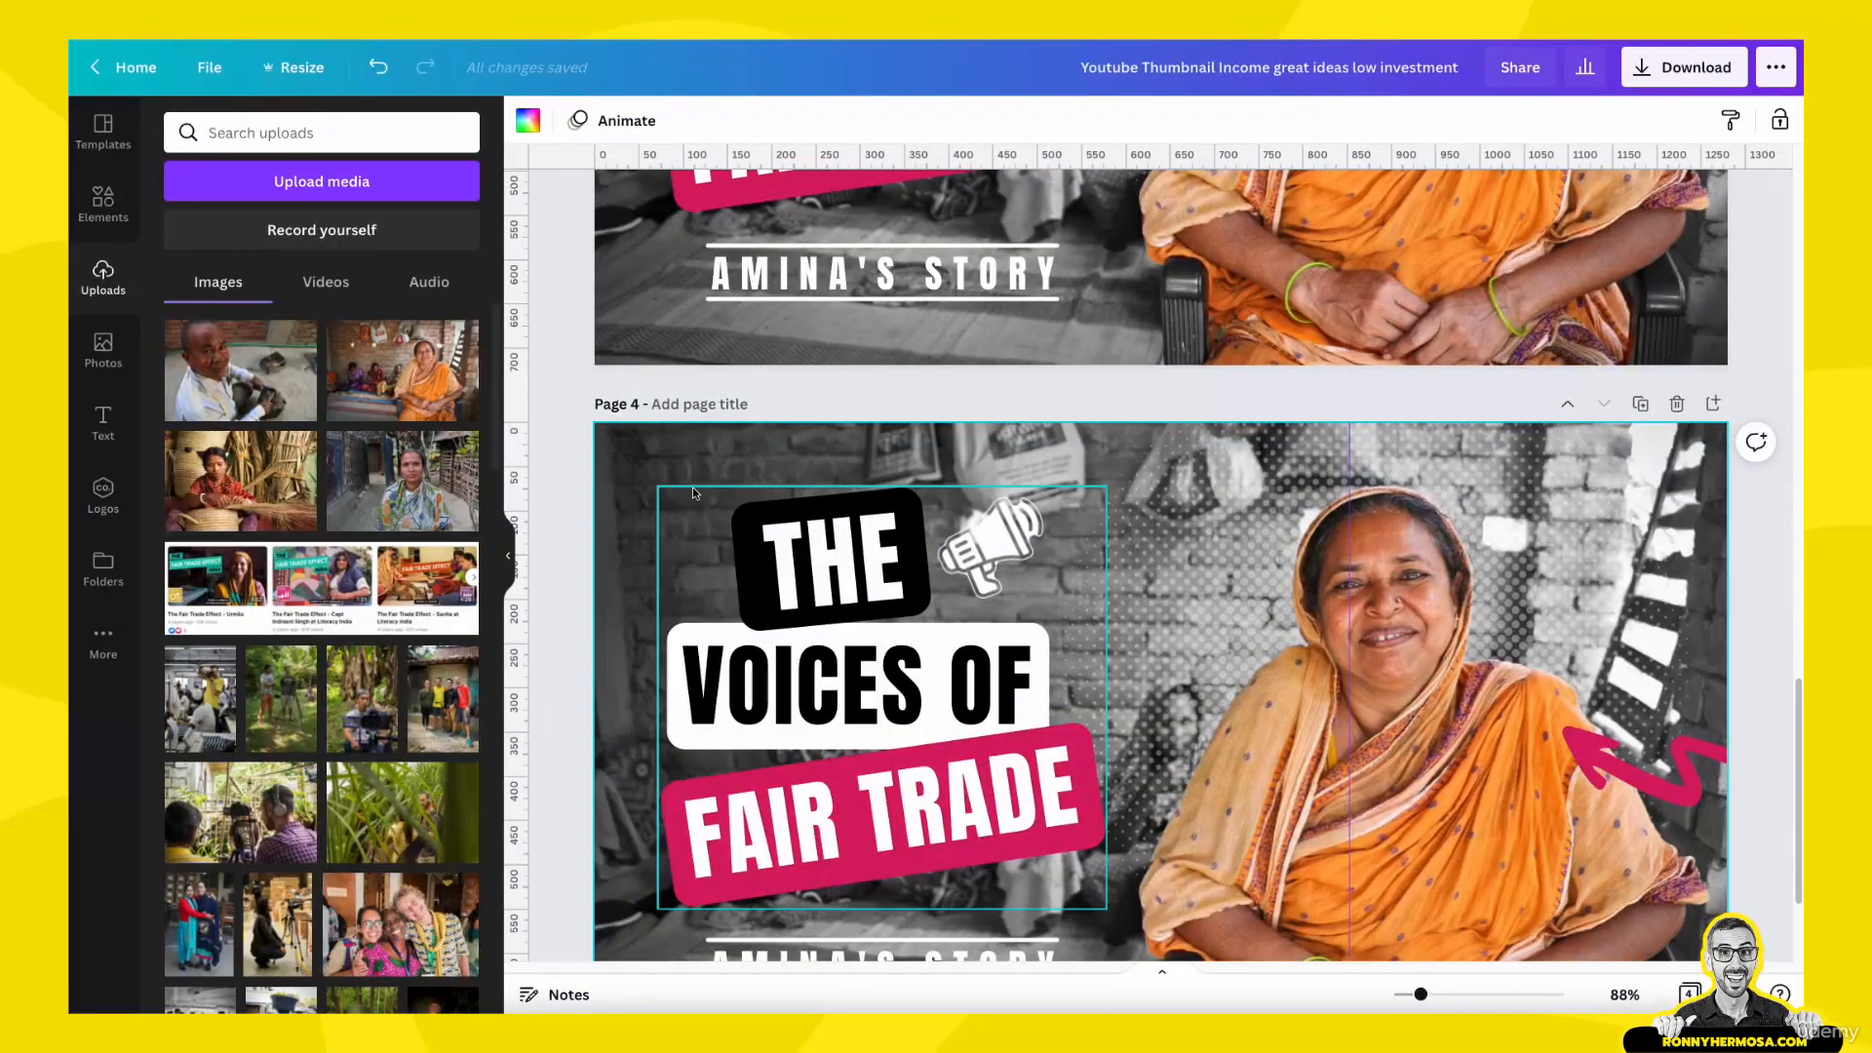
{"action": "left_click", "coordinate": [634, 448]}
{"action": "key", "text": "Delete"}
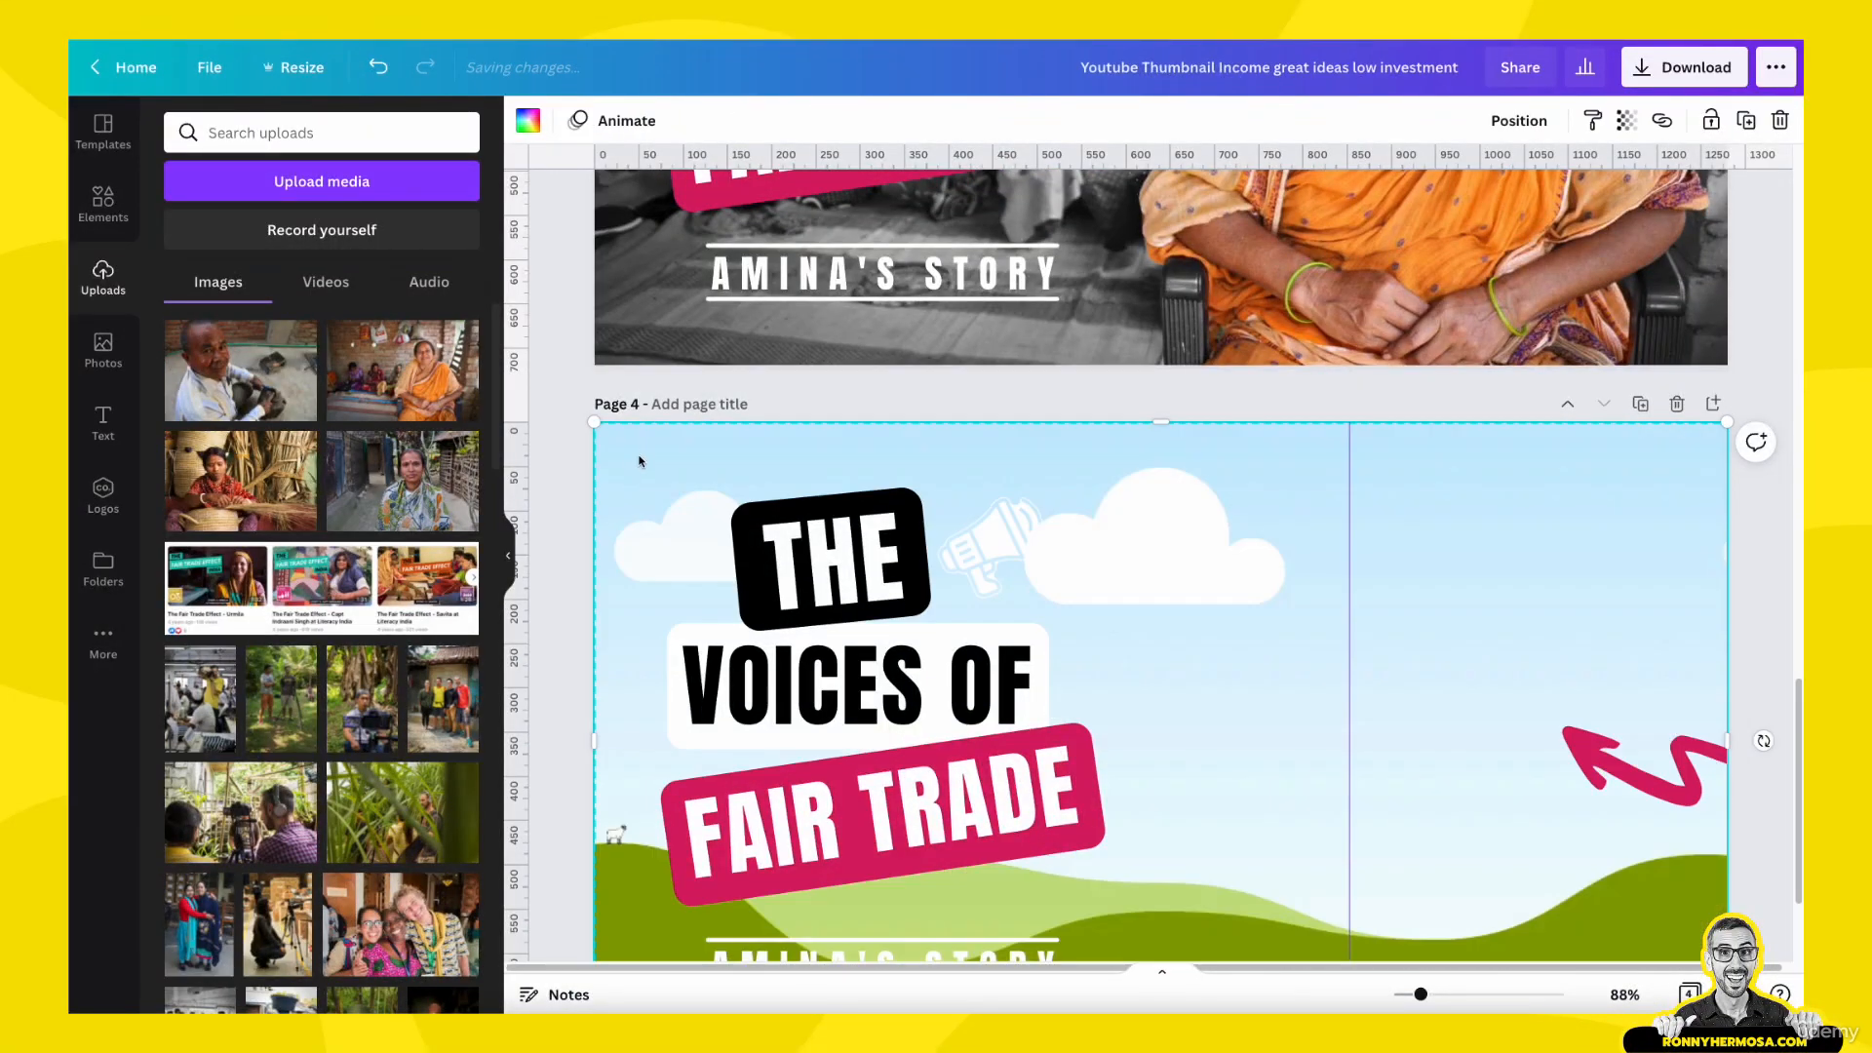
{"action": "left_click", "coordinate": [633, 447]}
{"action": "key", "text": "Delete"}
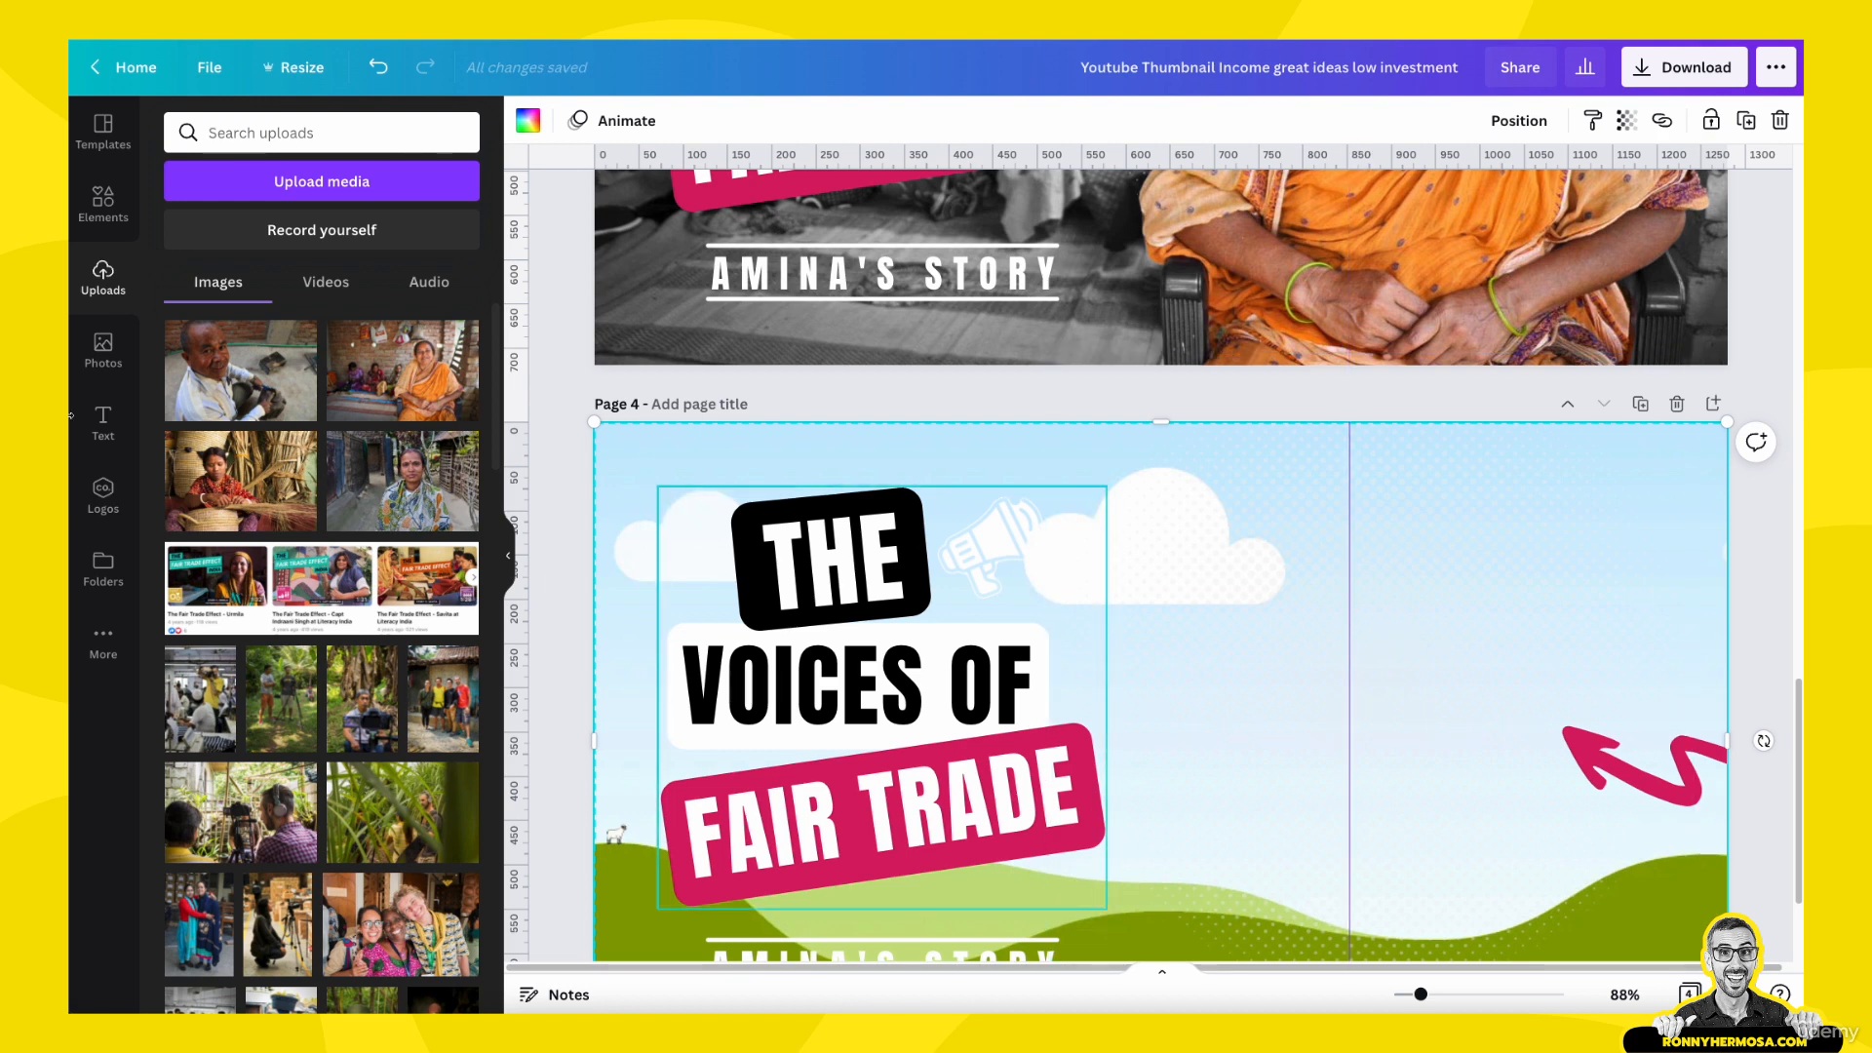
{"action": "key", "text": "Delete"}
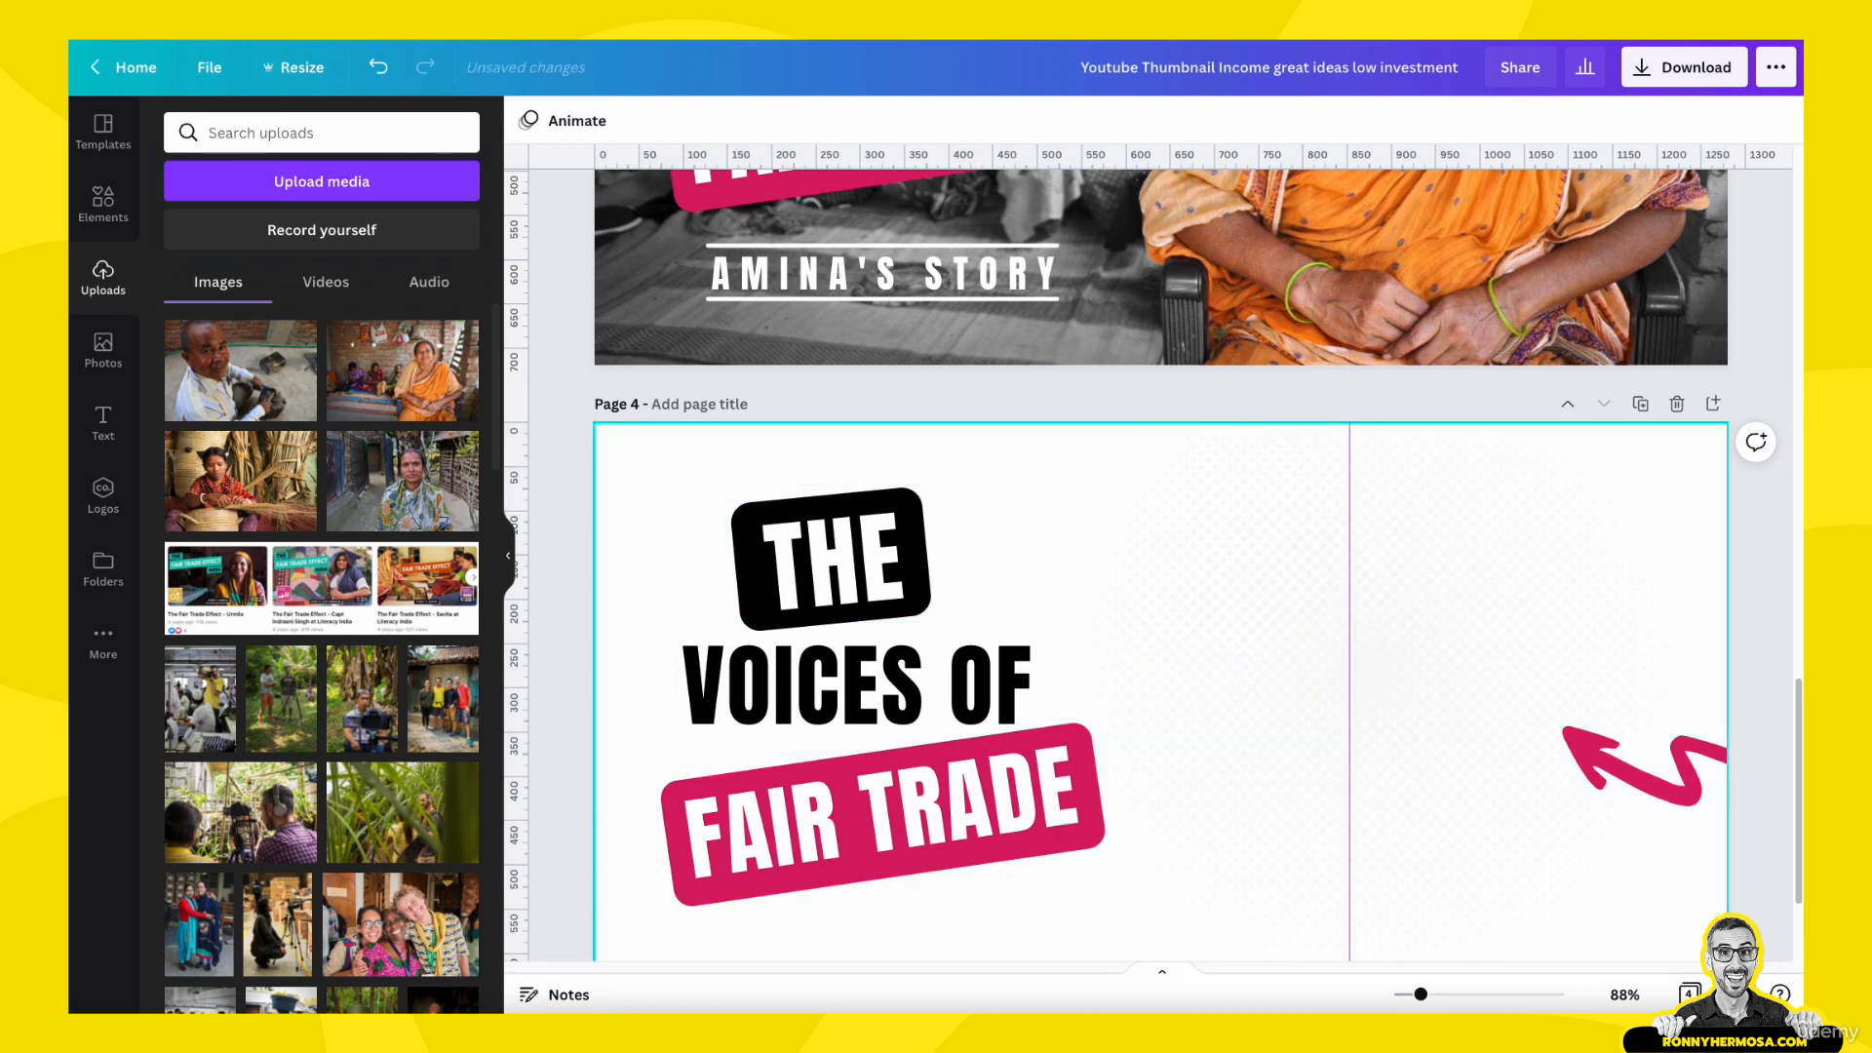
{"action": "scroll", "coordinate": [1310, 424], "scroll_direction": "down", "scroll_amount": 1}
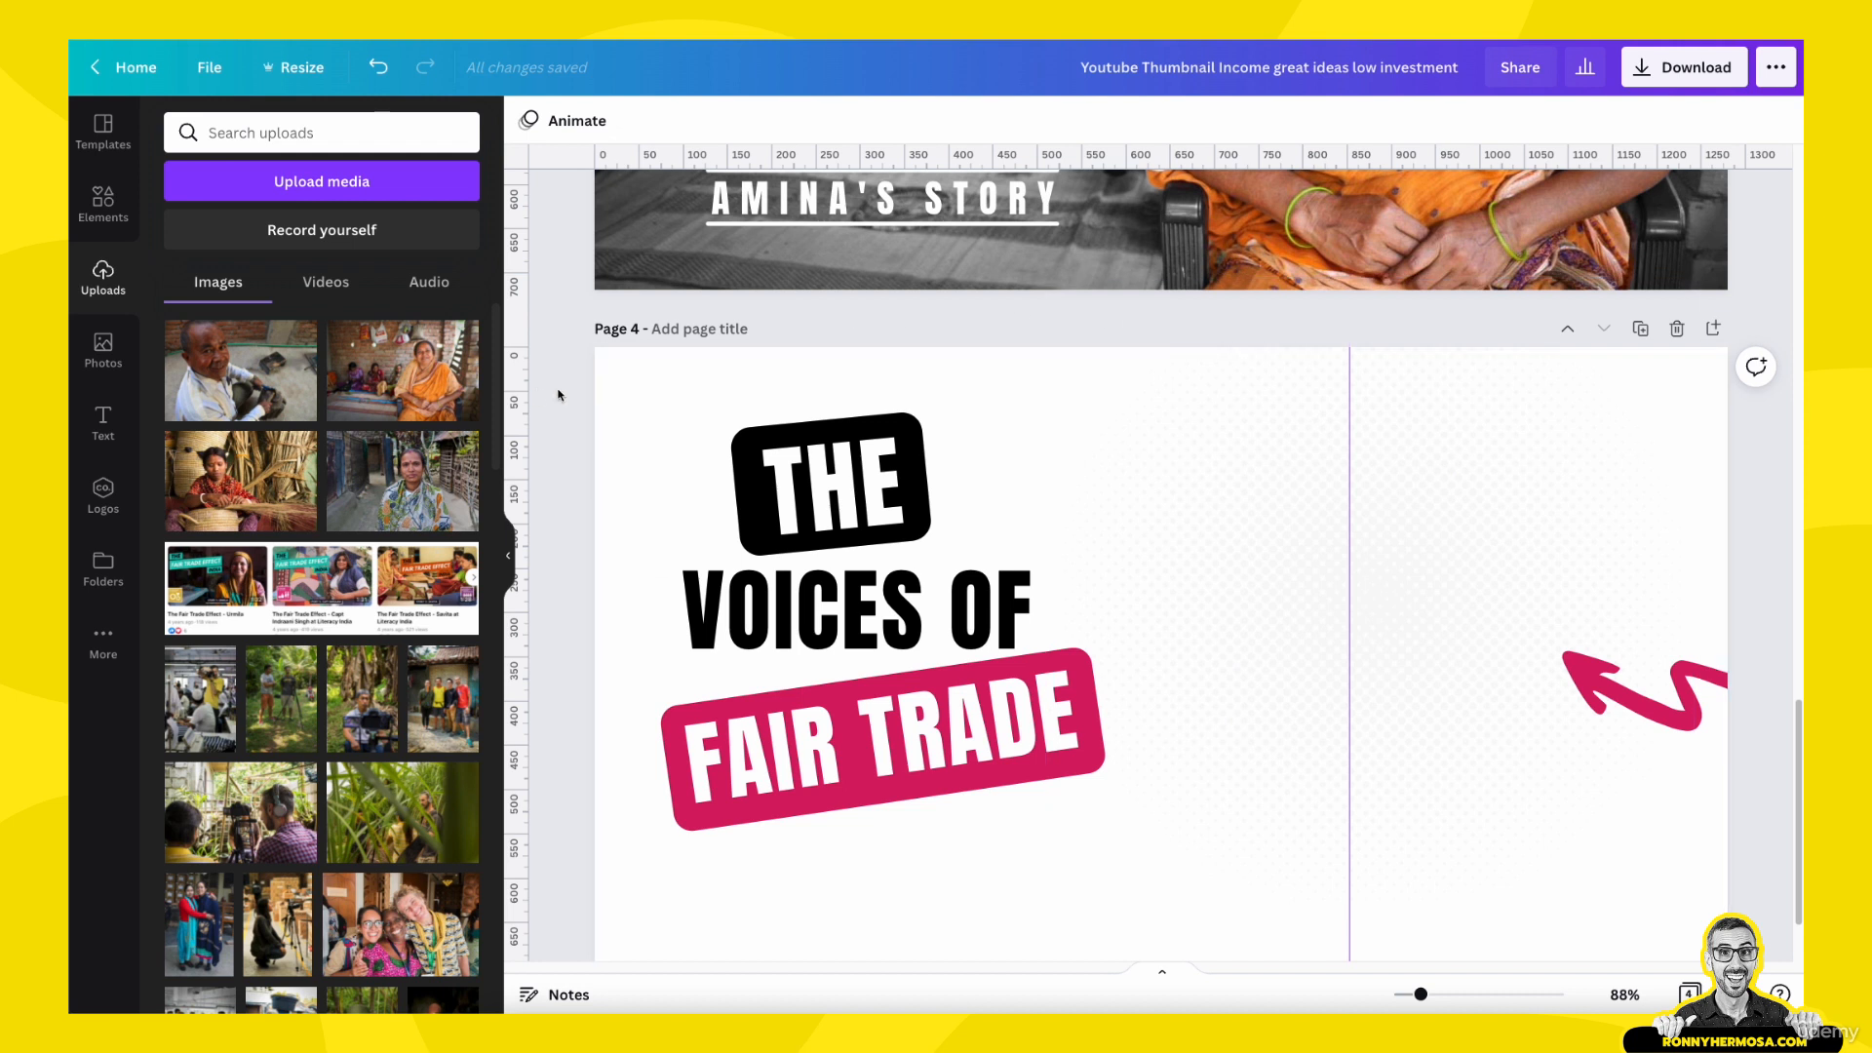
{"action": "left_click_drag", "start_coordinate": [544, 372], "coordinate": [584, 459]}
{"action": "scroll", "coordinate": [741, 488], "scroll_direction": "down", "scroll_amount": 2}
{"action": "scroll", "coordinate": [1439, 662], "scroll_direction": "up", "scroll_amount": 4}
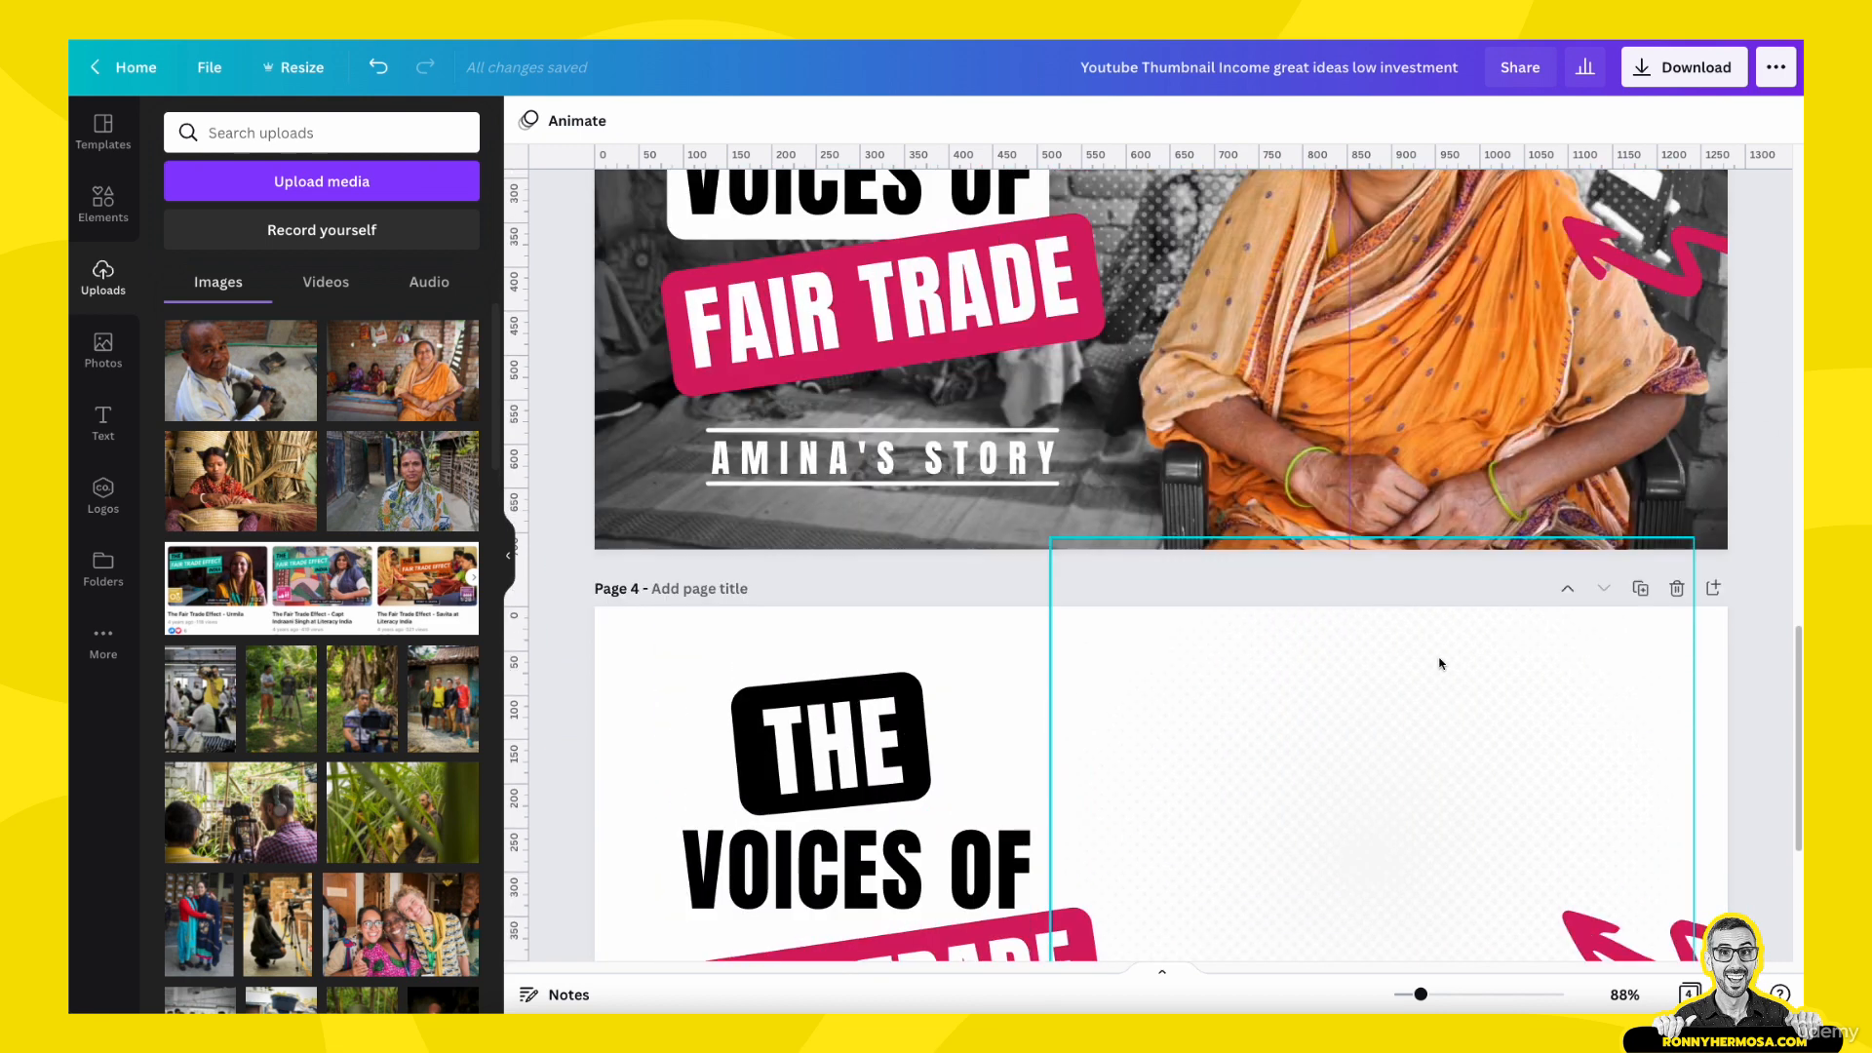
{"action": "scroll", "coordinate": [1436, 678], "scroll_direction": "down", "scroll_amount": 2}
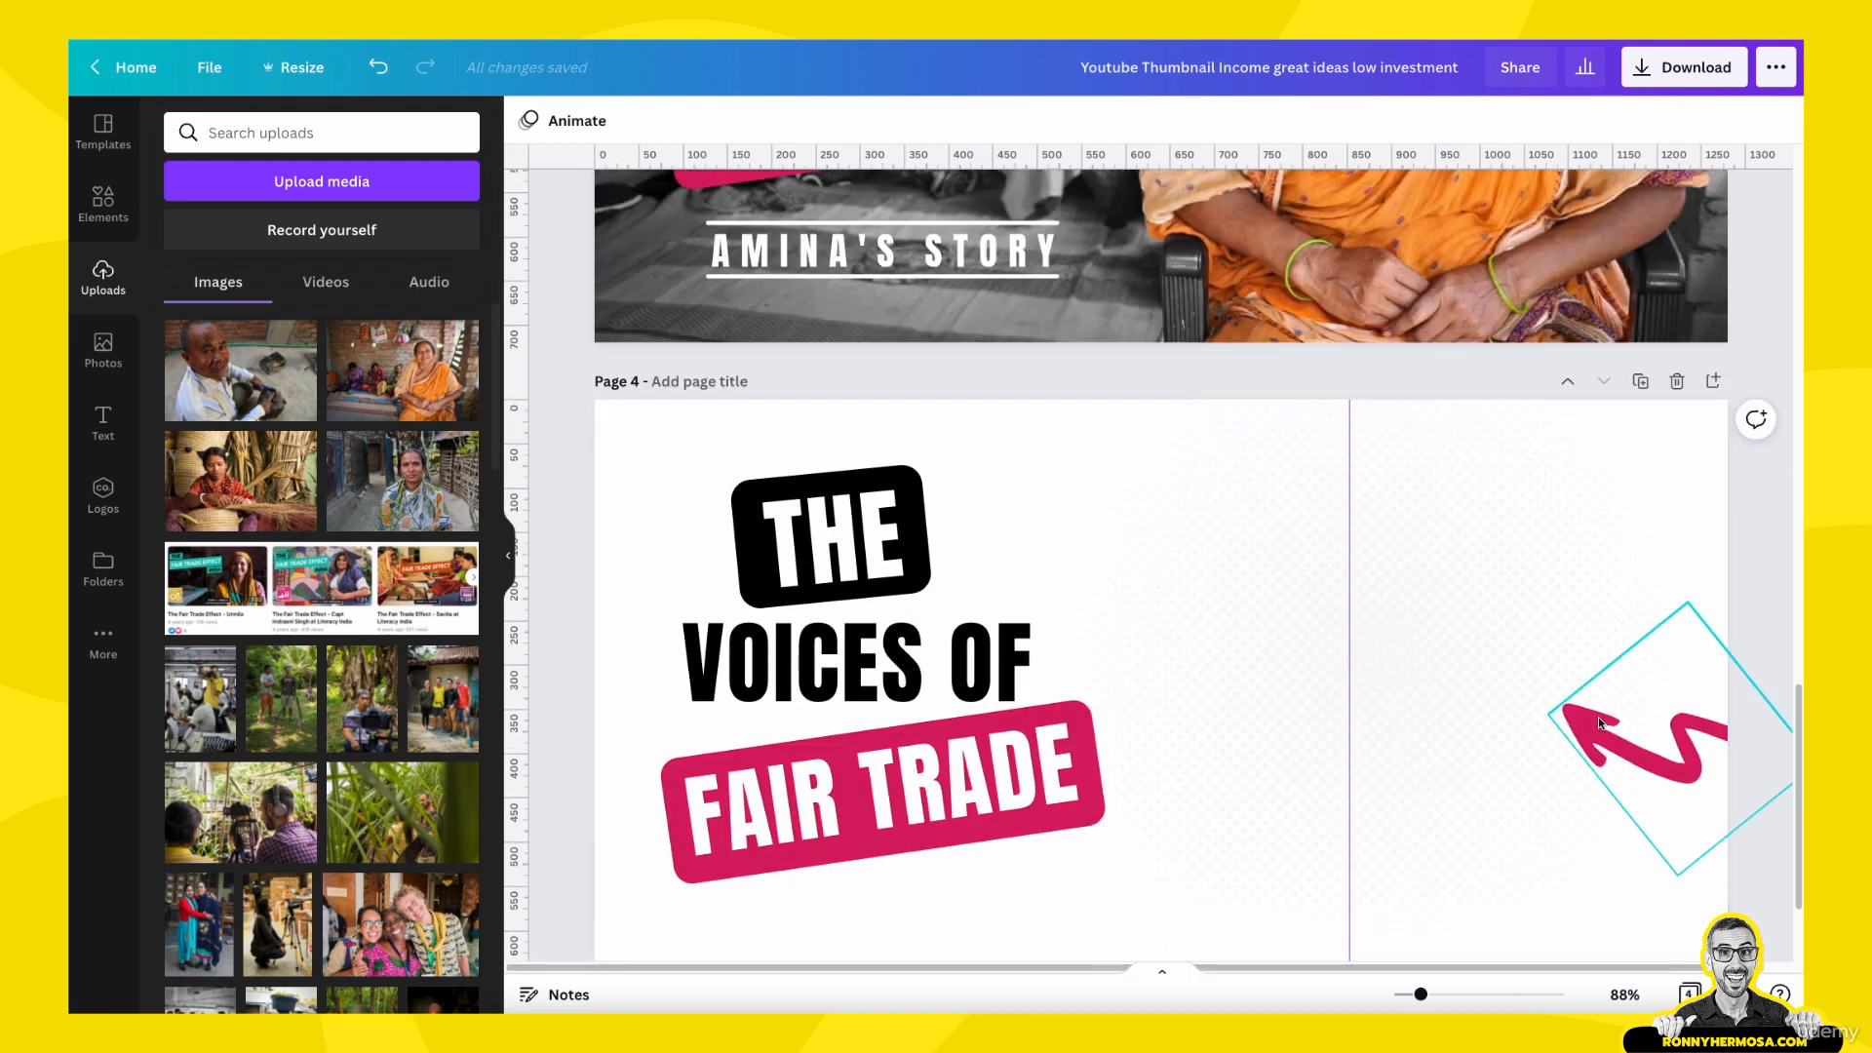
{"action": "scroll", "coordinate": [1599, 716], "scroll_direction": "up", "scroll_amount": 4}
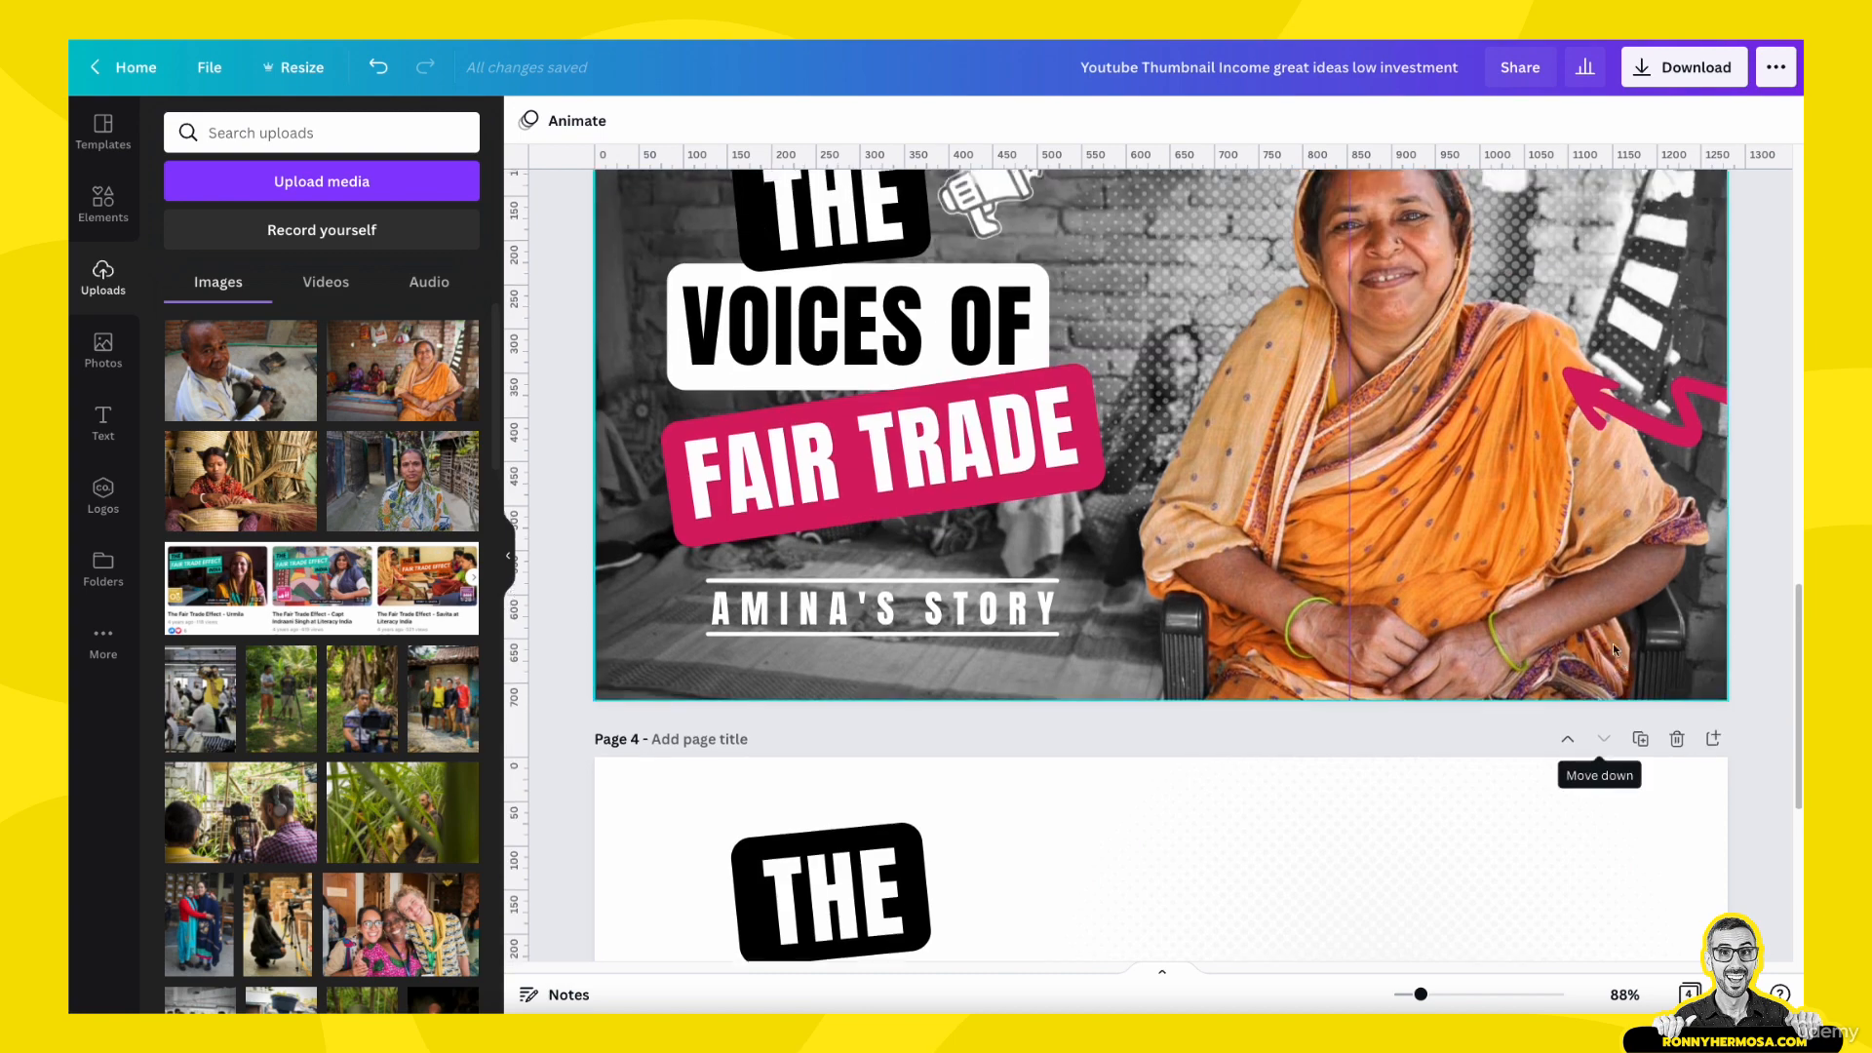
{"action": "scroll", "coordinate": [1613, 645], "scroll_direction": "up", "scroll_amount": 2}
{"action": "scroll", "coordinate": [1615, 731], "scroll_direction": "down", "scroll_amount": 4}
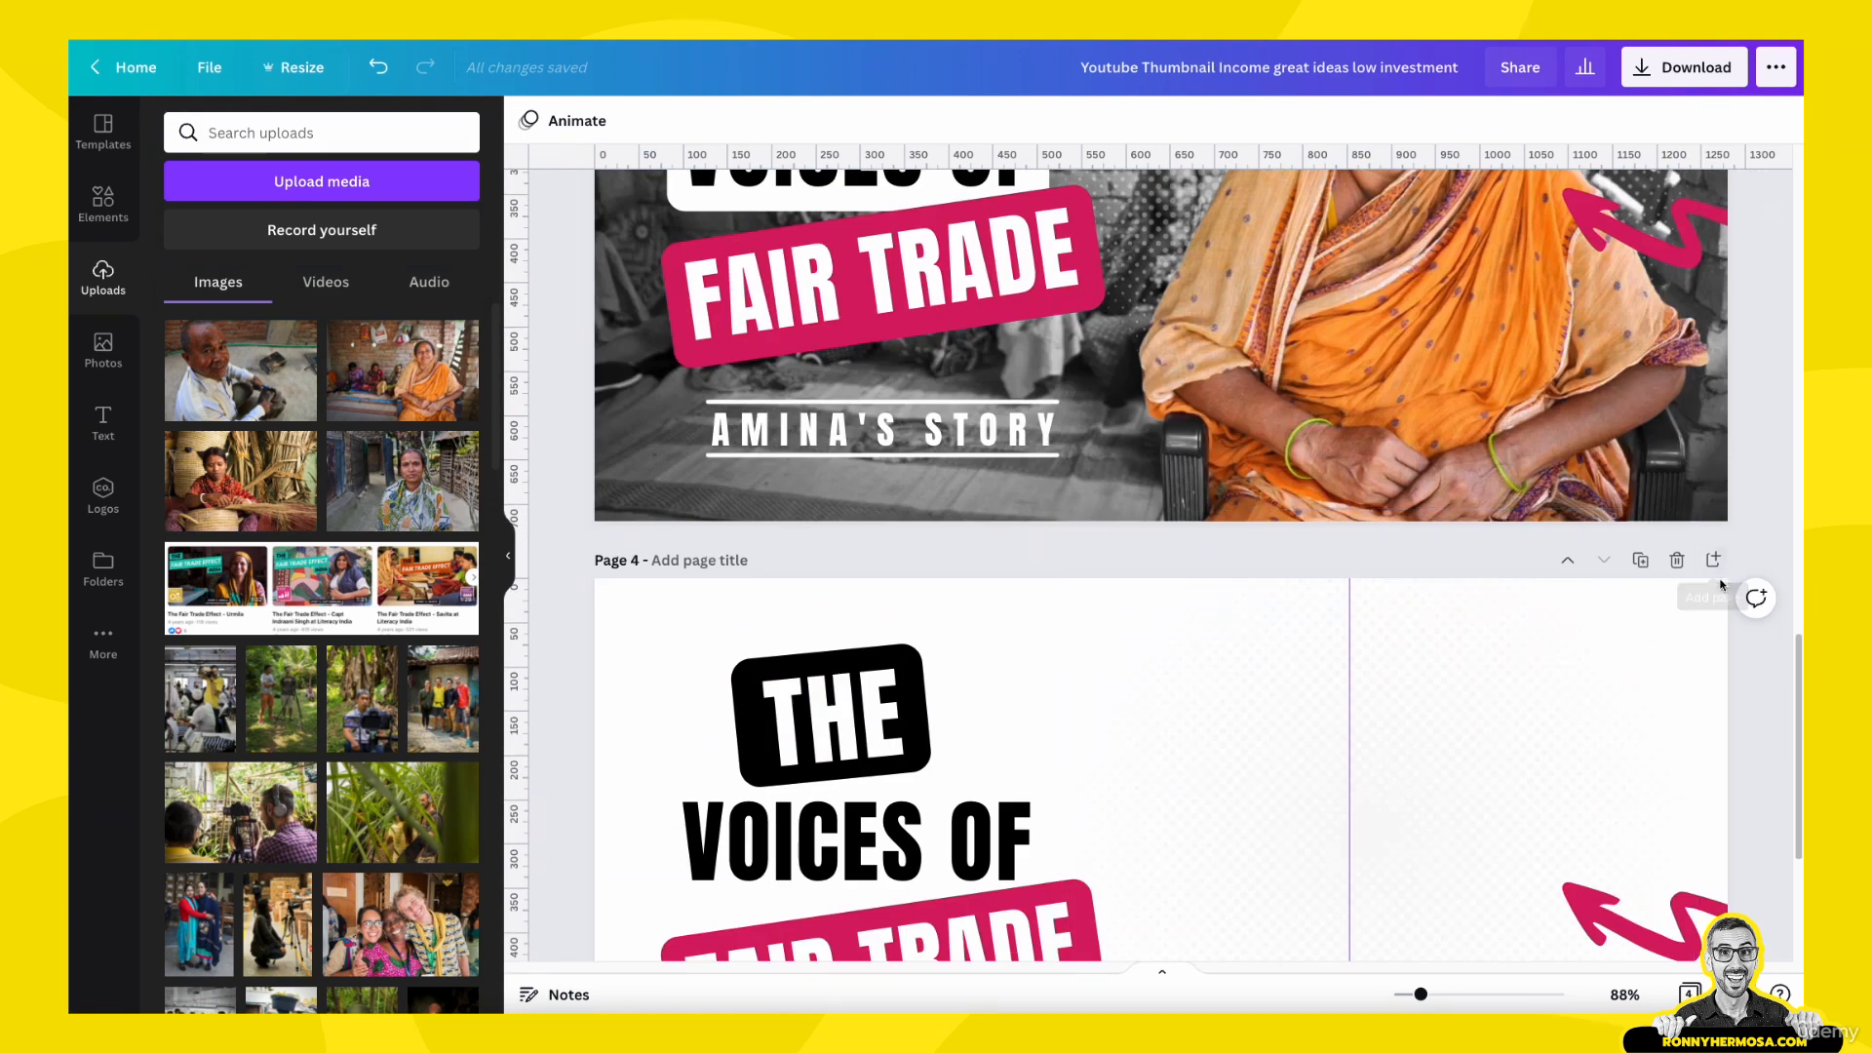
- Add a blank page at the end of the design and move it up to become page 4
{"action": "scroll", "coordinate": [1564, 638], "scroll_direction": "down", "scroll_amount": 4}
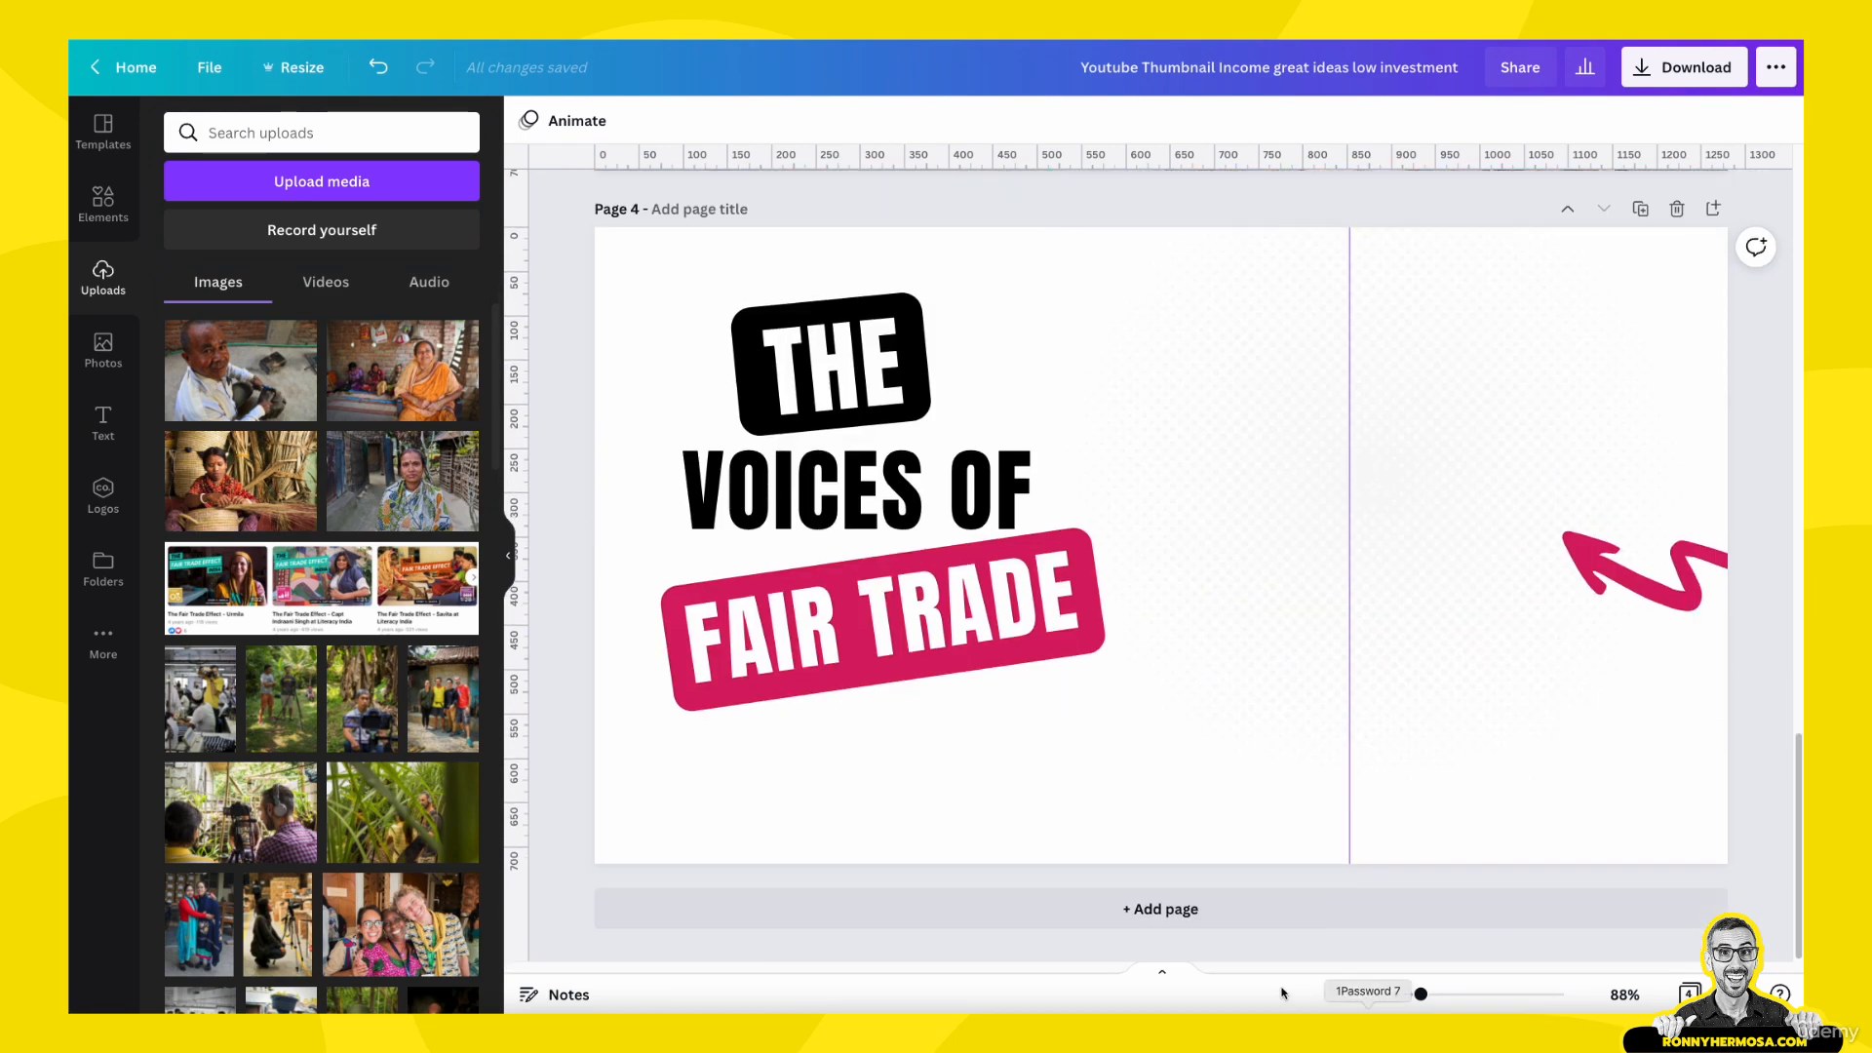
{"action": "left_click", "coordinate": [1209, 894]}
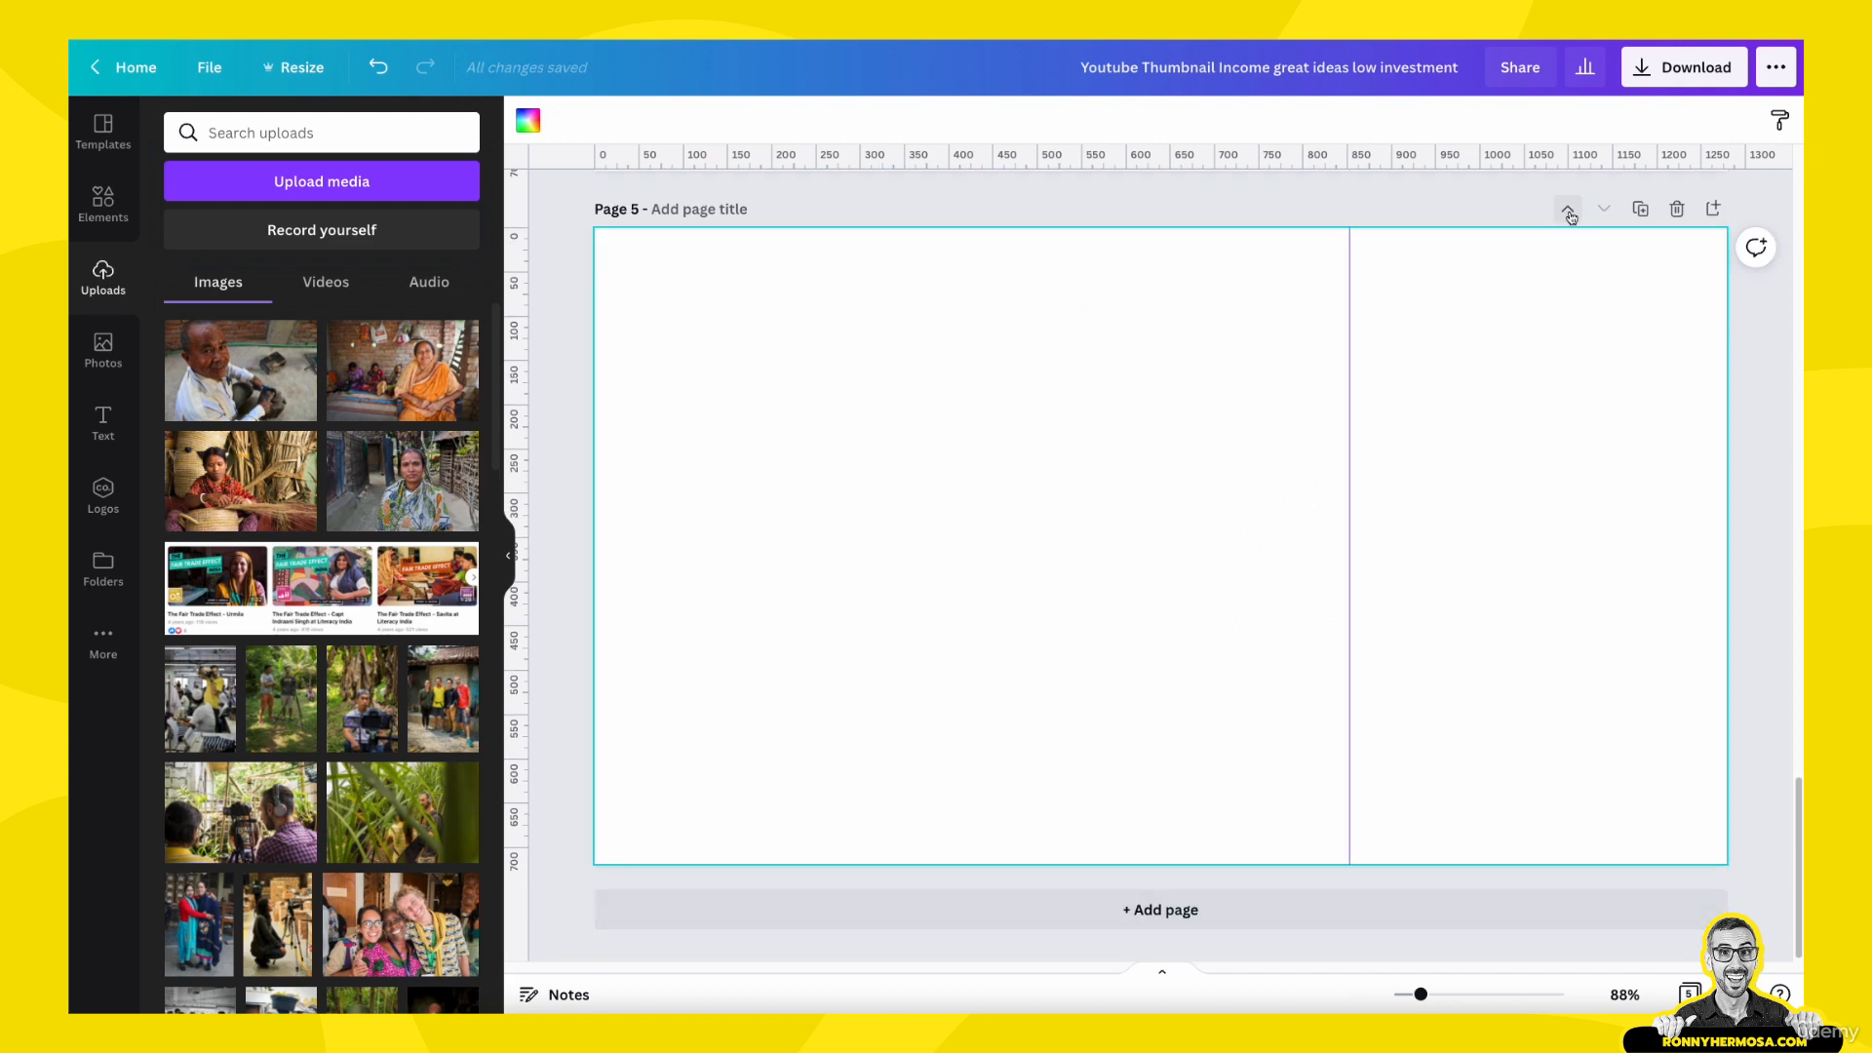
{"action": "left_click", "coordinate": [1568, 211]}
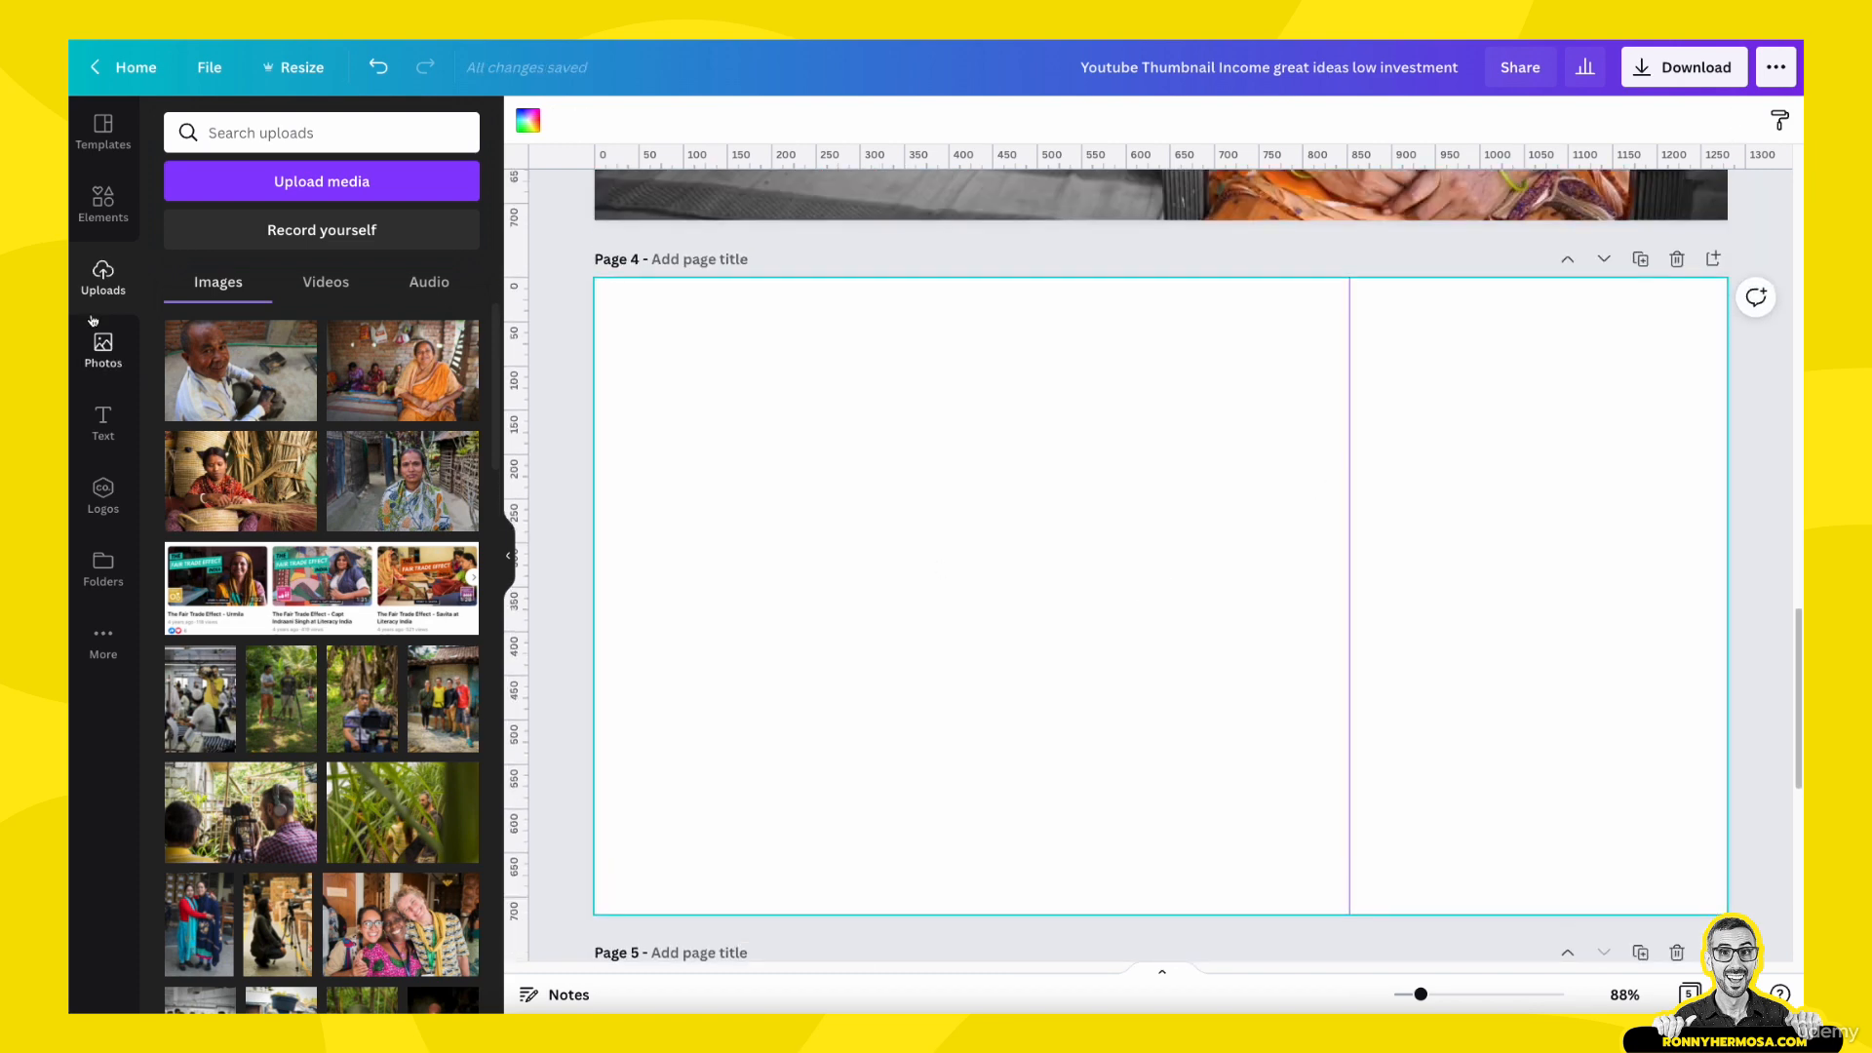
- Fill the blank page 4 with a single-image grid and place the uploaded photo of the man at work in it
{"action": "left_click", "coordinate": [102, 205]}
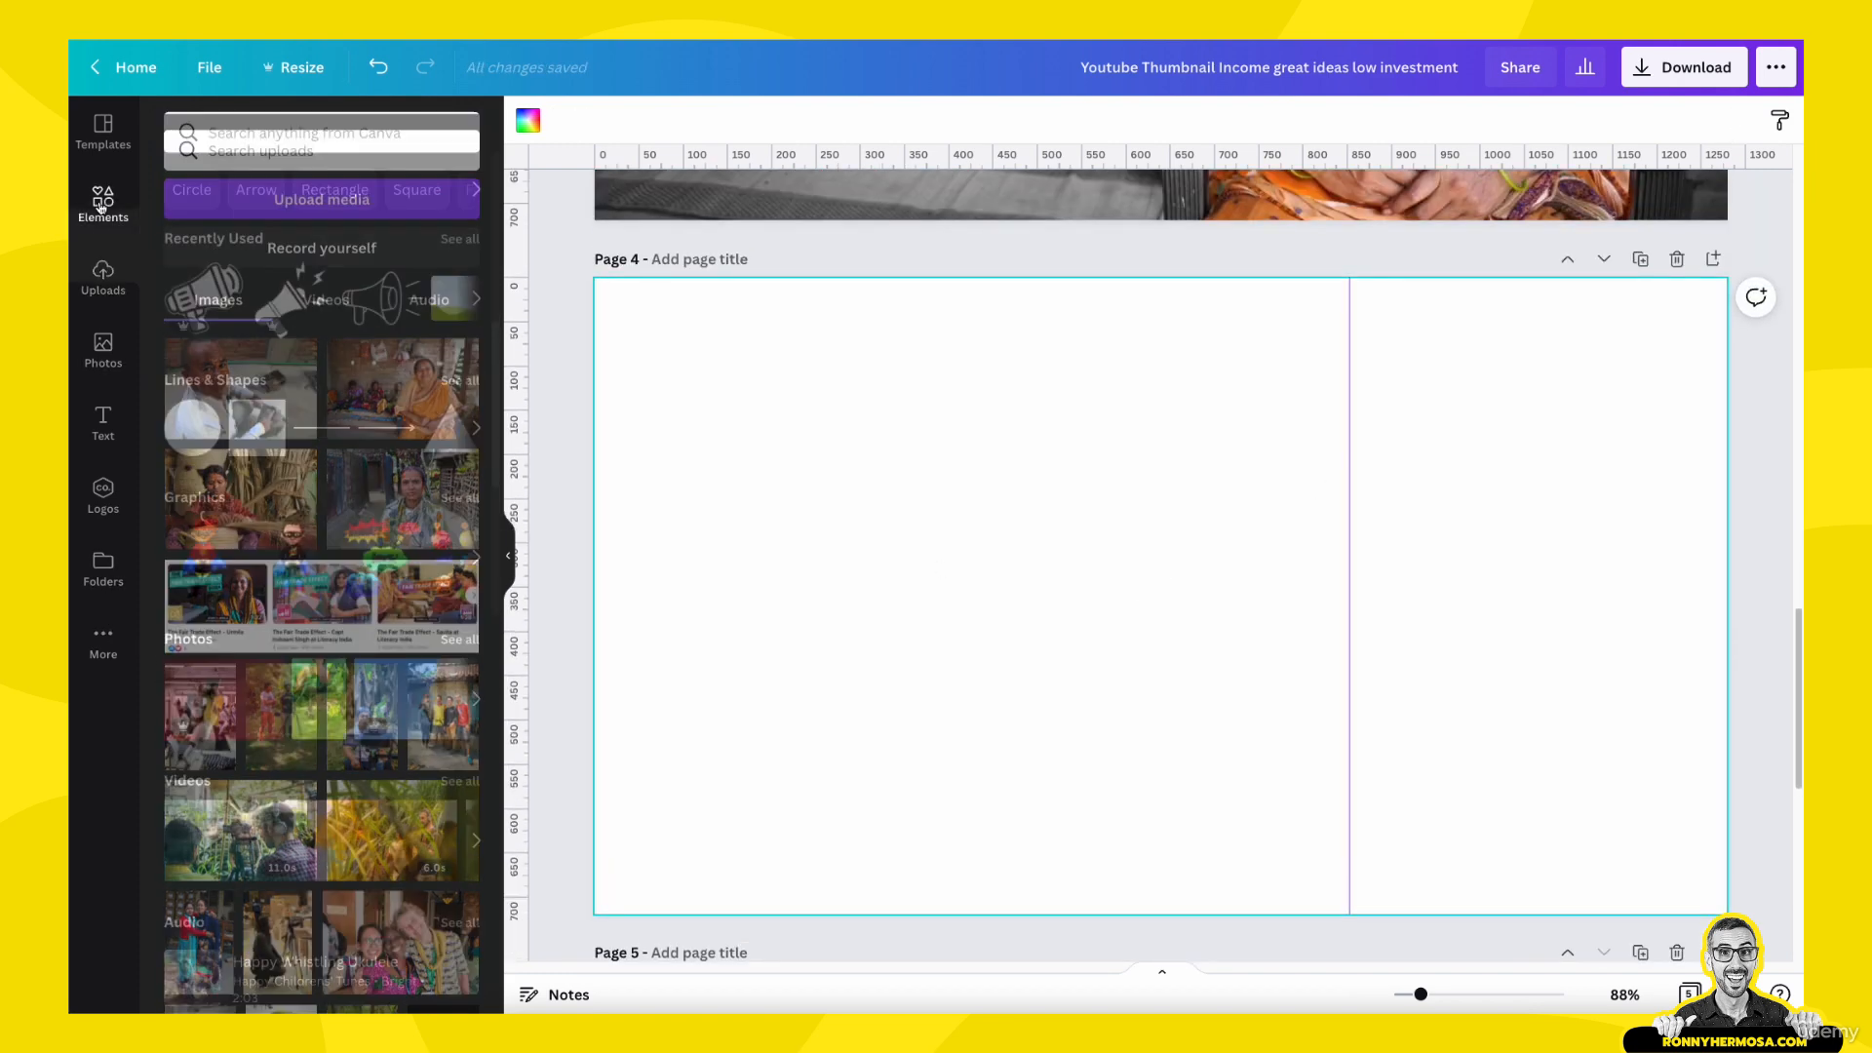
{"action": "scroll", "coordinate": [223, 949], "scroll_direction": "down", "scroll_amount": 8}
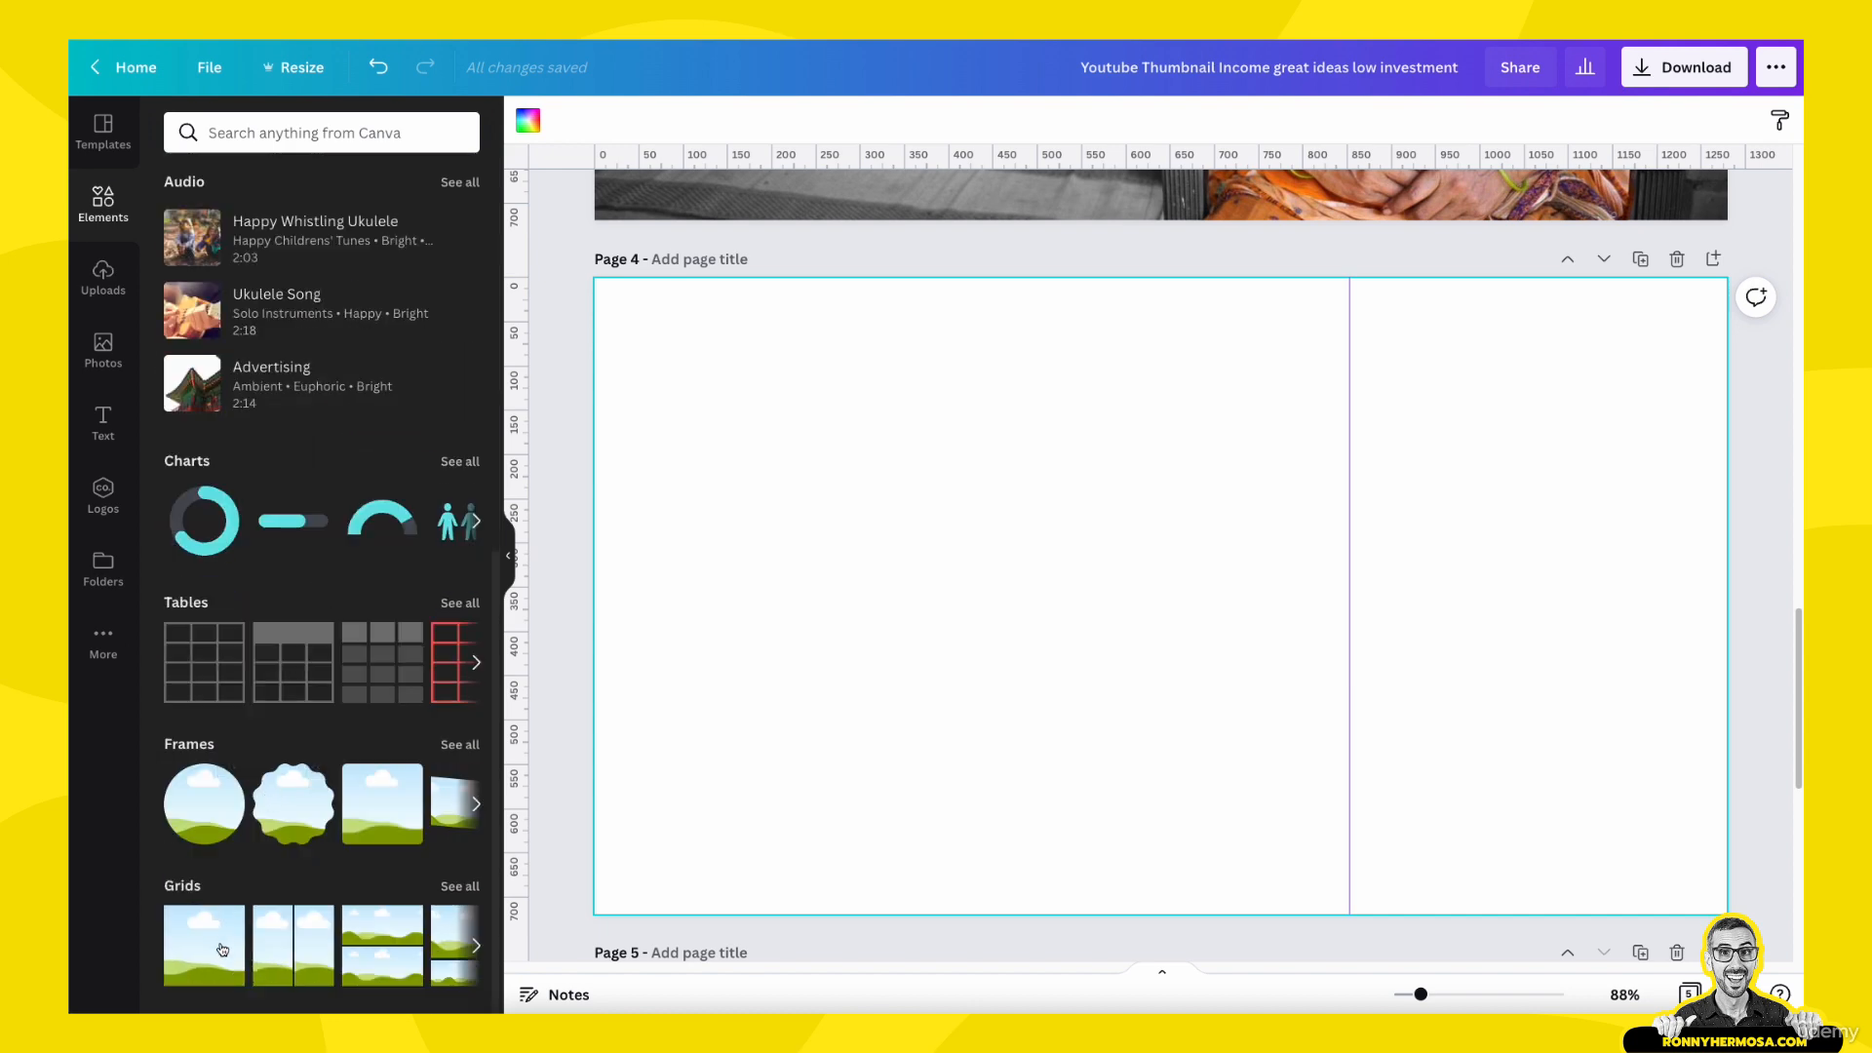
{"action": "left_click", "coordinate": [222, 948]}
{"action": "left_click", "coordinate": [102, 278]}
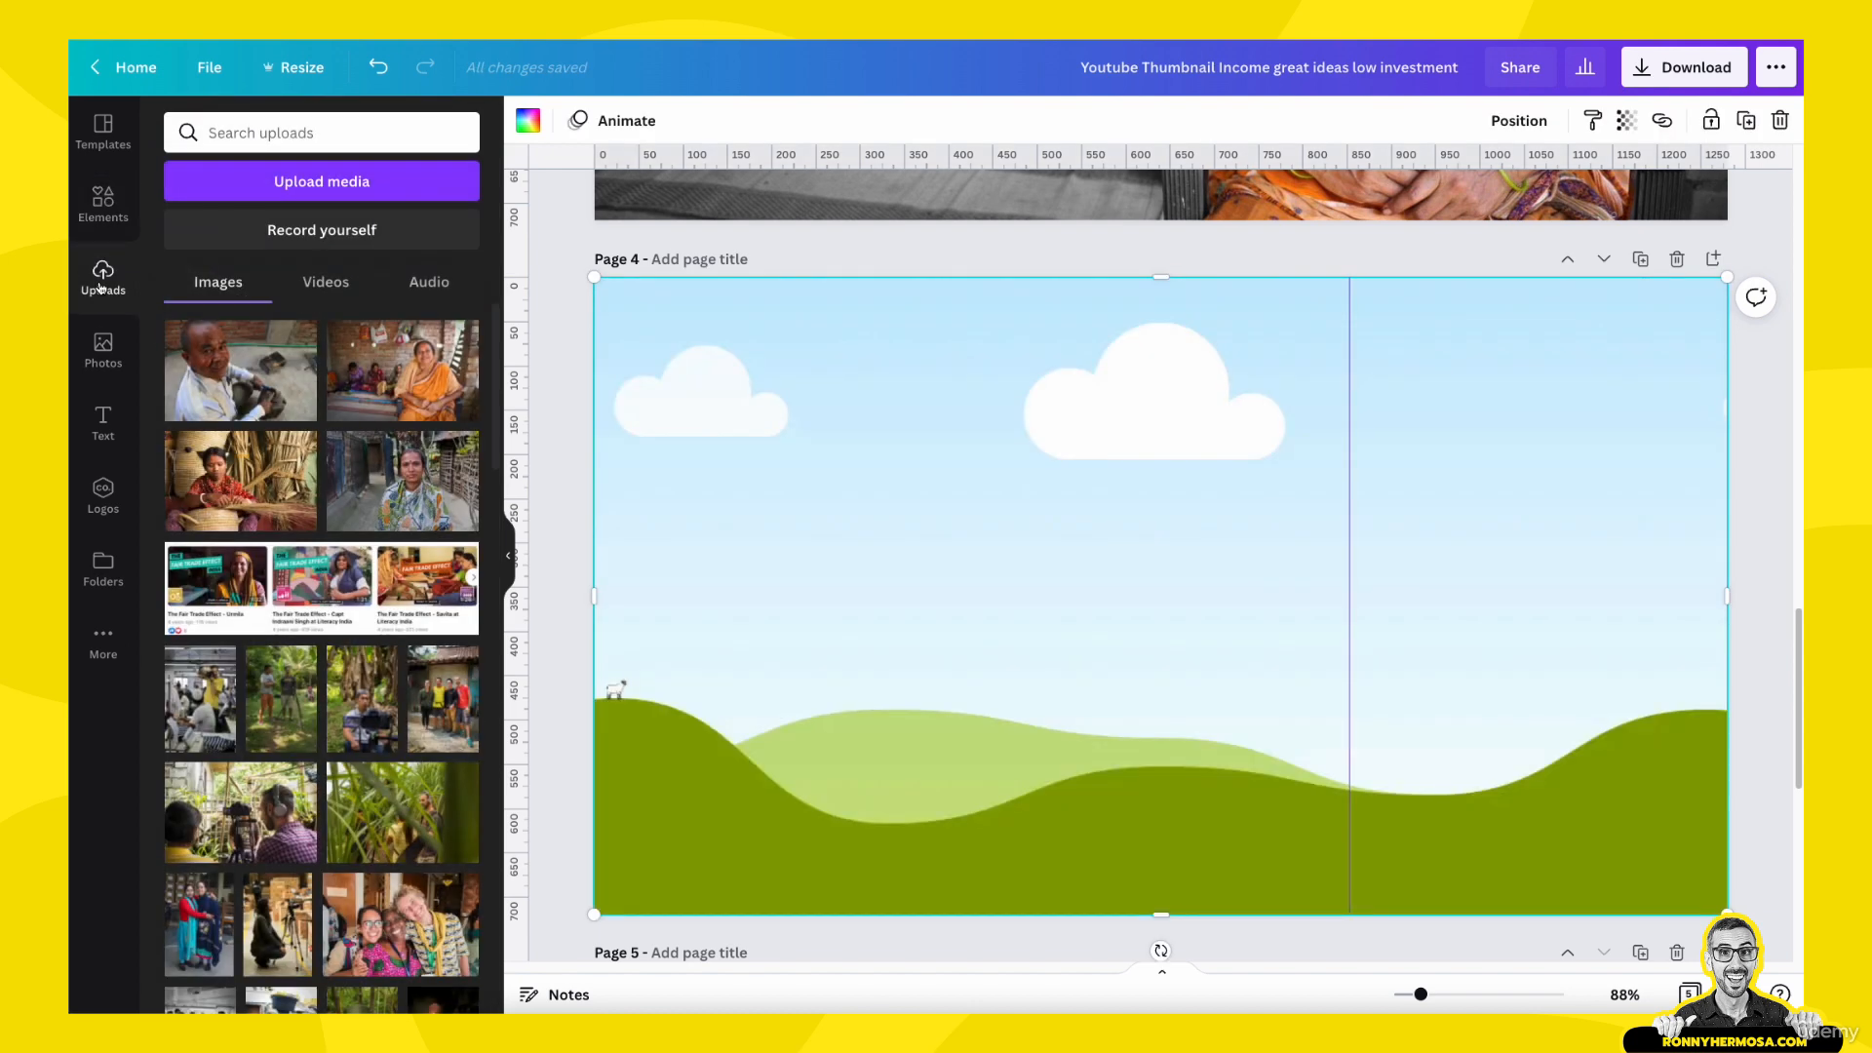
{"action": "left_click_drag", "start_coordinate": [236, 371], "coordinate": [922, 538]}
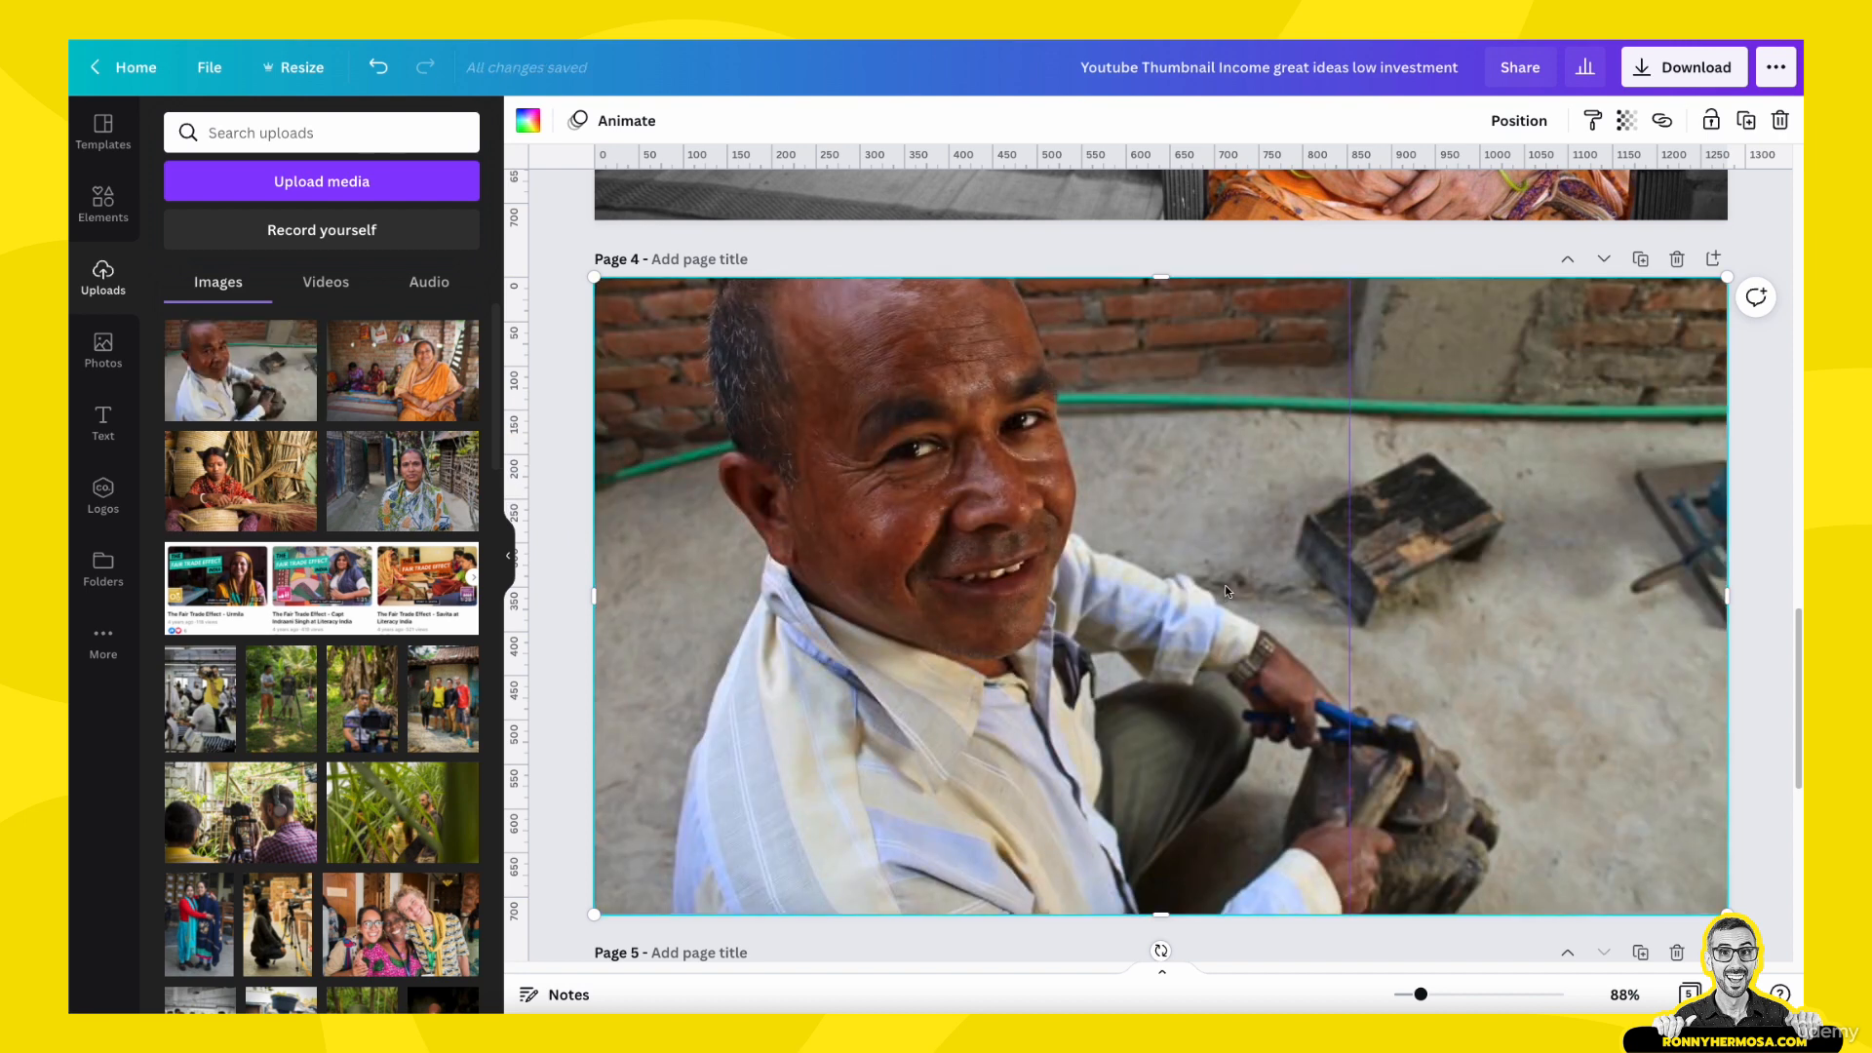
- Flip the man's photo on page 4 horizontally
{"action": "scroll", "coordinate": [1316, 614], "scroll_direction": "up", "scroll_amount": 6}
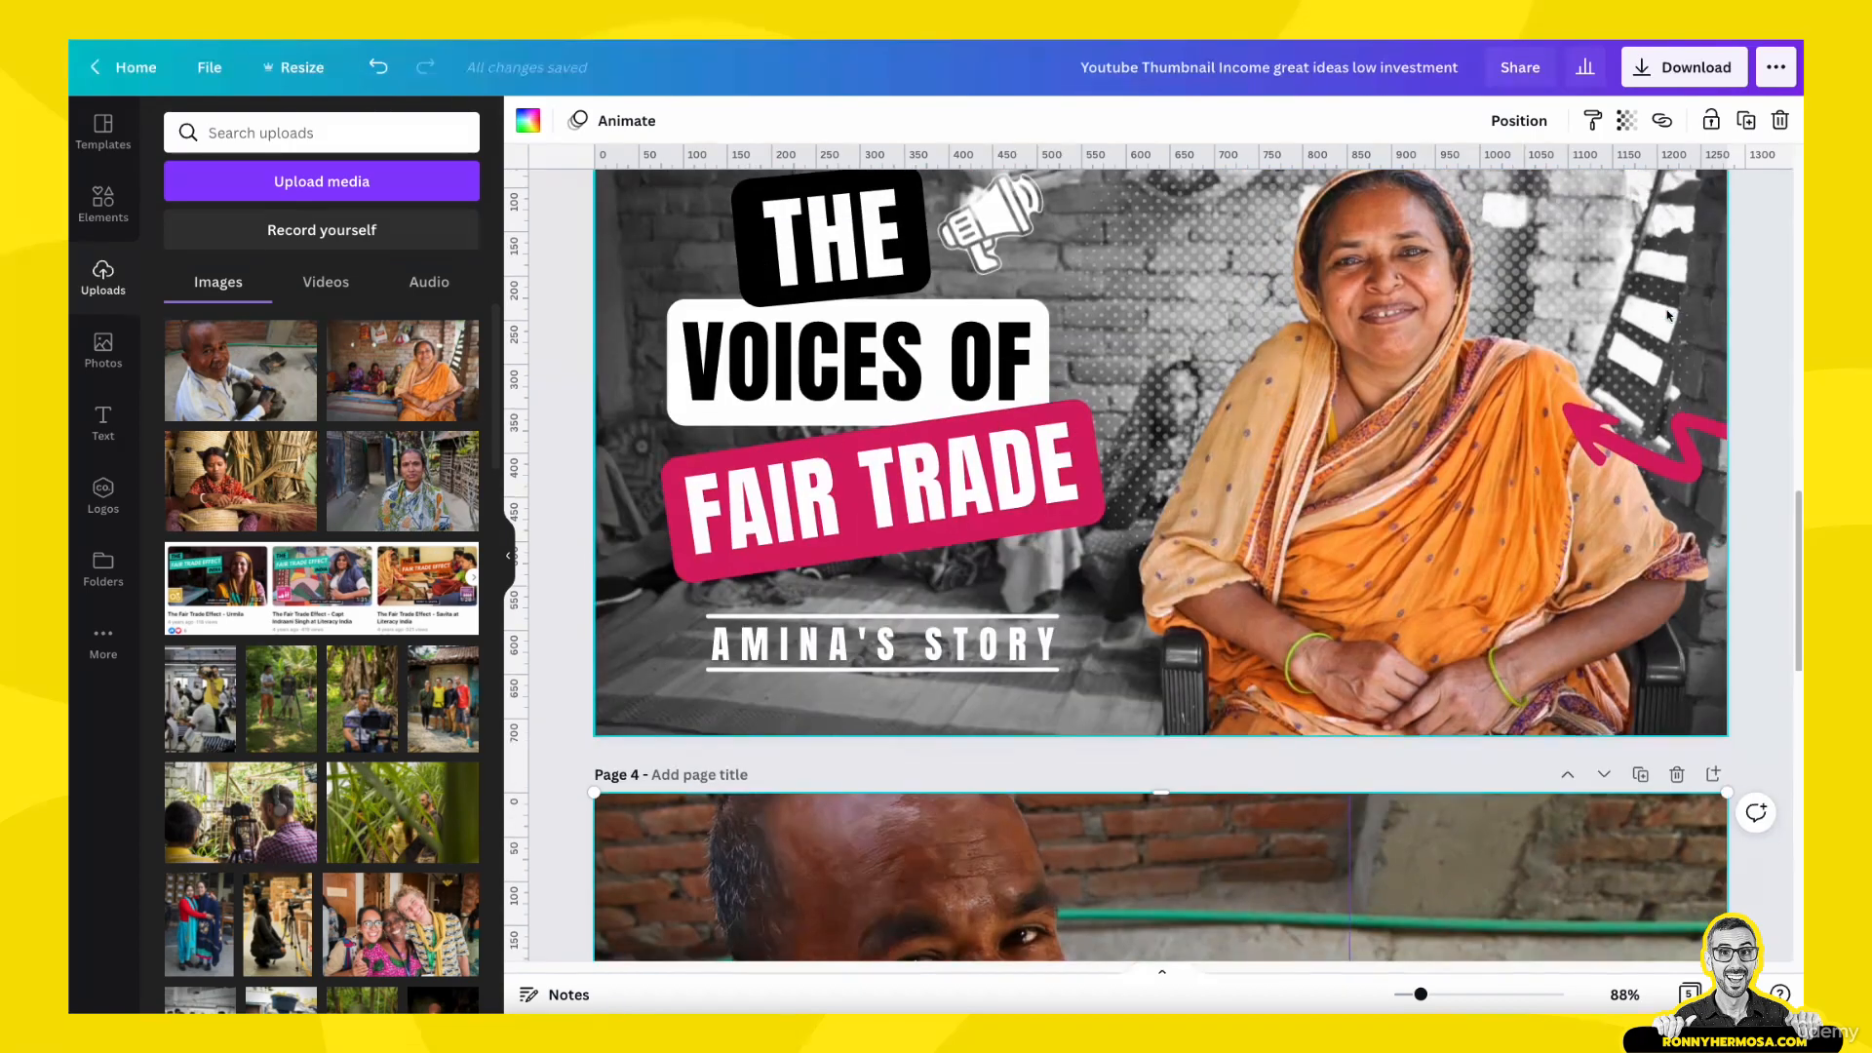
{"action": "scroll", "coordinate": [1309, 591], "scroll_direction": "up", "scroll_amount": 6}
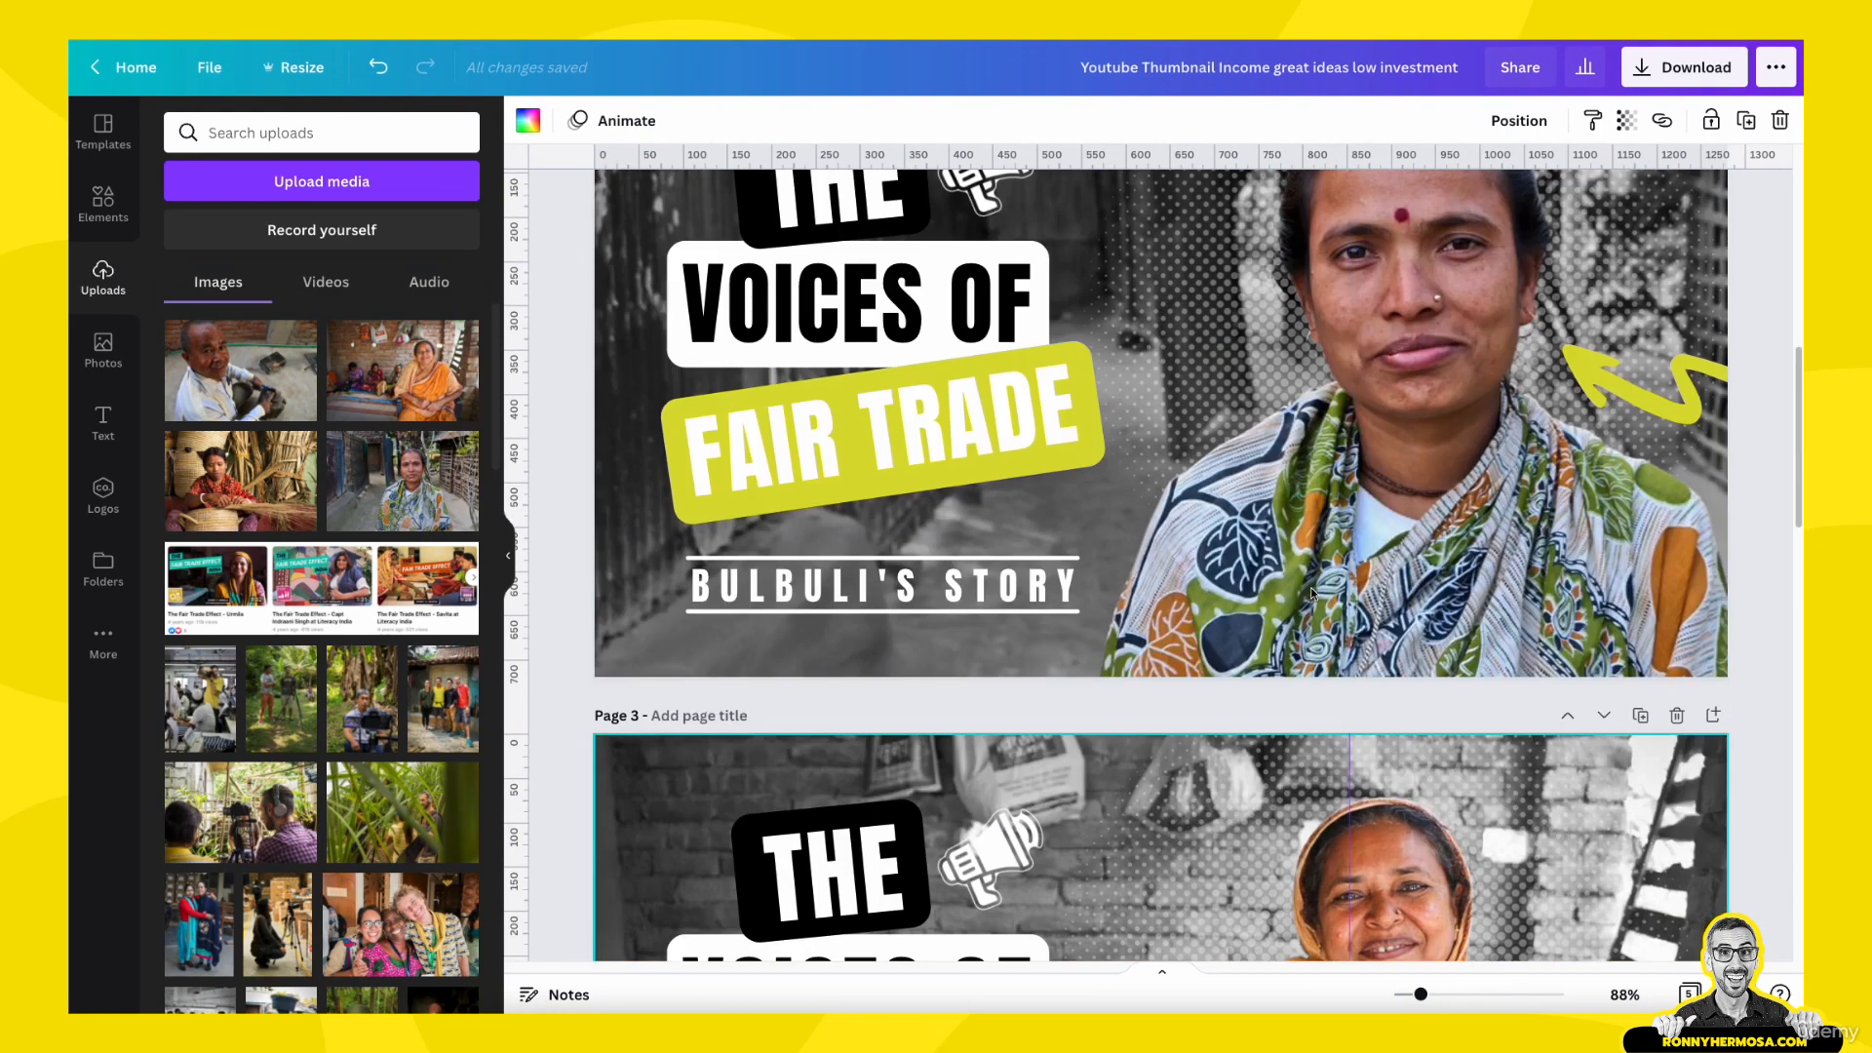
{"action": "scroll", "coordinate": [1311, 591], "scroll_direction": "down", "scroll_amount": 12}
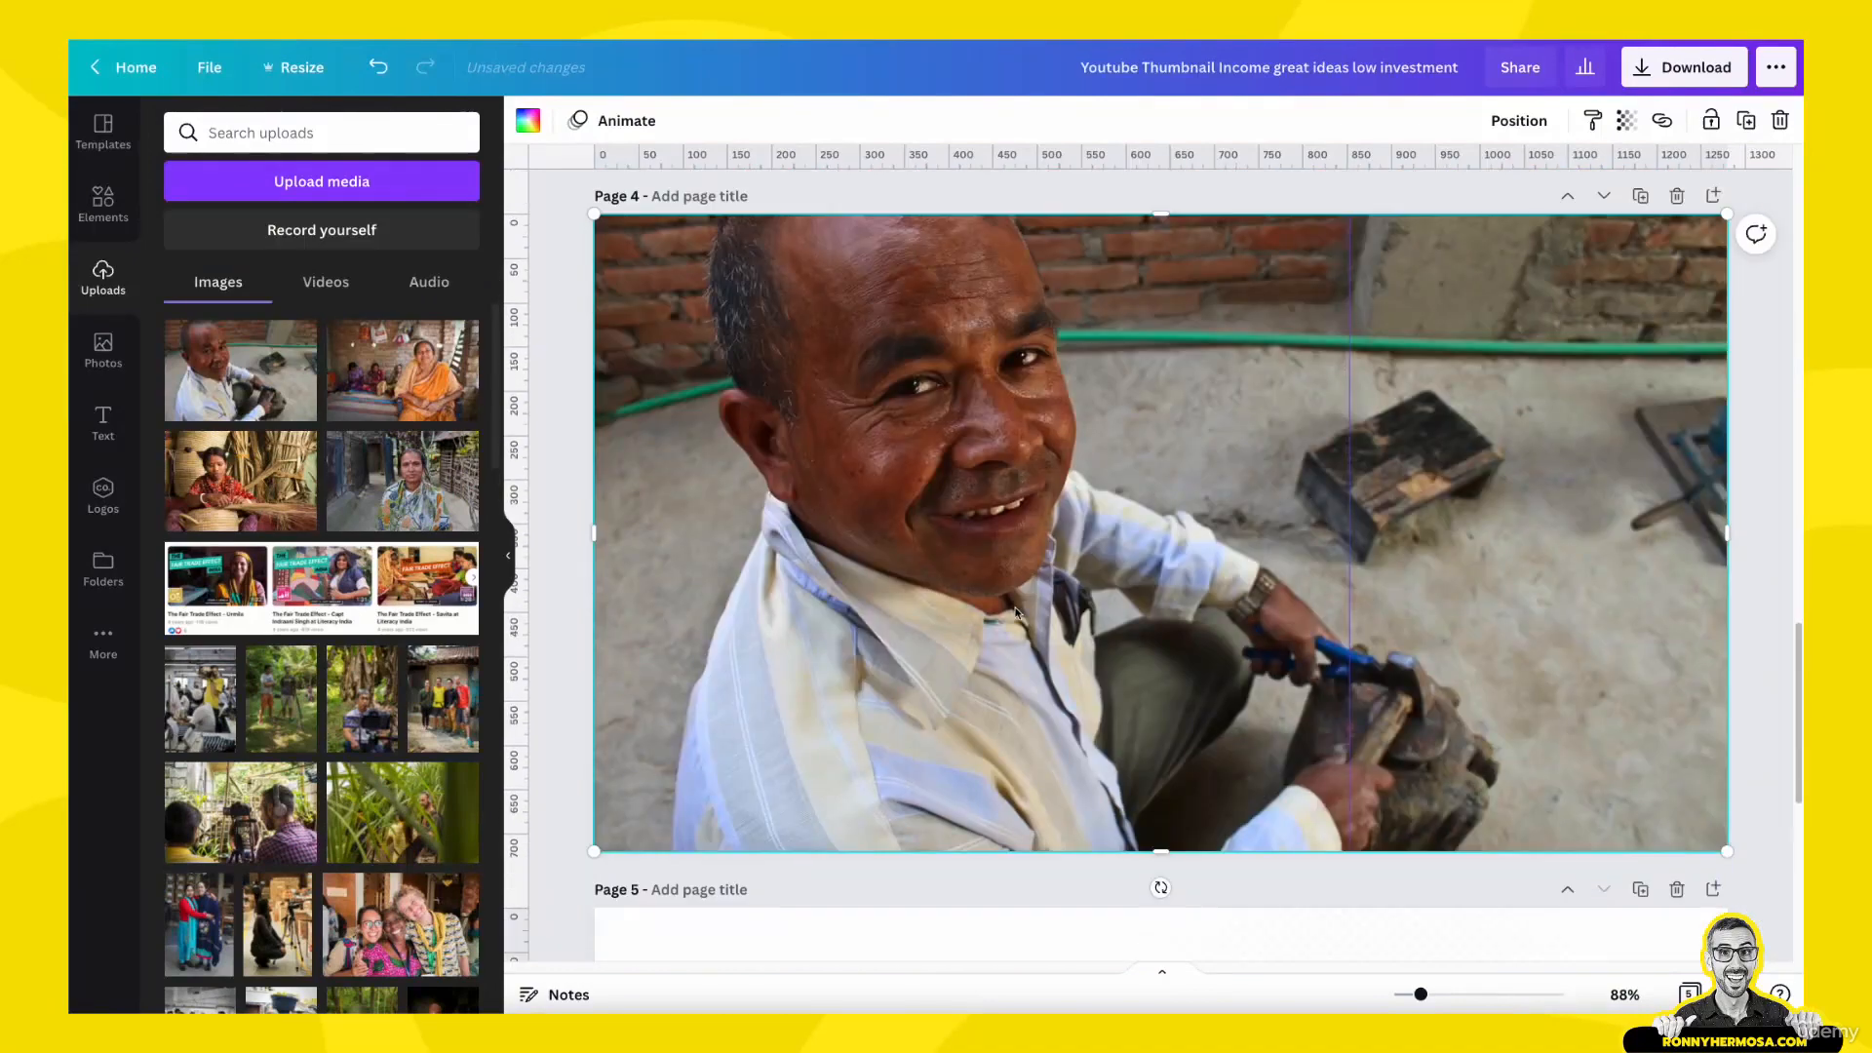
{"action": "left_click", "coordinate": [1016, 613]}
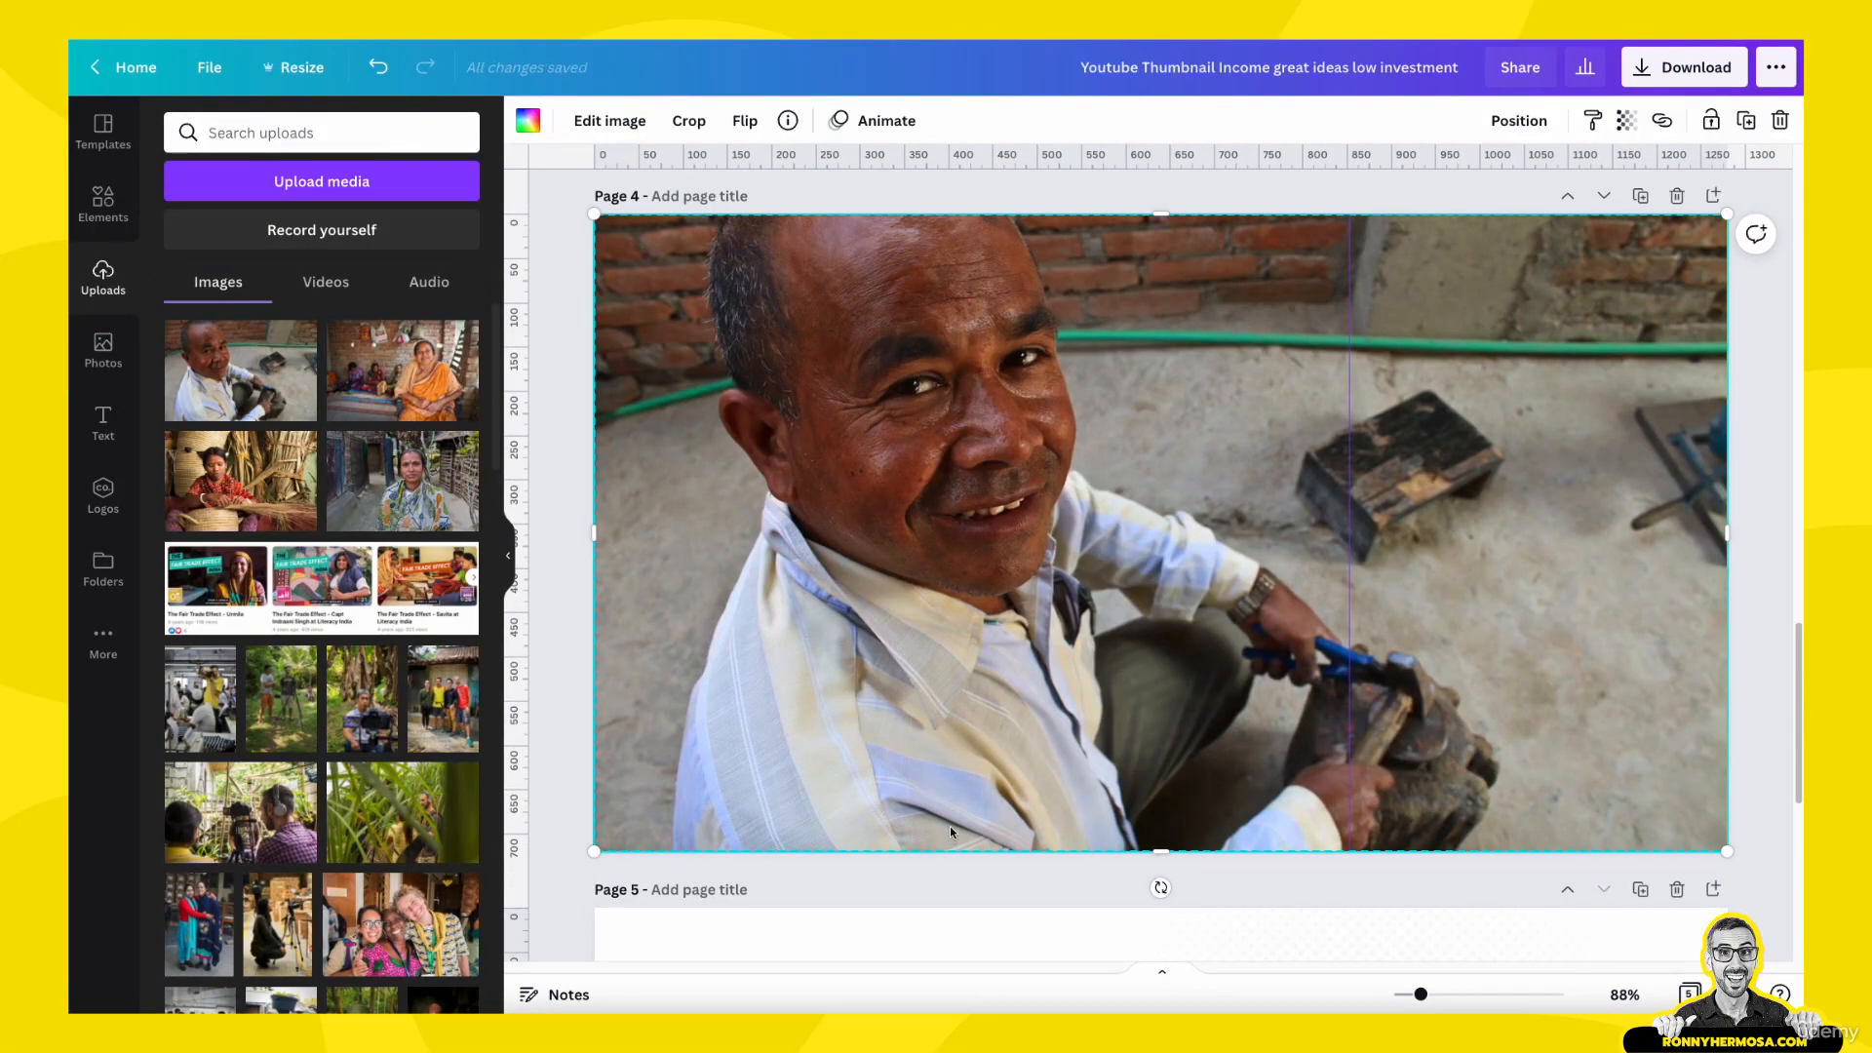
{"action": "scroll", "coordinate": [989, 710], "scroll_direction": "up", "scroll_amount": 6}
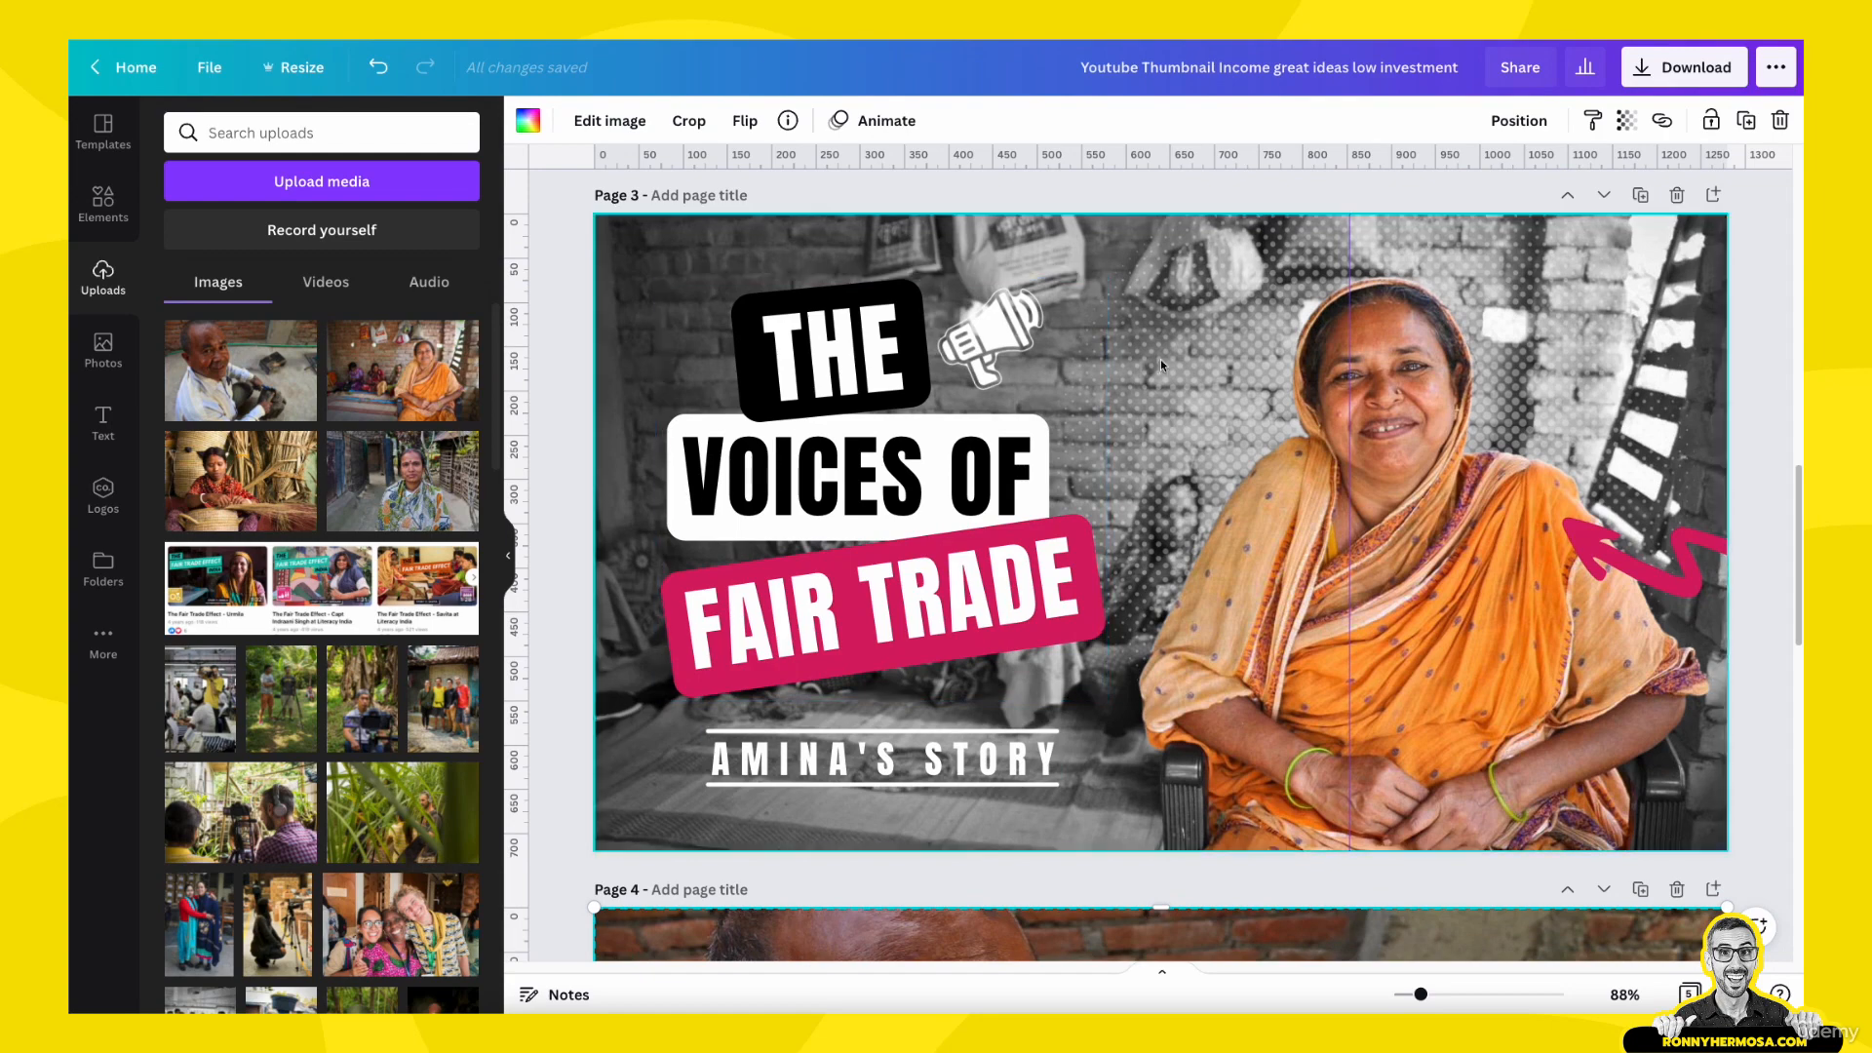
{"action": "scroll", "coordinate": [1599, 759], "scroll_direction": "down", "scroll_amount": 5}
{"action": "scroll", "coordinate": [1599, 759], "scroll_direction": "down", "scroll_amount": 2}
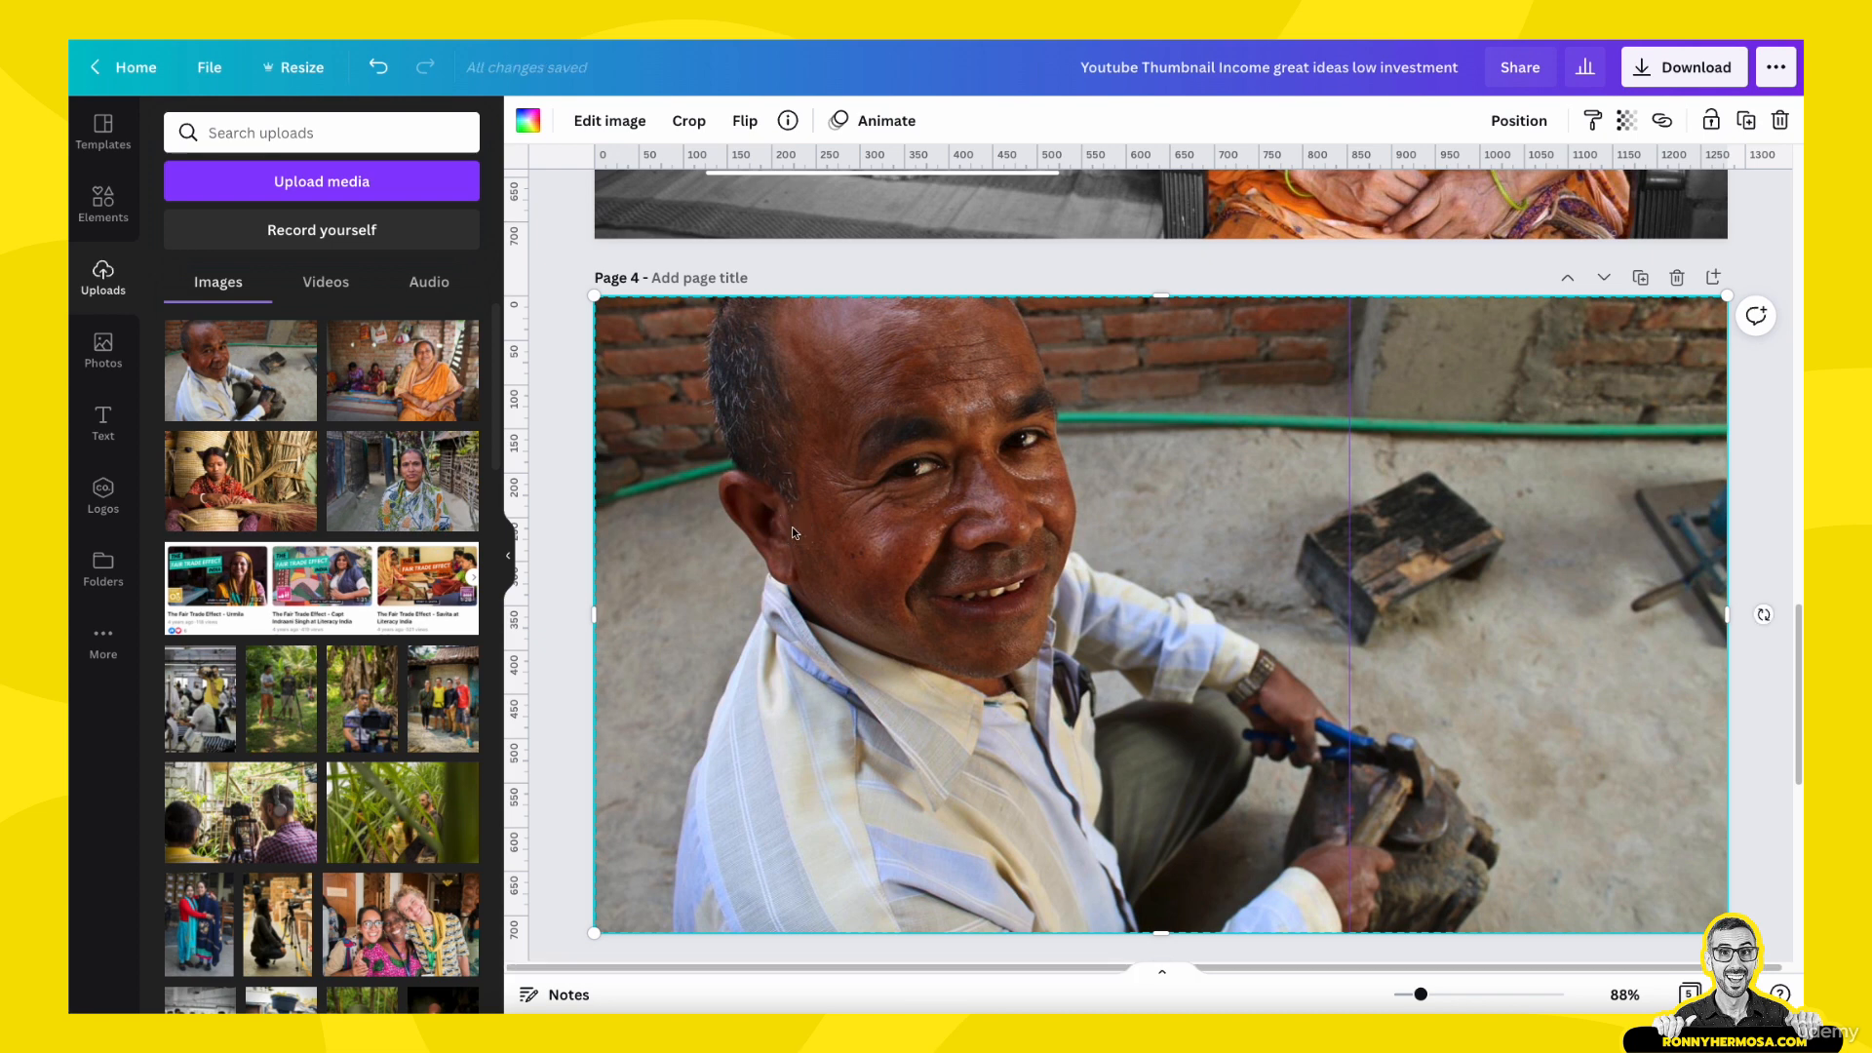
{"action": "left_click", "coordinate": [746, 120]}
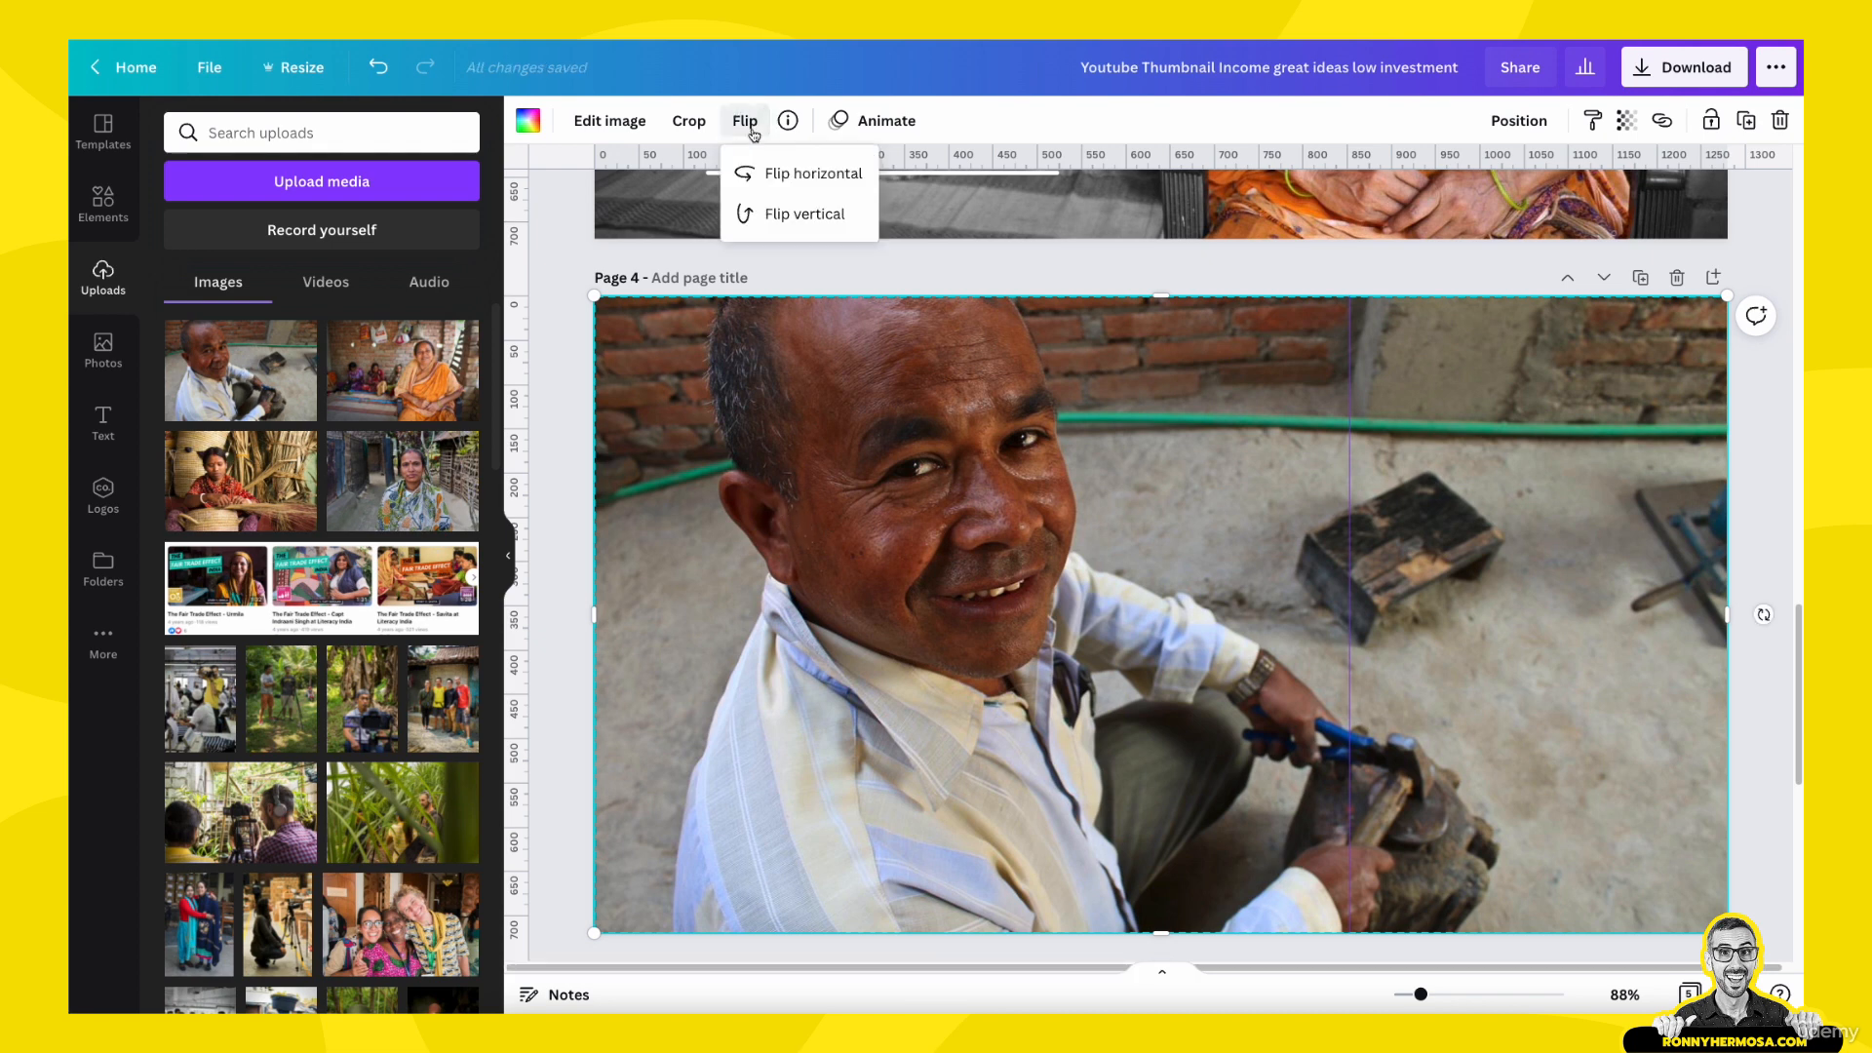
{"action": "left_click", "coordinate": [773, 175]}
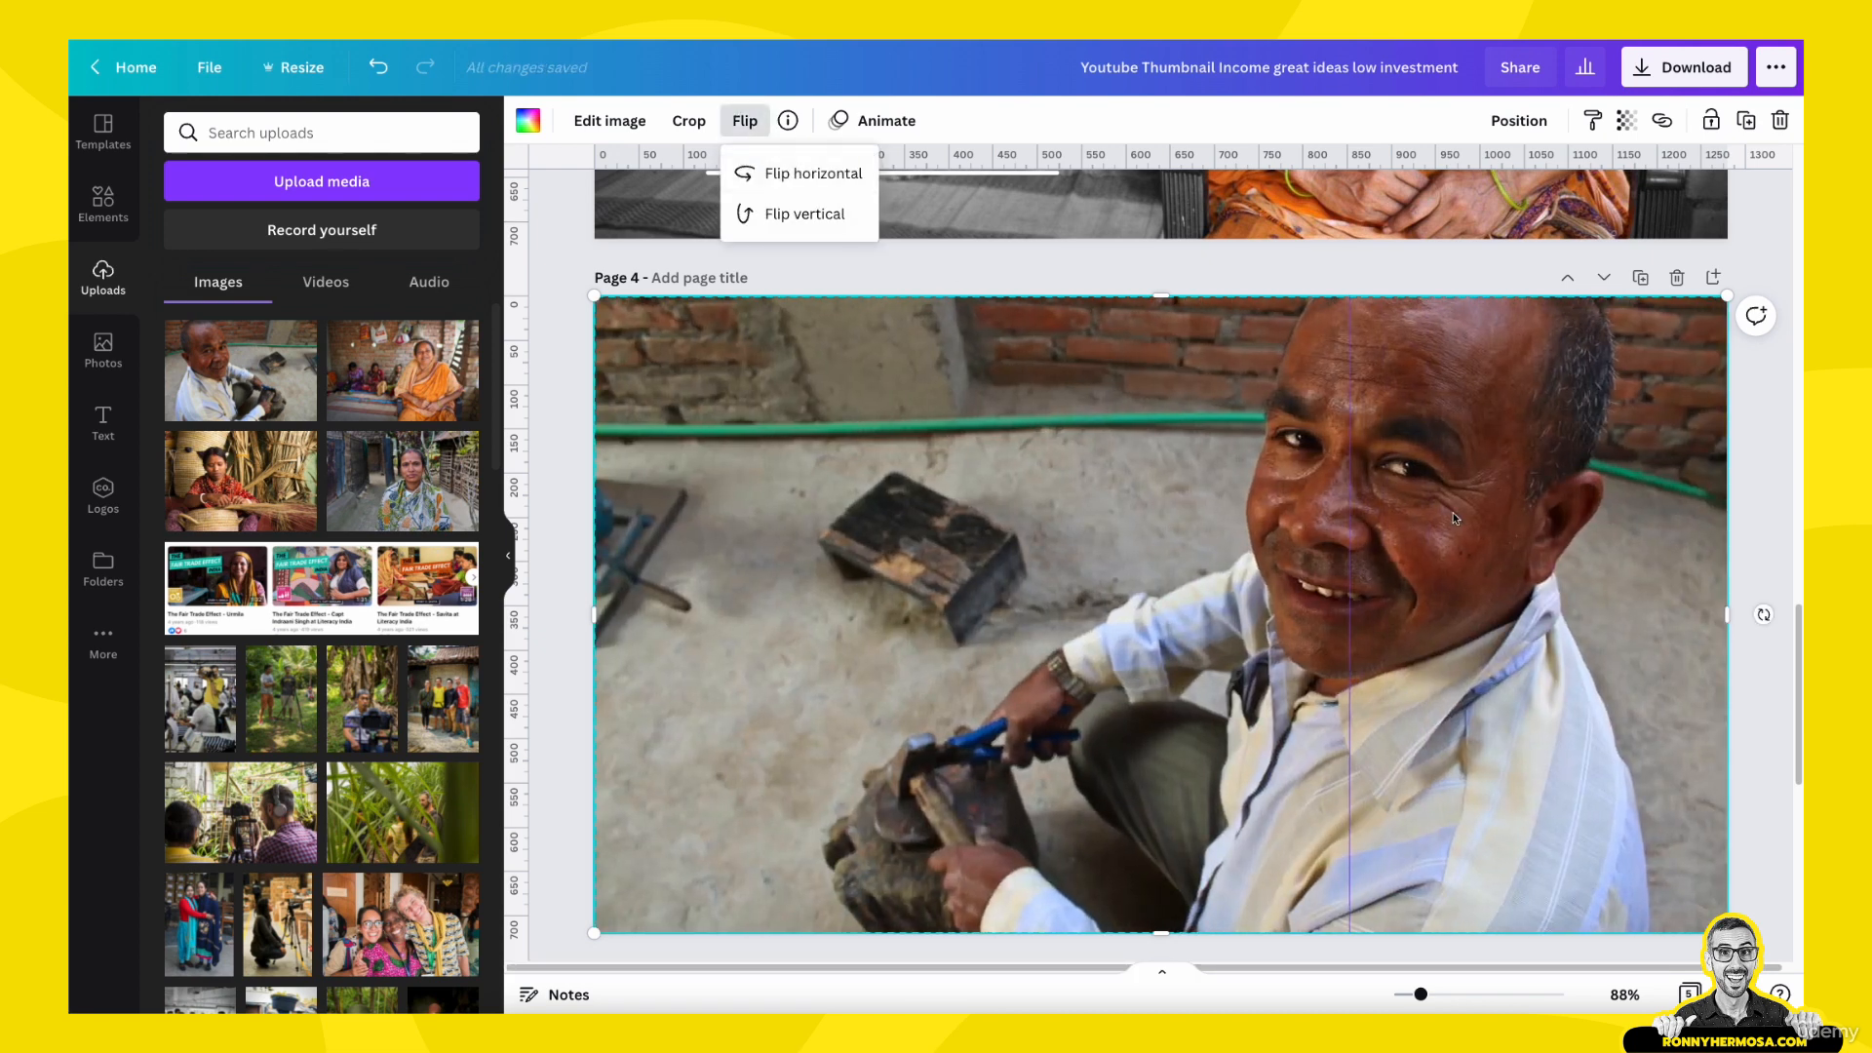
{"action": "left_click", "coordinate": [1507, 515]}
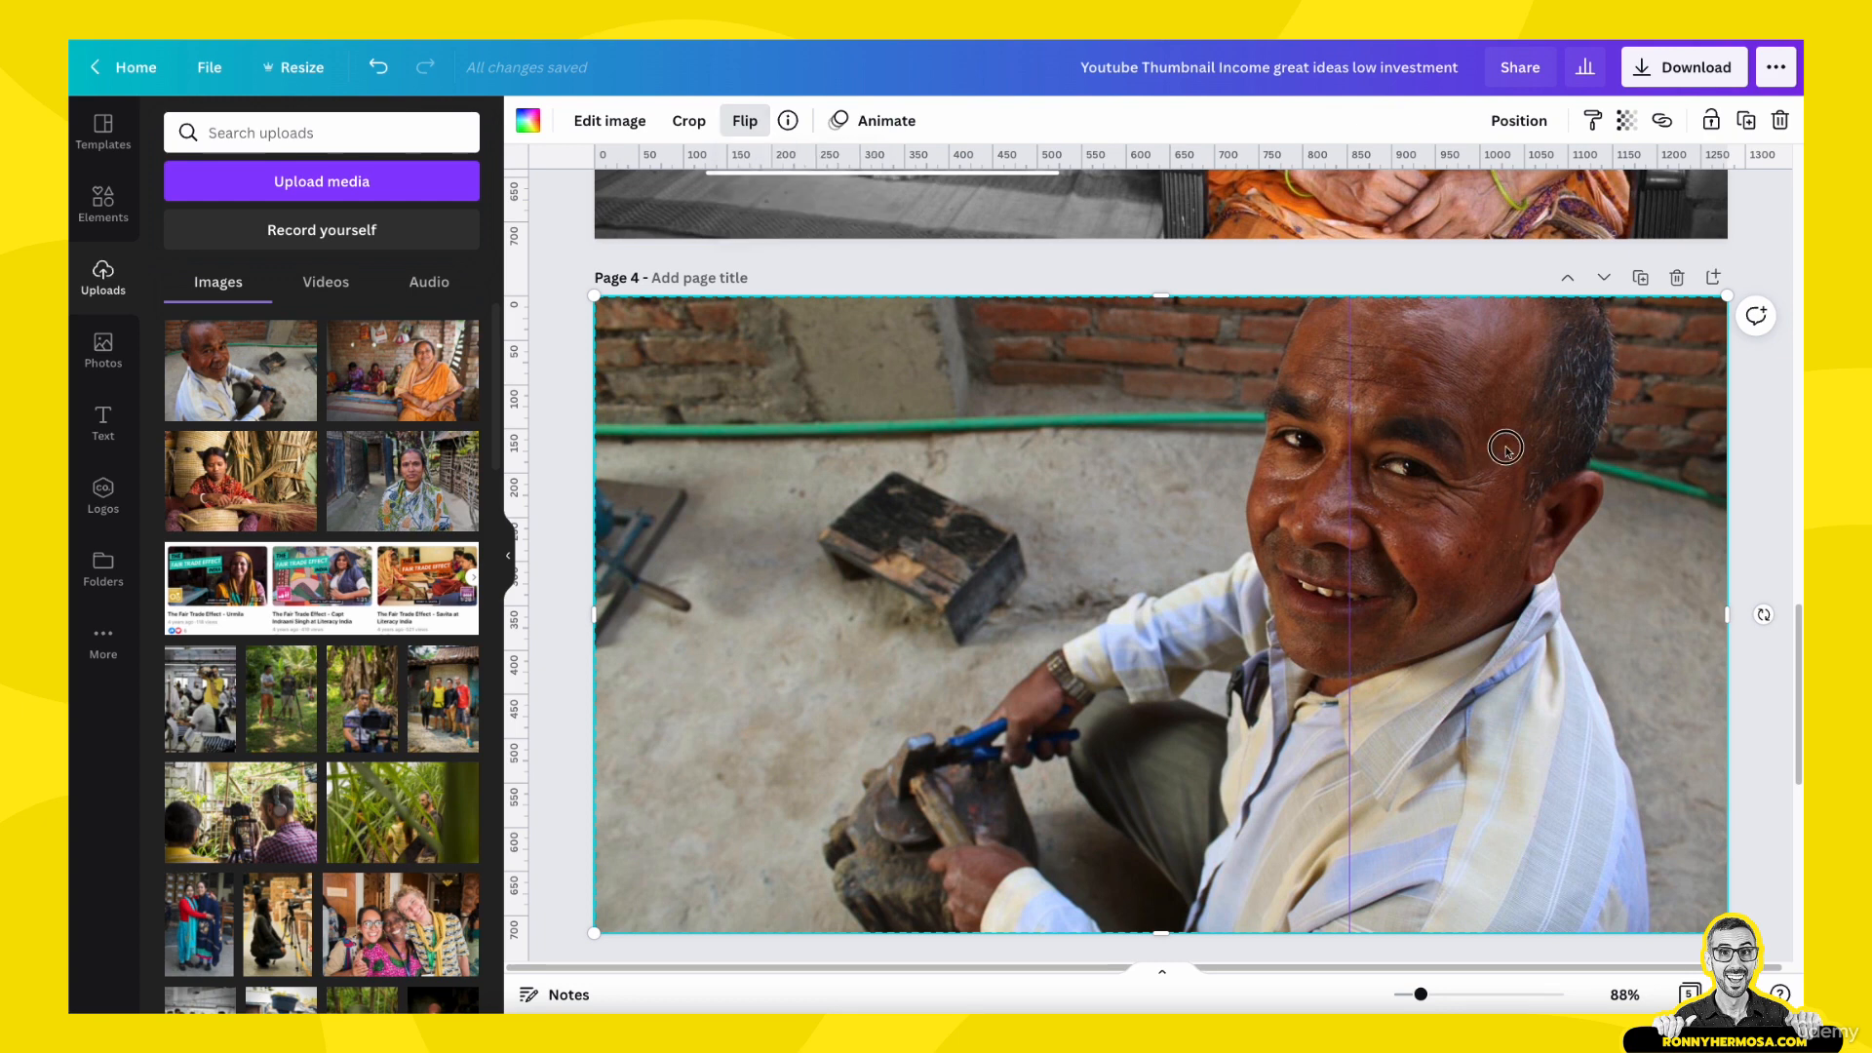
- Enlarge the man's photo slightly within its frame on page 4 and keep the adjusted crop
{"action": "double_click", "coordinate": [1507, 452]}
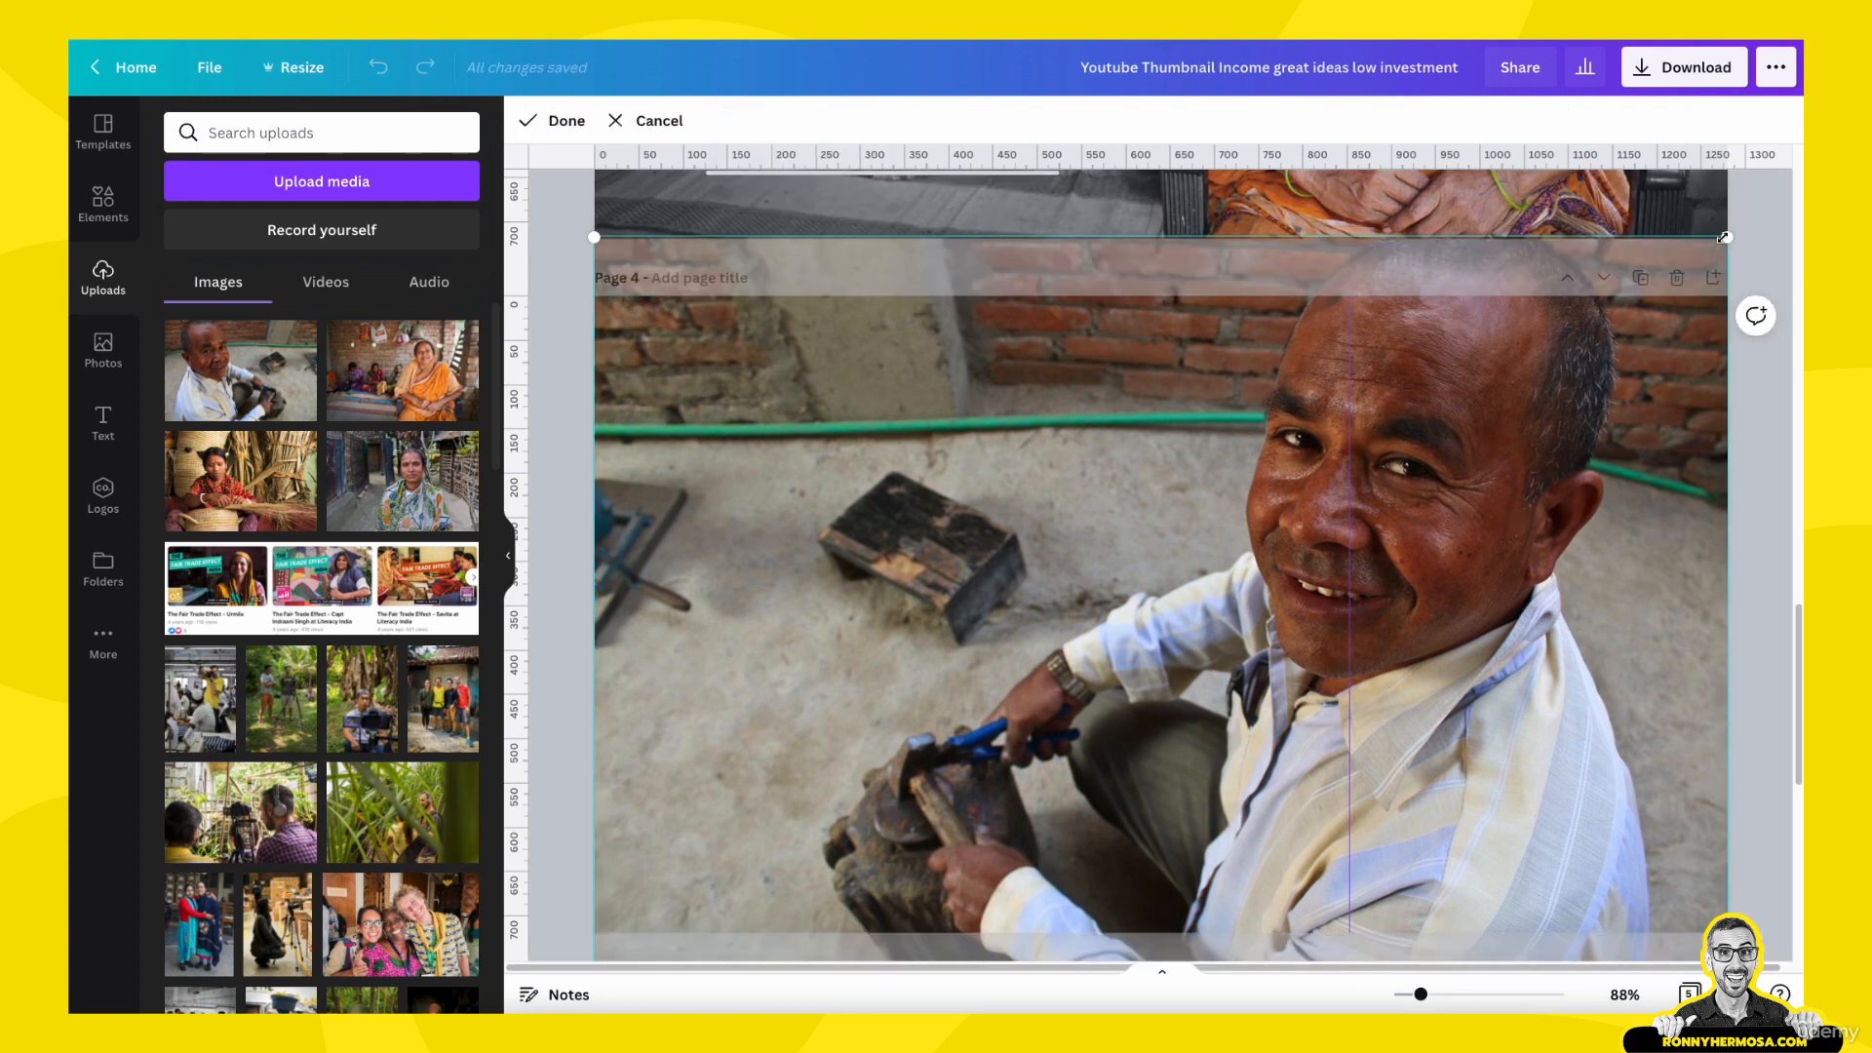
{"action": "left_click_drag", "start_coordinate": [1722, 237], "coordinate": [1801, 209]}
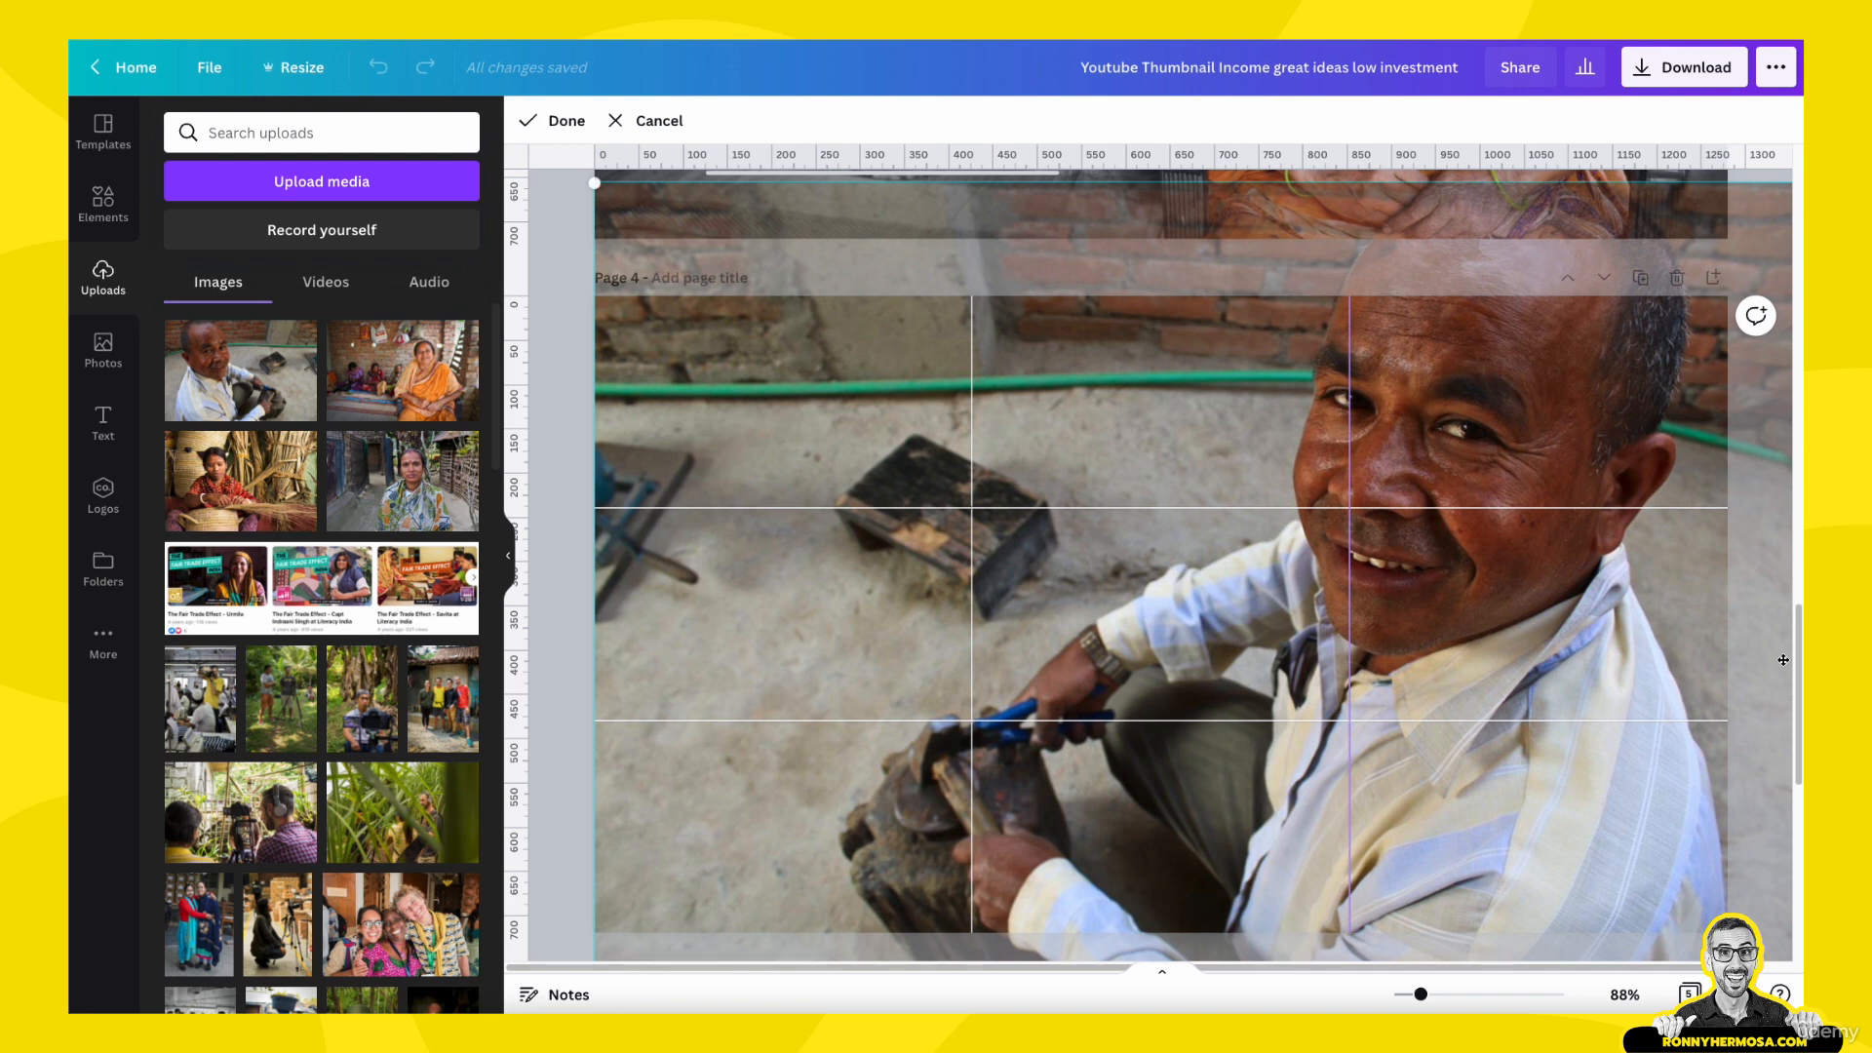
{"action": "left_click_drag", "start_coordinate": [1563, 657], "coordinate": [1565, 666]}
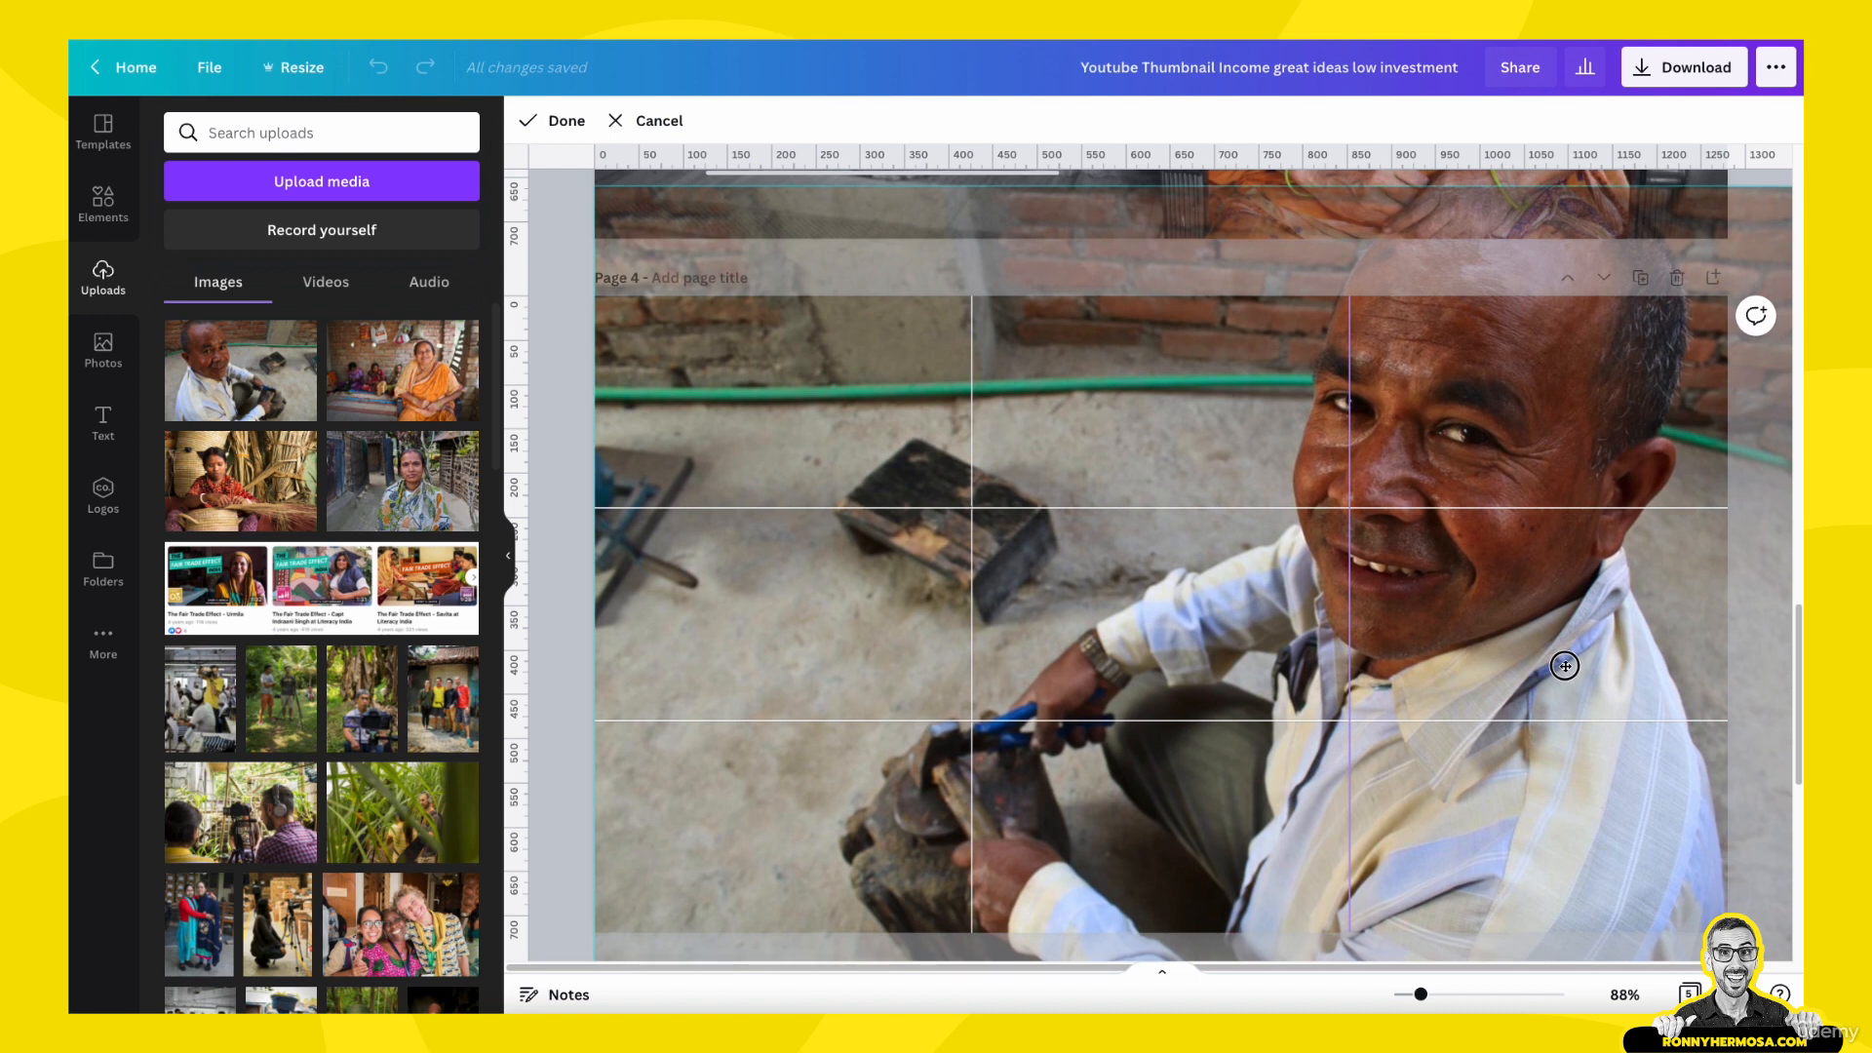
{"action": "left_click_drag", "start_coordinate": [1565, 666], "coordinate": [1564, 660]}
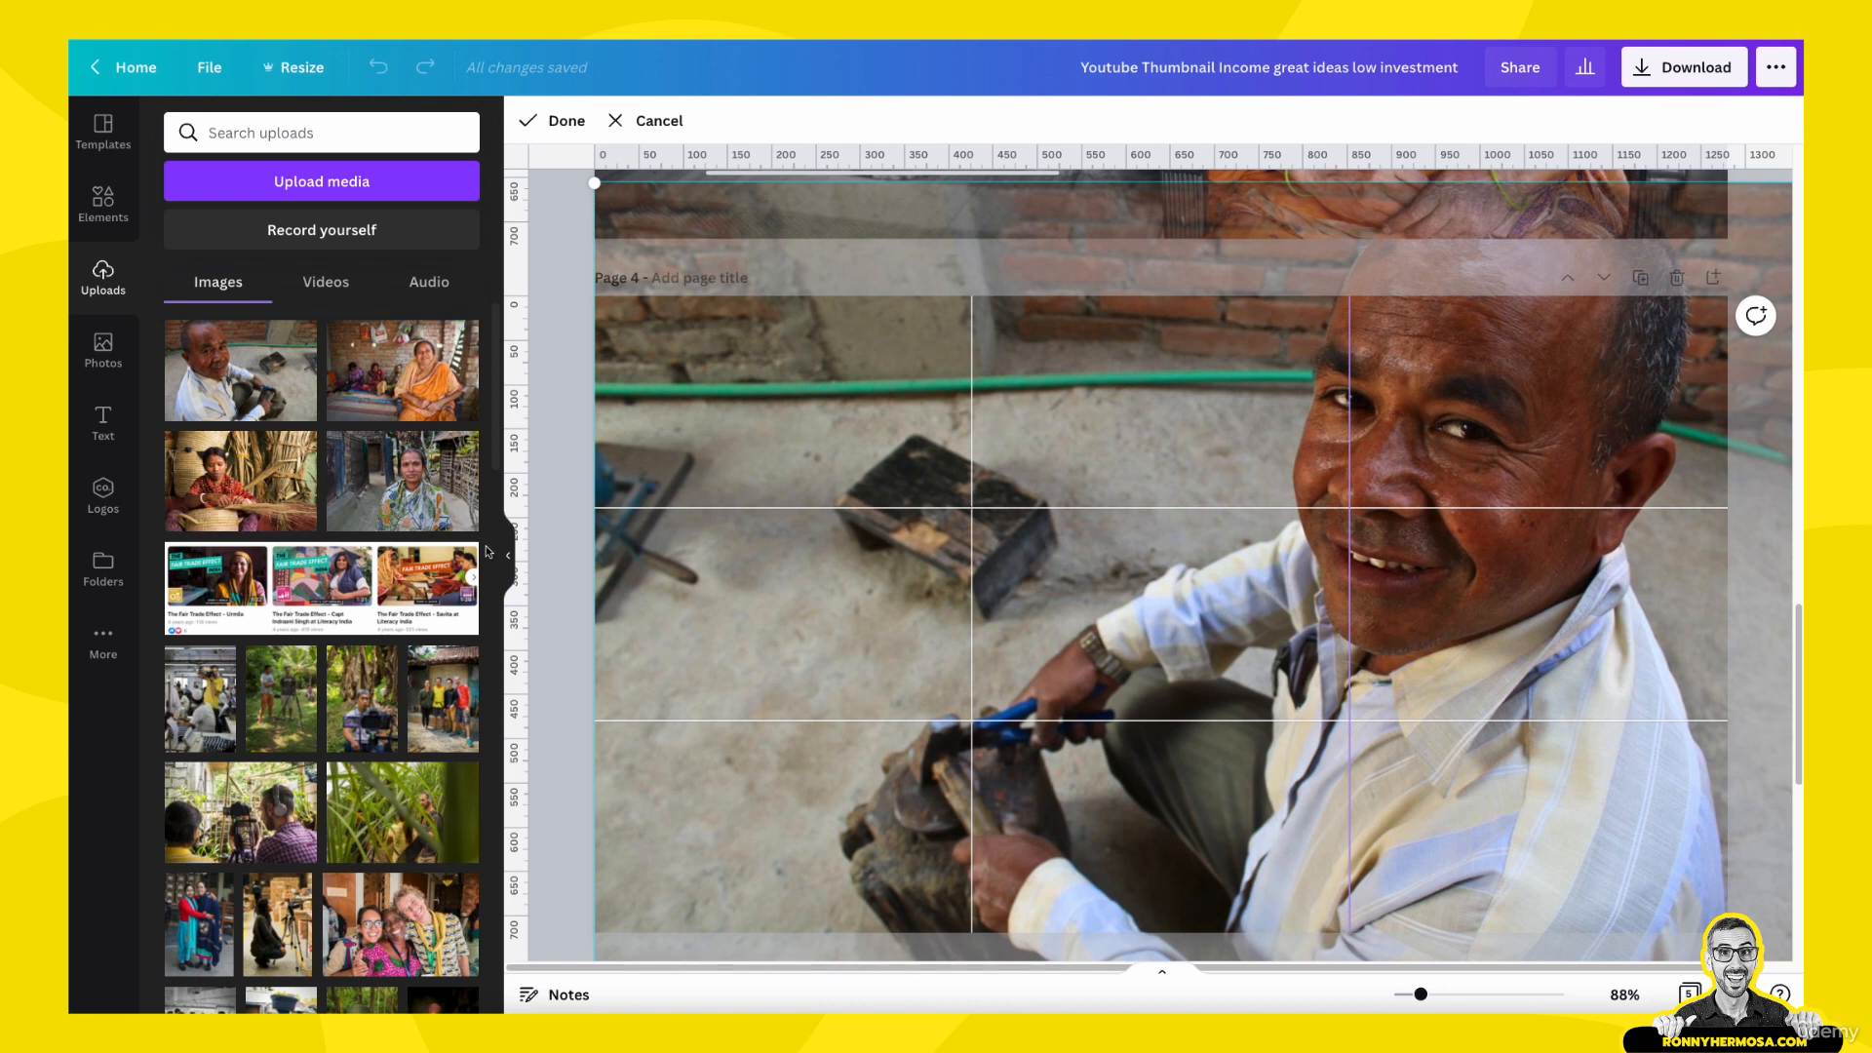
{"action": "key", "text": "Return"}
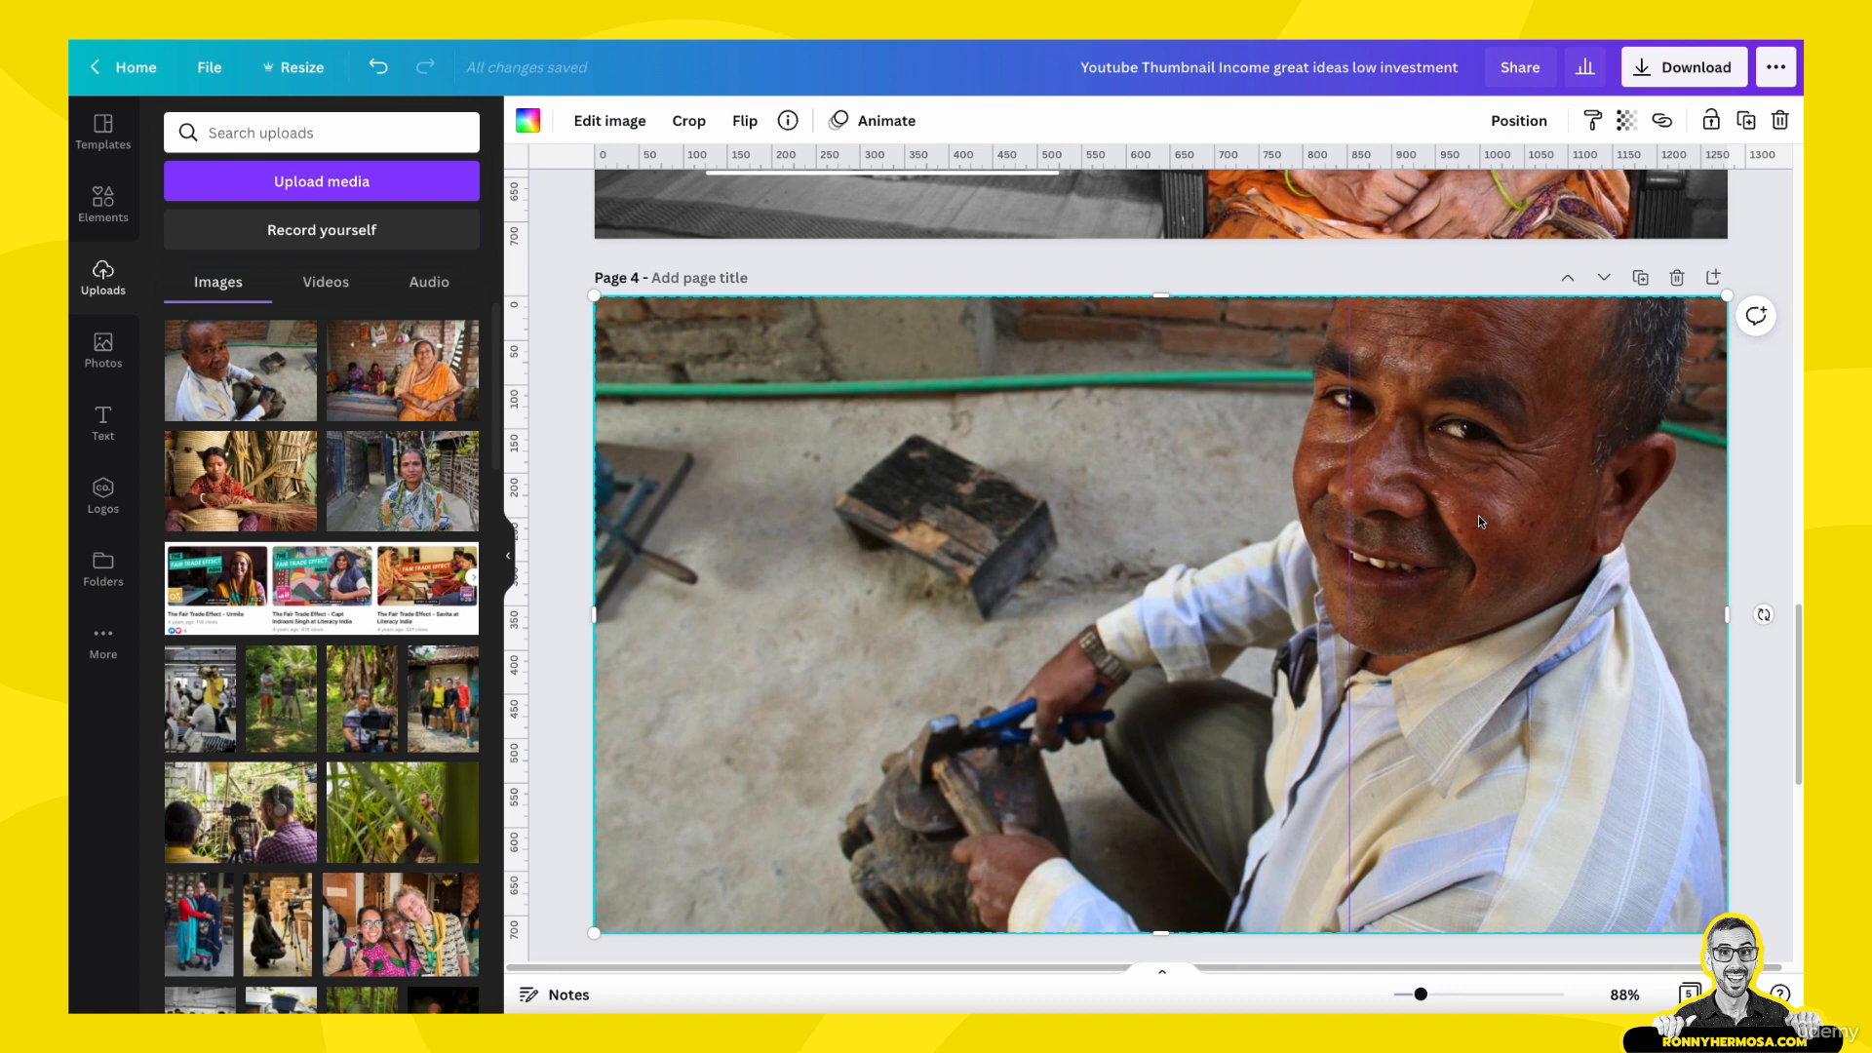
- Duplicate the man's photo, set the background photo's saturation to -100, and realign the colour copy exactly over it
{"action": "left_click_drag", "start_coordinate": [963, 531], "coordinate": [1087, 626]}
{"action": "left_click", "coordinate": [987, 338]}
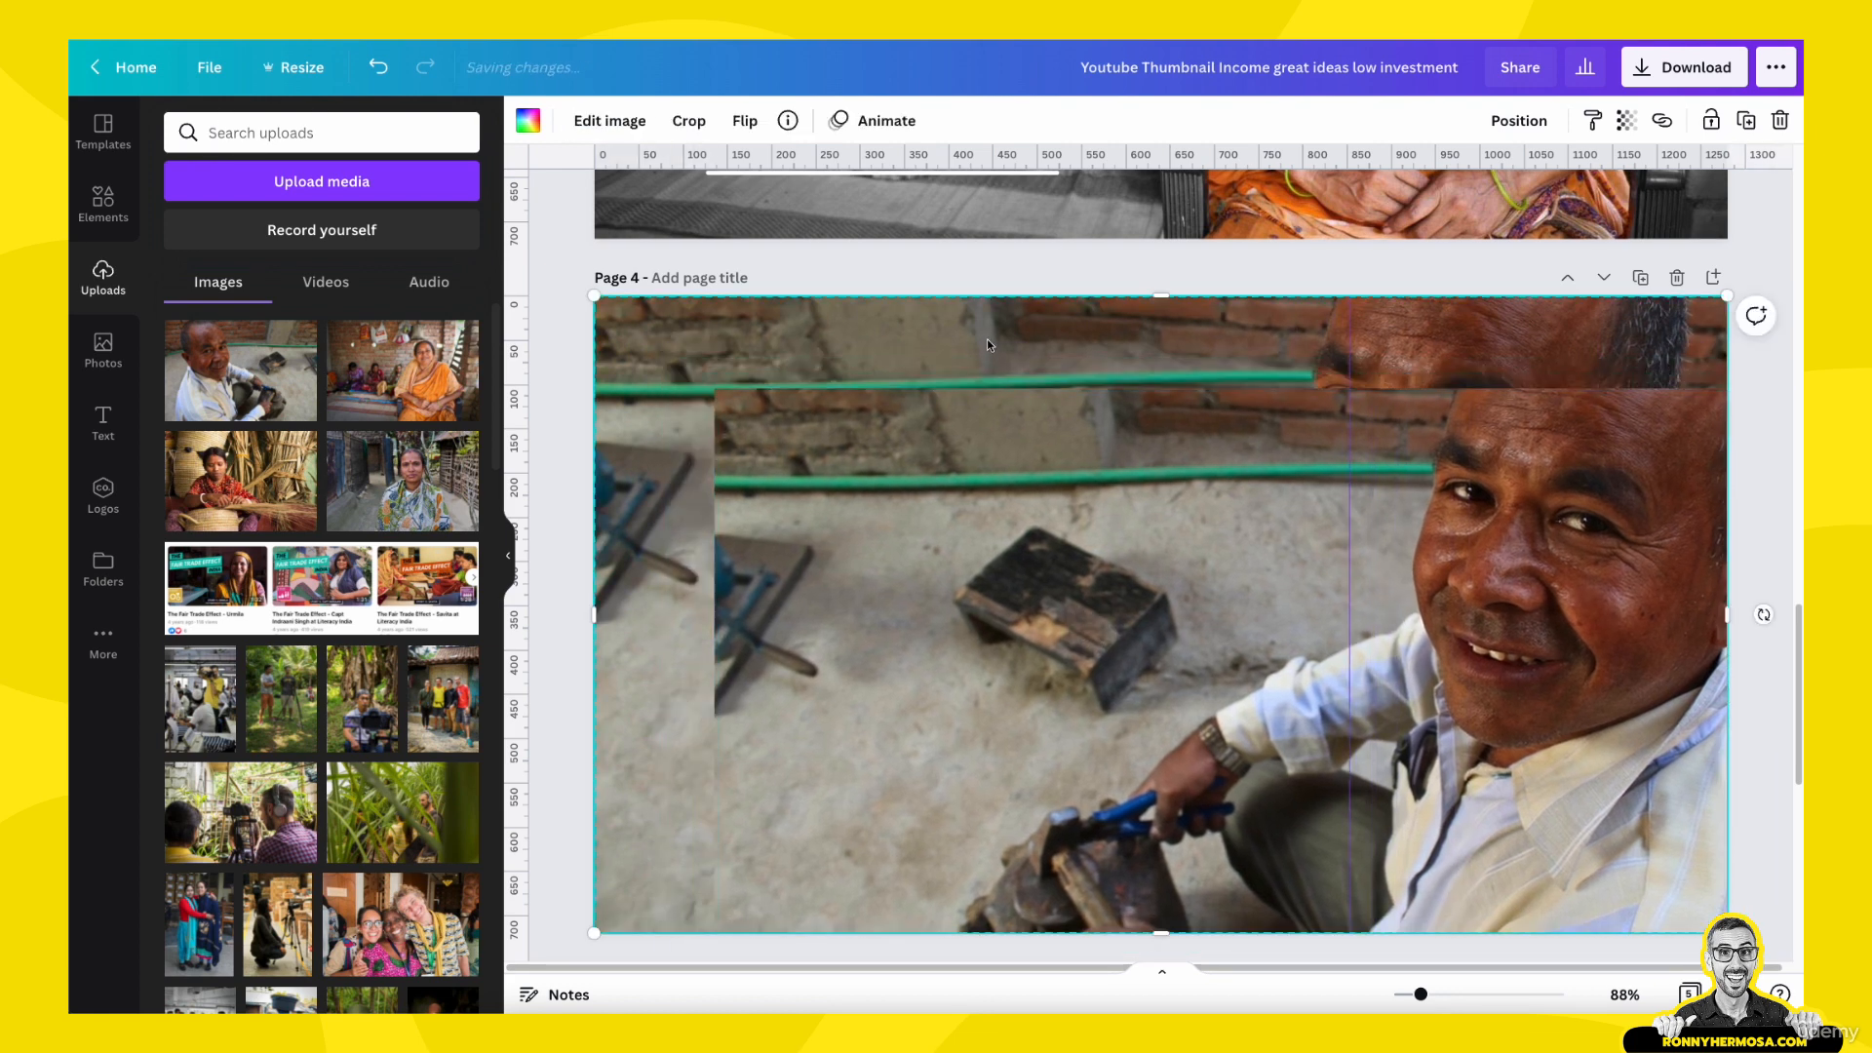
{"action": "left_click", "coordinate": [645, 122]}
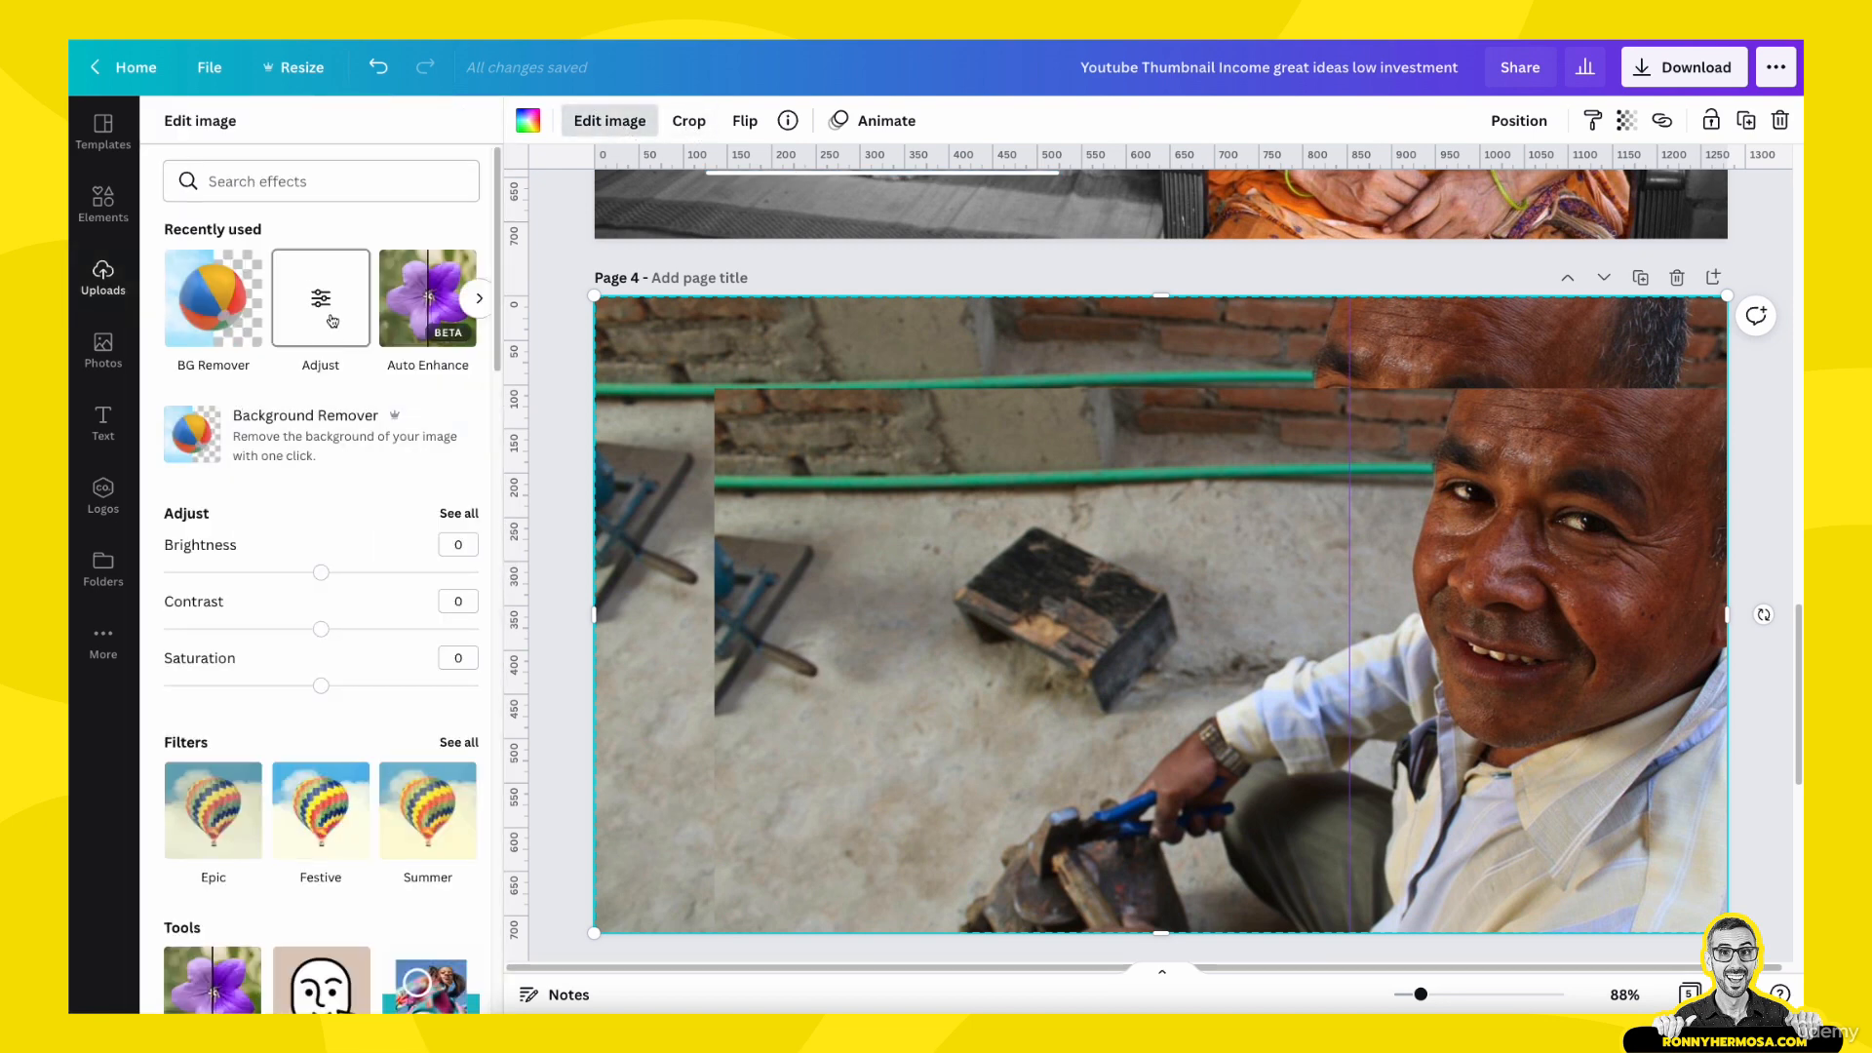
{"action": "left_click_drag", "start_coordinate": [327, 693], "coordinate": [148, 680]}
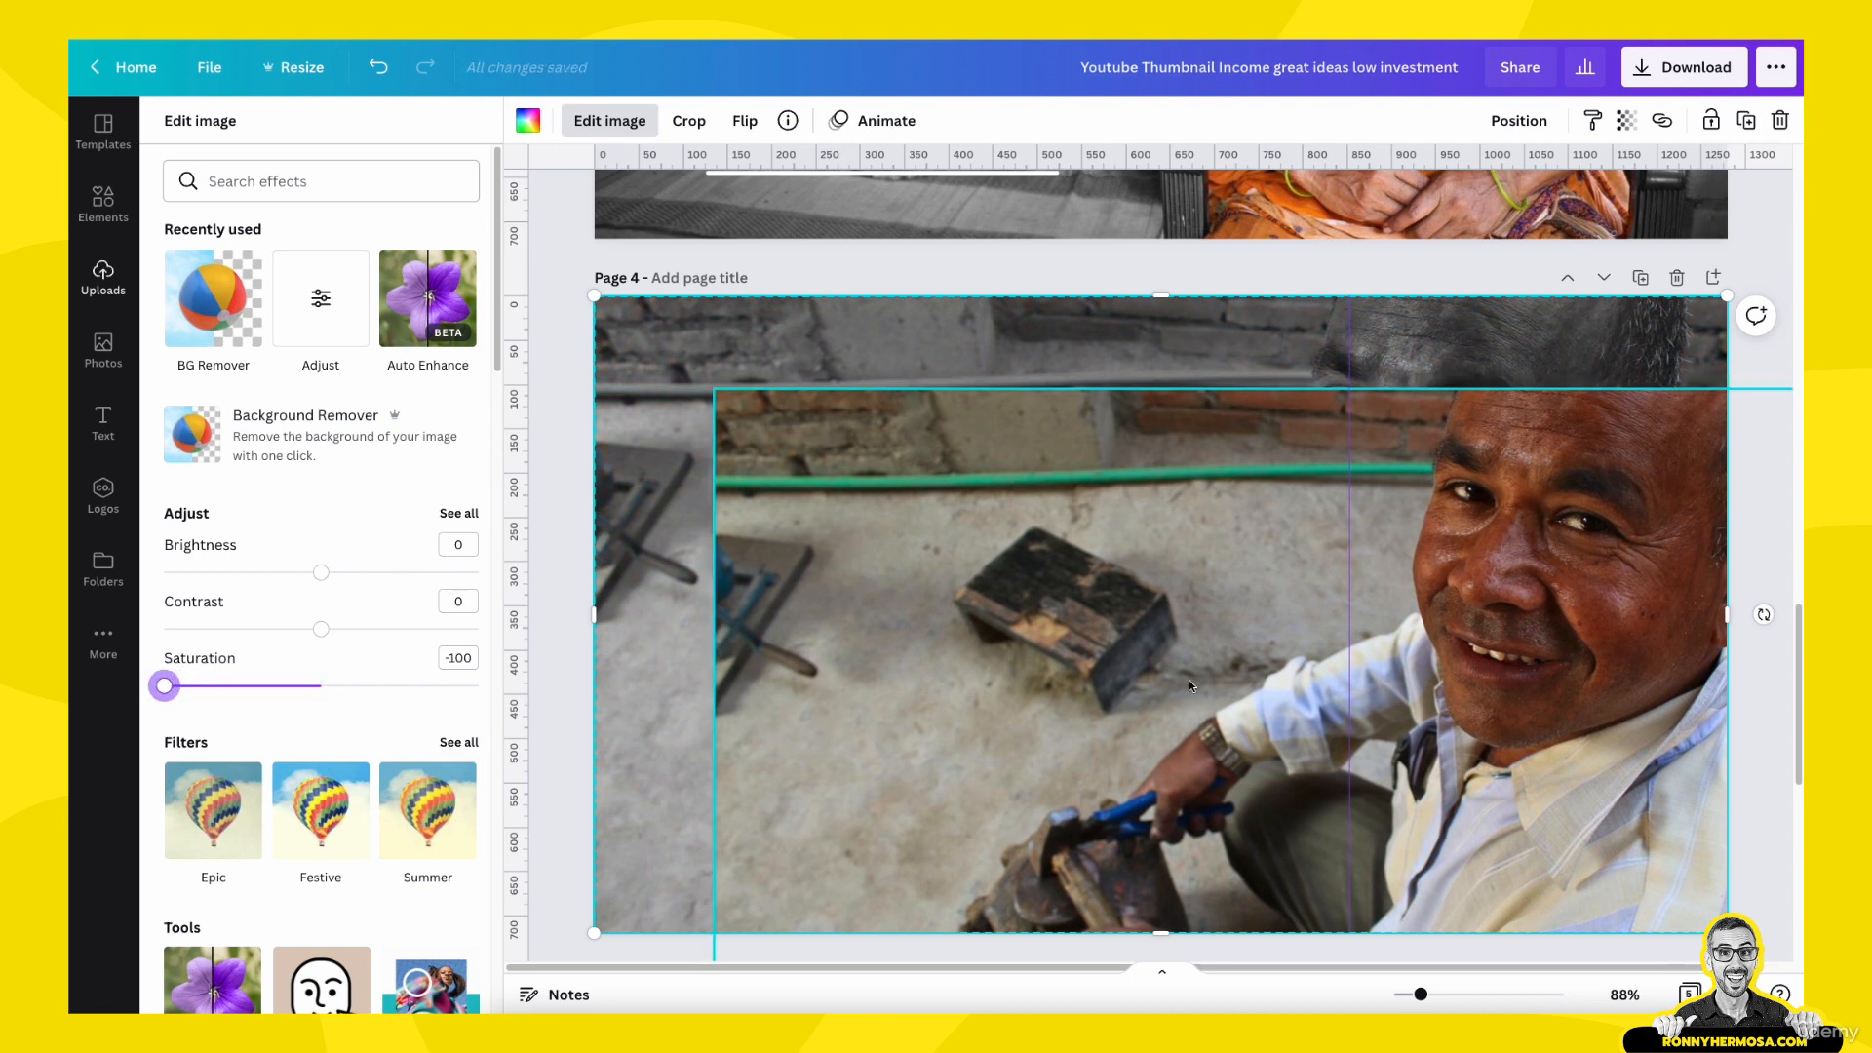
{"action": "left_click_drag", "start_coordinate": [1125, 692], "coordinate": [1006, 600]}
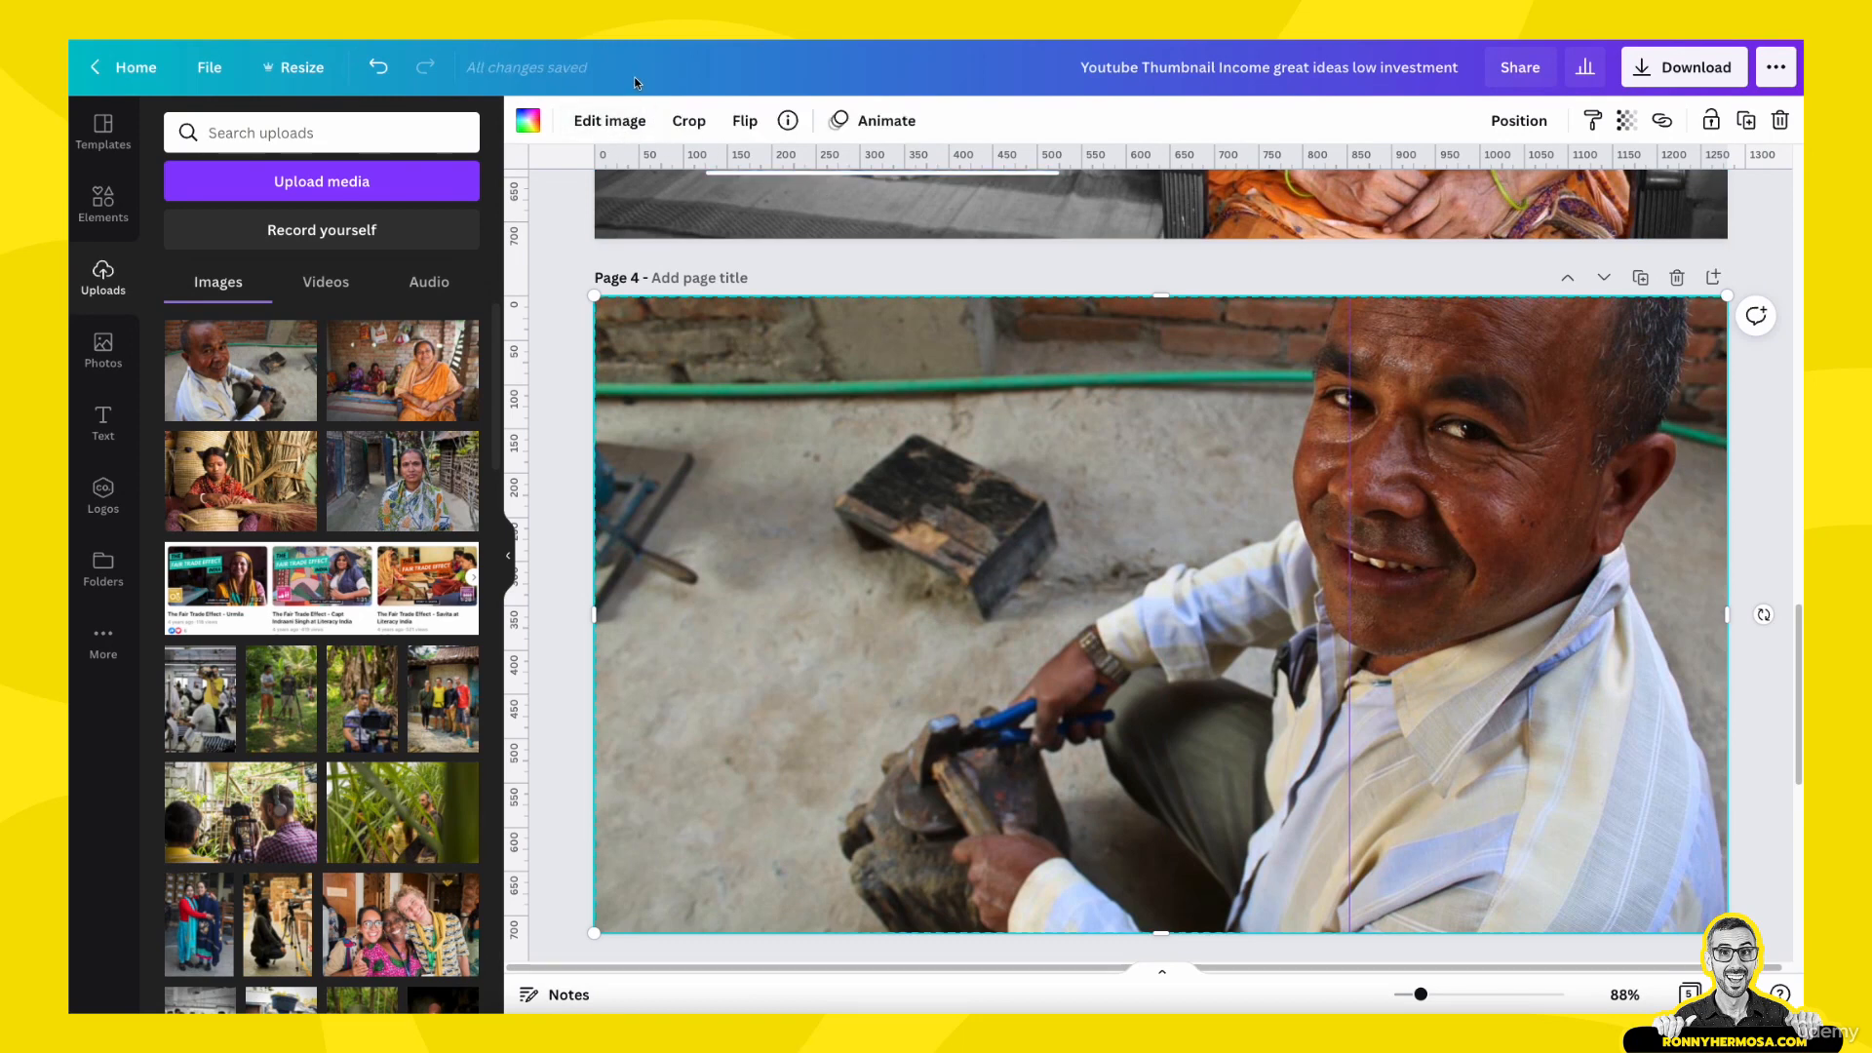
- Remove the background from the colour copy of the man's photo so only his cutout stays in colour
{"action": "left_click", "coordinate": [632, 126]}
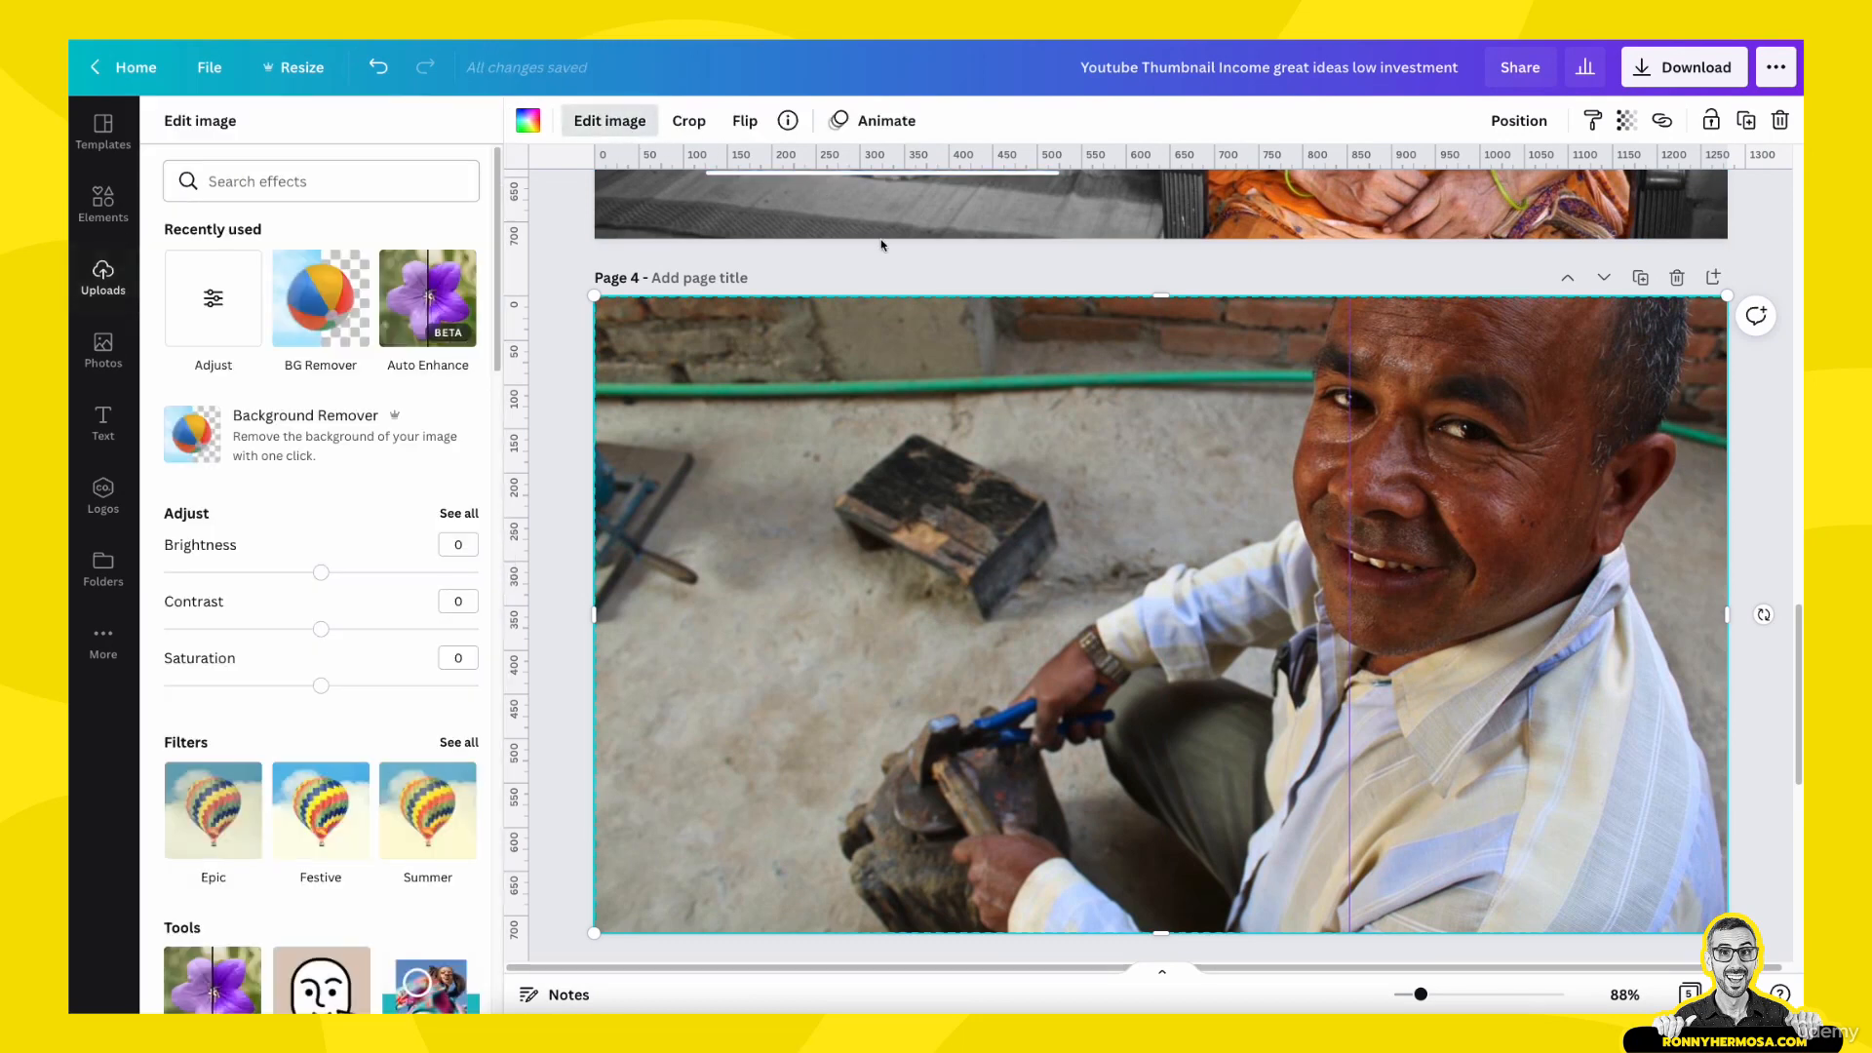
{"action": "left_click", "coordinate": [322, 334]}
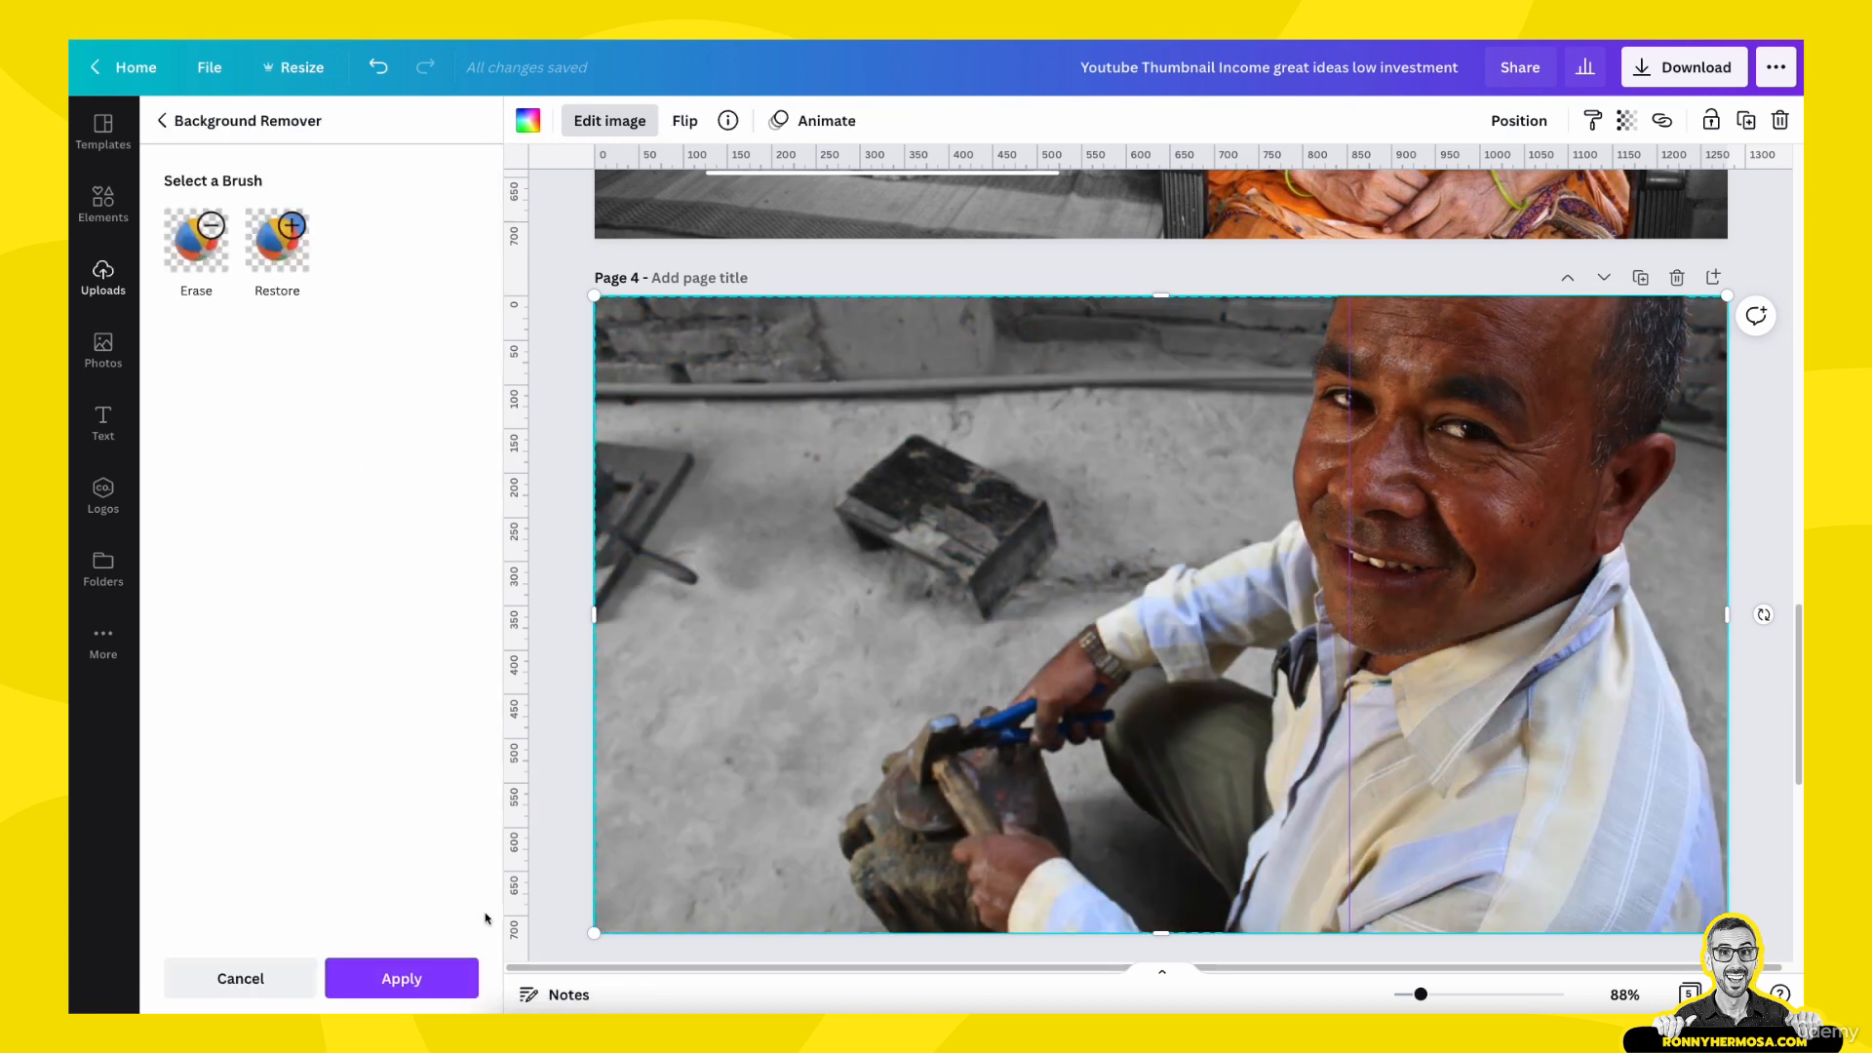
{"action": "left_click", "coordinate": [454, 973]}
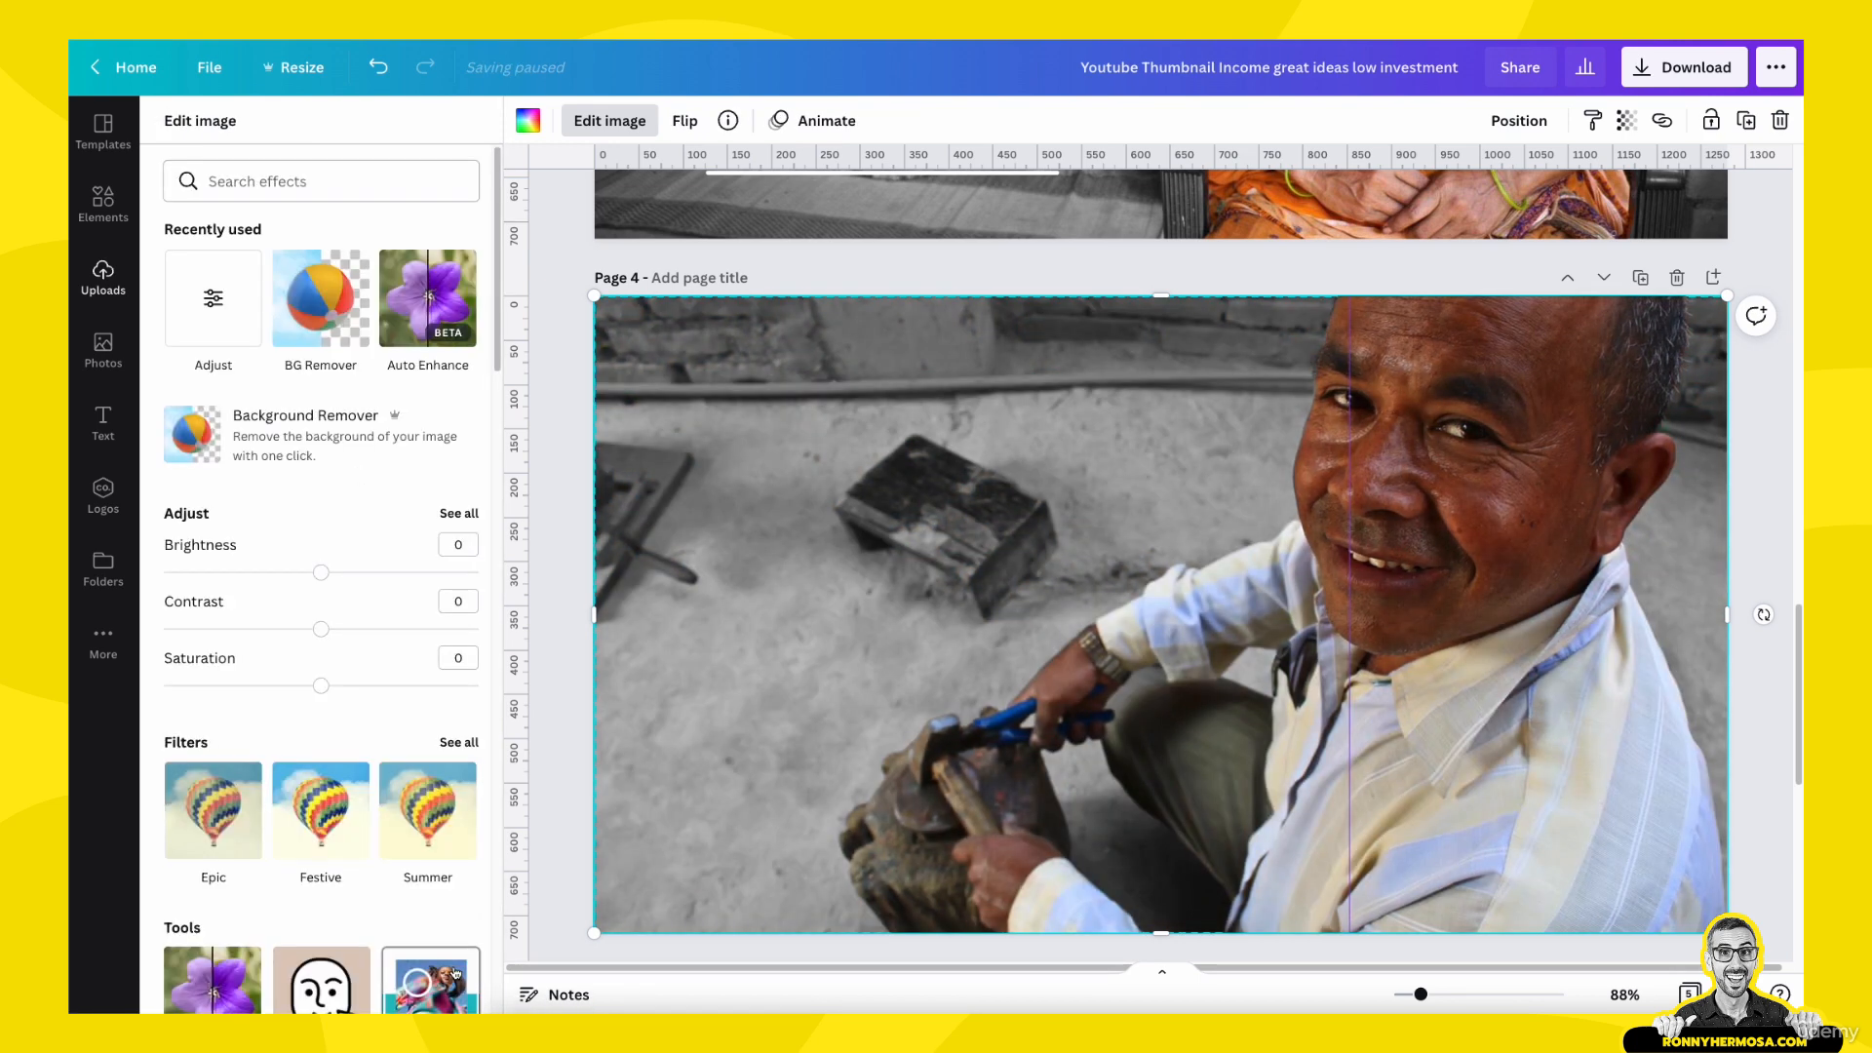
{"action": "key", "text": "Escape"}
{"action": "left_click", "coordinate": [551, 666]}
- Apply Auto Enhance to the man's colour cutout on page 4 at intensity 50
{"action": "scroll", "coordinate": [941, 582], "scroll_direction": "up", "scroll_amount": 5}
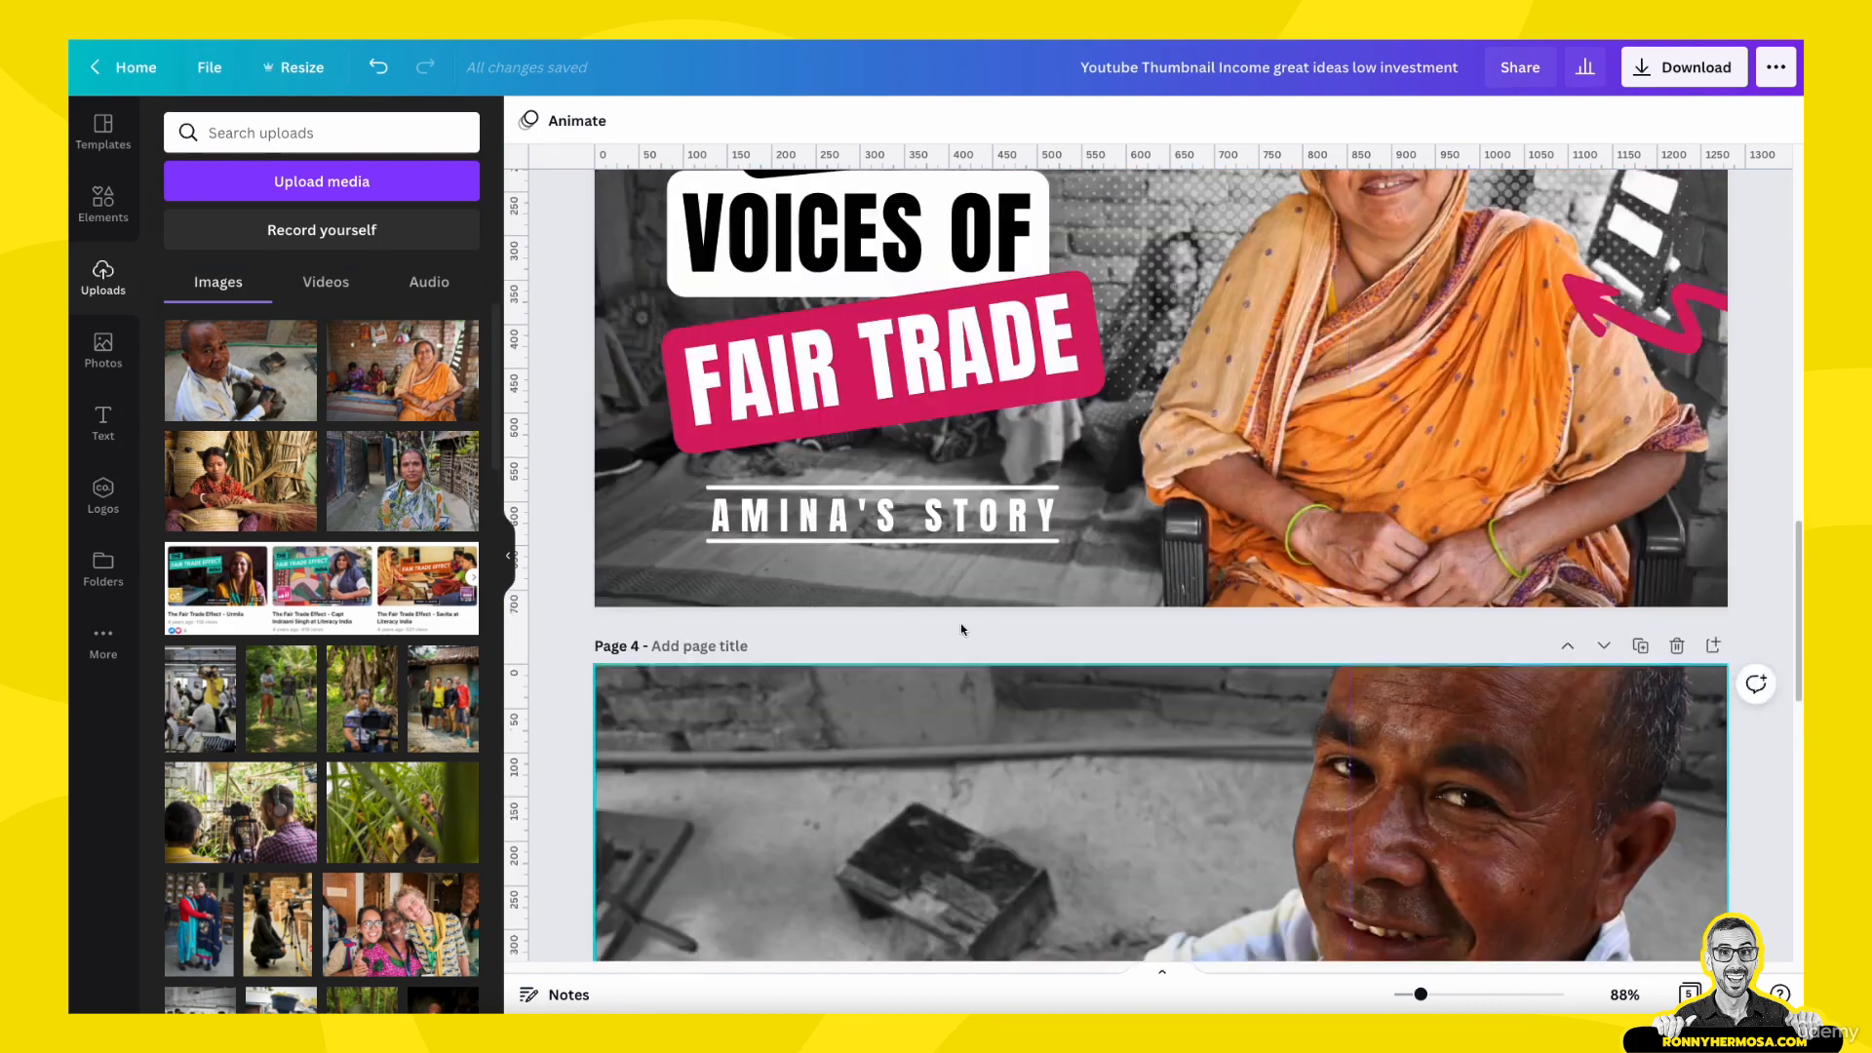
{"action": "scroll", "coordinate": [963, 613], "scroll_direction": "down", "scroll_amount": 6}
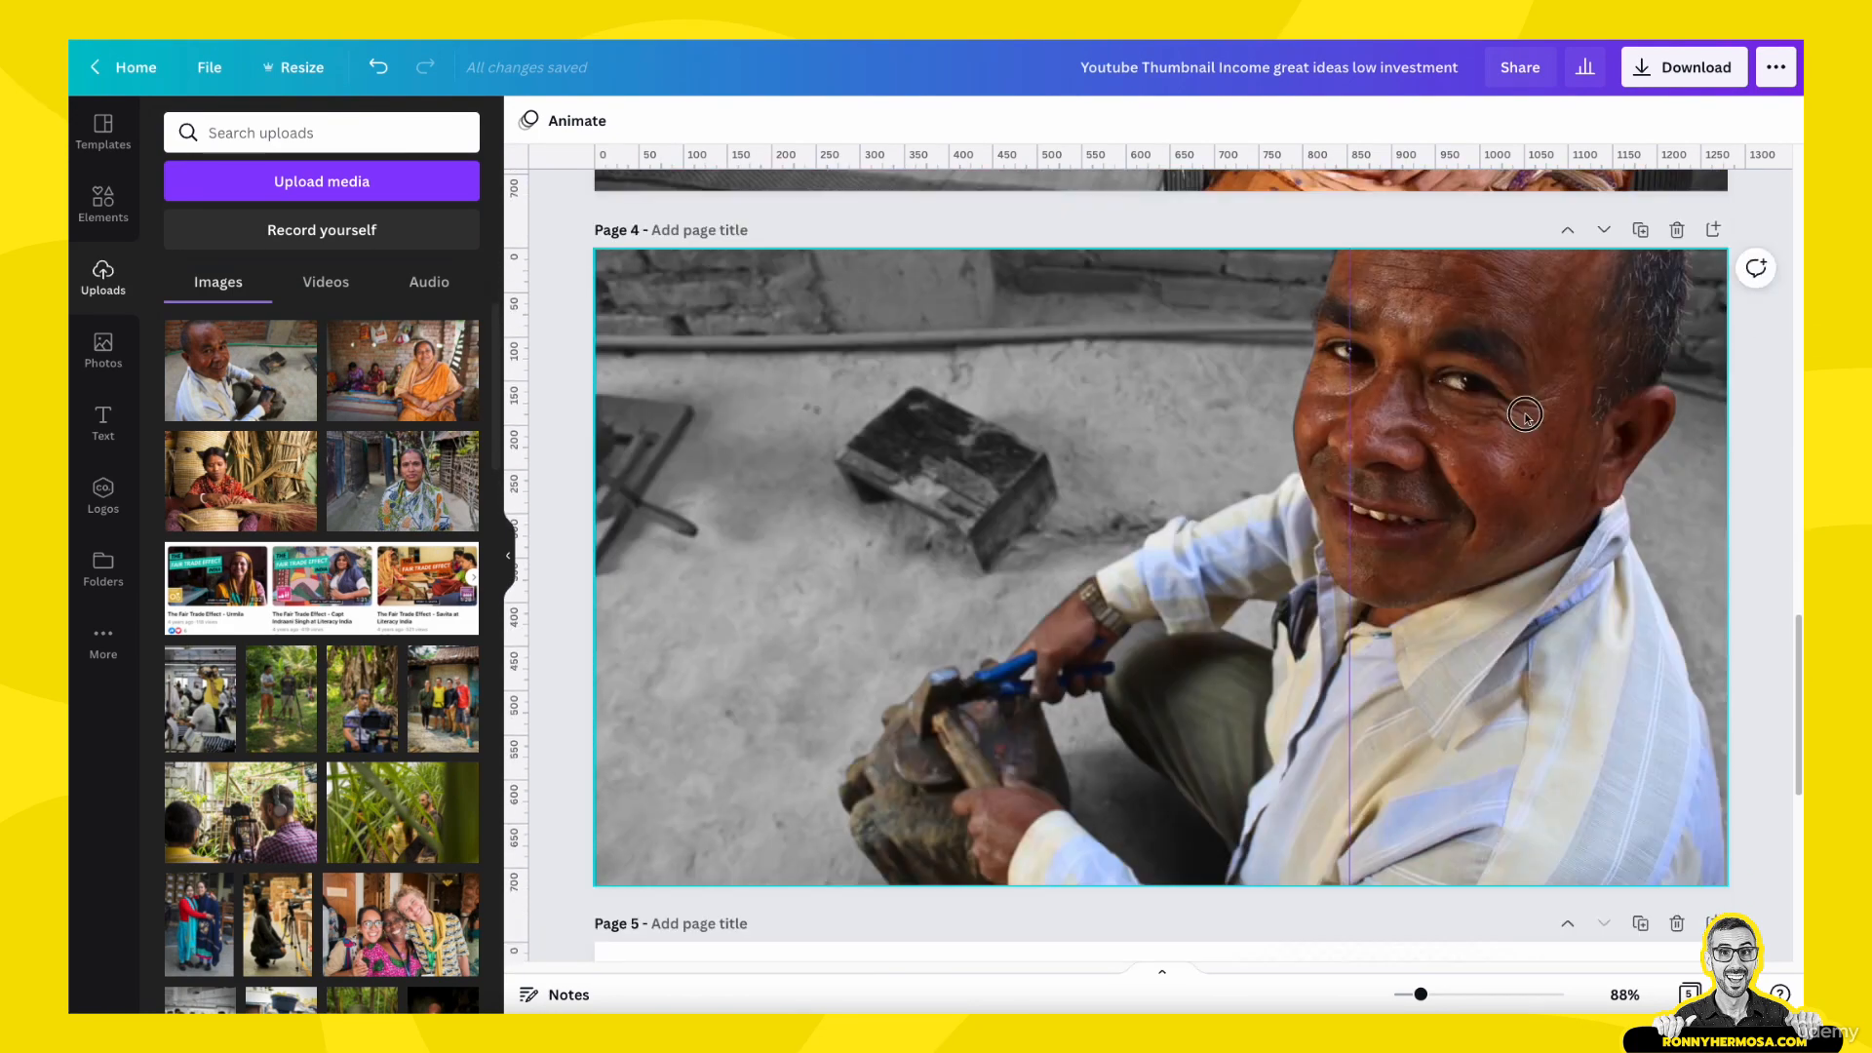
{"action": "left_click", "coordinate": [1503, 340]}
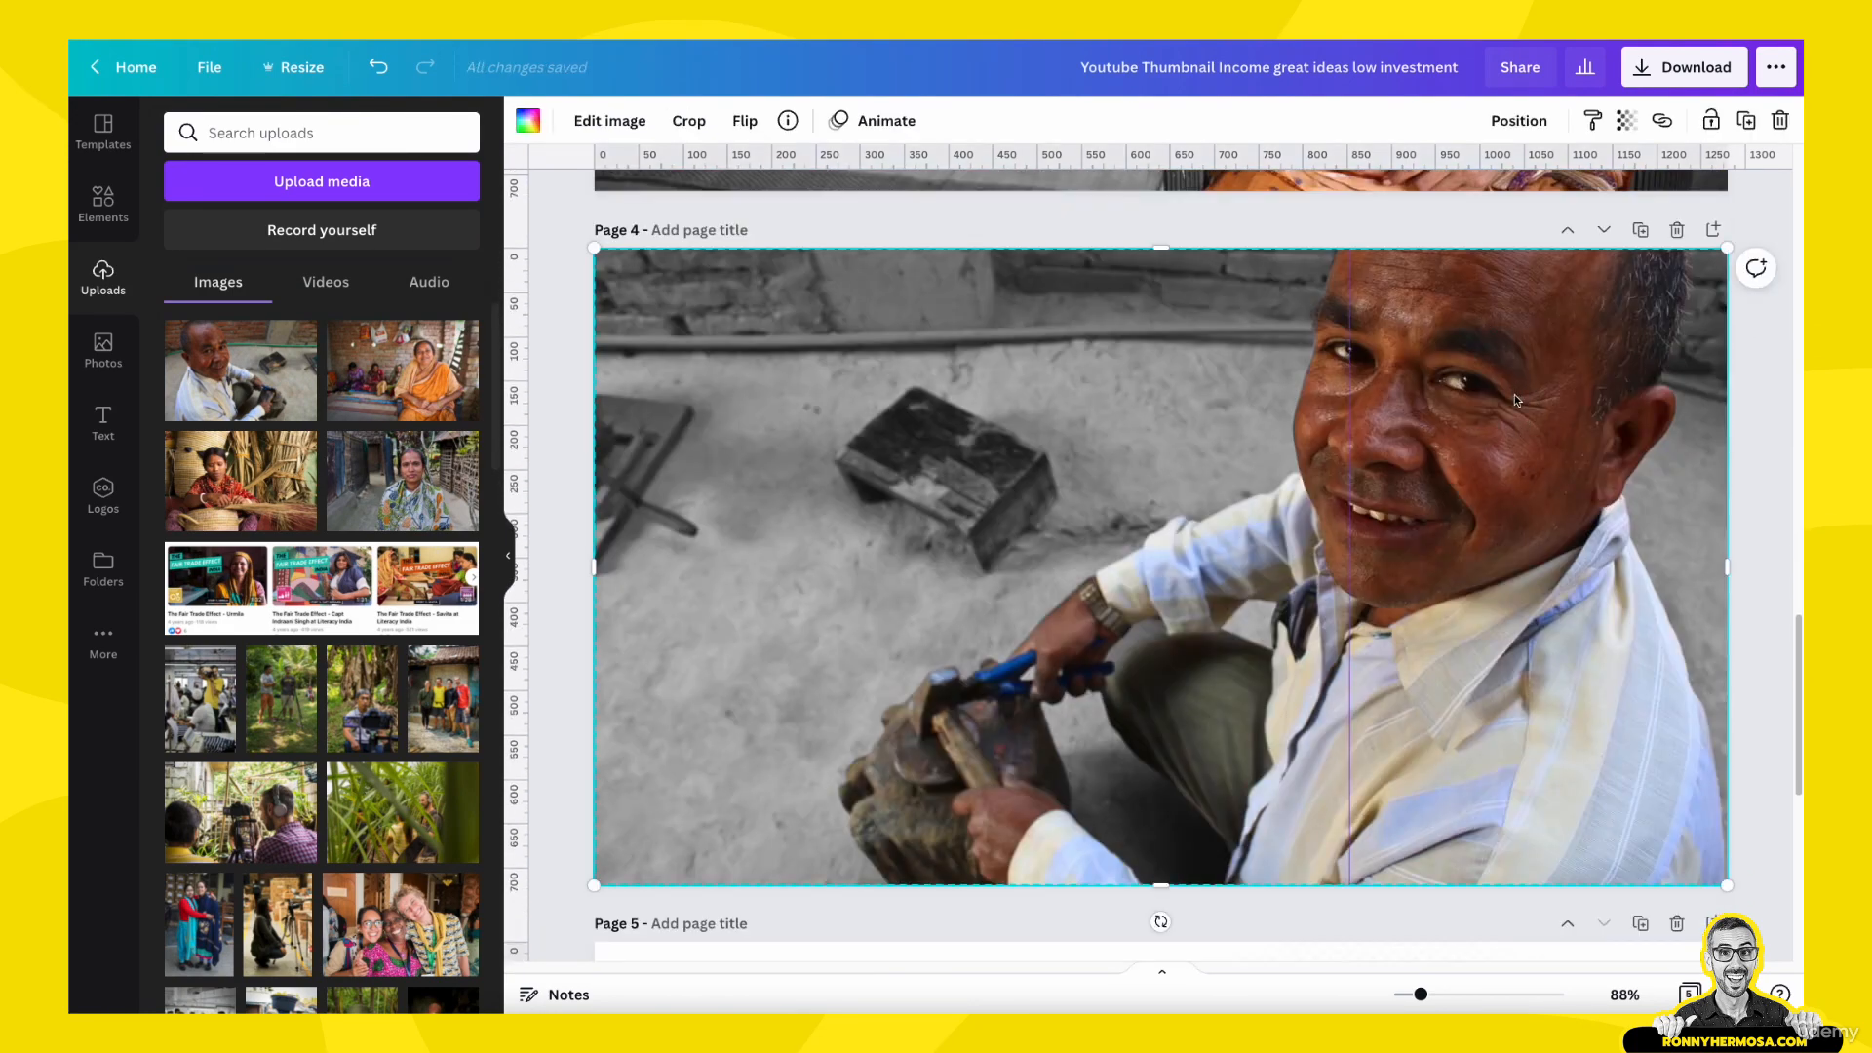
{"action": "left_click", "coordinate": [628, 125]}
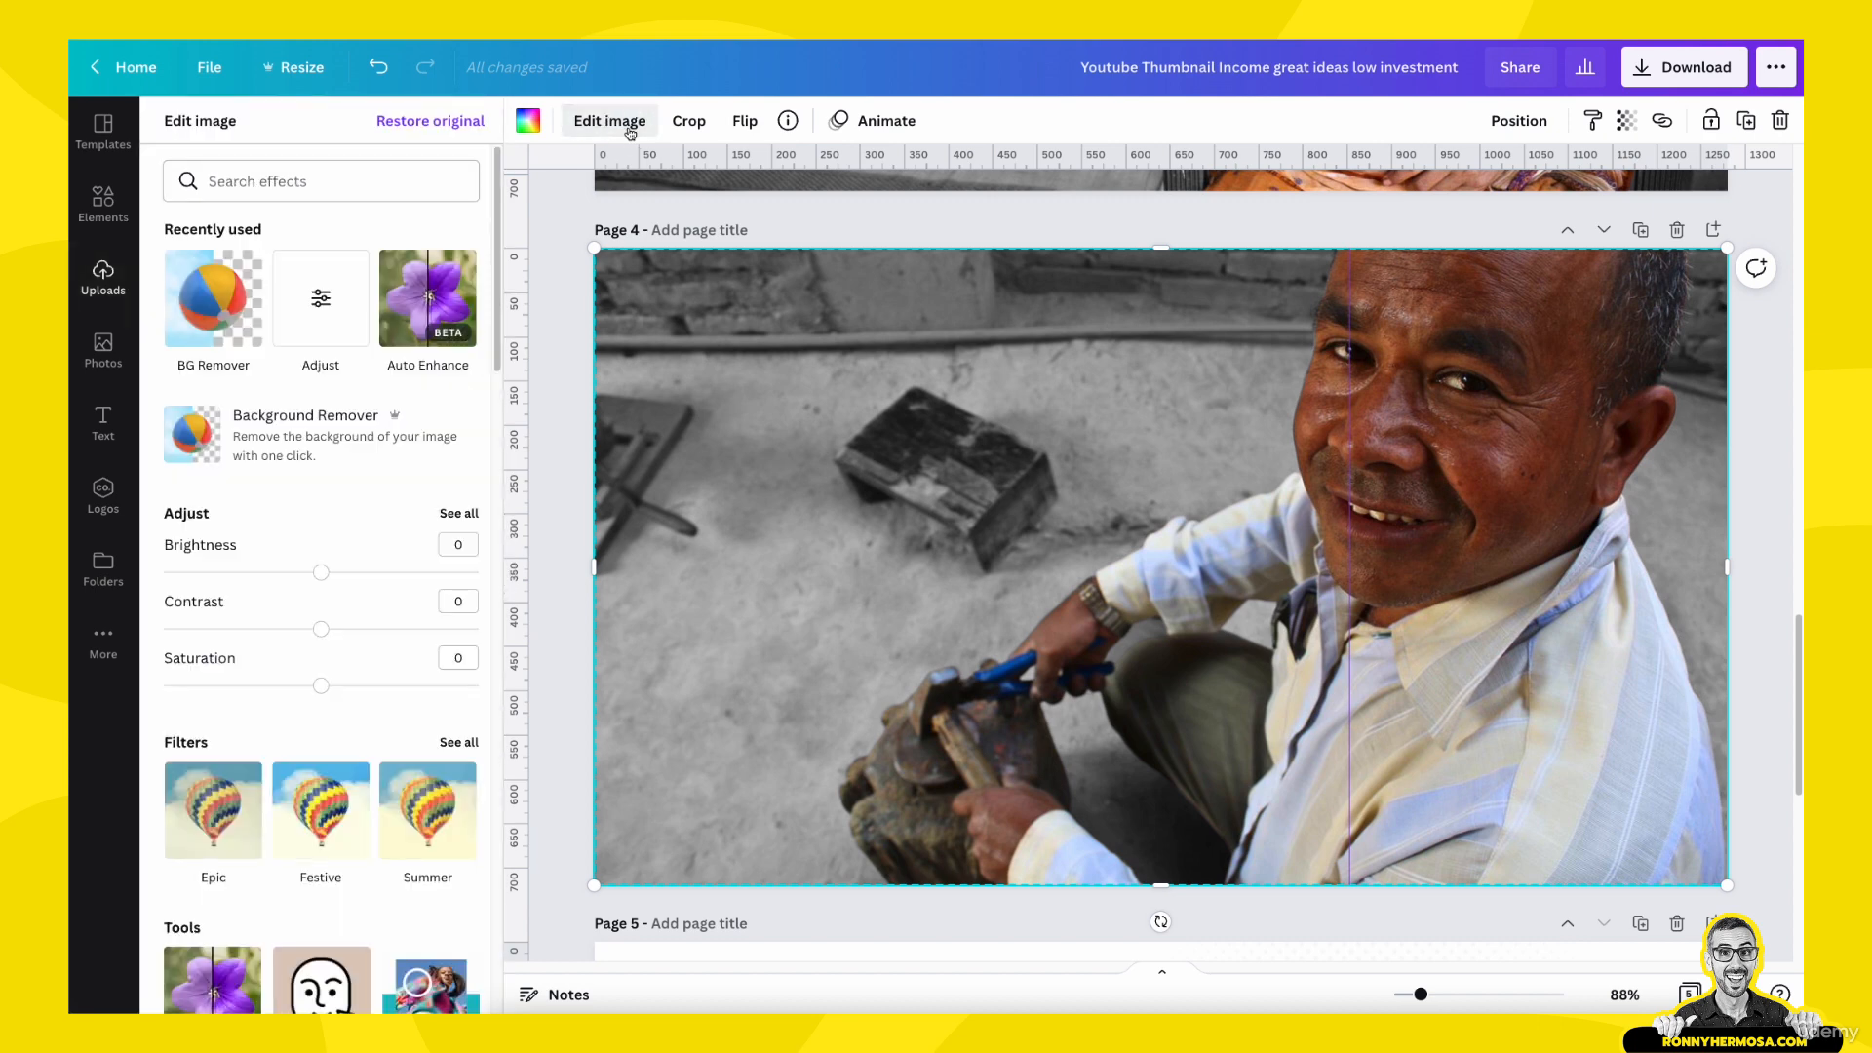
{"action": "scroll", "coordinate": [395, 625], "scroll_direction": "down", "scroll_amount": 2}
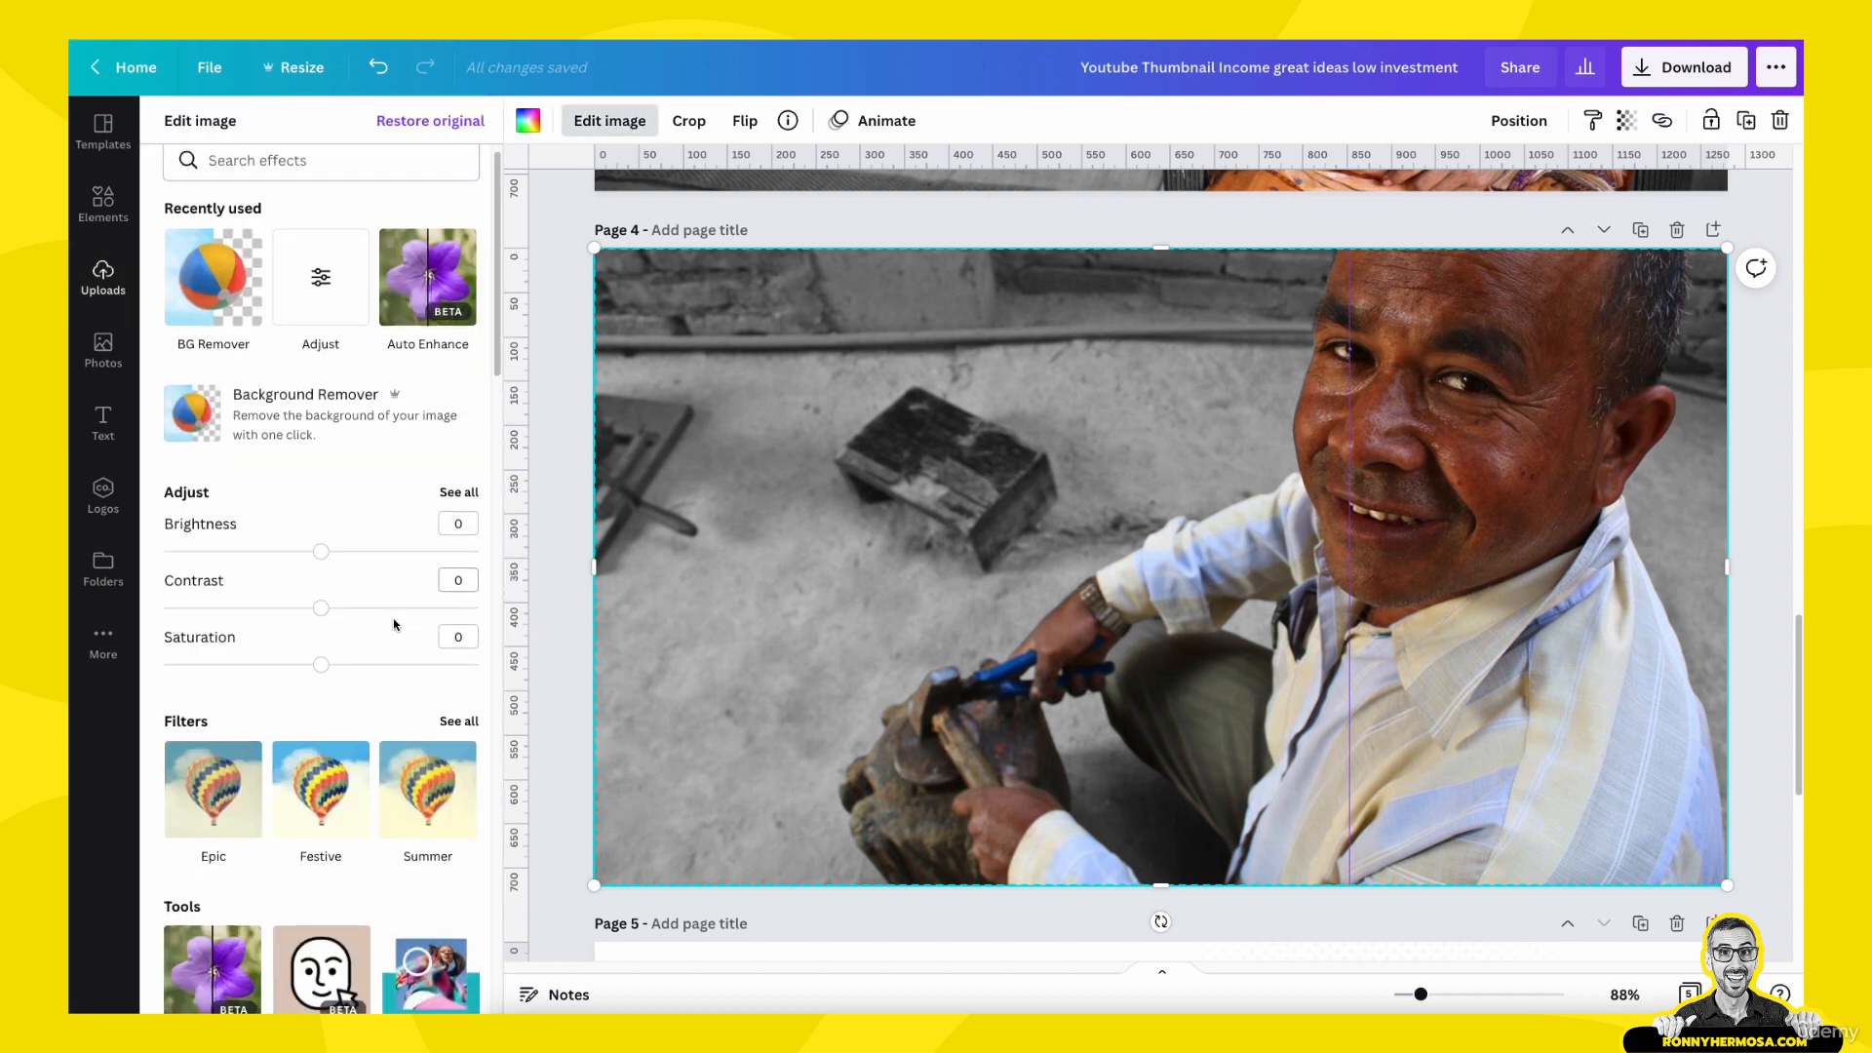
{"action": "scroll", "coordinate": [395, 625], "scroll_direction": "down", "scroll_amount": 5}
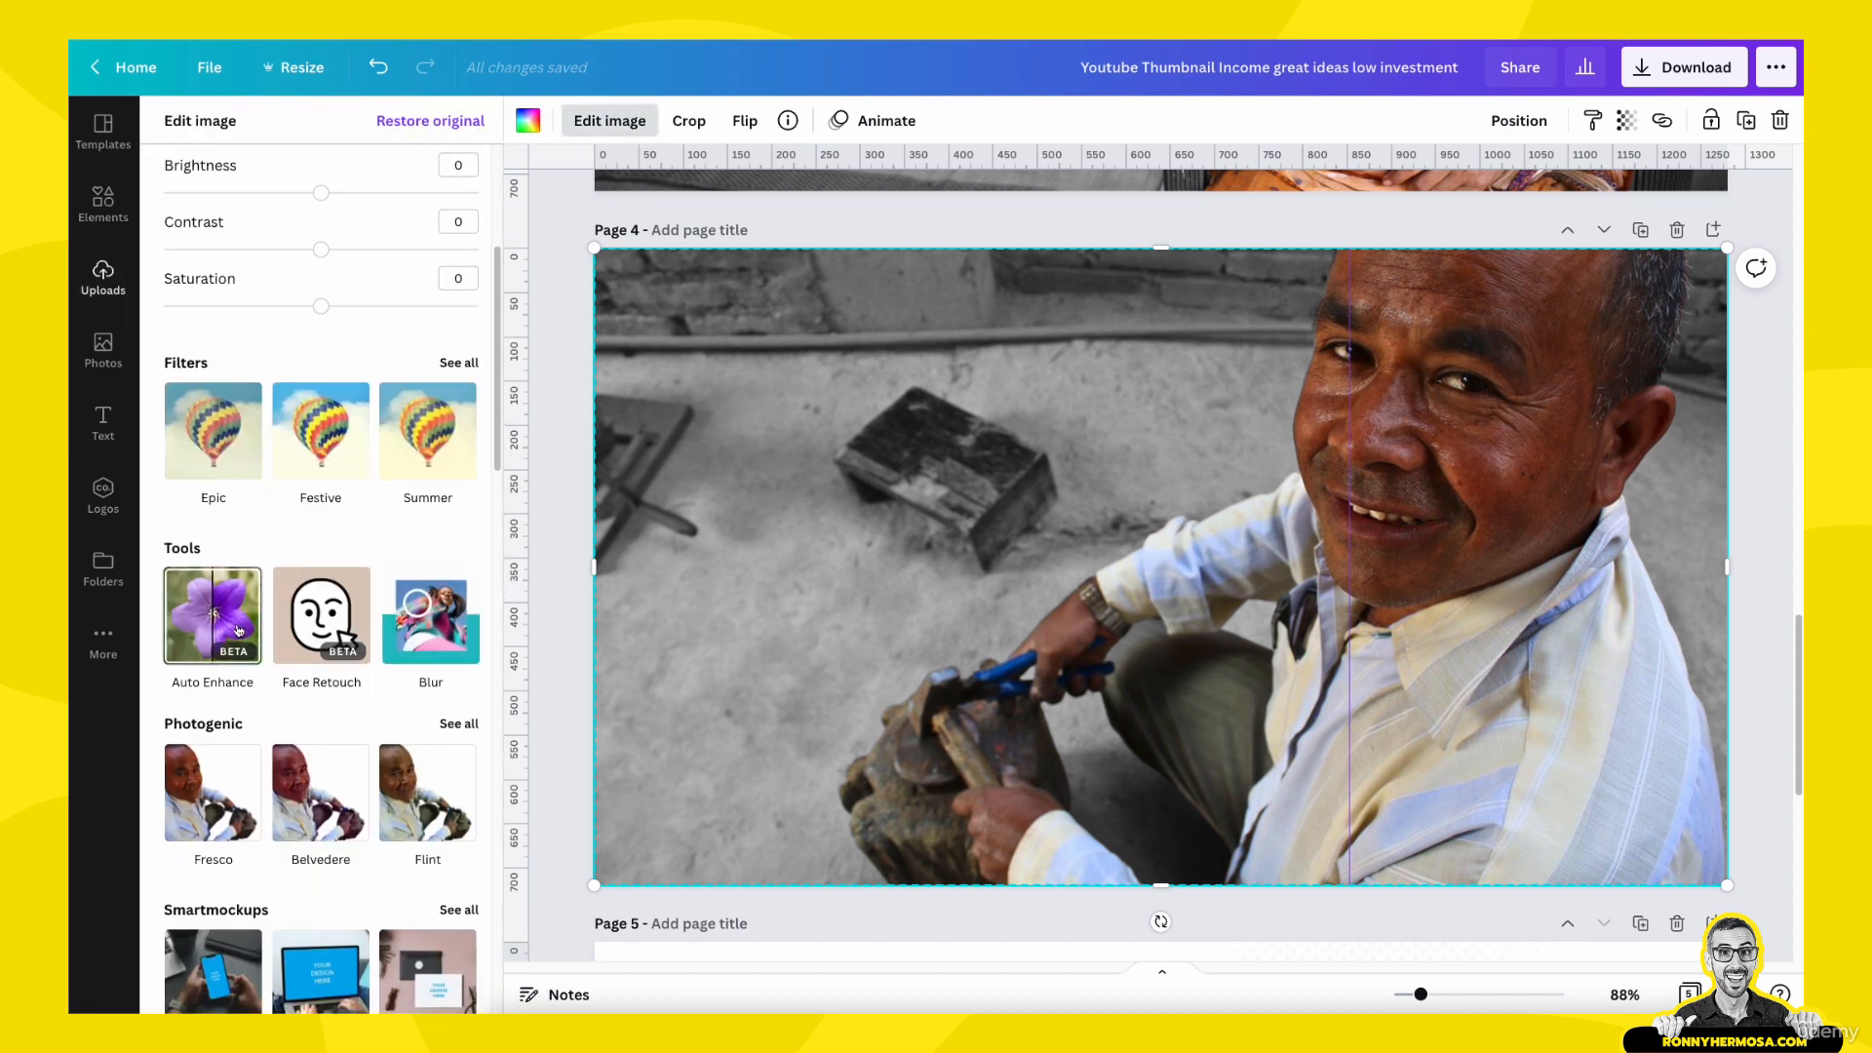
{"action": "left_click", "coordinate": [226, 624]}
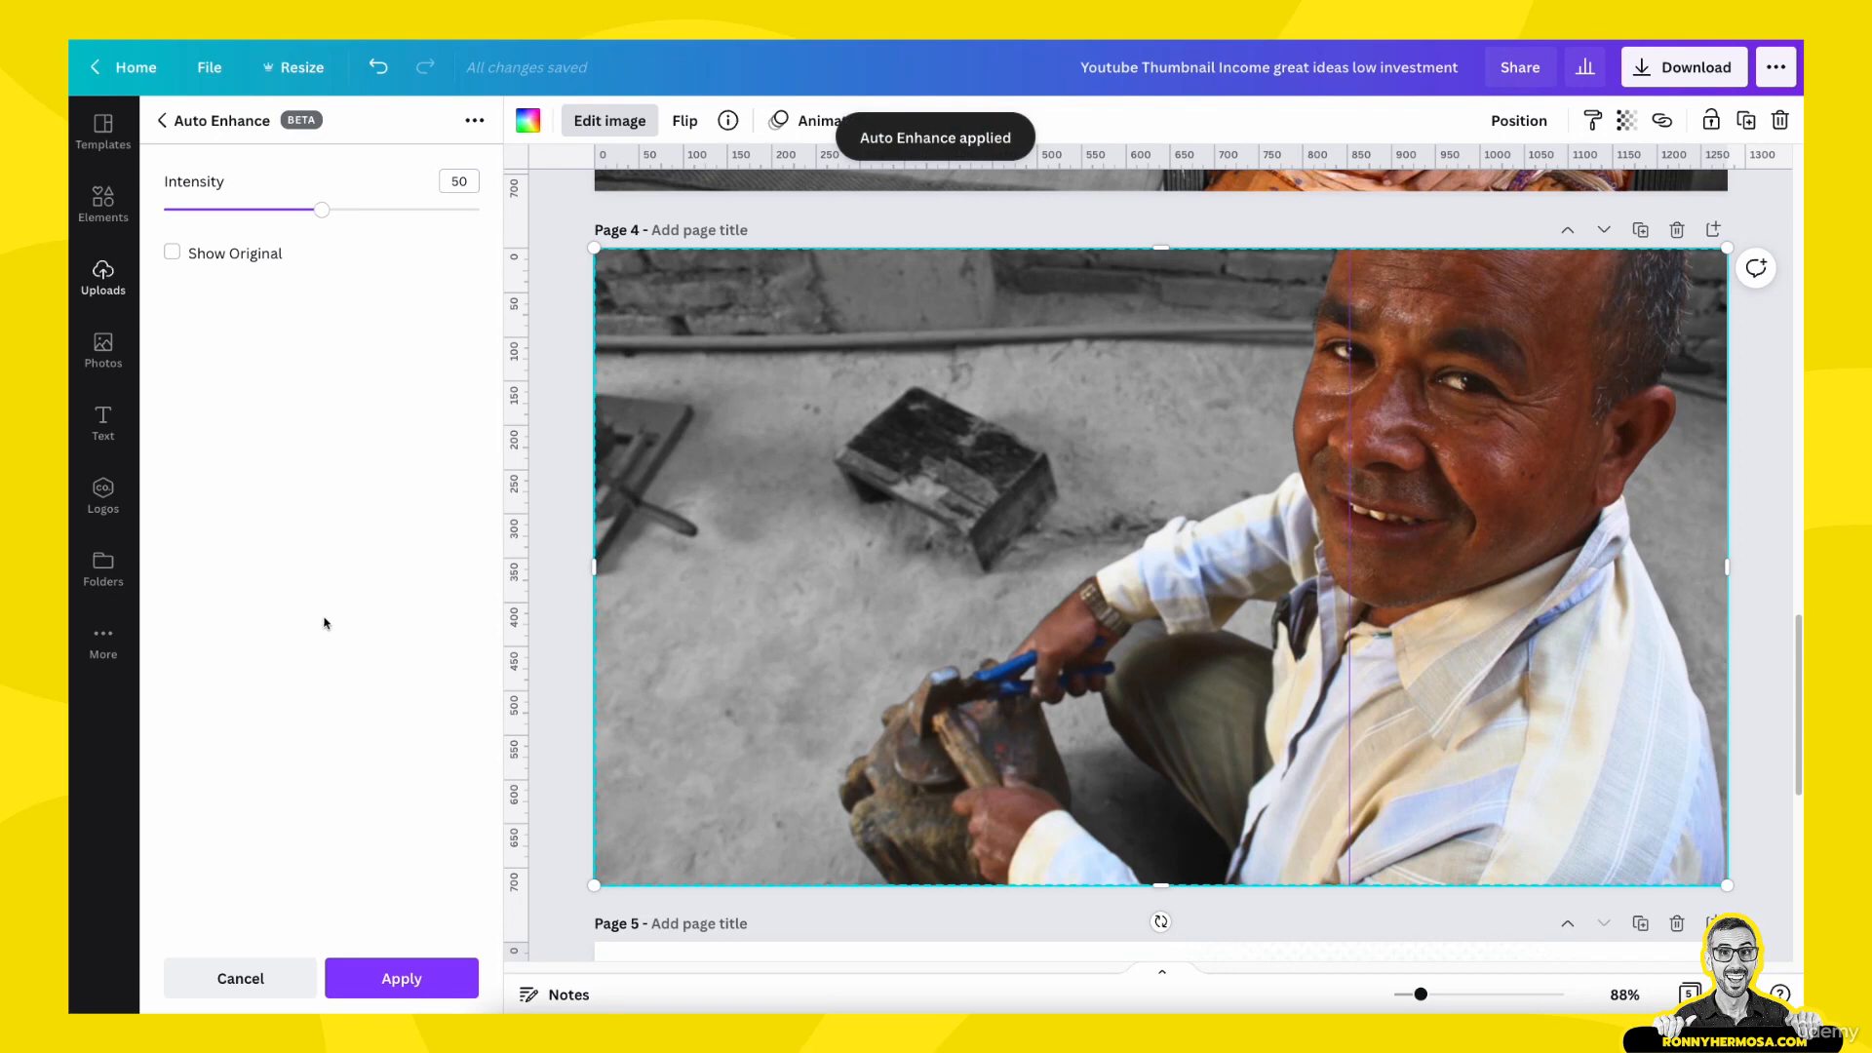
{"action": "left_click", "coordinate": [414, 980]}
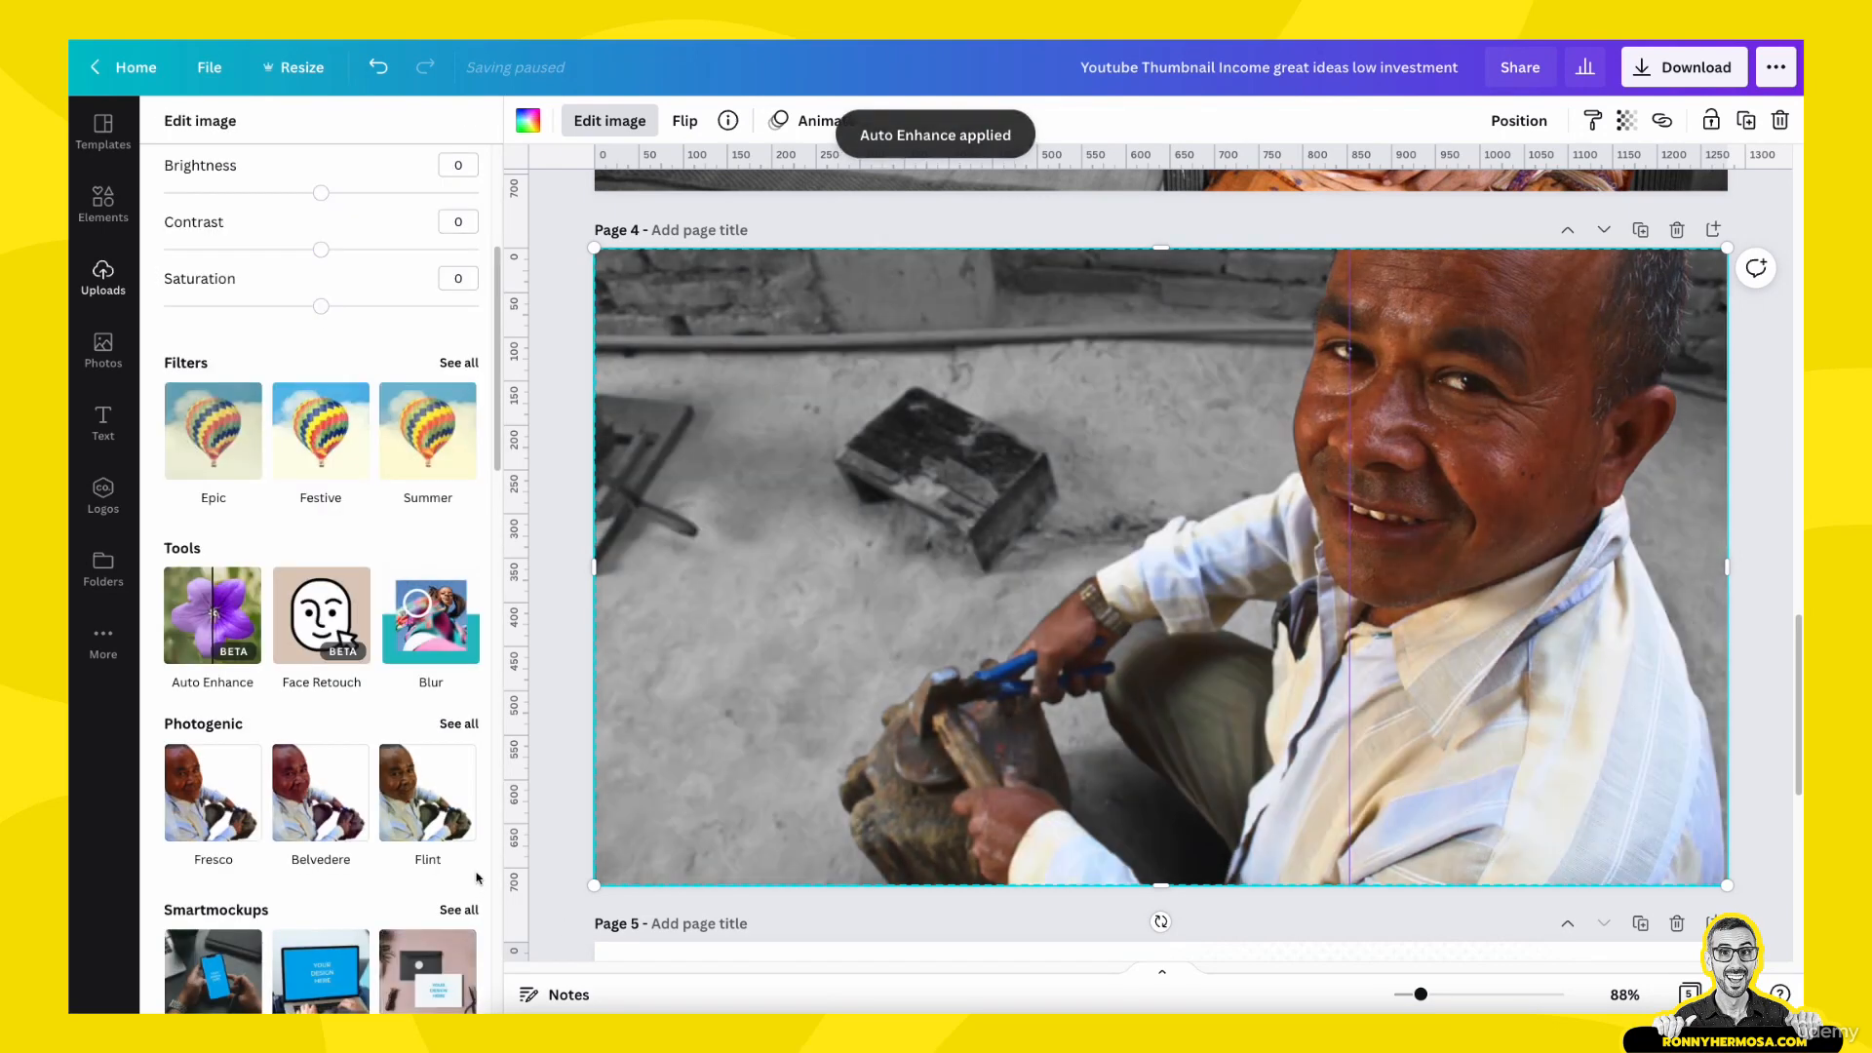
{"action": "left_click", "coordinate": [543, 806]}
{"action": "left_click", "coordinate": [550, 785]}
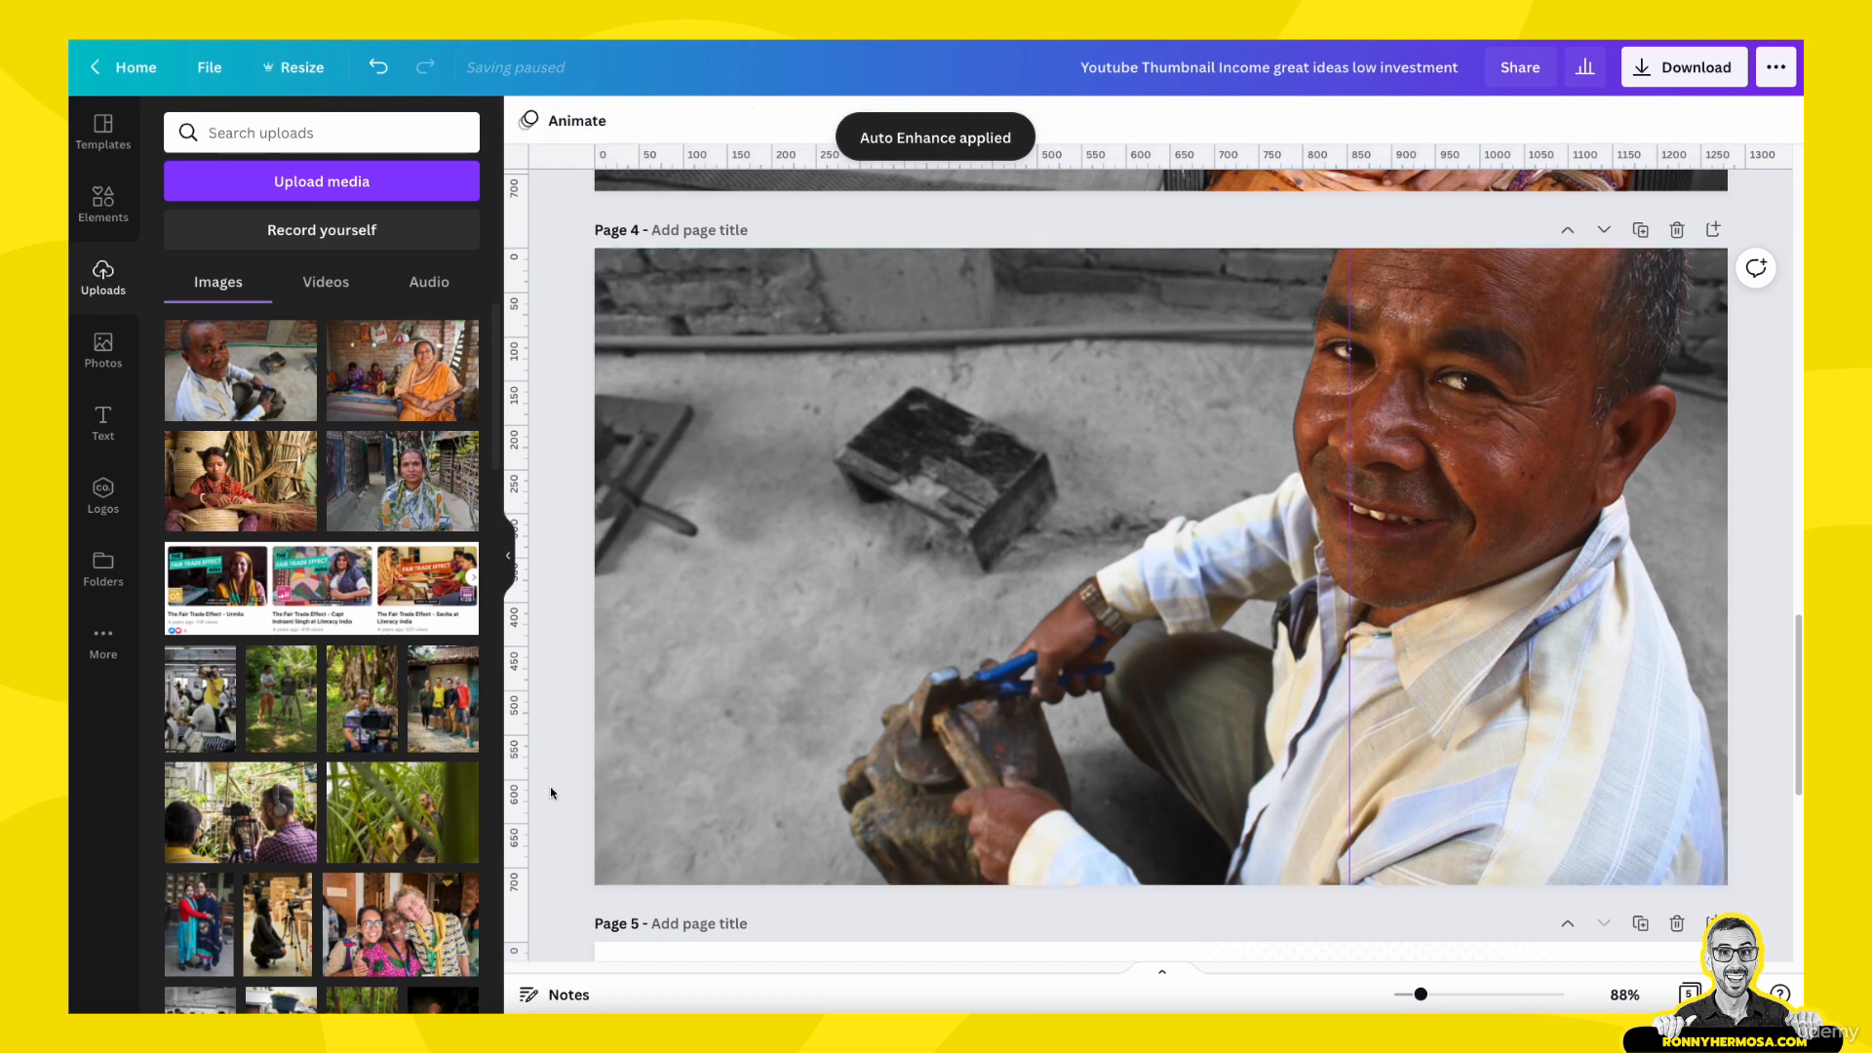
- Recolour the FAIR TRADE label and the arrow on page 5 with the green from the Fair Trade Connection secondary colours
{"action": "scroll", "coordinate": [699, 718], "scroll_direction": "down", "scroll_amount": 2}
{"action": "scroll", "coordinate": [830, 625], "scroll_direction": "down", "scroll_amount": 5}
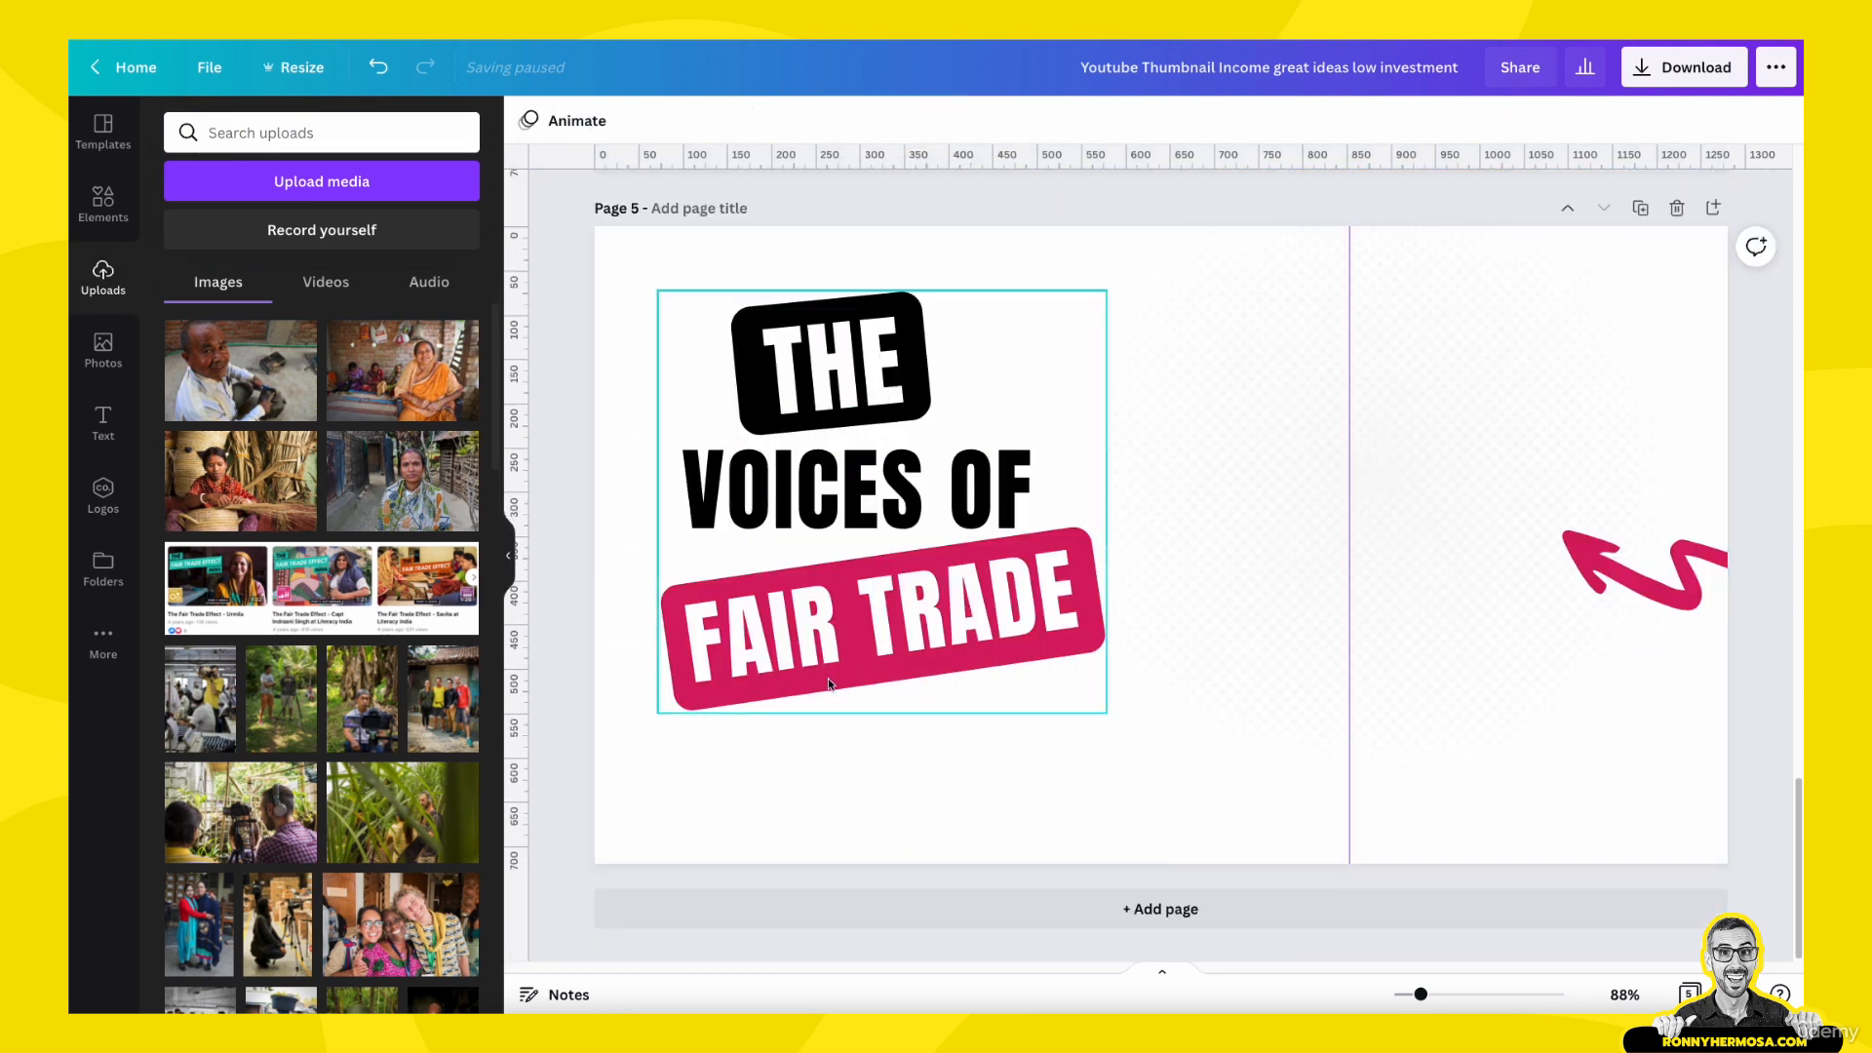
{"action": "left_click", "coordinate": [832, 691]}
{"action": "left_click", "coordinate": [828, 690]}
{"action": "left_click", "coordinate": [828, 750]}
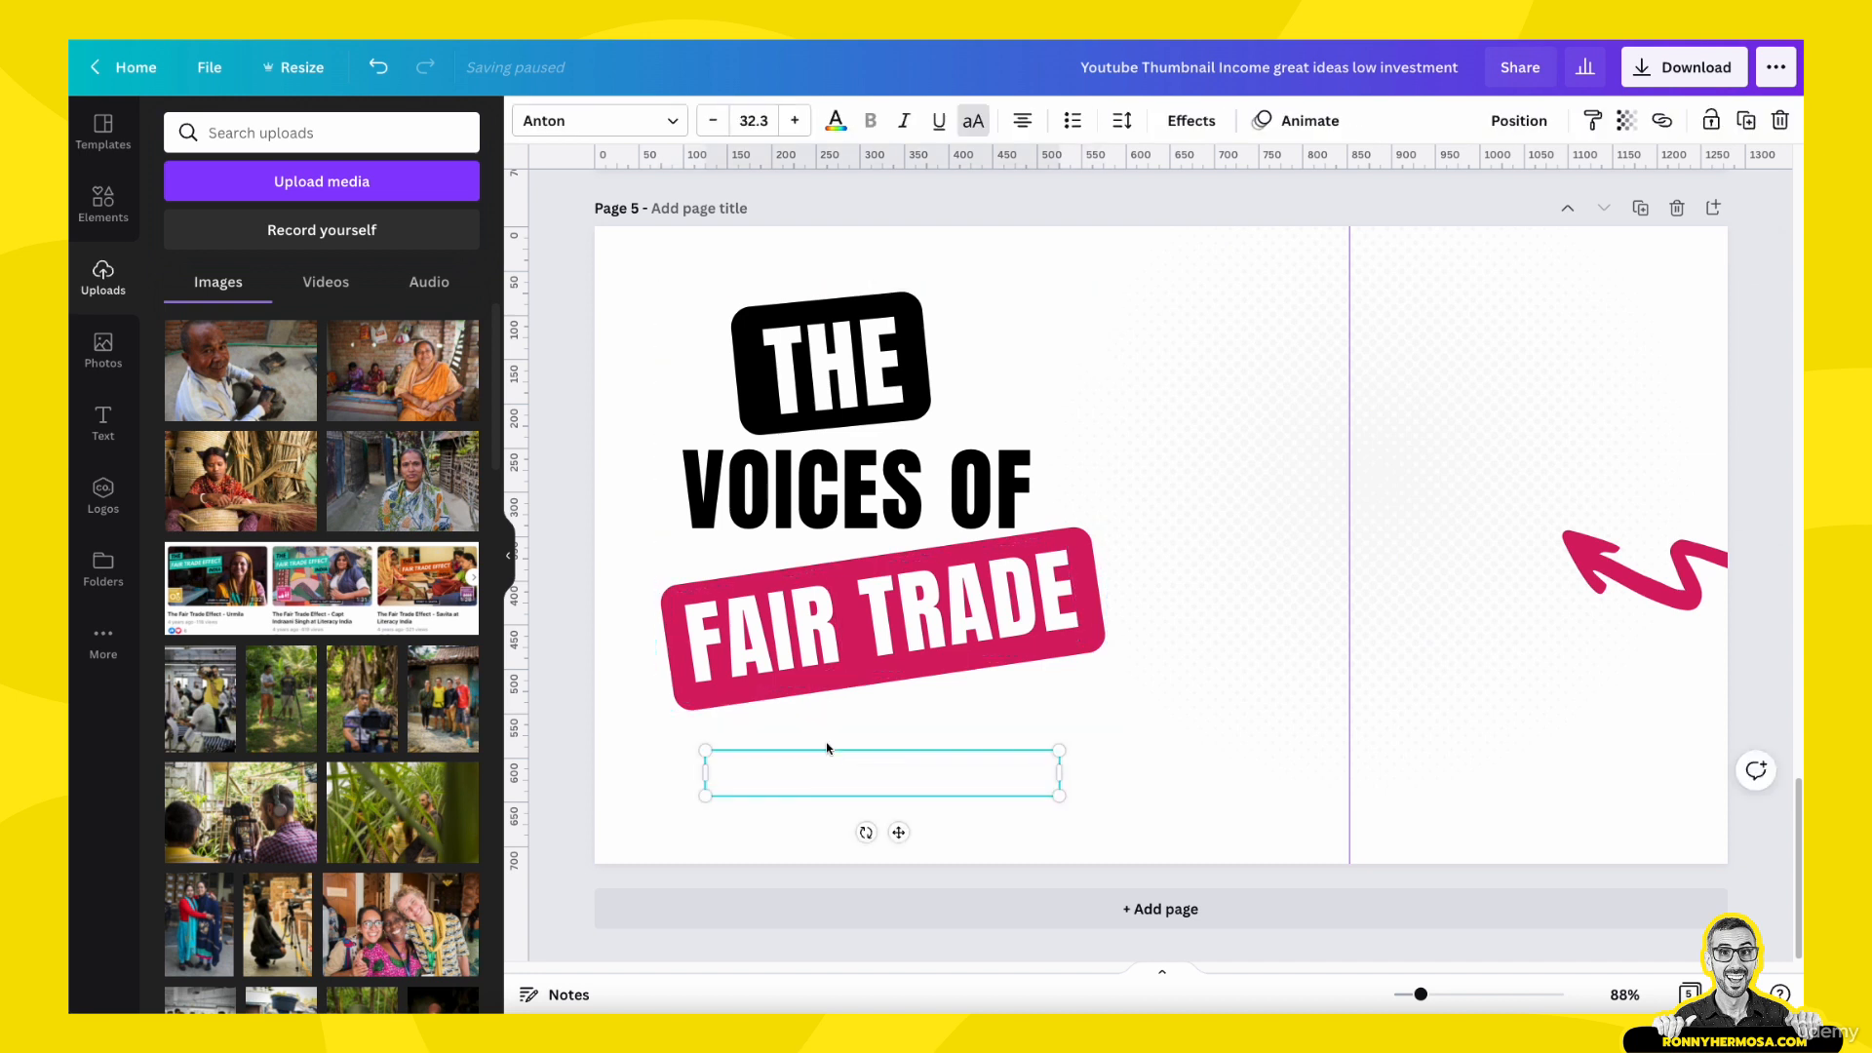
{"action": "left_click", "coordinate": [676, 599]}
{"action": "left_click", "coordinate": [673, 646]}
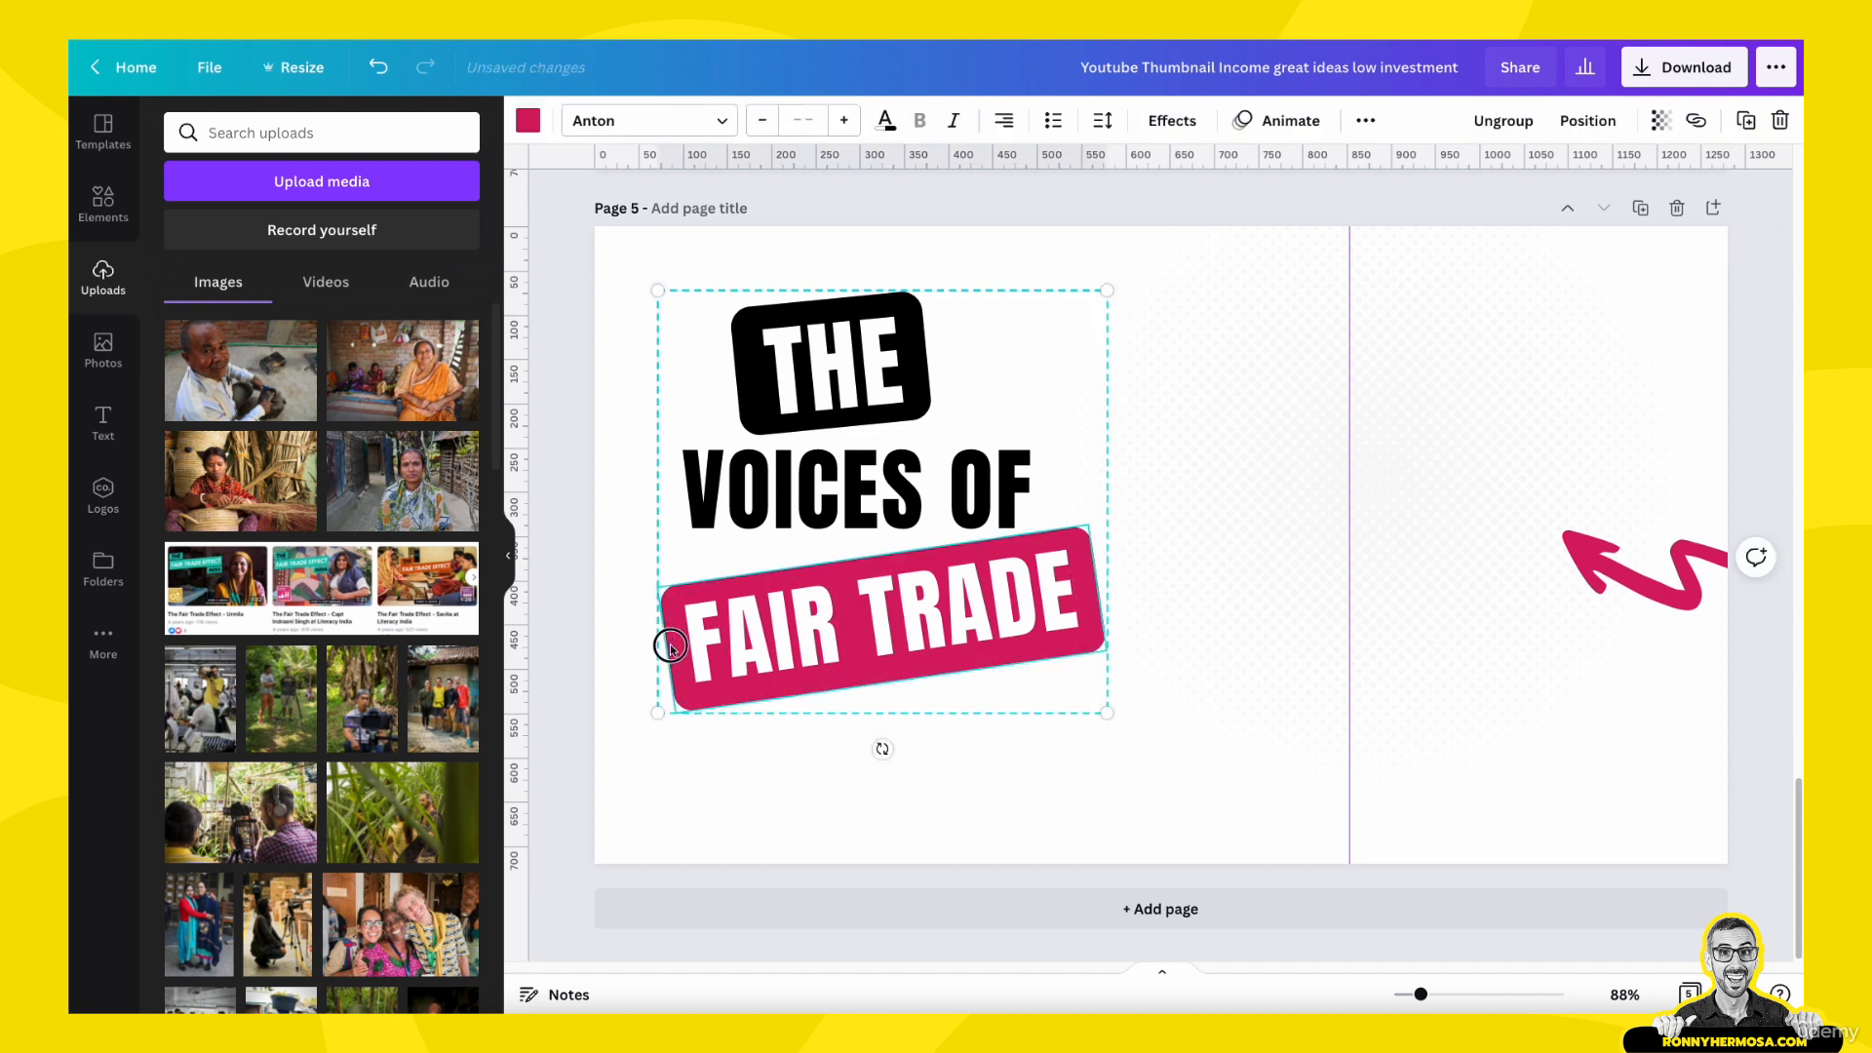
{"action": "left_click", "coordinate": [528, 119]}
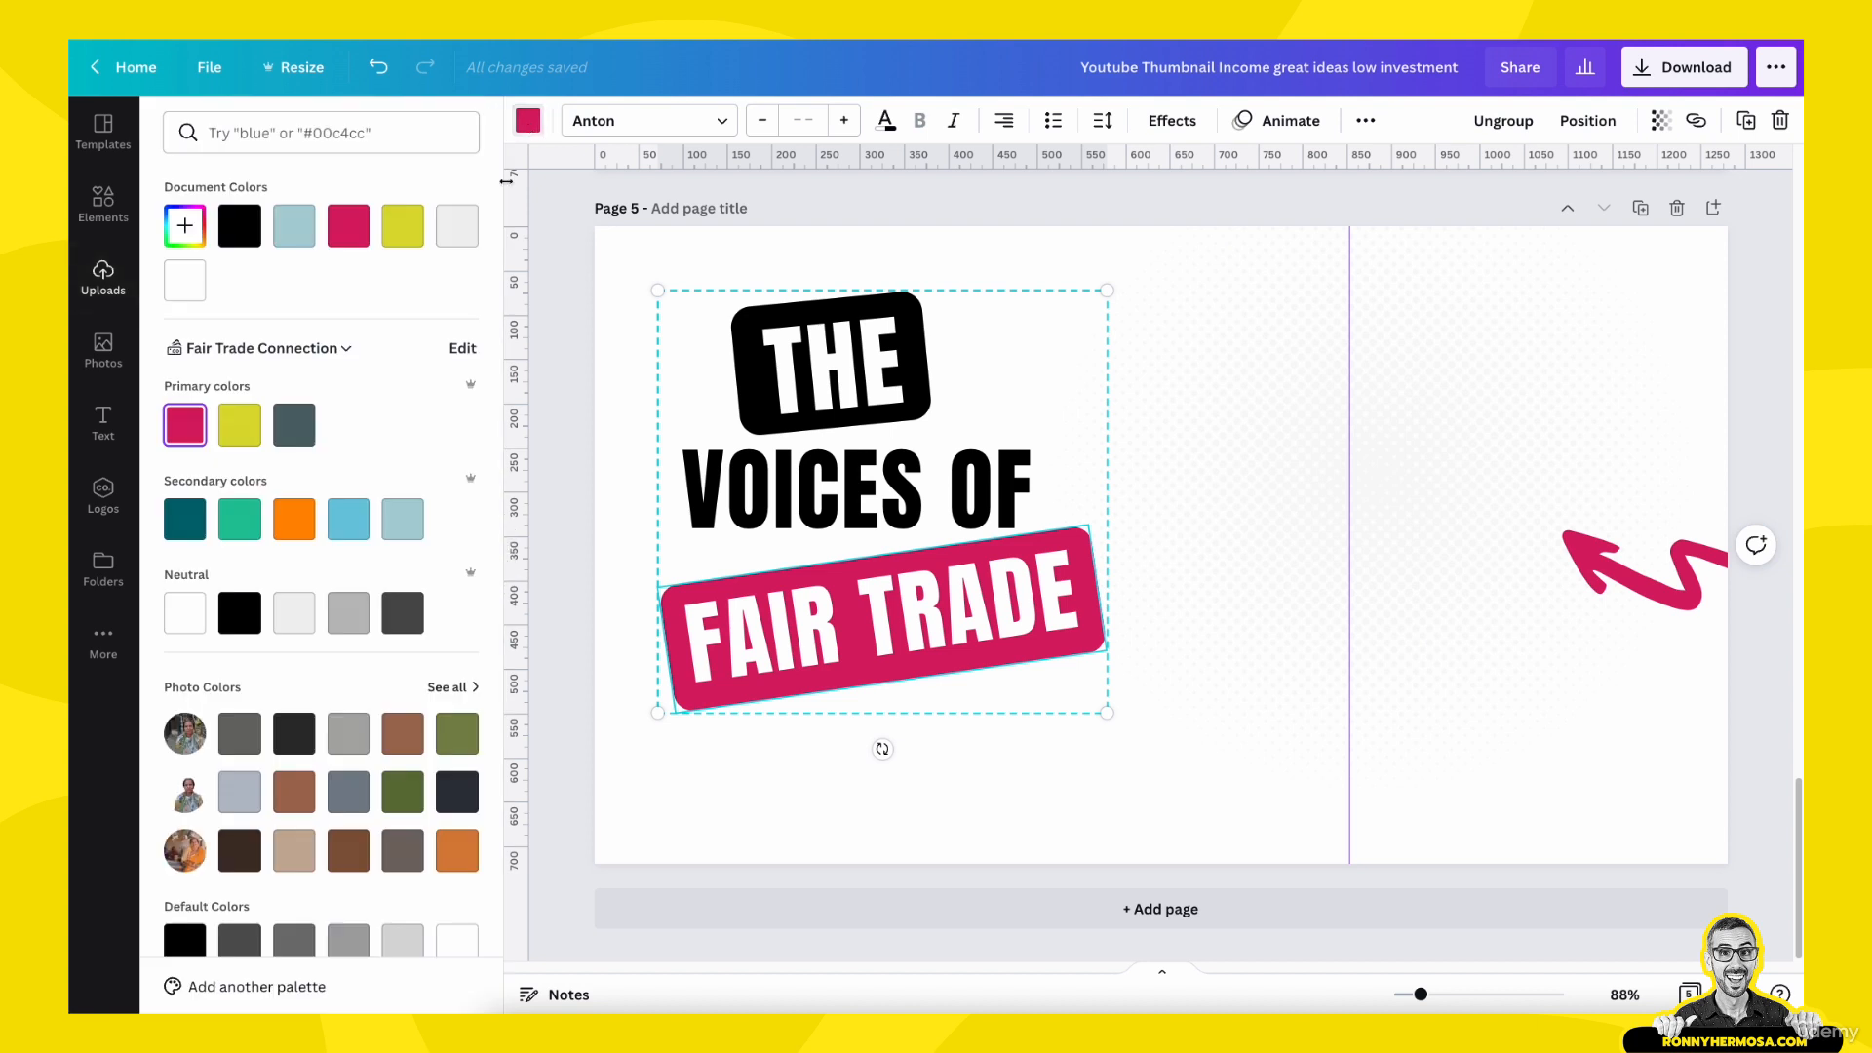
{"action": "left_click", "coordinate": [241, 520]}
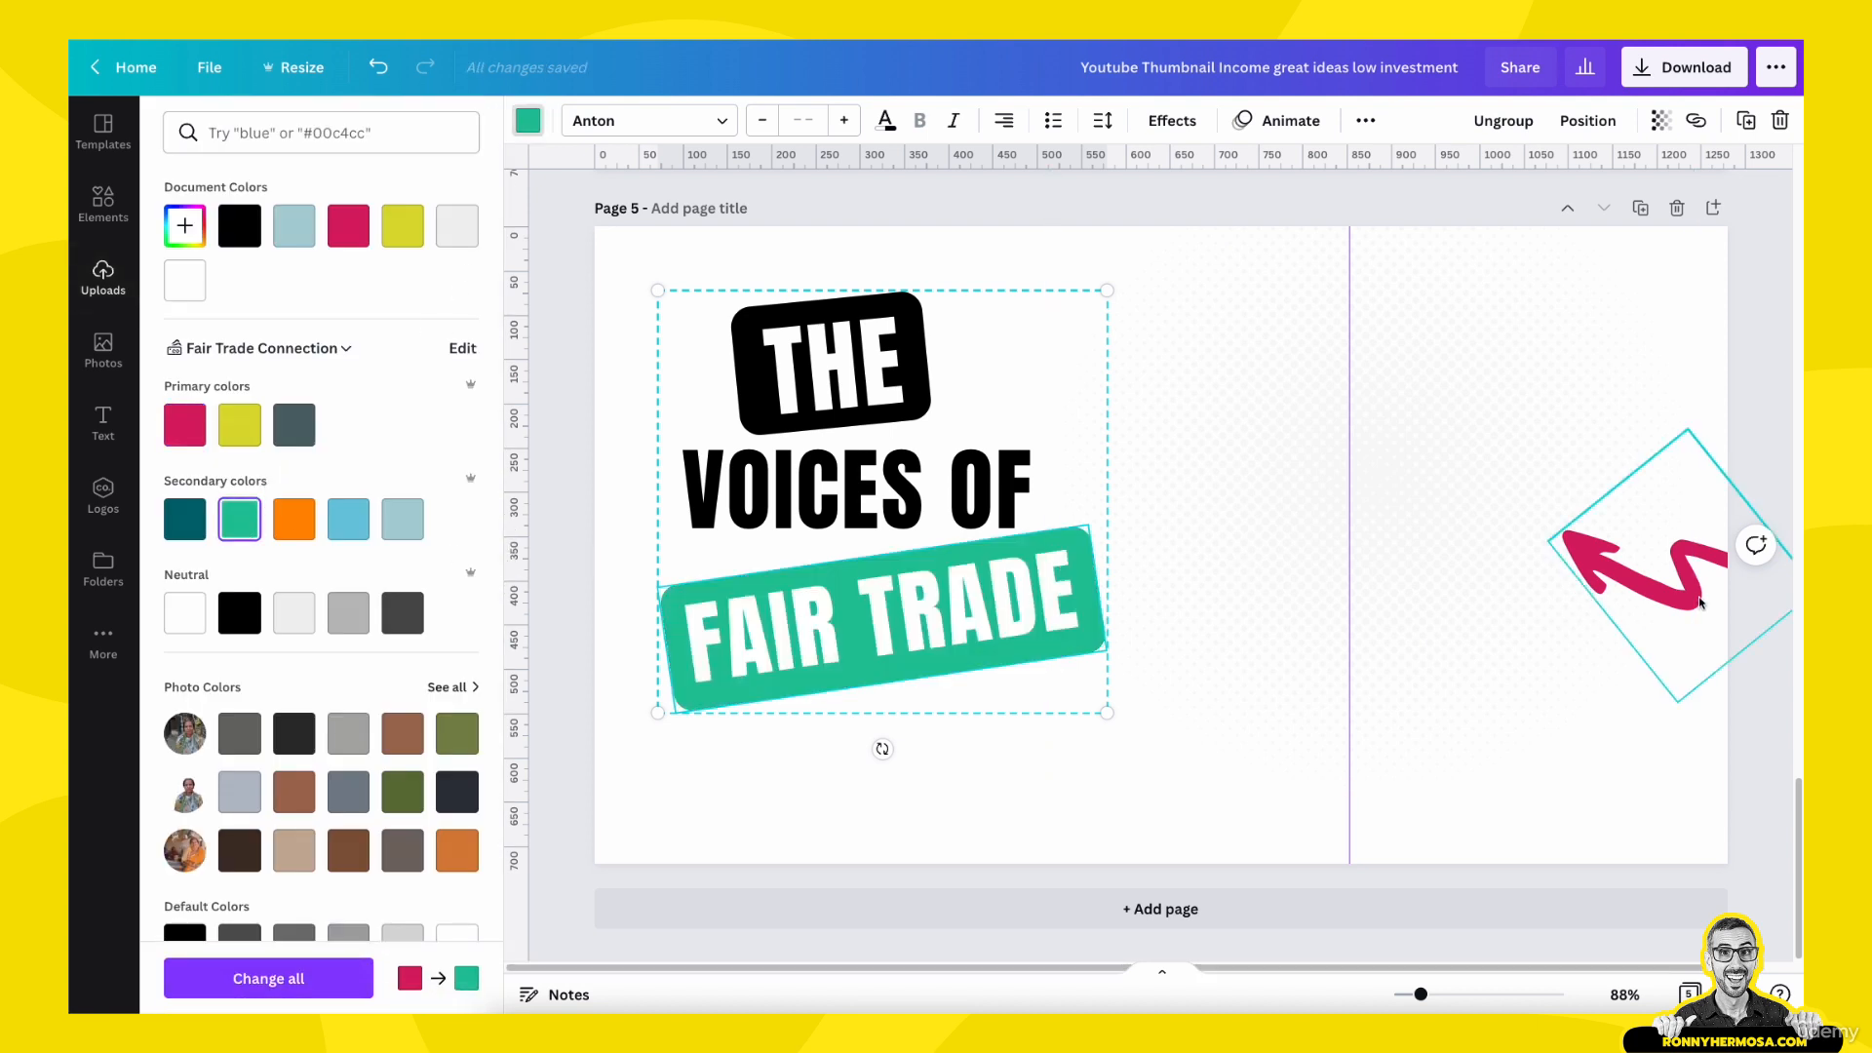
{"action": "left_click", "coordinate": [1565, 575]}
{"action": "left_click", "coordinate": [240, 519]}
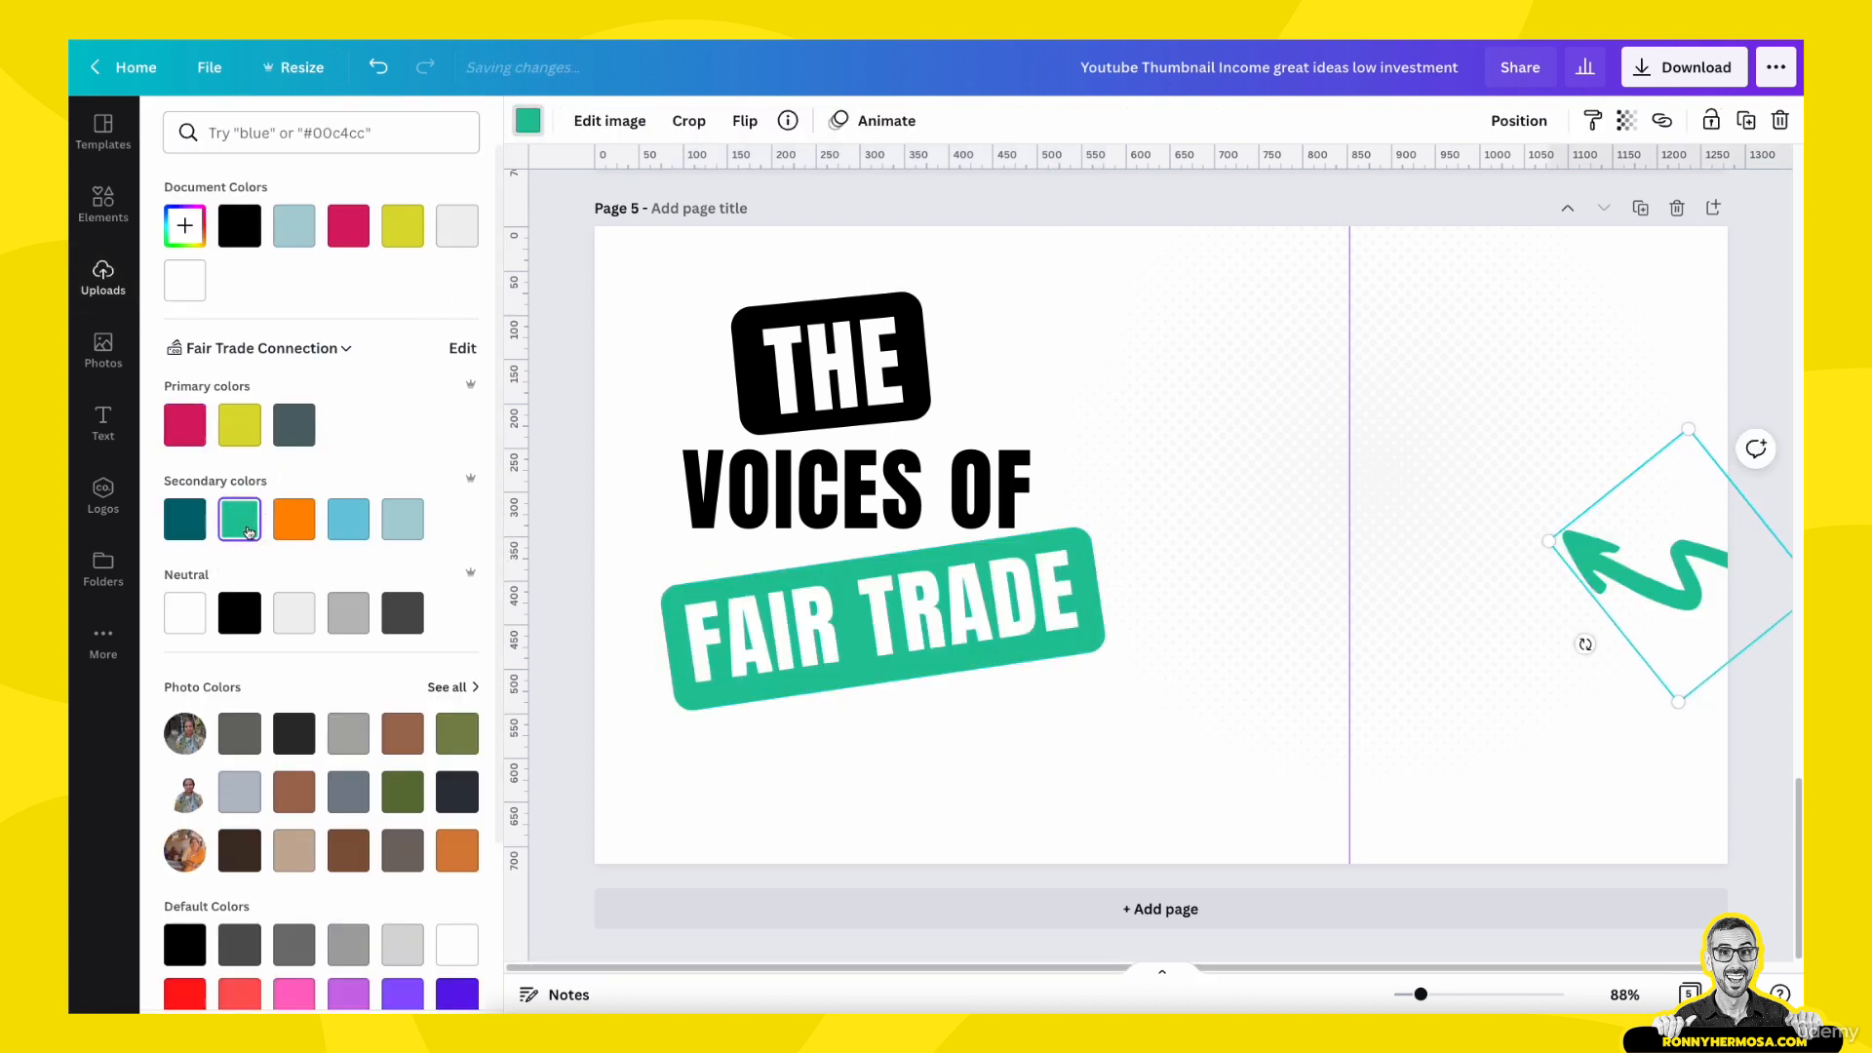
{"action": "key", "text": "Escape"}
- Copy all the title labels, story text, arrow and dot pattern from page 5 and paste them onto page 4
{"action": "left_click_drag", "start_coordinate": [565, 244], "coordinate": [1754, 879]}
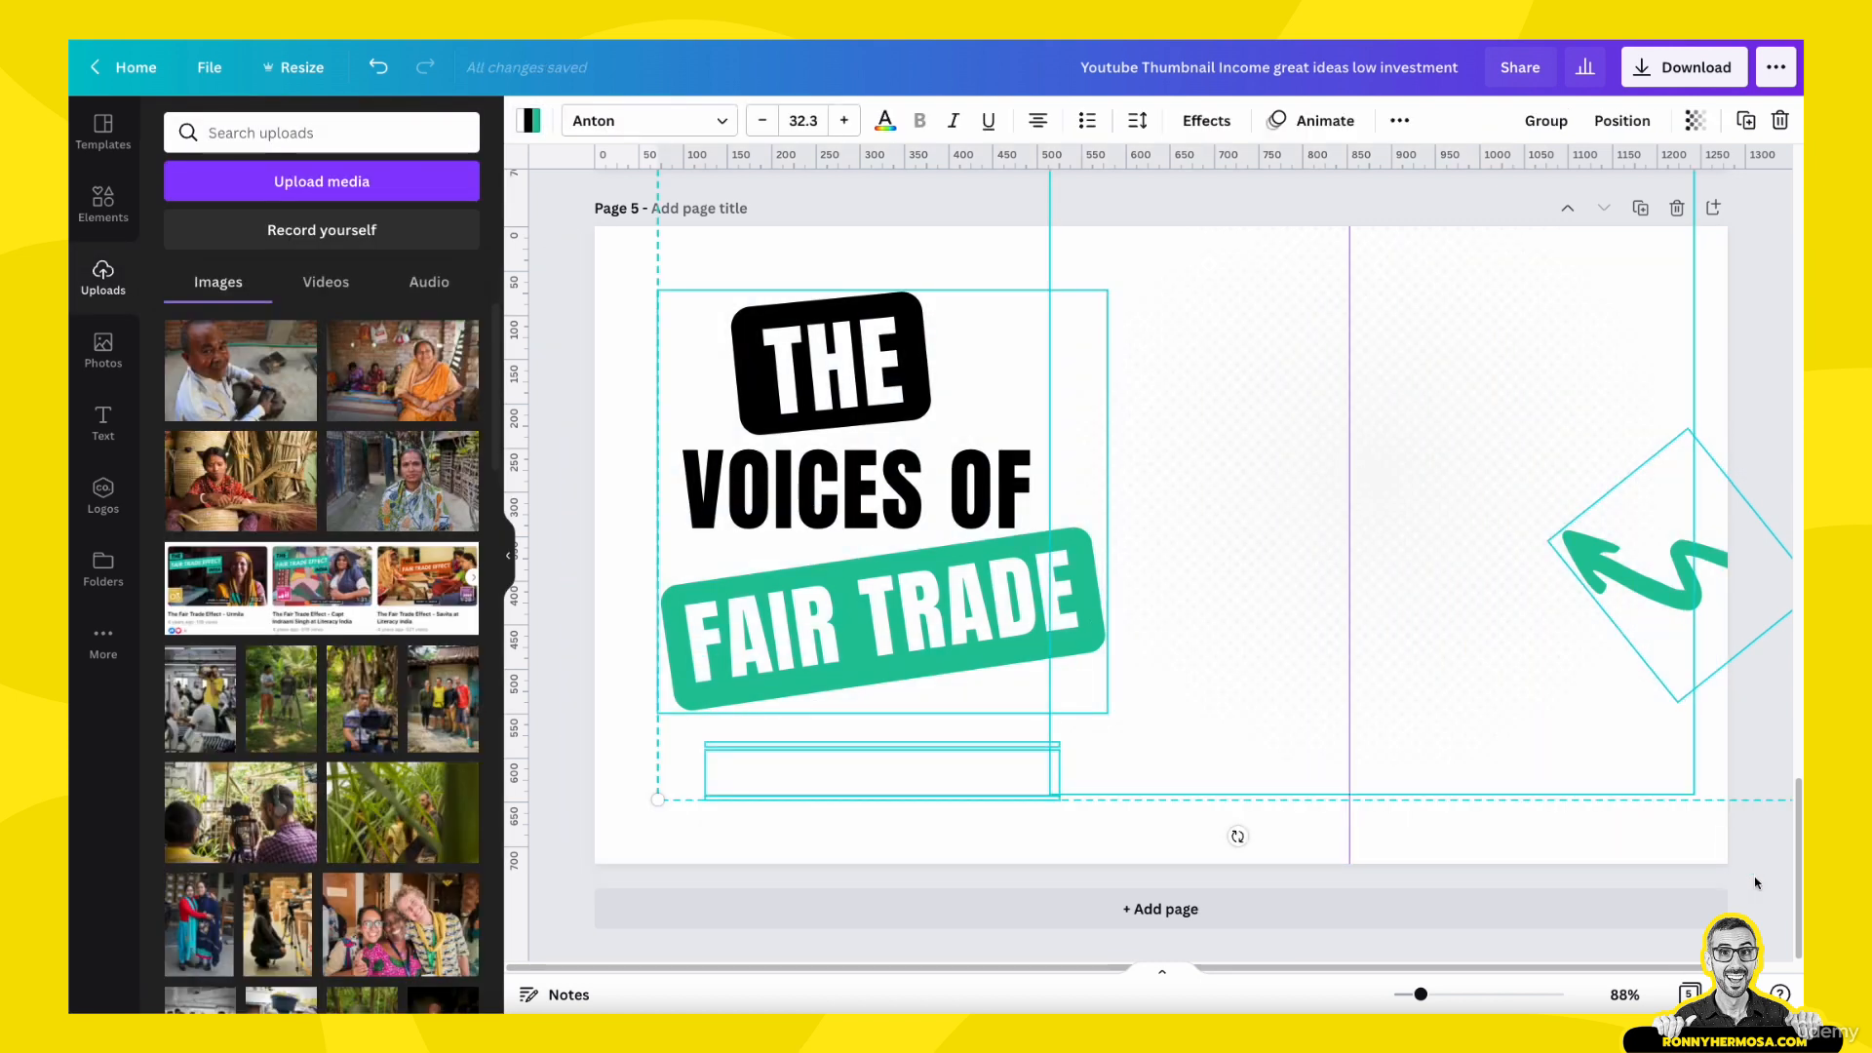
{"action": "key", "text": "super+c"}
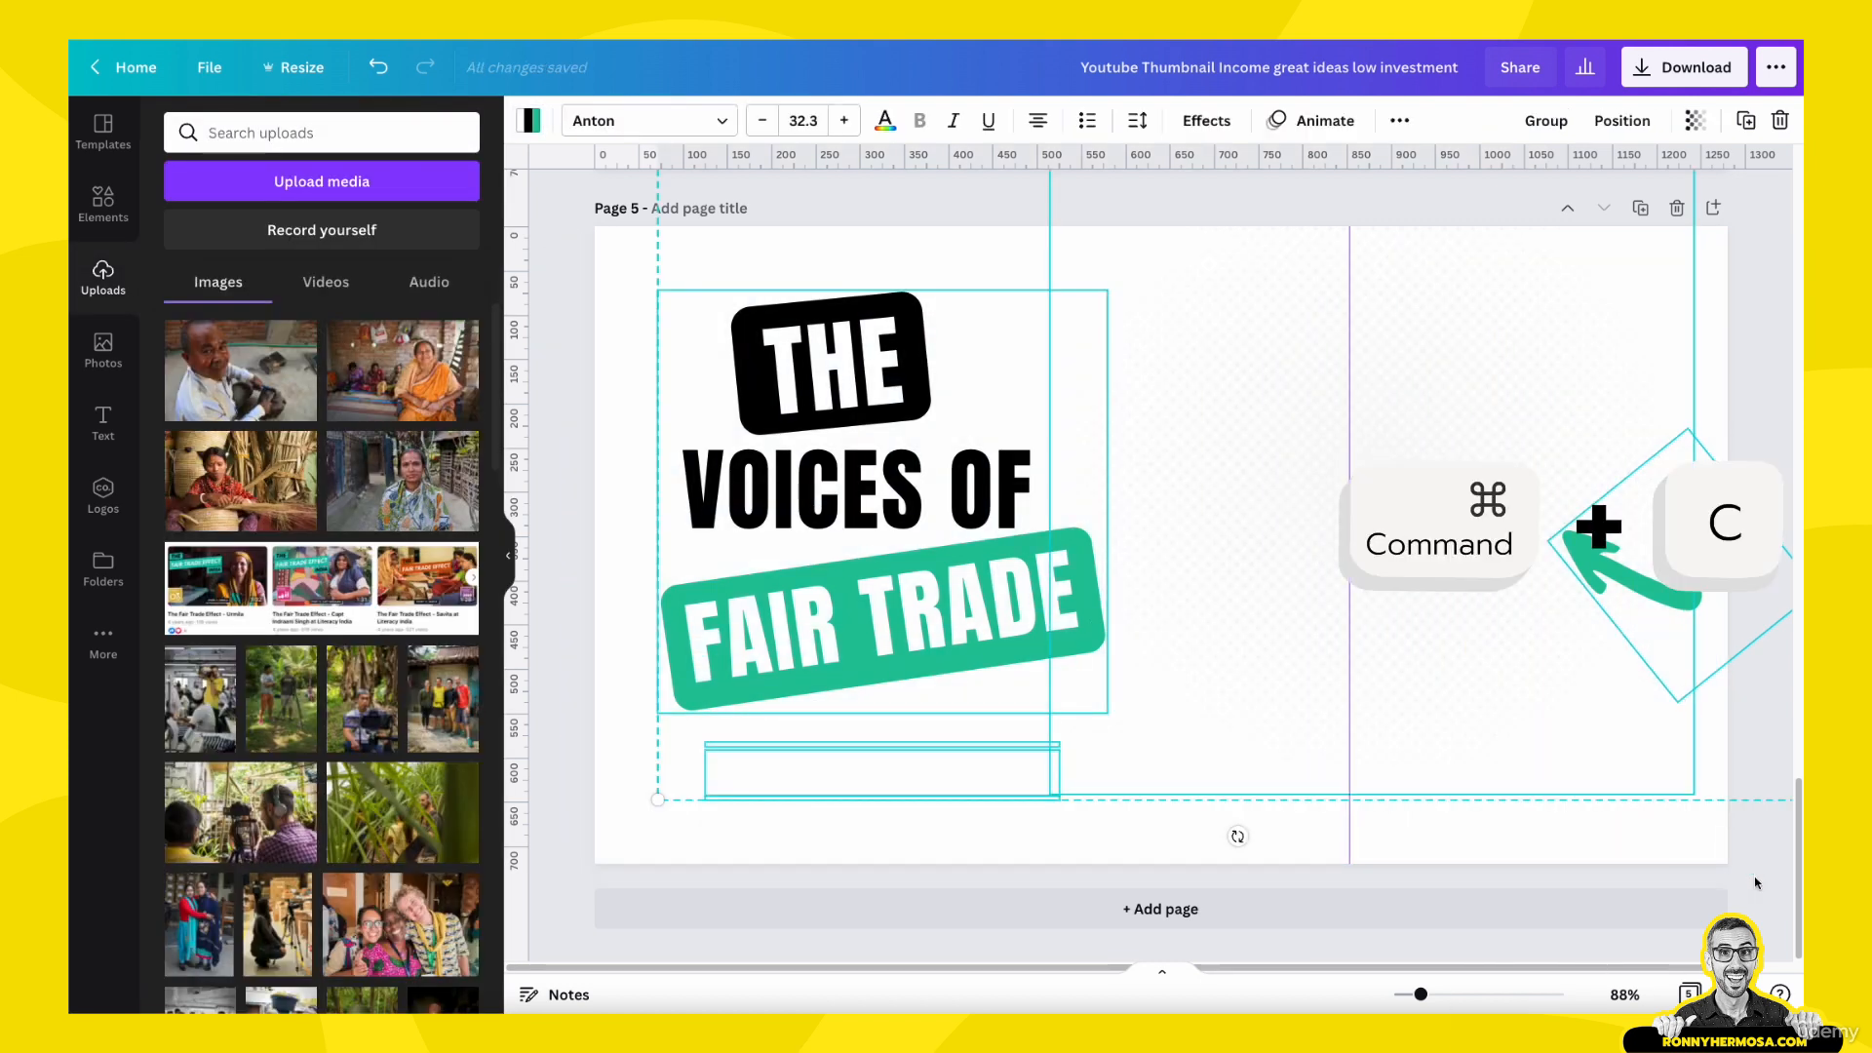
{"action": "scroll", "coordinate": [1323, 787], "scroll_direction": "up", "scroll_amount": 7}
{"action": "left_click", "coordinate": [1074, 412]}
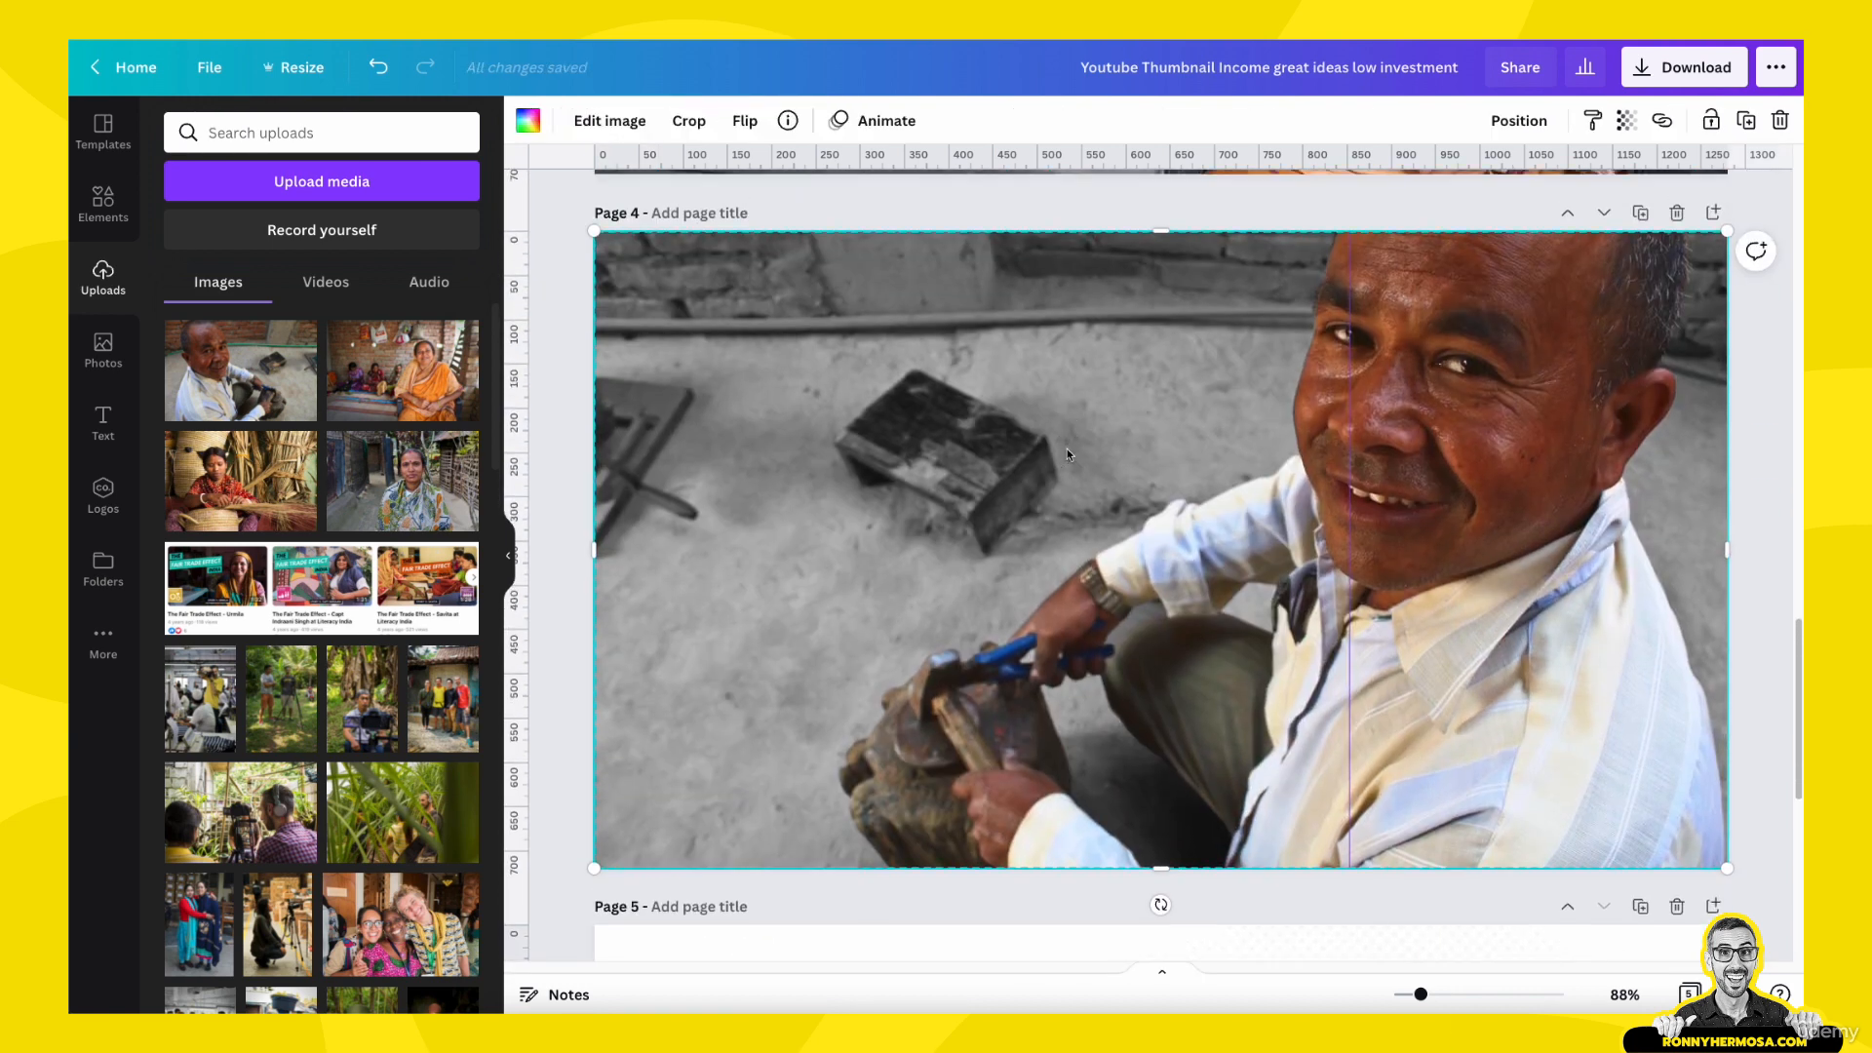
{"action": "key", "text": "super+v"}
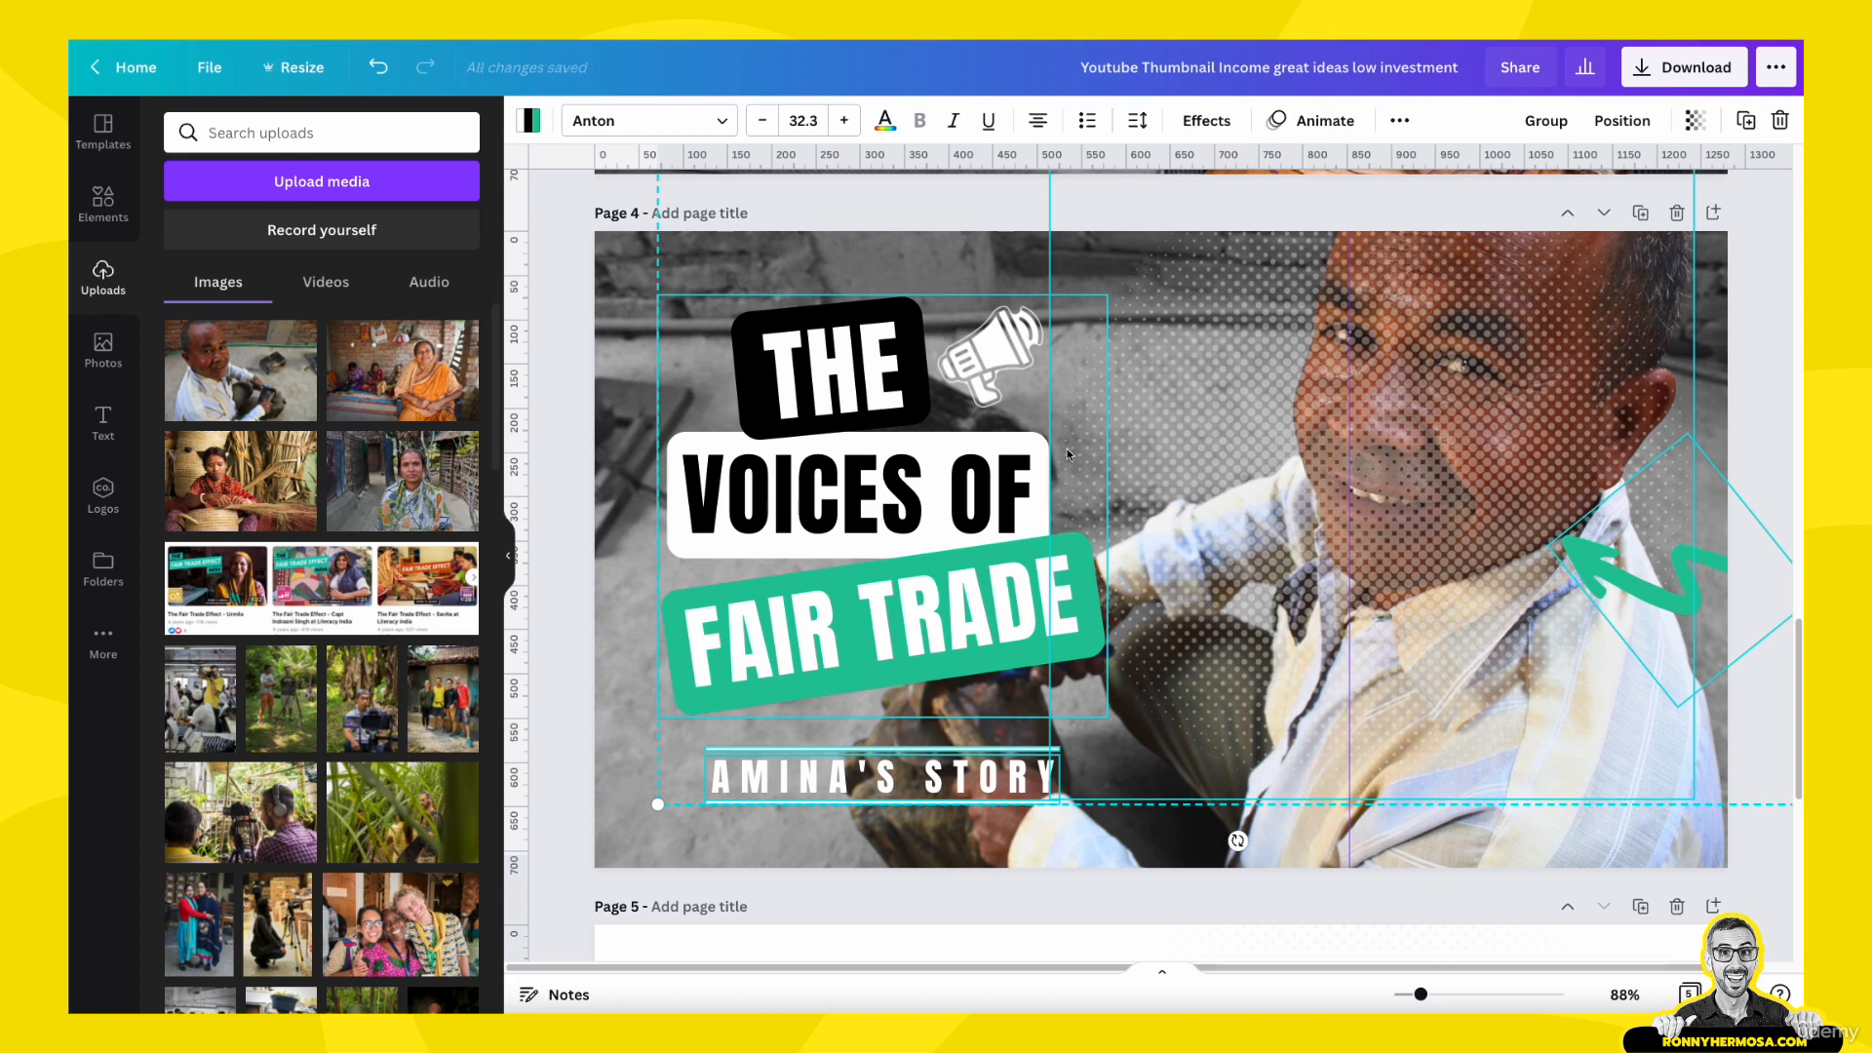
{"action": "left_click", "coordinate": [1753, 381]}
- Shift the dot pattern toward the page's upper-right corner and send it backward behind the man's cutout
{"action": "left_click_drag", "start_coordinate": [1321, 412], "coordinate": [1355, 348]}
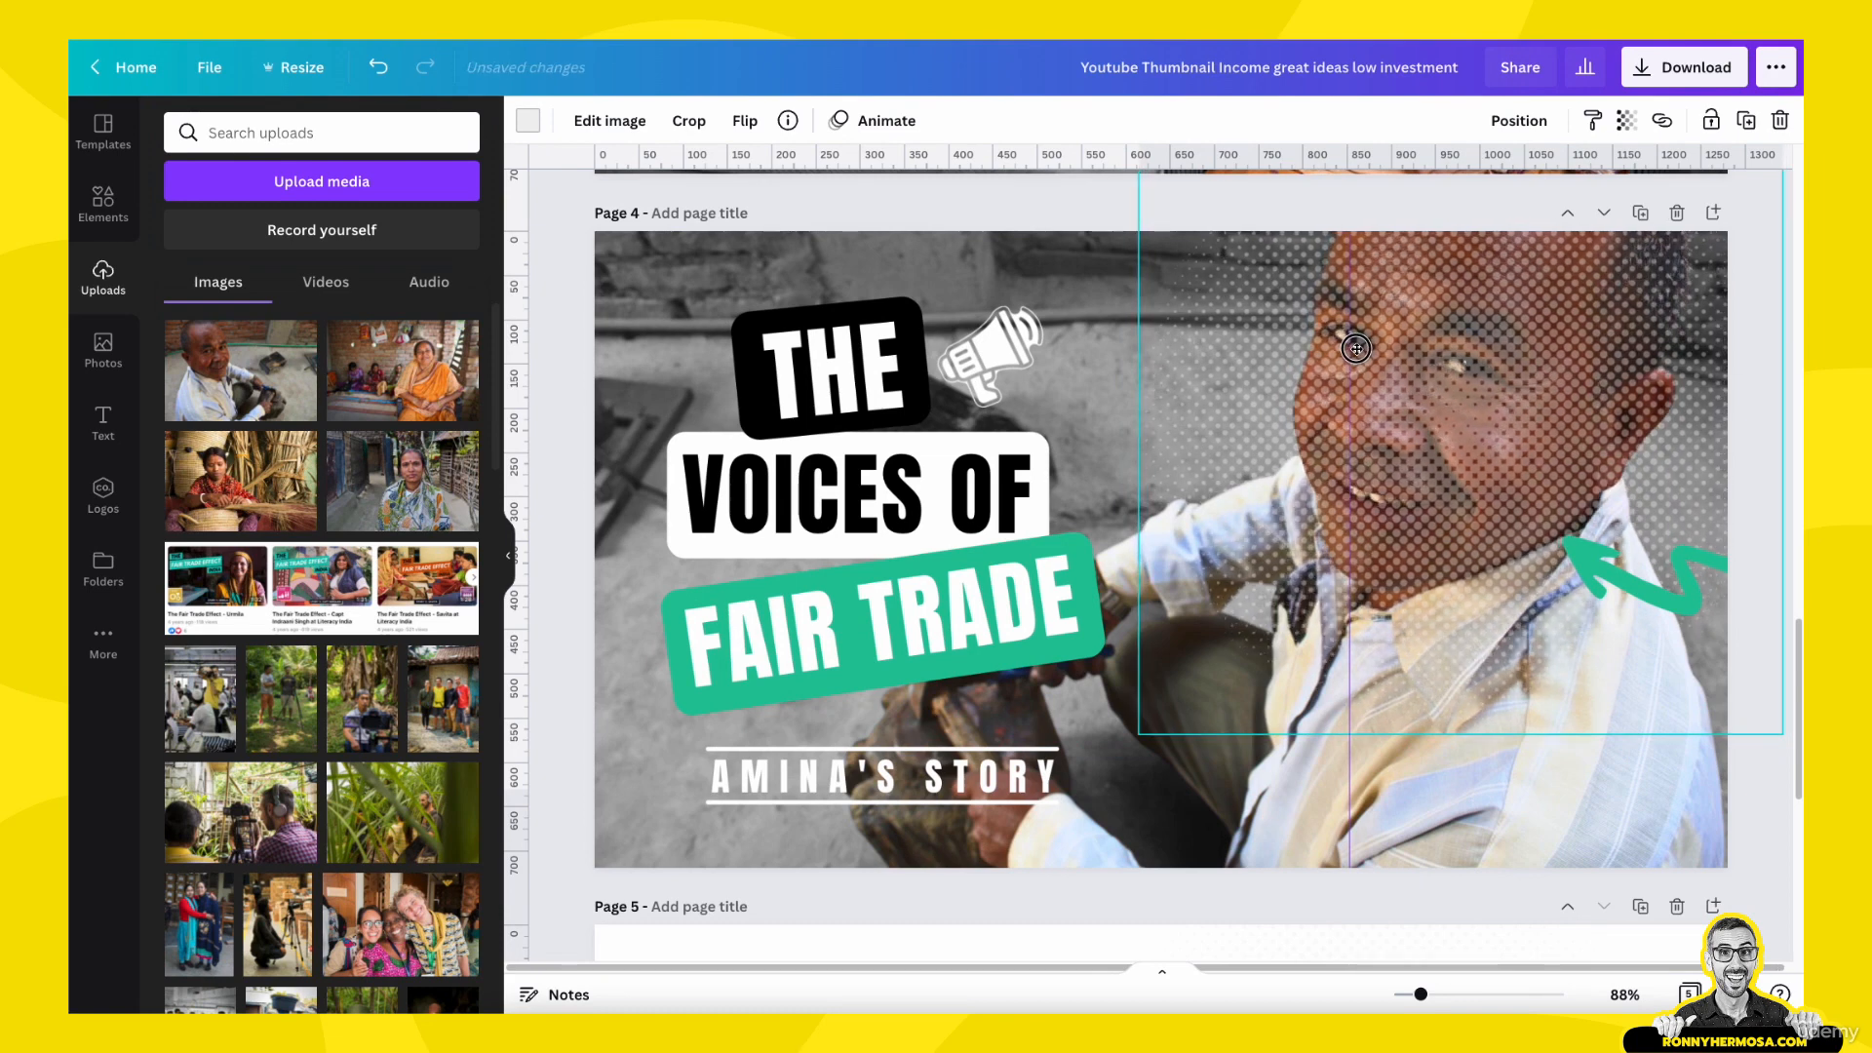
{"action": "left_click", "coordinate": [1509, 130]}
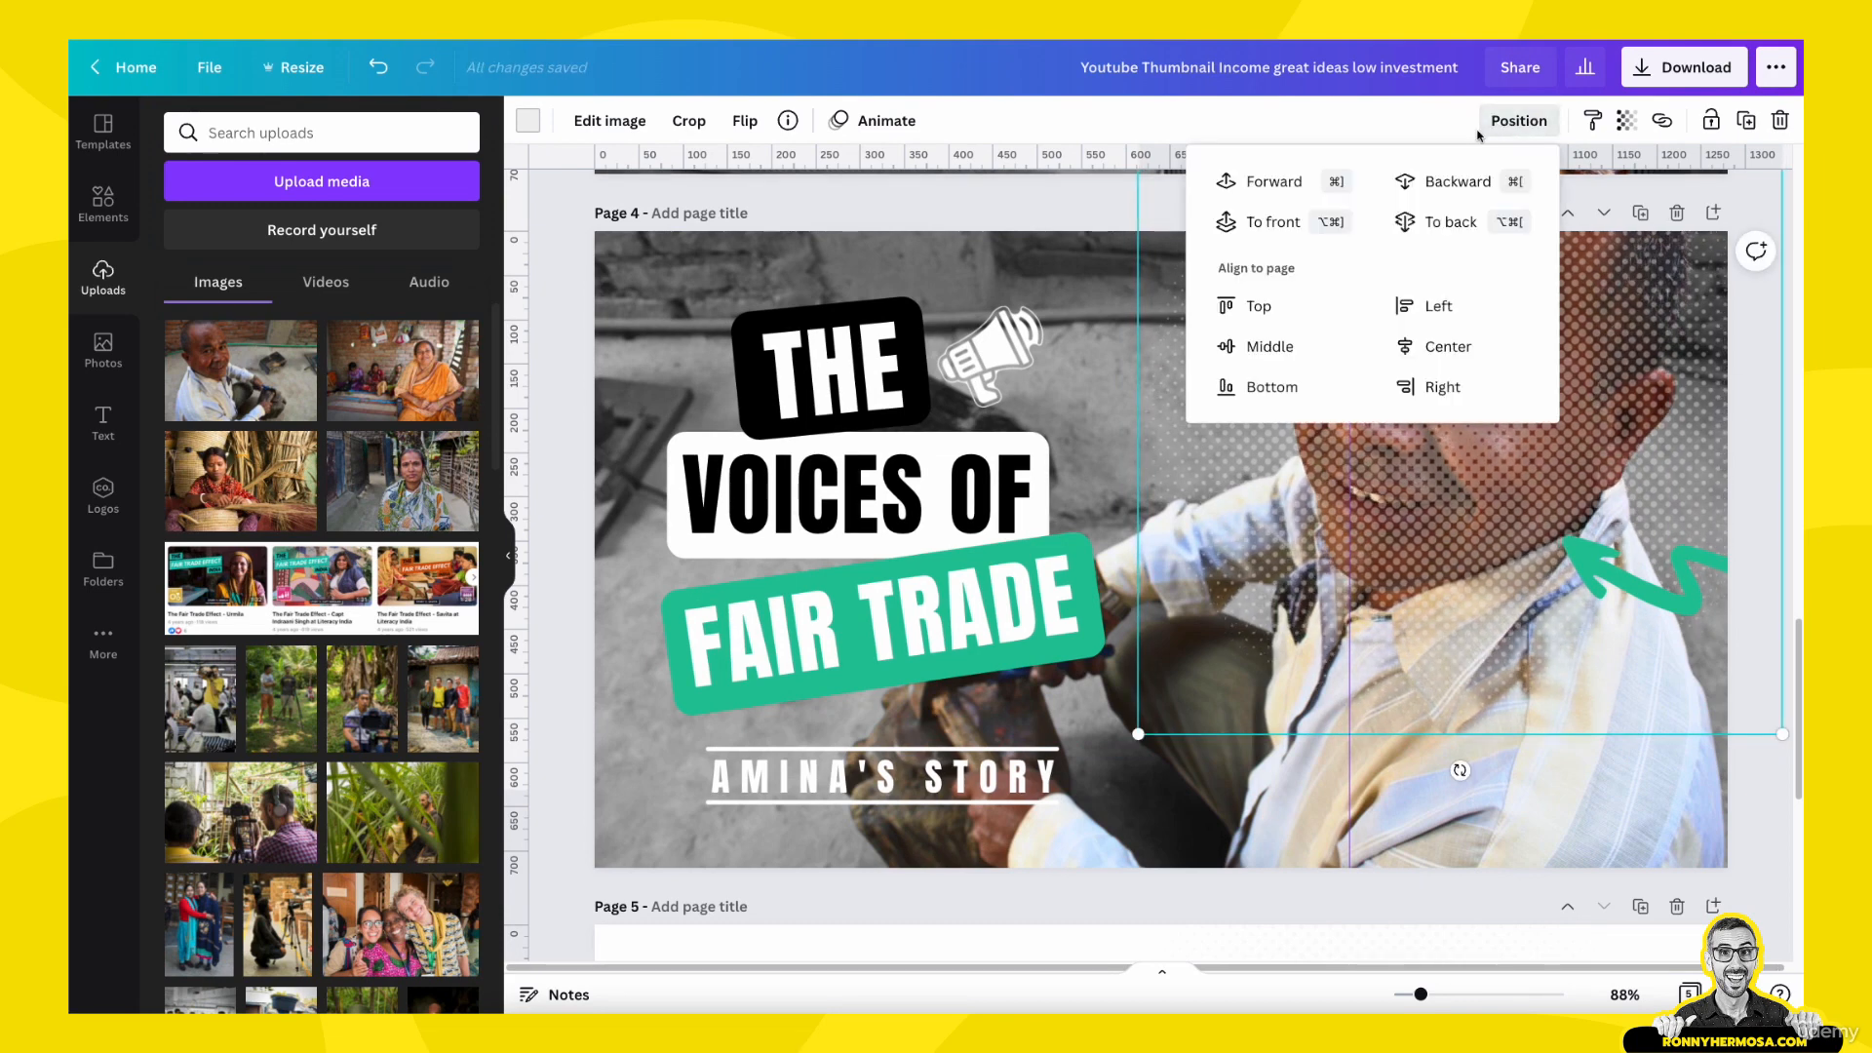
{"action": "left_click", "coordinate": [1467, 182]}
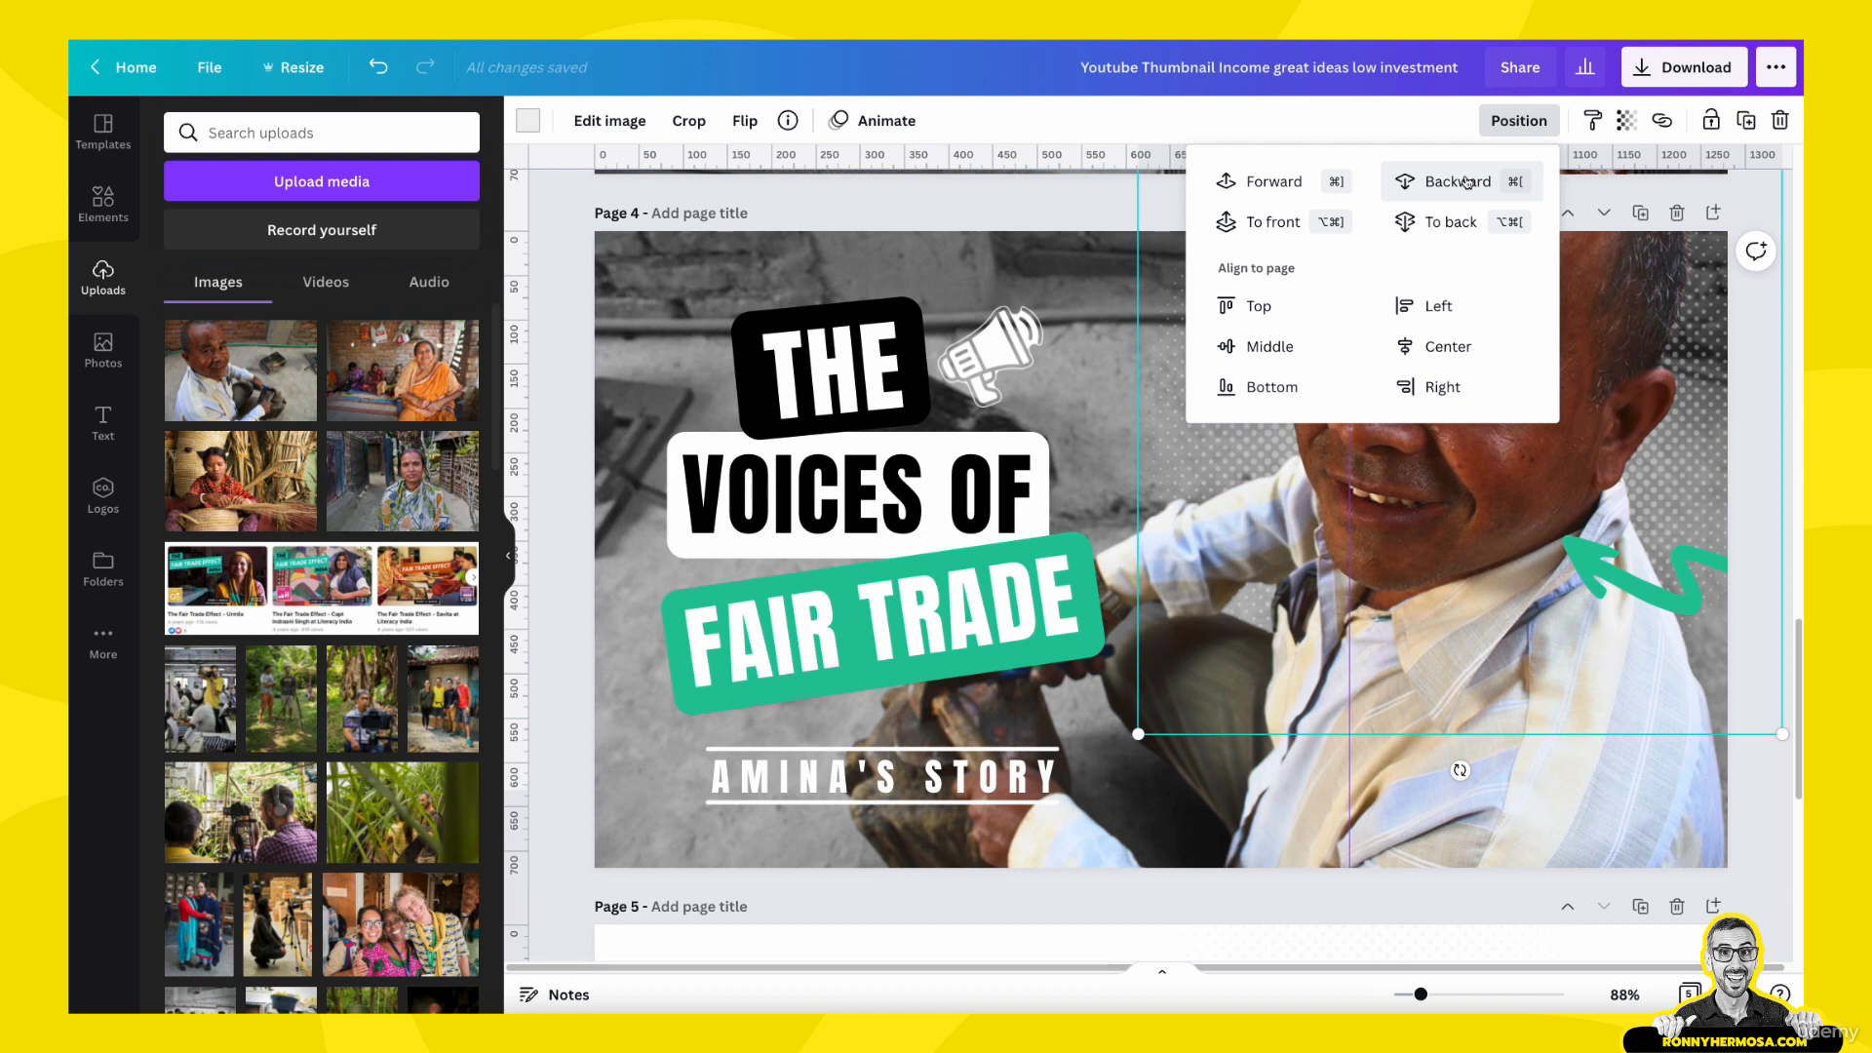
{"action": "left_click", "coordinate": [1189, 585]}
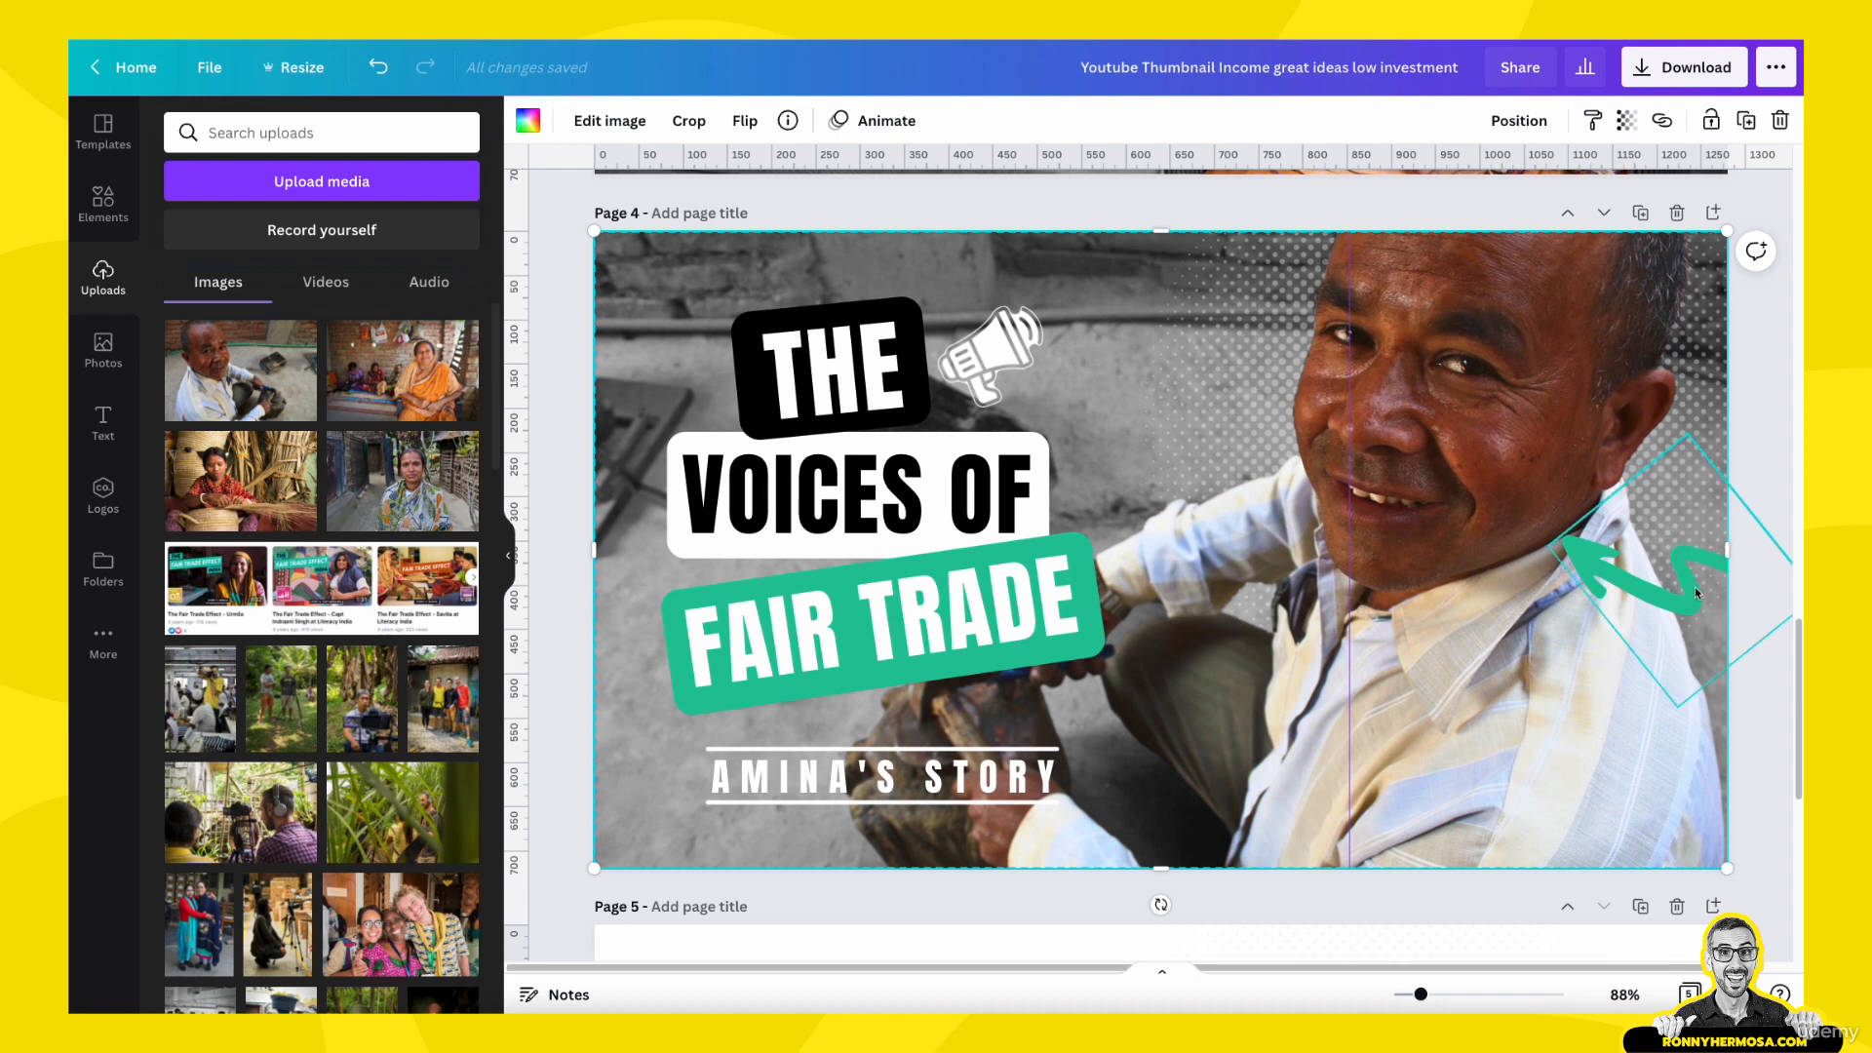
- Move the green arrow on page 4 slightly lower beside the man's shirt collar
{"action": "left_click_drag", "start_coordinate": [1693, 588], "coordinate": [1692, 599]}
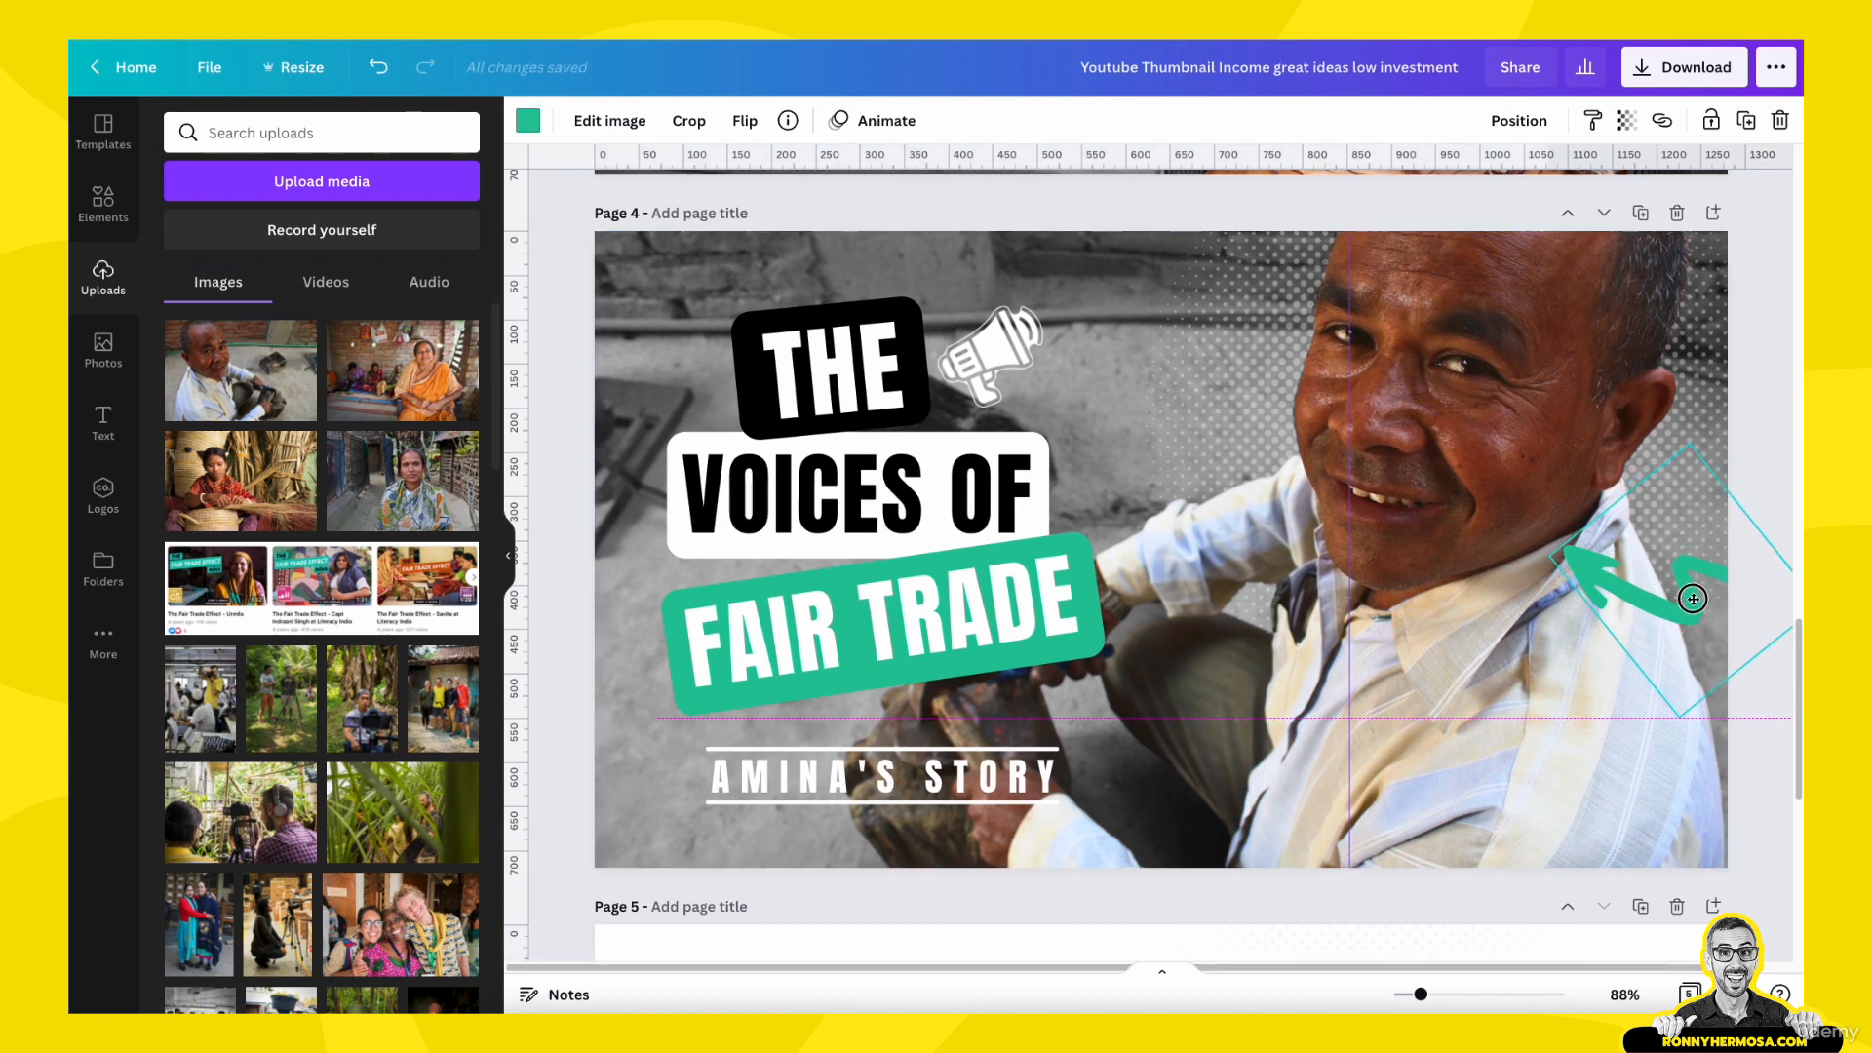
{"action": "left_click_drag", "start_coordinate": [1693, 598], "coordinate": [1691, 625]}
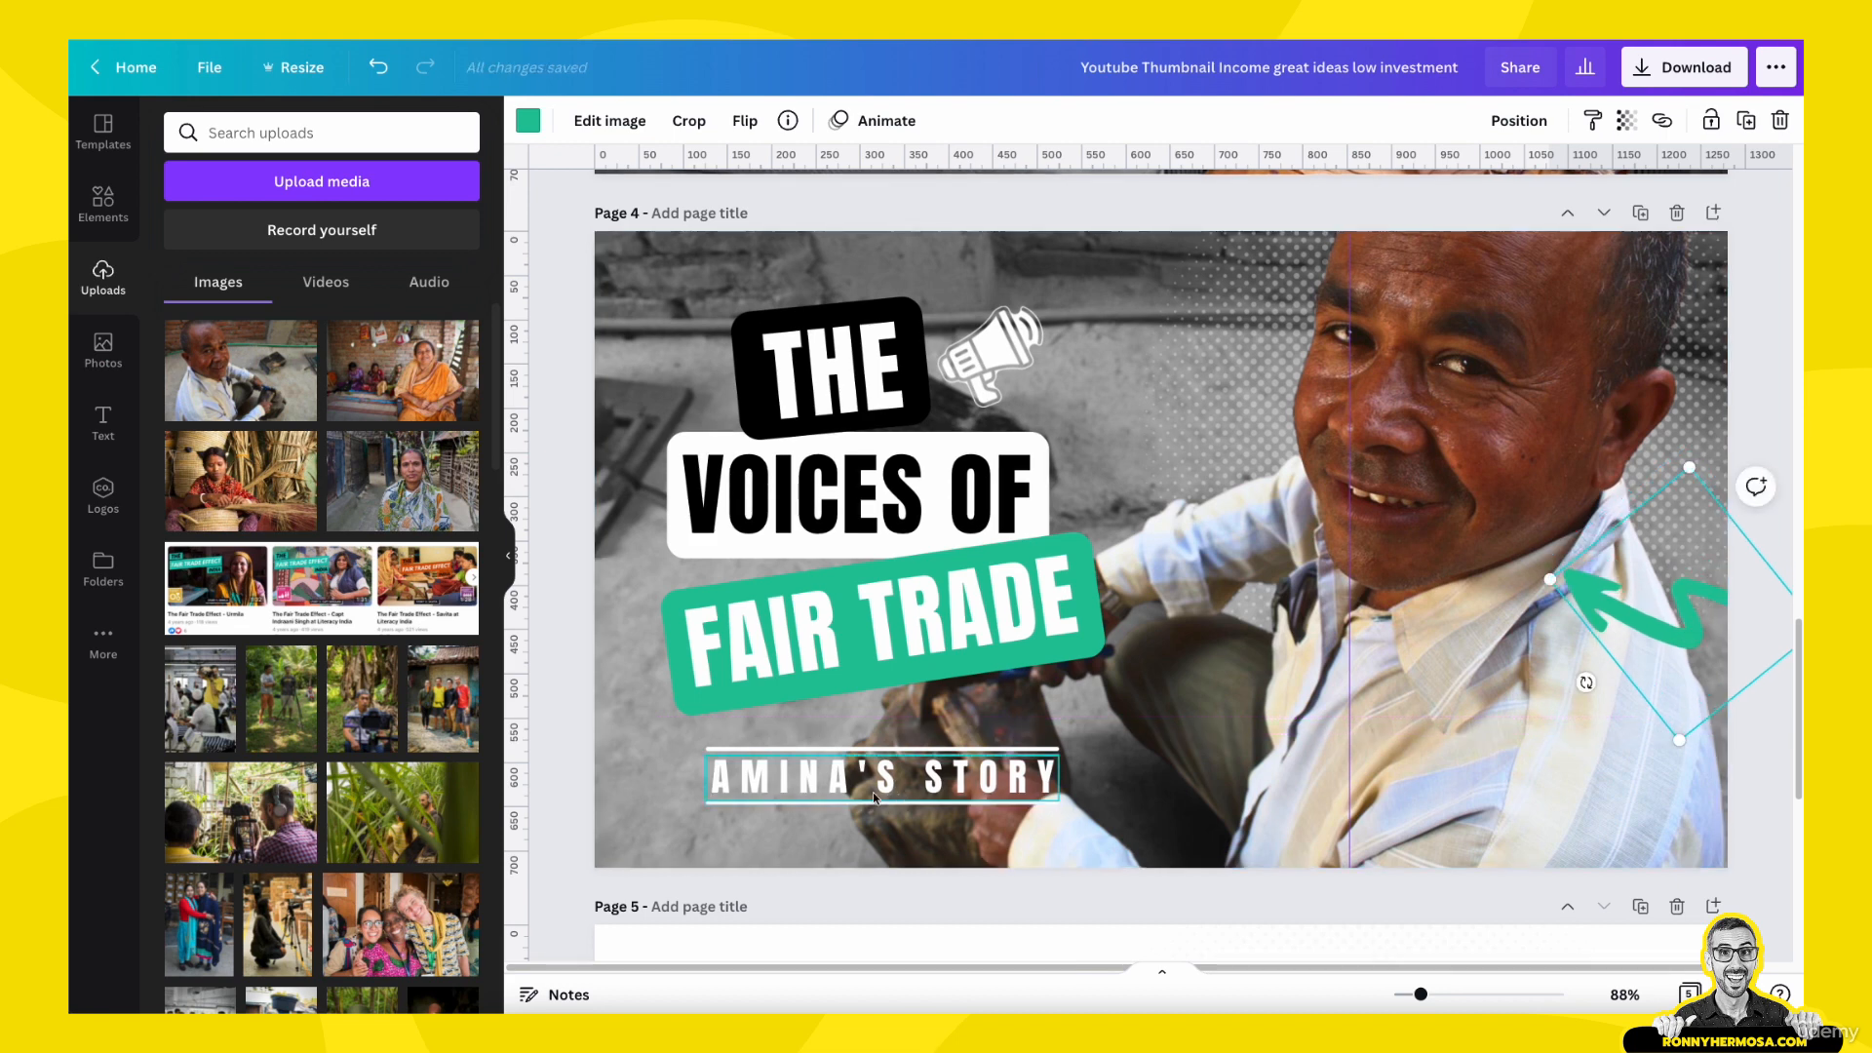
- Replace the name in page 4's story text with the pictured man's first name, keeping the rest of the text
{"action": "left_click", "coordinate": [751, 790]}
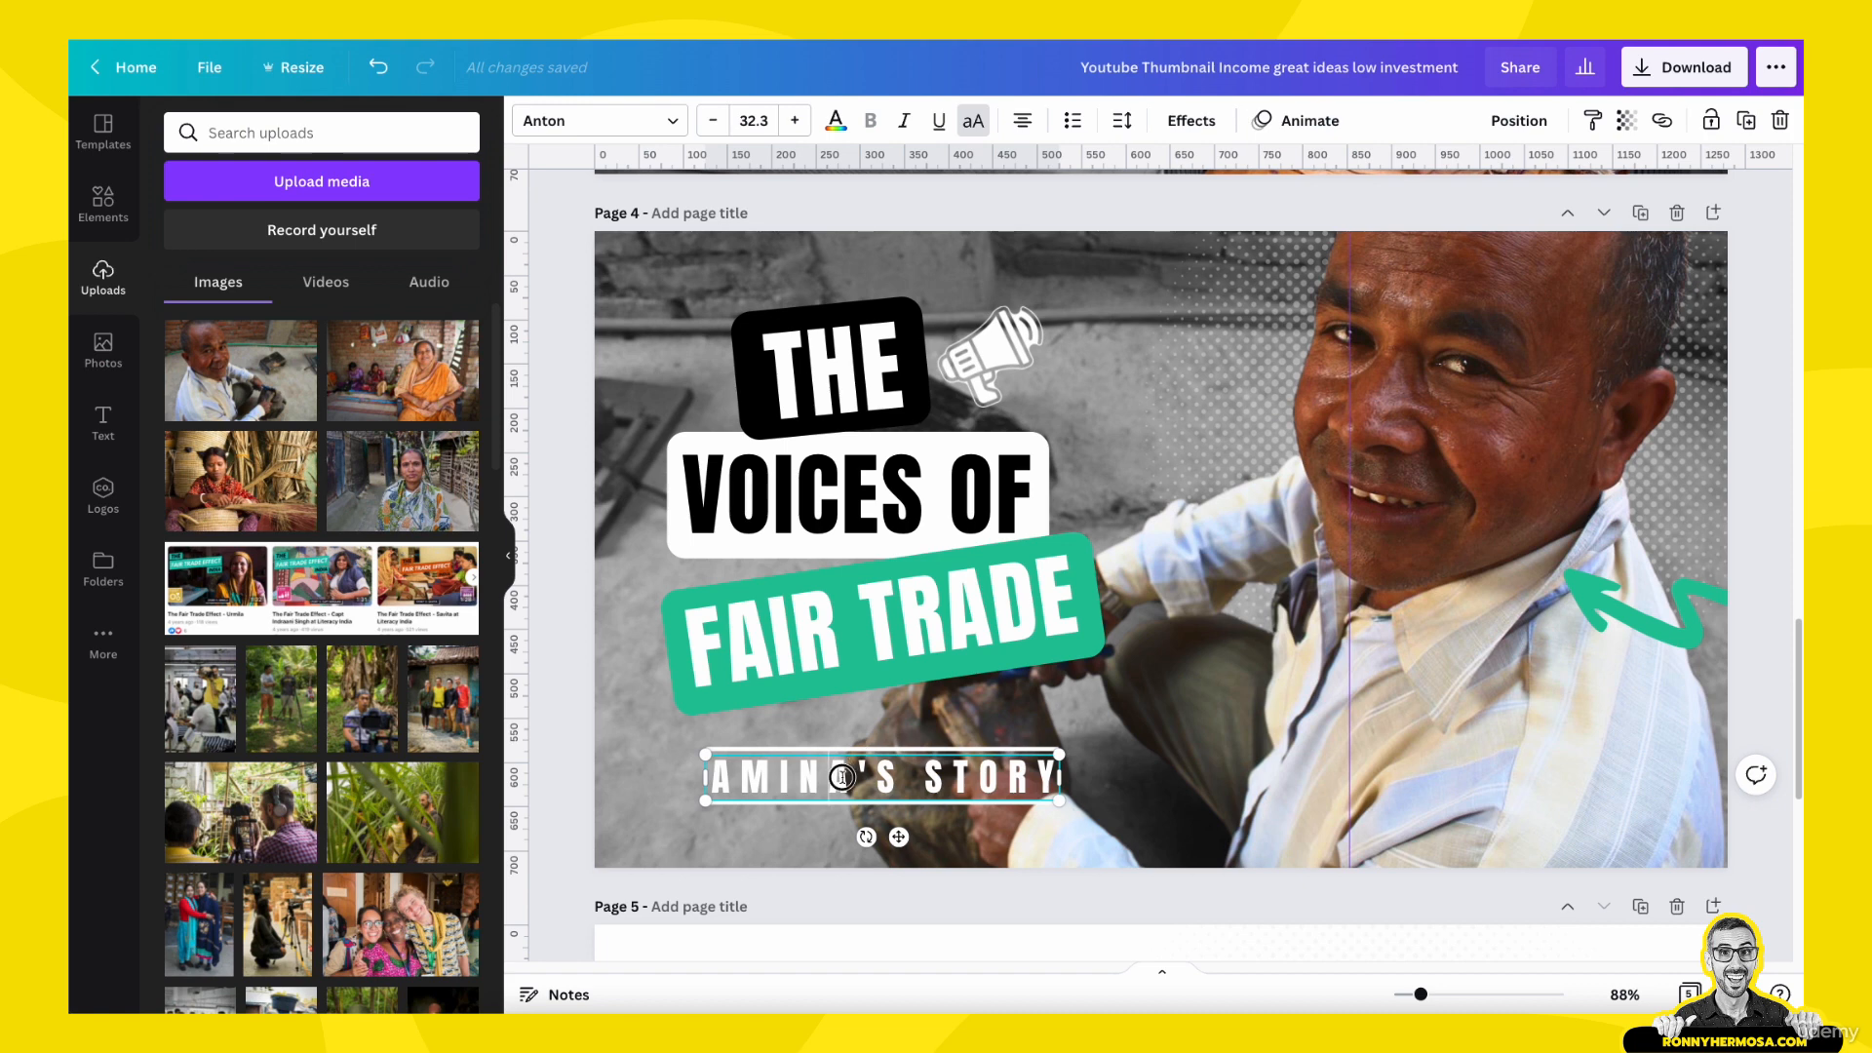
{"action": "left_click_drag", "start_coordinate": [839, 775], "coordinate": [806, 775]}
{"action": "left_click", "coordinate": [807, 776]}
{"action": "left_click", "coordinate": [848, 776]}
{"action": "key", "text": "BackSpace"}
{"action": "key", "text": "BackSpace"}
{"action": "key", "text": "BackSpace"}
{"action": "key", "text": "BackSpace"}
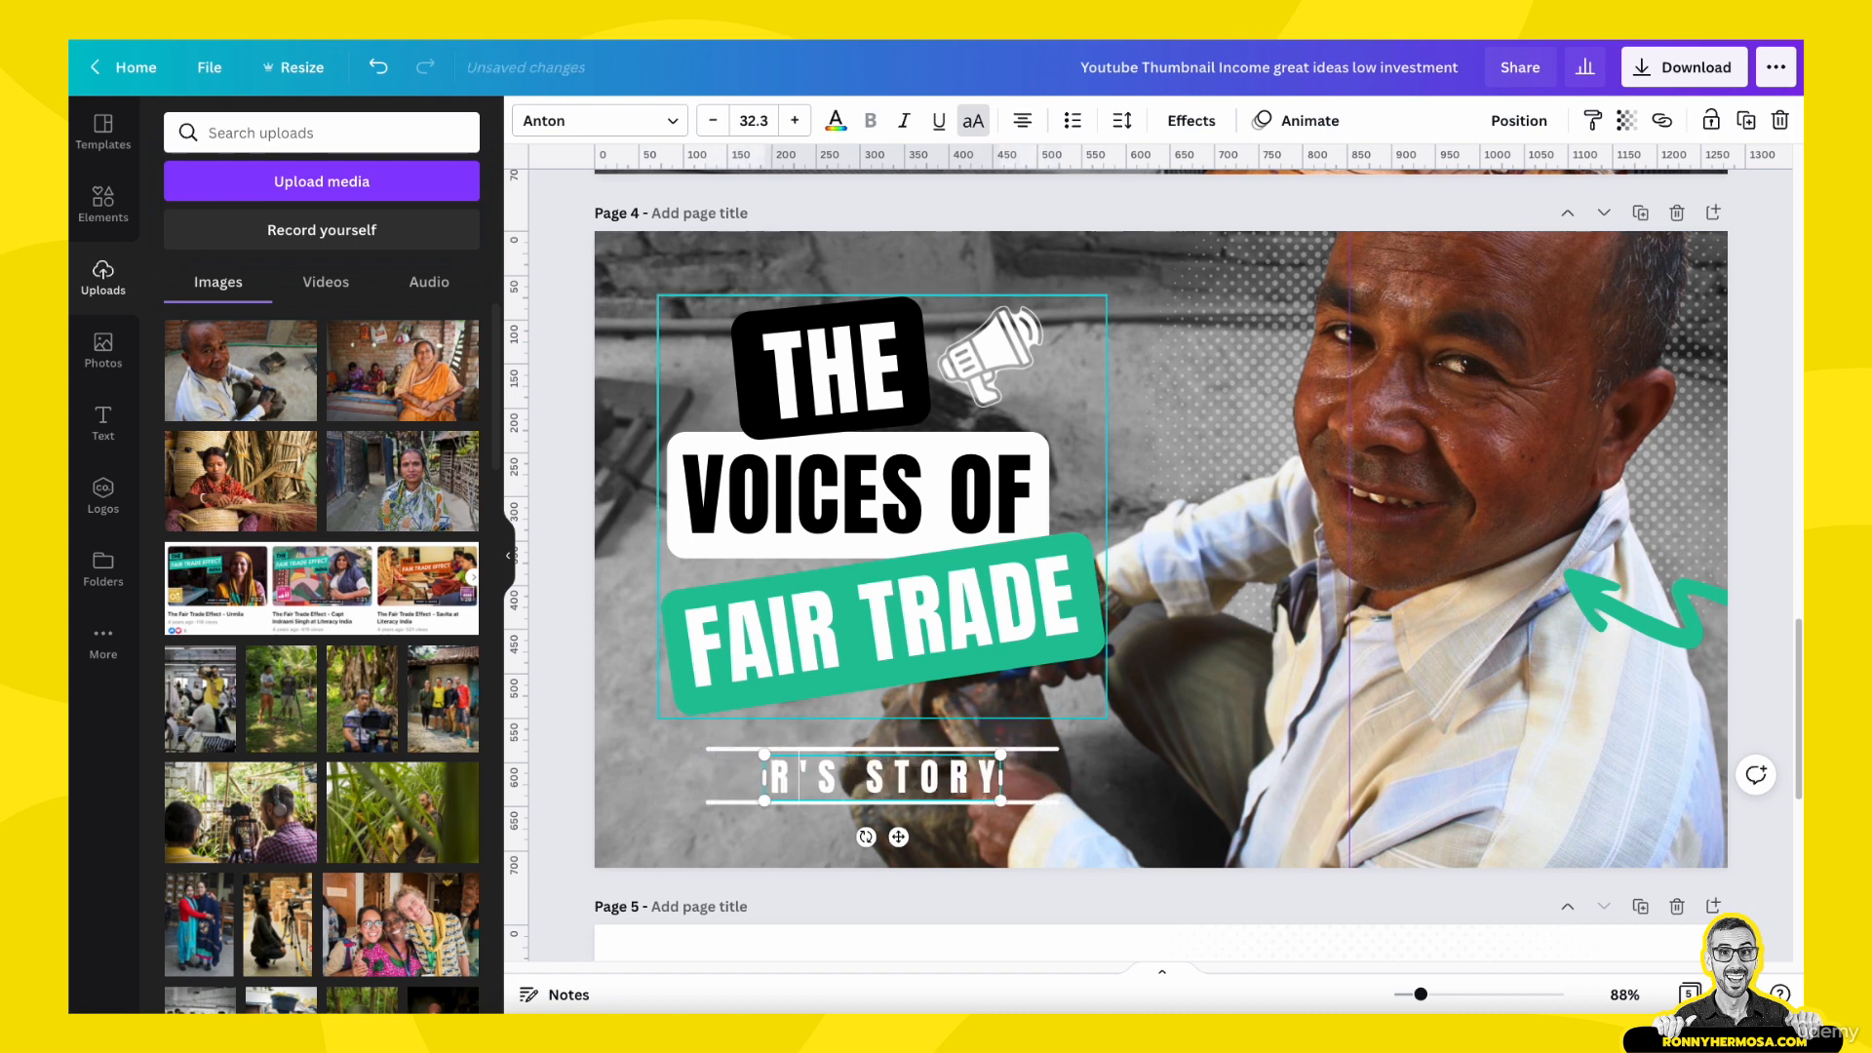
{"action": "type", "text": "RAM"}
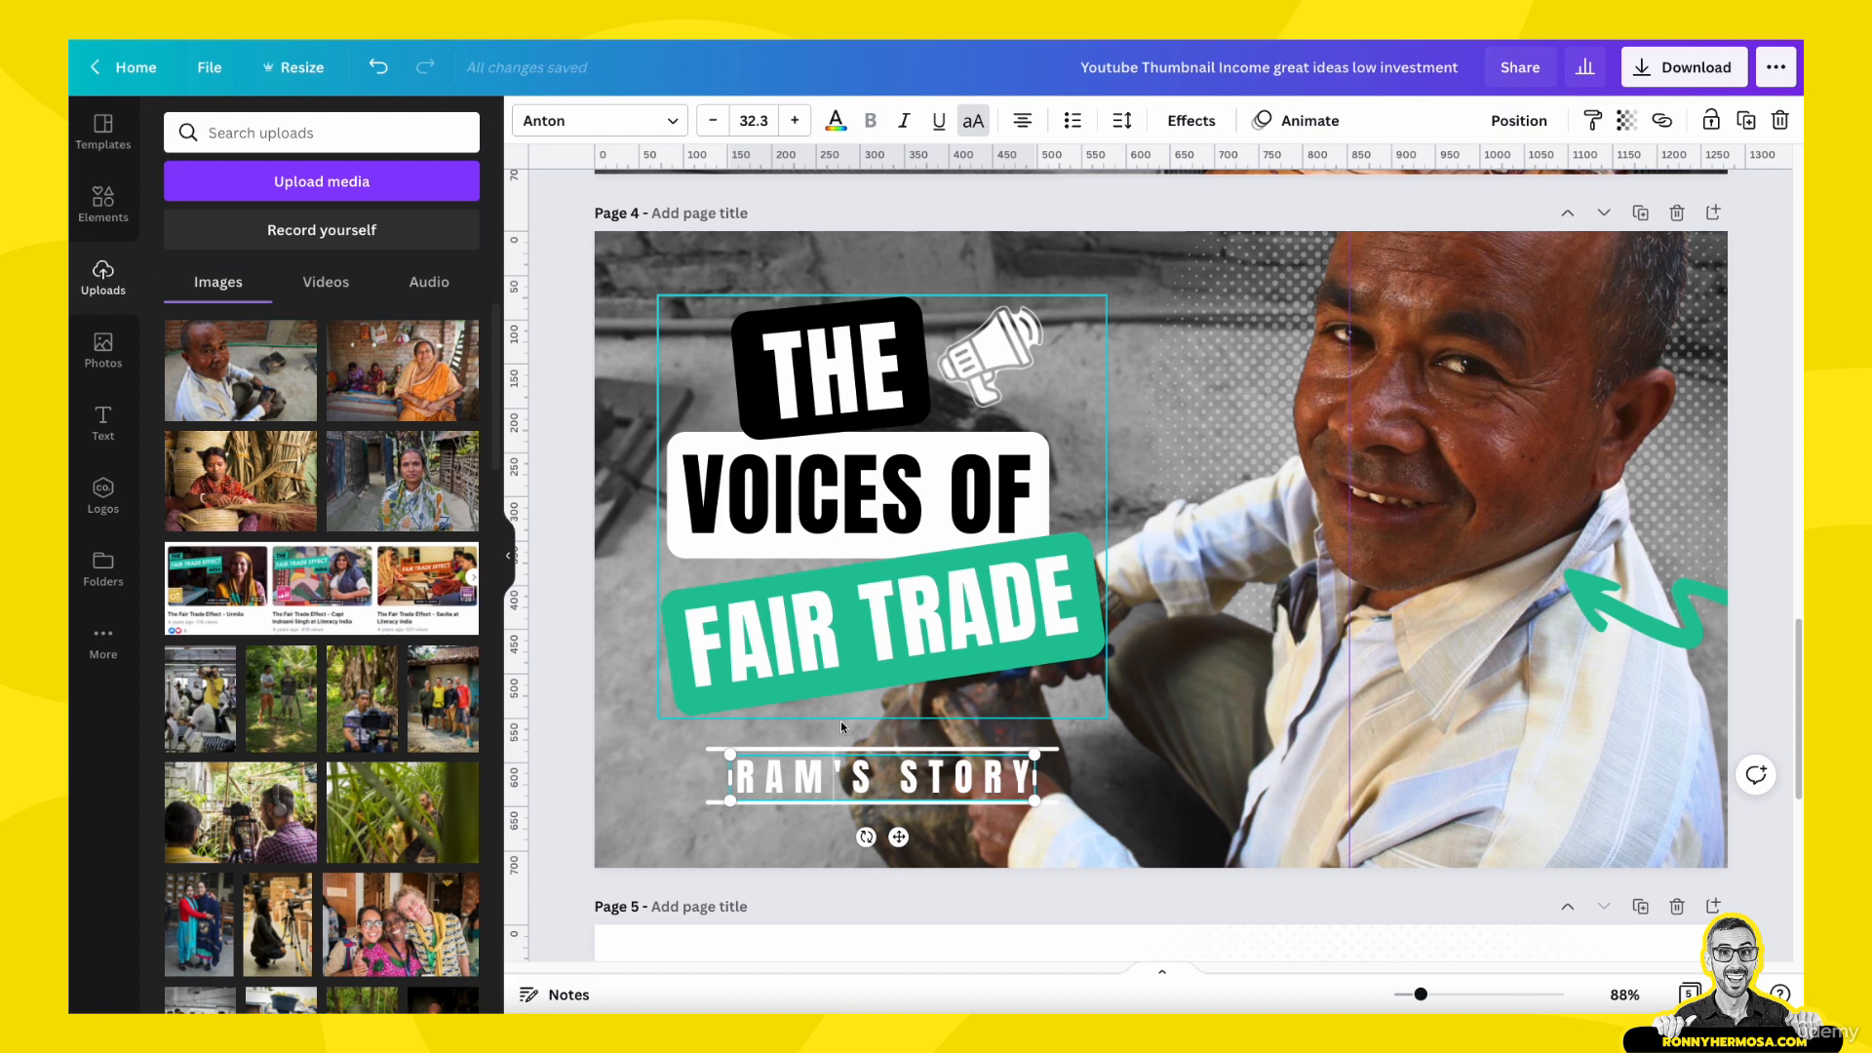
{"action": "left_click", "coordinate": [649, 805]}
- Shorten the left ends of the lines above and below page 4's story text to the start of the text
{"action": "left_click", "coordinate": [718, 747]}
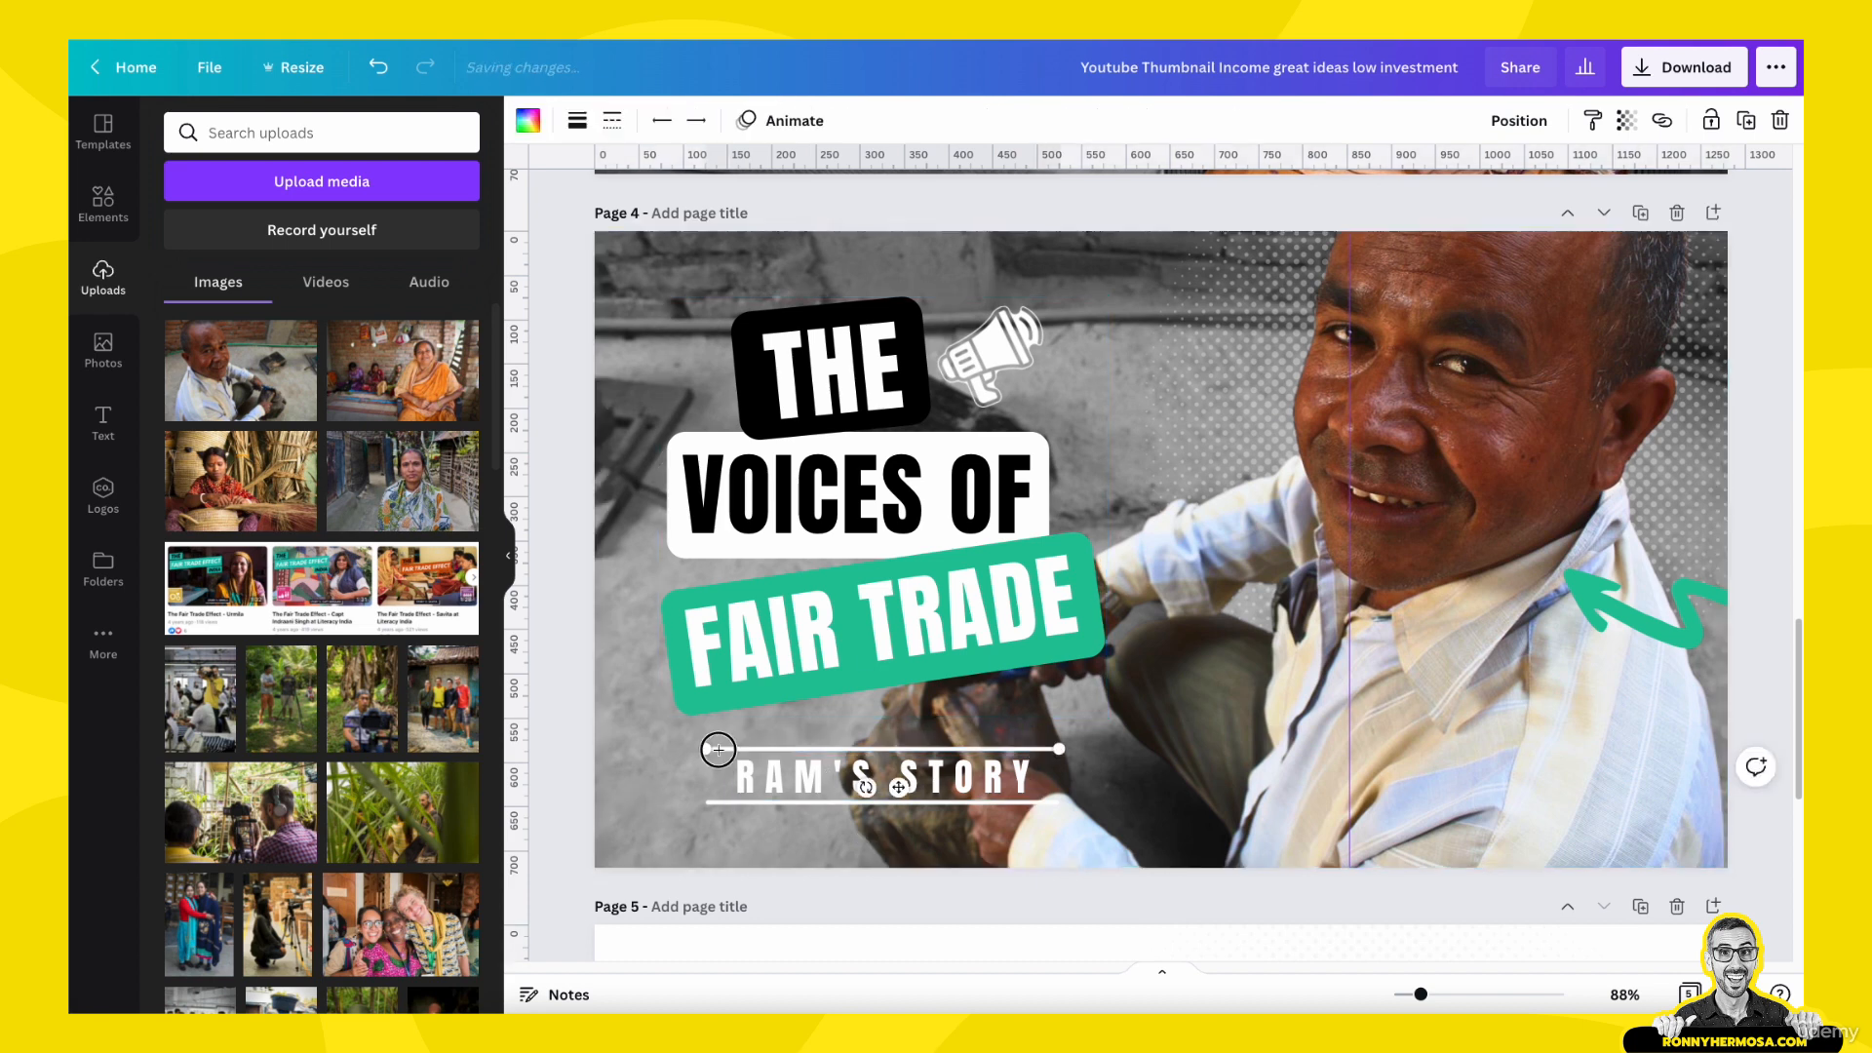
{"action": "left_click_drag", "start_coordinate": [717, 748], "coordinate": [728, 801]}
{"action": "left_click", "coordinate": [738, 802]}
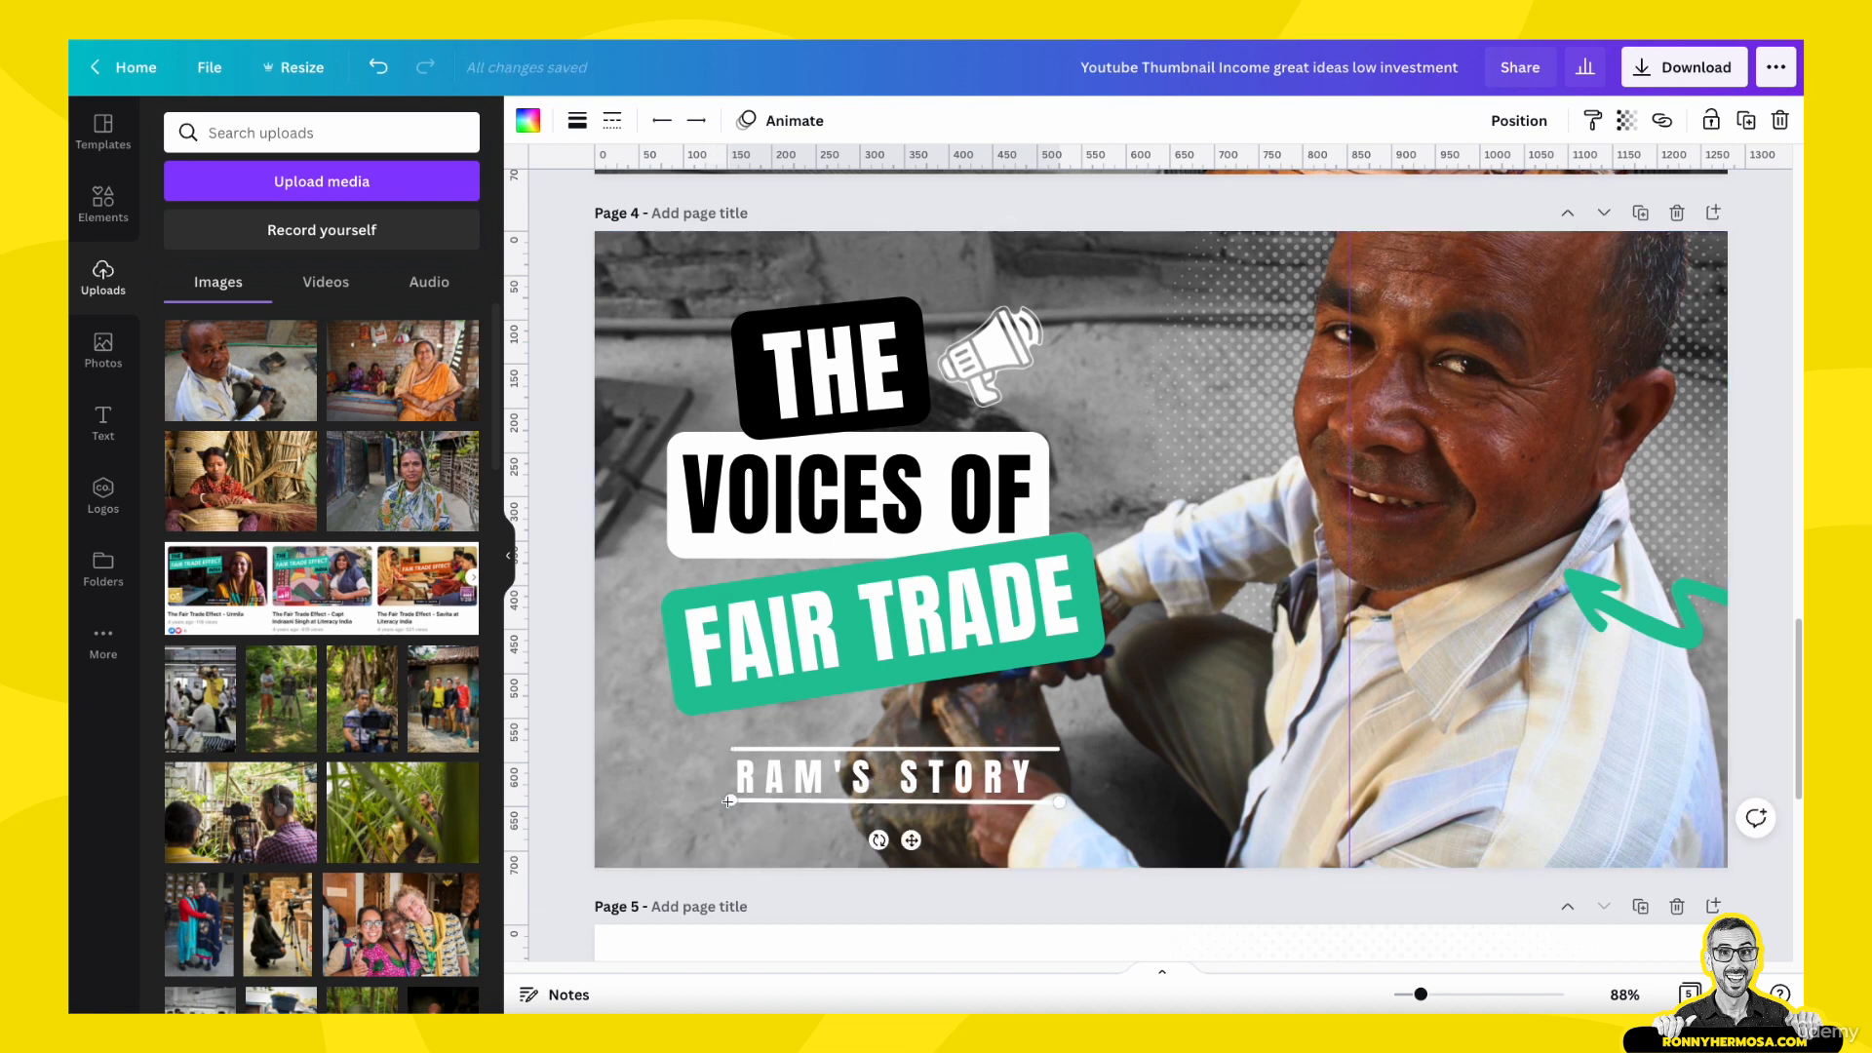
{"action": "left_click", "coordinate": [1014, 775]}
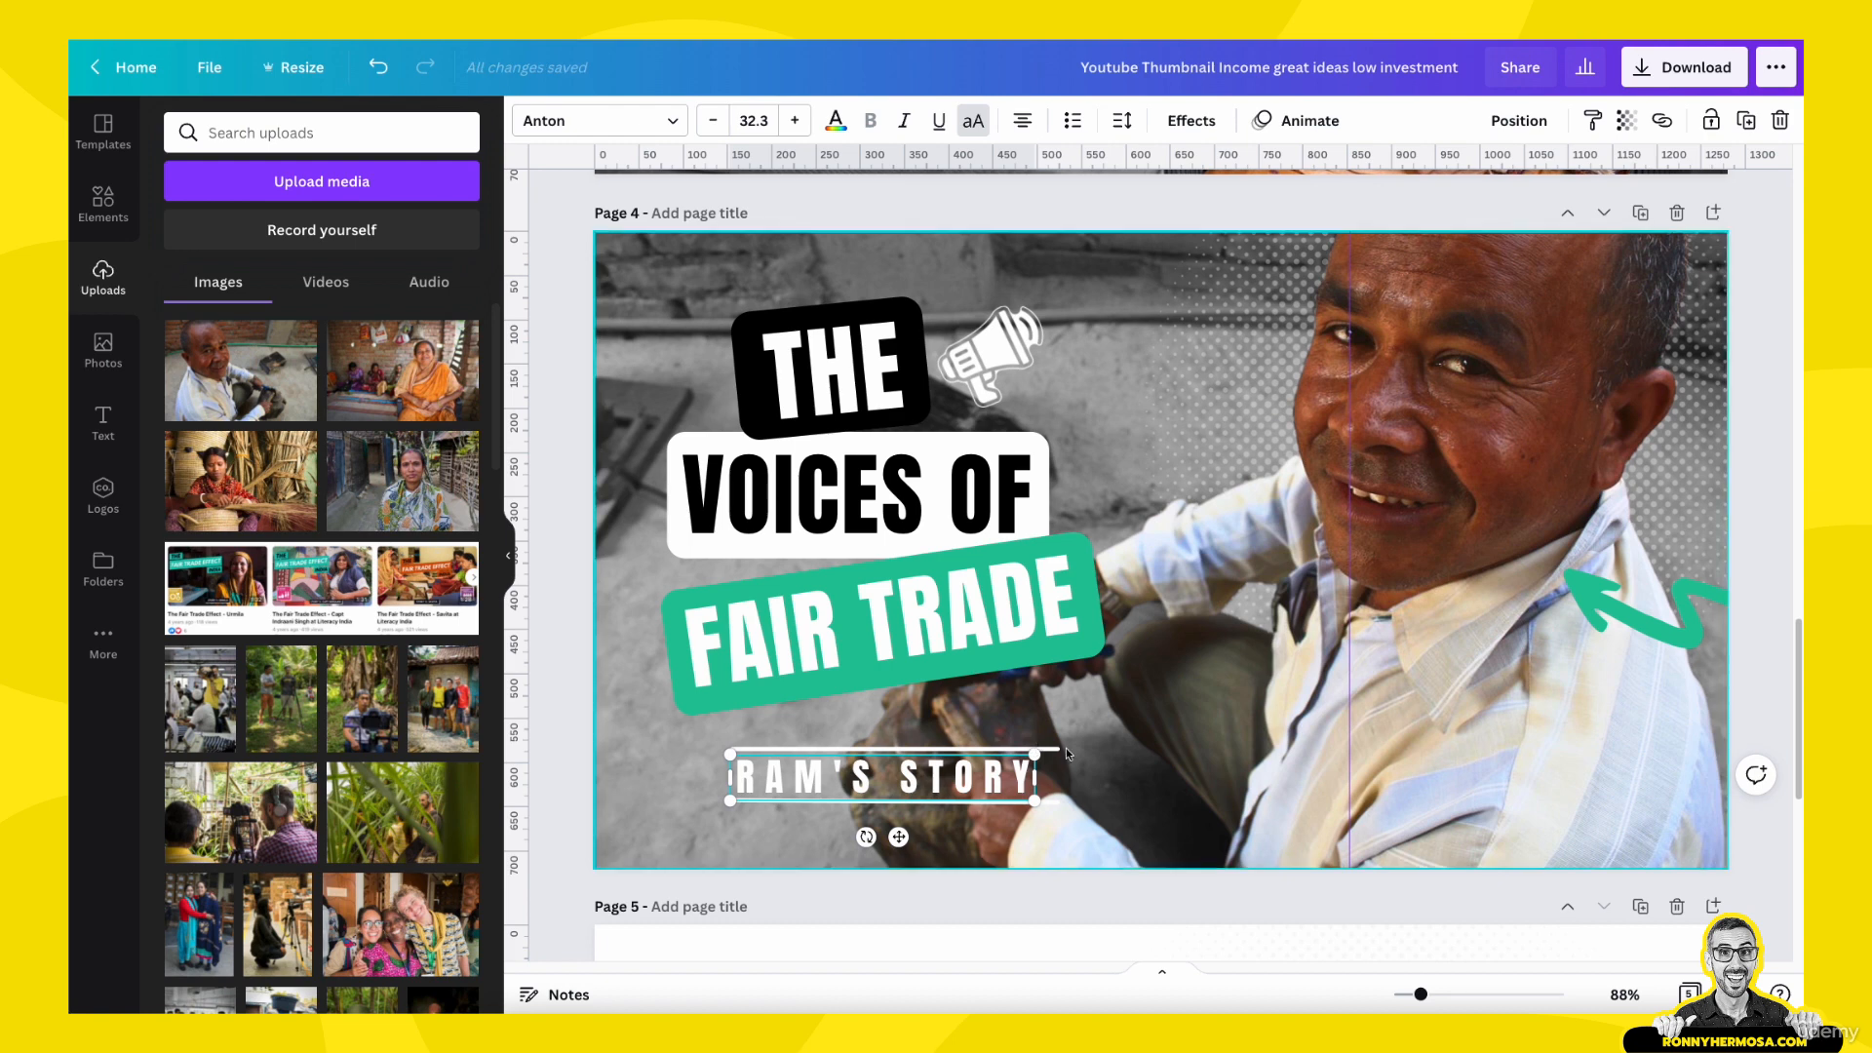
{"action": "left_click", "coordinate": [1064, 739]}
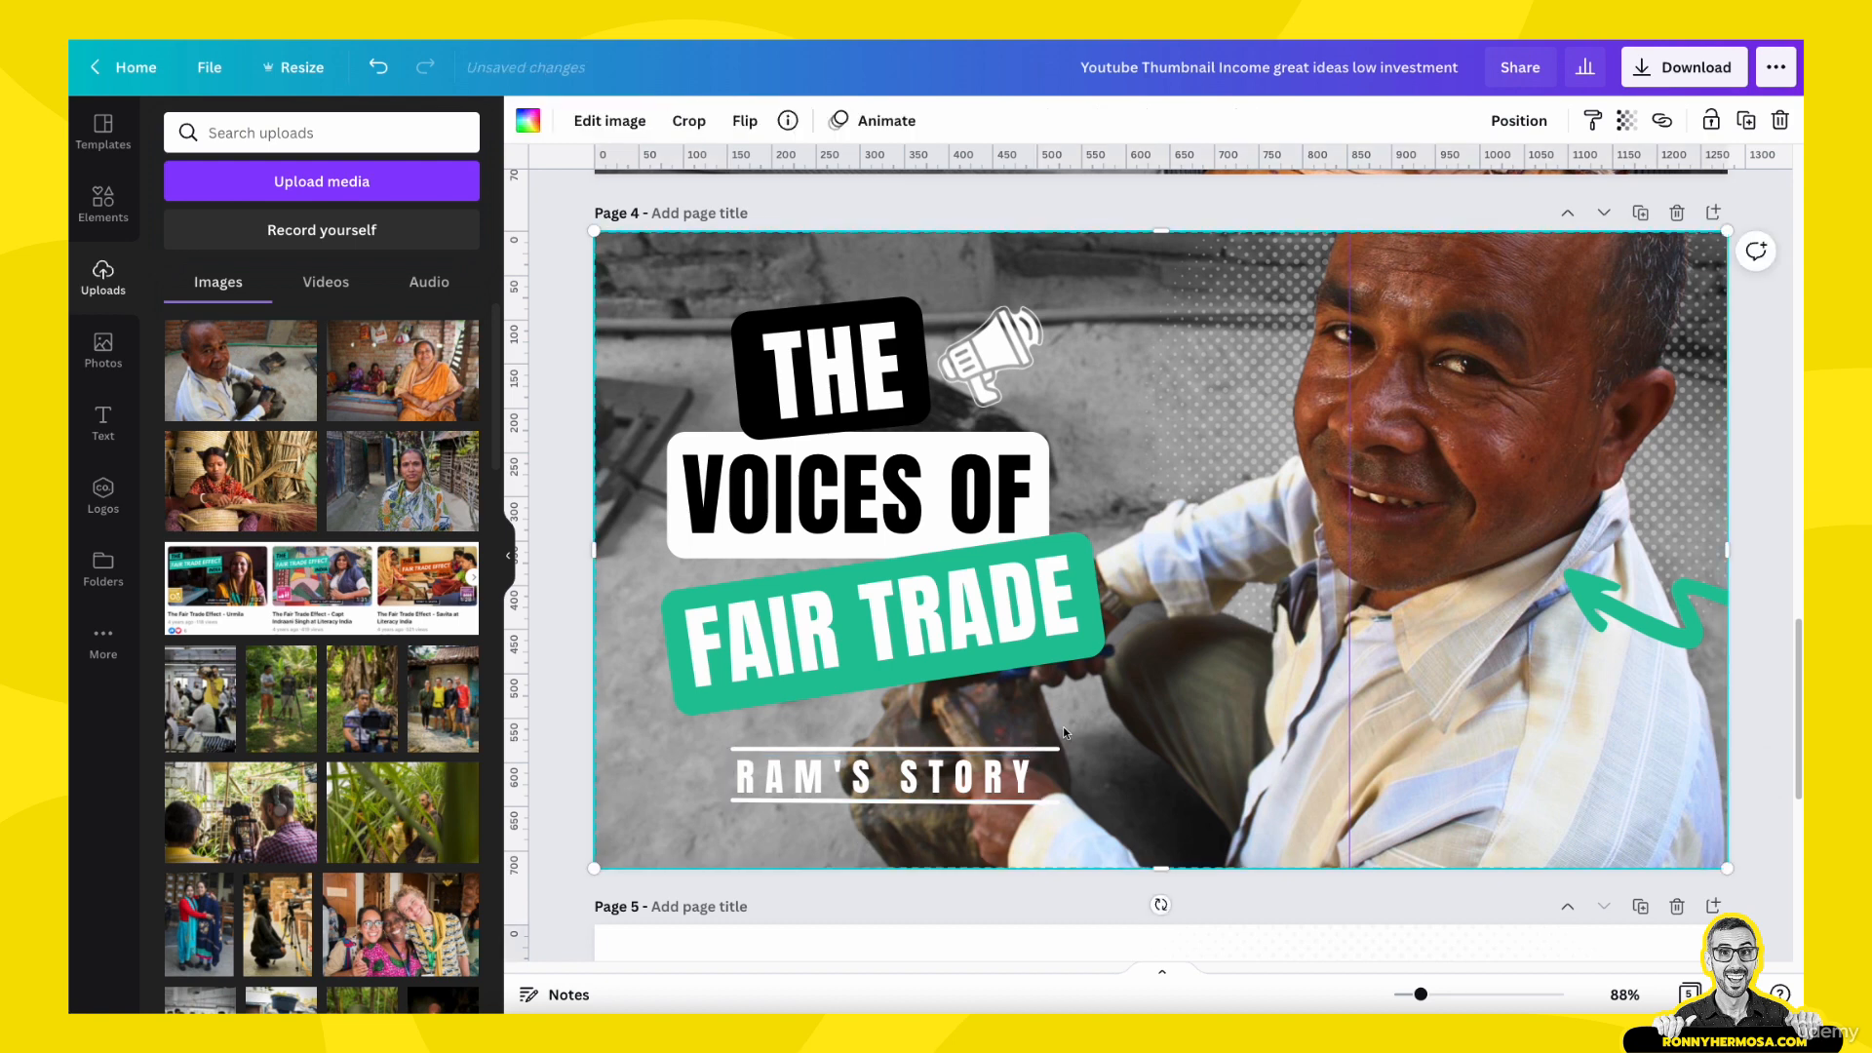
{"action": "left_click", "coordinate": [773, 750]}
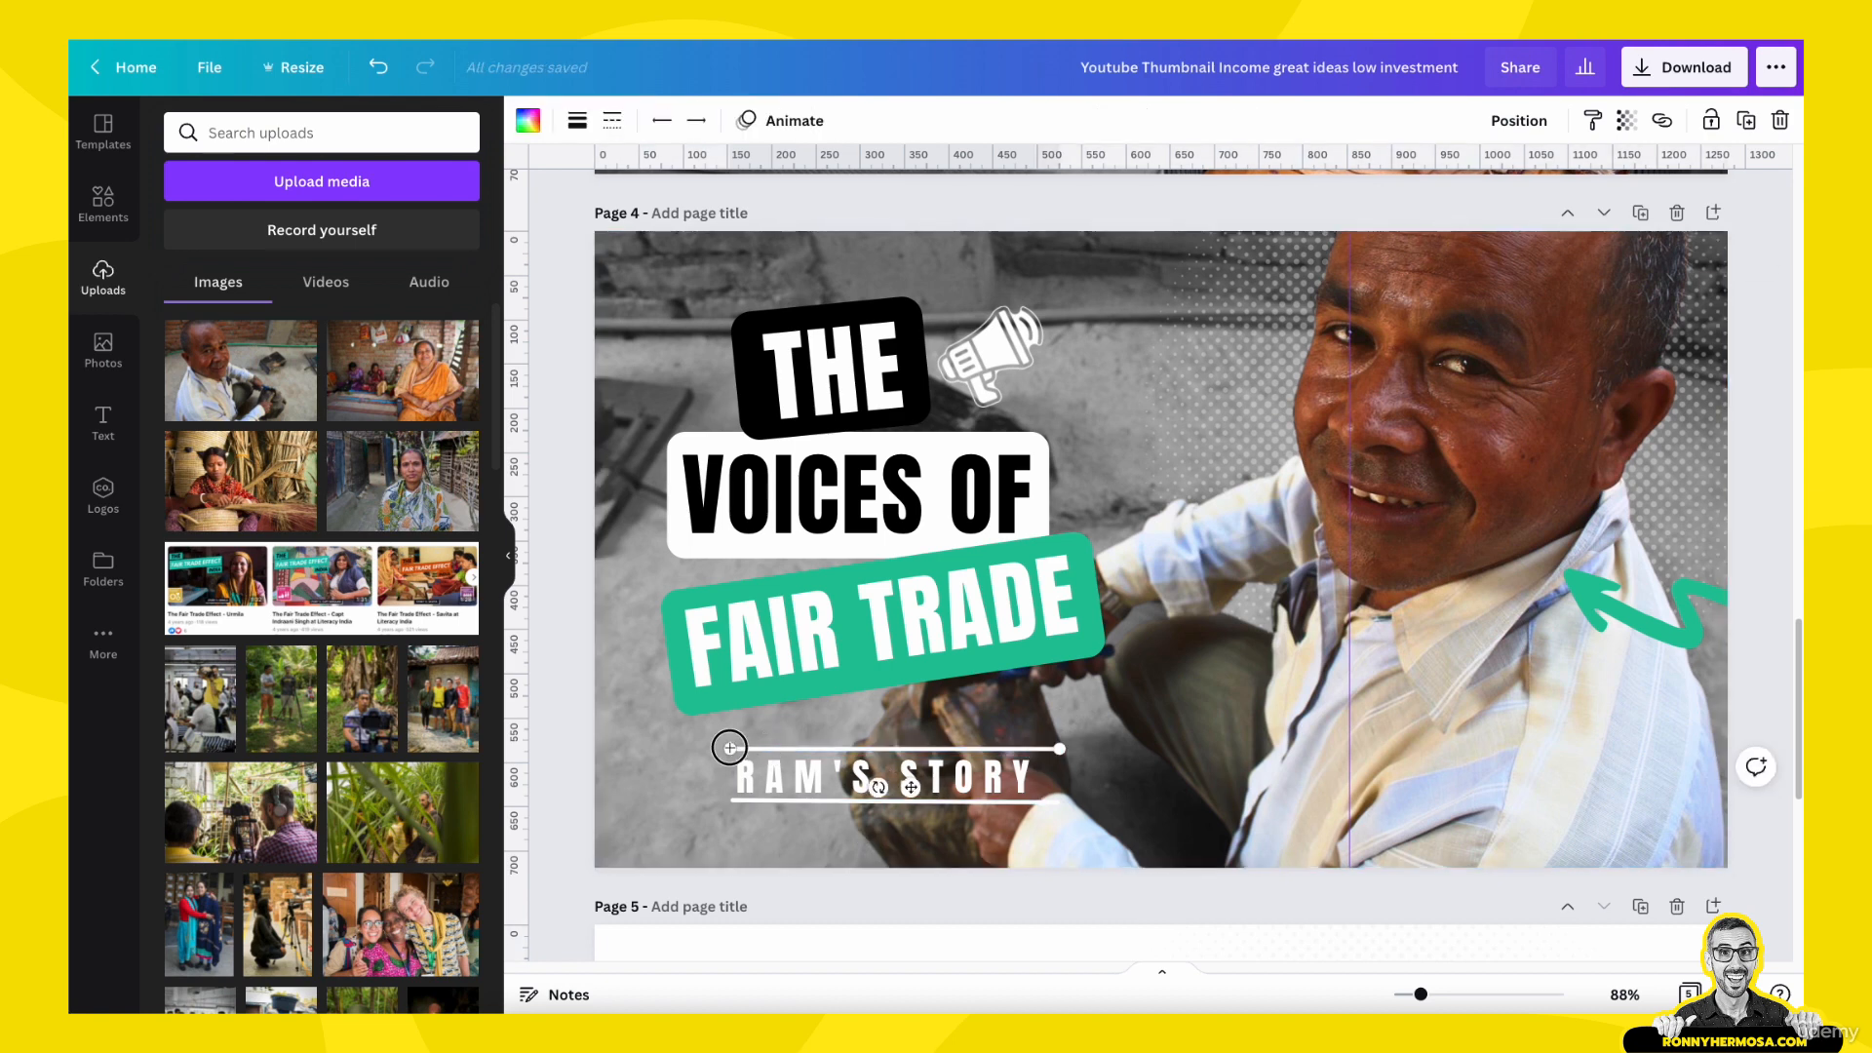
{"action": "left_click_drag", "start_coordinate": [728, 747], "coordinate": [724, 745]}
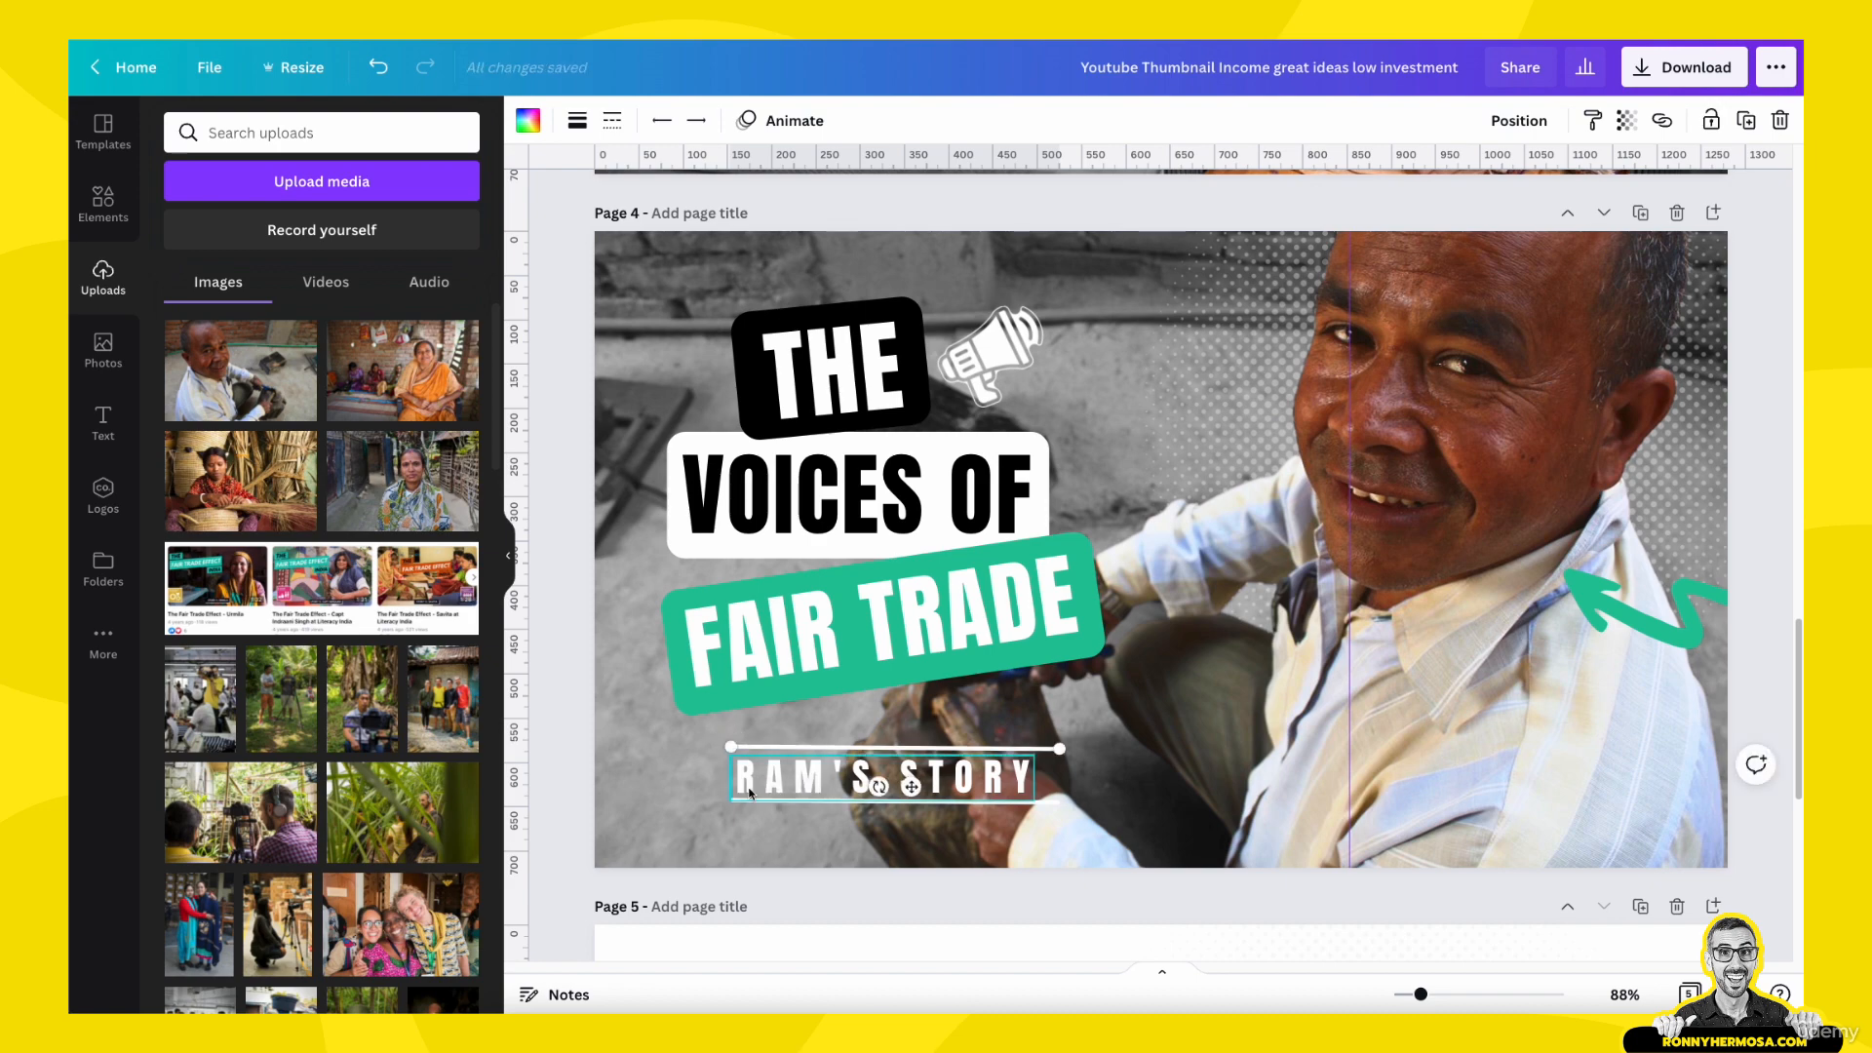
- Shorten the right ends of the lines above and below page 4's story text to the end of the text
{"action": "scroll", "coordinate": [954, 546], "scroll_direction": "up", "scroll_amount": 5}
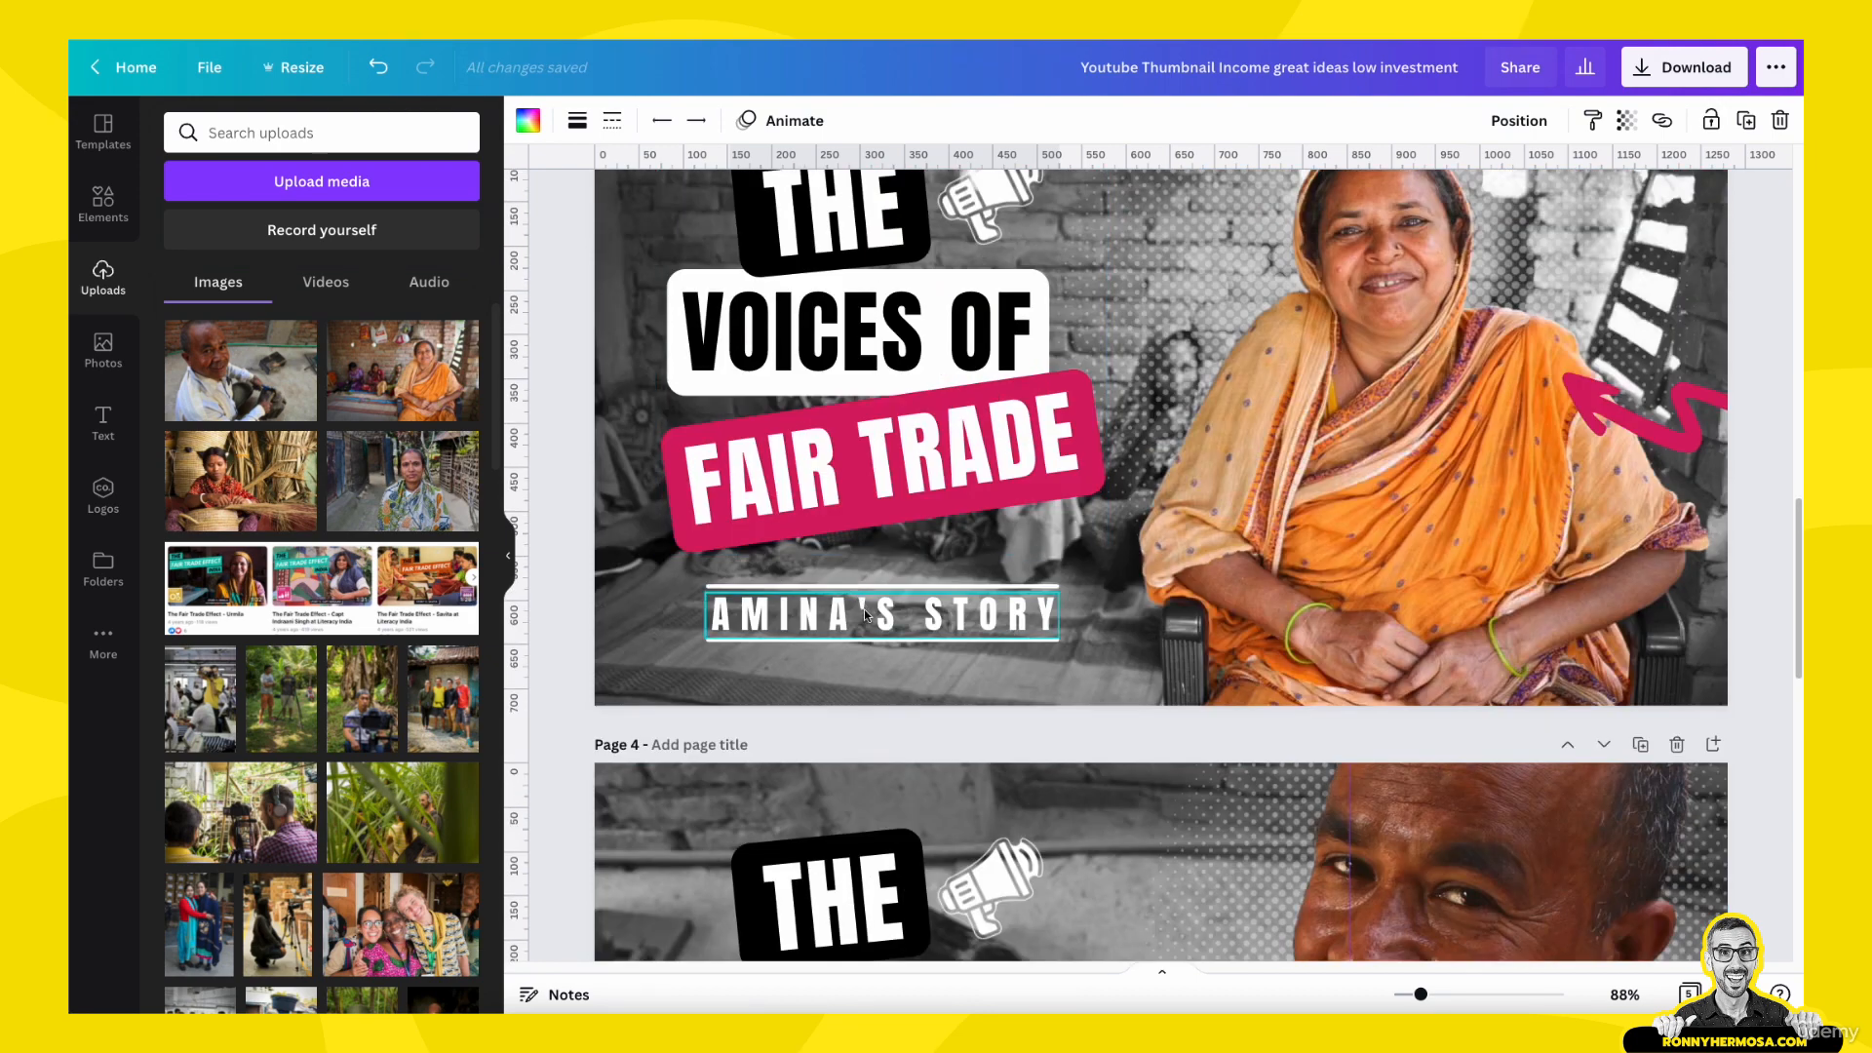
{"action": "scroll", "coordinate": [860, 595], "scroll_direction": "down", "scroll_amount": 6}
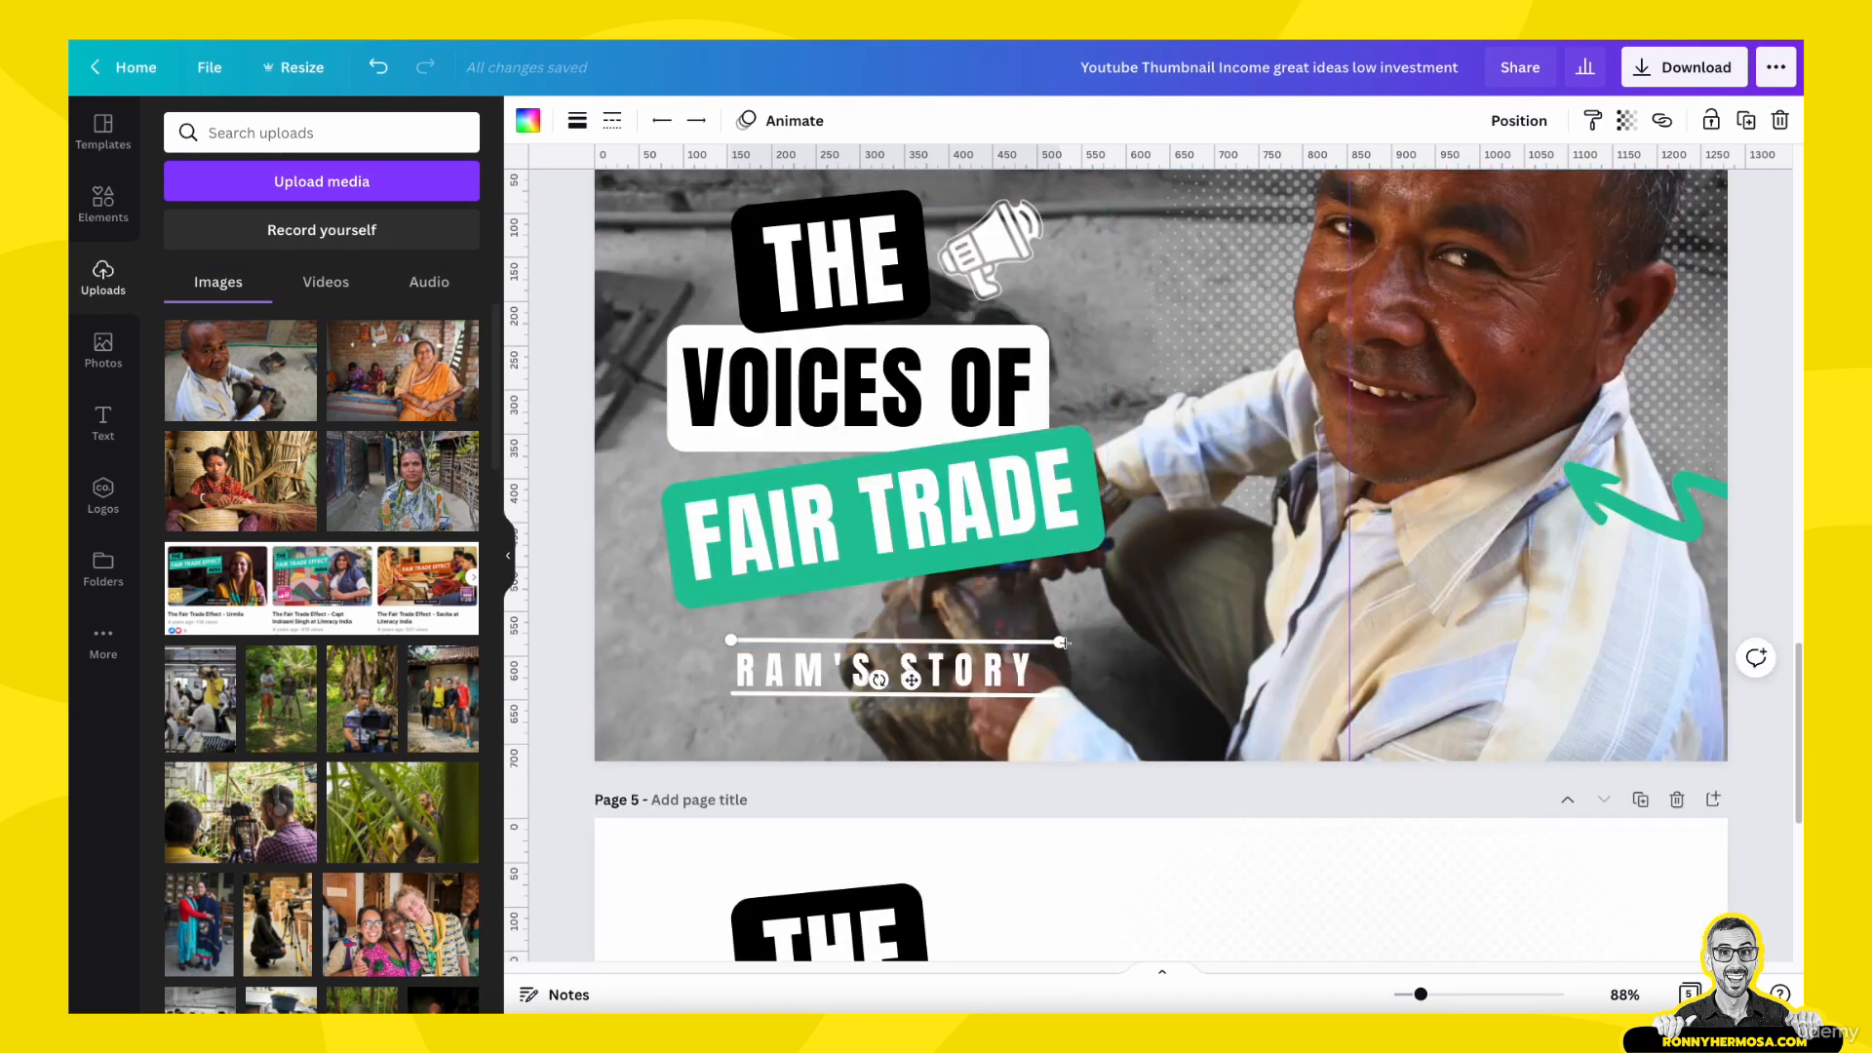
{"action": "left_click_drag", "start_coordinate": [1058, 642], "coordinate": [1034, 696]}
{"action": "left_click", "coordinate": [1037, 694]}
{"action": "left_click", "coordinate": [670, 669]}
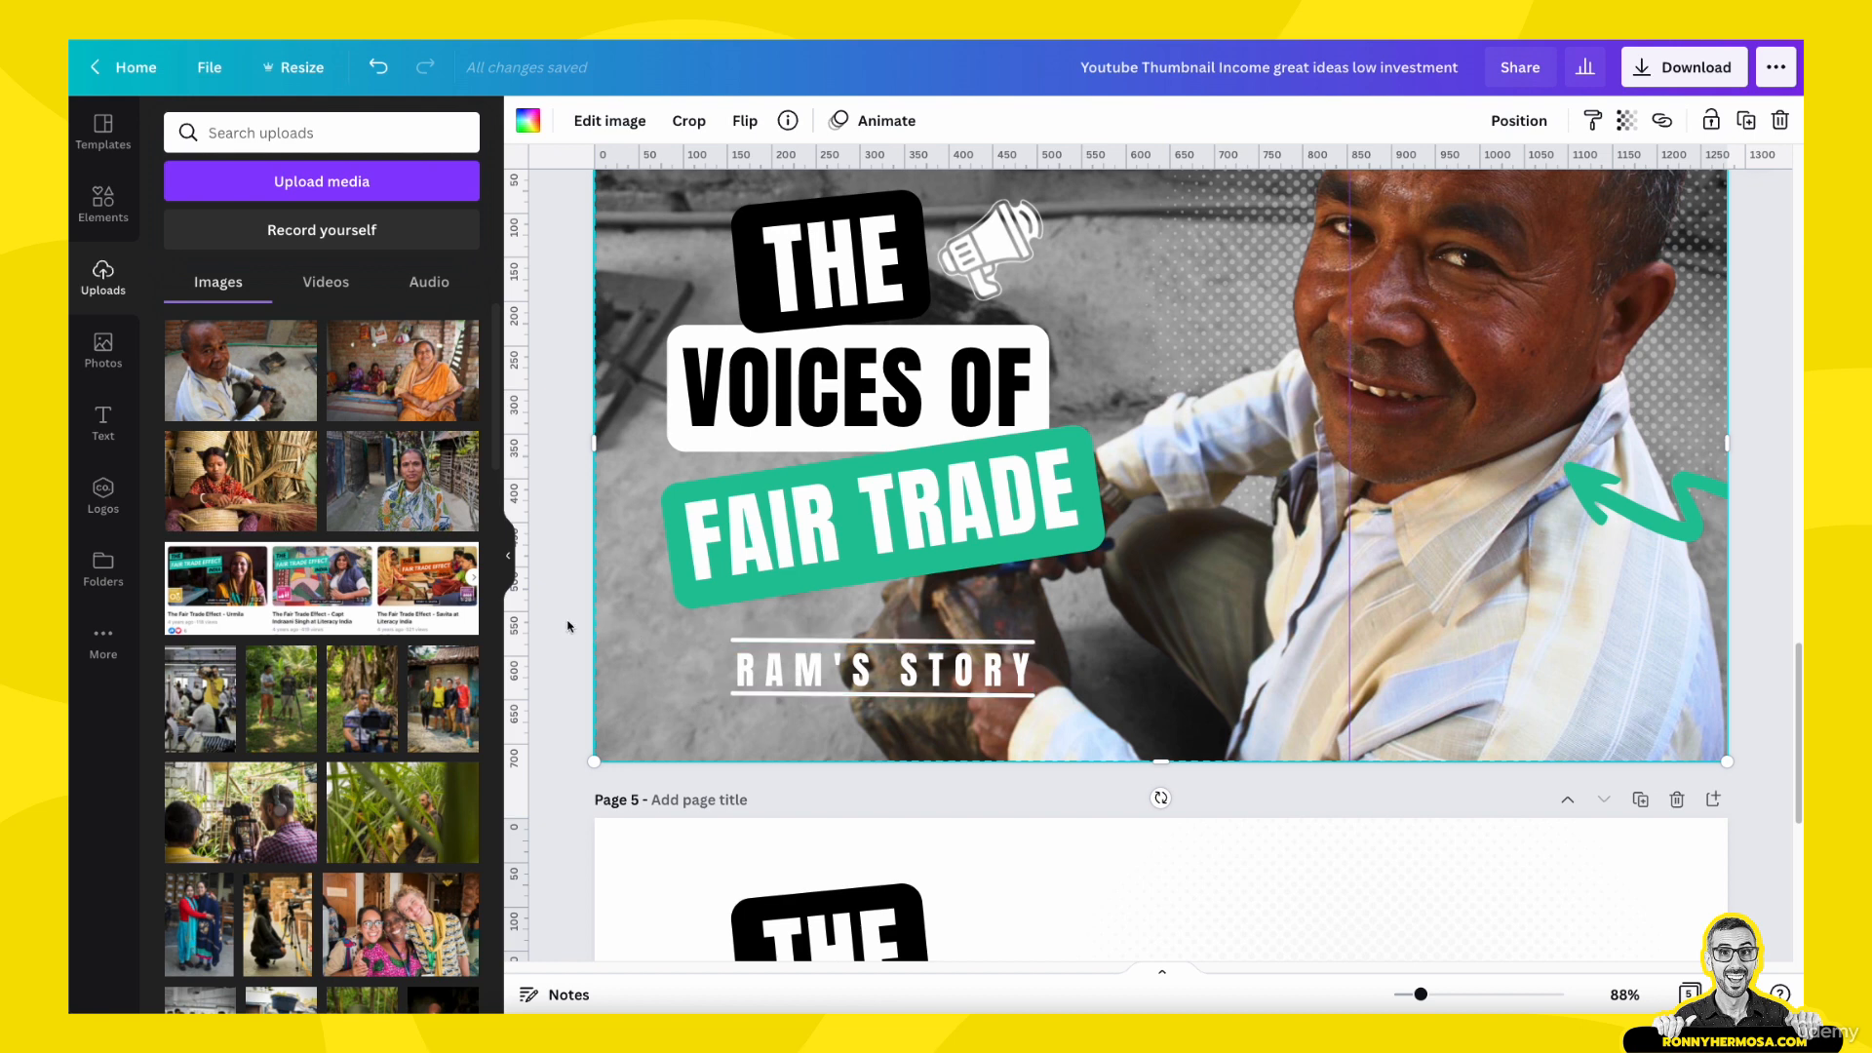
- Space page 4's story text and its two surrounding lines evenly in the vertical direction
{"action": "left_click", "coordinate": [785, 678]}
{"action": "left_click", "coordinate": [1613, 124]}
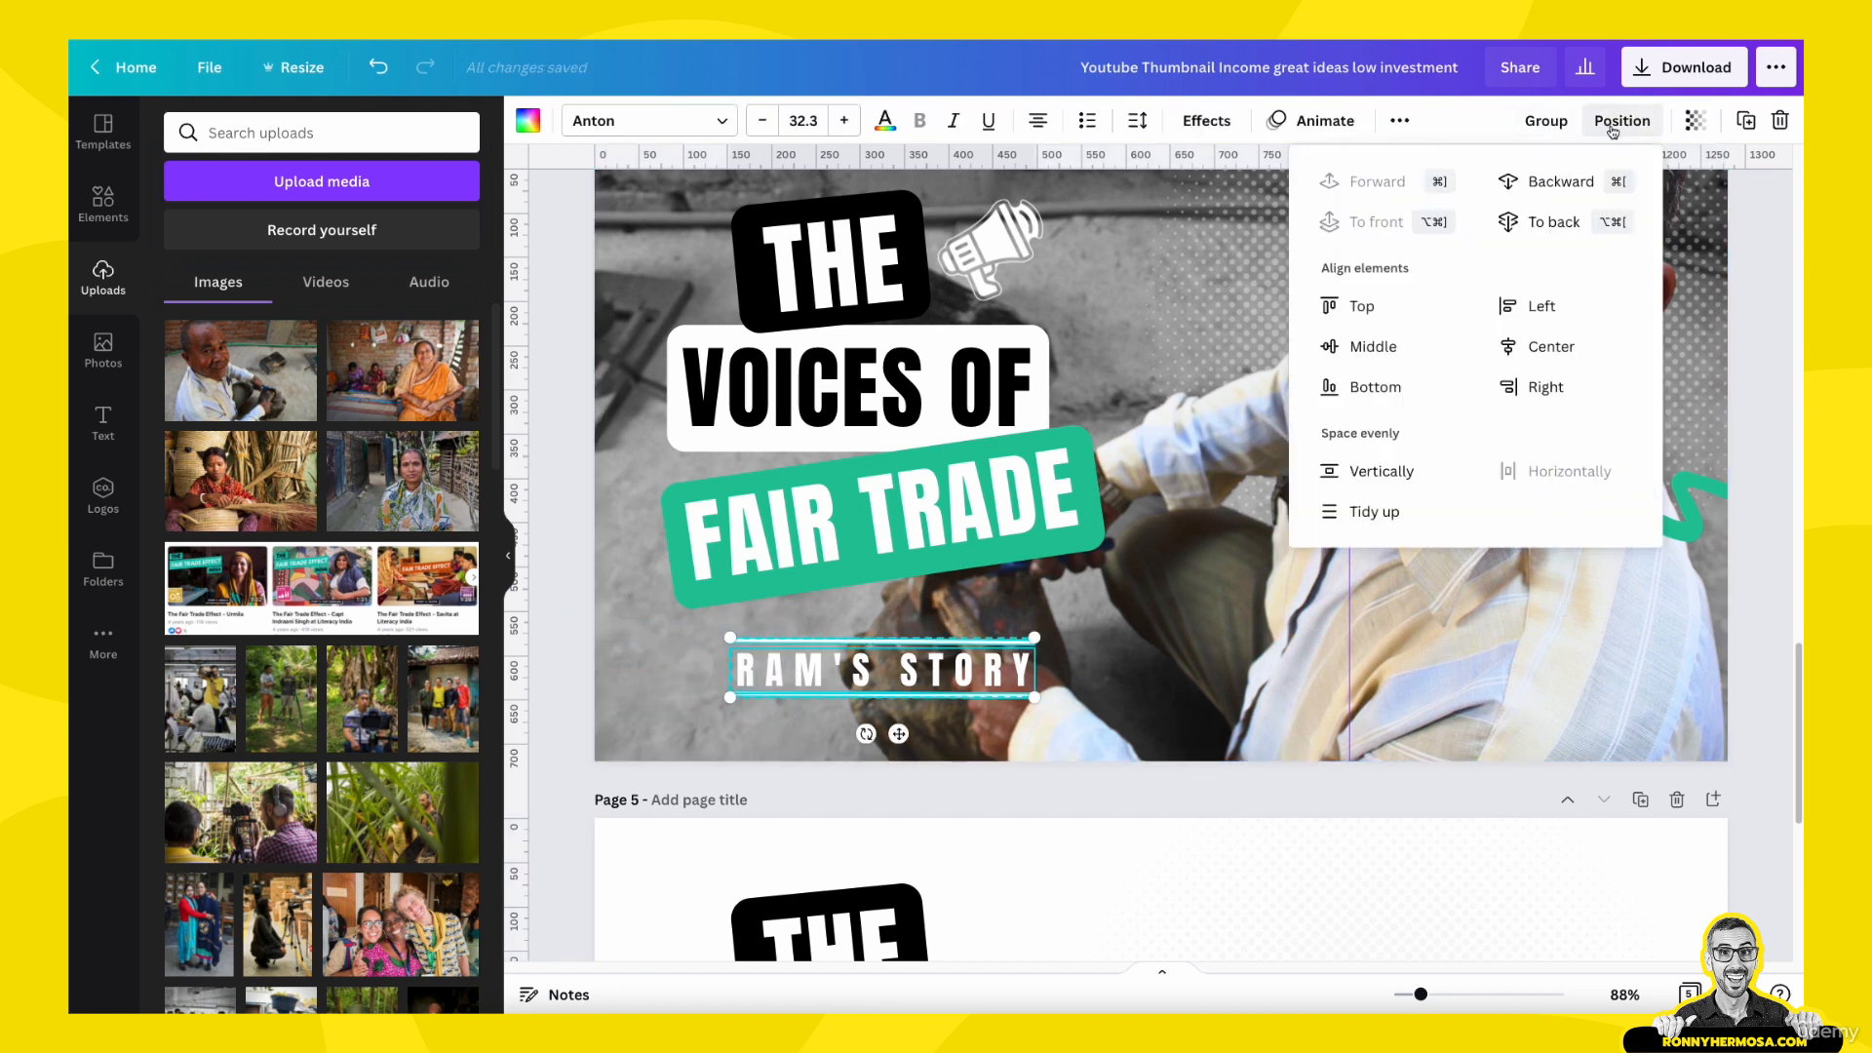
{"action": "left_click", "coordinate": [1380, 471]}
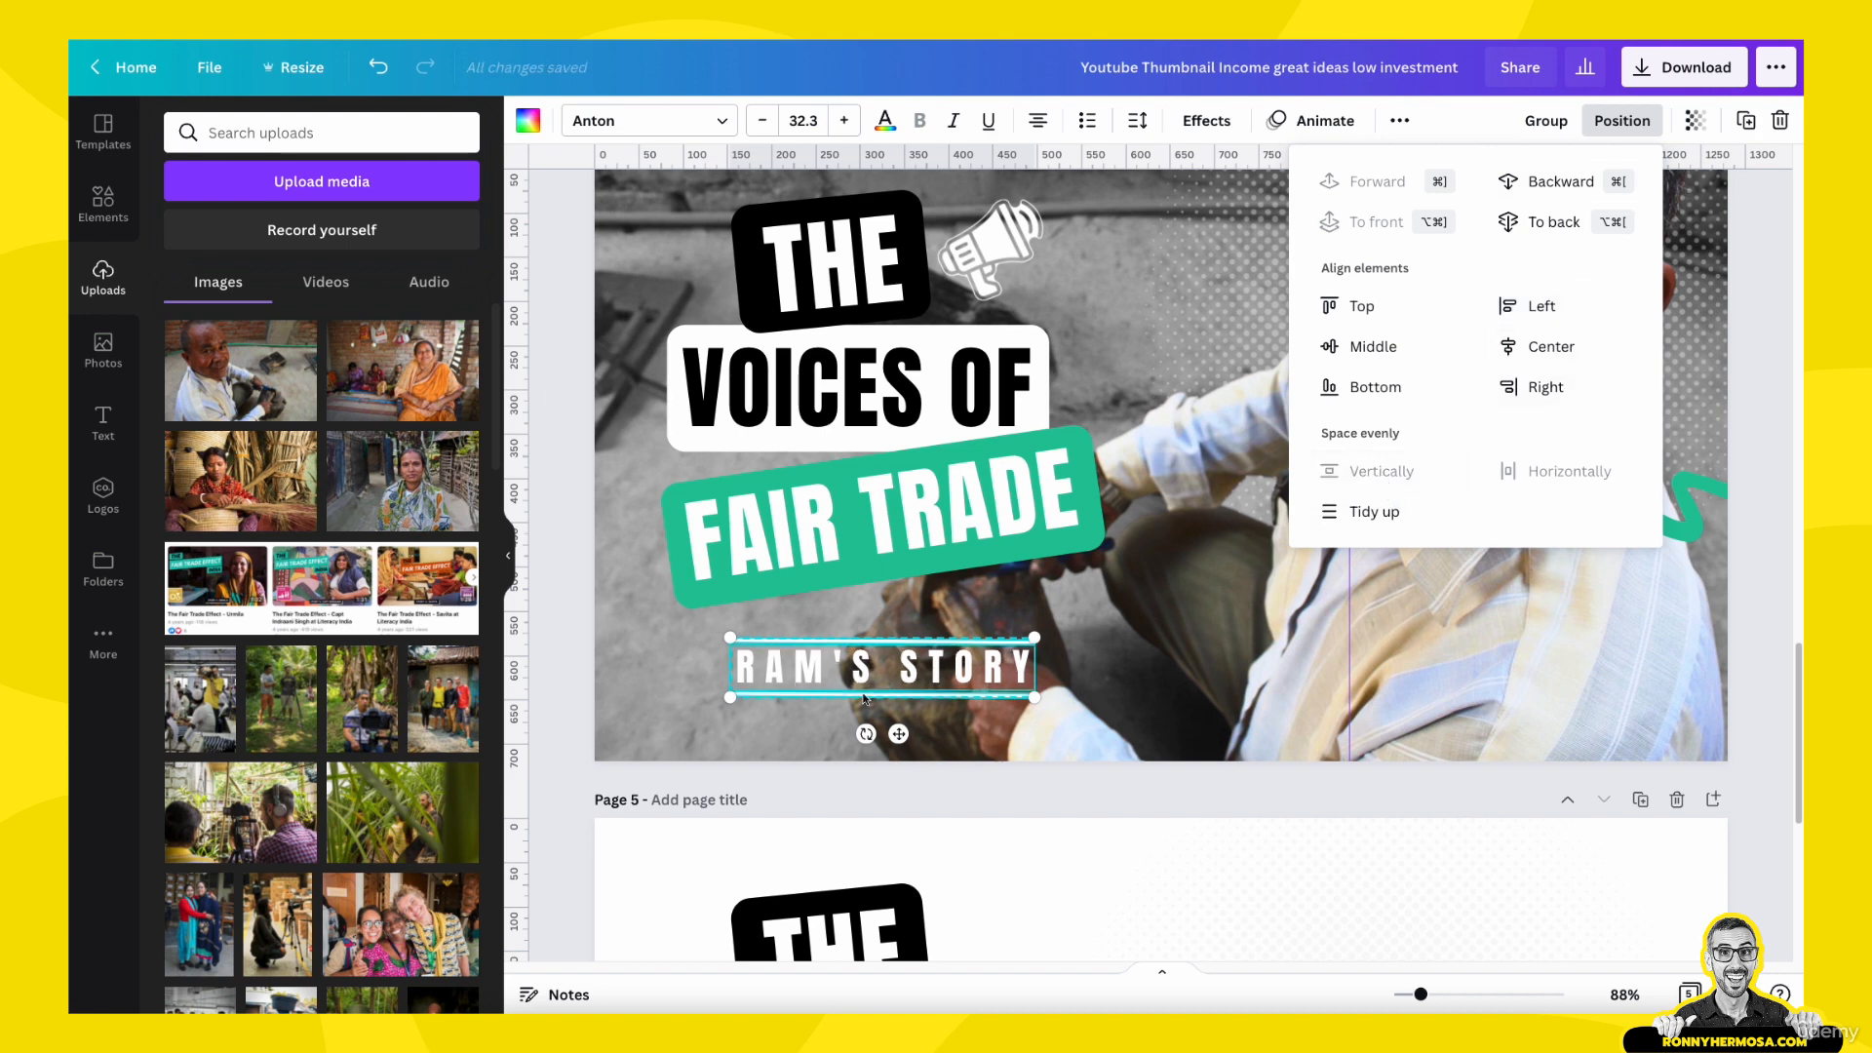
{"action": "left_click", "coordinate": [556, 700]}
{"action": "left_click", "coordinate": [556, 702]}
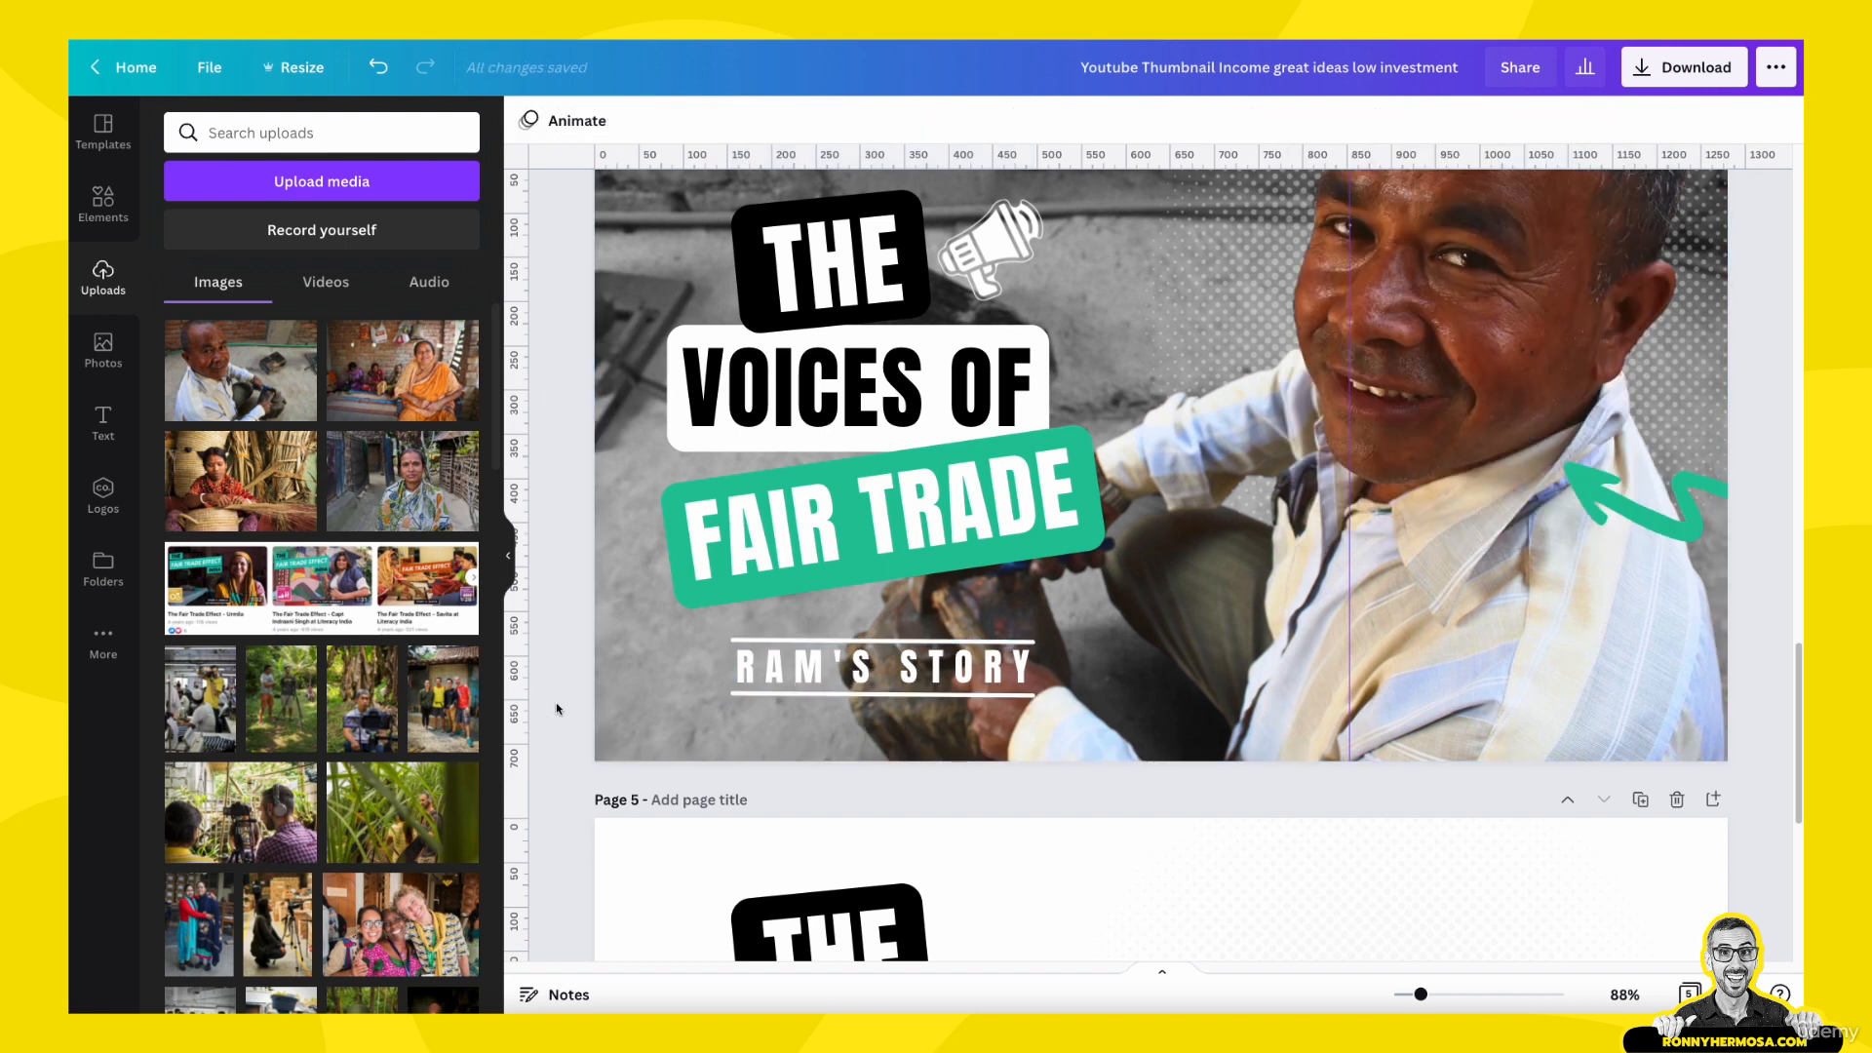
- Space page 3's story text and its two surrounding lines evenly in the vertical direction
{"action": "scroll", "coordinate": [645, 564], "scroll_direction": "up", "scroll_amount": 3}
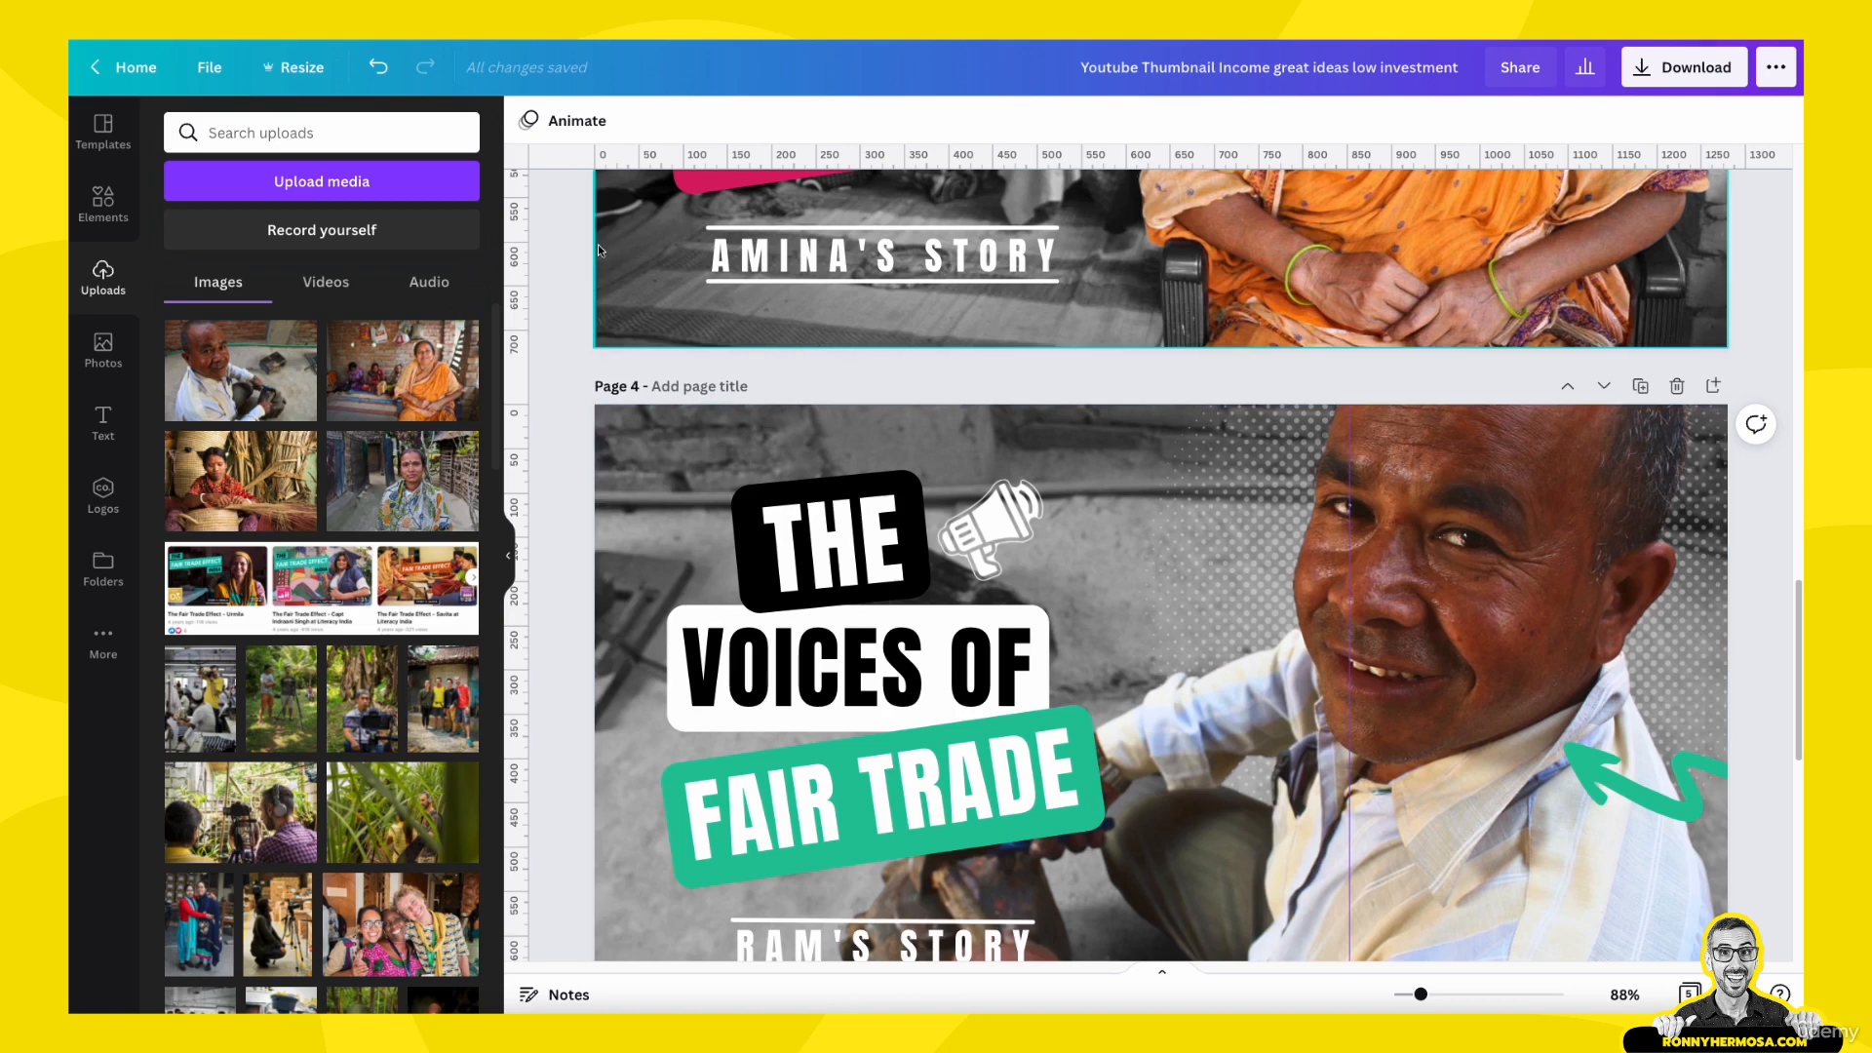
{"action": "left_click", "coordinate": [813, 281]}
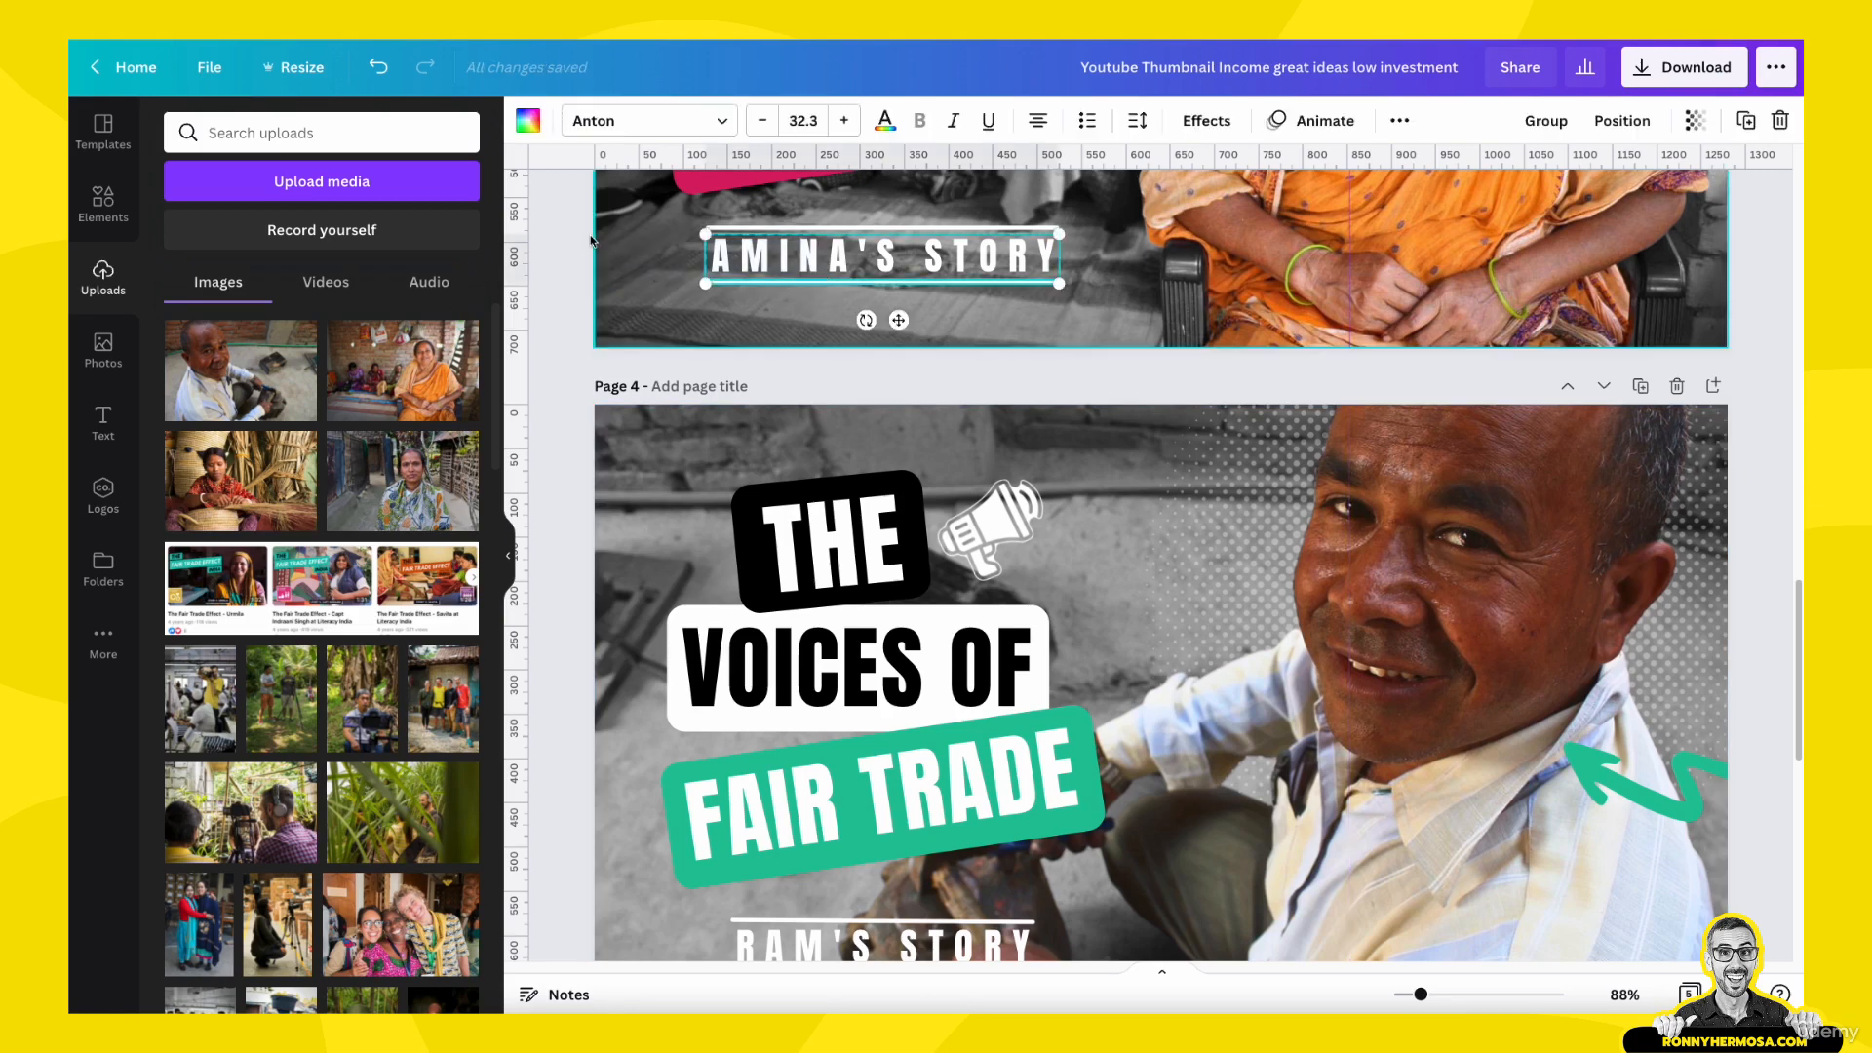
{"action": "left_click_drag", "start_coordinate": [571, 225], "coordinate": [773, 285]}
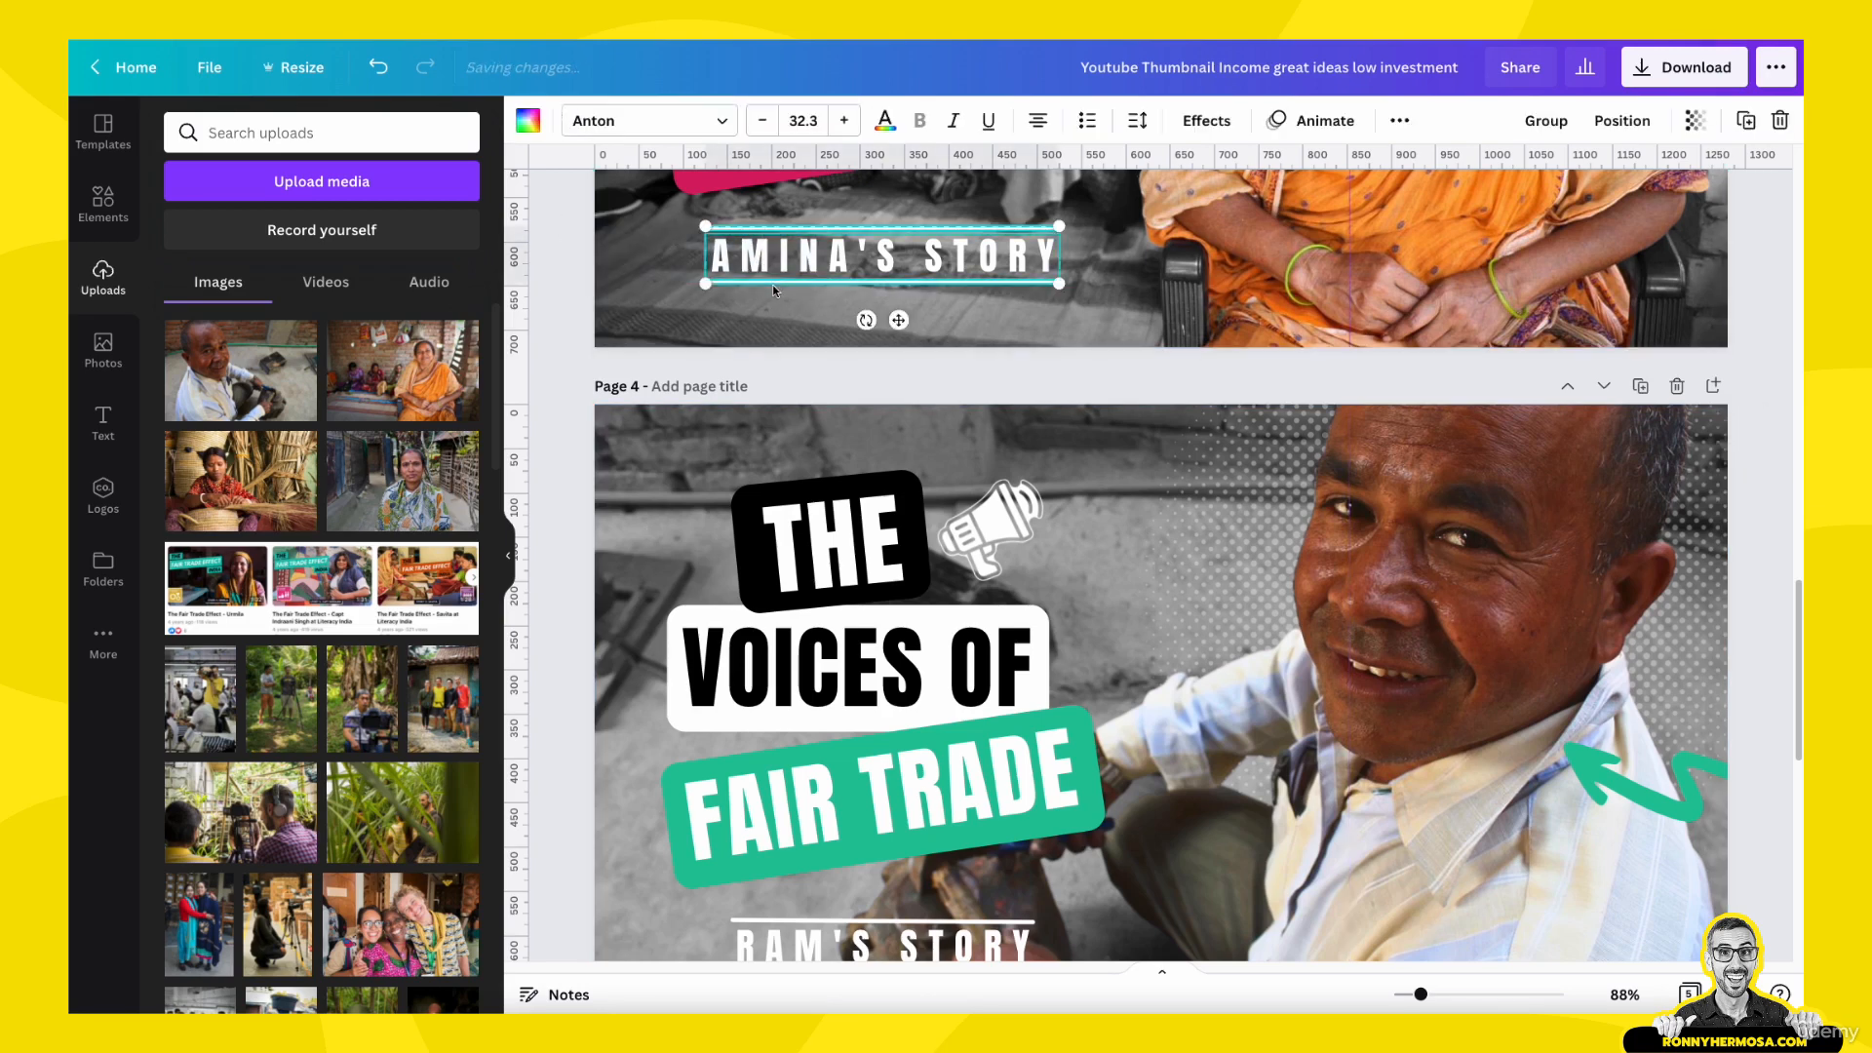
{"action": "left_click", "coordinate": [1621, 120]}
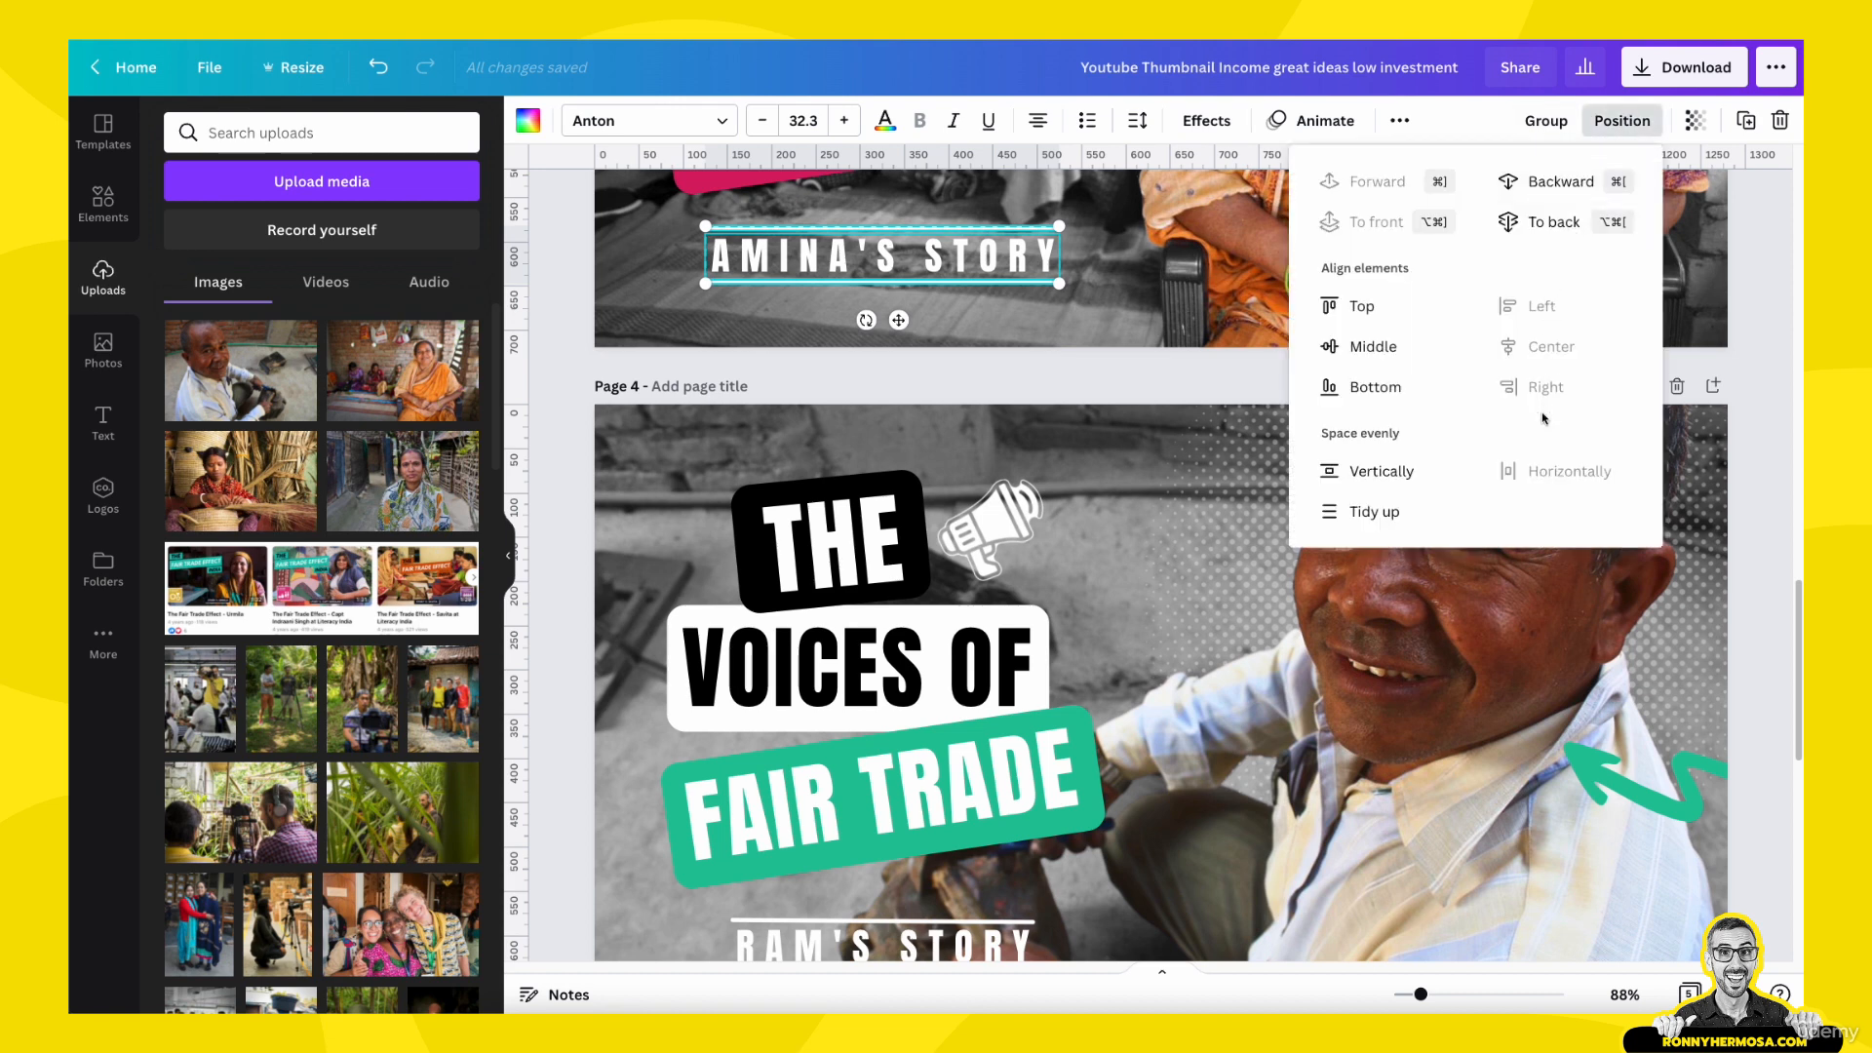
{"action": "left_click", "coordinate": [1380, 471]}
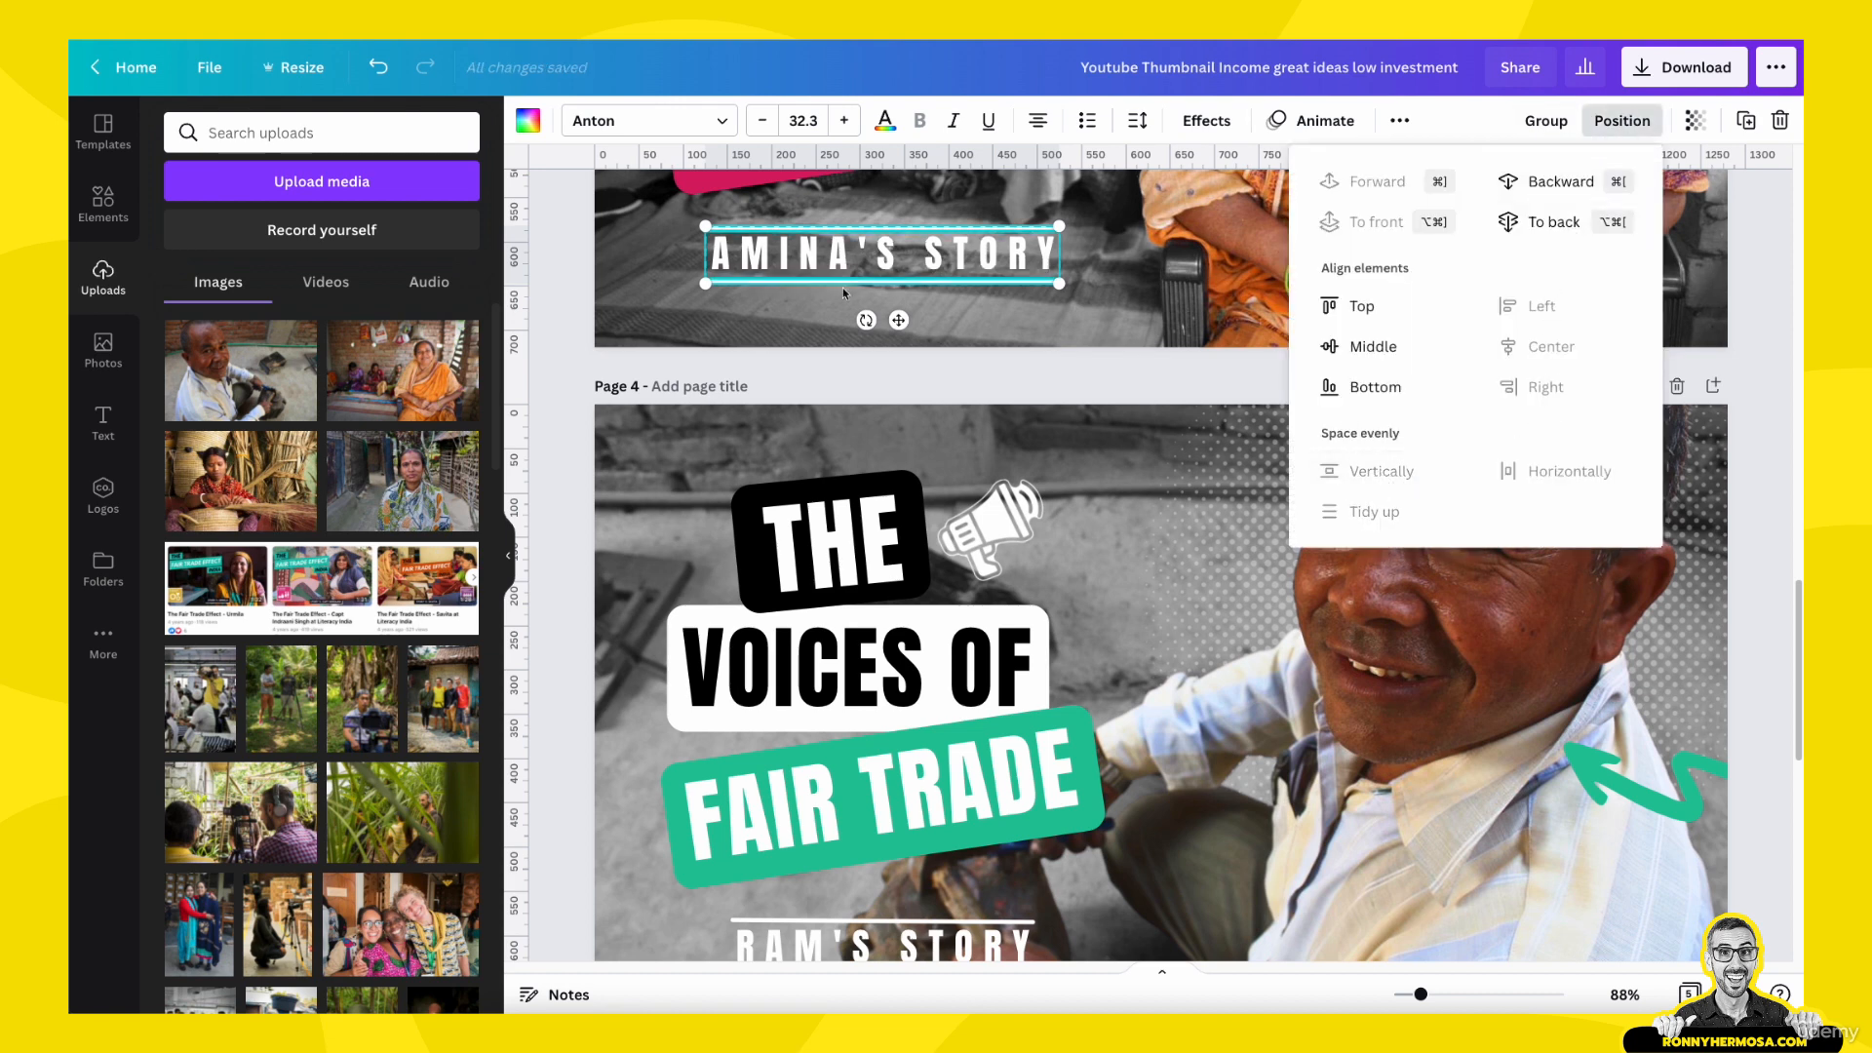
{"action": "left_click", "coordinate": [552, 321]}
{"action": "left_click", "coordinate": [557, 322]}
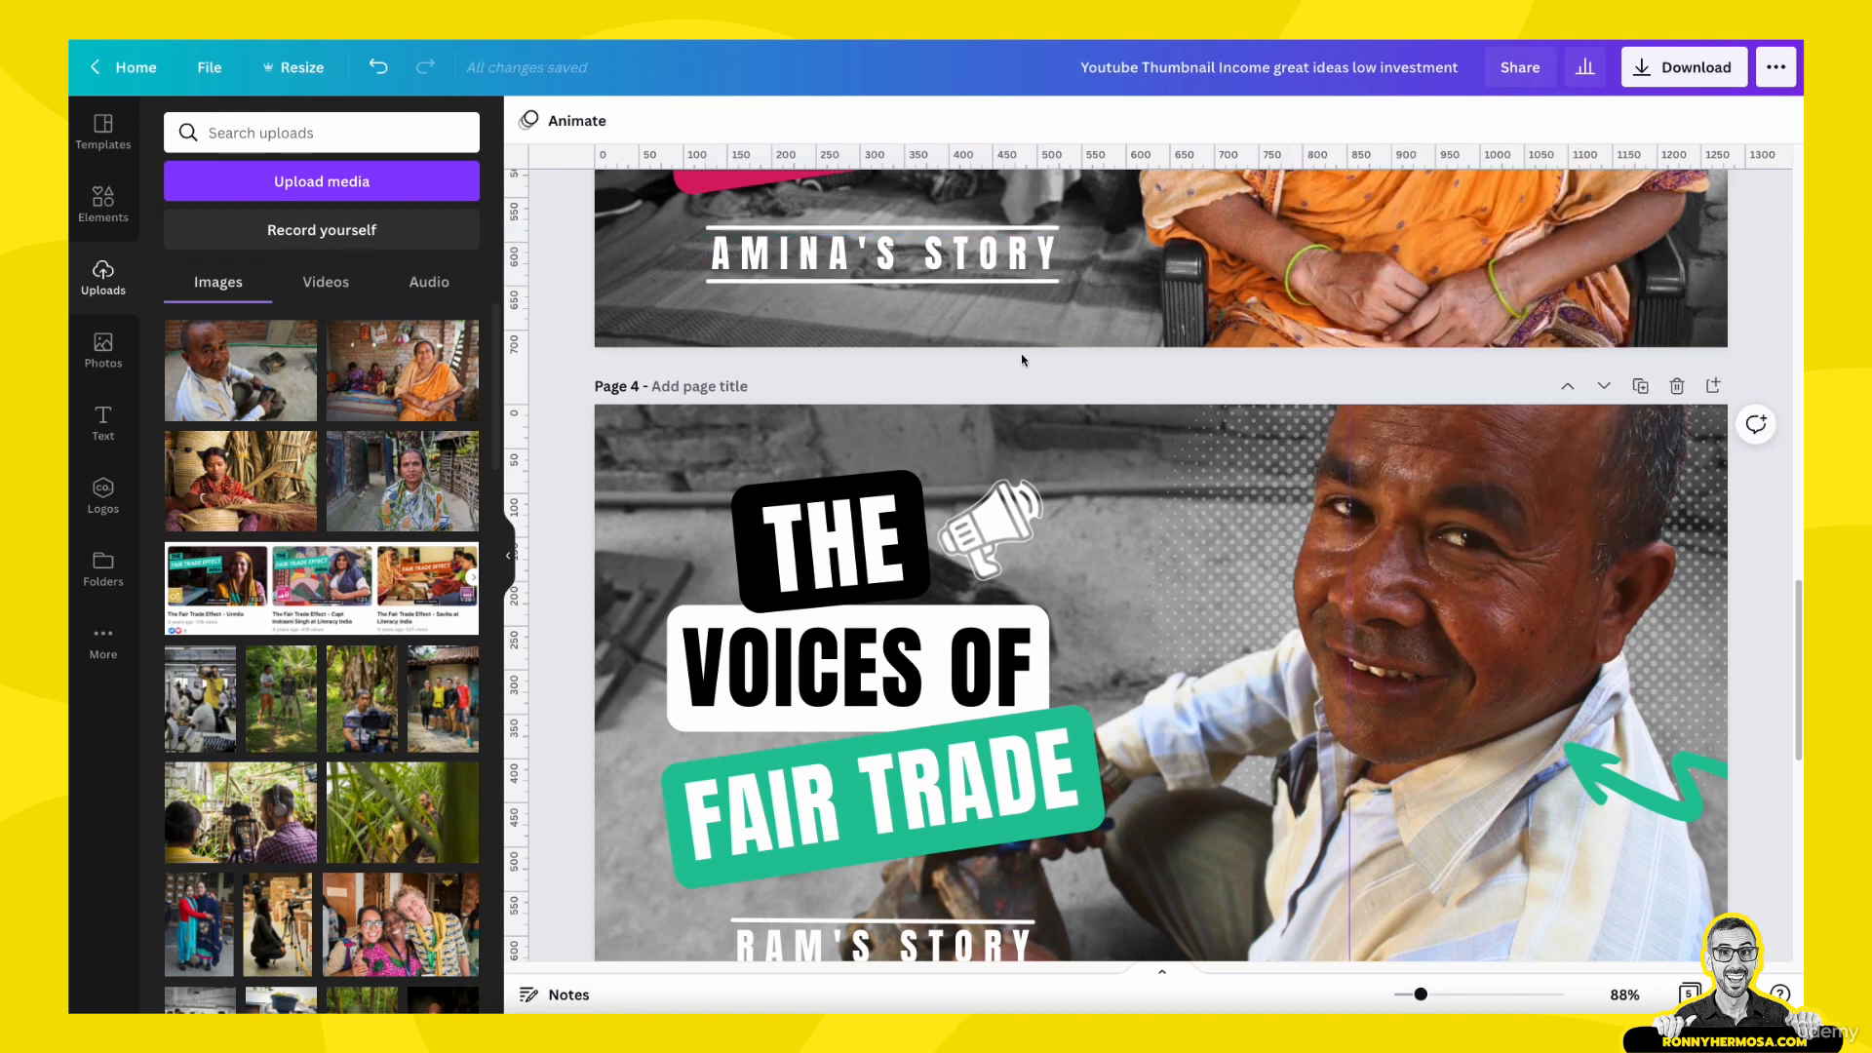
- Show all pages in a grid and delete the first page, the "TOP 10 SHOCKING CELEBRITY FACTS" template
{"action": "scroll", "coordinate": [1021, 353], "scroll_direction": "down", "scroll_amount": 2}
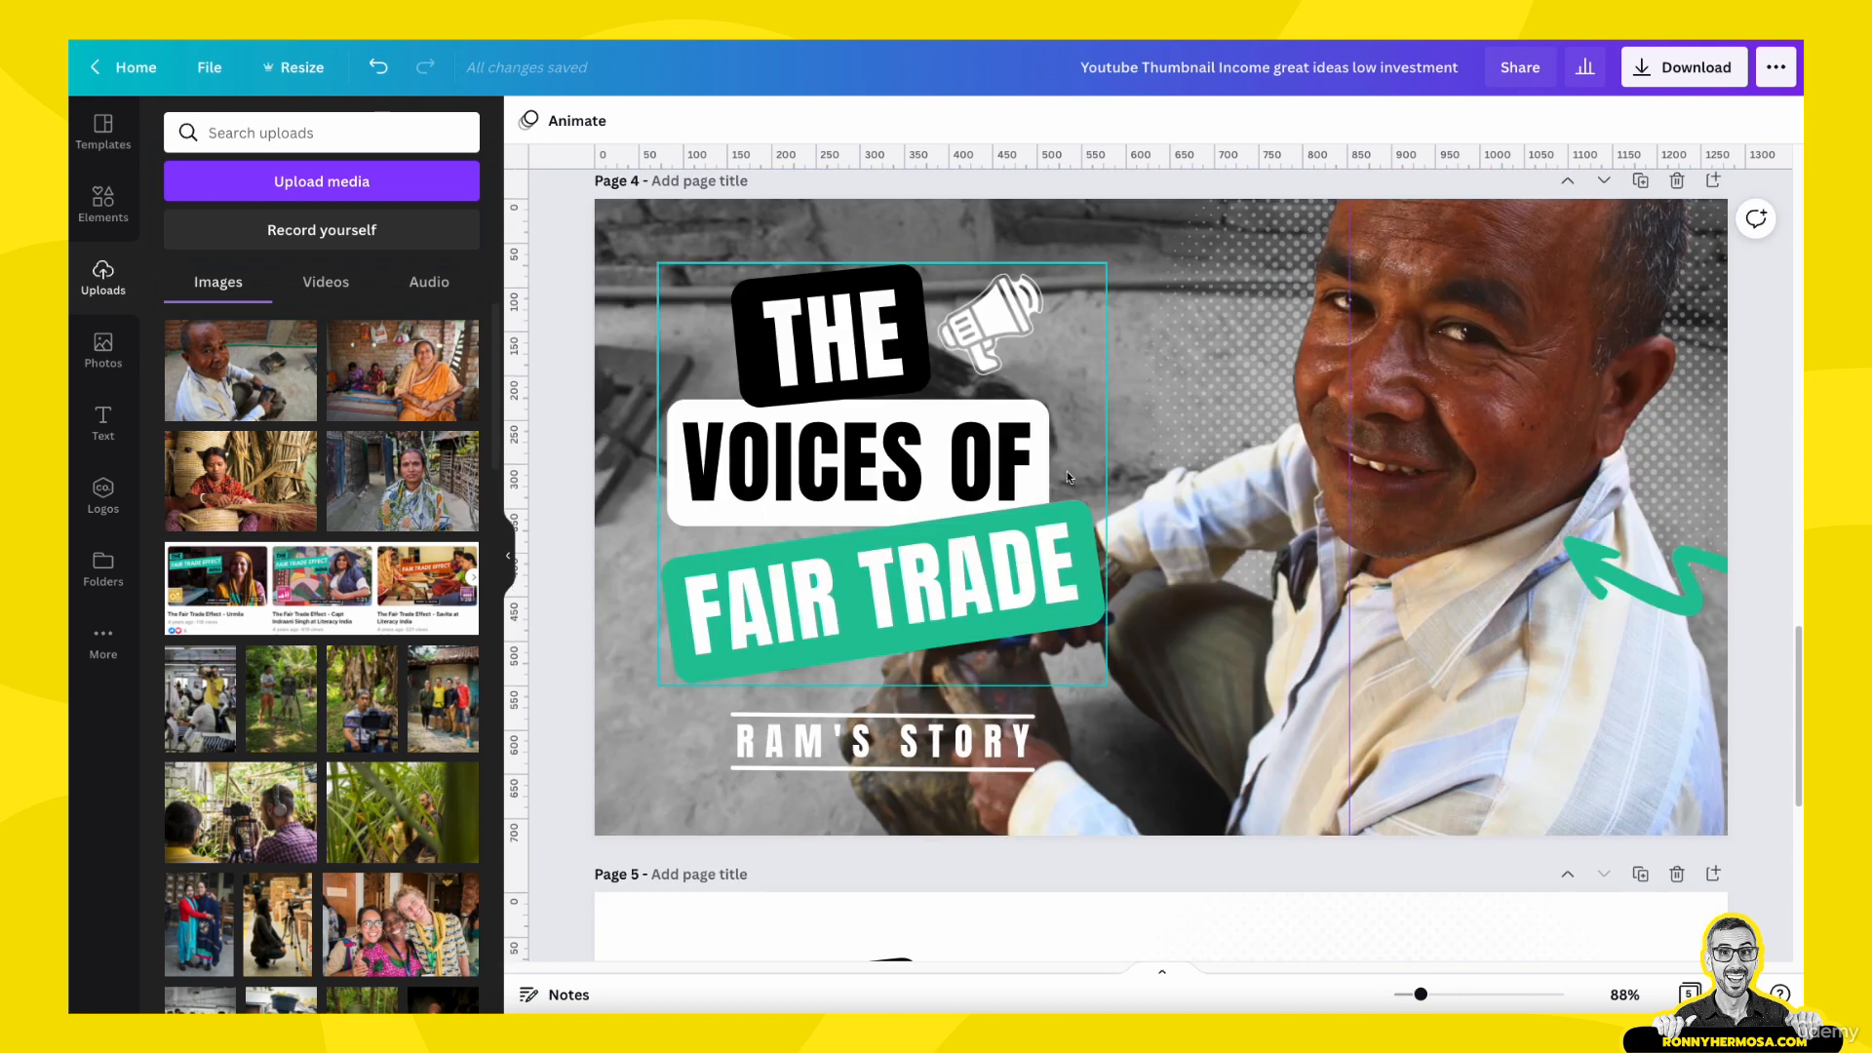
{"action": "scroll", "coordinate": [1003, 647], "scroll_direction": "up", "scroll_amount": 1}
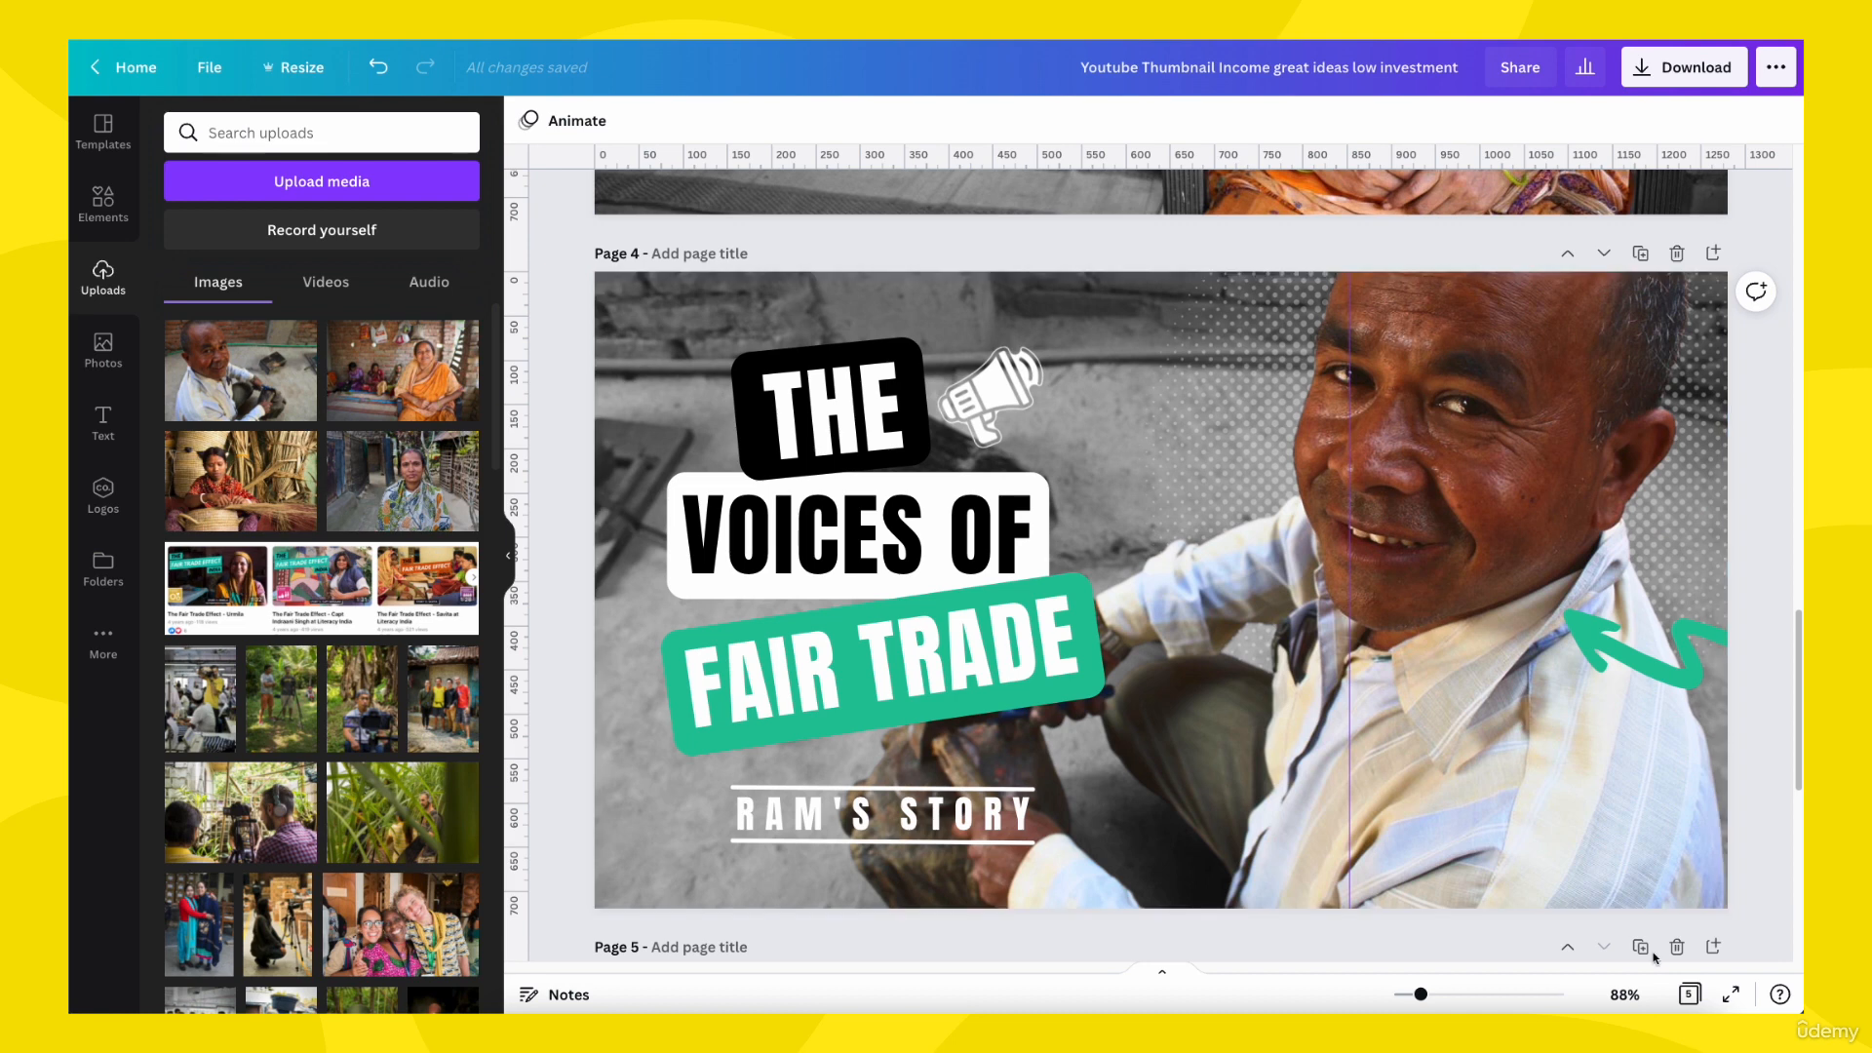
{"action": "left_click", "coordinate": [1689, 995]}
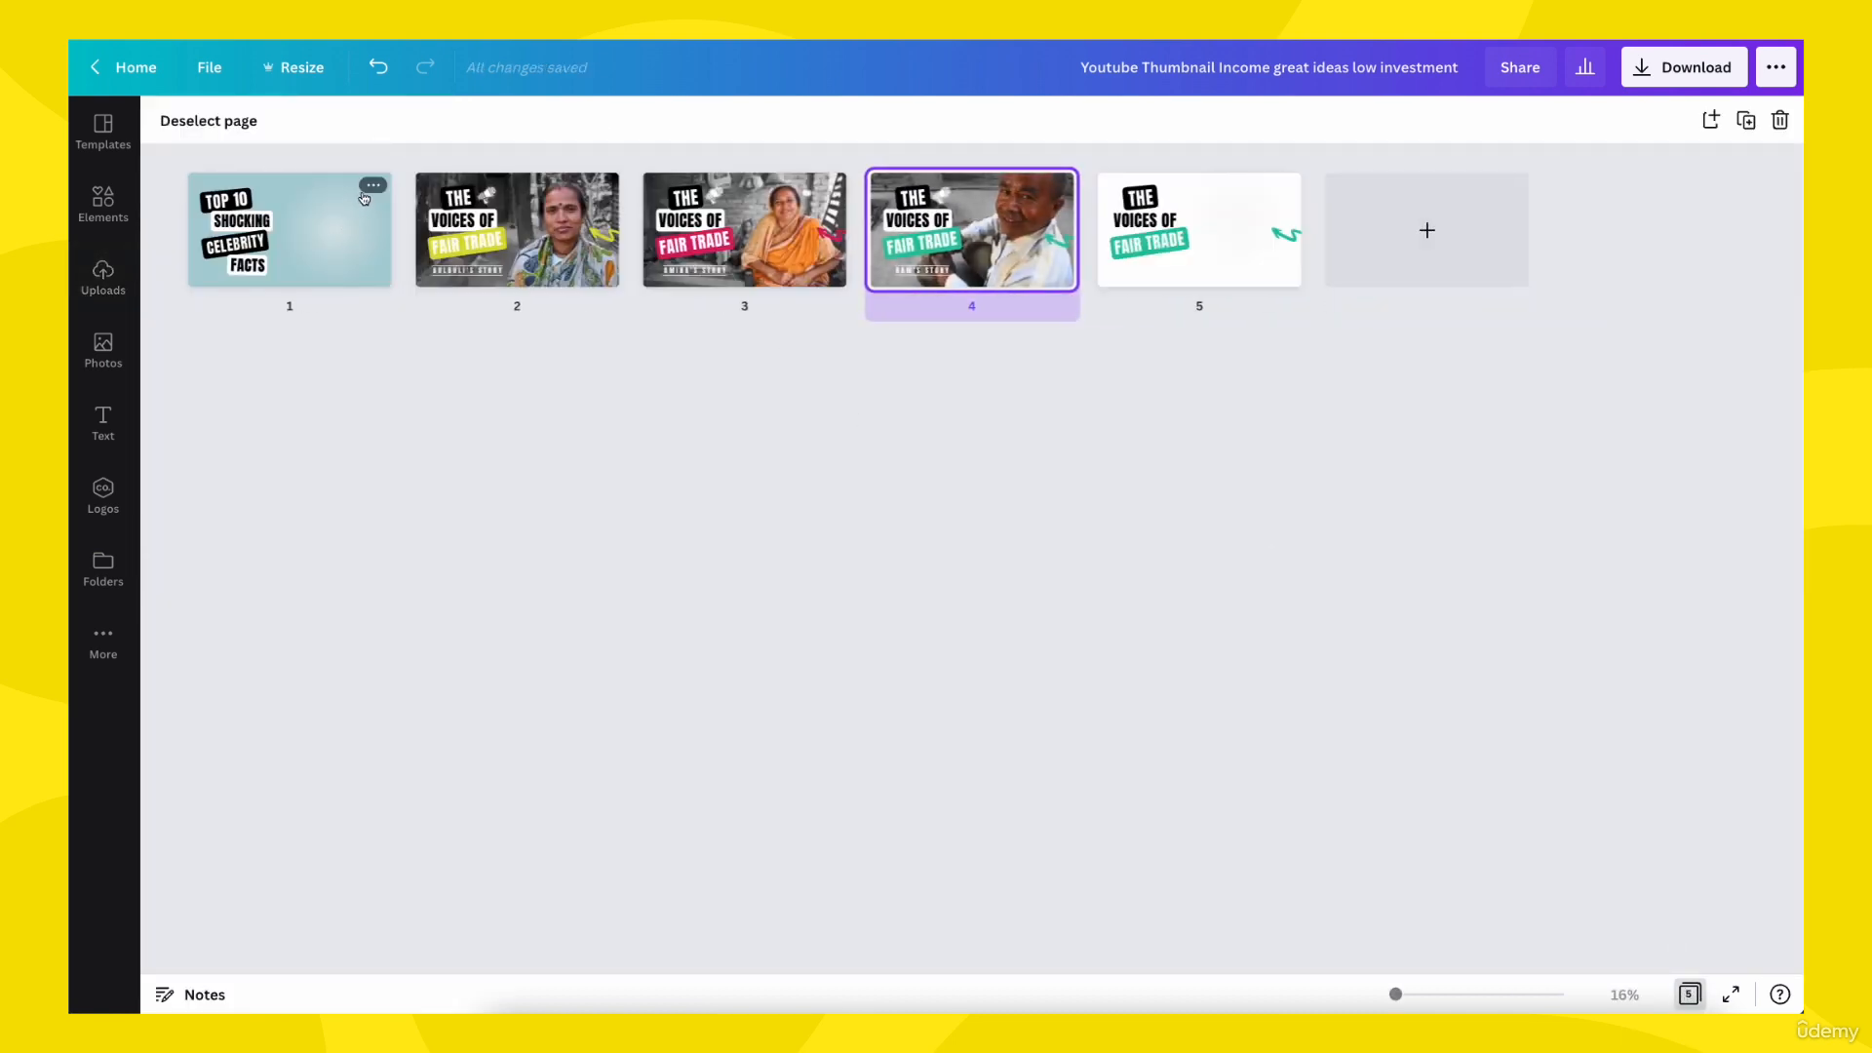
{"action": "left_click", "coordinate": [372, 187]}
{"action": "left_click", "coordinate": [449, 298]}
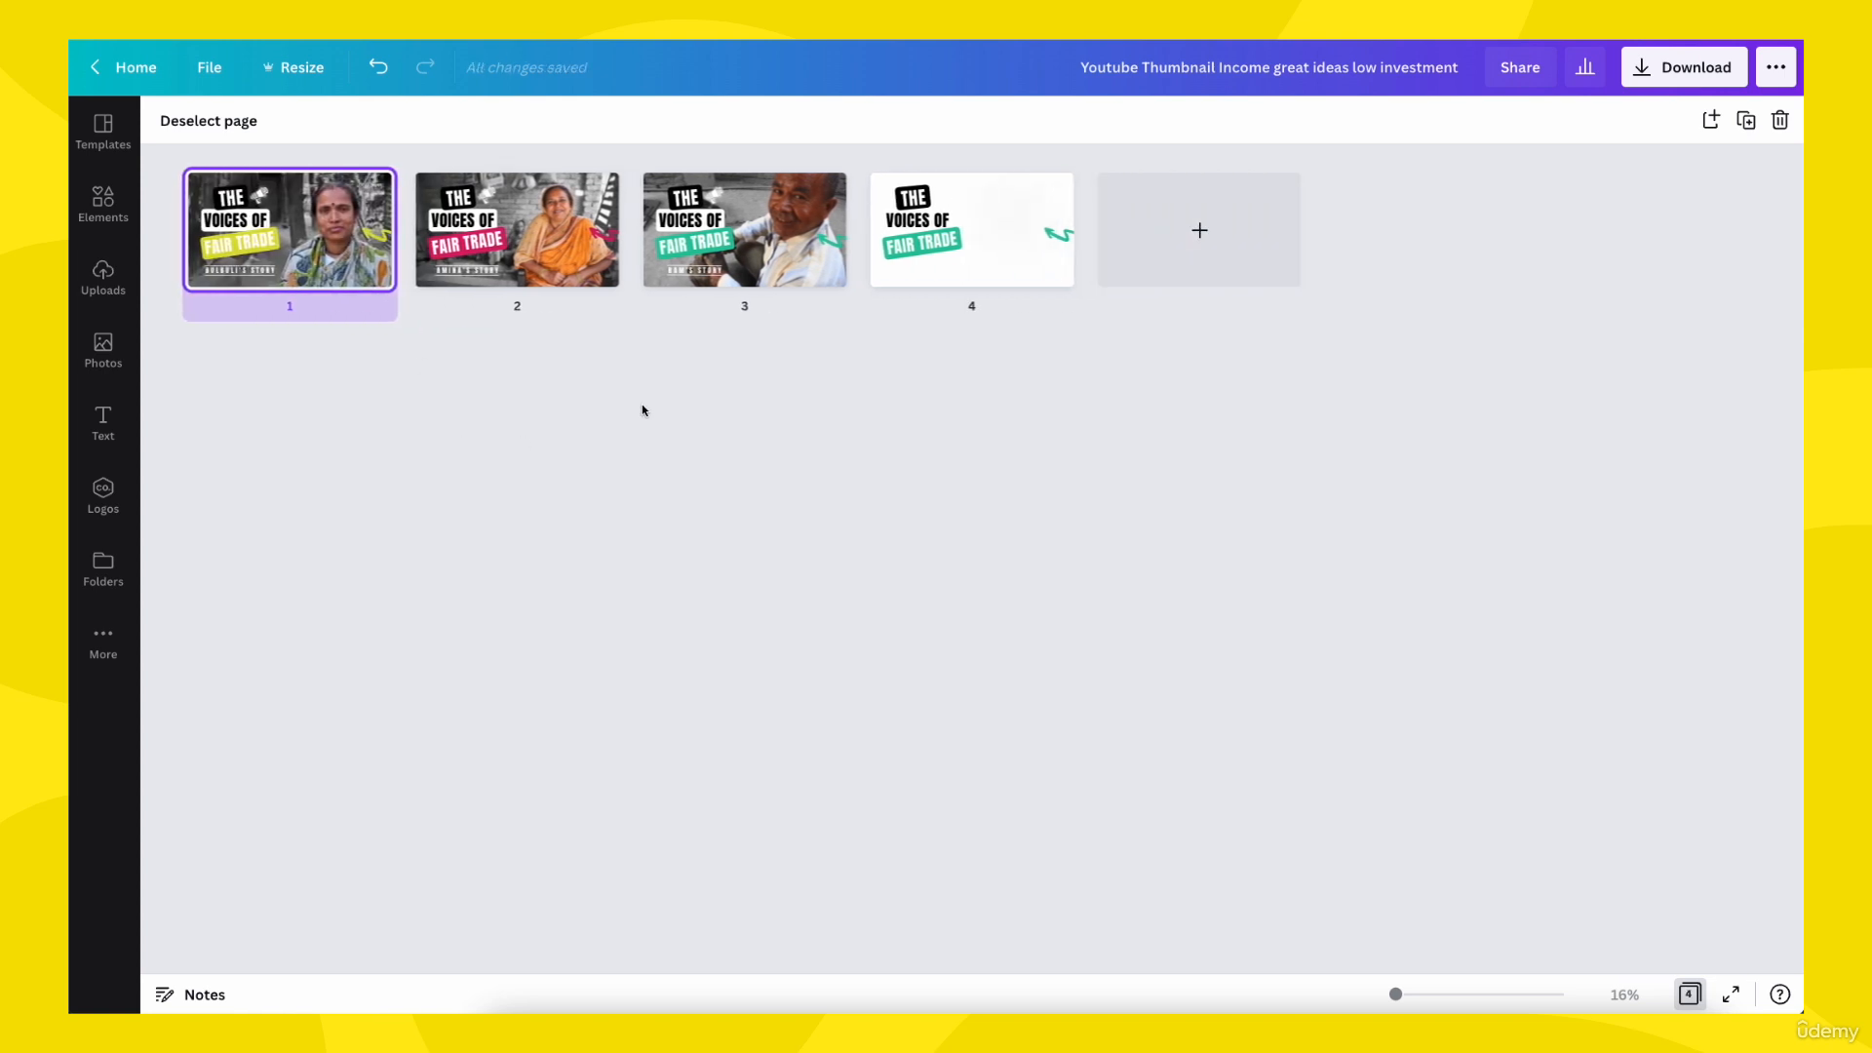